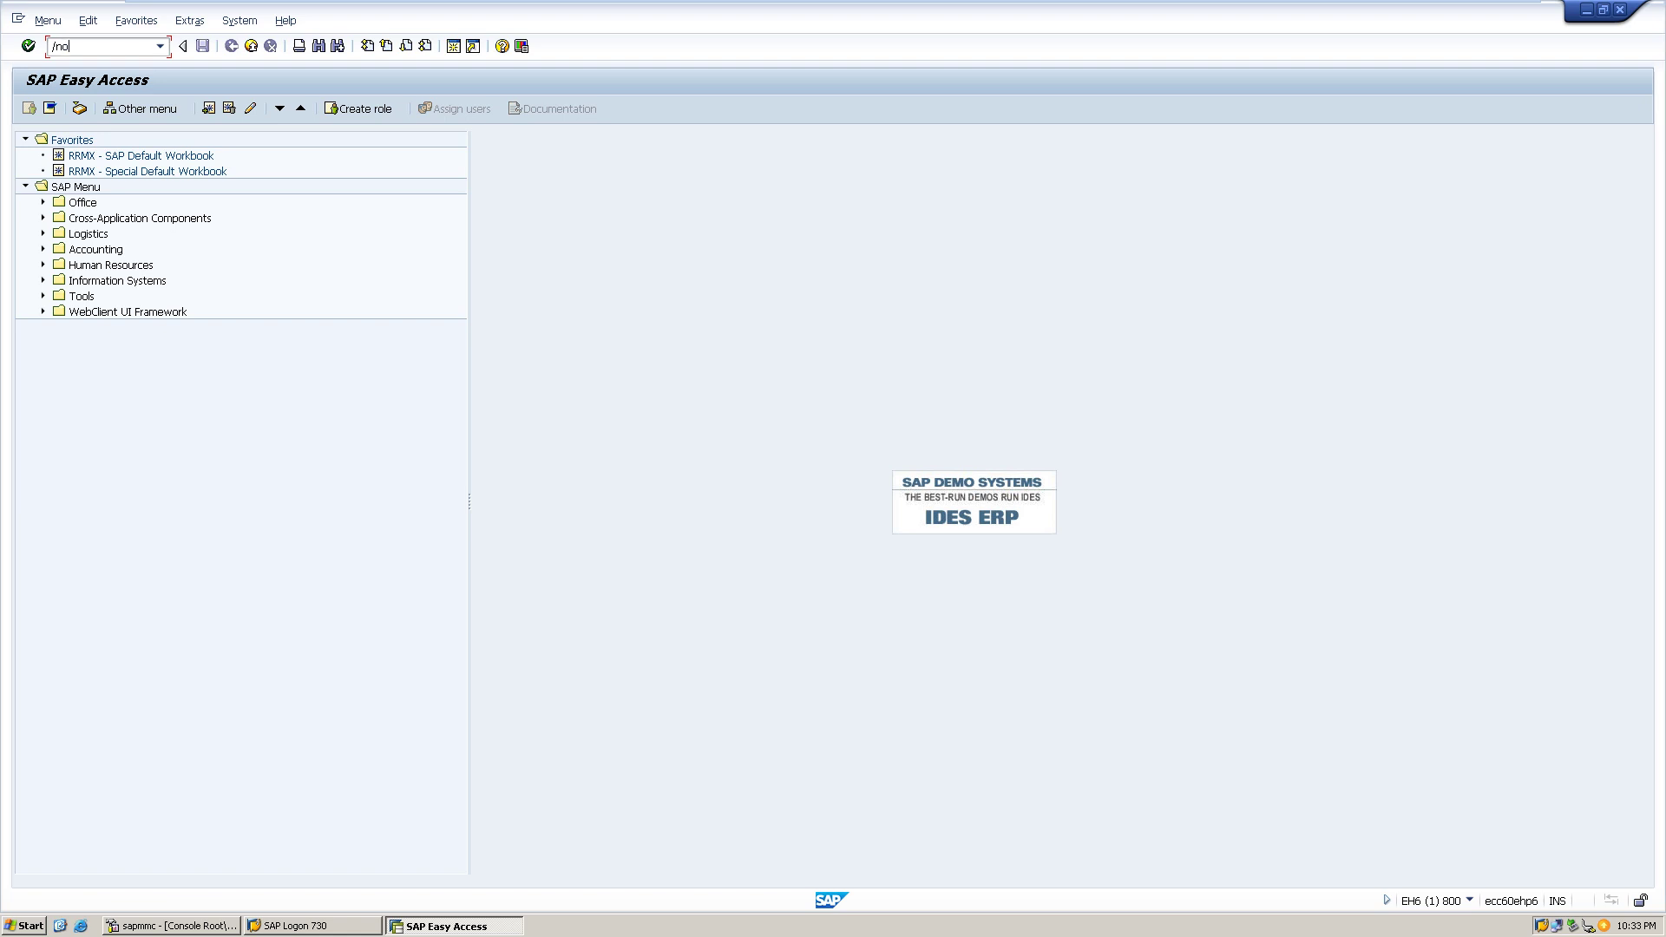
- Run transaction OBD2 and start a new entry in the Customer Account Groups table
text(d2)
key(Return)
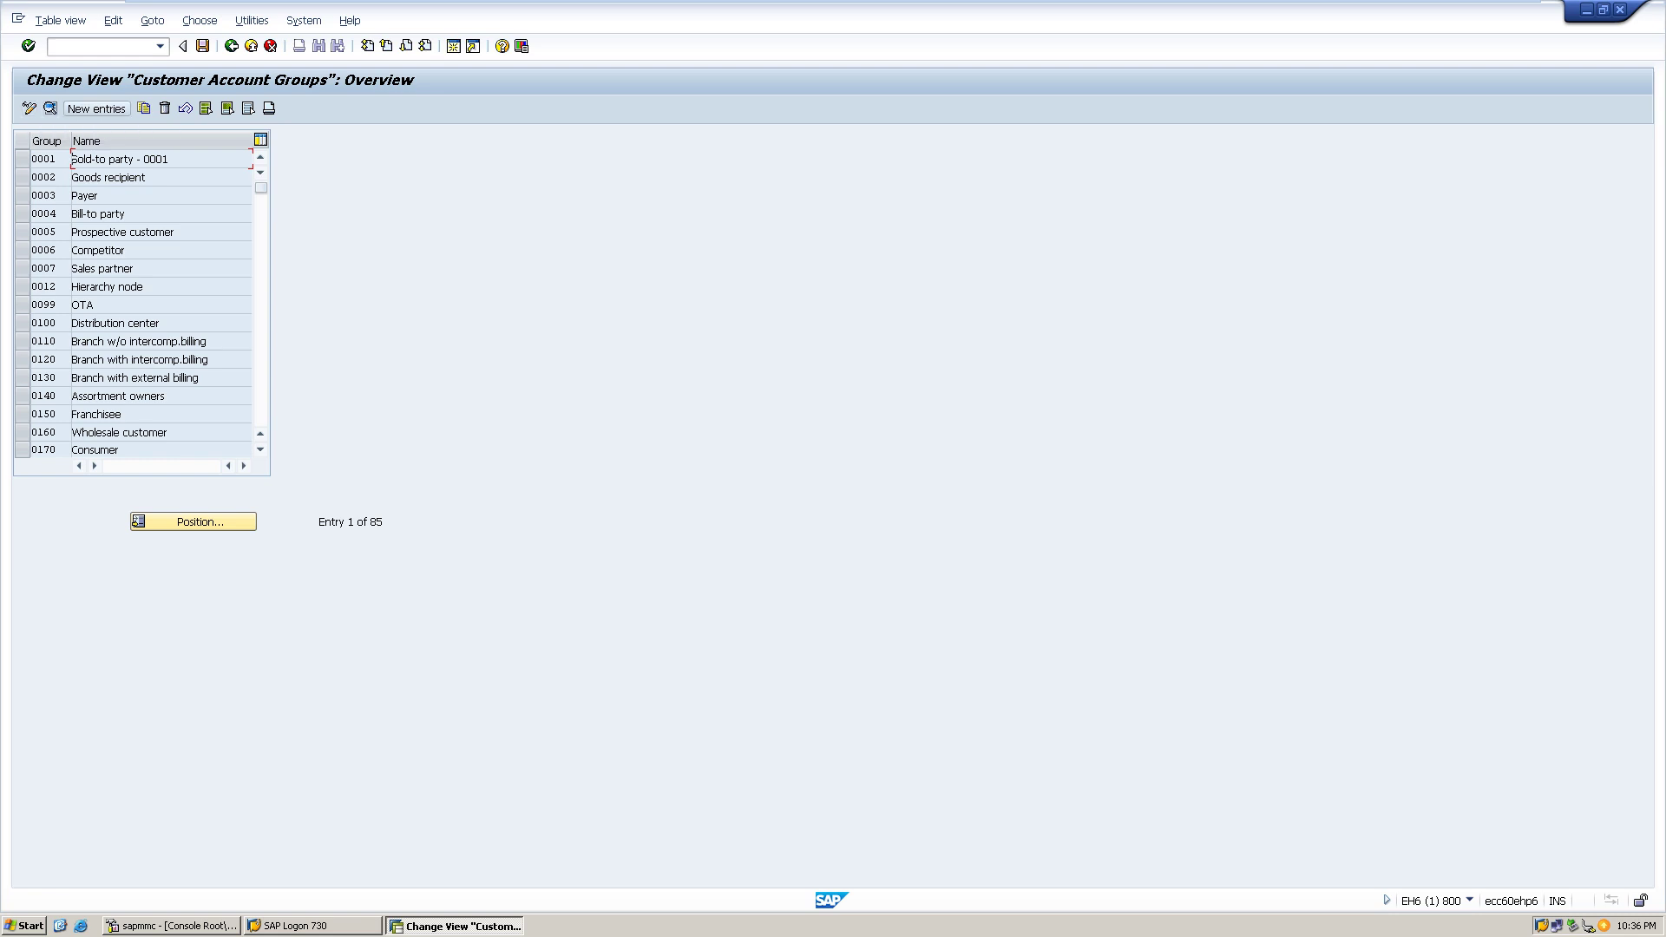
click(96, 109)
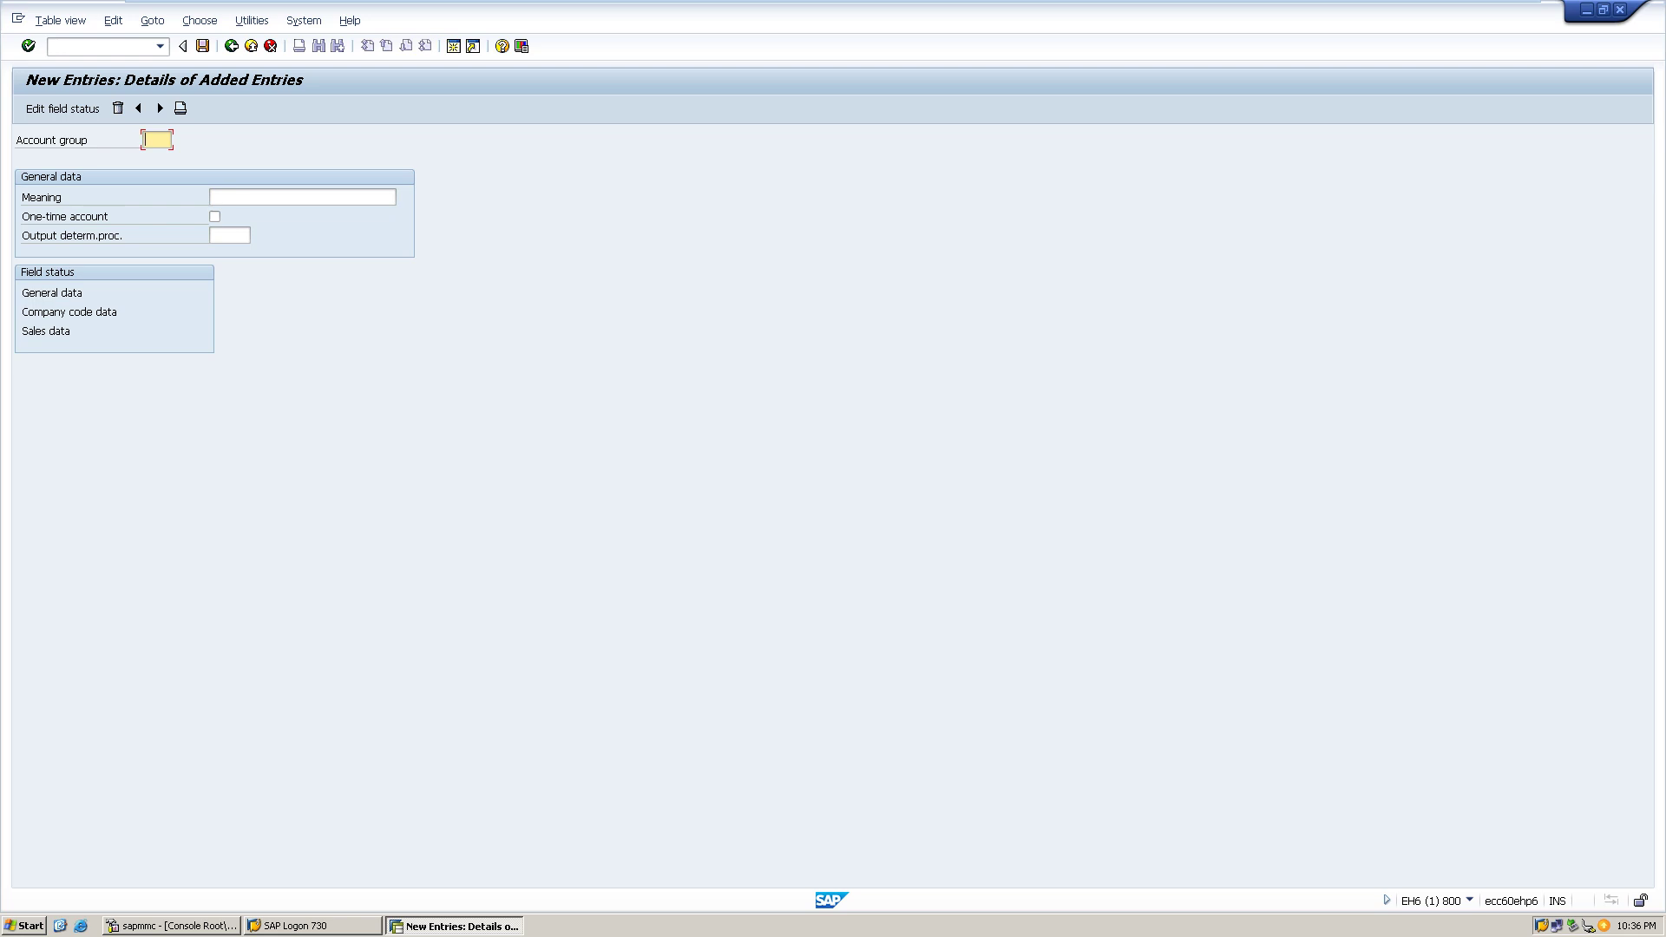
- Create account group HPCD, meaning 'Delhi local customers', and save it under a customizing request
text(HPCU)
key(BackSpace)
text(D)
click(212, 197)
text(De)
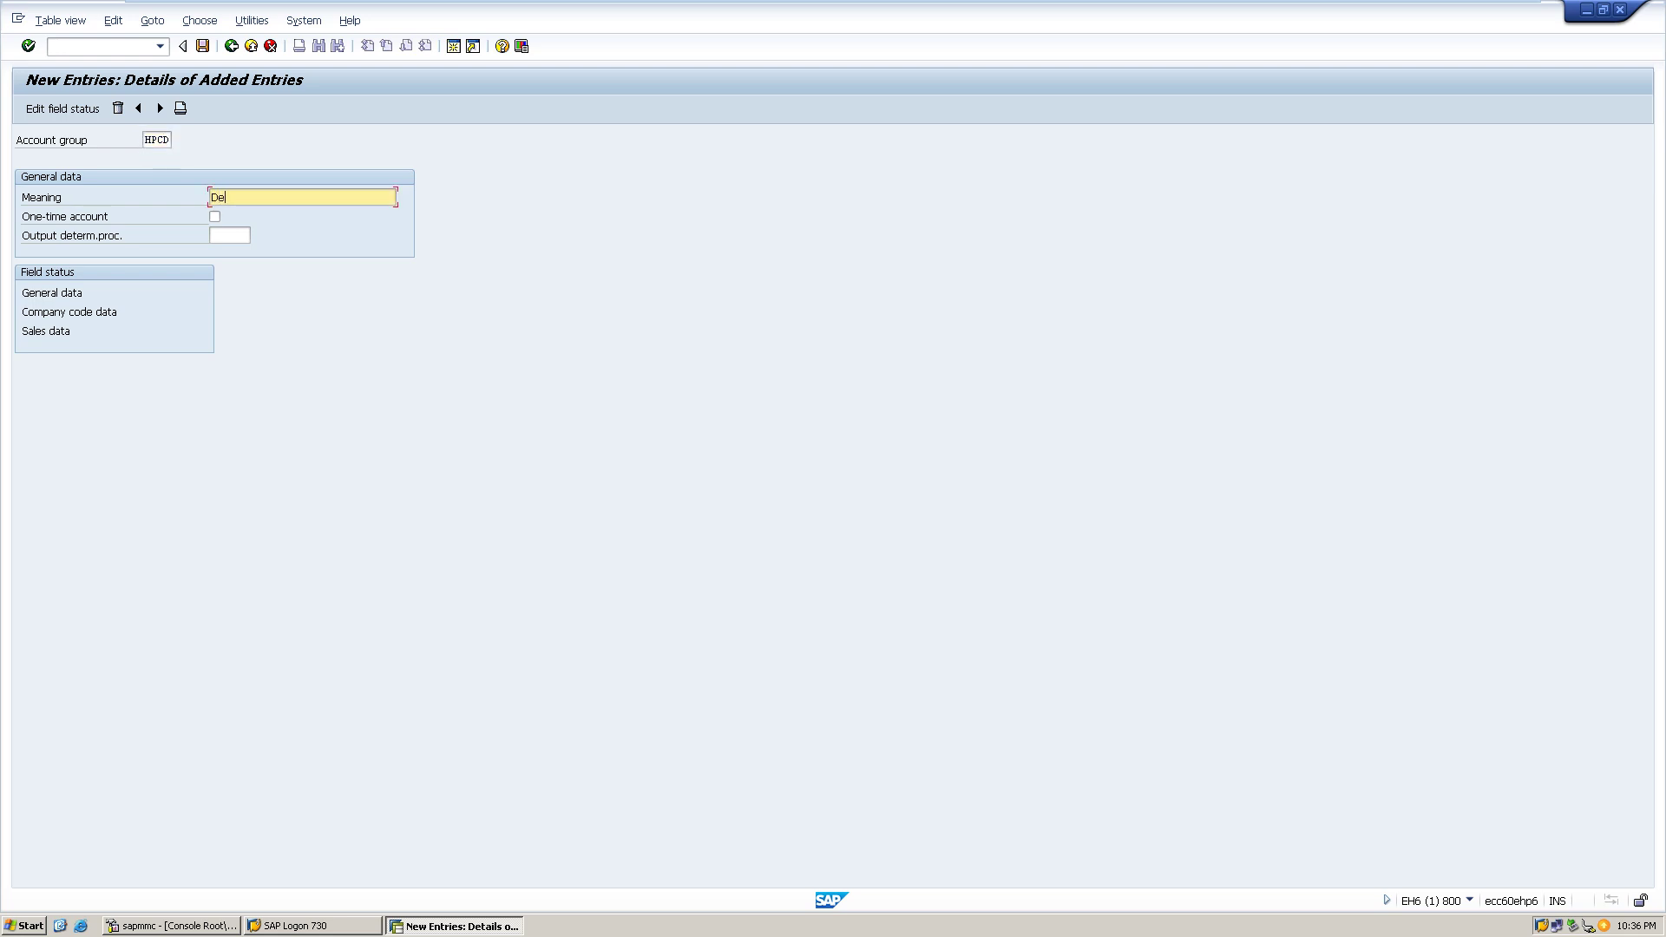
text(lhi local customers)
key(Return)
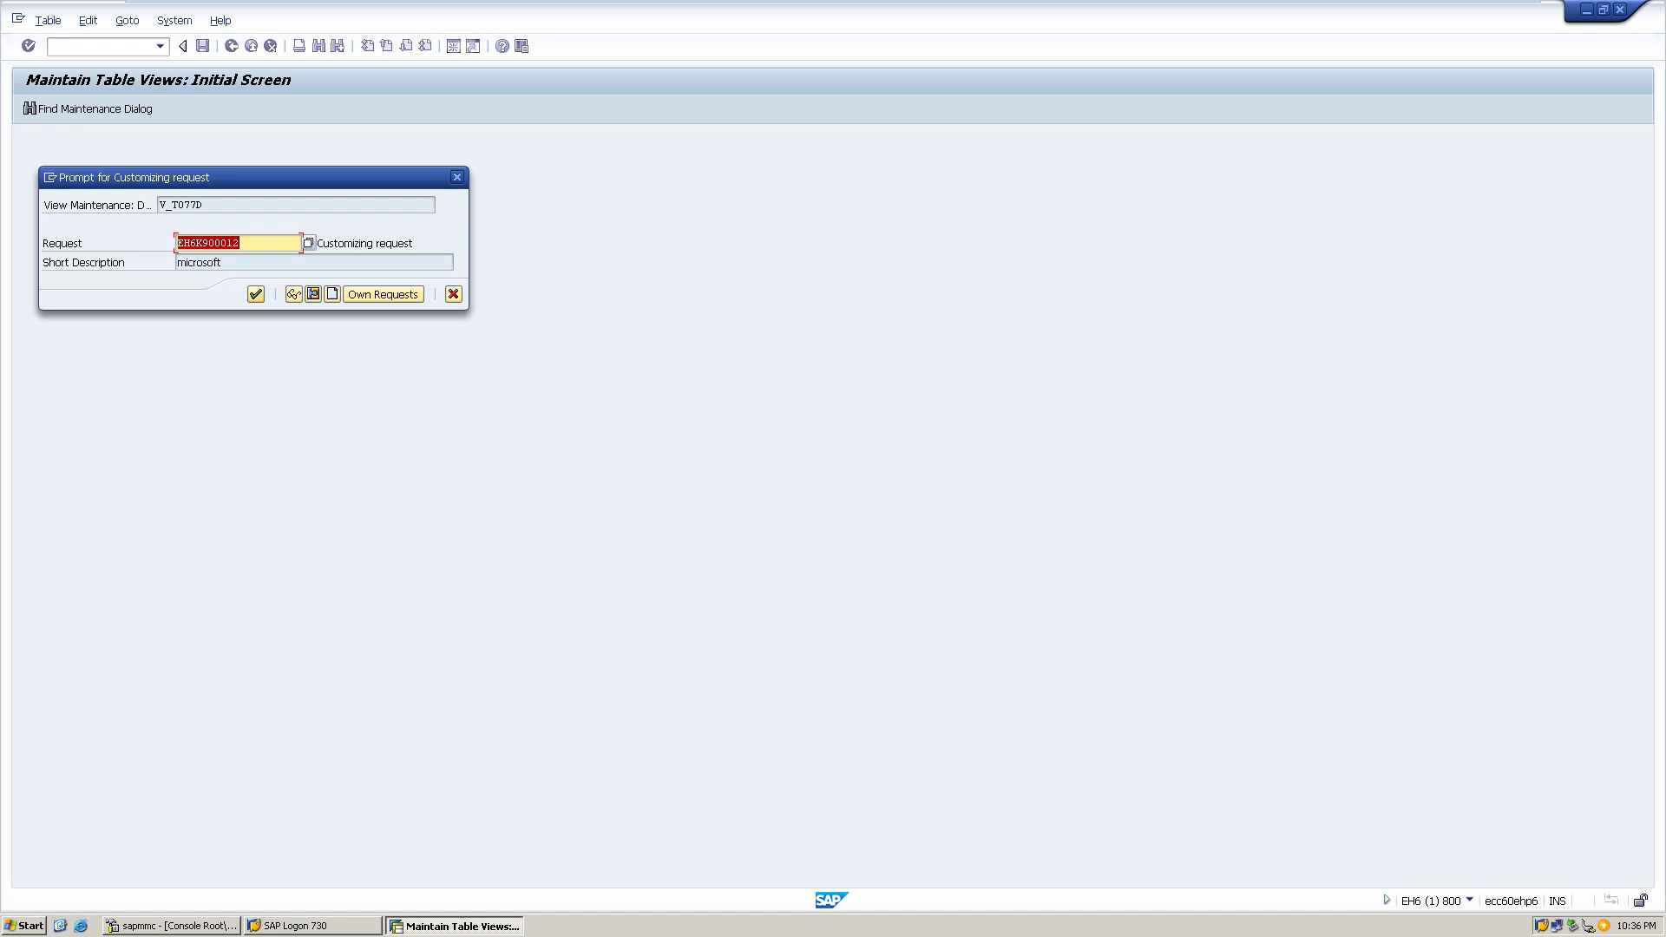
key(Return)
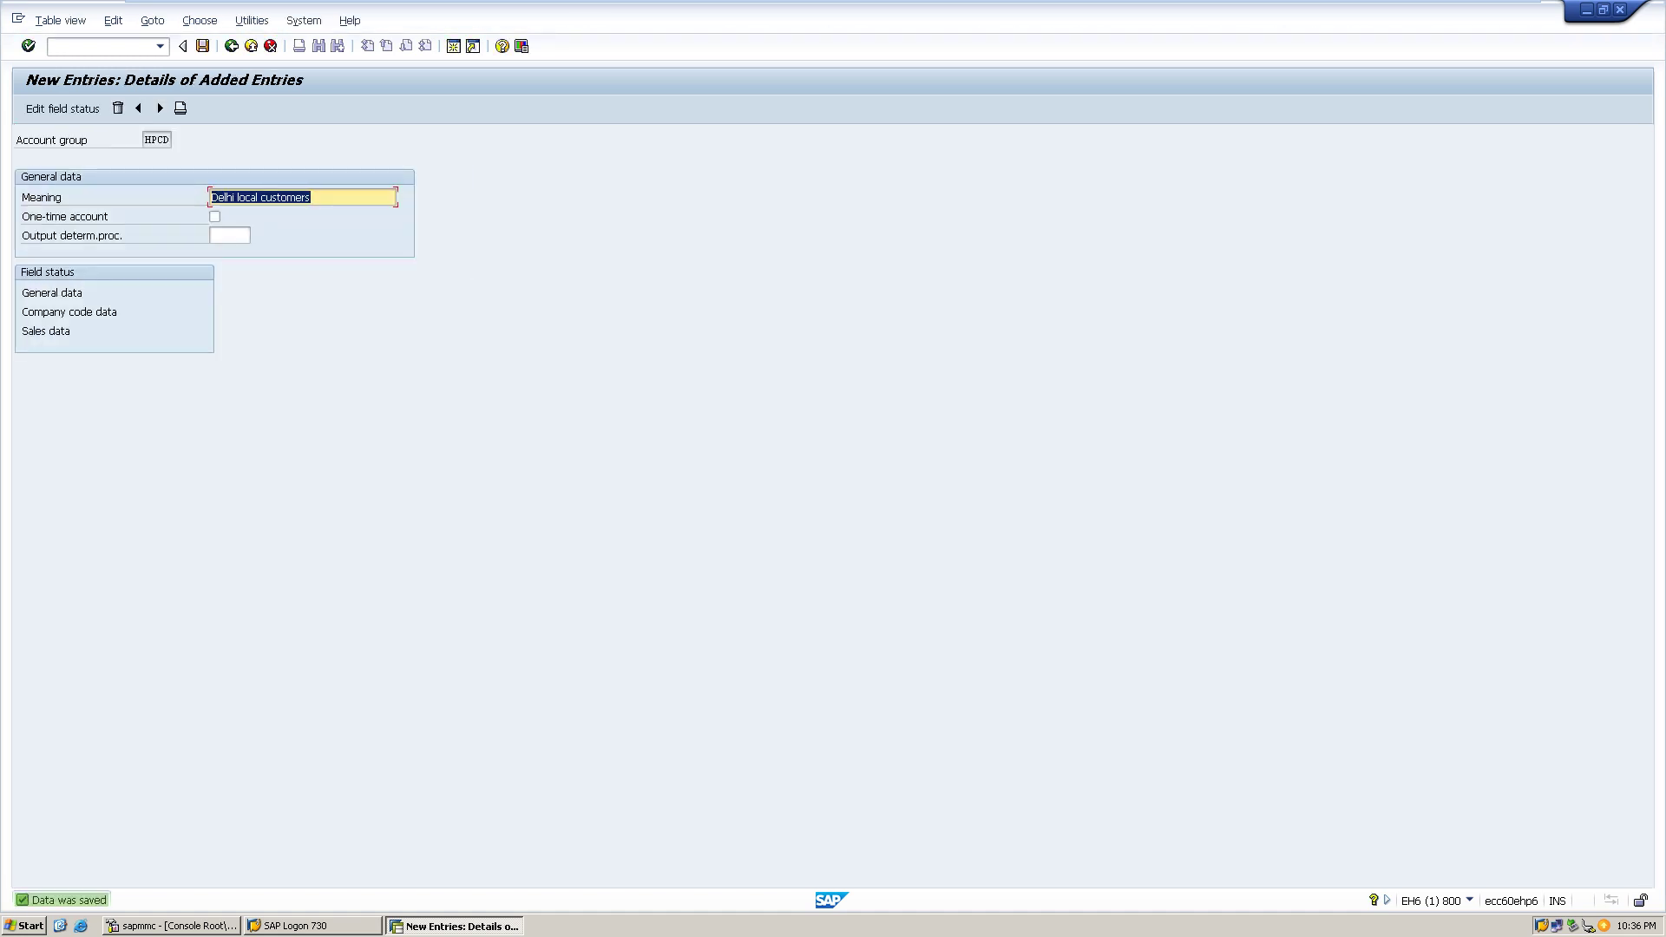
click(154, 140)
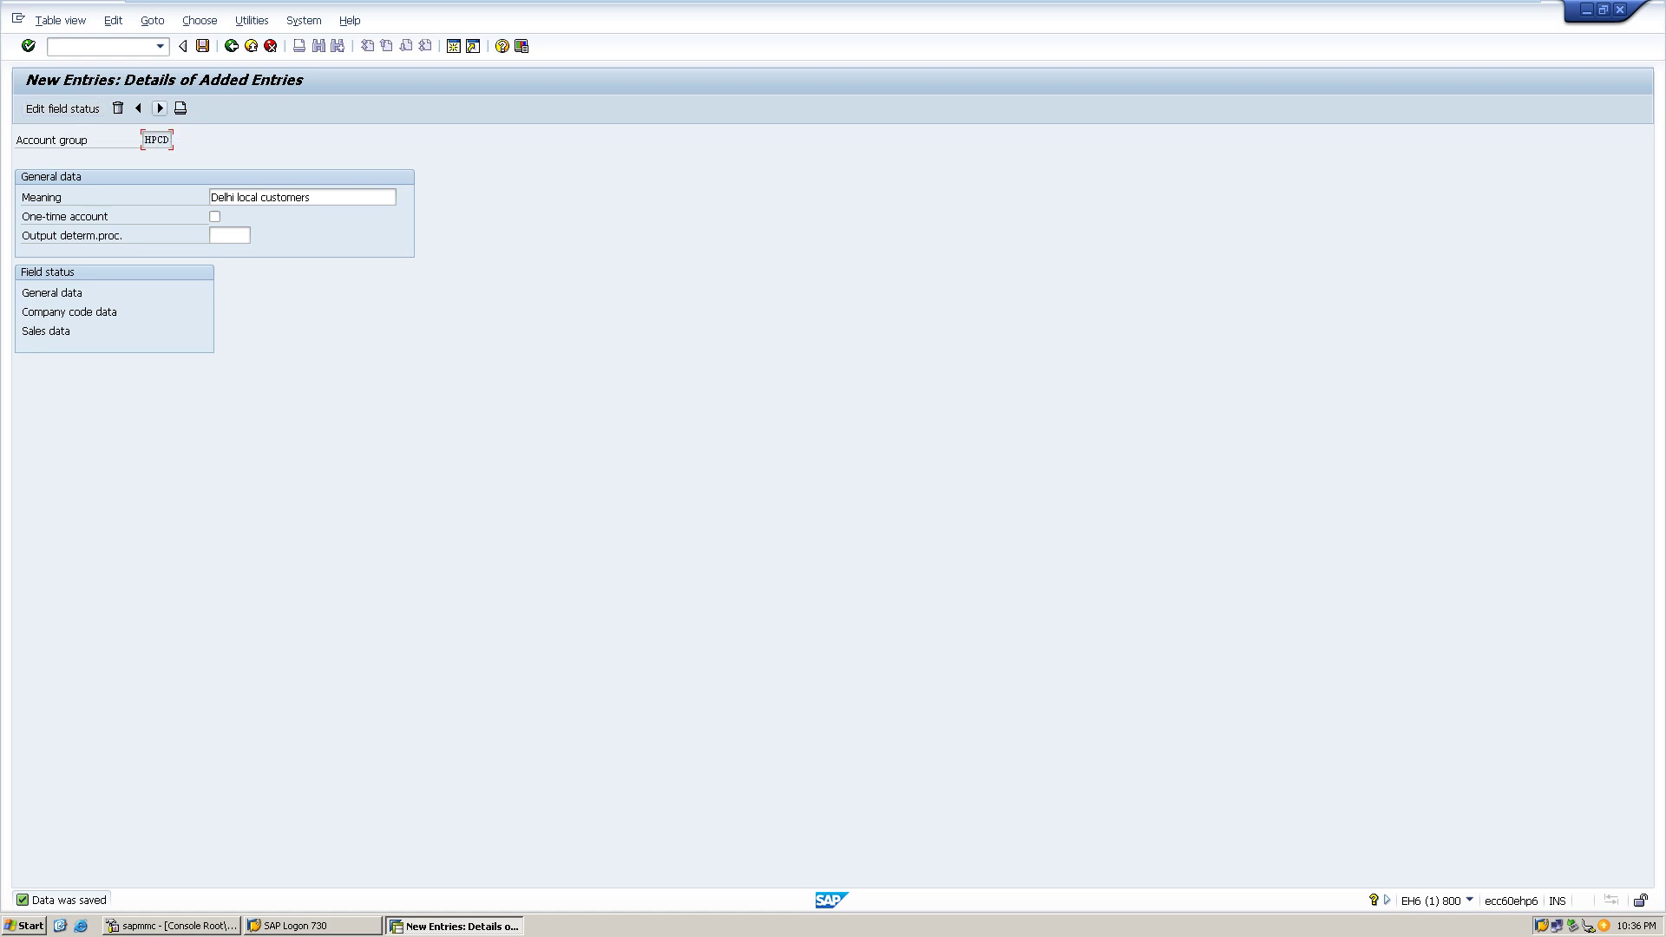
click(159, 108)
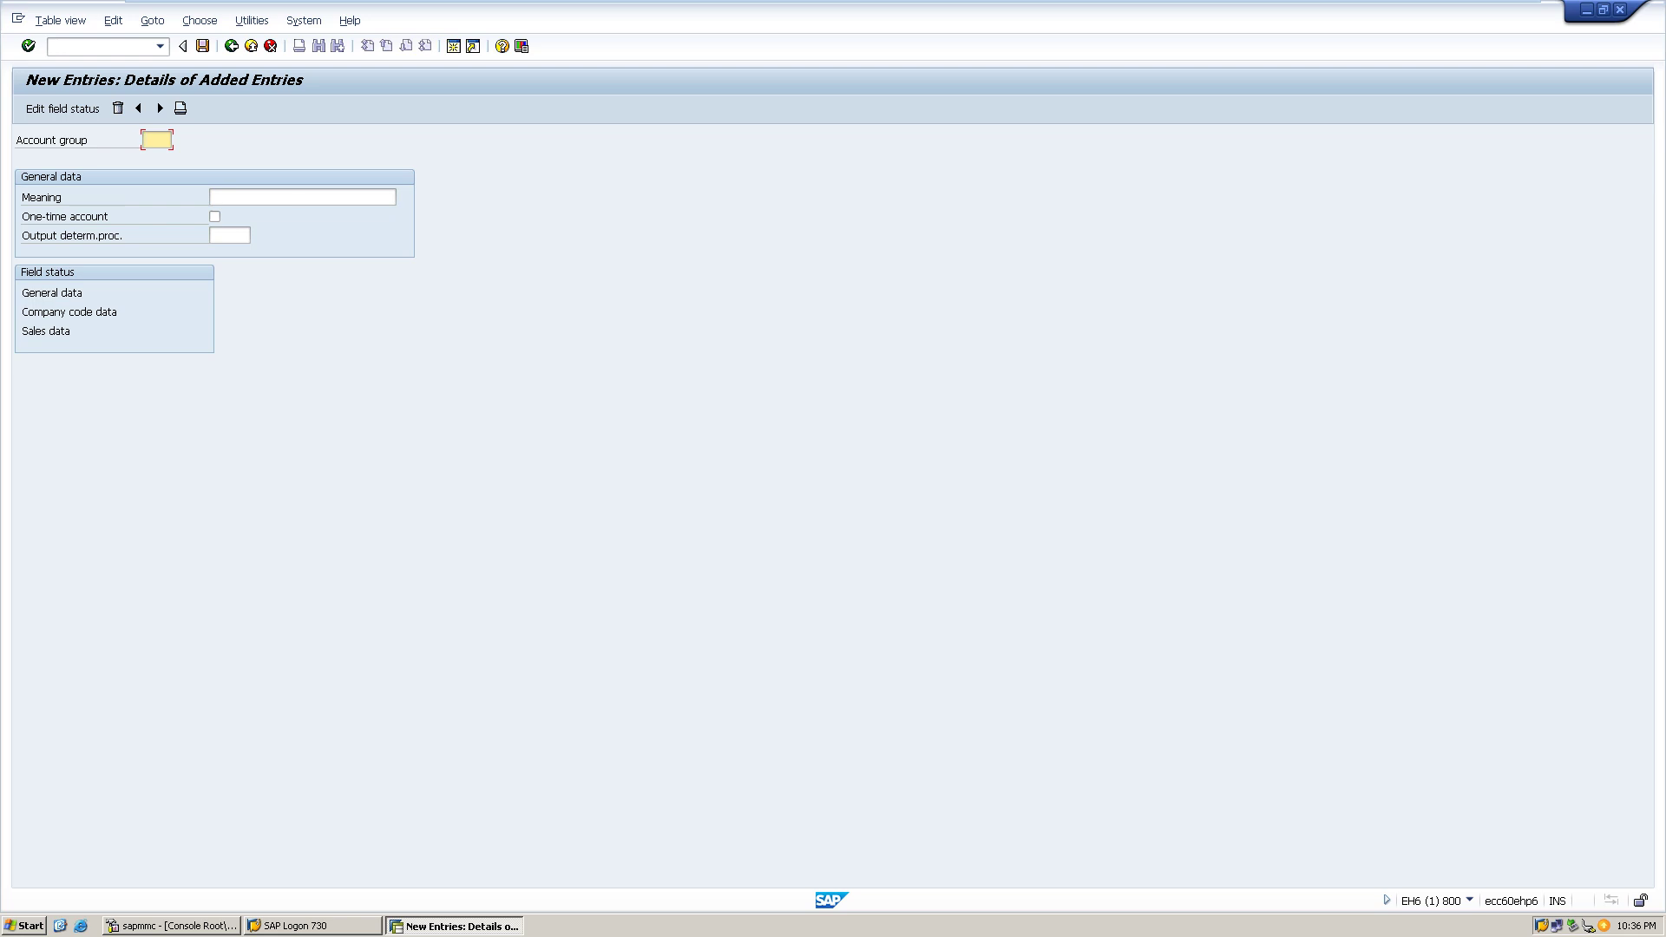
- Add account group HPCM with meaning 'Mumbai HP customers' and save it
text(HPCM)
key(Tab)
text(Mu)
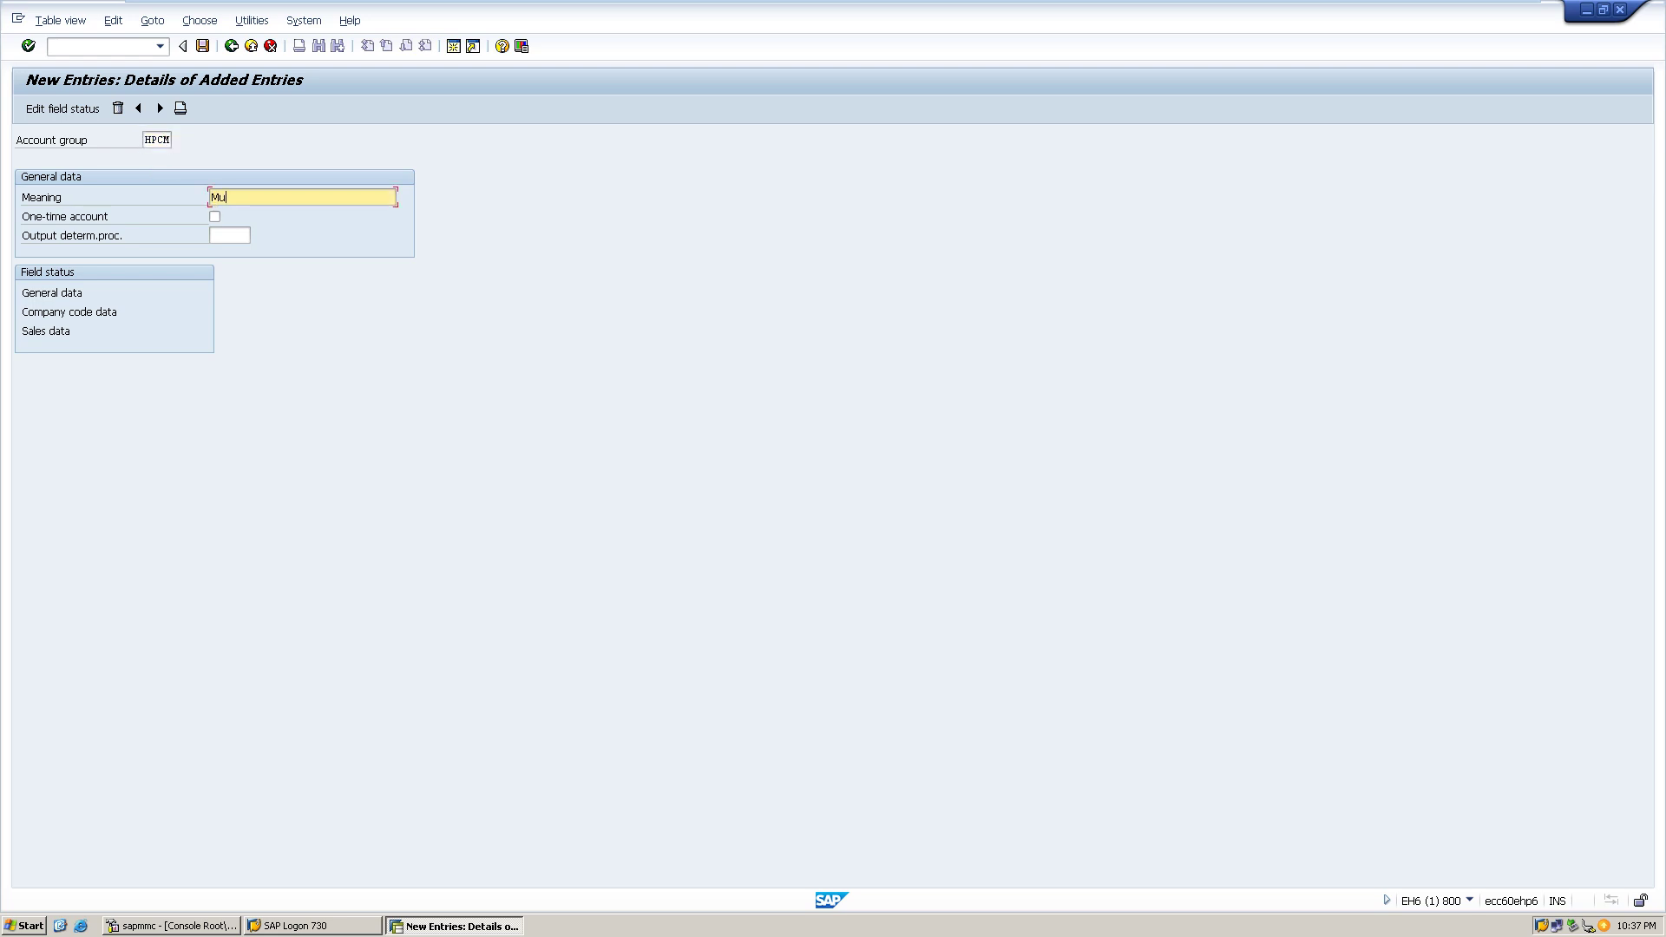
text(mbai HP customers)
key(ctrl+s)
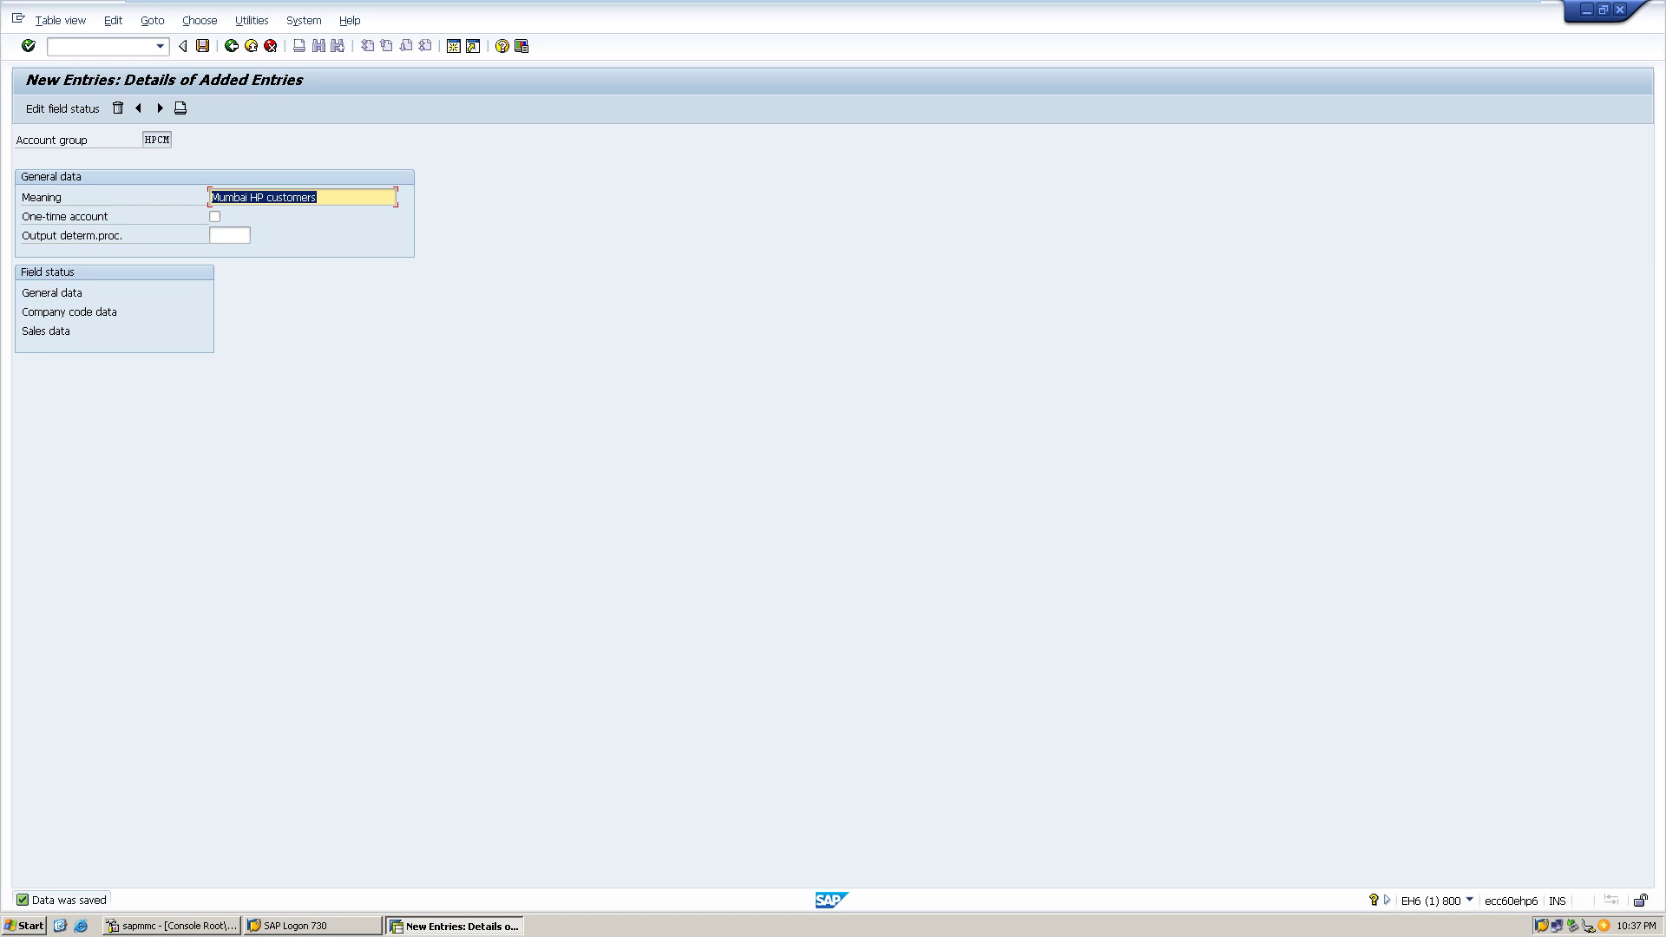
click(153, 139)
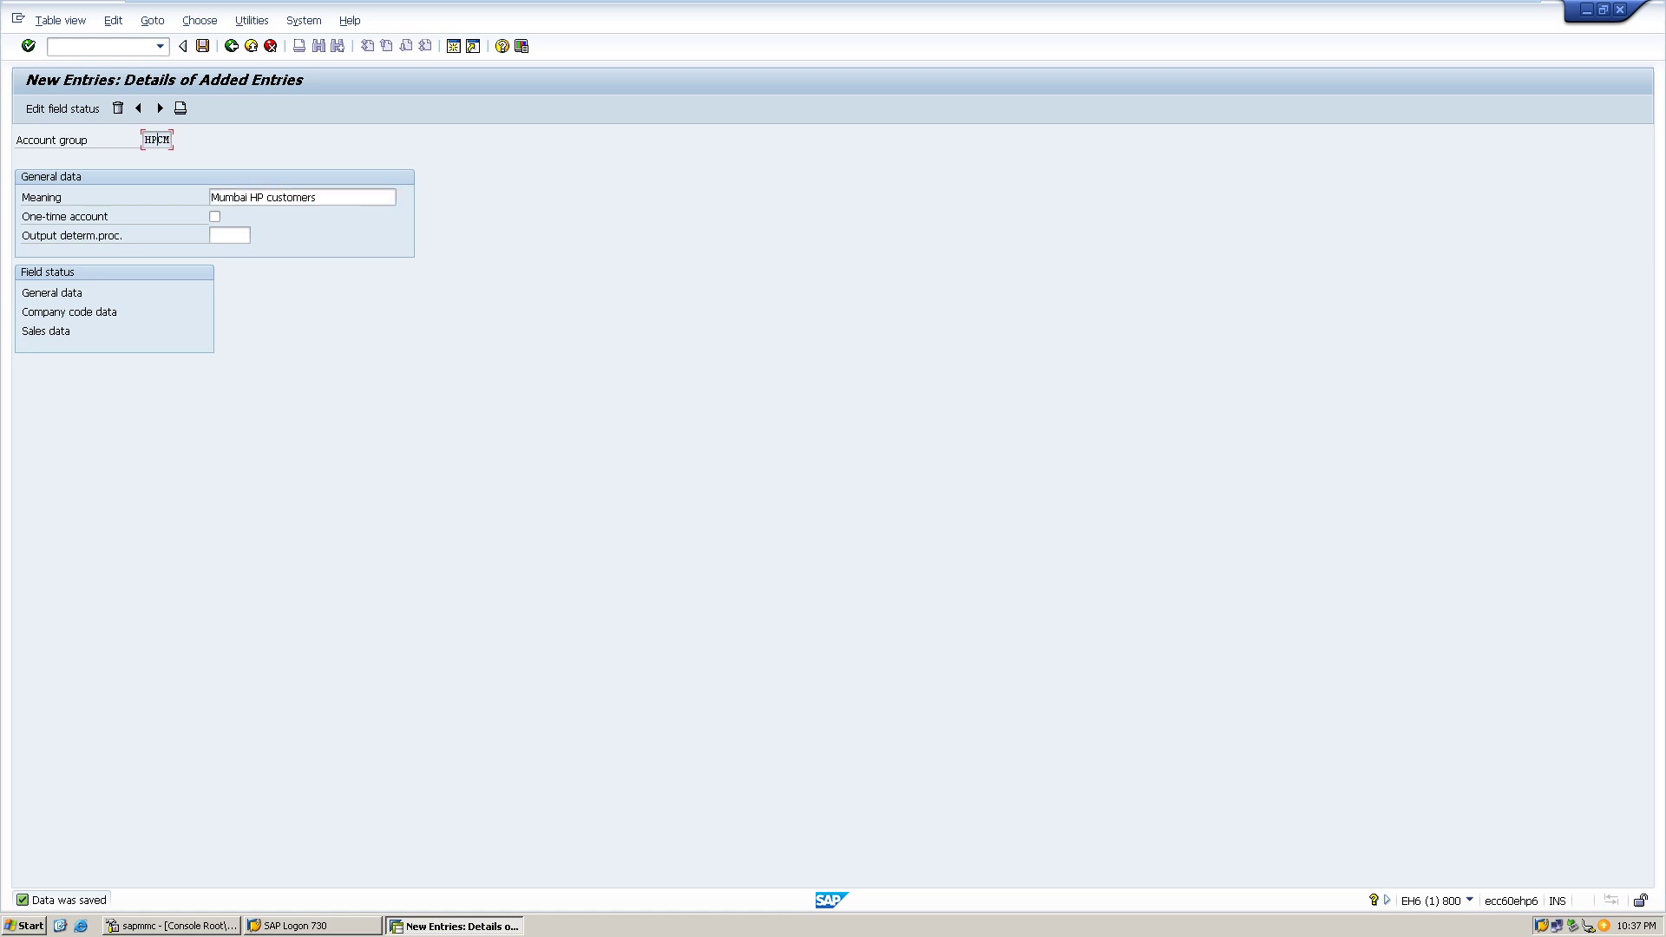
click(160, 108)
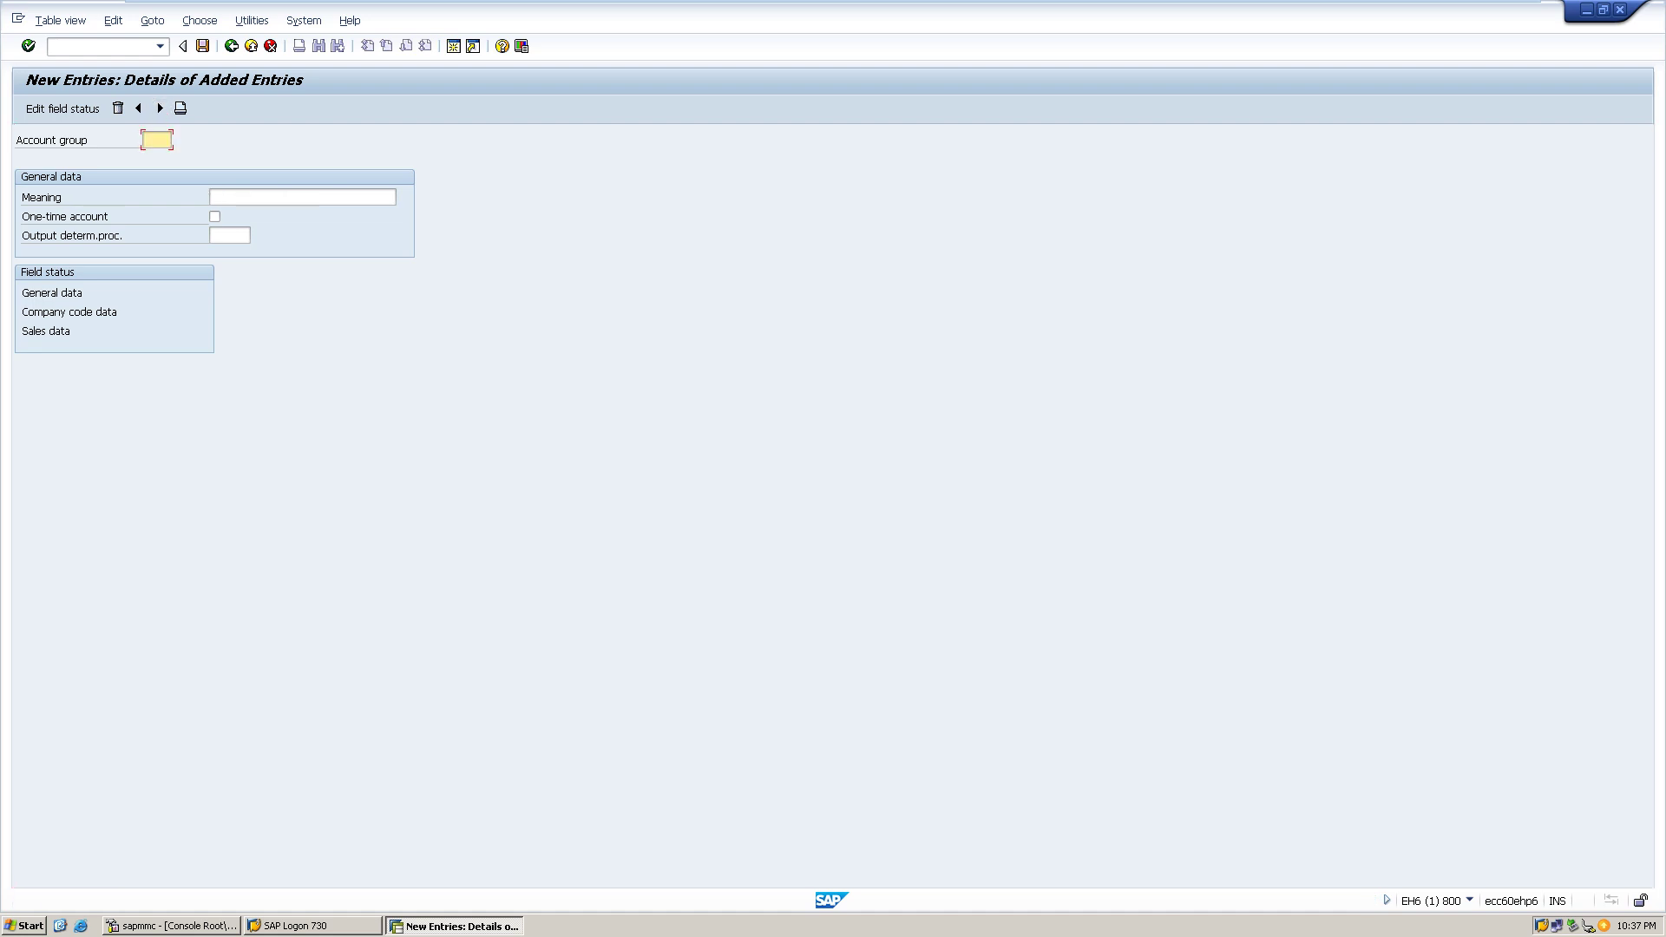
- Add account group HPCK with meaning 'Kolkatta local customers' and save it
text(HPCK)
click(302, 197)
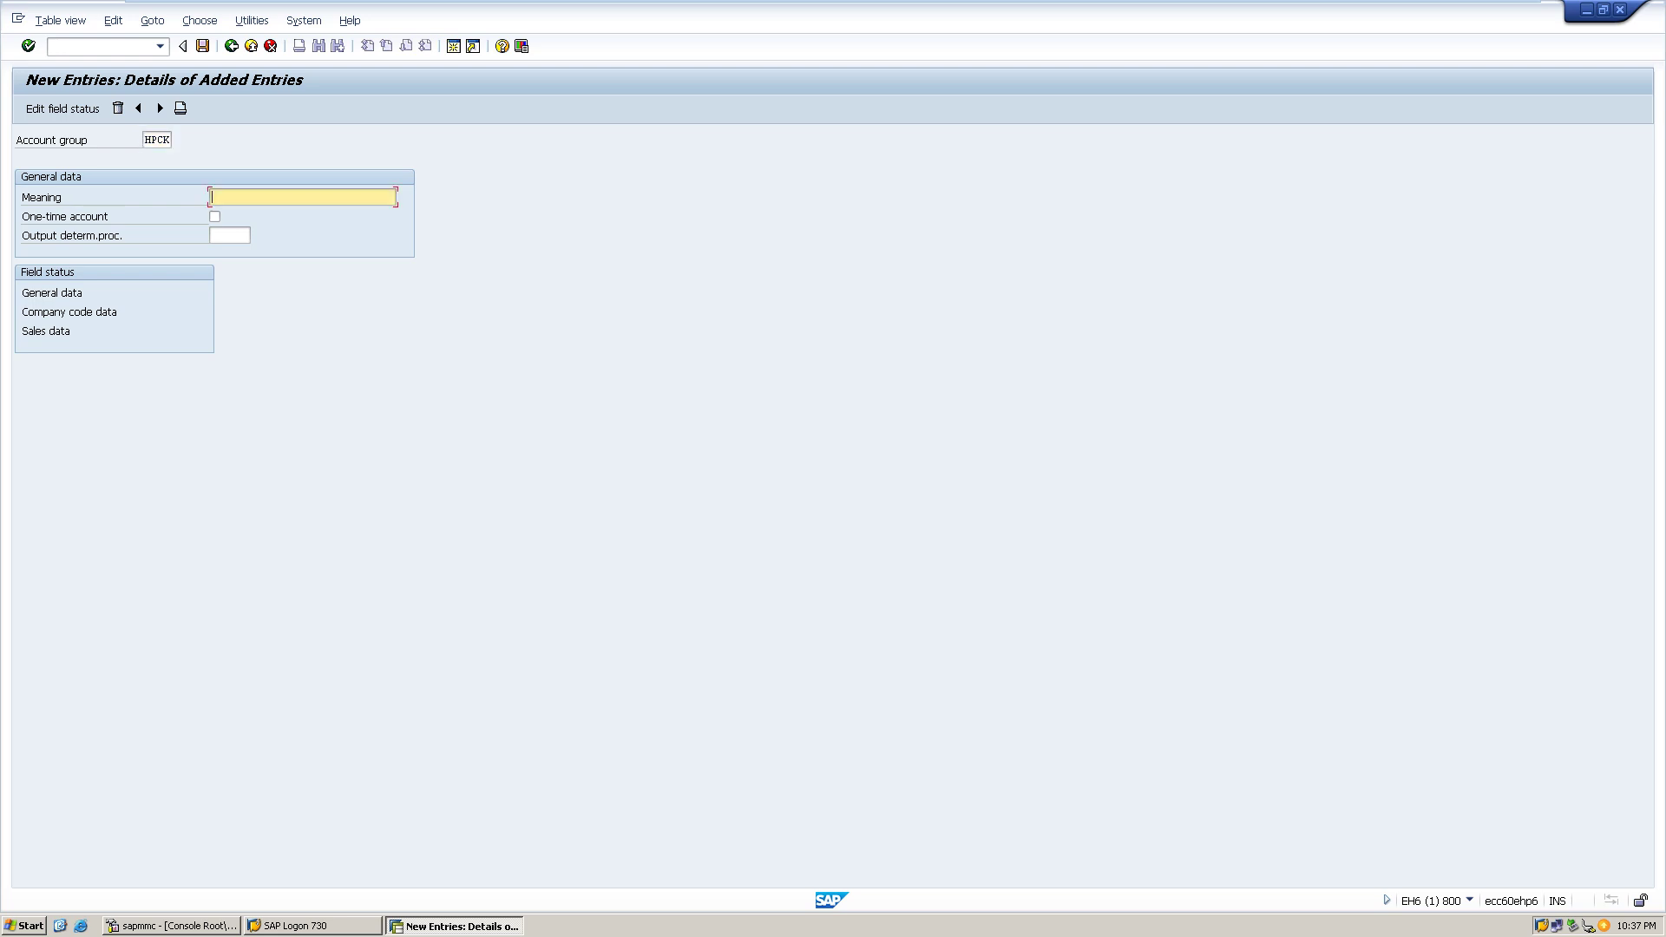
text(Kolkatta local customers)
key(ctrl+s)
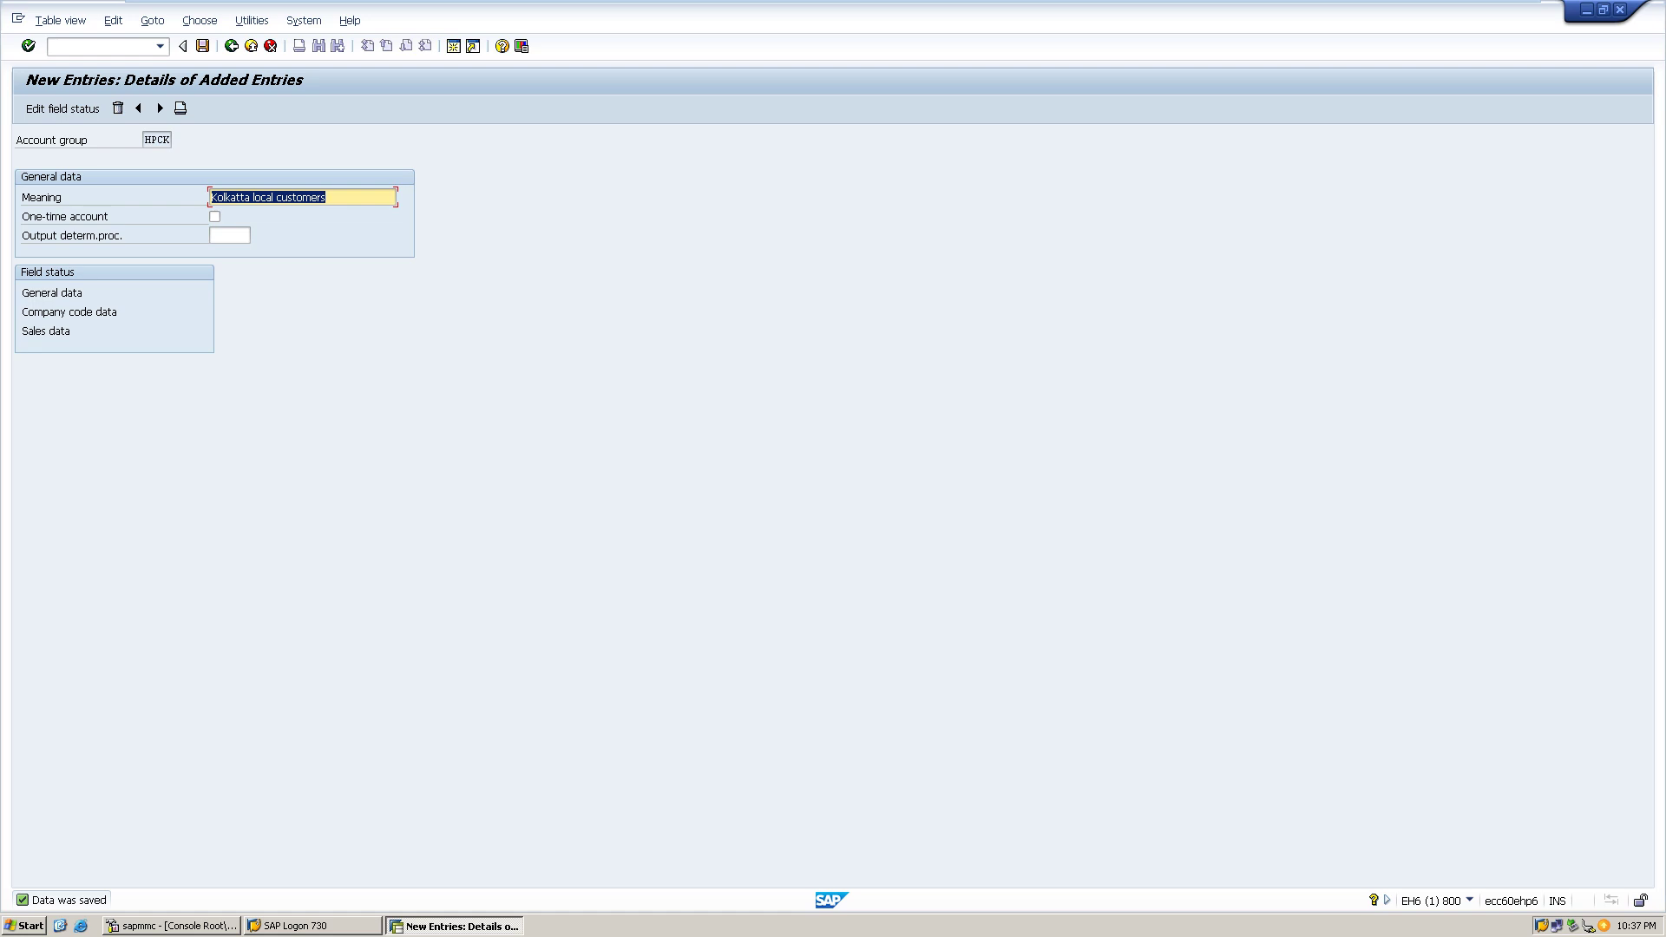
click(153, 140)
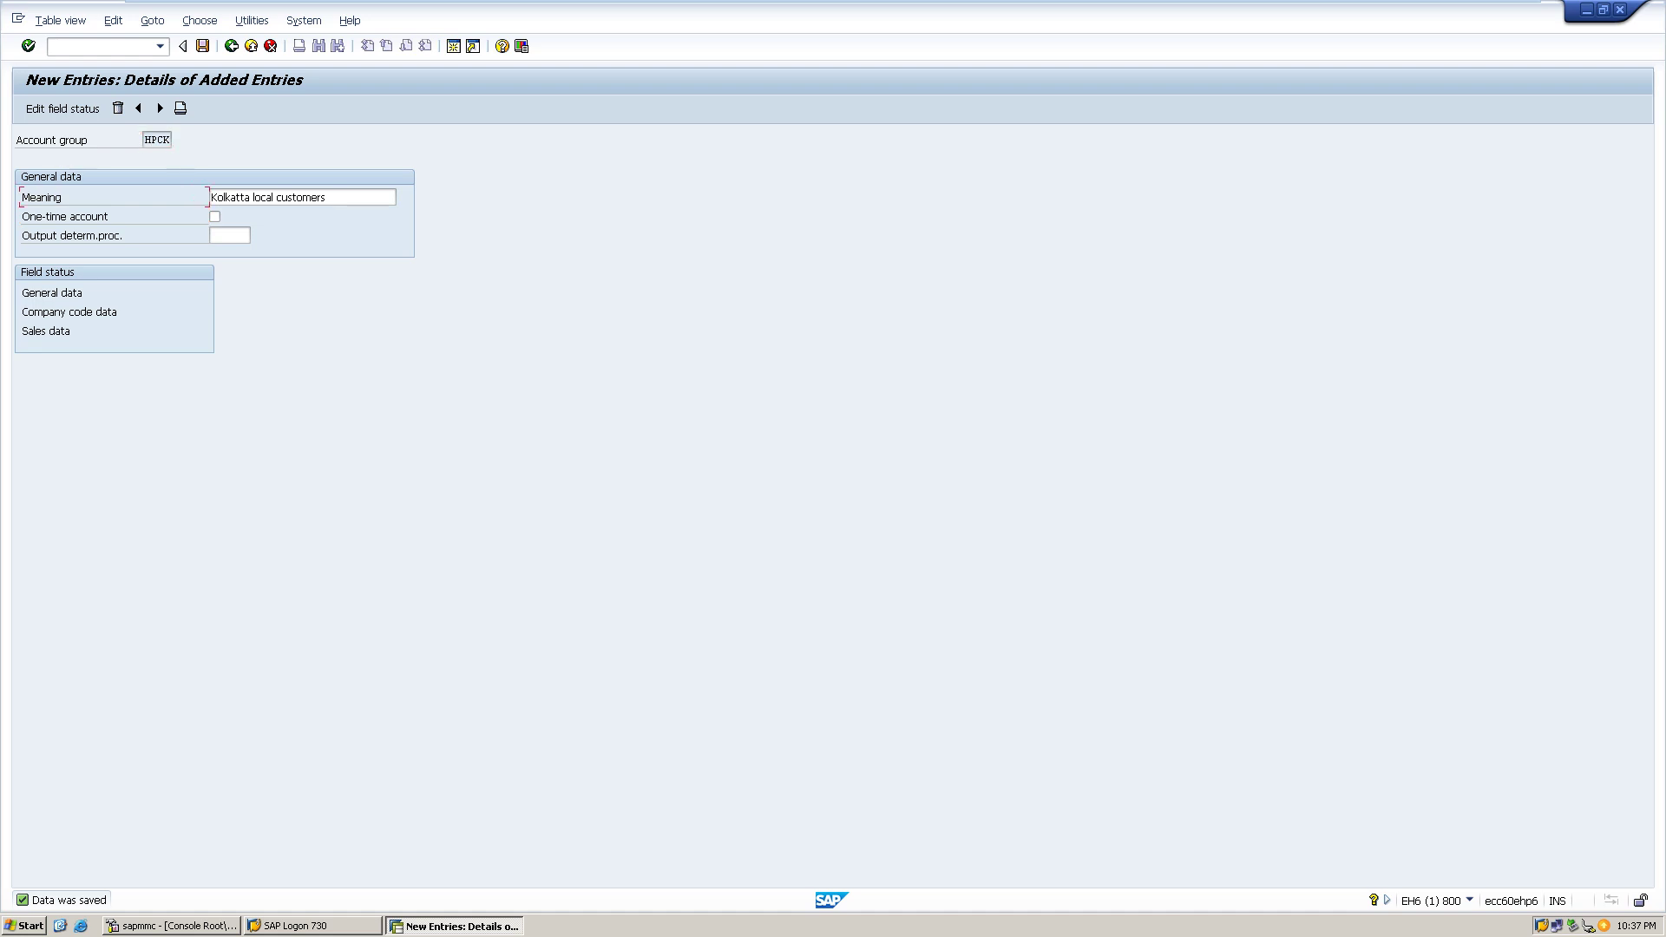
click(160, 108)
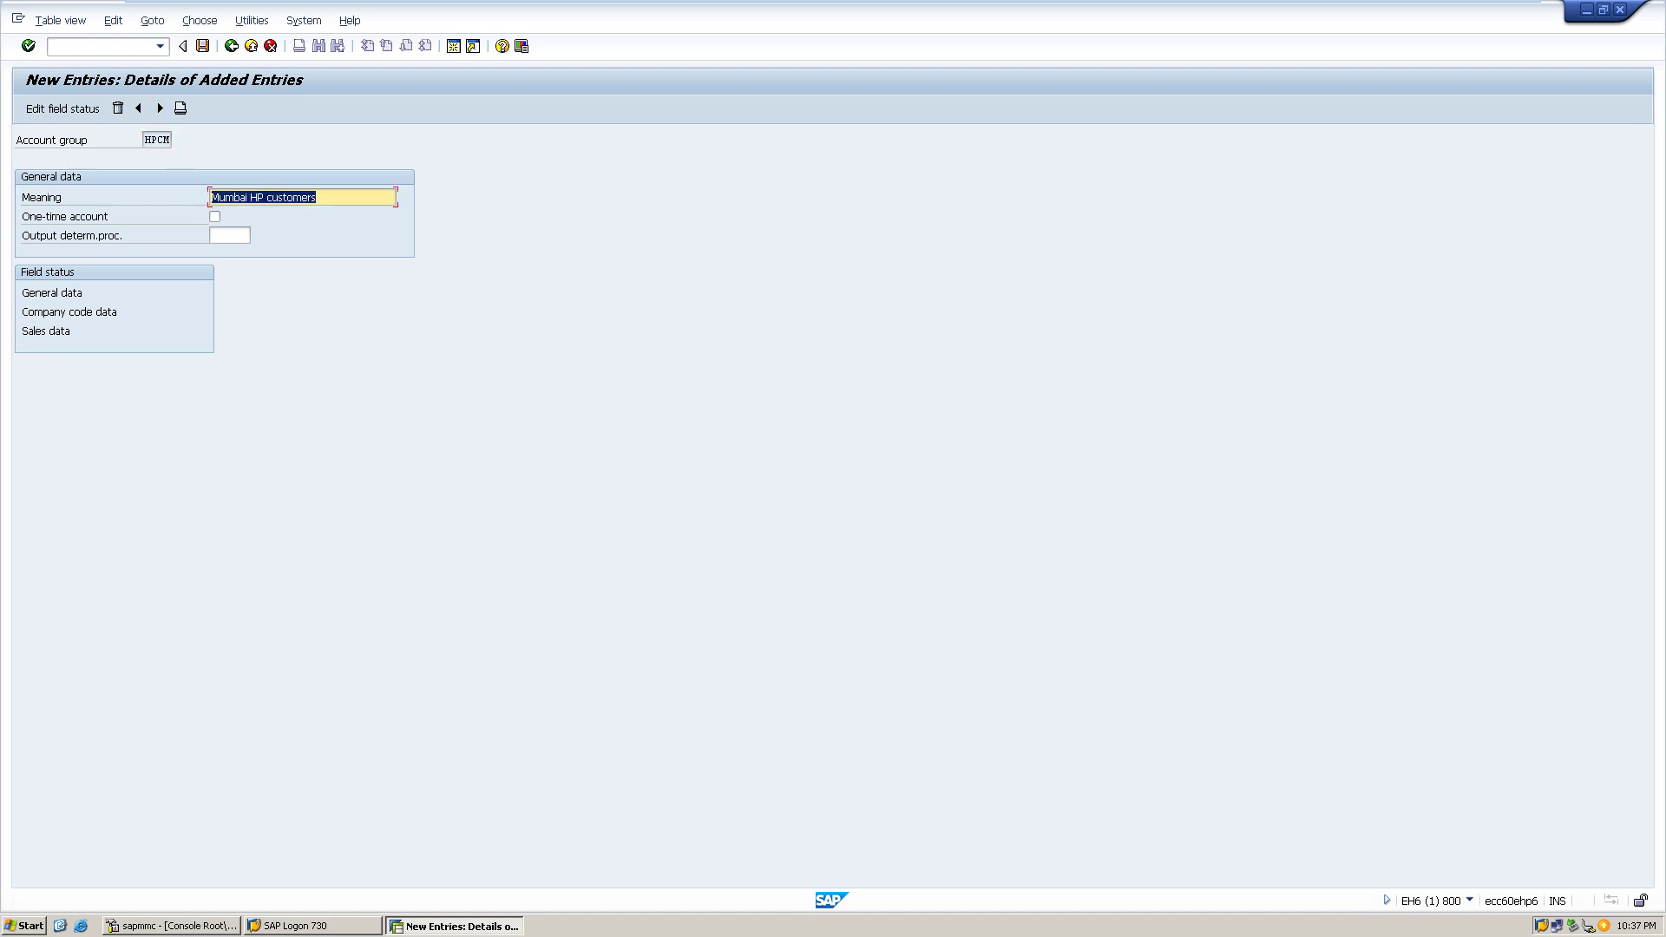
- Add account group HPCB with meaning 'Bangalore HP Customers' and save it
click(160, 107)
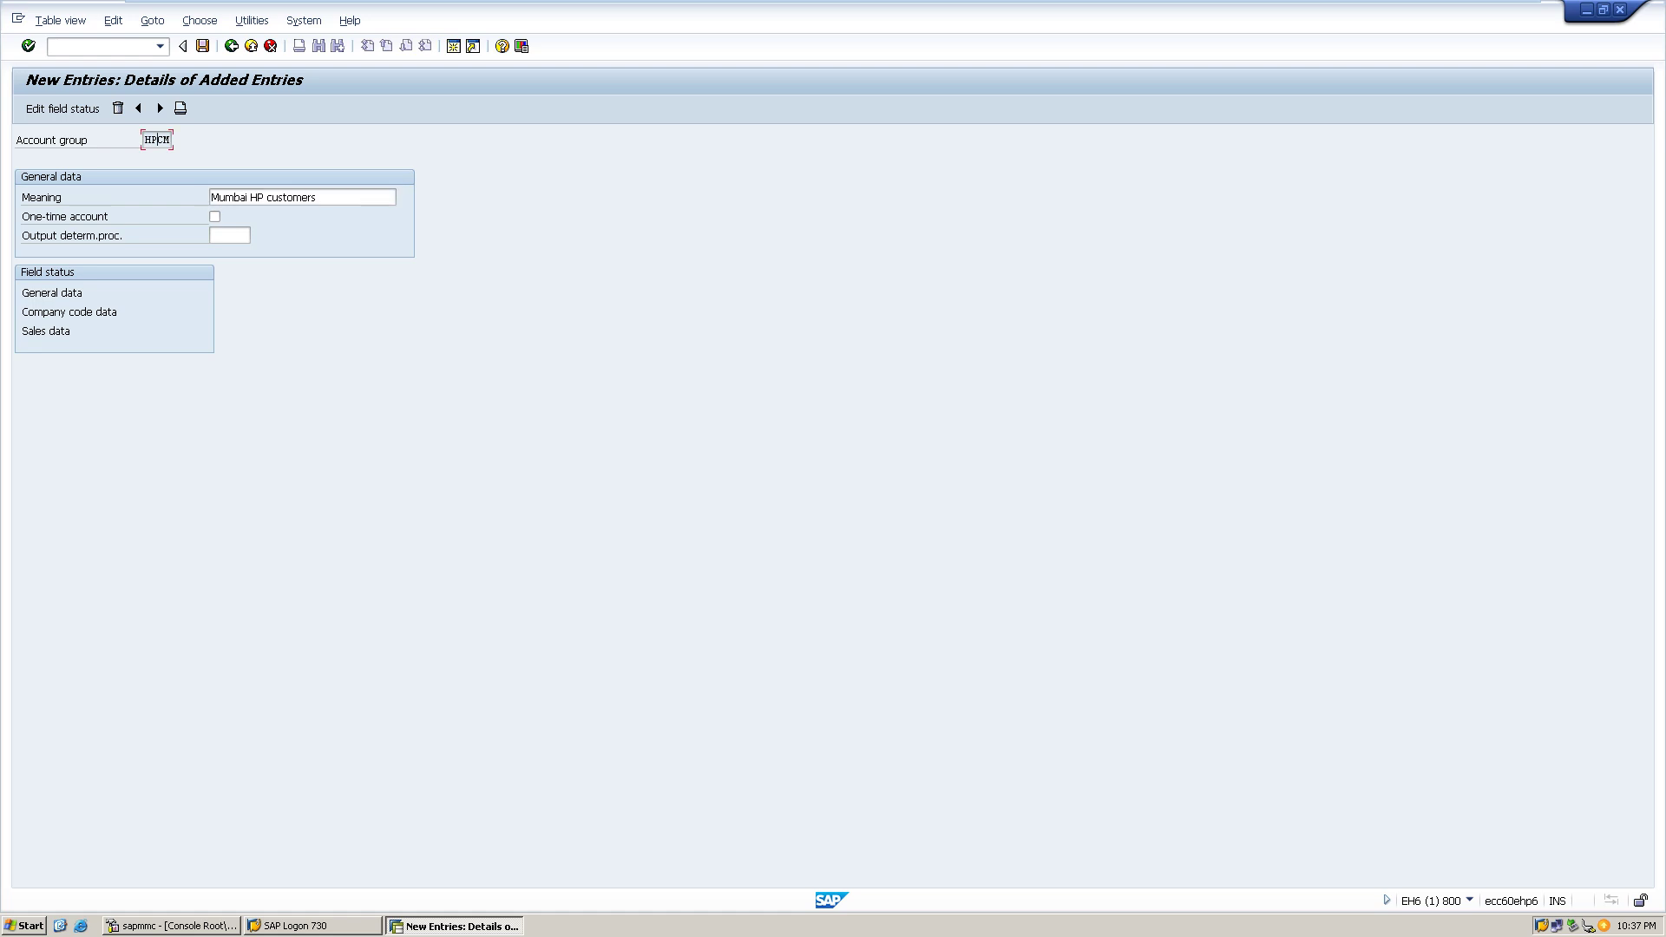
click(160, 108)
text(HP)
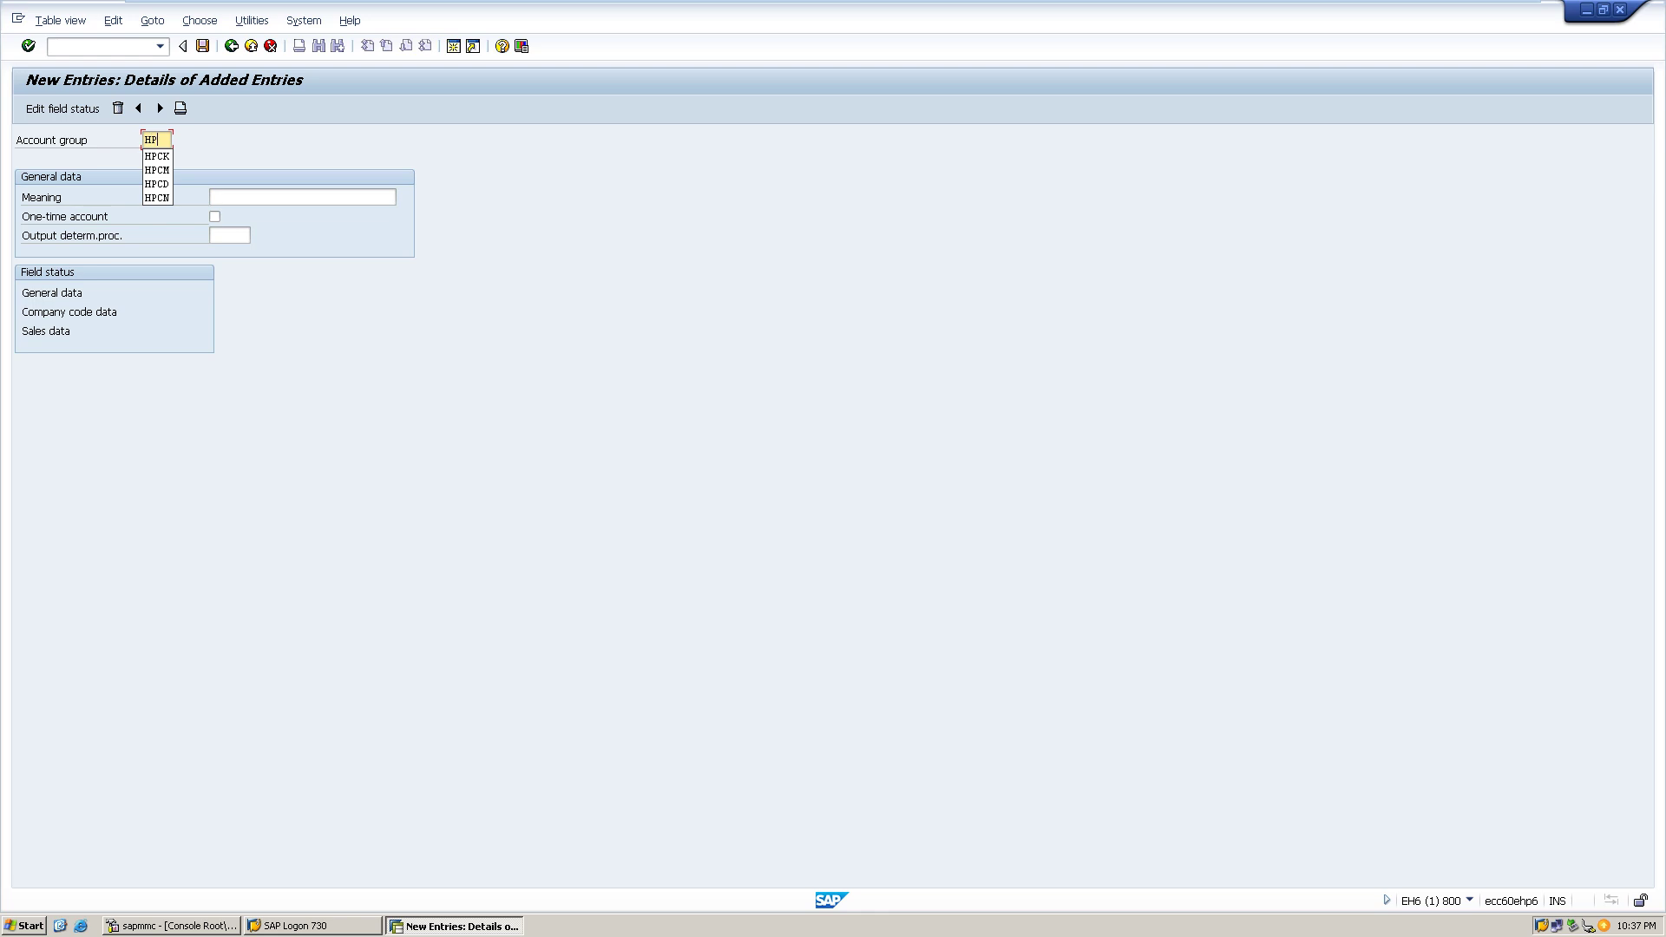
text(CB)
key(Tab)
text(B)
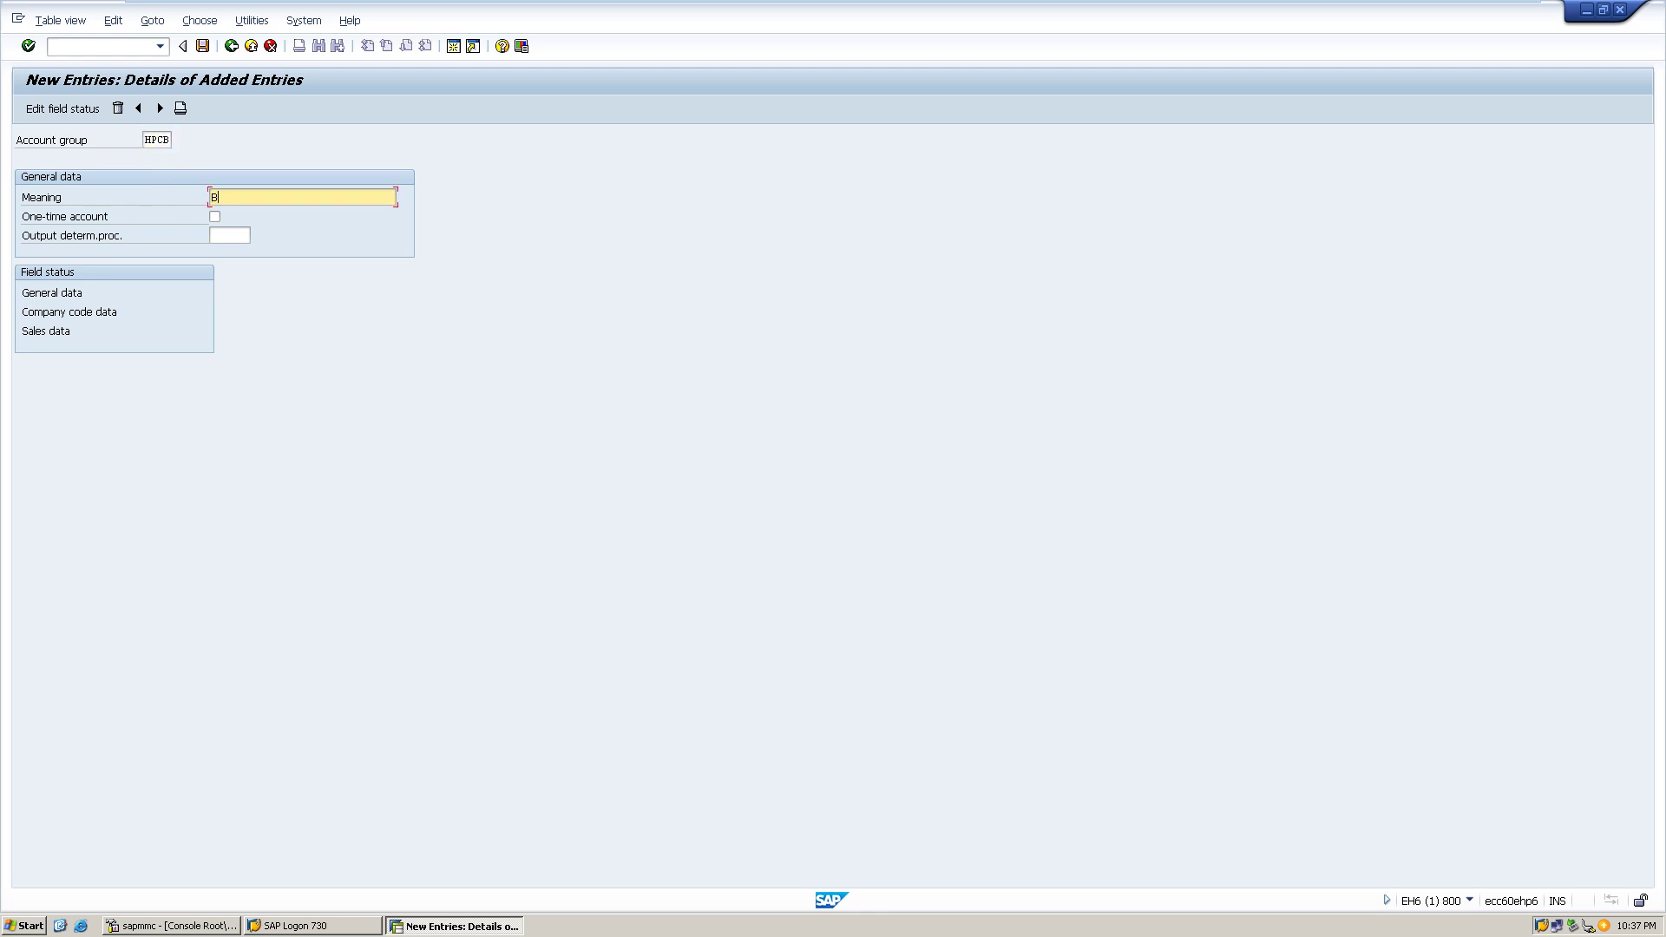
text(angalore HP Customers)
key(ctrl+s)
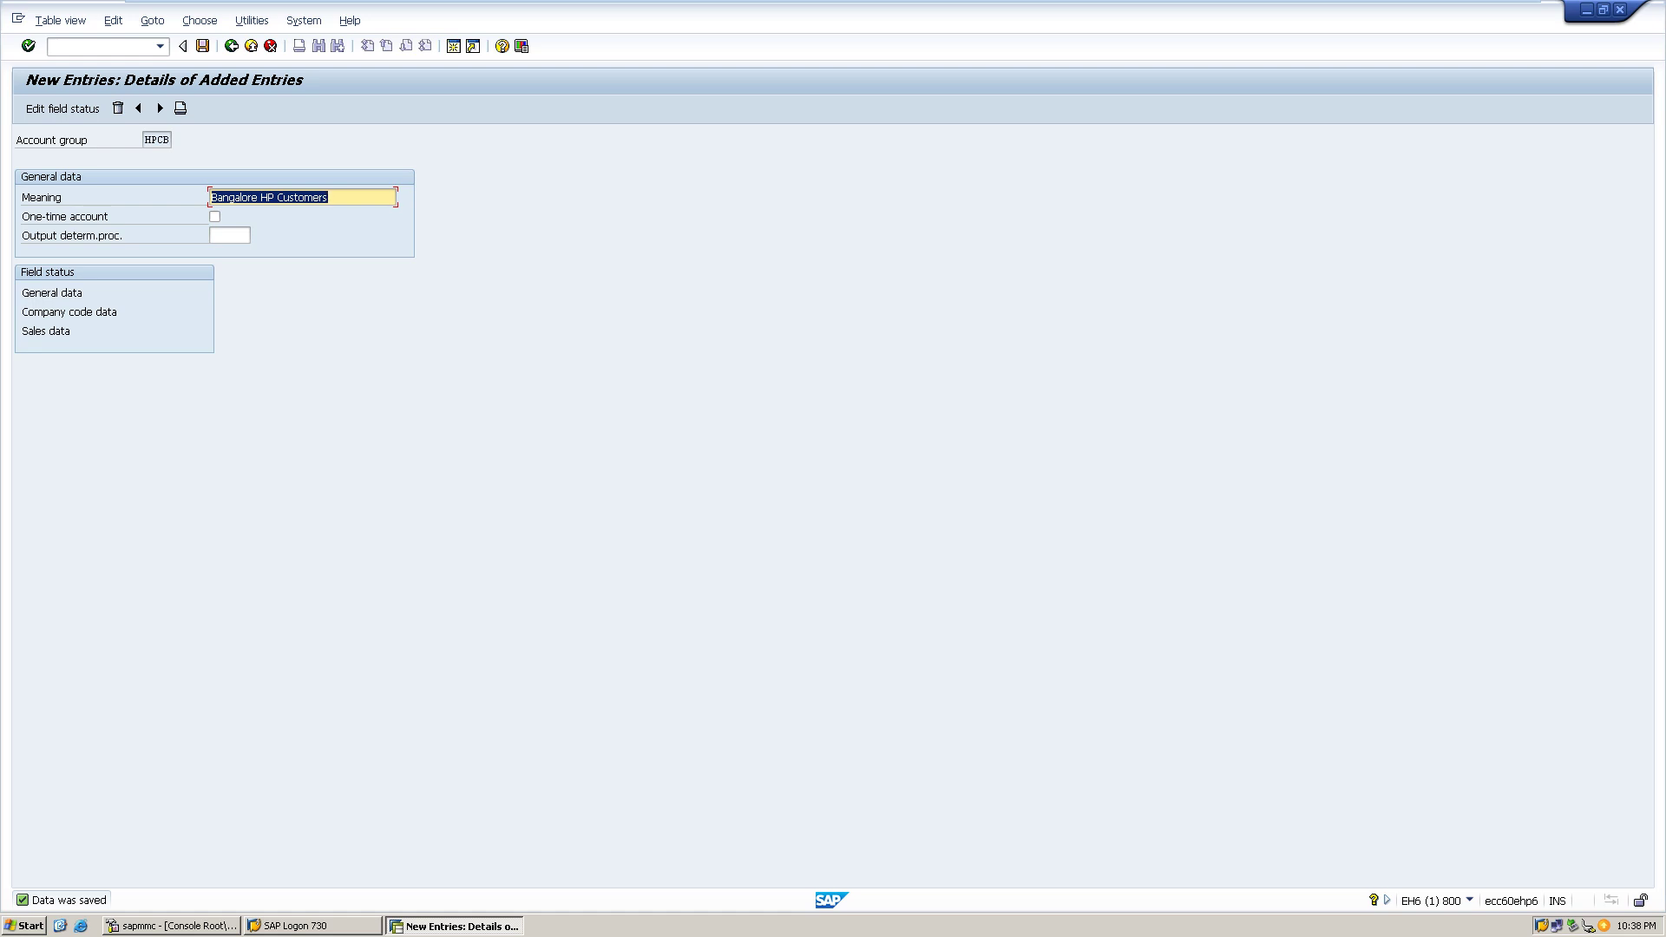
- Step through the HPCD and HPCK entries to review them, ending on a blank entry
click(157, 140)
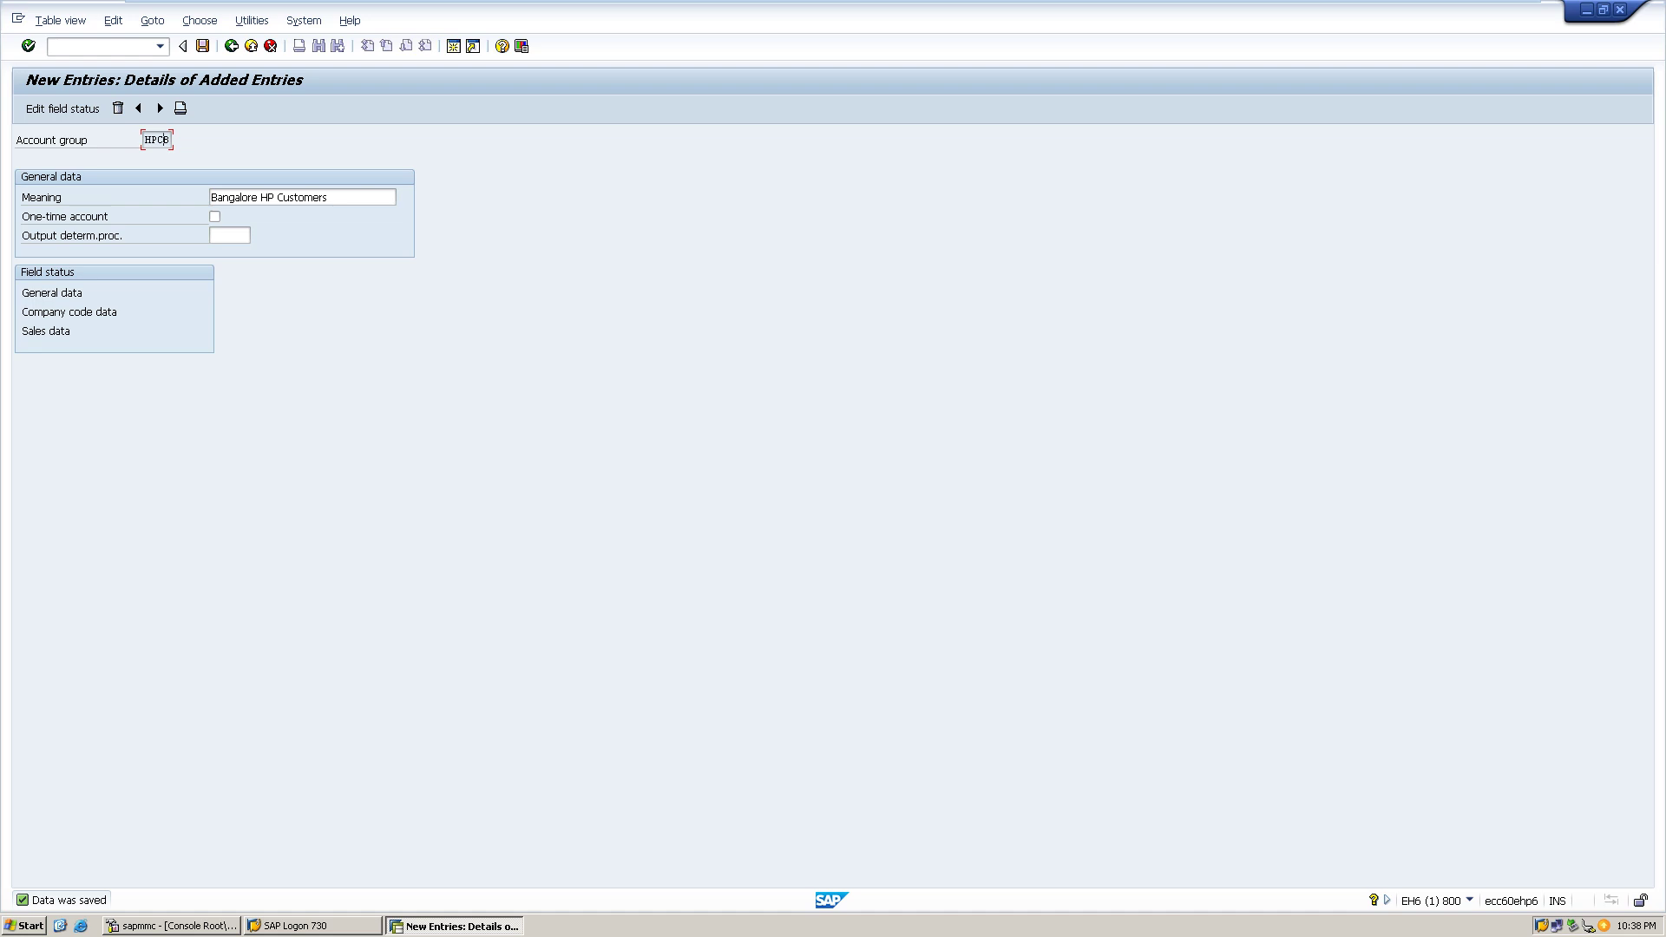
click(160, 107)
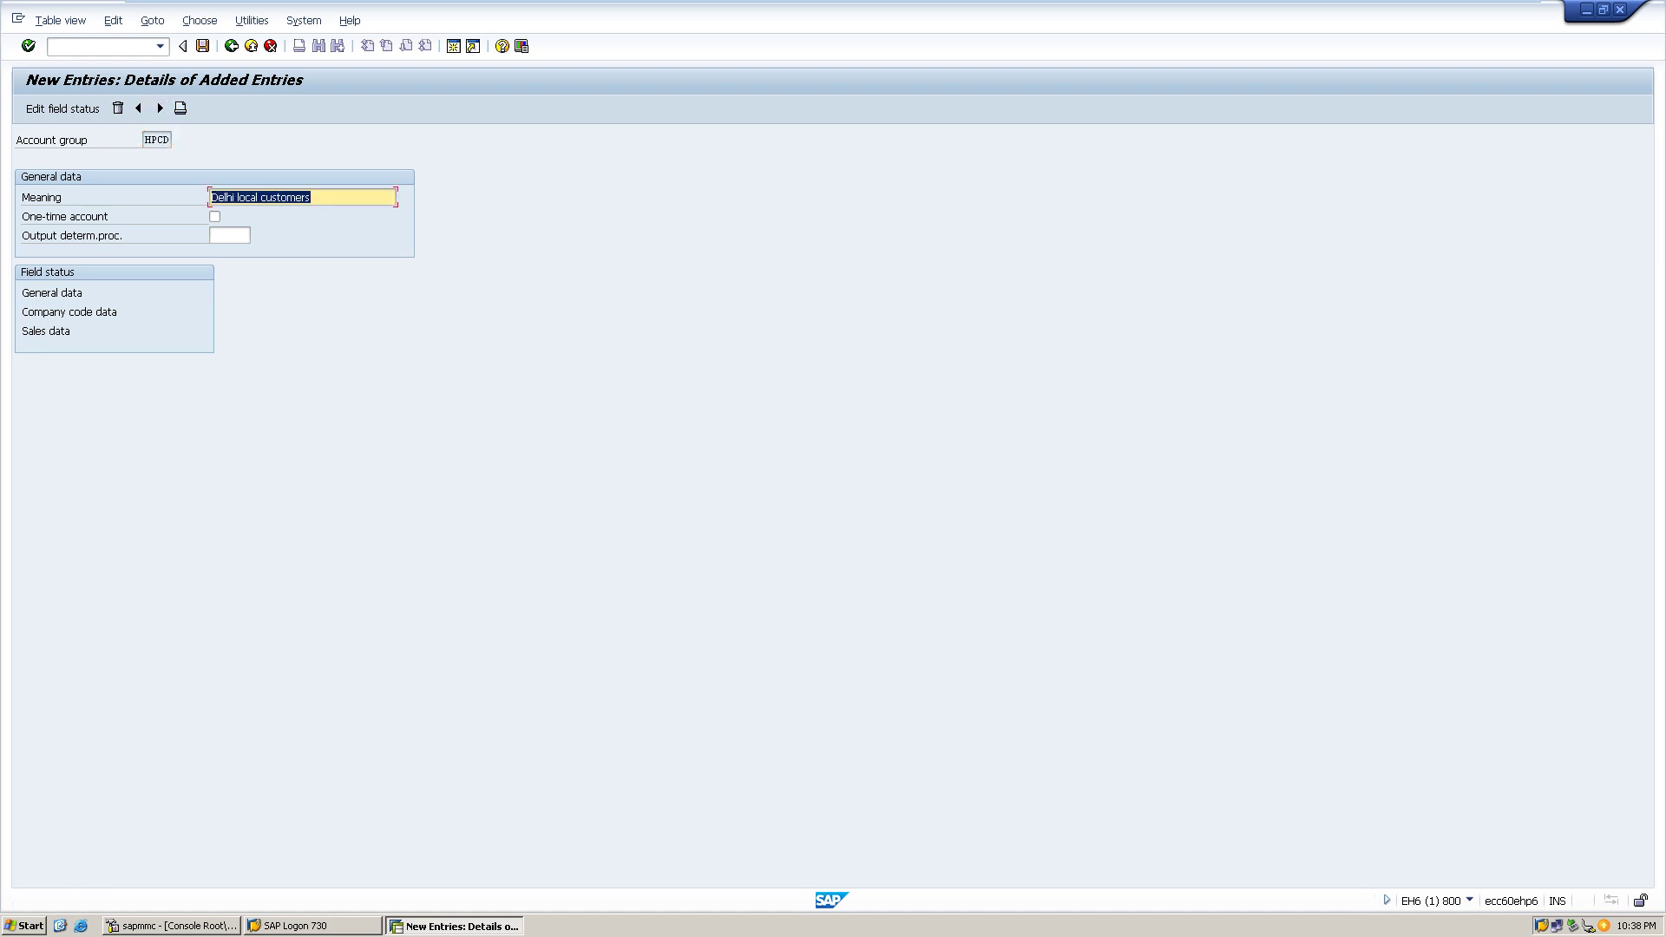
click(160, 108)
click(160, 108)
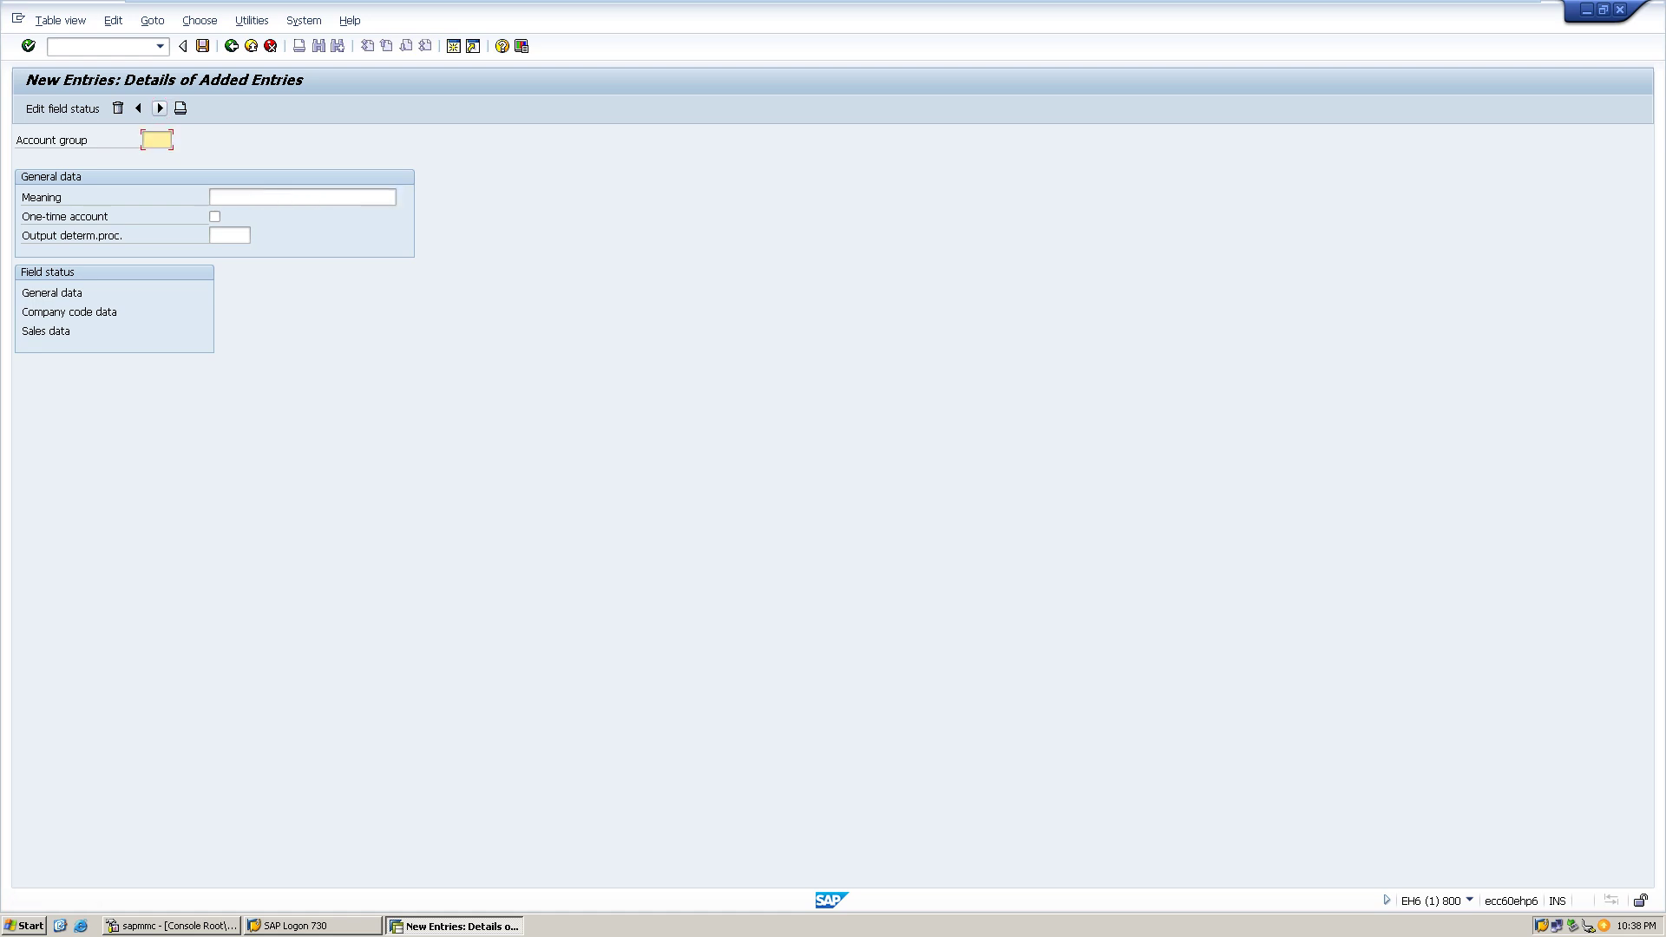
- Add account group HPCH with meaning 'Hyderabad HP customers' and save it
text(HP)
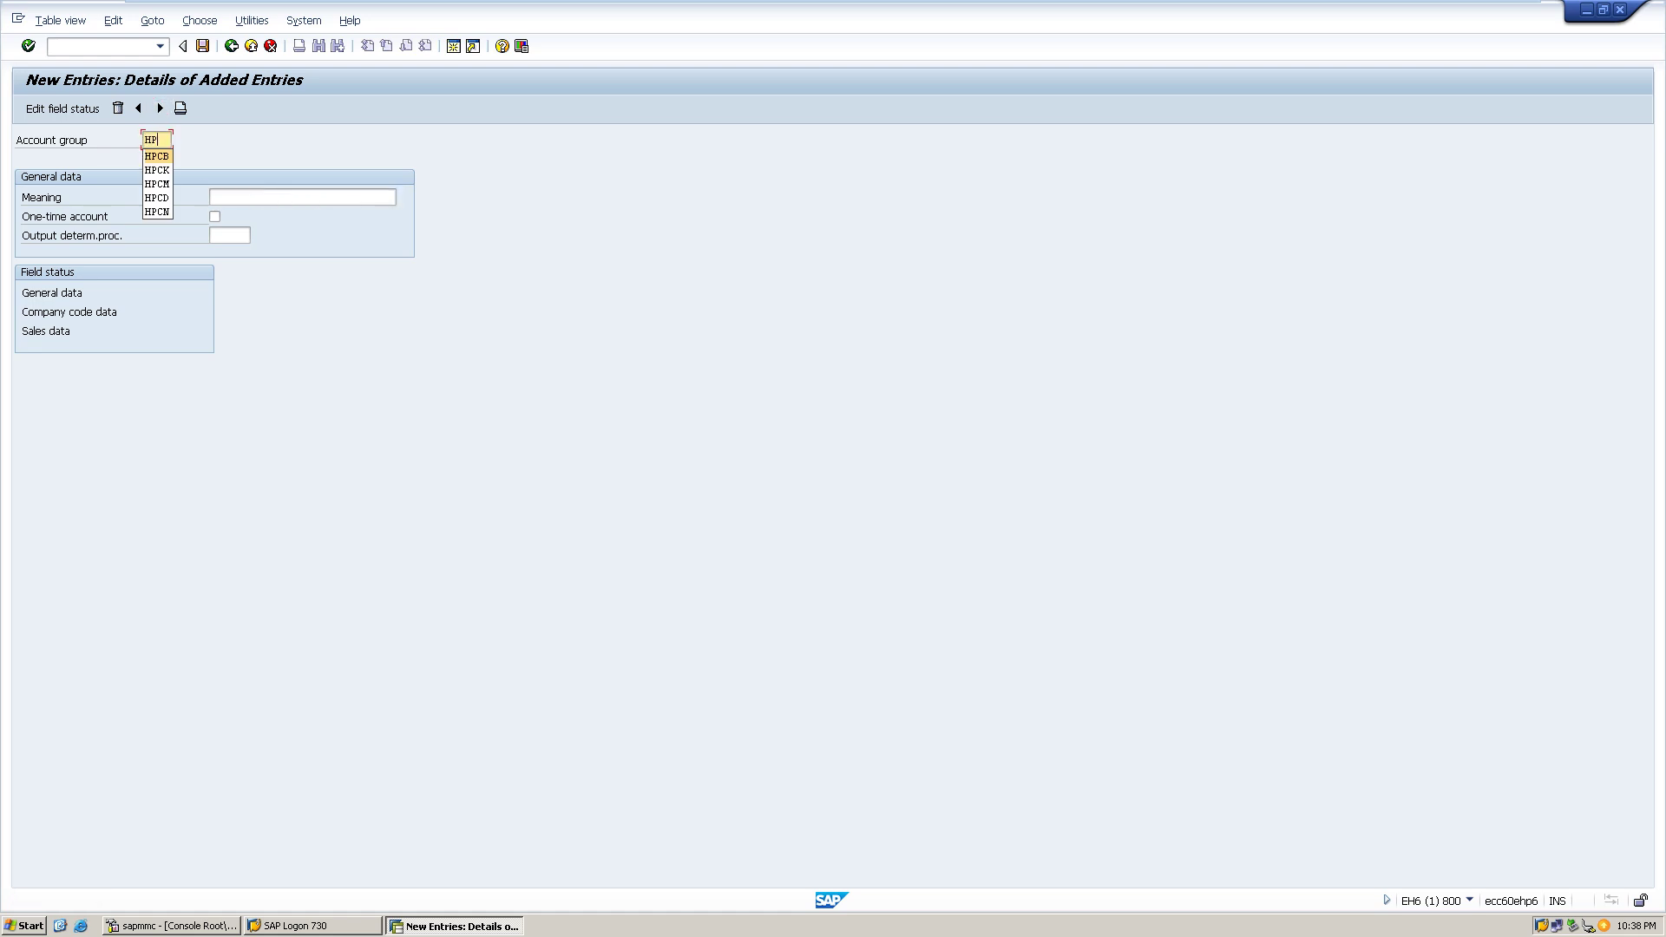
text(CH)
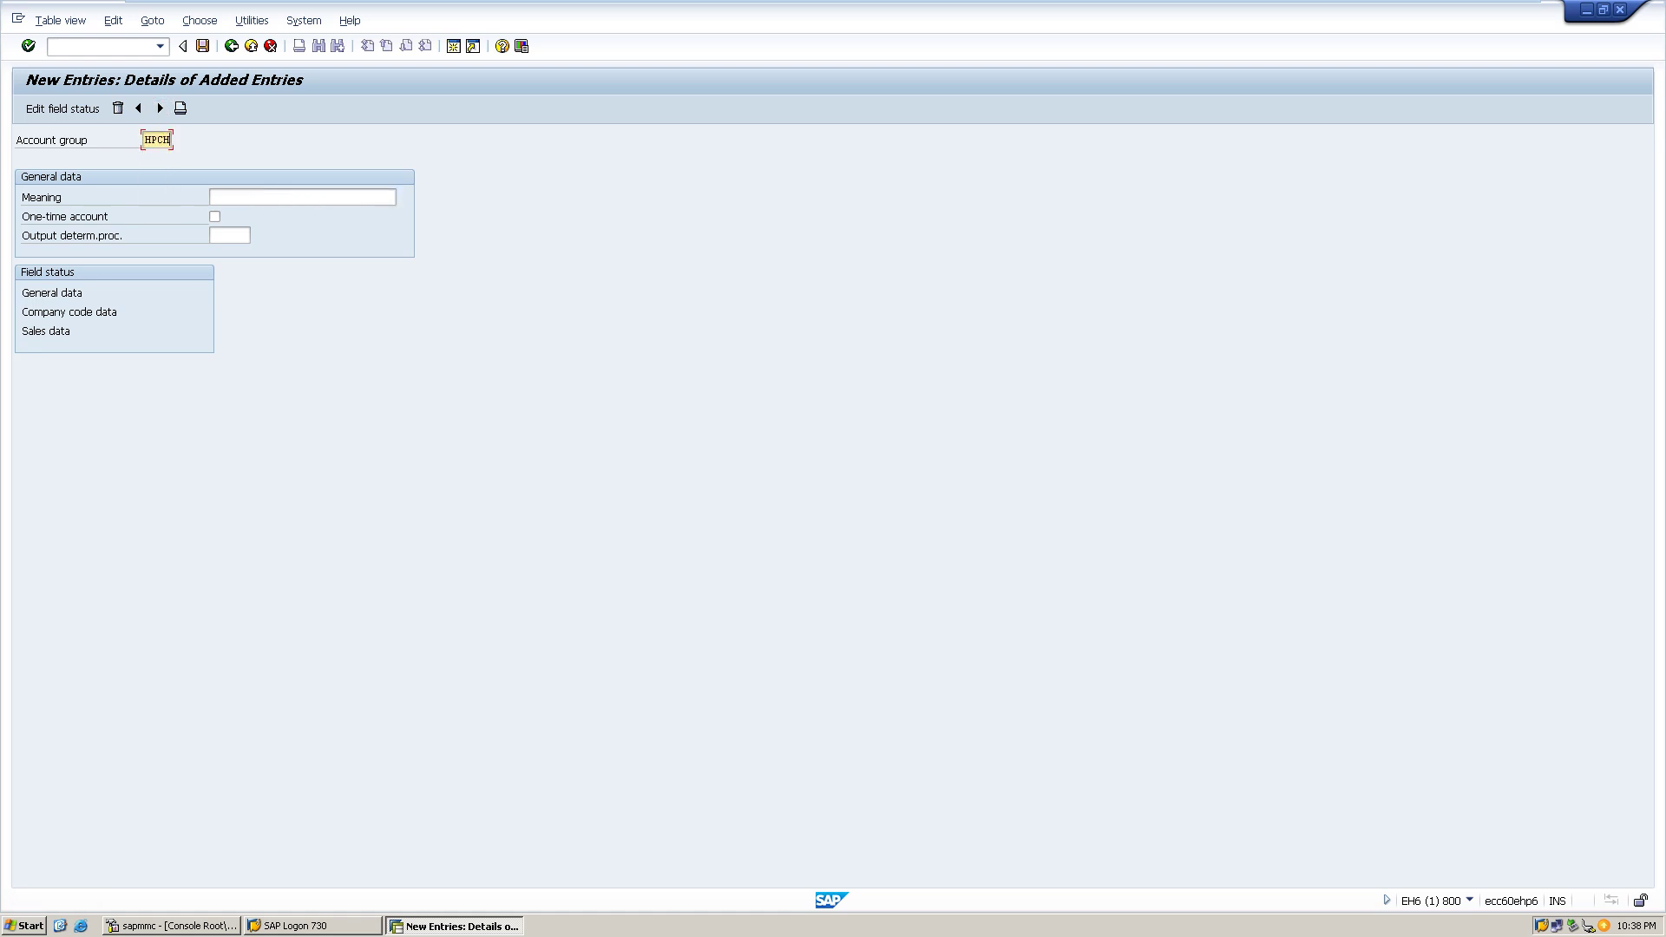
click(261, 197)
text(Hyd)
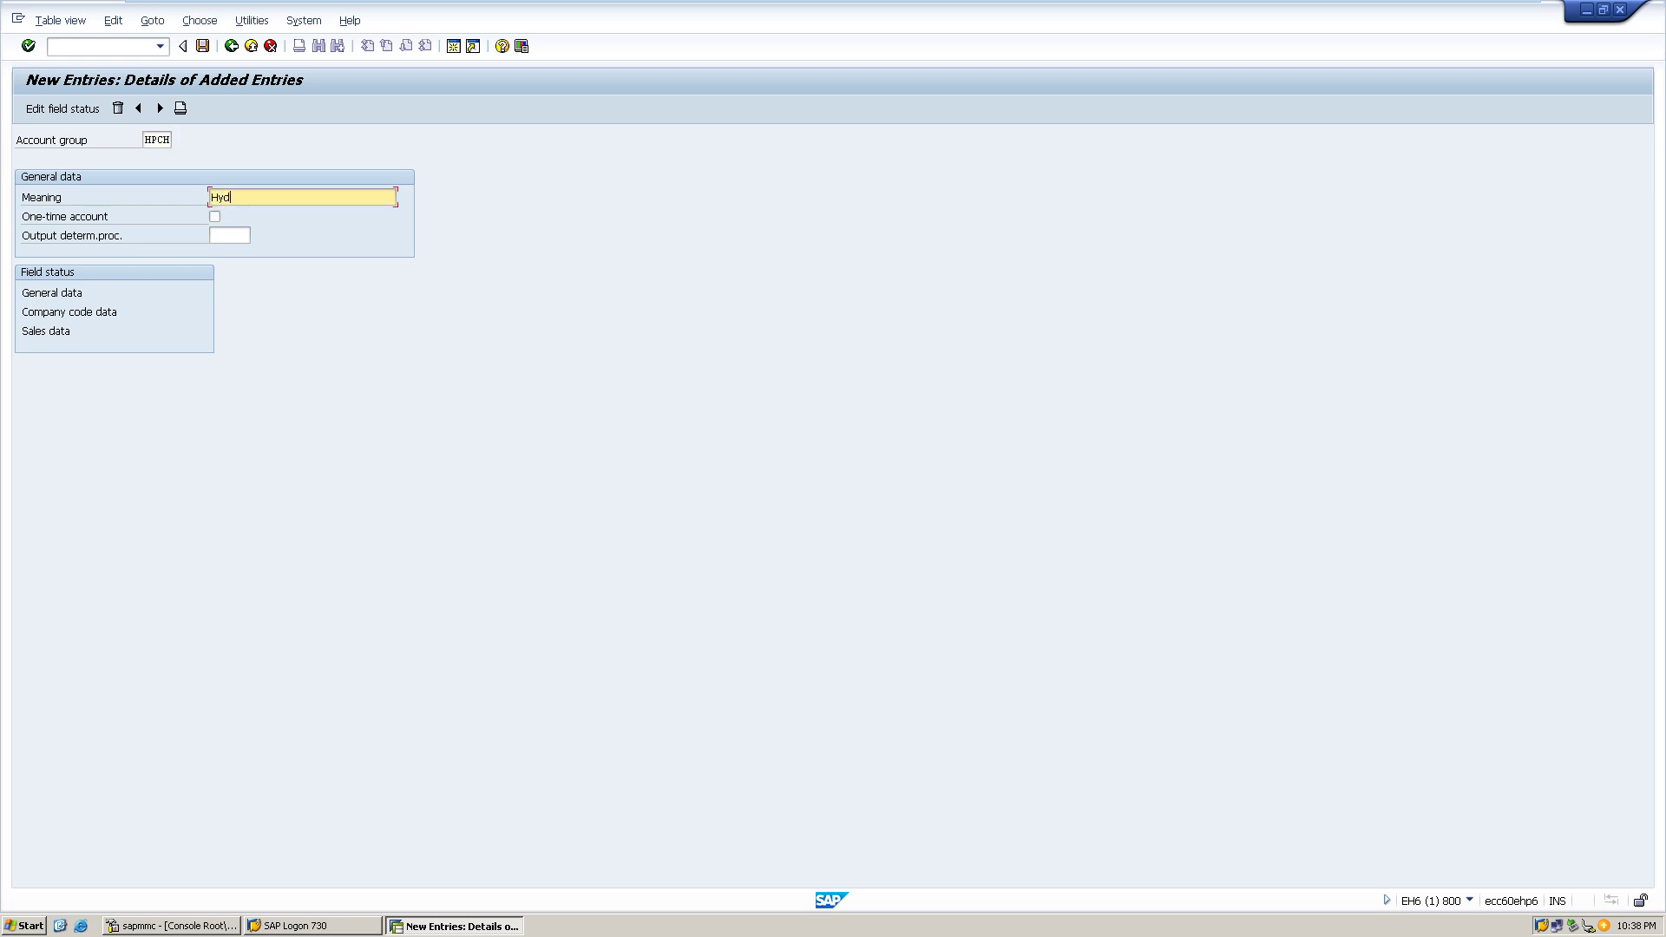
text(erabad HP customers)
key(ctrl+s)
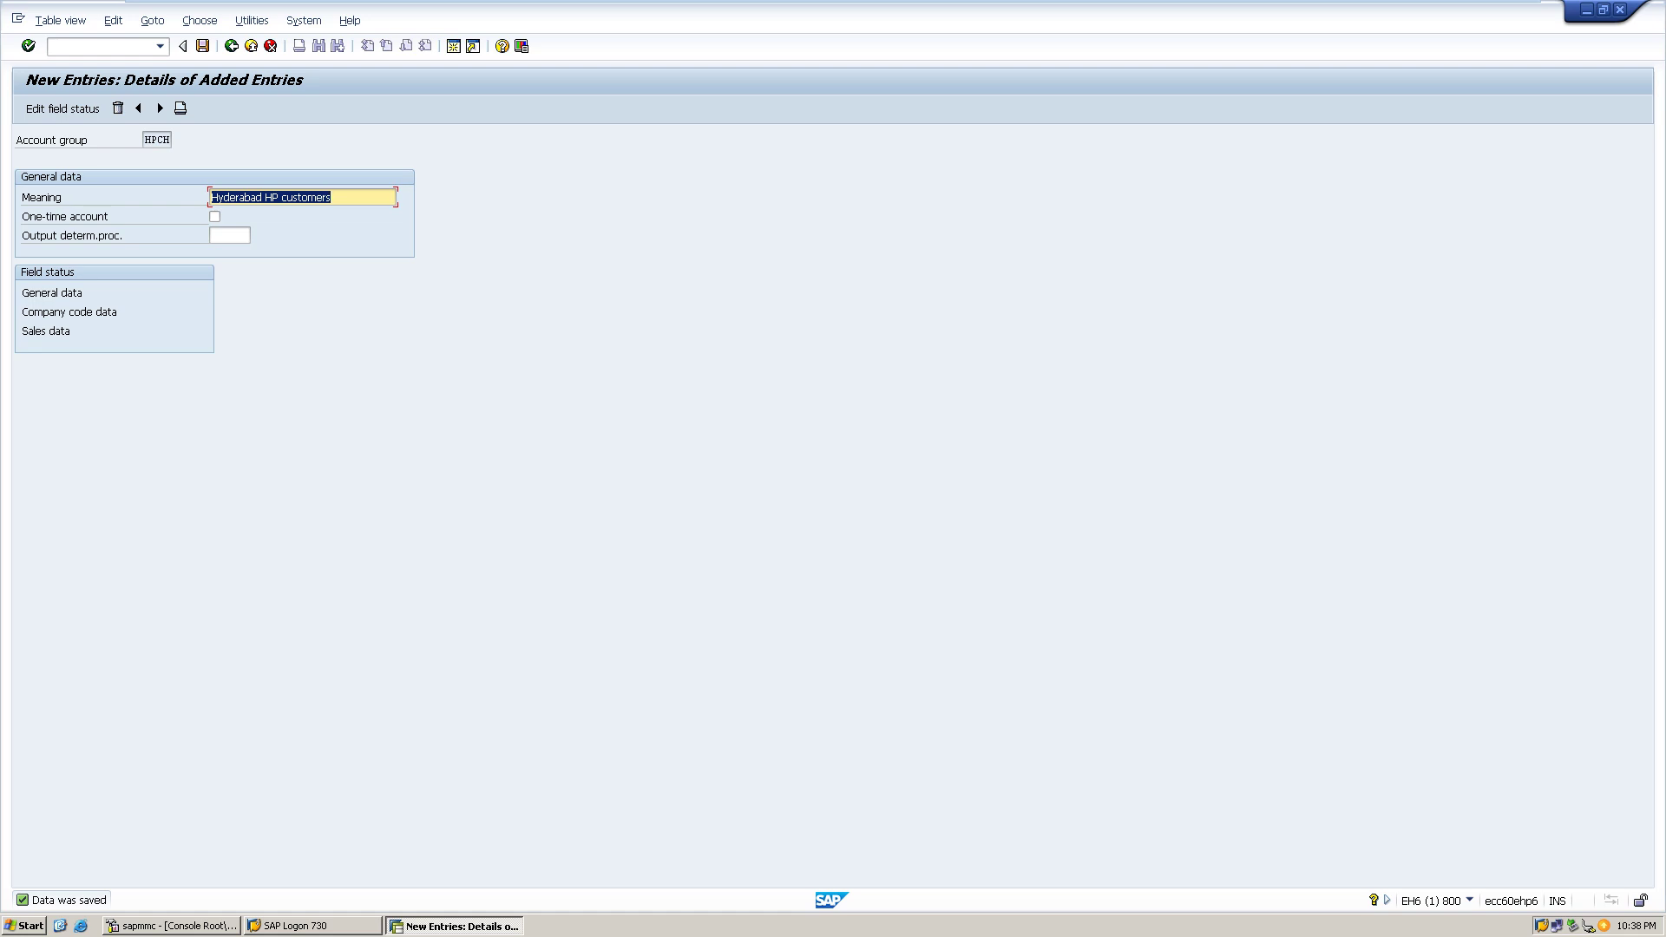
key(ctrl+s)
- Return to the overview of added groups, then run /nXDN for customer number ranges
click(231, 45)
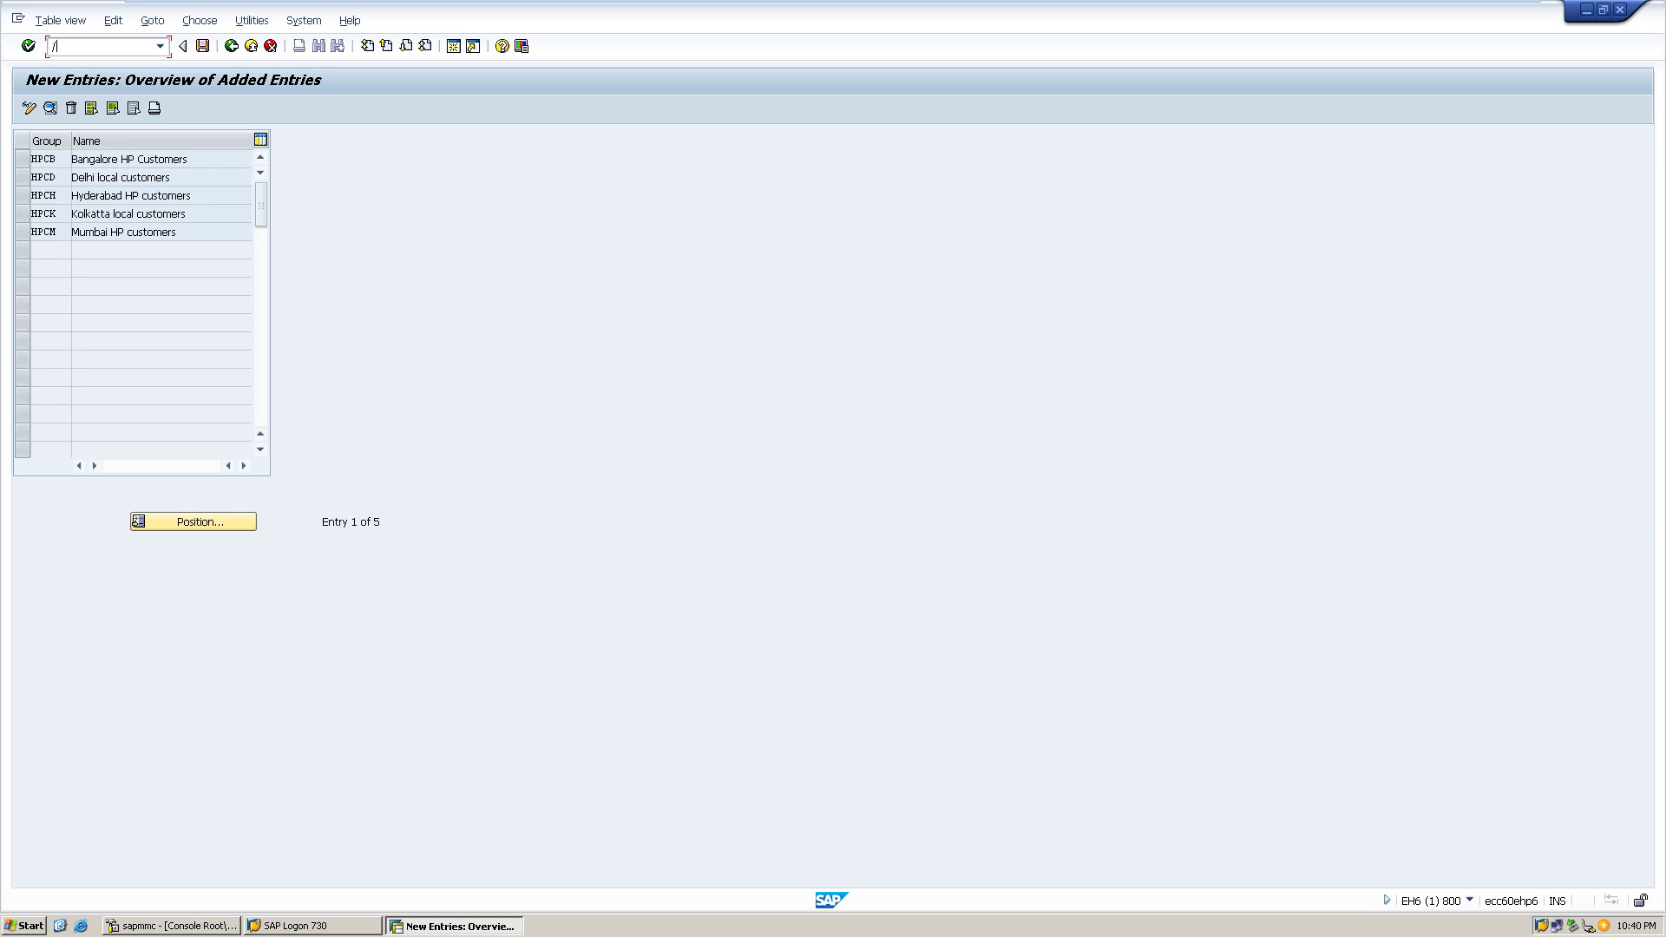
text(/nxdn1)
key(Return)
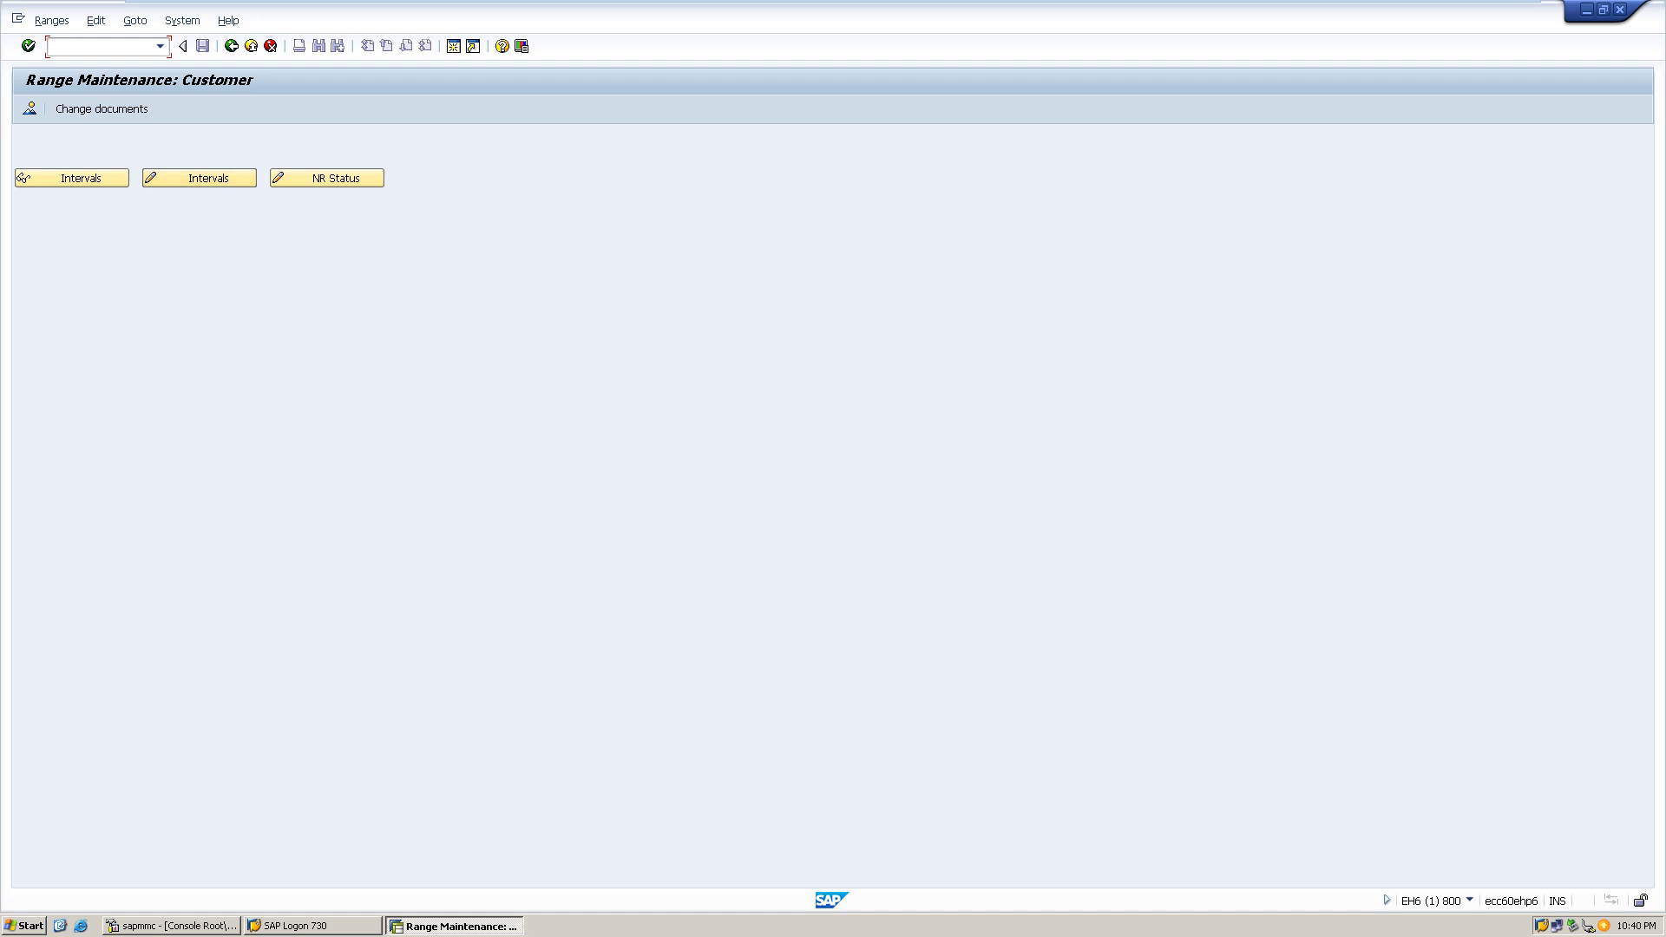
- Open the customer number range intervals in change mode
click(200, 178)
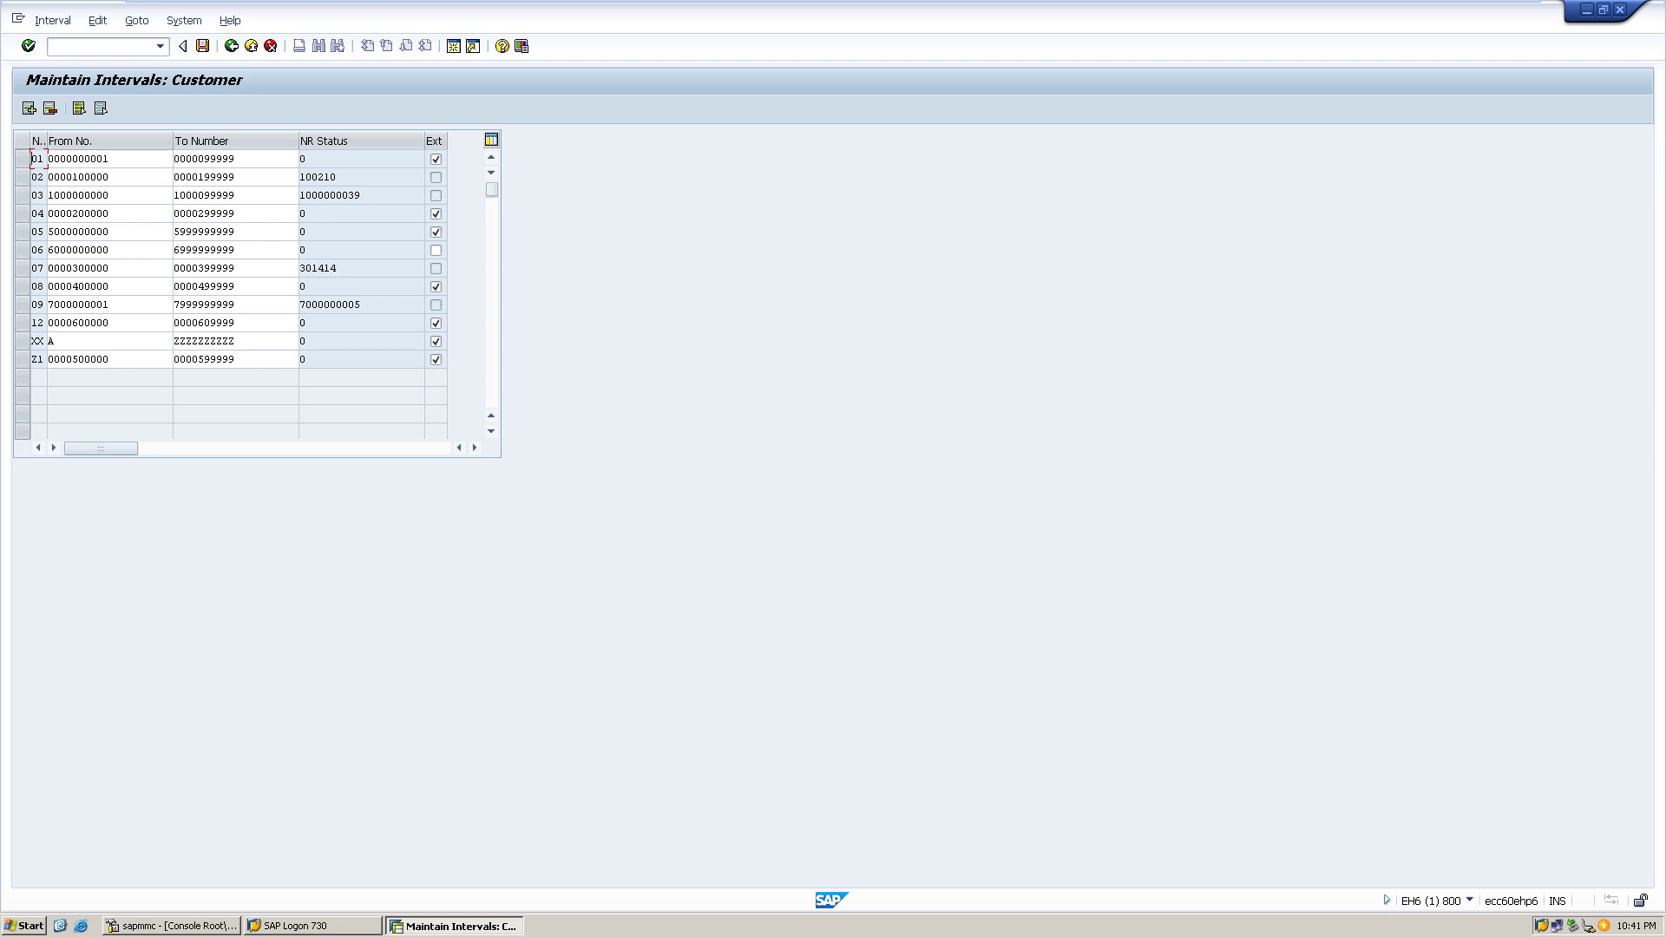
click(29, 107)
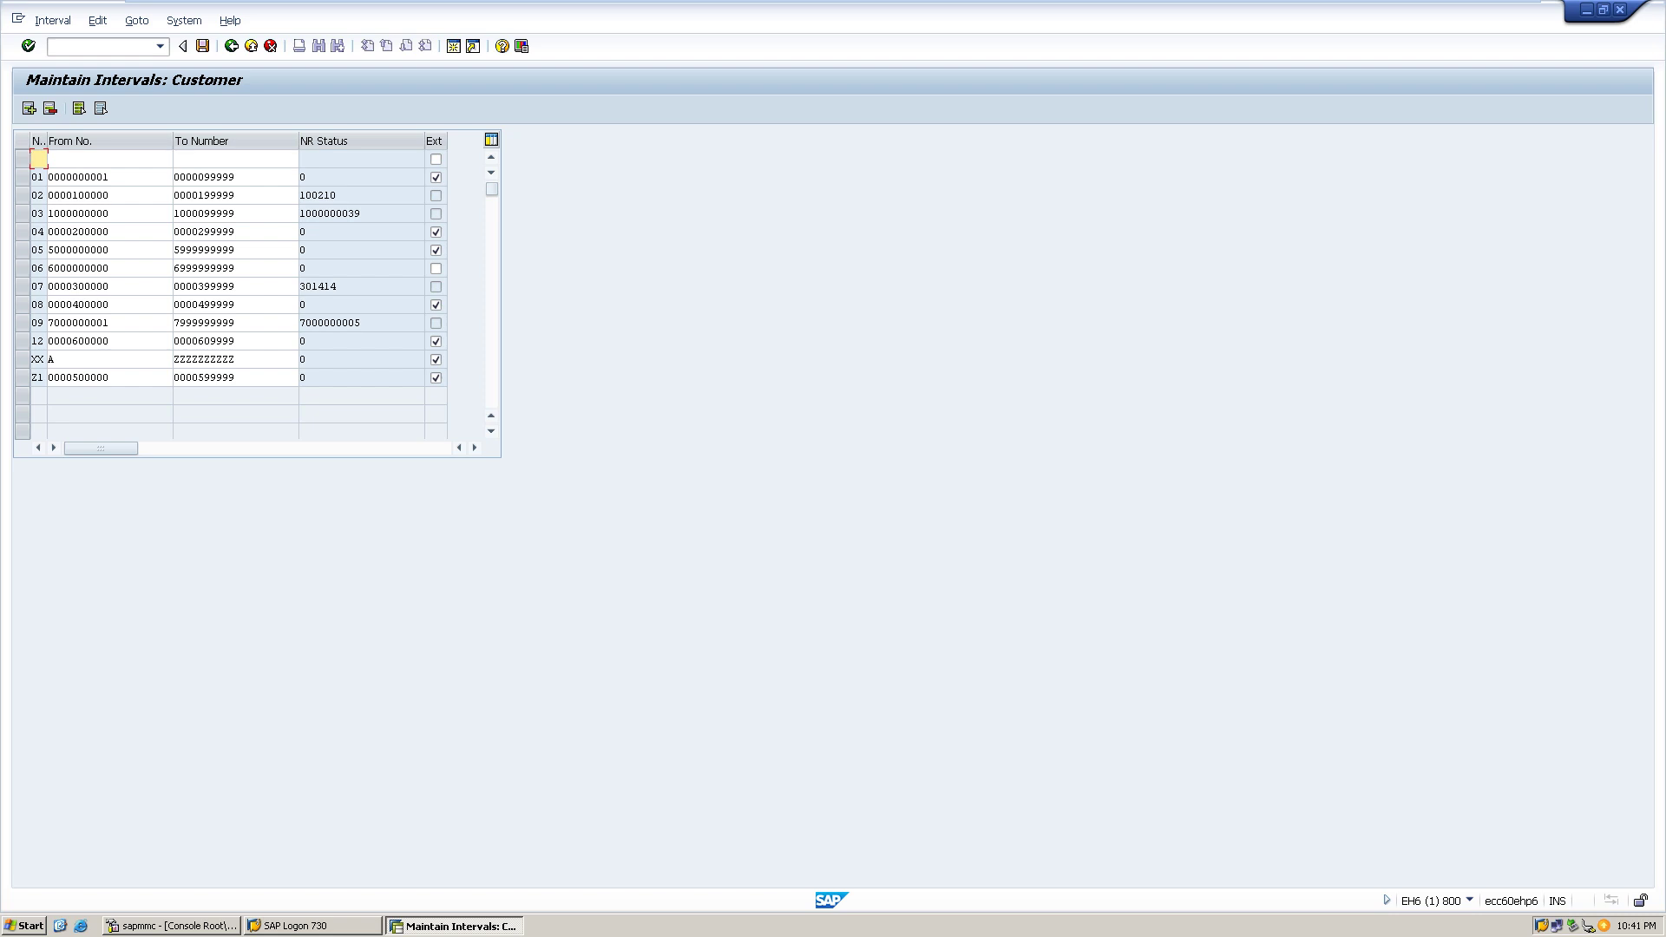
text(10)
click(109, 159)
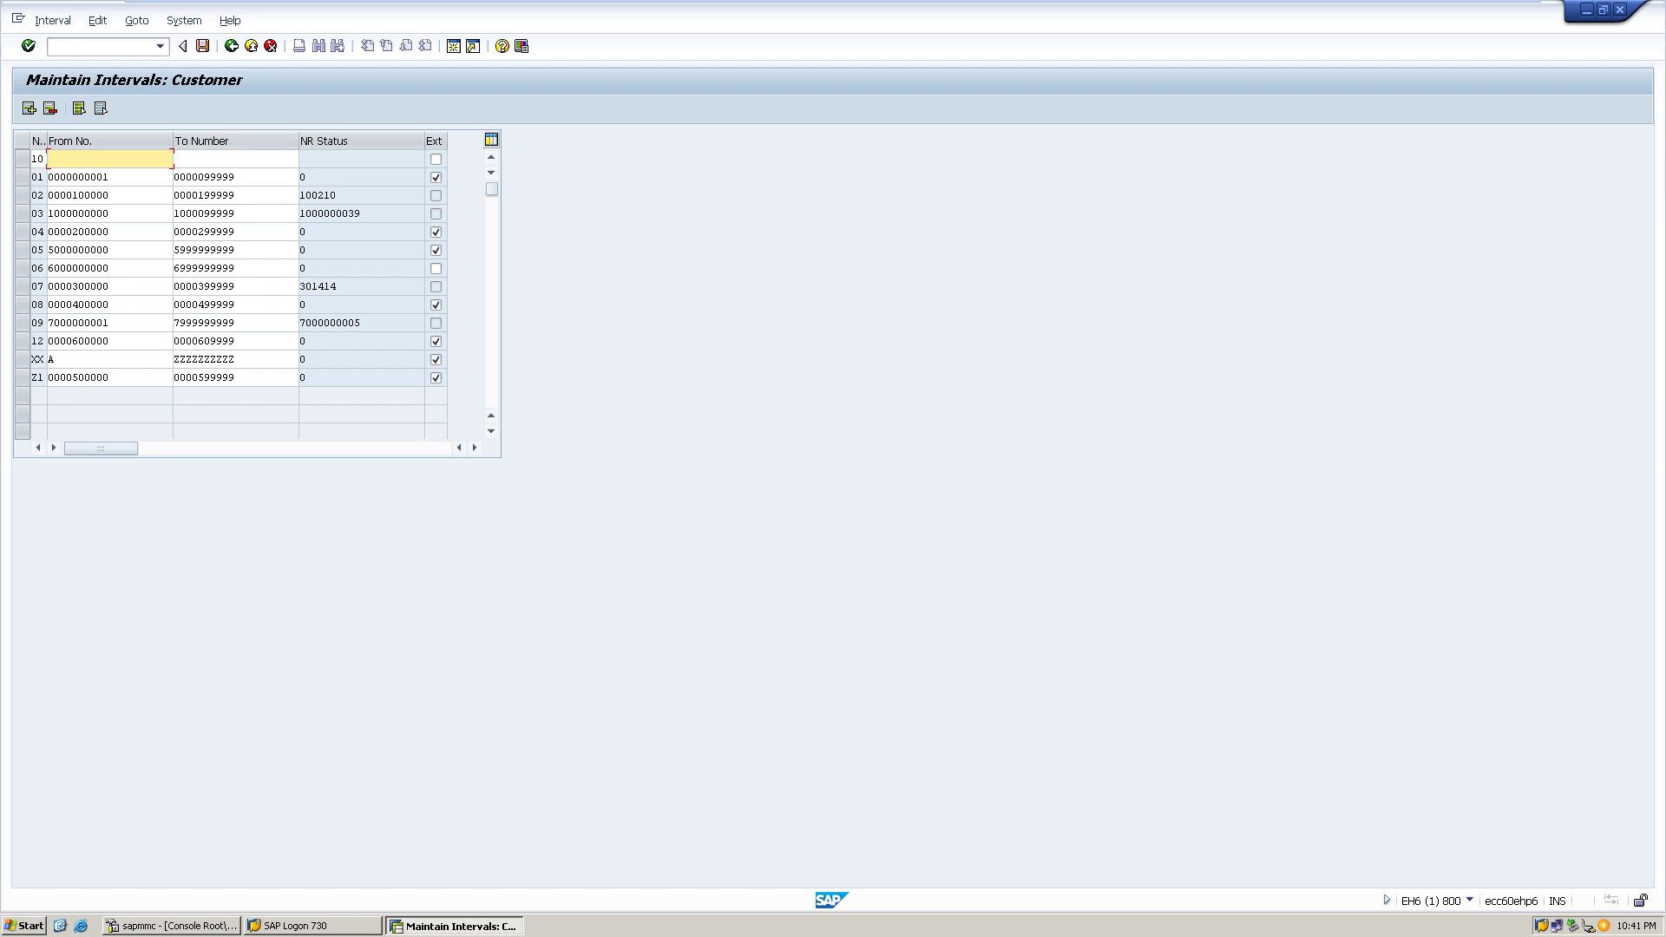
text(99000000001)
click(234, 159)
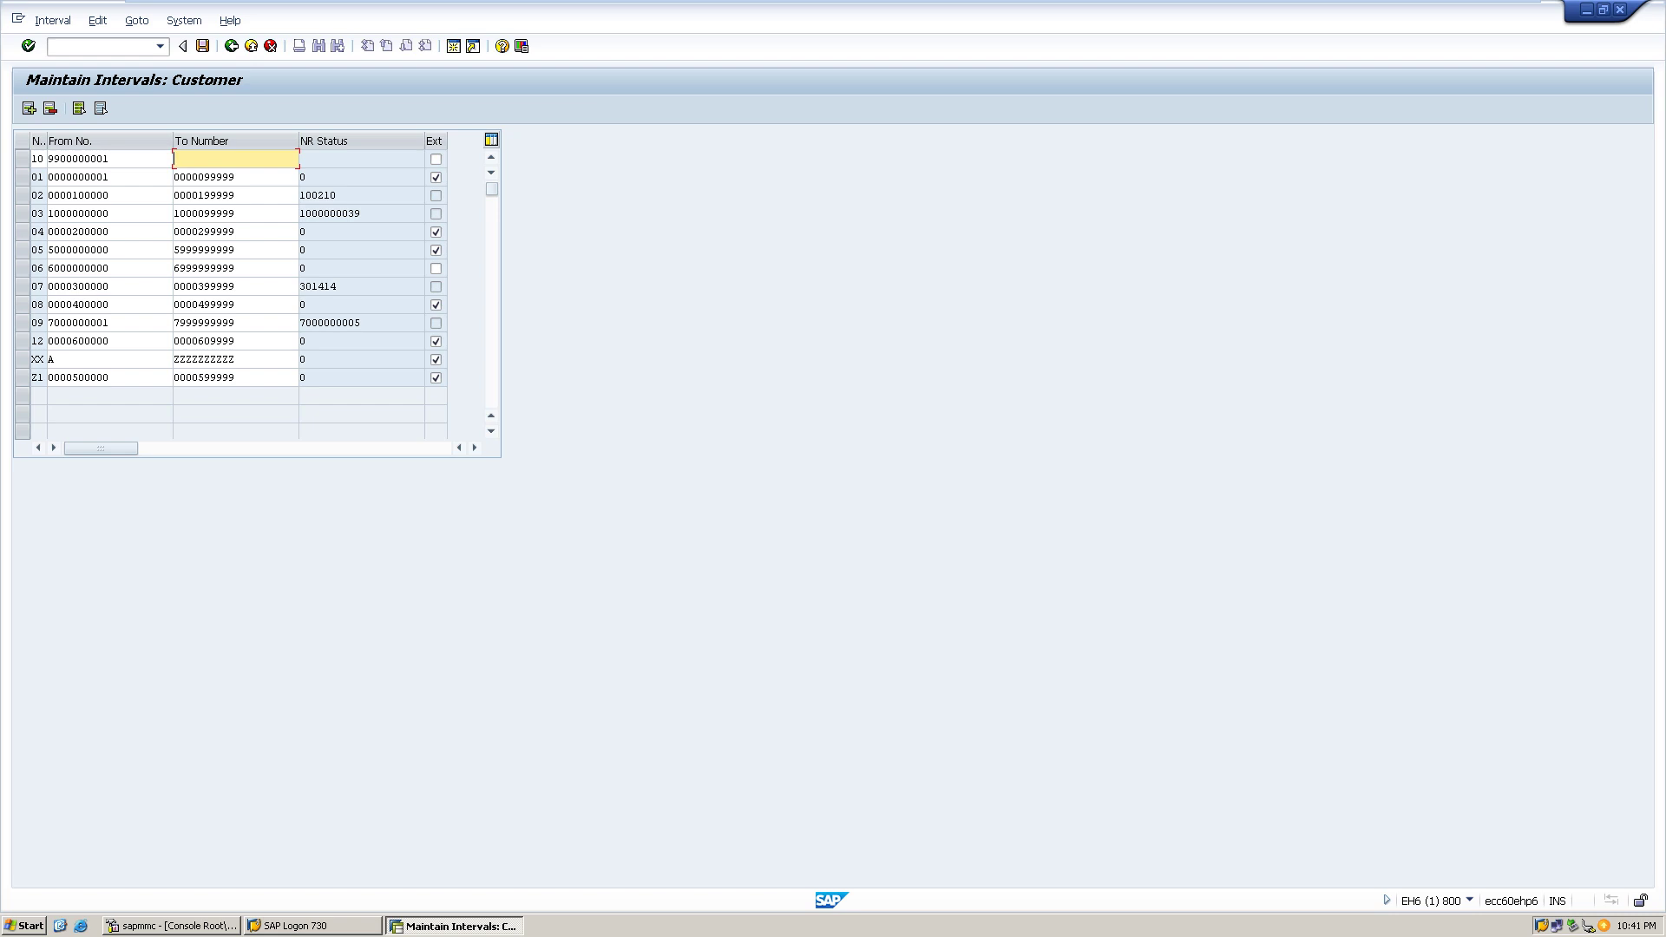
text(9999999999)
key(ctrl+s)
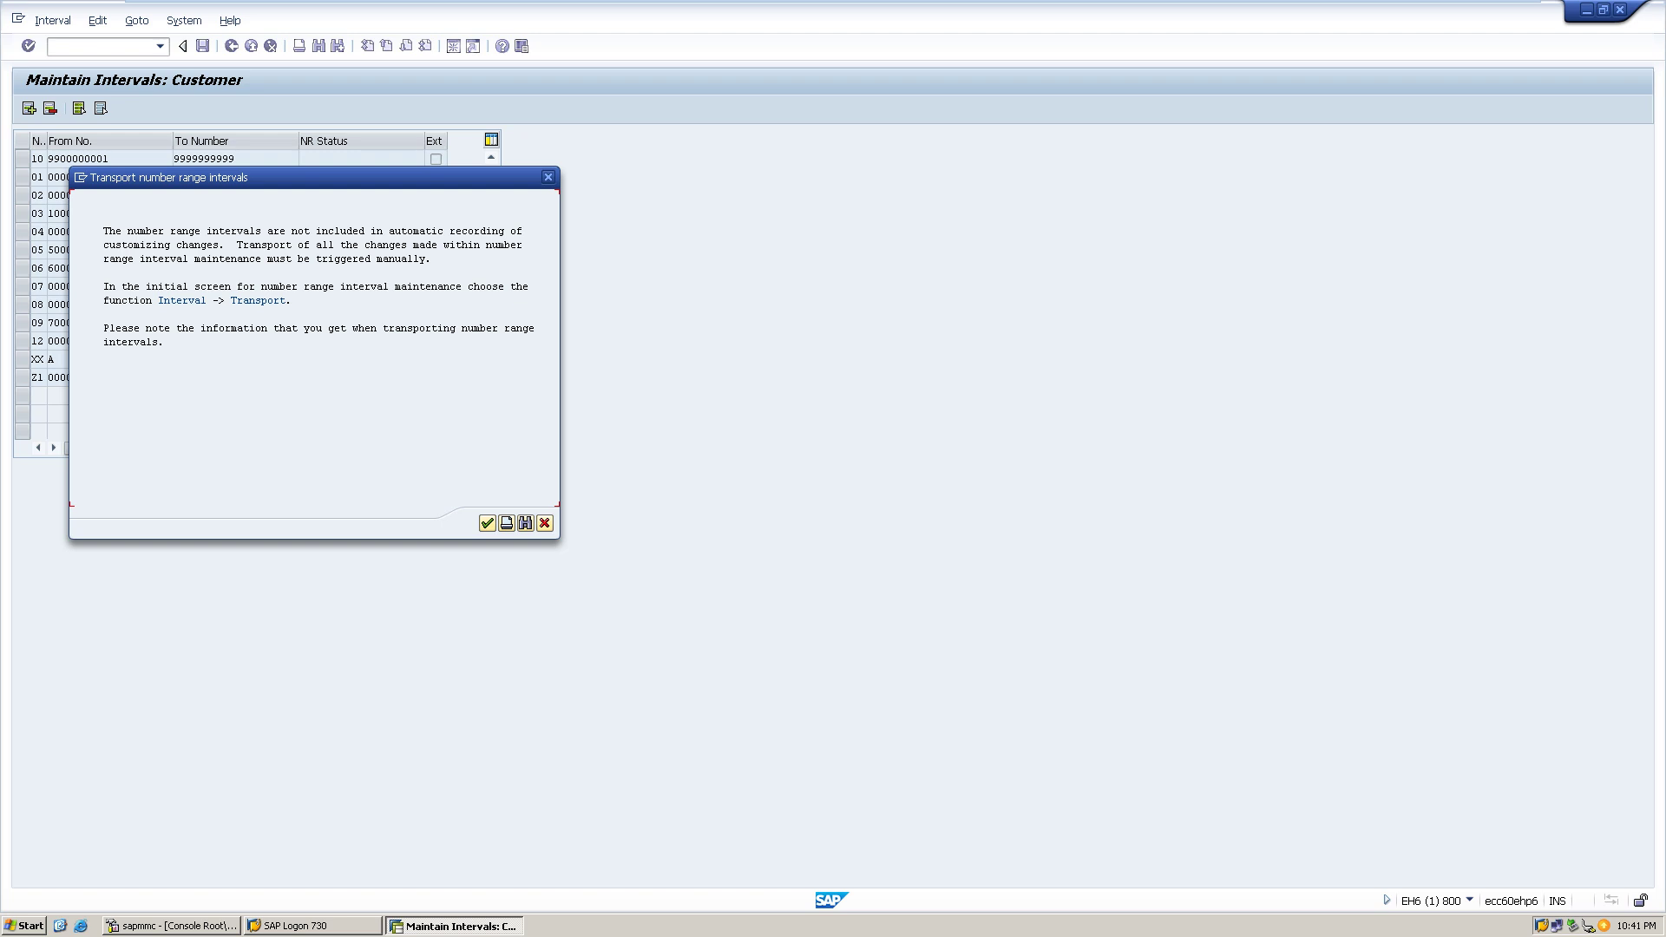
- Acknowledge the transport notice, save the intervals, and check interval 10's number status
click(487, 522)
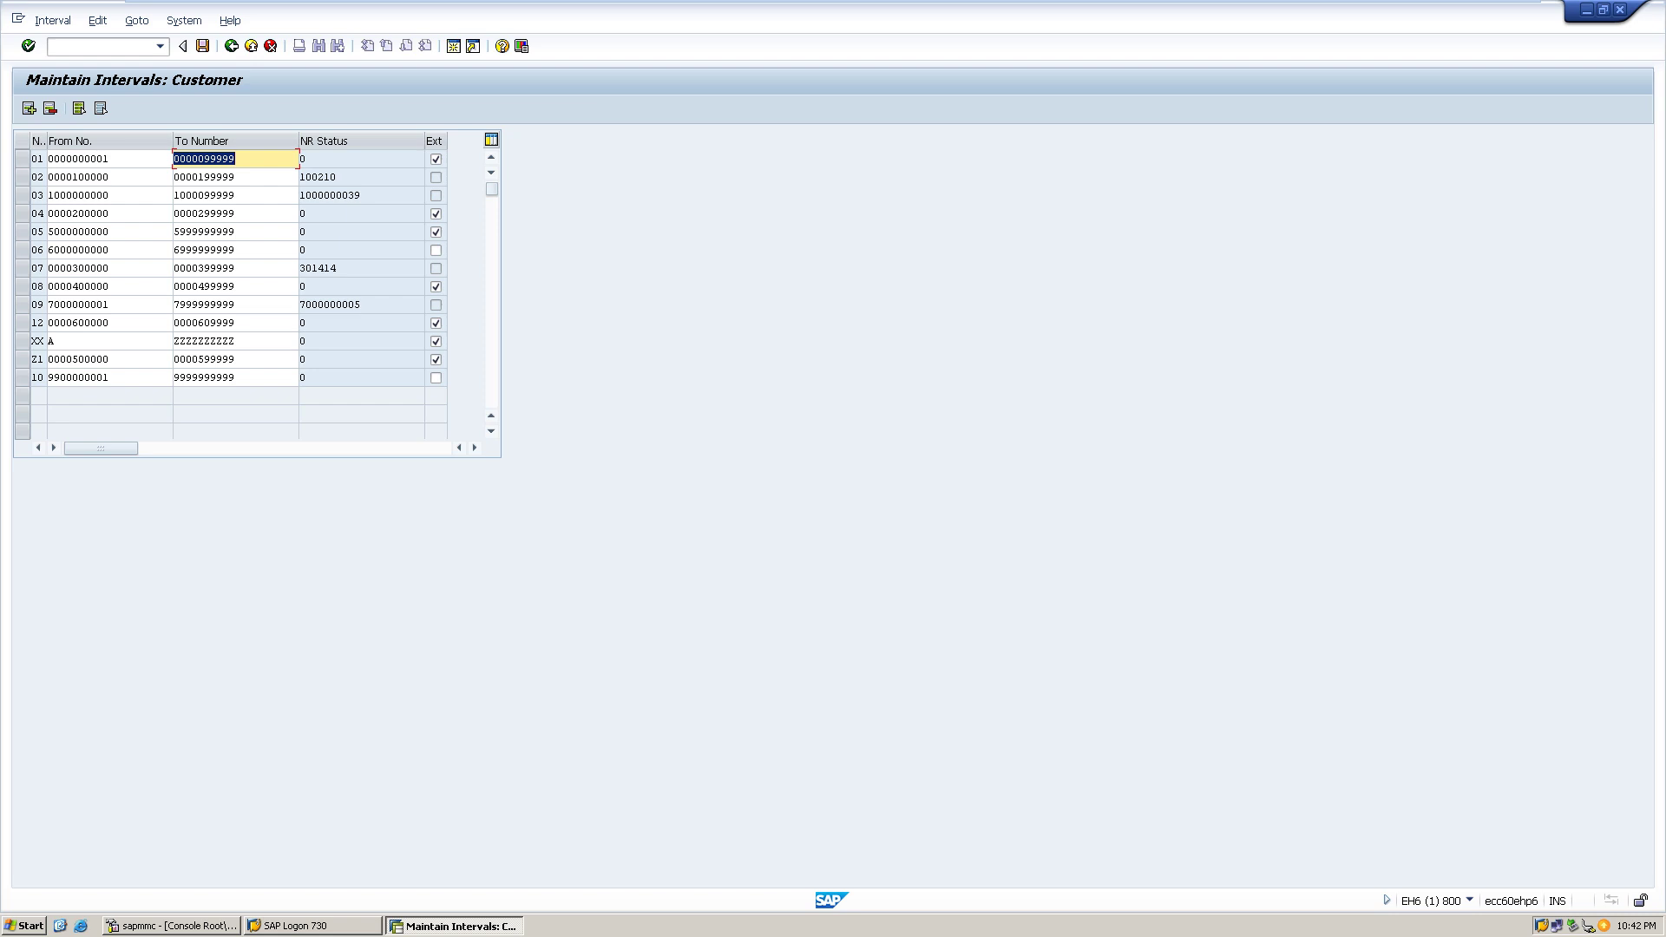
key(ctrl+s)
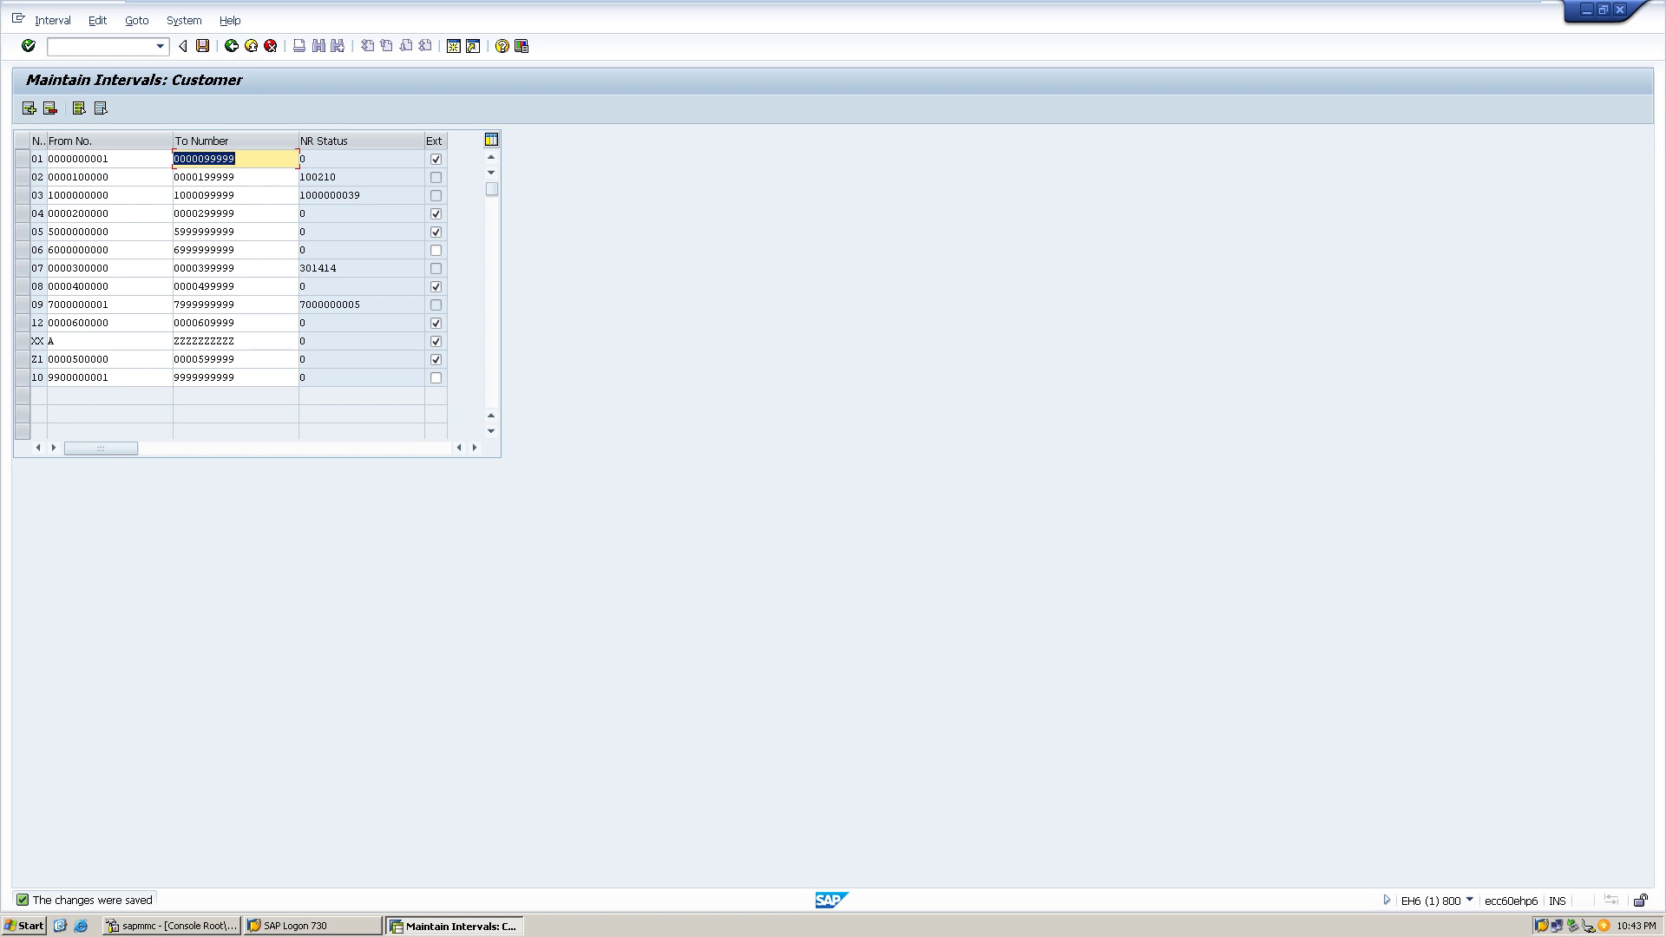
click(236, 378)
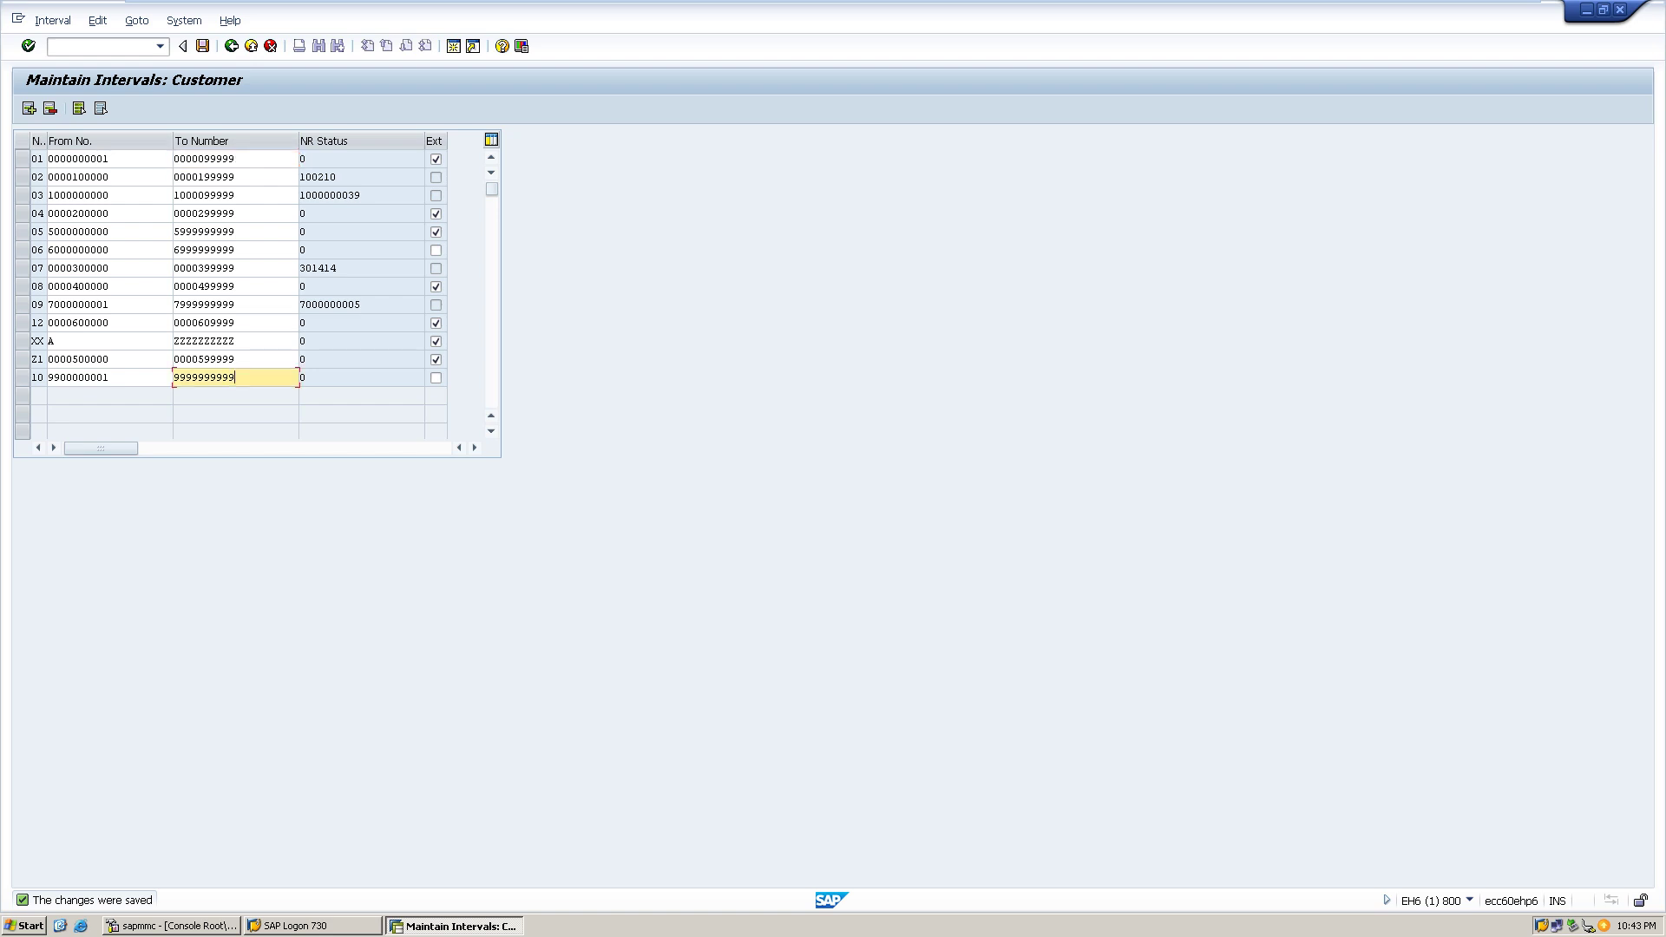
click(303, 378)
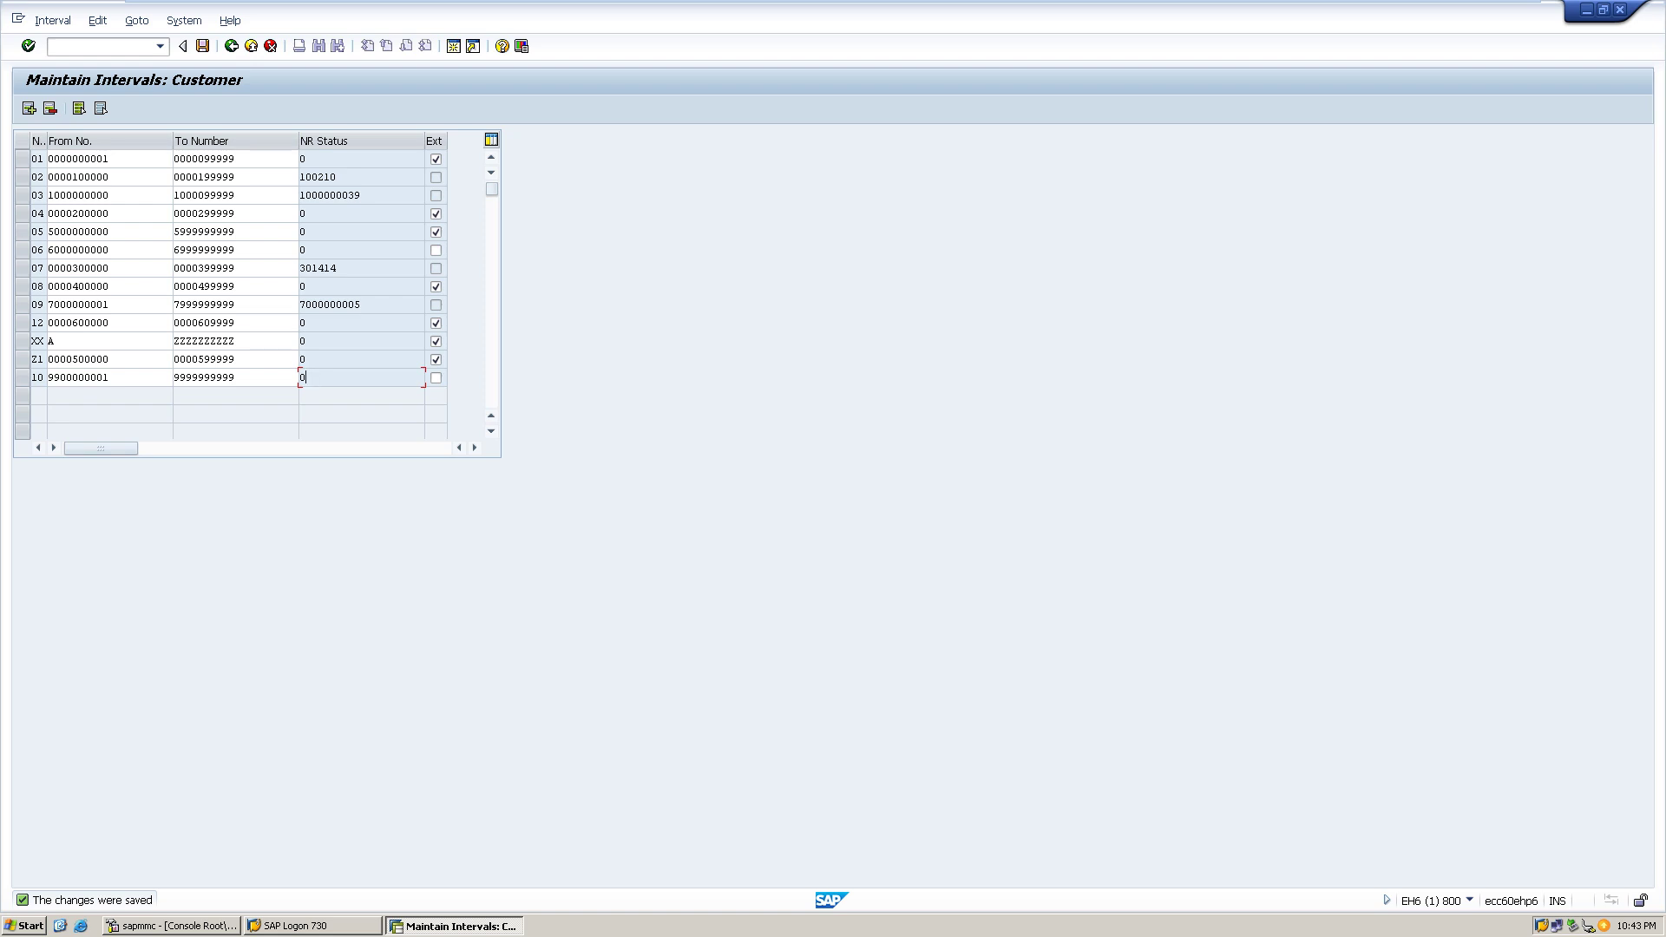
click(1604, 9)
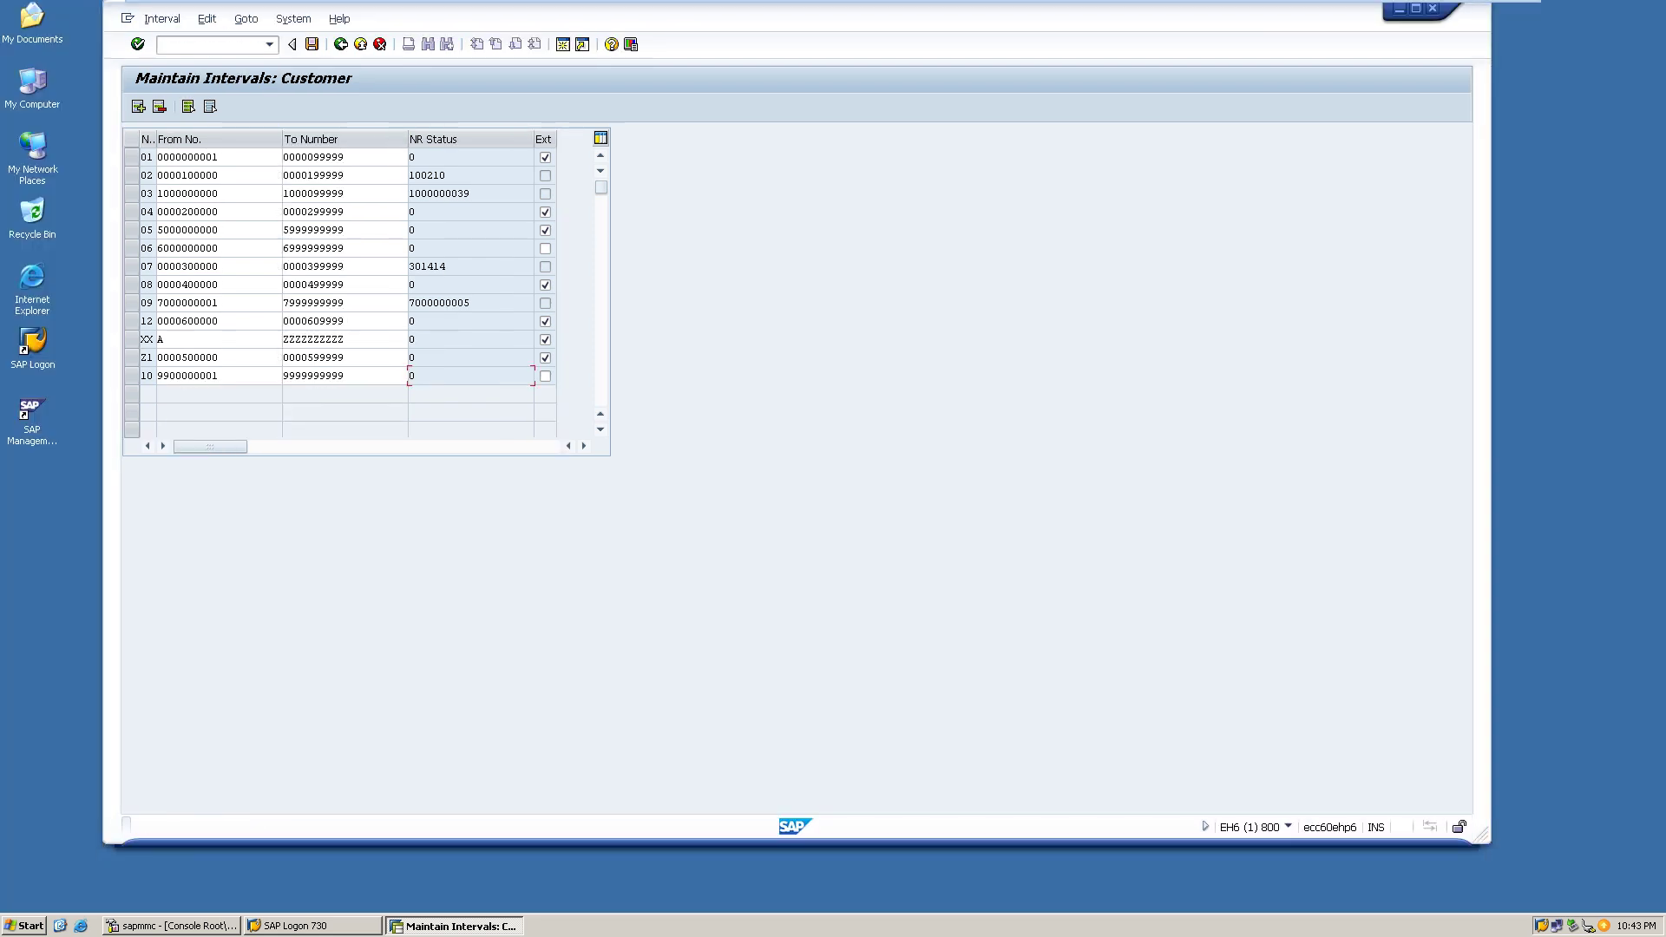
drag(781, 7, 851, 36)
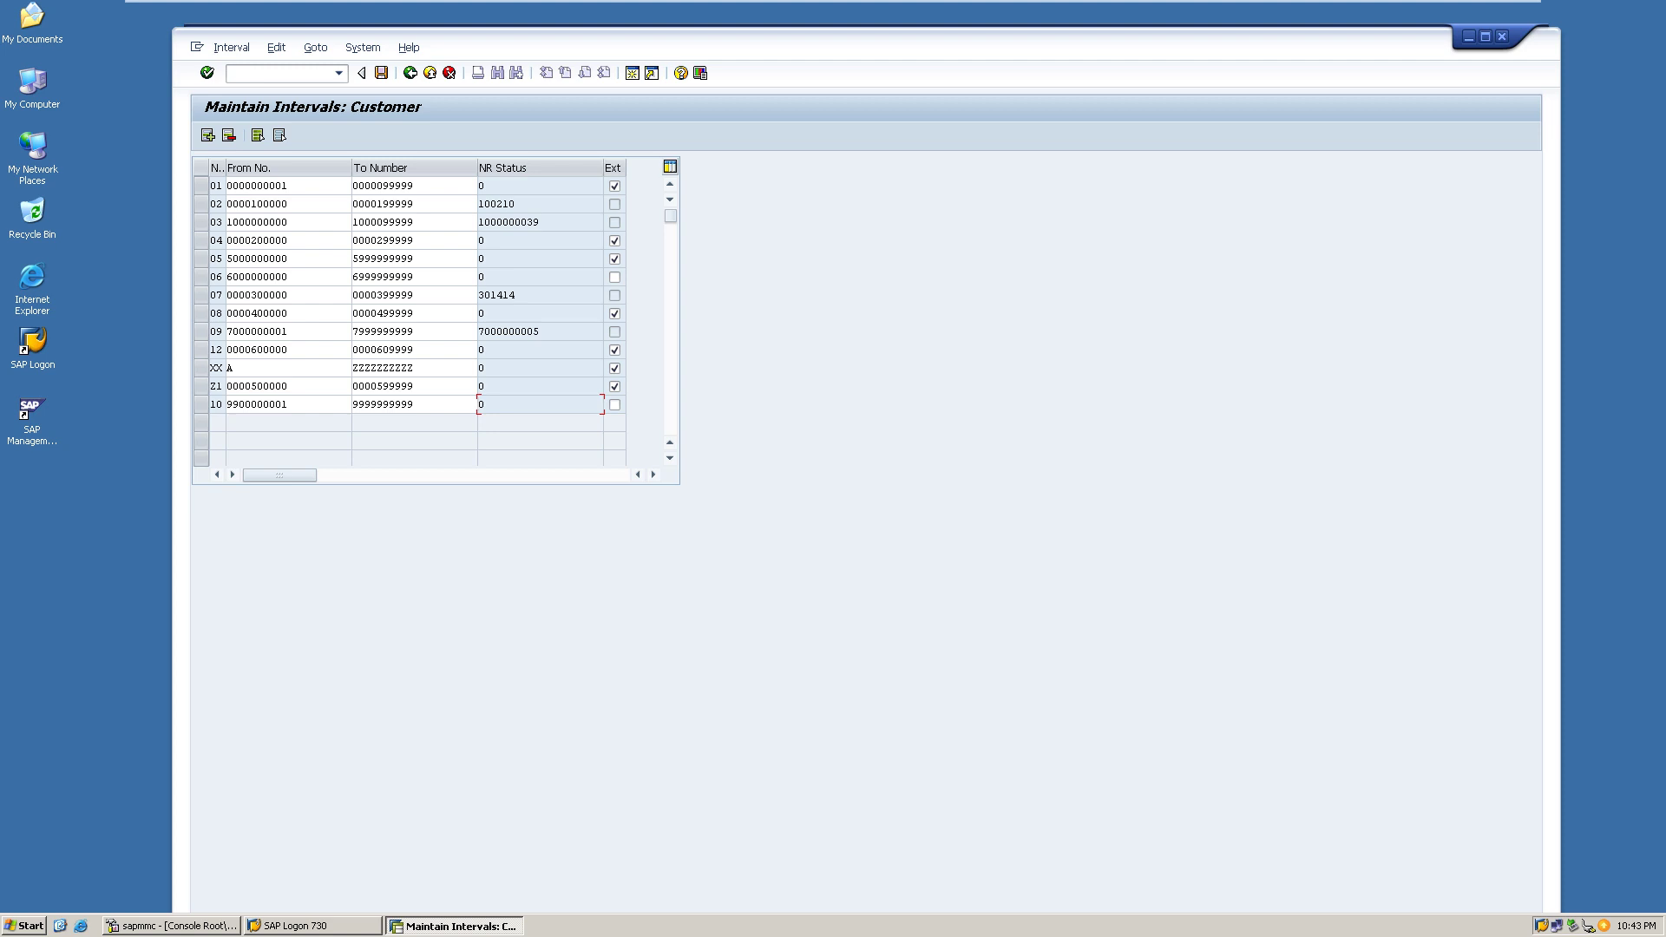
click(1485, 37)
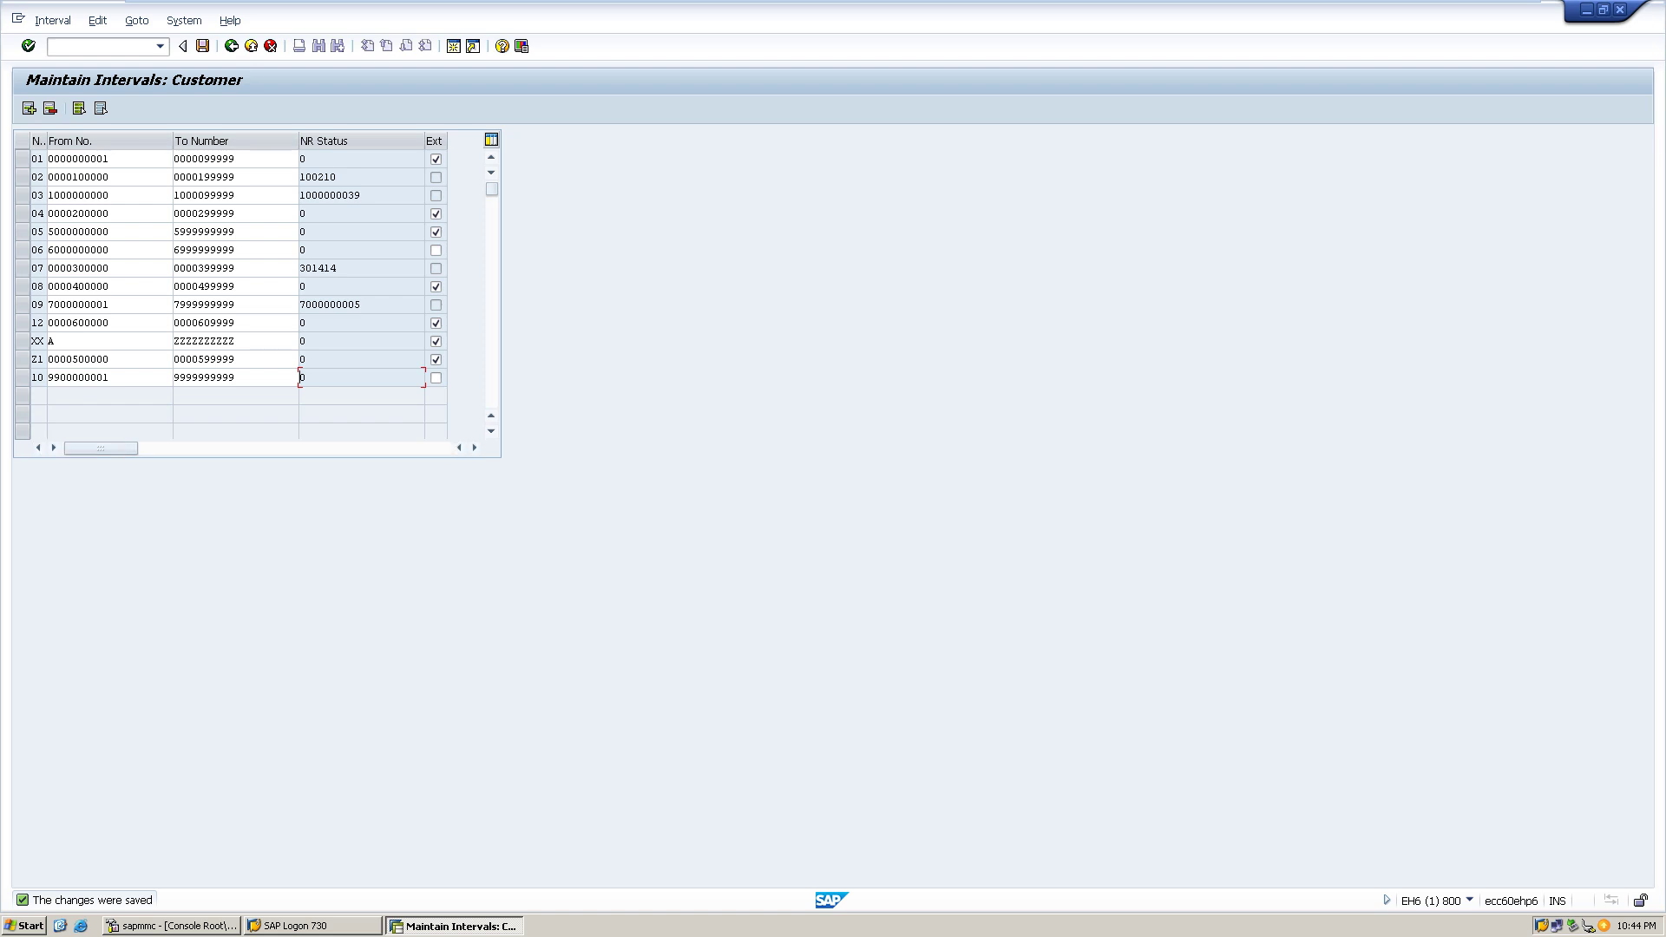
click(221, 378)
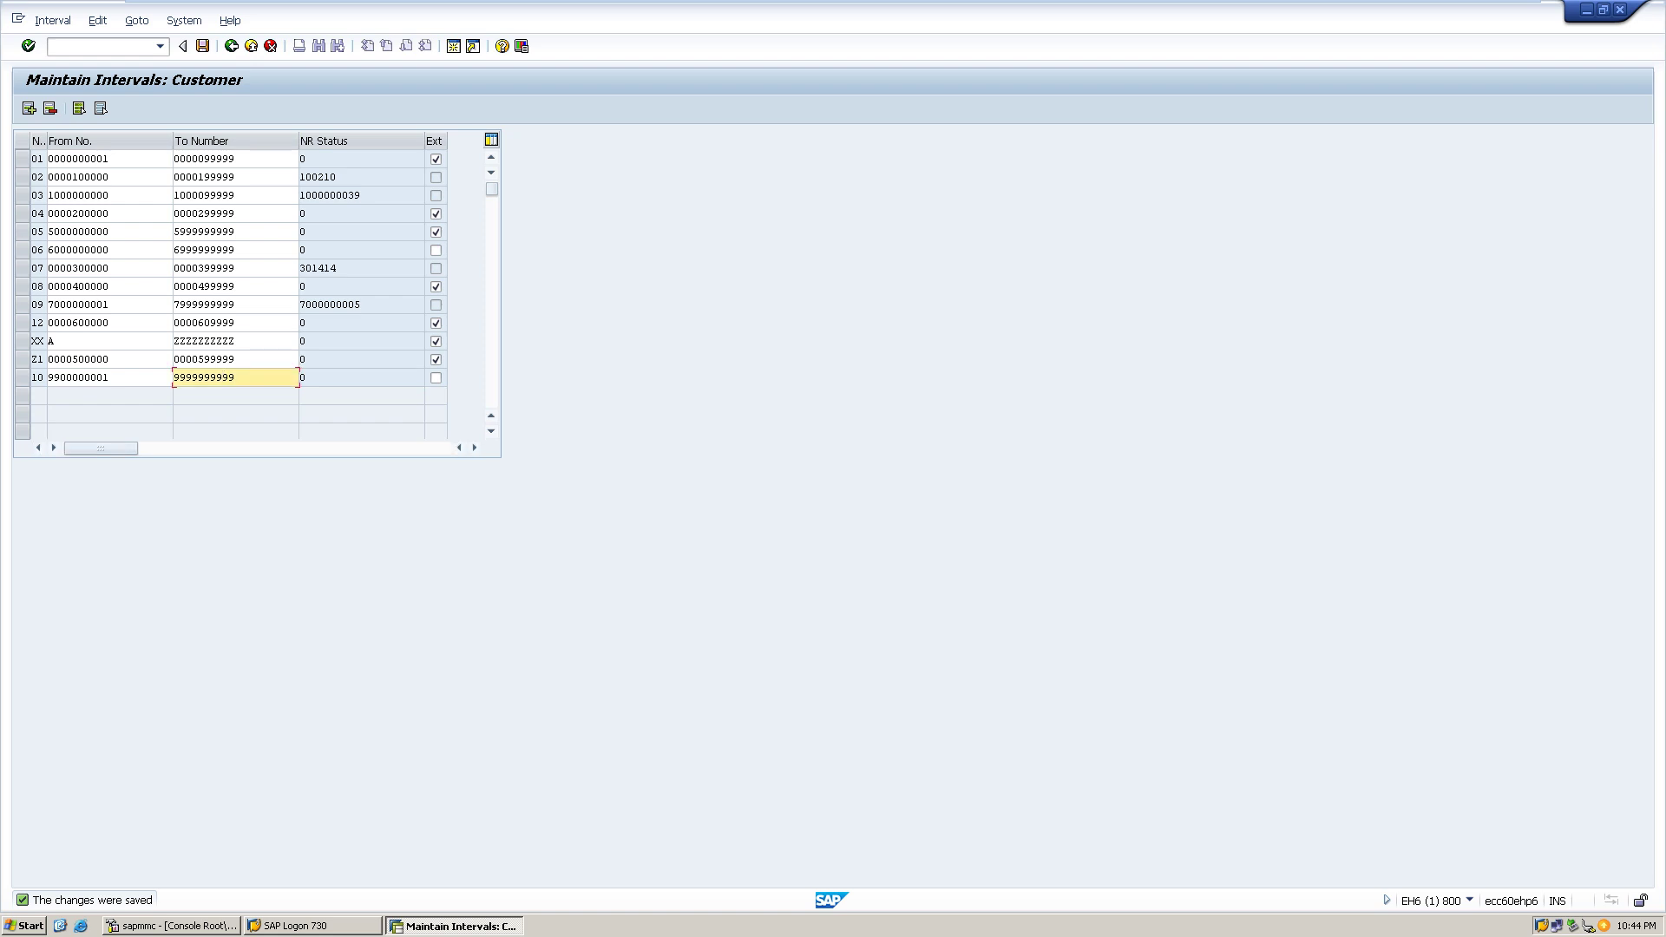
click(306, 377)
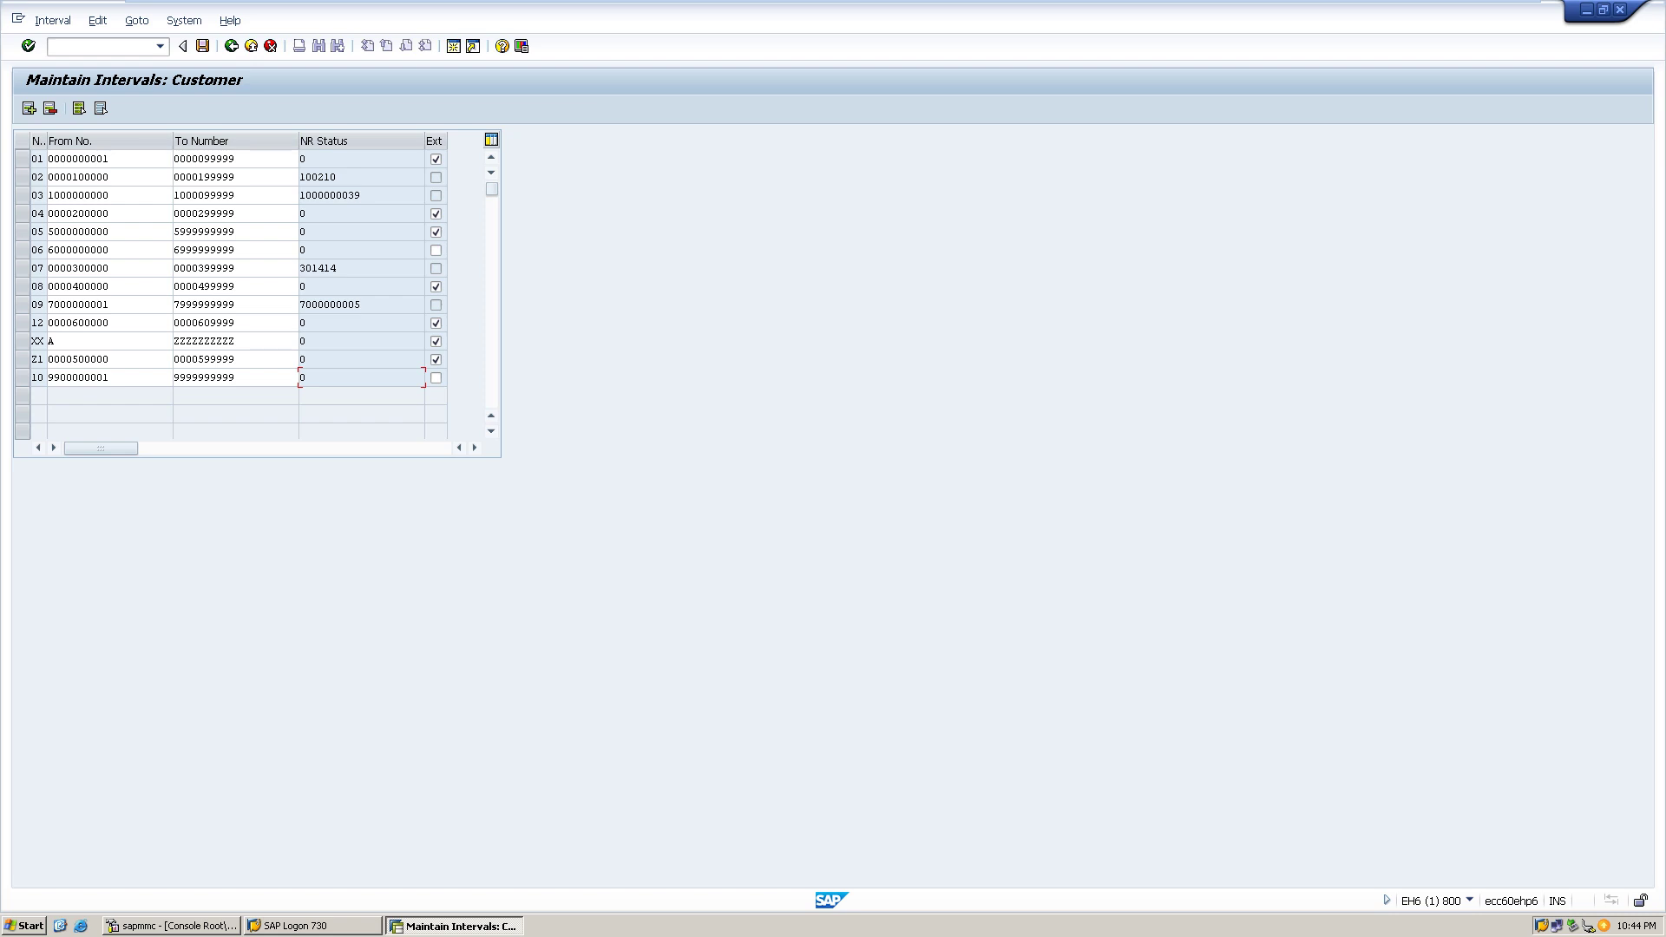
click(36, 377)
click(235, 378)
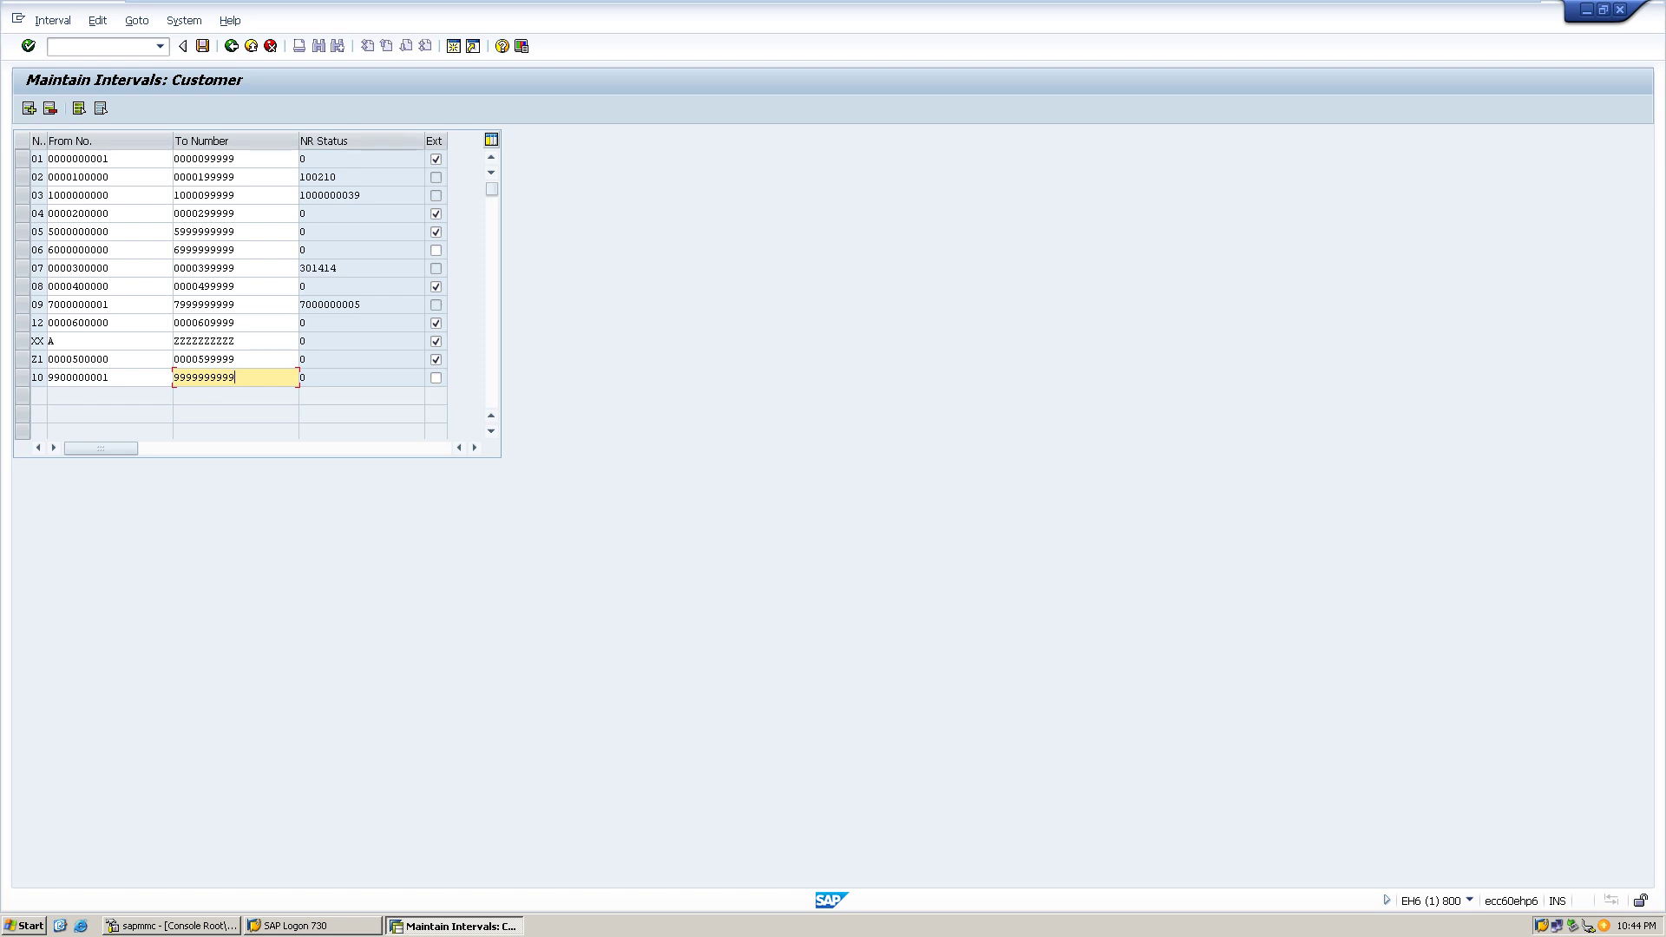
- Return to the main menu and run OBAR to list account-group-to-number-range assignments
click(231, 45)
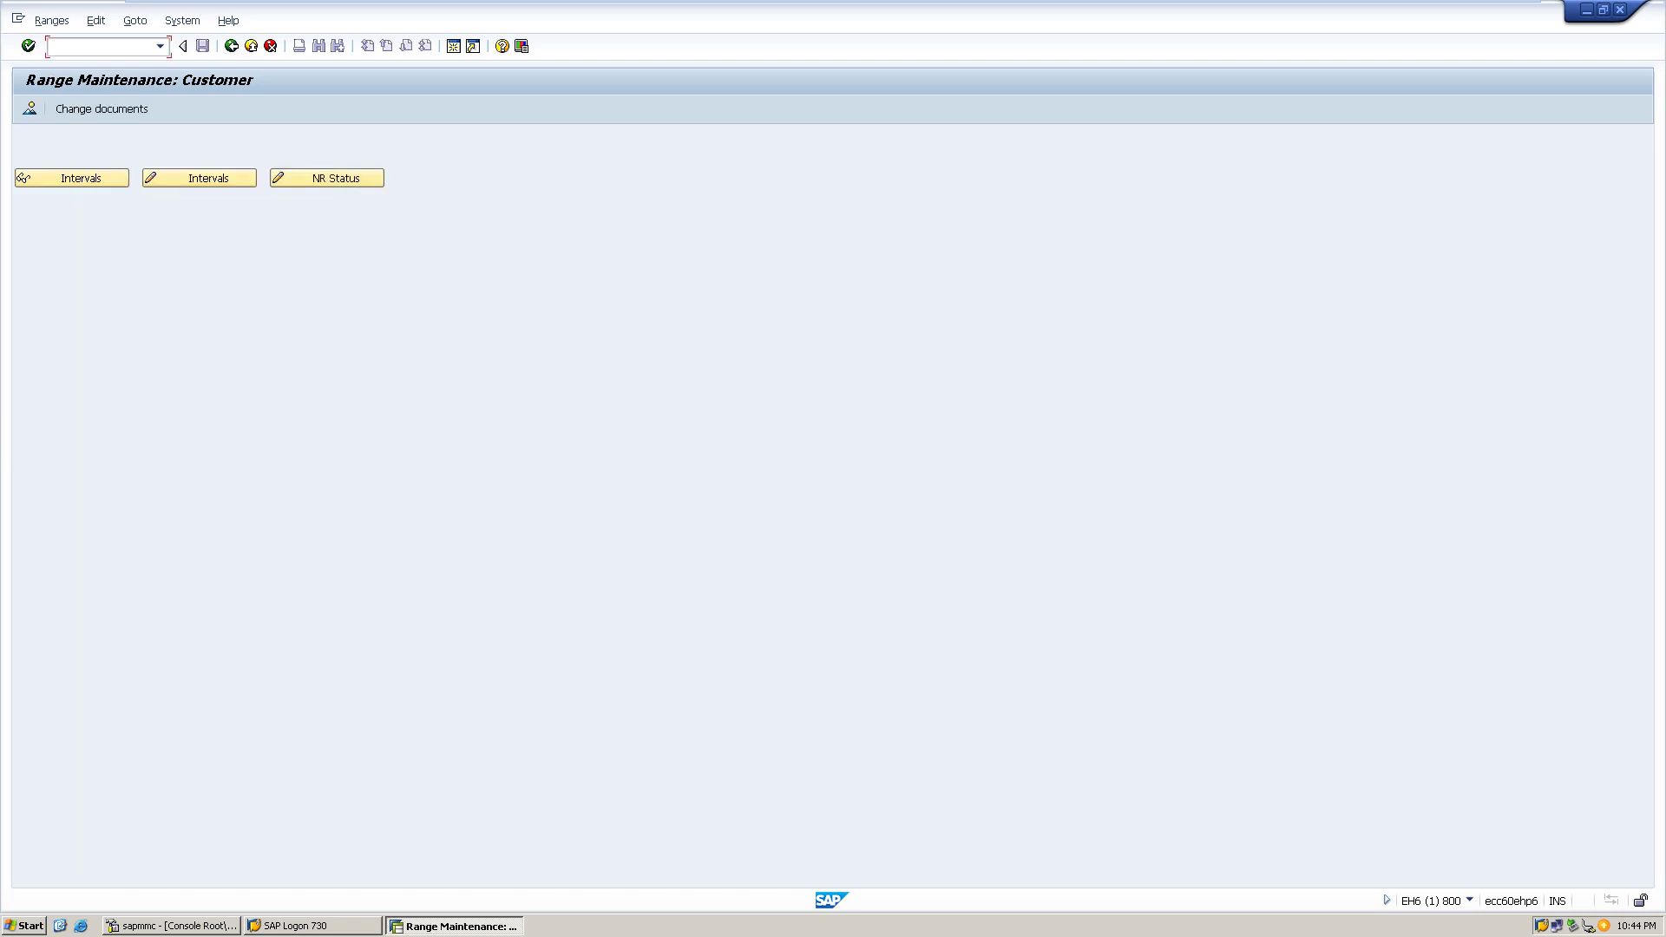
click(231, 45)
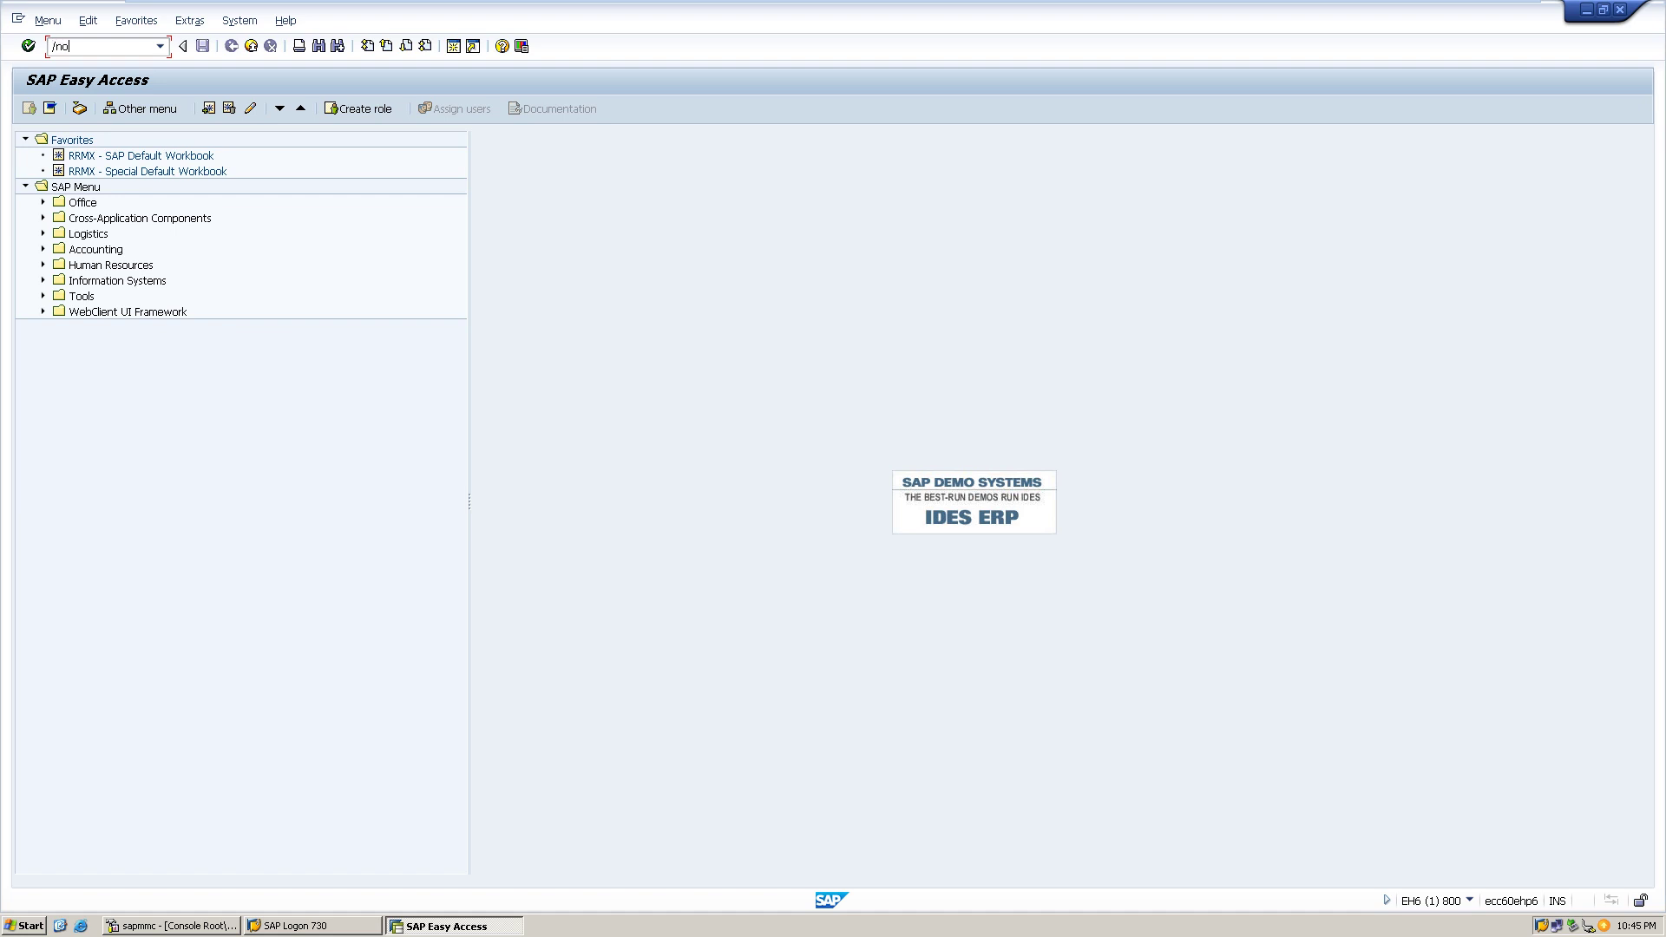
text(ar)
key(Return)
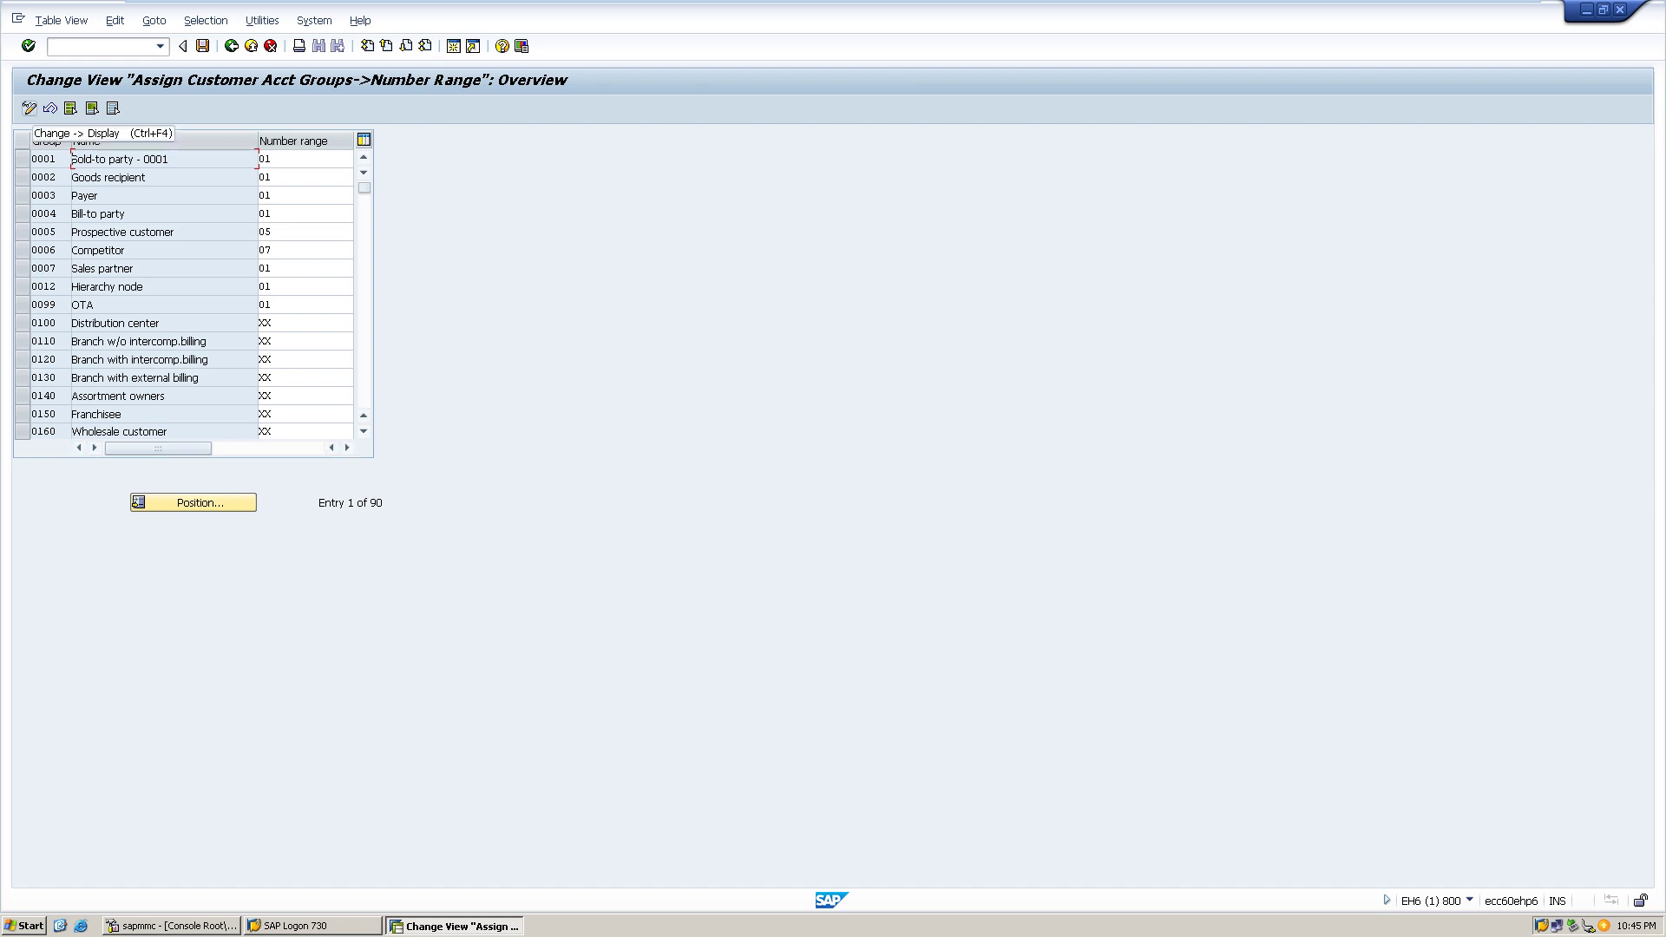
- Position the assignment table on account group HPCN and check its number range 09
click(192, 502)
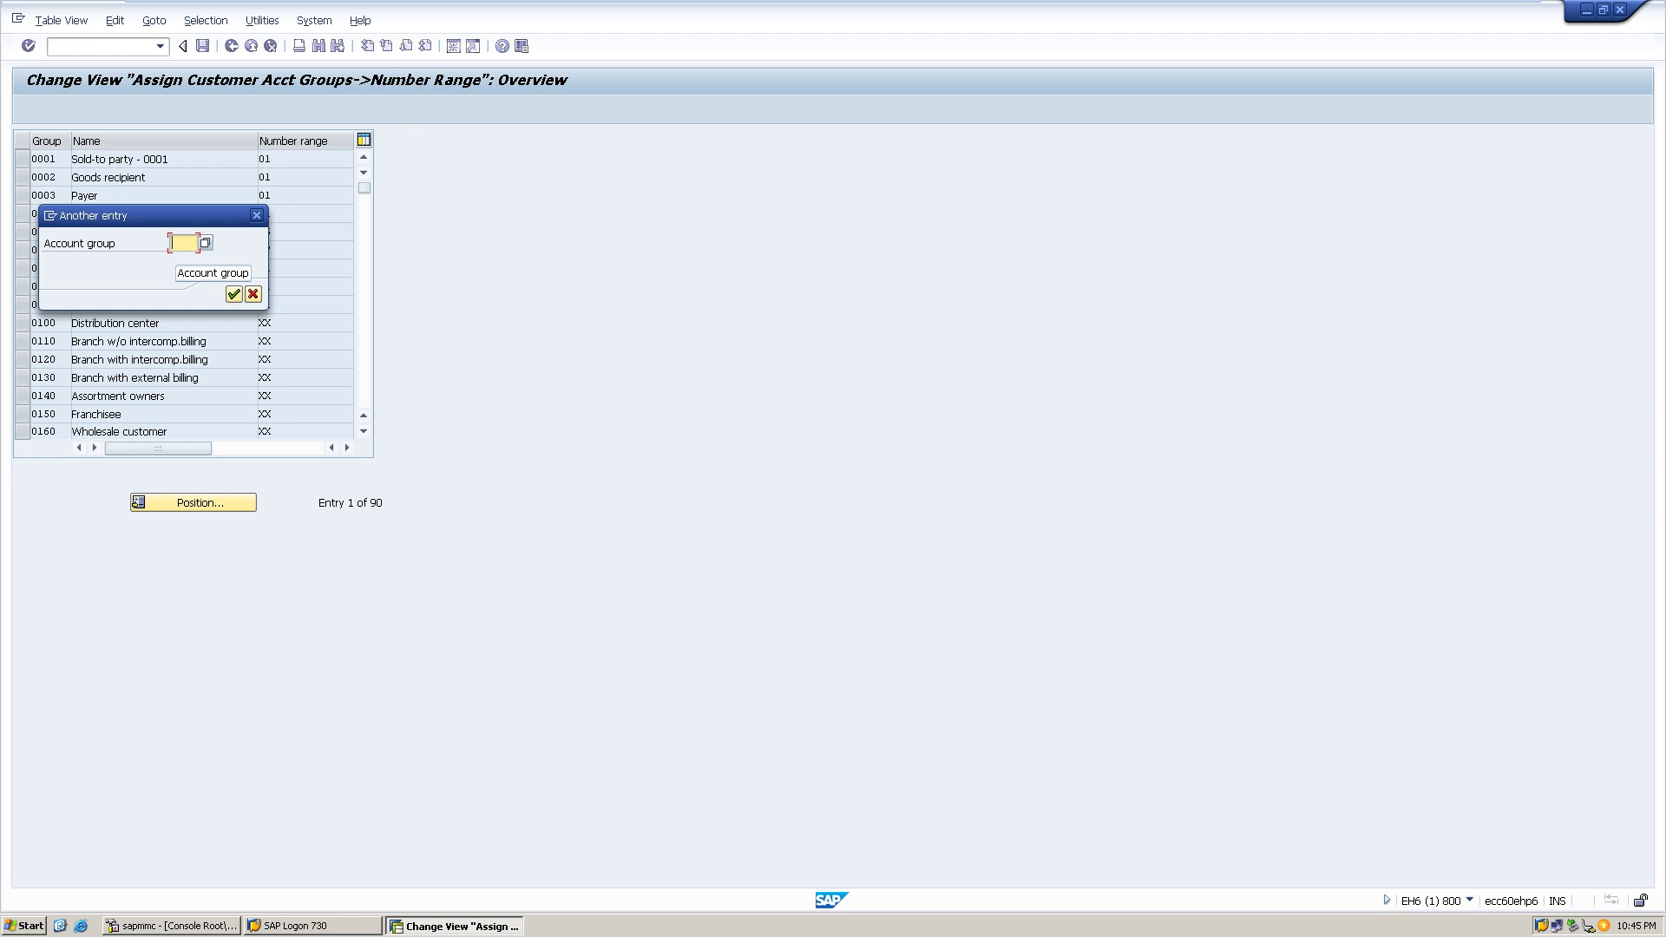
text(hp)
key(Down)
key(Return)
click(234, 295)
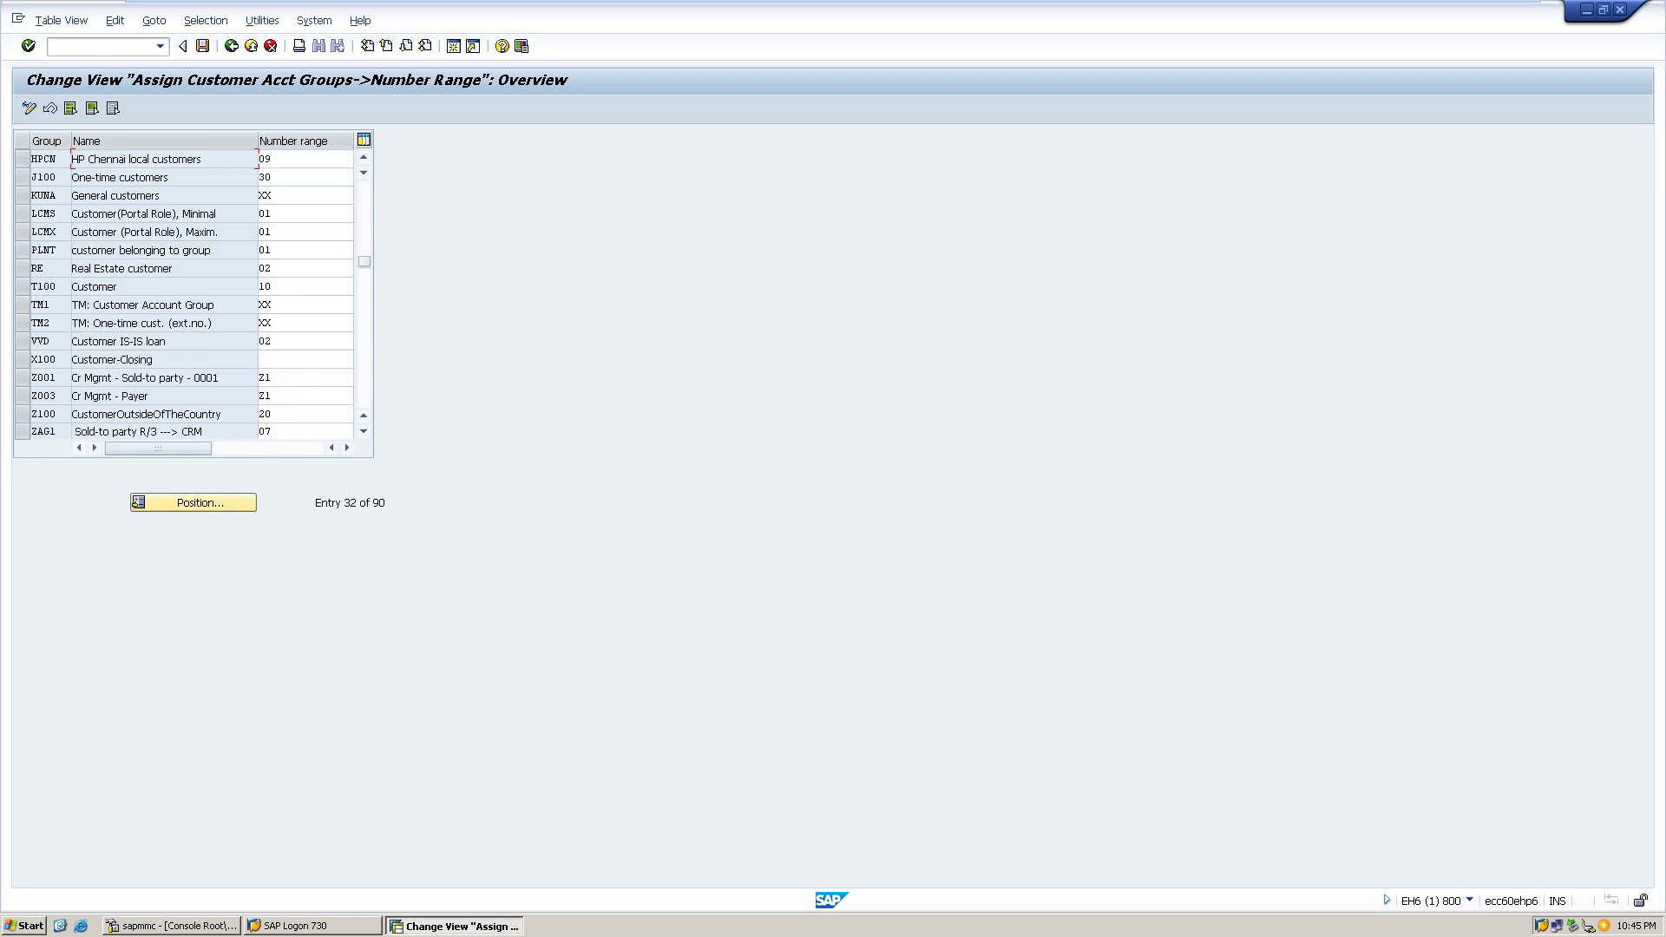
click(278, 159)
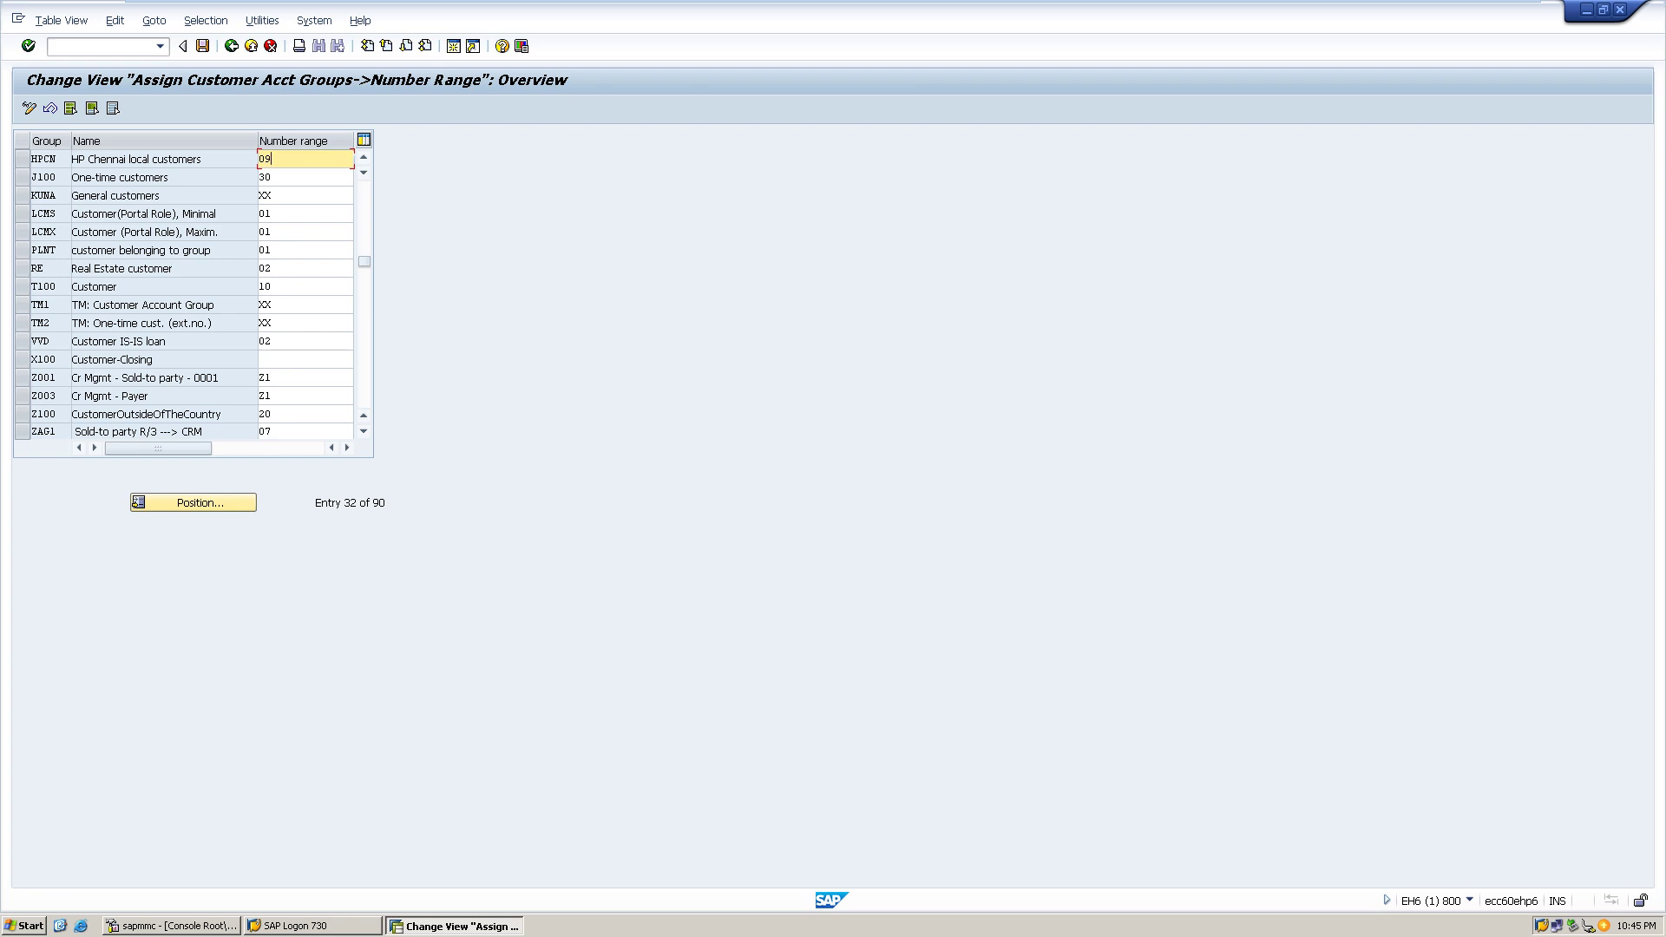
- Rerun XDN1 from the command history and open the customer intervals for change
click(160, 46)
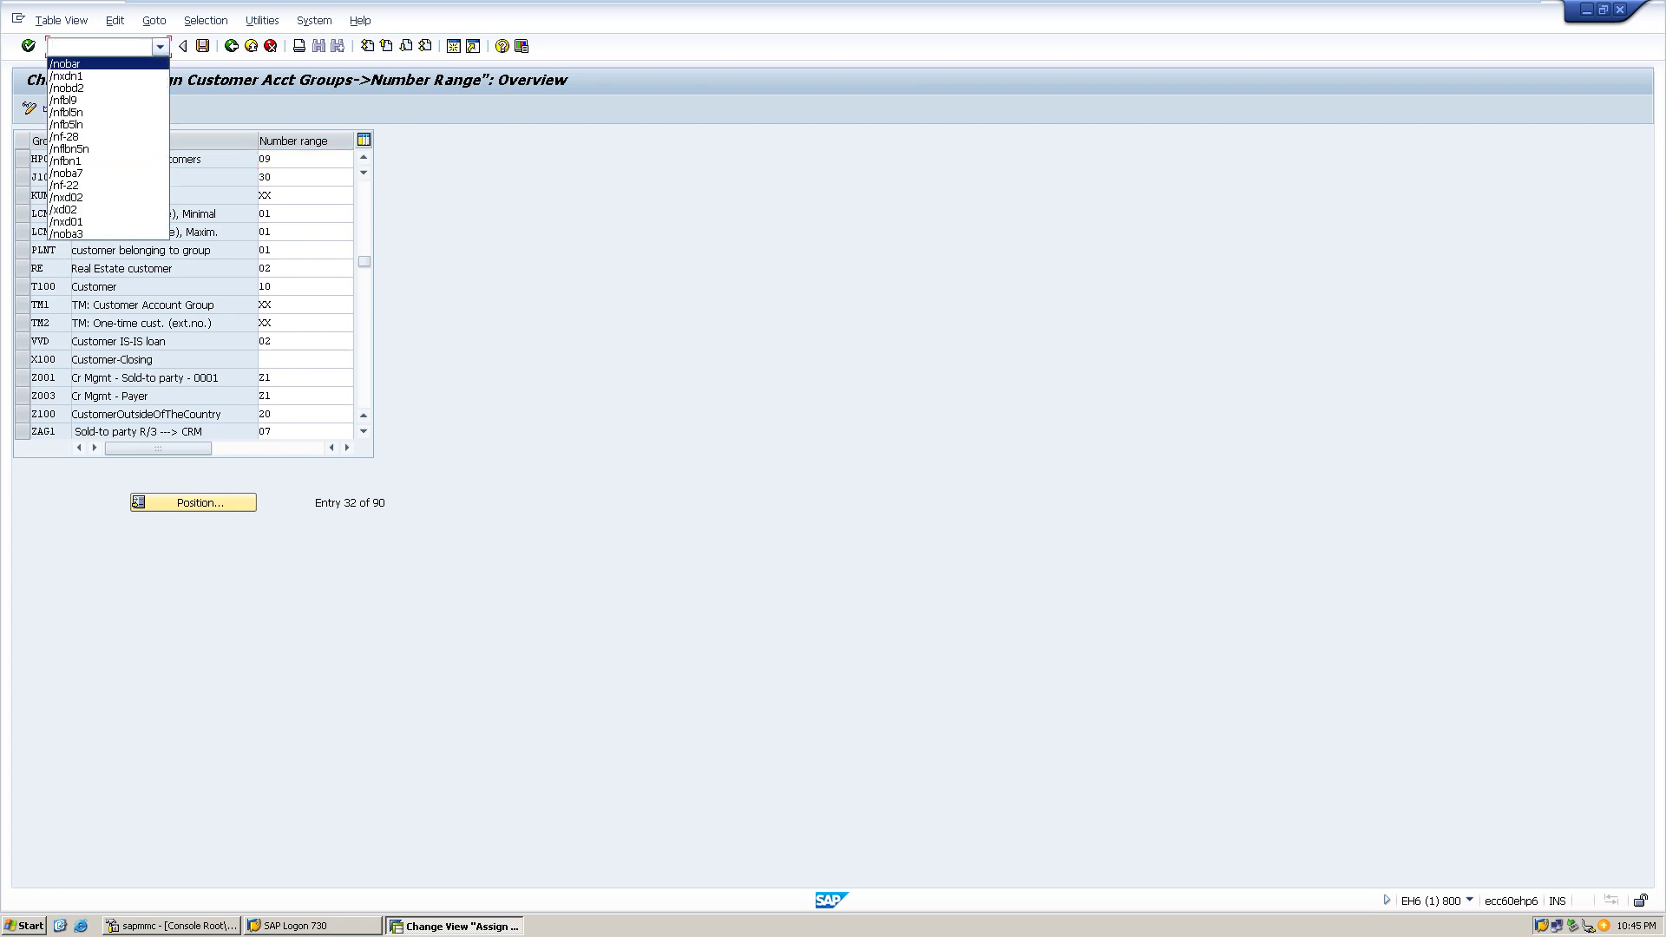
key(Down)
key(Return)
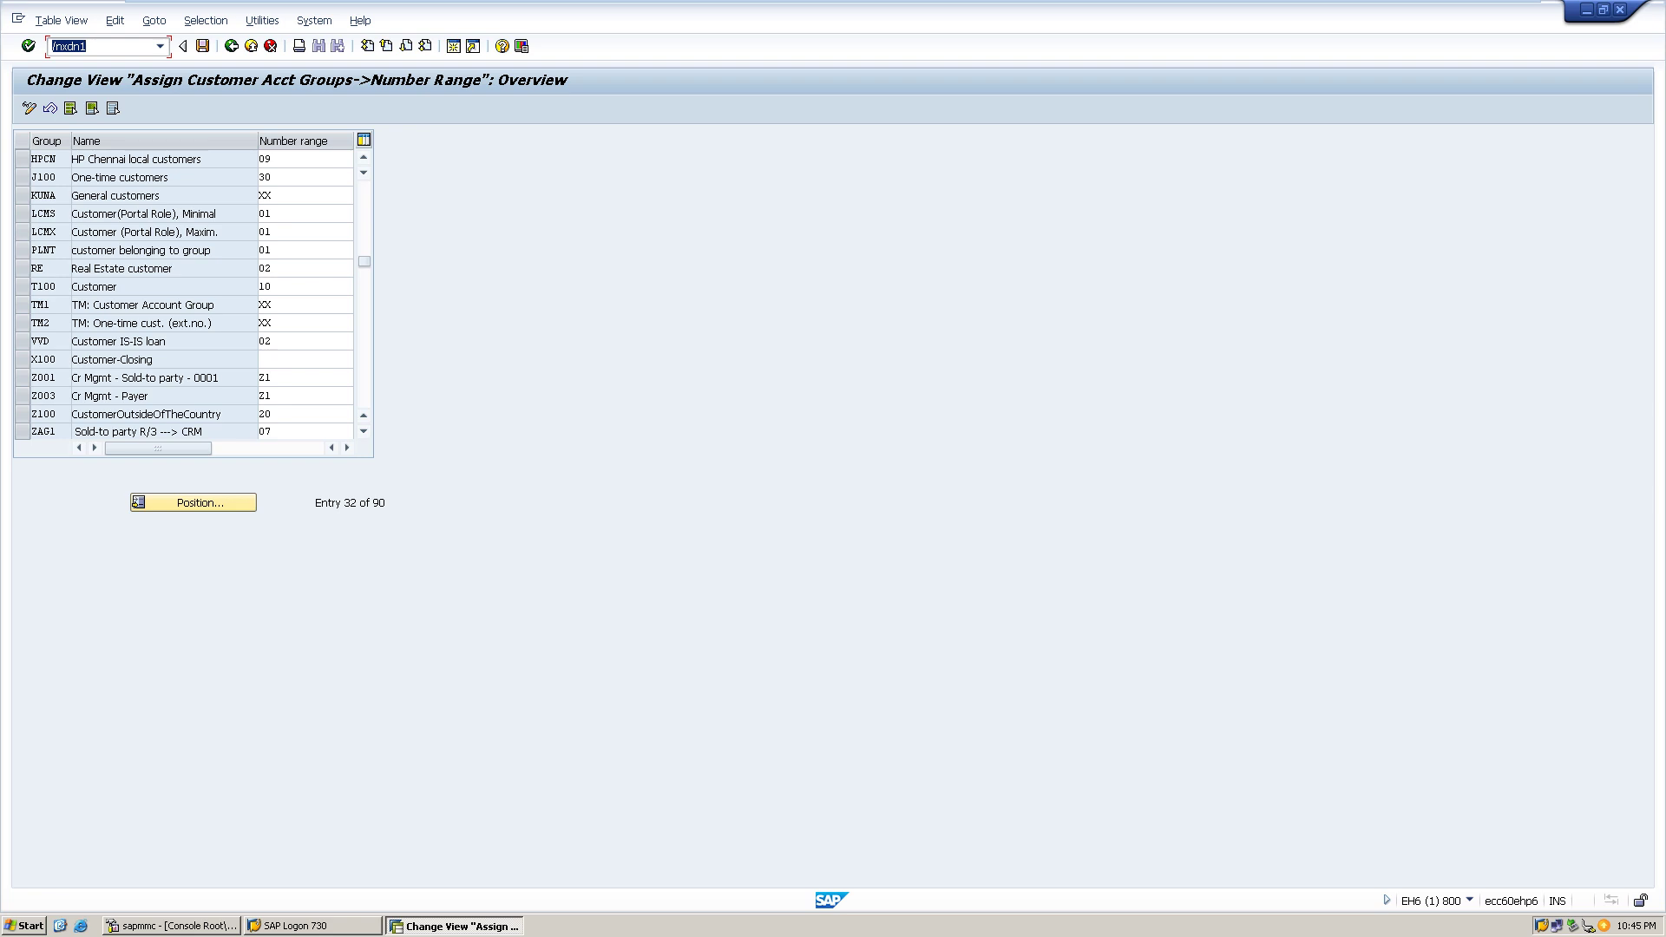
key(Return)
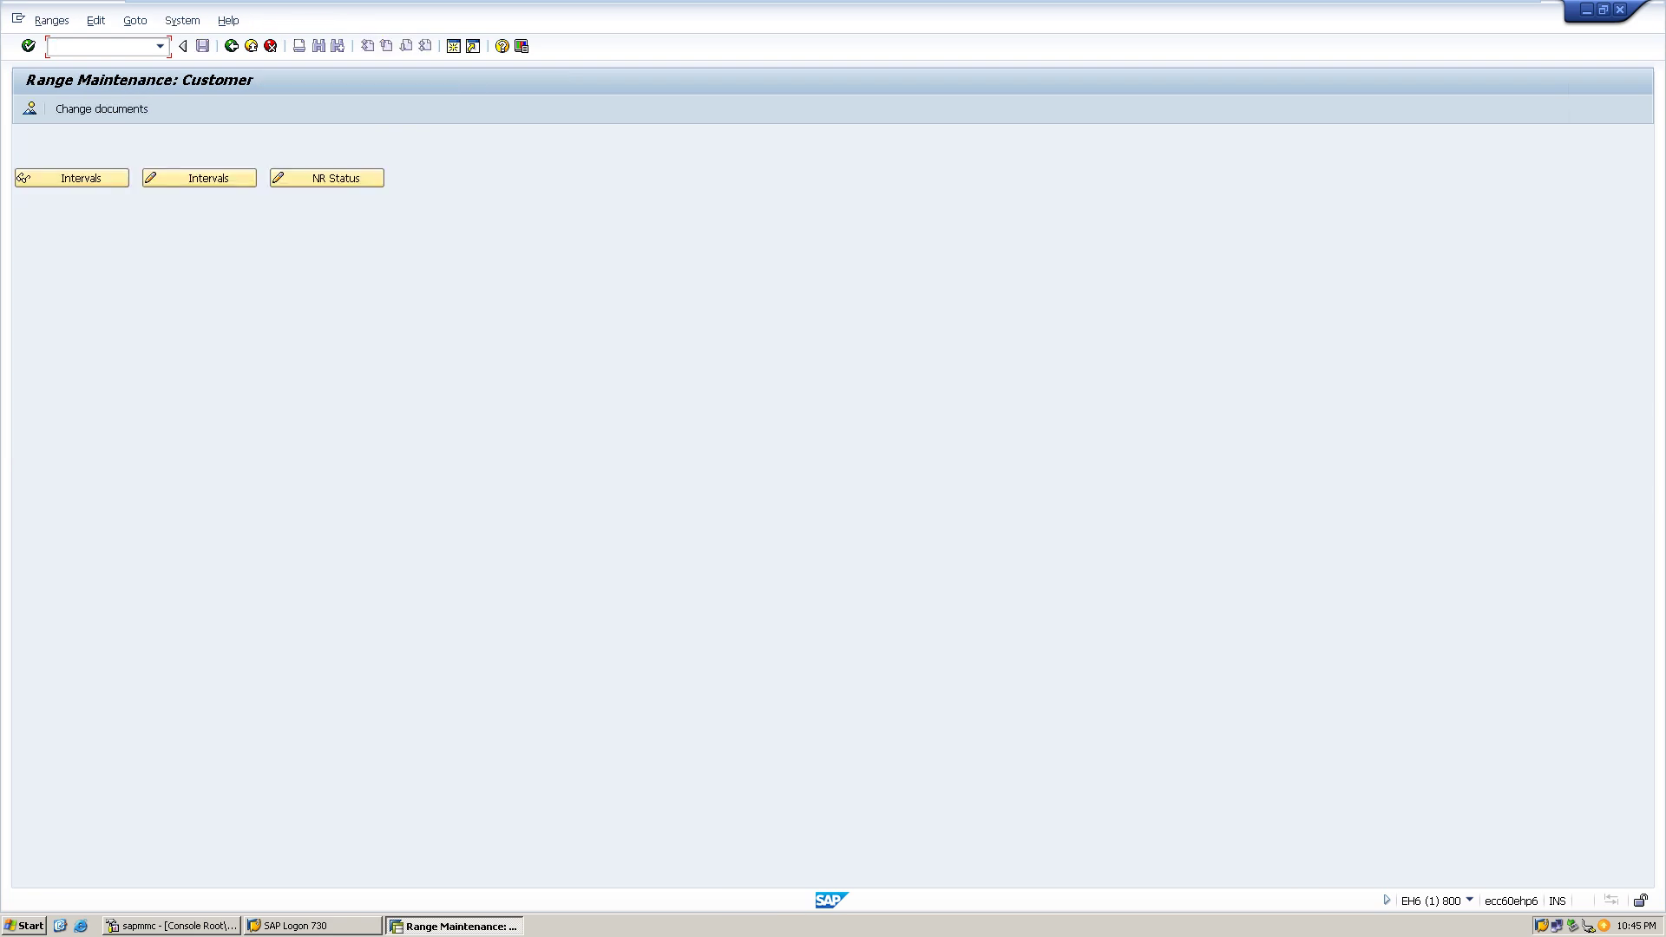
click(199, 177)
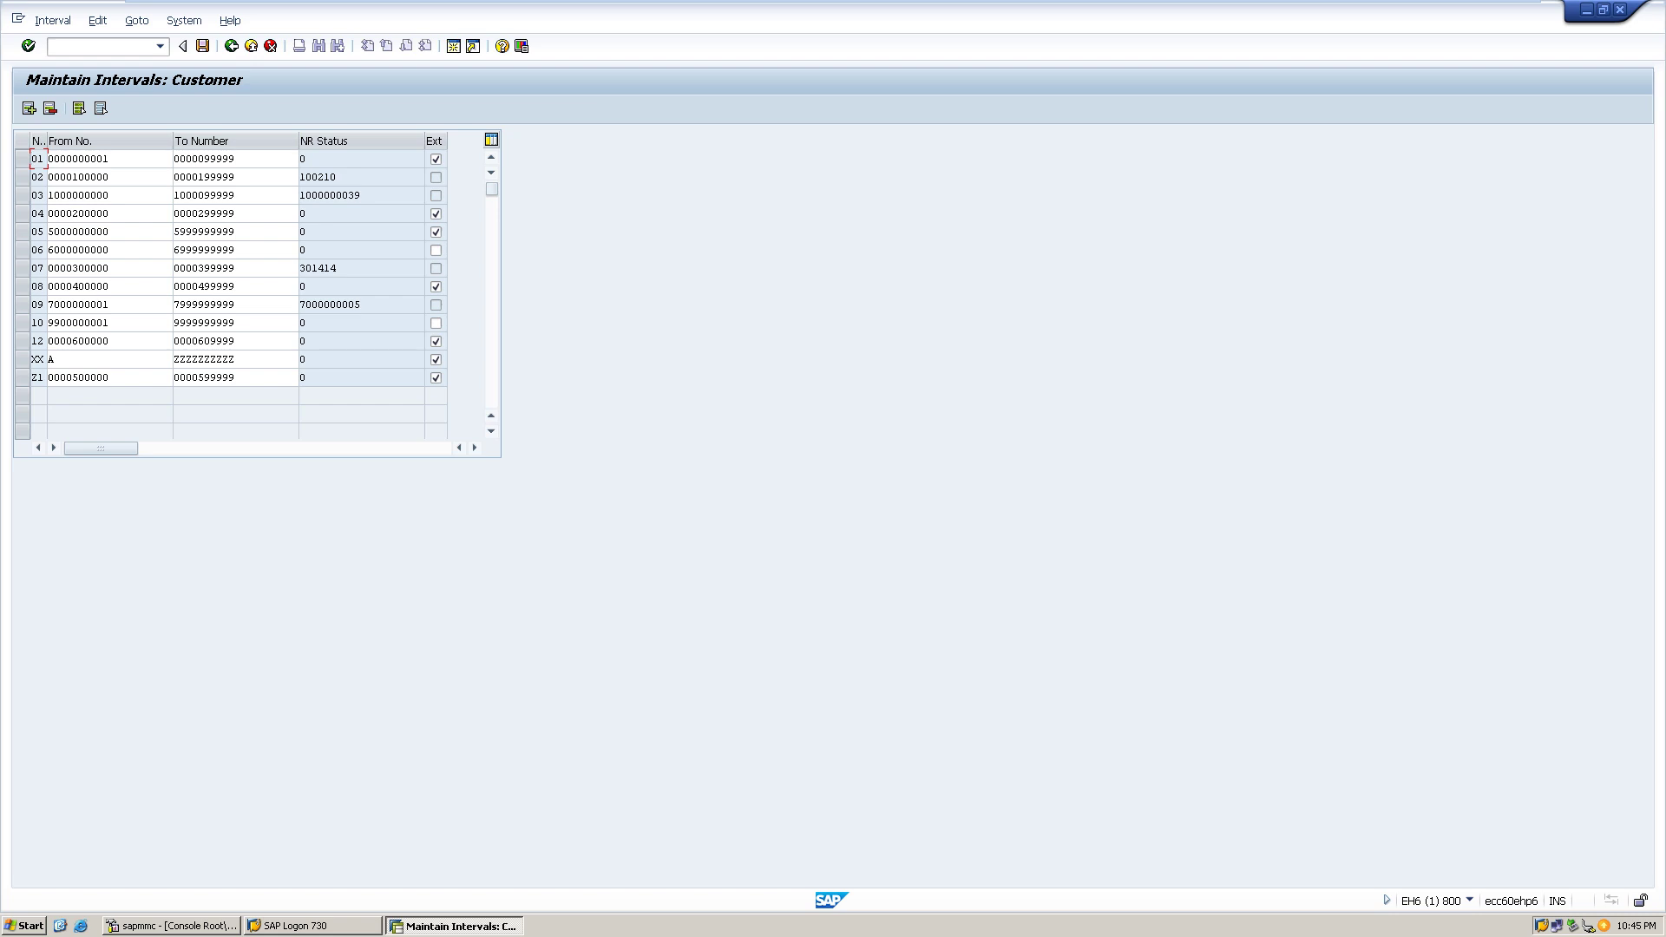
- Rerun OBD2 from the command history to open the customer account groups
click(160, 46)
key(Down)
key(Down)
key(Down)
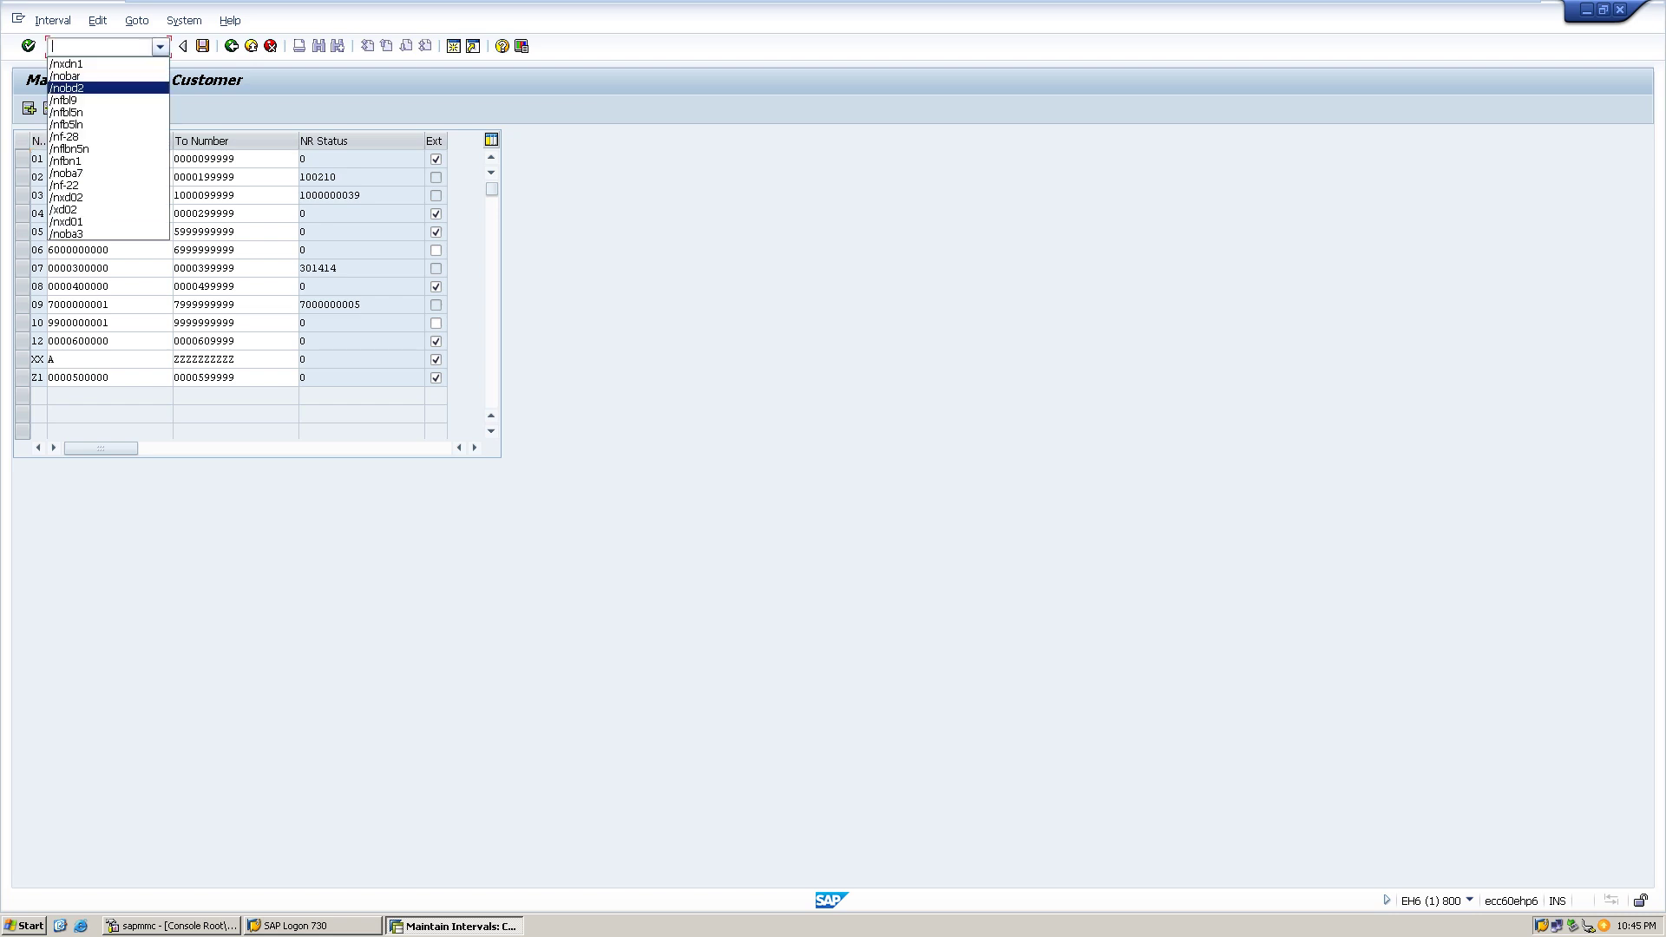
key(Return)
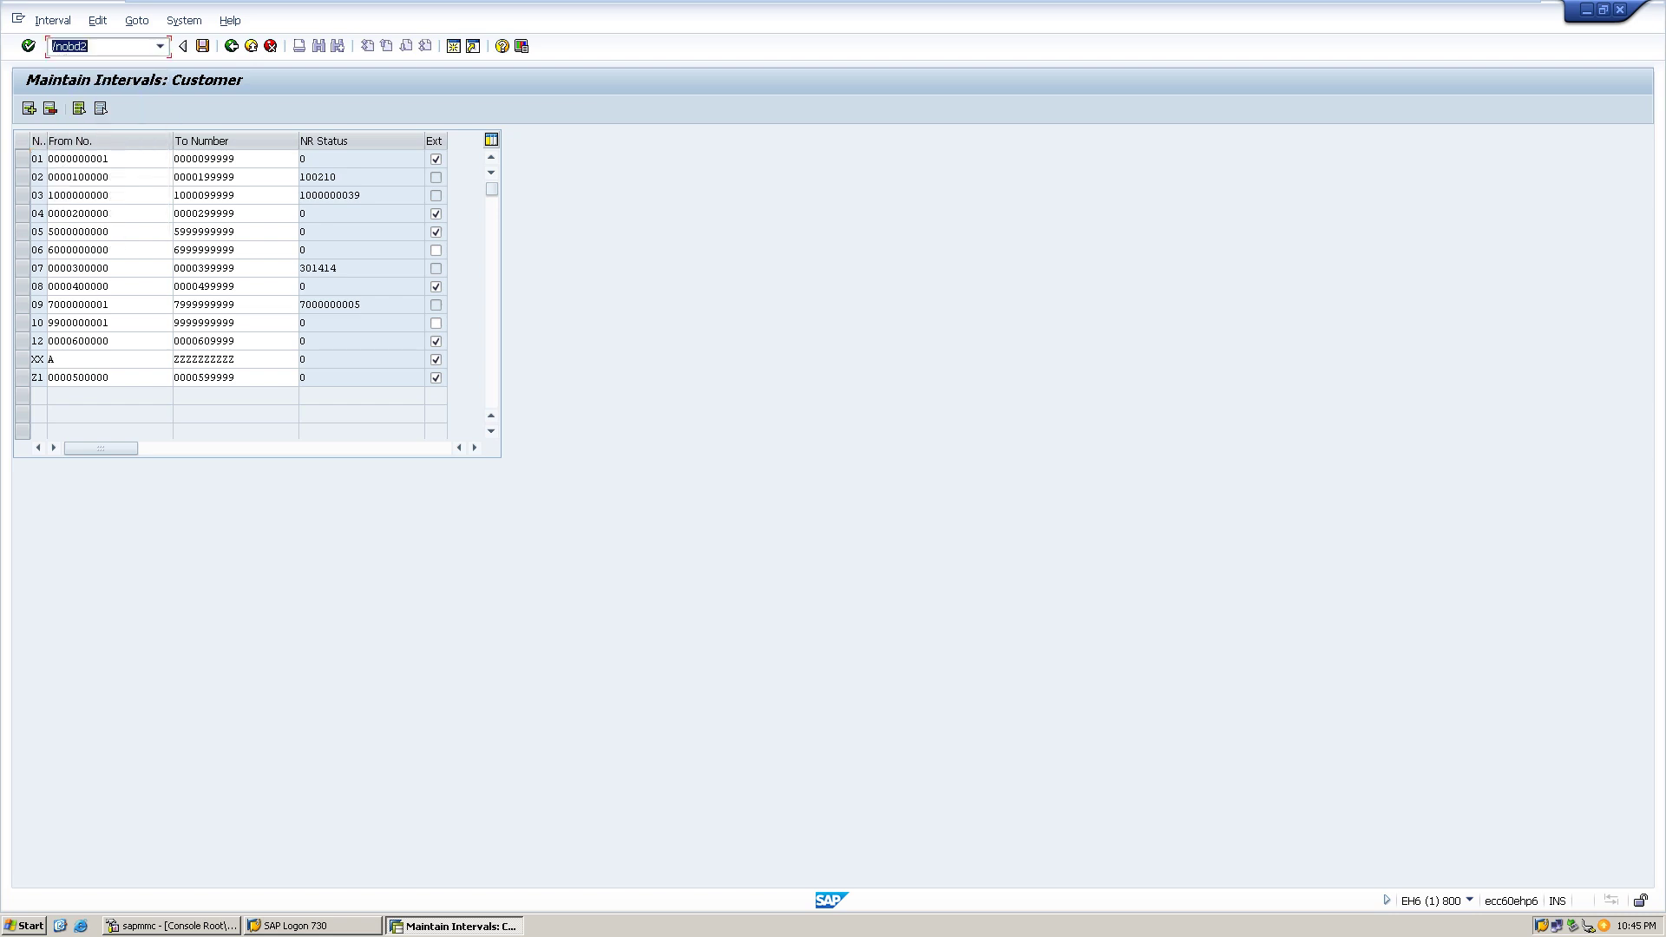
key(Return)
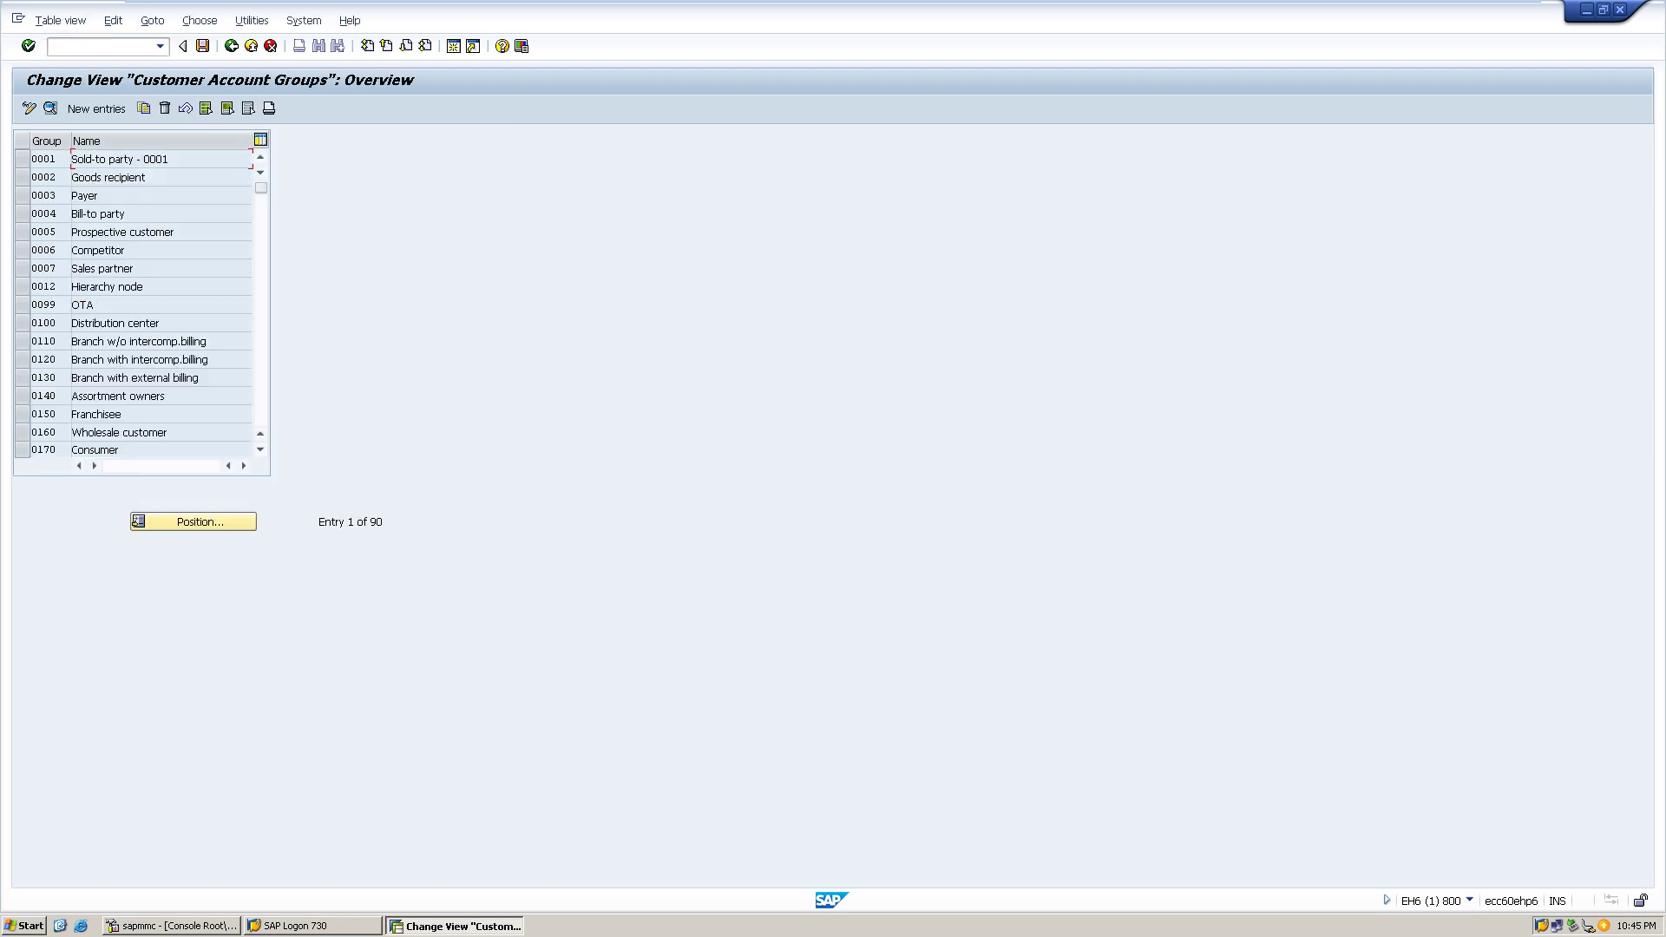
- Search for account groups starting with 'tr', then cancel the value list and Position dialog
click(192, 522)
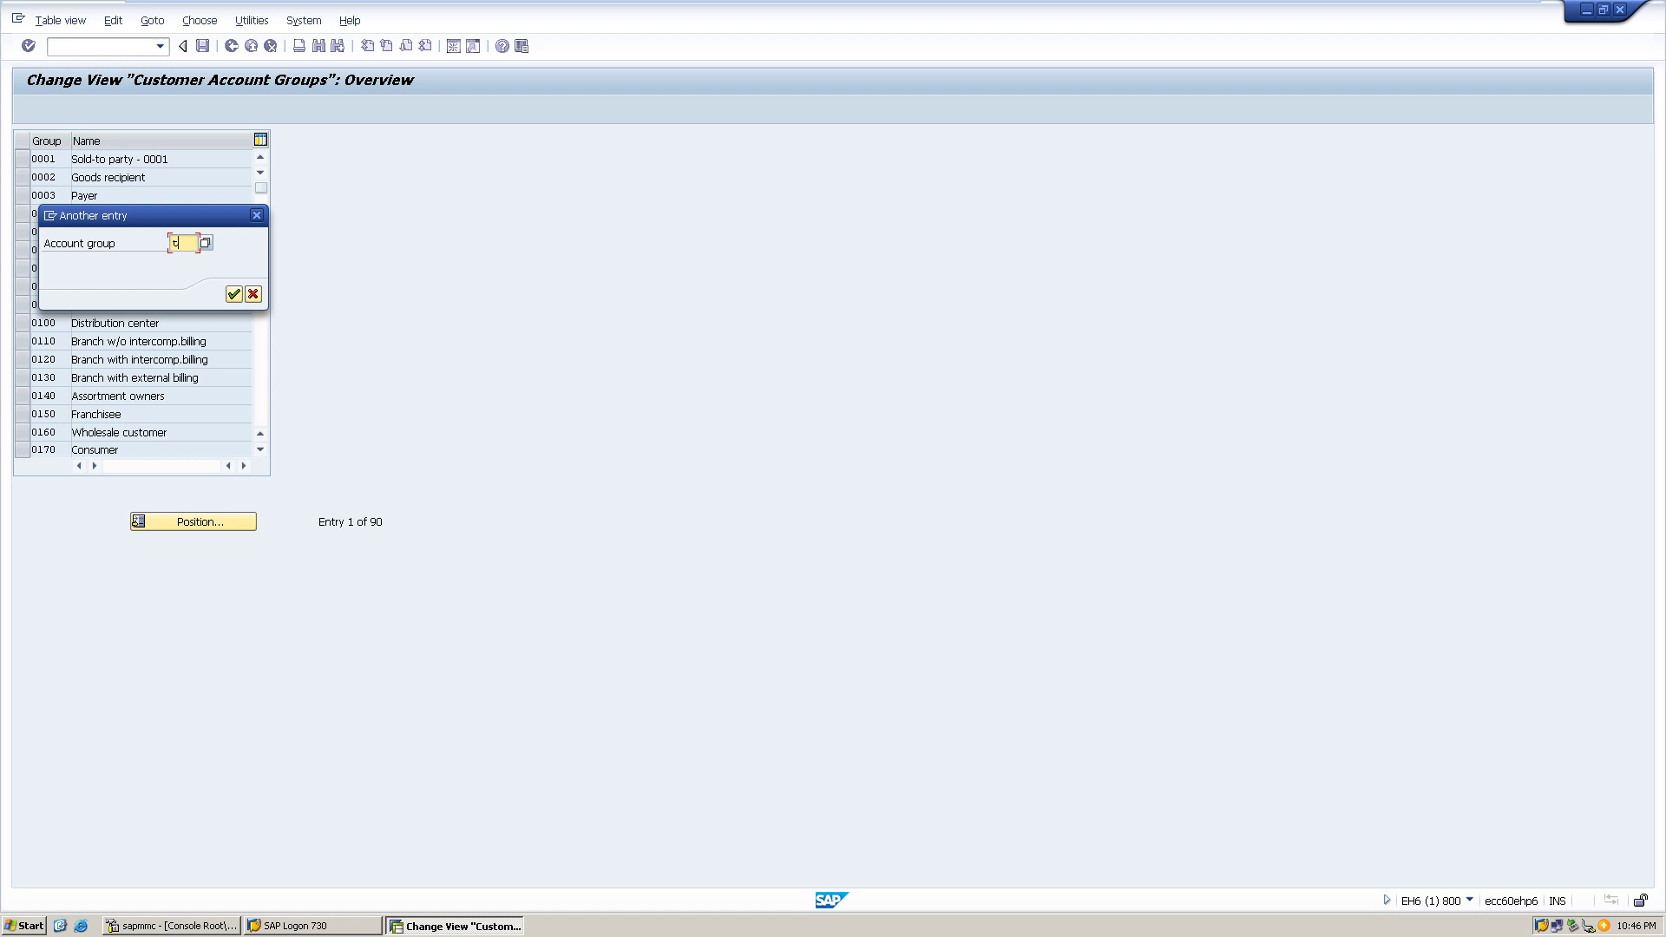
text(tr)
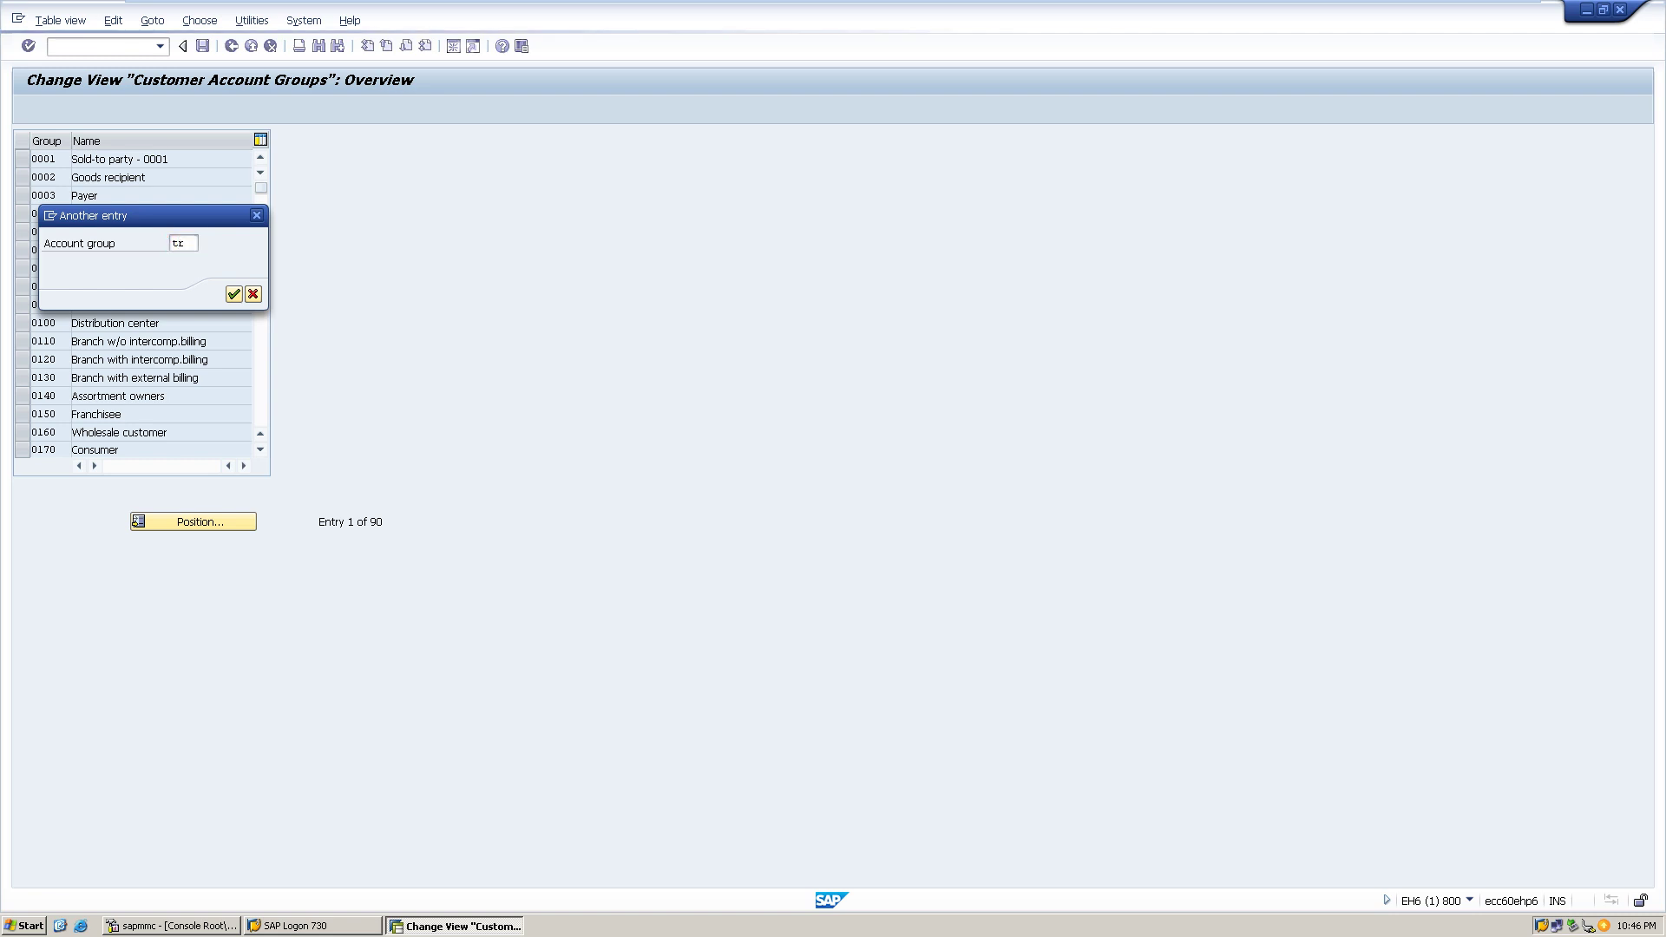
key(F4)
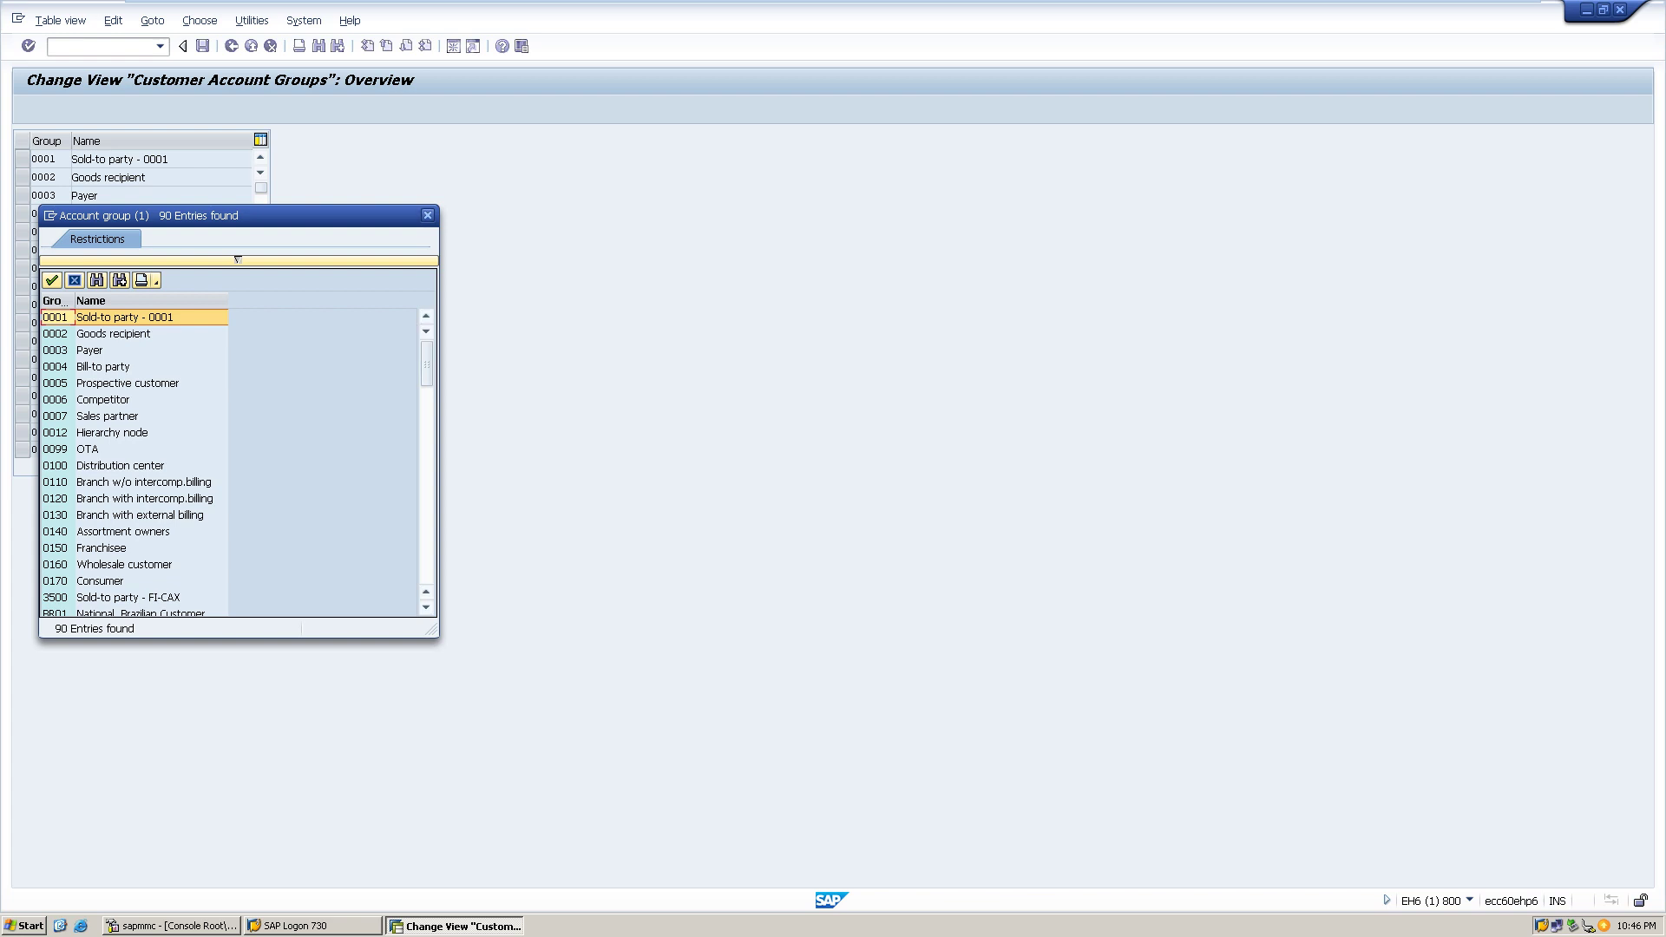
click(427, 215)
click(252, 294)
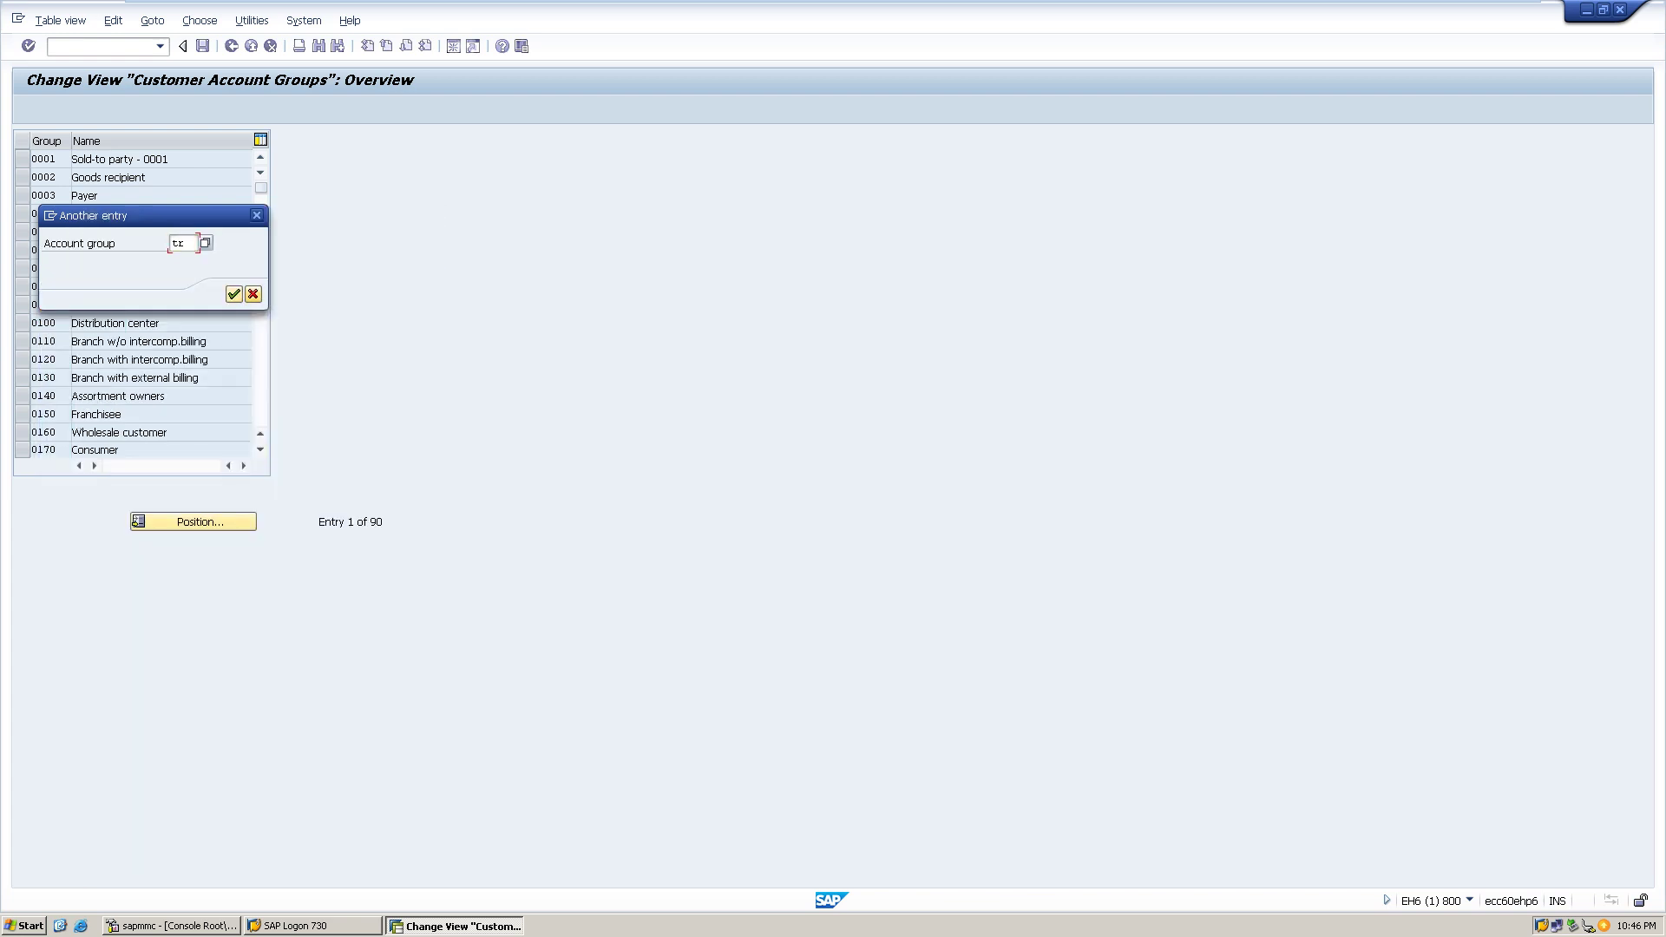
- Browse the recent transaction codes and dismiss the list without choosing one
click(160, 46)
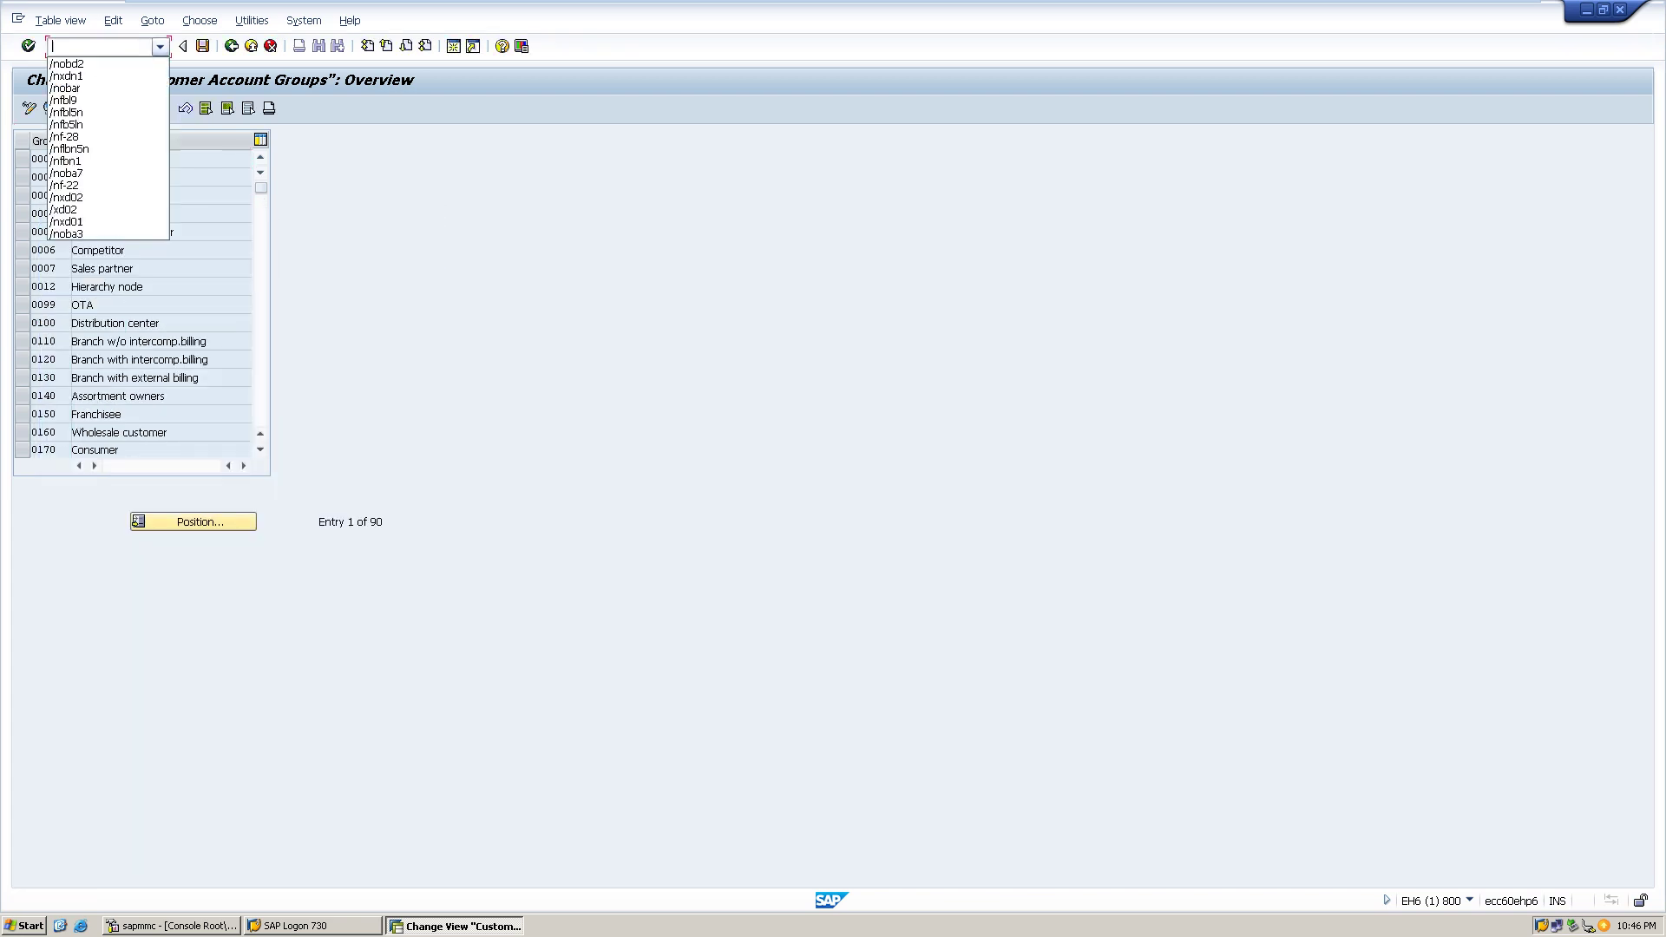
key(Down)
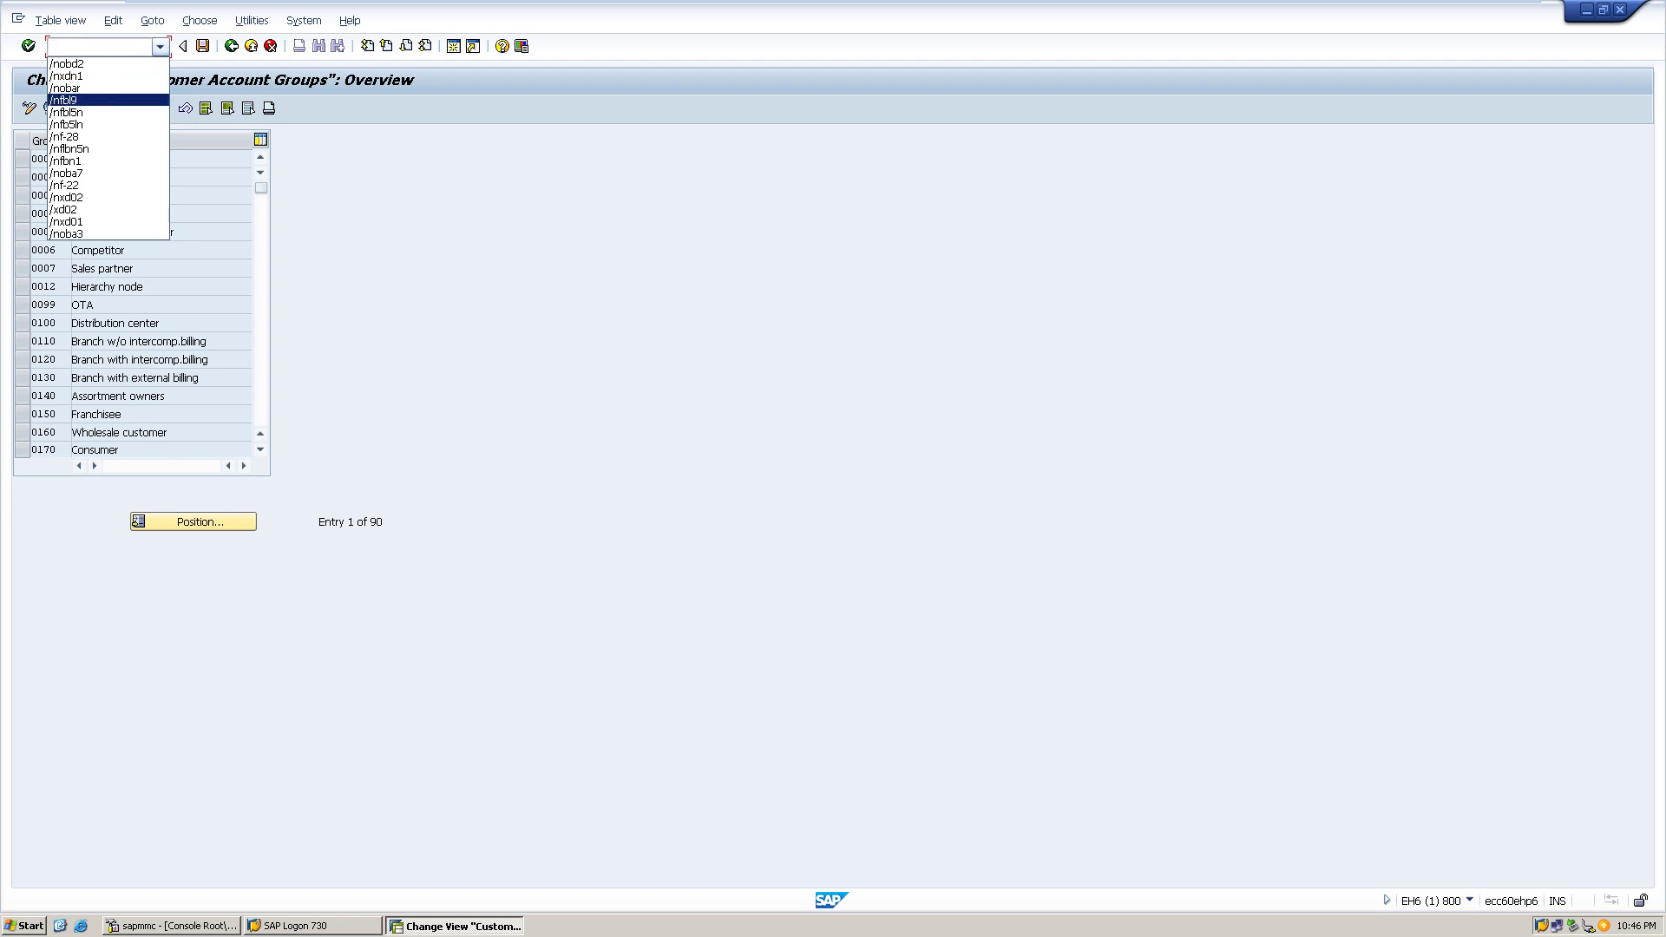
key(Up)
key(Up)
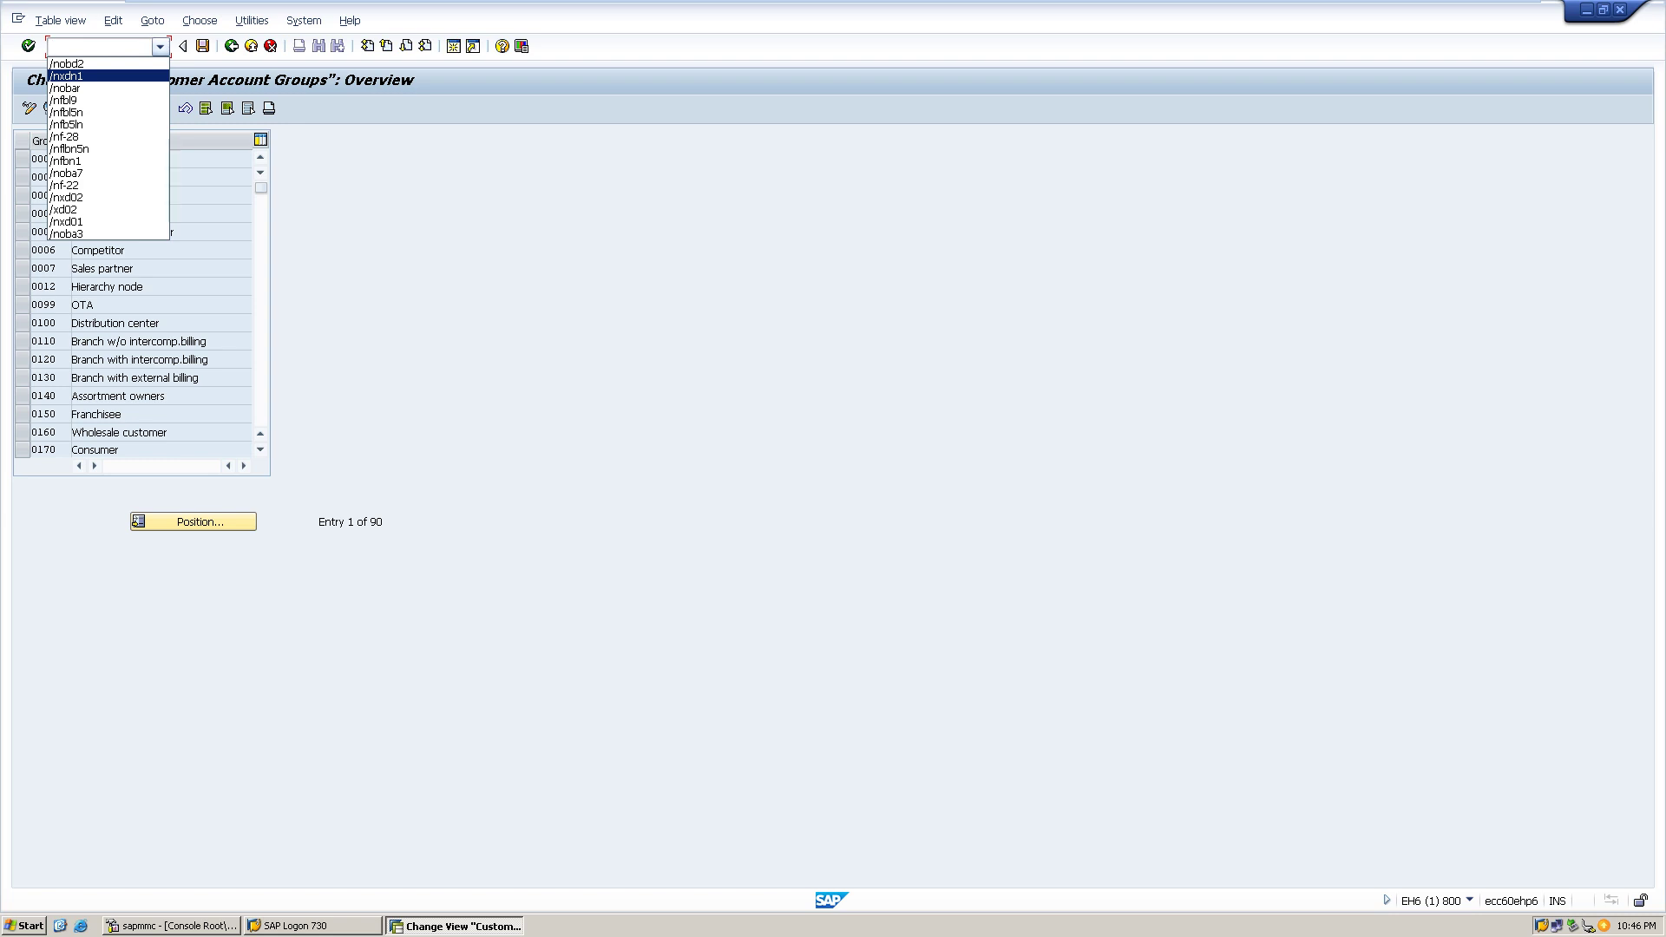
key(Down)
key(Down)
key(Down)
key(Escape)
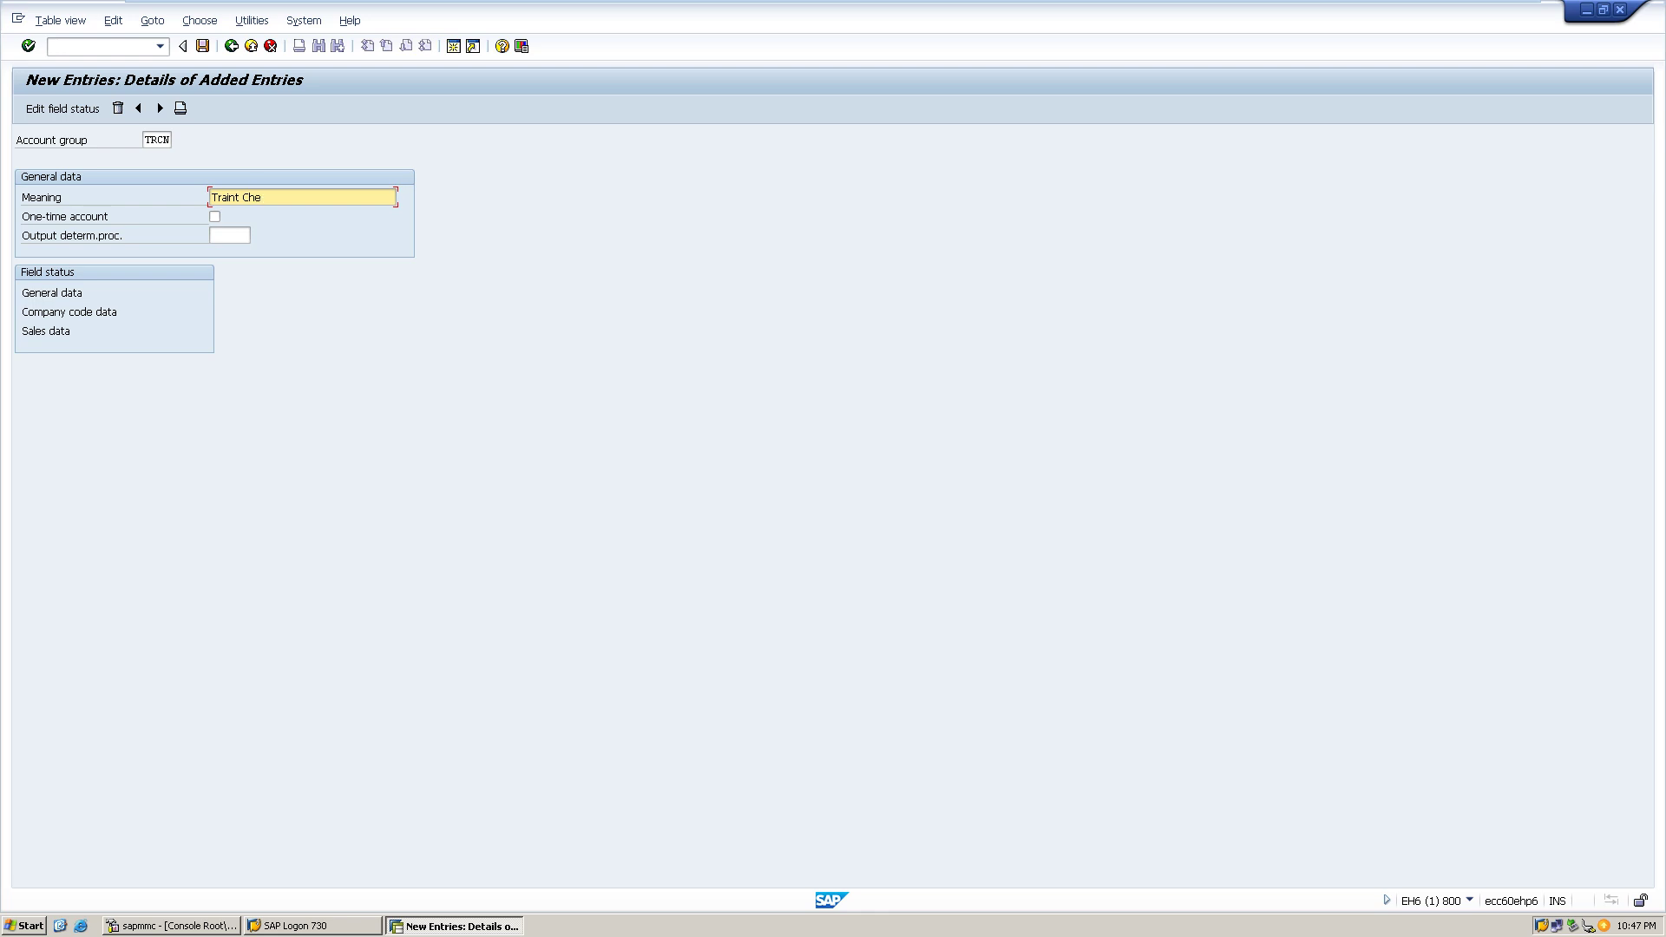
- Complete TRCN's meaning as 'Traint Chennai customers' and save it under the customizing request
text(nai customers)
key(ctrl+s)
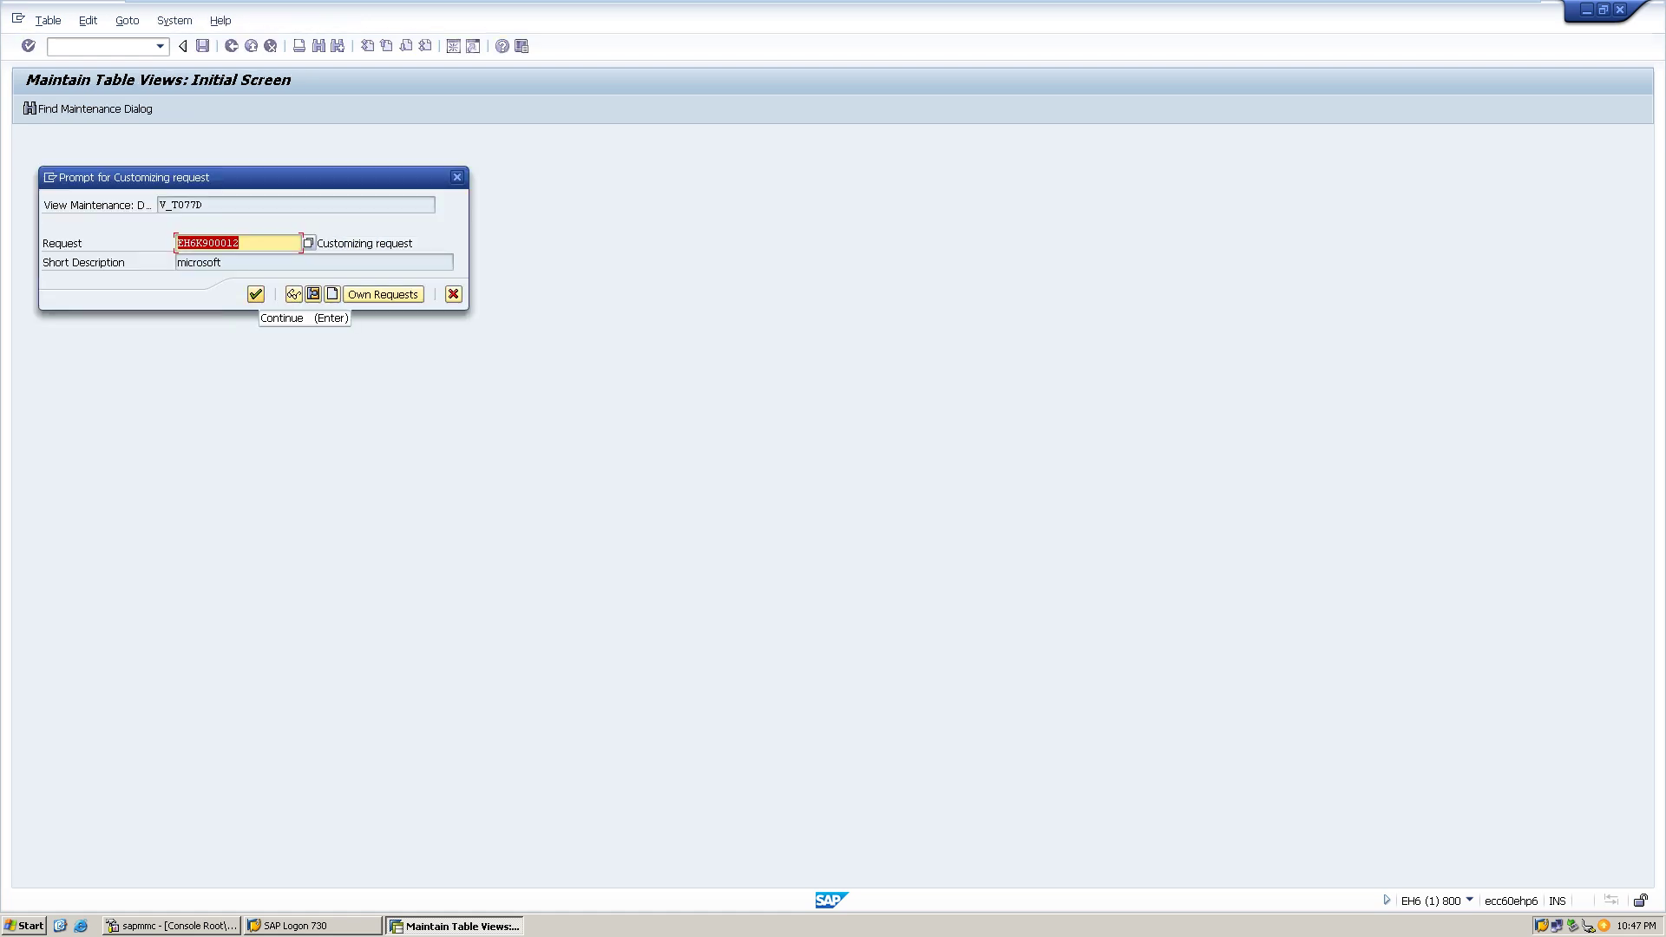
click(255, 294)
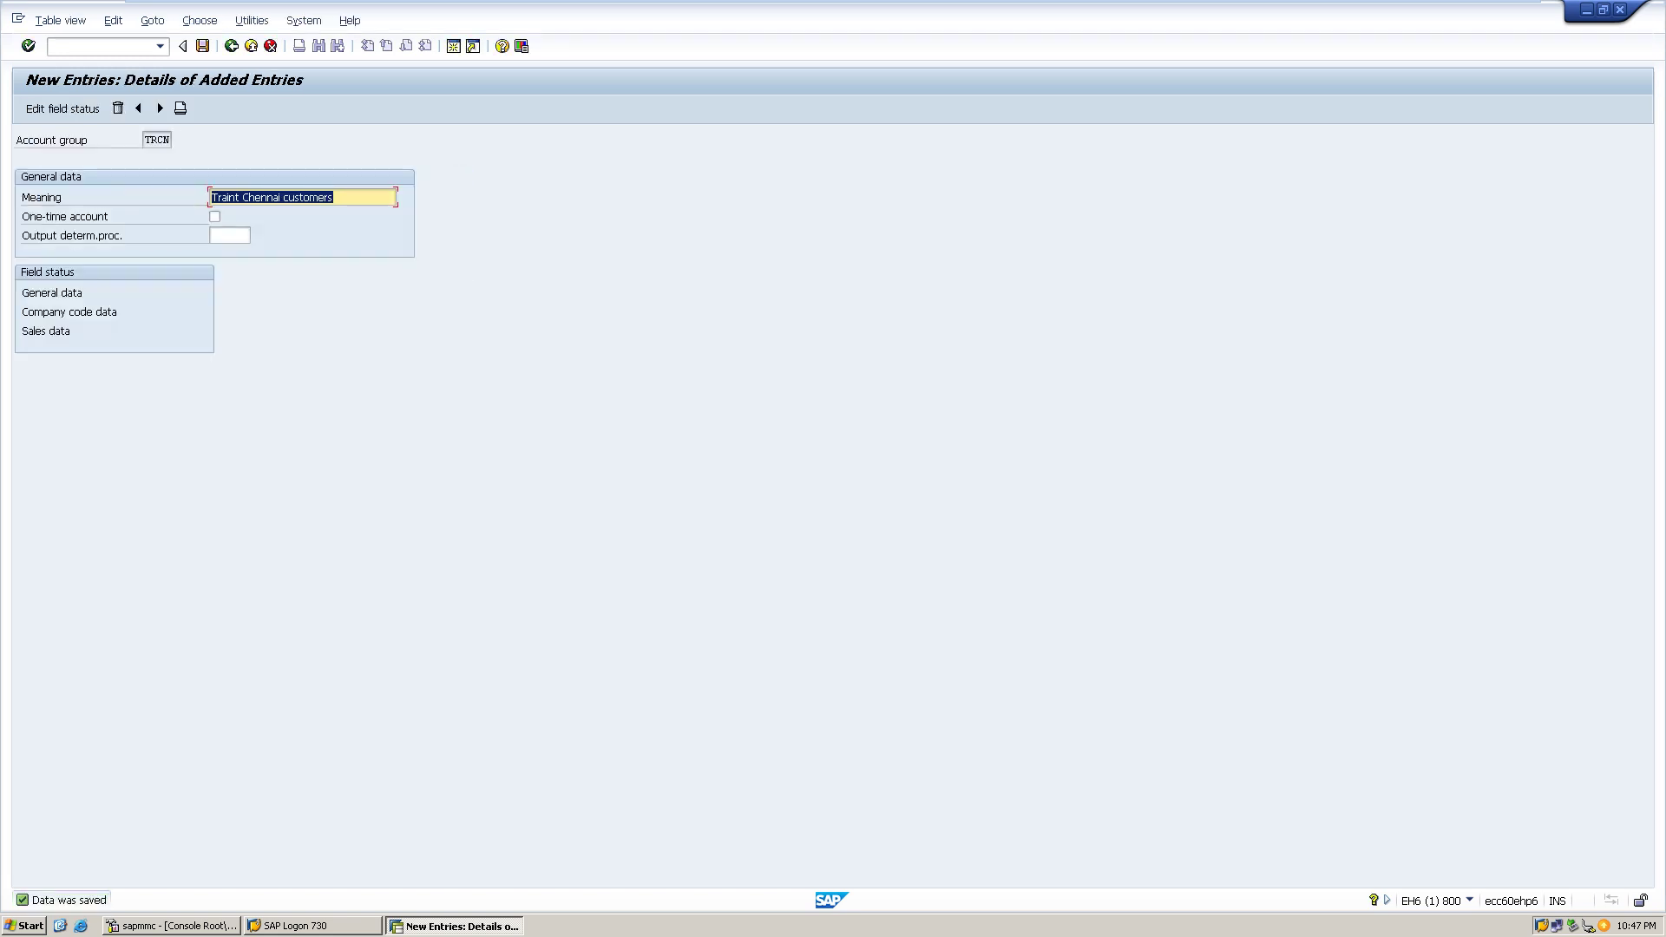
click(164, 140)
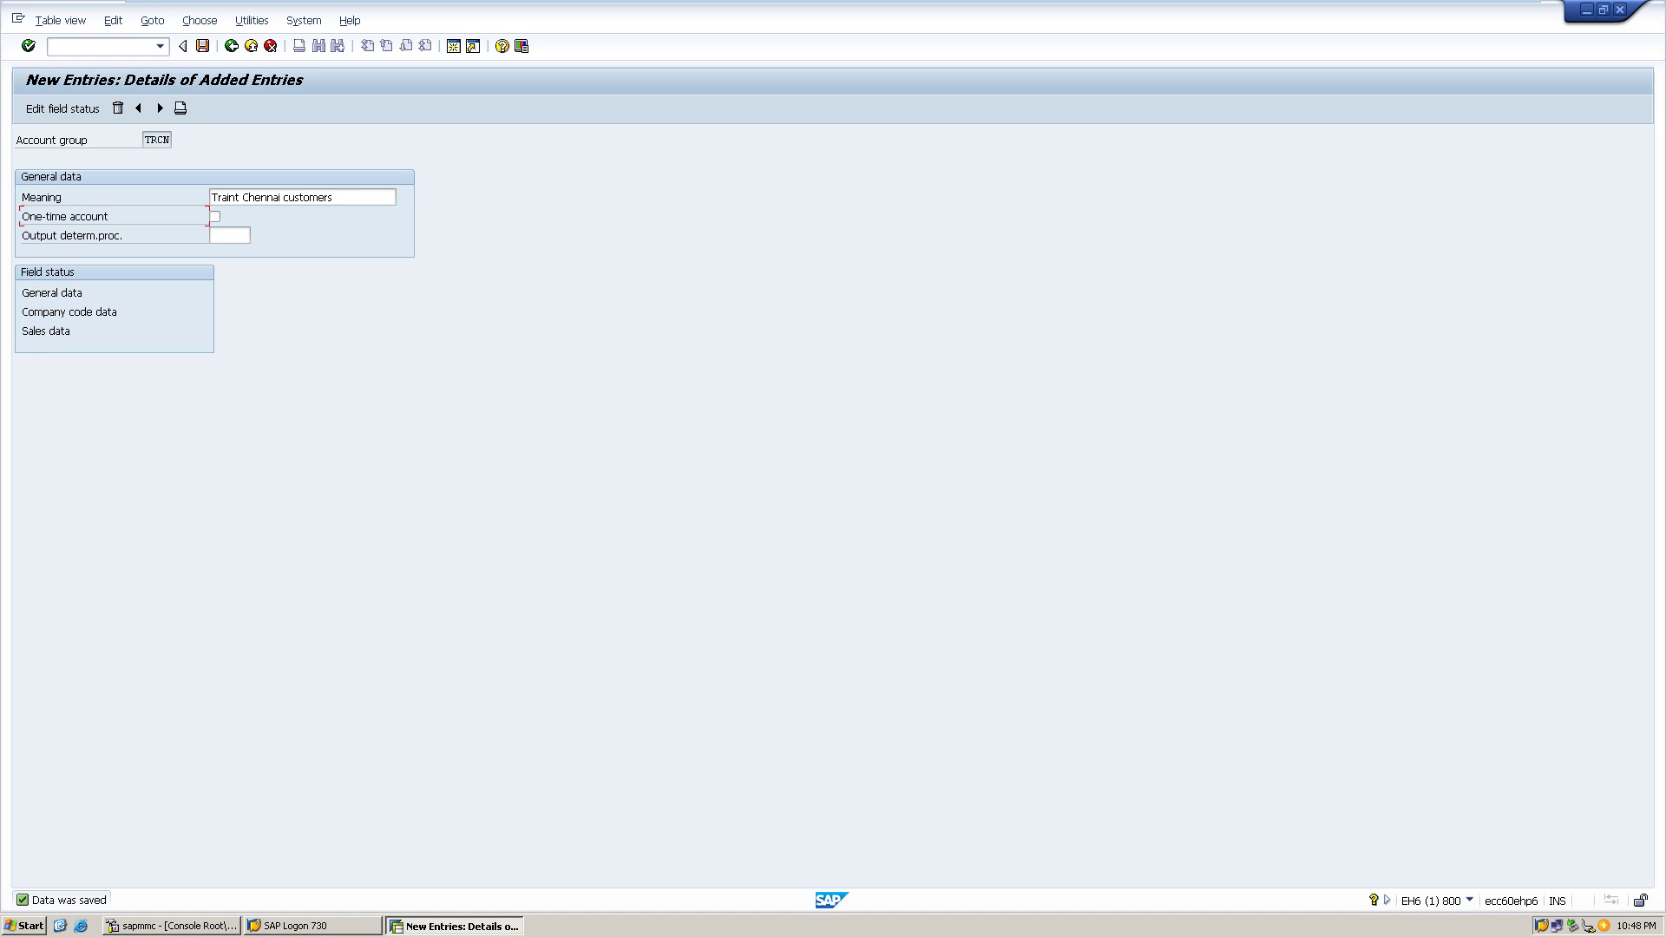
click(160, 107)
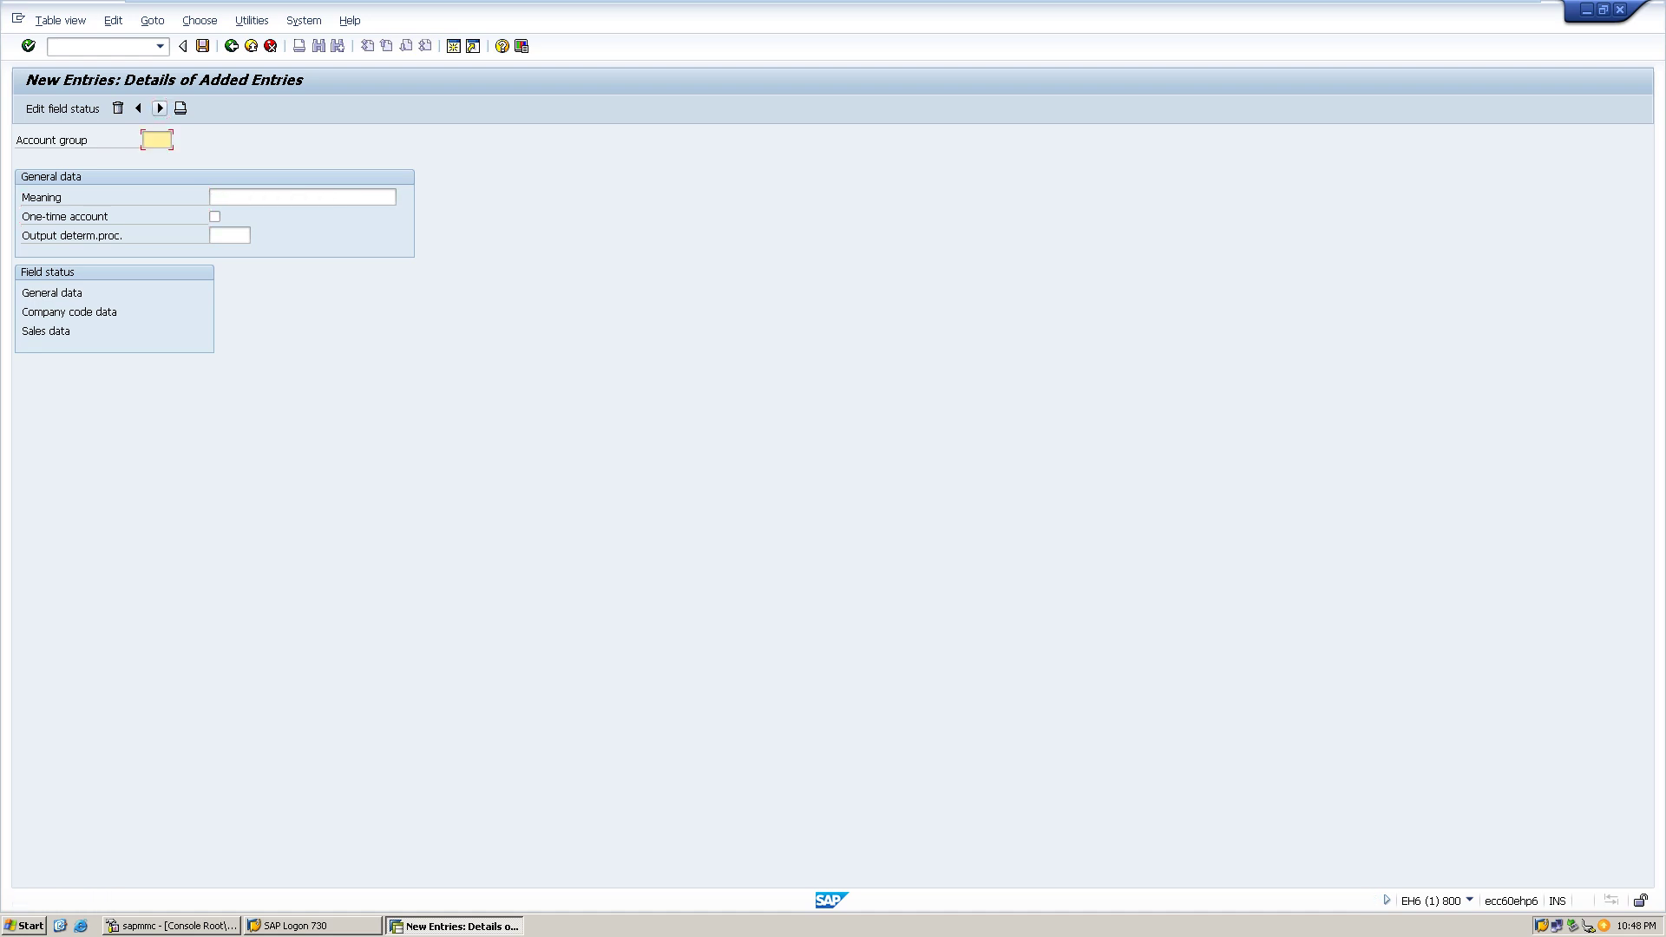
- Create account group BPCN with meaning 'BPI Chennai customers' and save it
text(BPCN)
click(211, 197)
text(BPI )
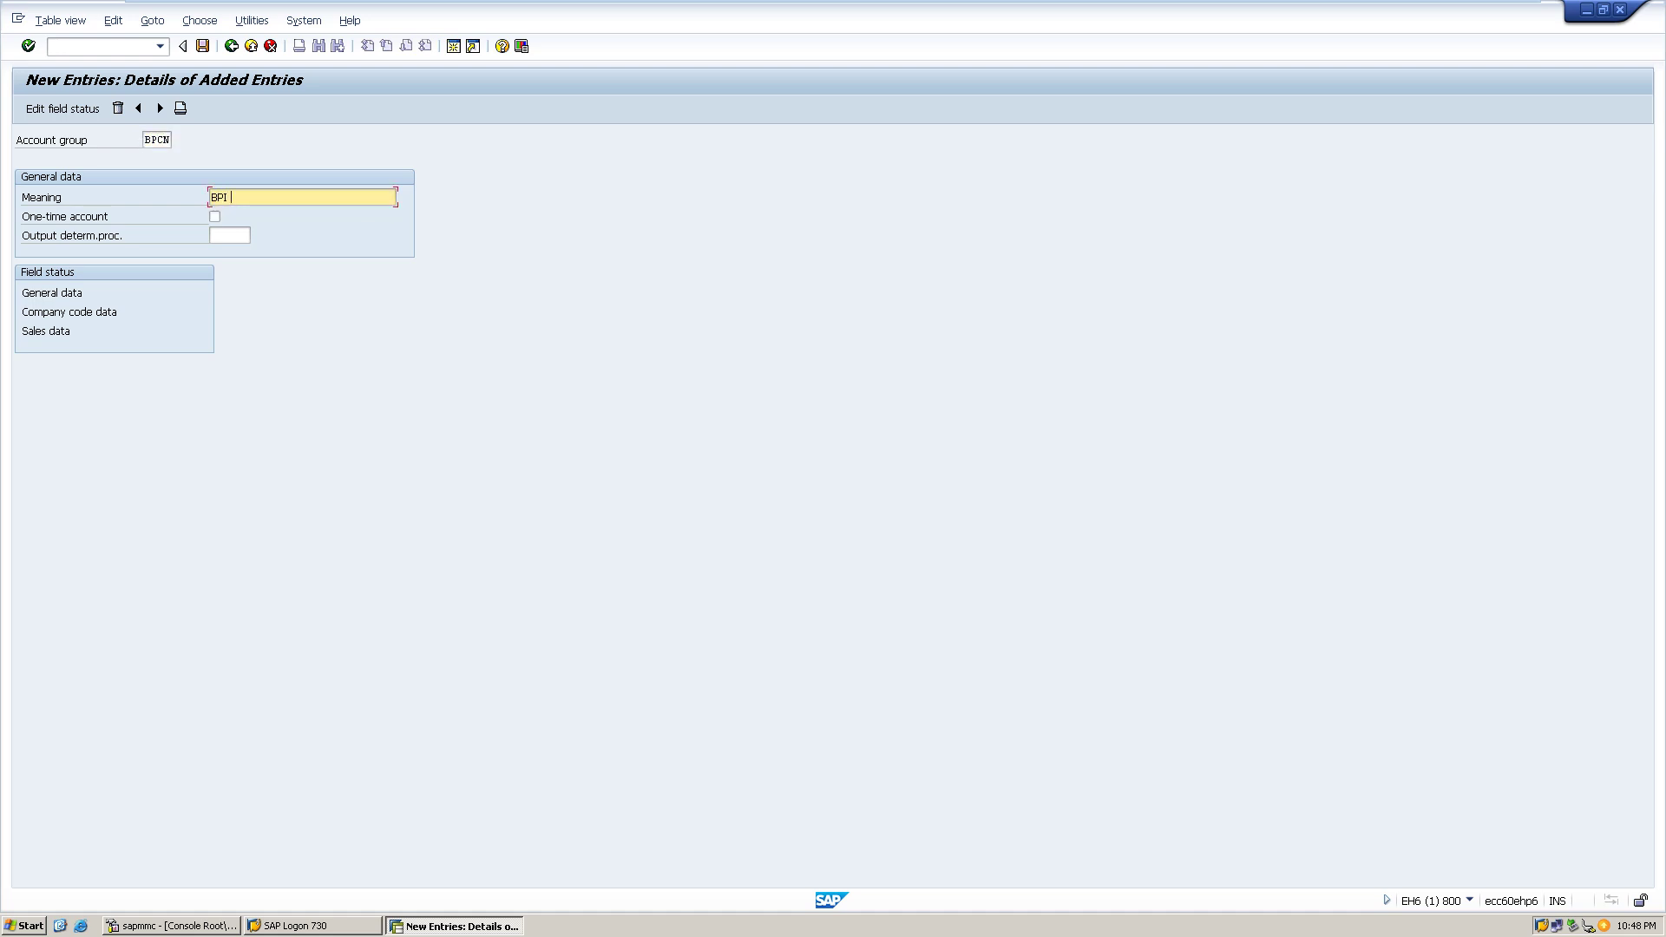
text(Chennai customers)
key(ctrl+s)
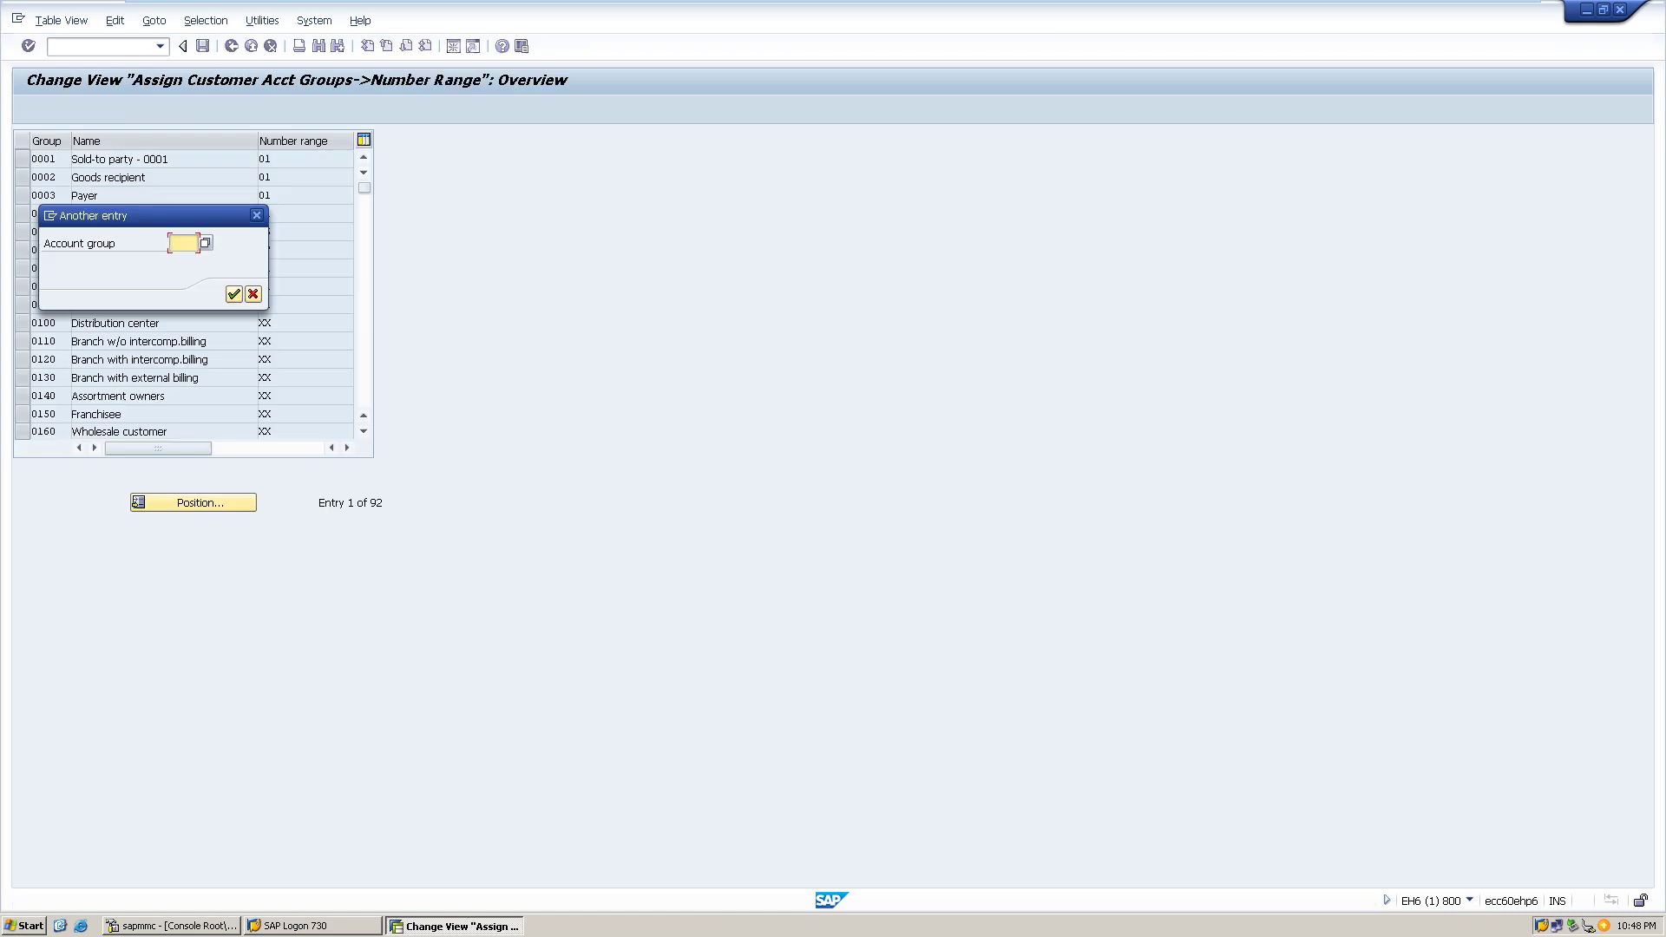
- Jump to TRCN in the assignment table, enter number range 10, and save
text(trcn)
key(Return)
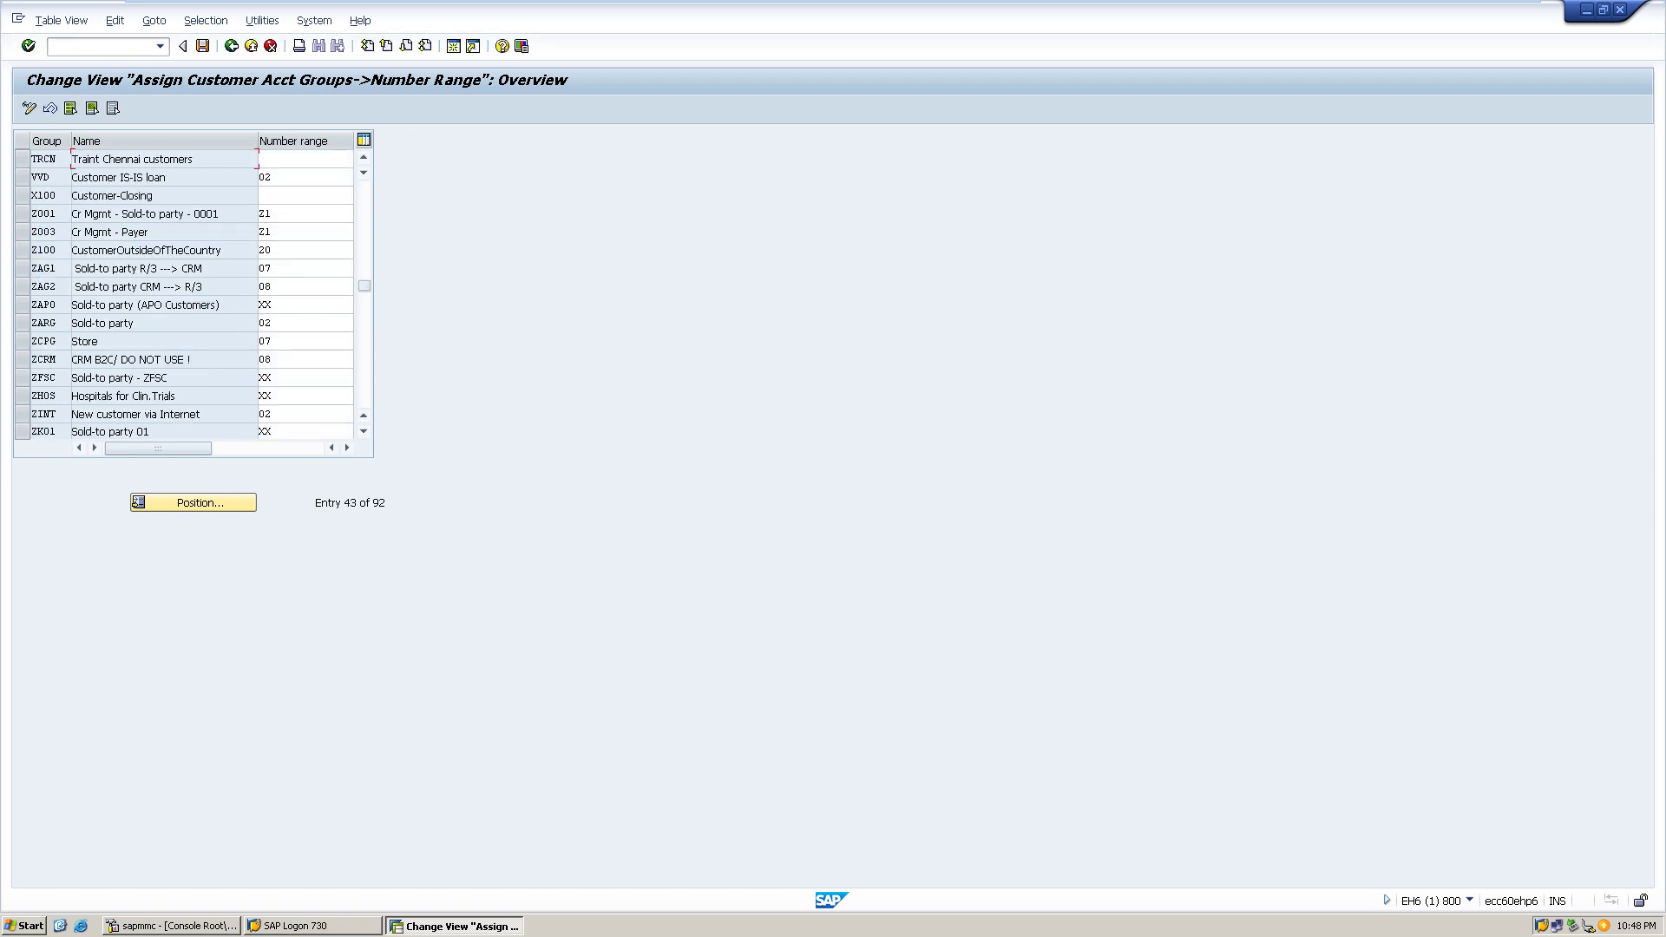
click(305, 159)
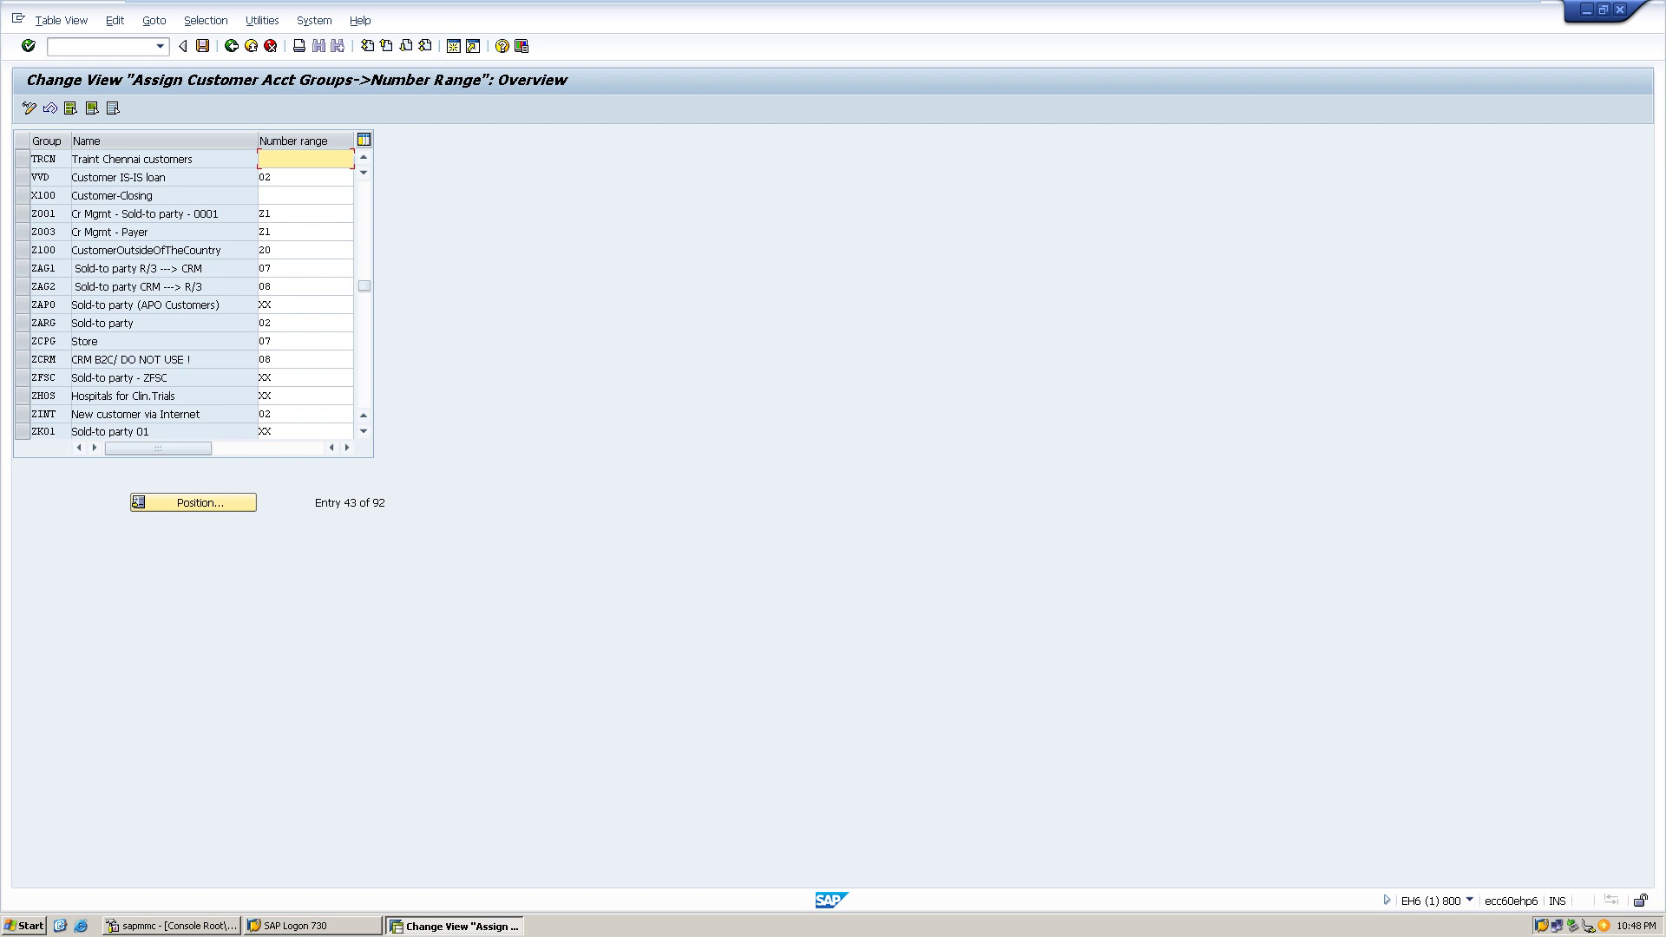
text(10)
key(ctrl+s)
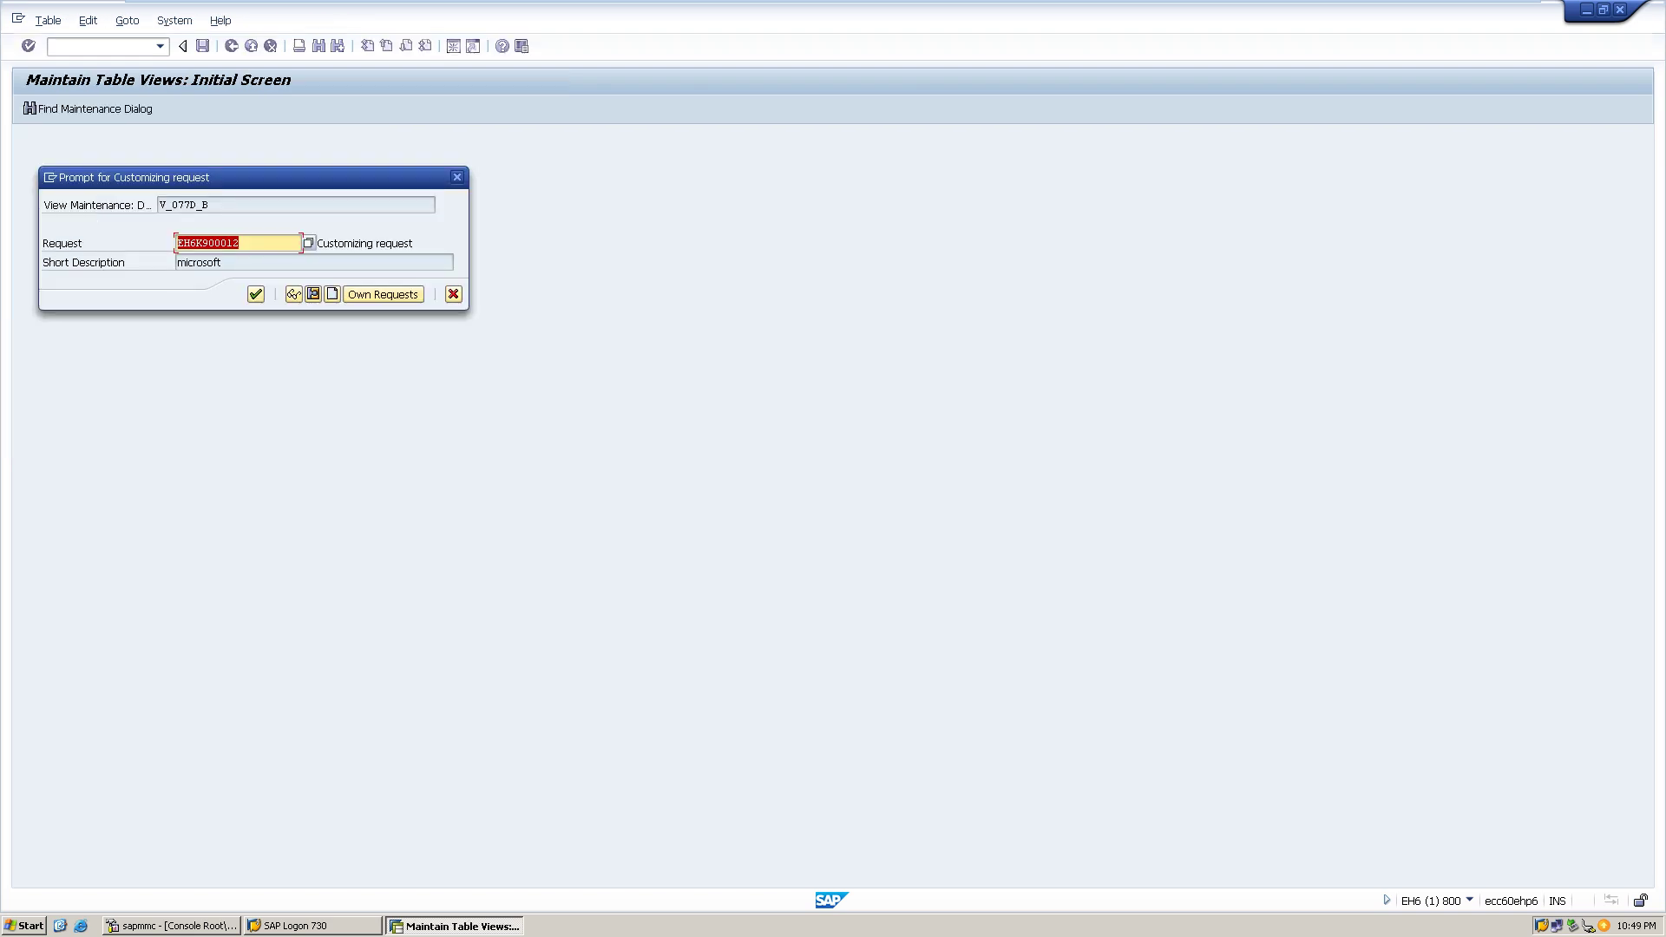
- Confirm customizing request EH6K900012 to save TRCN's number range 10
key(Return)
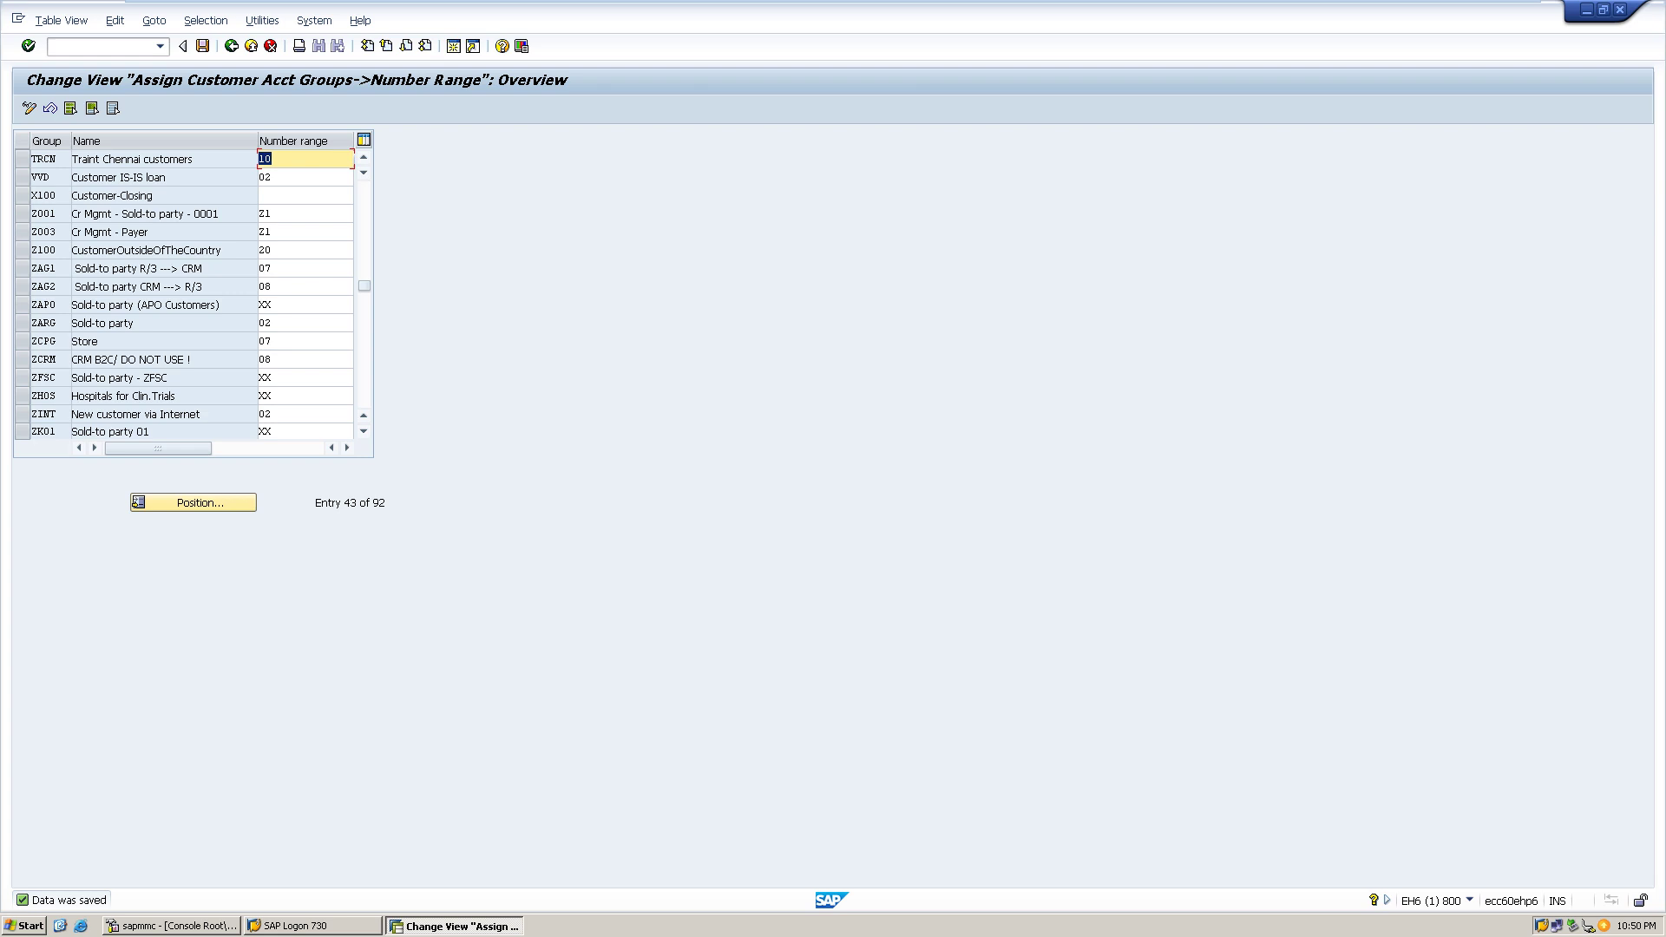
- From the Another entry search, open the account group value list and pick TRCN
click(137, 501)
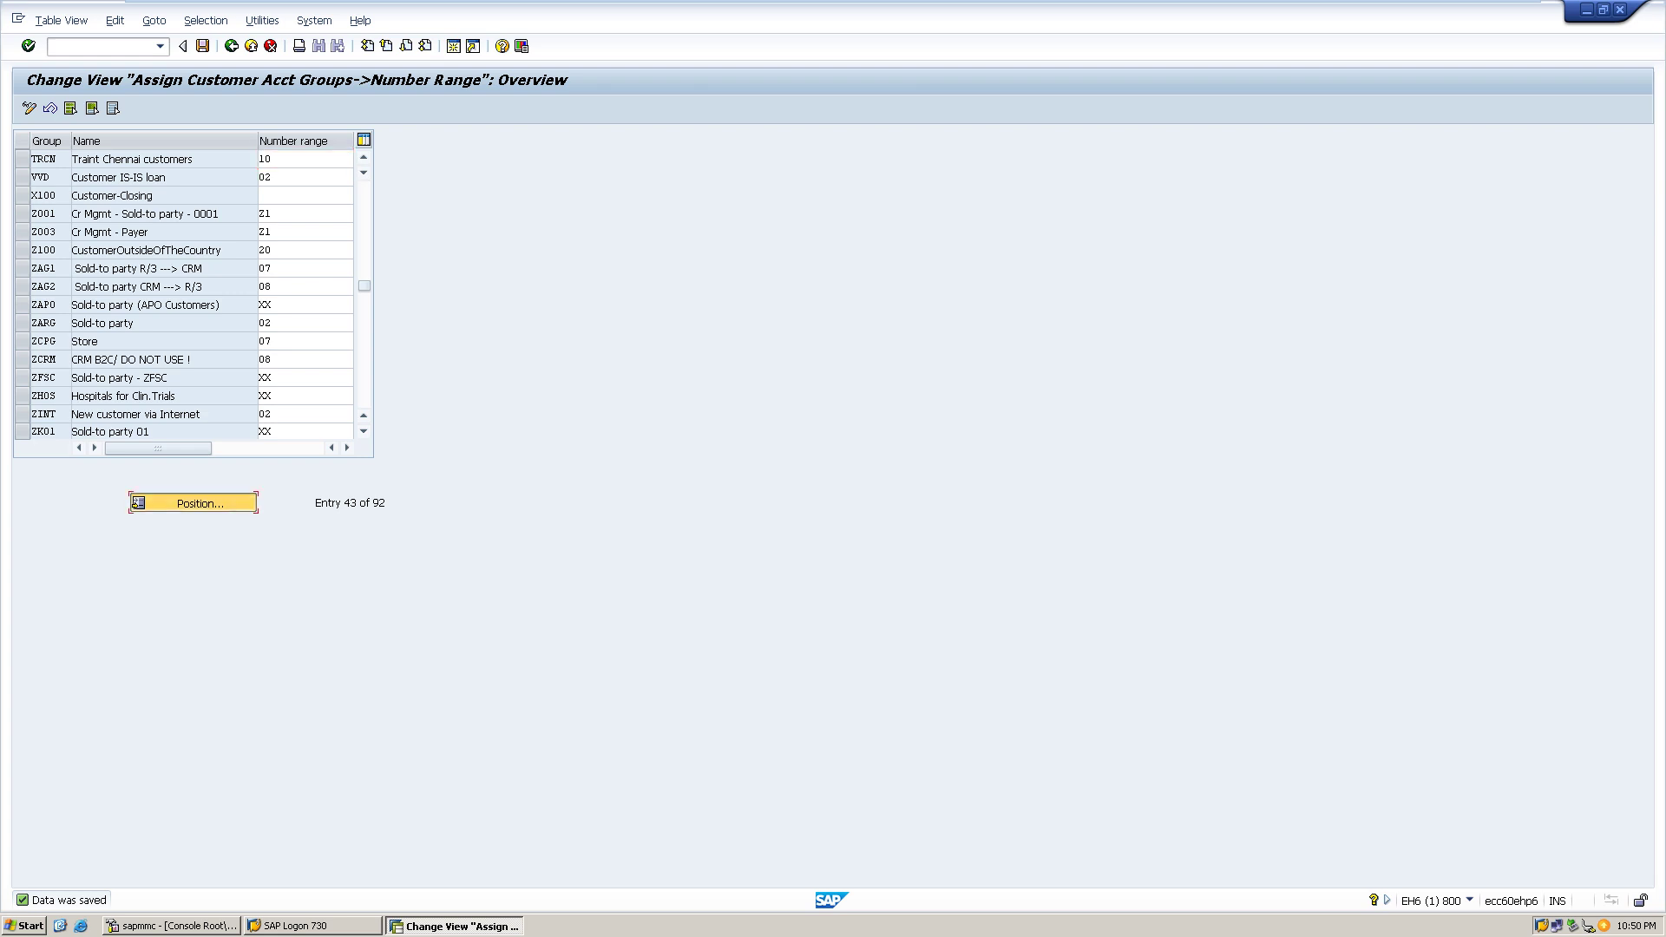
text(TR)
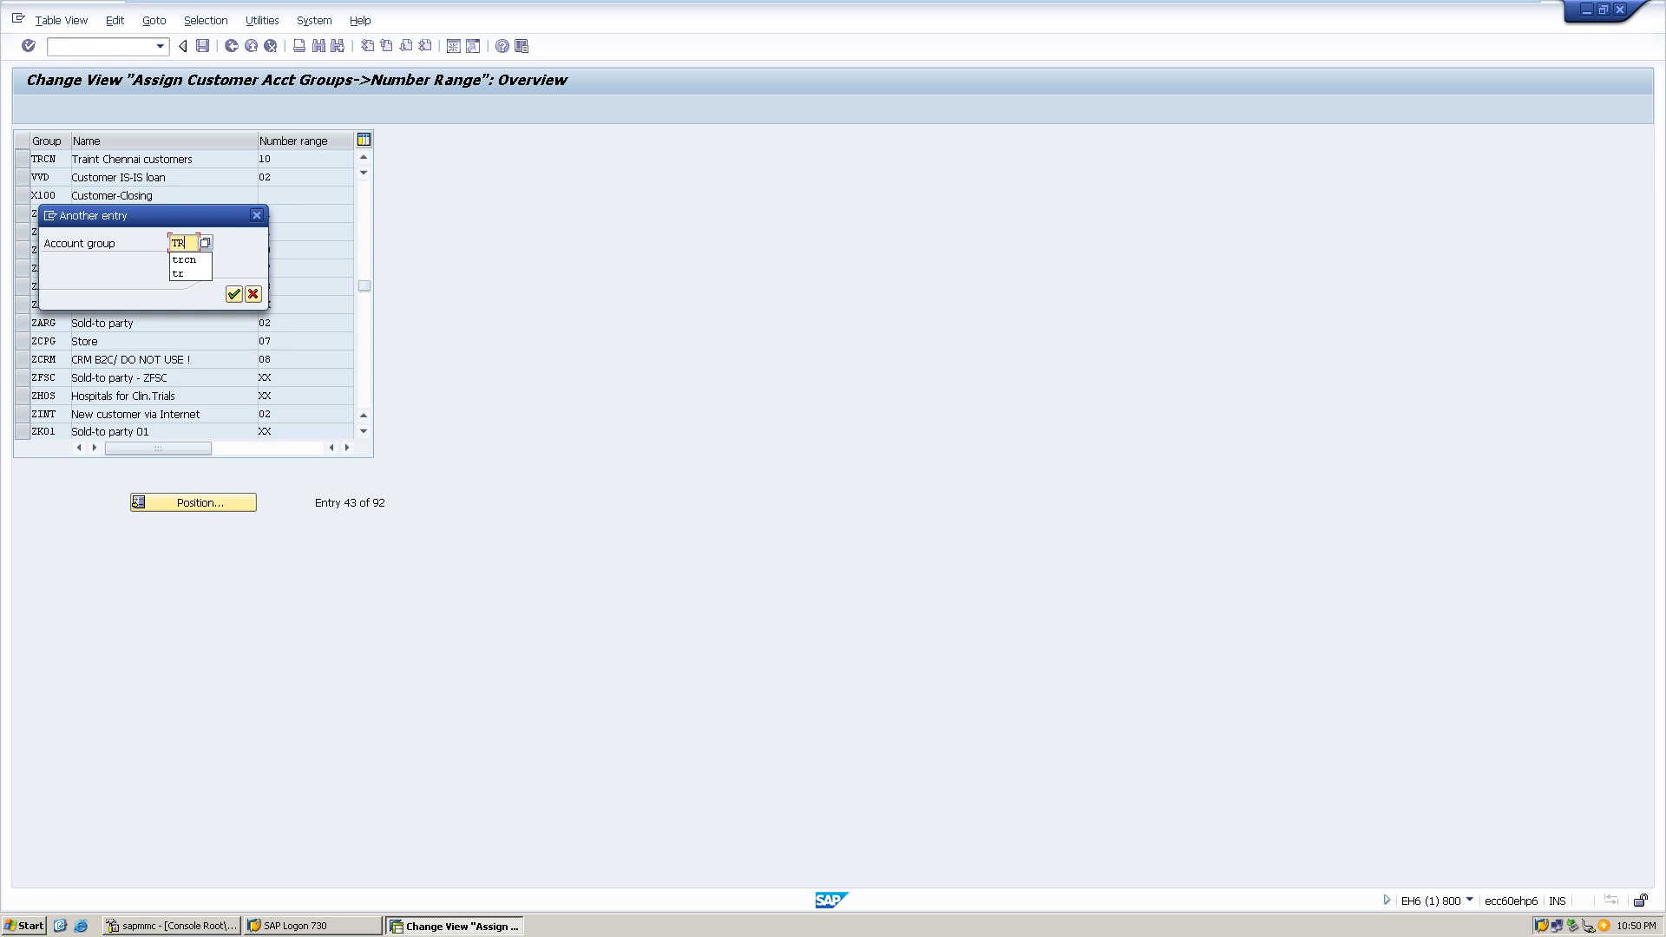
key(F4)
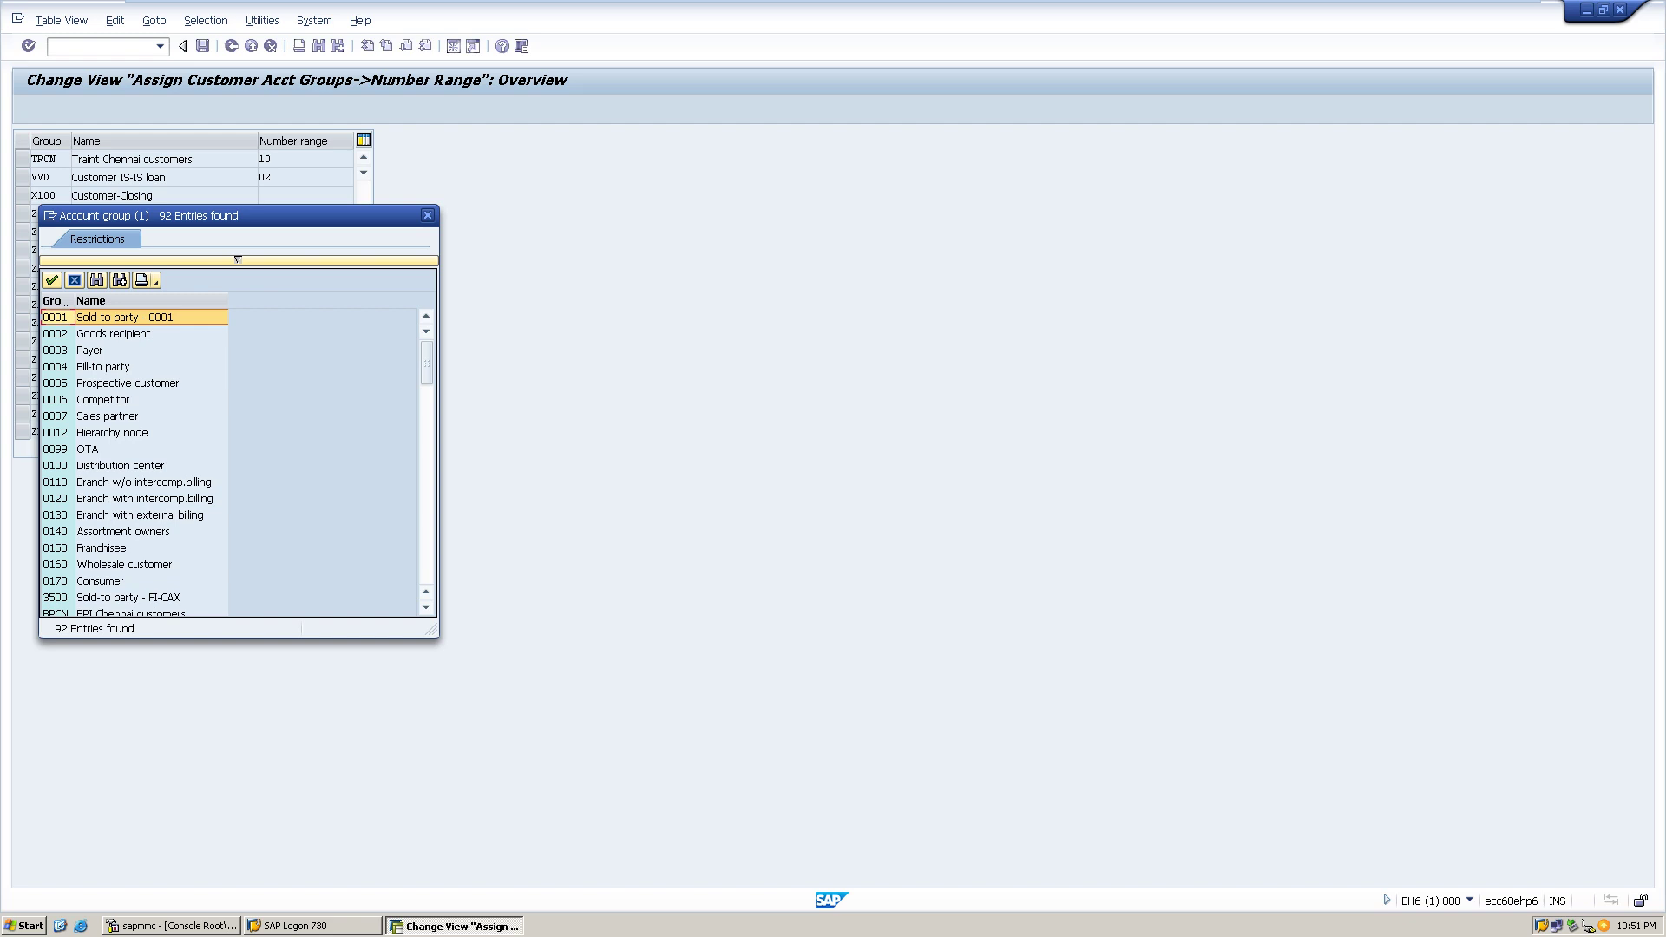
scroll(230, 460, down, 10)
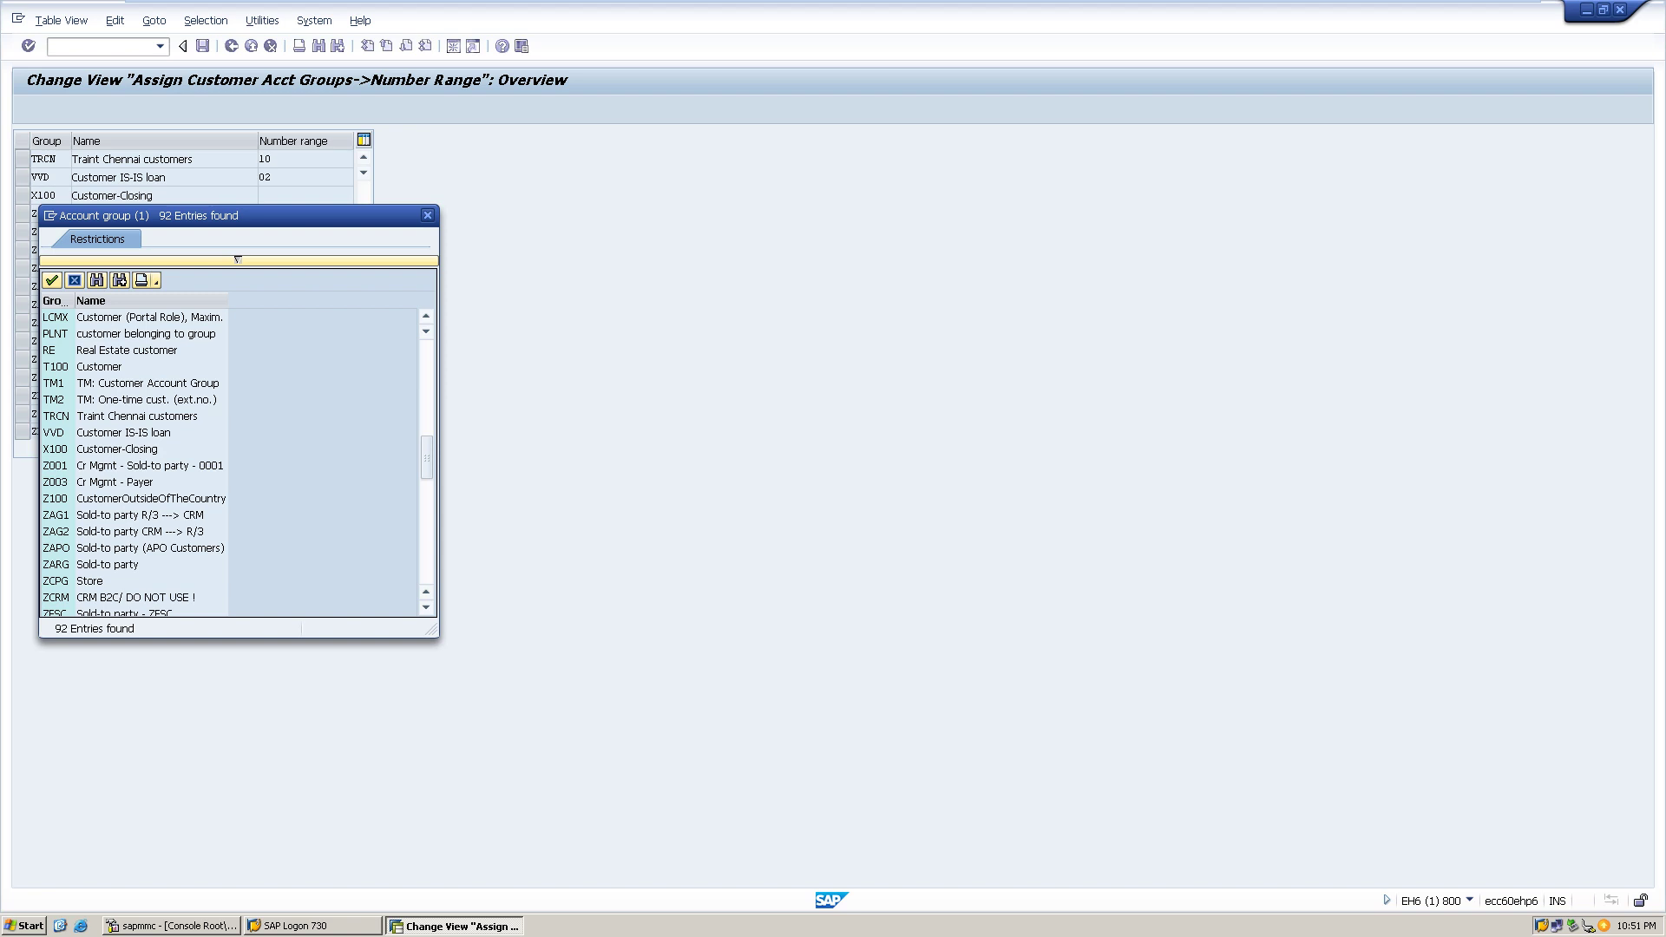
scroll(230, 460, down, 12)
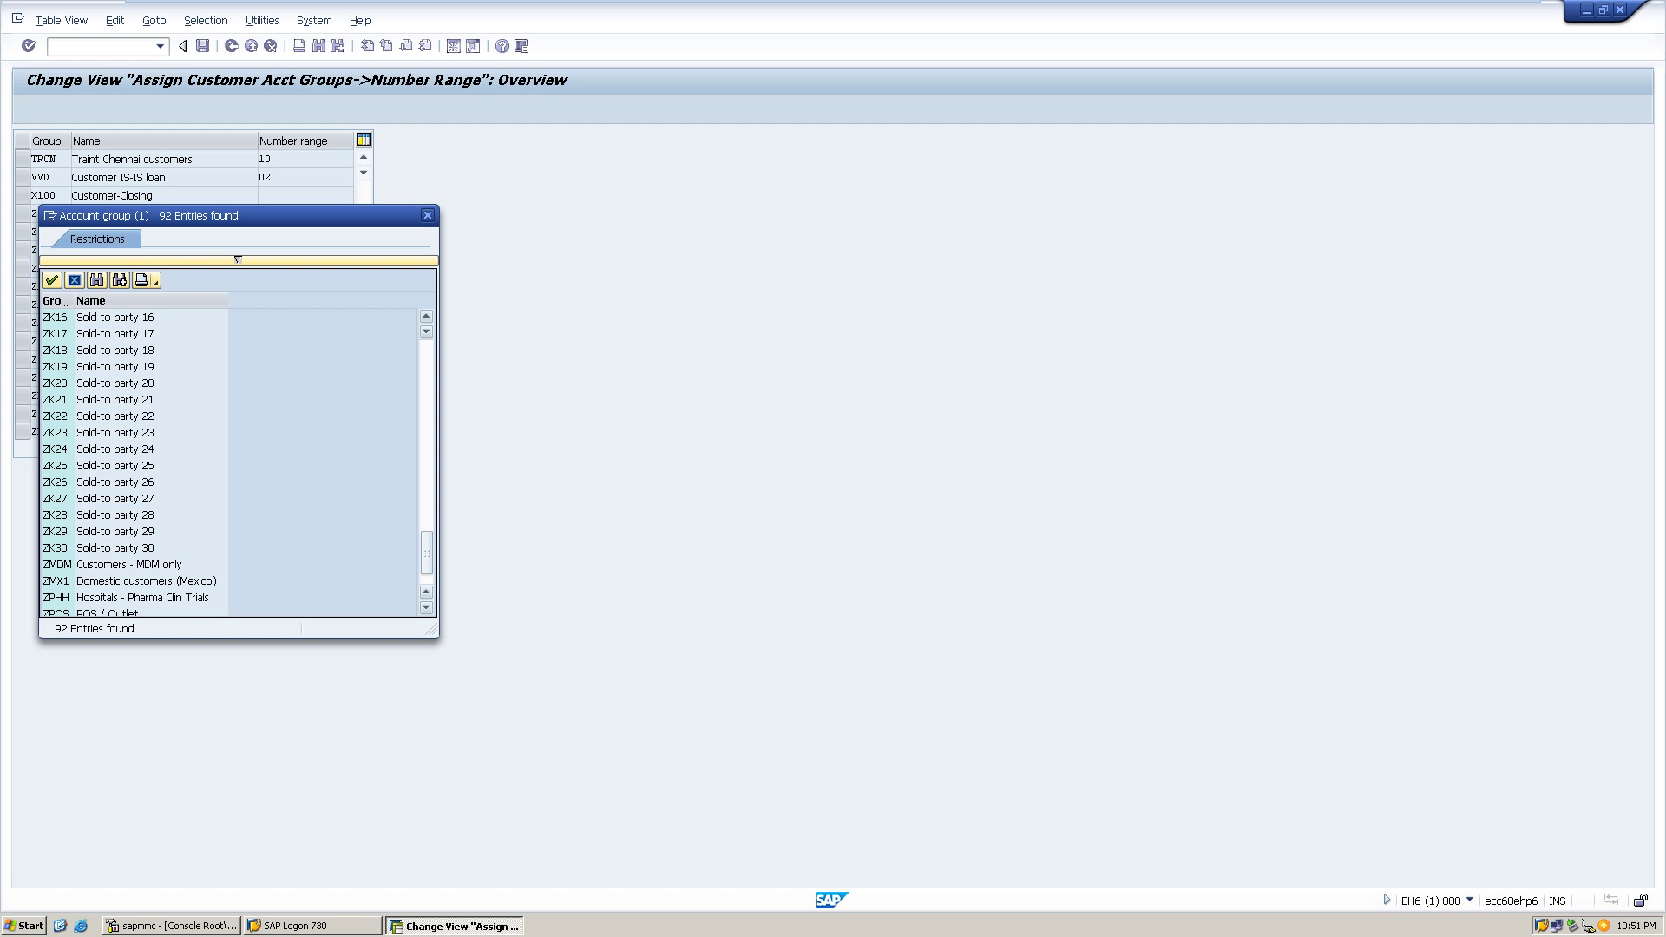
scroll(230, 460, up, 2)
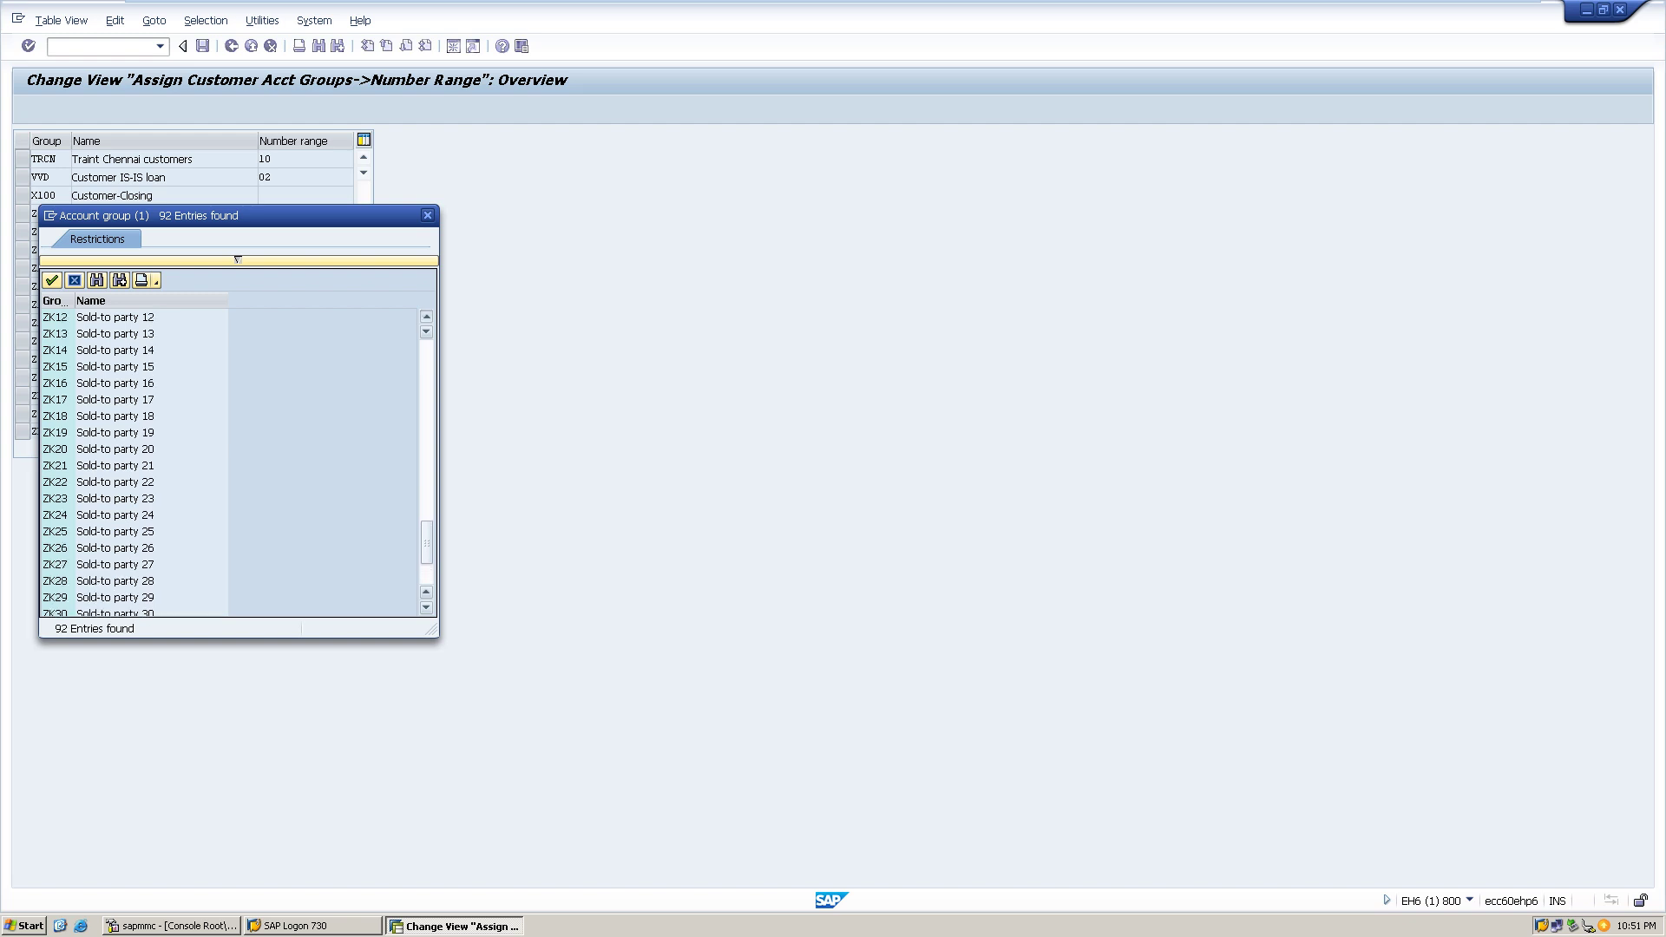
scroll(230, 464, up, 4)
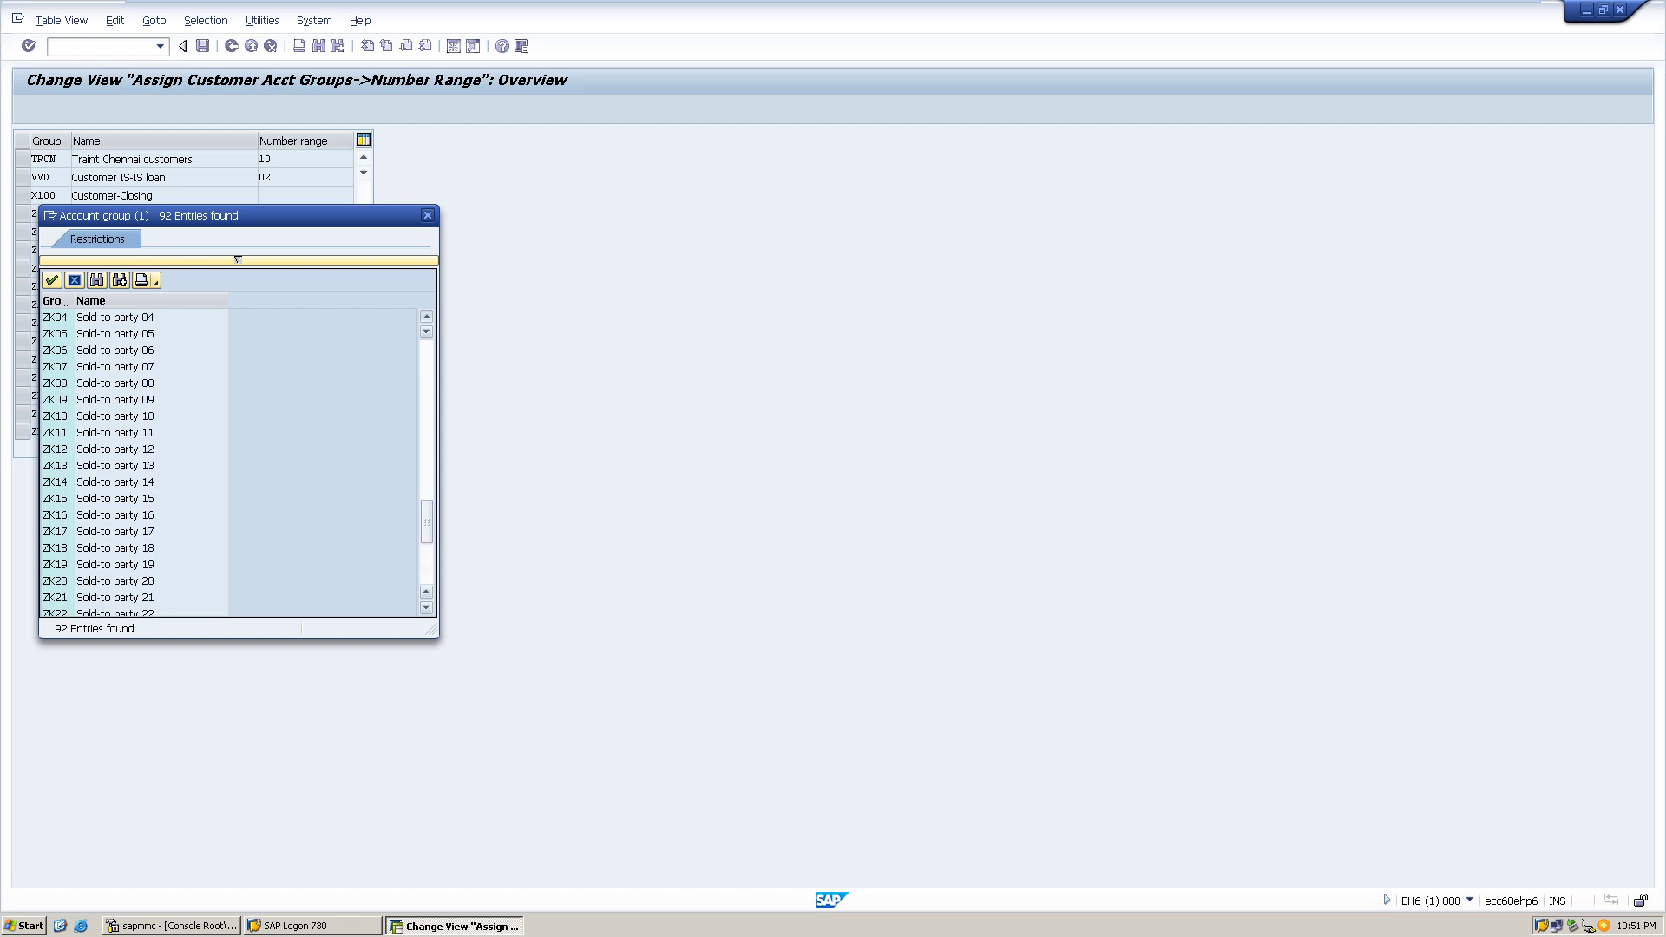
scroll(230, 464, up, 3)
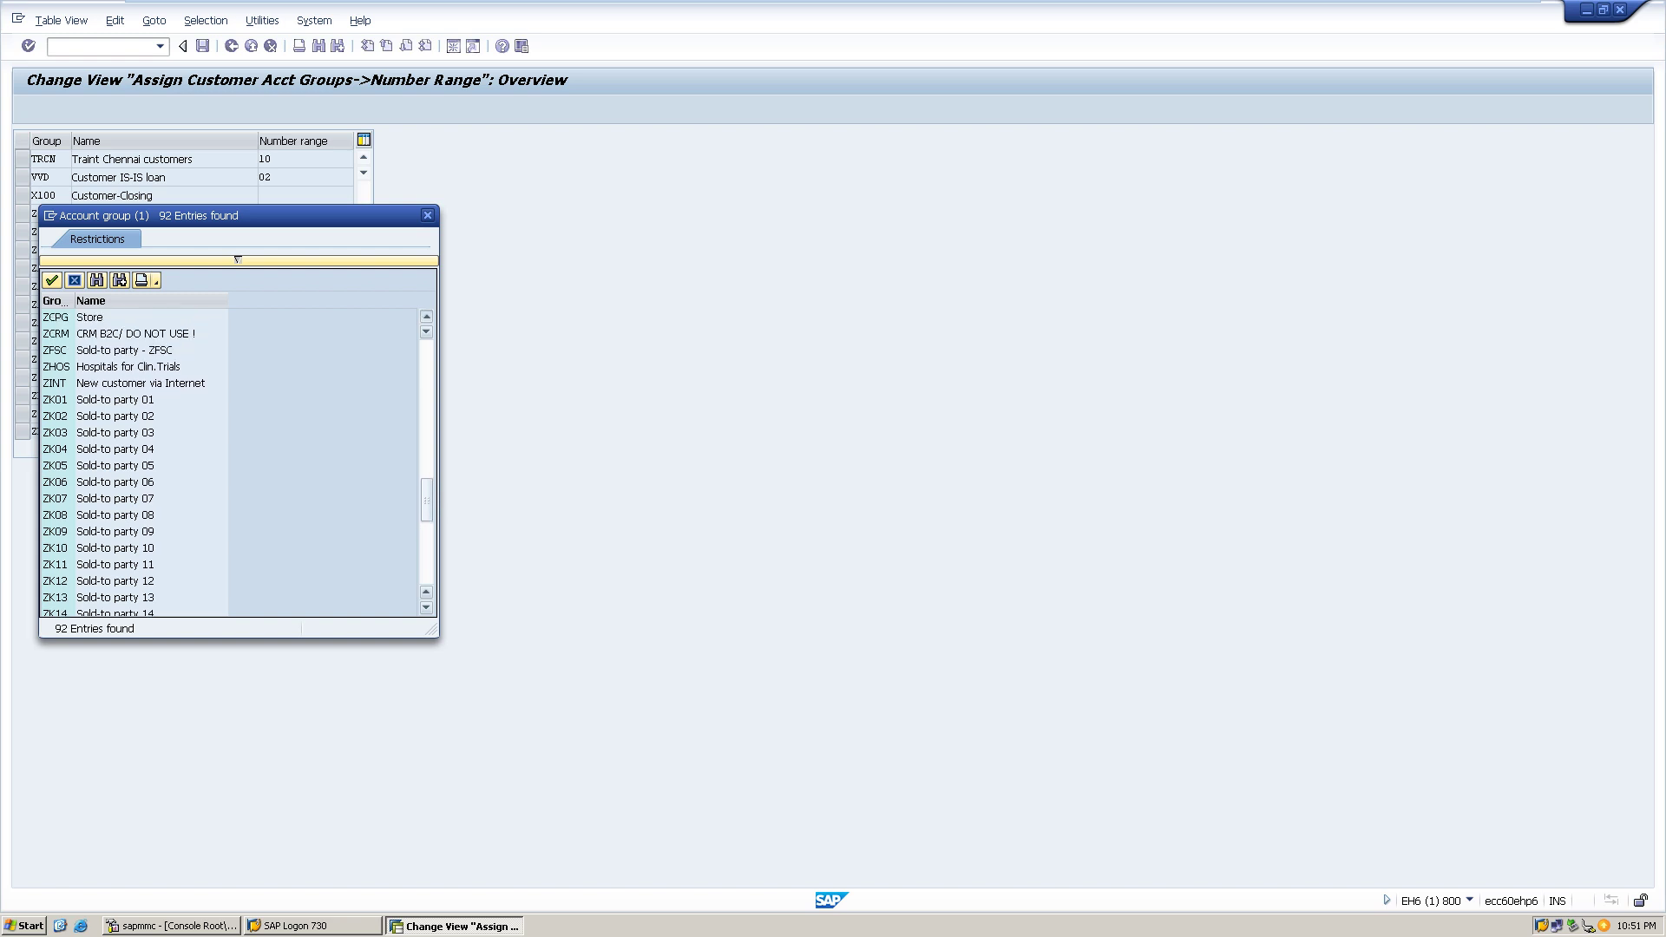
scroll(230, 464, up, 1)
scroll(230, 464, up, 3)
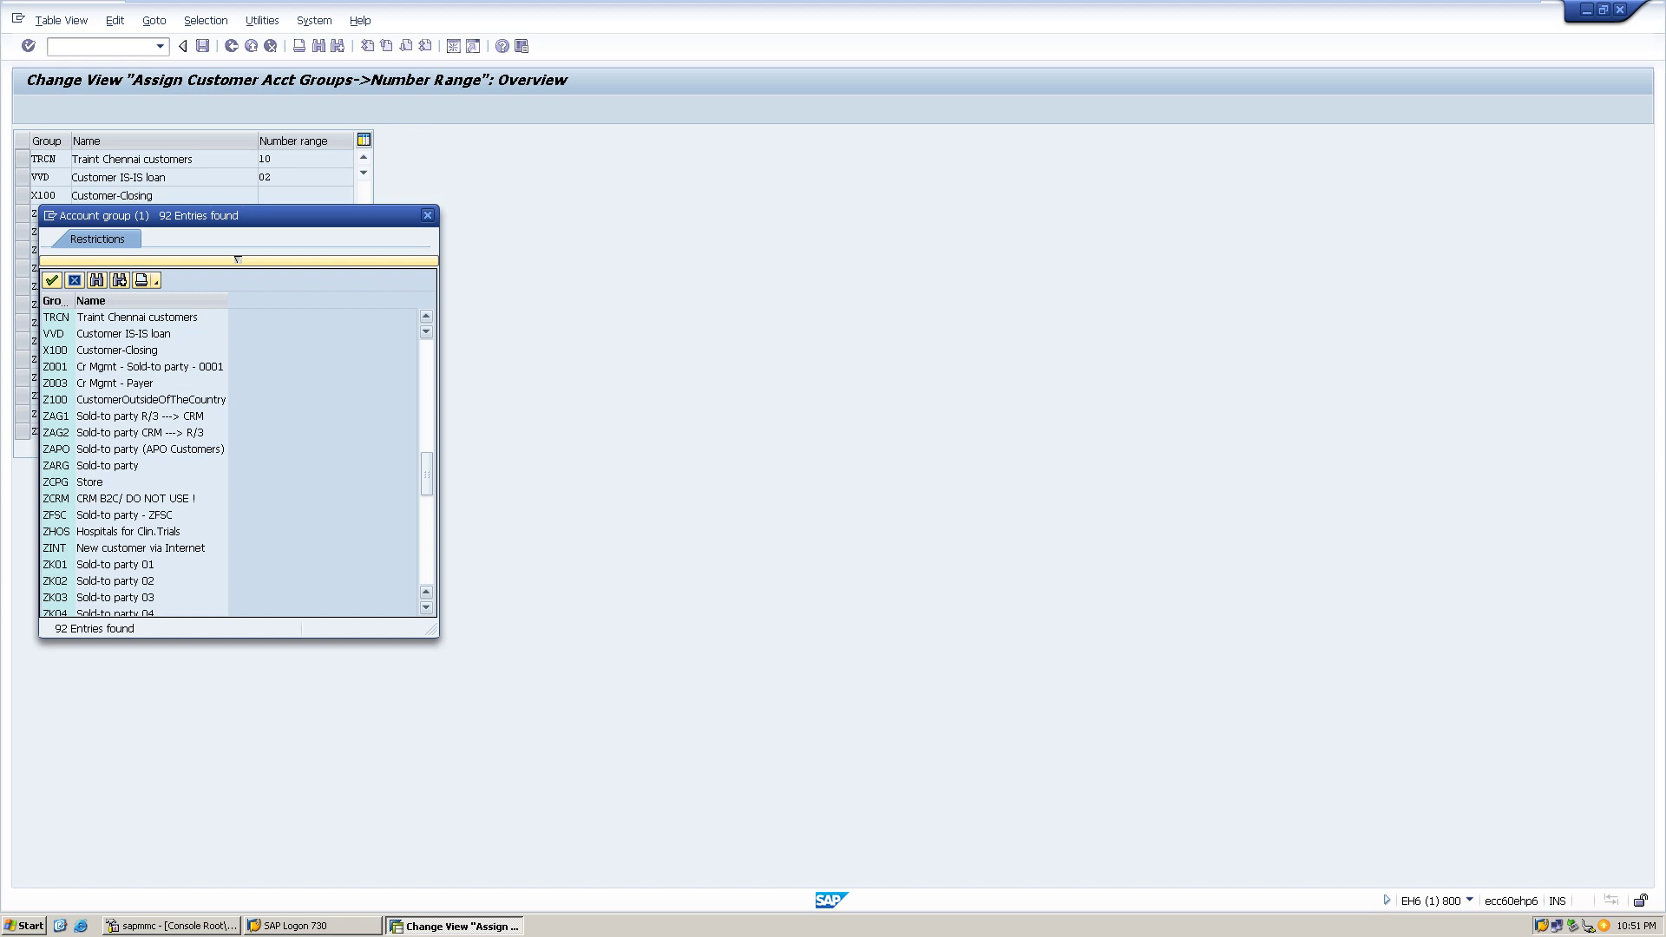
click(139, 317)
- Take TRCN Traint Chennai customers from the value list as the jump target
scroll(230, 460, down, 6)
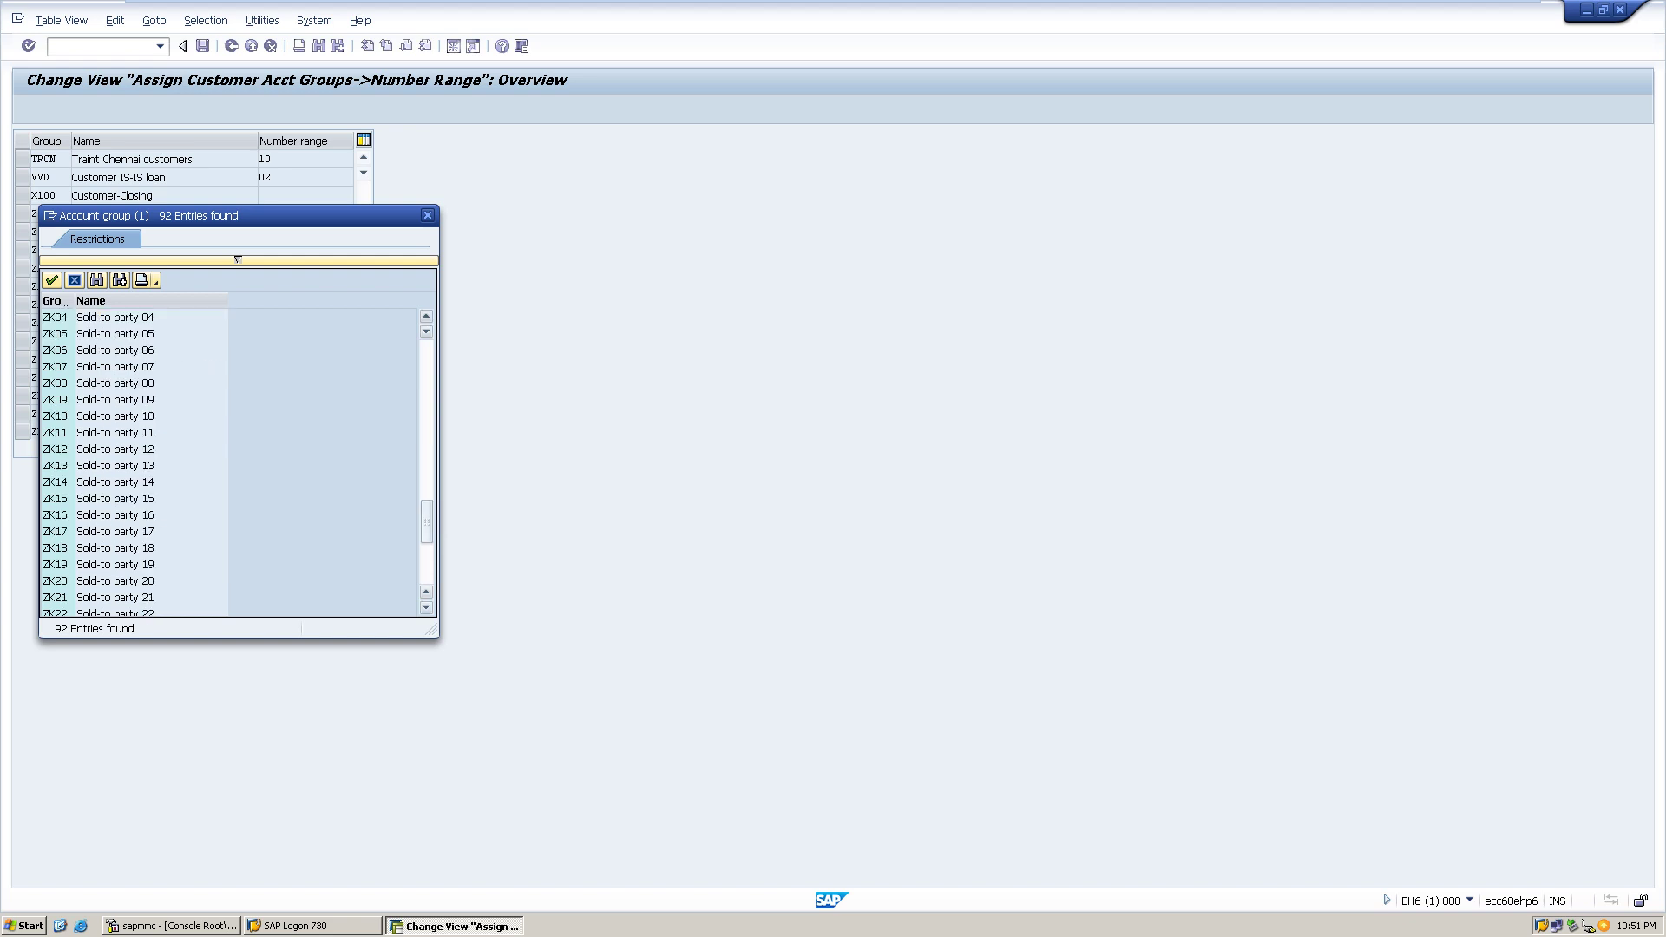
scroll(230, 460, up, 15)
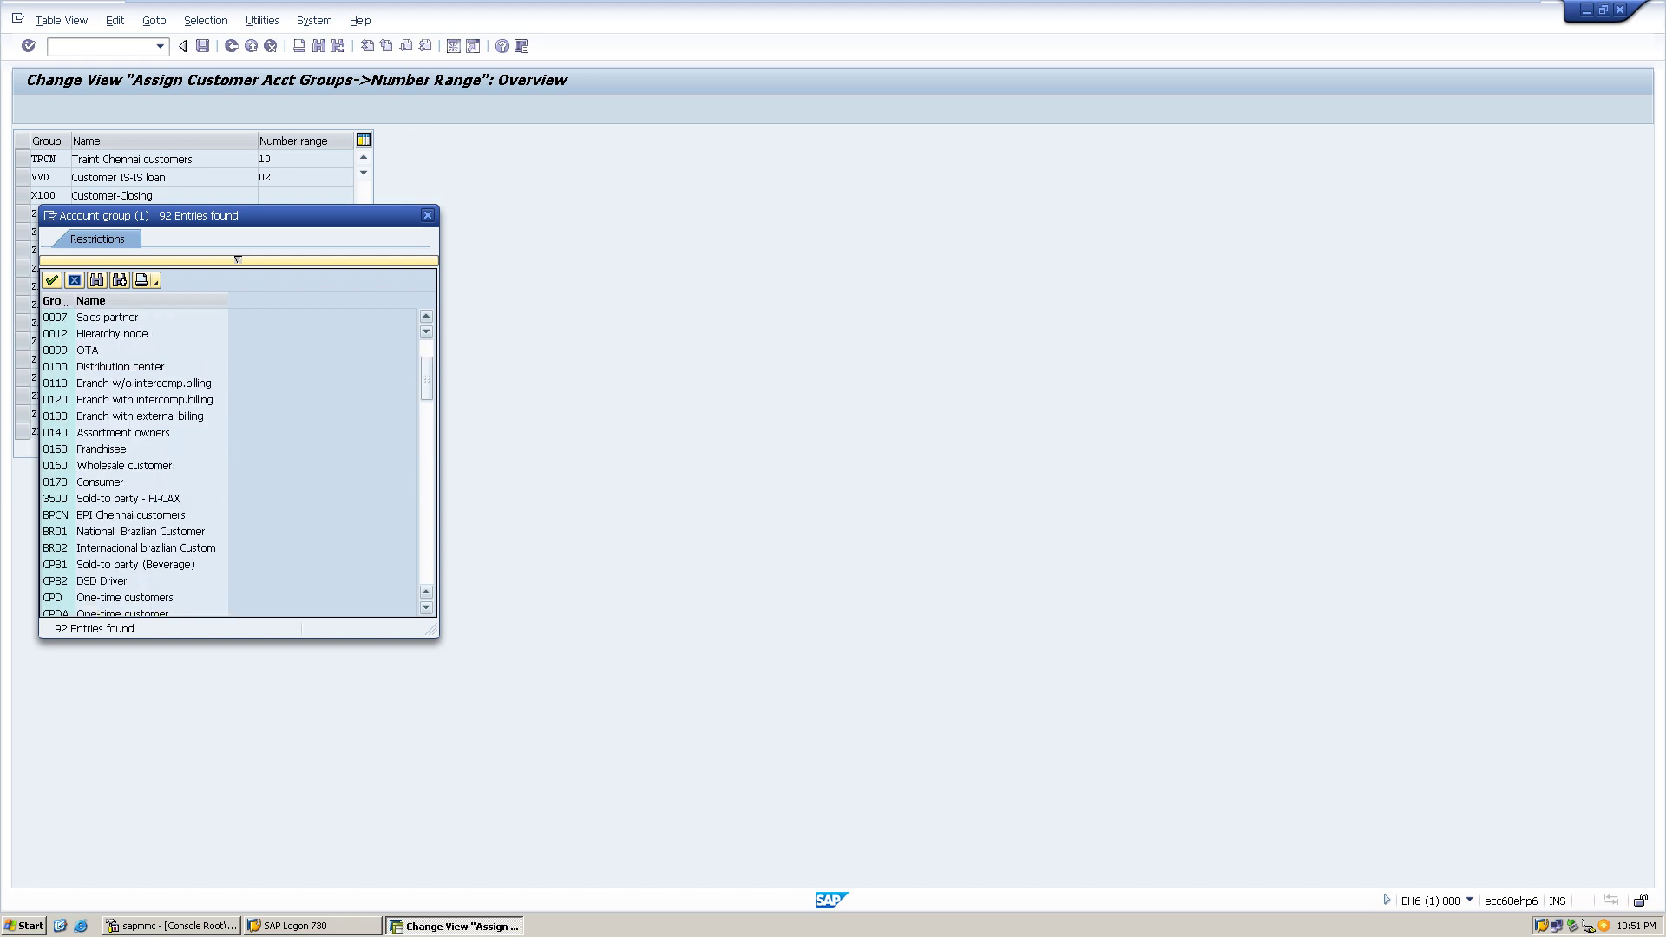
scroll(230, 460, up, 2)
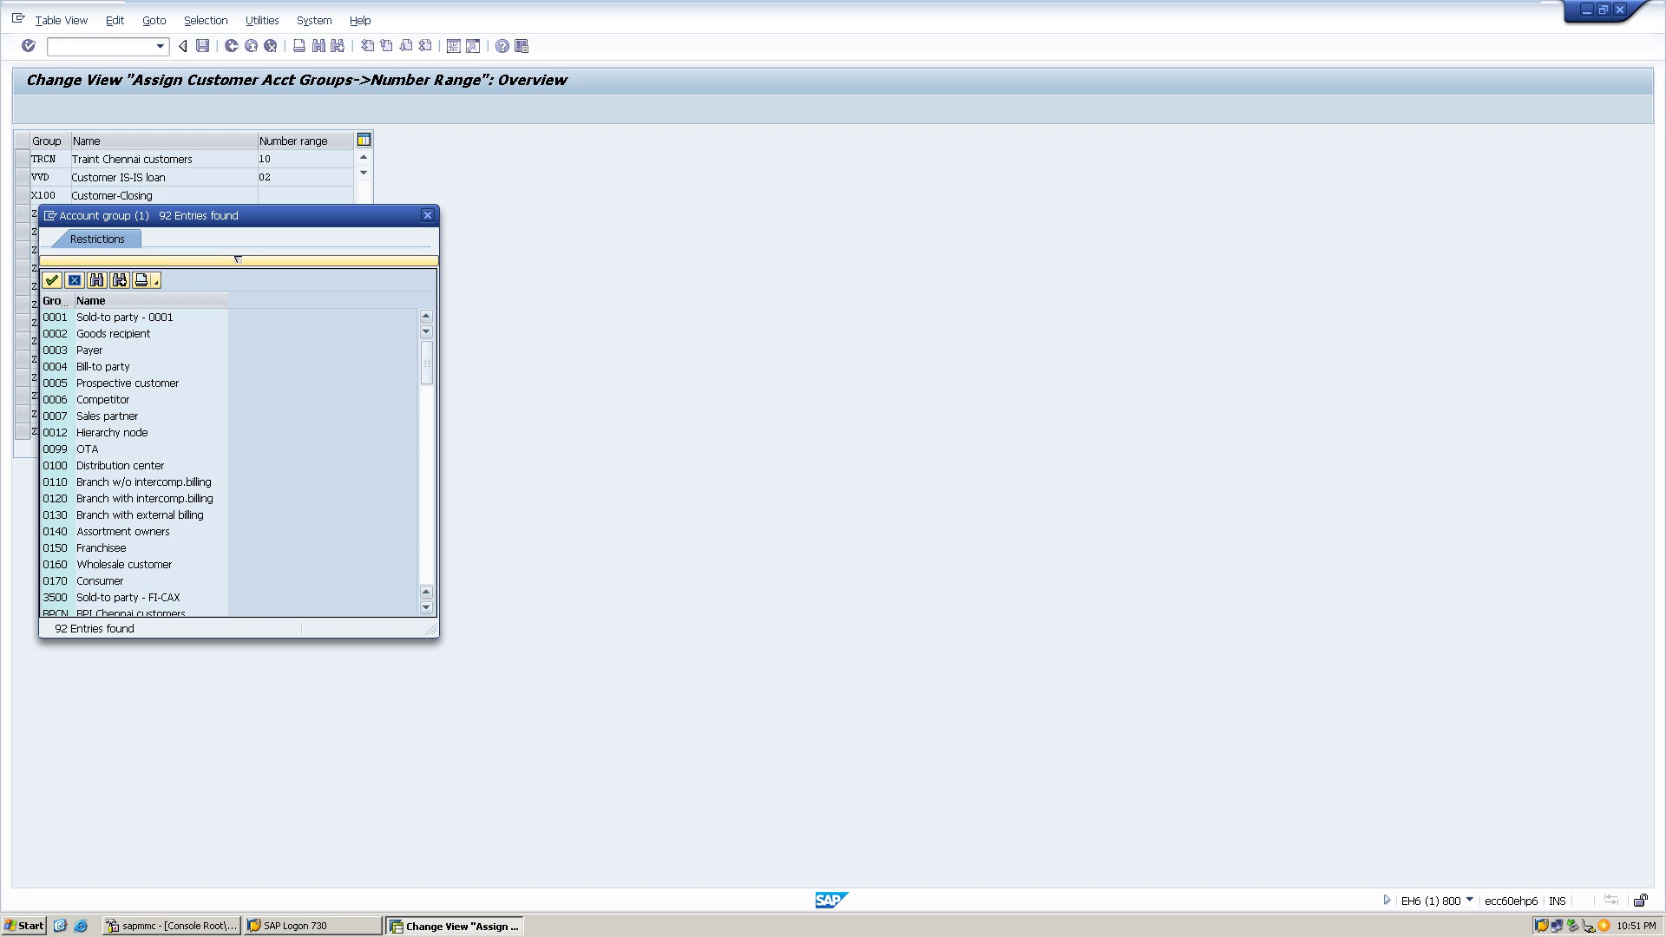
scroll(230, 460, down, 20)
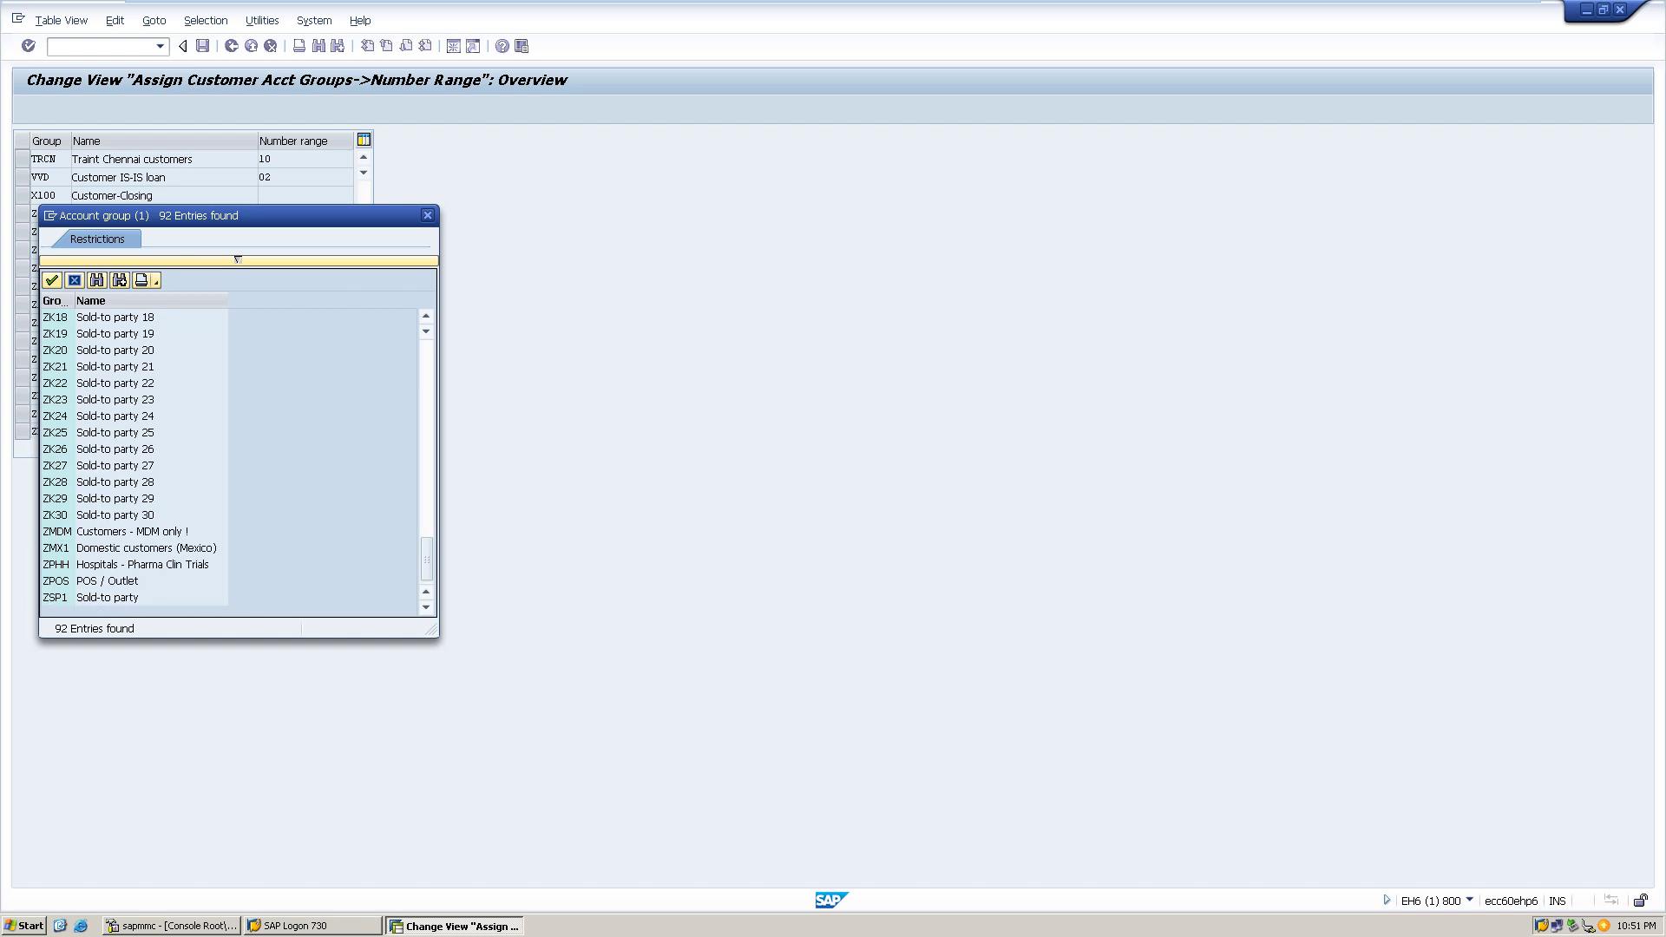
scroll(230, 460, up, 3)
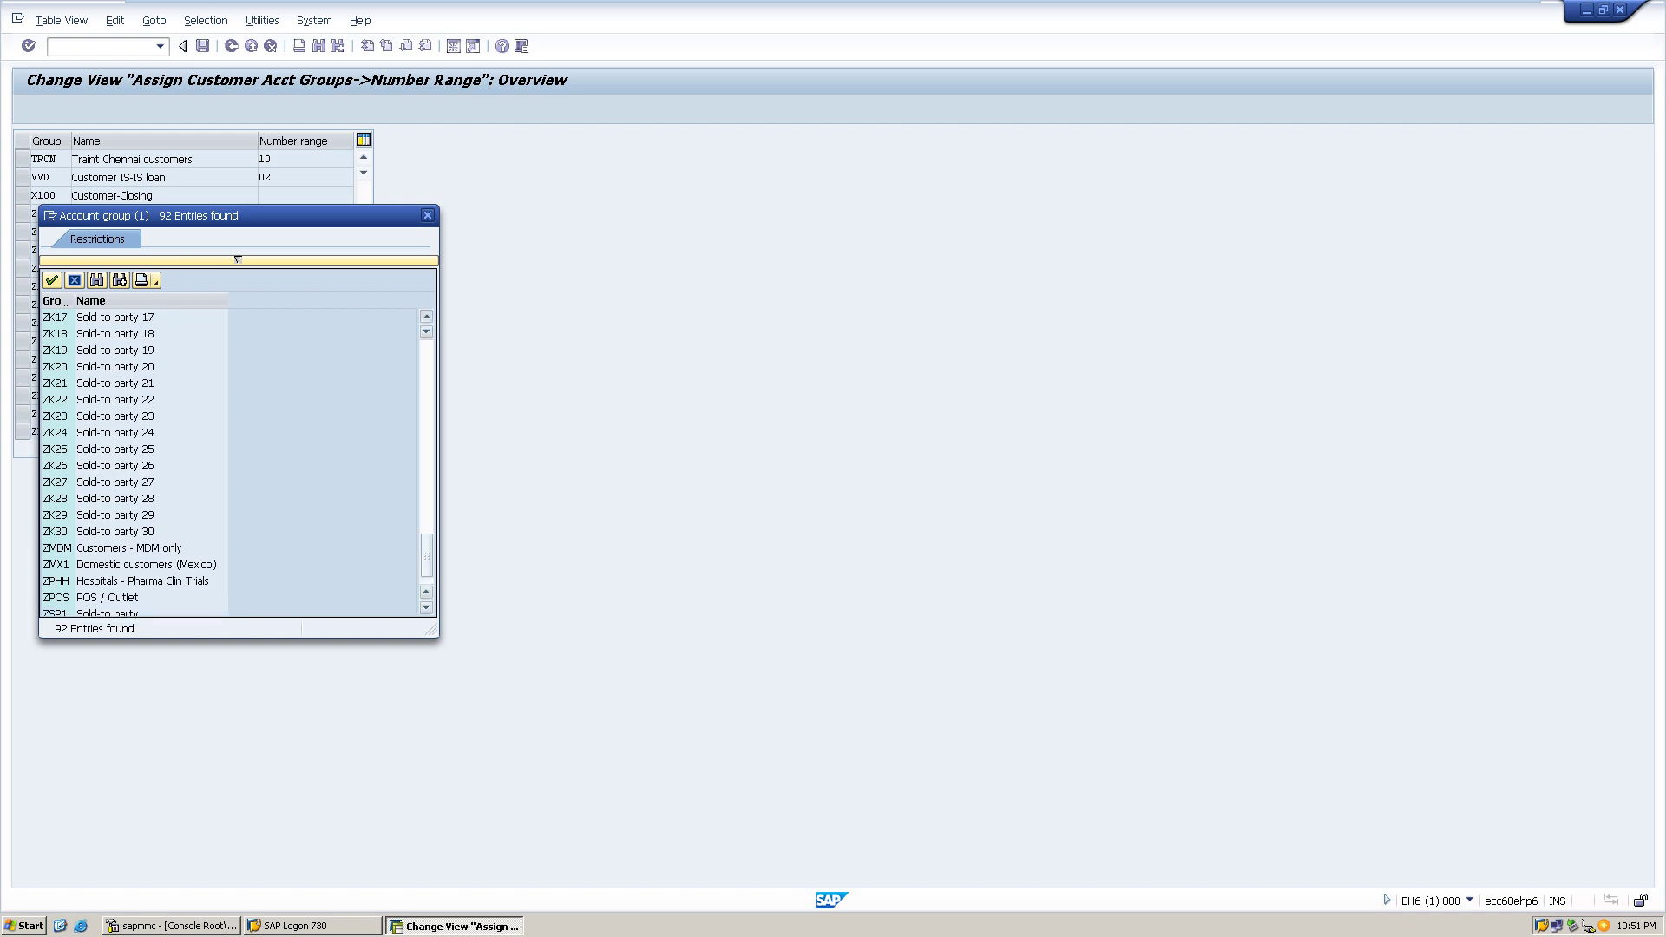
scroll(230, 460, up, 4)
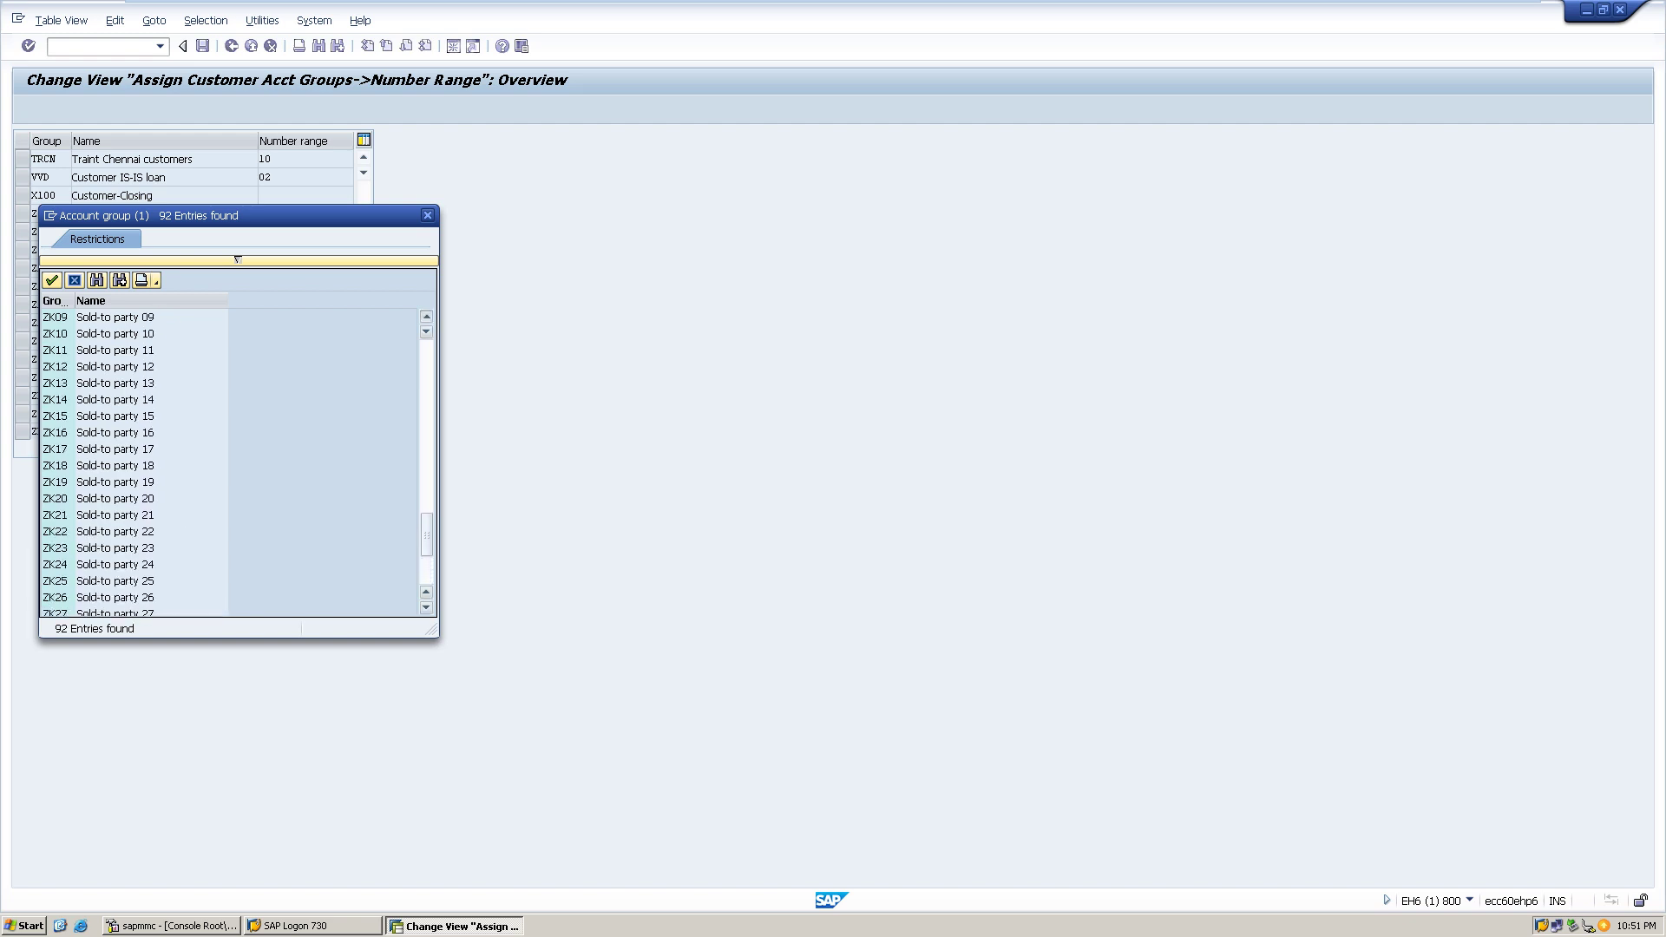
scroll(230, 460, up, 1)
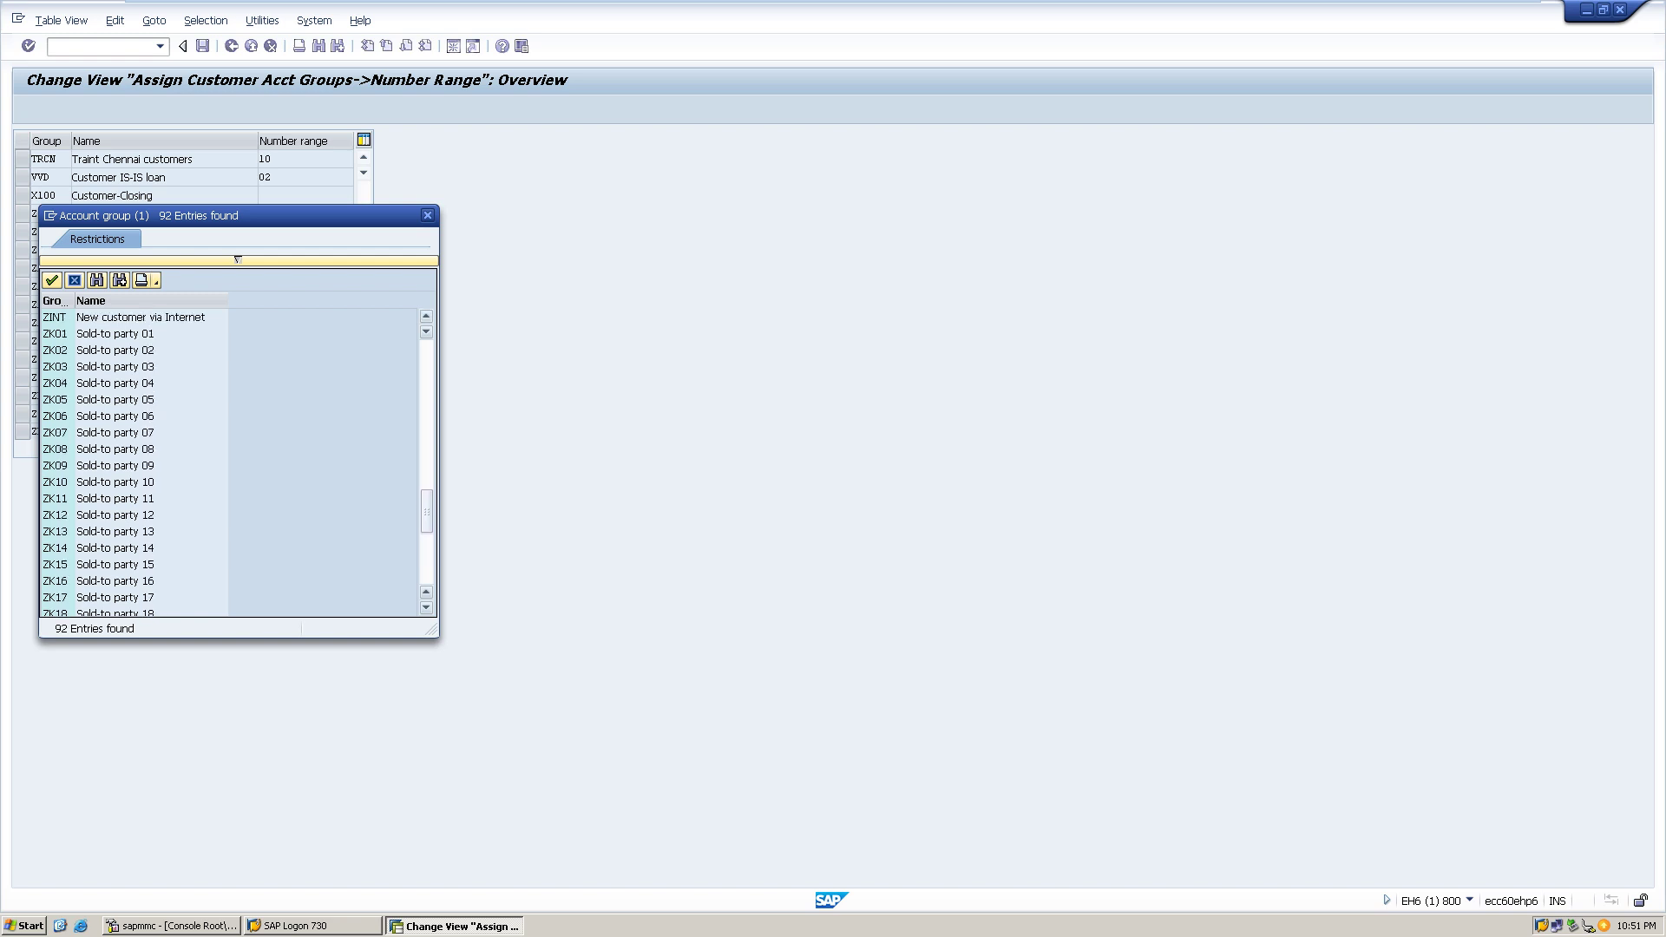
scroll(230, 460, up, 4)
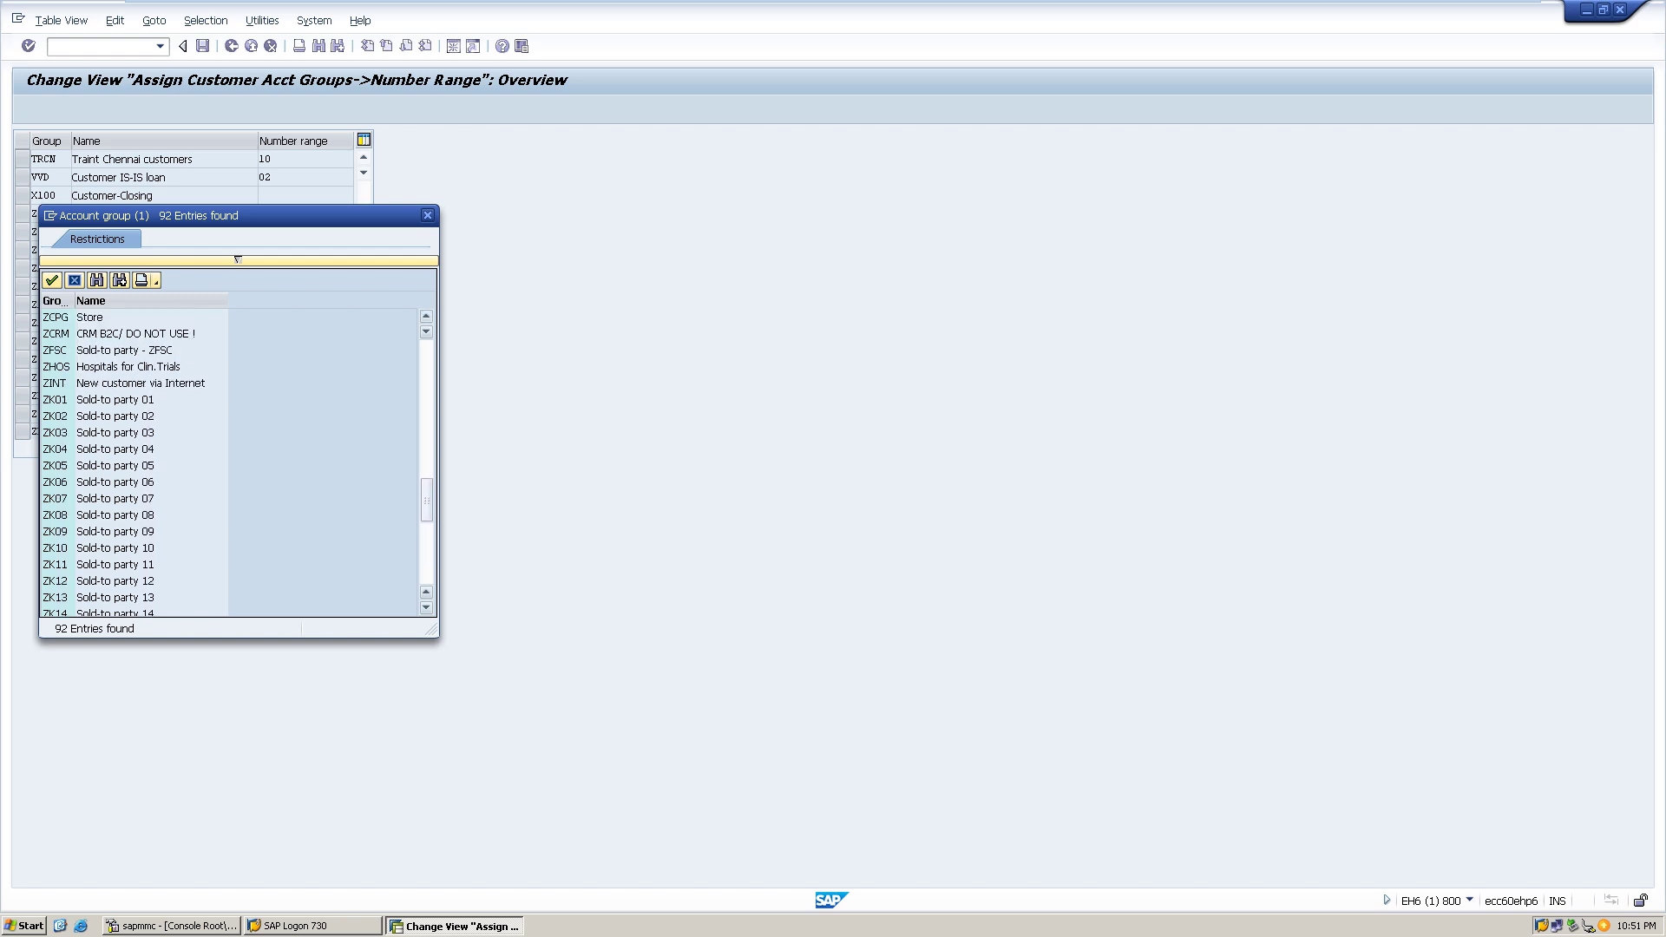
scroll(230, 460, up, 10)
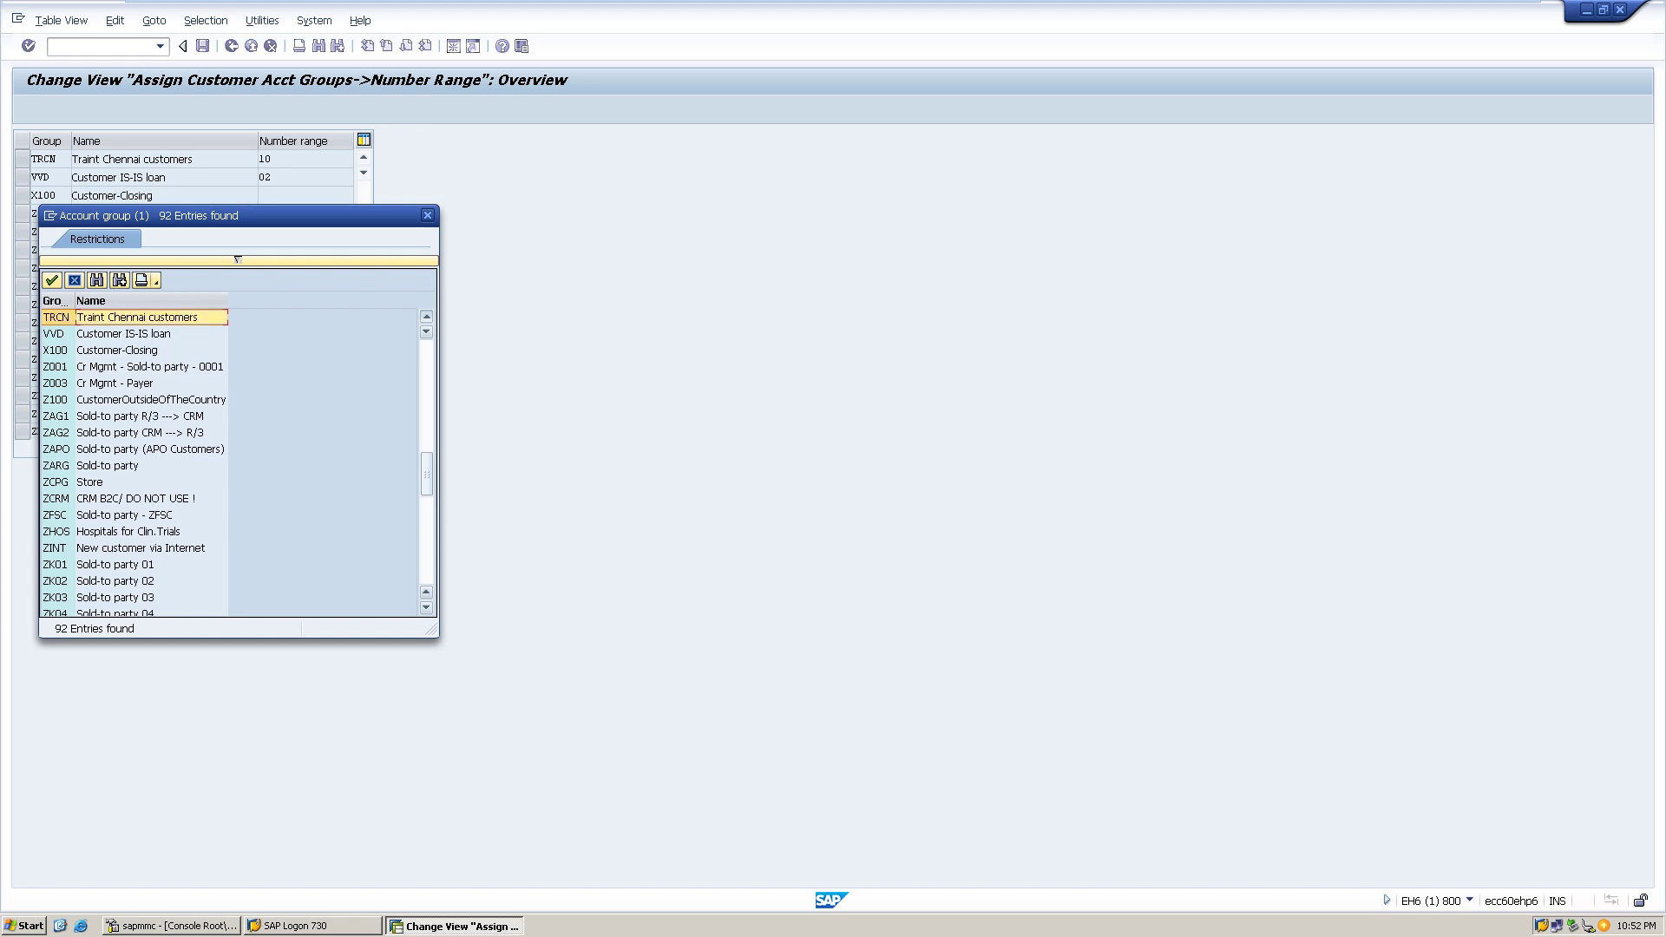
scroll(134, 460, up, 7)
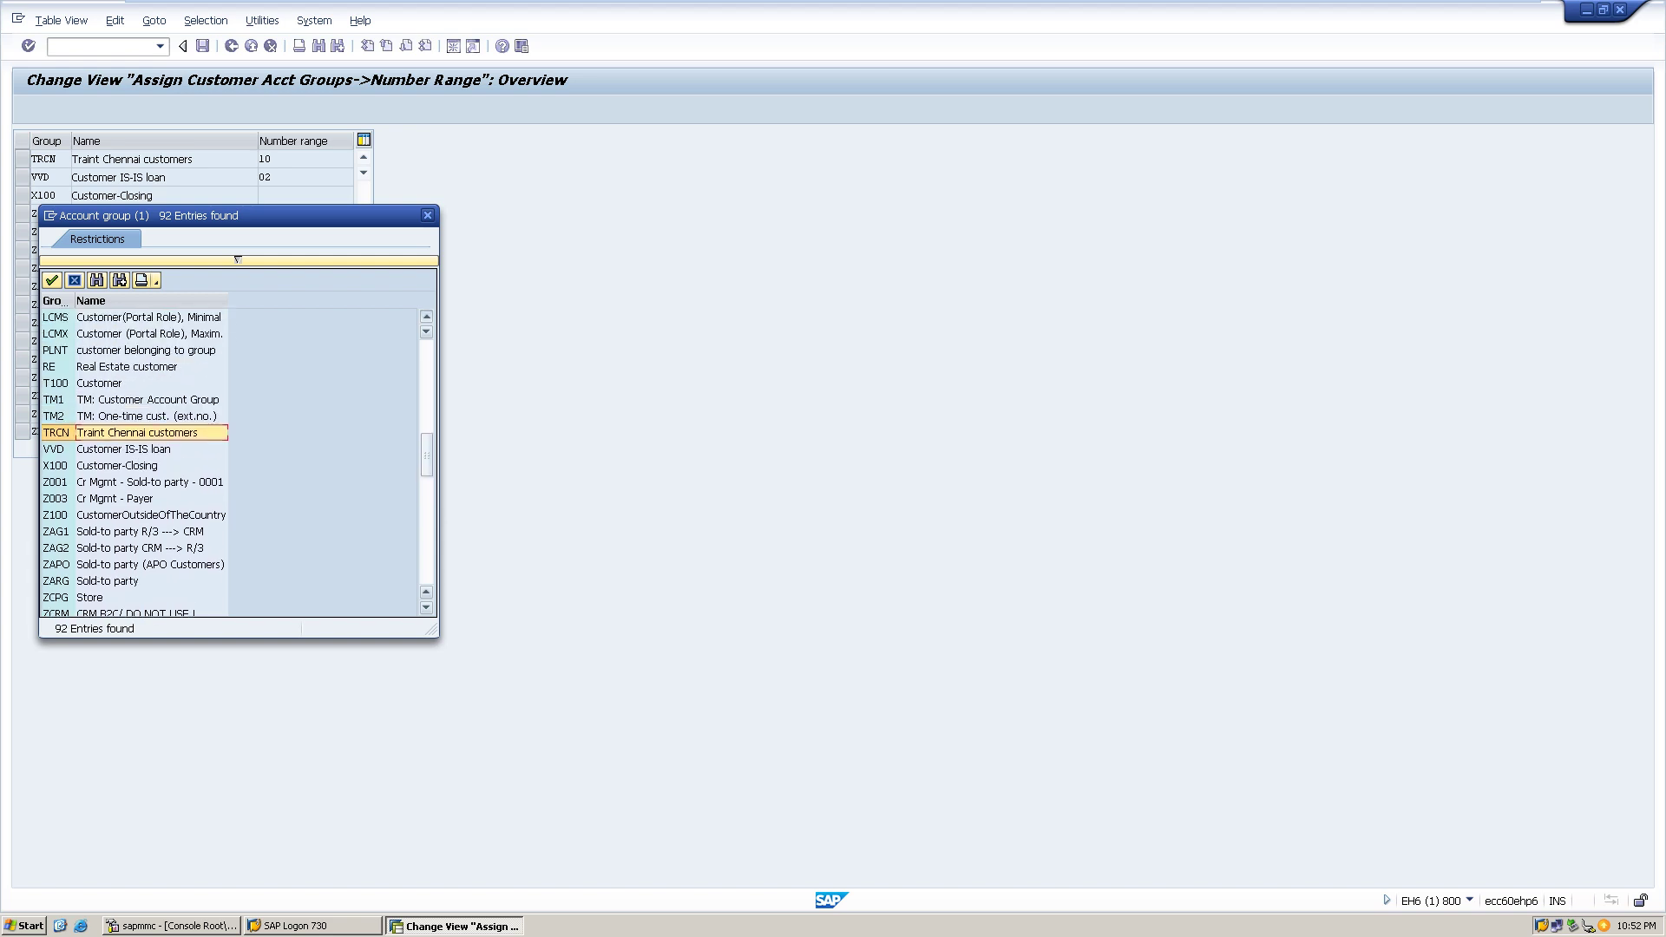
scroll(135, 460, up, 4)
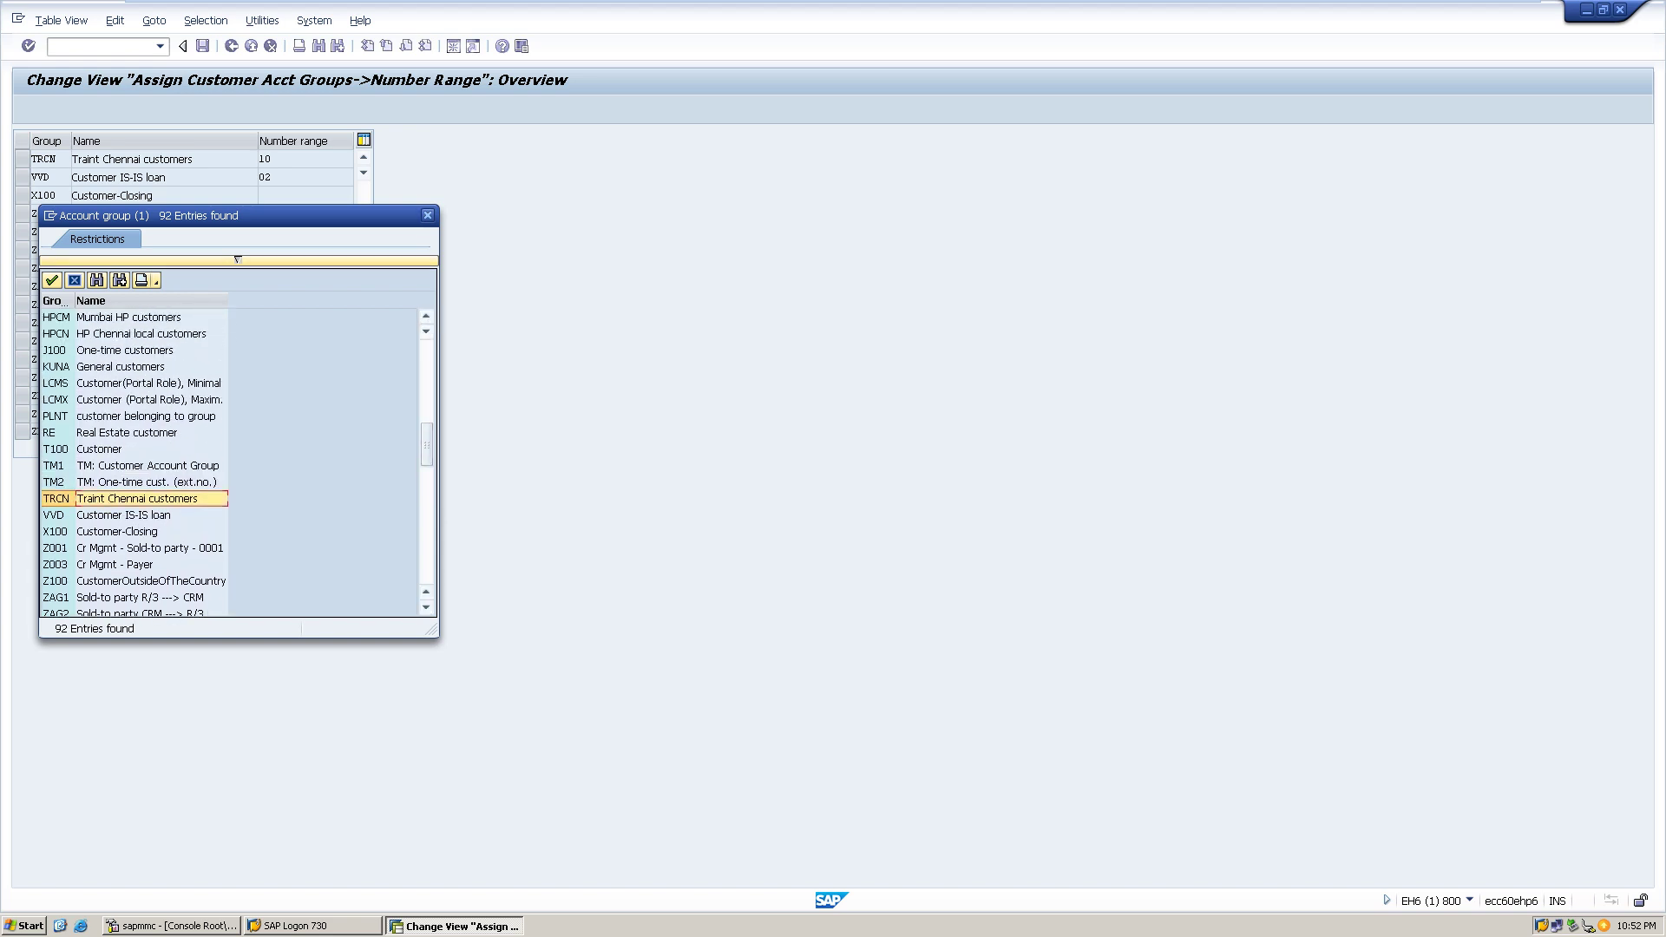
key(Return)
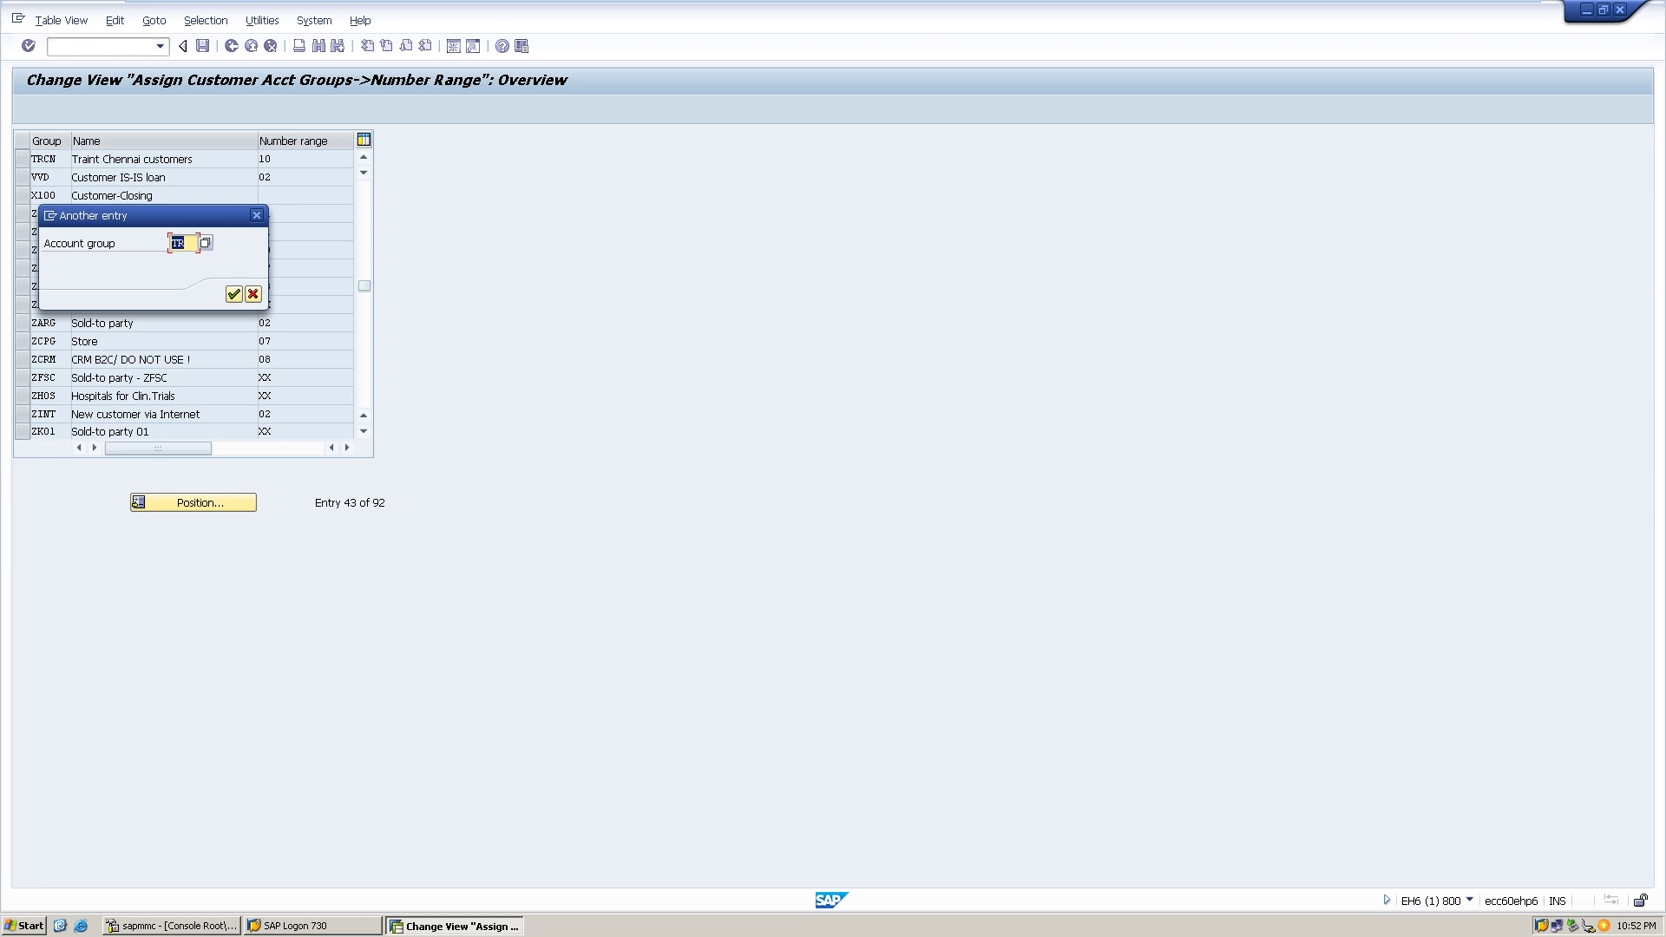
- Position the assignment table at TRCN, showing its number range 10
click(185, 243)
key(Return)
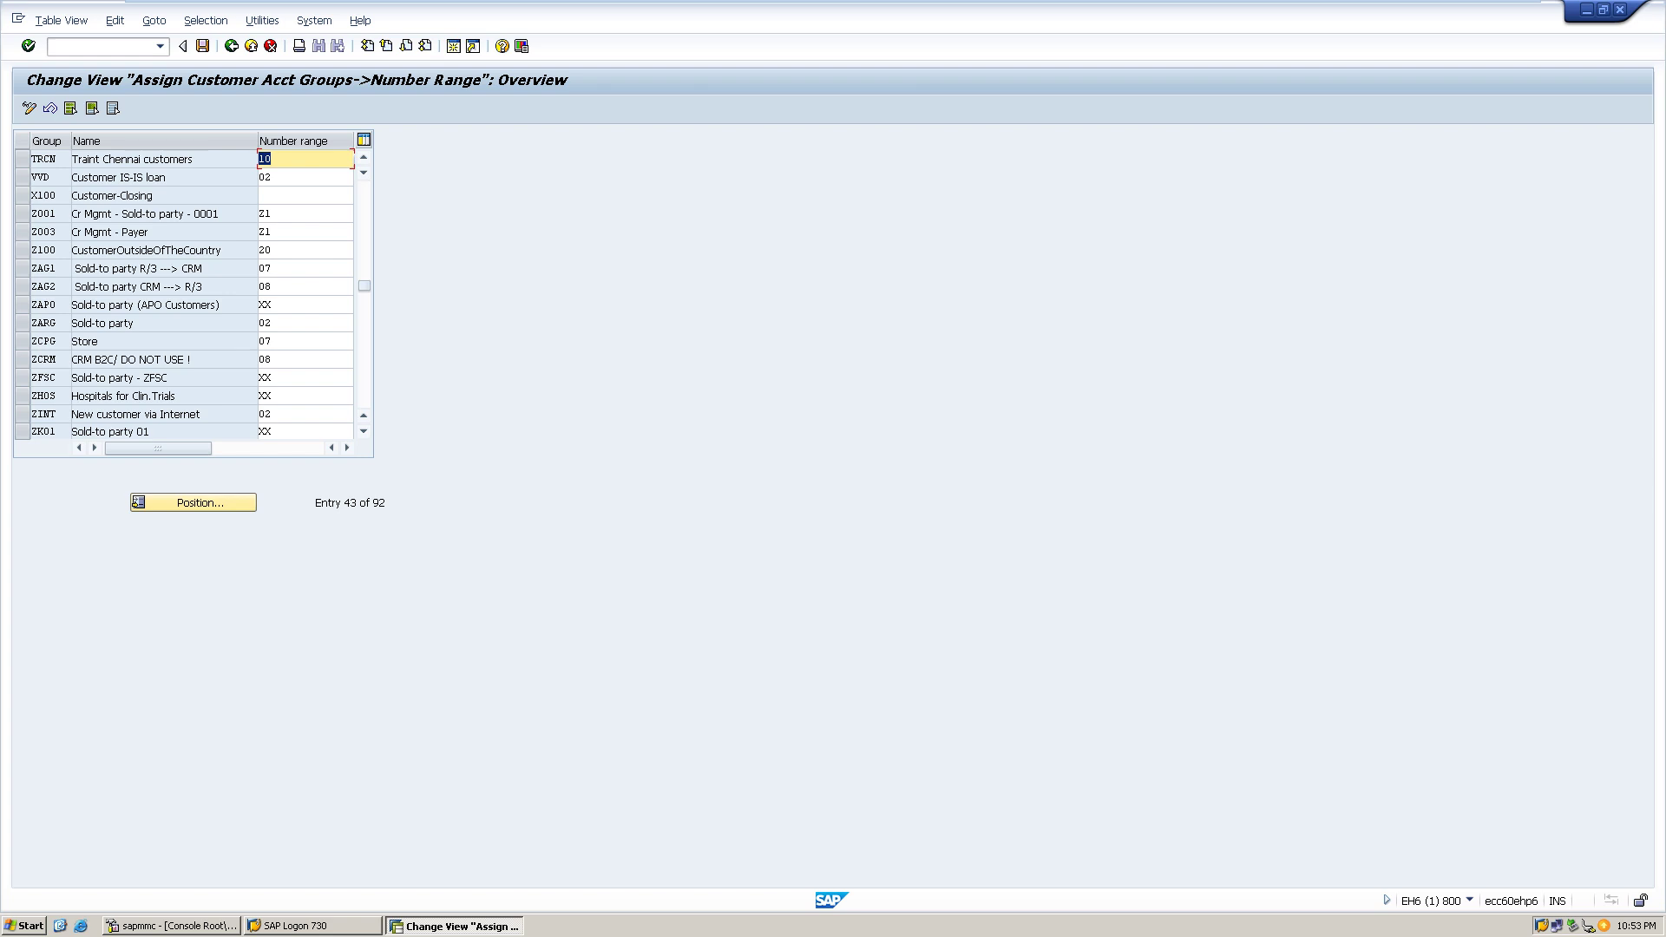
- Run /nobd2 to open customer/vendor tolerances and start a blank New Entries form
click(95, 46)
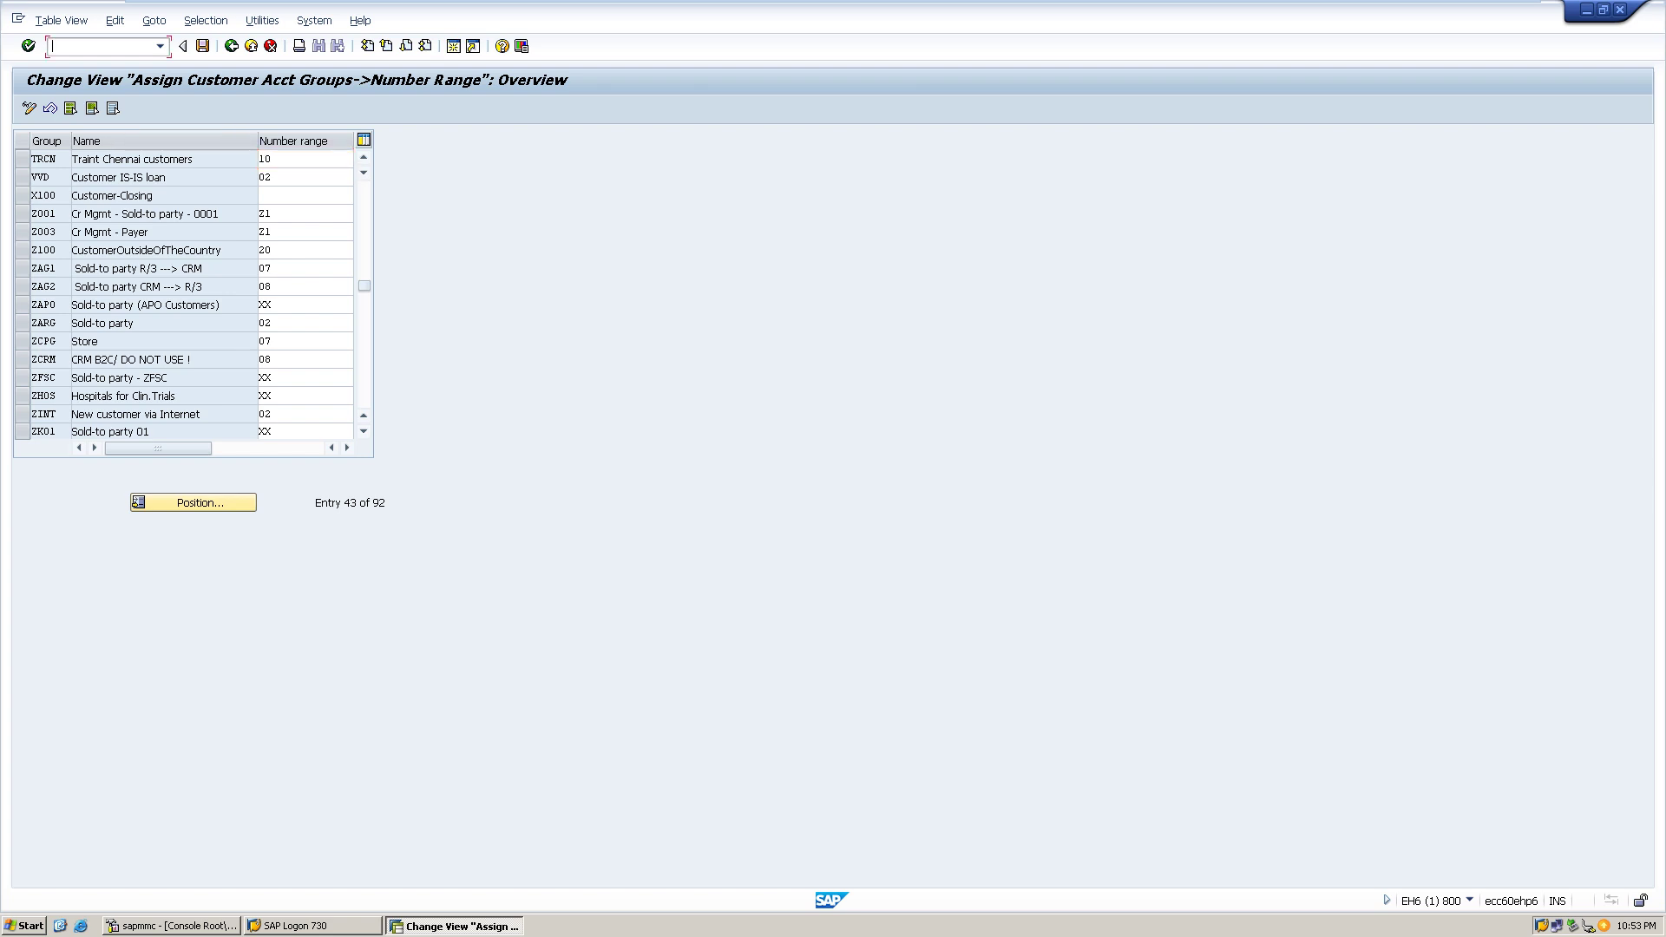
text(/nobd2)
key(Return)
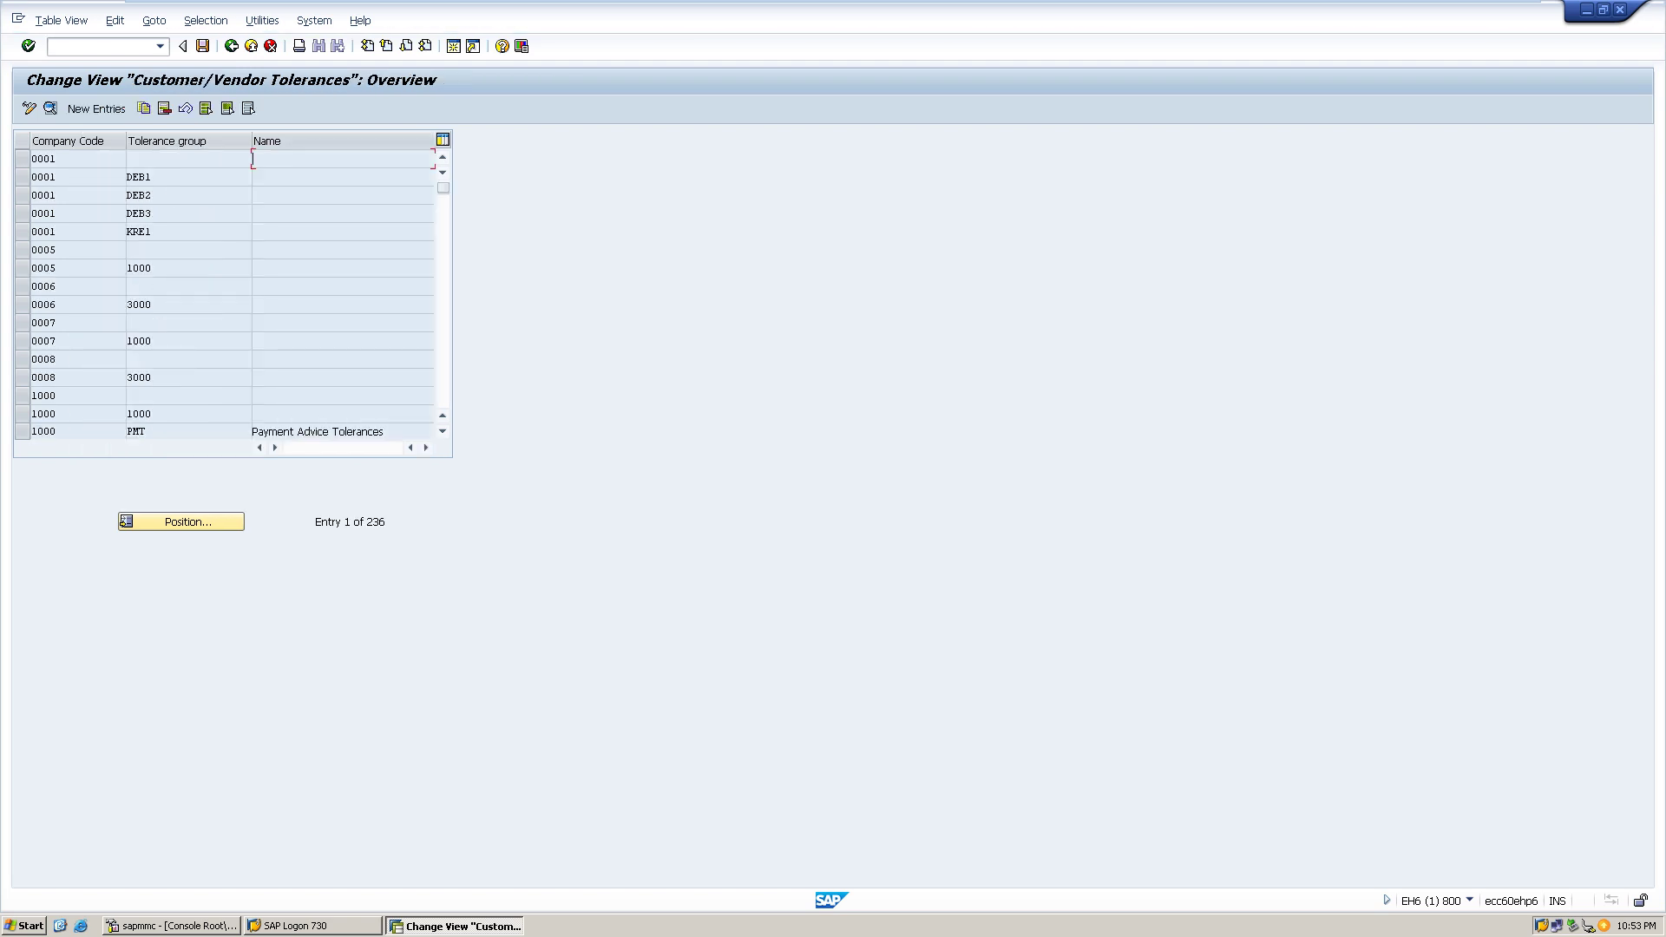
click(96, 108)
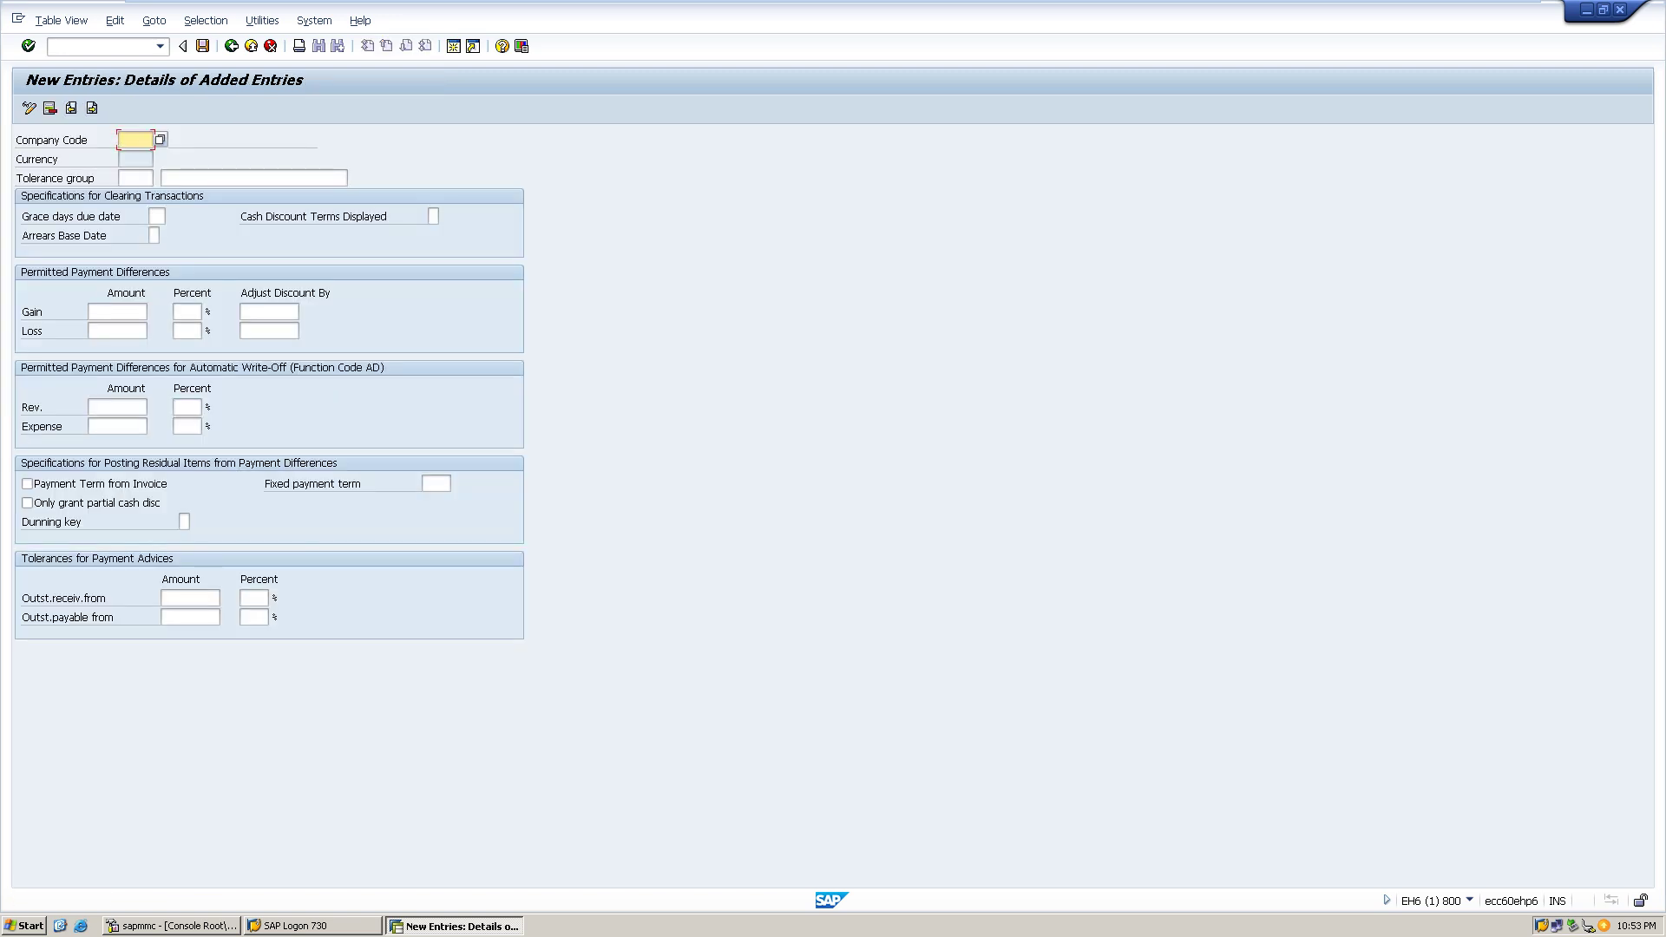
- Try company codes HP1 and 1TR1, then pick TRAT, Traint technologies from the F4 list
text(HP1)
key(Return)
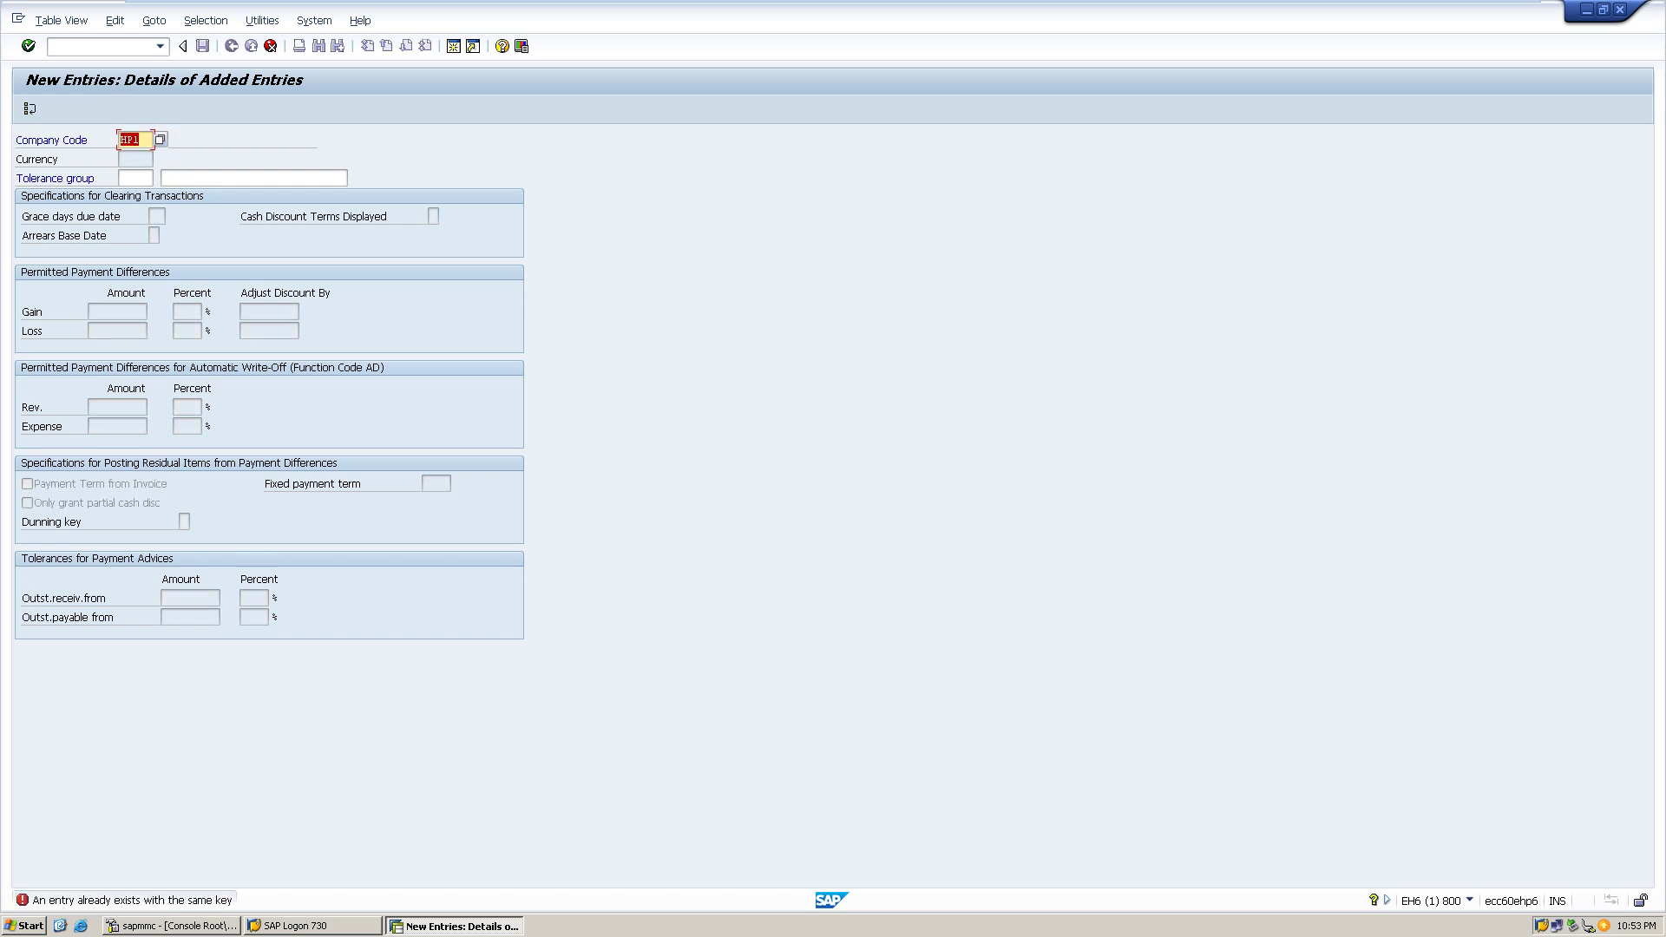
click(134, 159)
click(134, 140)
text(1)
text(TR)
text(1)
key(Return)
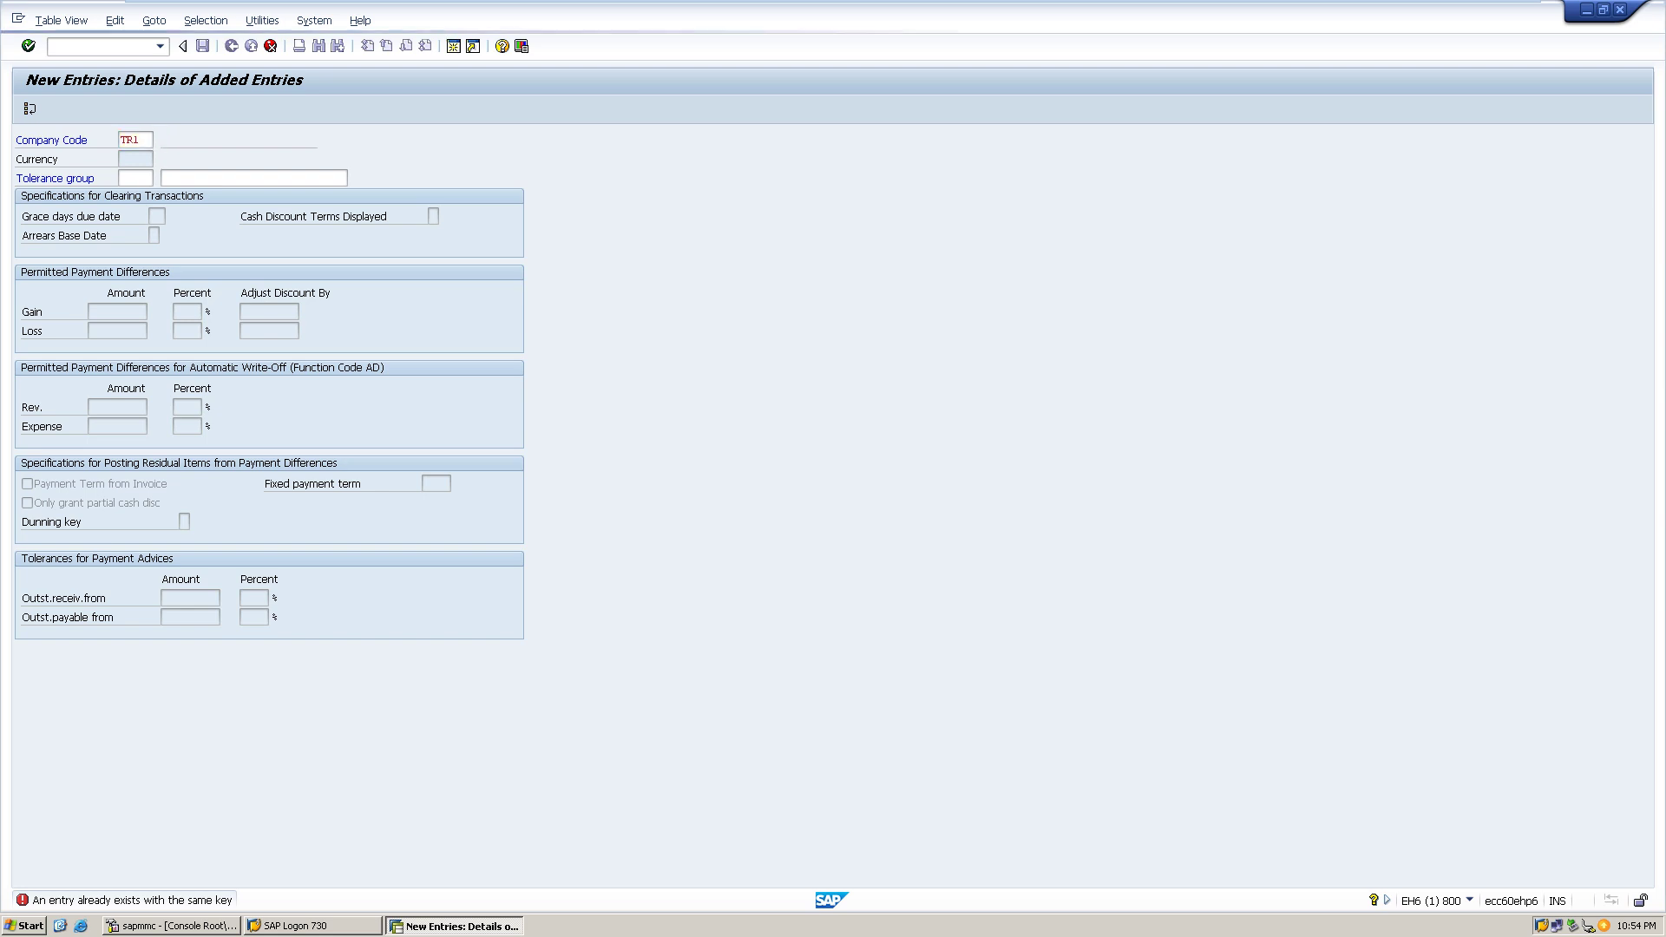
key(F4)
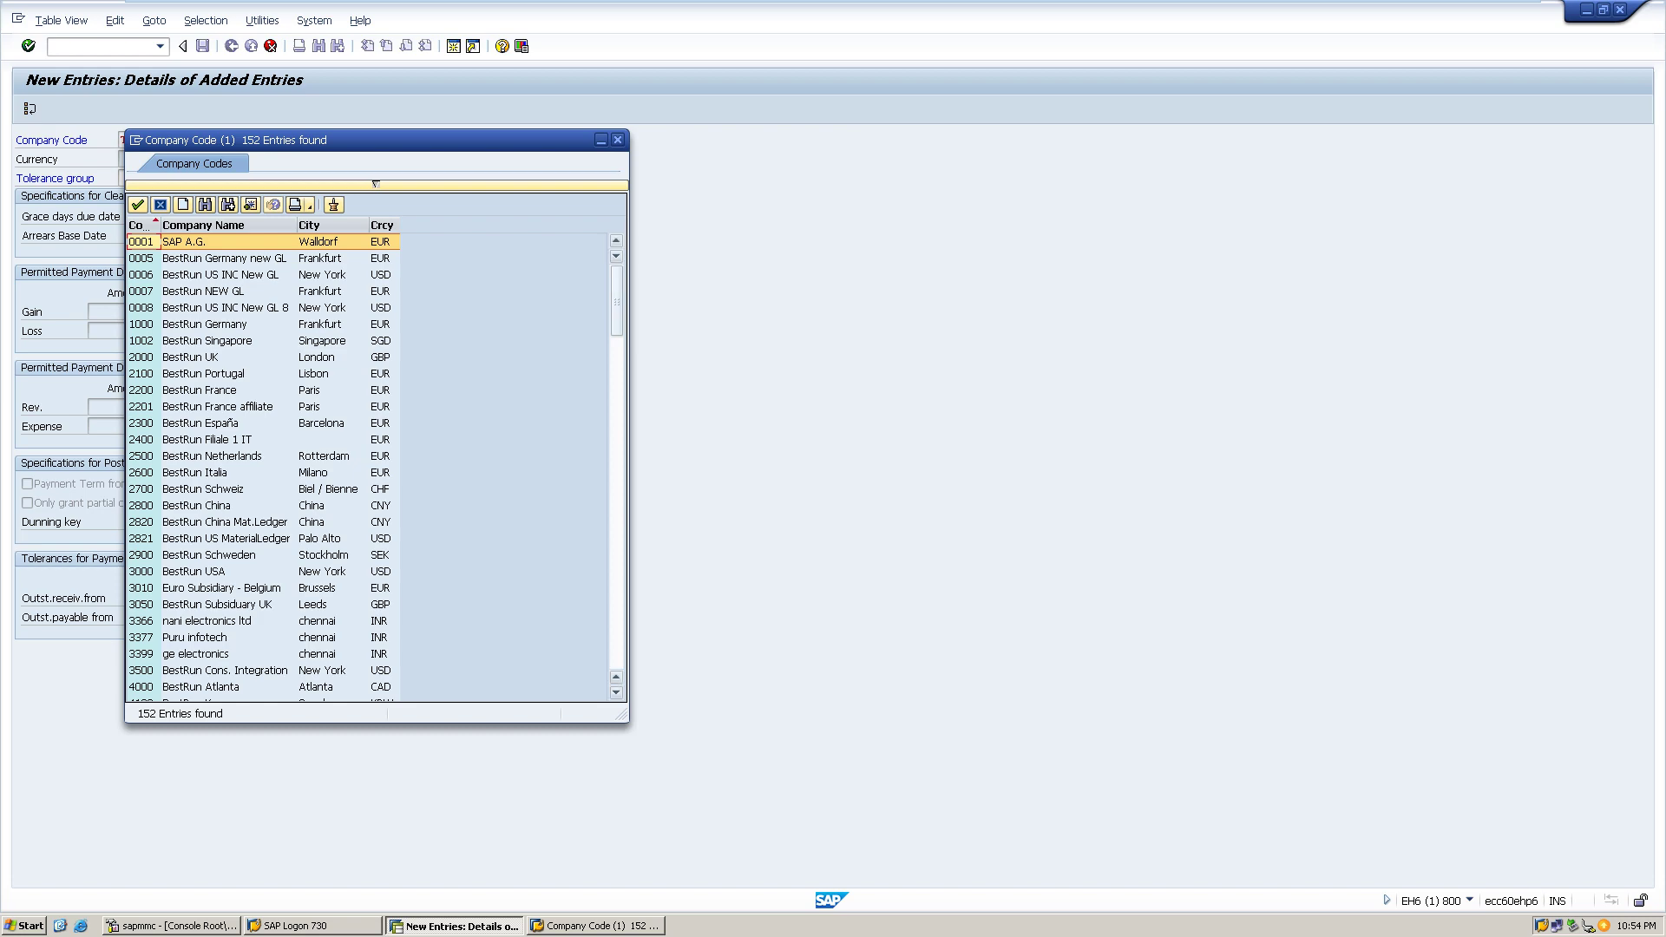
scroll(364, 468, down, 20)
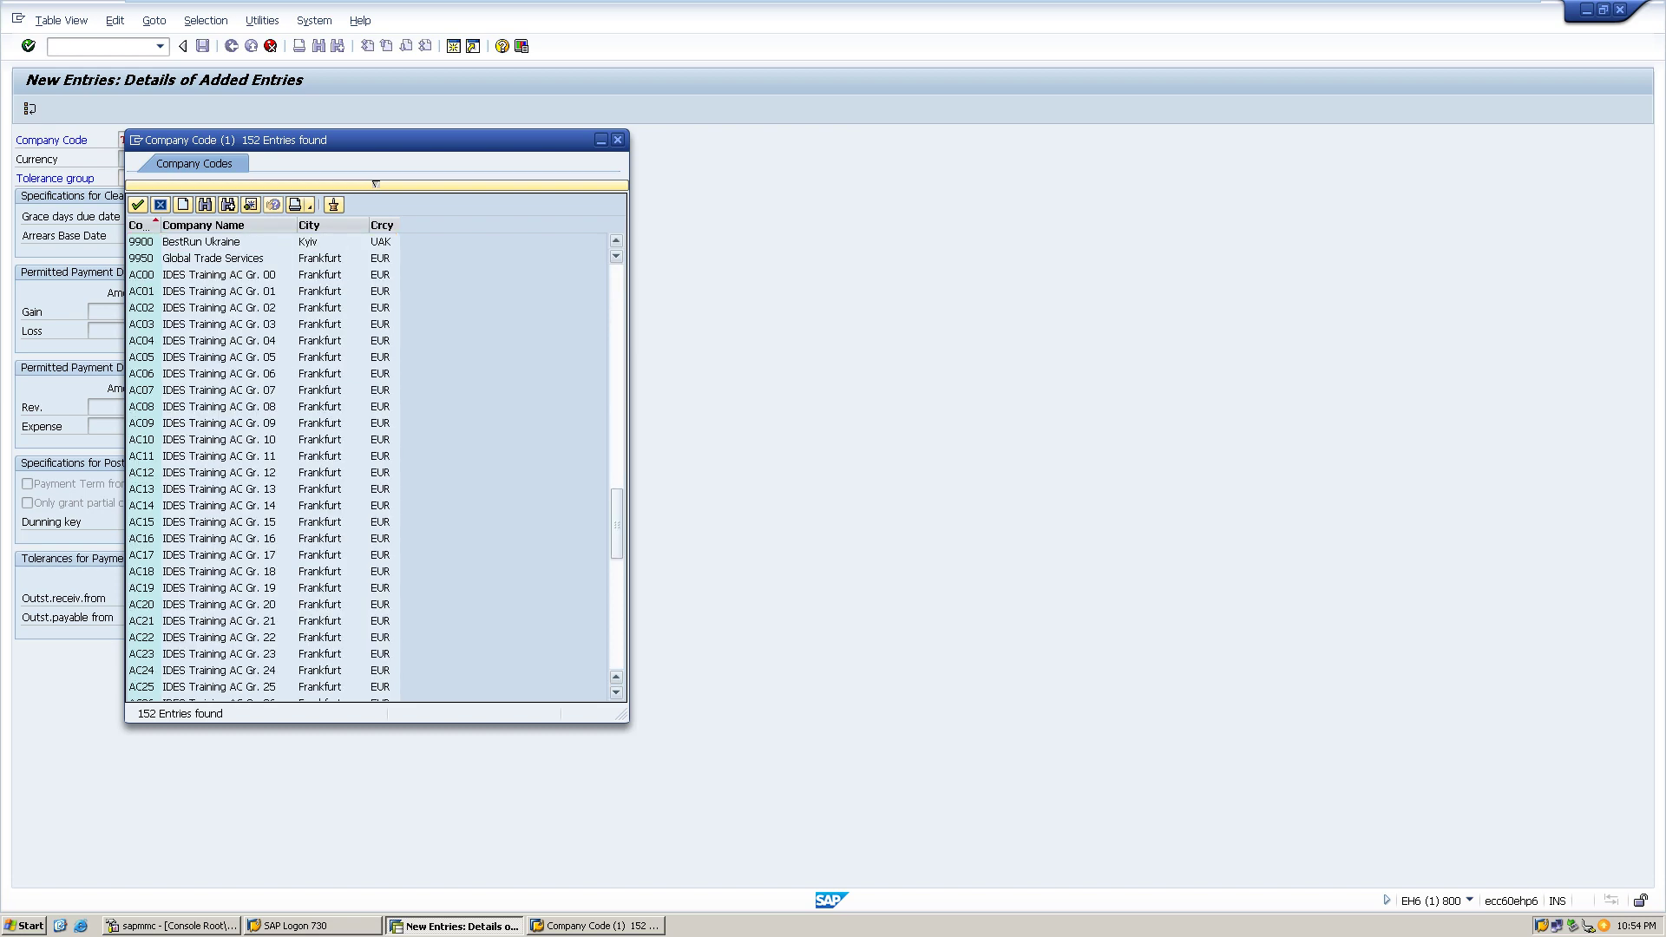
scroll(365, 469, down, 4)
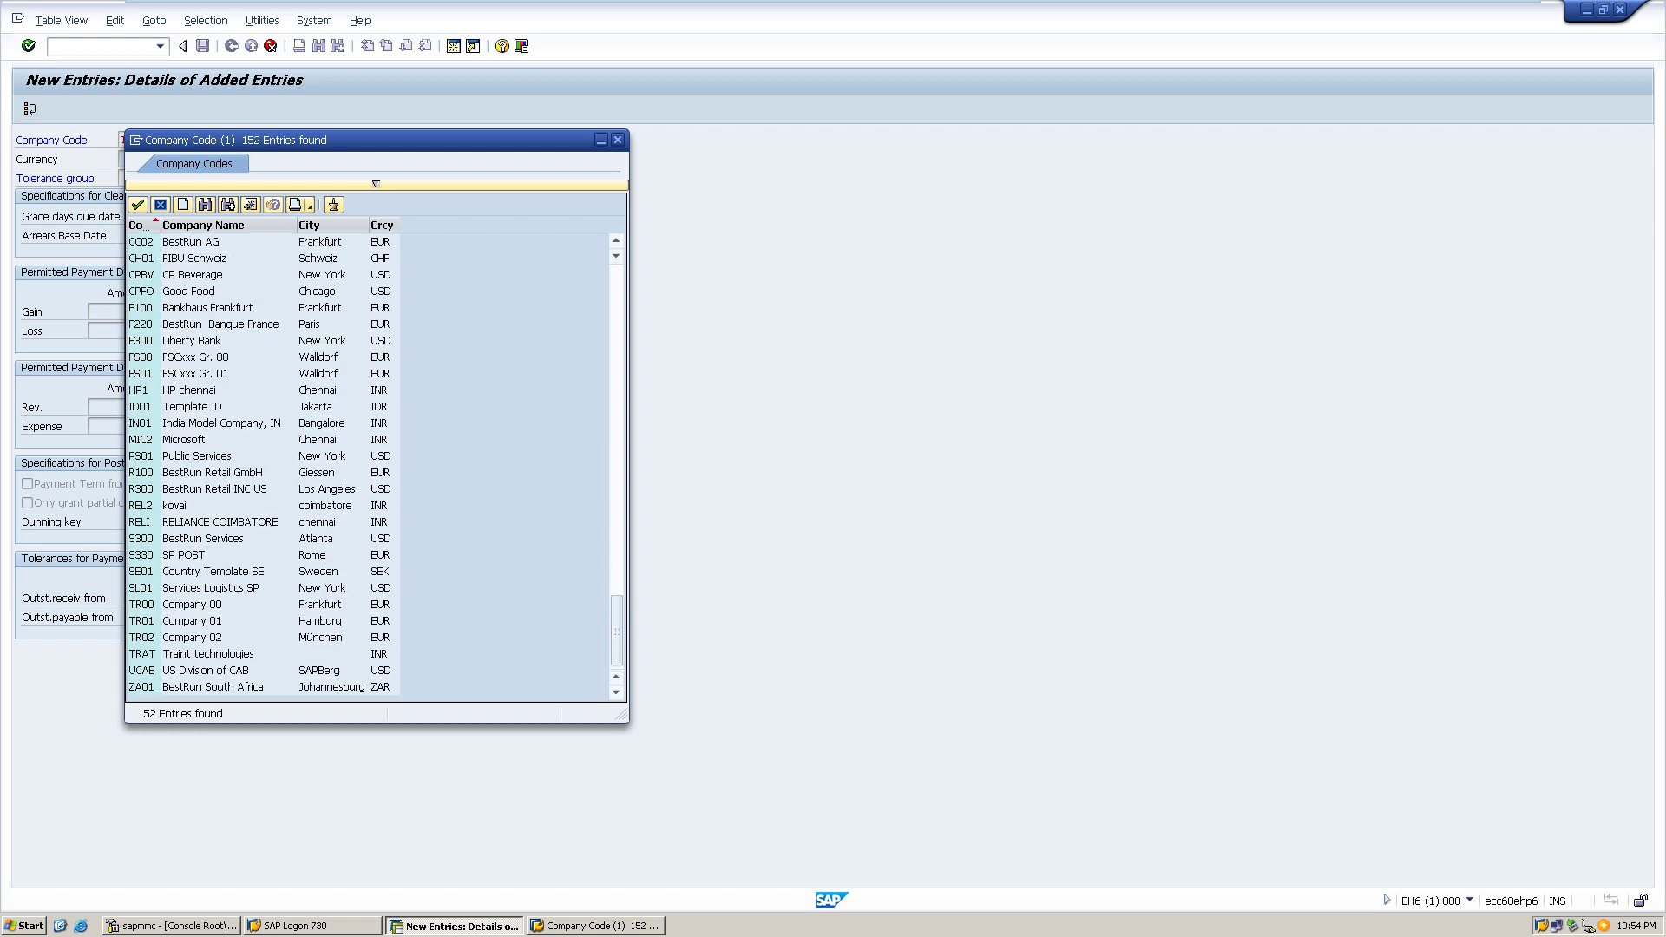
double_click(208, 654)
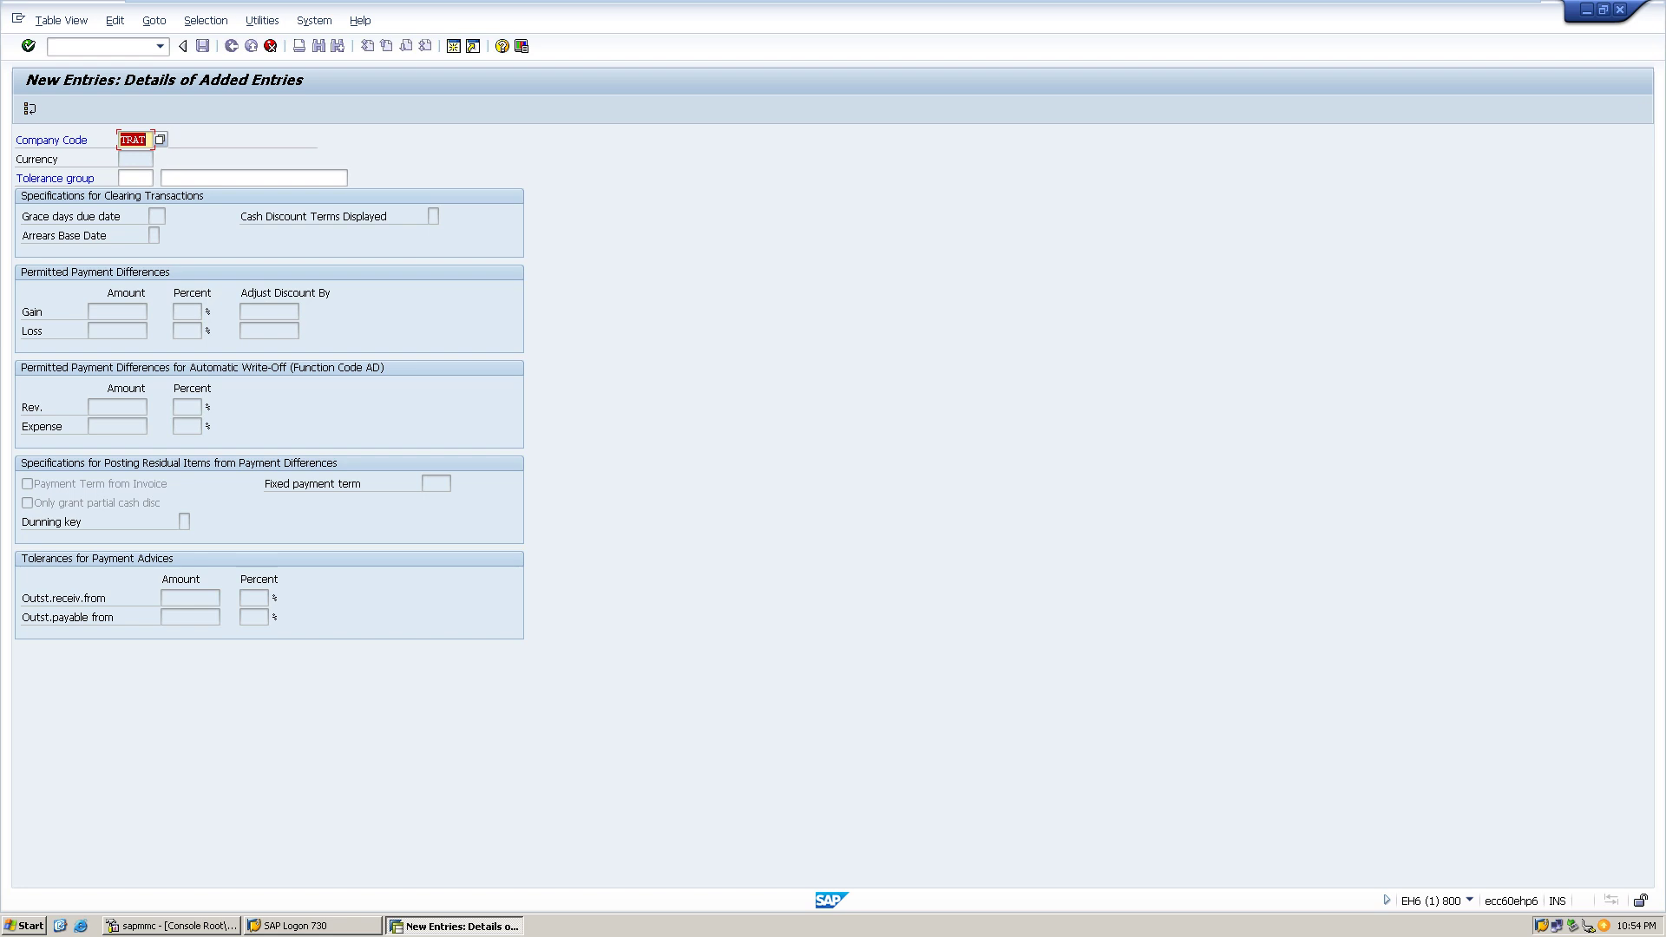
- Cancel the TRAT tolerance entry and confirm discarding the unsaved changes
click(145, 140)
click(134, 178)
click(139, 140)
click(270, 45)
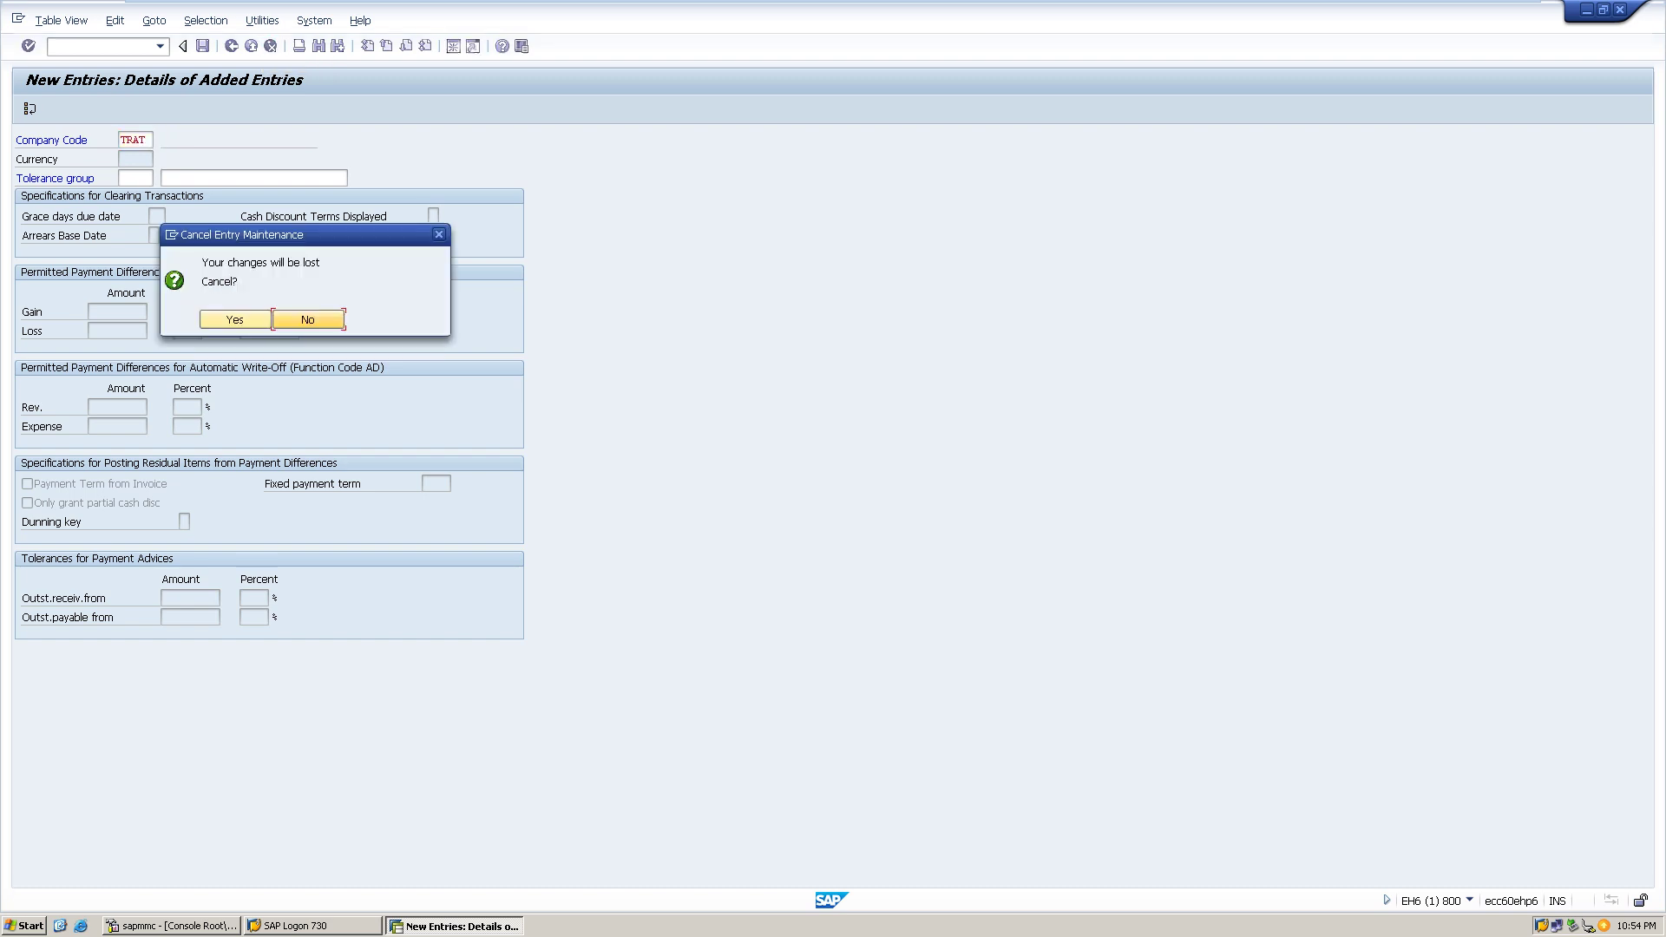
click(235, 320)
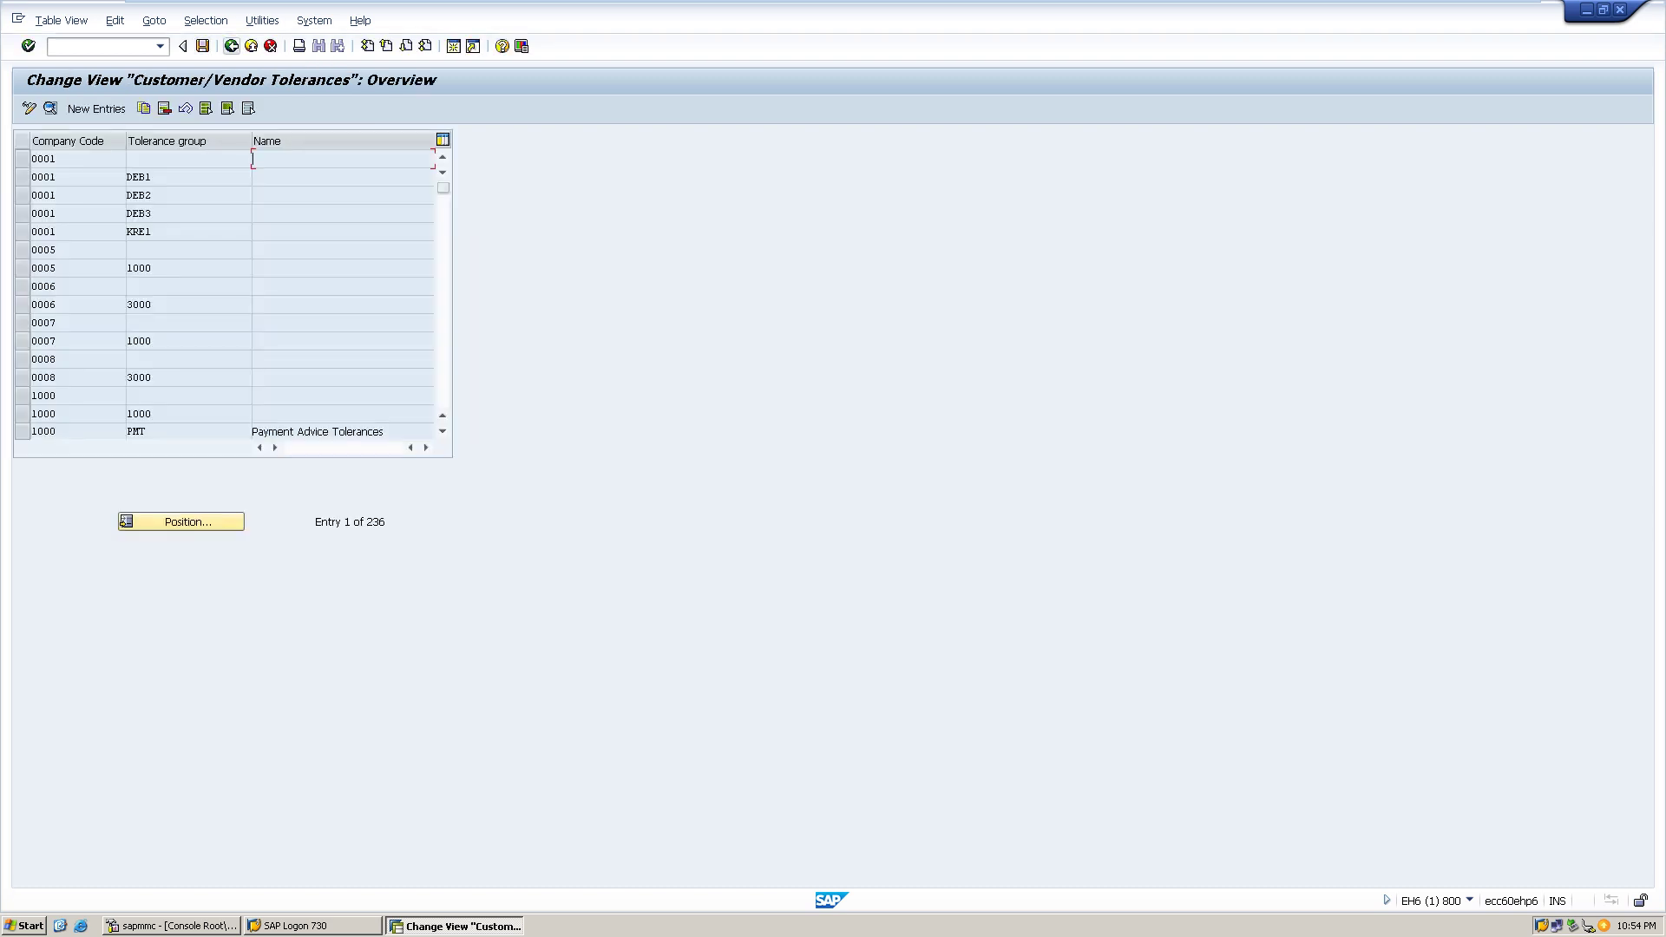
- Return to the main menu, rerun the tolerances transaction from history, and start a new entry
click(232, 45)
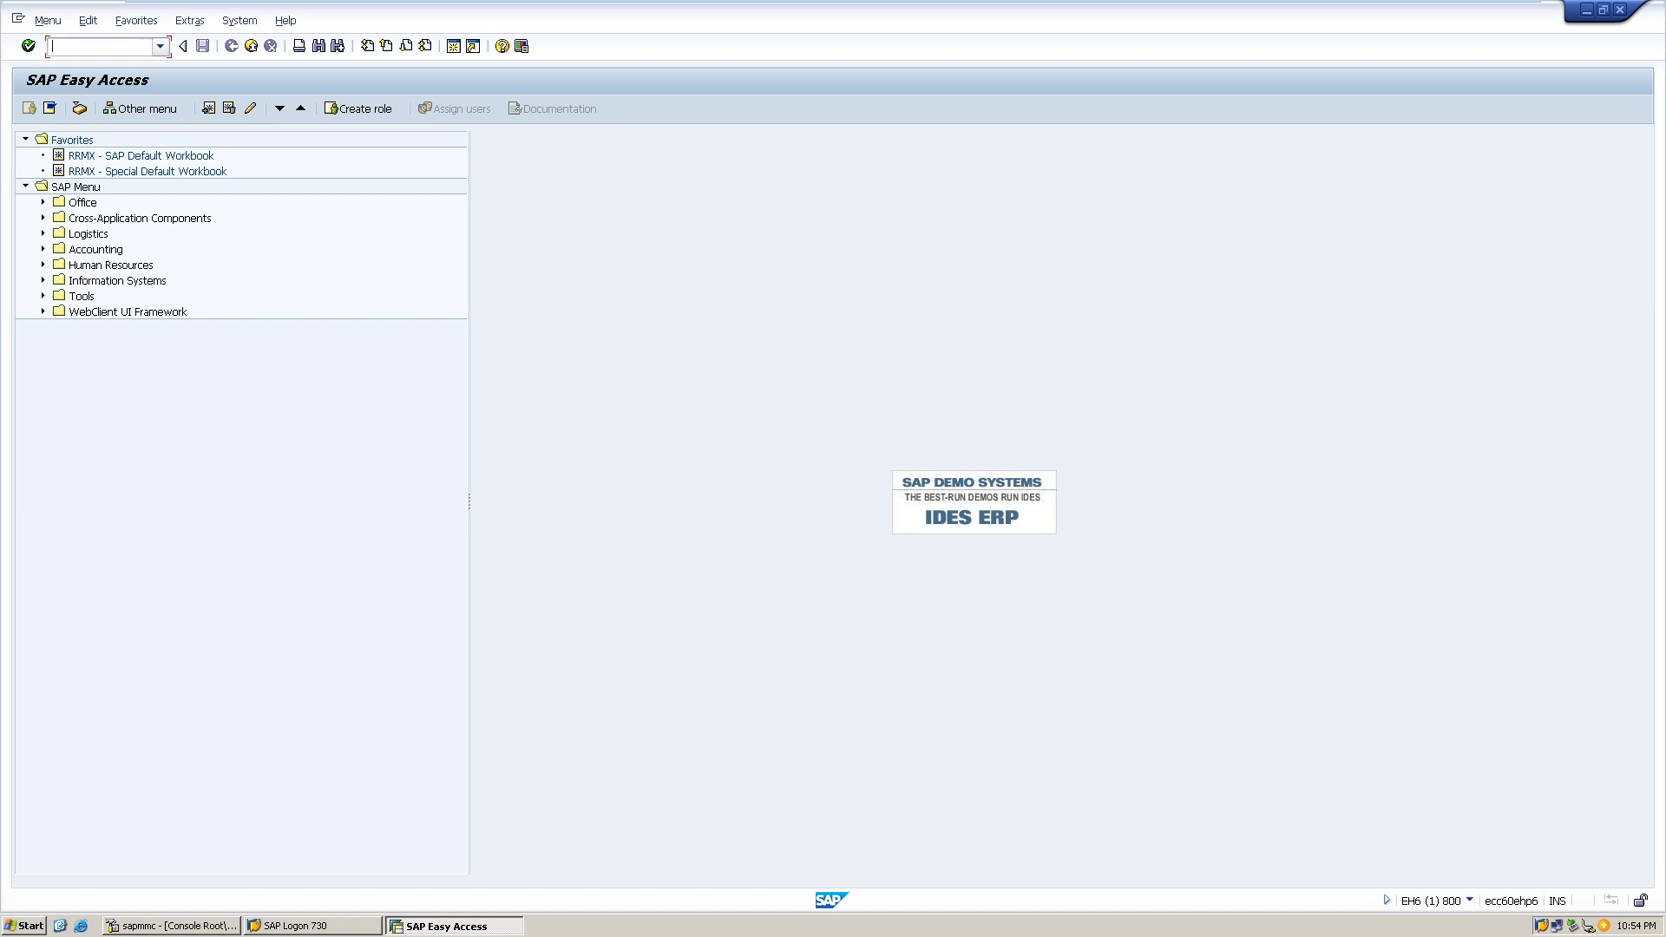
click(160, 46)
key(Down)
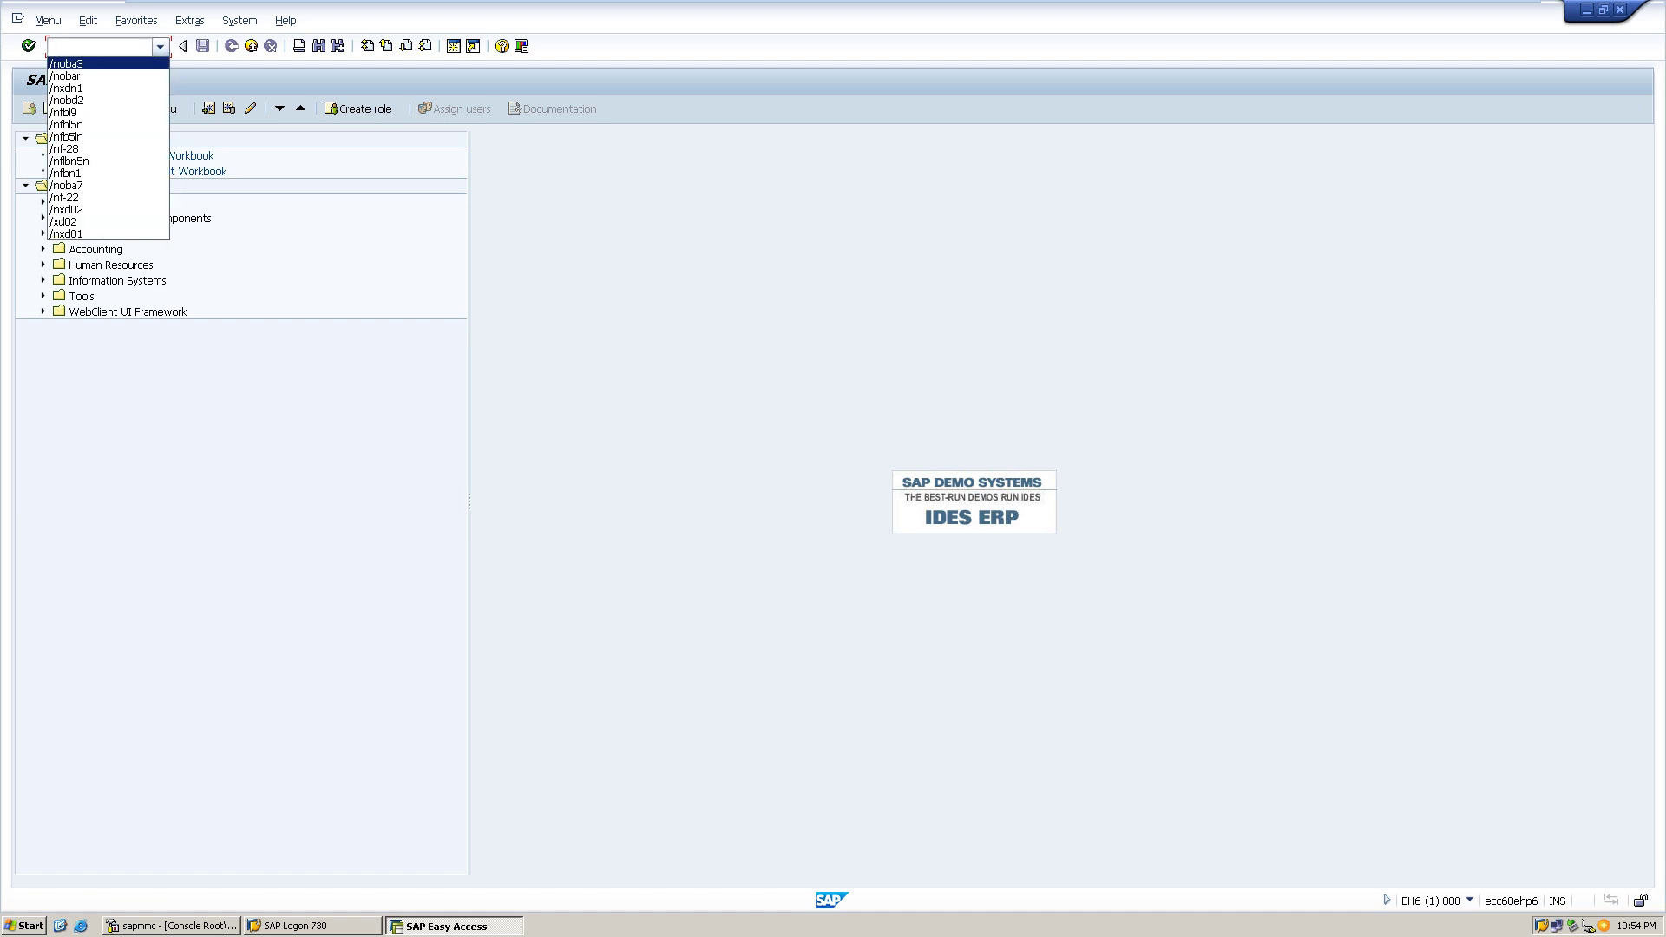
key(Return)
key(Return)
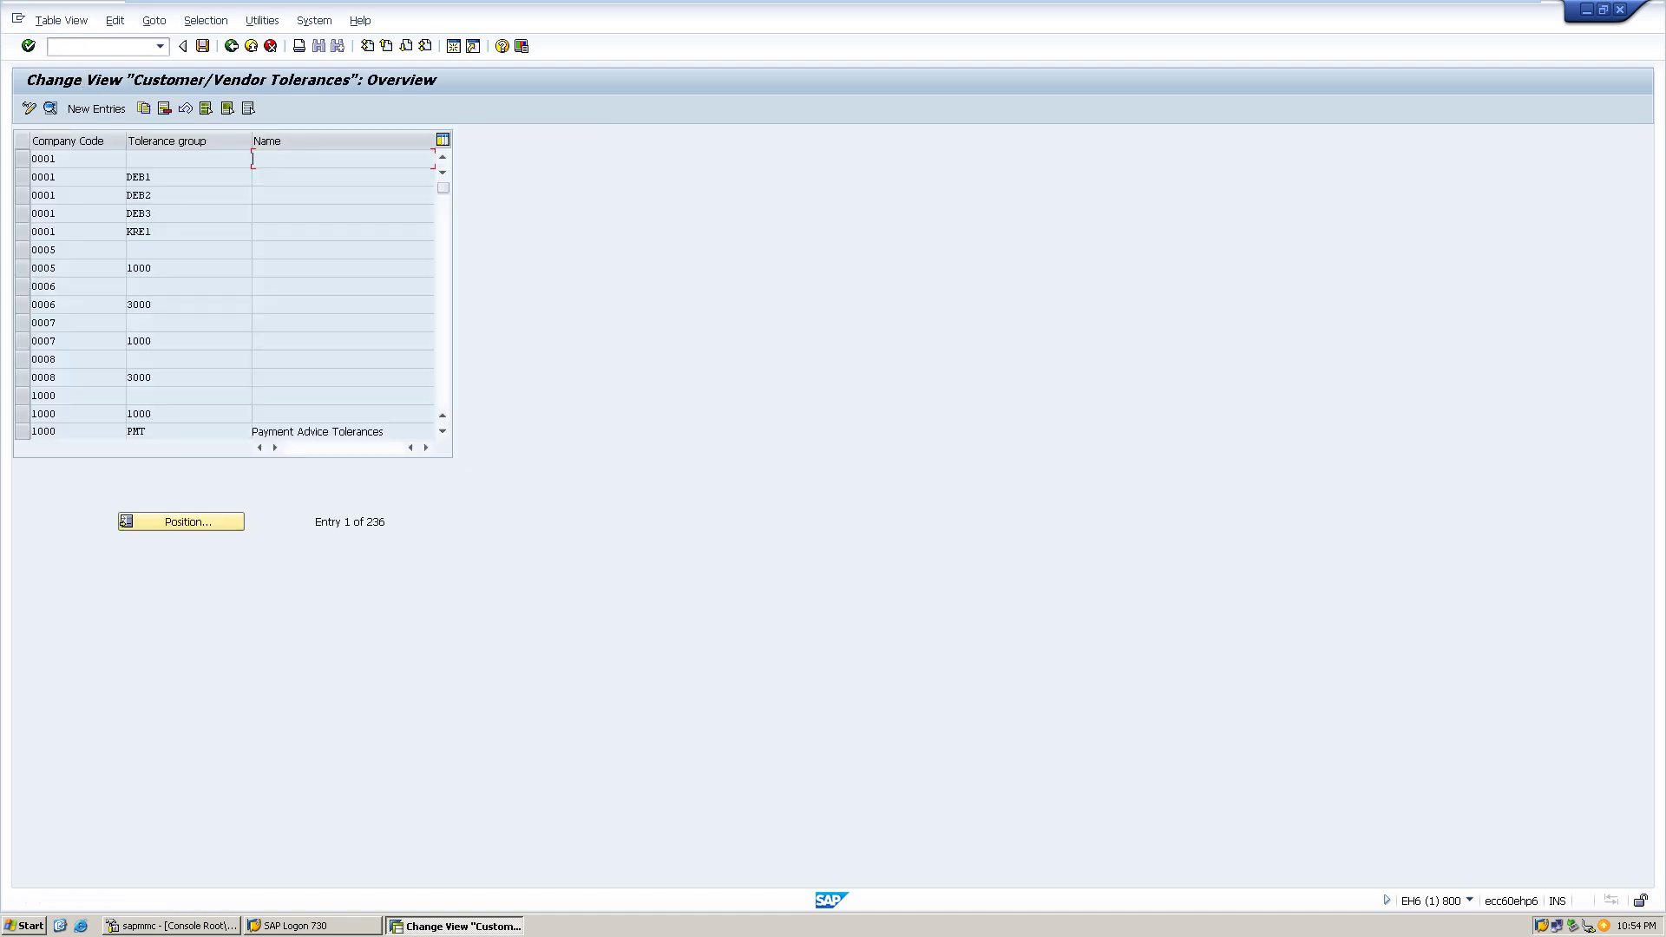
click(96, 109)
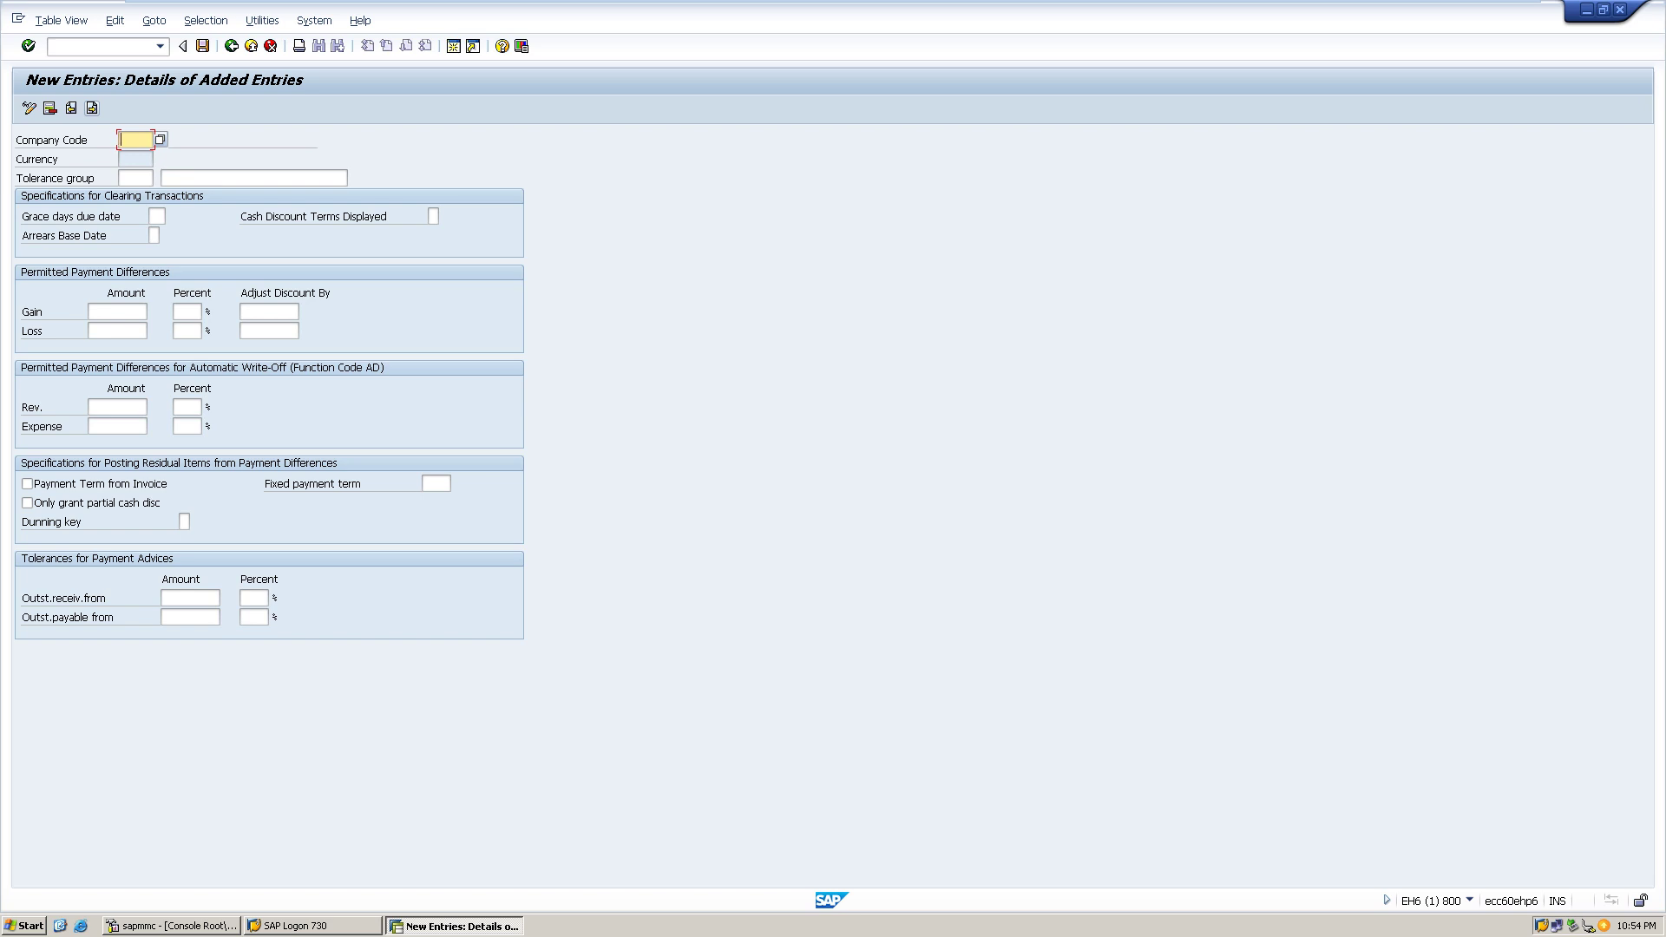
- Save a tolerance entry for company code TRAT under the customizing request, then return to the main menu
text(TN)
key(BackSpace)
text(RAT)
key(ctrl+s)
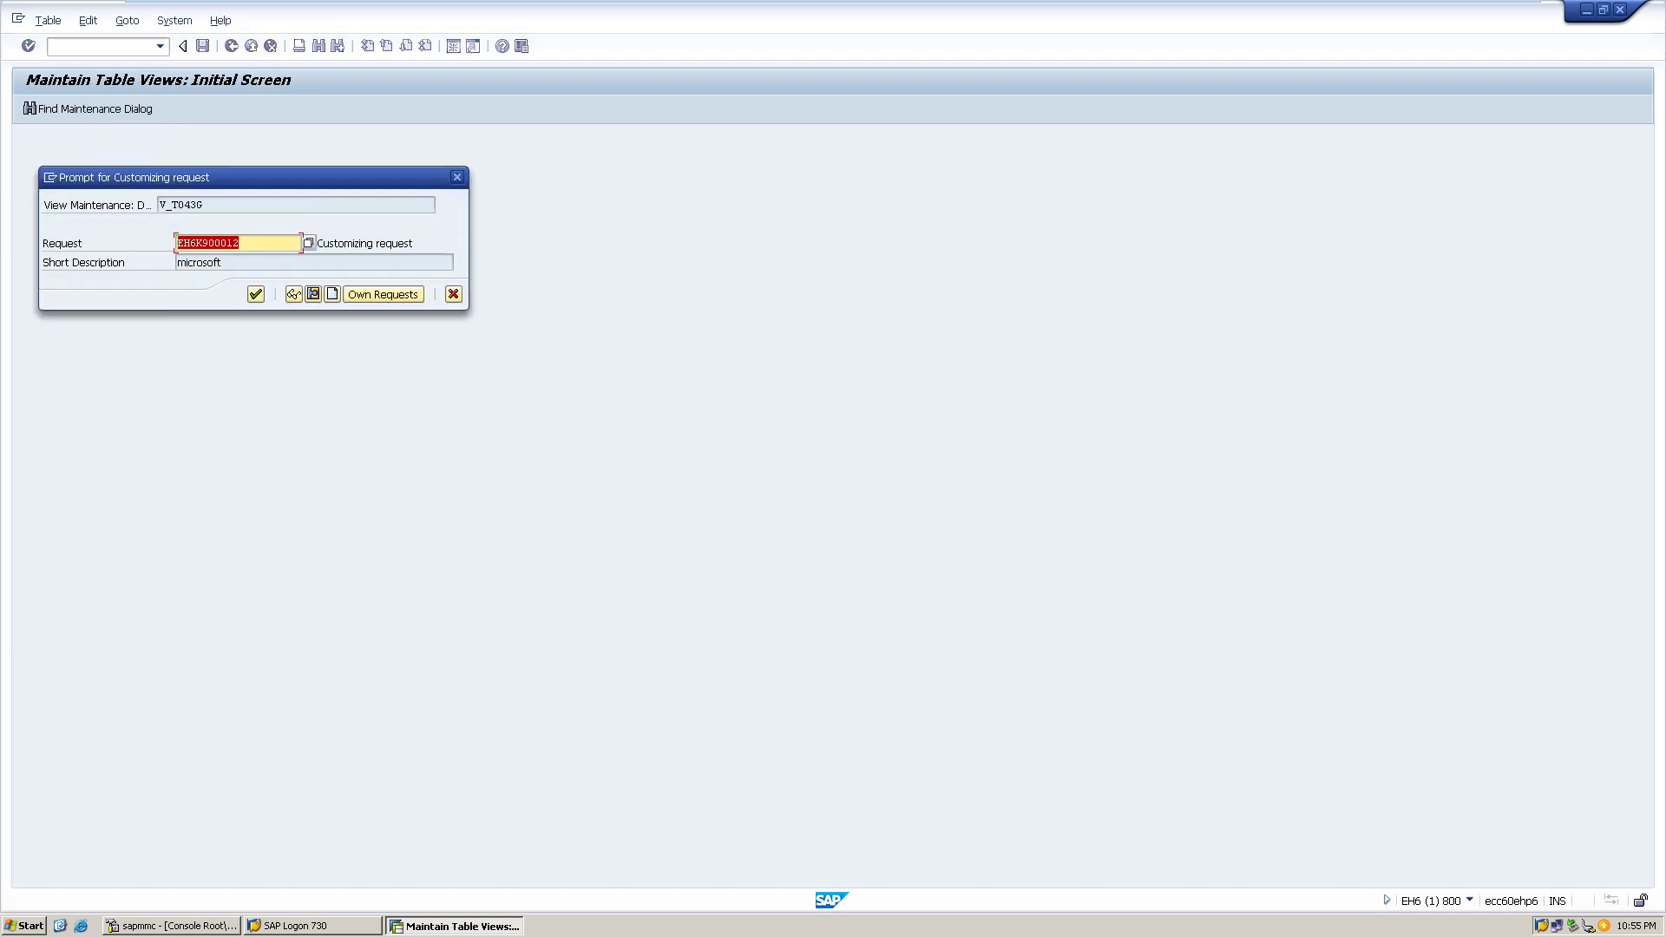
click(255, 294)
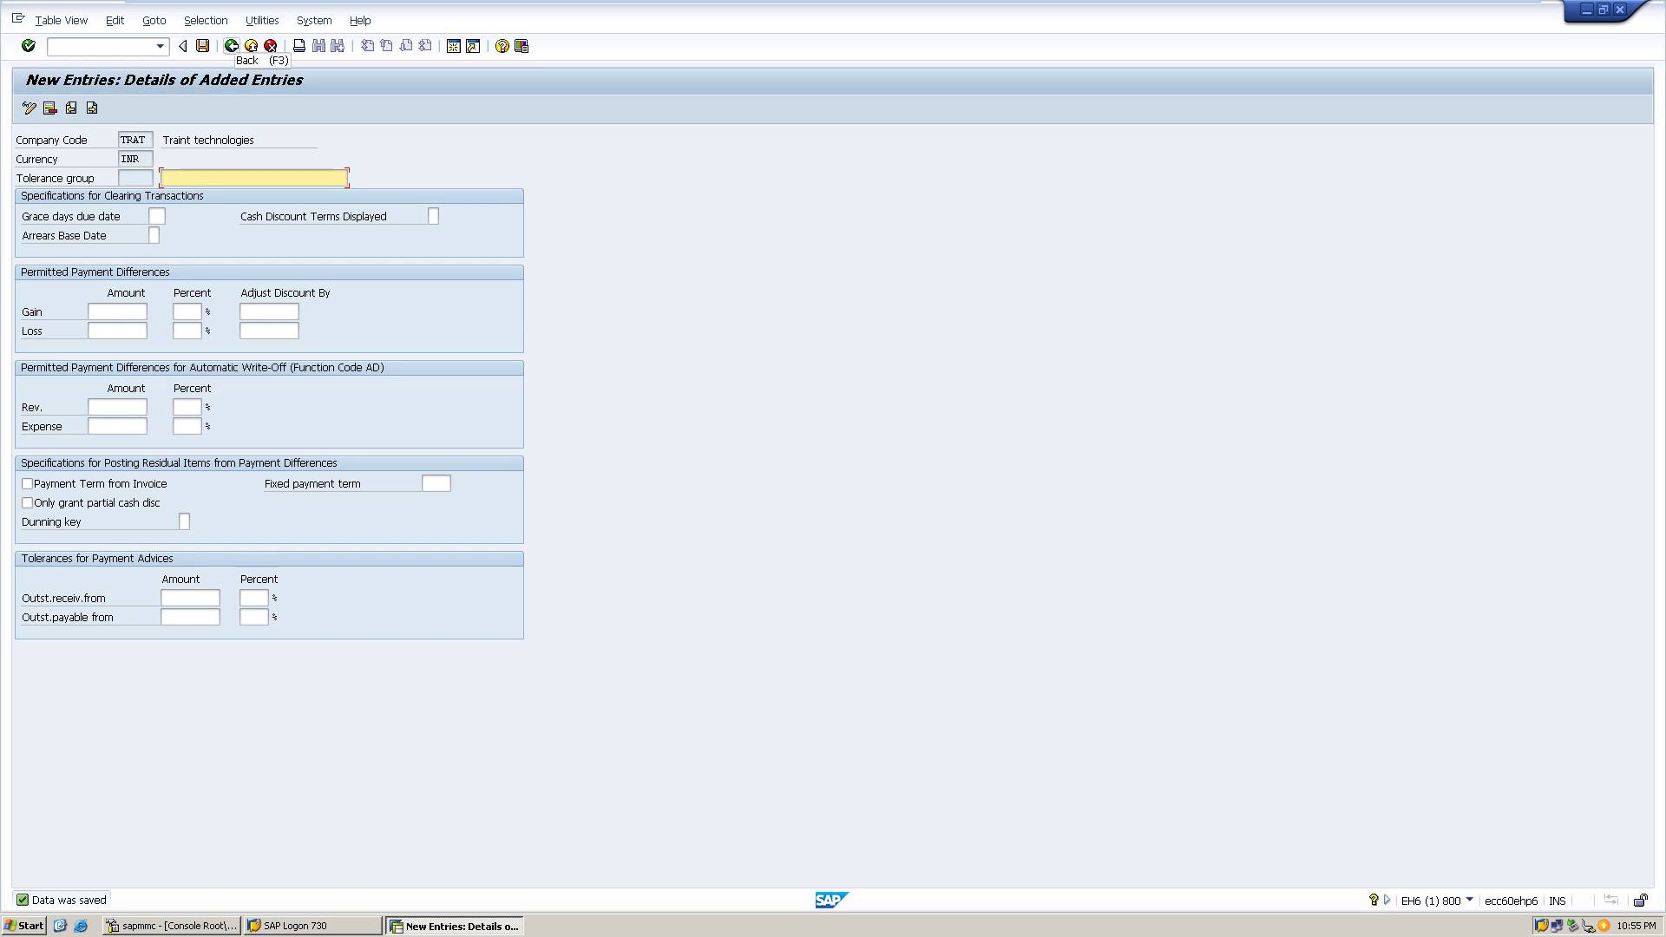
click(231, 45)
click(231, 45)
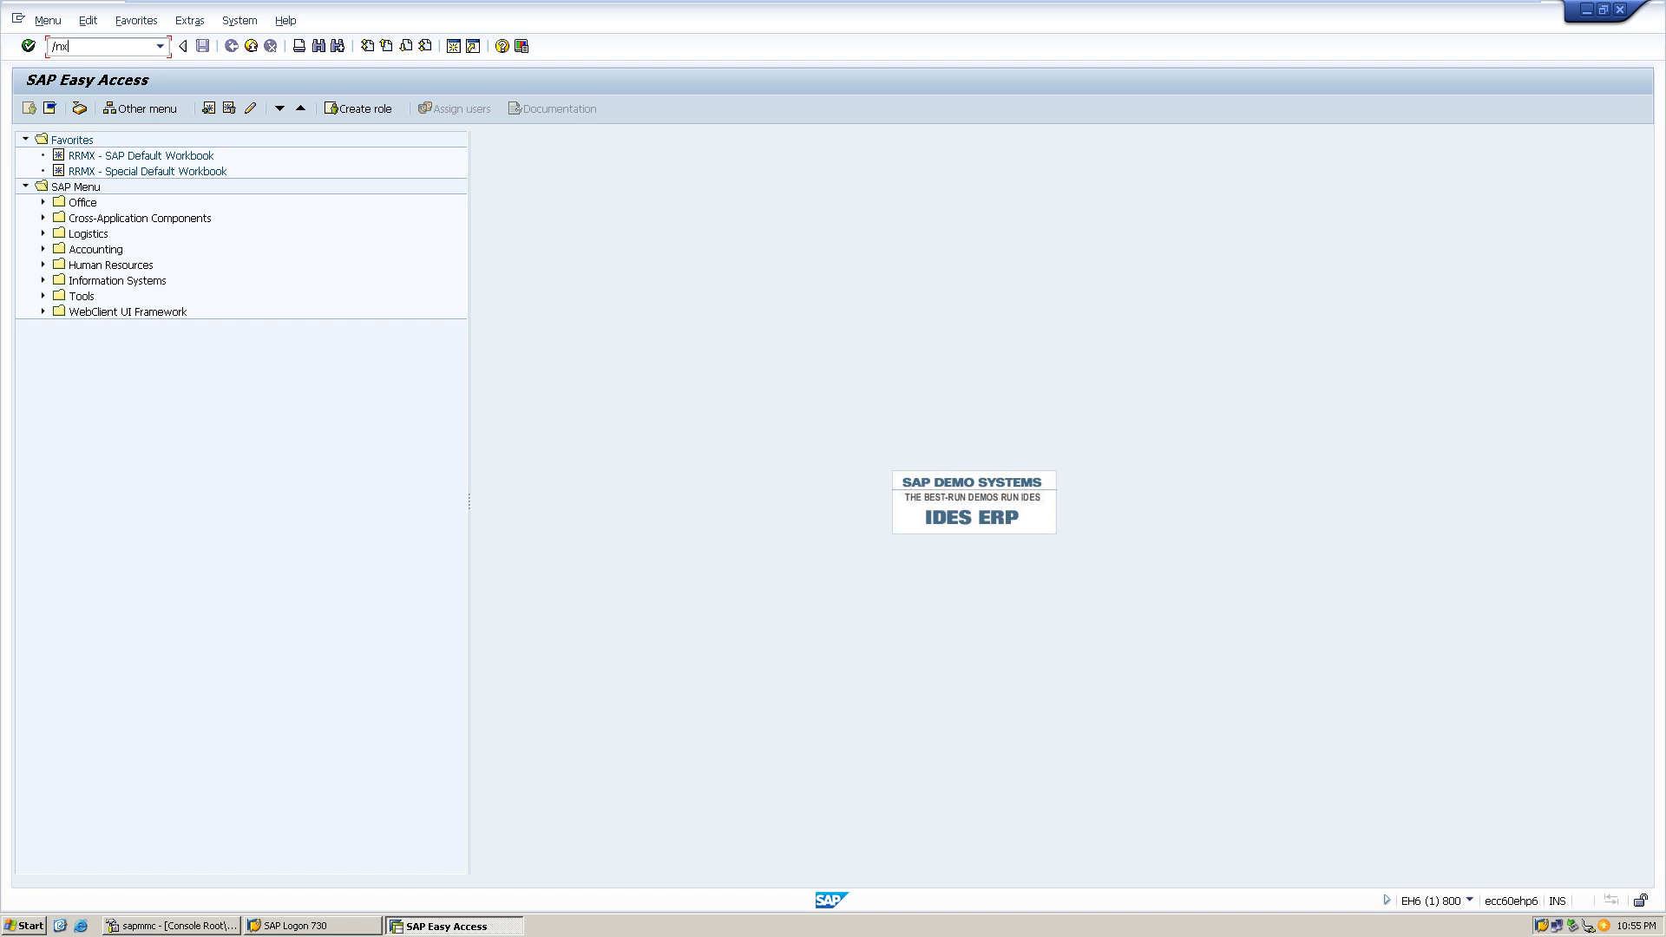
- Open the Customer Create initial screen with xd01 and list the account groups
text(d01)
key(Return)
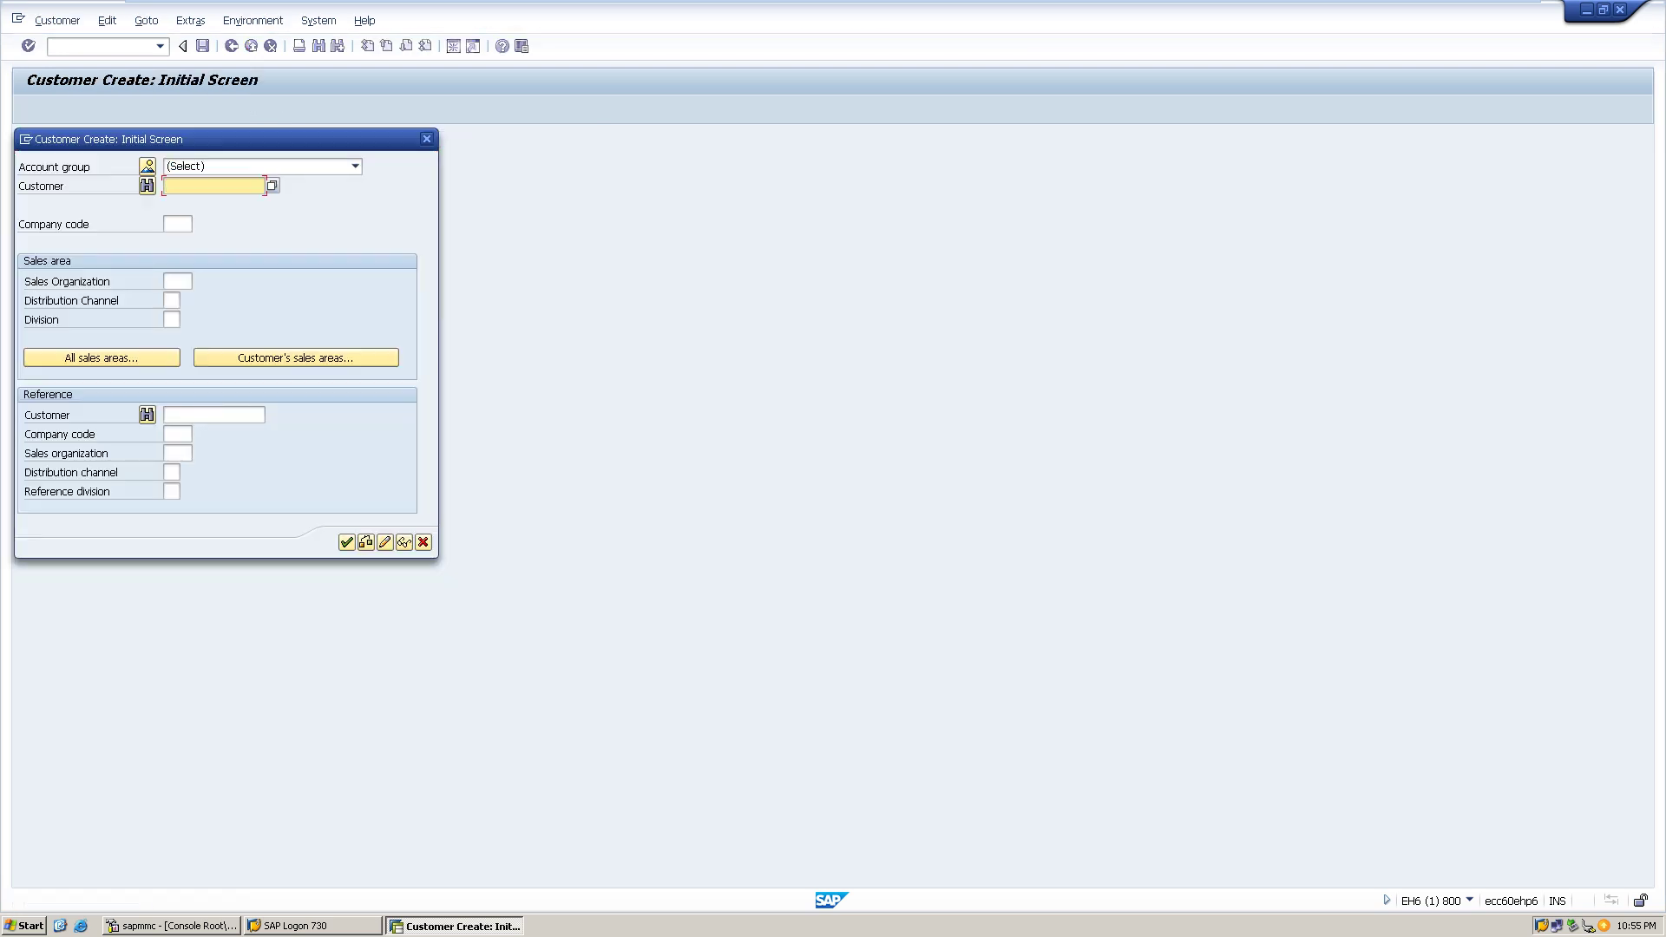
click(355, 165)
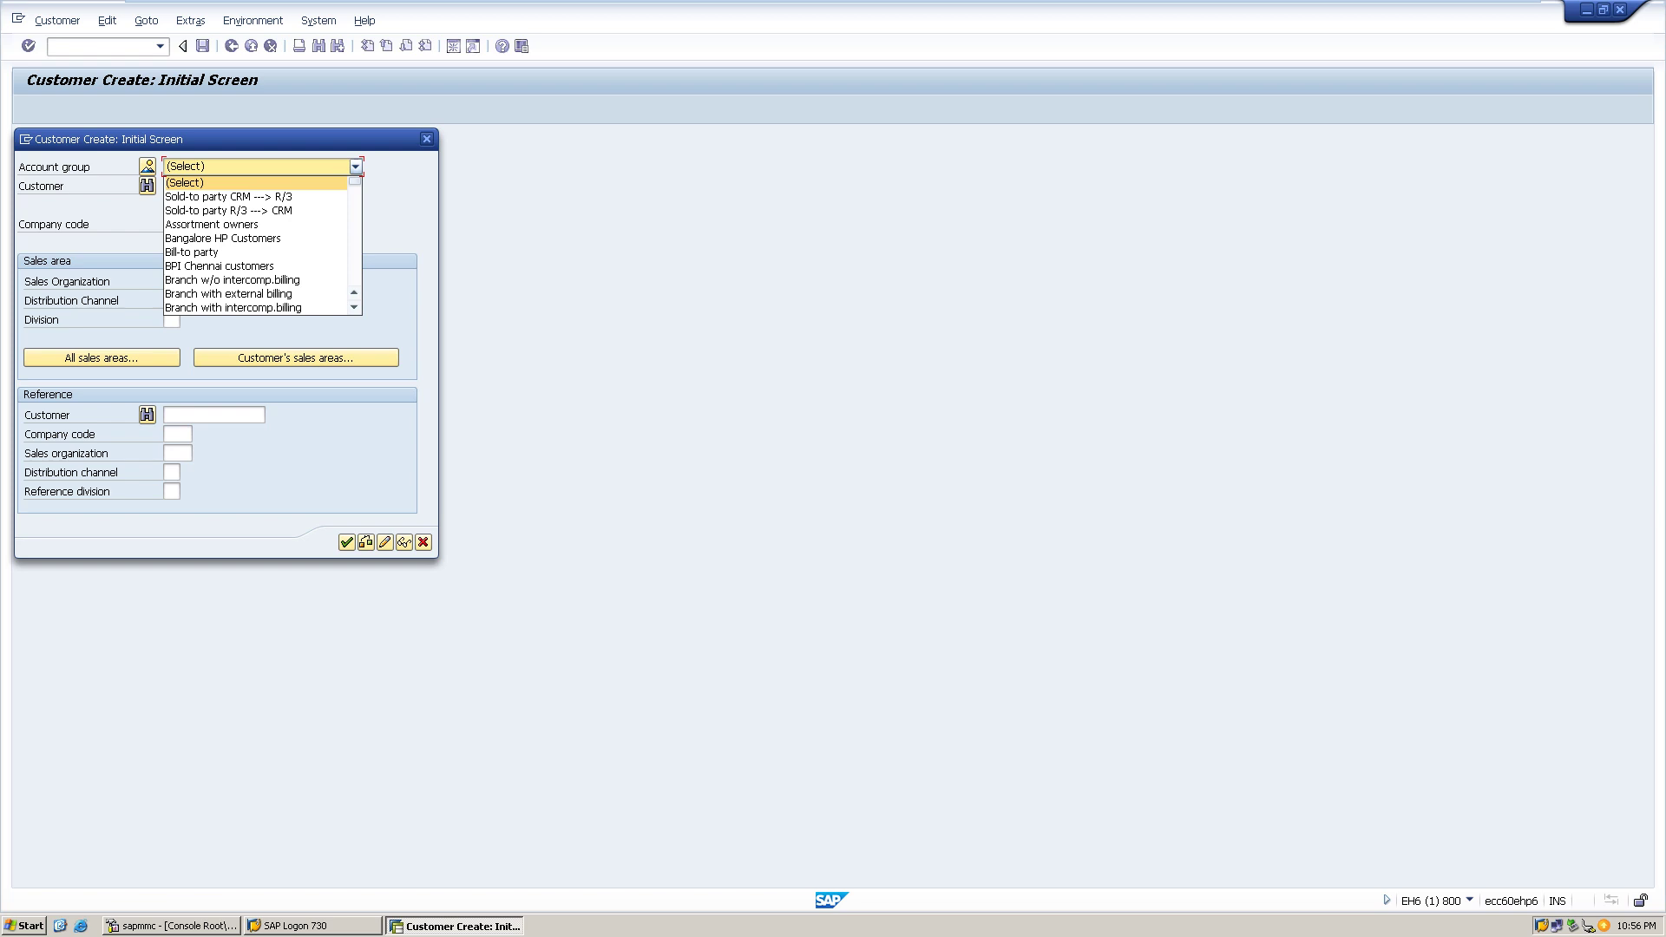
- Browse the account group list and choose Hyderabad HP customers
key(h)
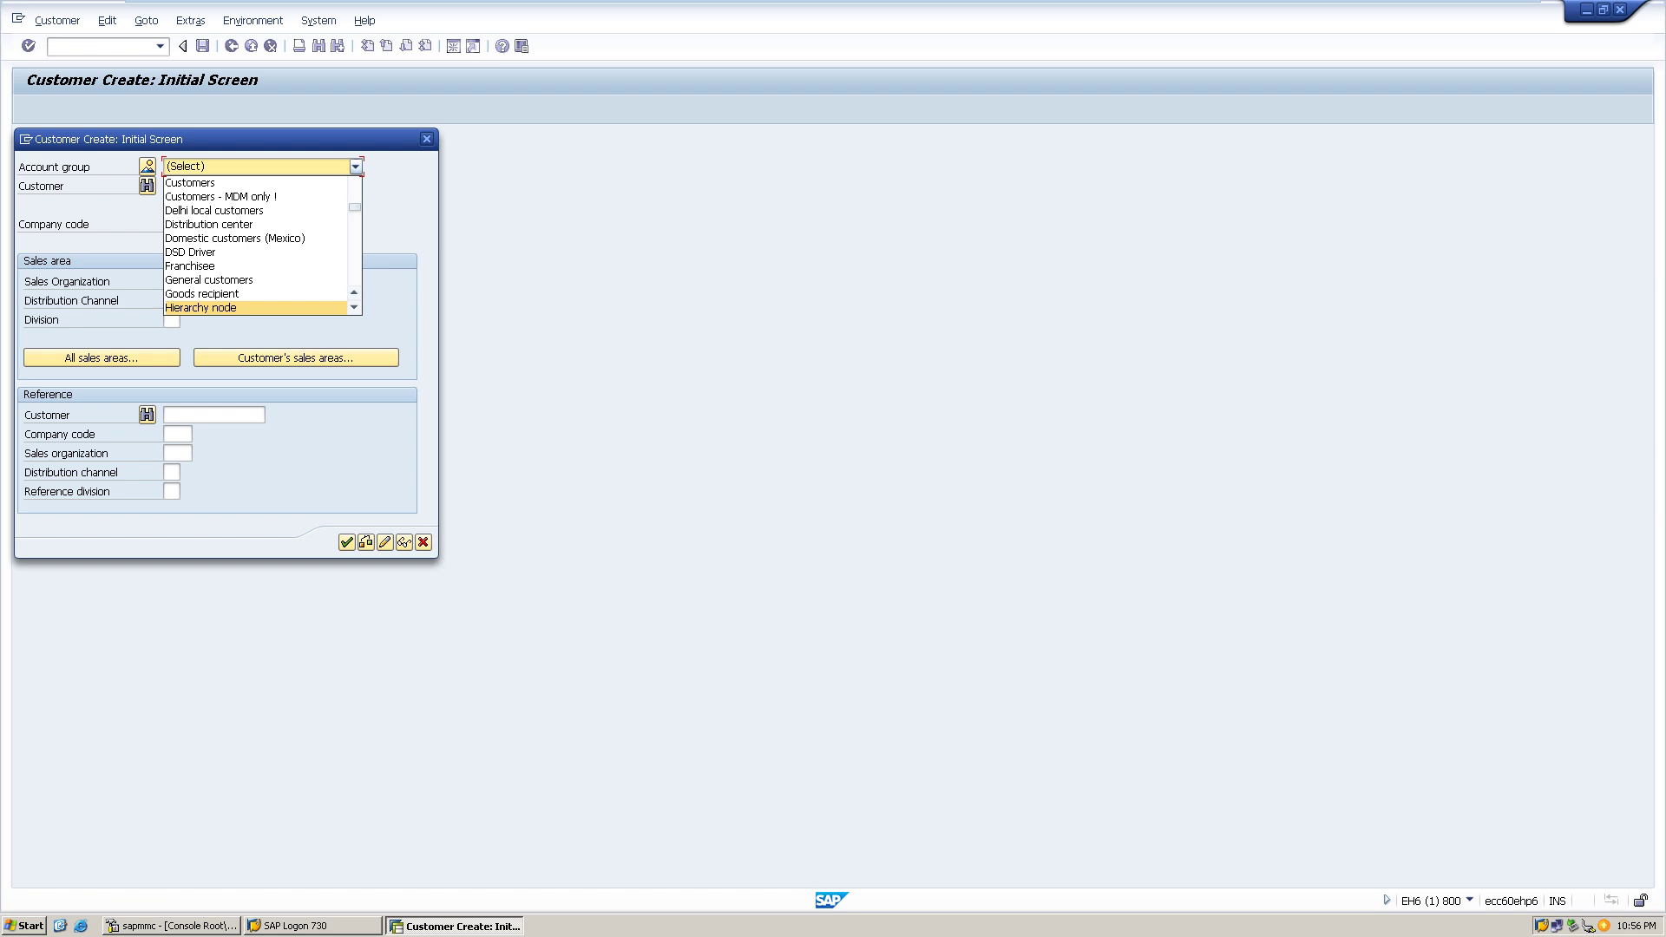
key(d)
key(d)
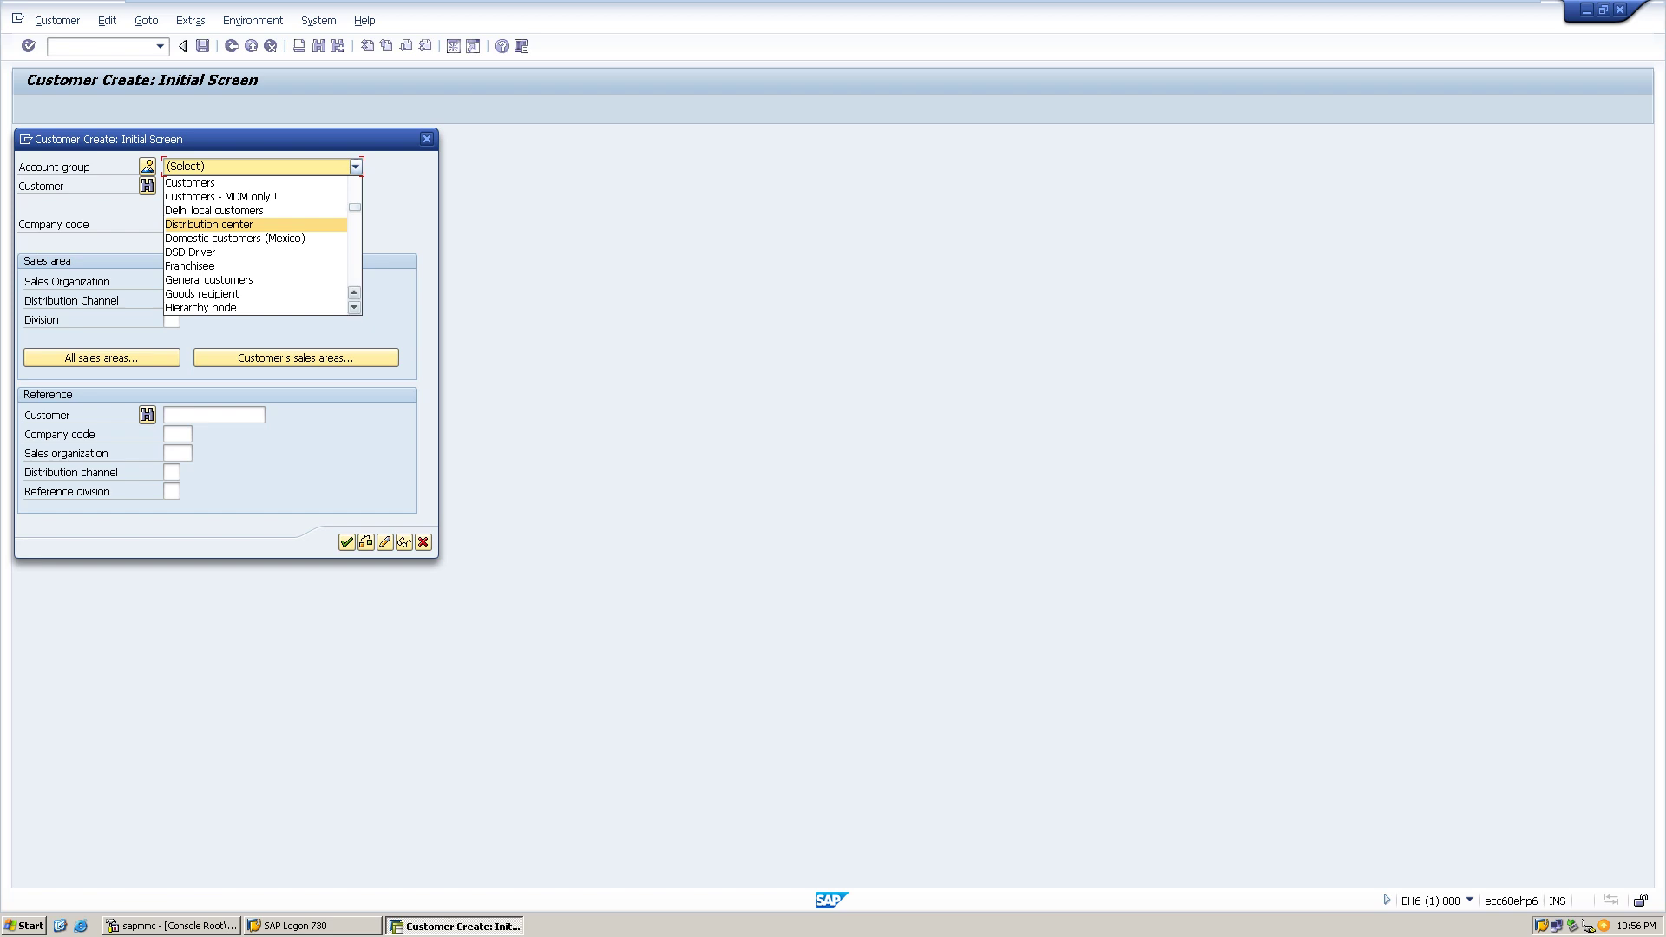
scroll(256, 243, down, 10)
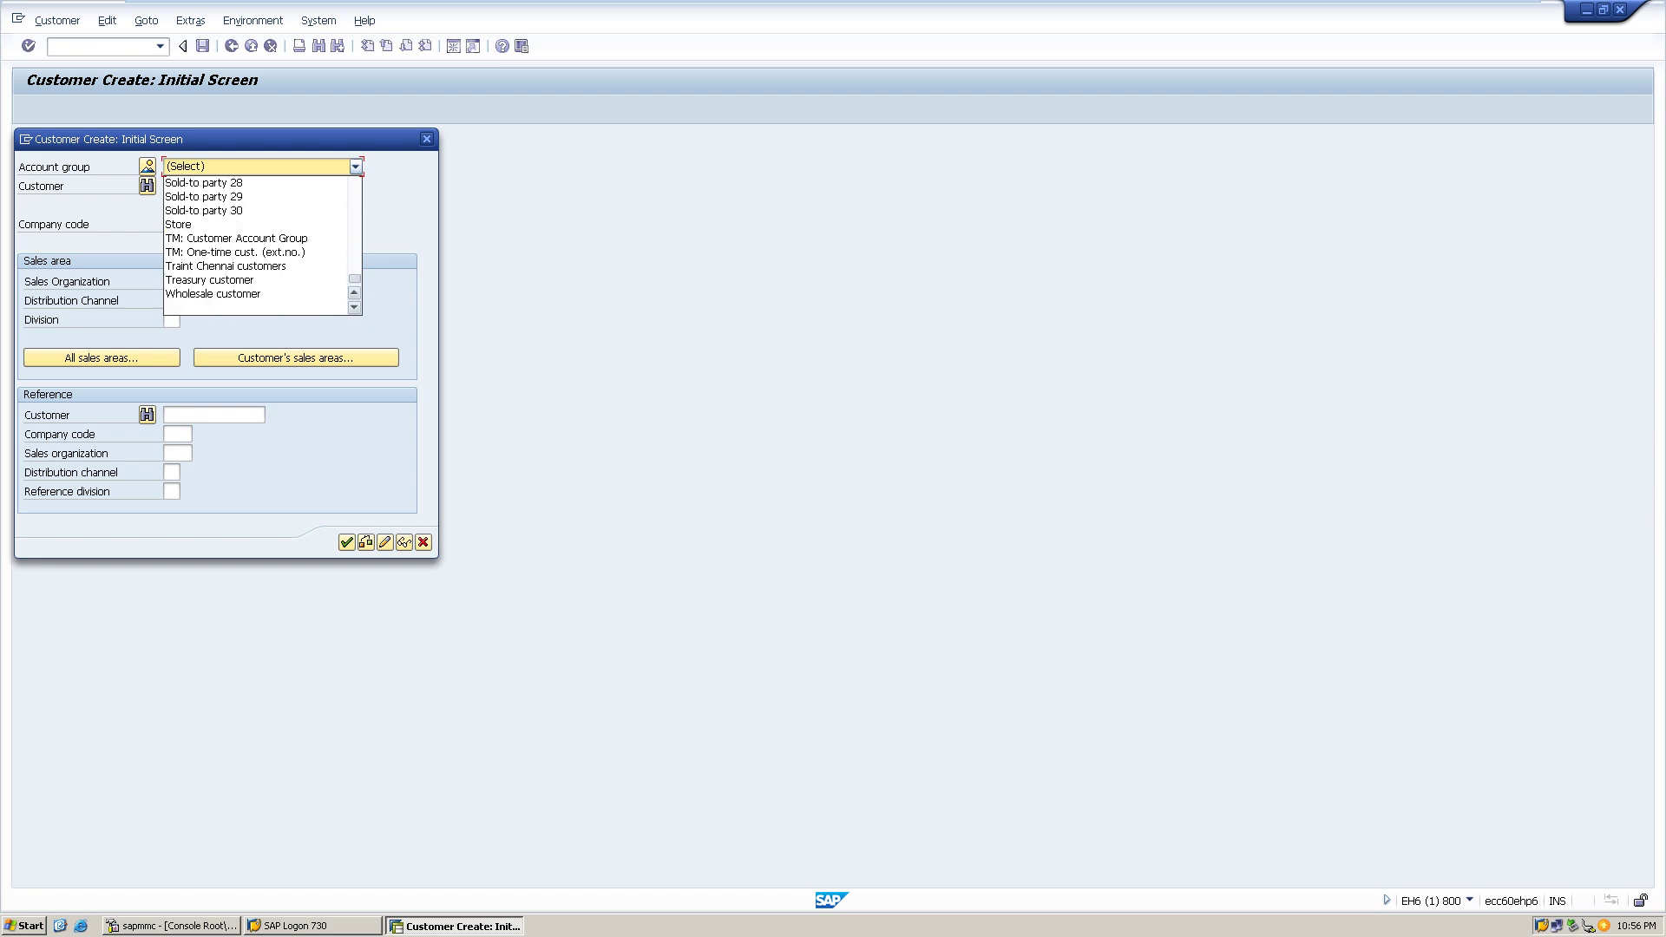
key(h)
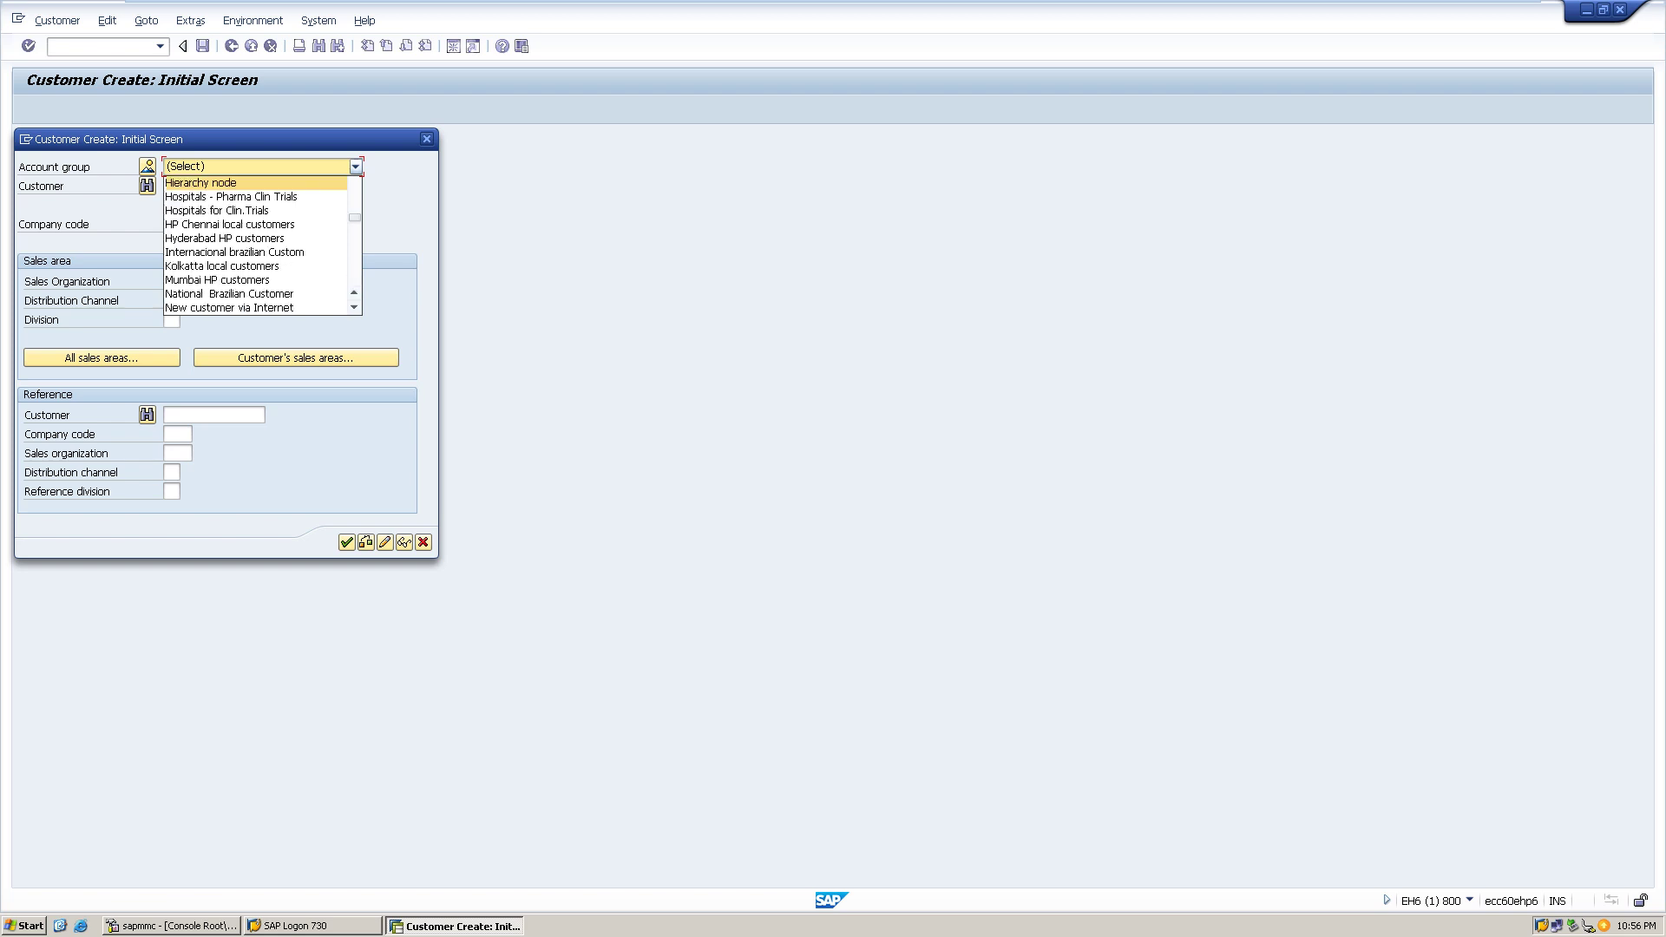
key(p)
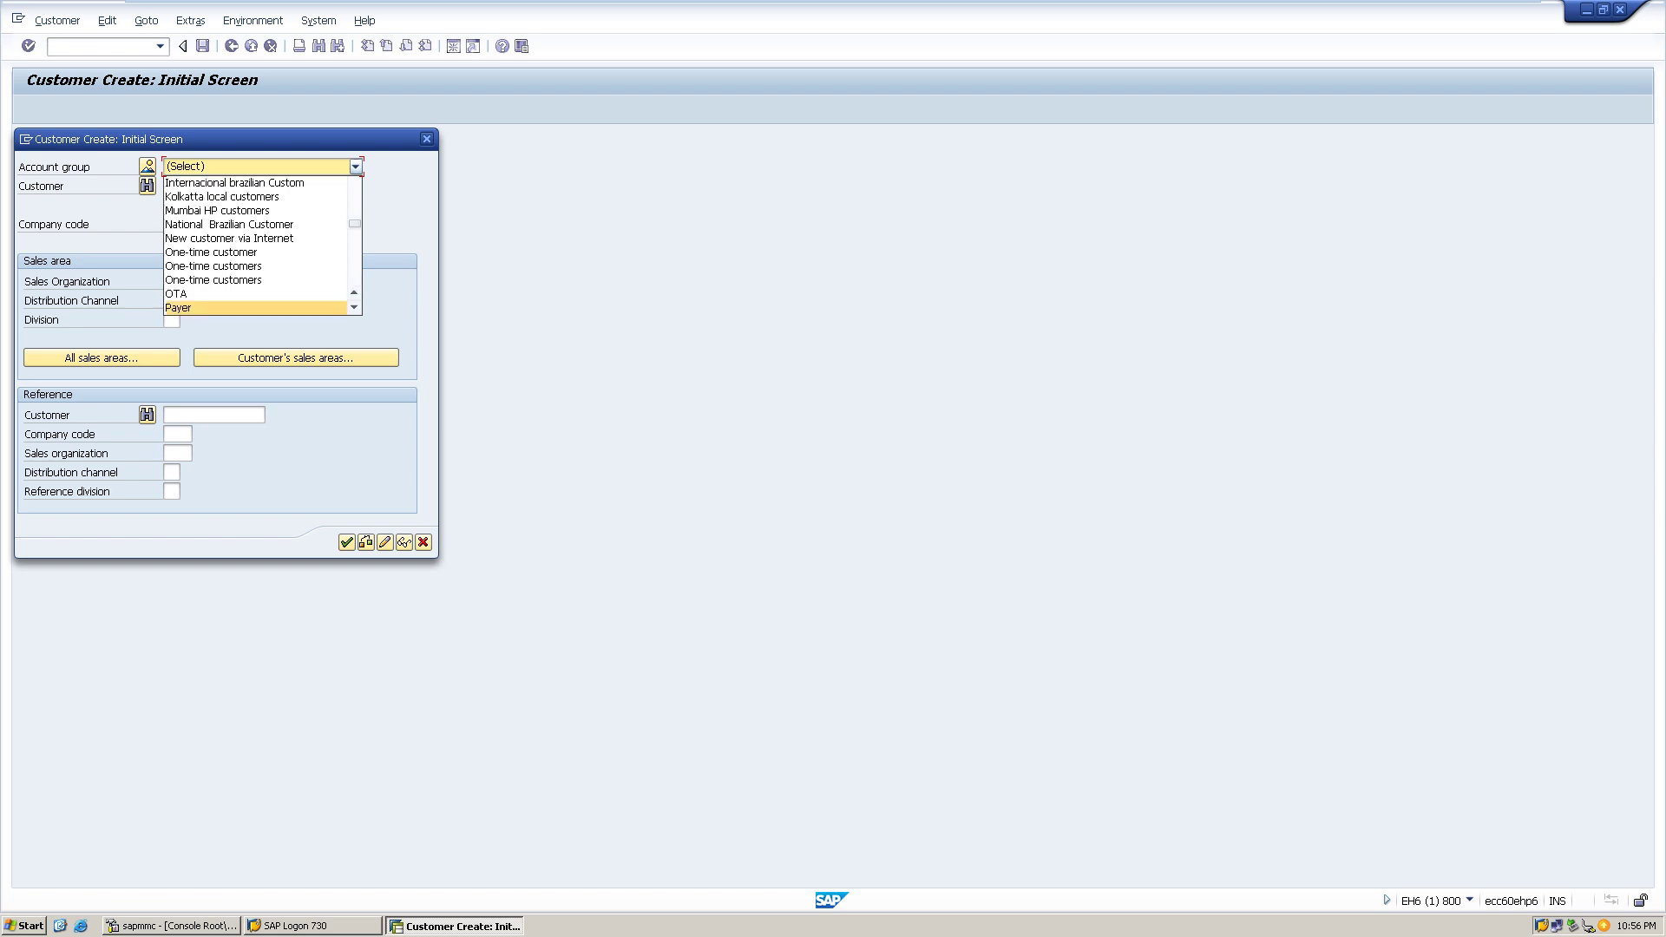
key(h)
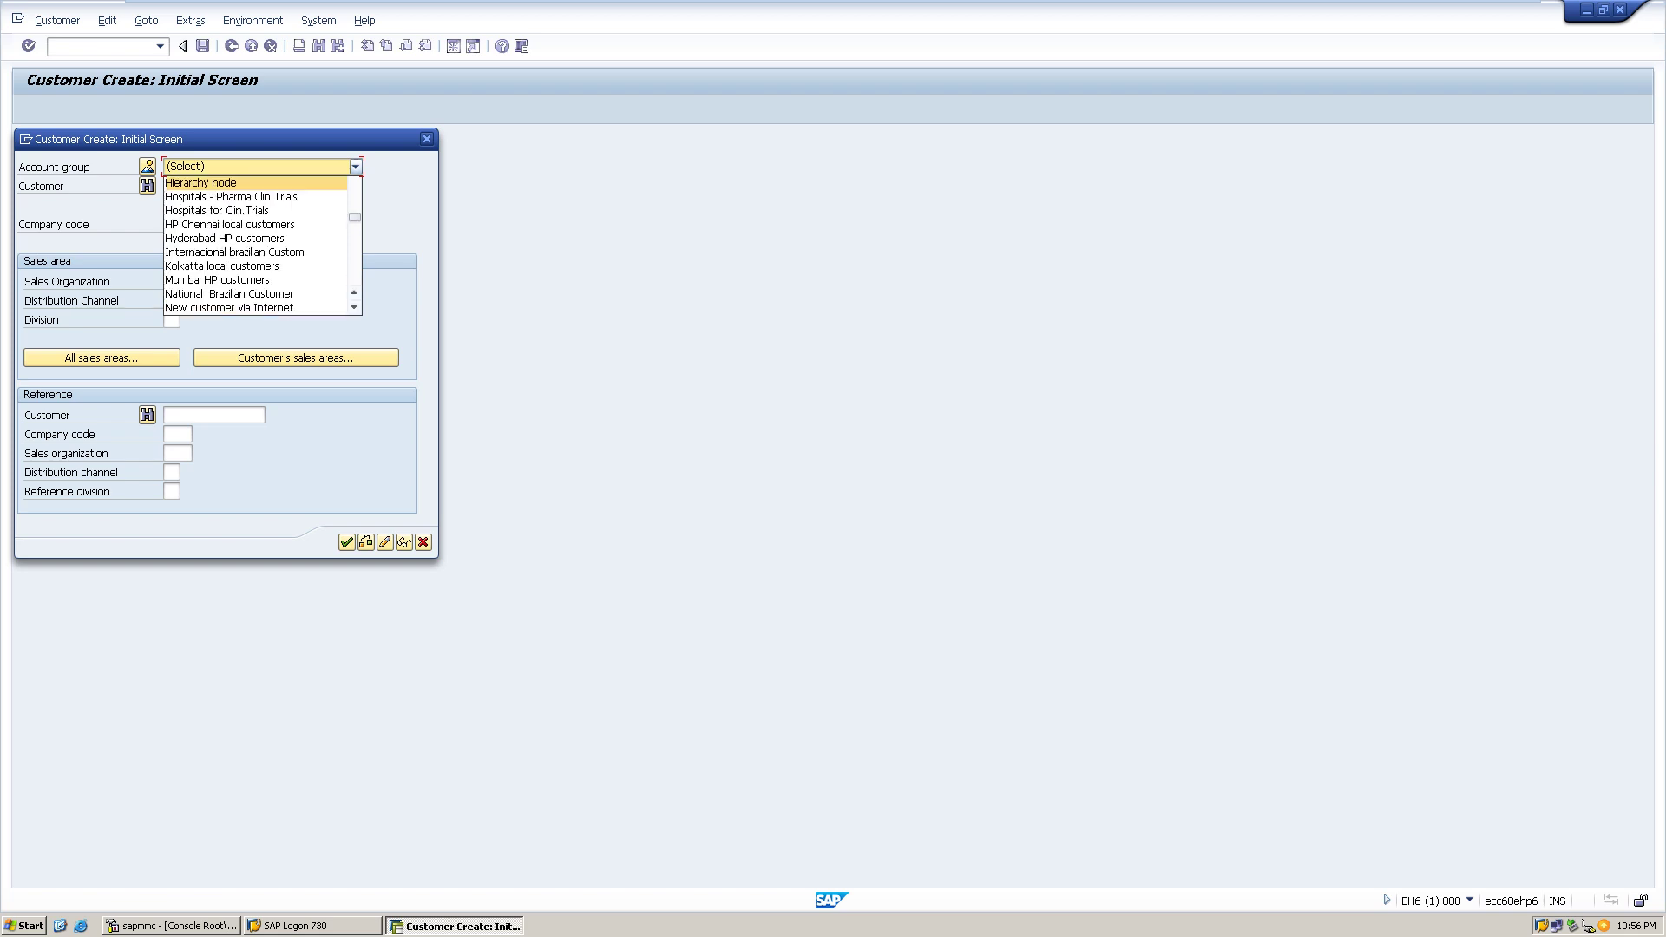
click(354, 293)
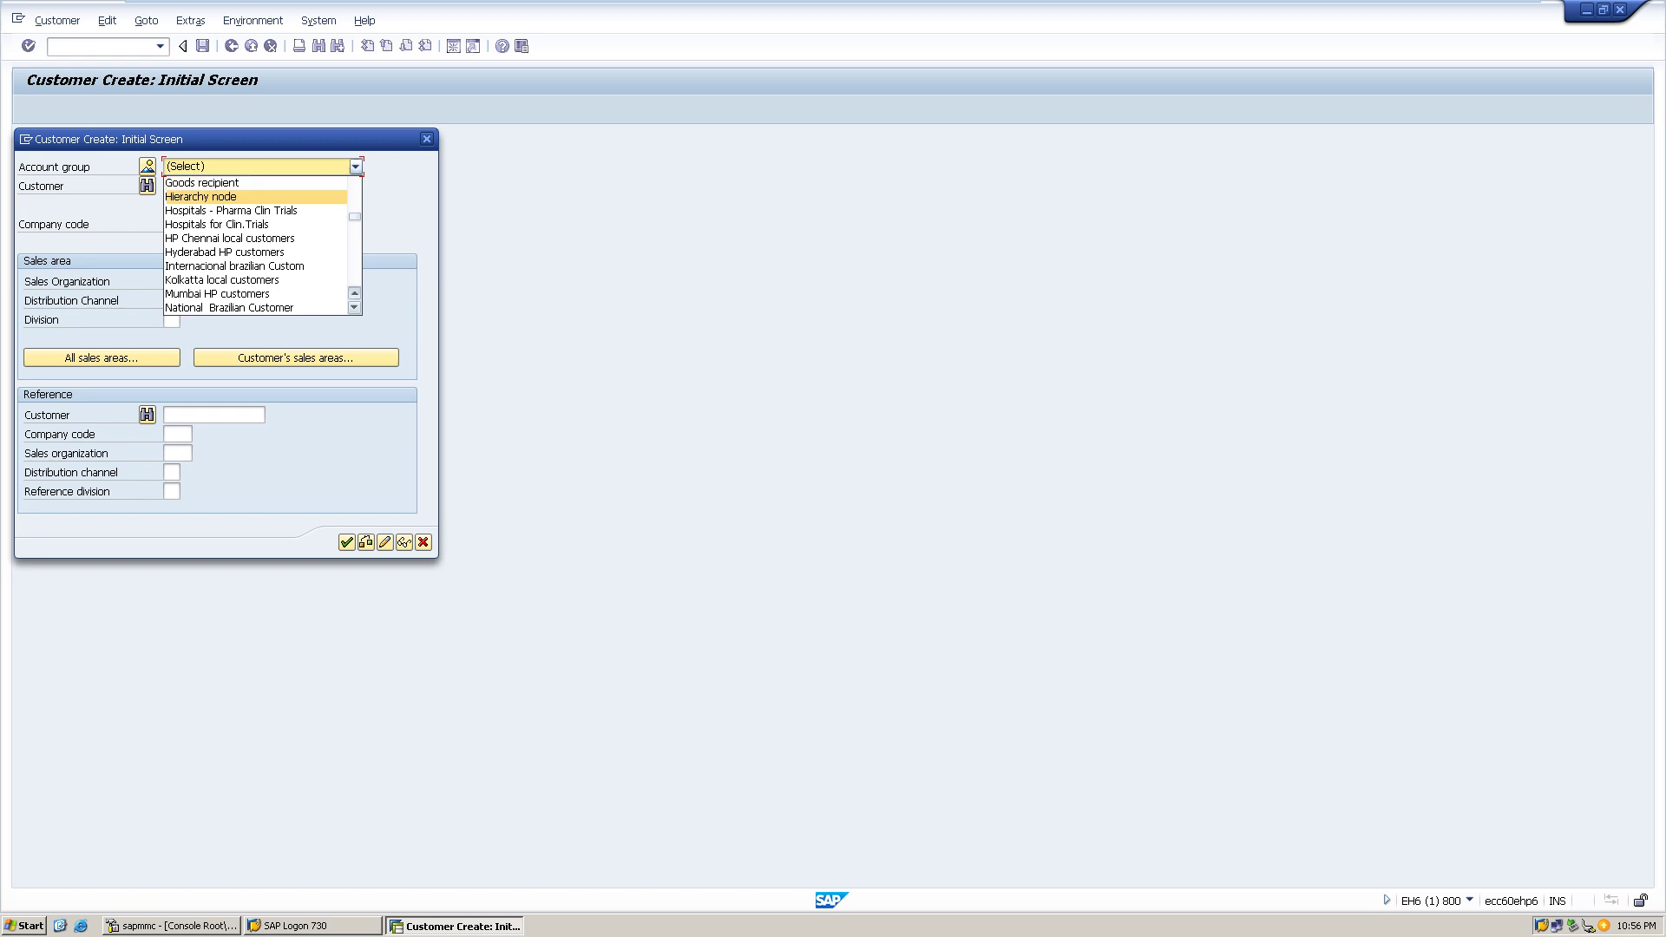
key(Down)
key(Down)
key(Down)
key(Down)
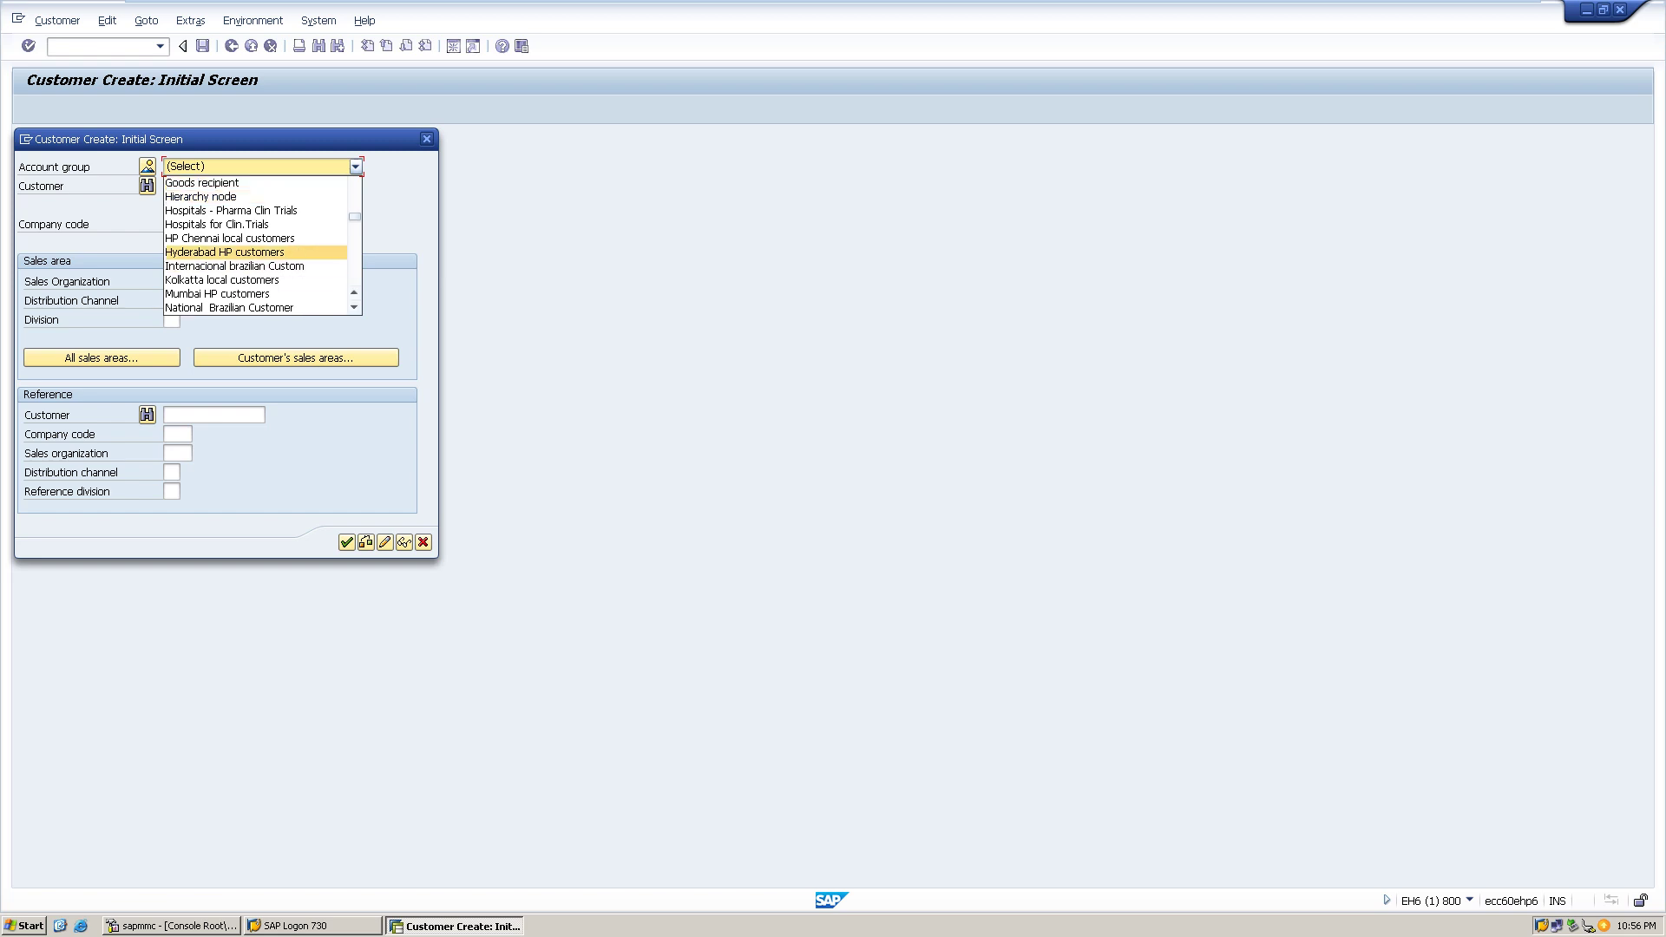
key(Up)
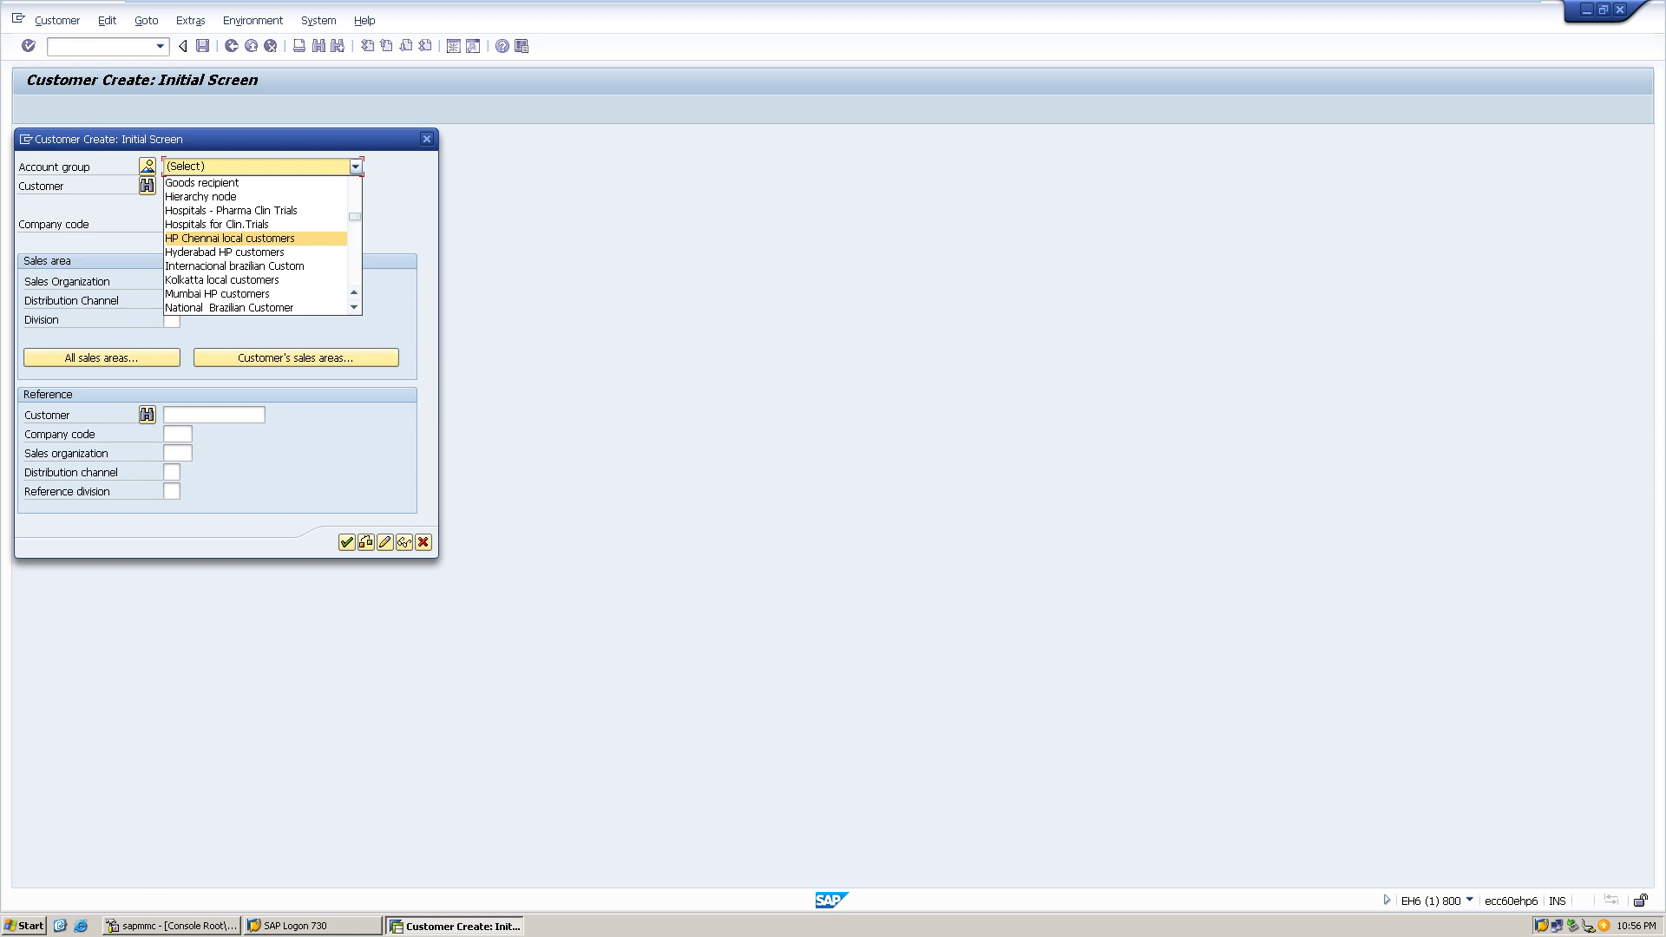
key(Down)
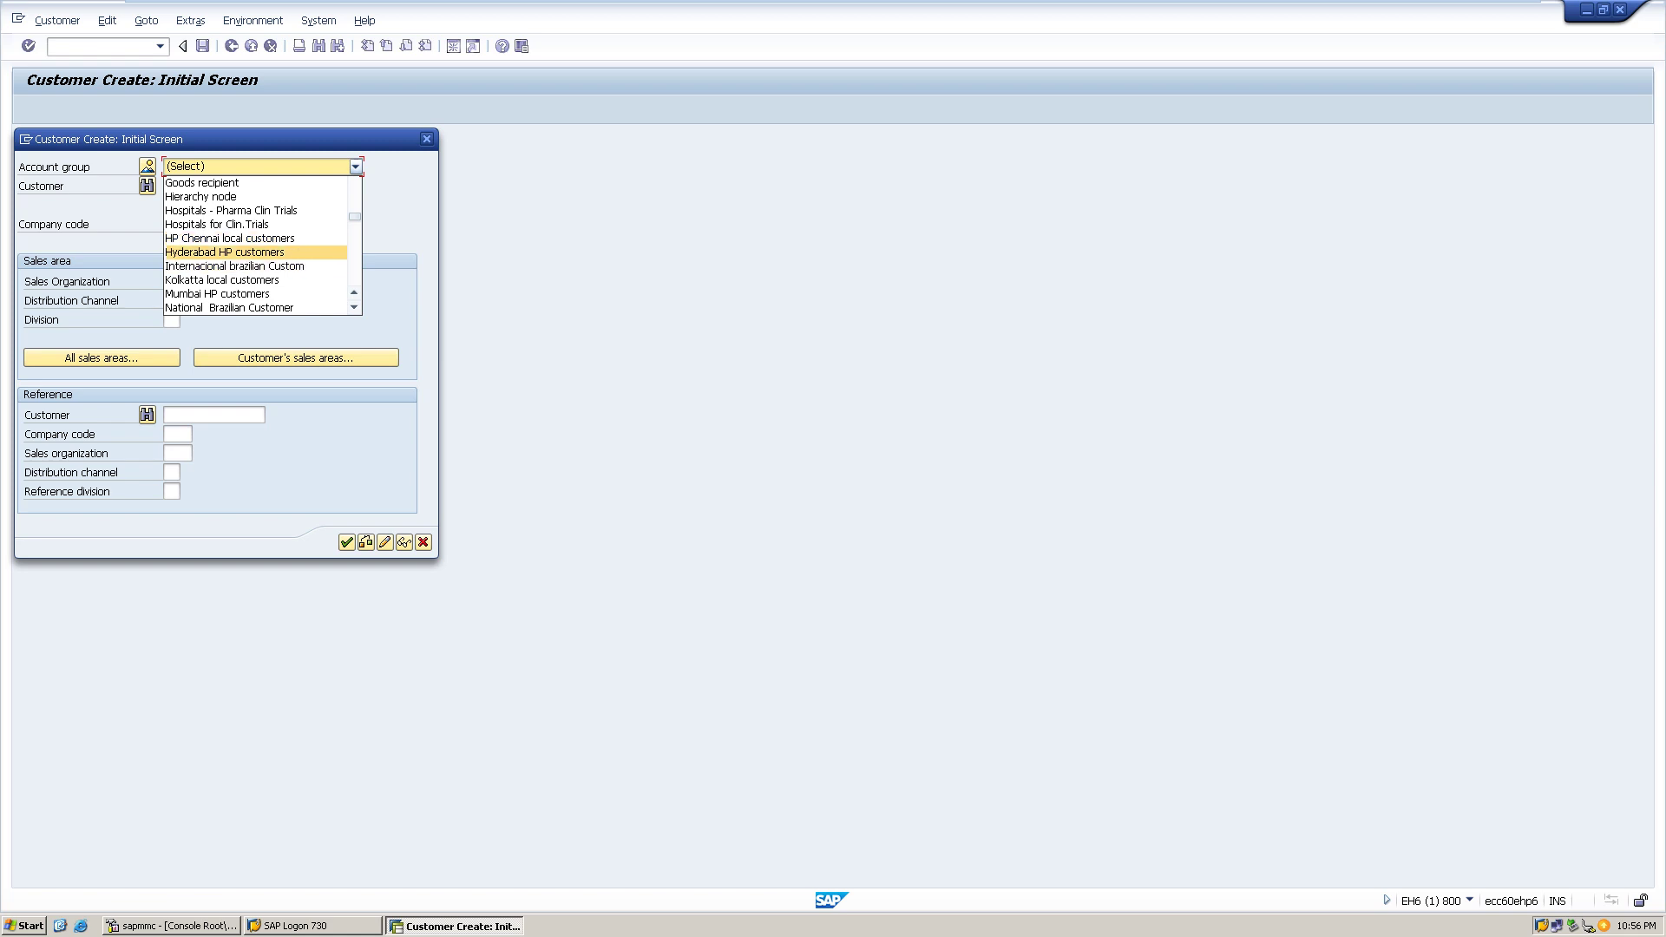
key(Return)
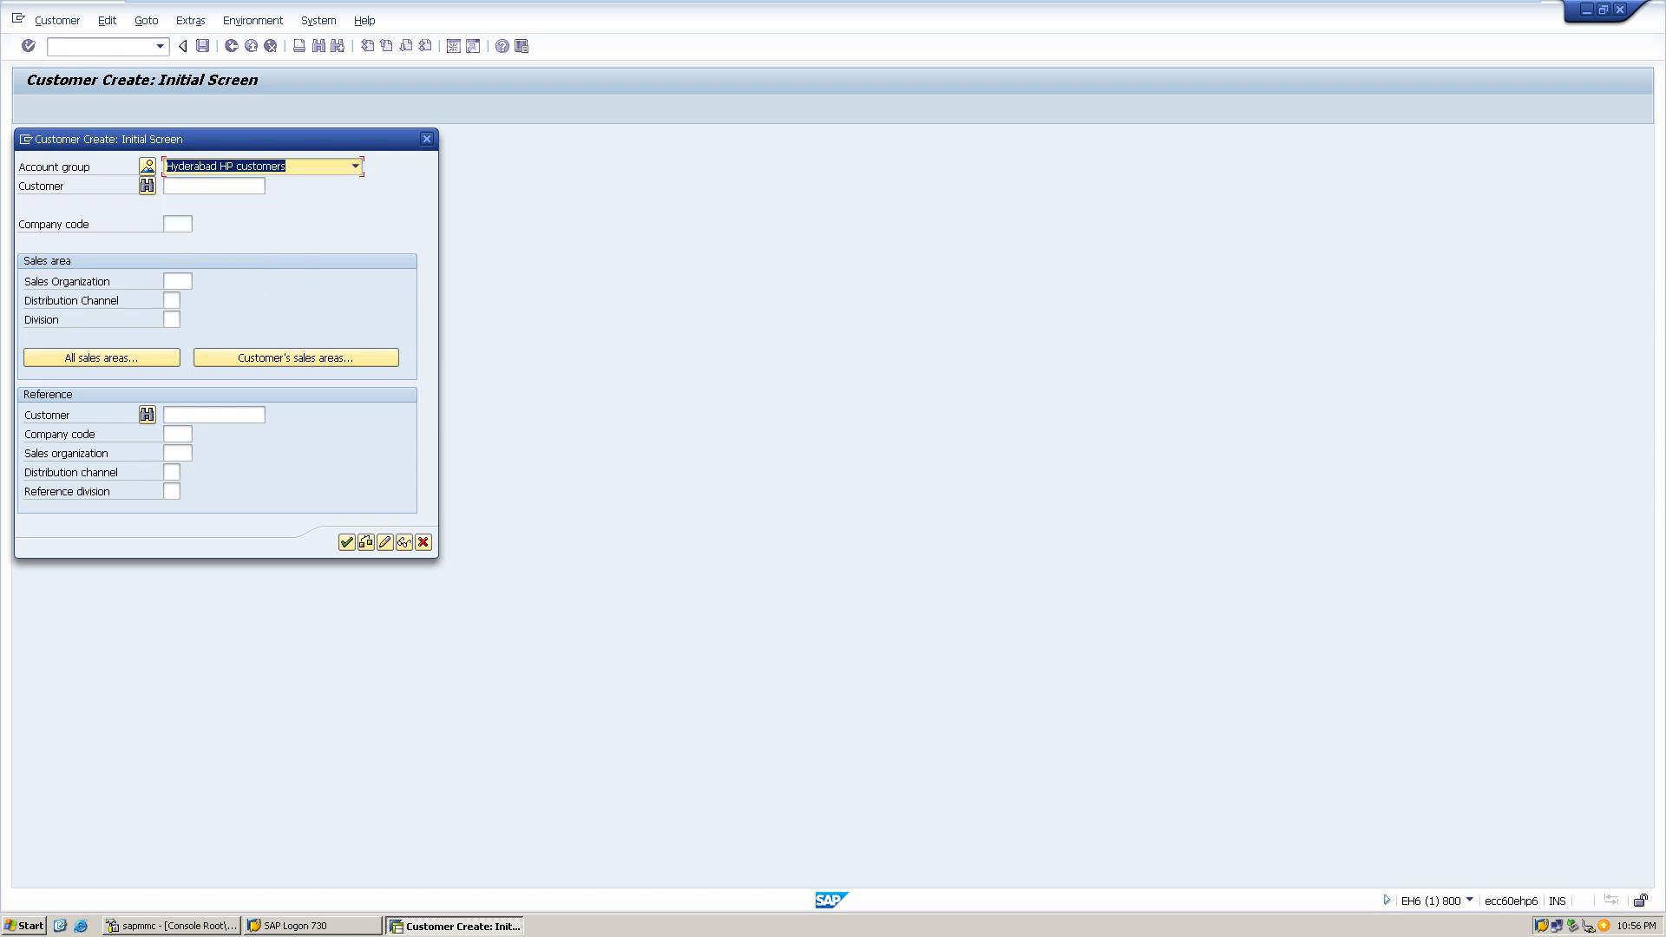
- Change the account group to Delhi local customers
key(F4)
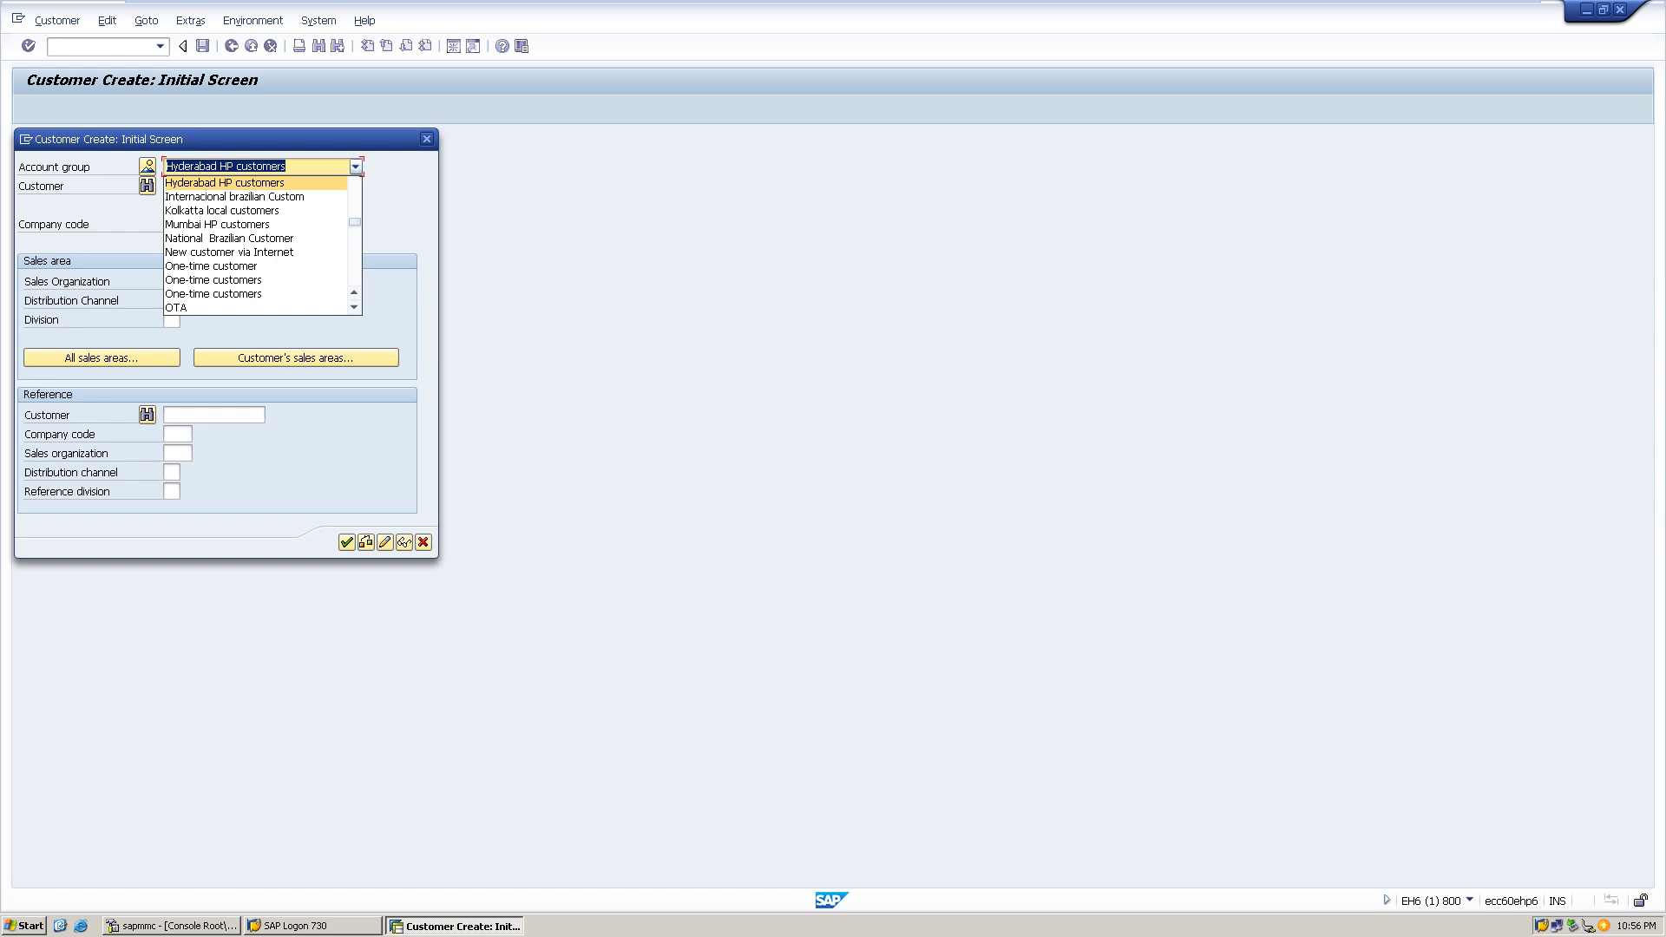
key(d)
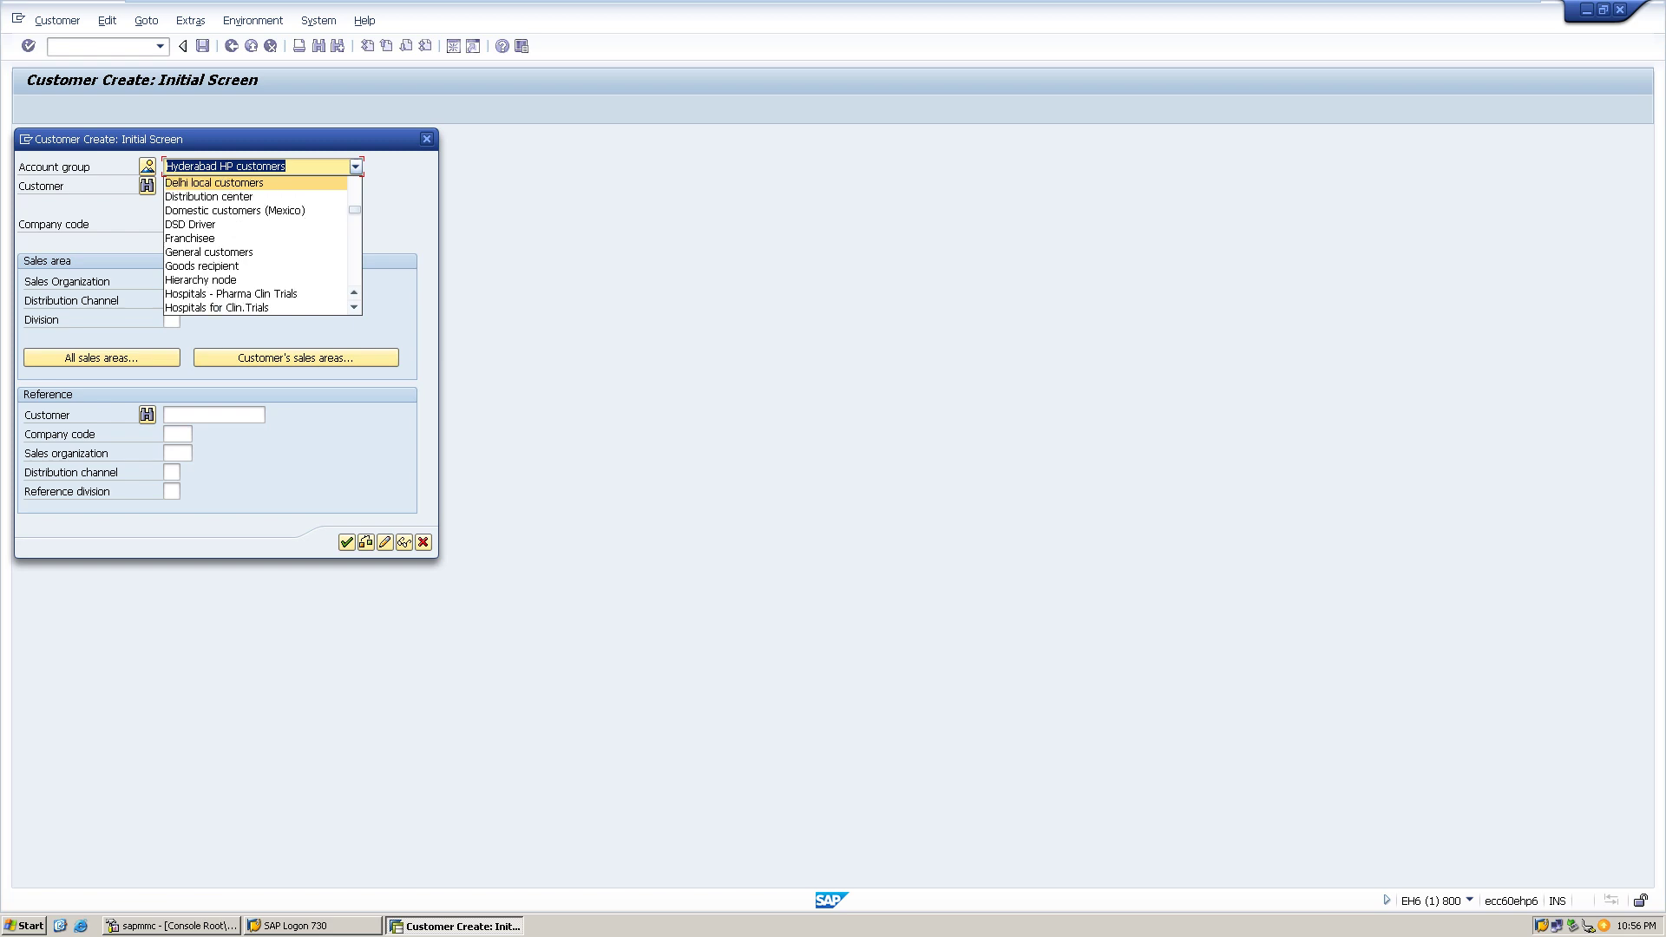
key(Return)
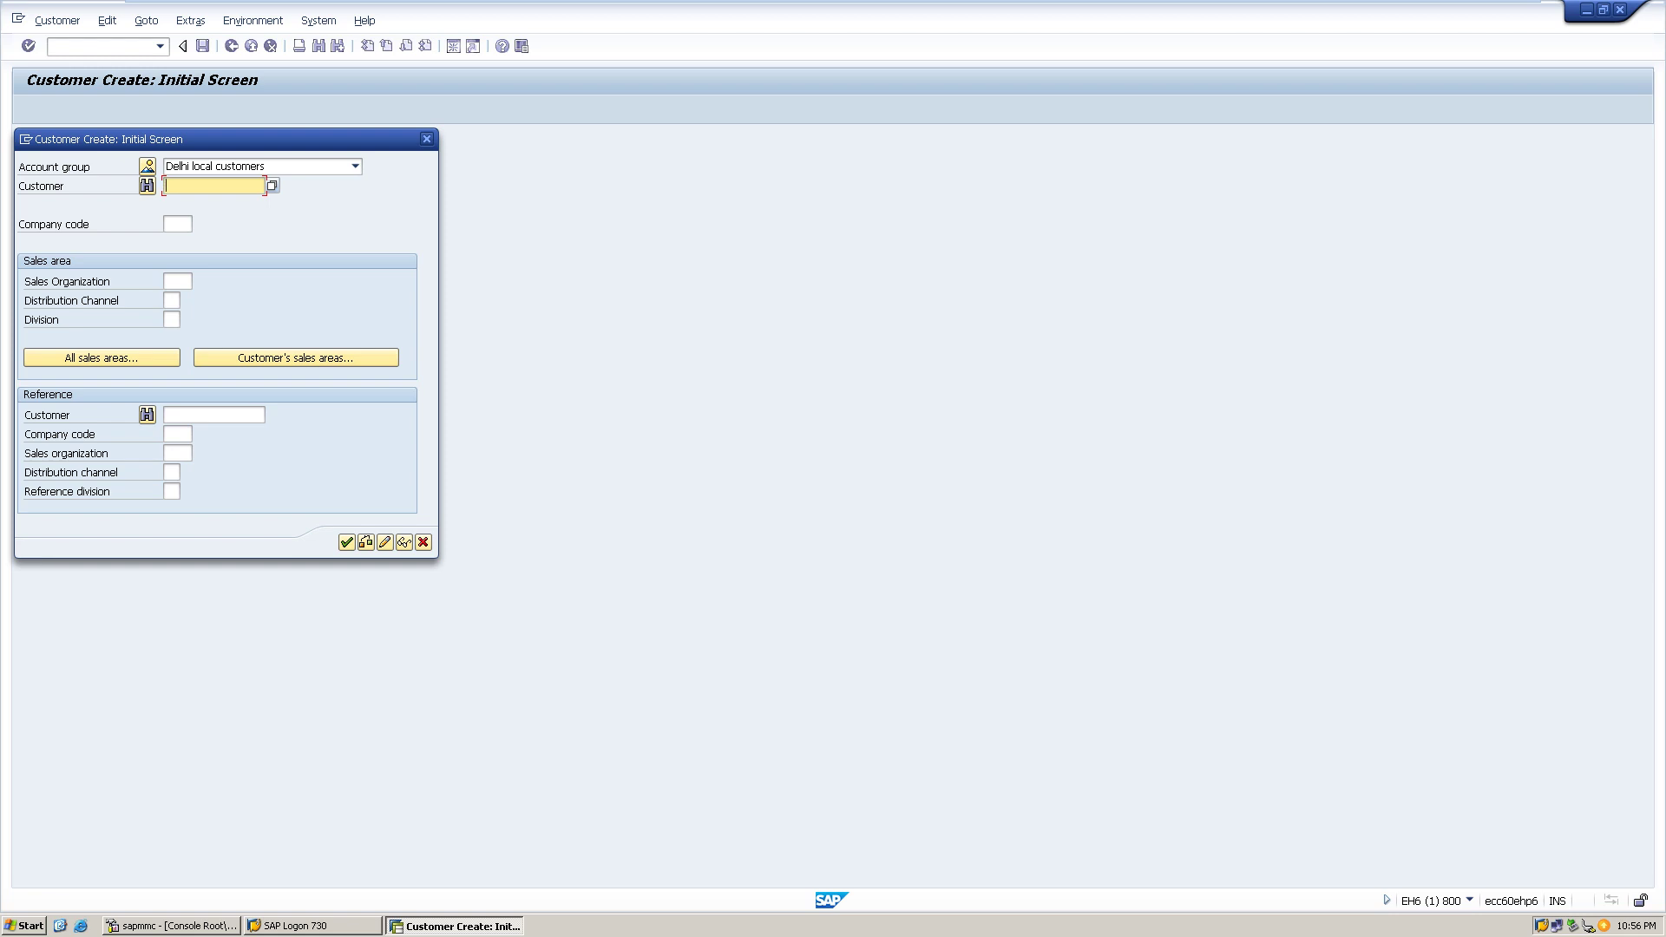
- Try company code HP1, dismiss the missing number range error, and recheck the account group list
click(177, 224)
text(HP1)
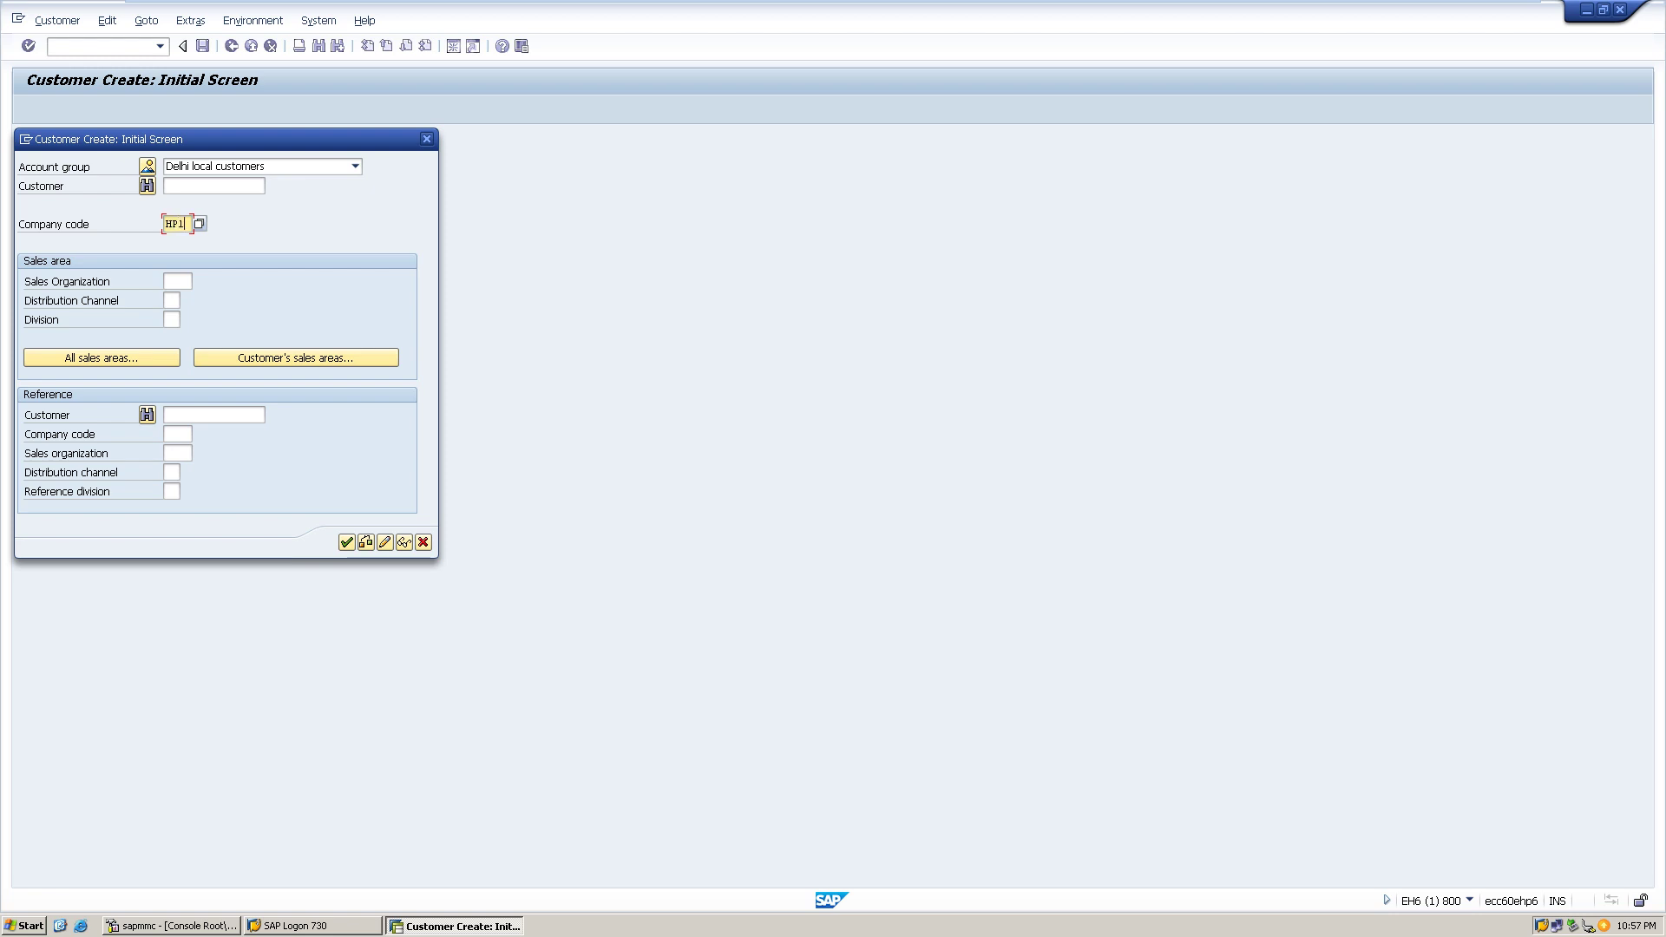
key(Return)
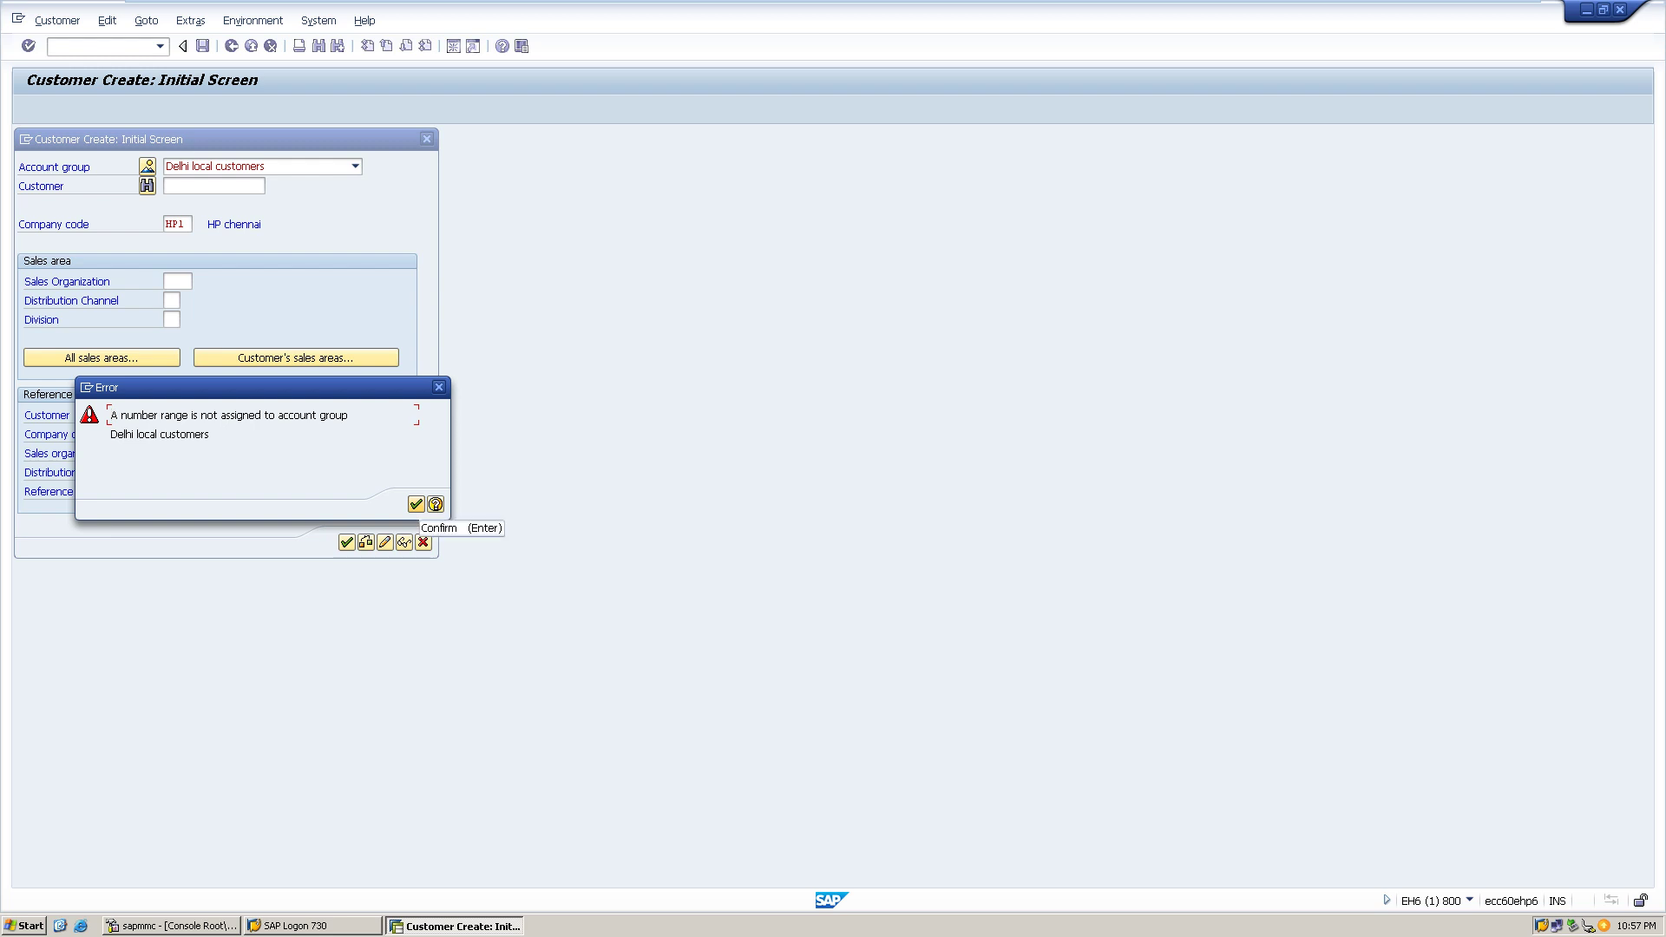
click(415, 505)
key(F4)
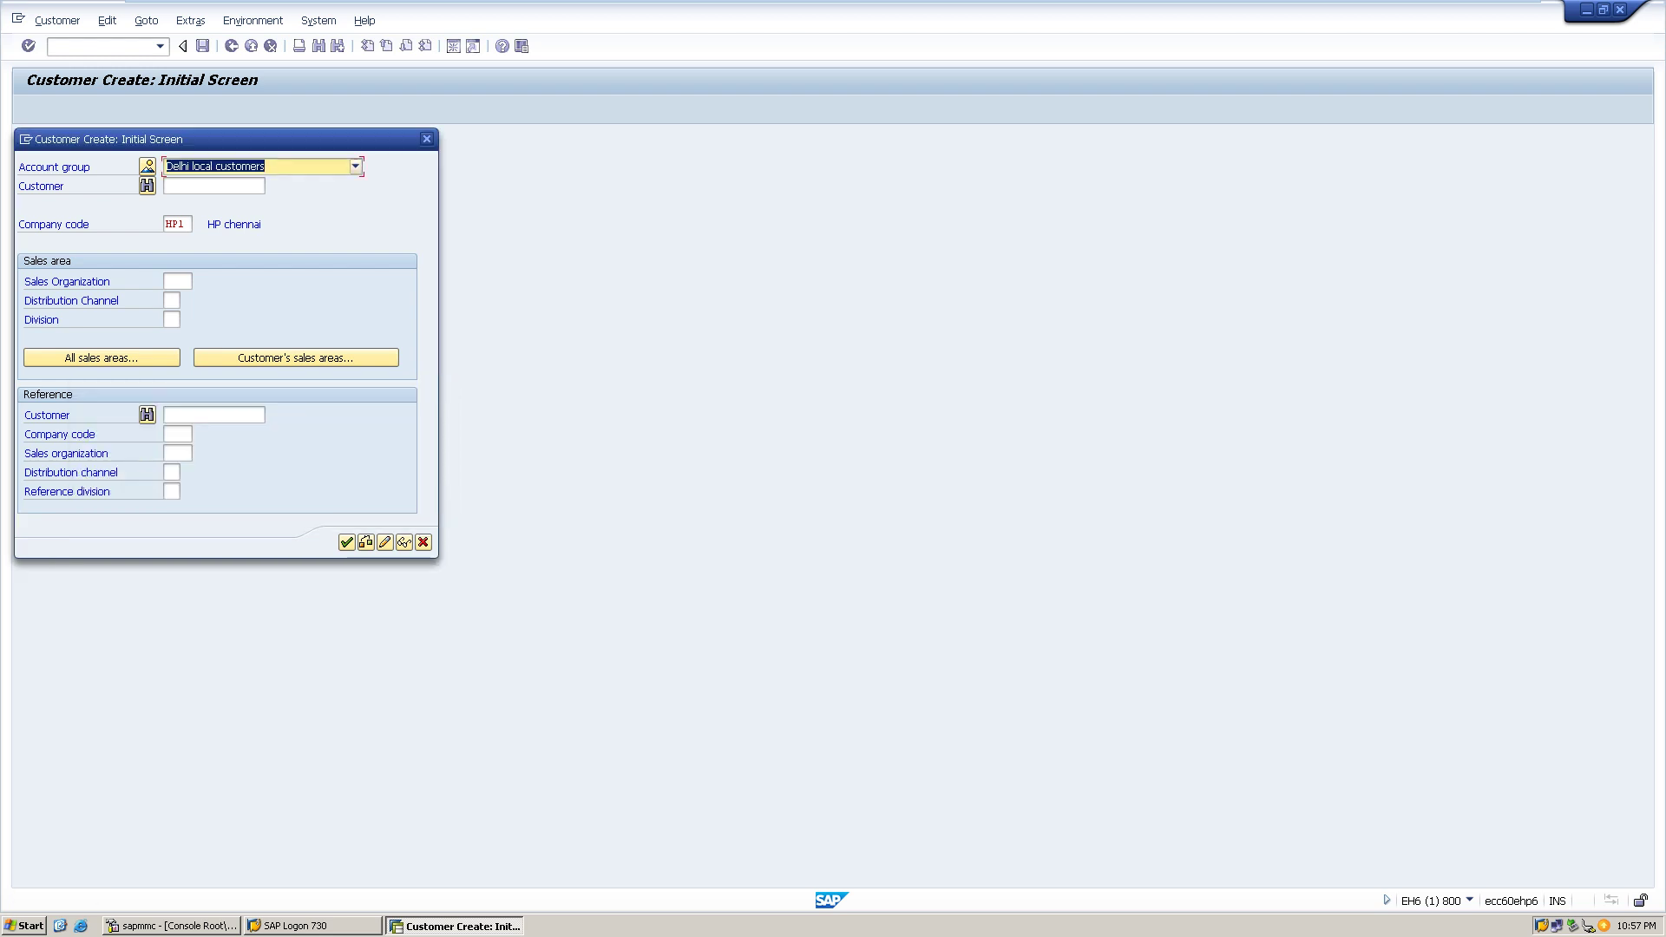
key(Return)
click(213, 186)
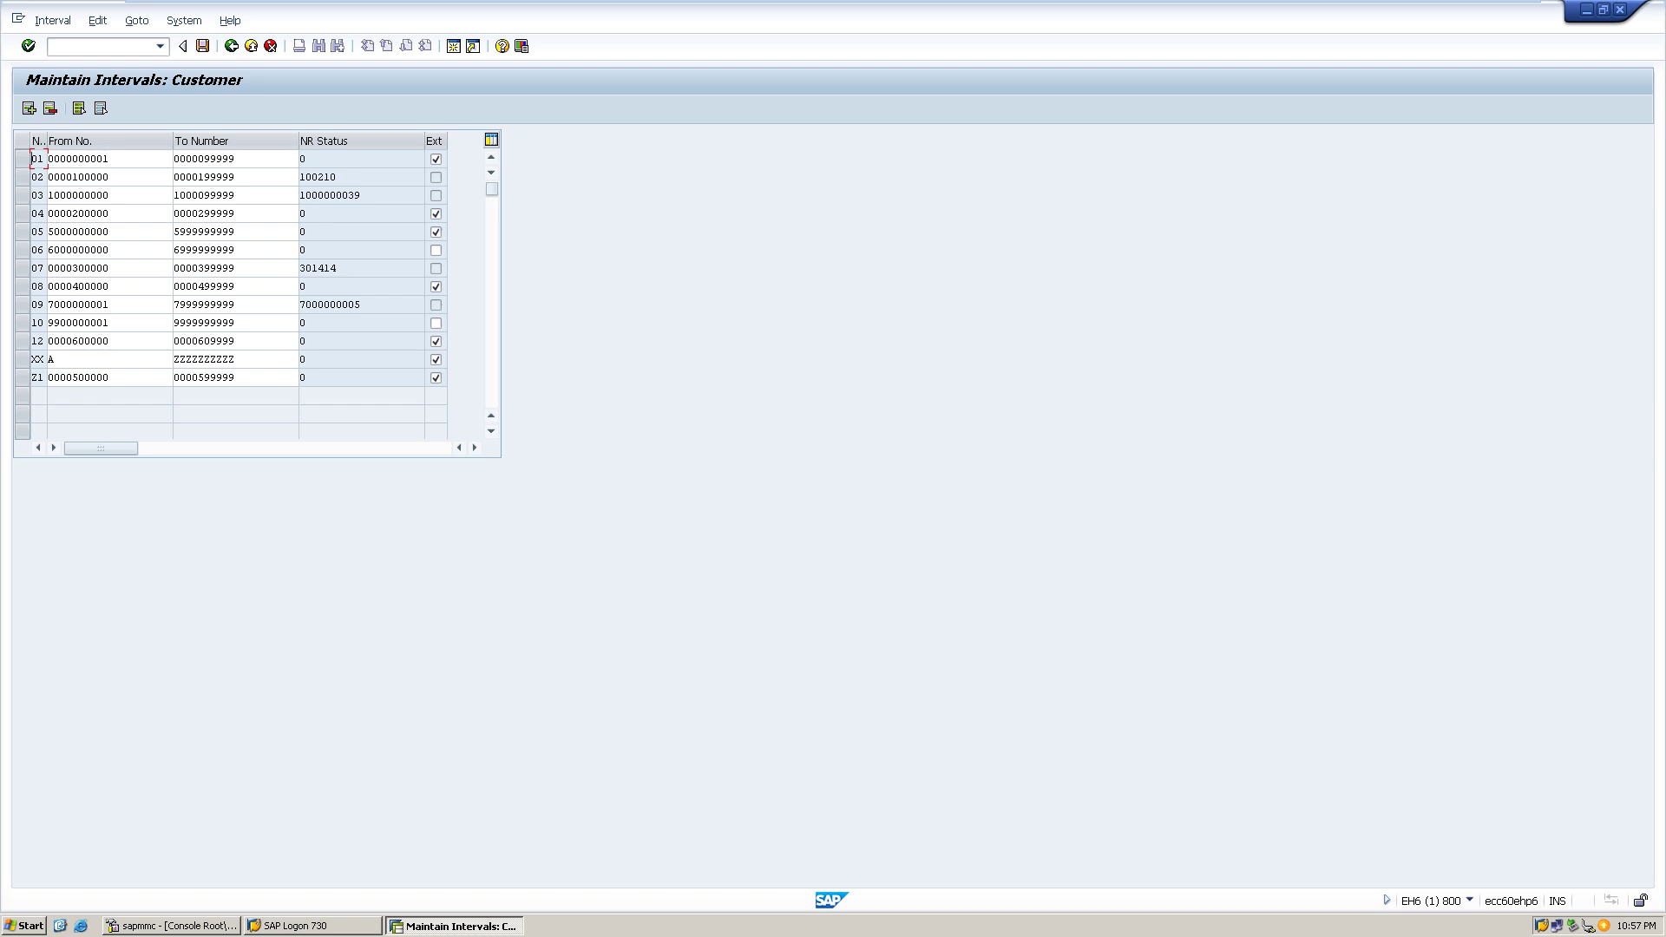
click(29, 107)
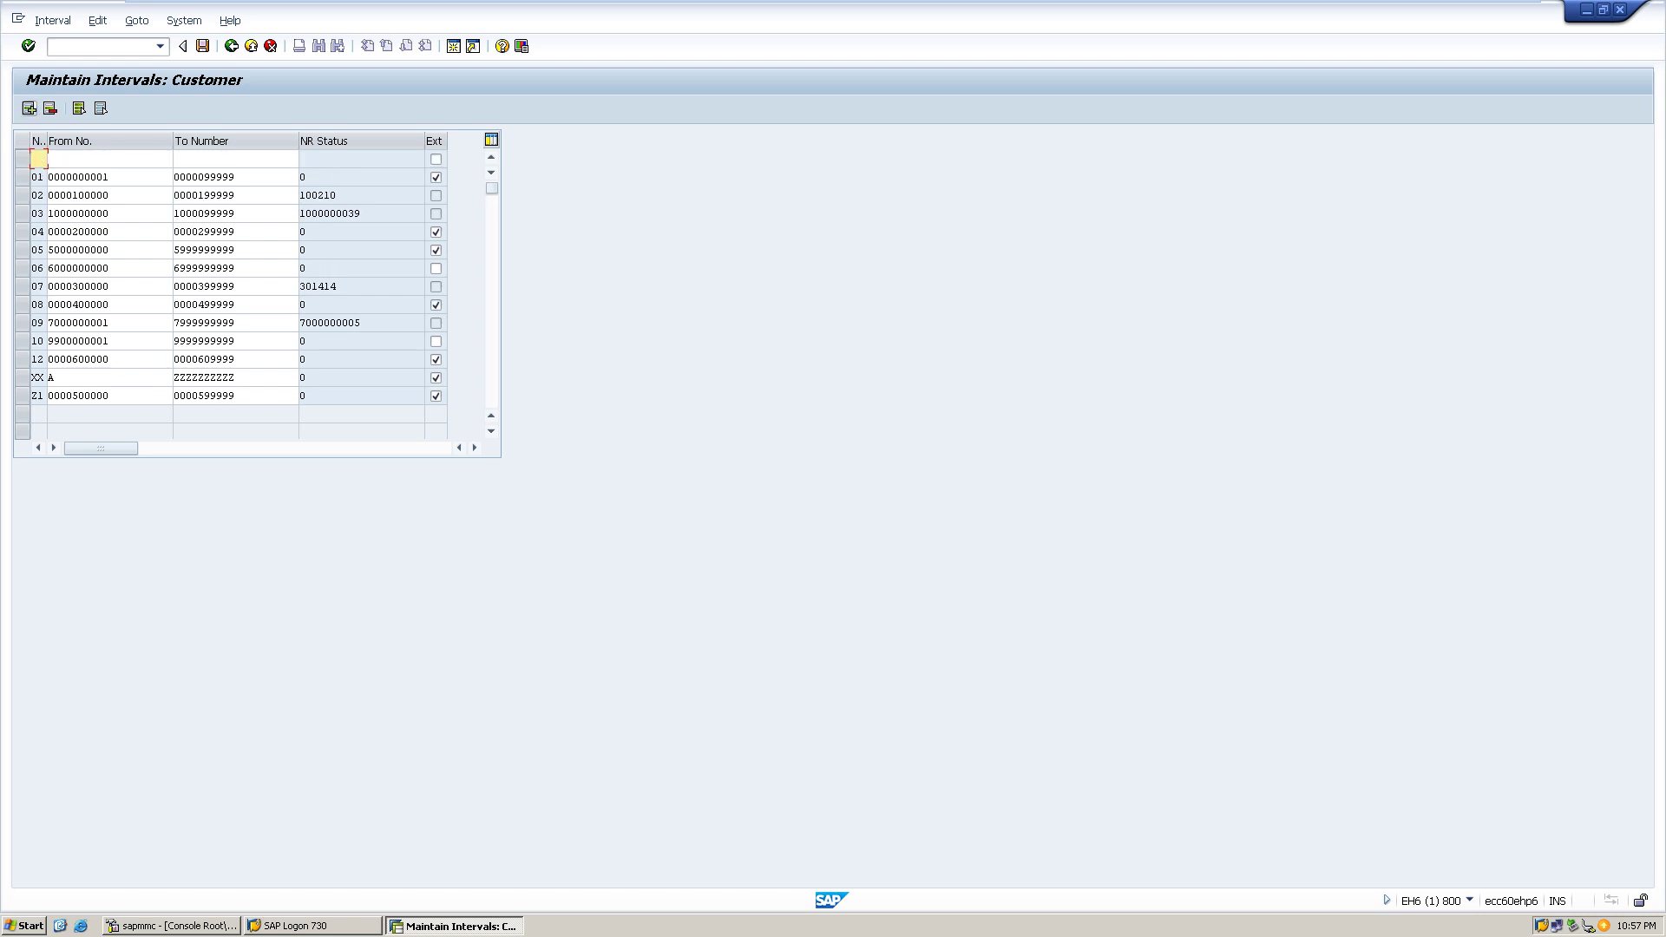
text(11)
click(109, 159)
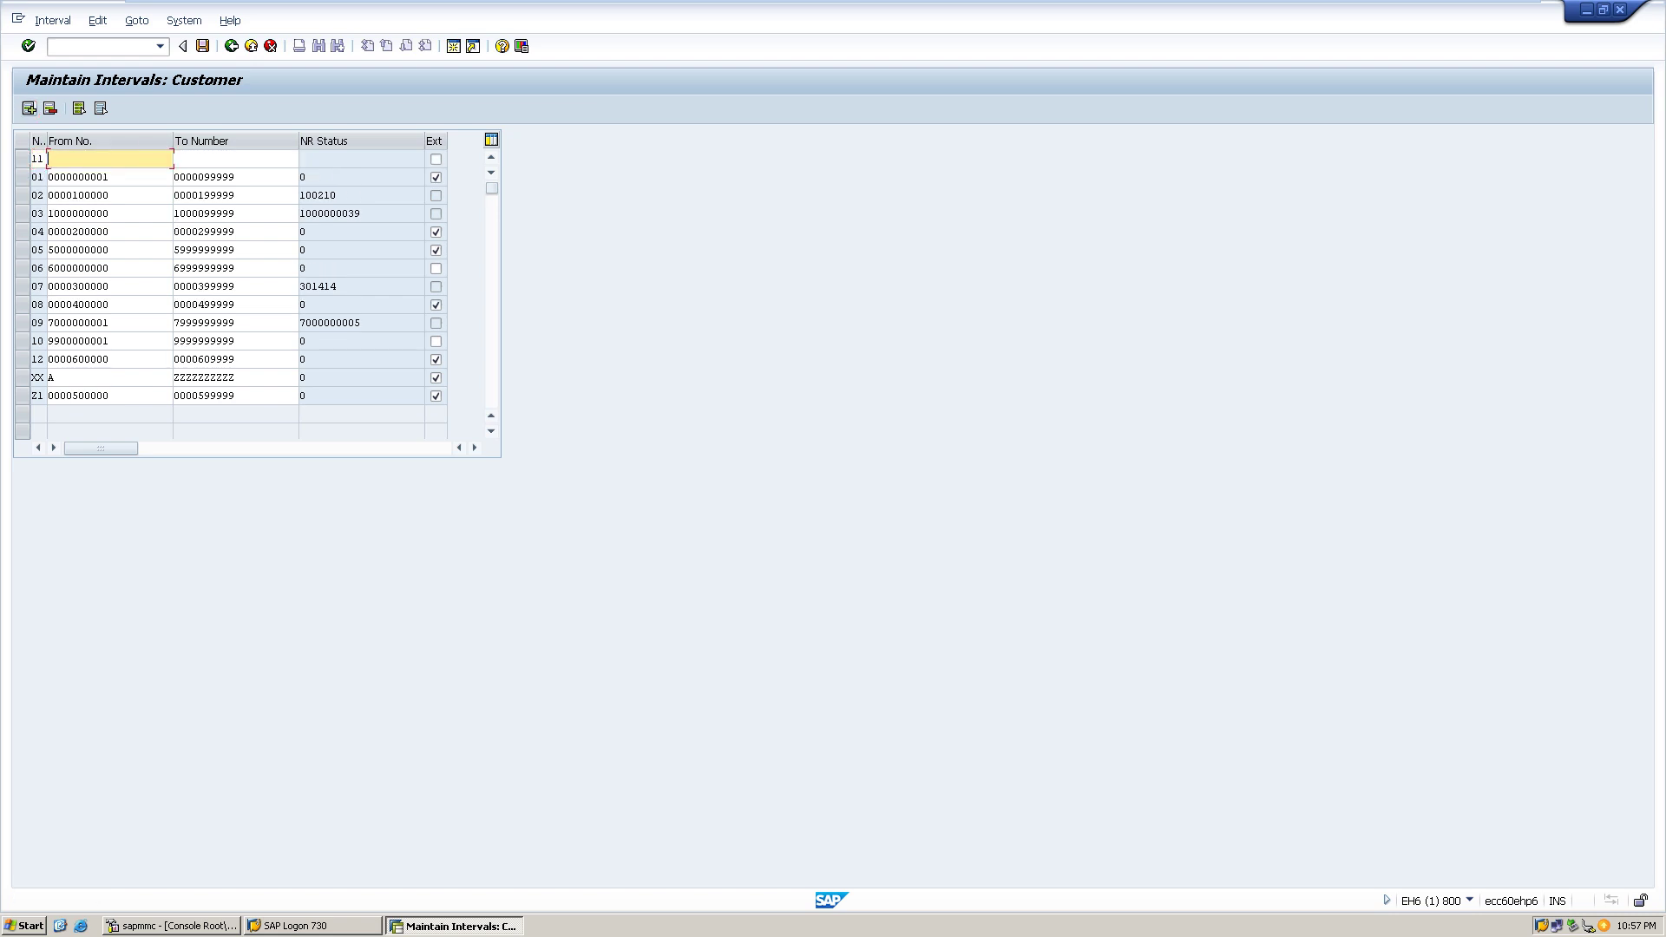
text(111)
key(BackSpace)
text(00000000)
key(Tab)
text(11)
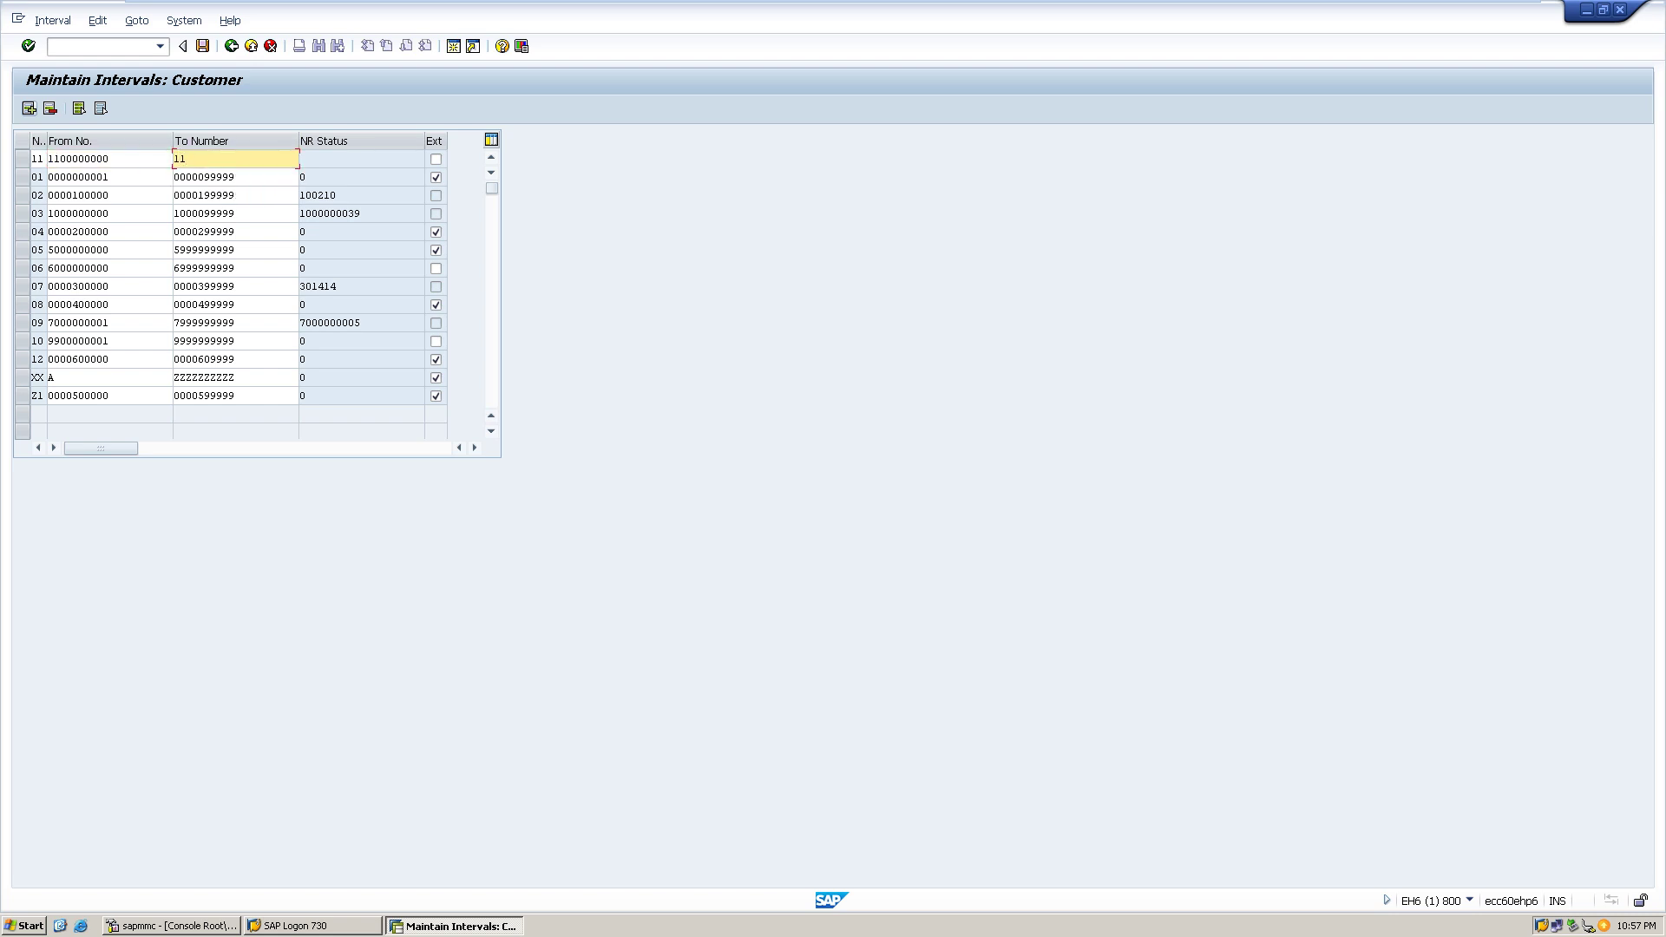
text(99999999)
key(ctrl+s)
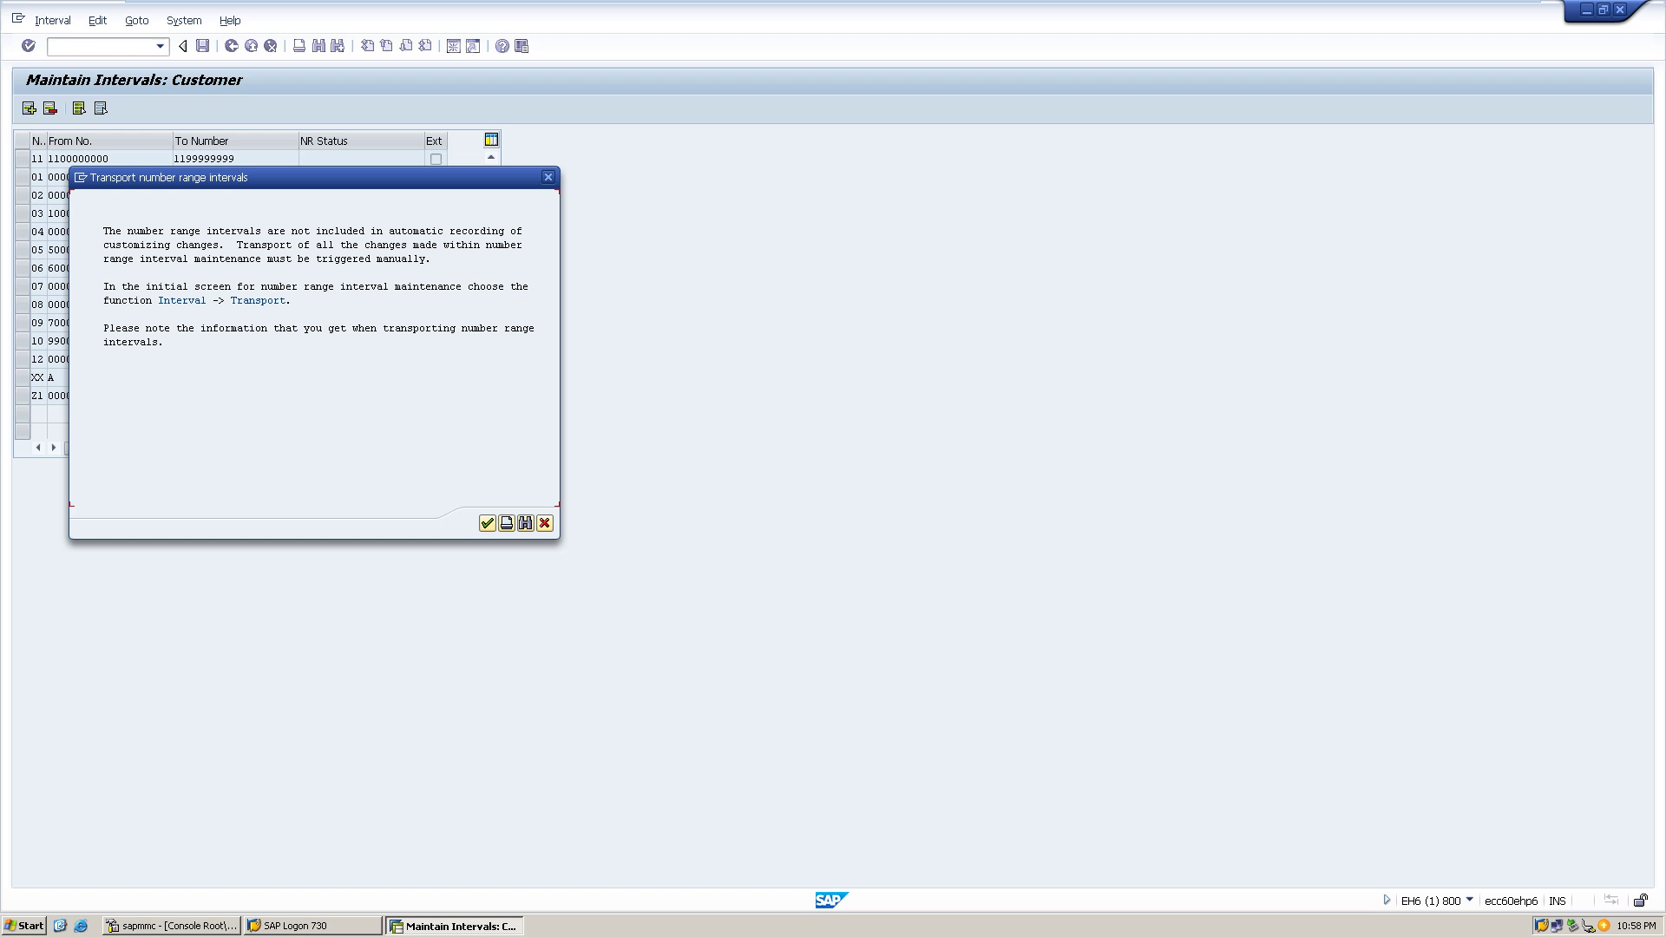
key(Return)
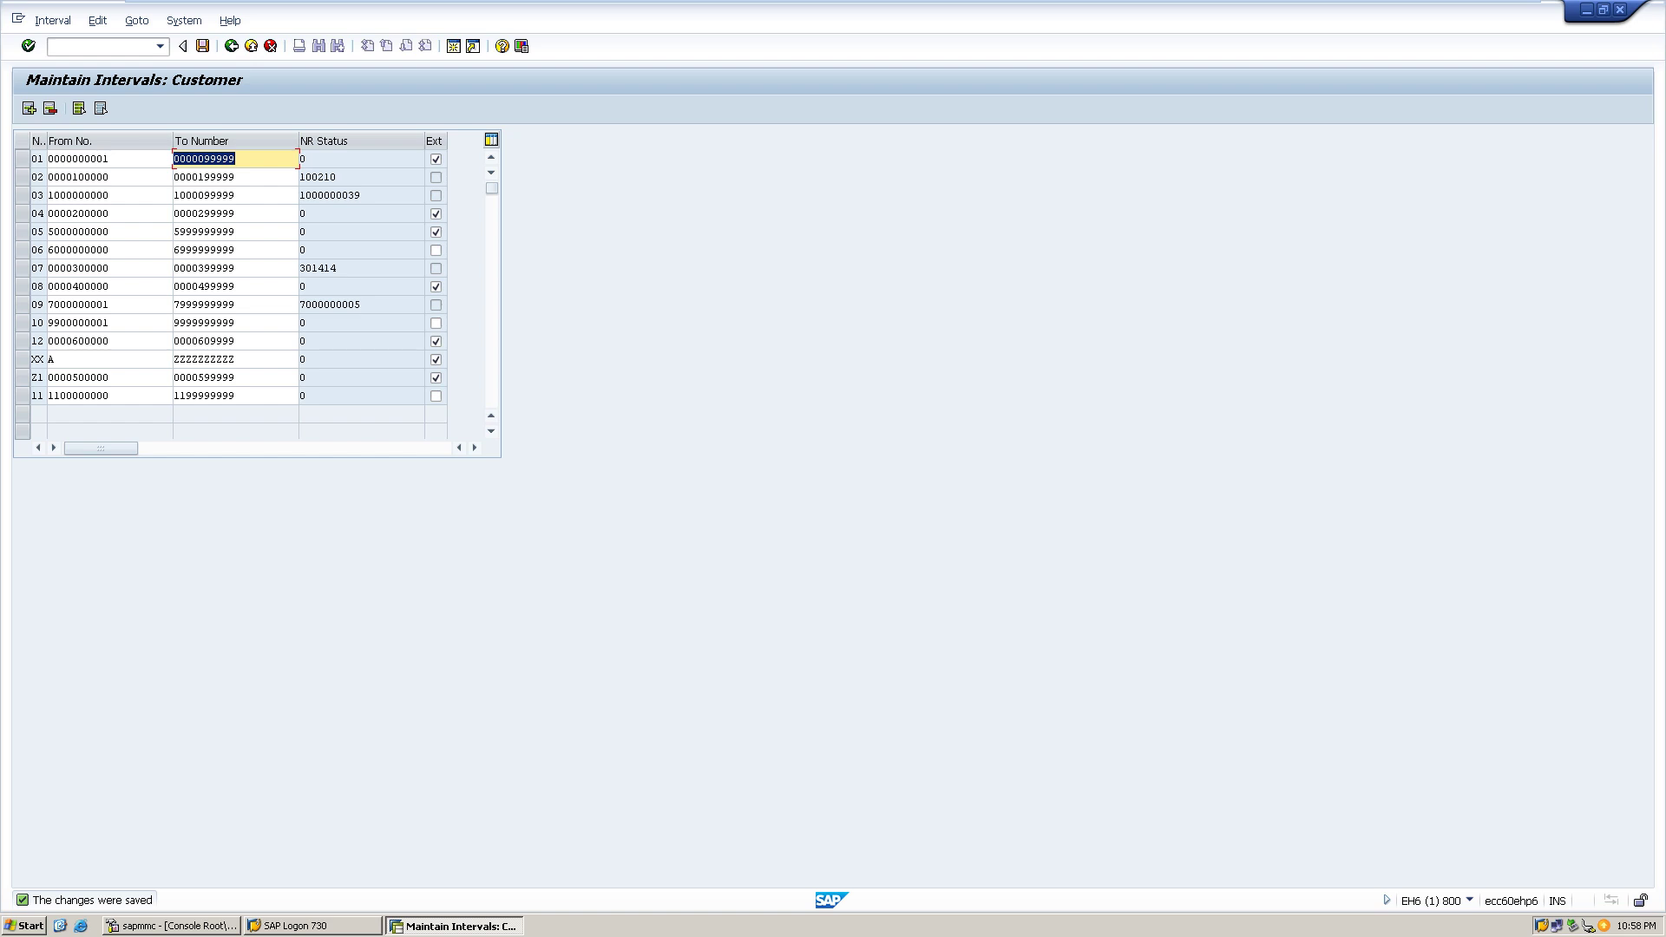
click(28, 108)
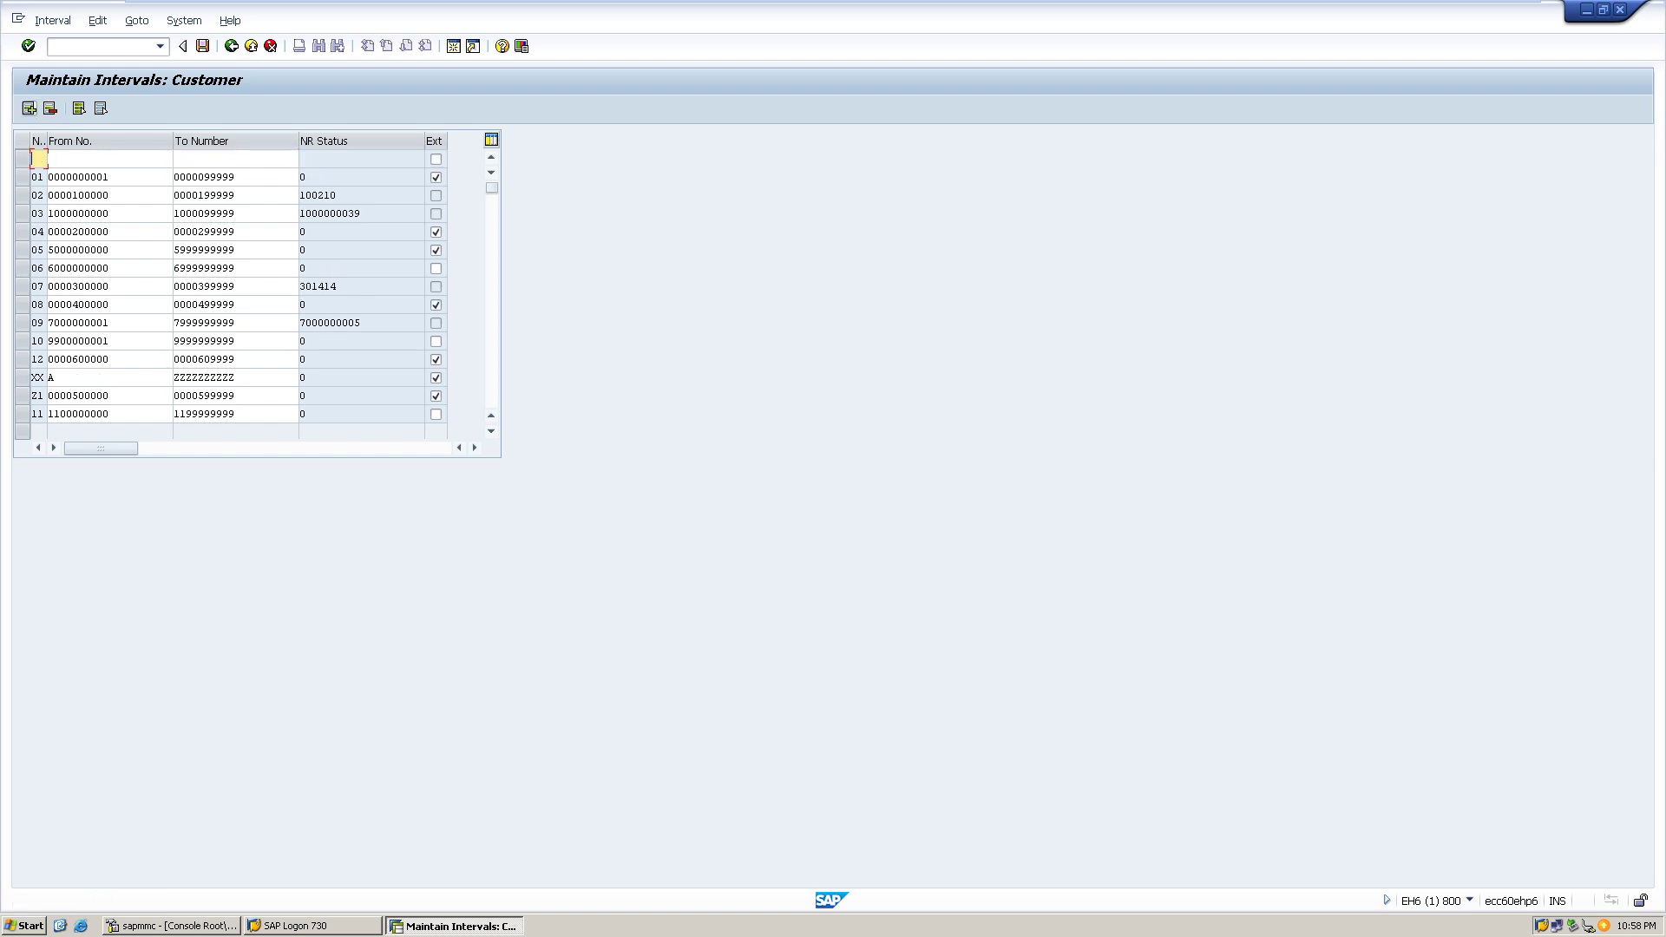
text(13)
key(Tab)
text(1)
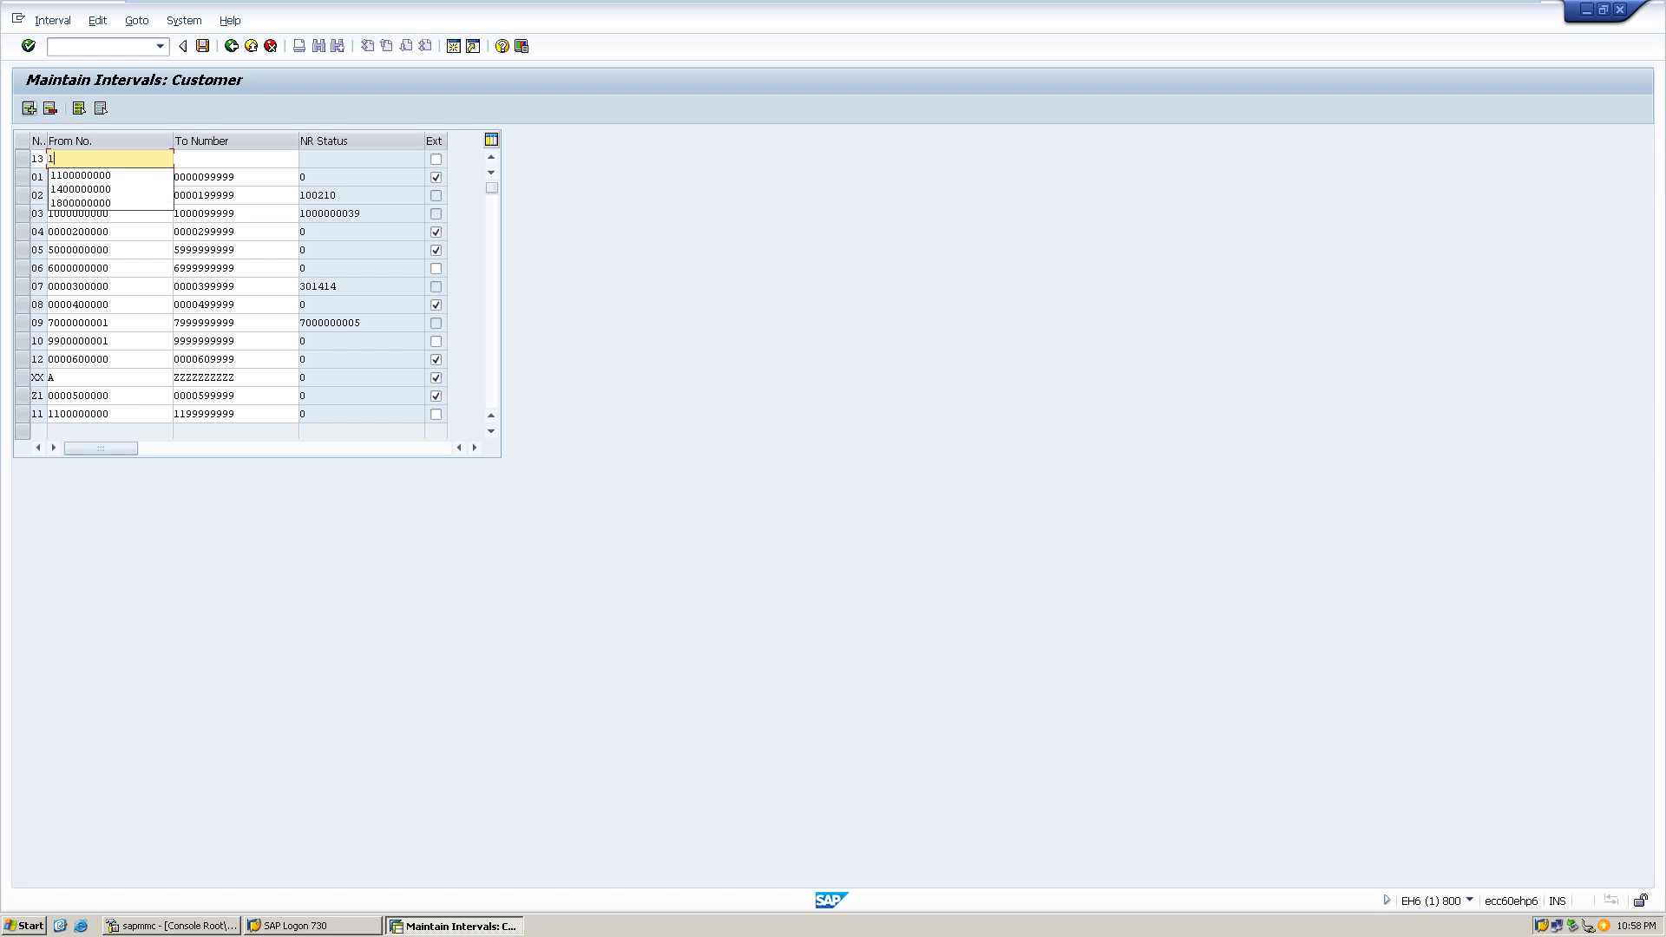
text(300000000)
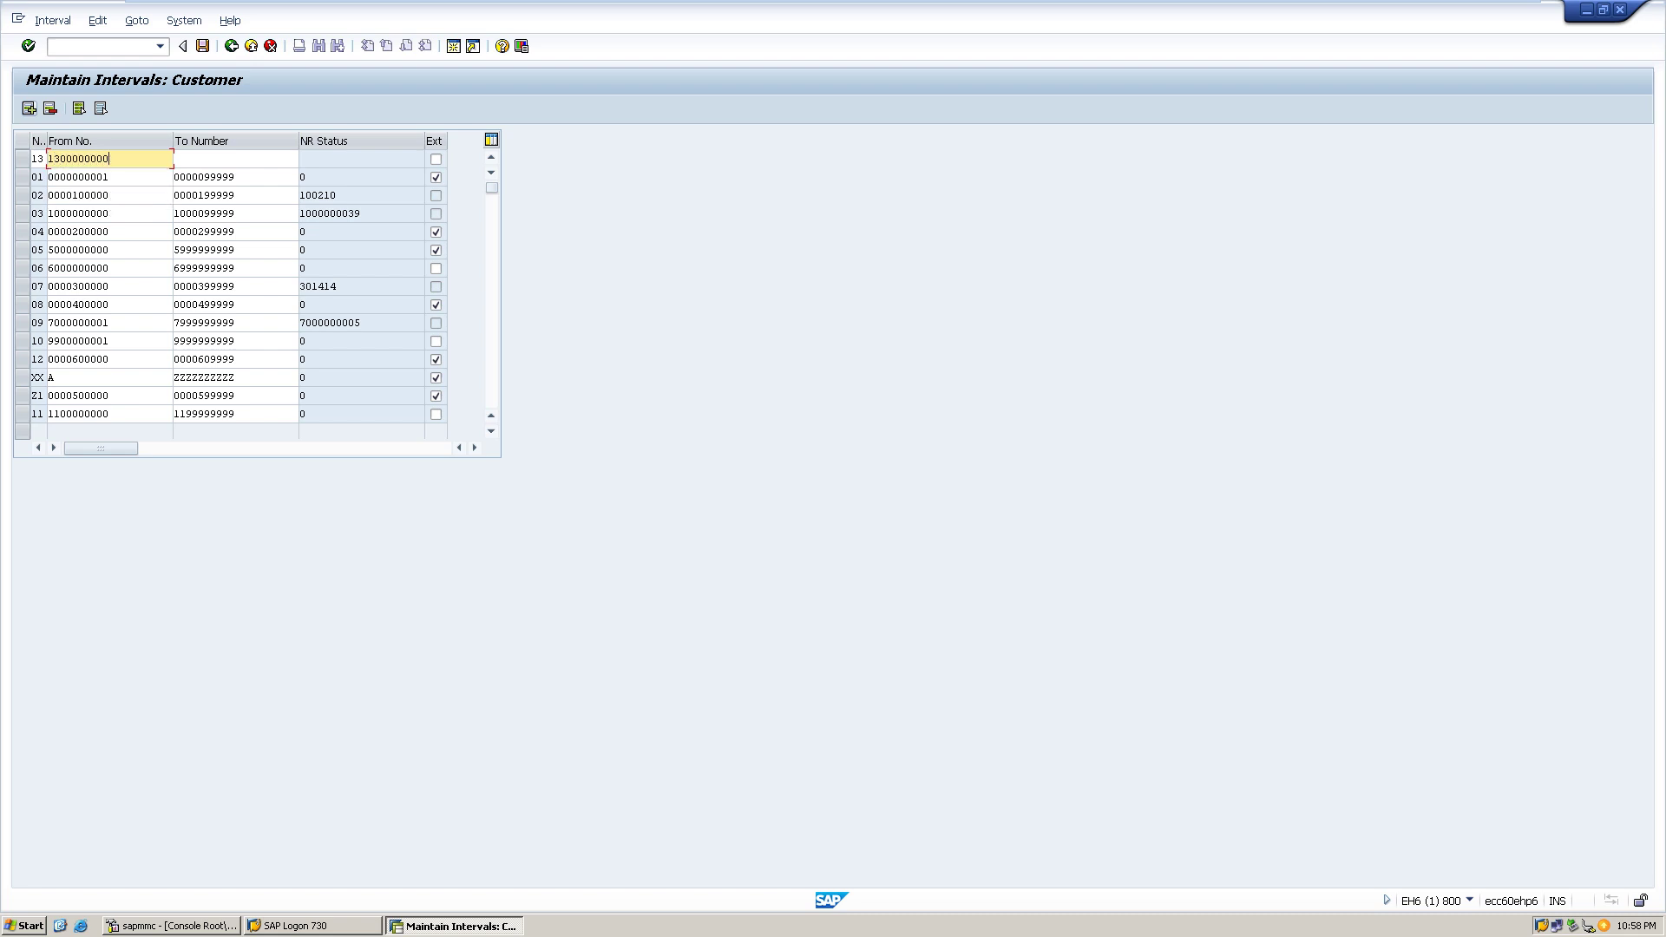
key(Tab)
text(1399999999)
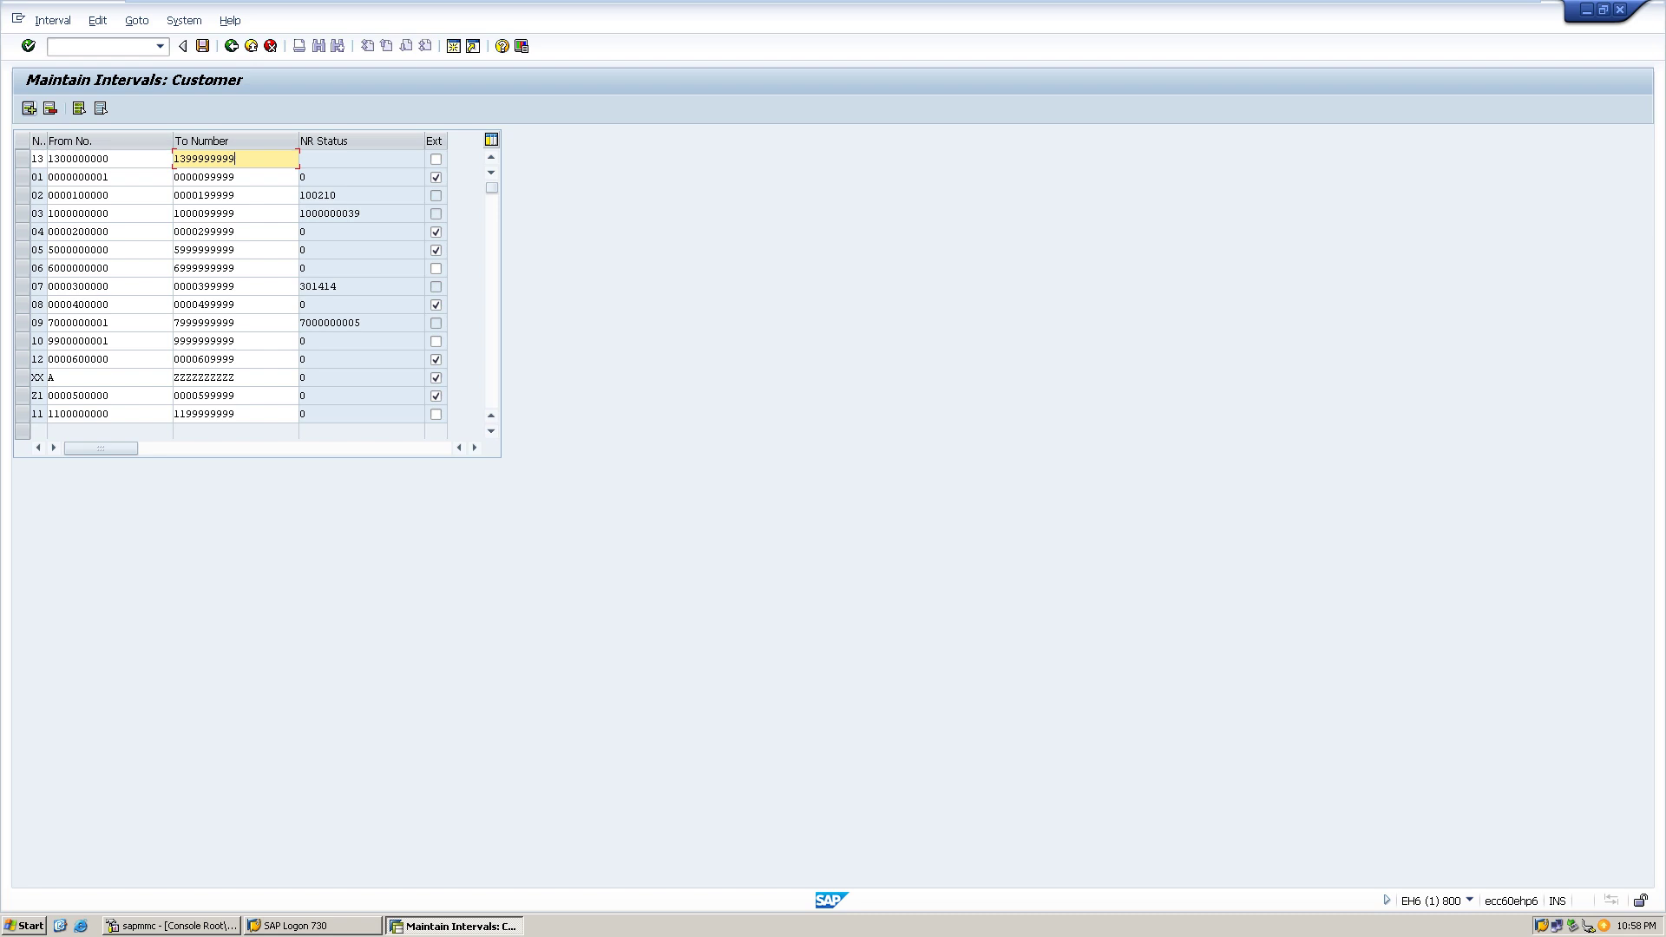
key(ctrl+s)
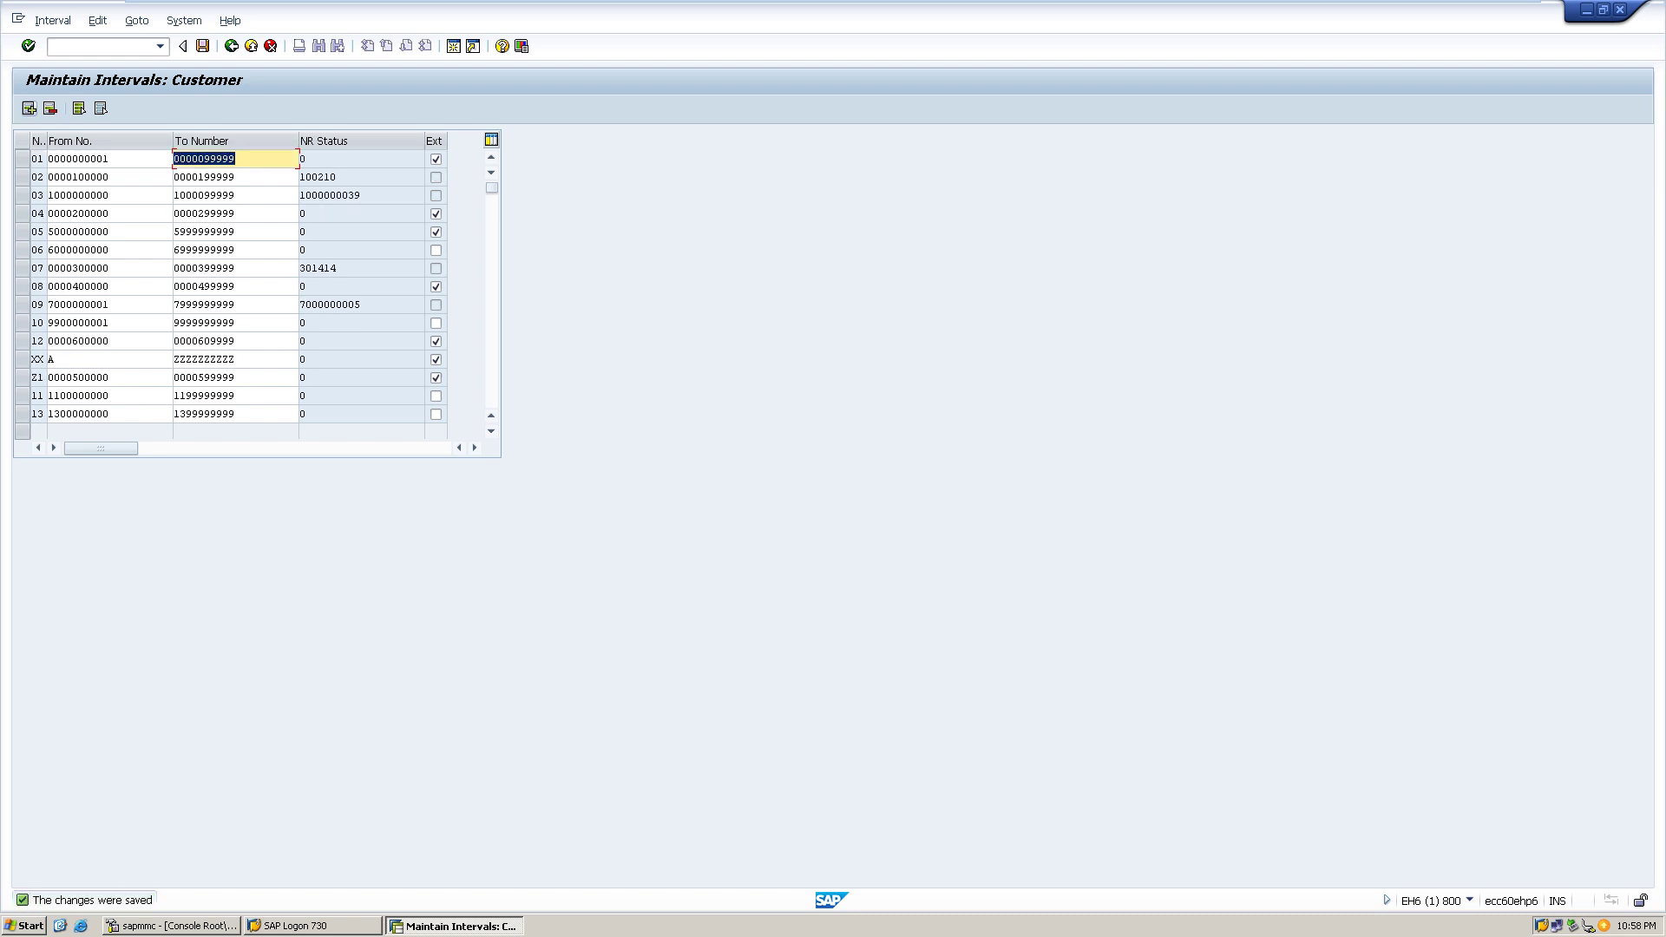
click(235, 177)
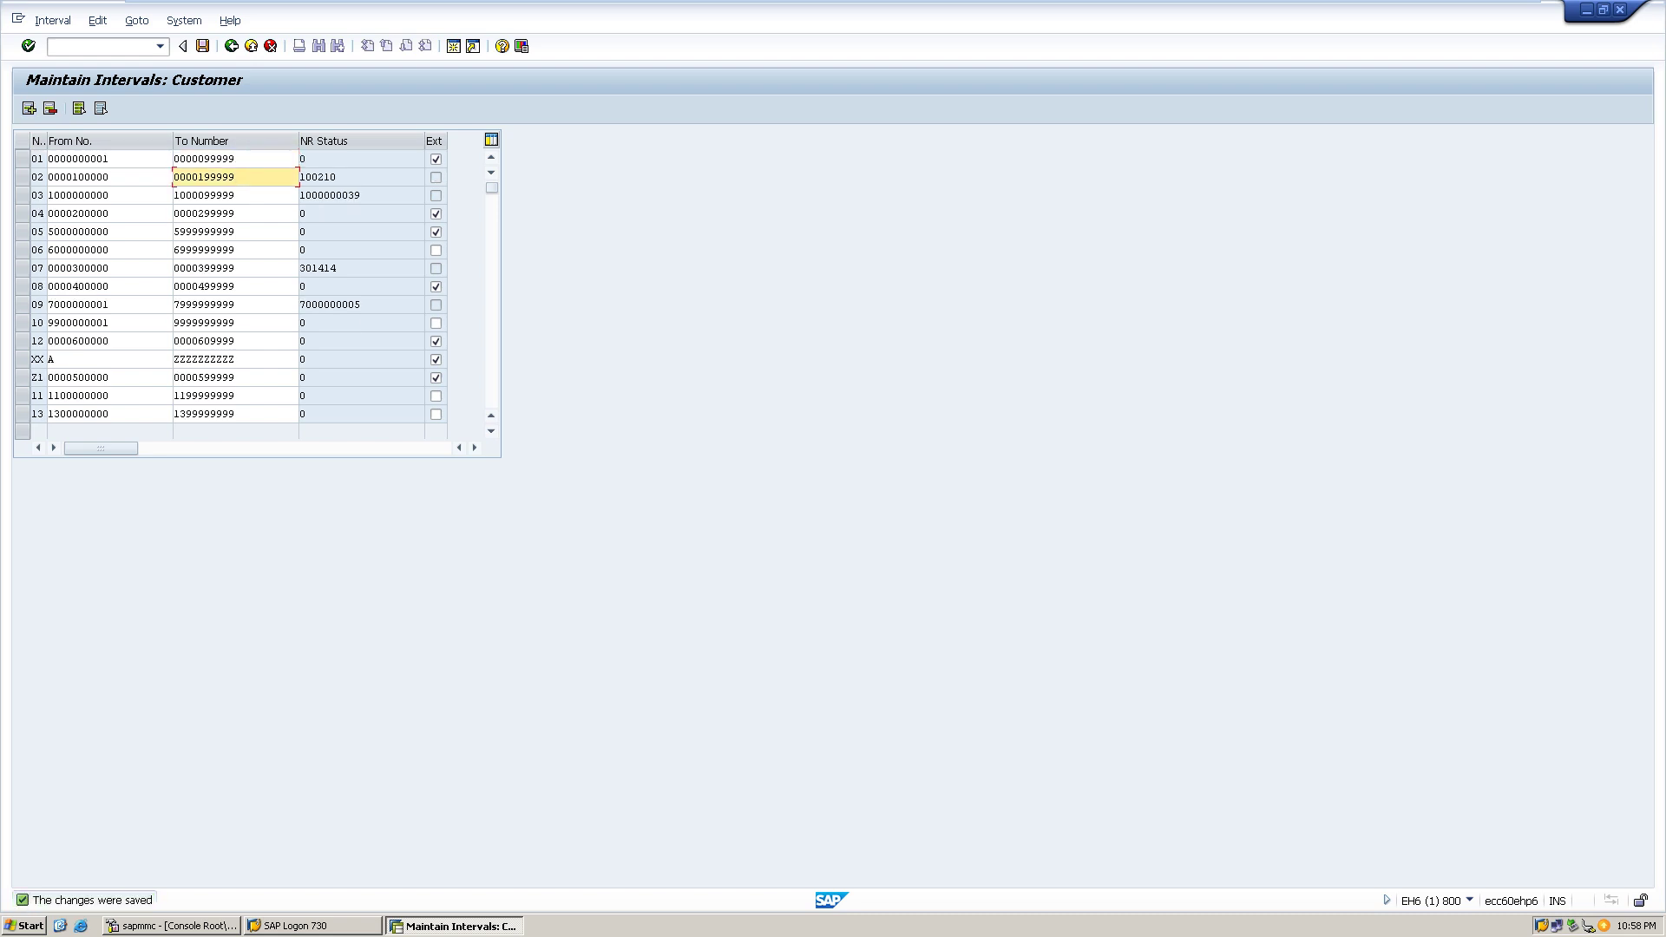
click(29, 108)
text(14)
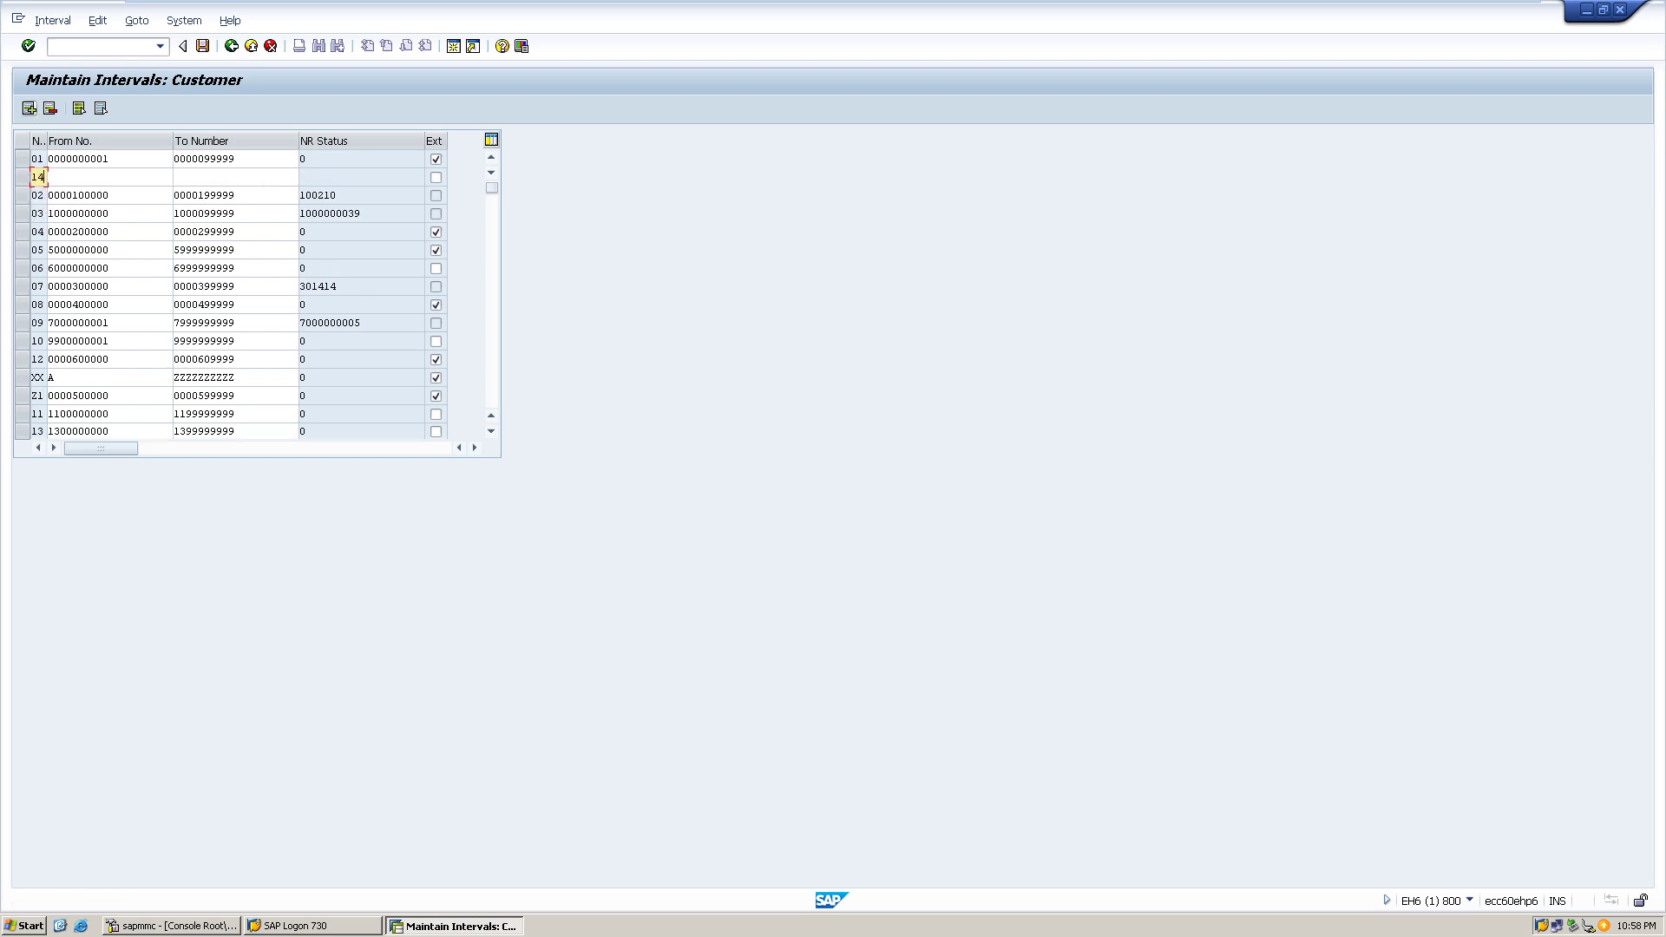
key(Tab)
text(1400000000)
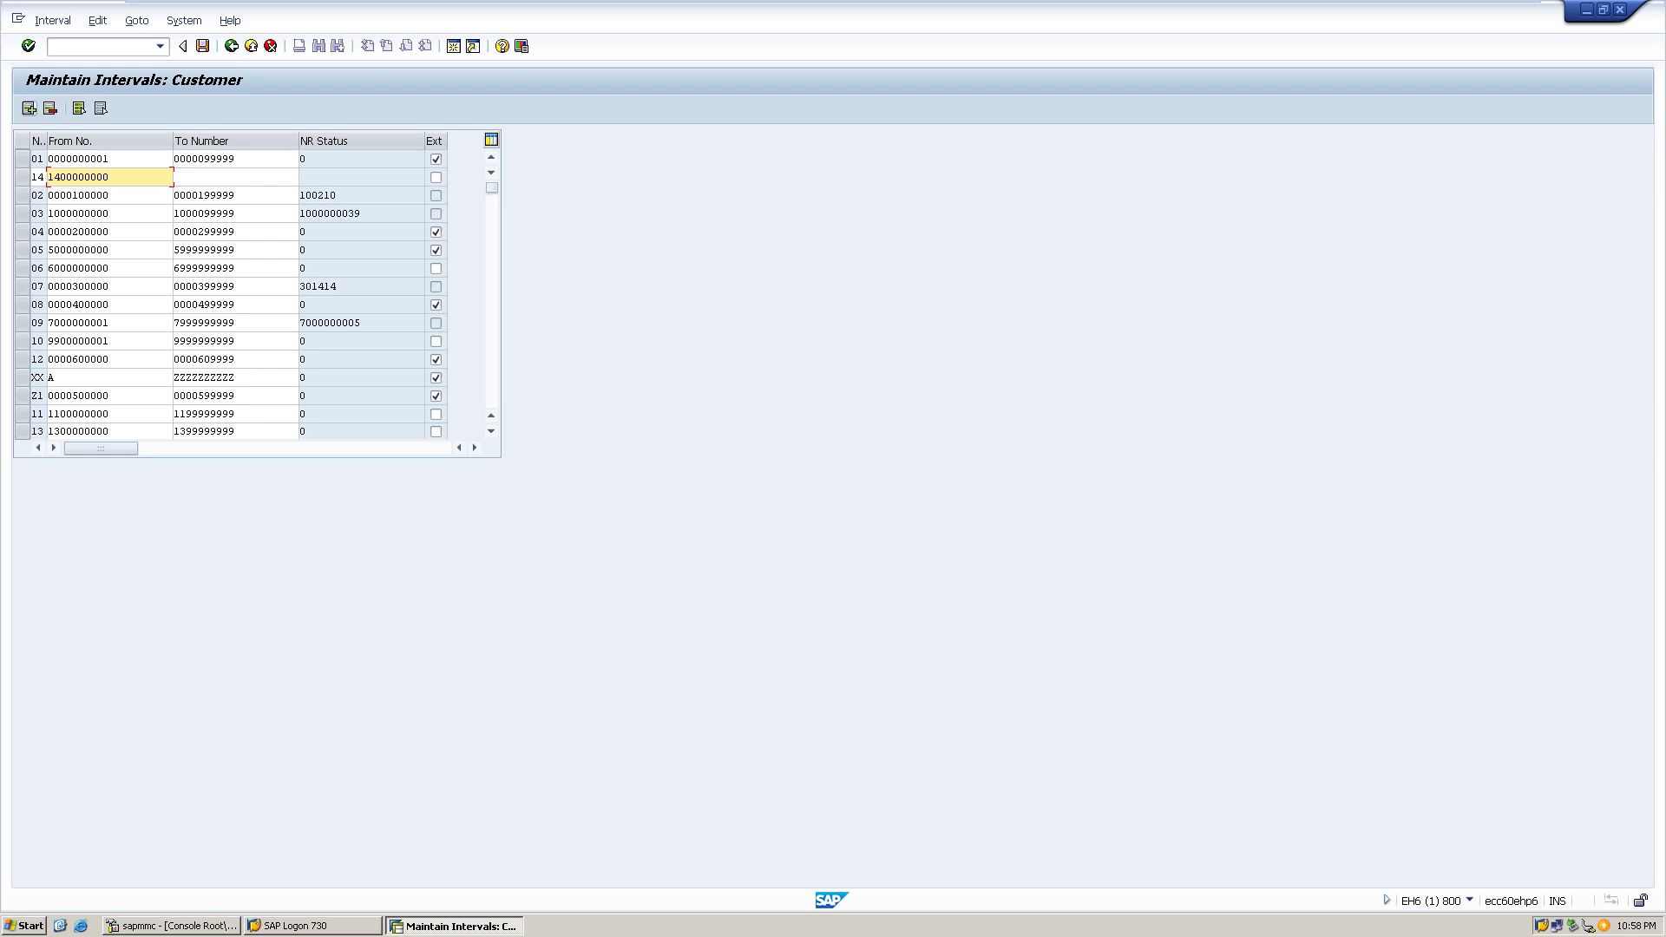
key(BackSpace)
key(BackSpace)
key(BackSpace)
key(BackSpace)
key(BackSpace)
key(BackSpace)
key(BackSpace)
key(BackSpace)
key(BackSpace)
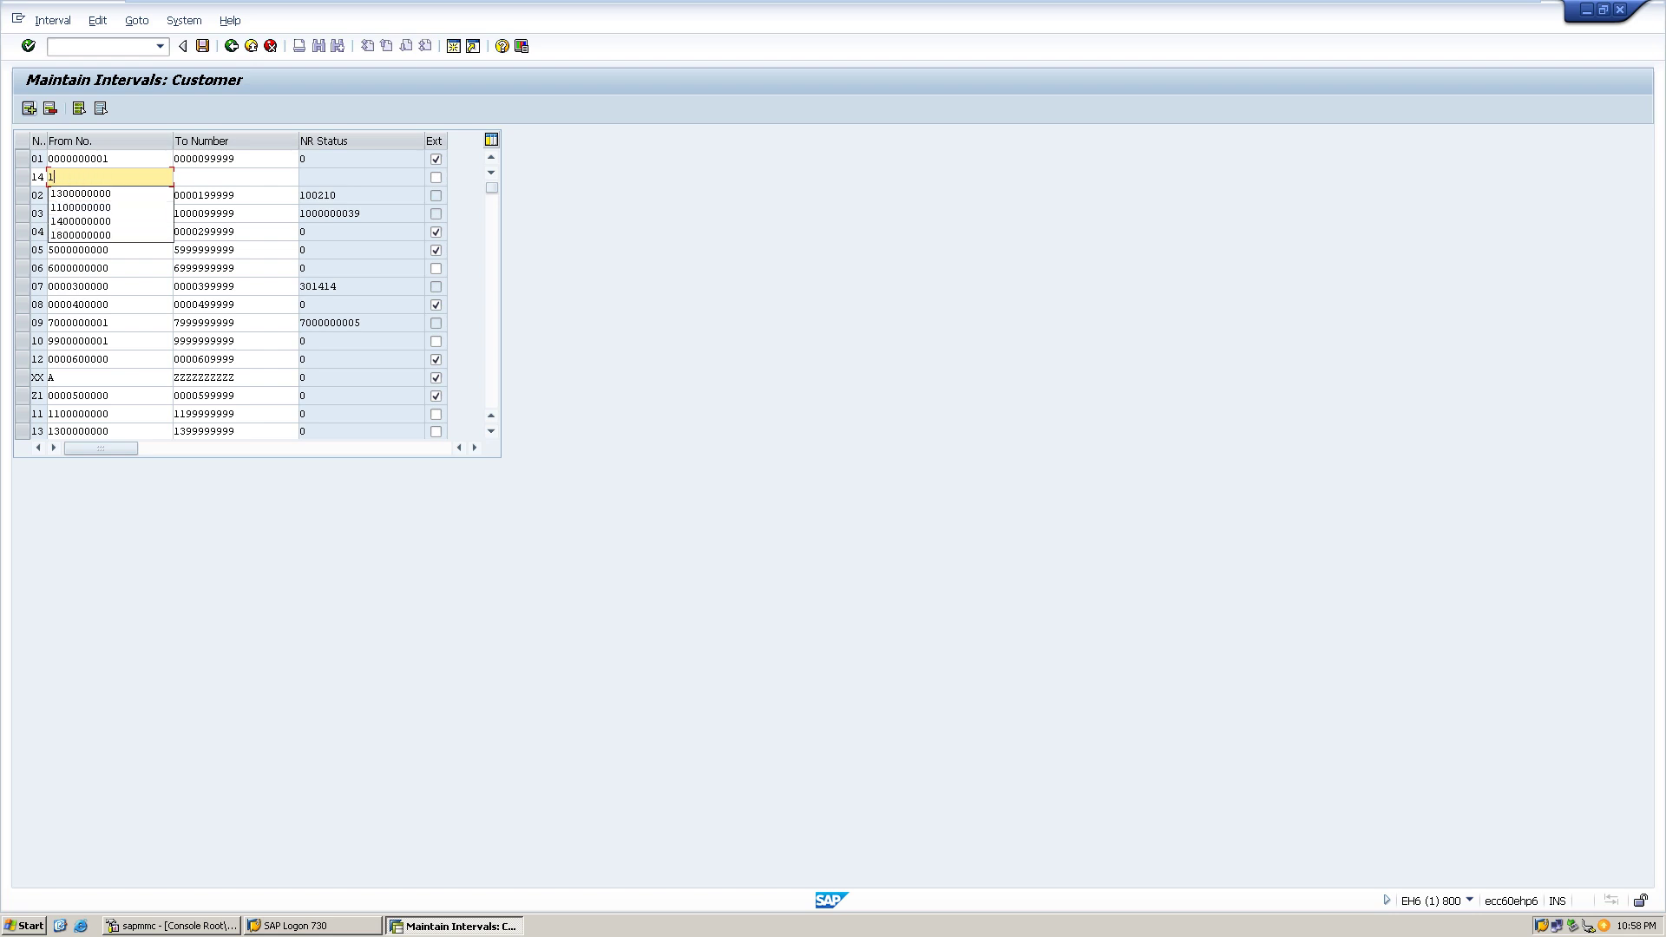
text(14)
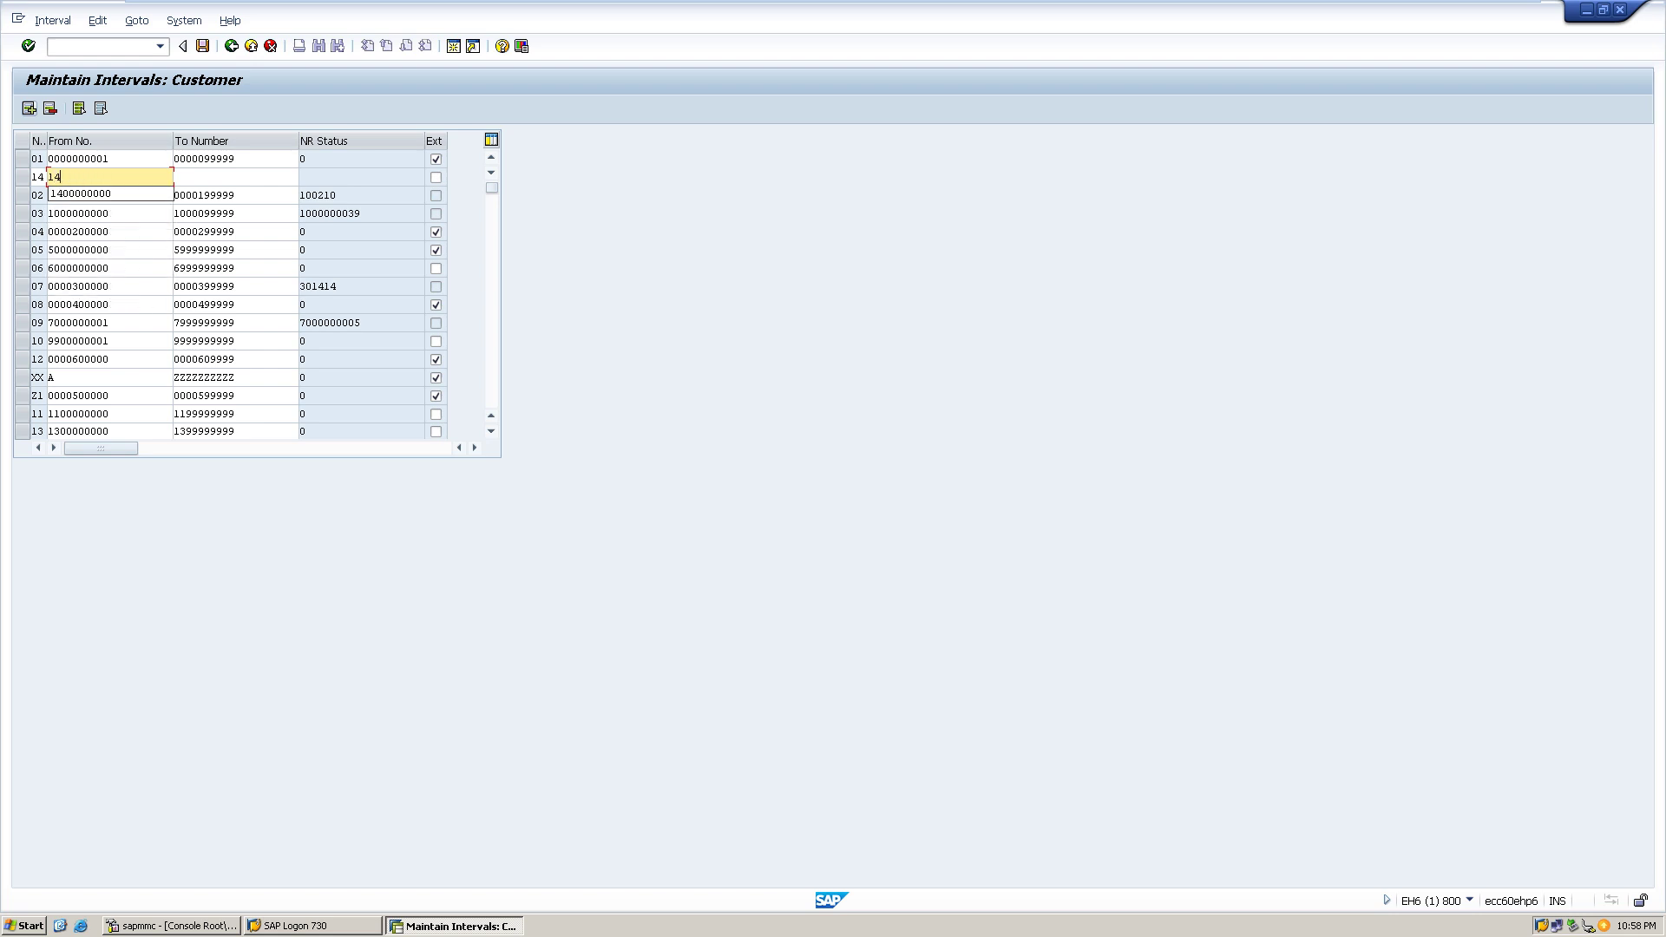
text(00000000)
key(Tab)
text(14)
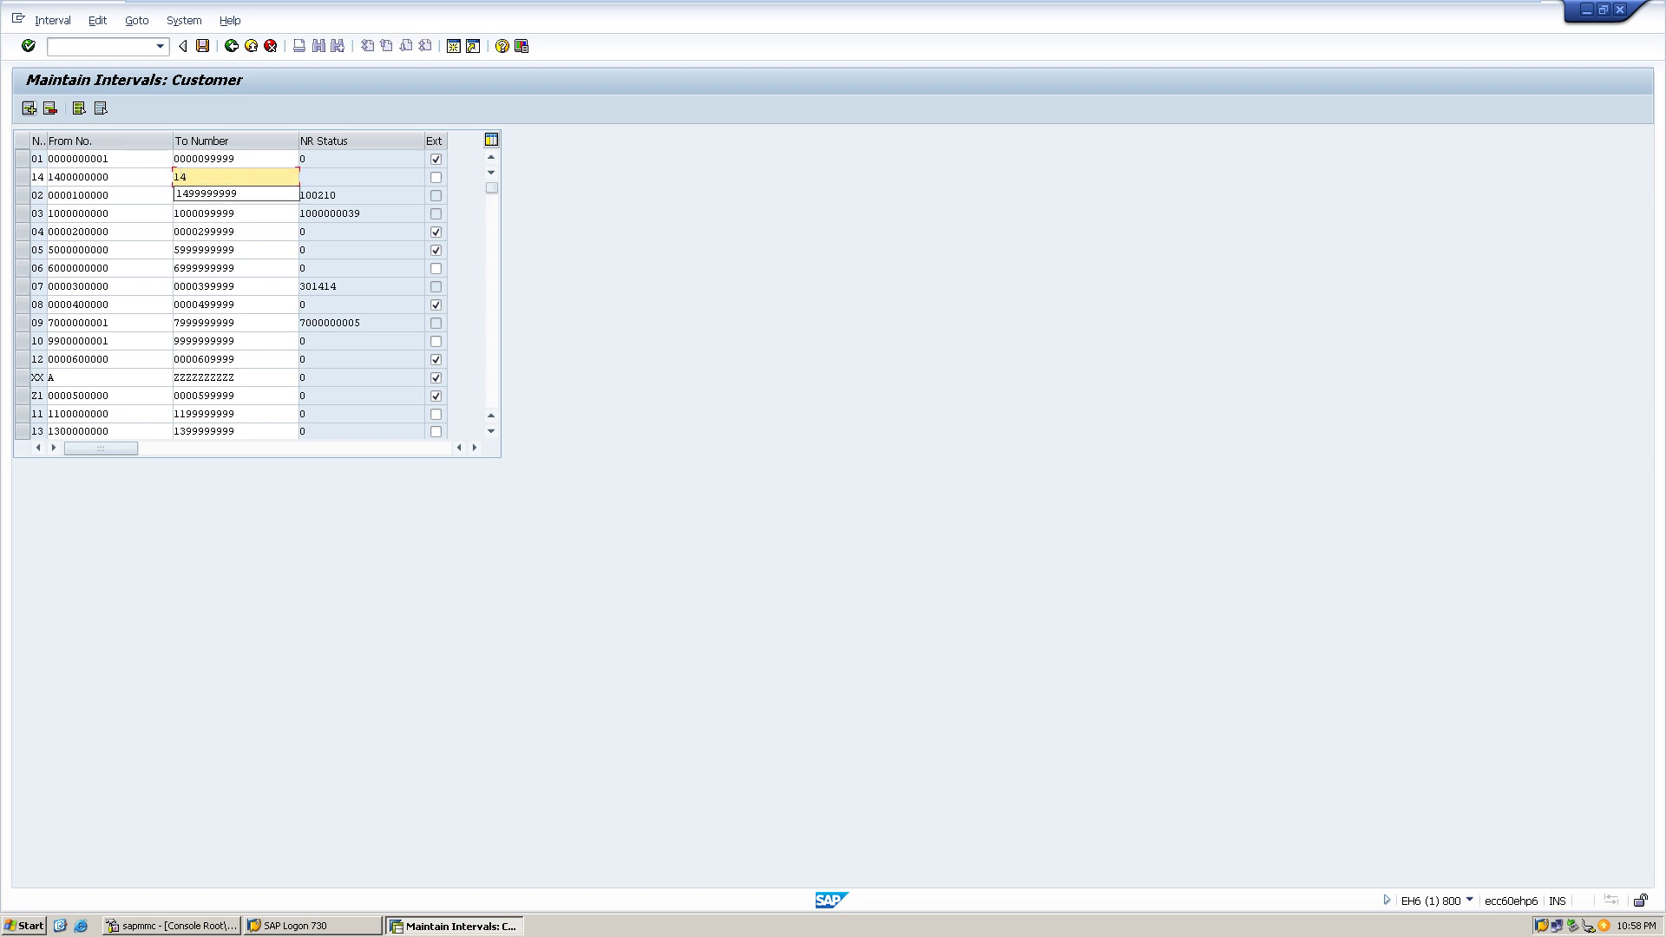
key(Down)
key(Return)
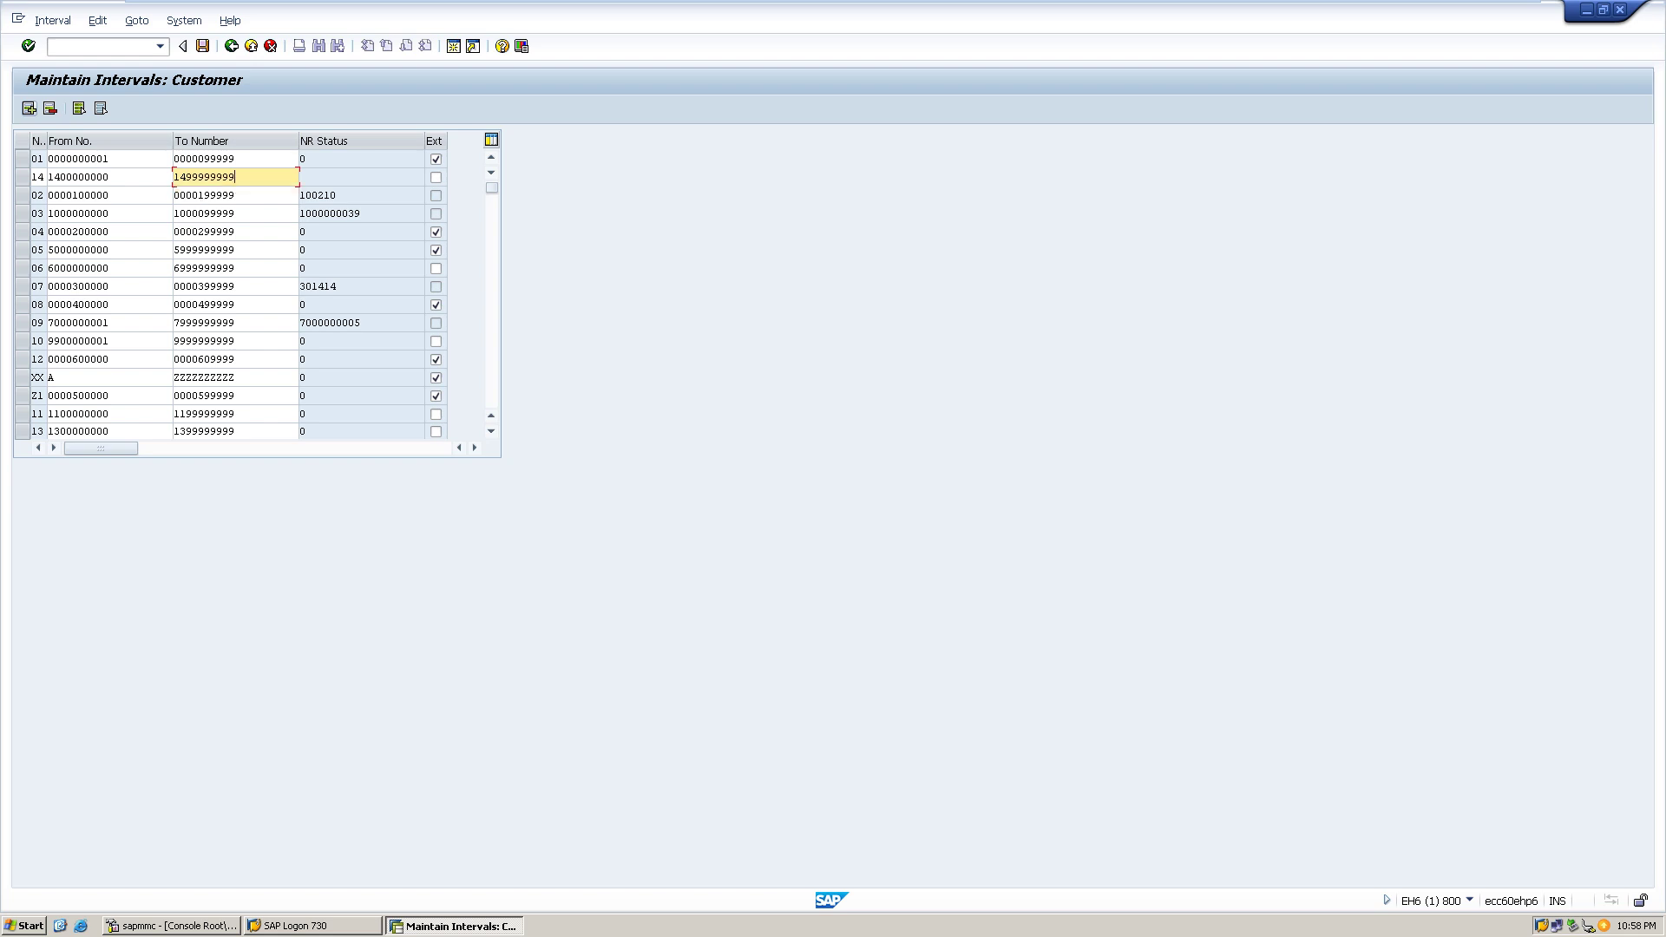
key(ctrl+s)
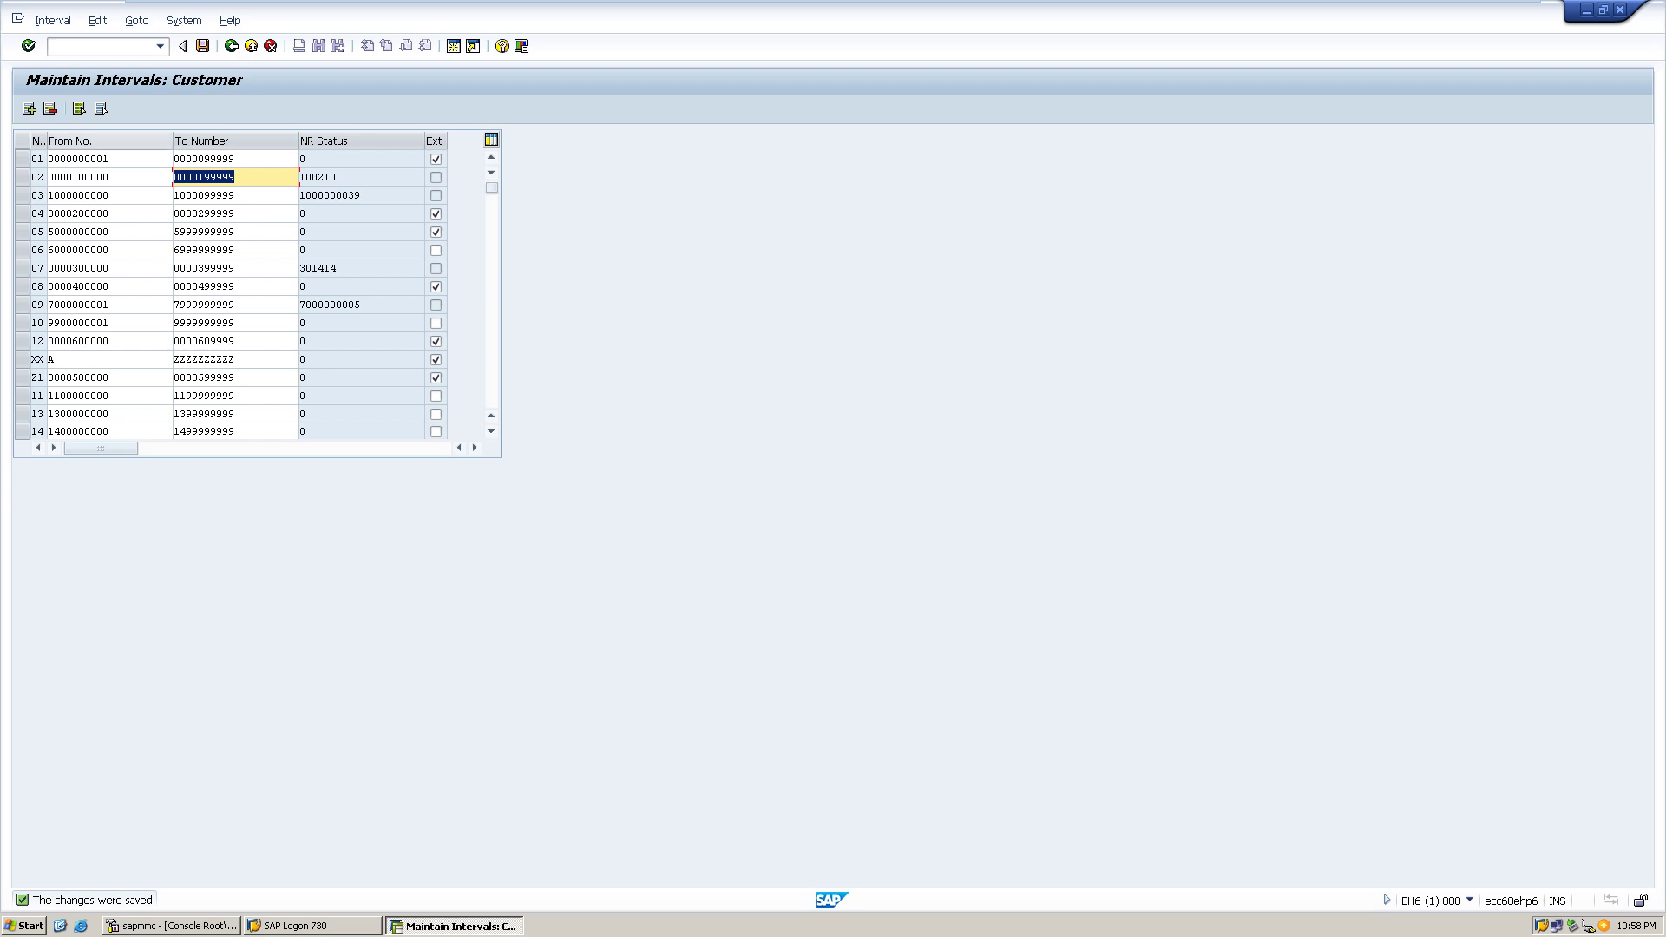
key(shift+F1)
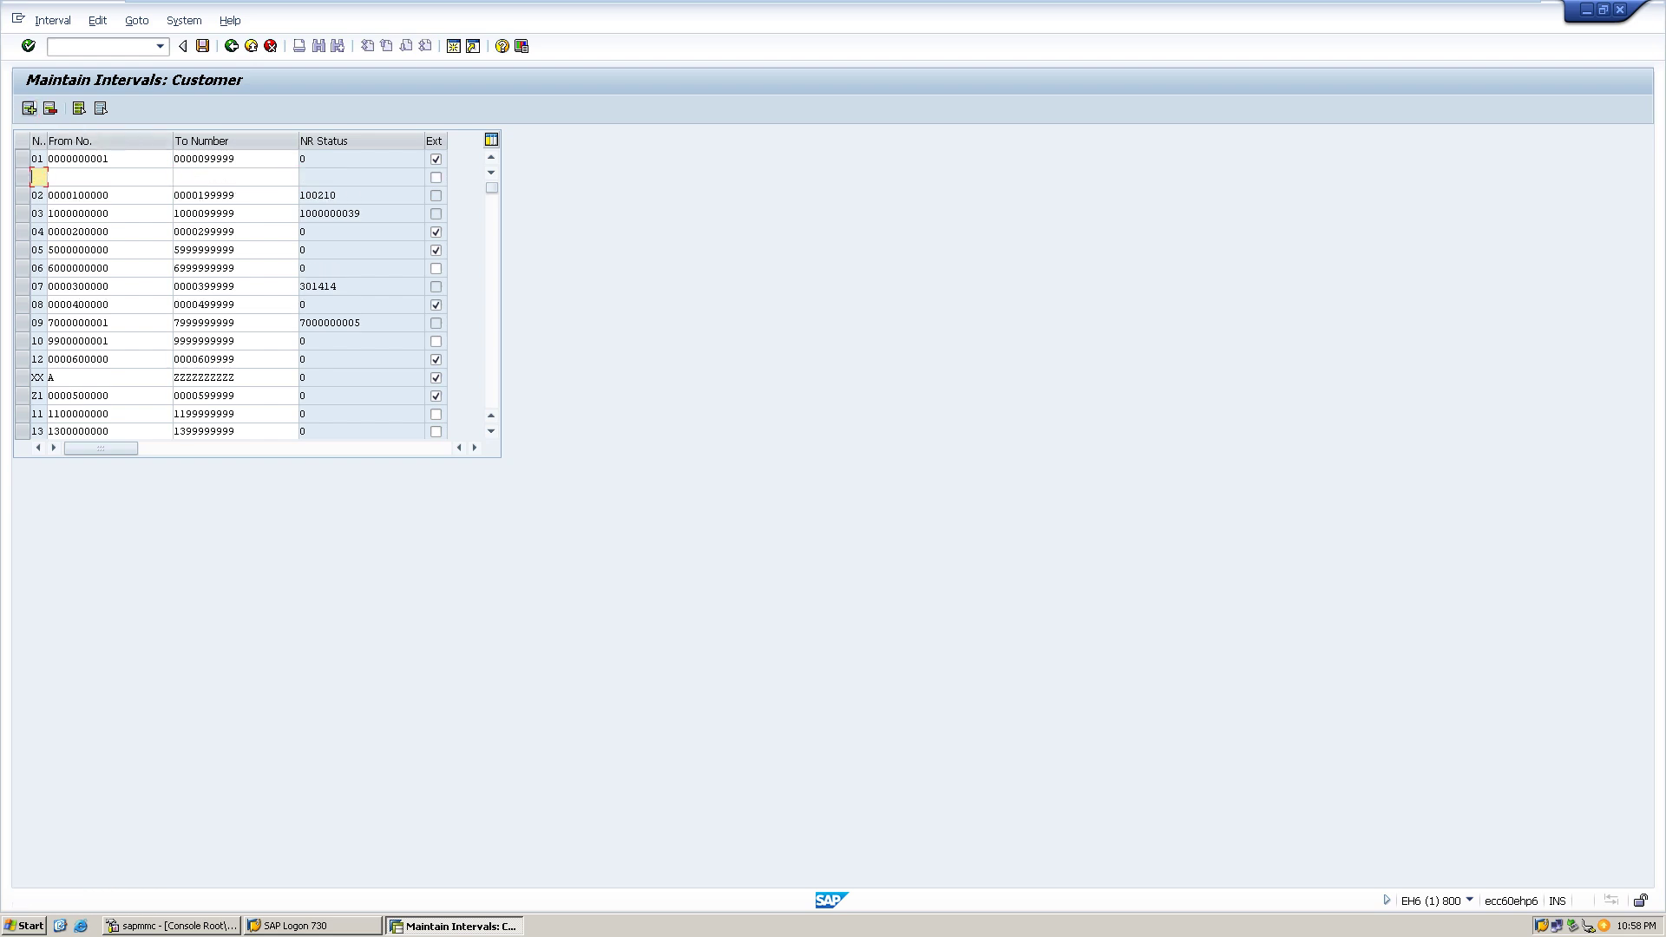
text(15)
key(Tab)
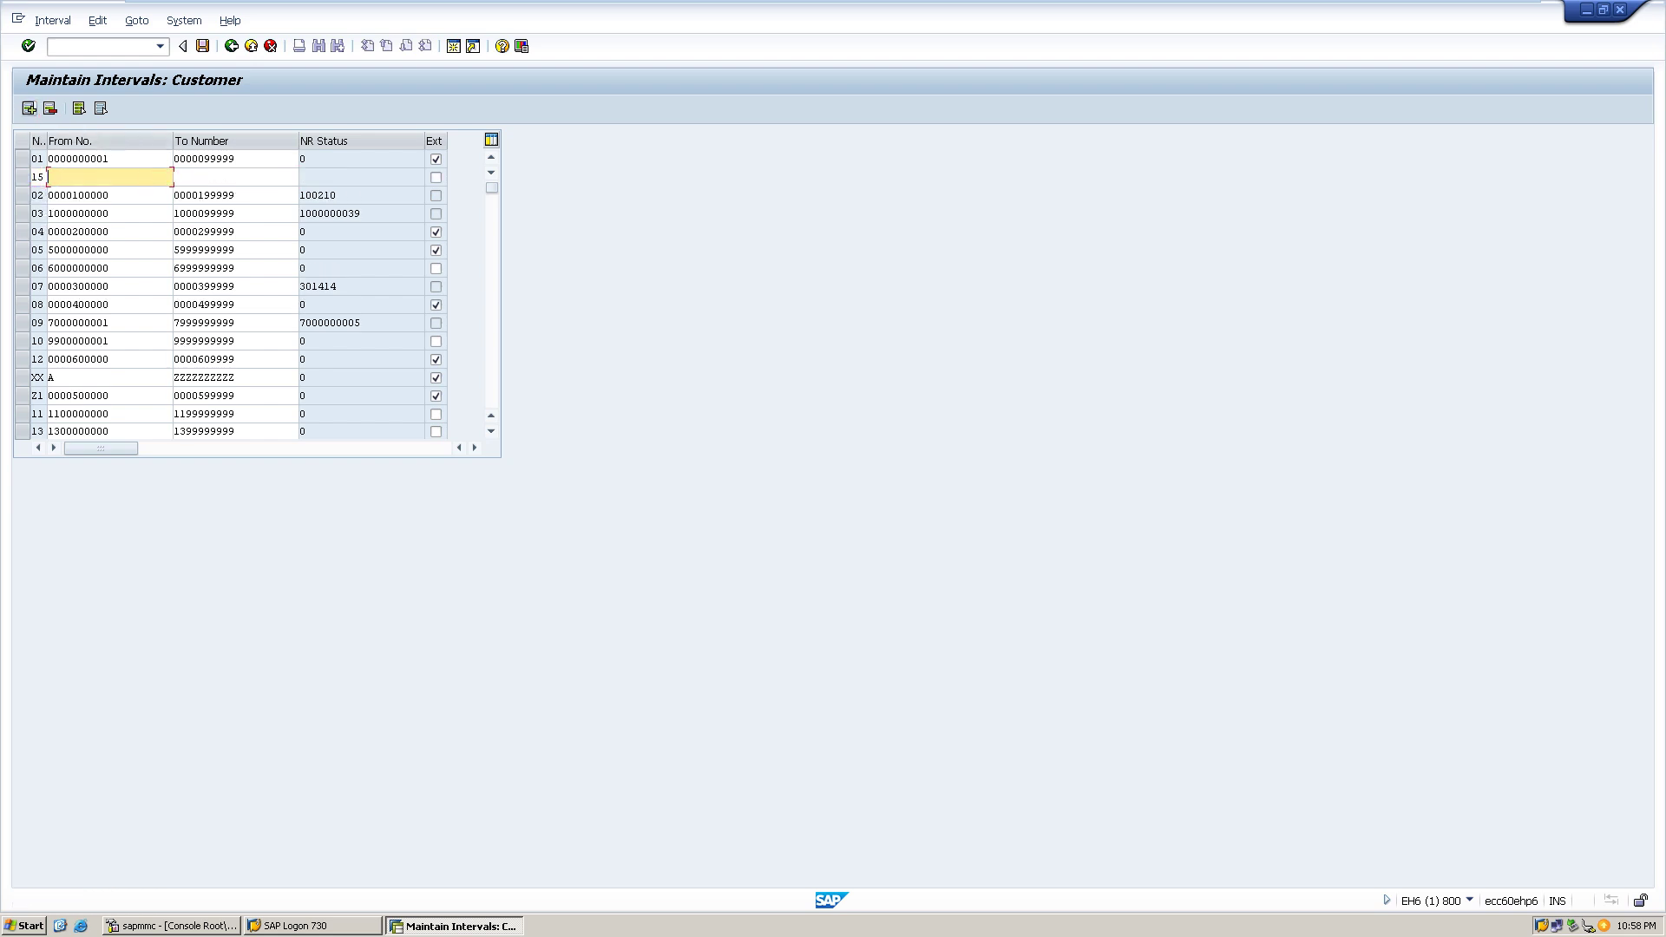
text(1500000000)
key(Tab)
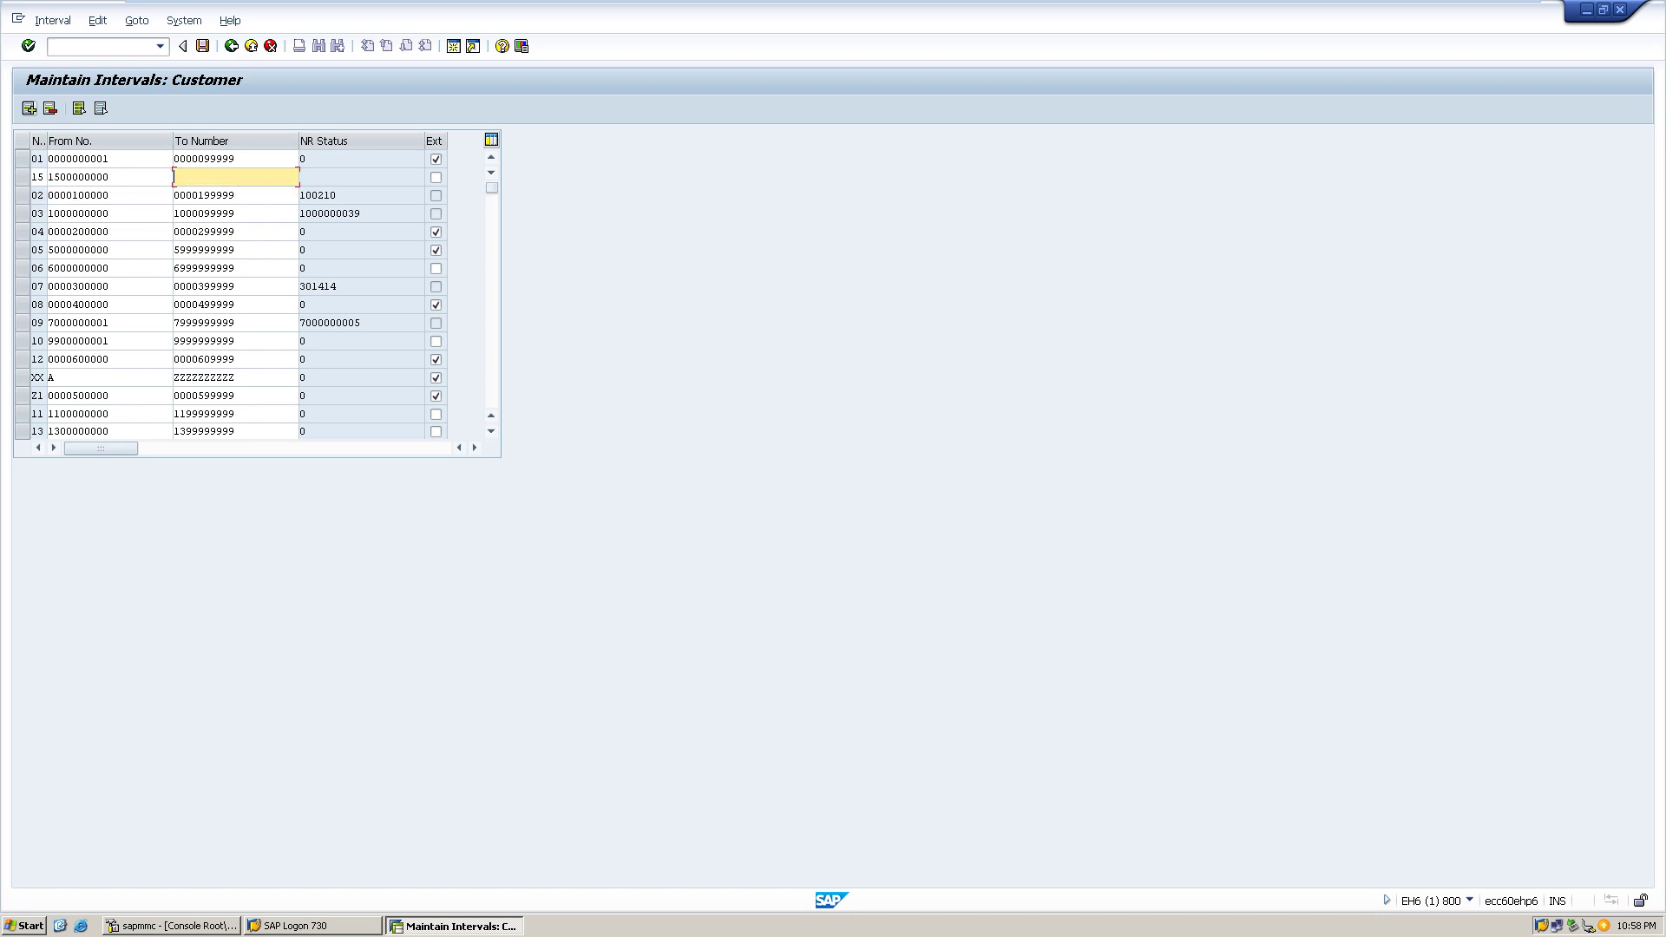
text(1599999999)
key(ctrl+s)
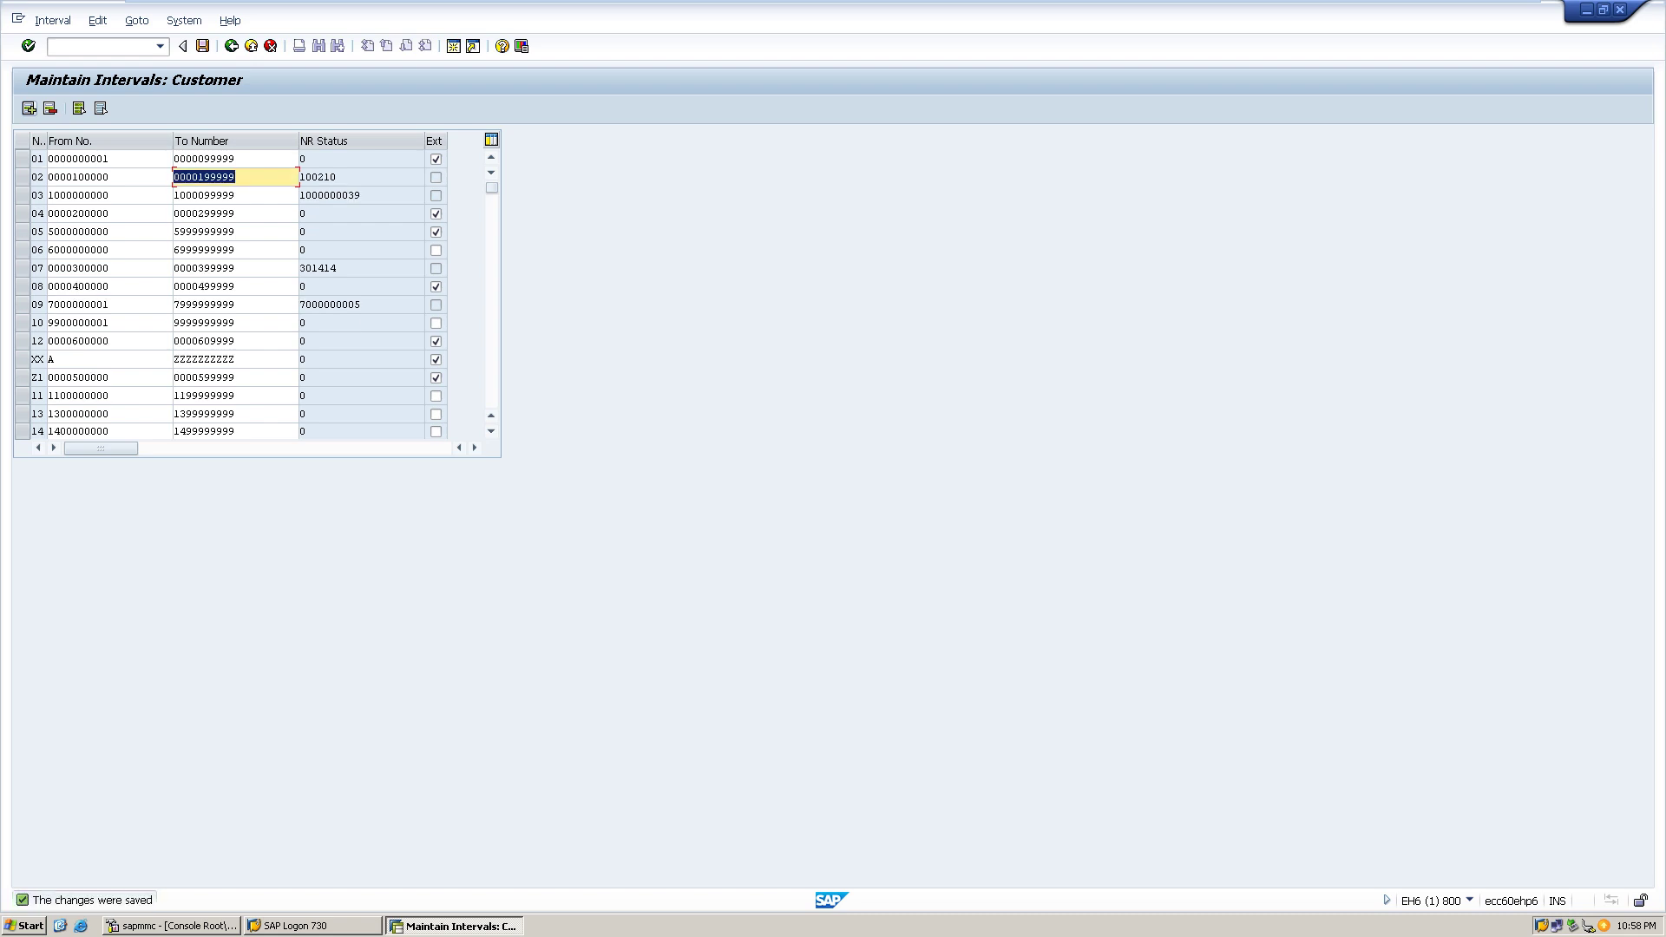
key(shift+F1)
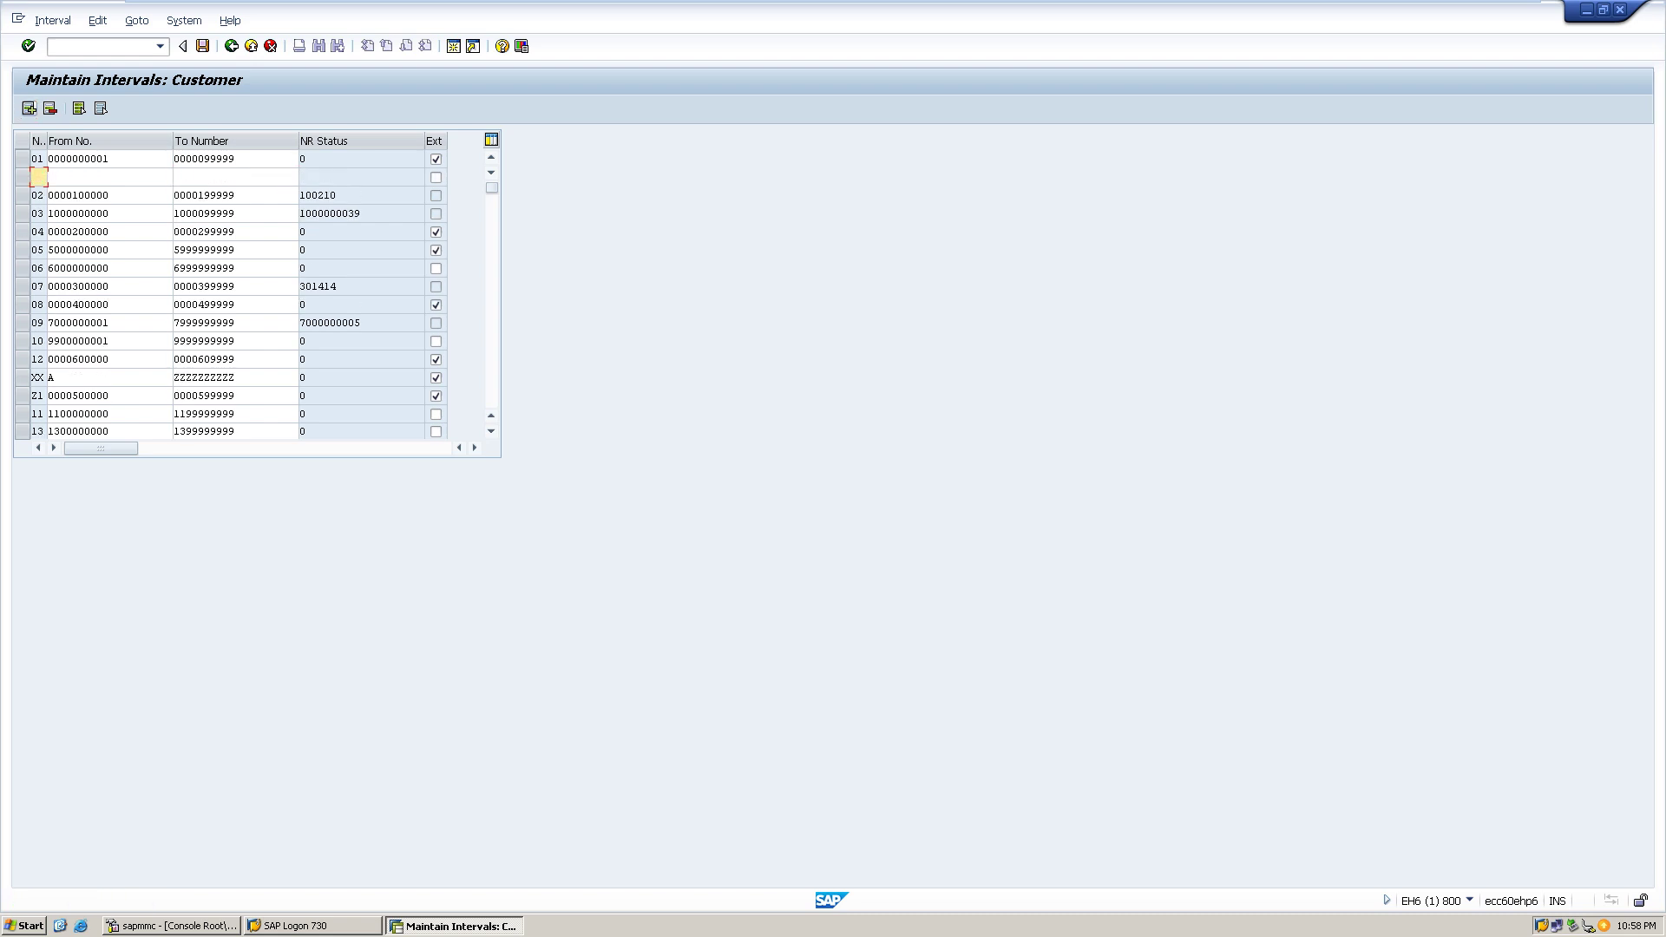
text(16)
key(Tab)
text(1)
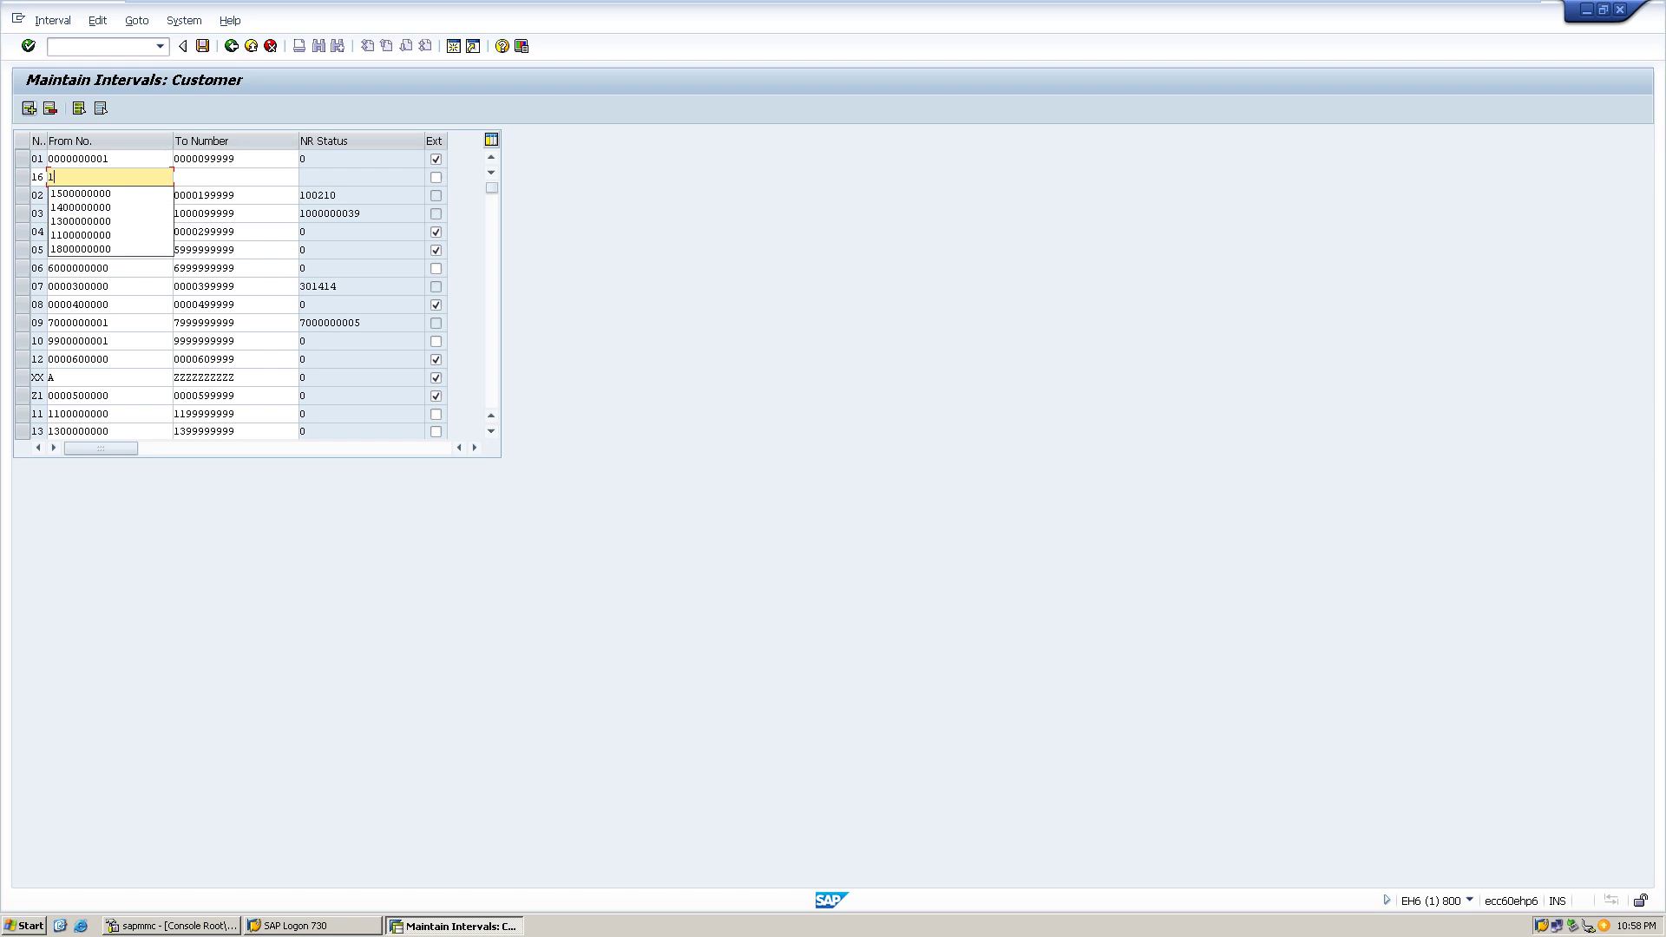
text(600000000)
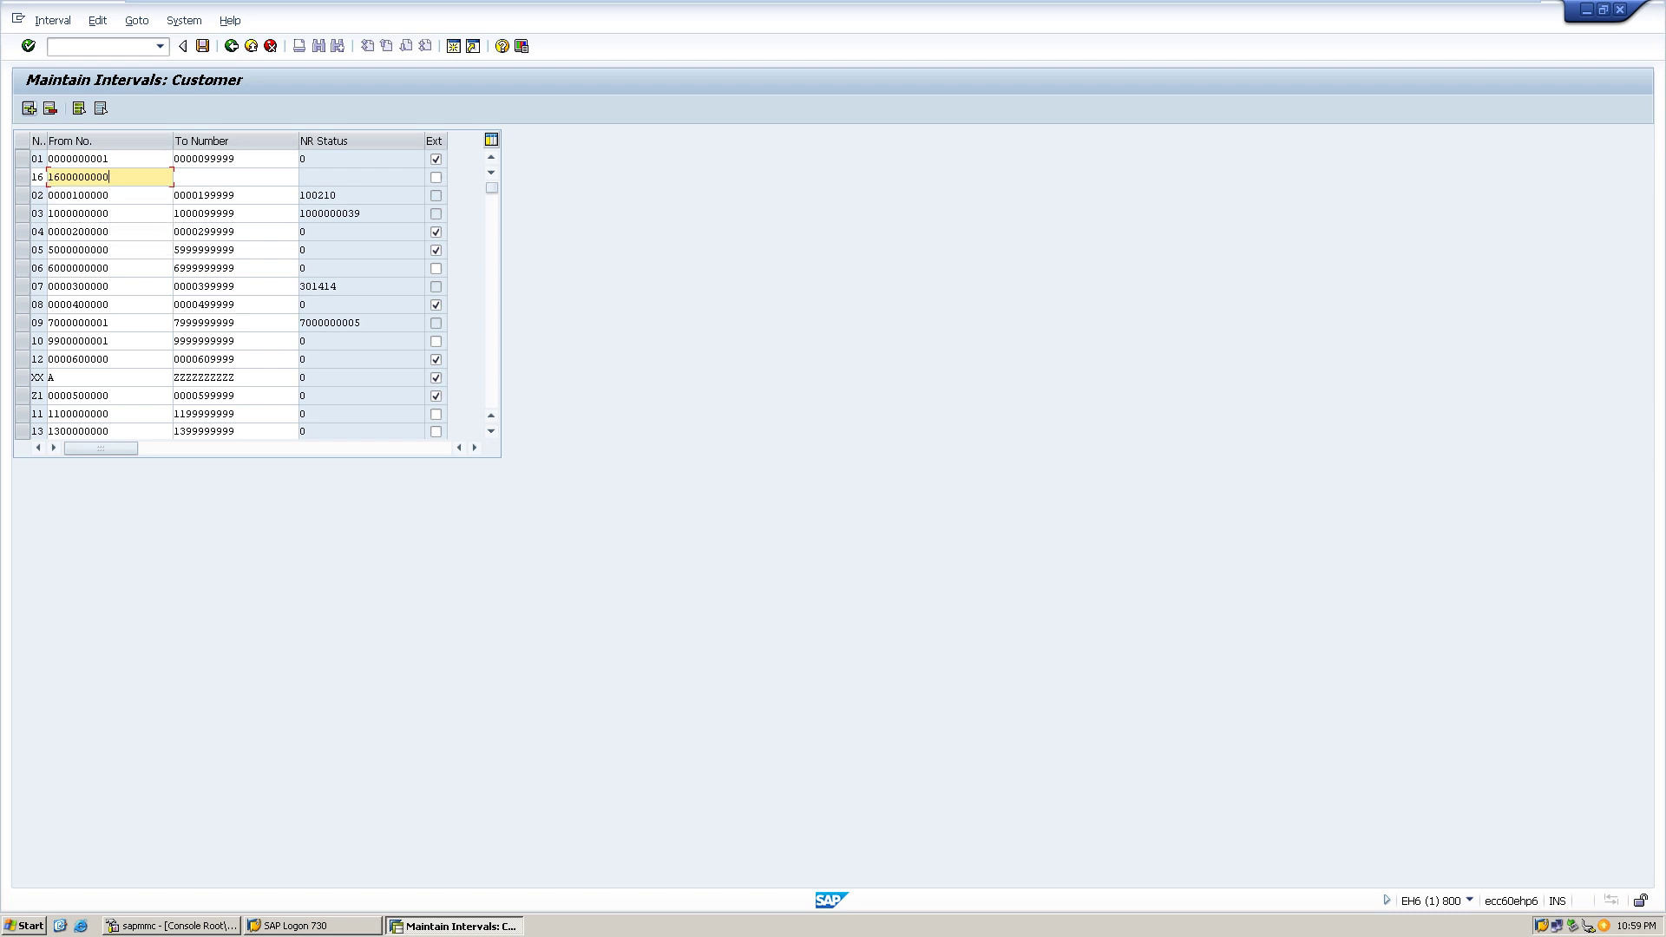
key(Tab)
text(1)
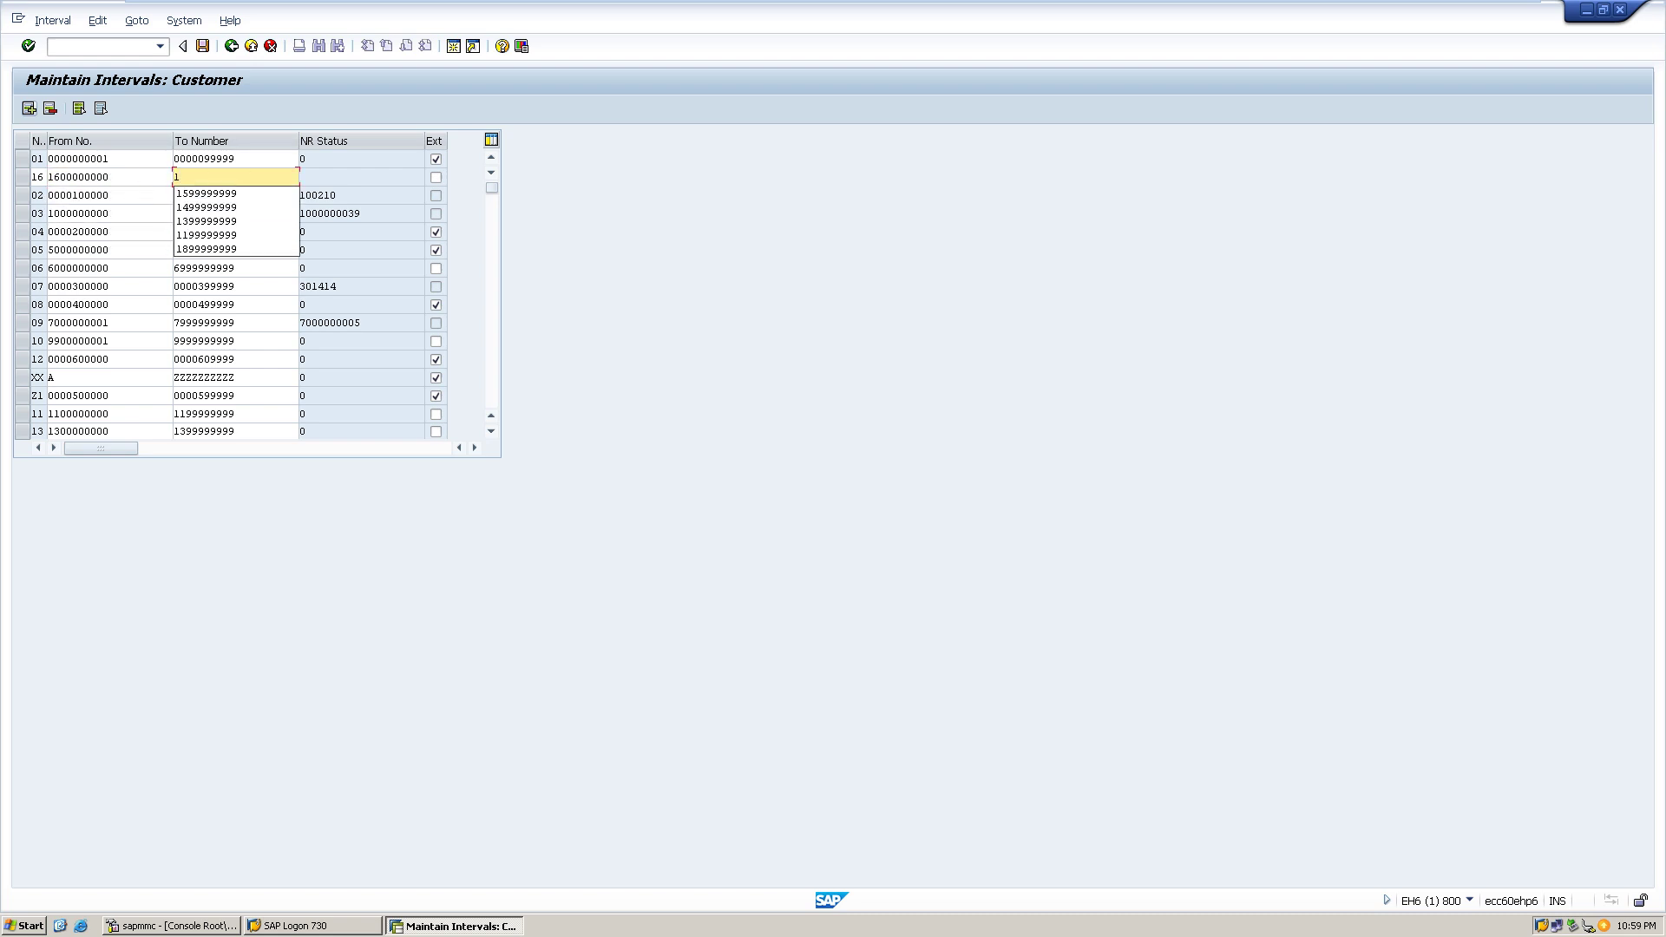
text(600000000)
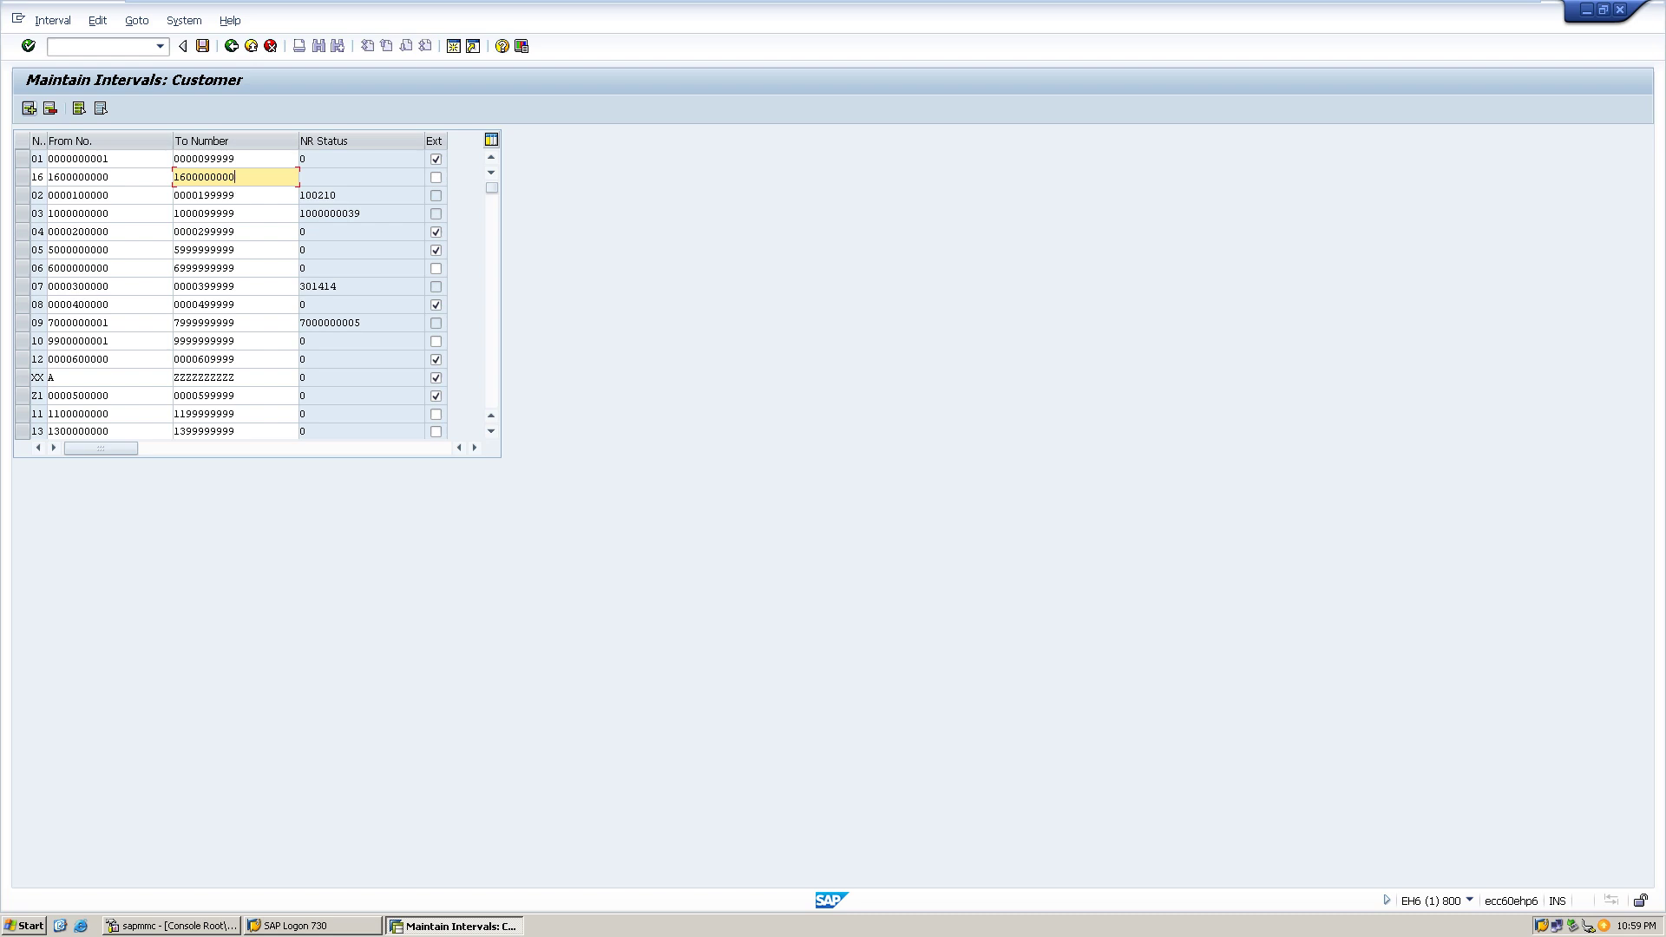
key(Return)
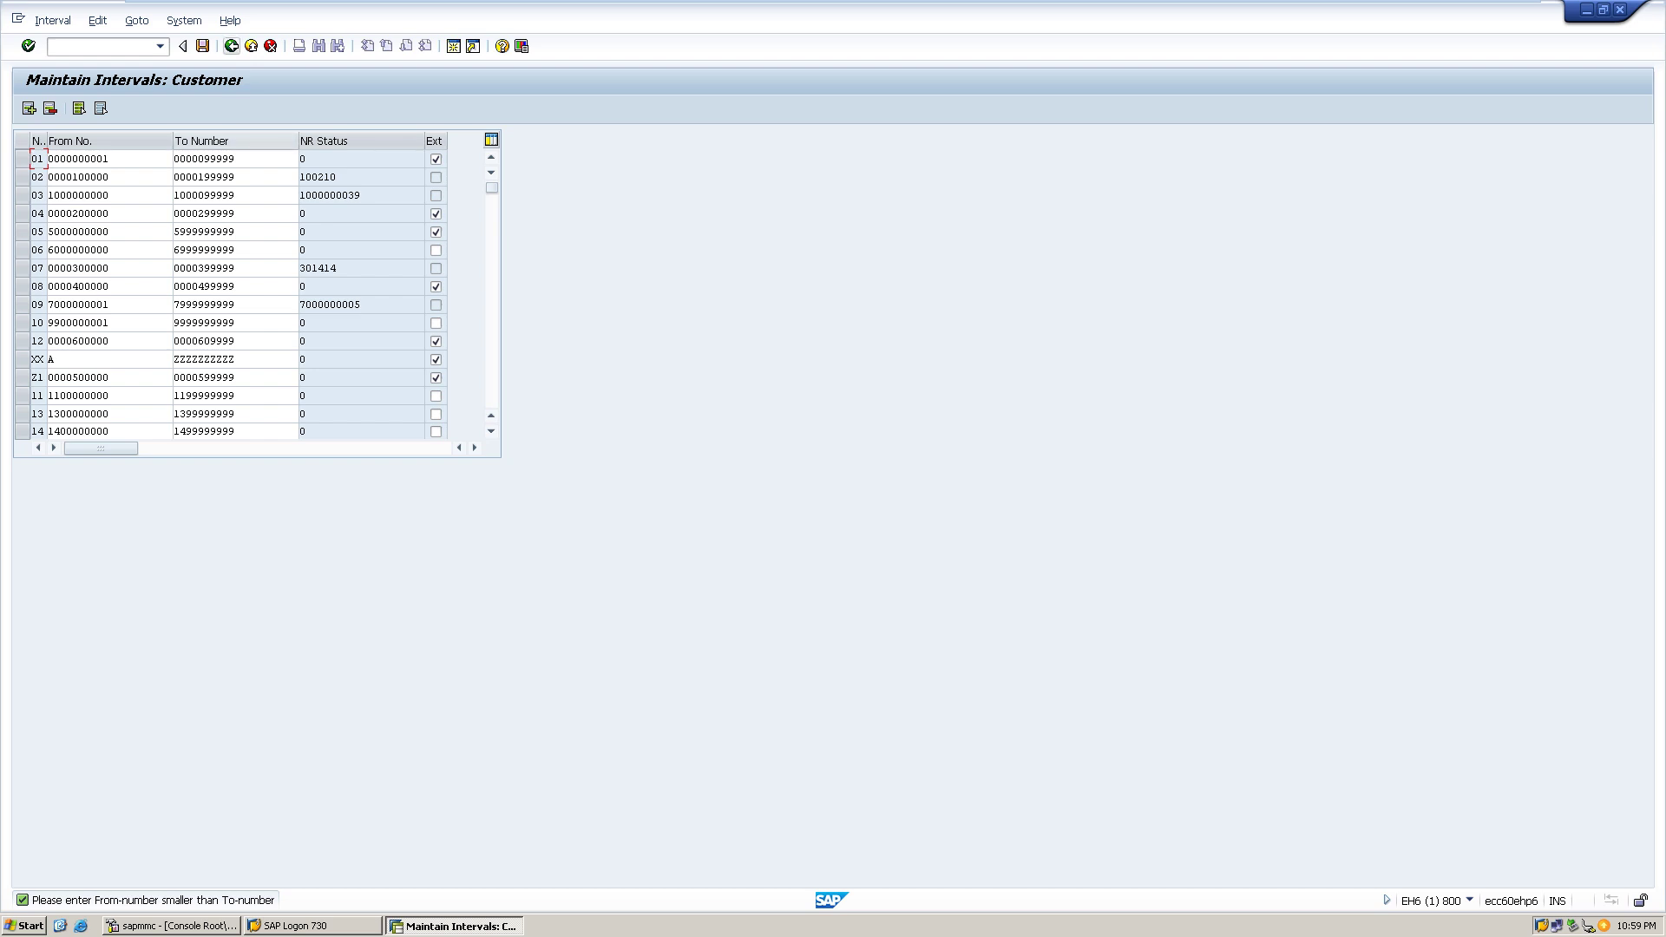
- Rerun xd01 from history, check the customer number lookup, then exit to SAP Easy Access
click(160, 46)
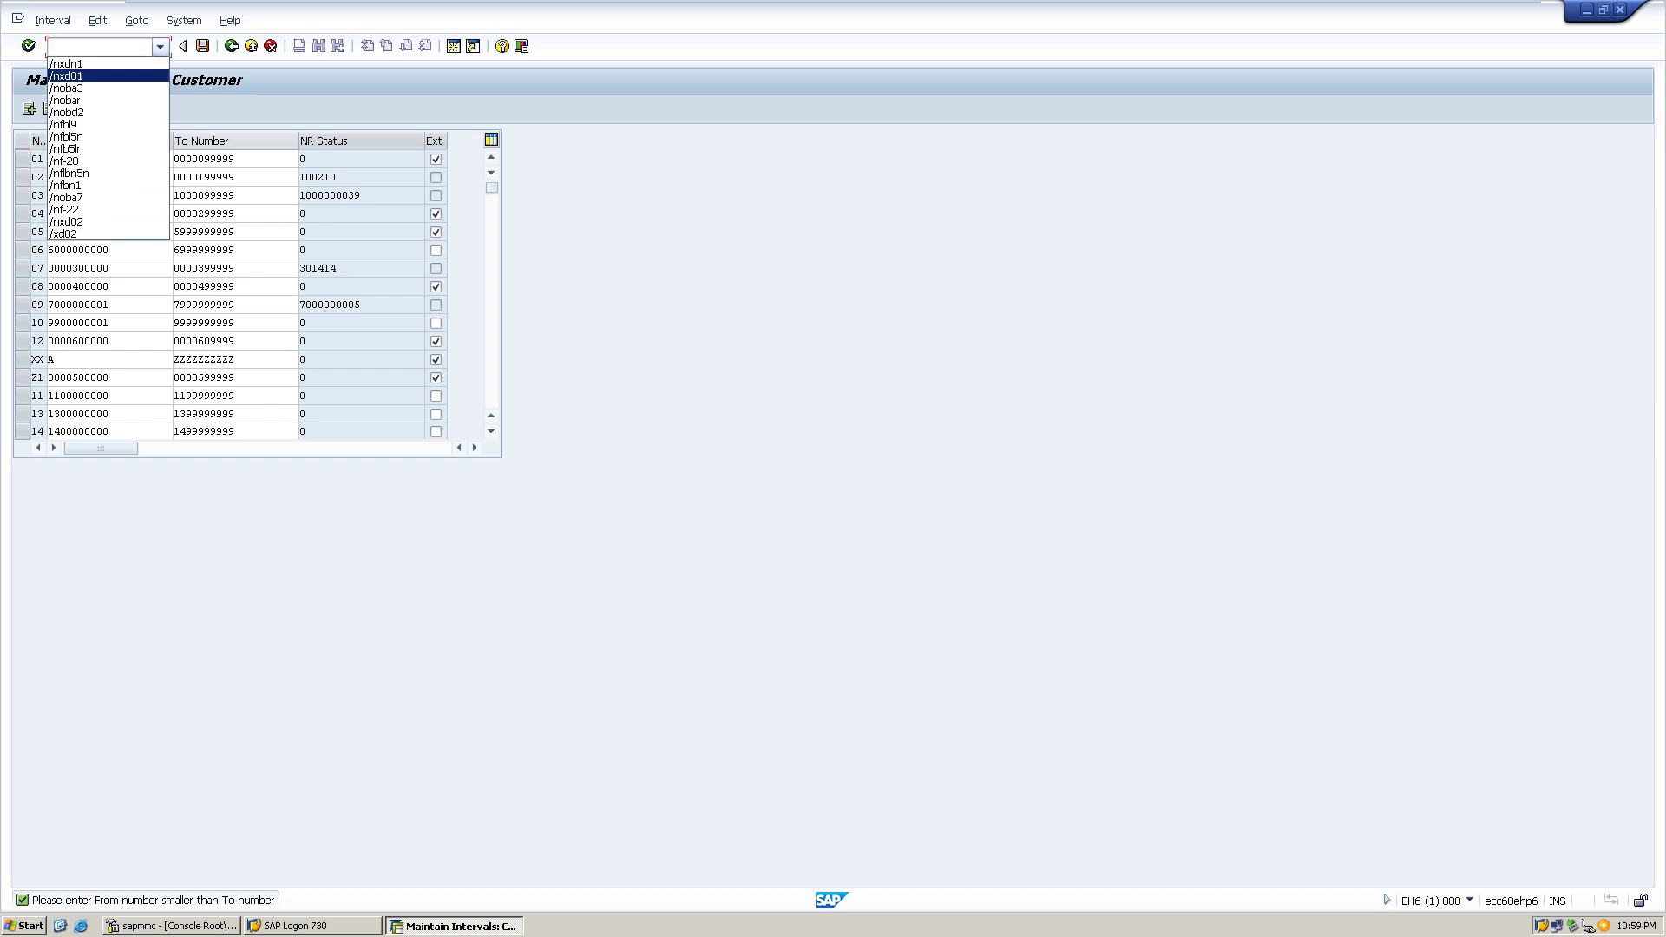
key(Return)
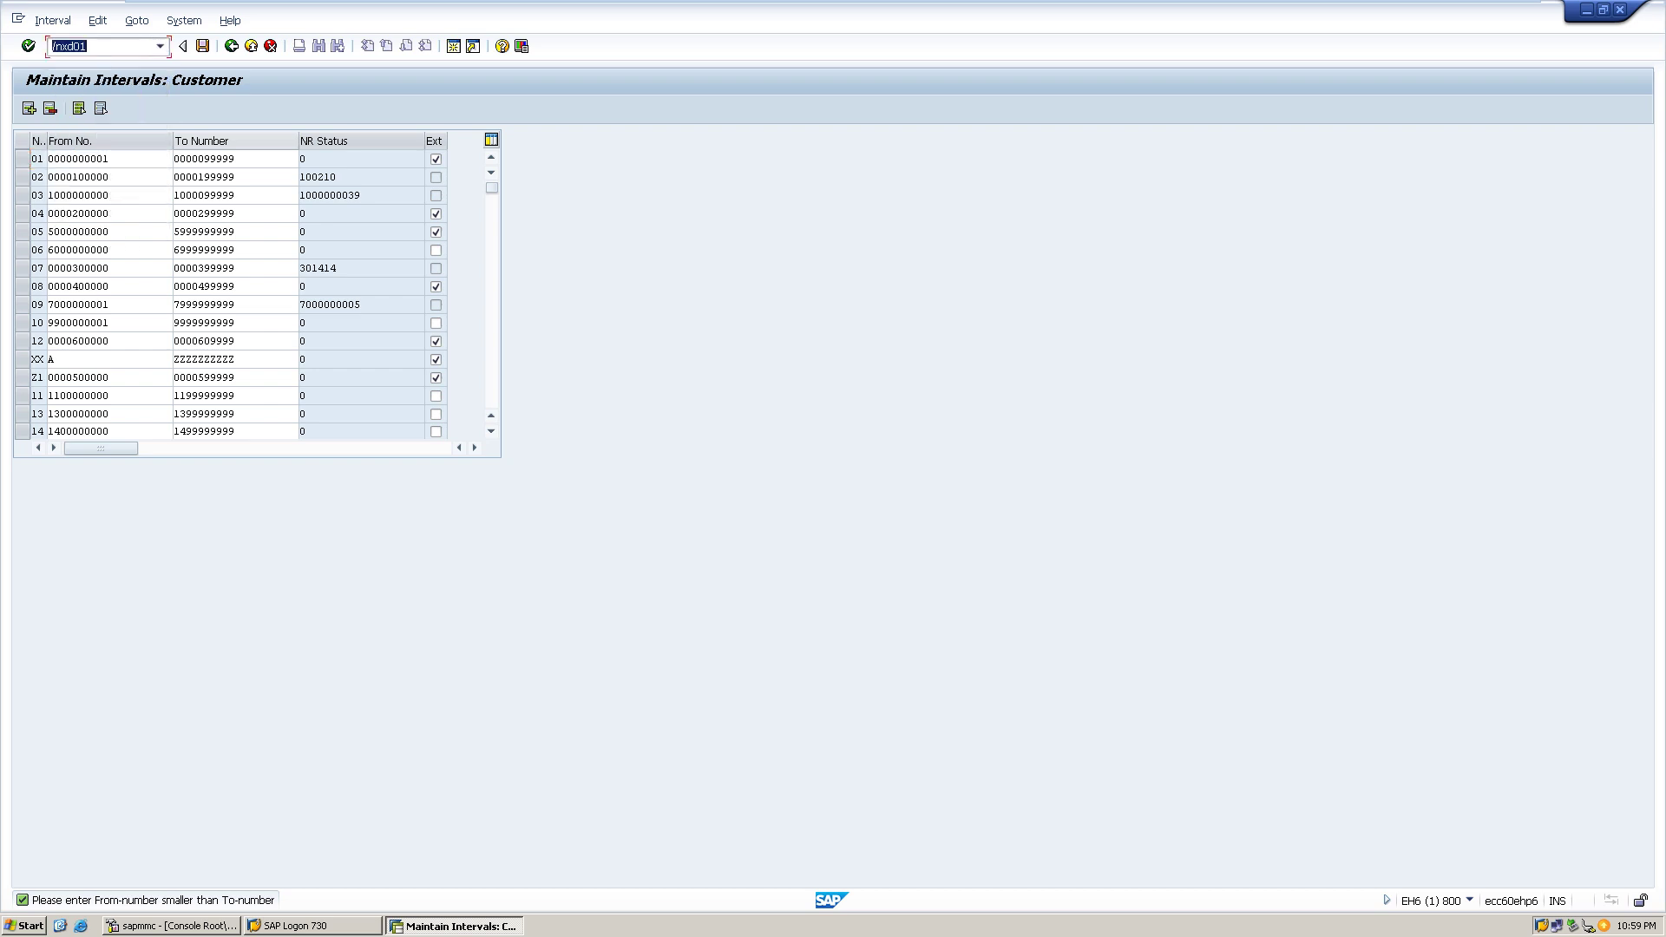
key(Return)
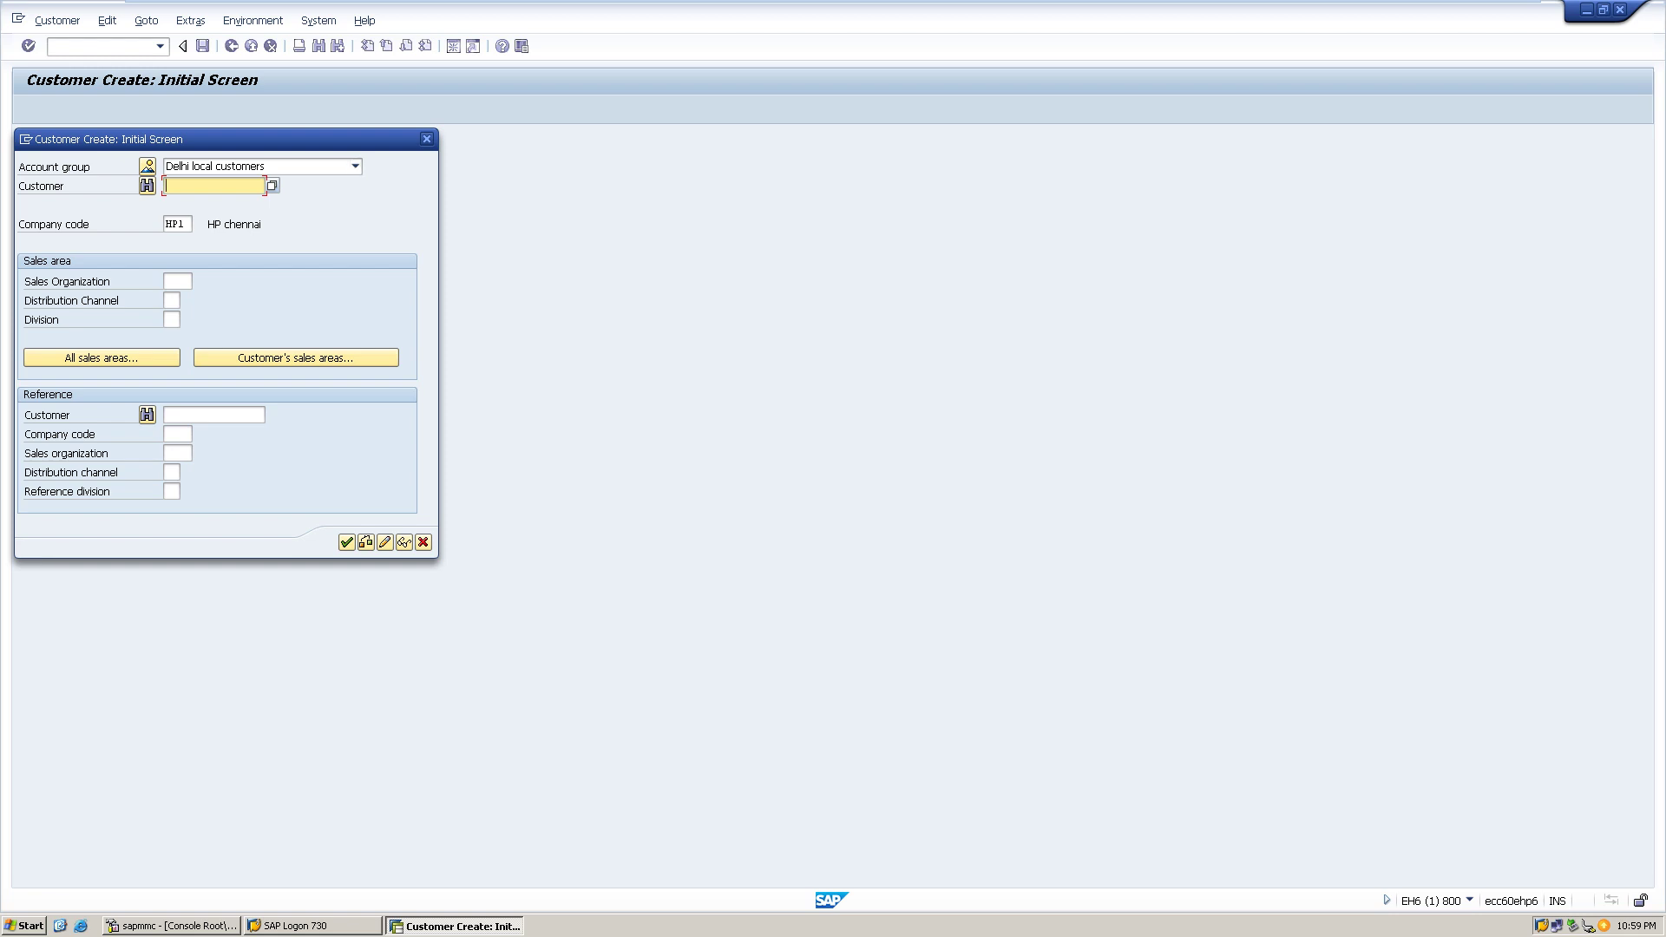
key(F4)
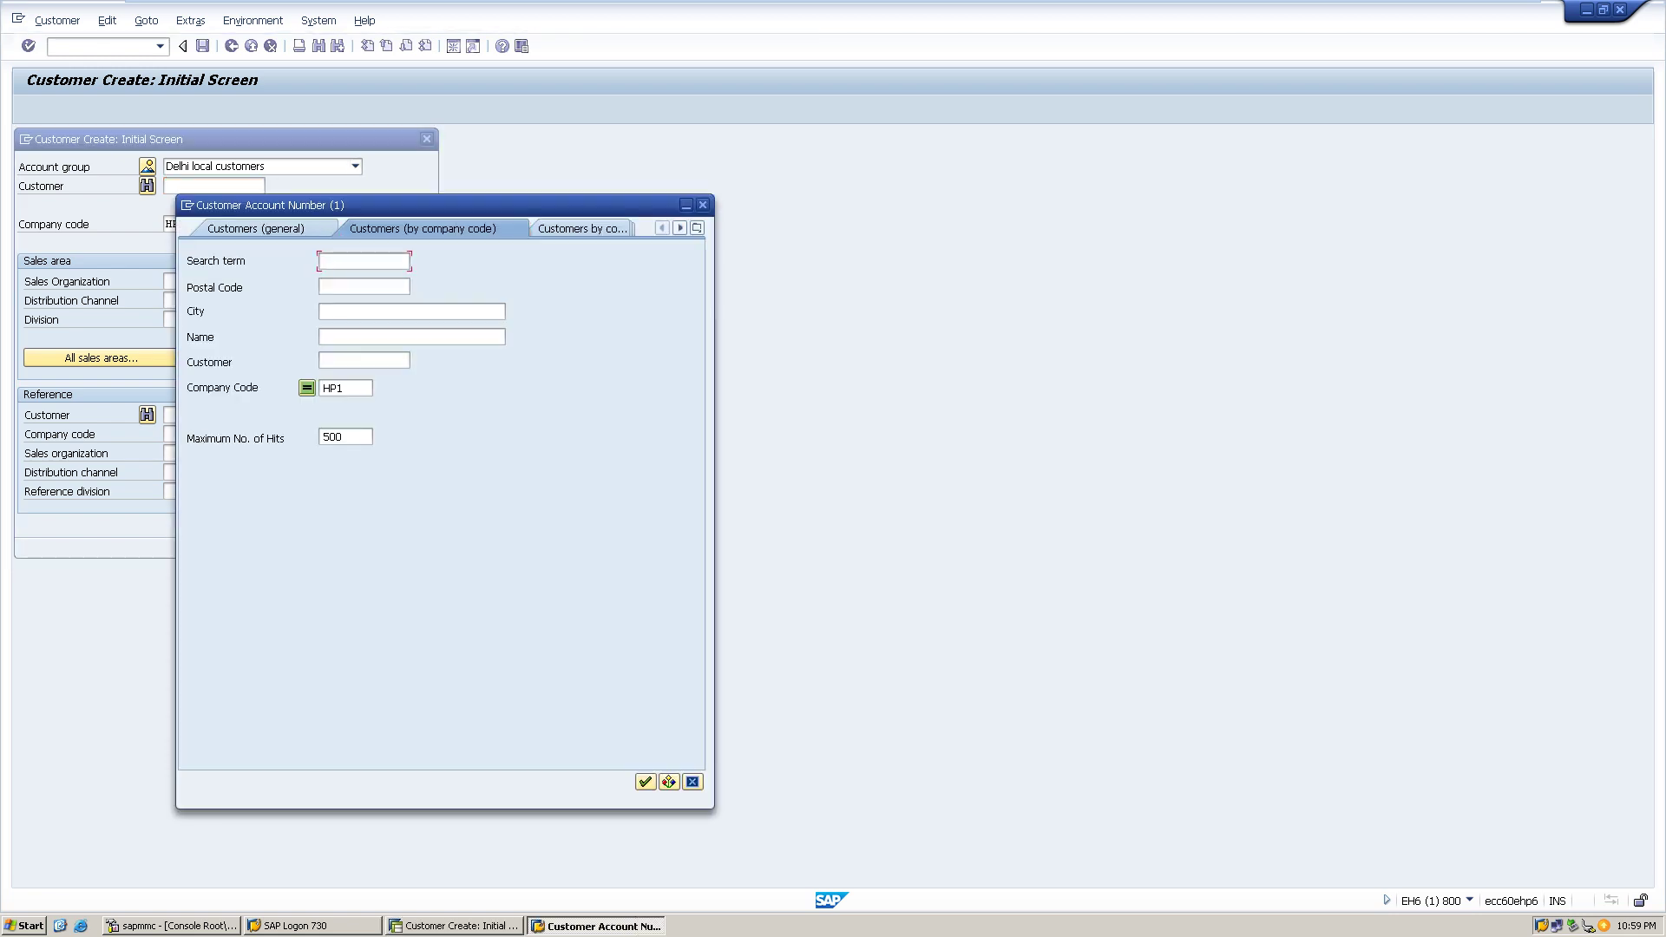
click(702, 205)
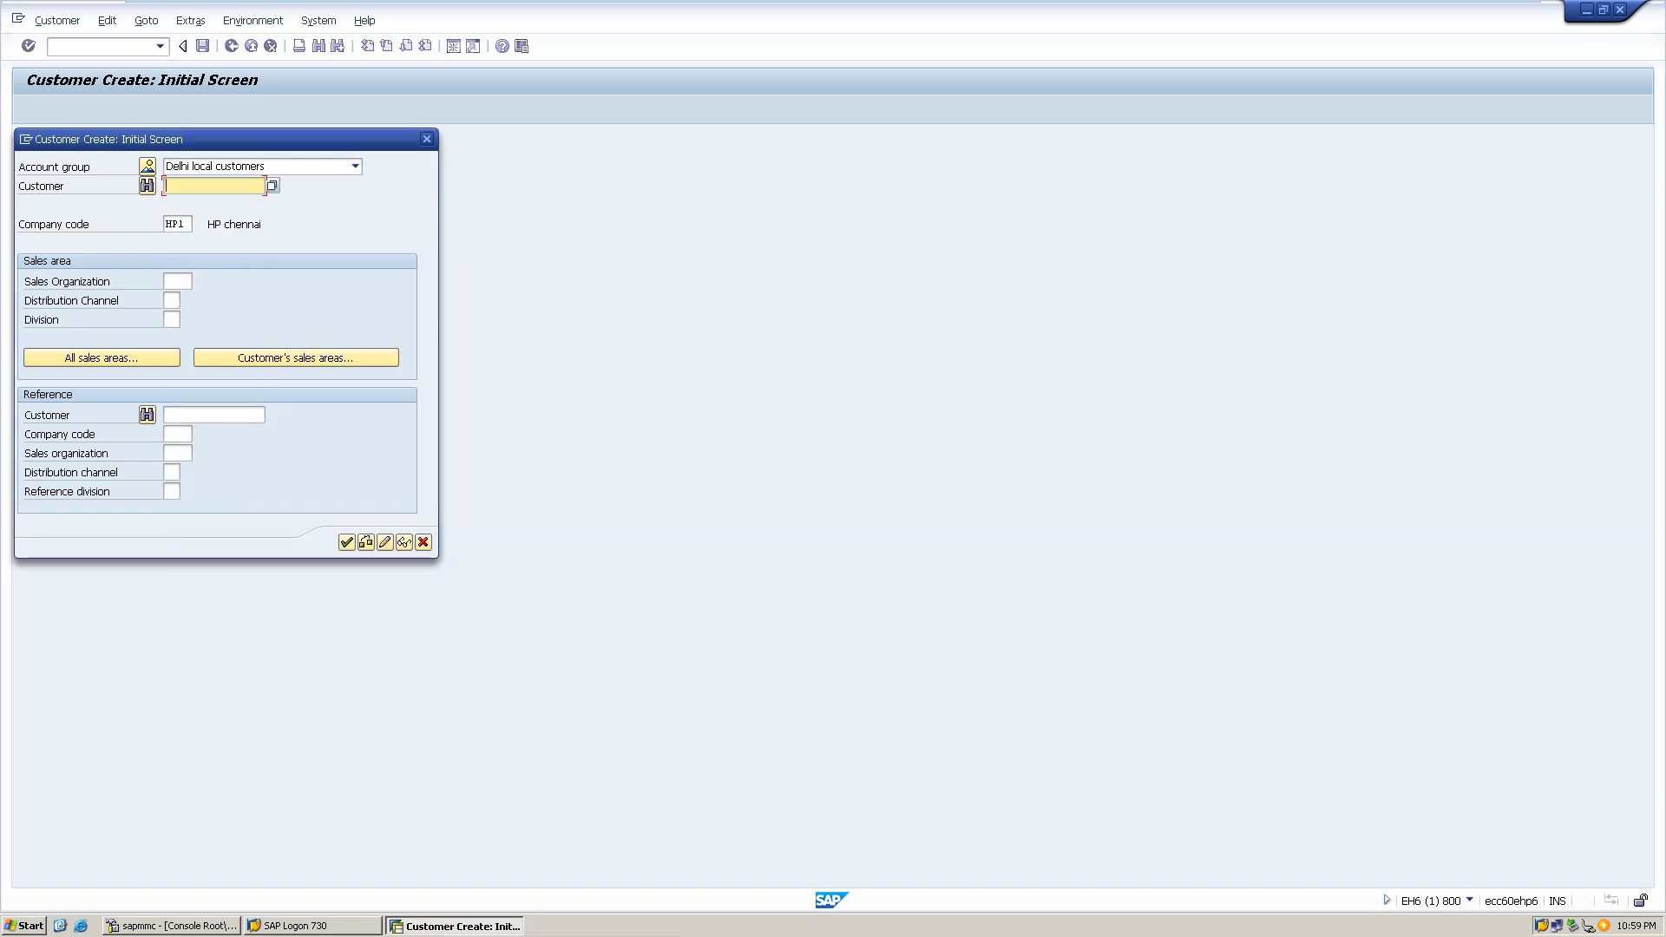
key(Escape)
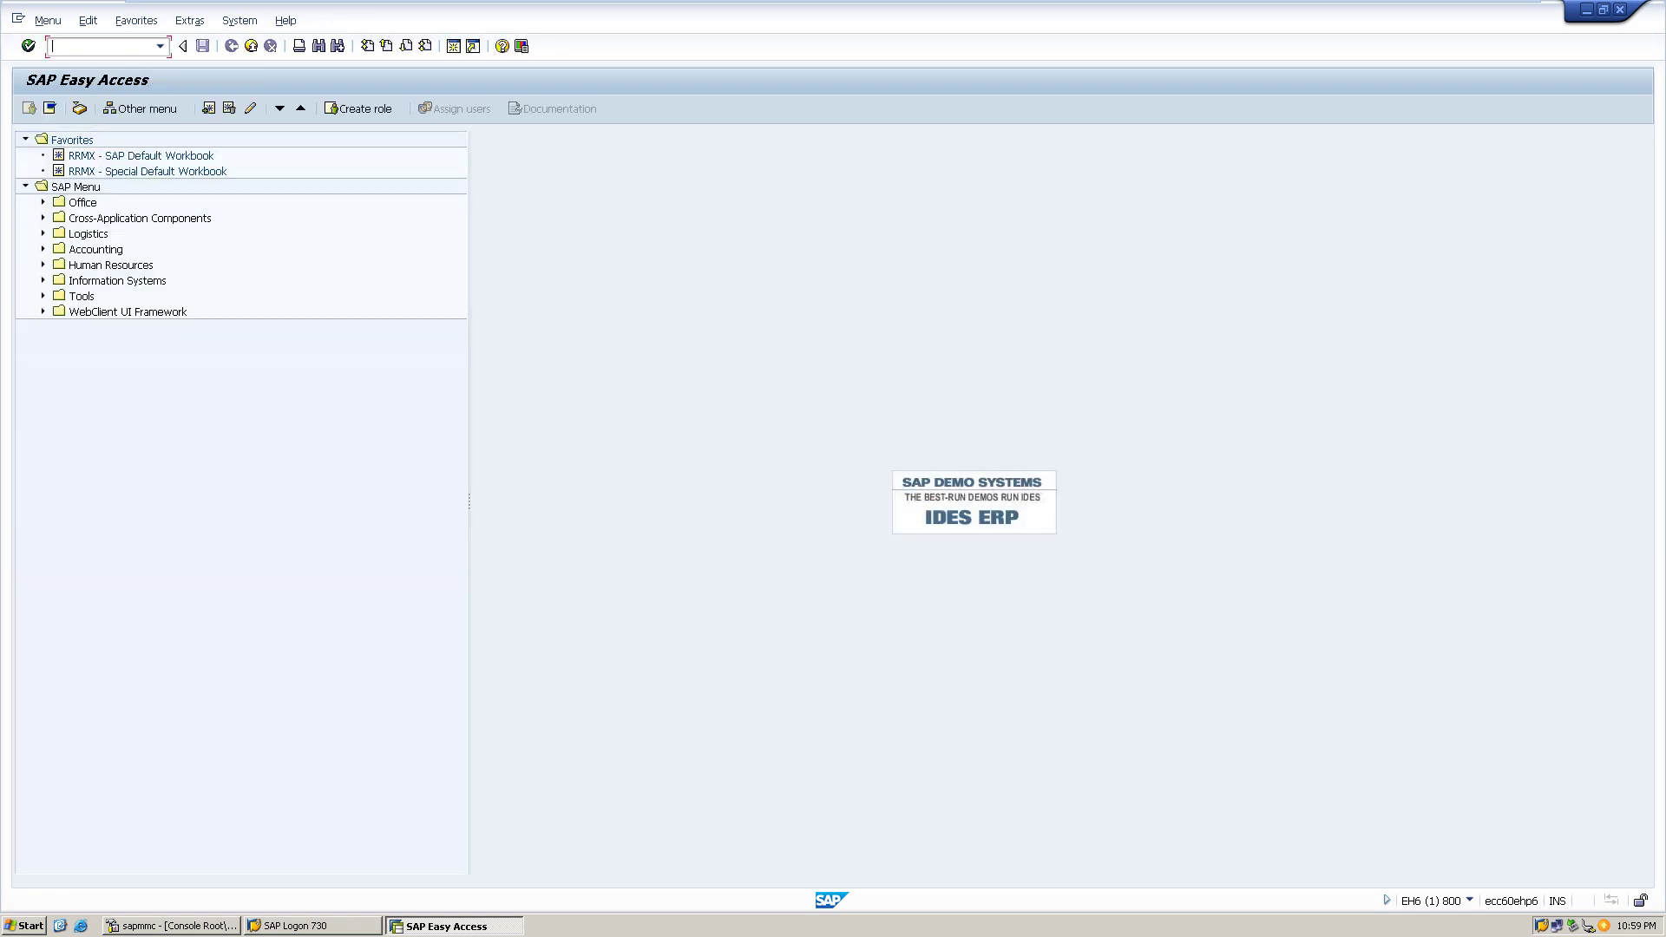
- Rerun /noba3 from the command history and start a new entry in the Customer/Vendor Tolerances overview
click(159, 46)
key(Down)
key(Down)
key(Down)
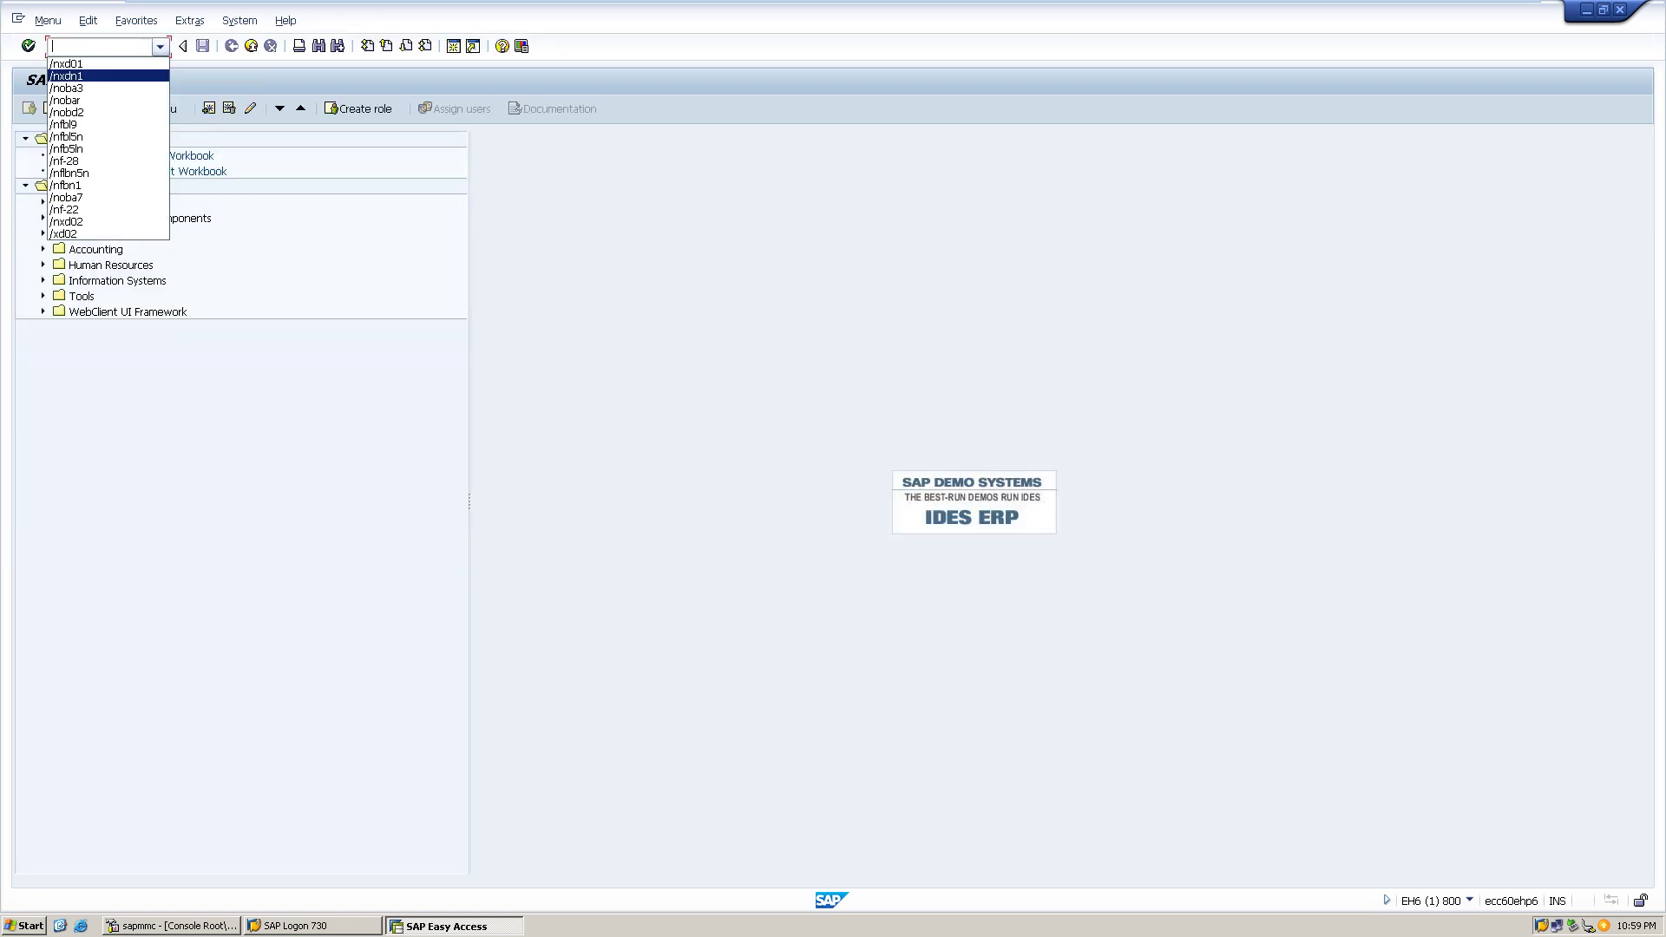
key(Return)
key(Return)
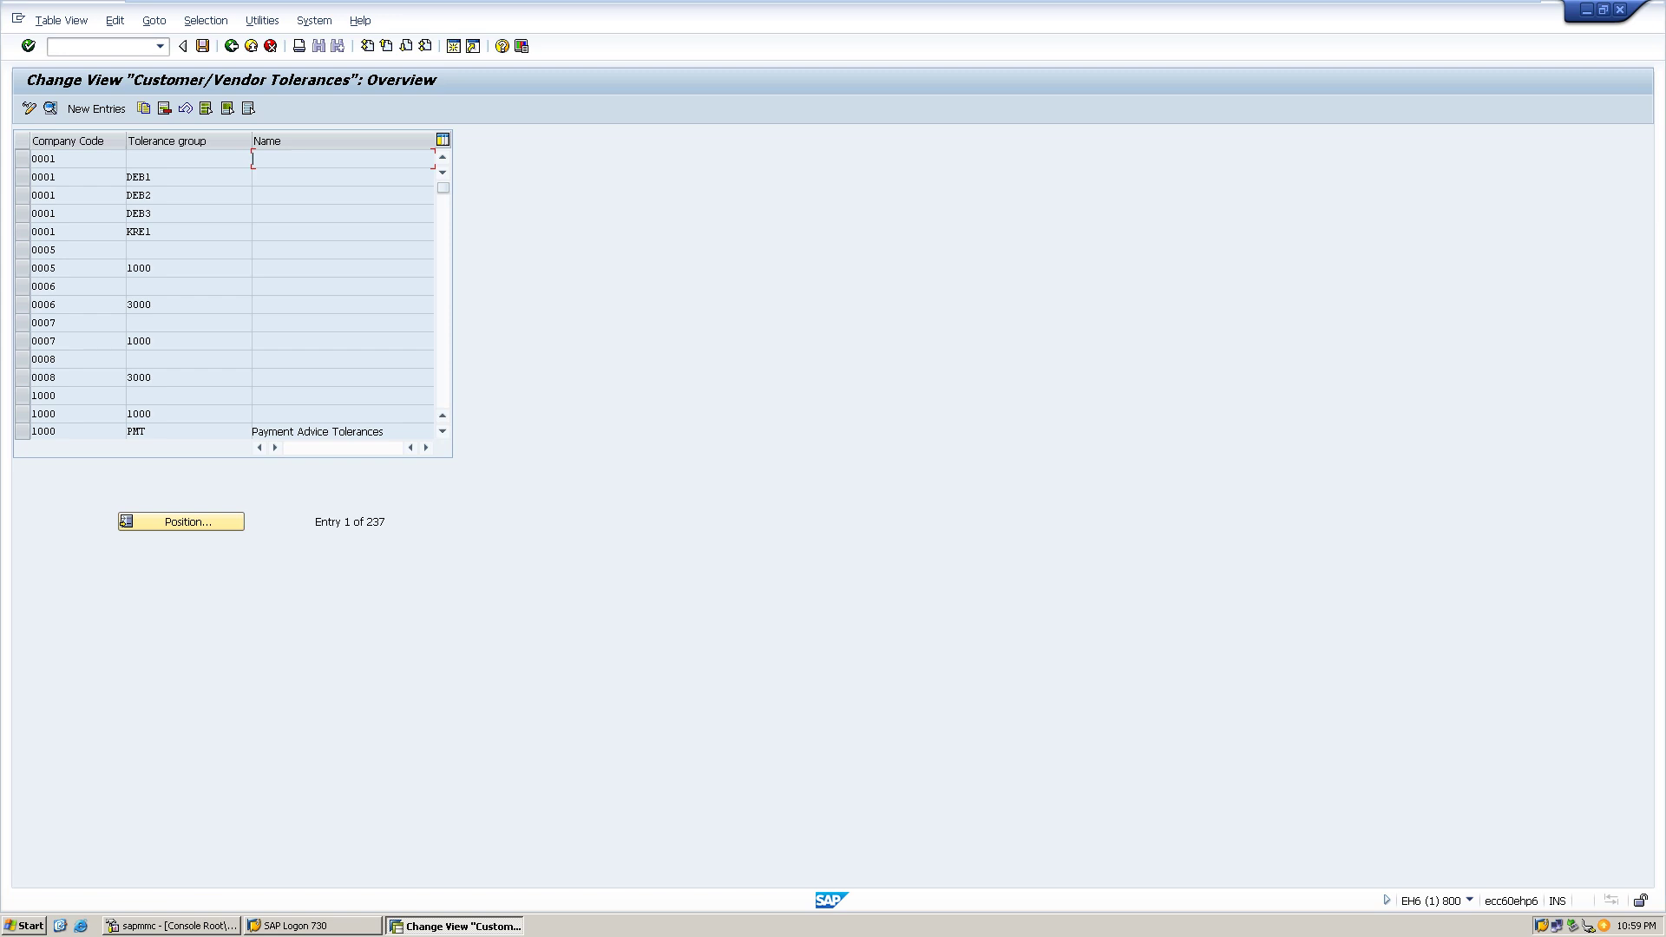
click(96, 109)
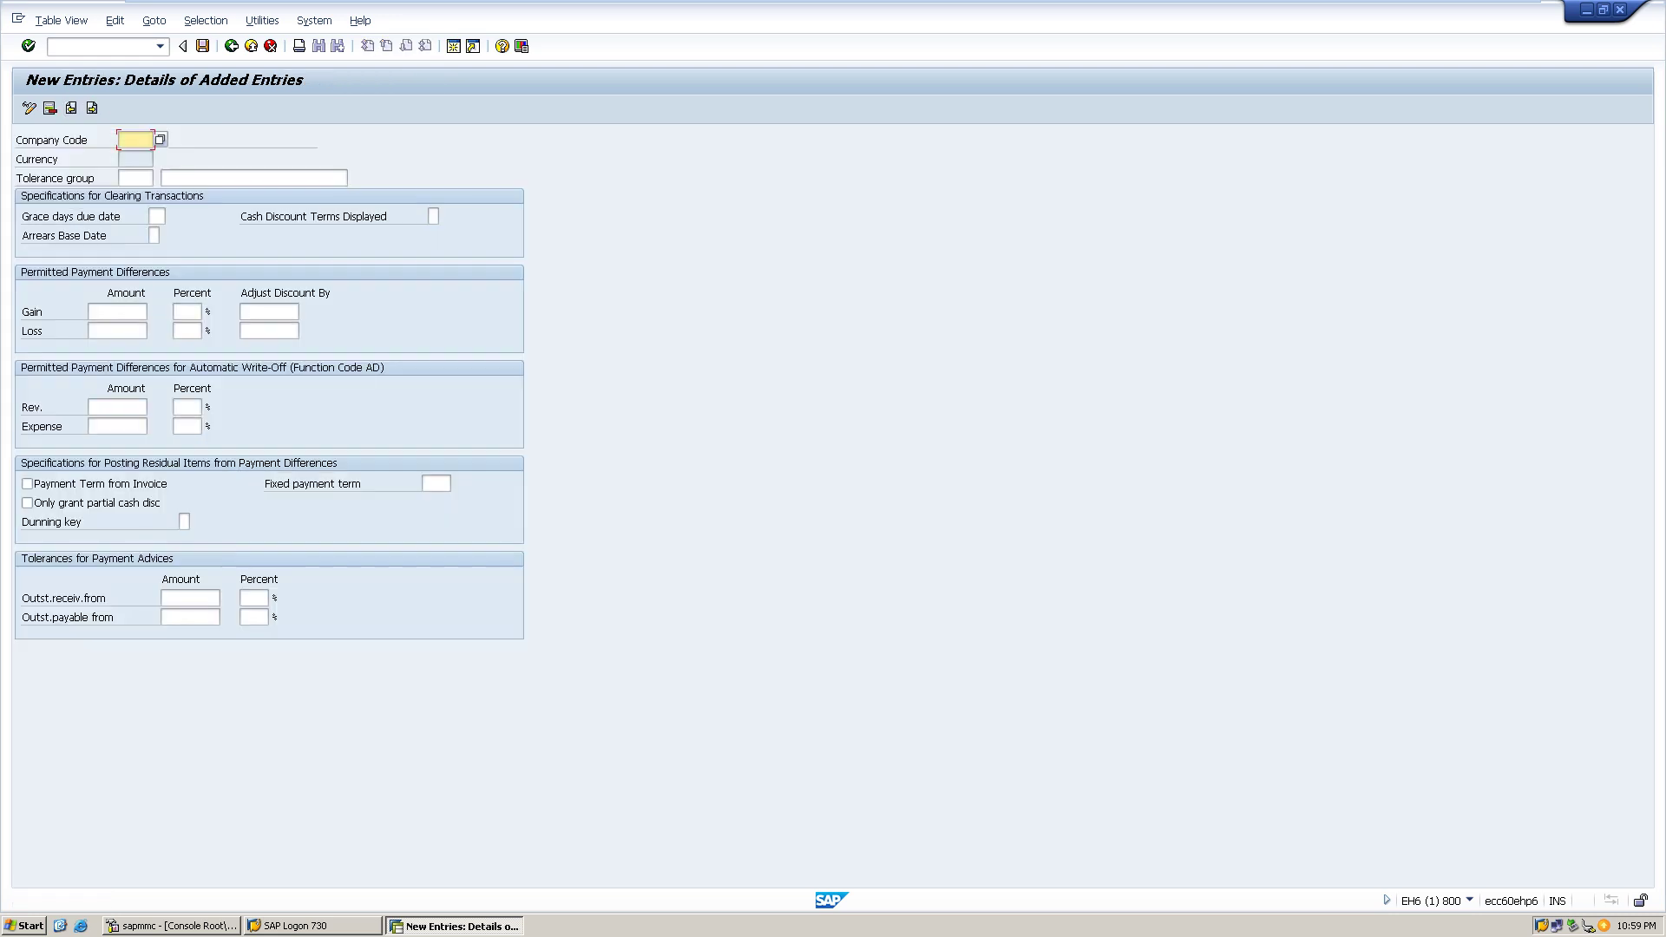
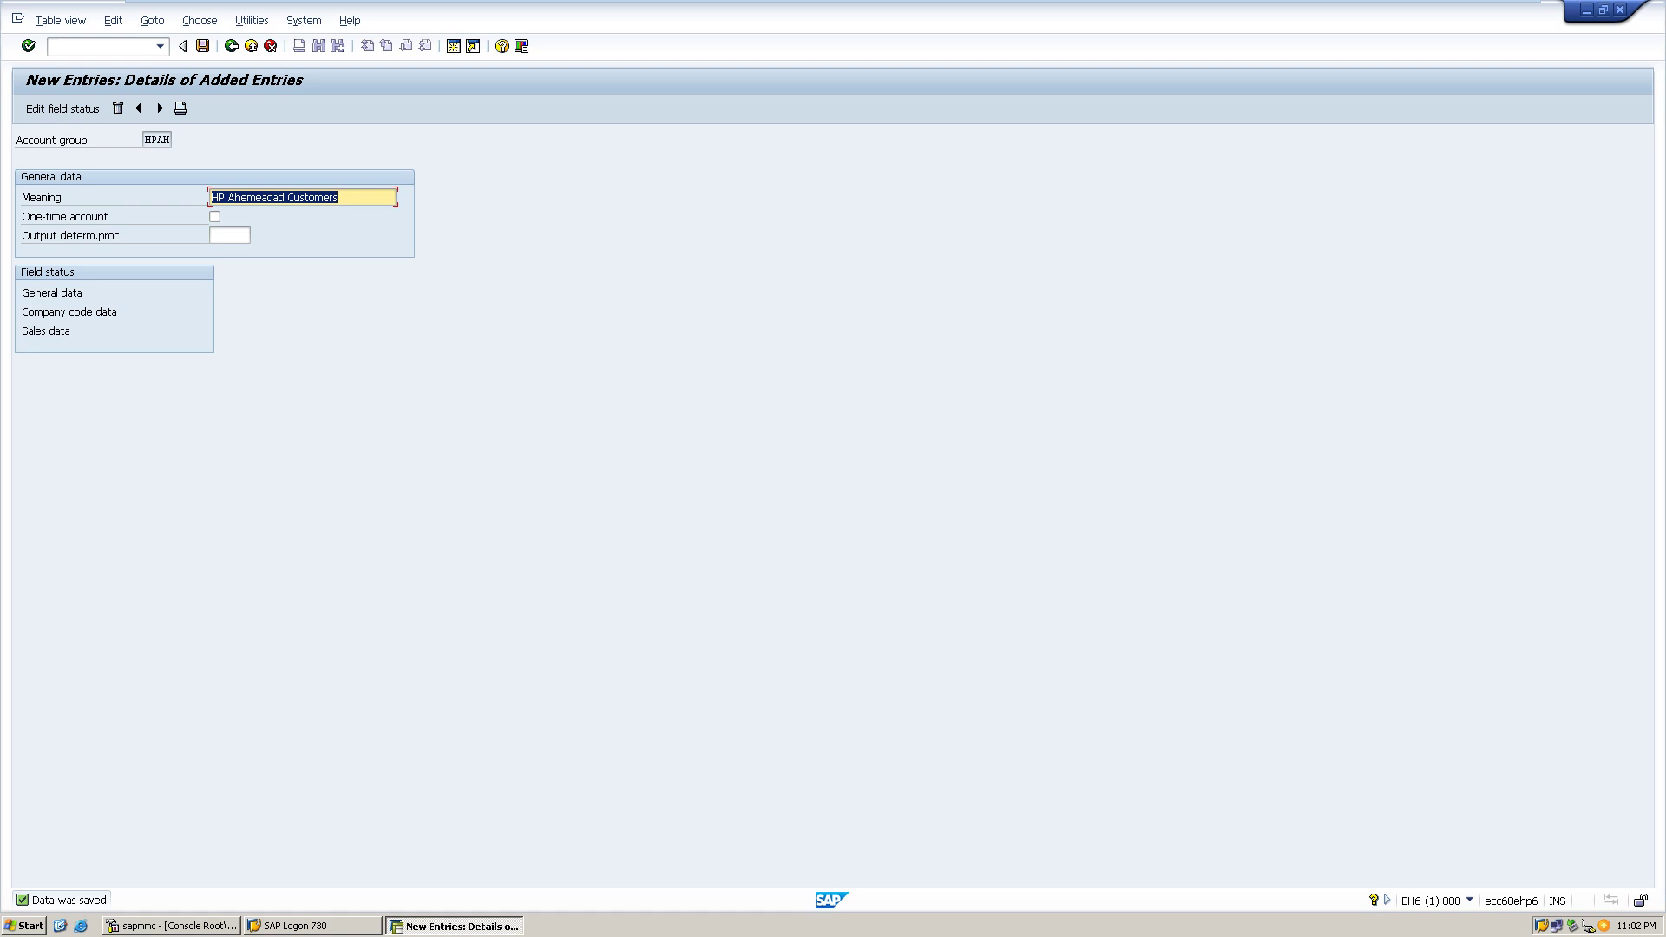
- Back out of the HP Ahemeadad Customers account group screens to SAP Easy Access
click(164, 139)
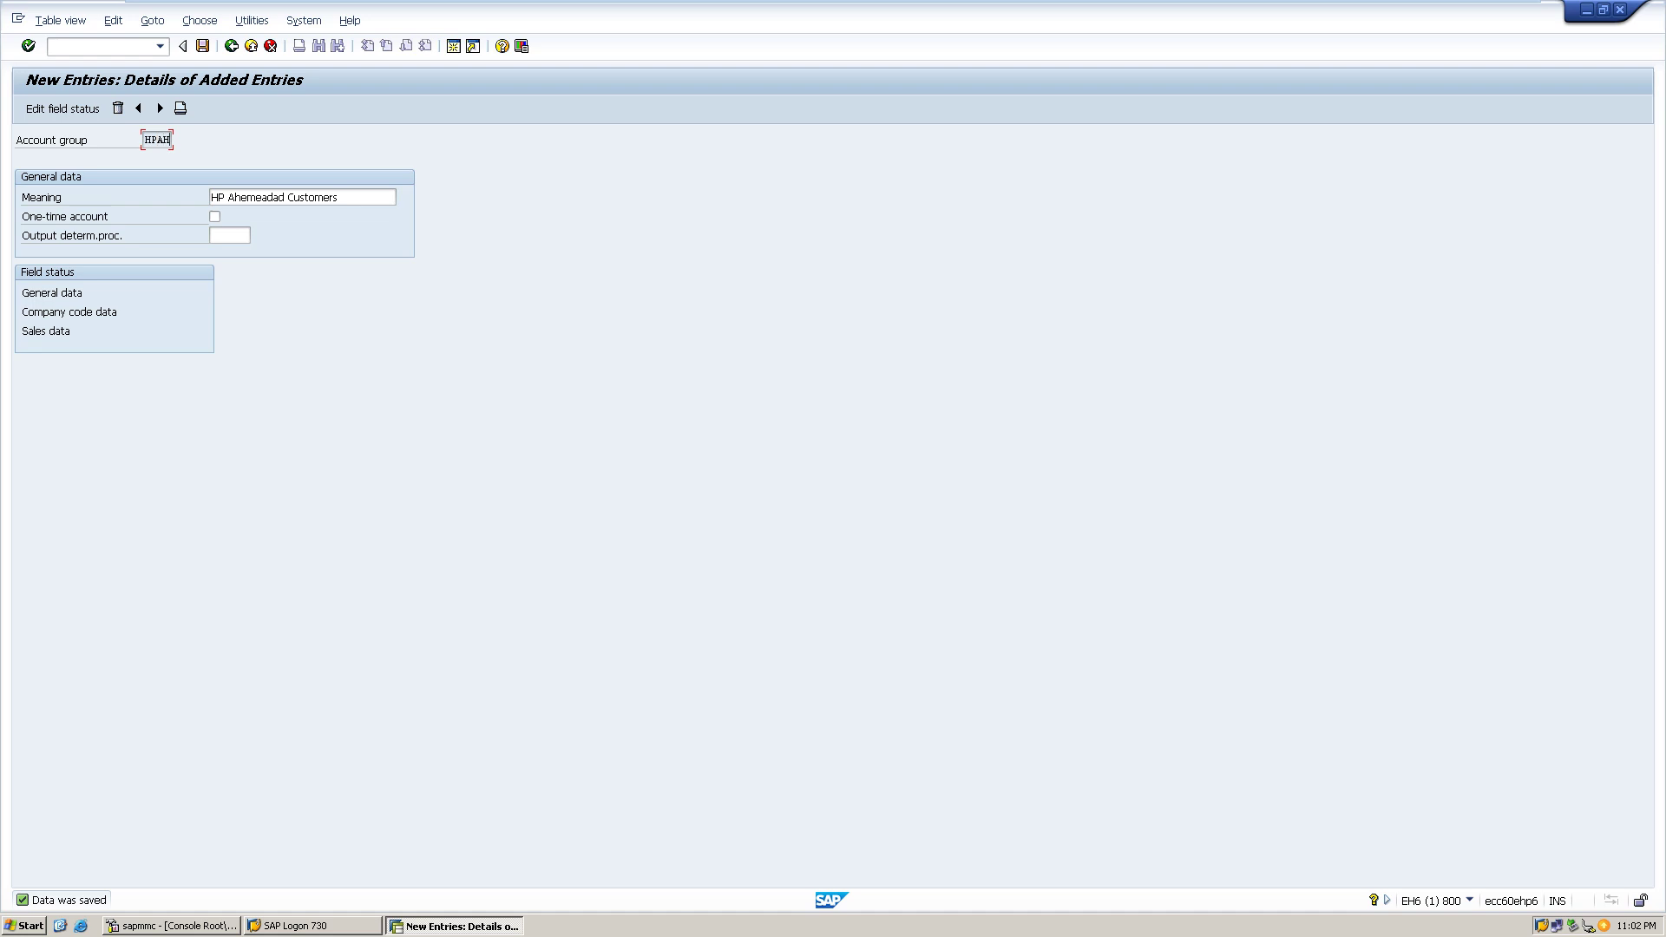
click(231, 46)
click(230, 46)
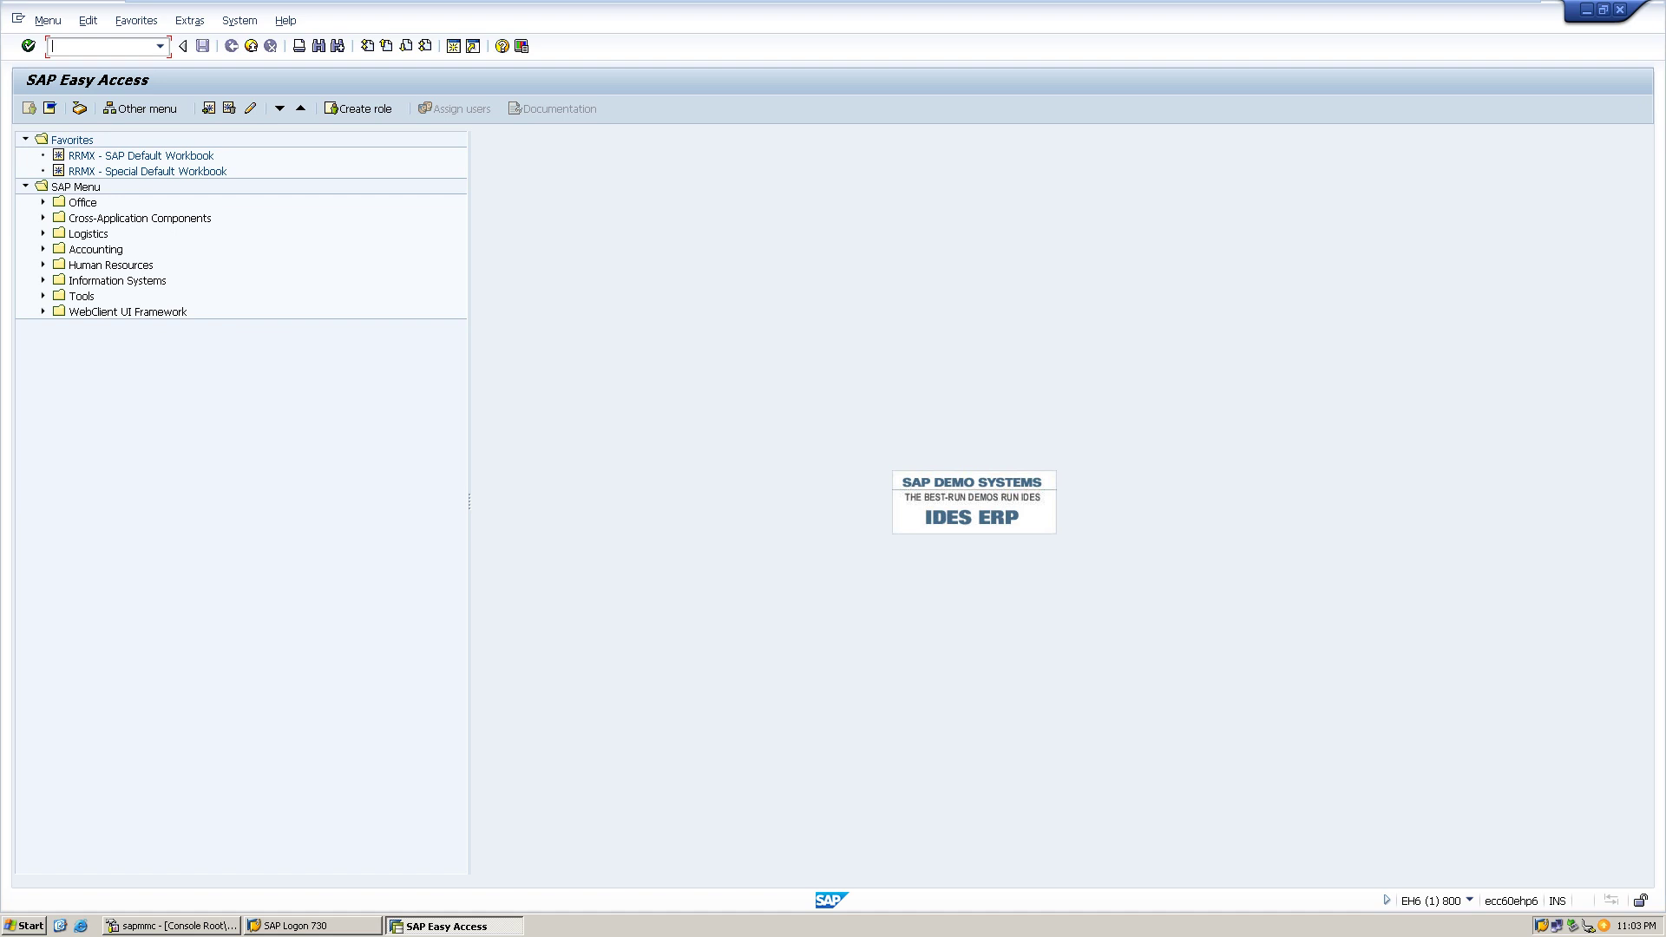
- Run transaction OBAR (/nobar) from the command field history
click(159, 46)
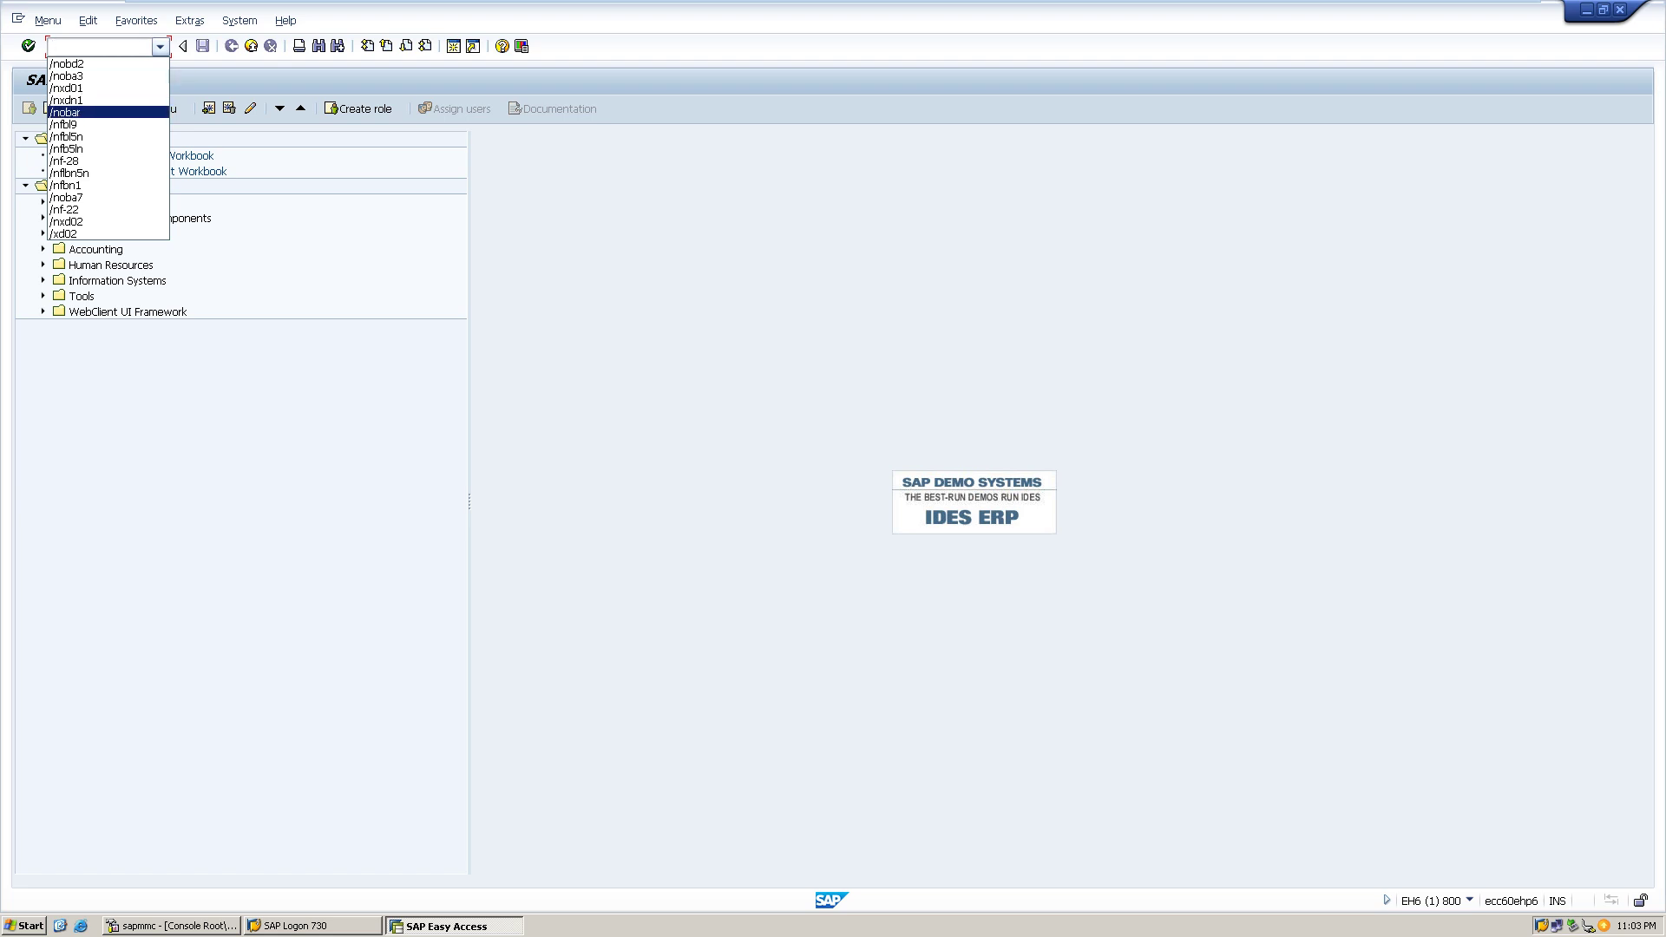
key(Return)
key(Return)
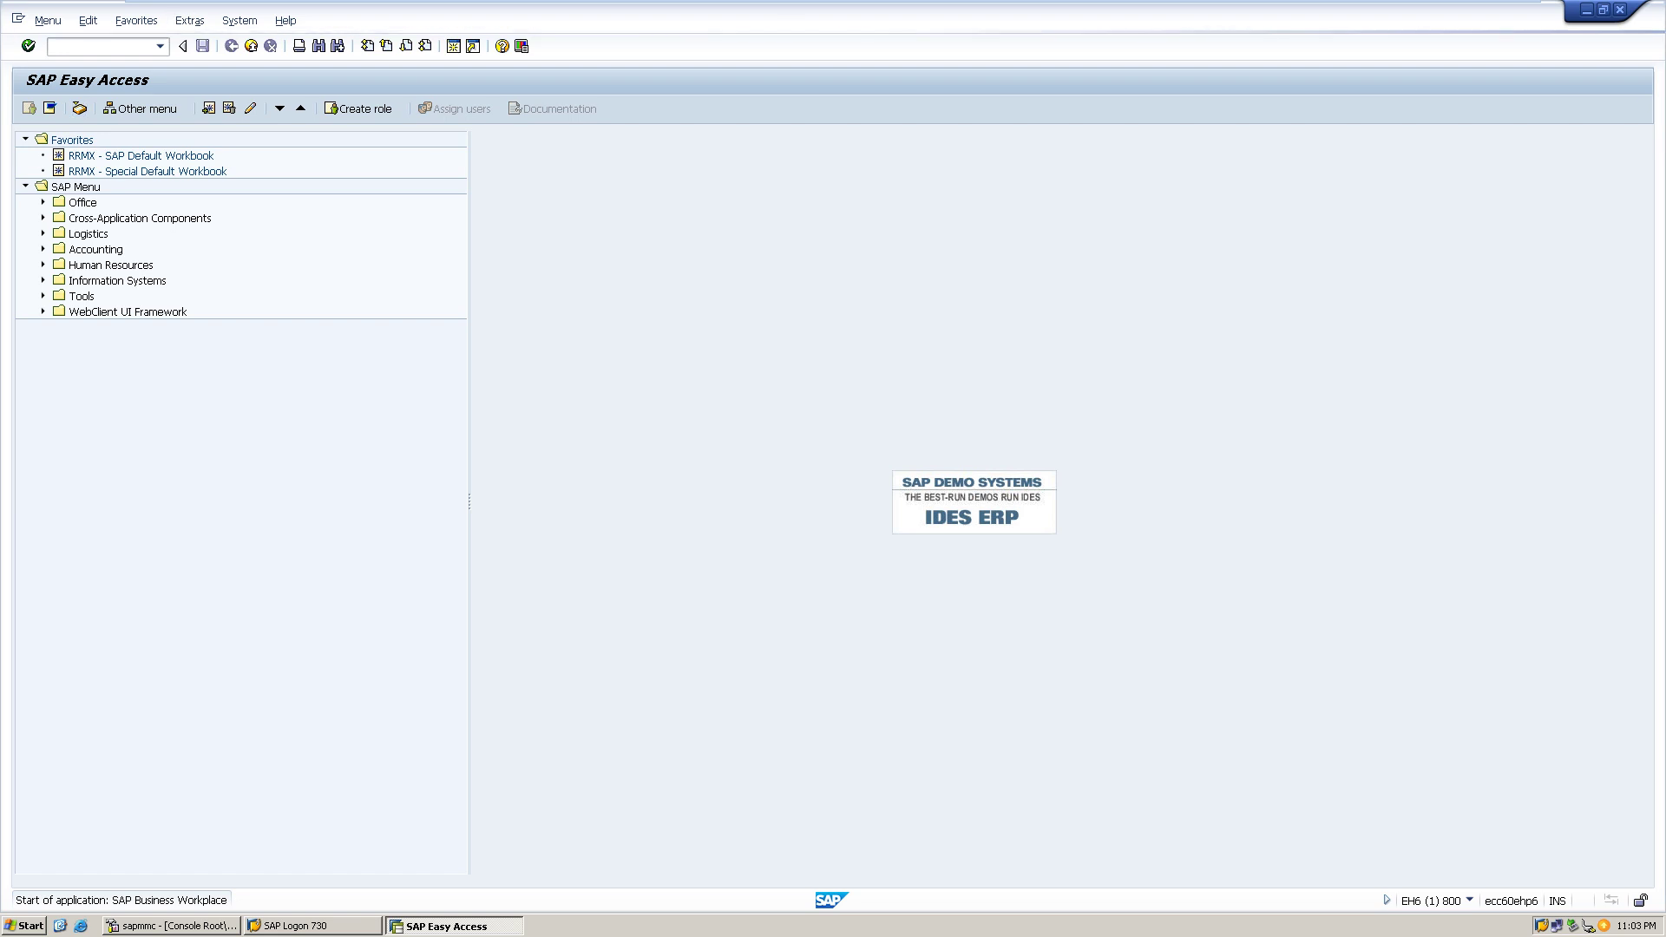
key(F4)
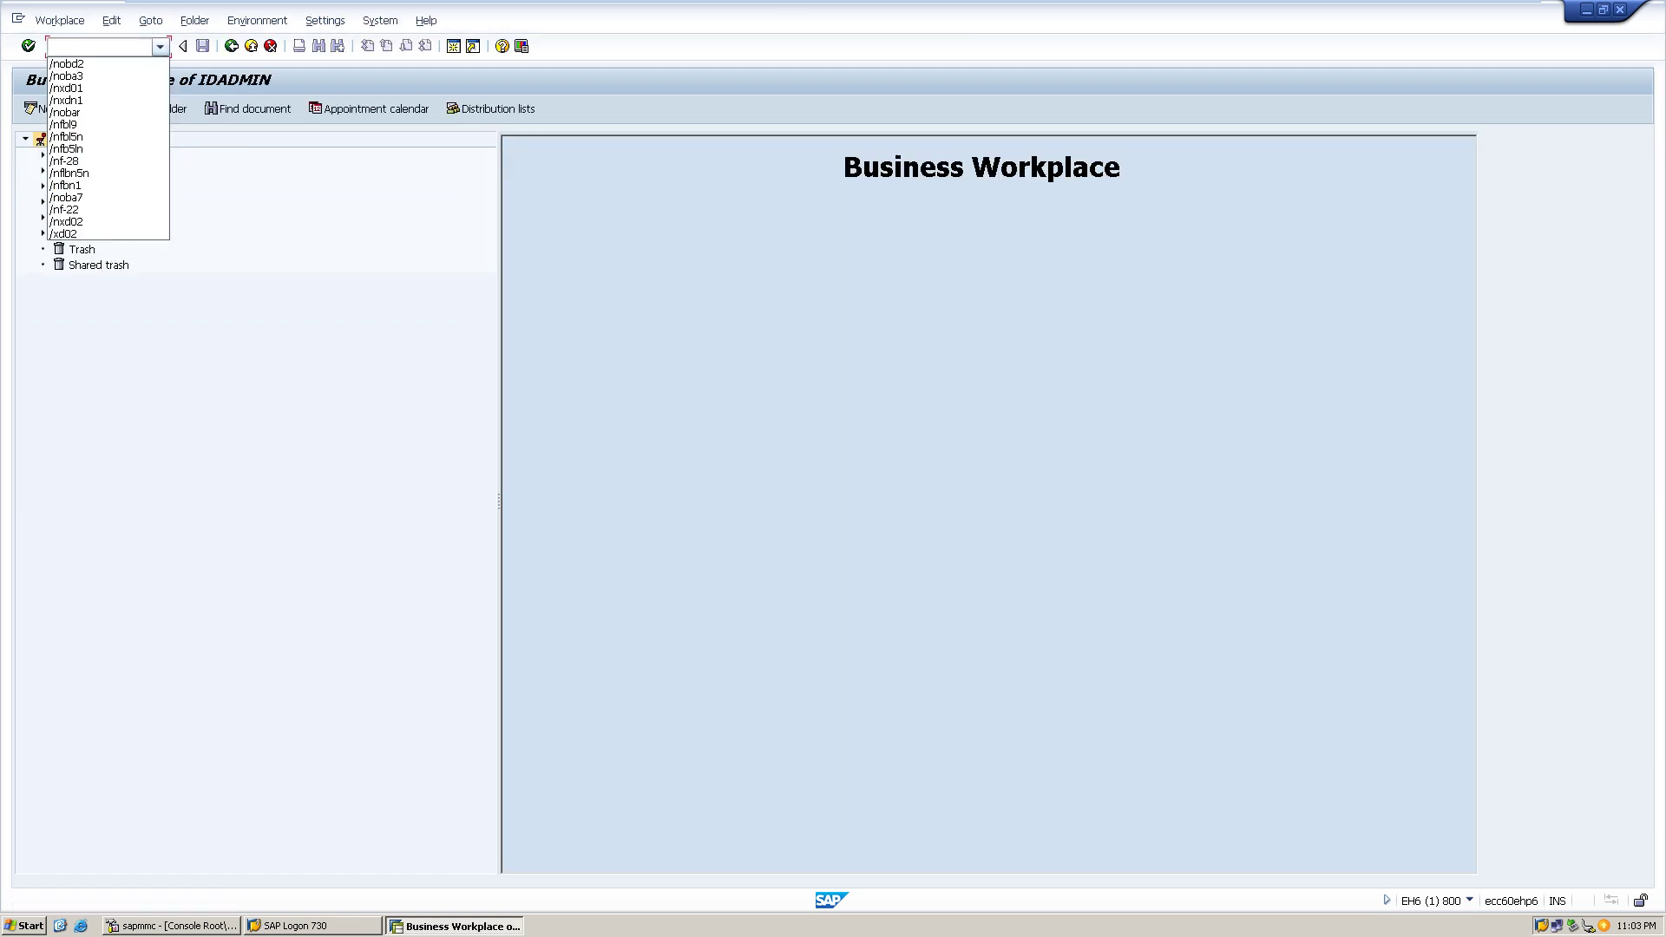
click(65, 112)
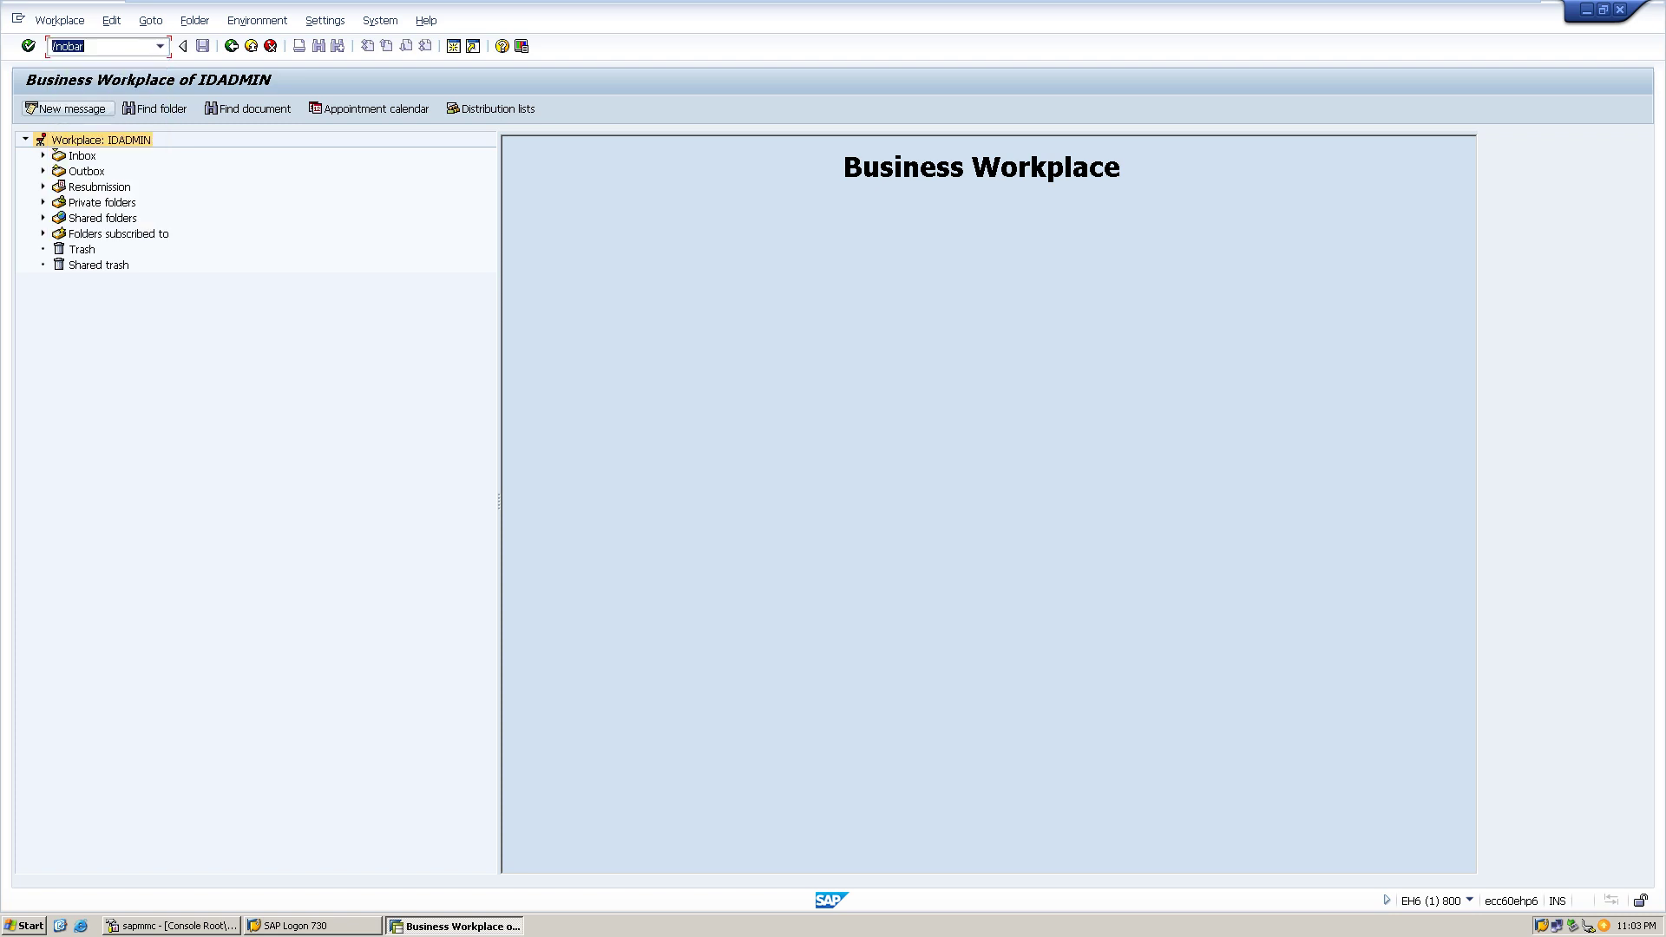
key(Return)
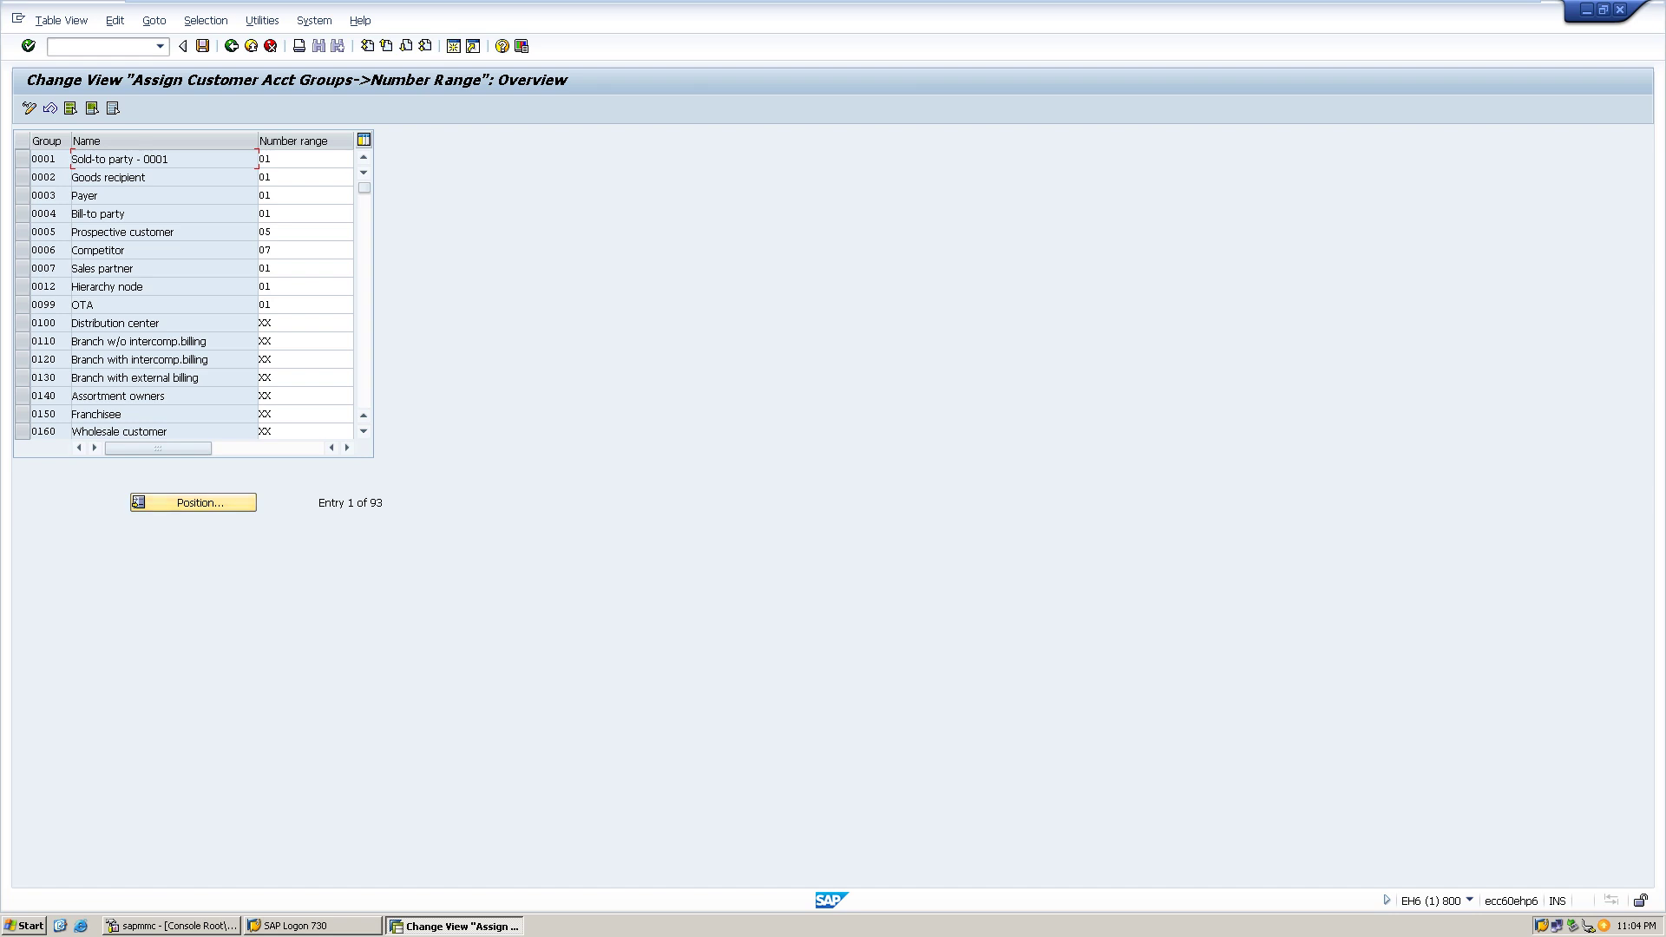
- Position the number range table on account group HPAH, chosen from the F4 list
click(193, 502)
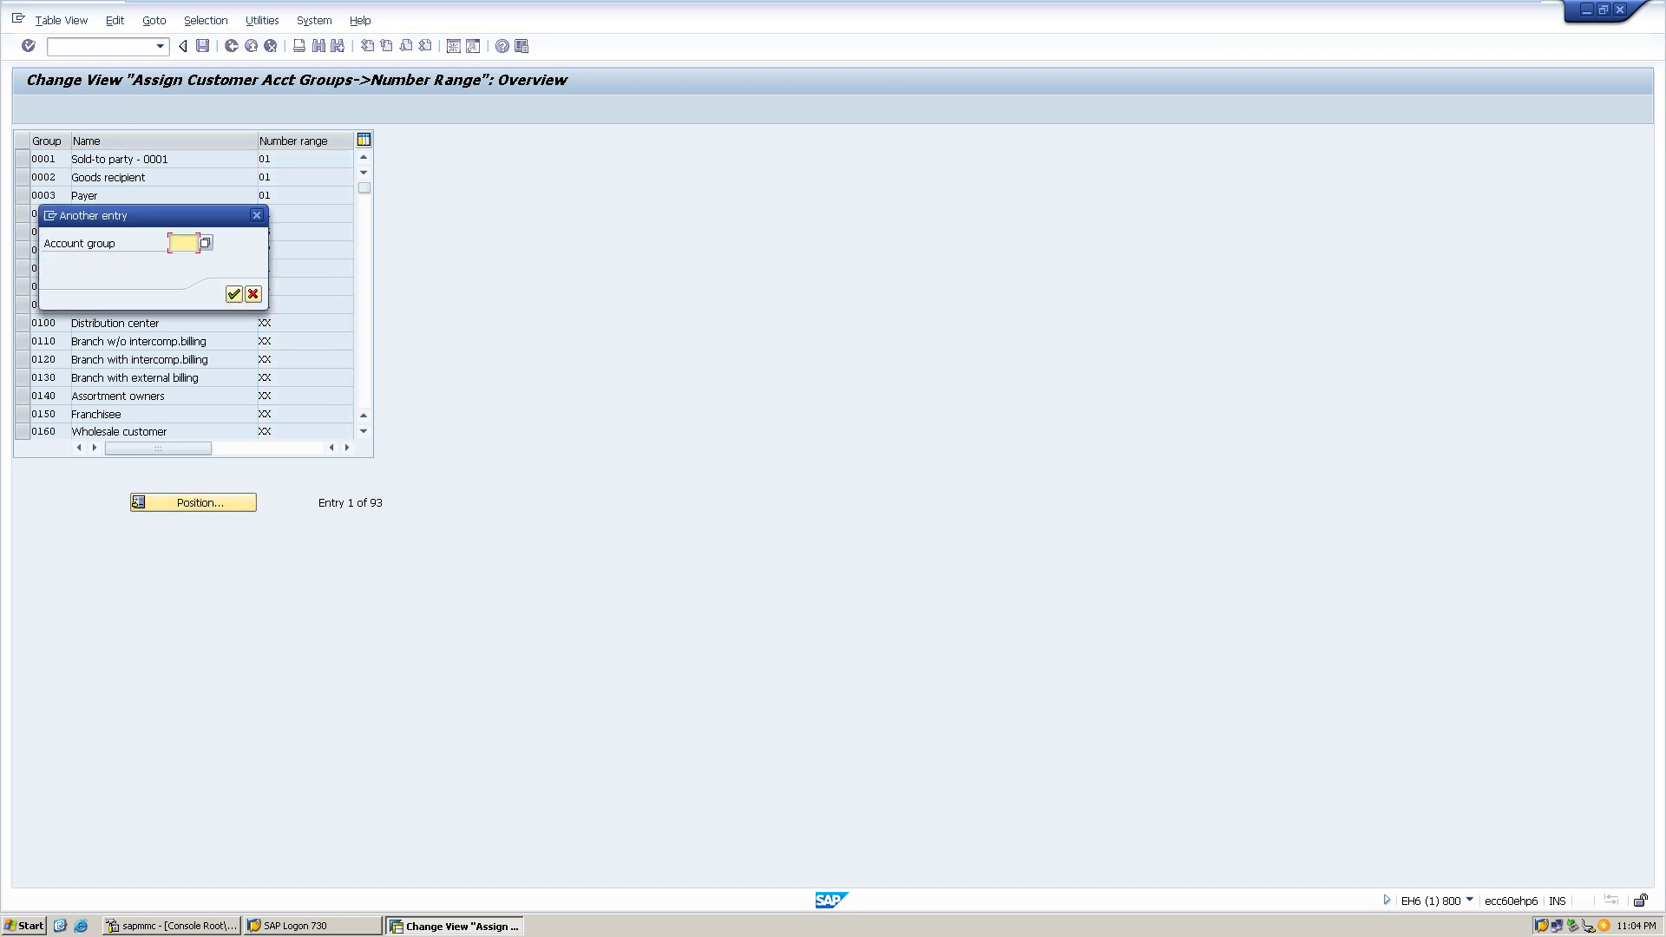
text(HP)
key(Down)
key(F4)
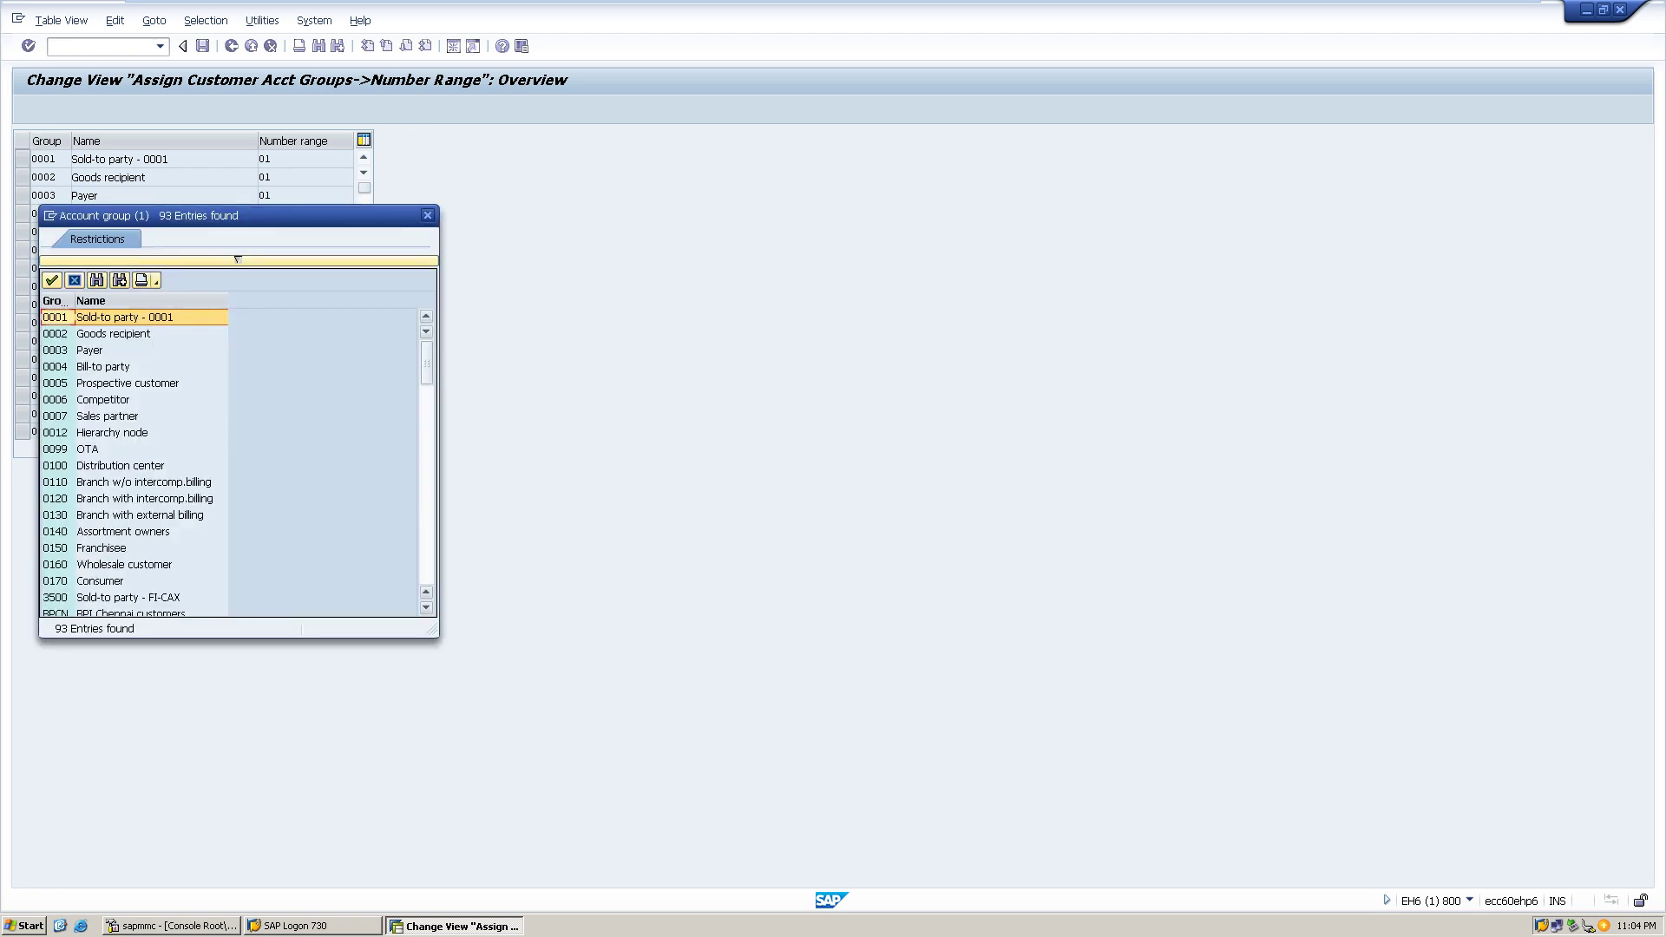
scroll(135, 460, down, 15)
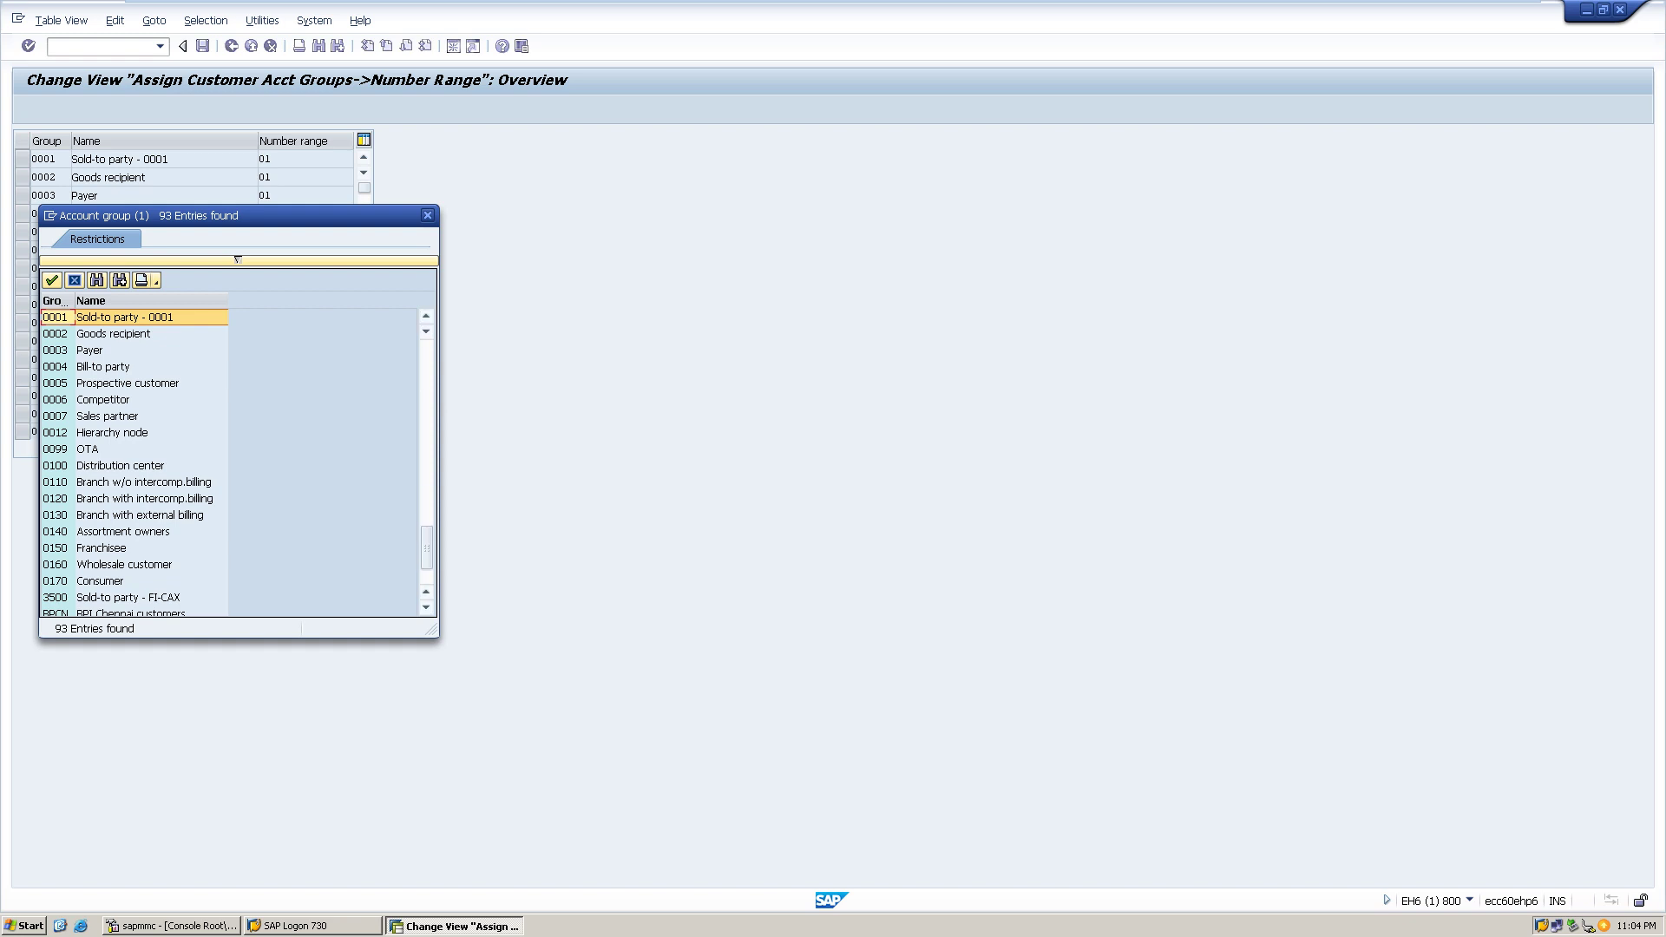
scroll(134, 460, down, 2)
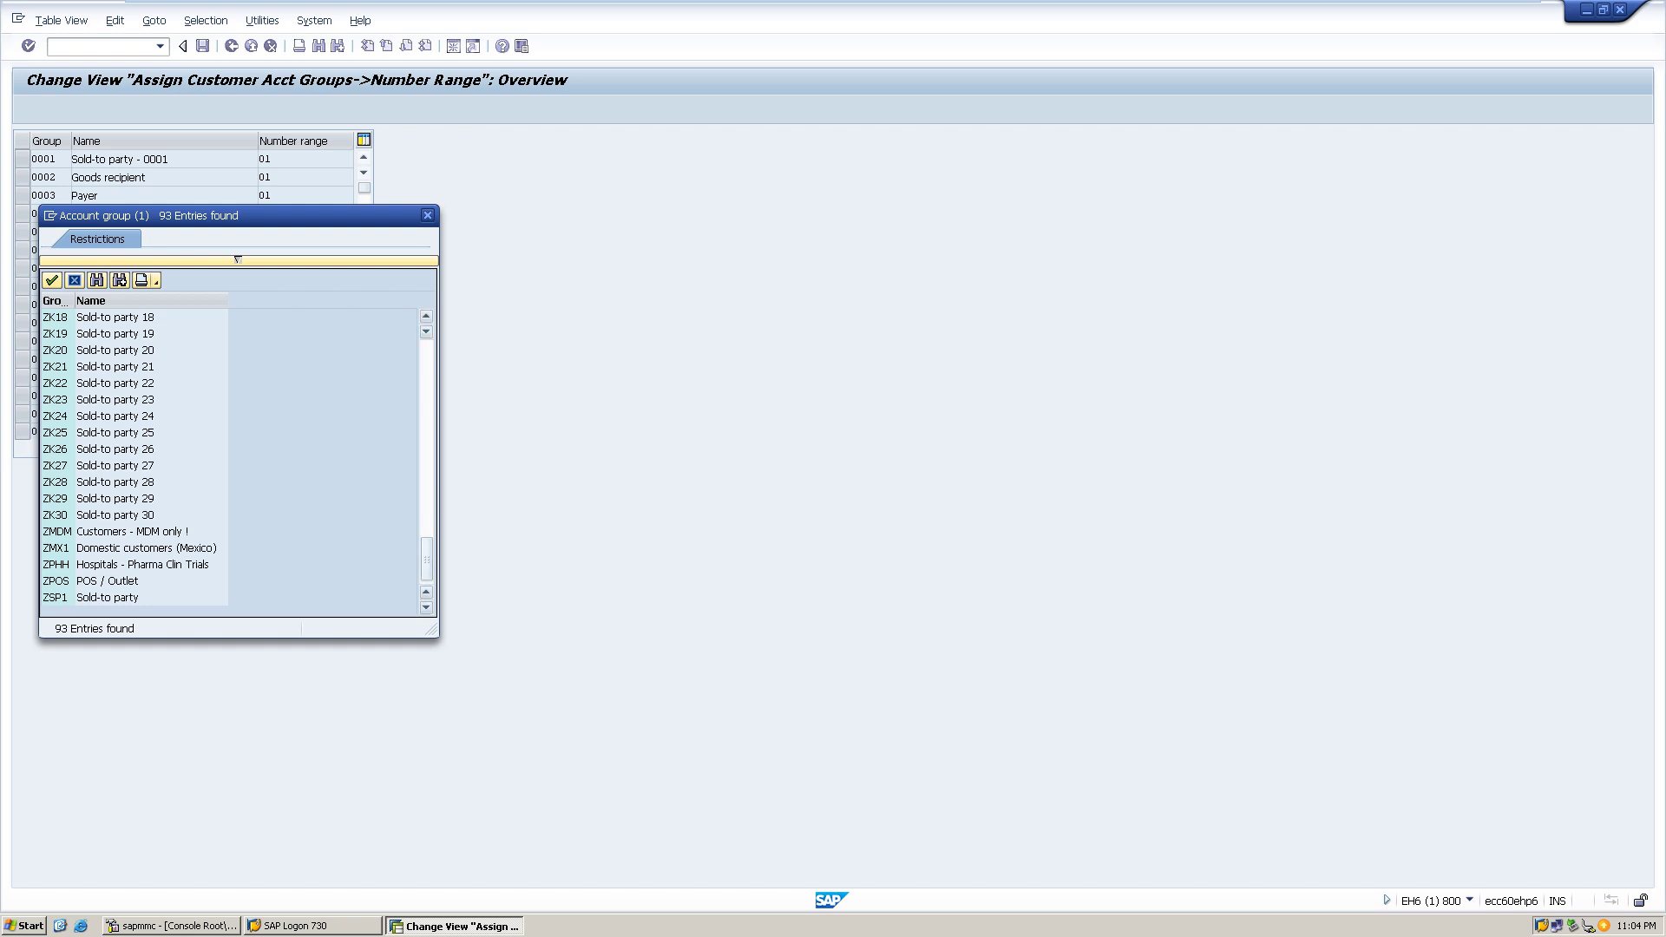
scroll(134, 460, up, 4)
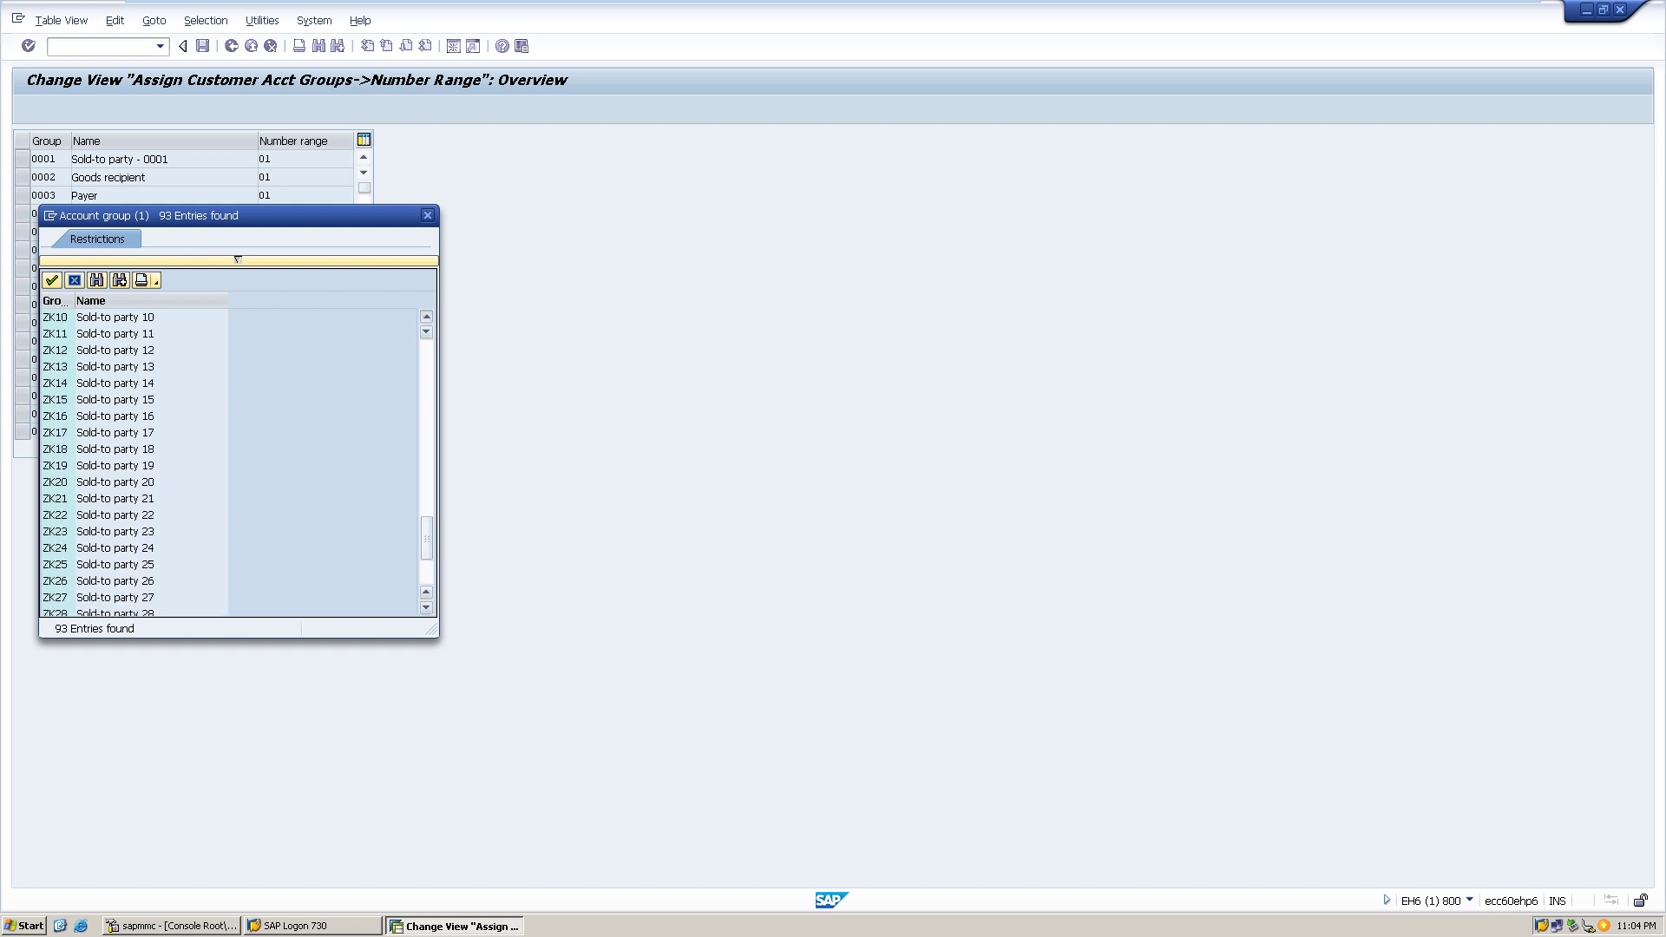
scroll(135, 460, up, 6)
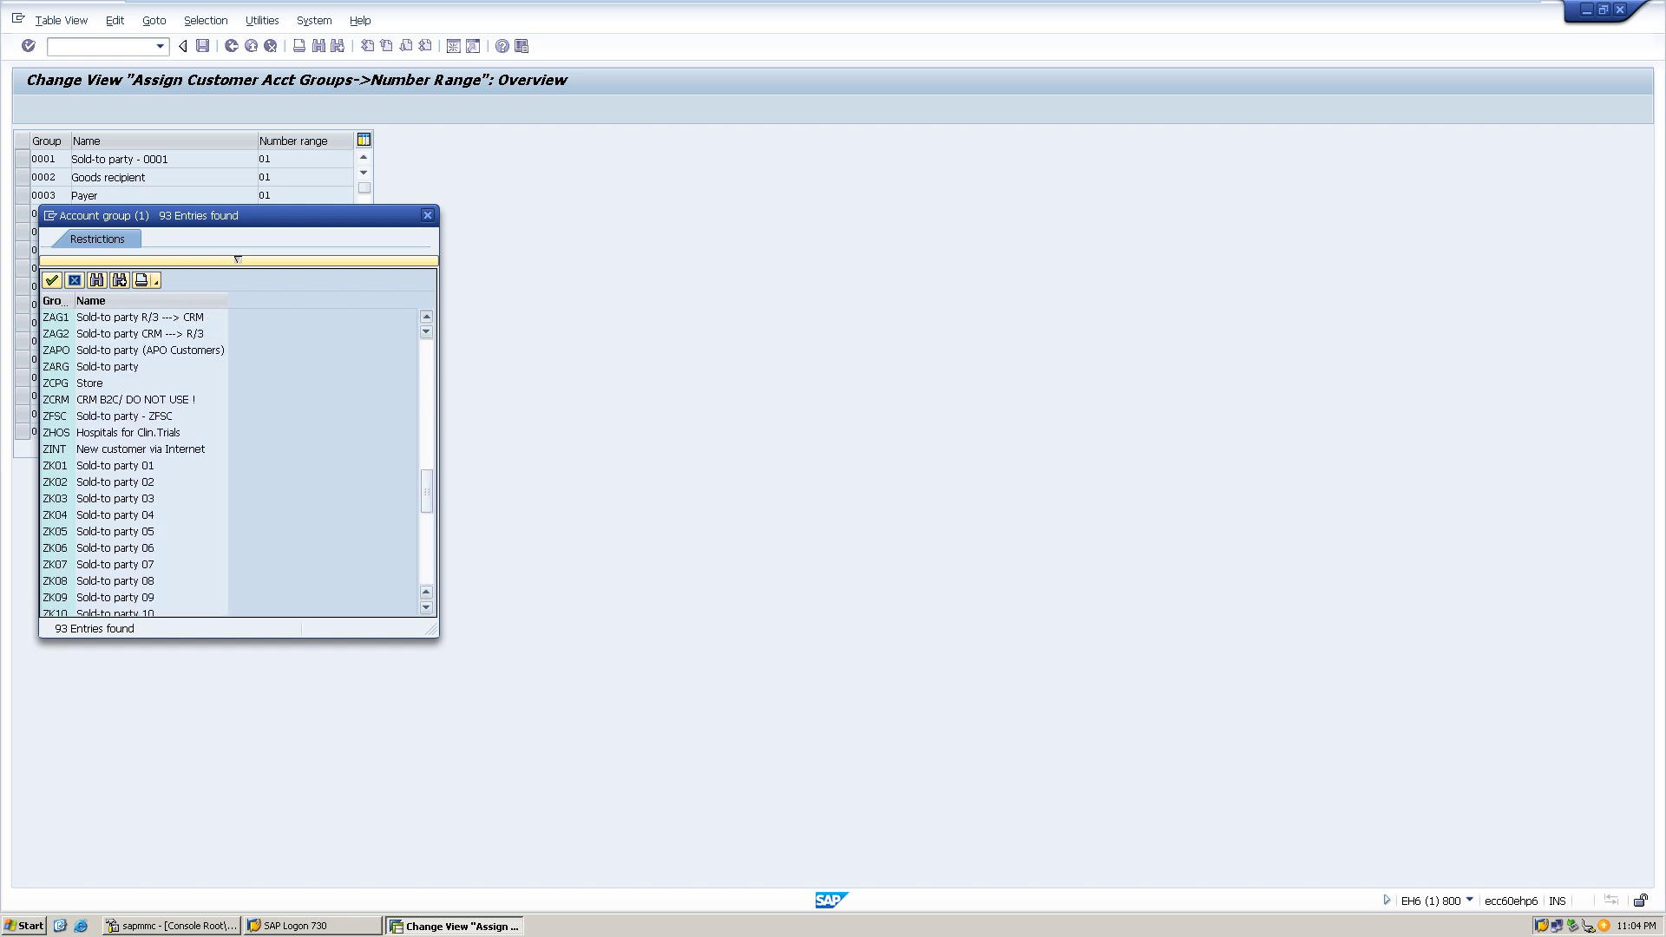
scroll(135, 460, up, 3)
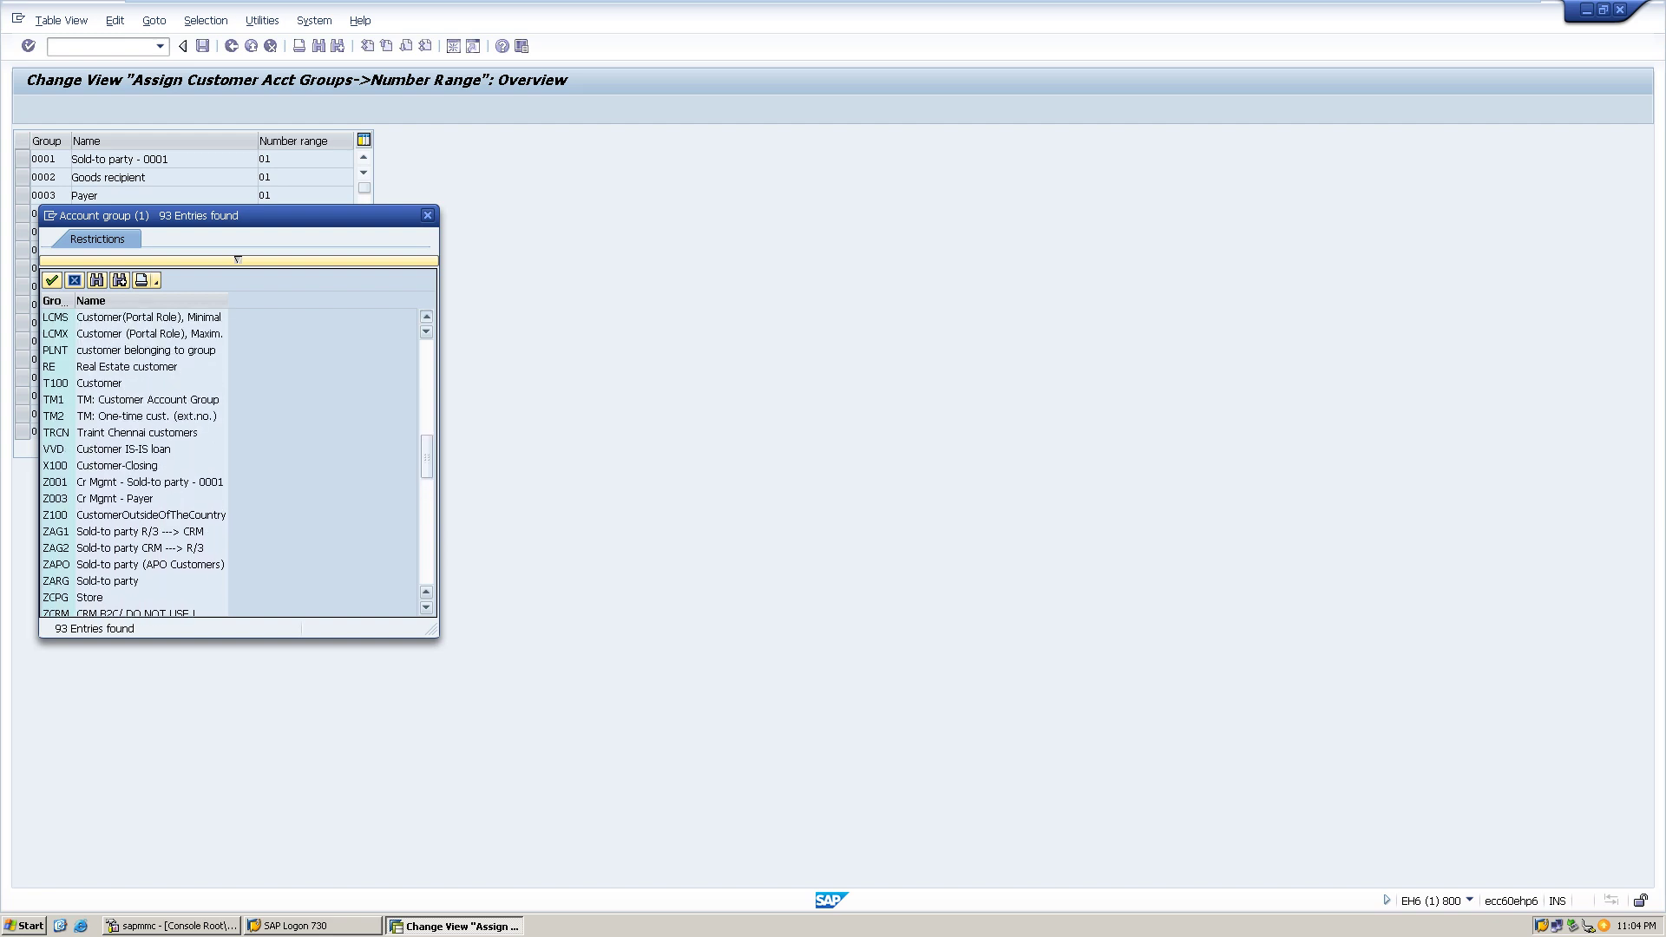
scroll(134, 460, up, 3)
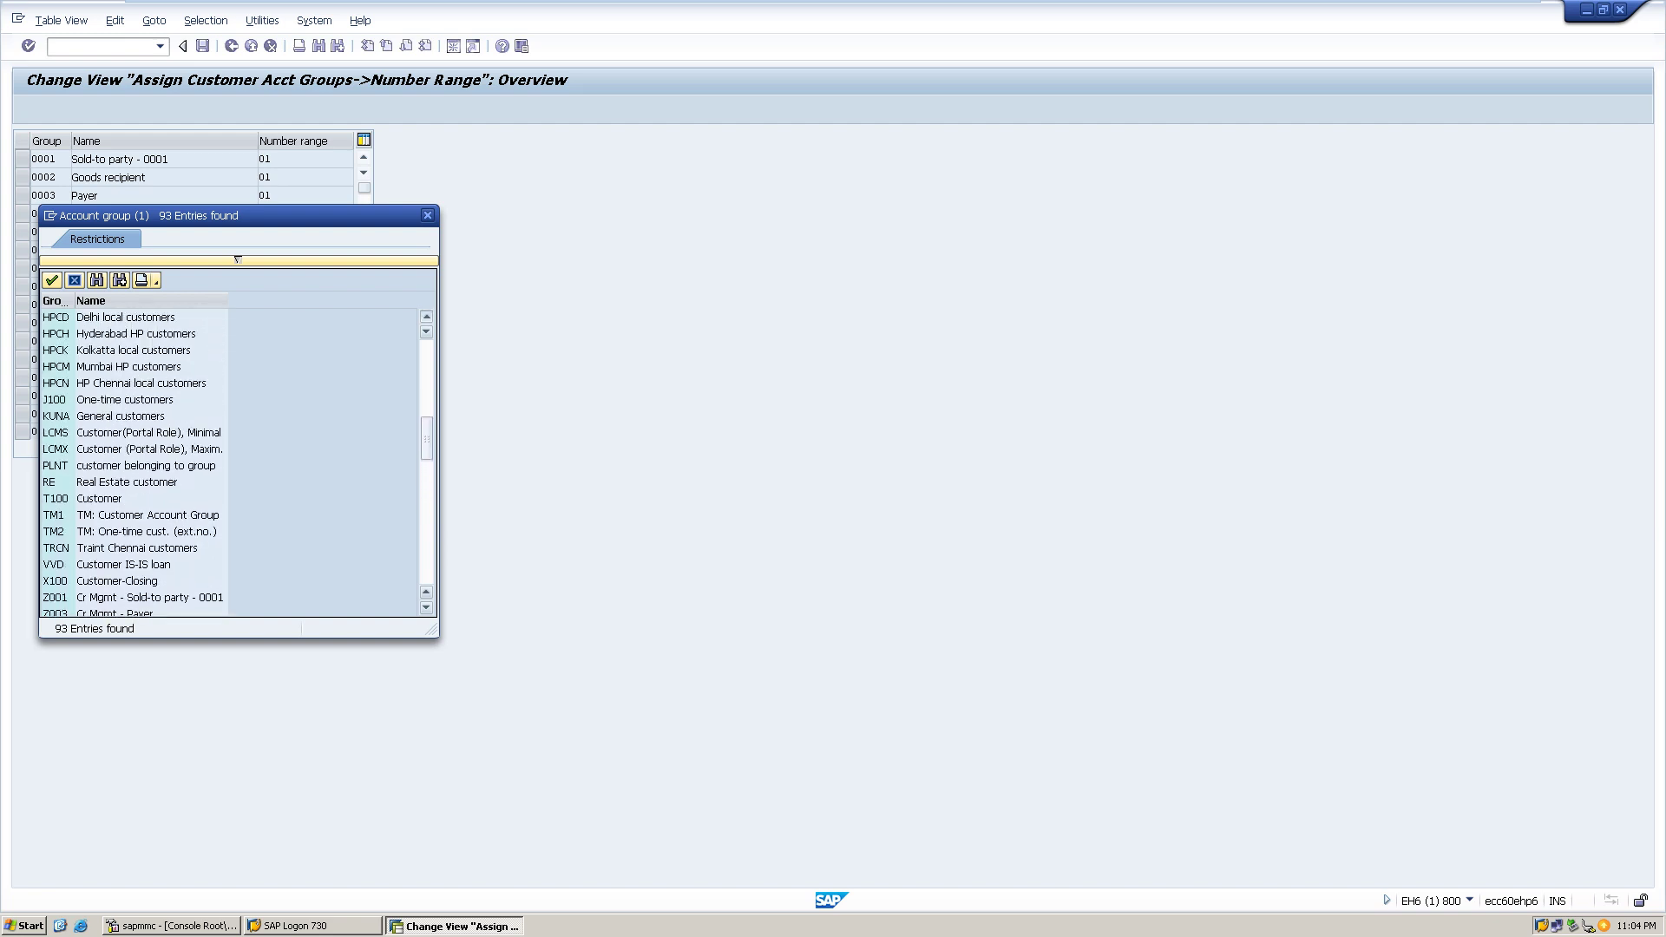
click(426, 316)
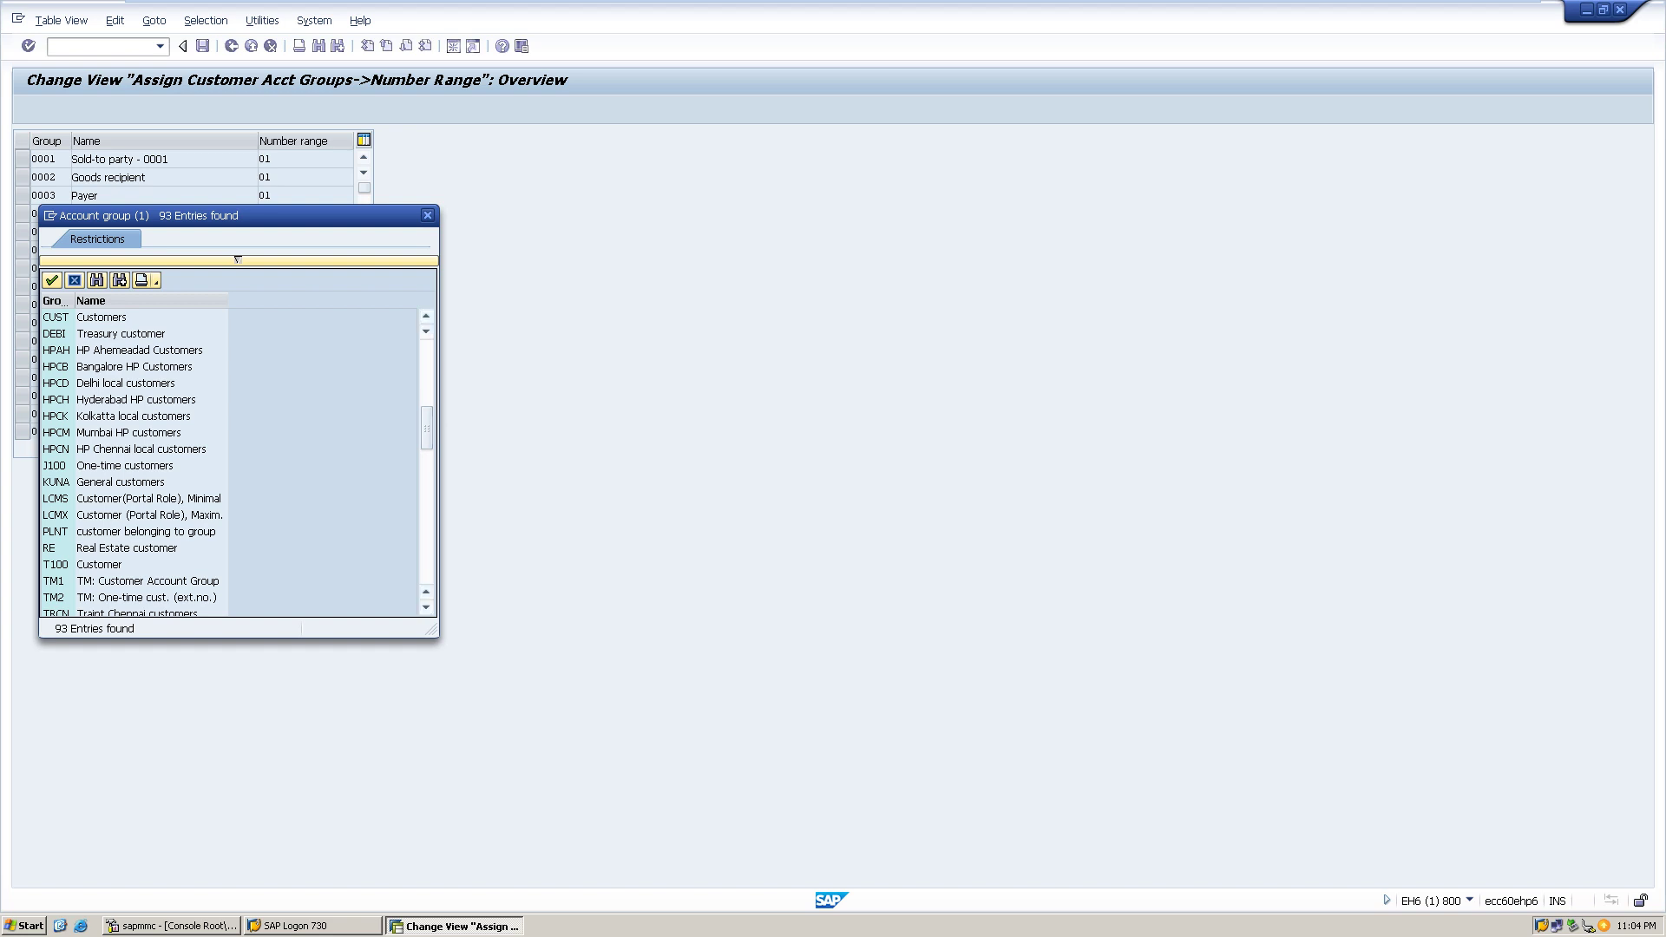
double_click(130, 350)
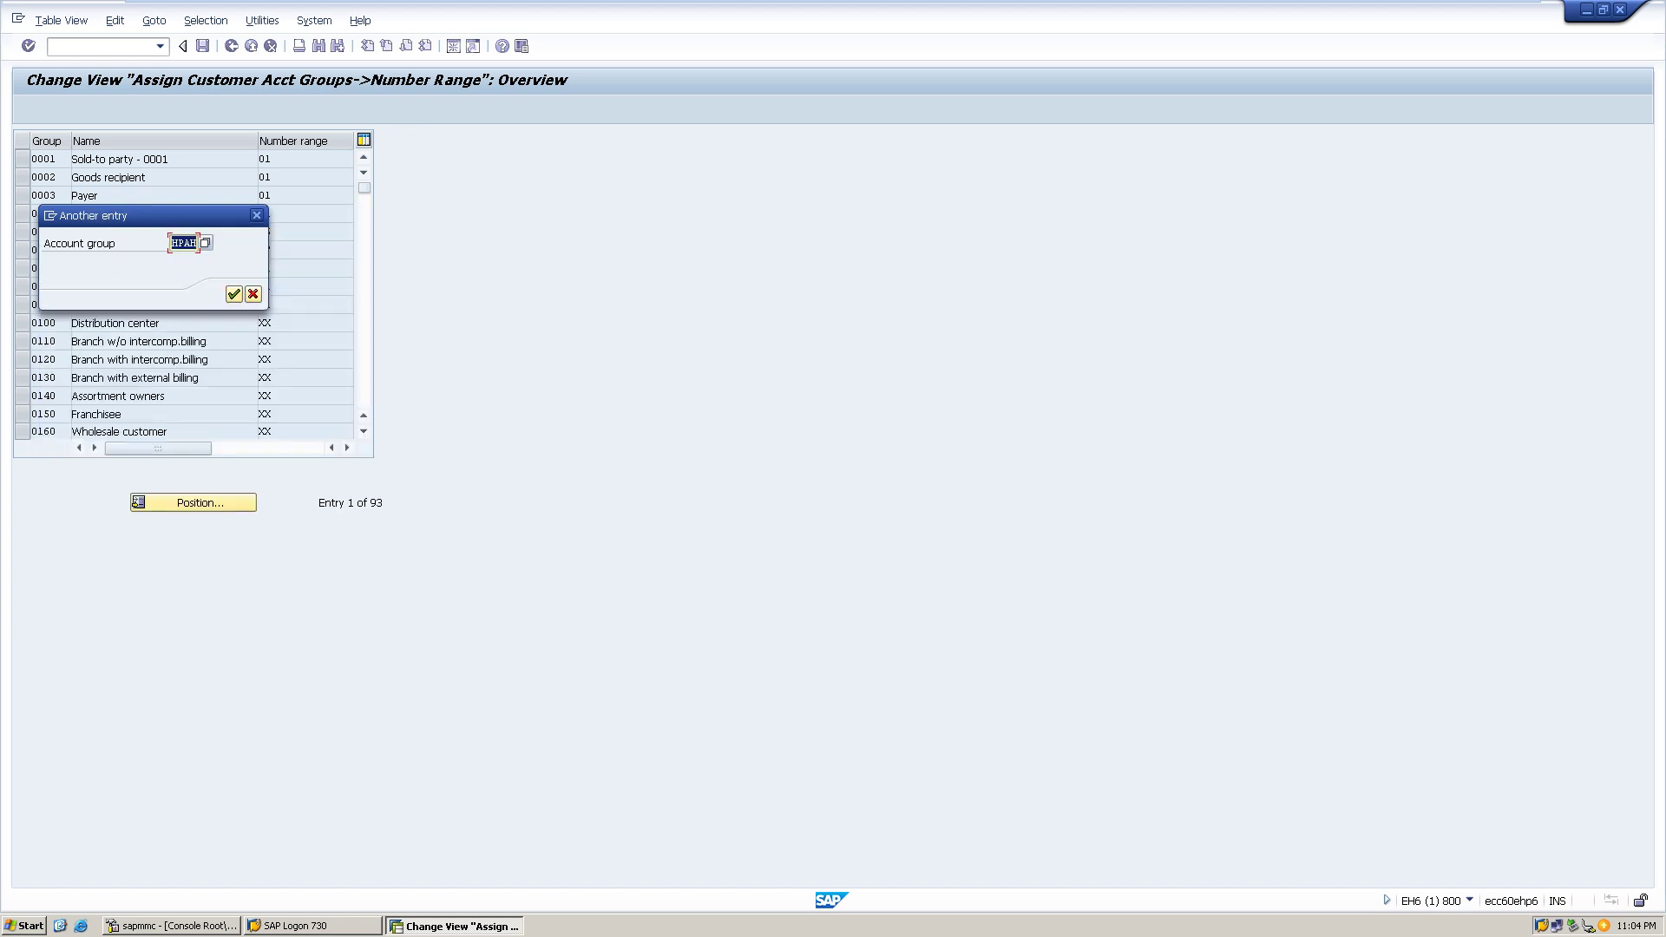
click(234, 294)
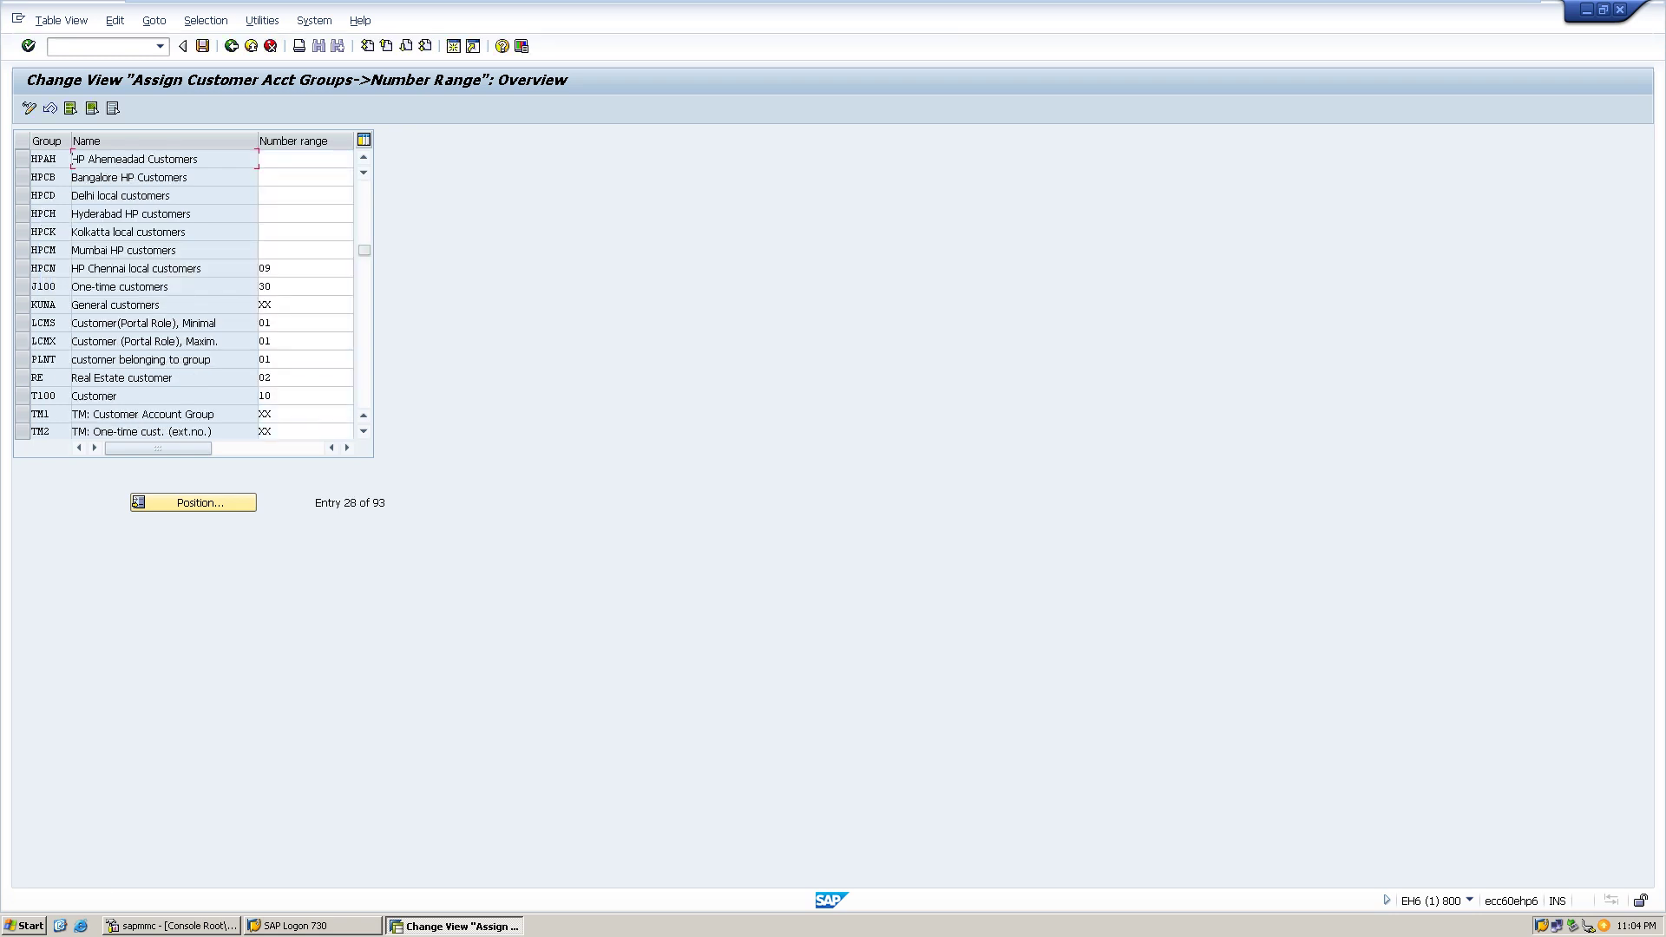
- Assign number range 08 to HPAH and save it under the customizing request
click(306, 158)
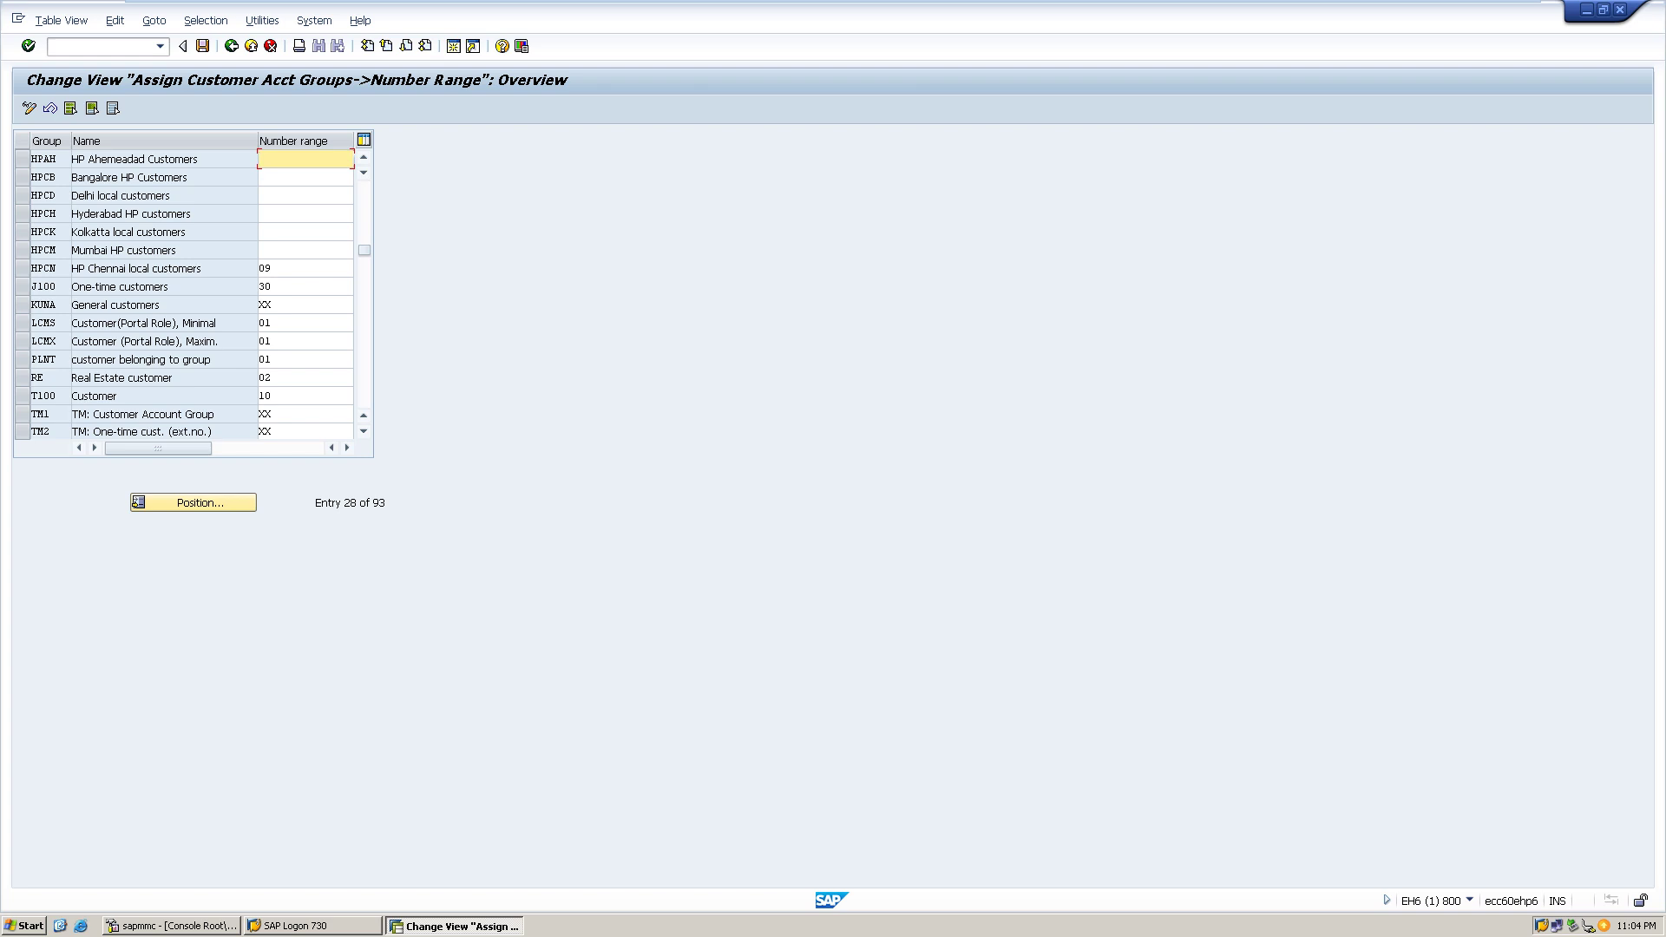
text(08)
key(ctrl+s)
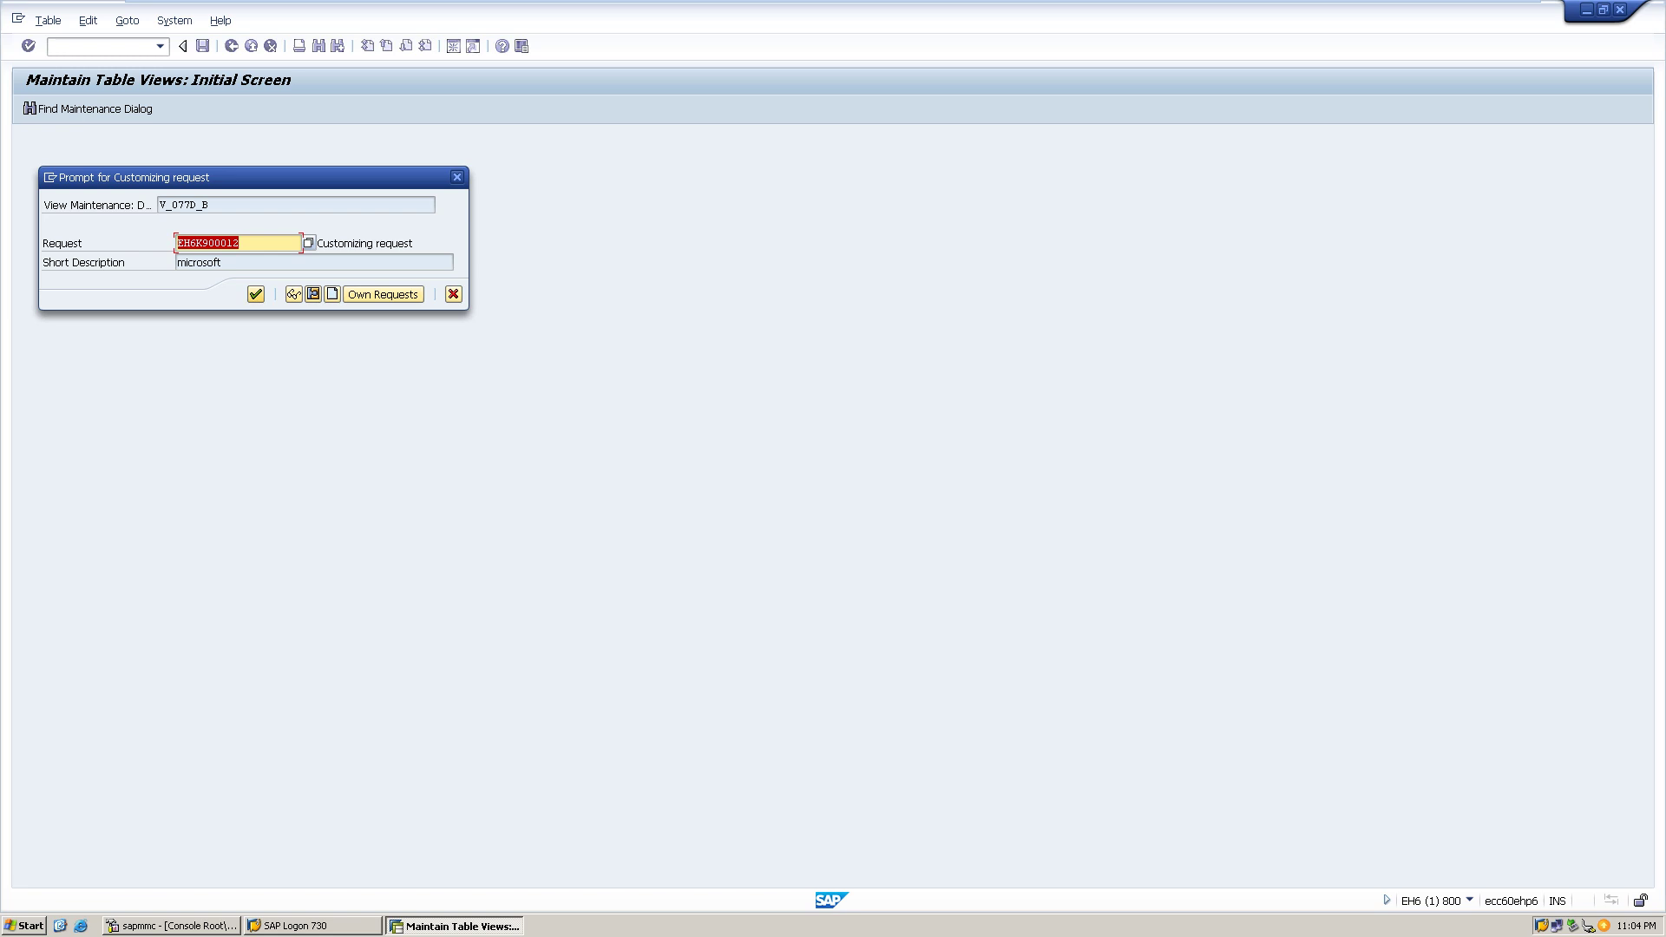
click(255, 294)
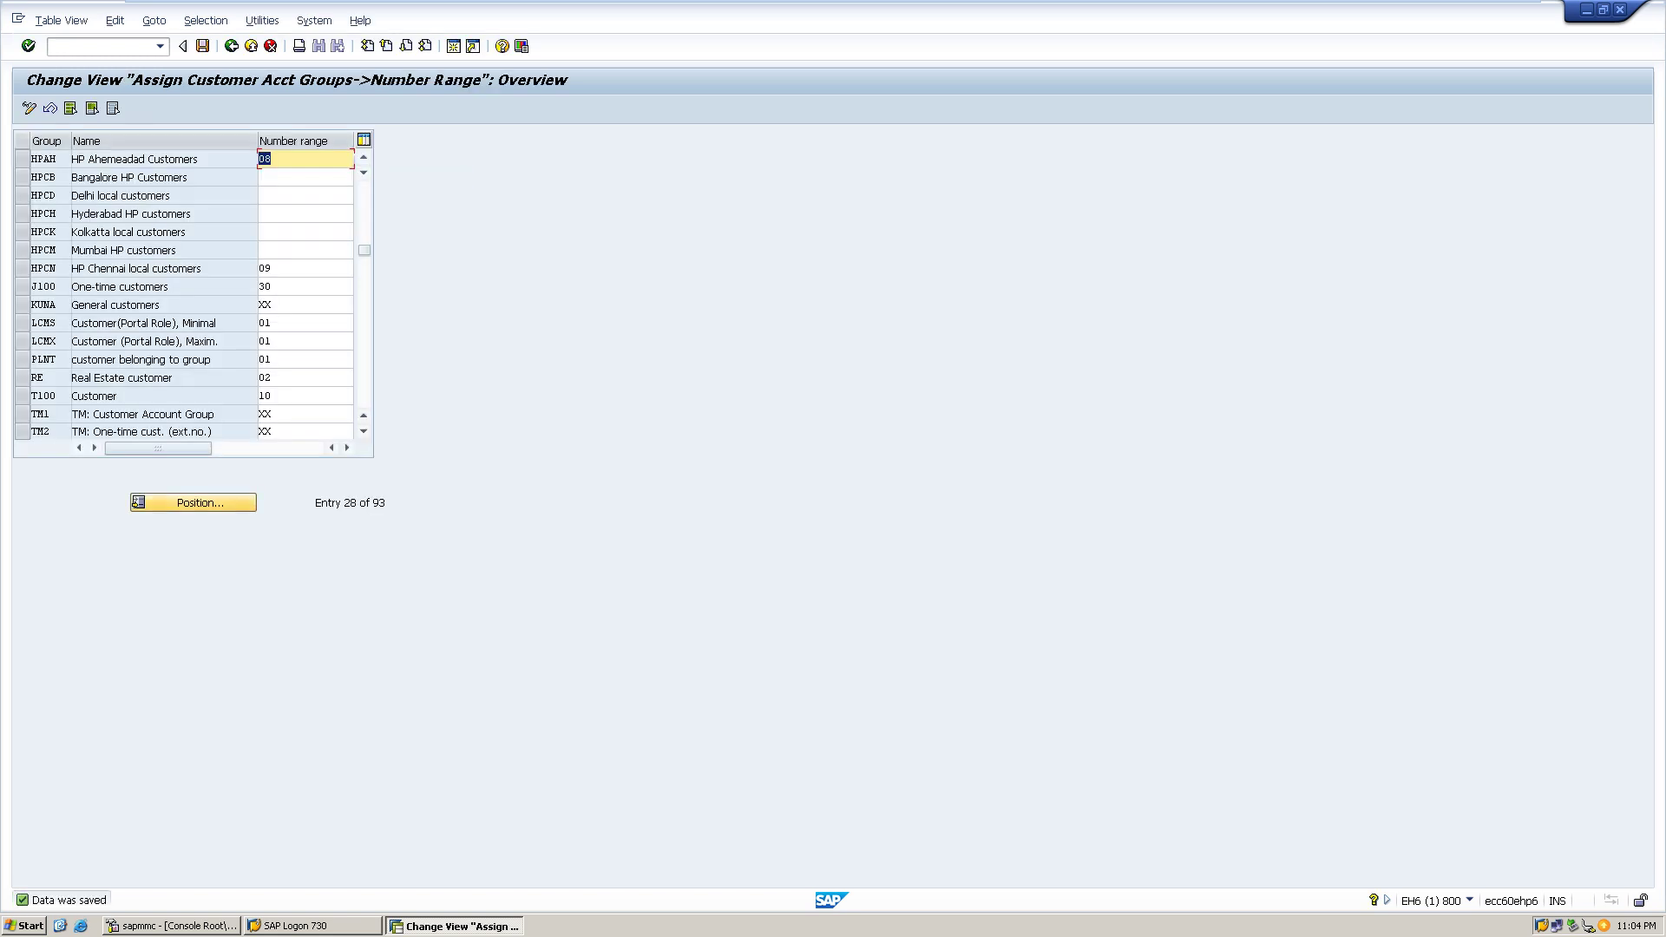
- Choose account group HPCB from the Position dialog's value list
click(193, 503)
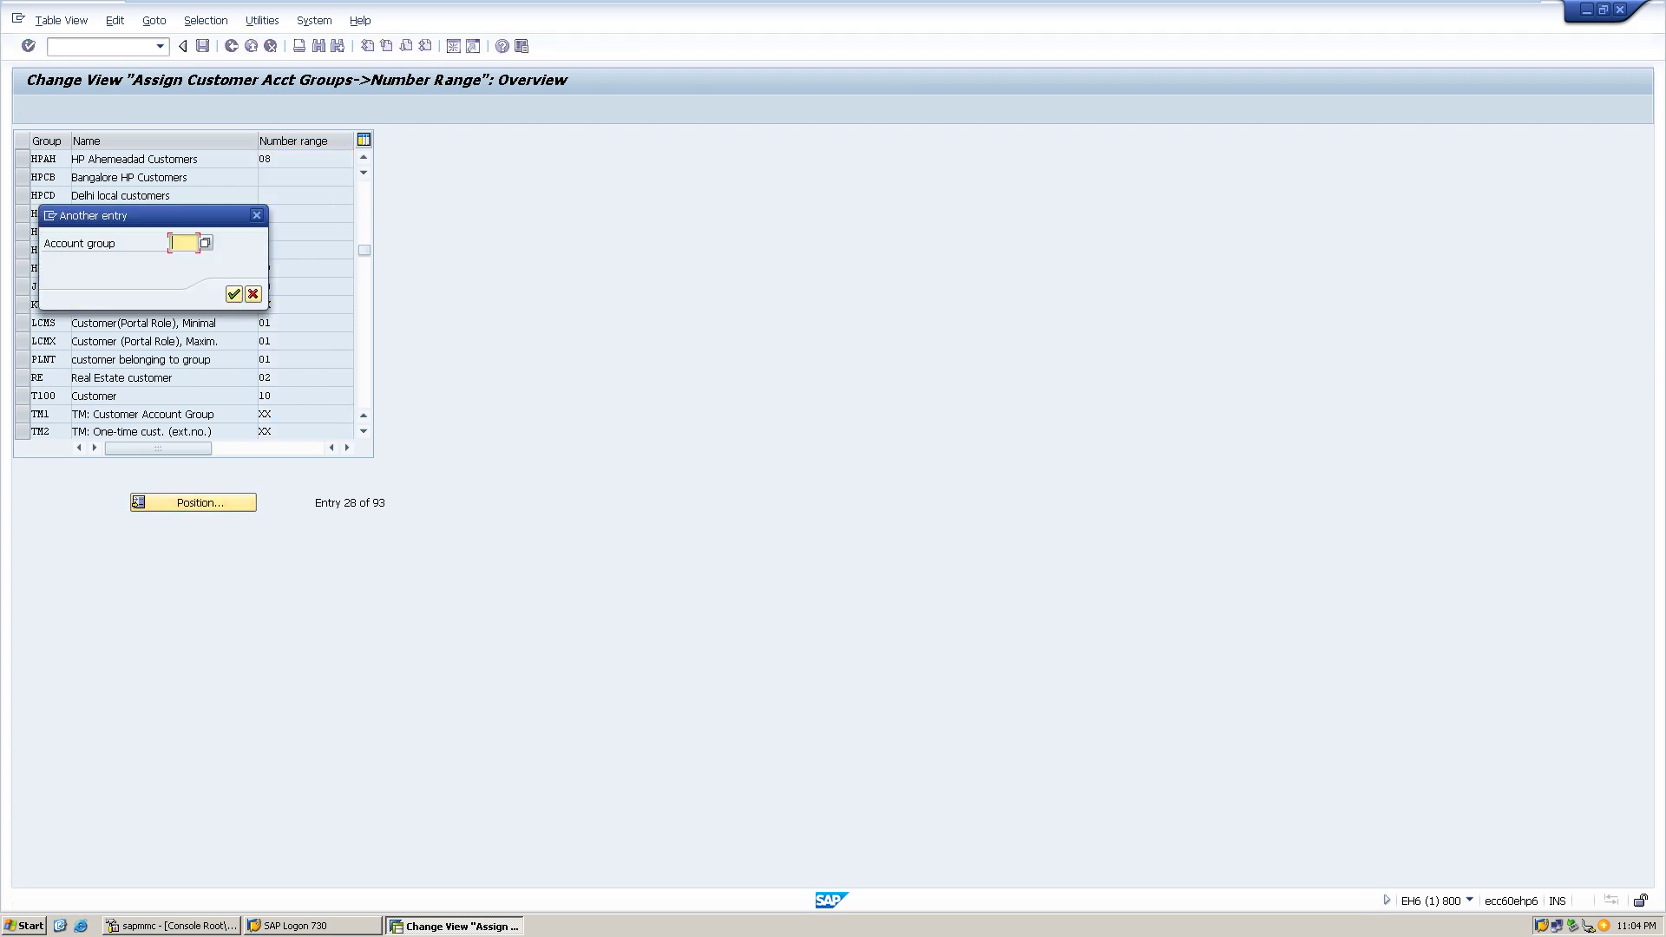
text(HP)
key(F4)
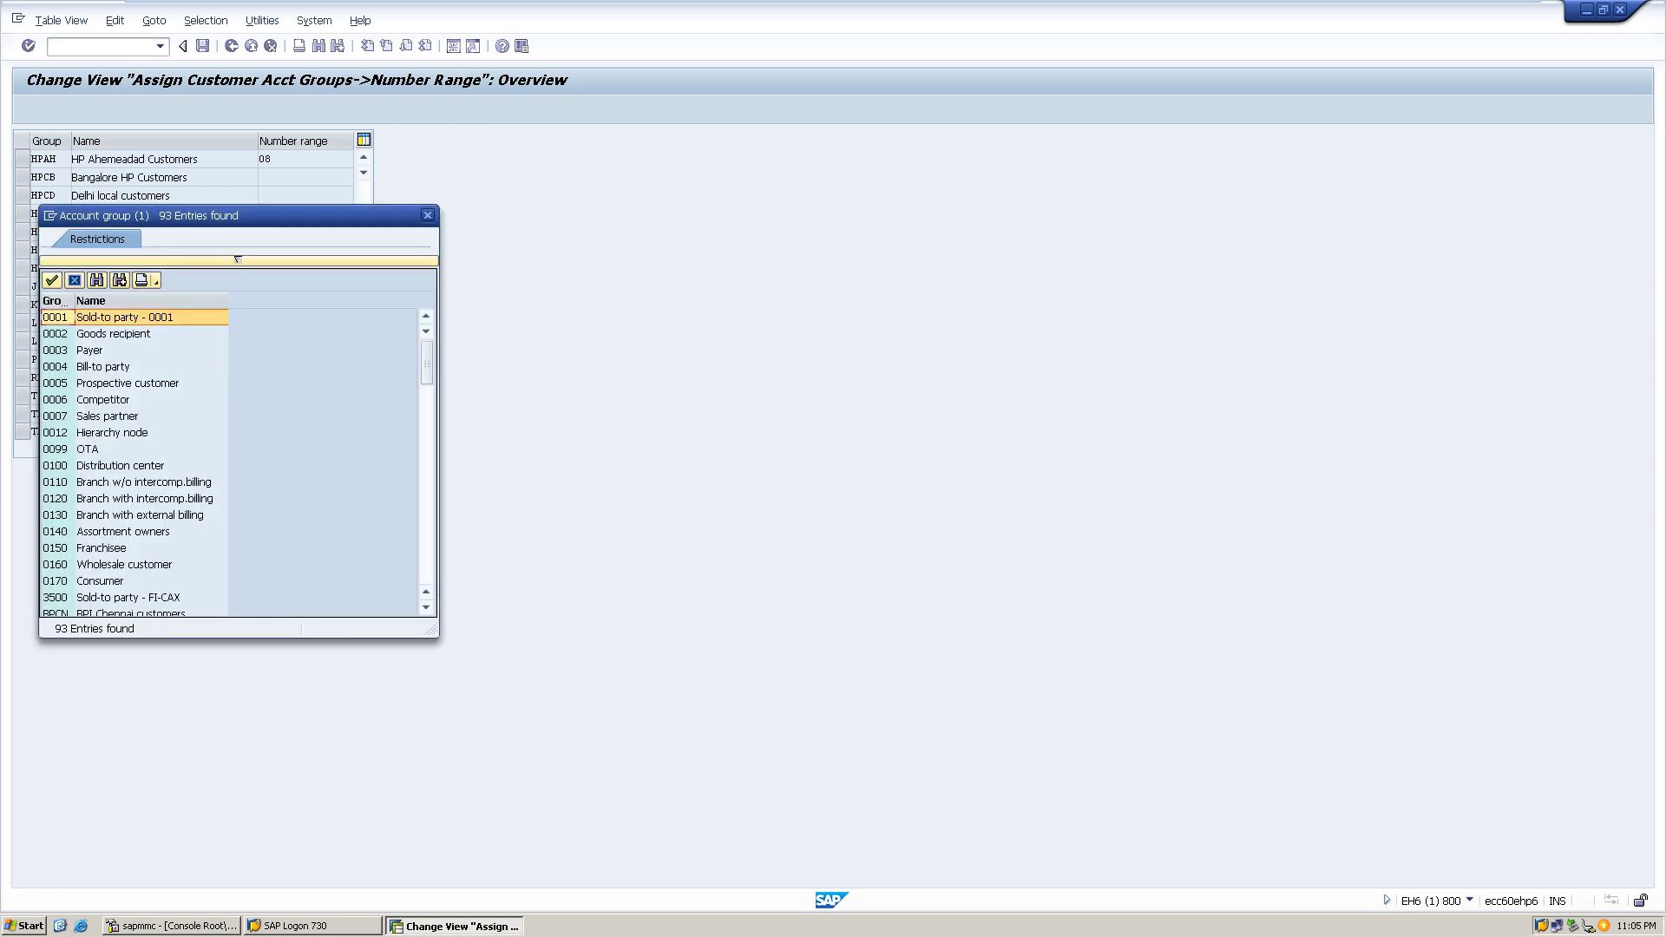
key(Page_Down)
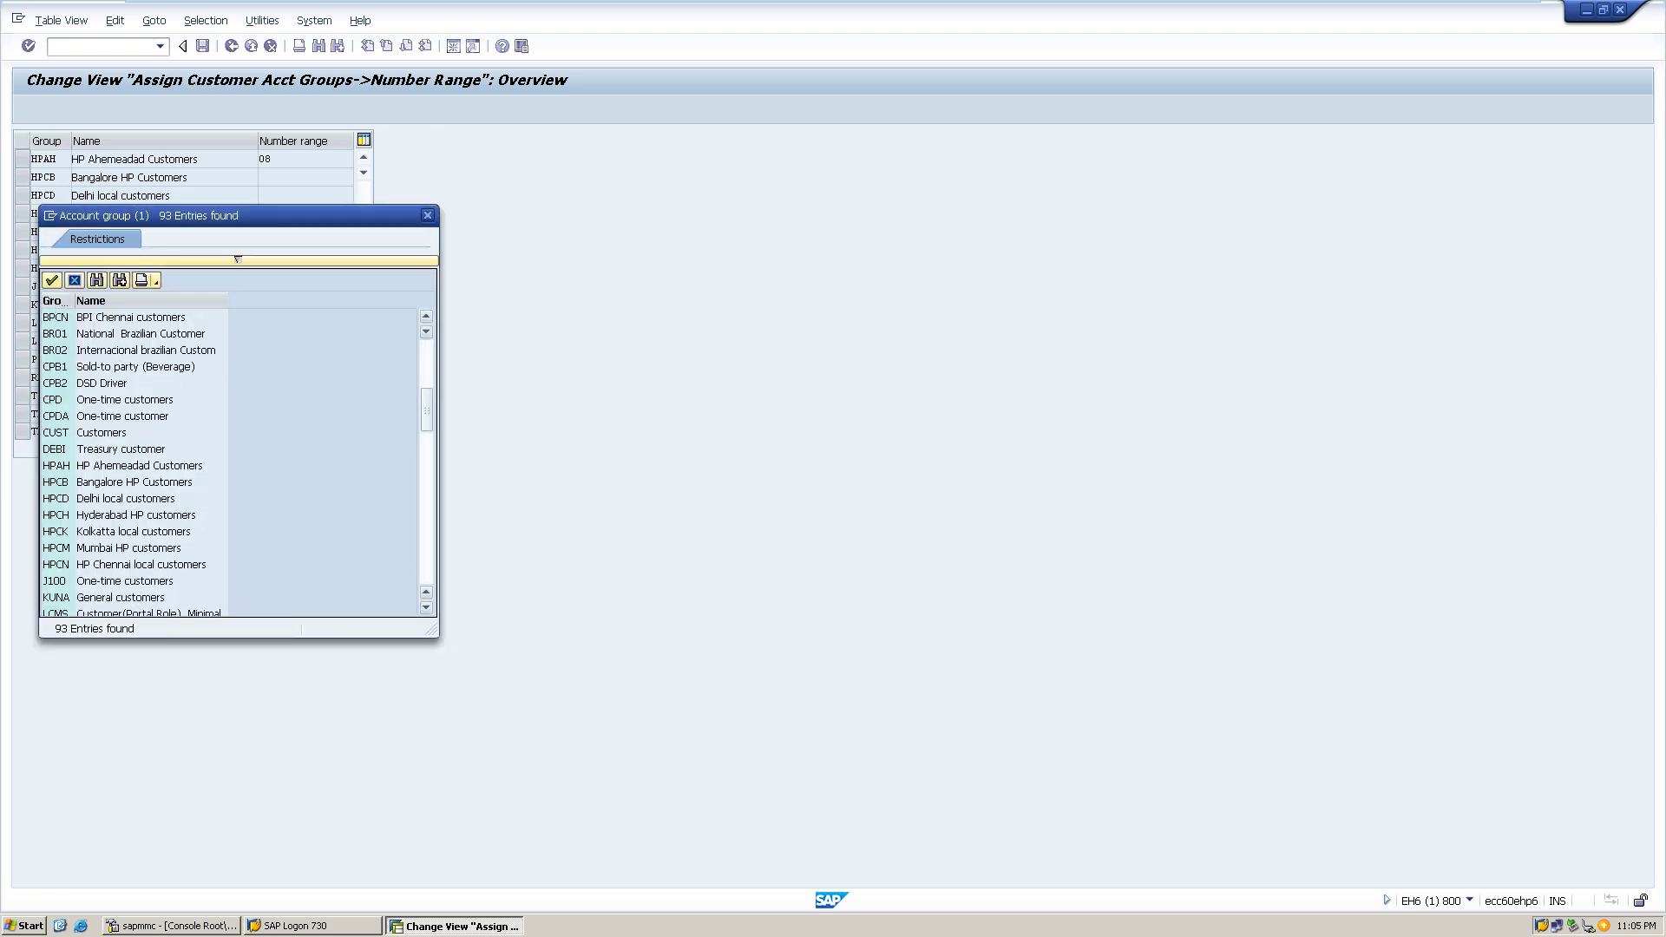
double_click(130, 482)
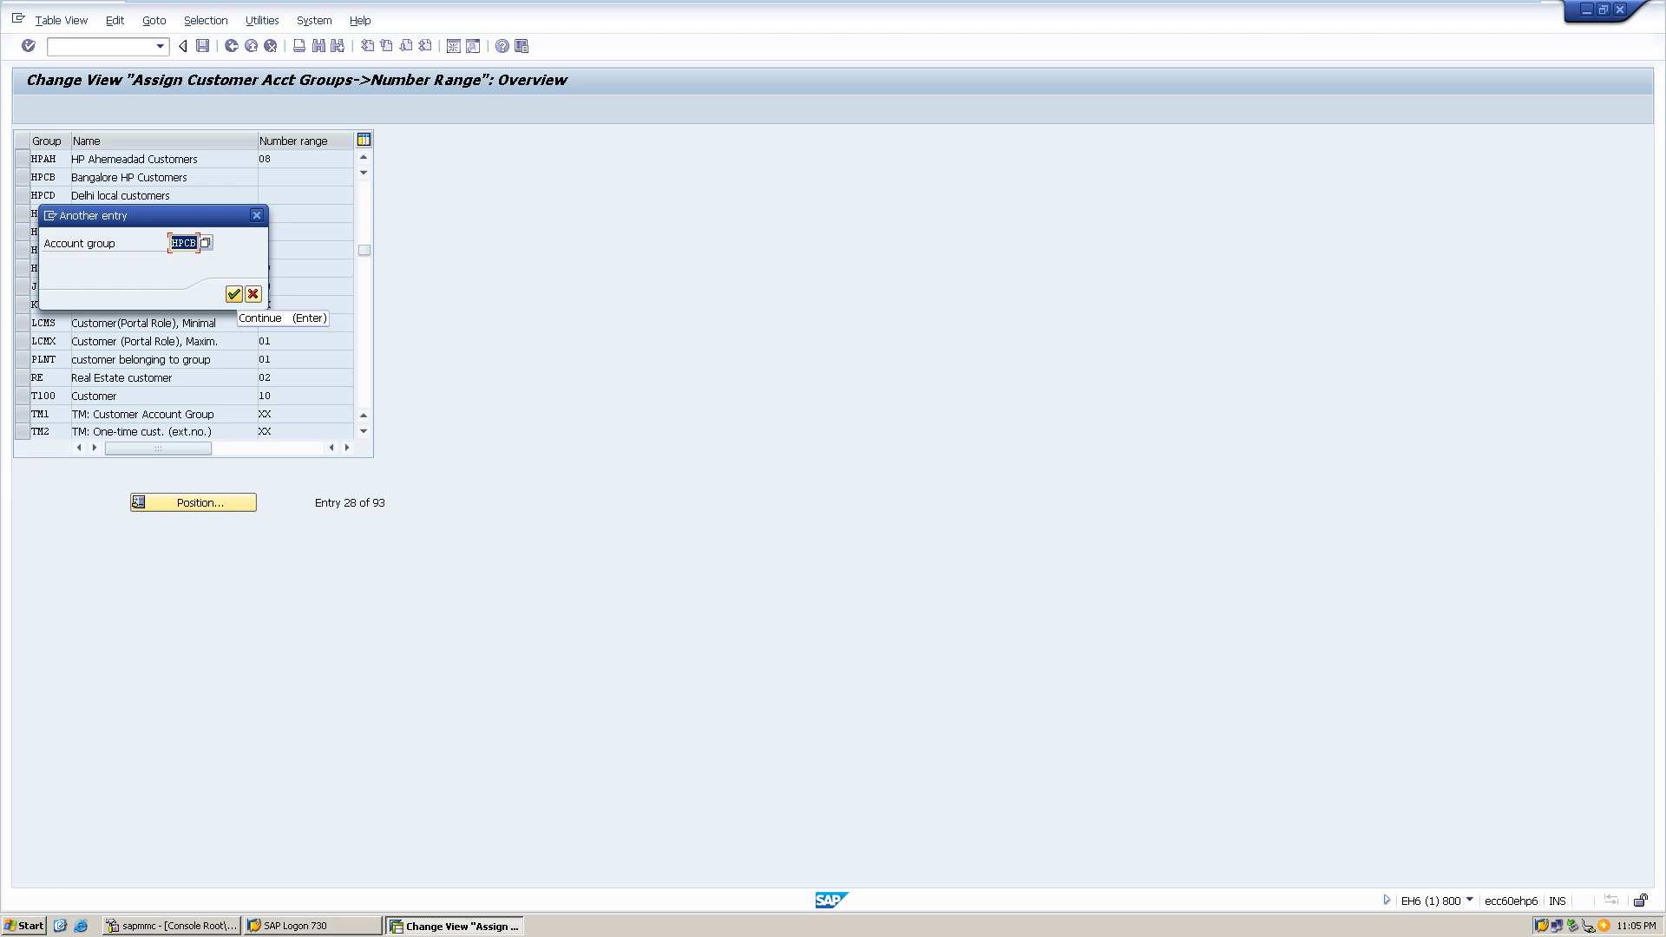
- Jump to HPCB and save number range 10 for it
click(234, 294)
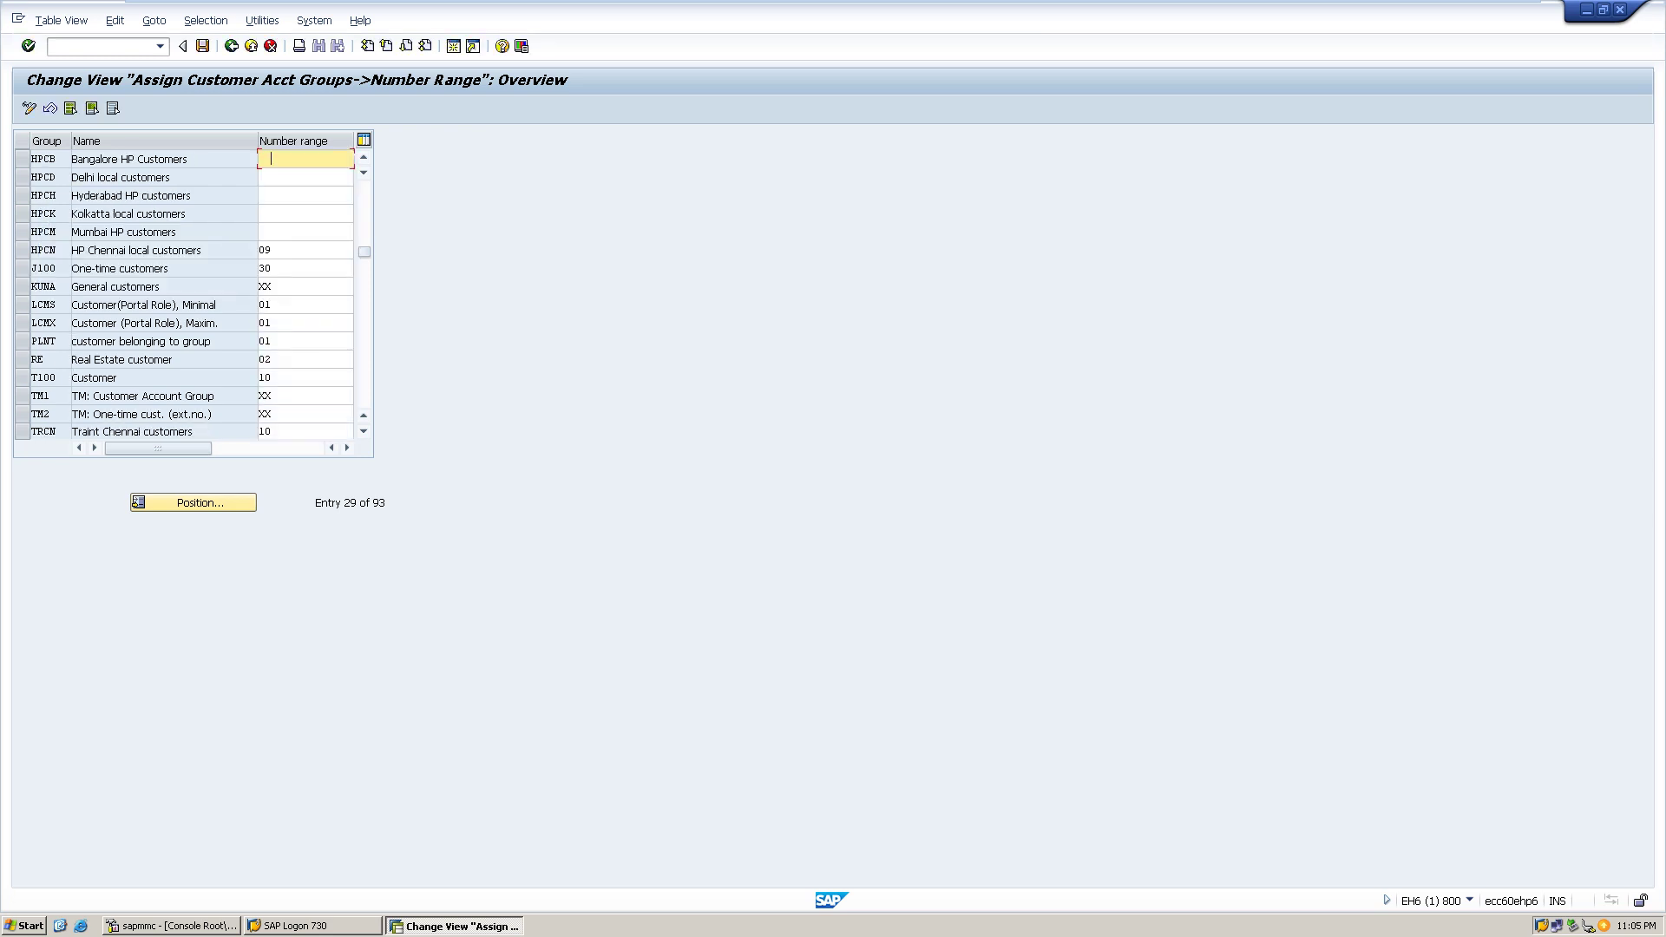
key(BackSpace)
key(ctrl+s)
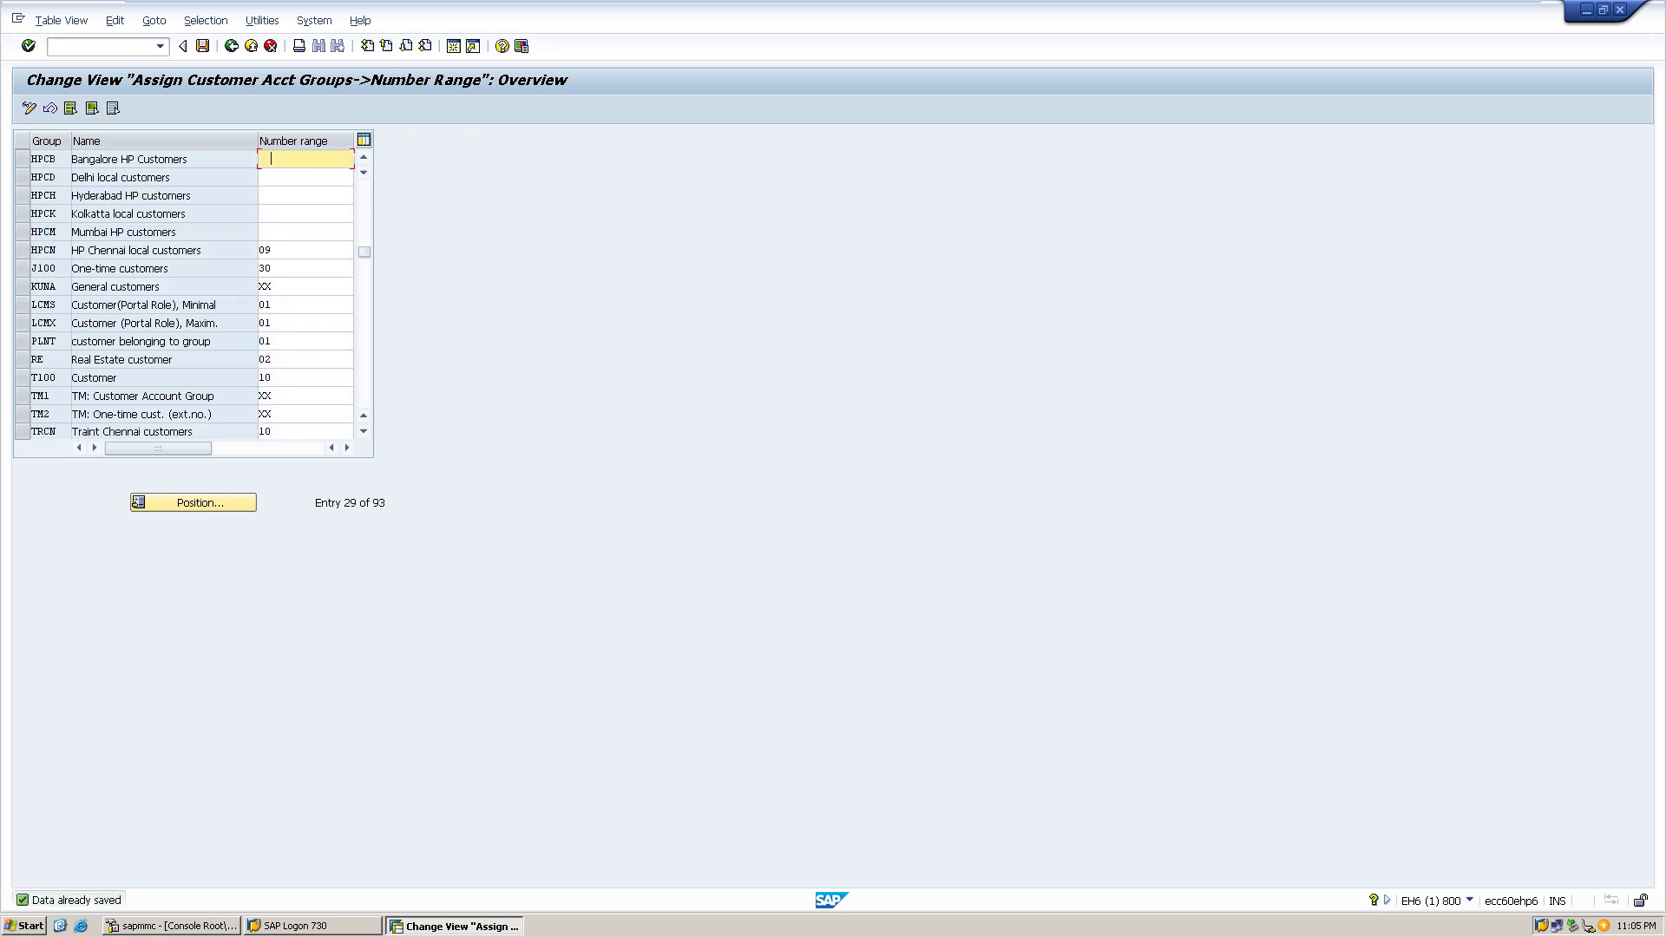
key(BackSpace)
text(10)
key(ctrl+s)
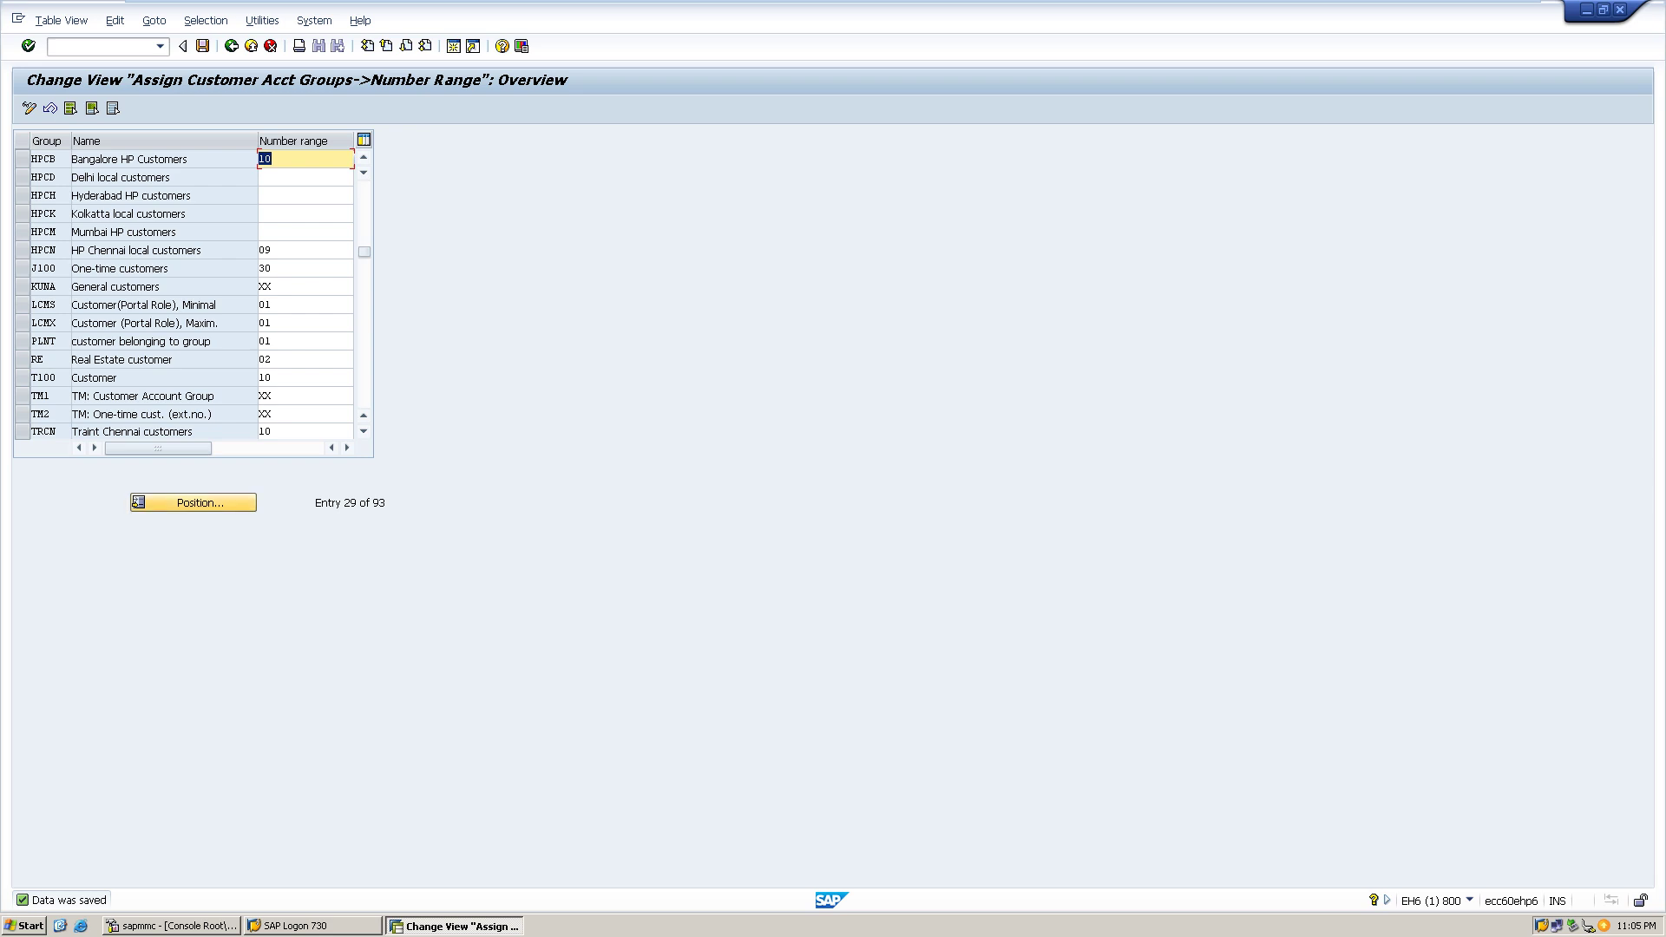
- Reposition the table to the HP account groups using 'H'
click(193, 502)
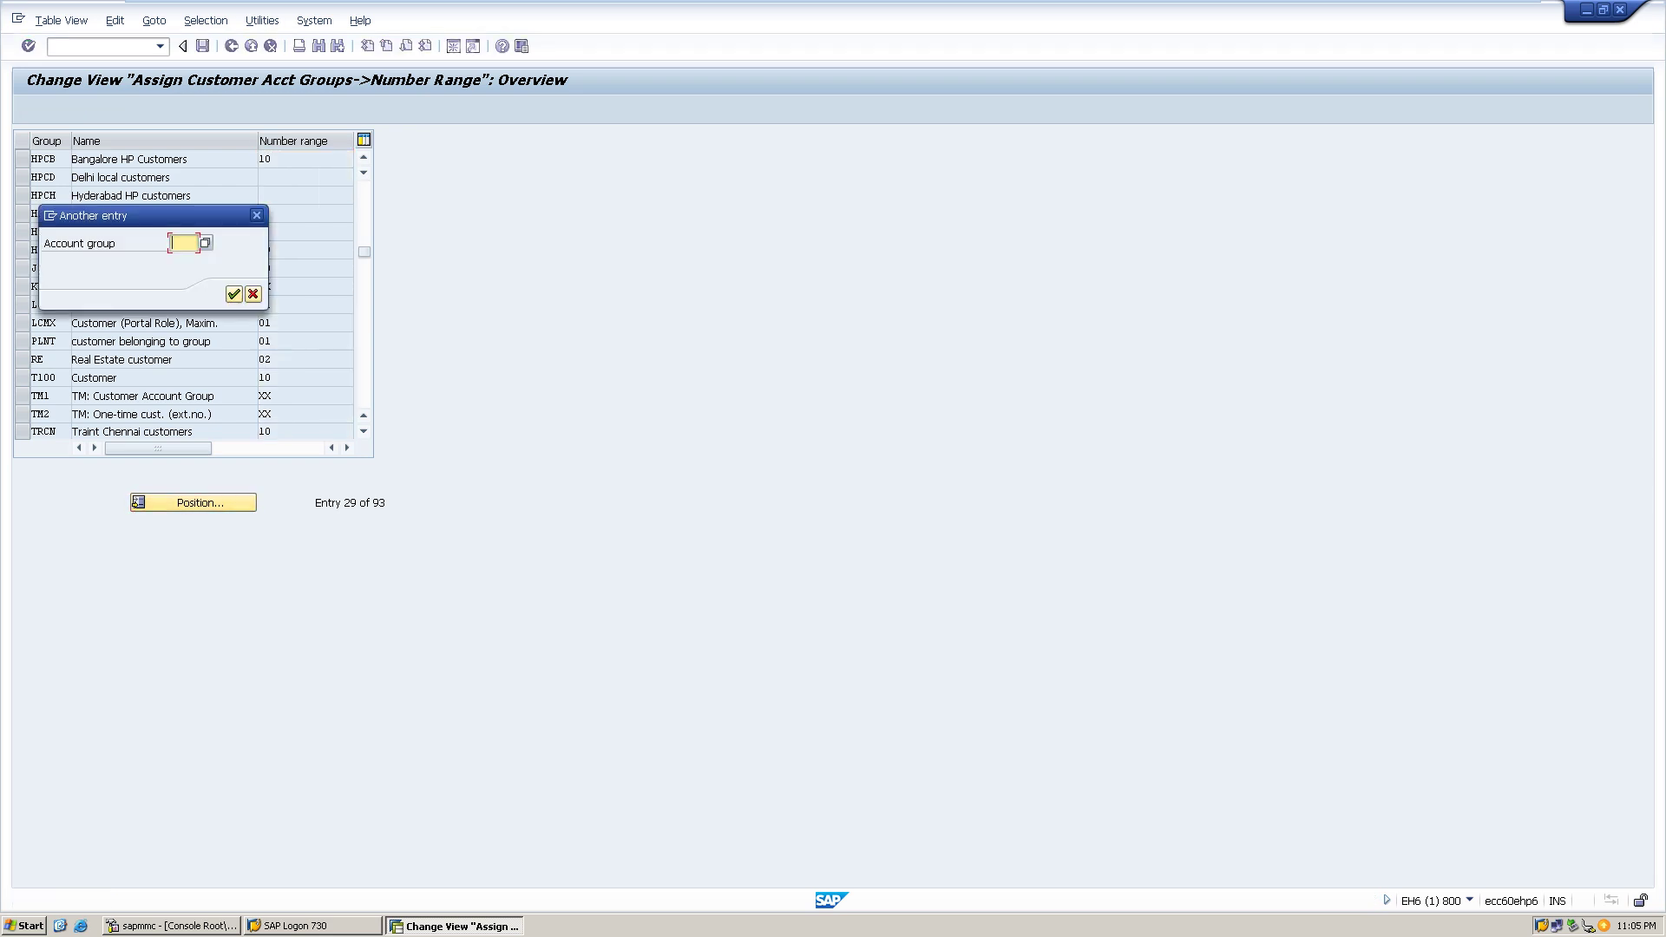
text(HP)
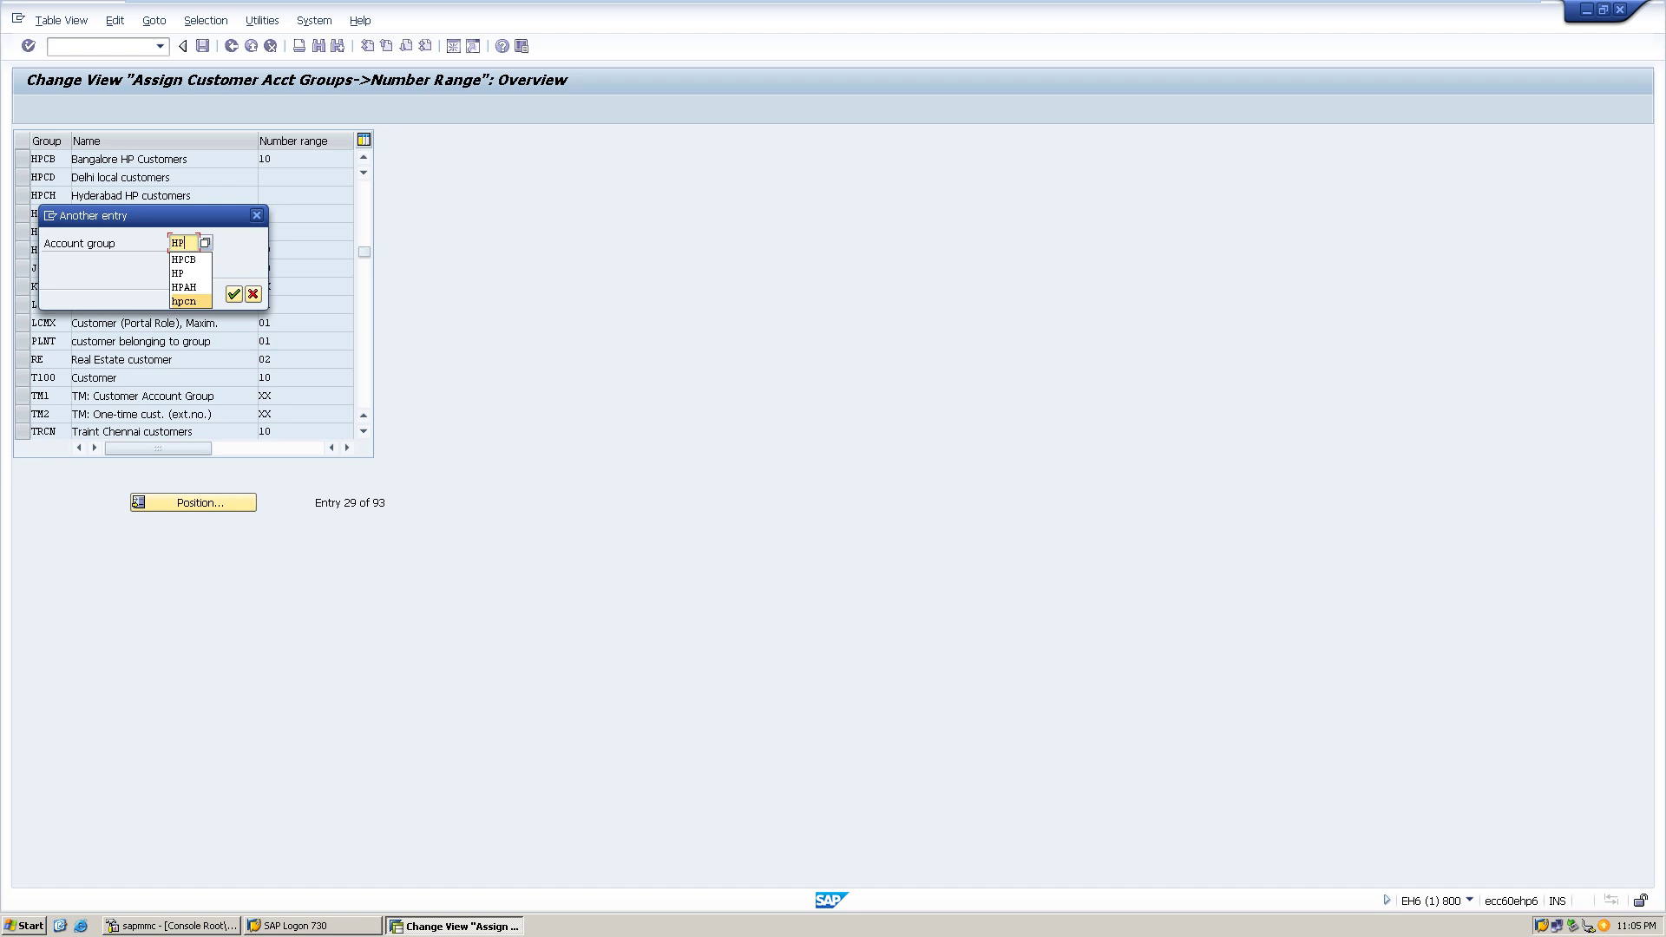
click(233, 294)
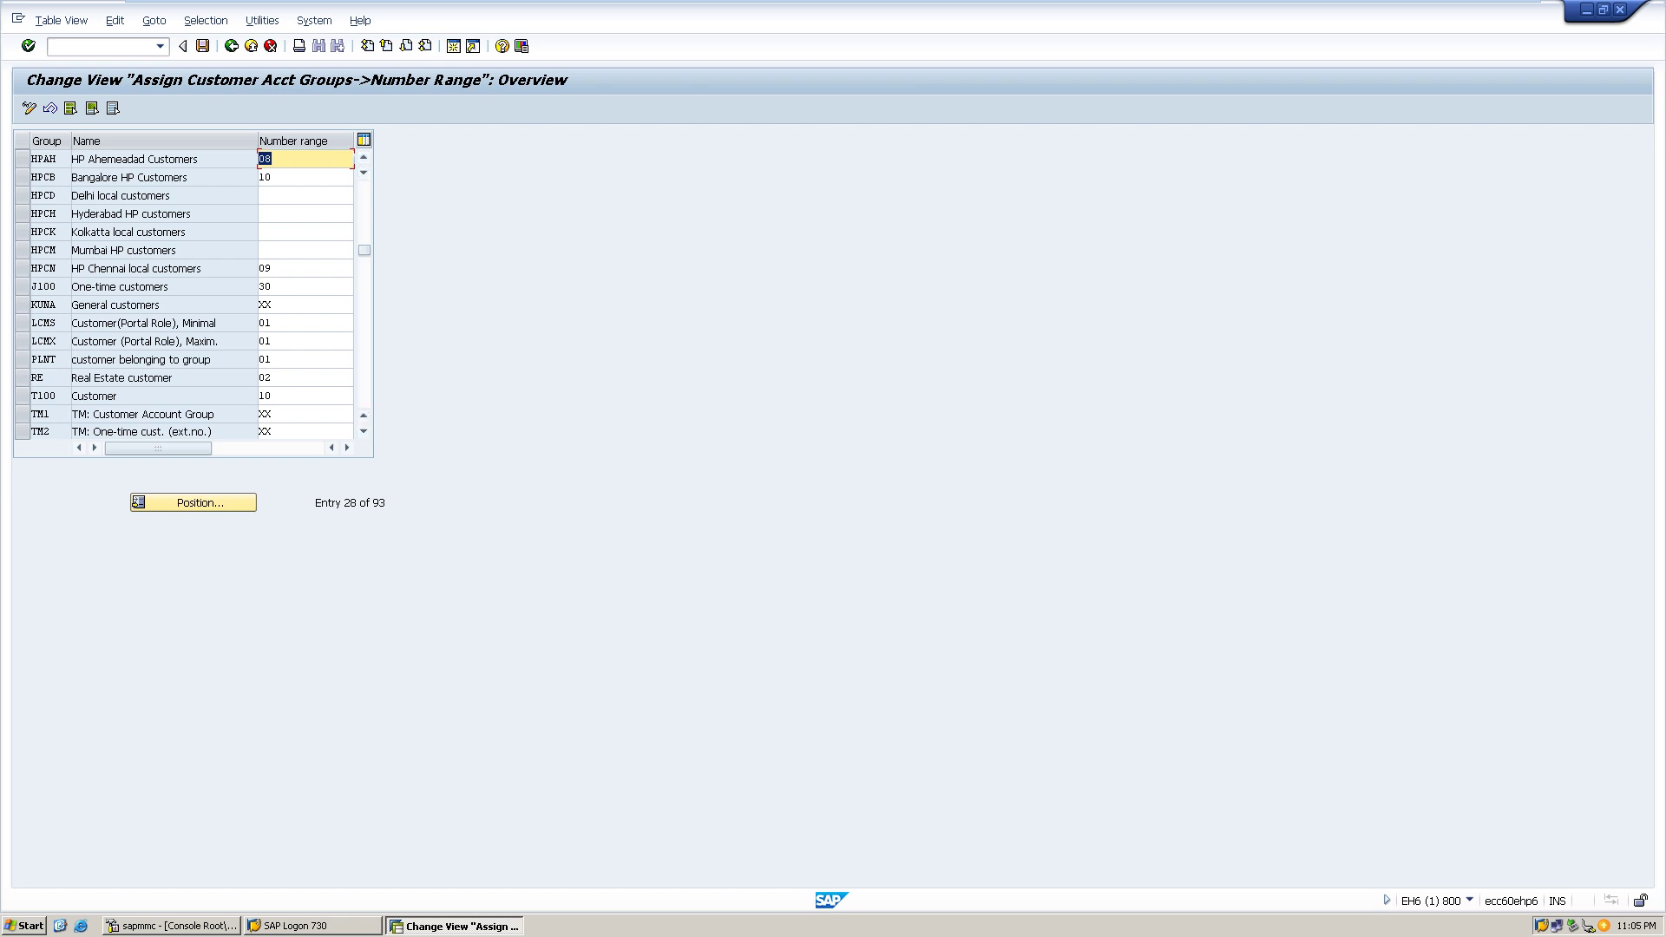
- Save number range 11 for HPCD and 13 for HPCH
click(306, 195)
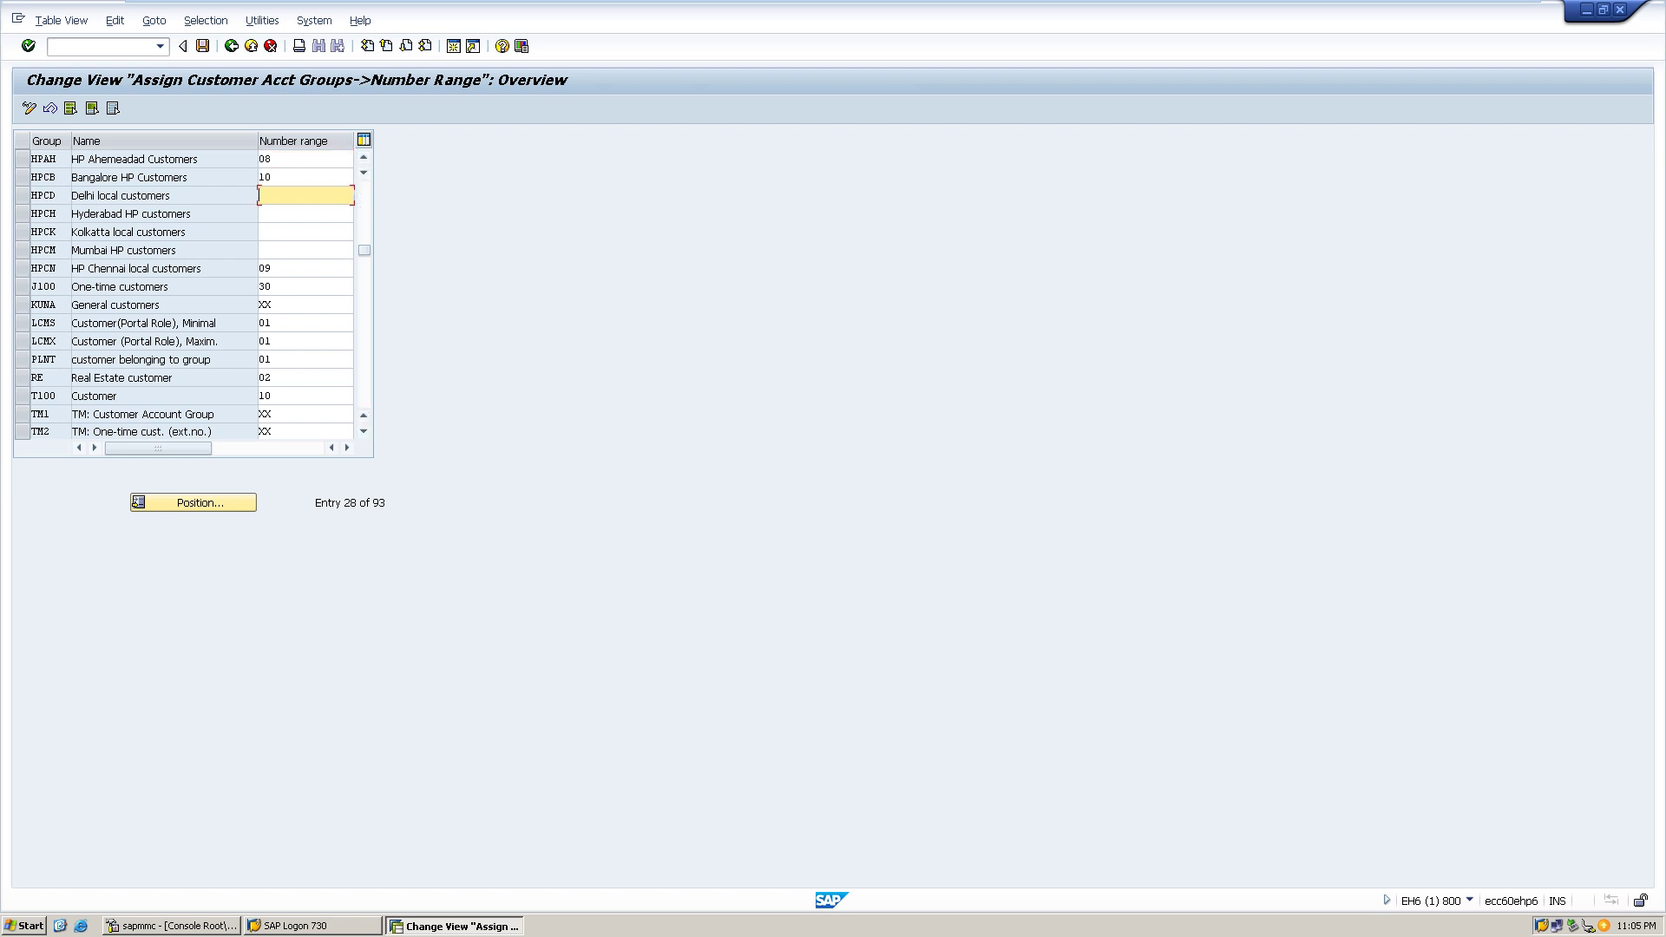
text(11)
key(ctrl+s)
click(278, 214)
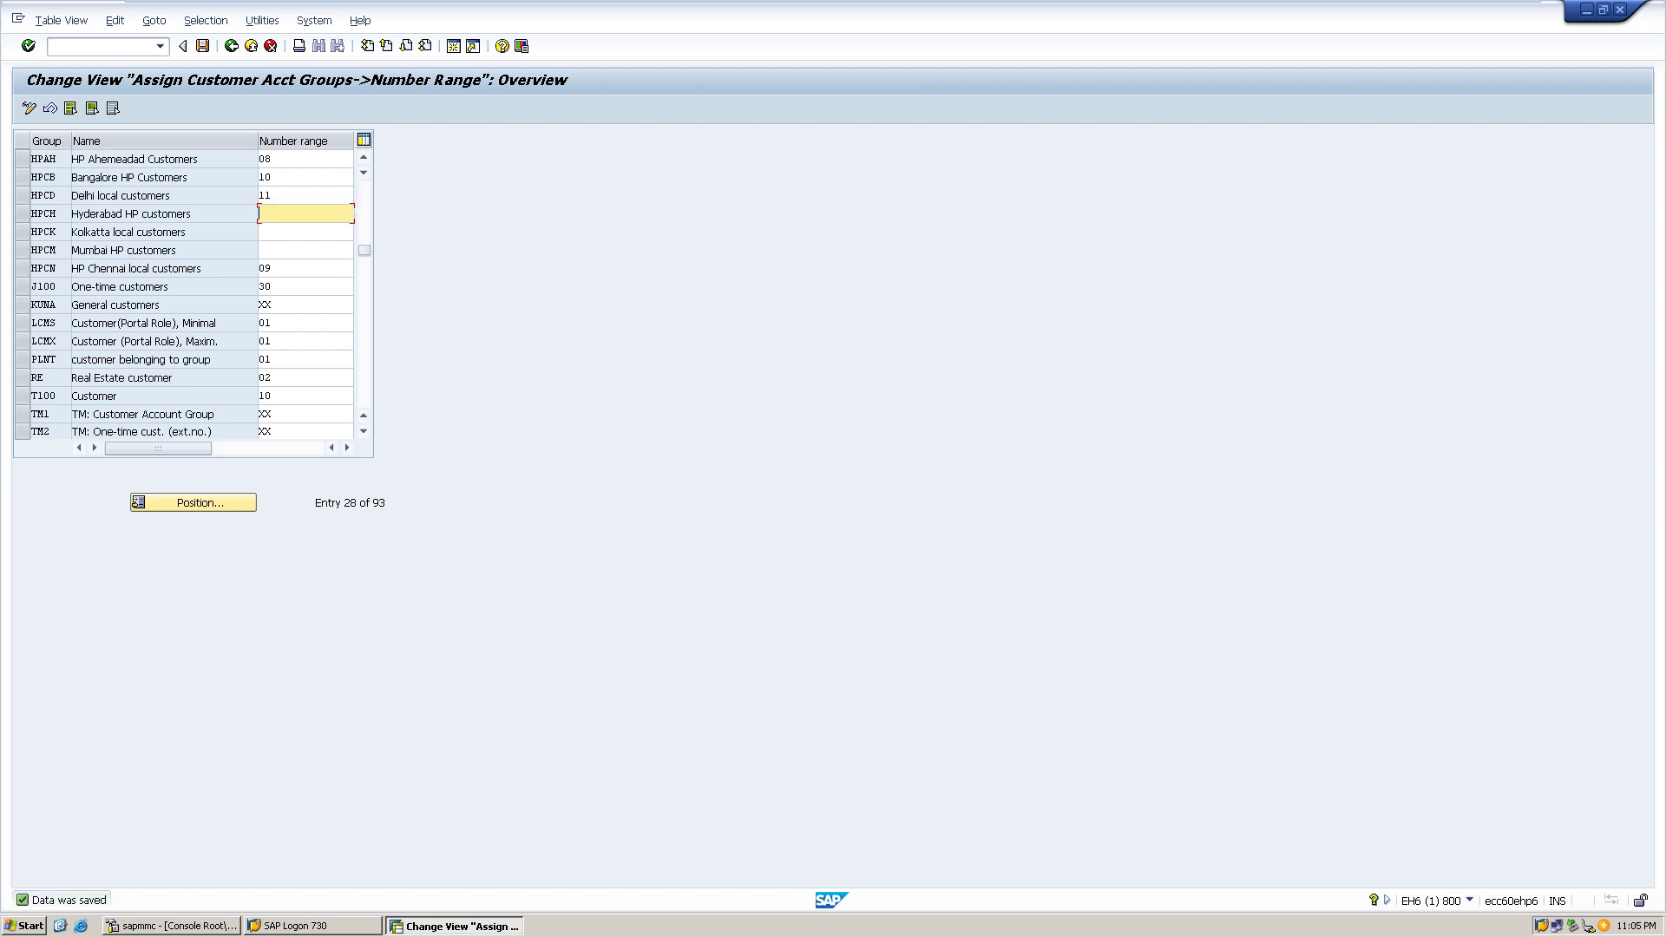
text(13)
key(ctrl+s)
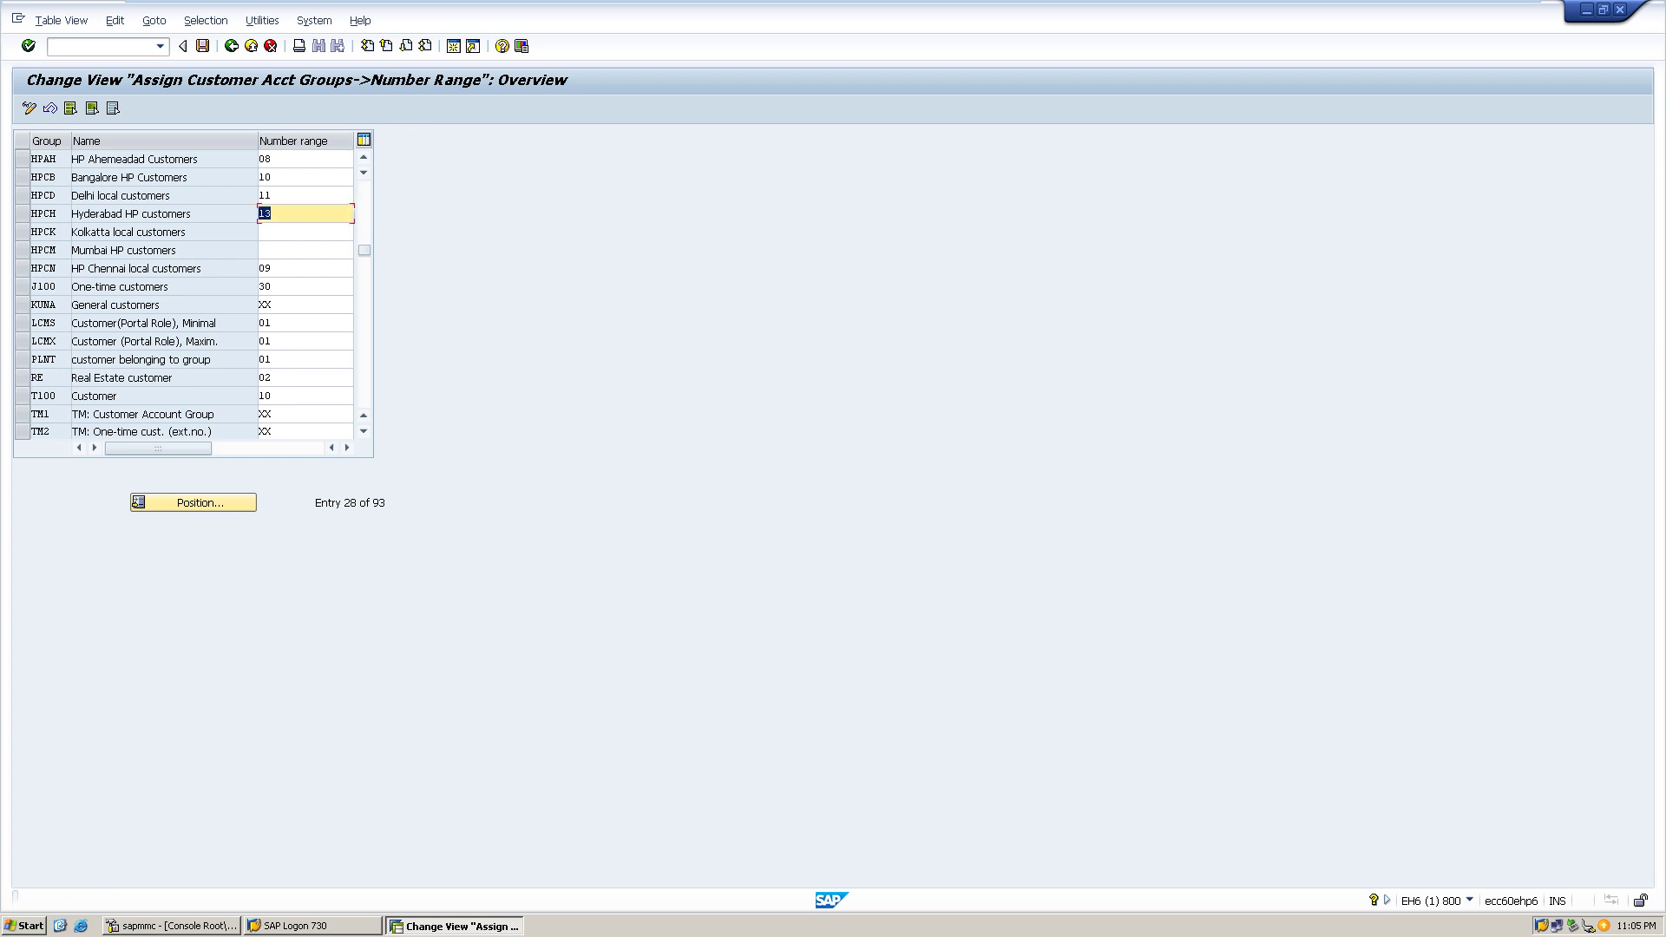
- Save number range 14 for HPCK and 15 for HPCM
click(304, 232)
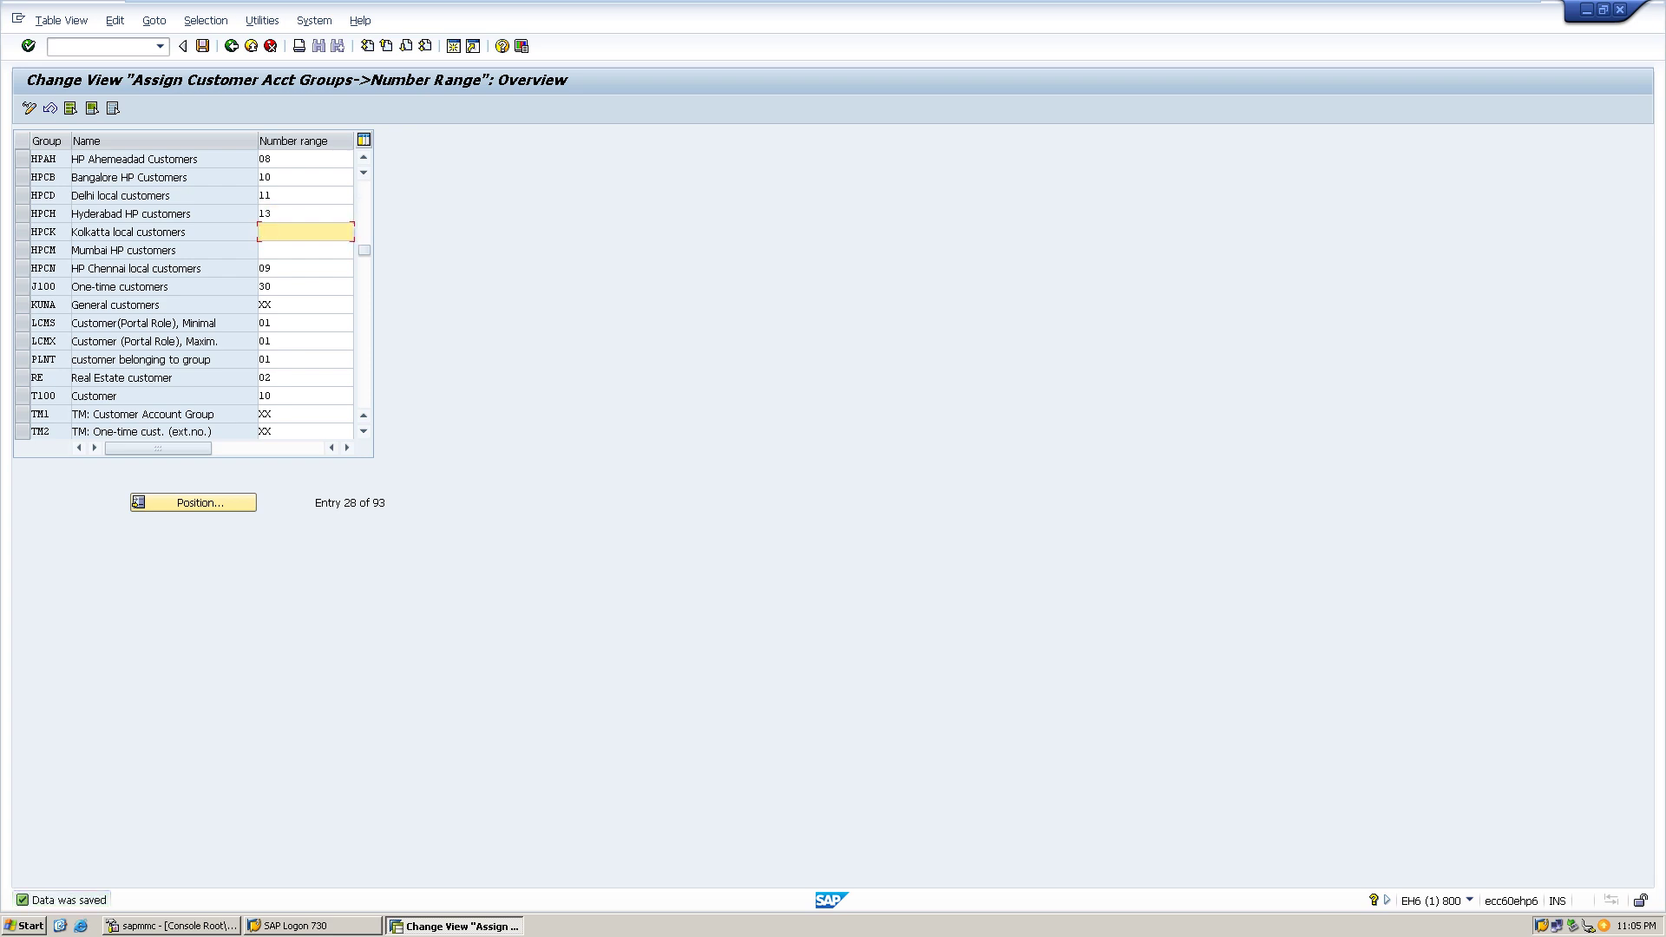
text(14)
key(ctrl+s)
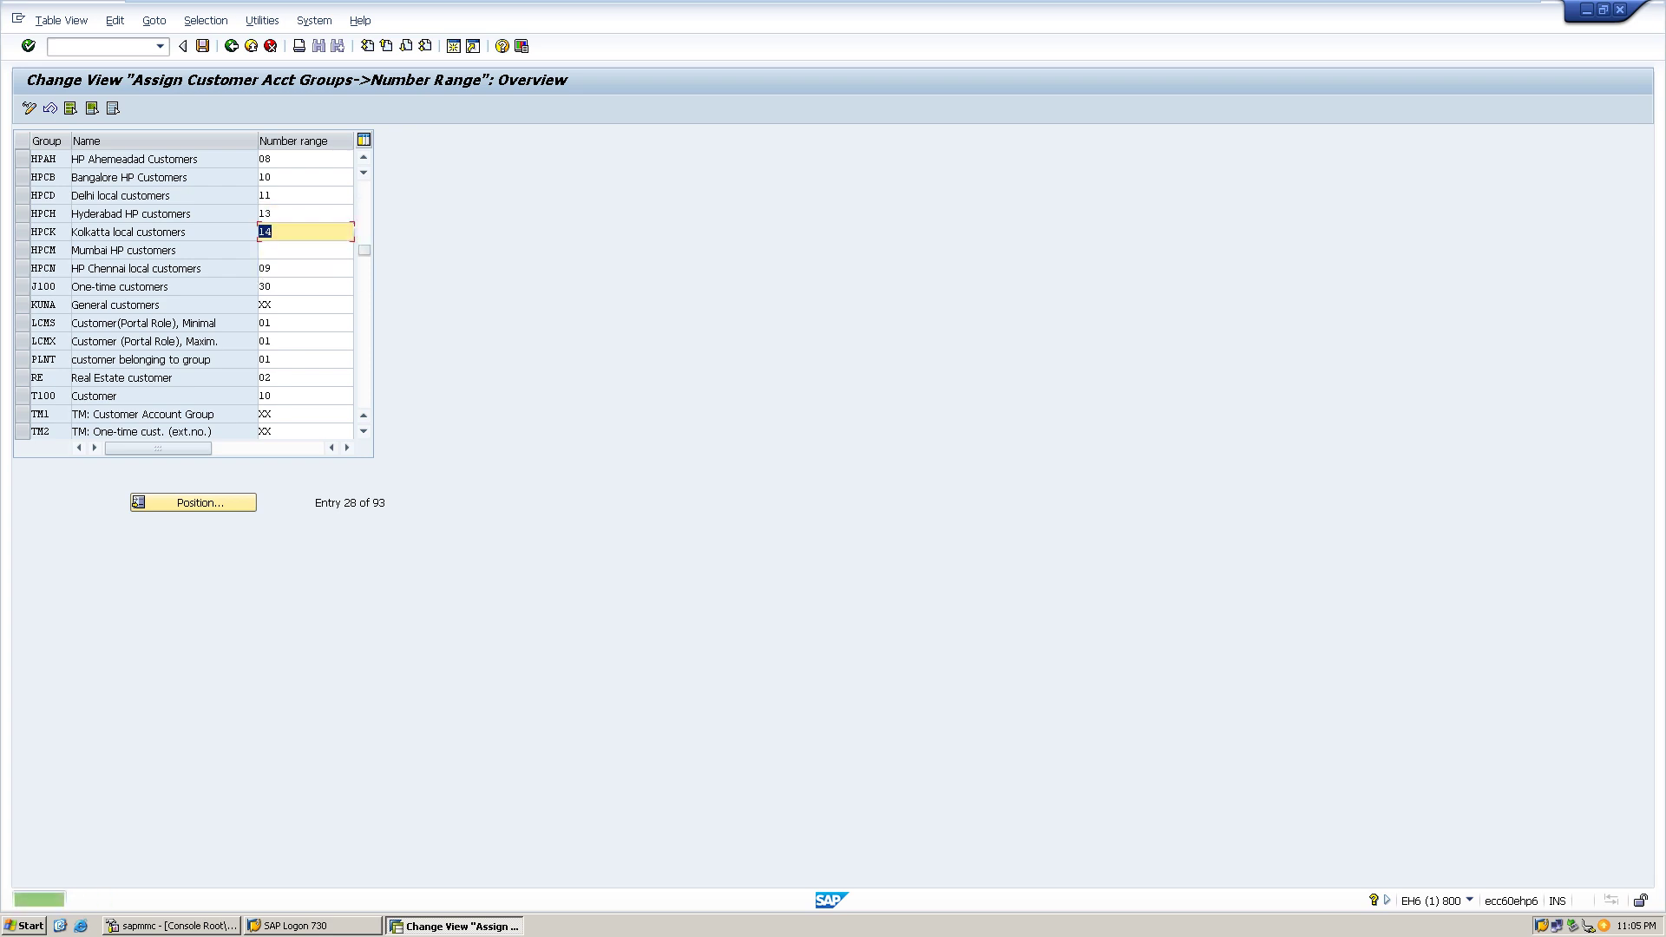
click(303, 250)
text(15)
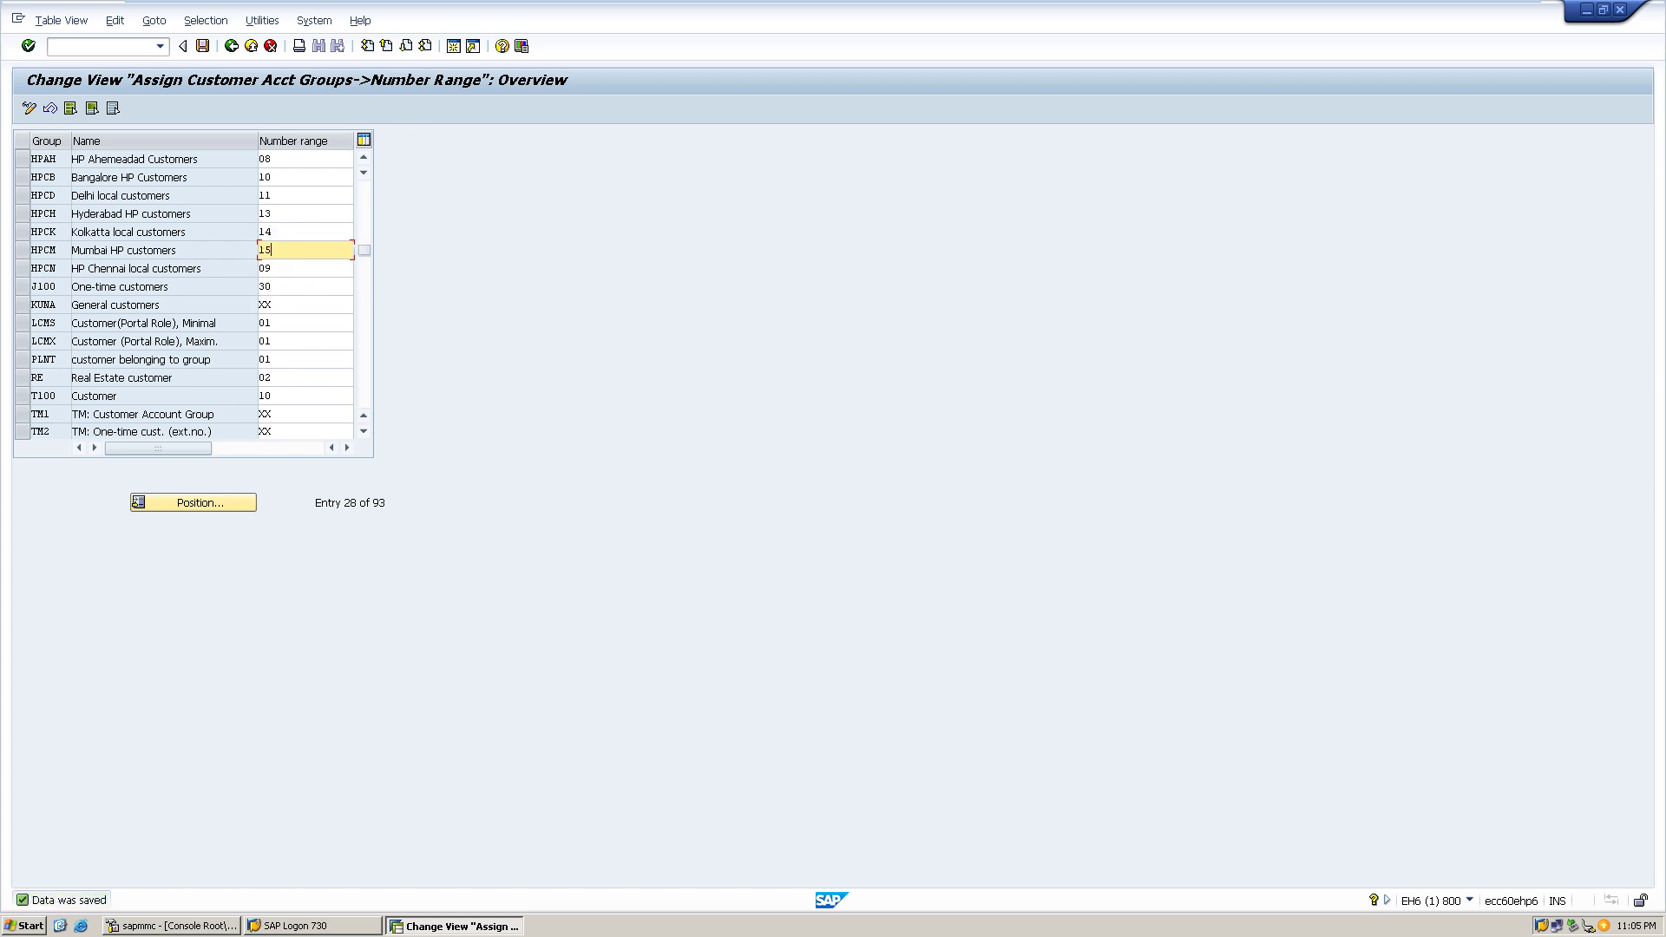
key(ctrl+s)
click(159, 178)
- Run the tolerances transaction /noba3 from the command field history
click(160, 46)
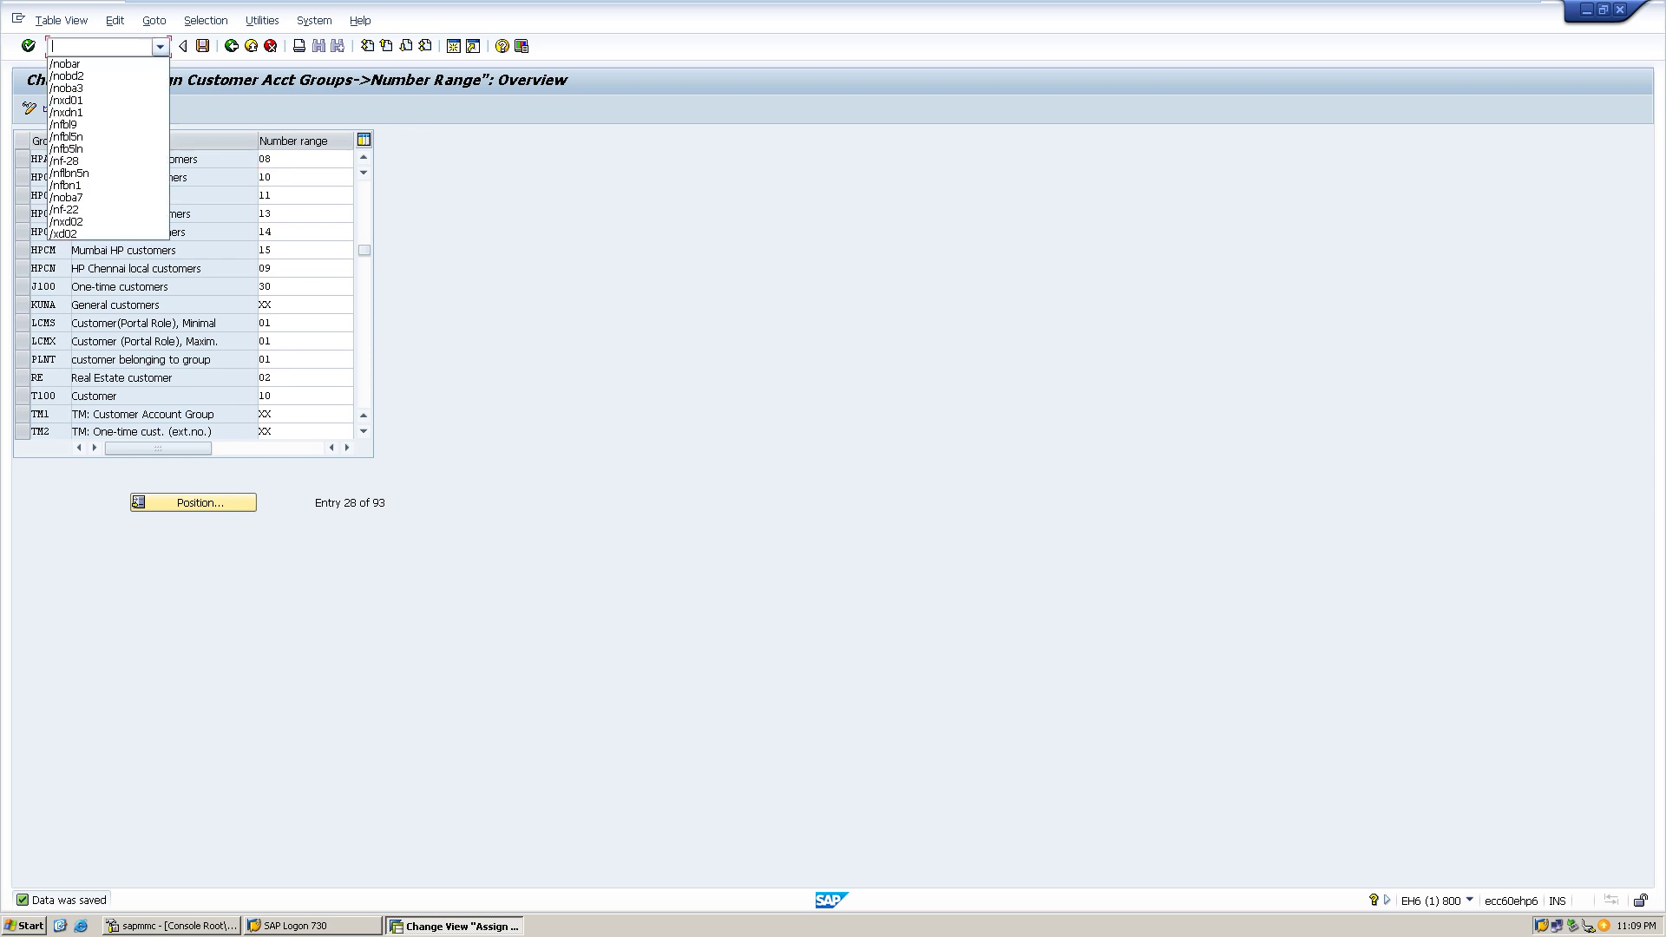
key(Down)
key(Down)
key(Down)
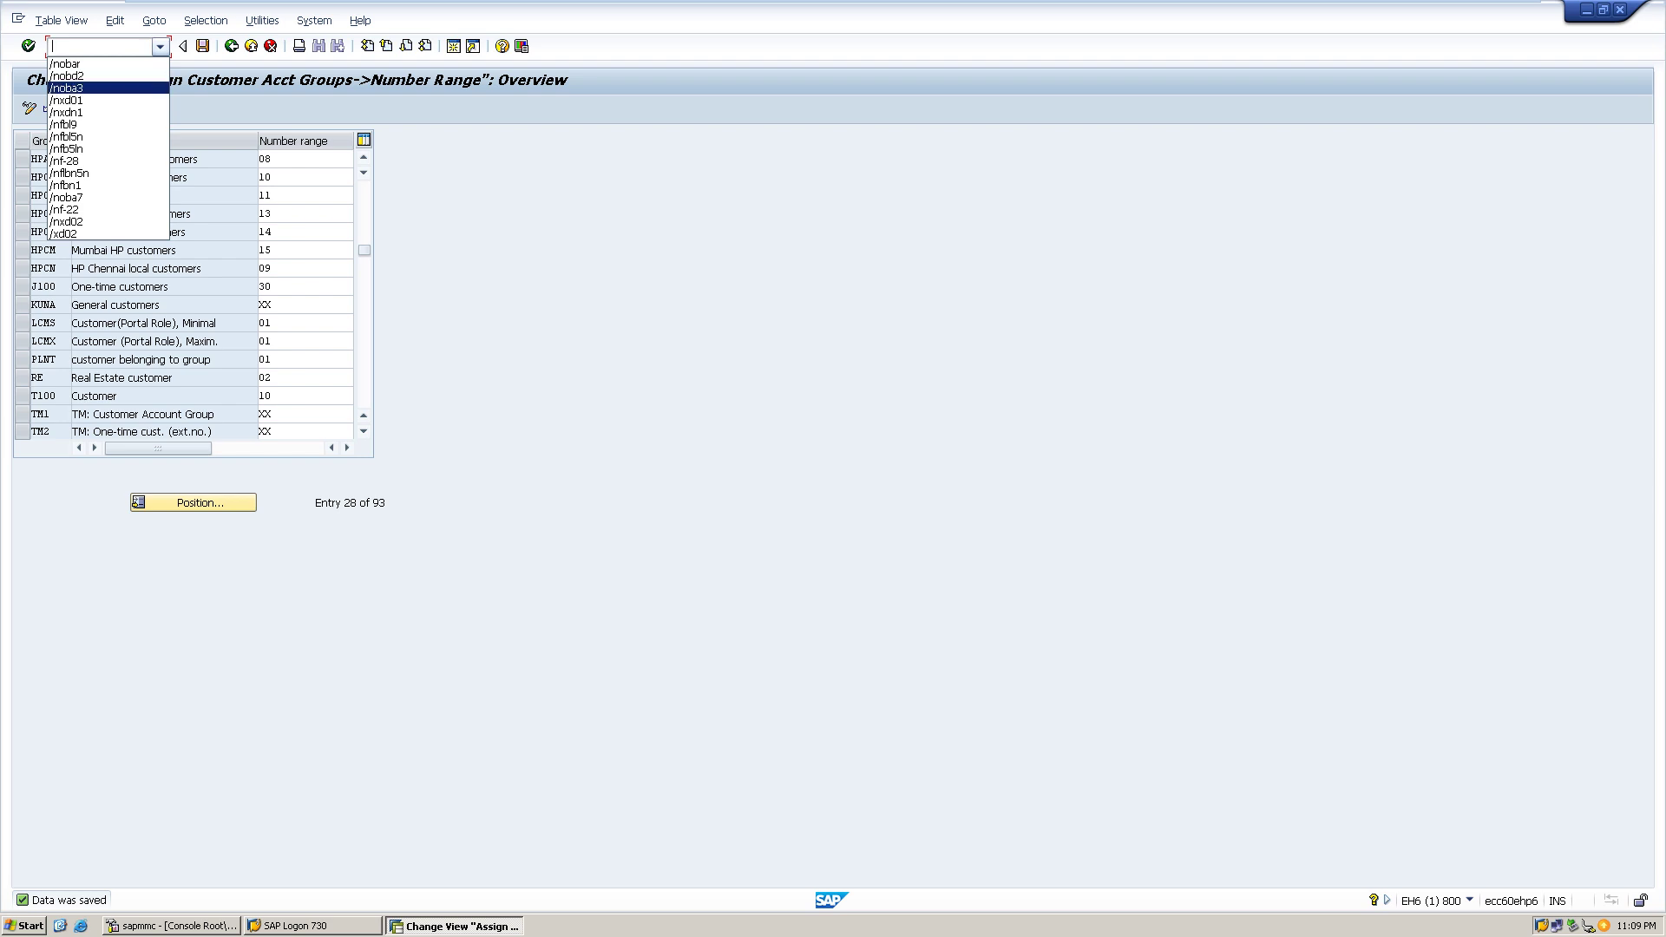
key(Return)
key(Return)
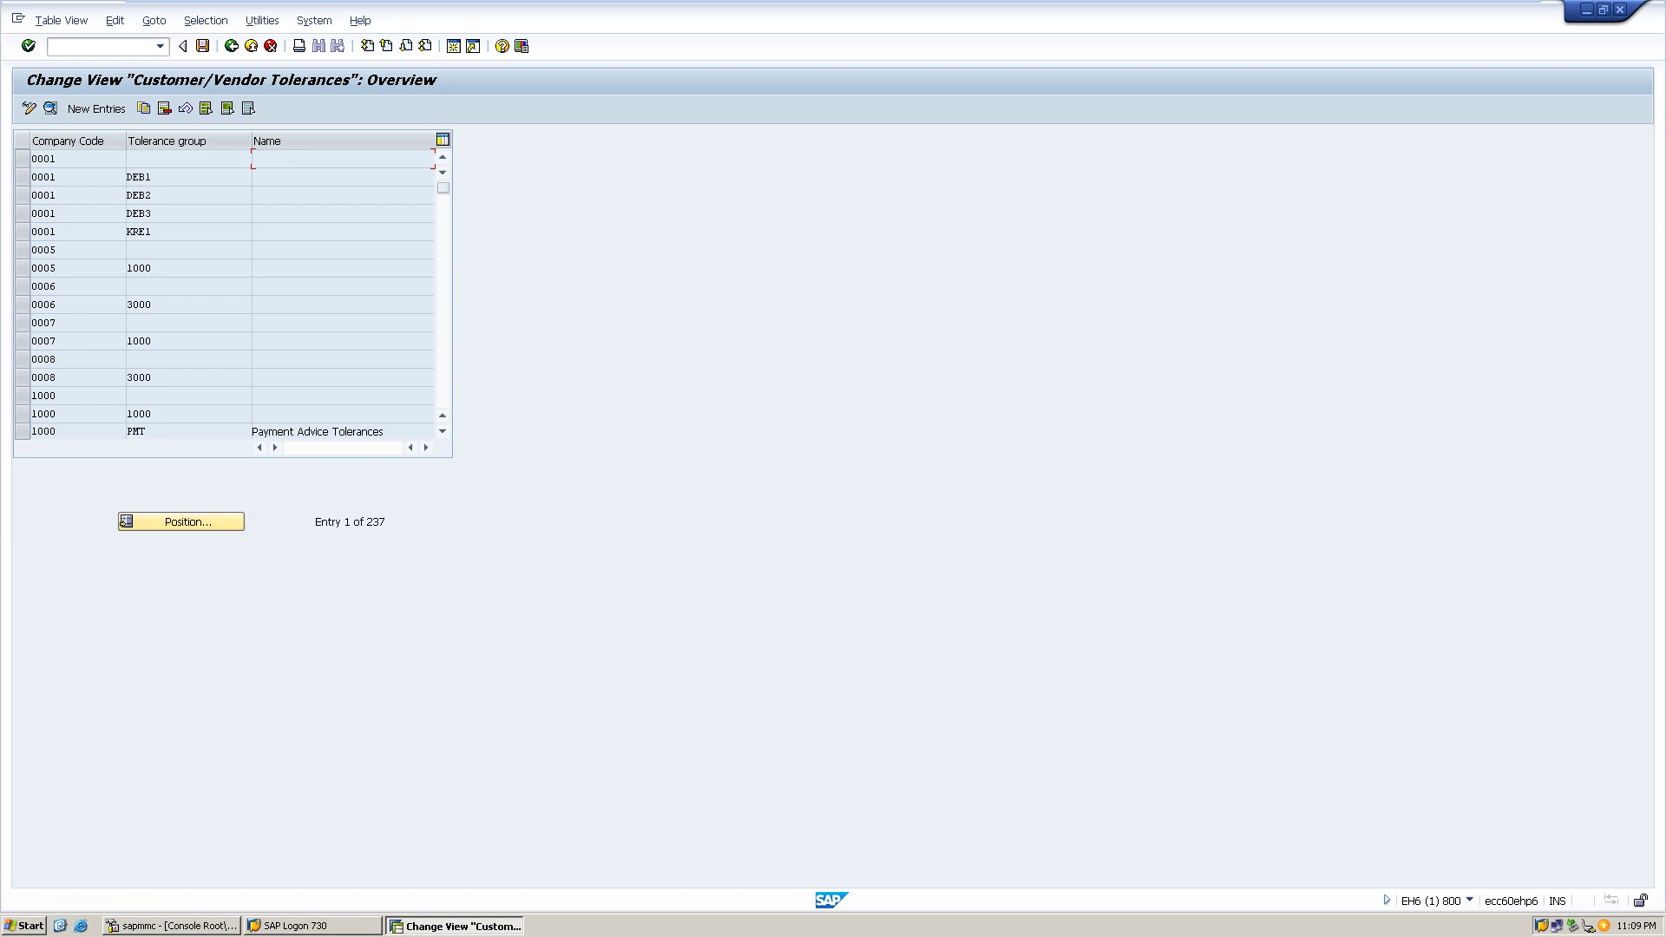
- Start a new tolerance entry with company code HP1 and check it
key(F5)
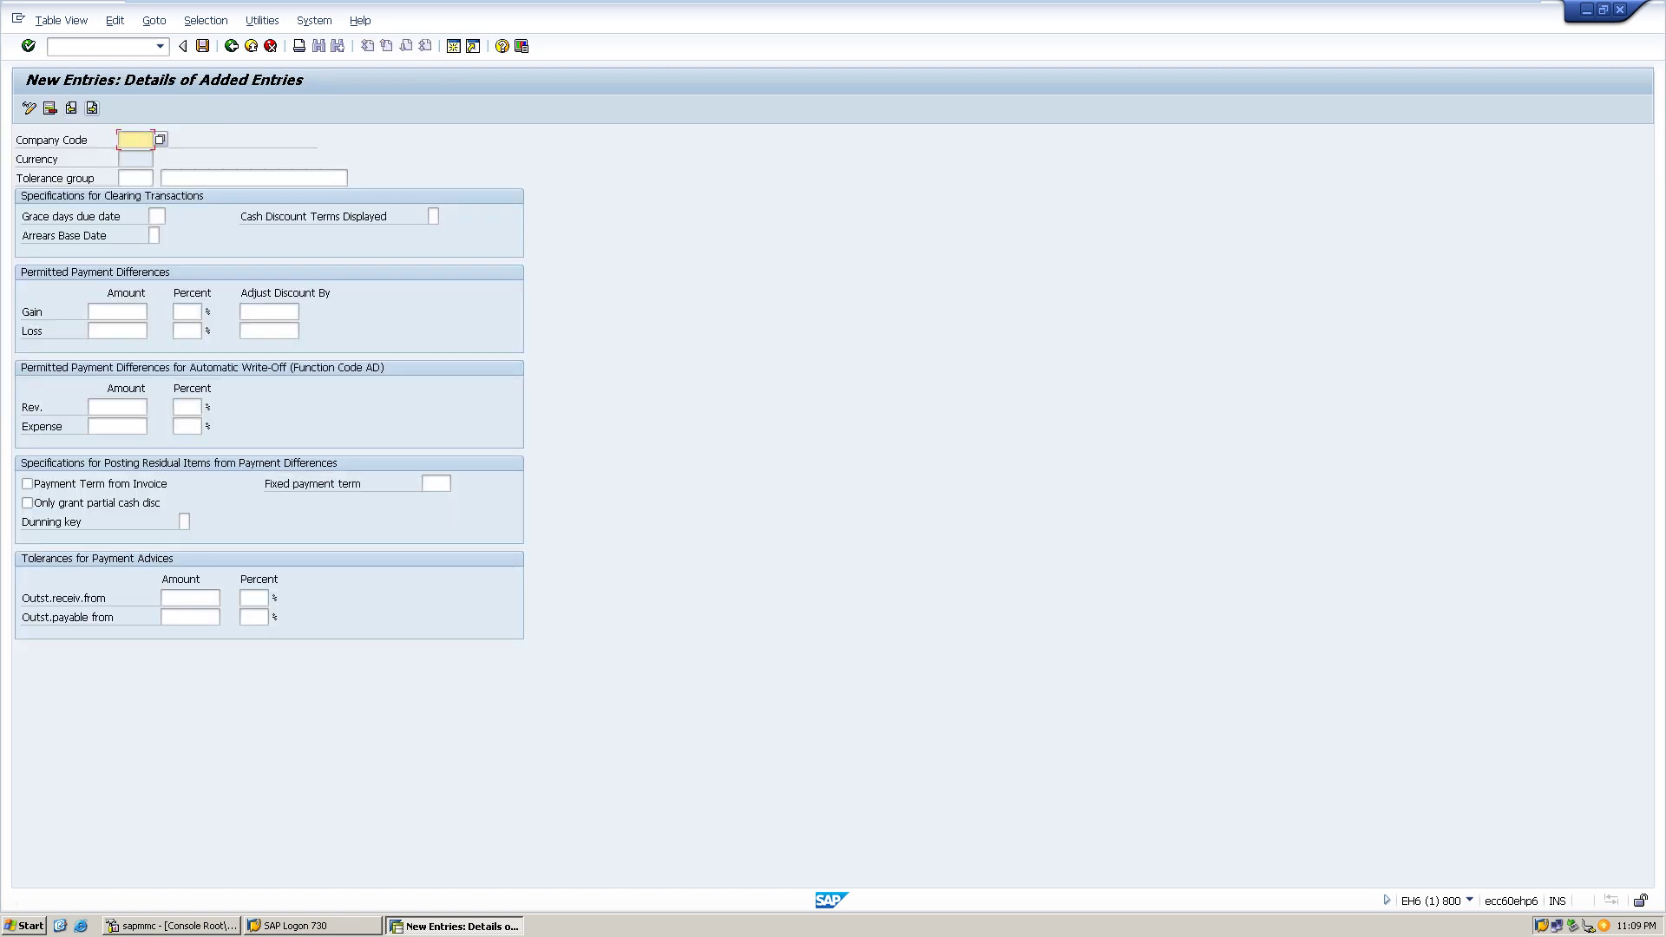
text(HP1)
click(136, 178)
key(Return)
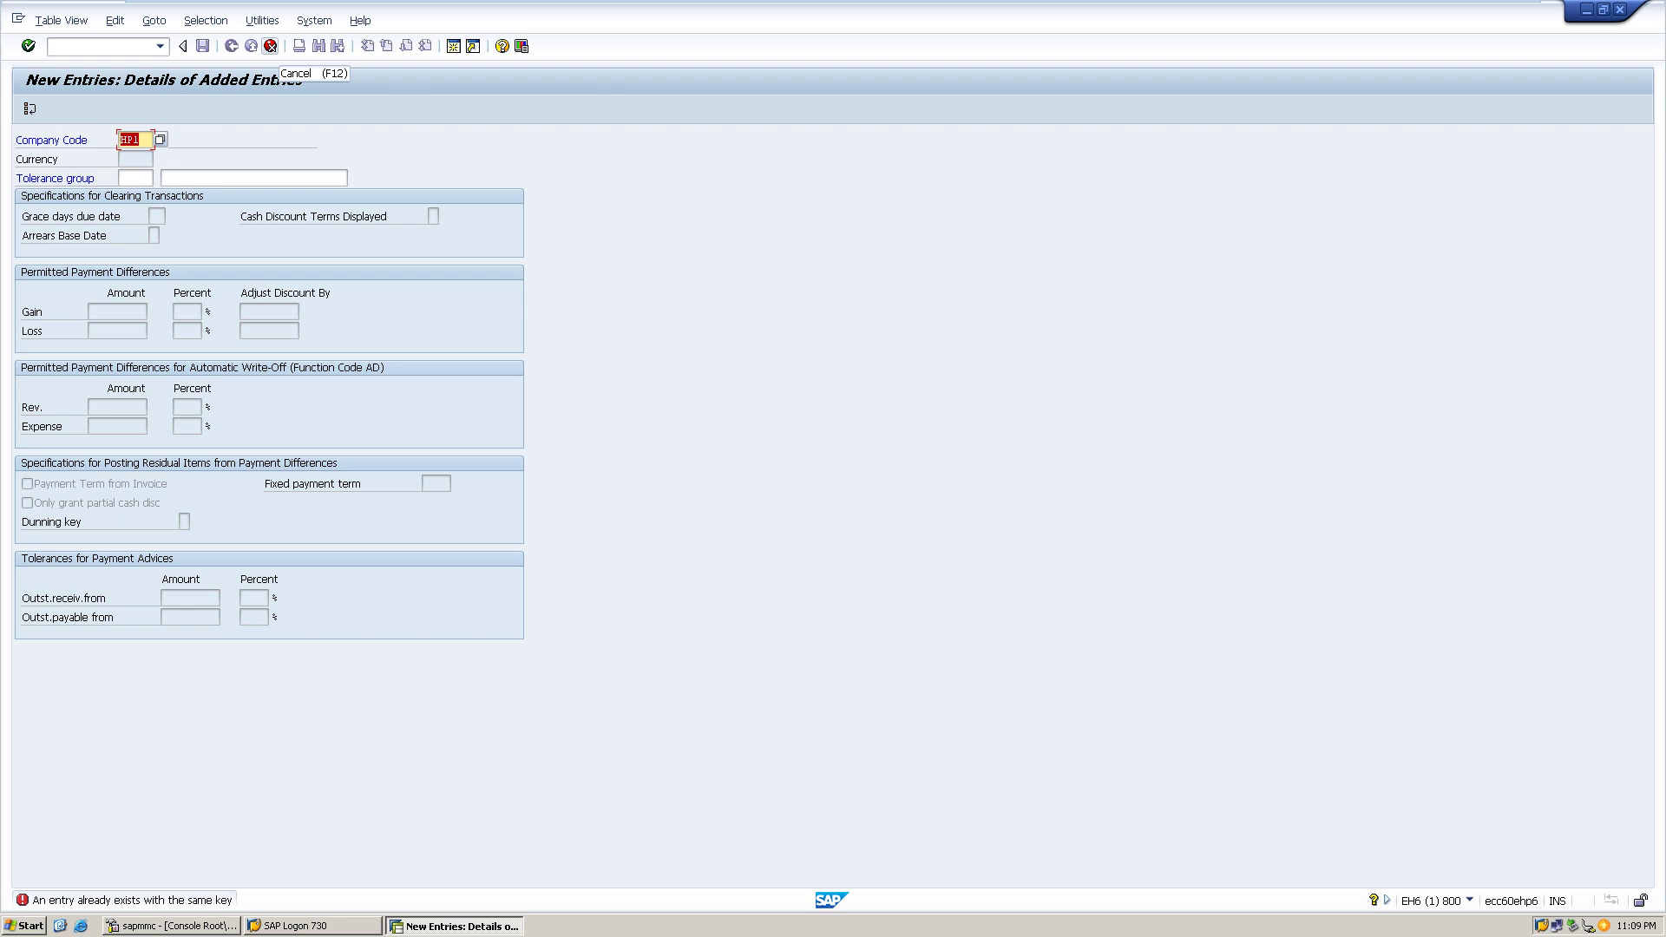
- Enter BPI, then clear the company code and bring up its value list
text(BPI)
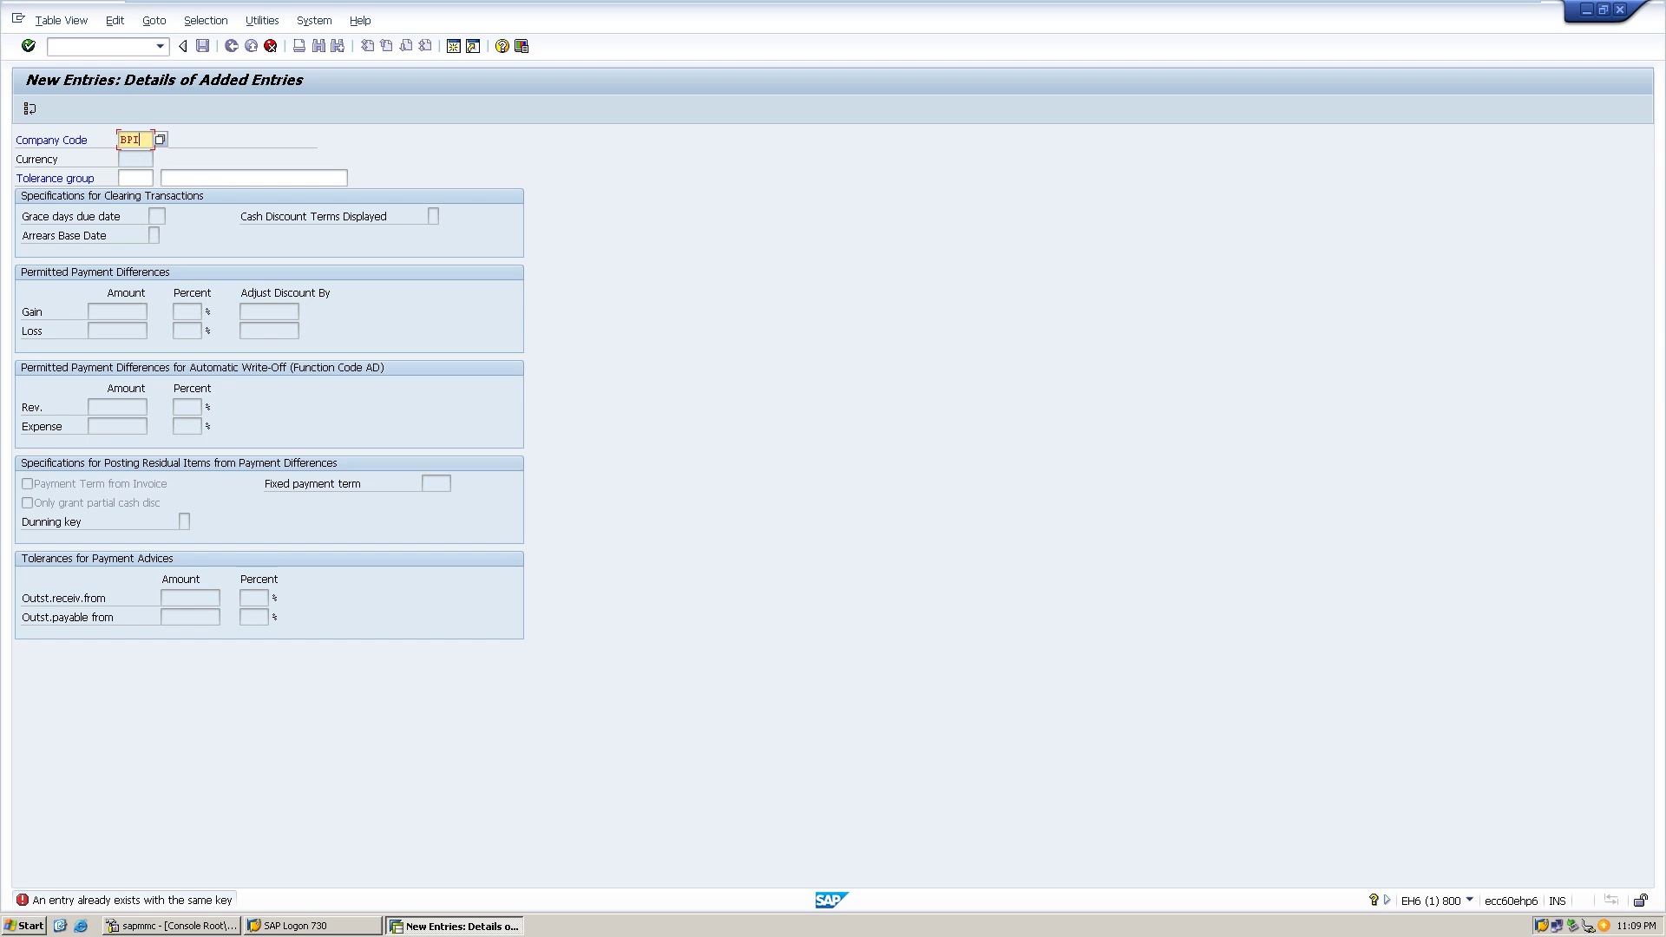
click(136, 159)
click(136, 139)
key(BackSpace)
key(F4)
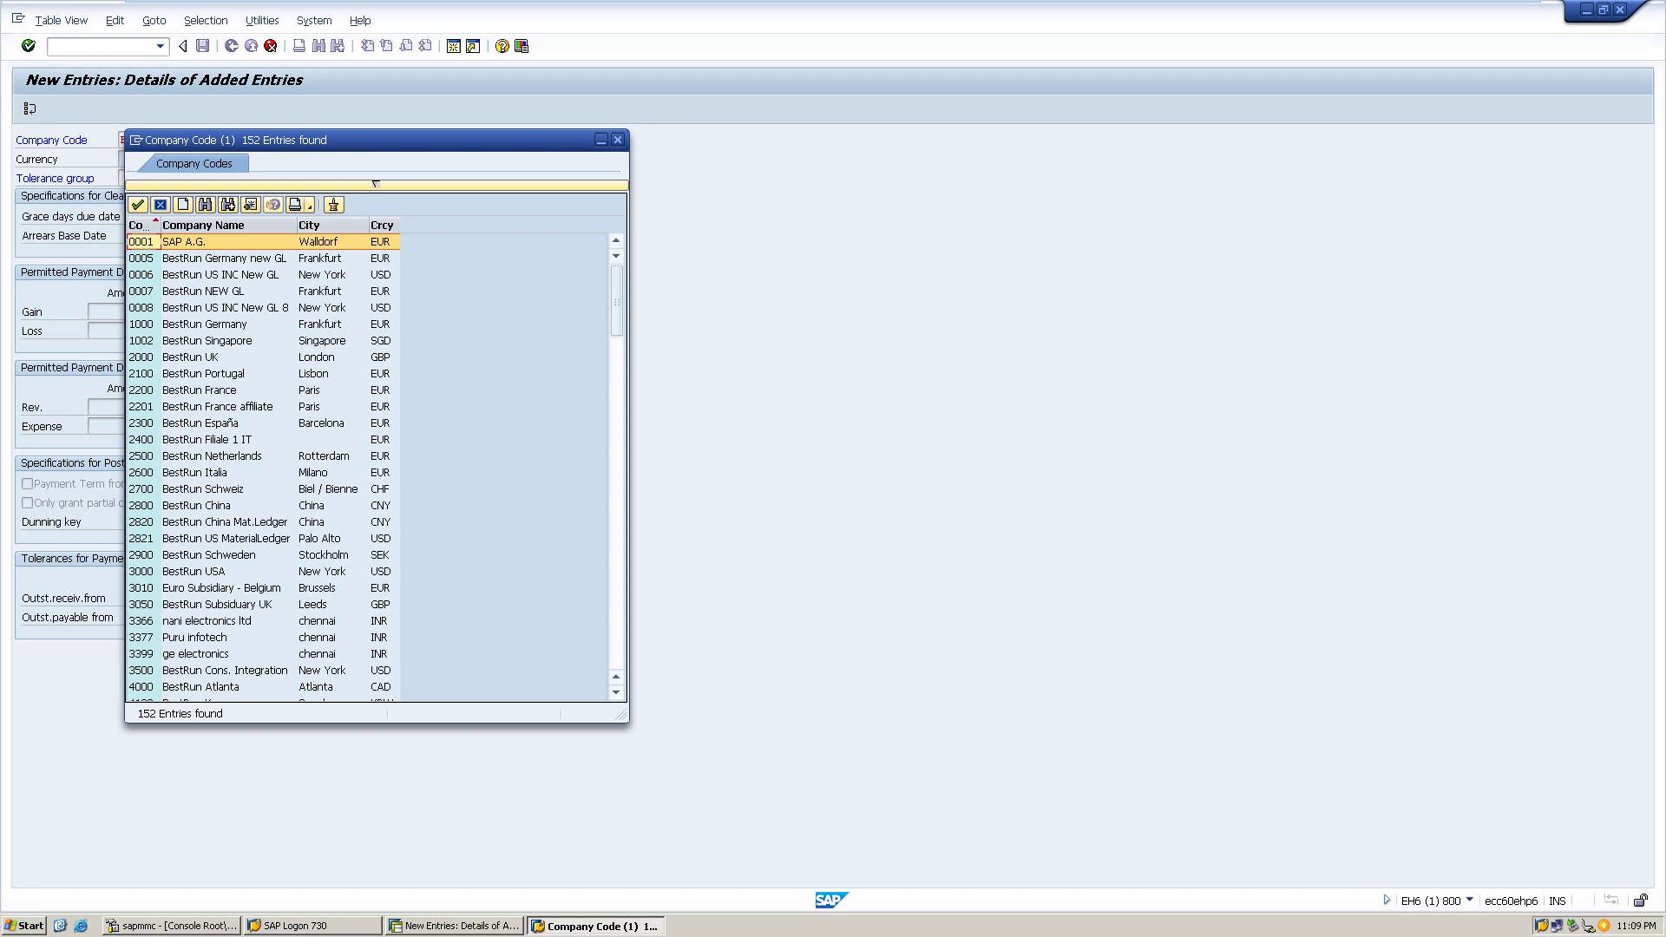
- Pick RELI (Reliance Coimbatore) from the last page of company codes
key(Page_Down)
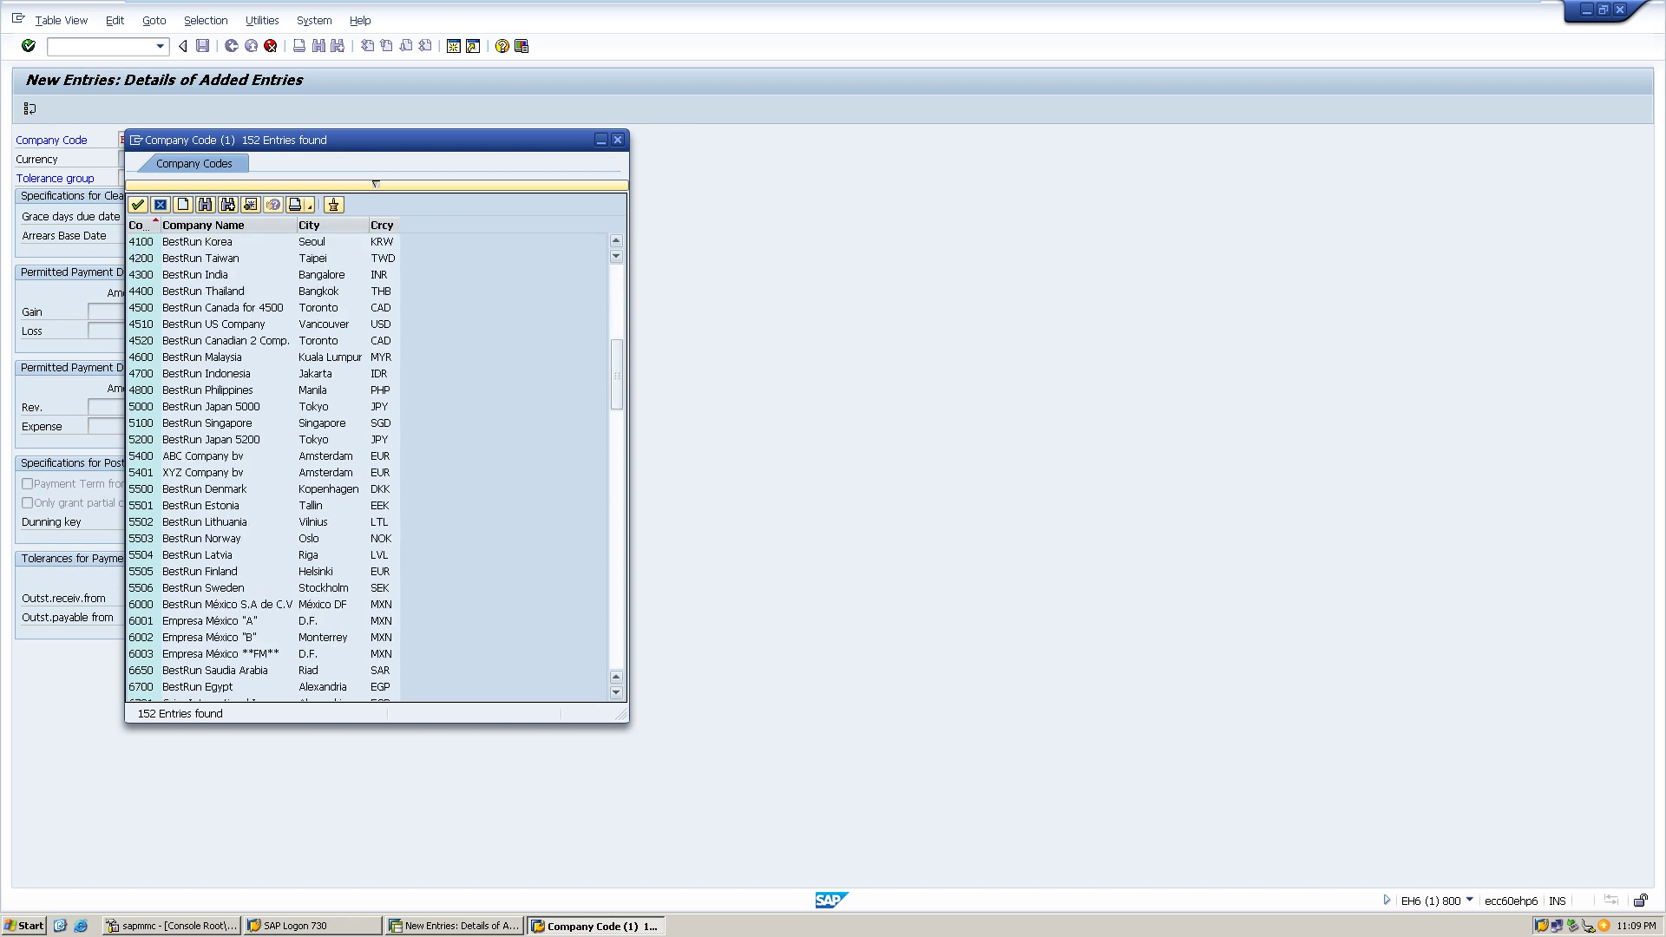
key(Page_Down)
key(Page_Down)
key(Page_Down)
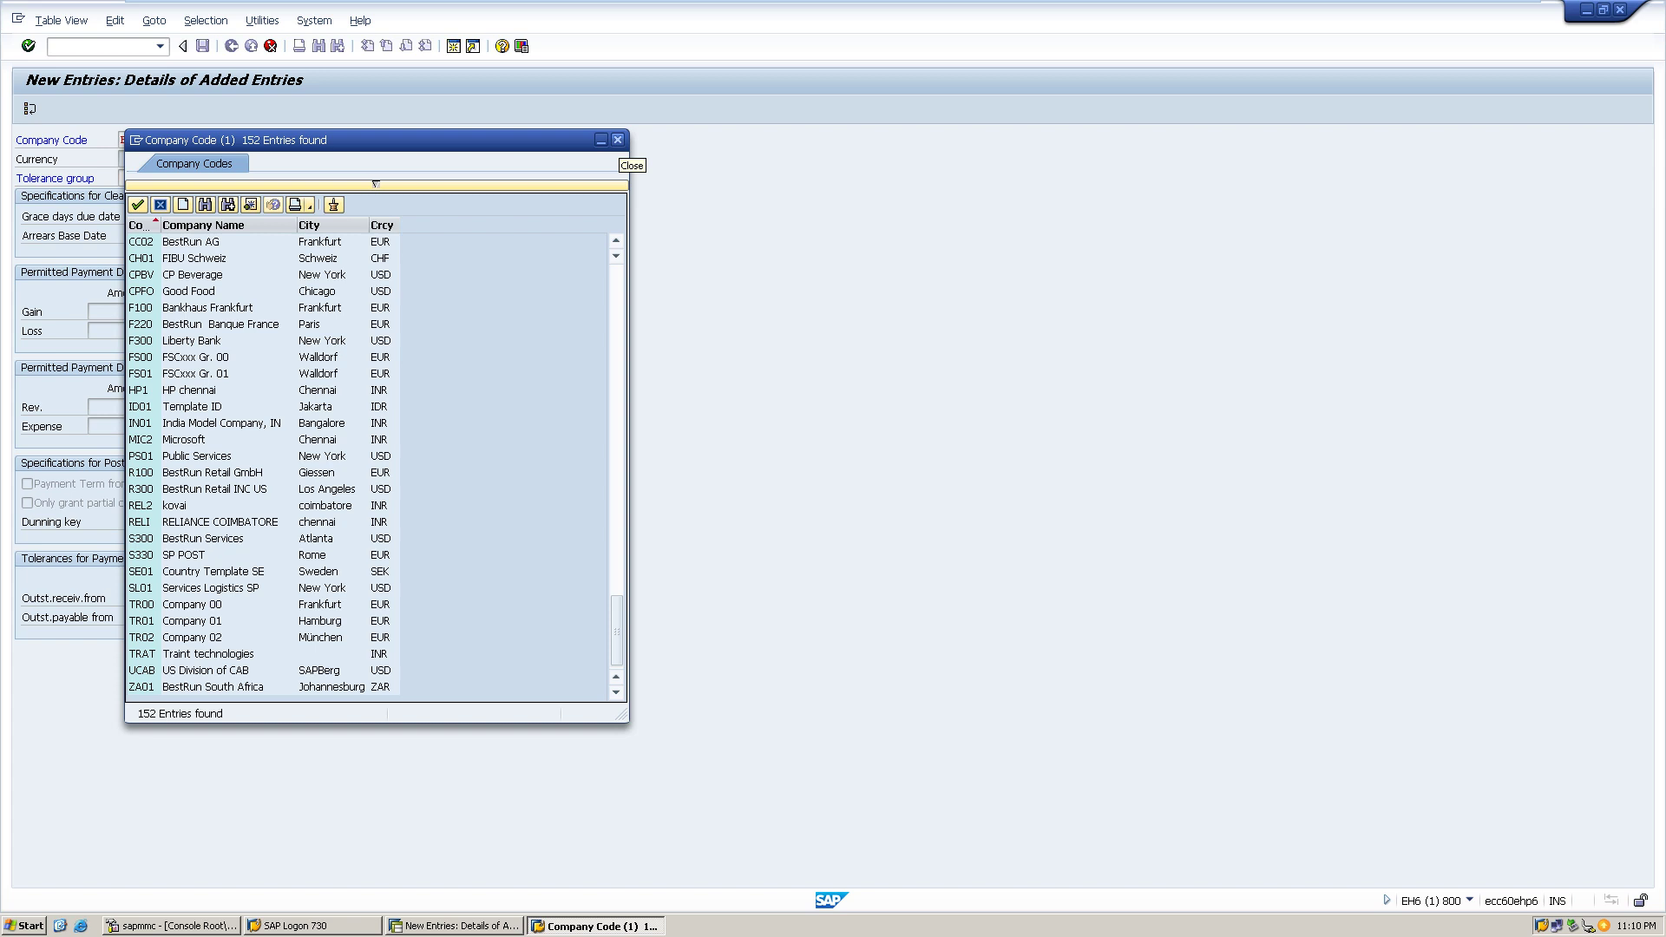
click(617, 139)
double_click(220, 522)
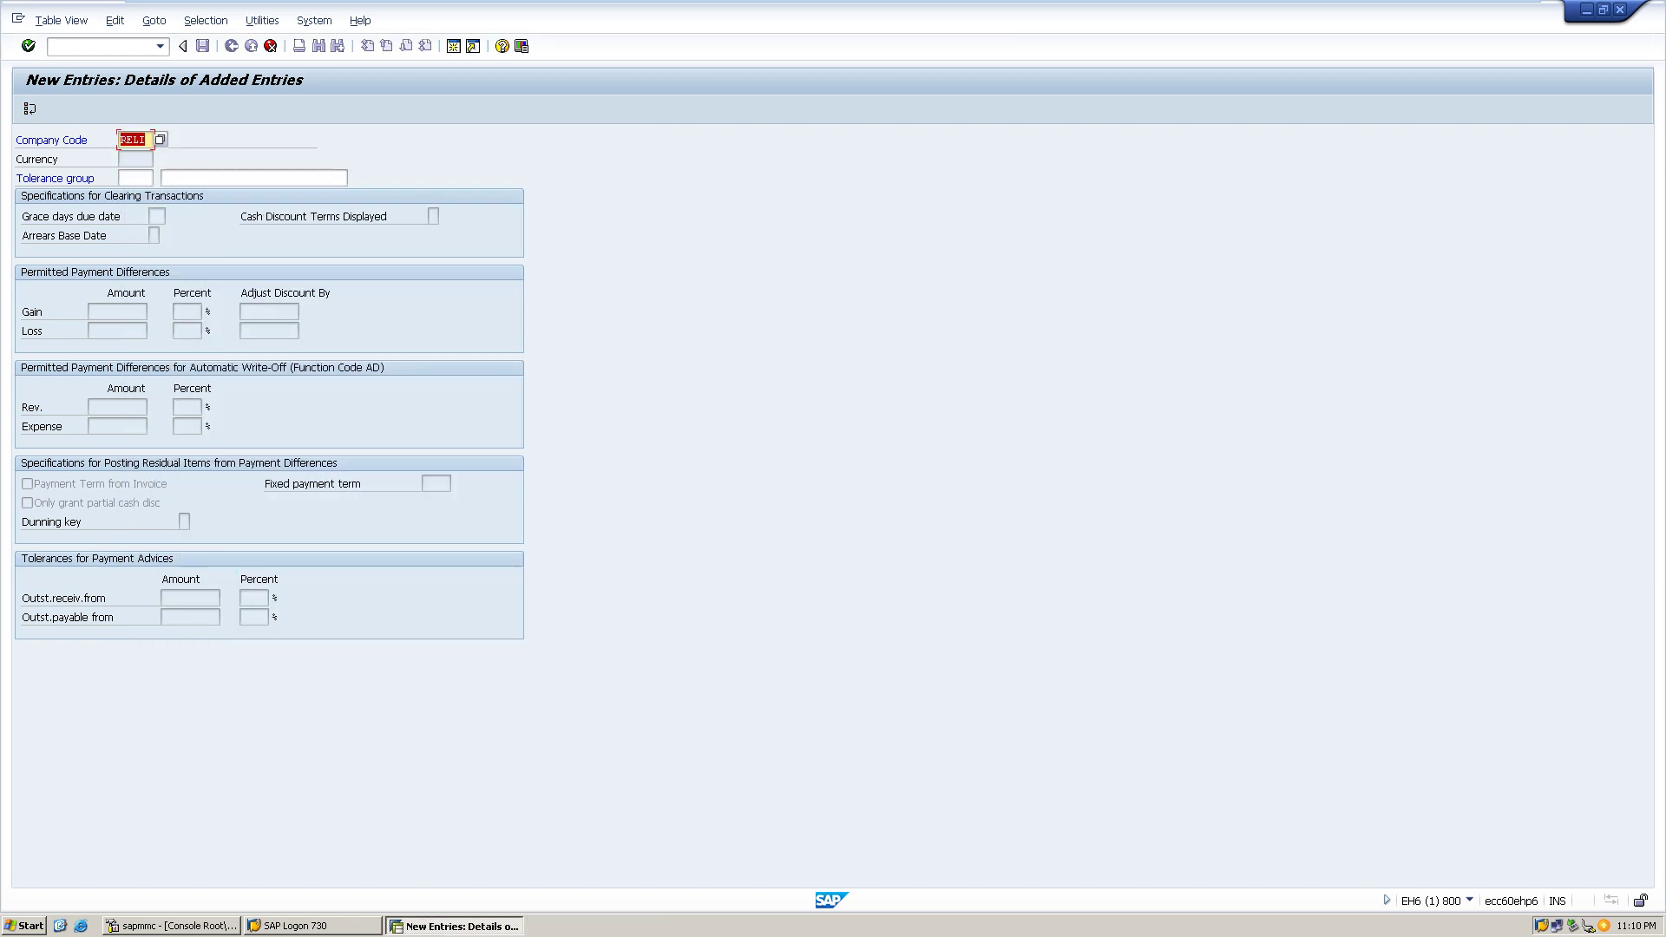
- Cancel the unsaved RELI tolerance entry, confirming that changes are lost
click(135, 178)
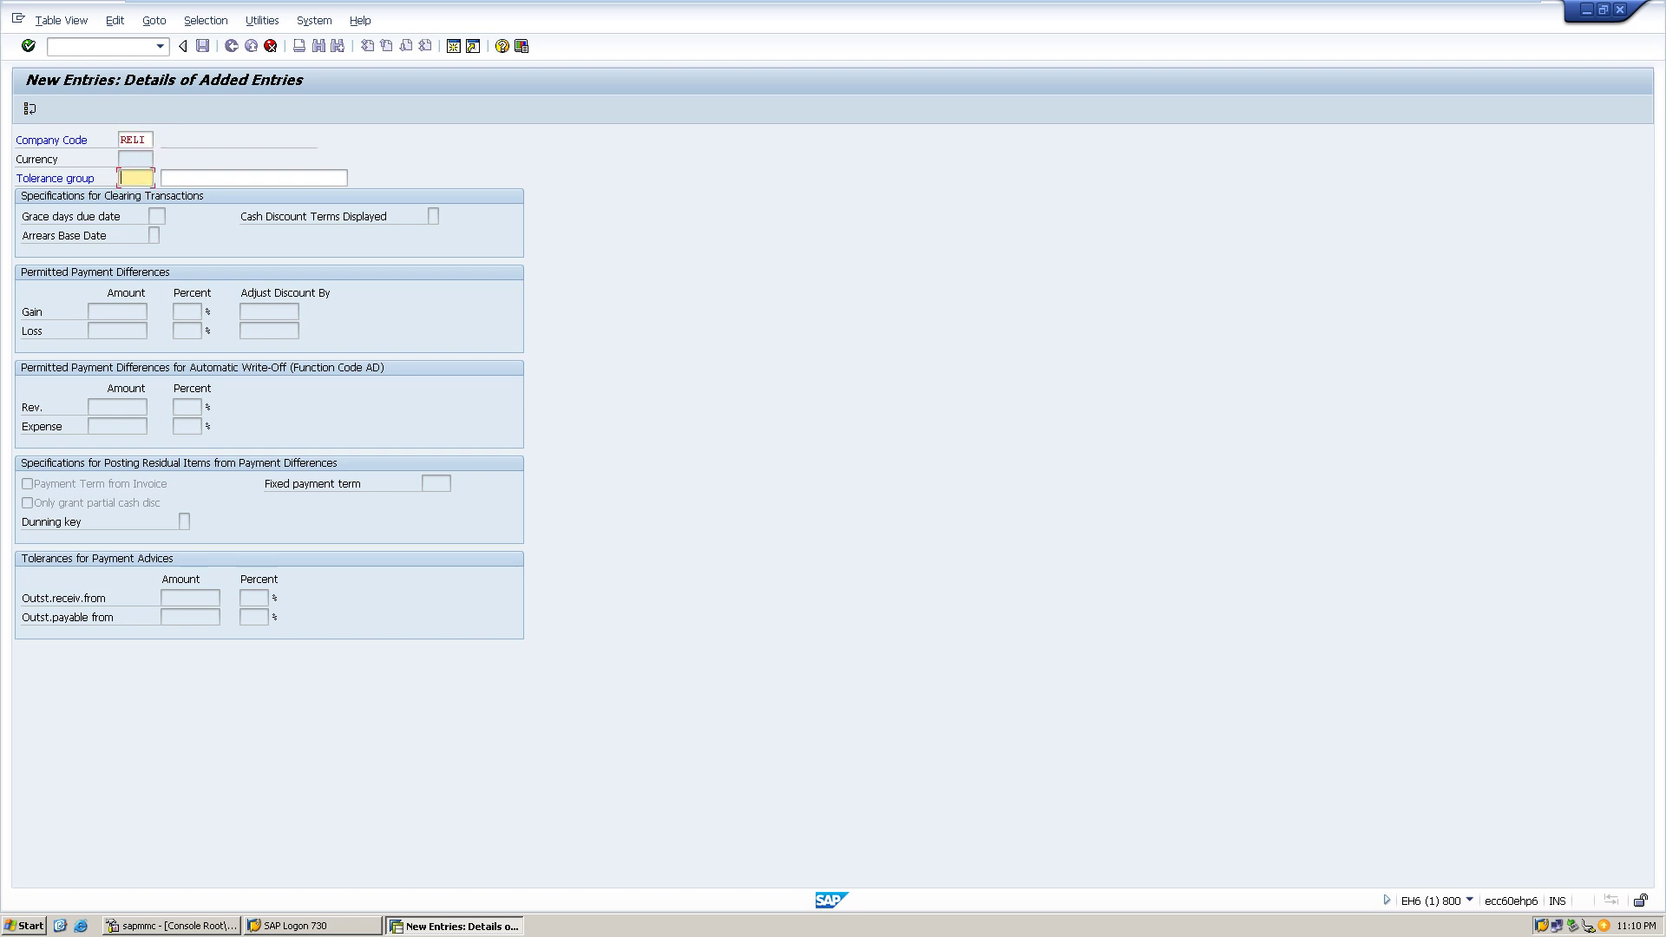
click(135, 159)
click(270, 46)
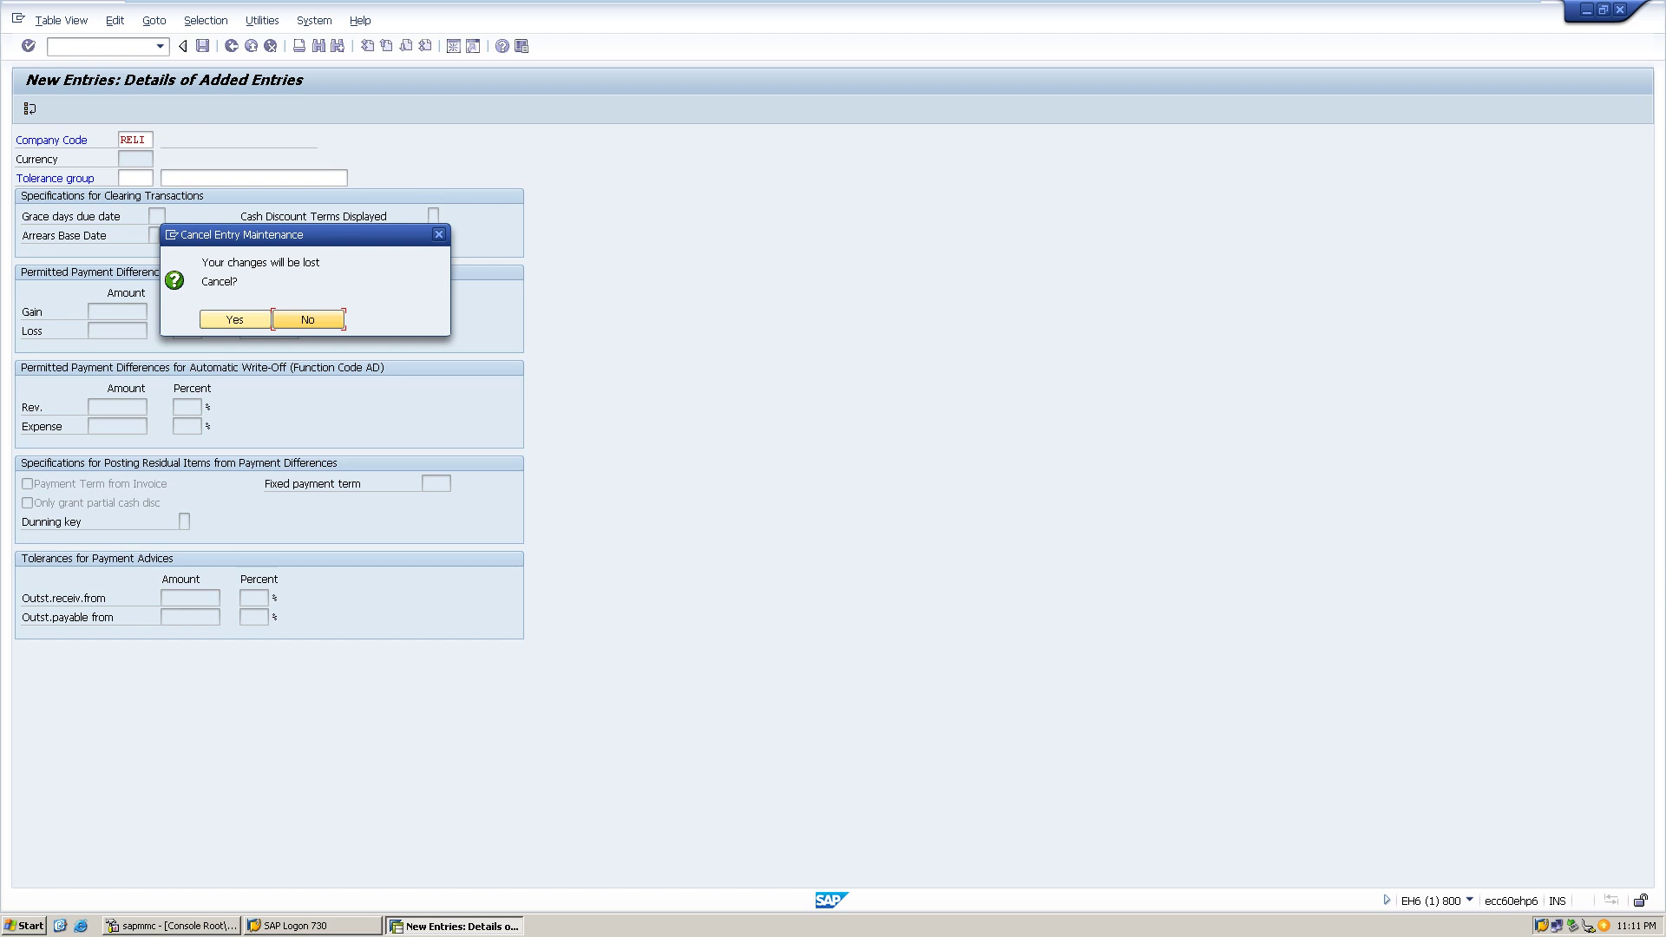
key(Left)
key(Return)
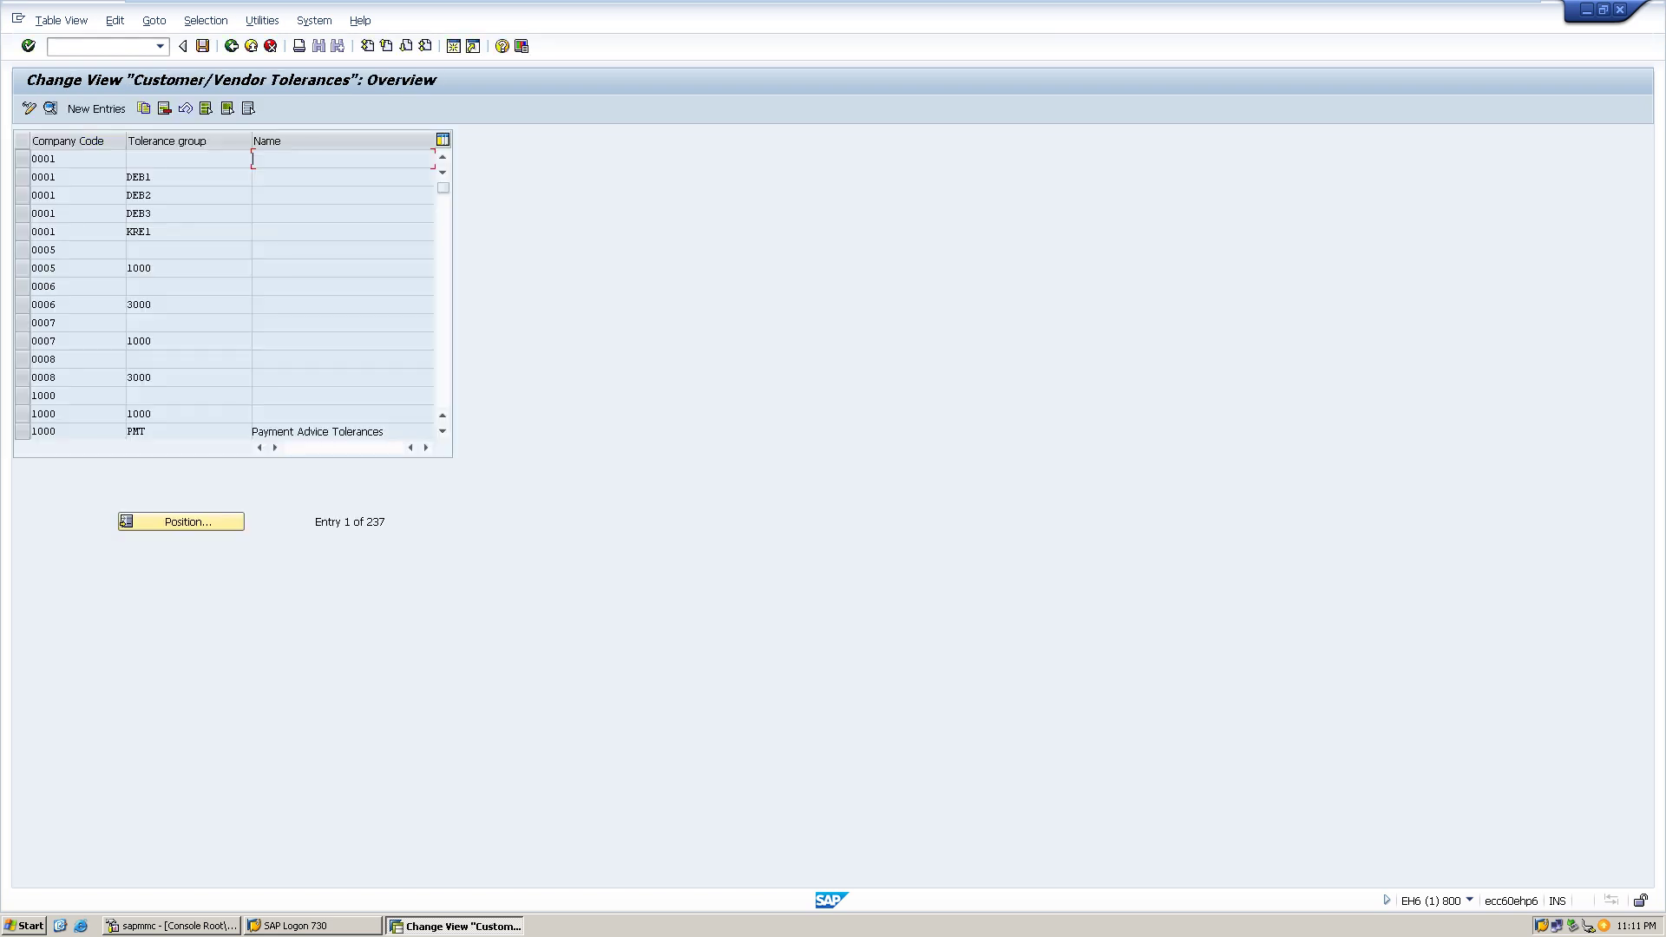
- Return to SAP Easy Access and run /nxd01 from the command history to reach Customer Create
click(231, 46)
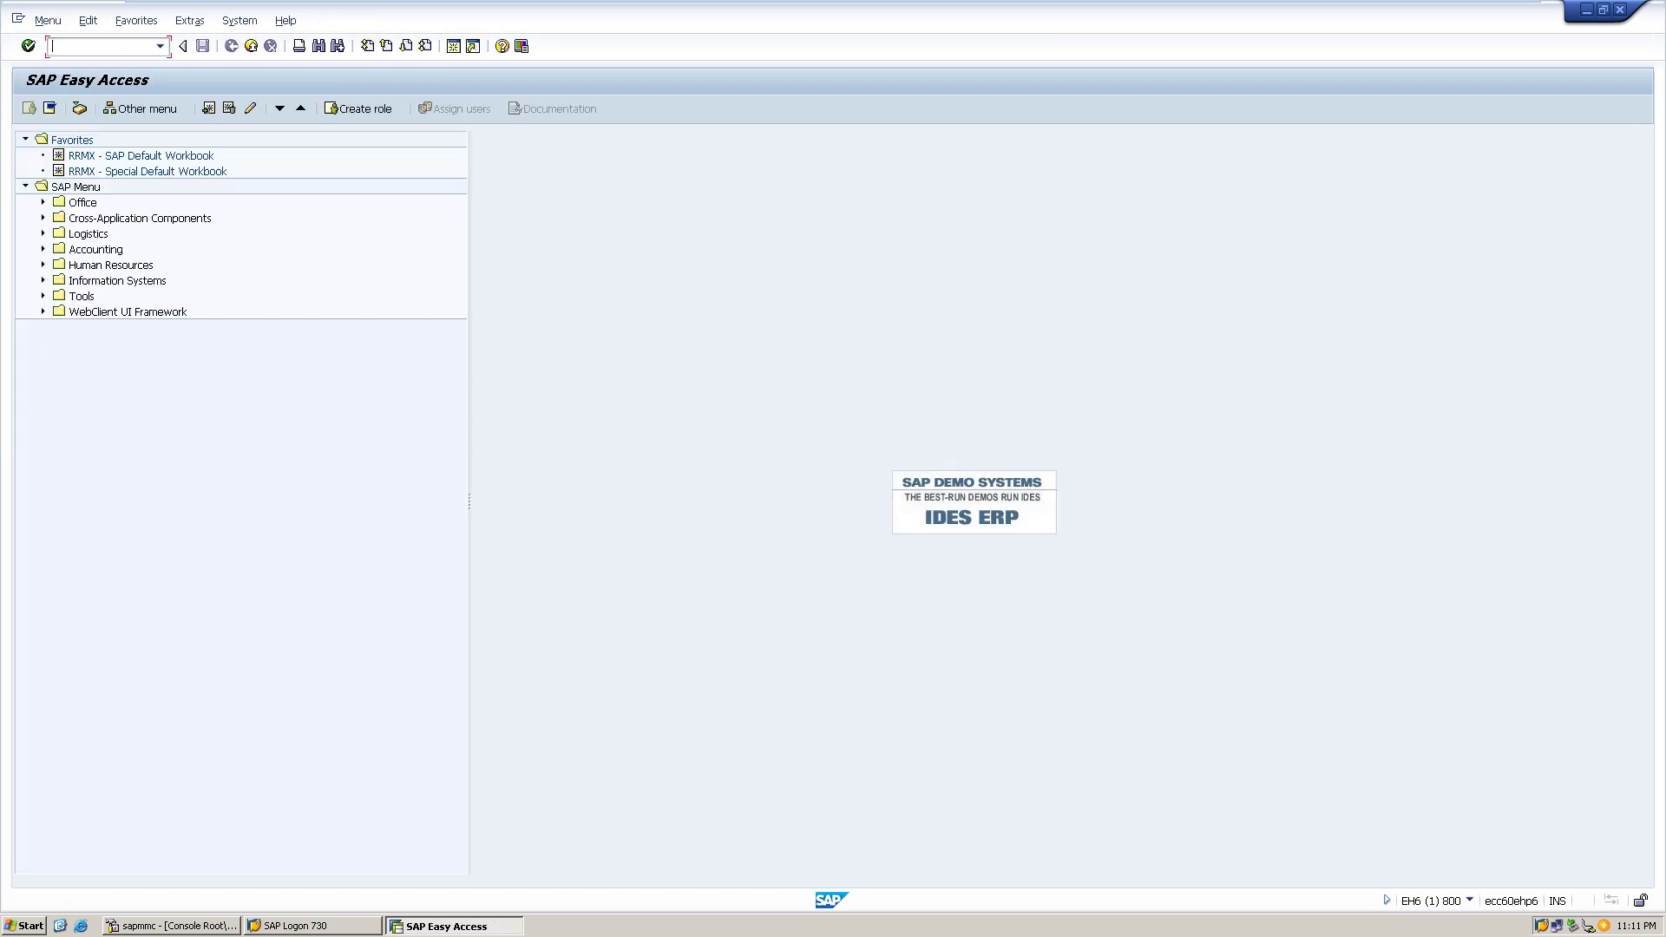
click(160, 46)
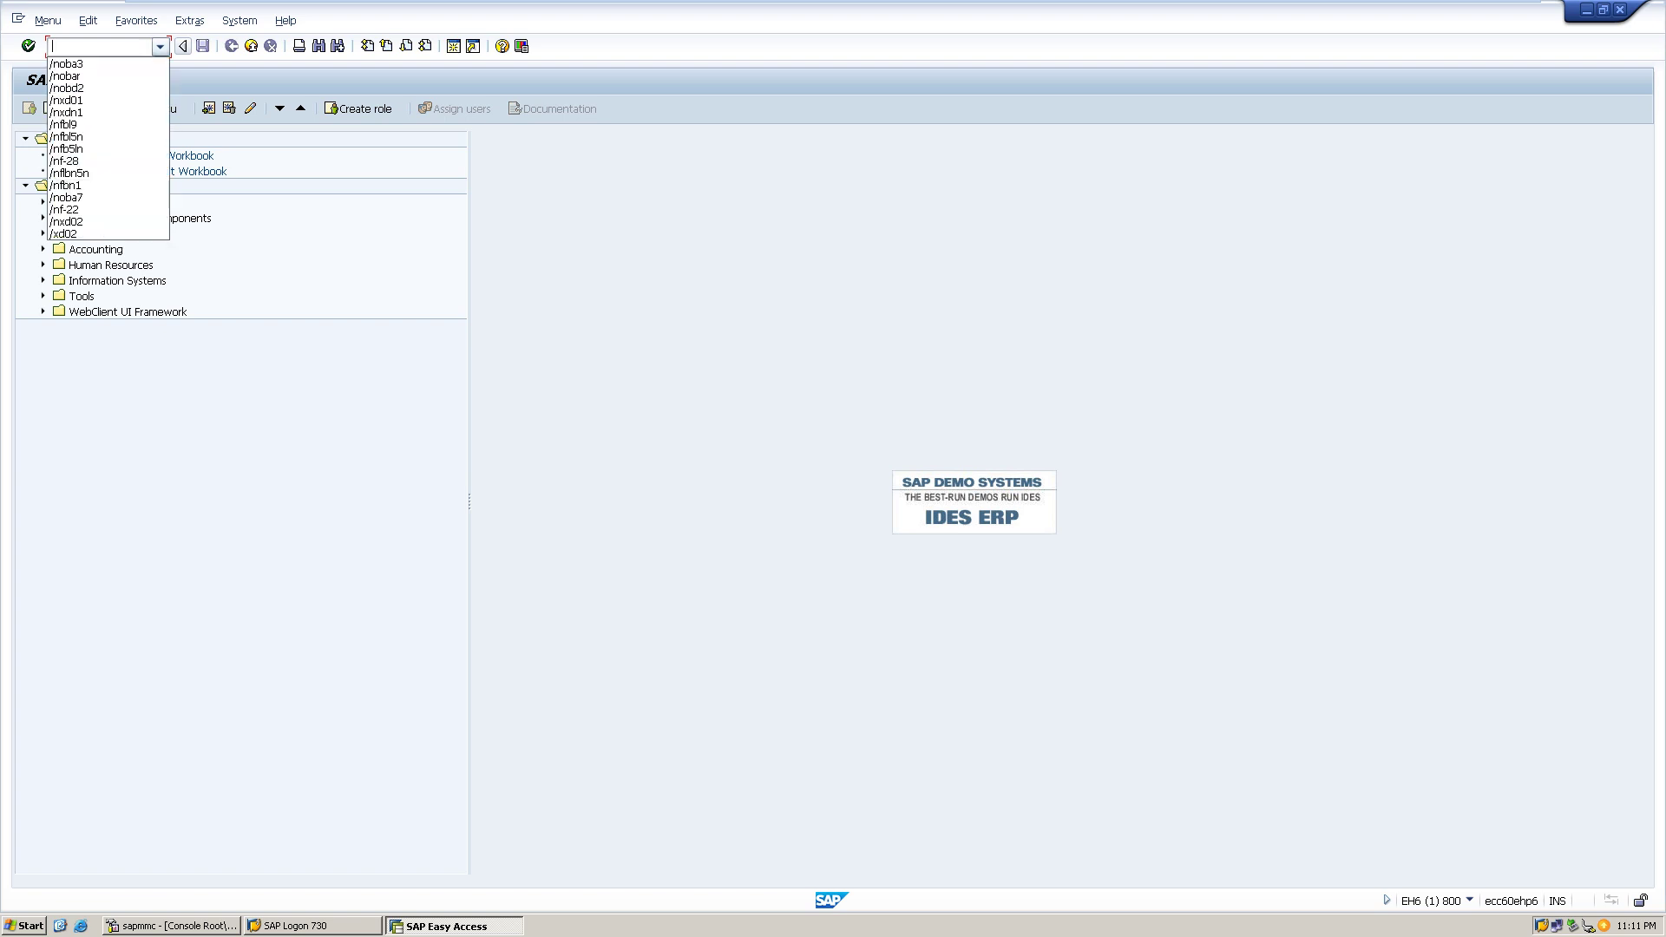
key(Down)
key(Down)
key(Down)
key(Down)
key(Return)
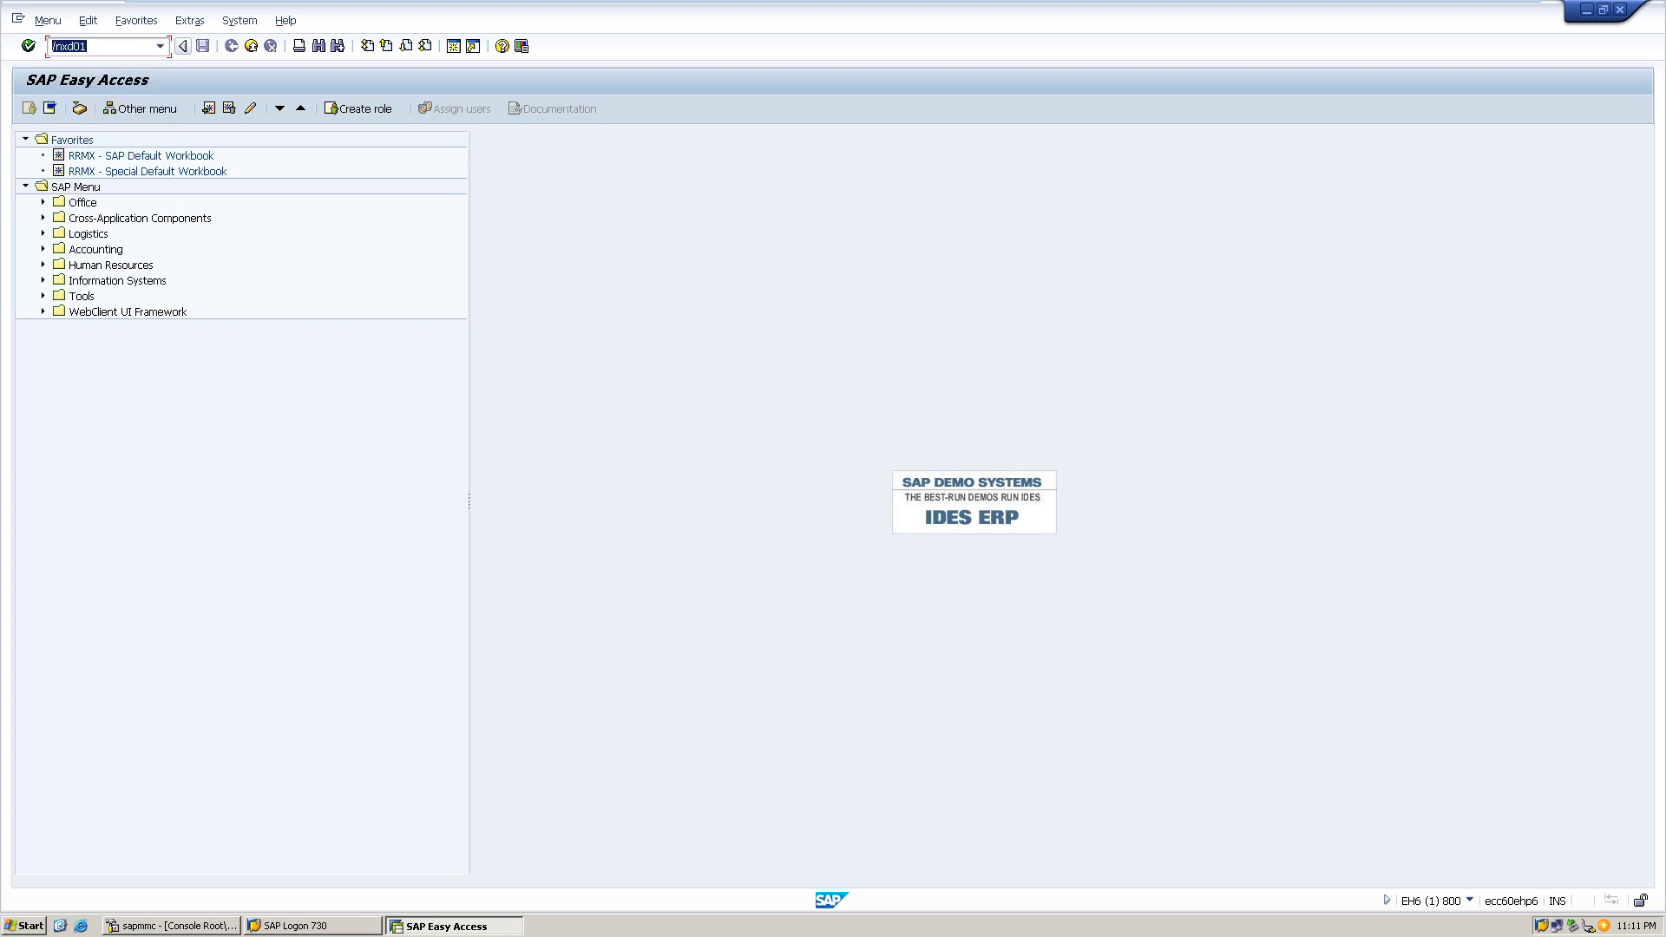
key(Return)
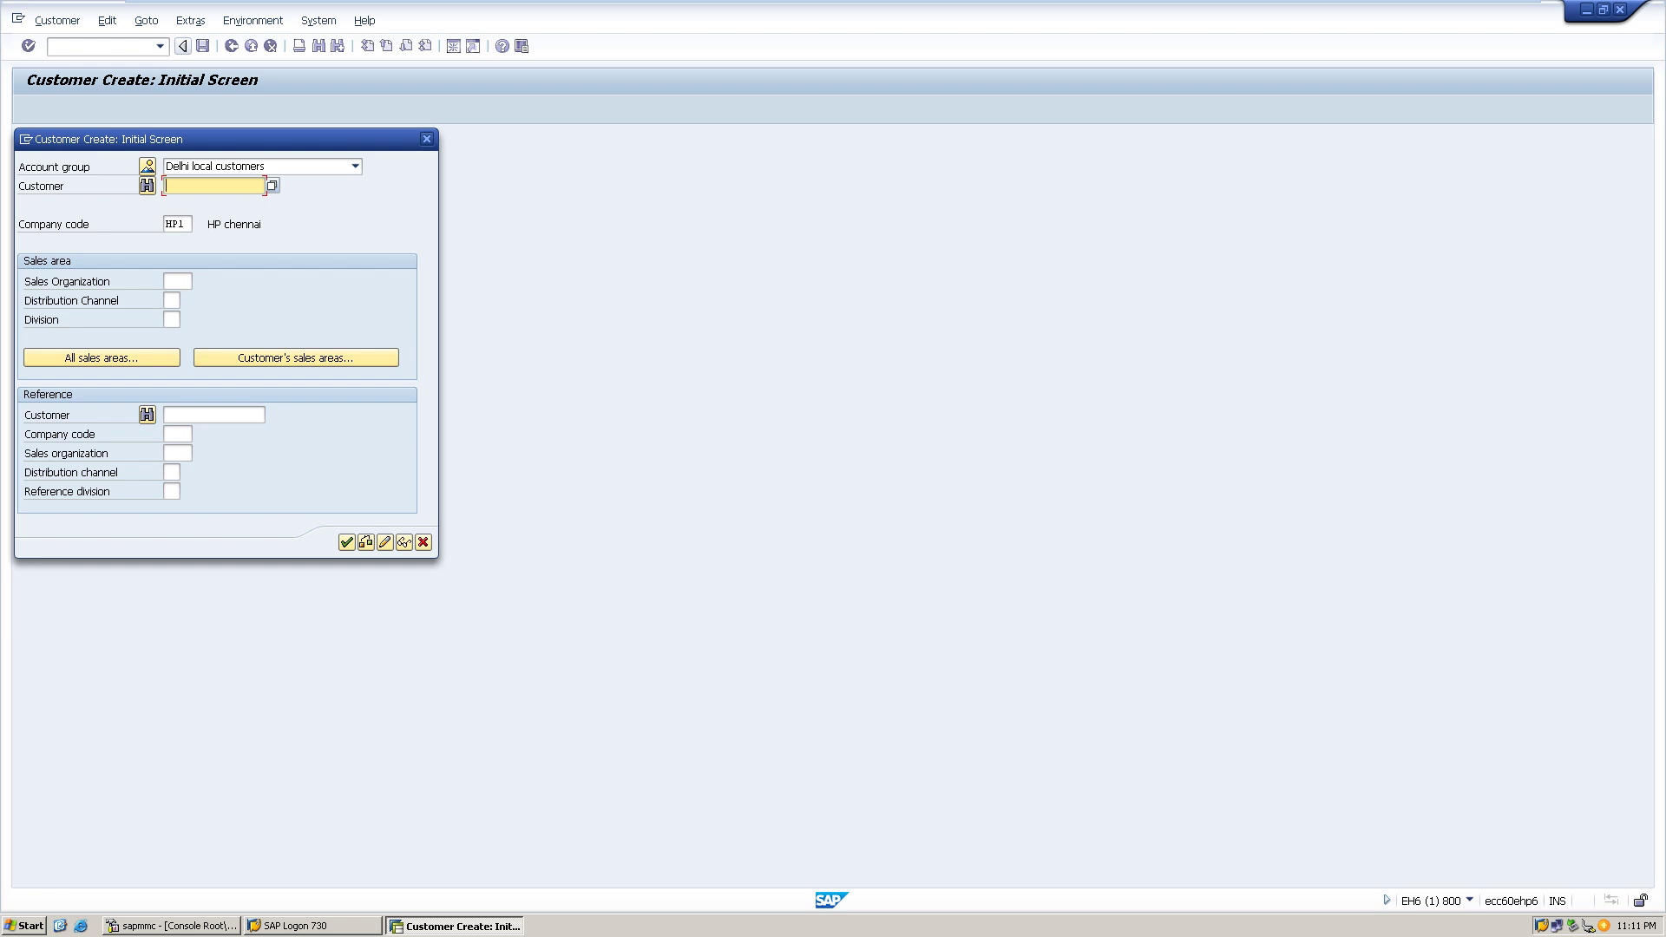
- Choose account group HP Ahemeadad Customers with Customer left blank, which raises the external-number error
click(355, 166)
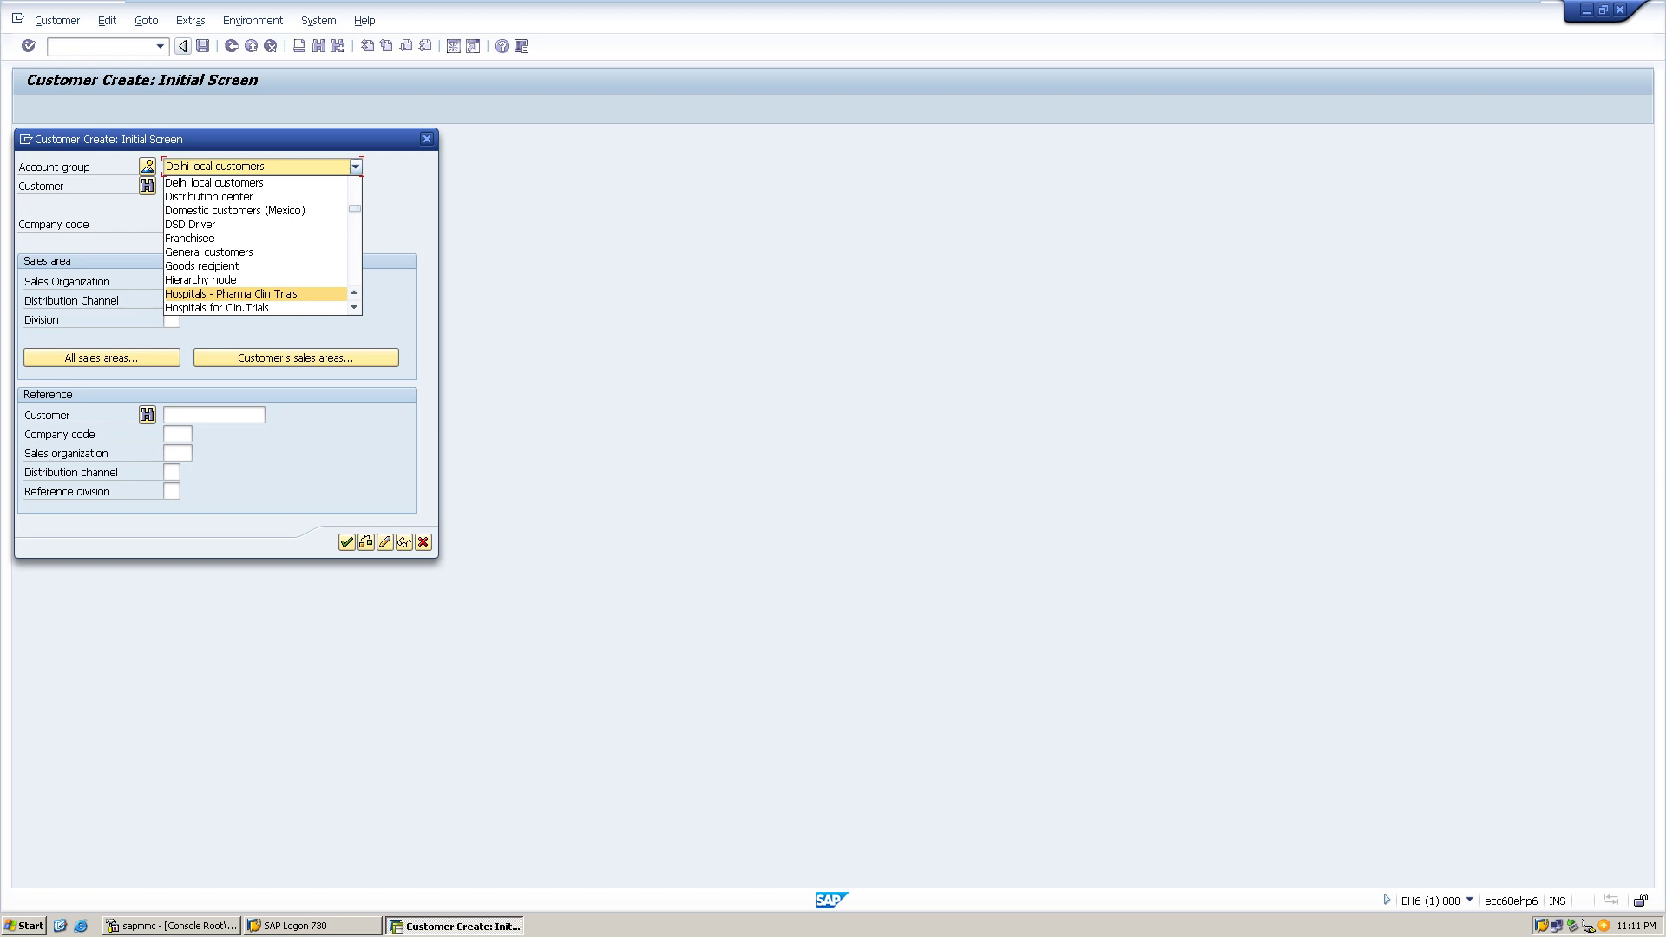
key(Down)
key(Down)
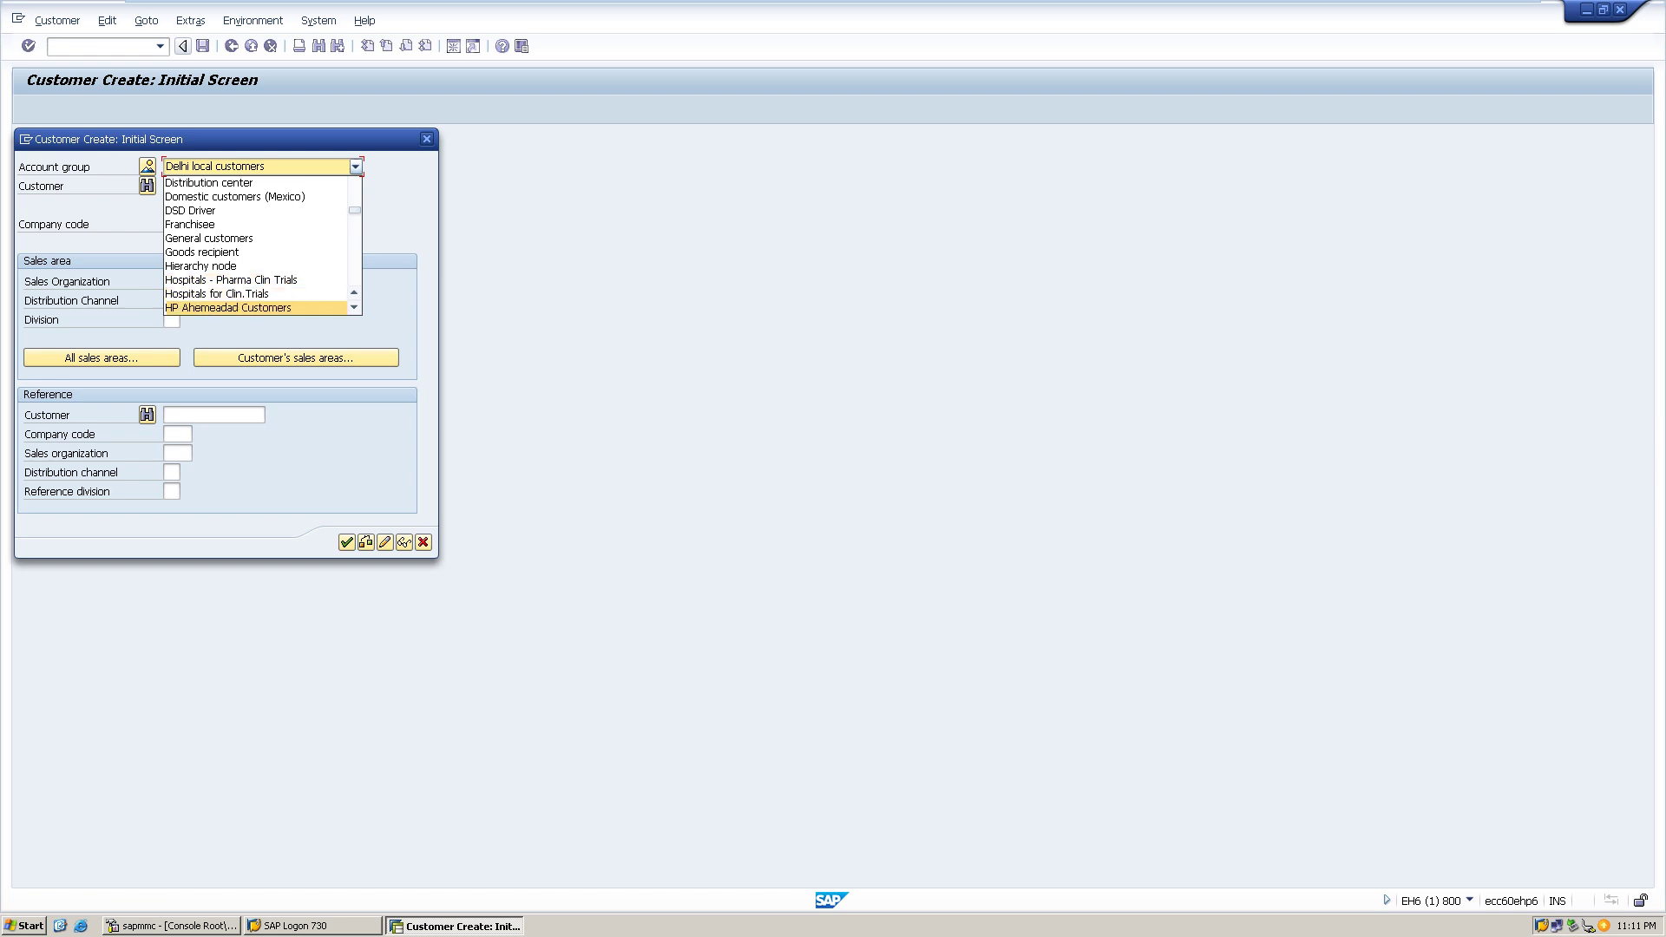
key(Down)
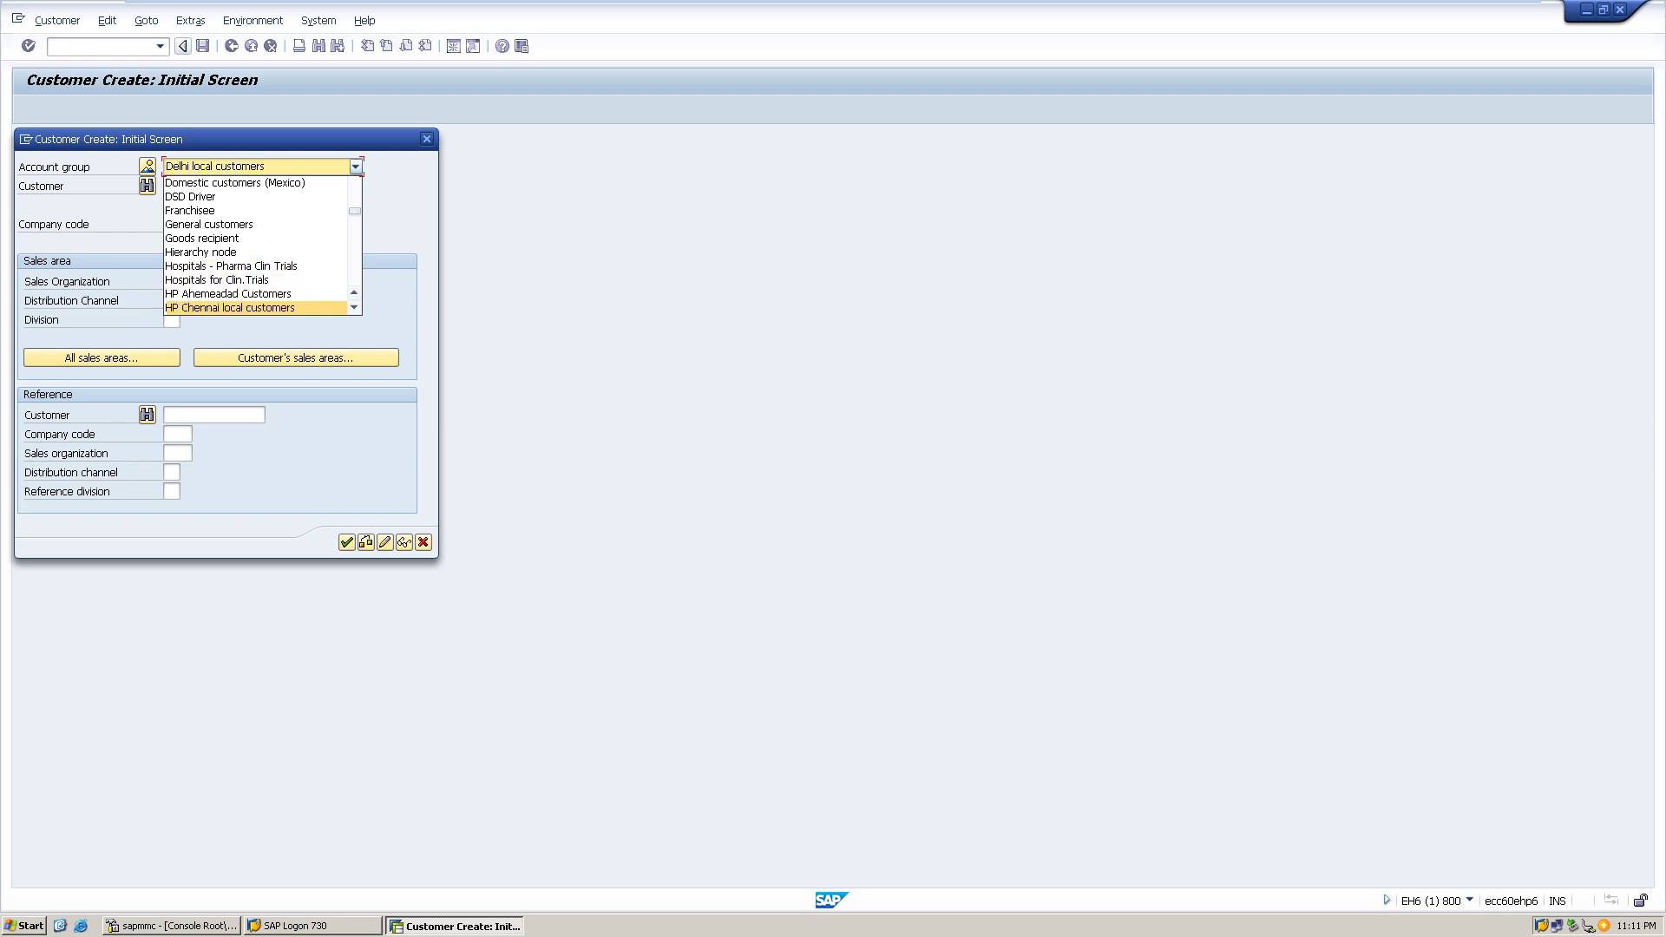
key(Up)
key(Return)
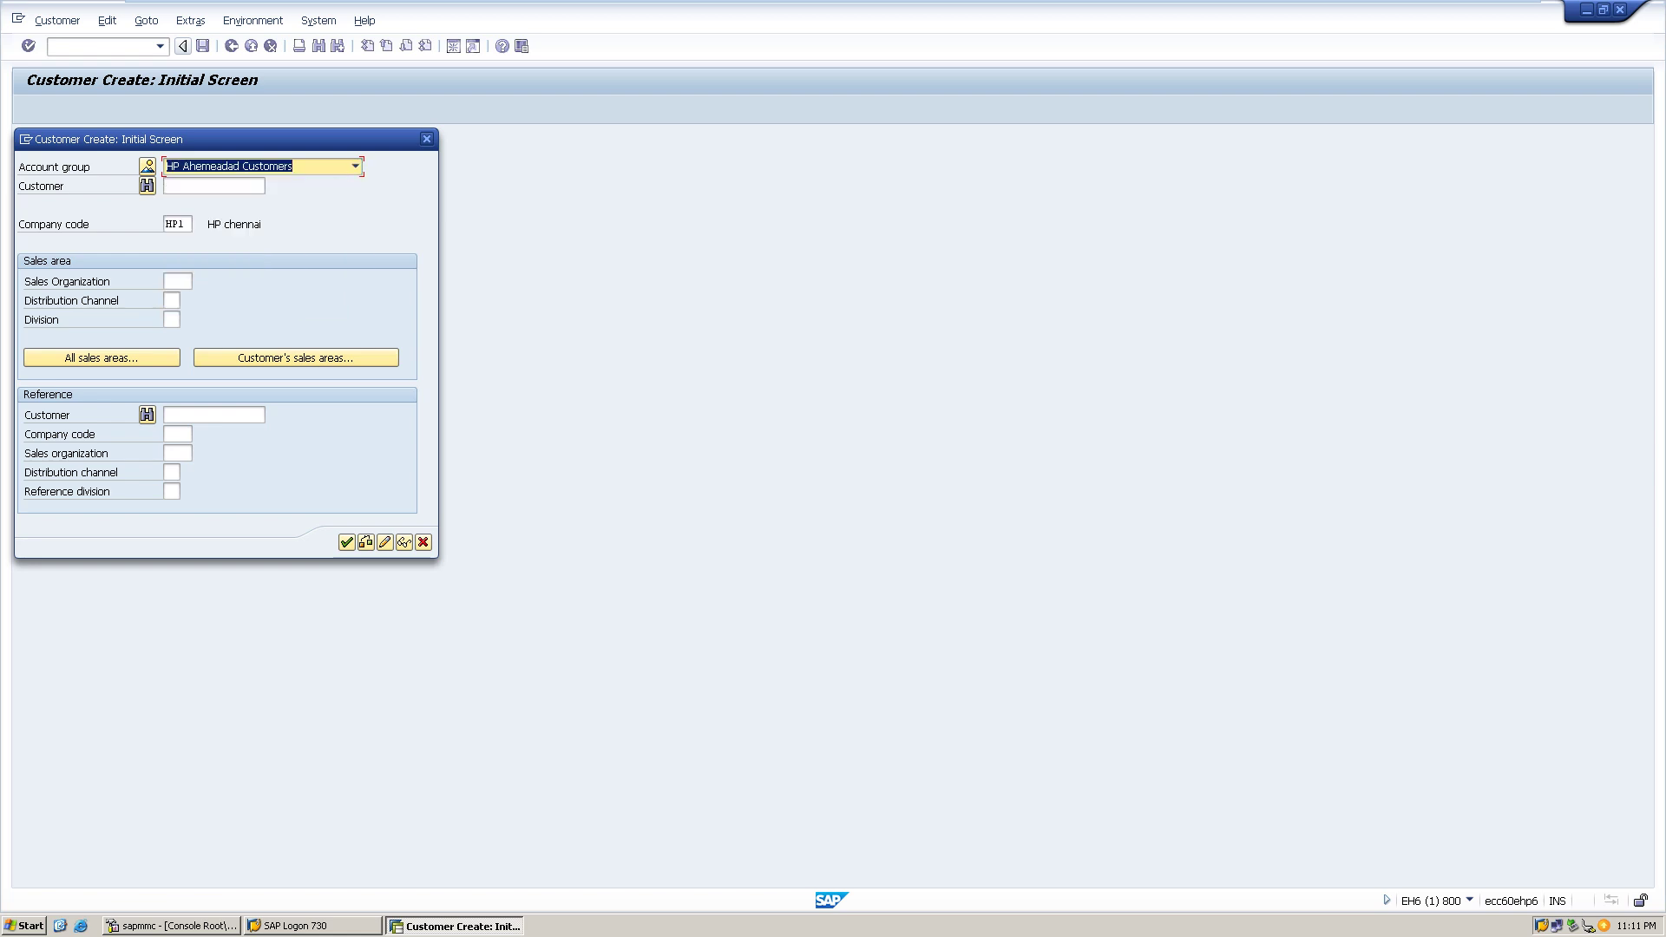
click(213, 186)
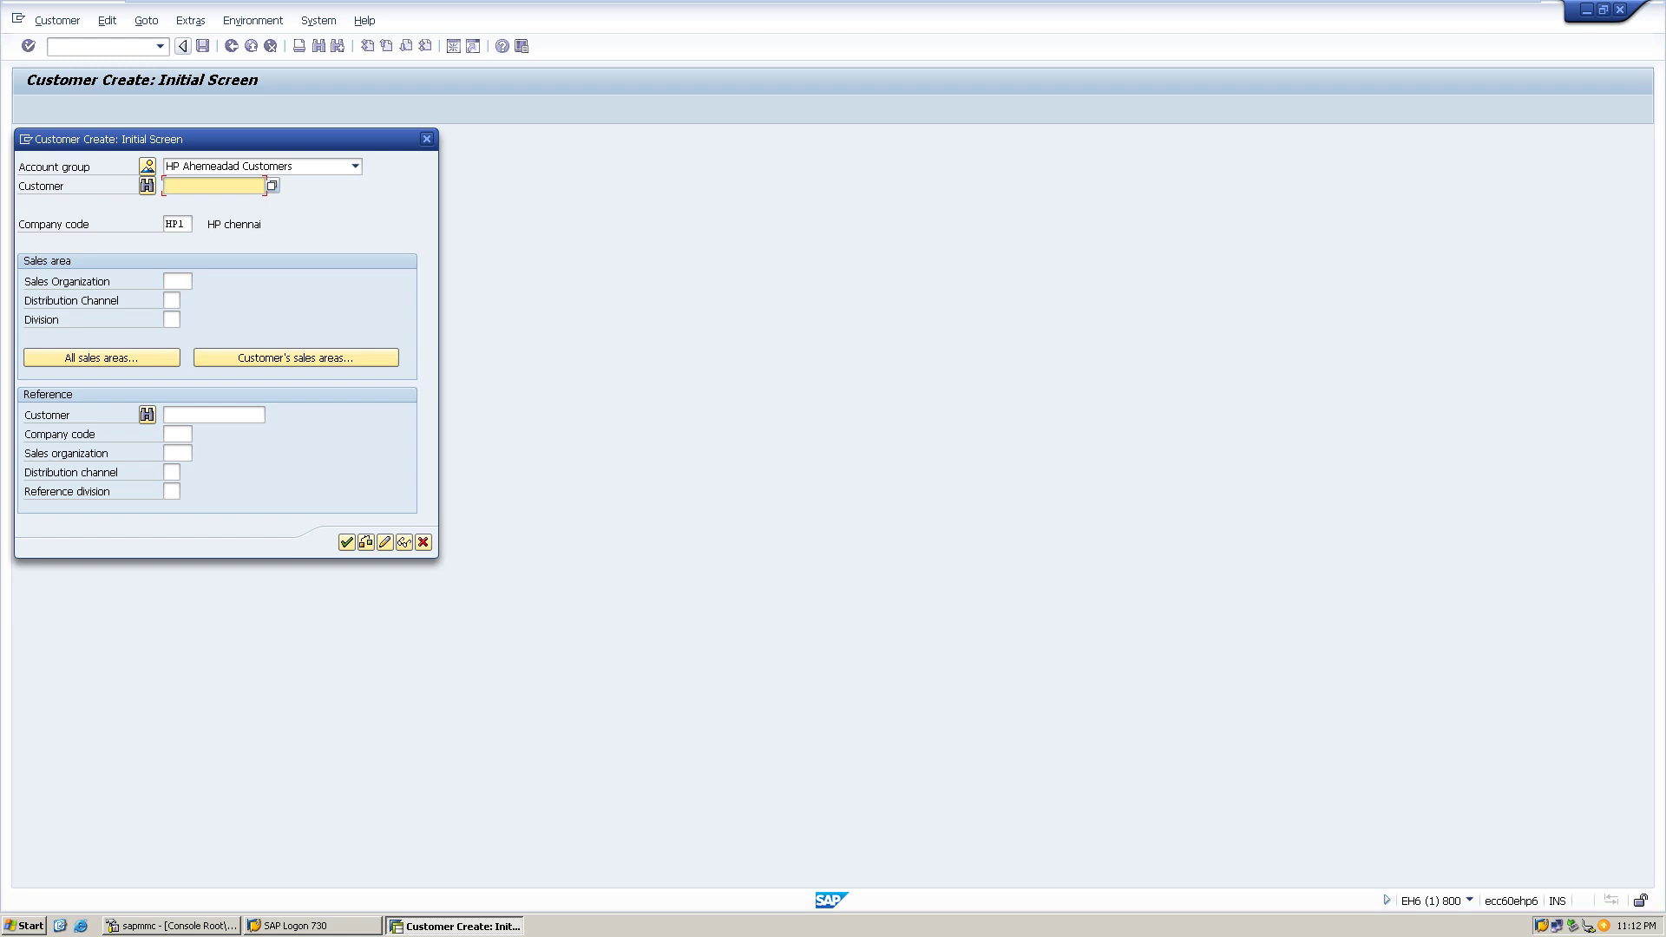
key(Return)
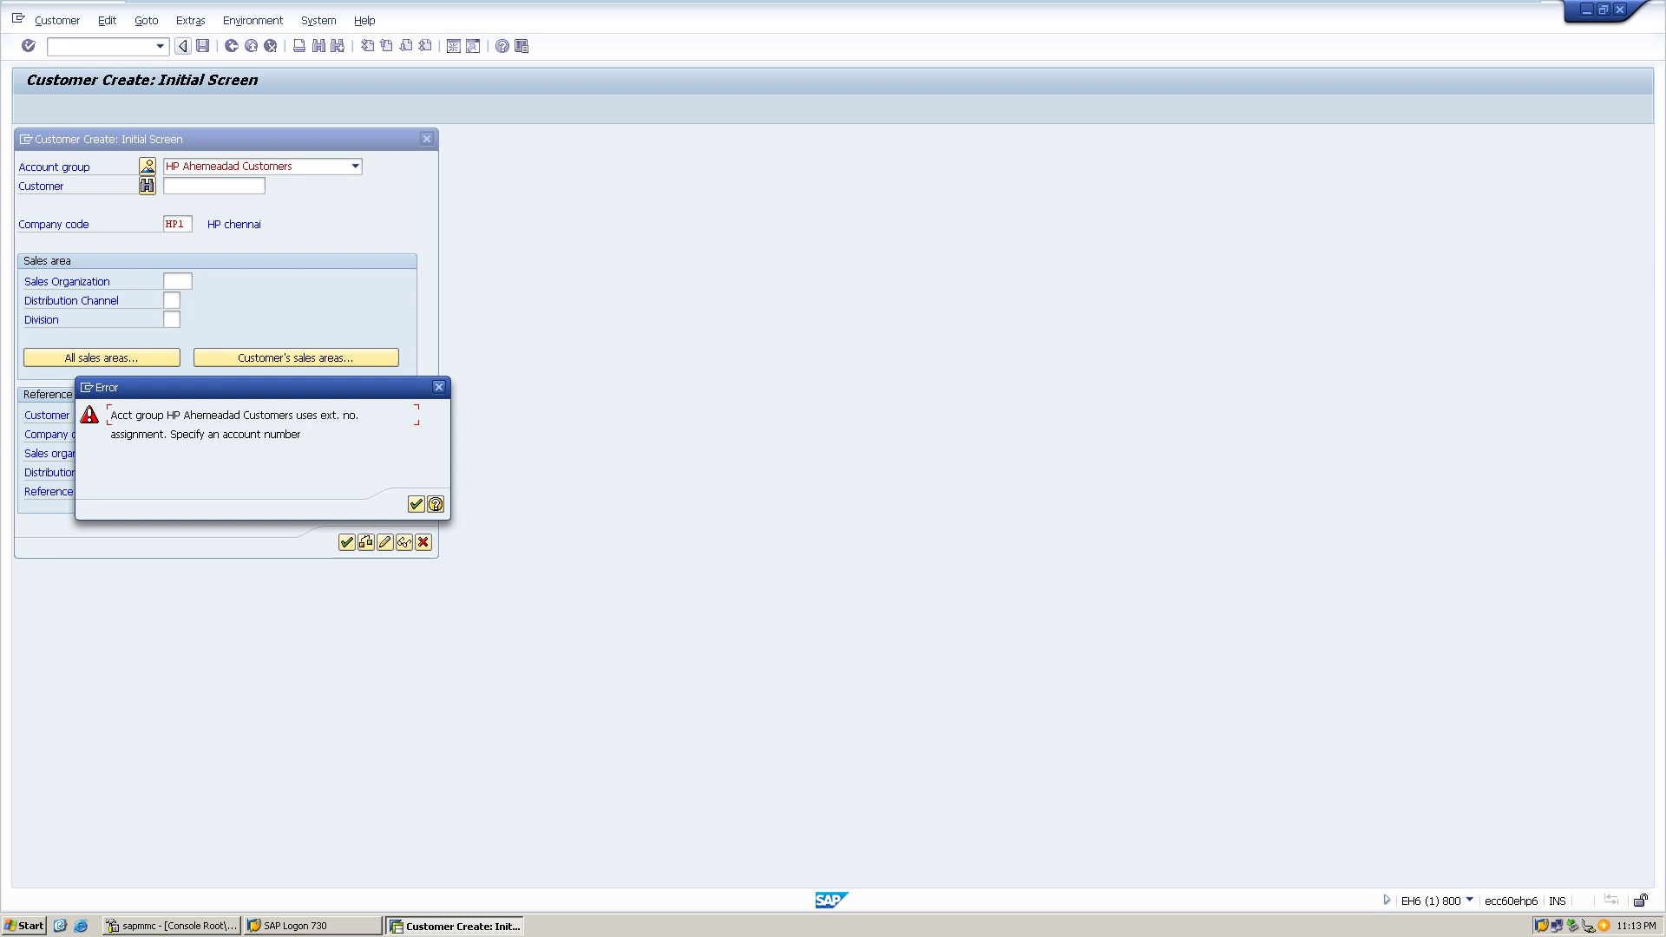
- Dismiss the external number assignment error message
click(438, 387)
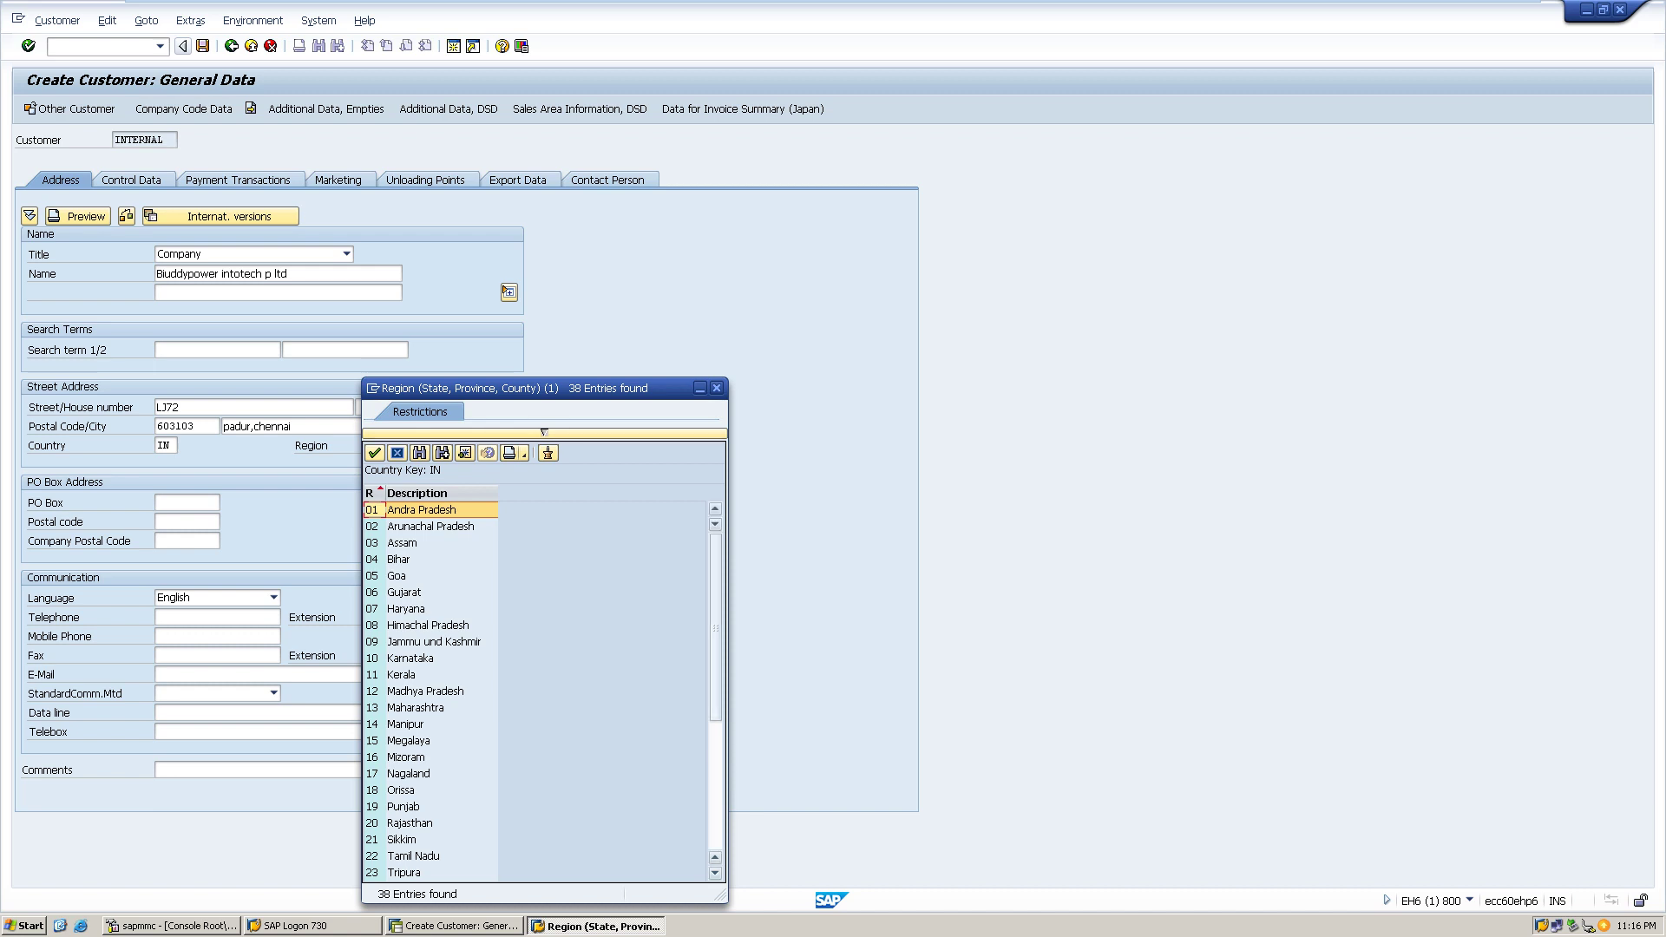
- Pick region 22 Tamil Nadu from the Region list
scroll(535, 691, down, 5)
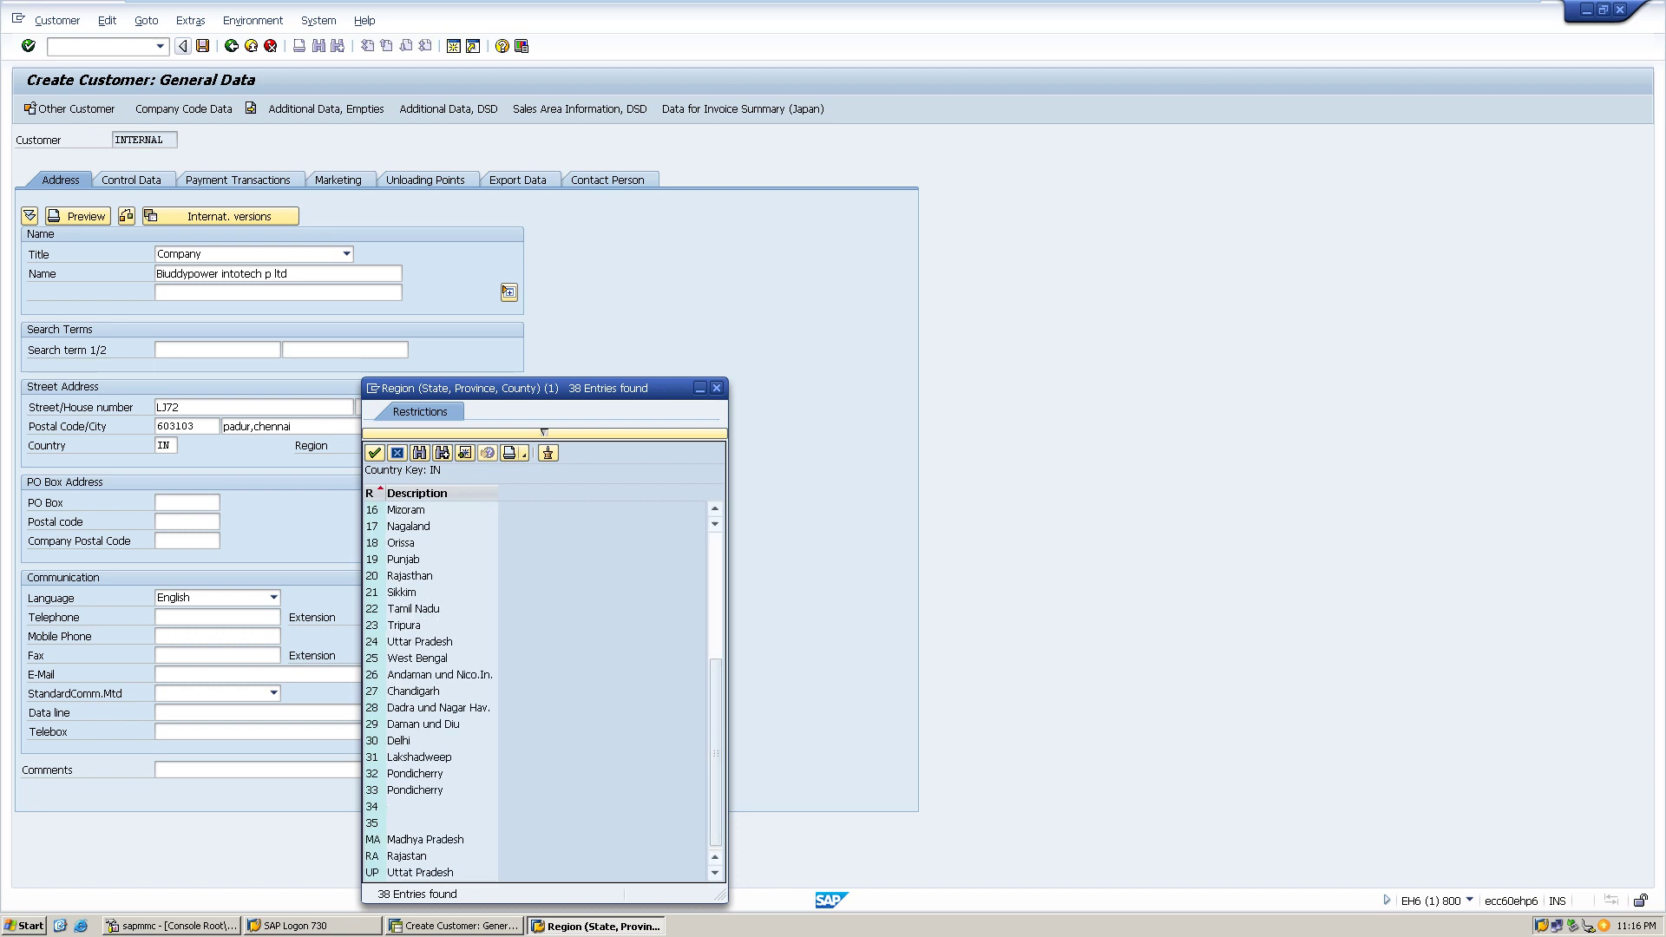
double_click(413, 608)
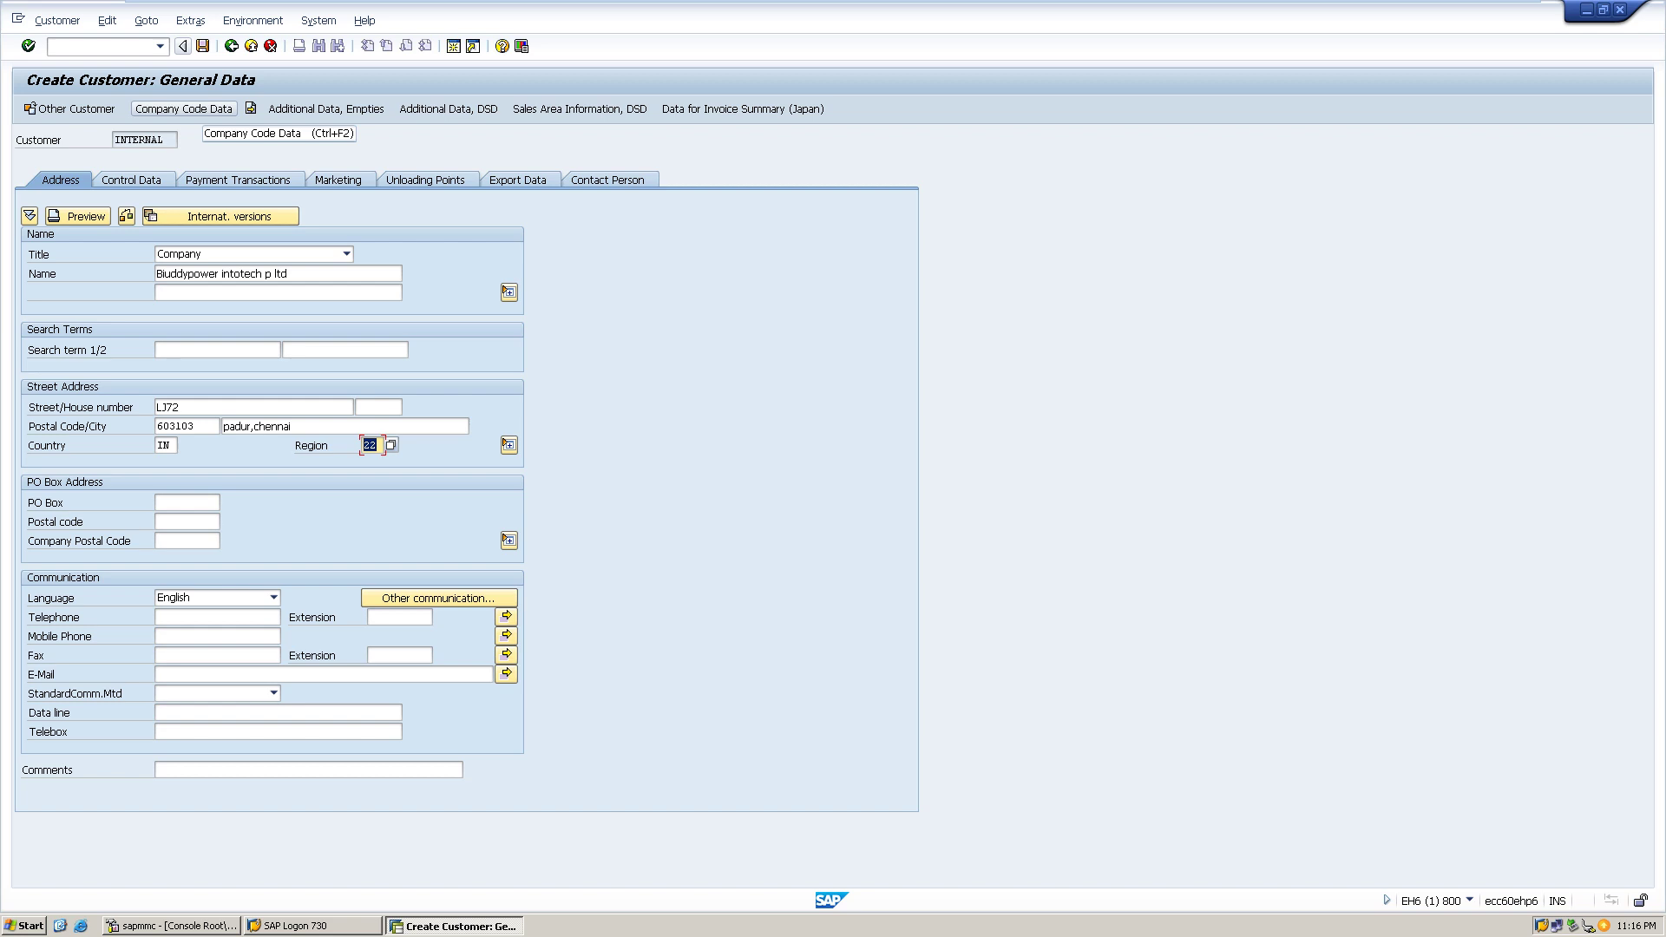
- Assign reconciliation account 5 Sundry Debtors in Company Code Data and save the customer
click(184, 108)
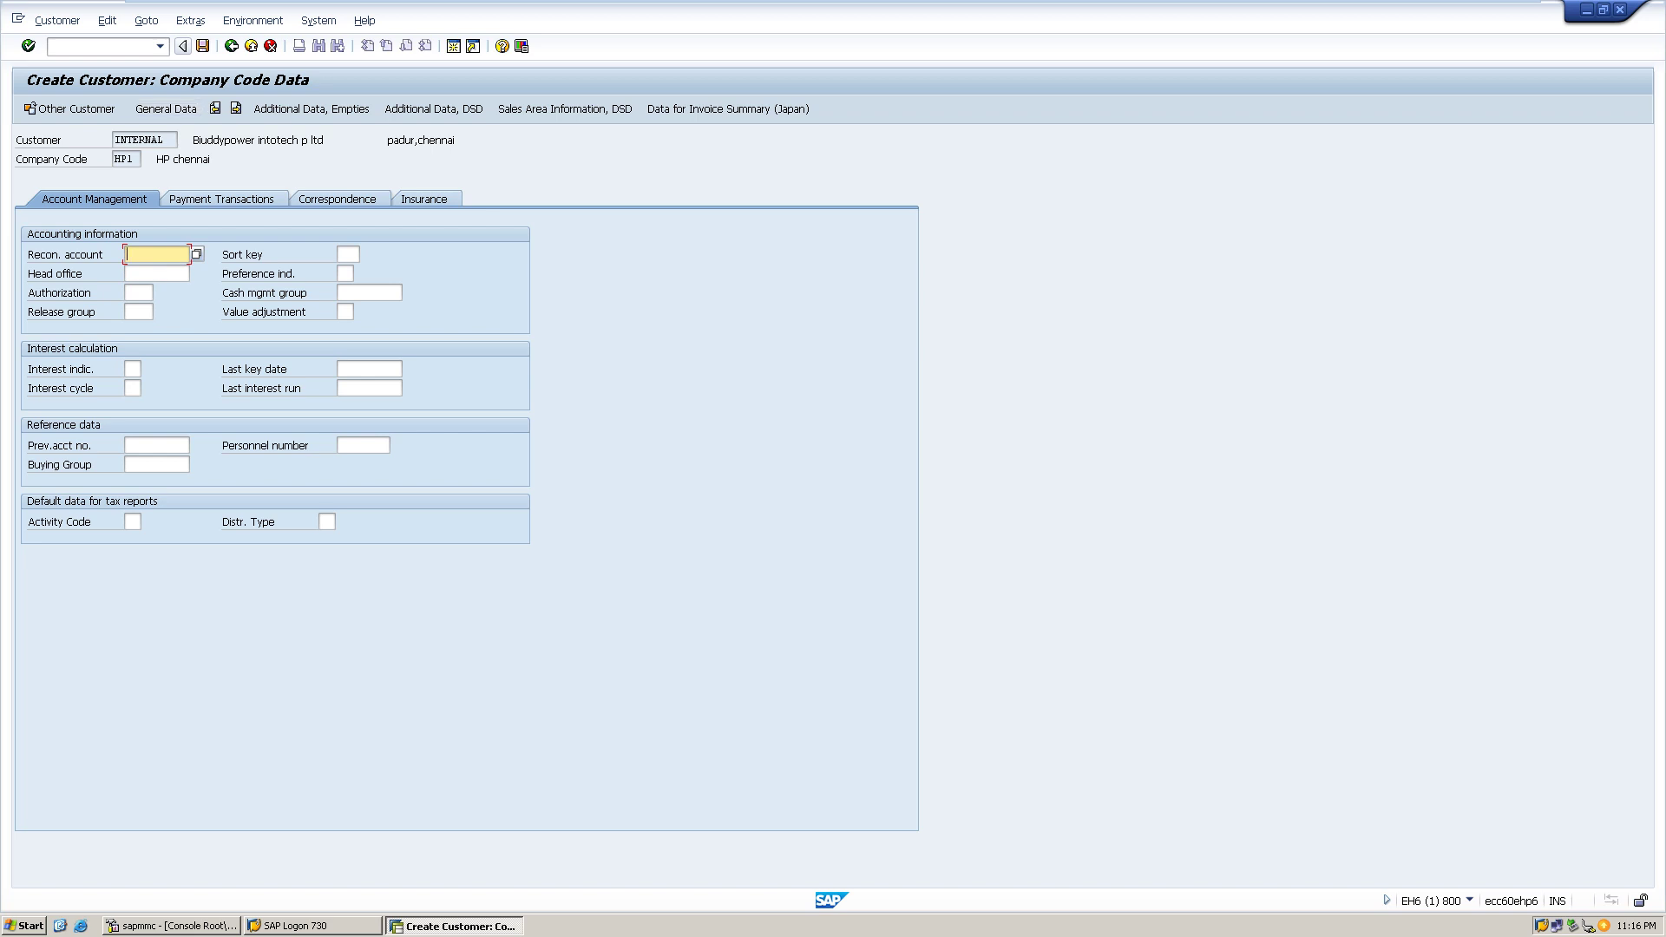
click(197, 253)
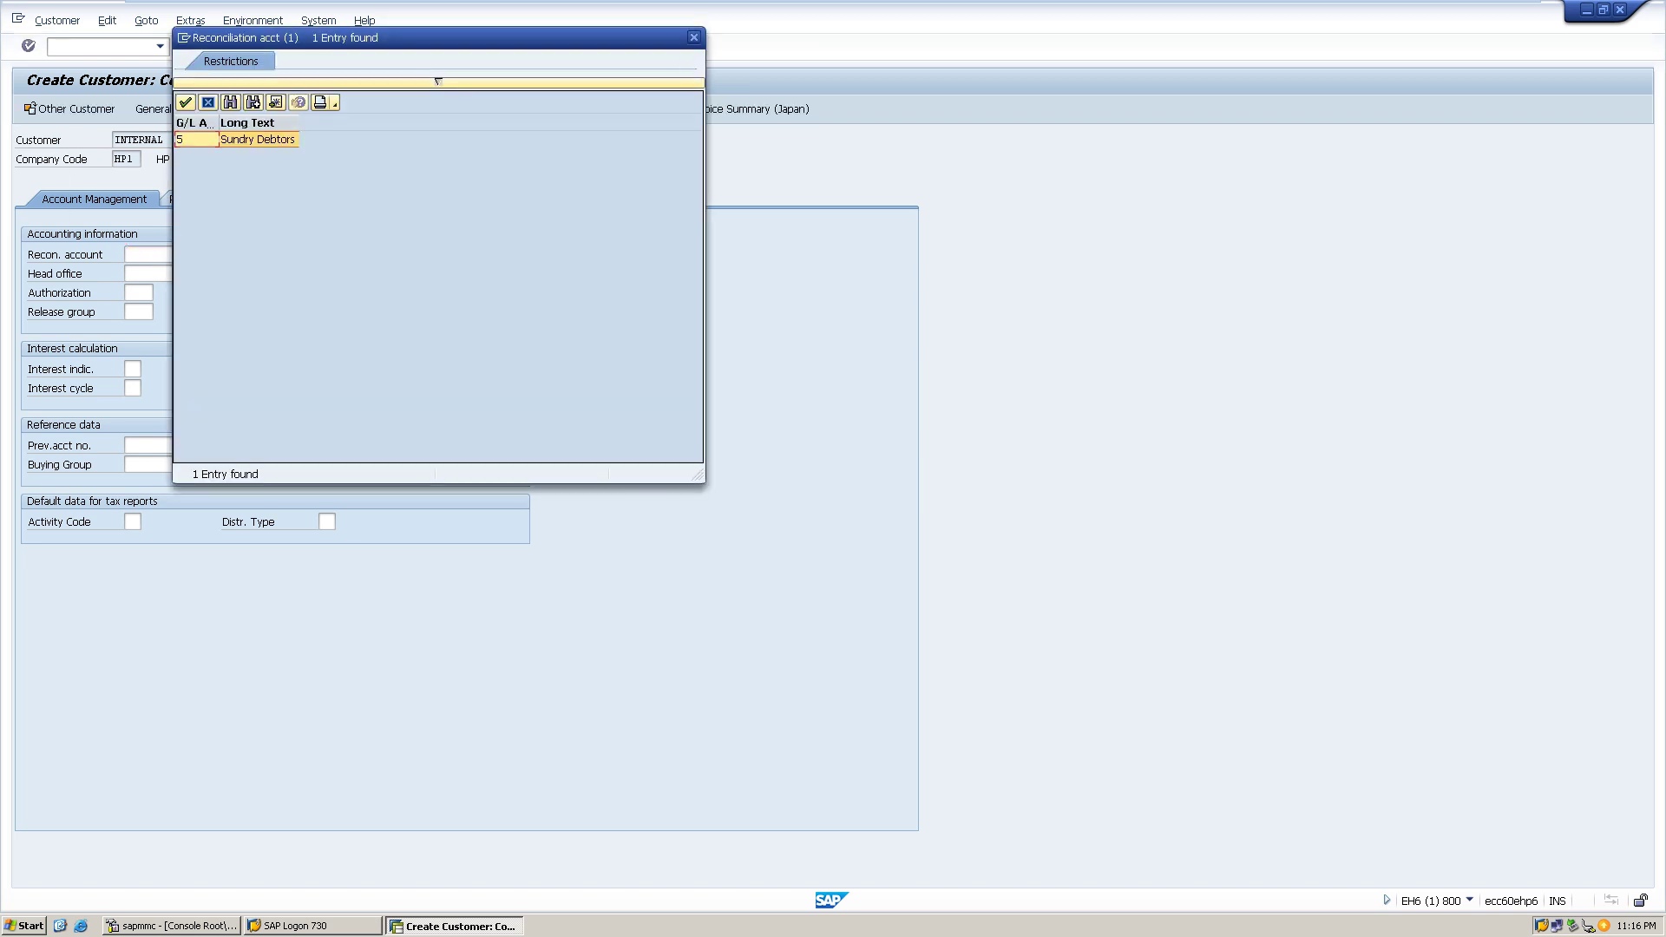
key(Return)
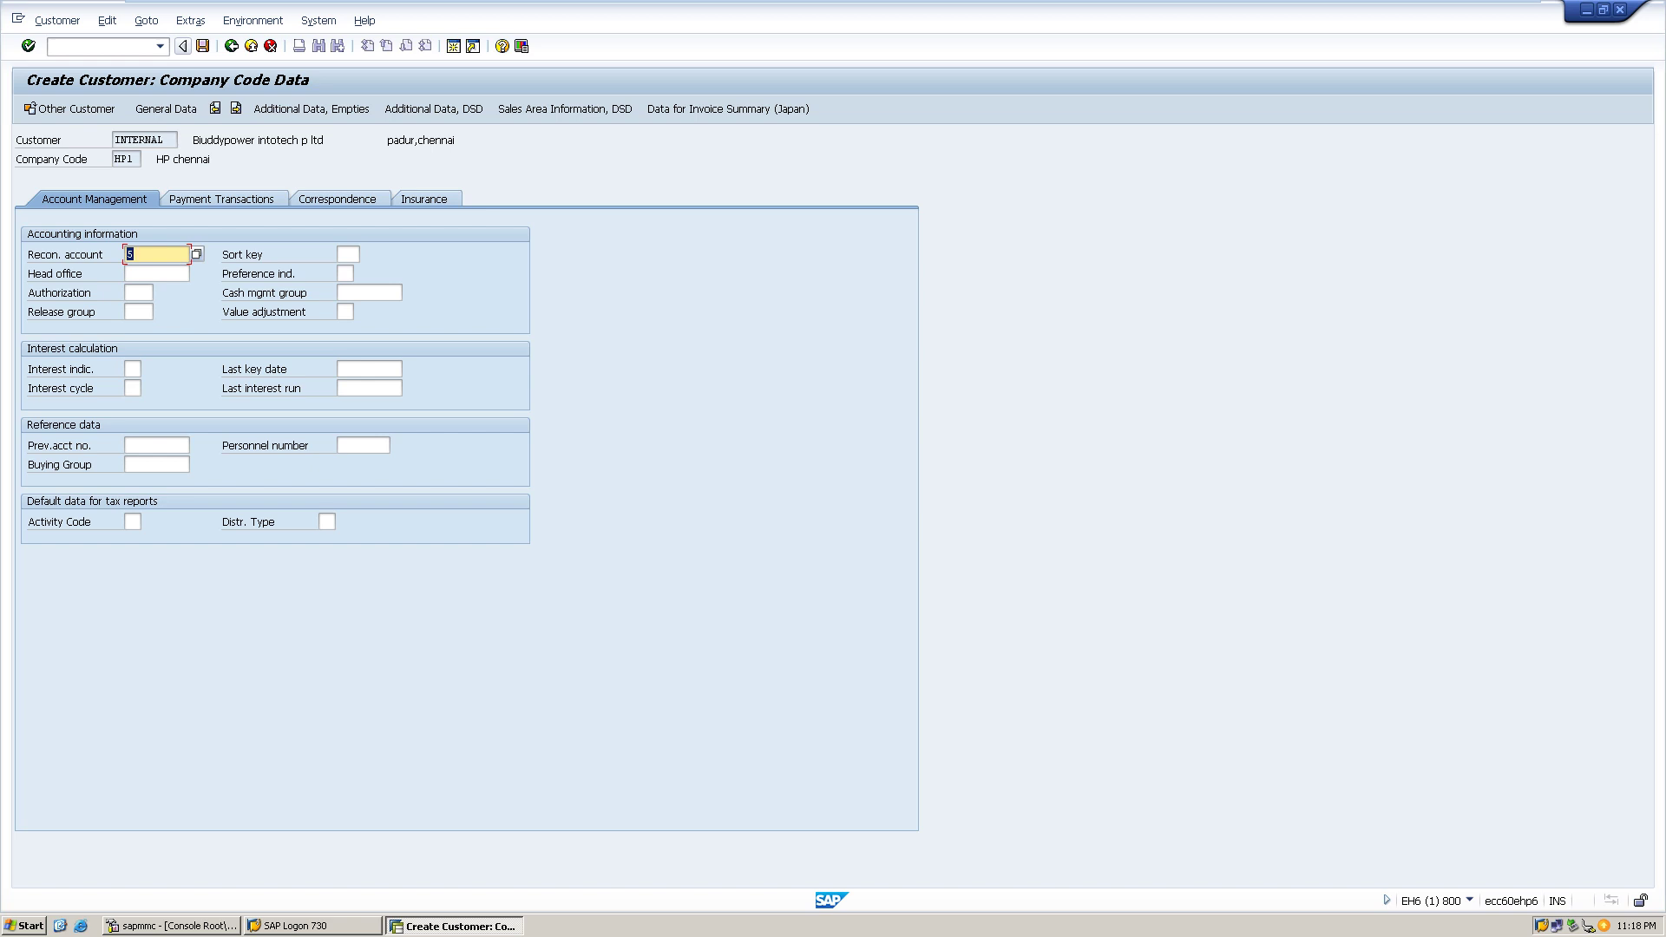
key(Return)
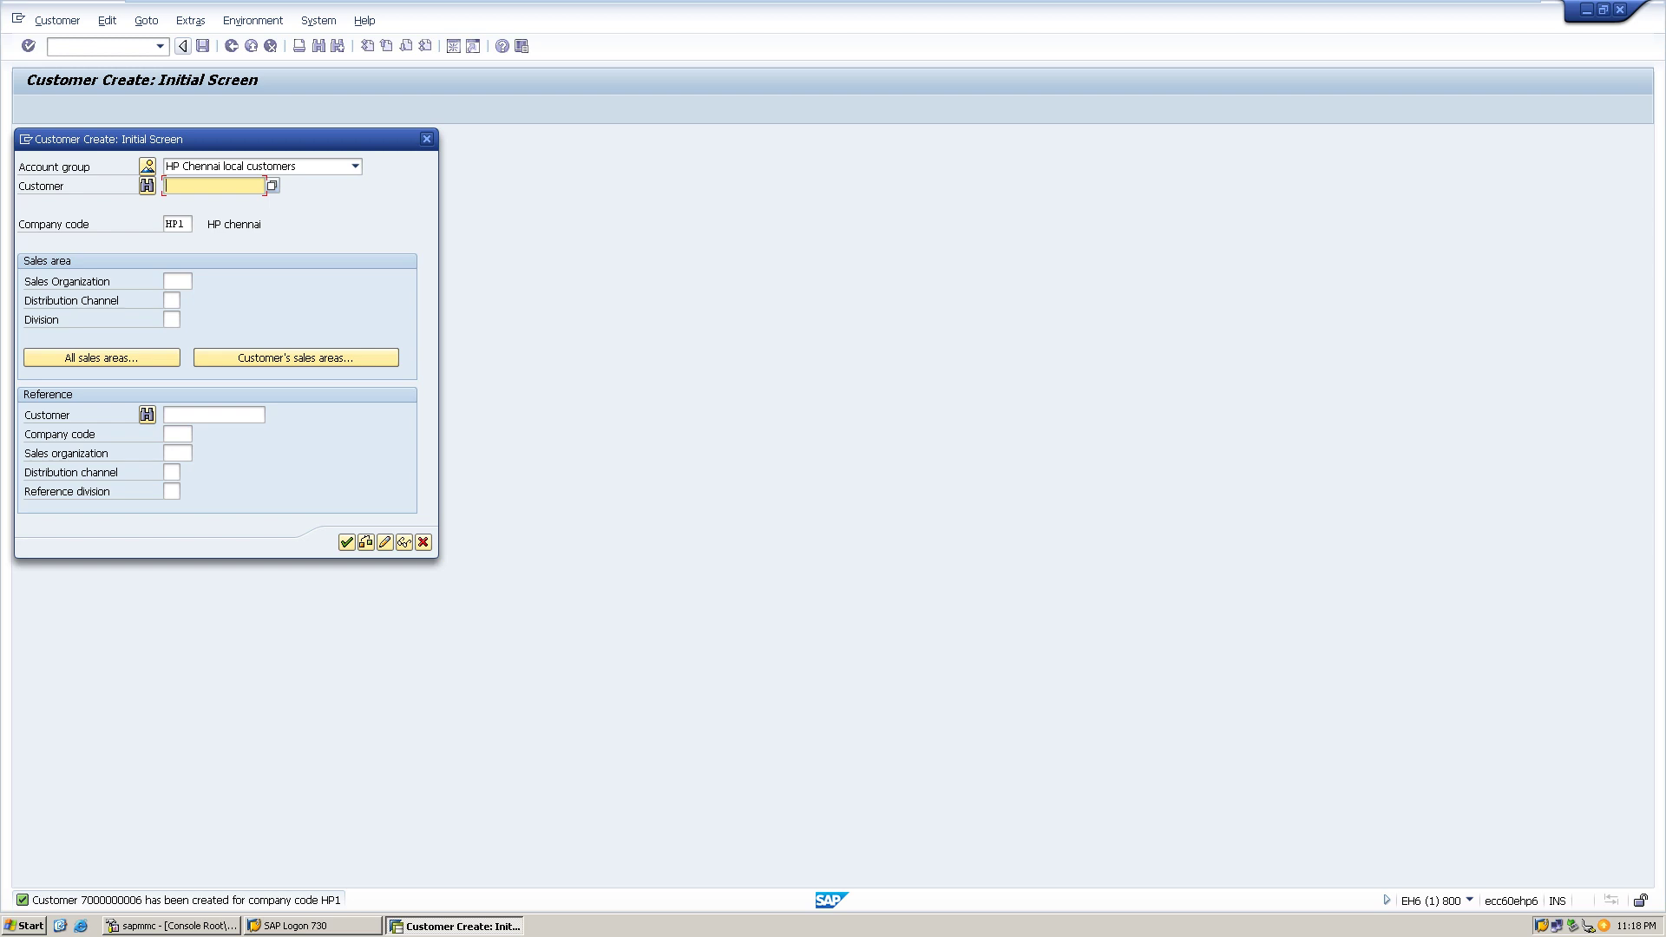
key(F4)
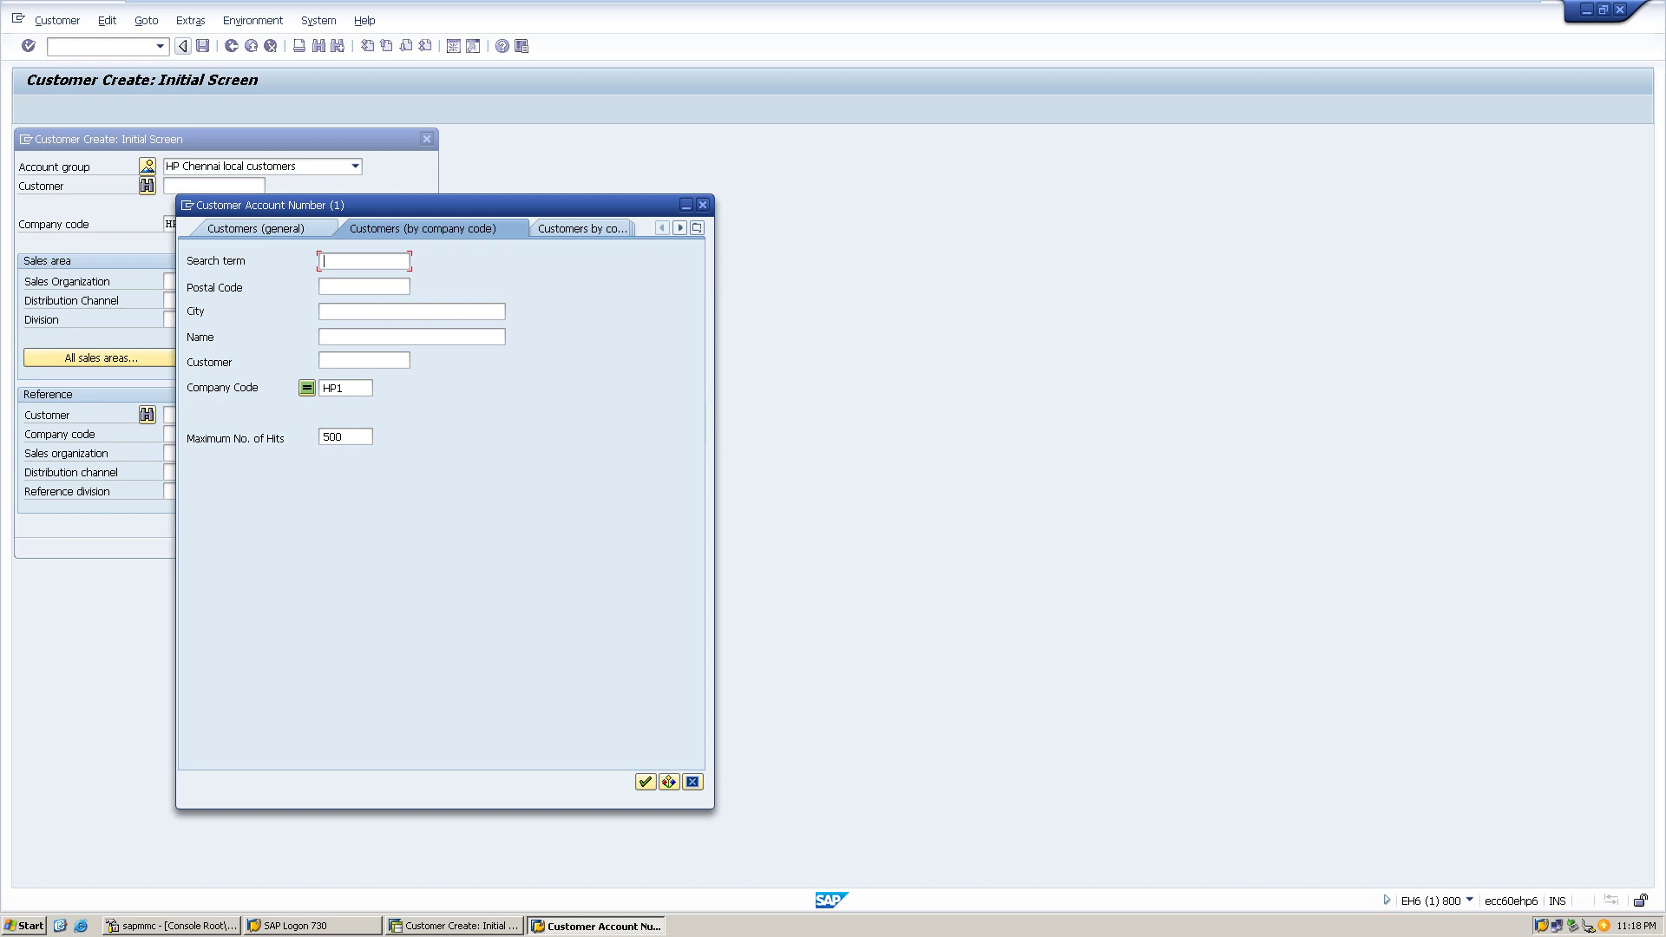
click(702, 204)
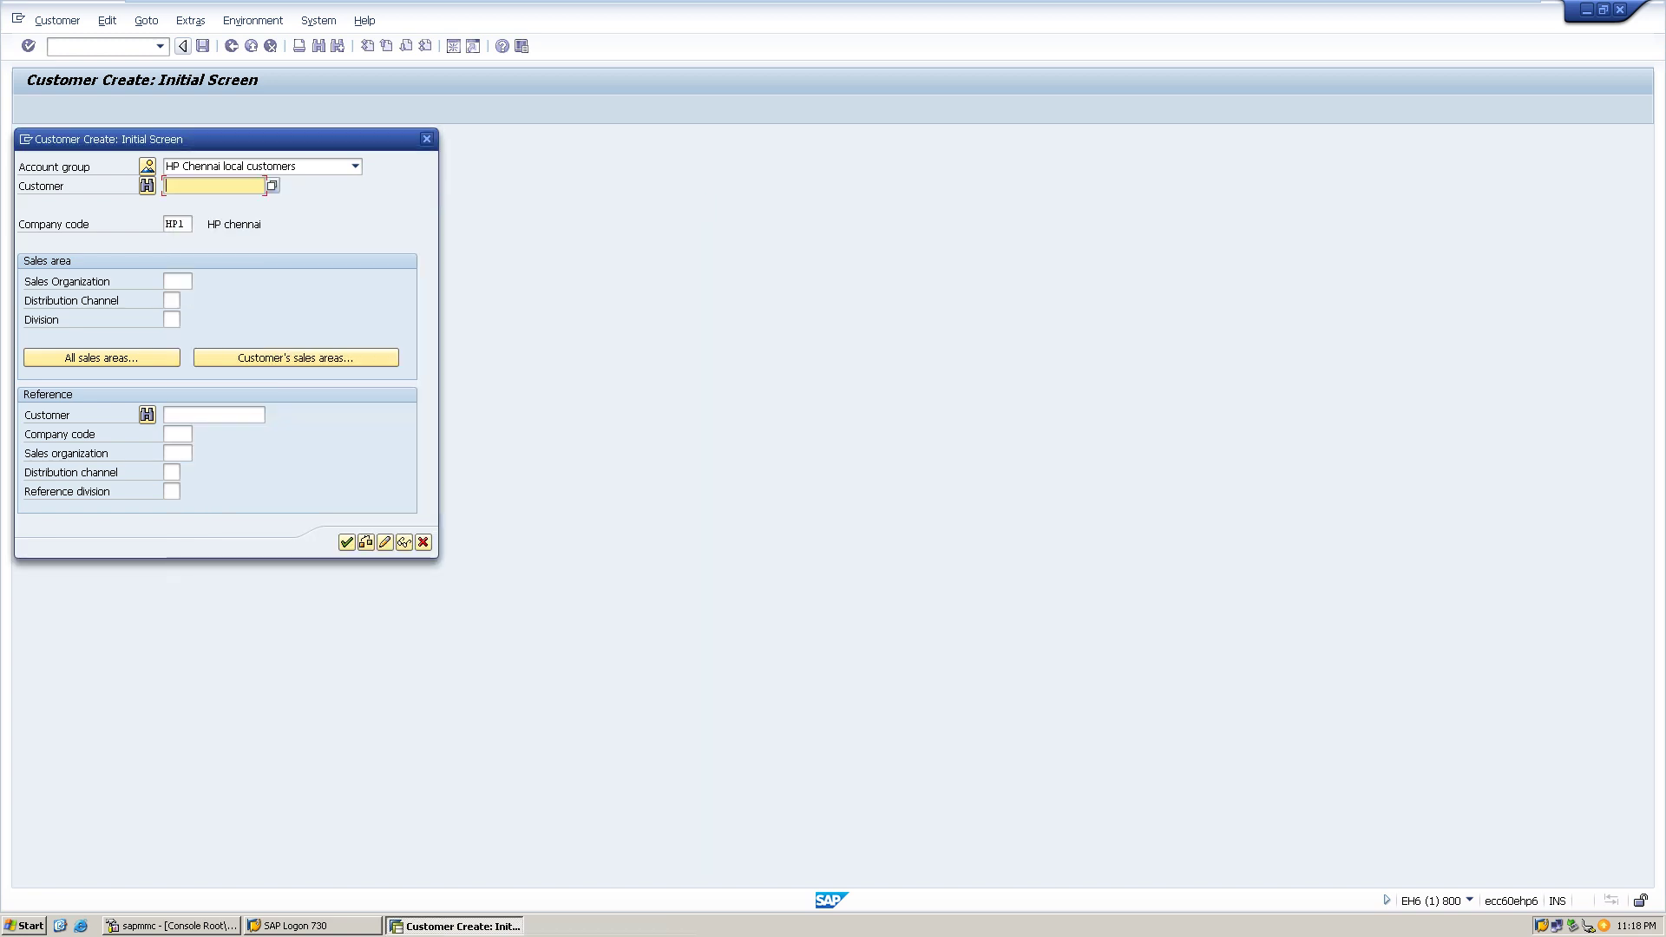
click(426, 139)
click(159, 46)
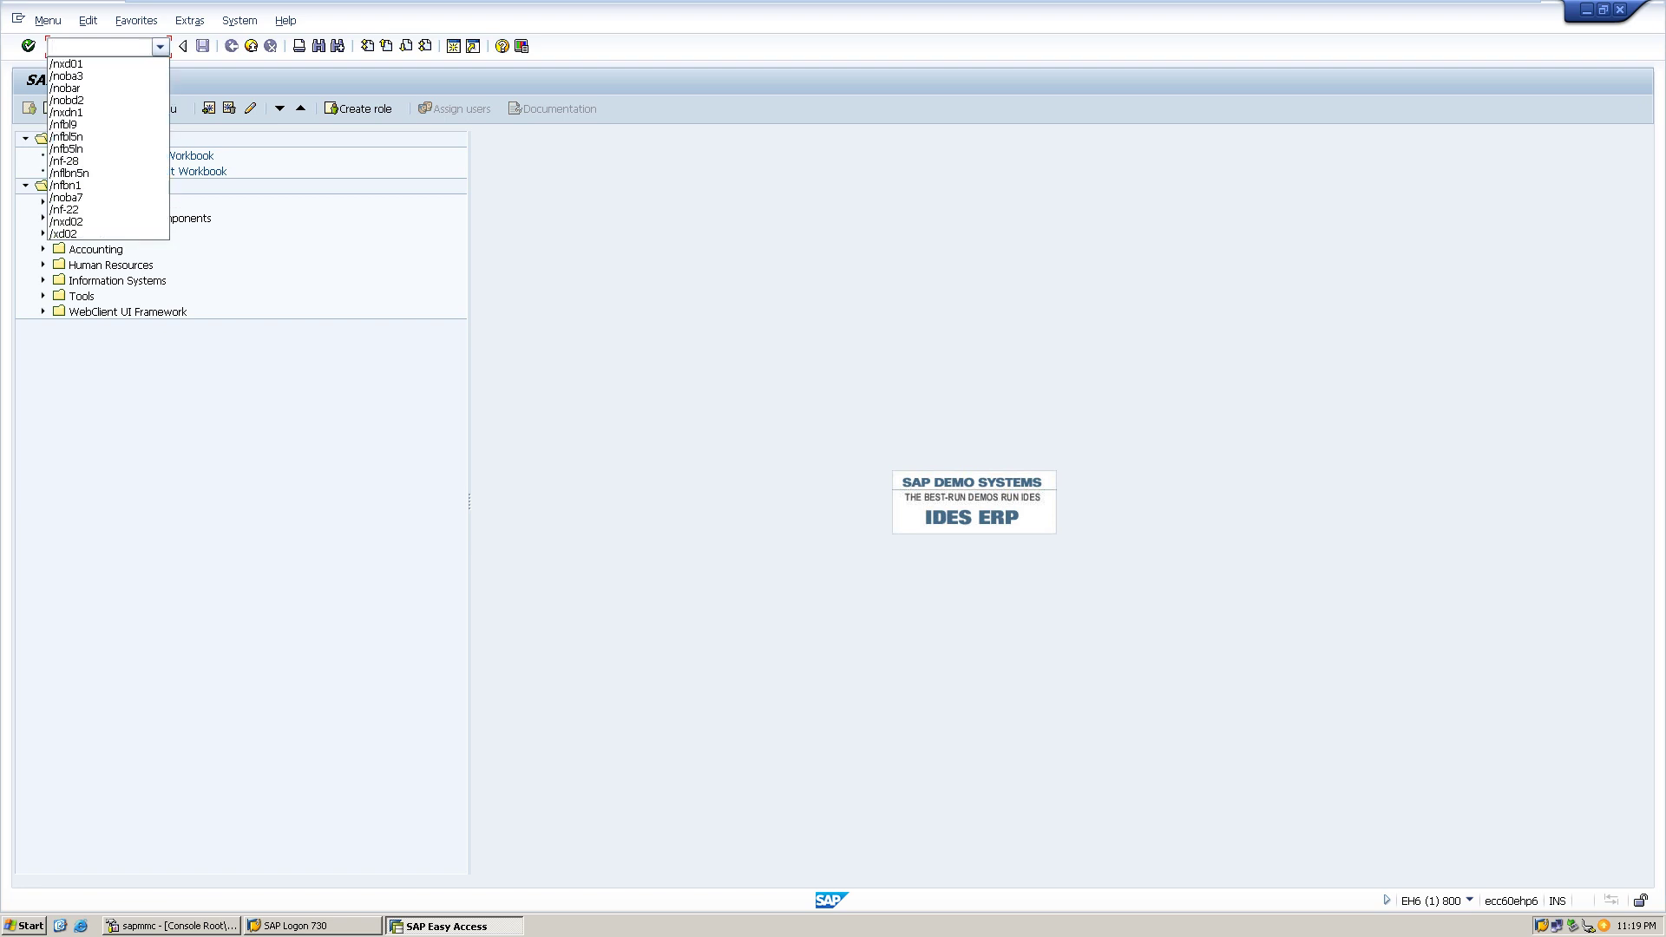
key(Down)
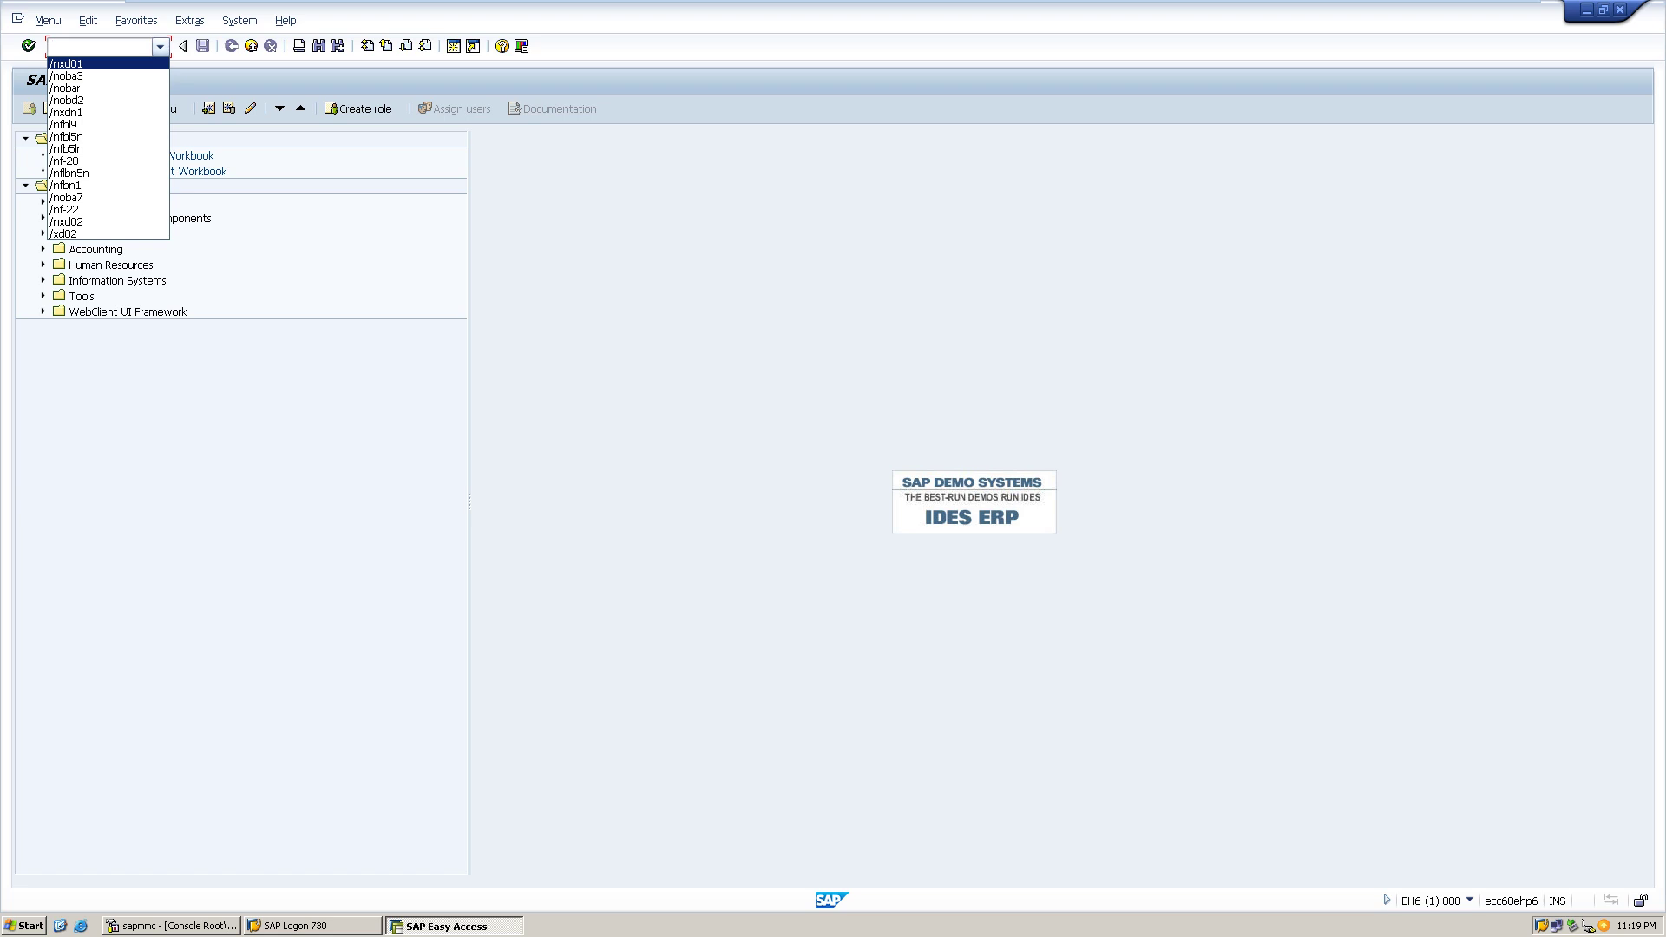
key(Return)
key(Return)
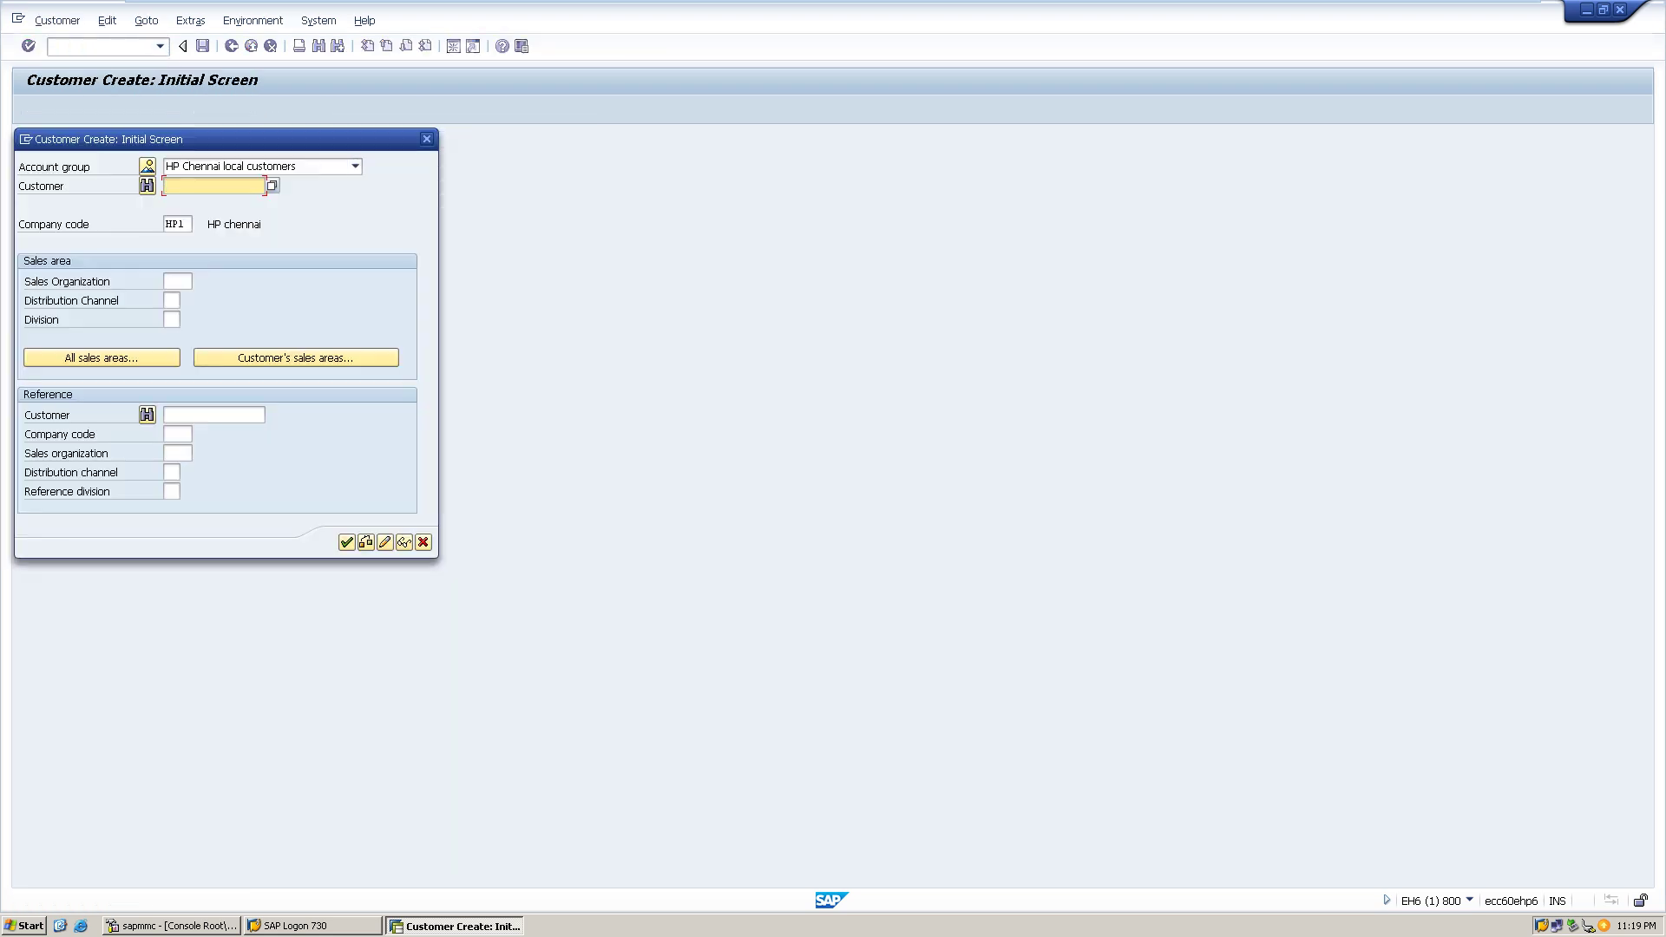
key(F4)
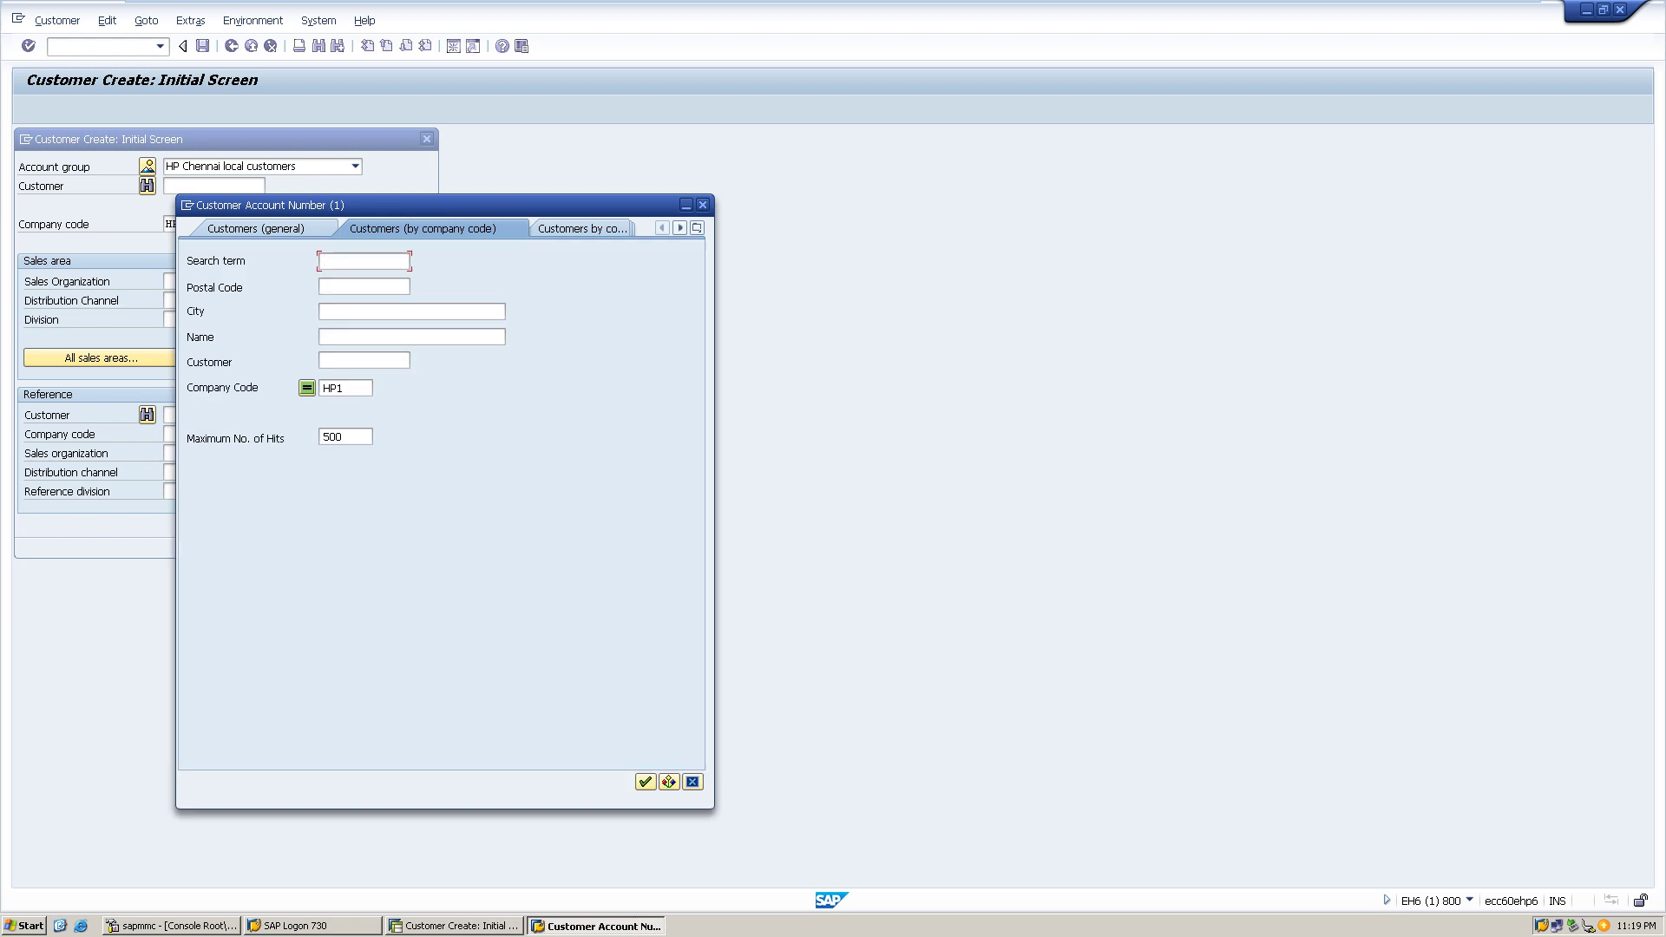
click(644, 782)
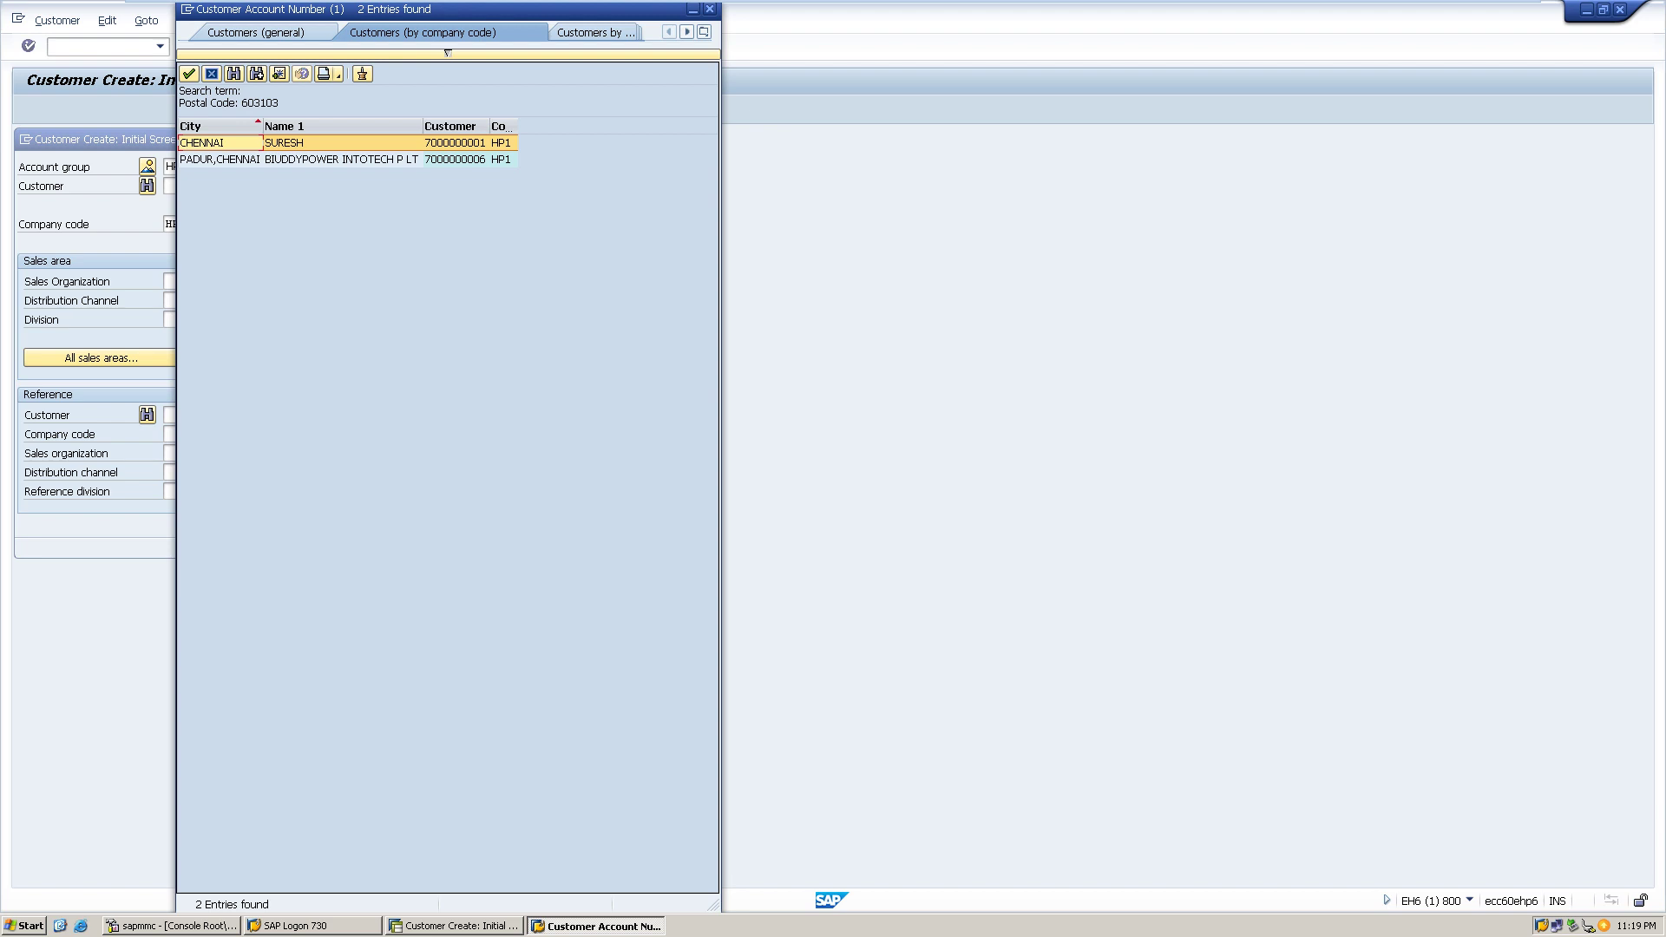
click(343, 159)
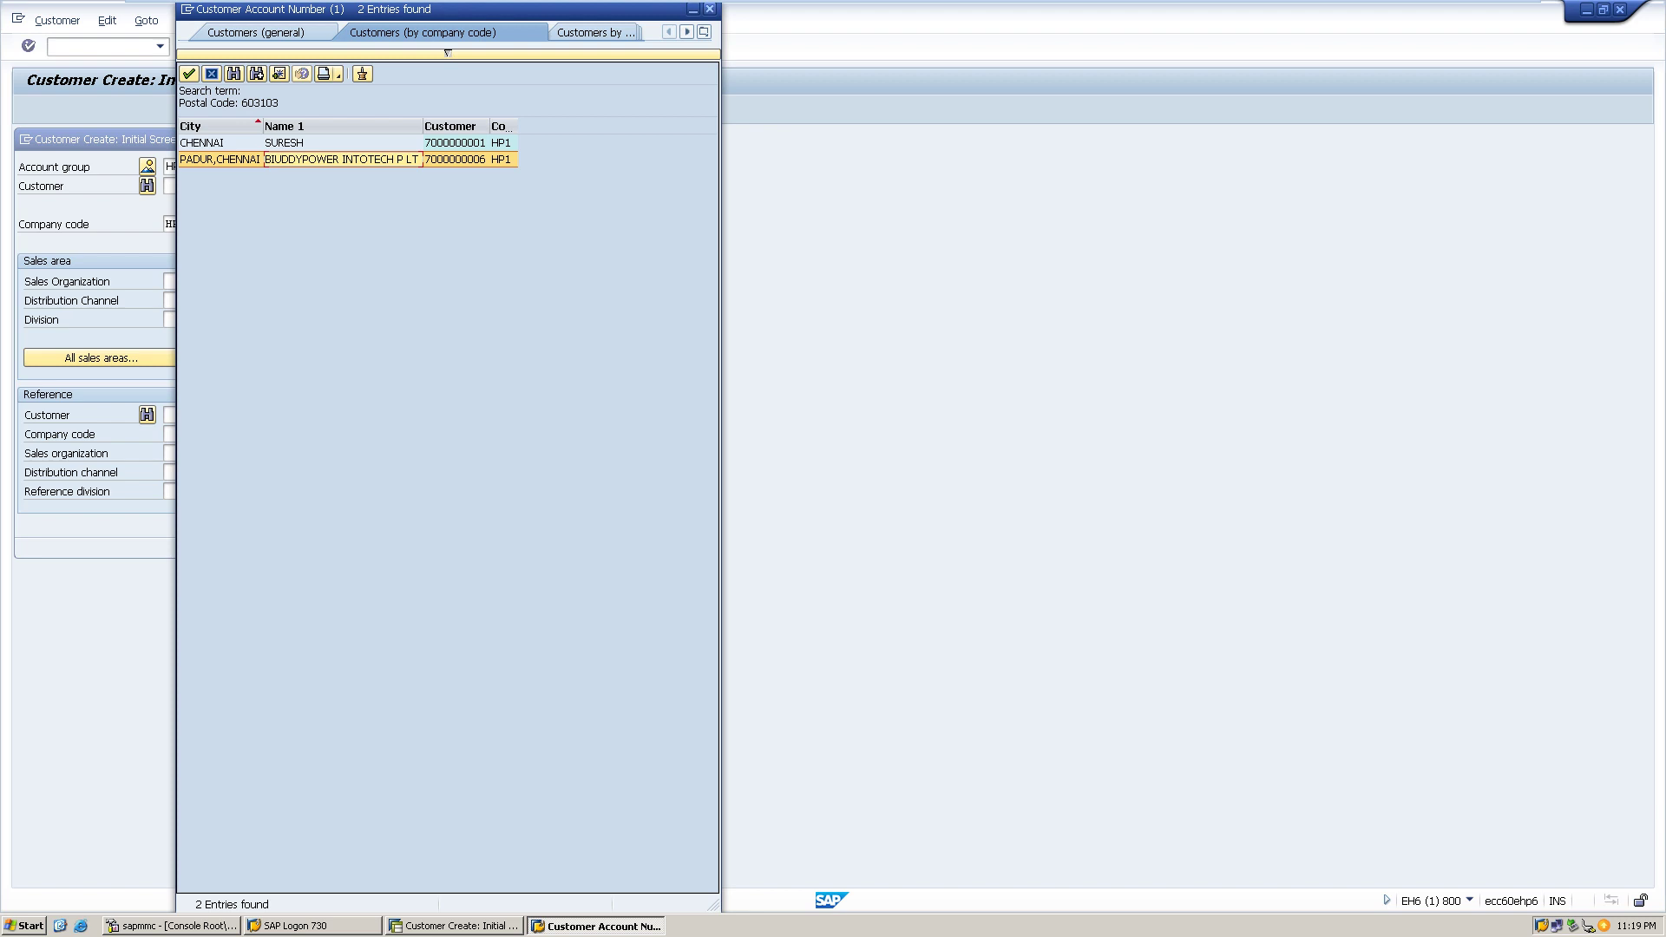
click(709, 9)
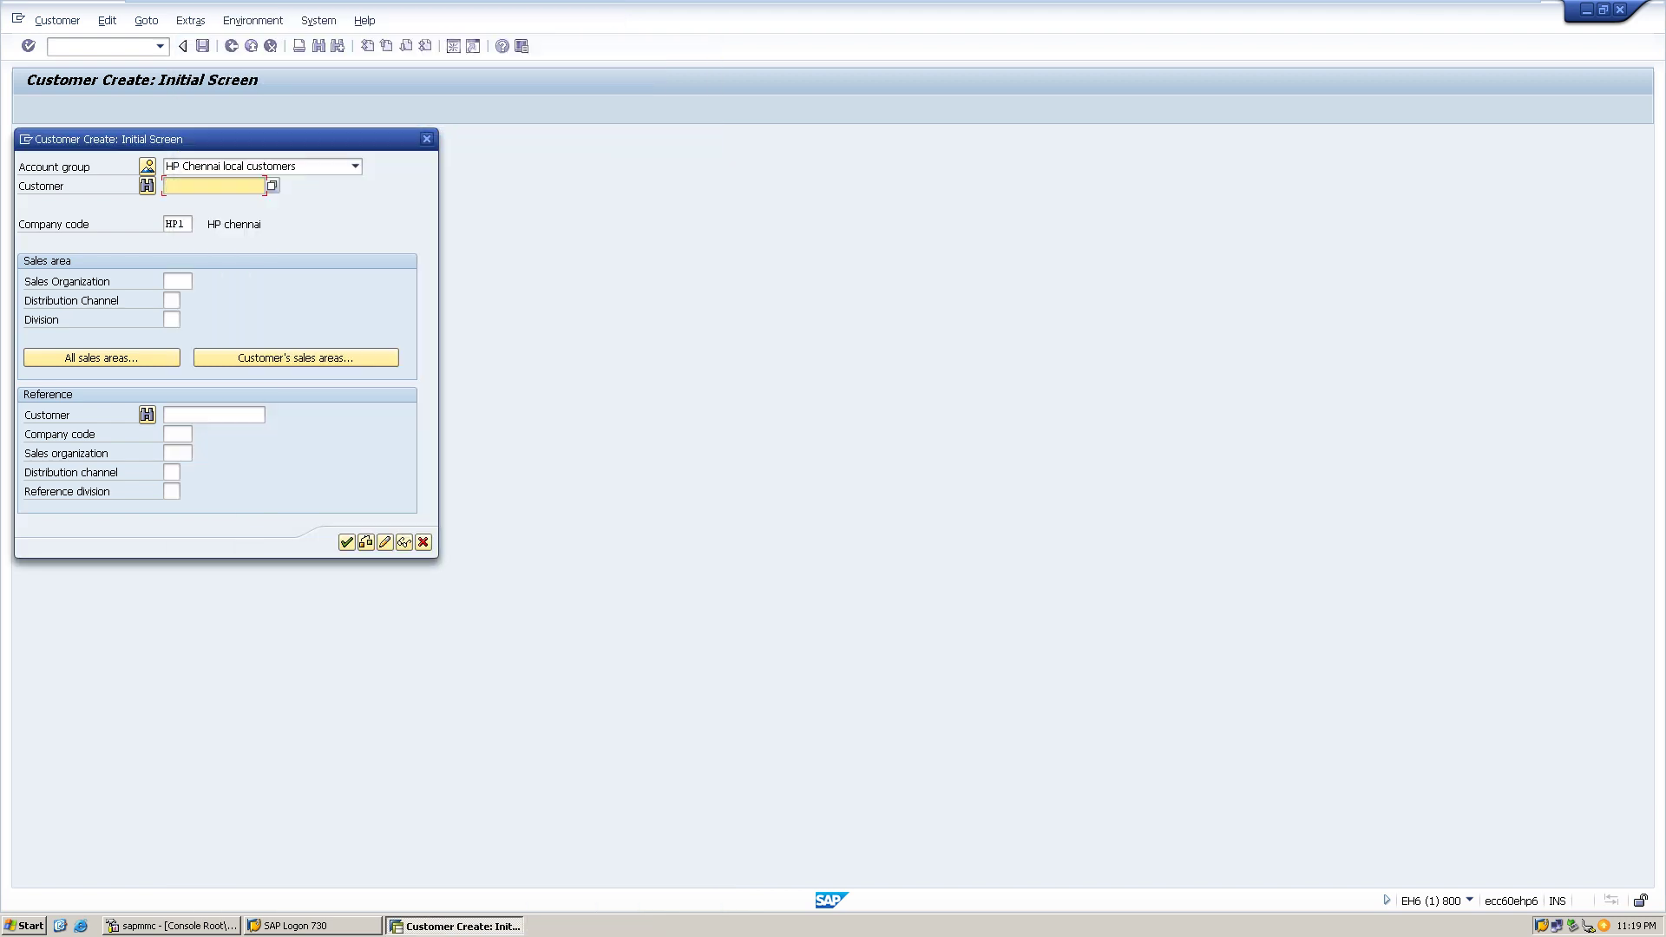
- Choose account group Hyderabad HP customers and continue to the new customer's General Data
click(355, 165)
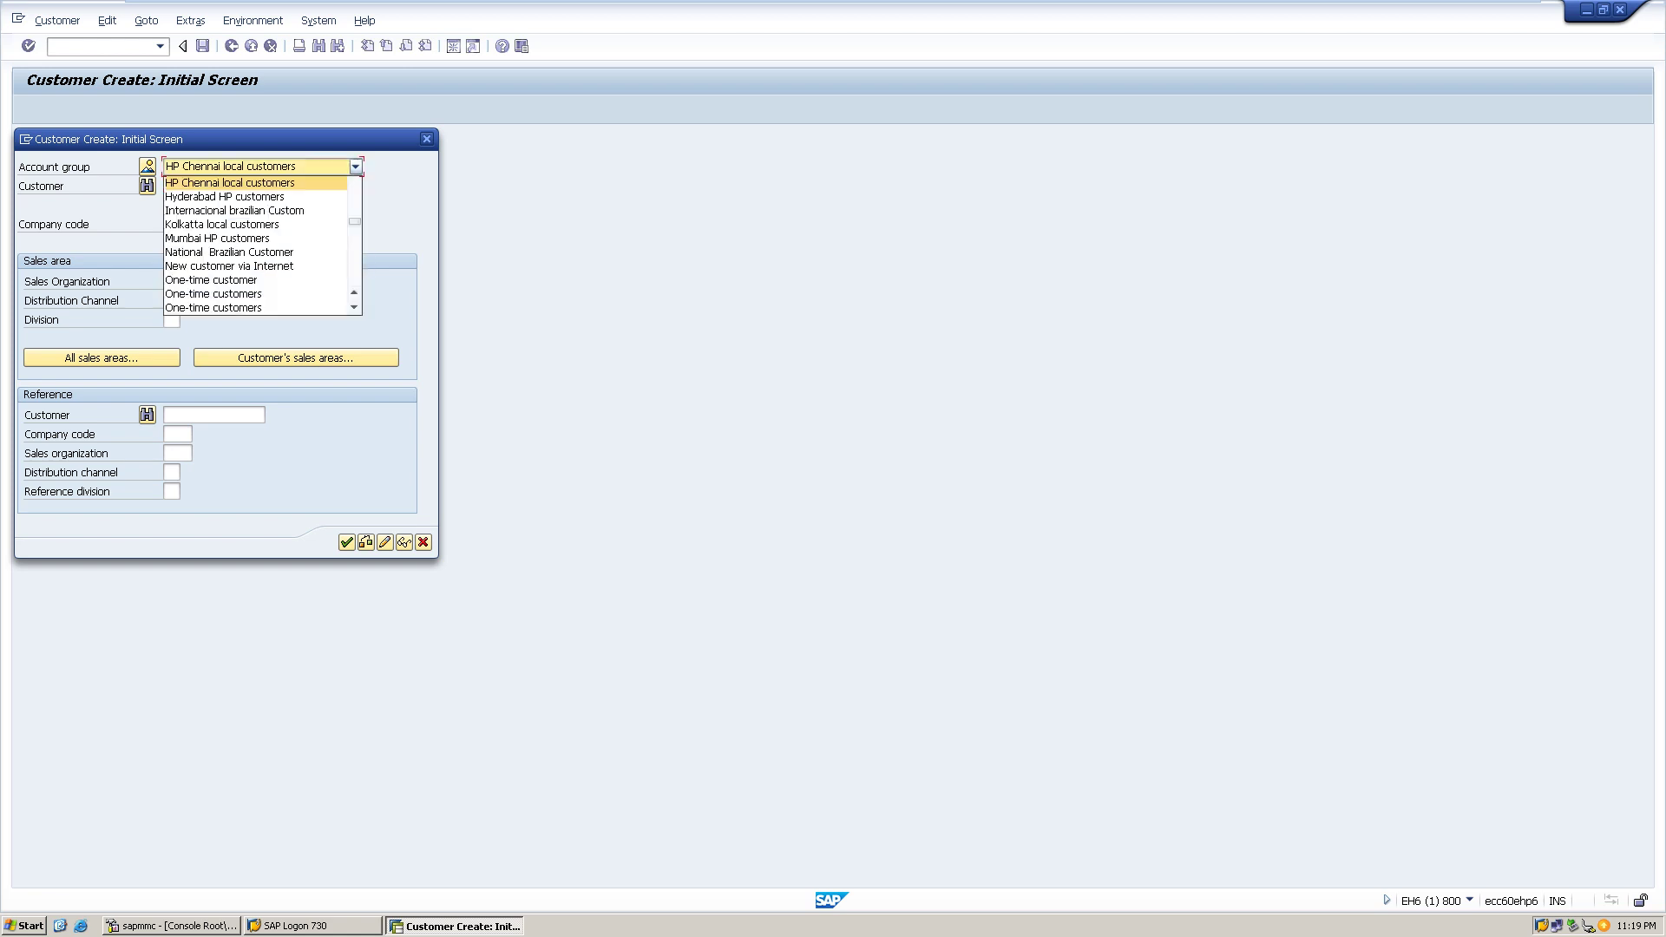
key(Down)
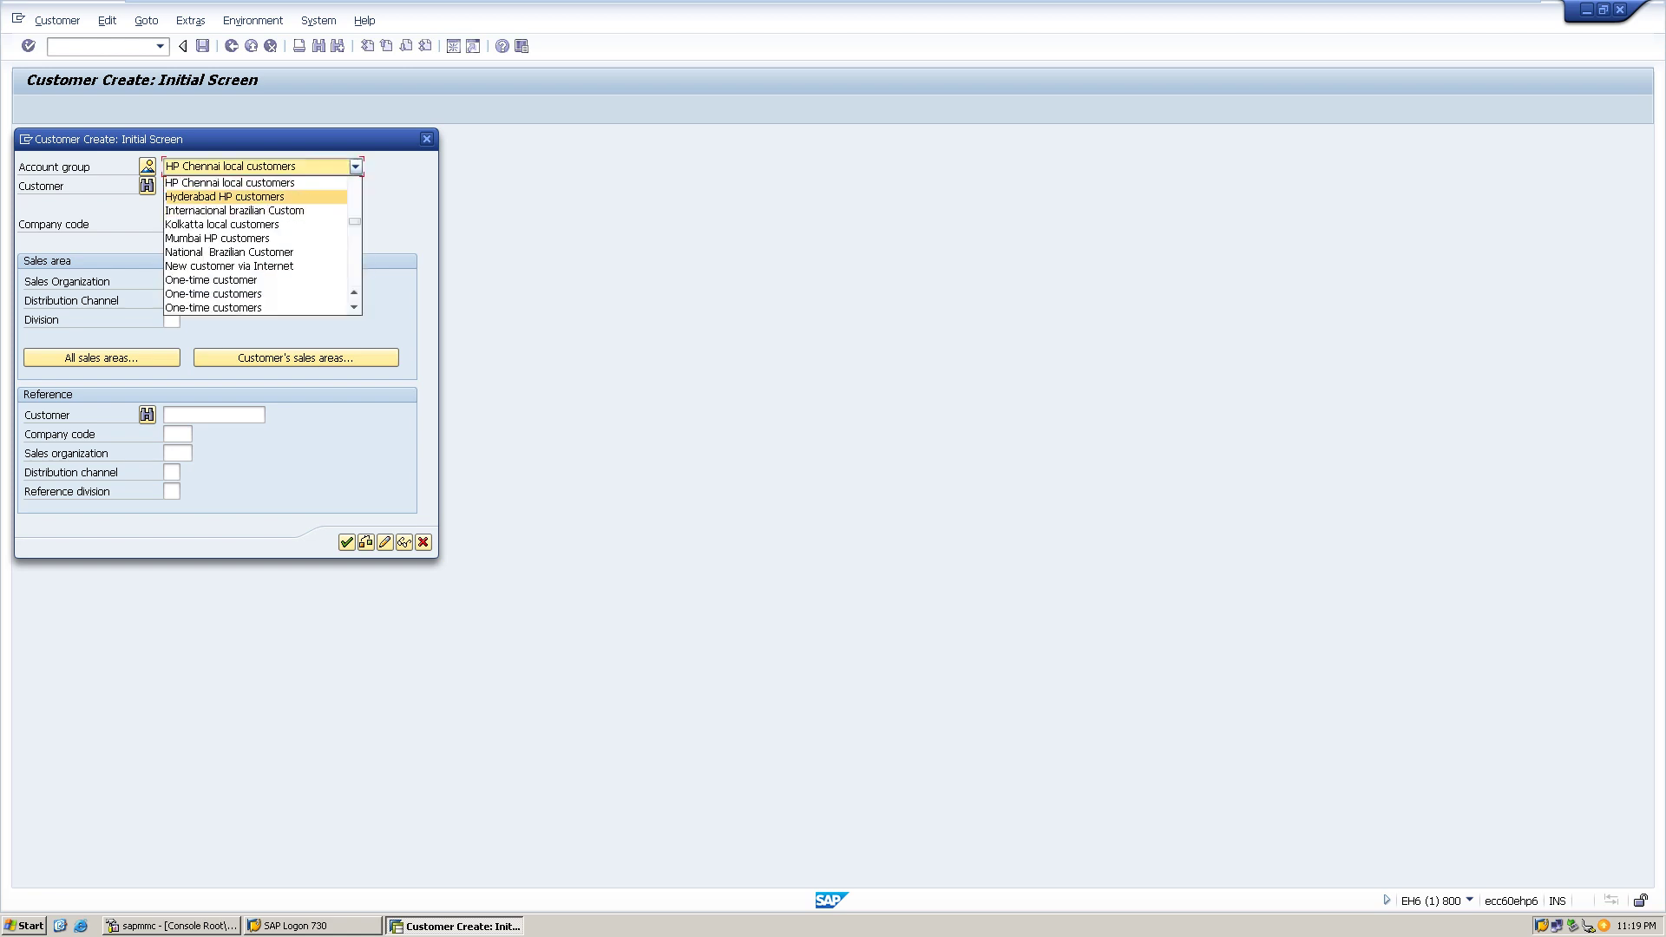
key(Return)
click(213, 186)
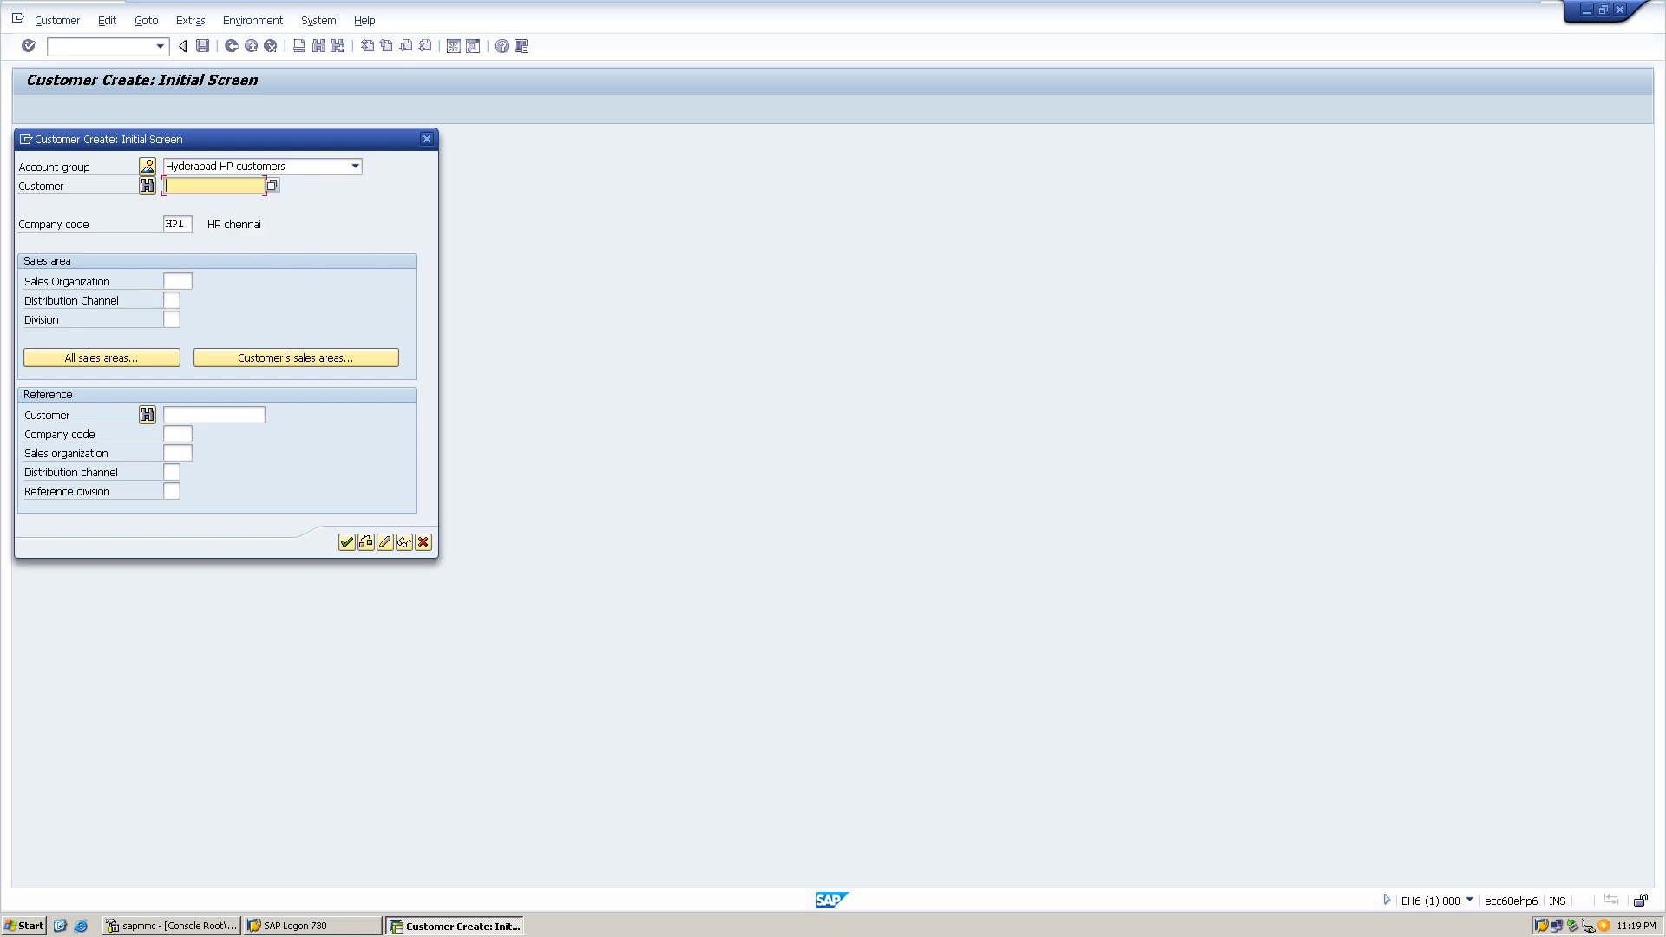
click(347, 541)
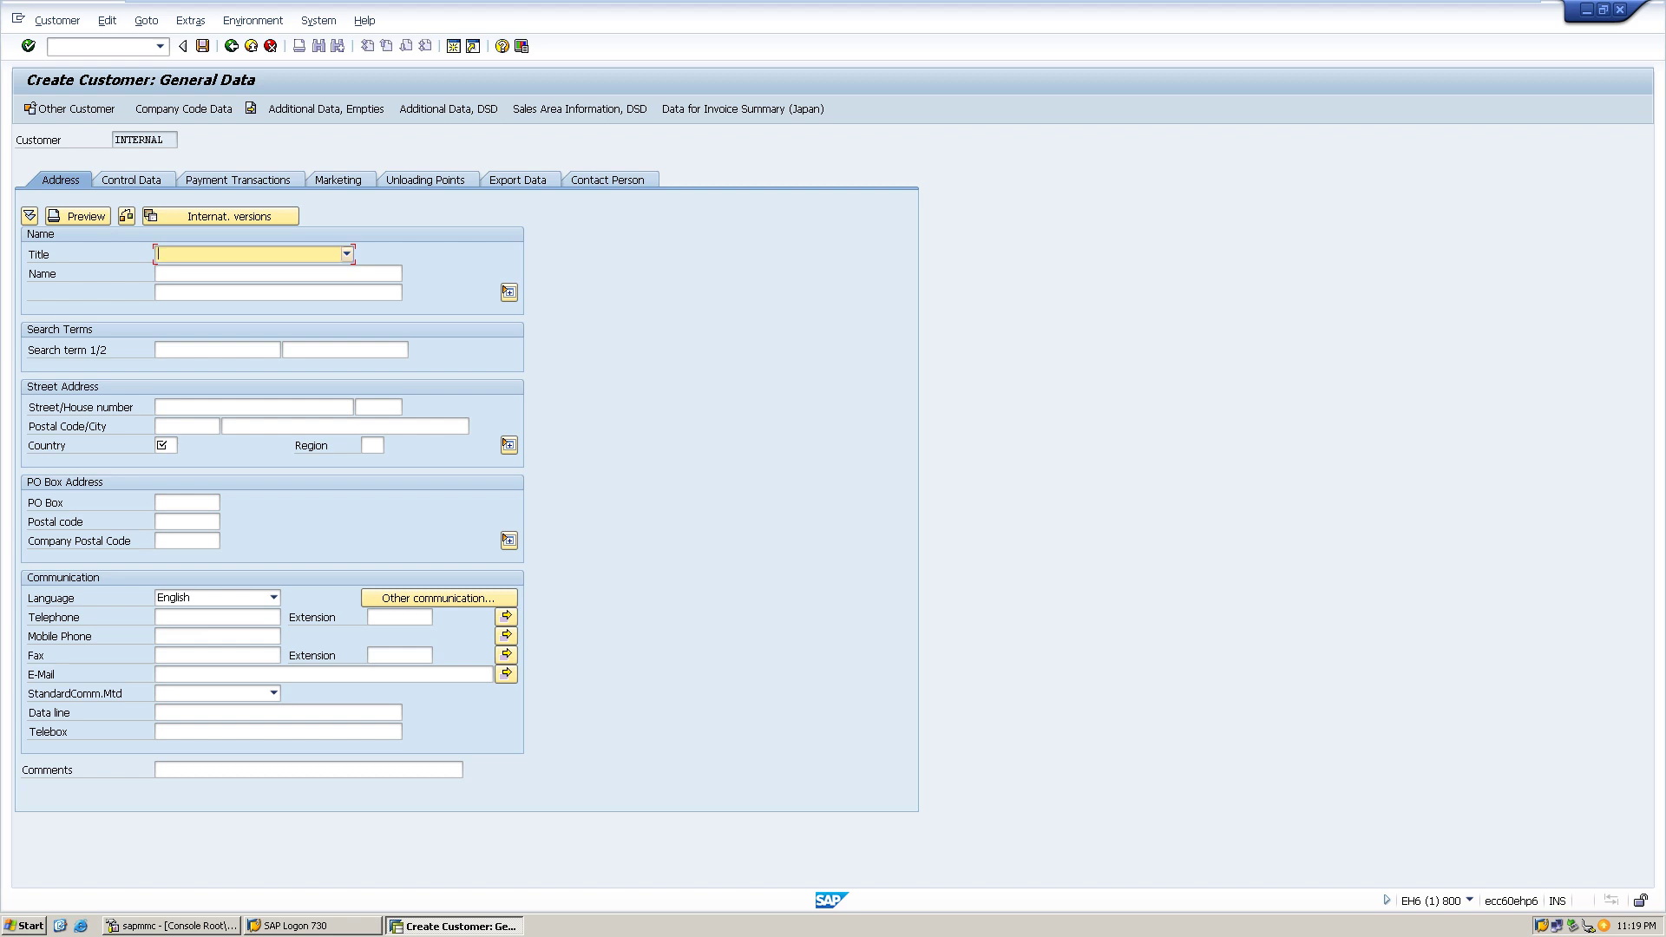
- Set the customer's title to Company
click(346, 253)
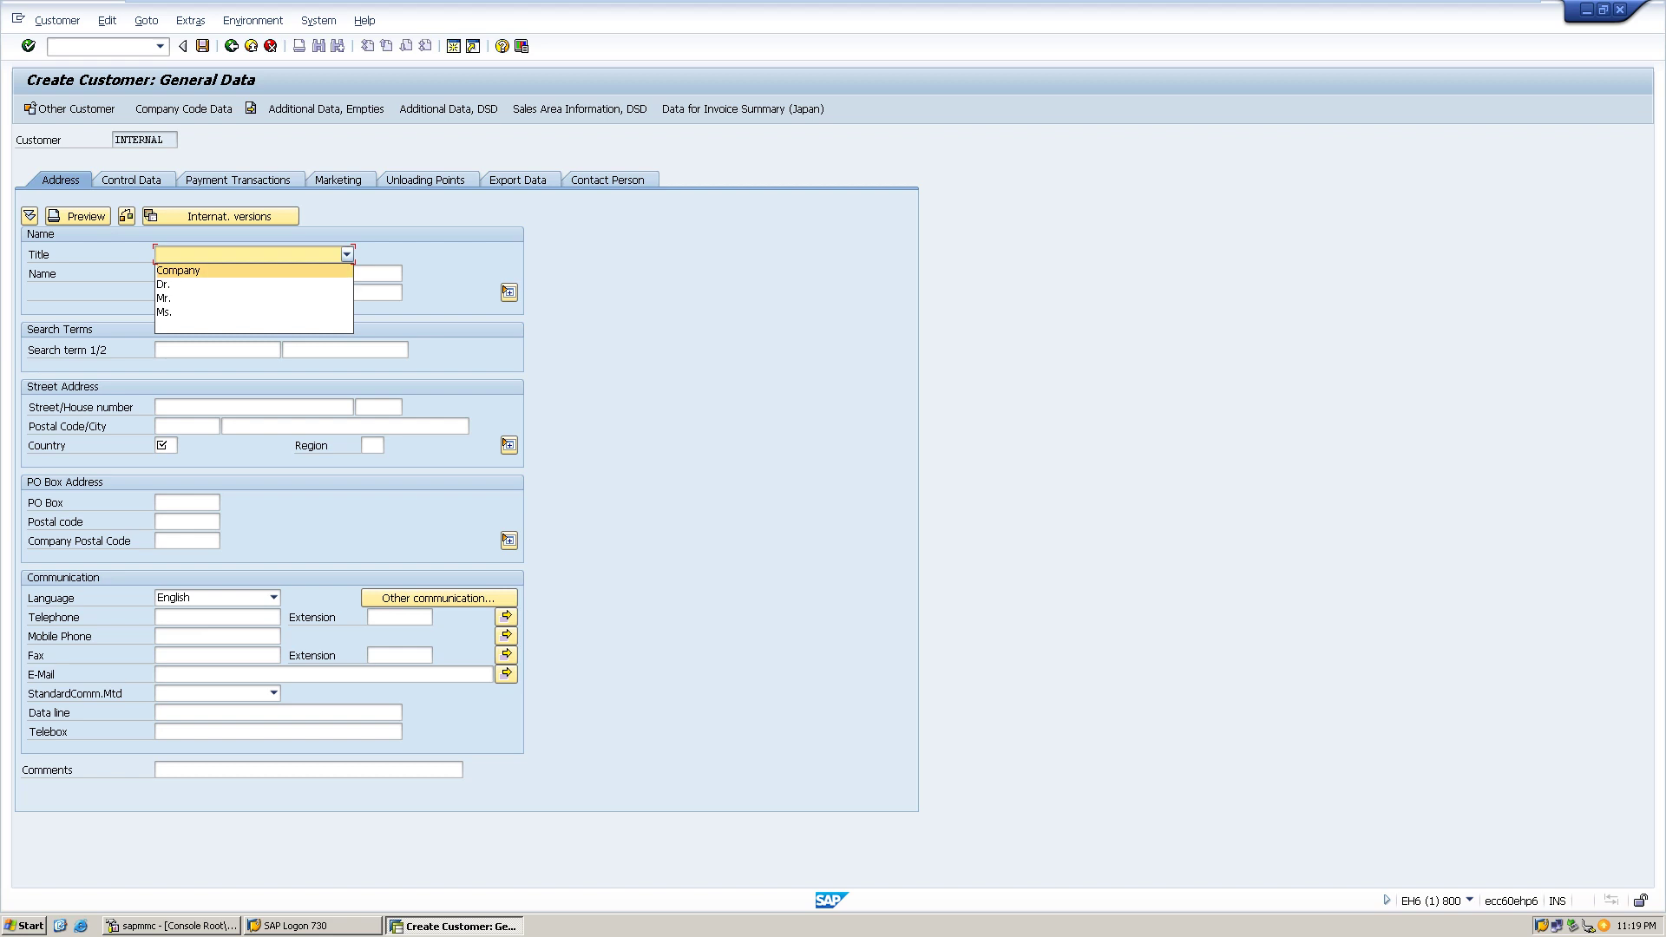
key(Return)
click(278, 273)
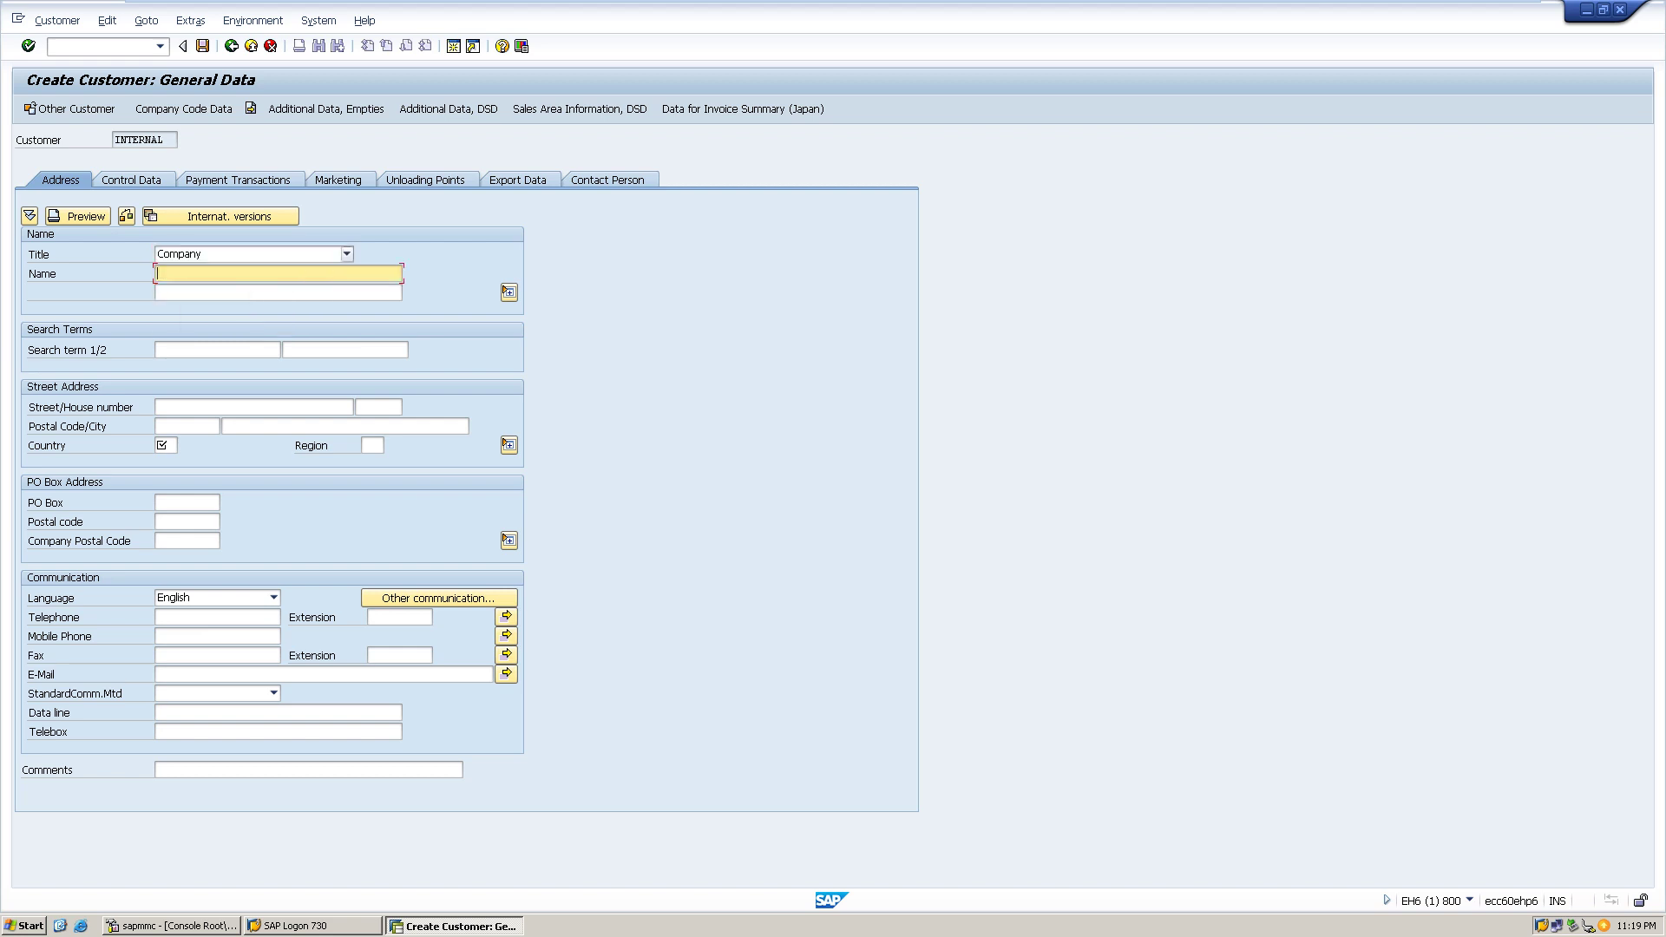
click(346, 253)
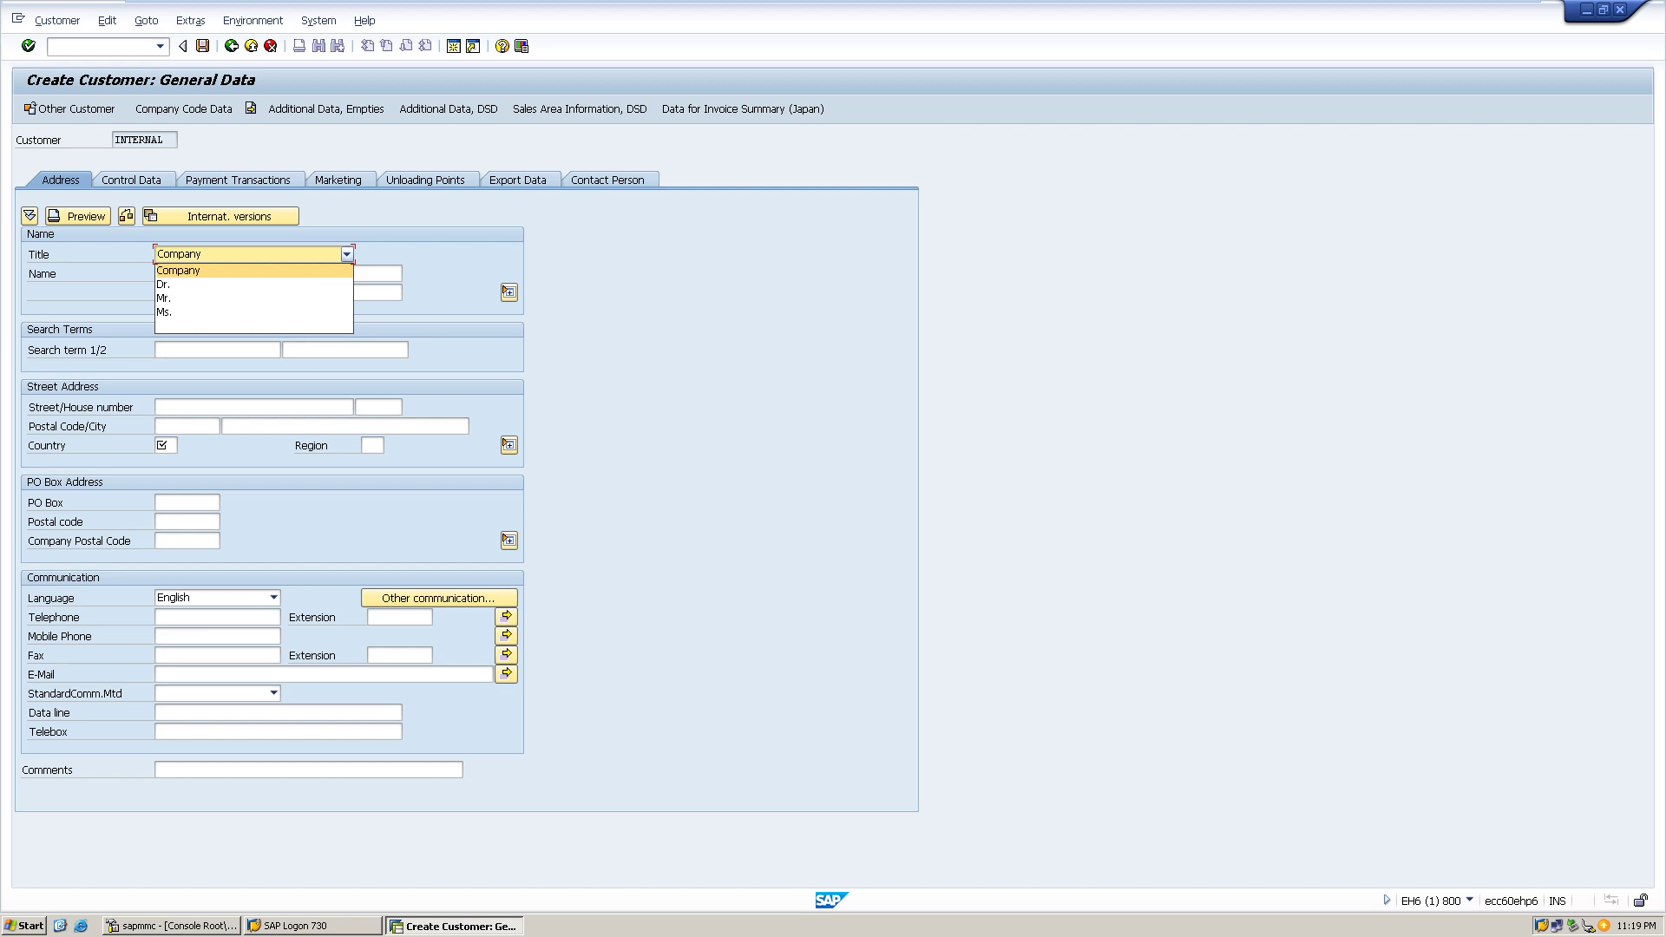
click(178, 270)
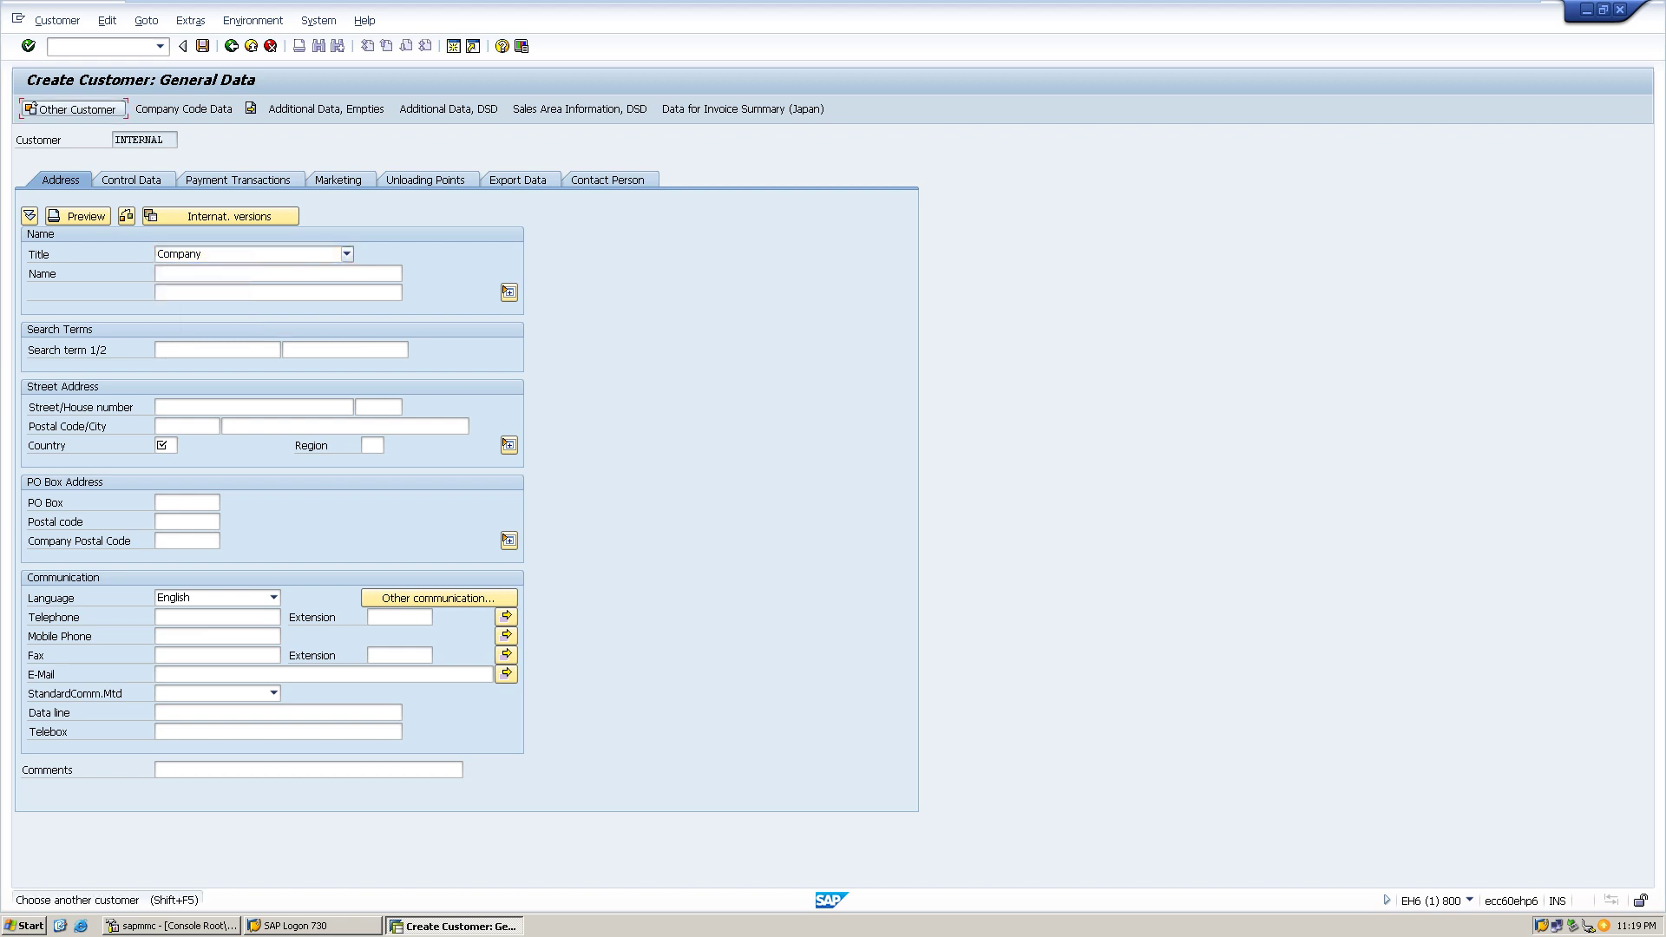
click(74, 108)
- Choose account group HP Chennai local customers for HP1 and decline saving the previous customer
click(361, 185)
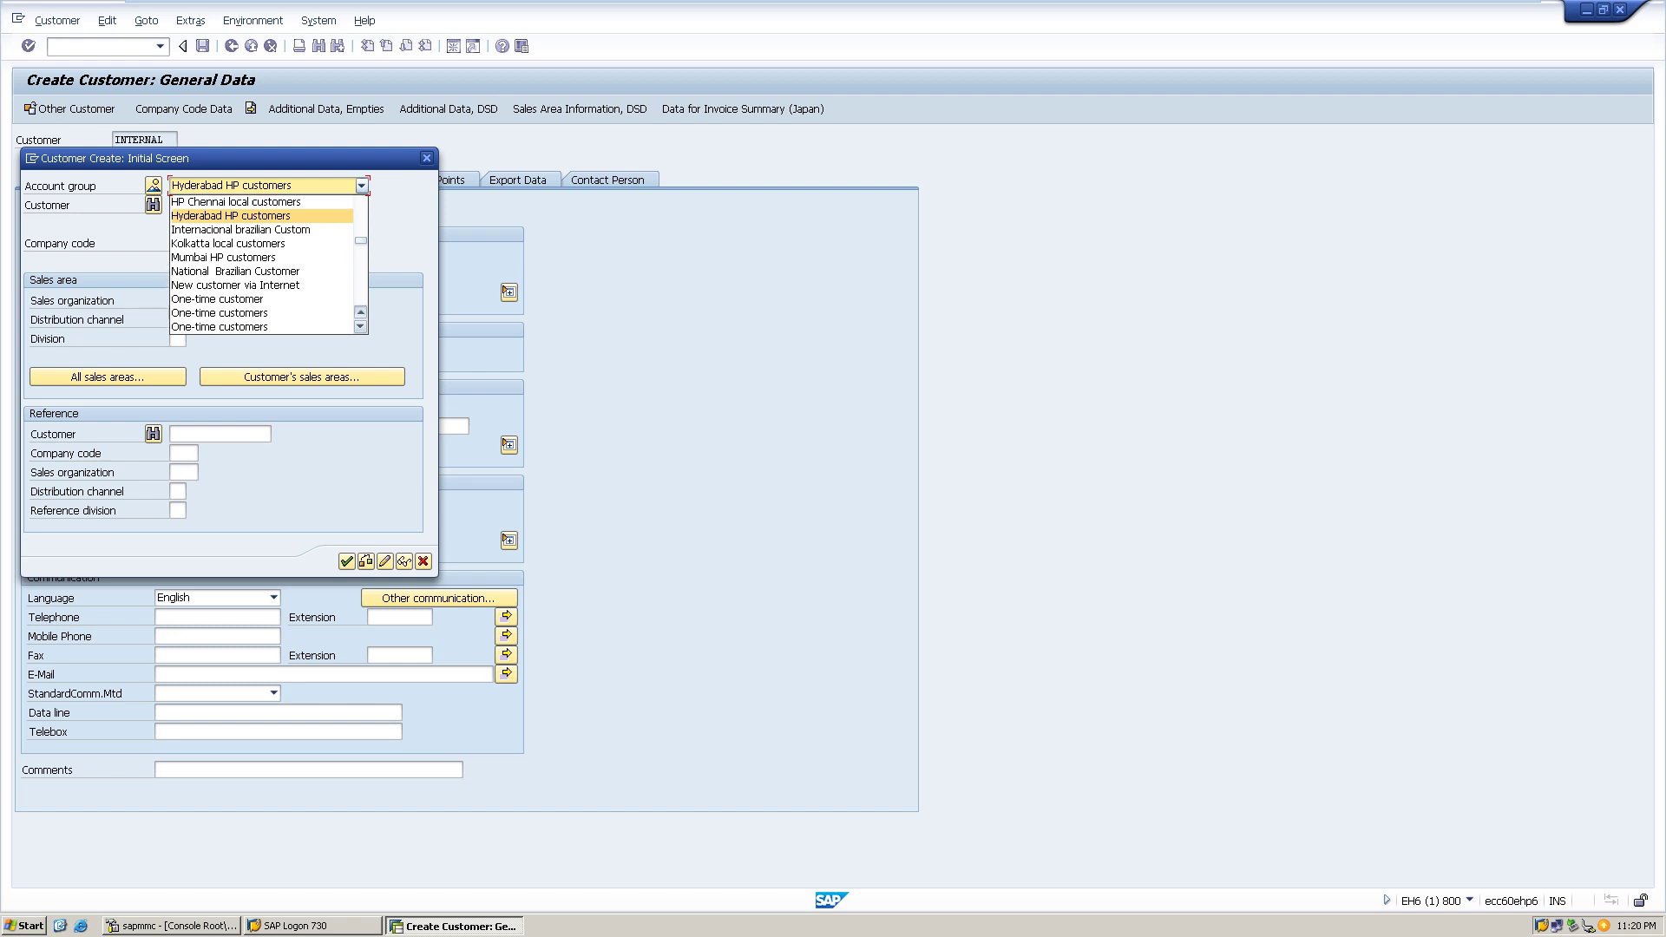
click(360, 311)
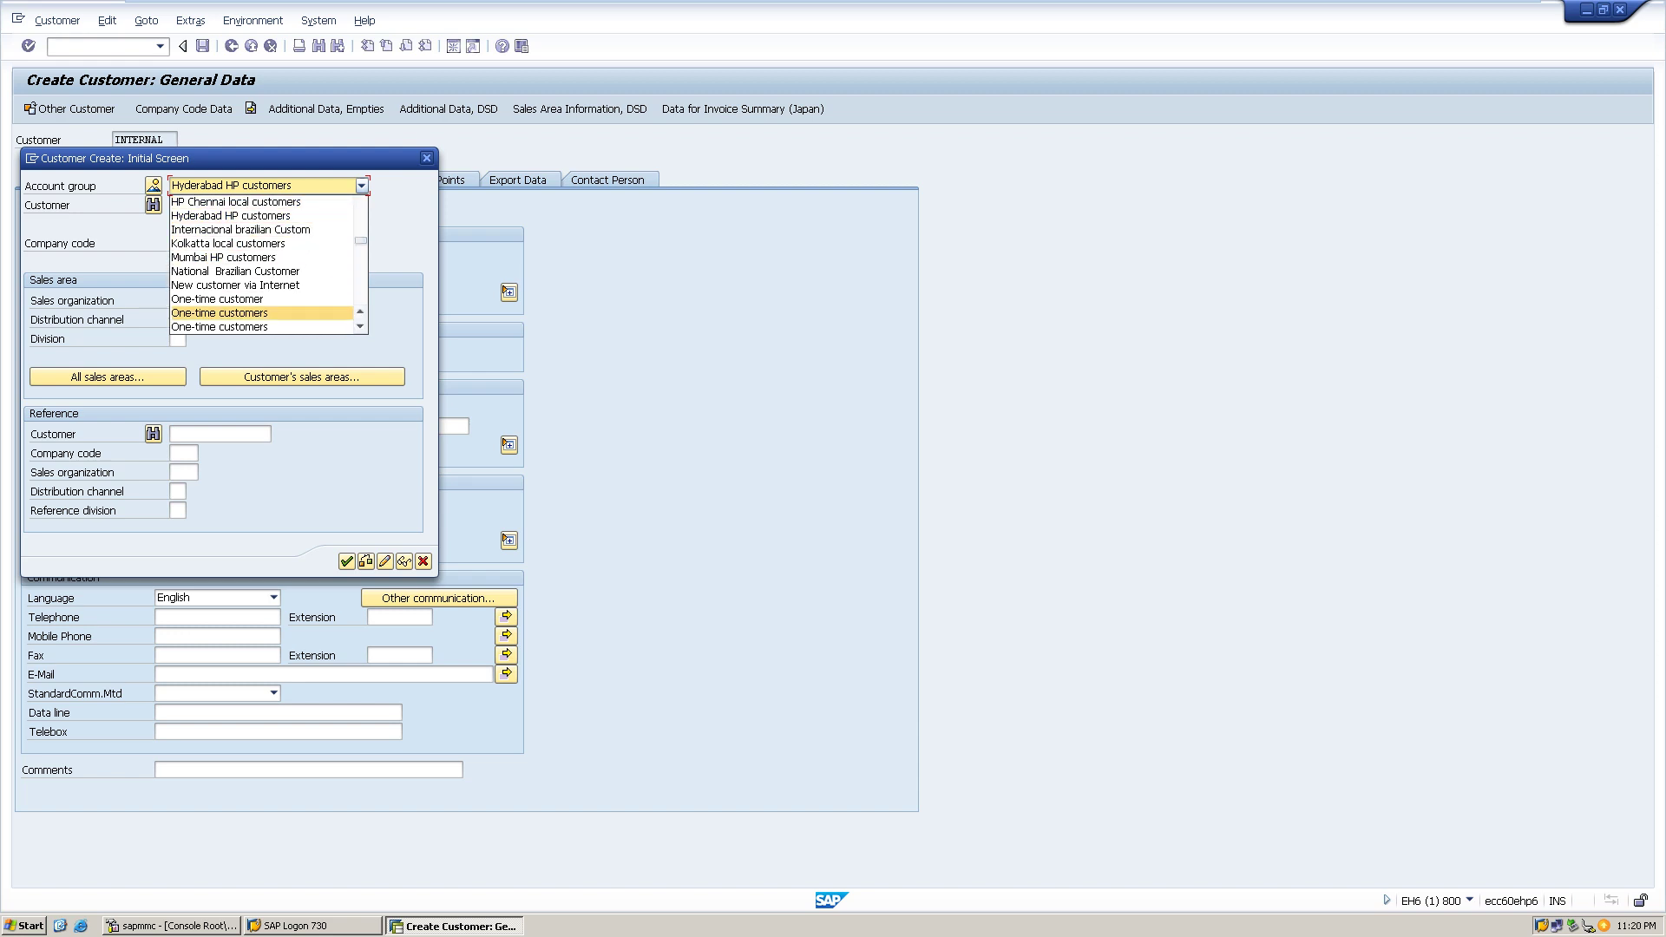
key(Return)
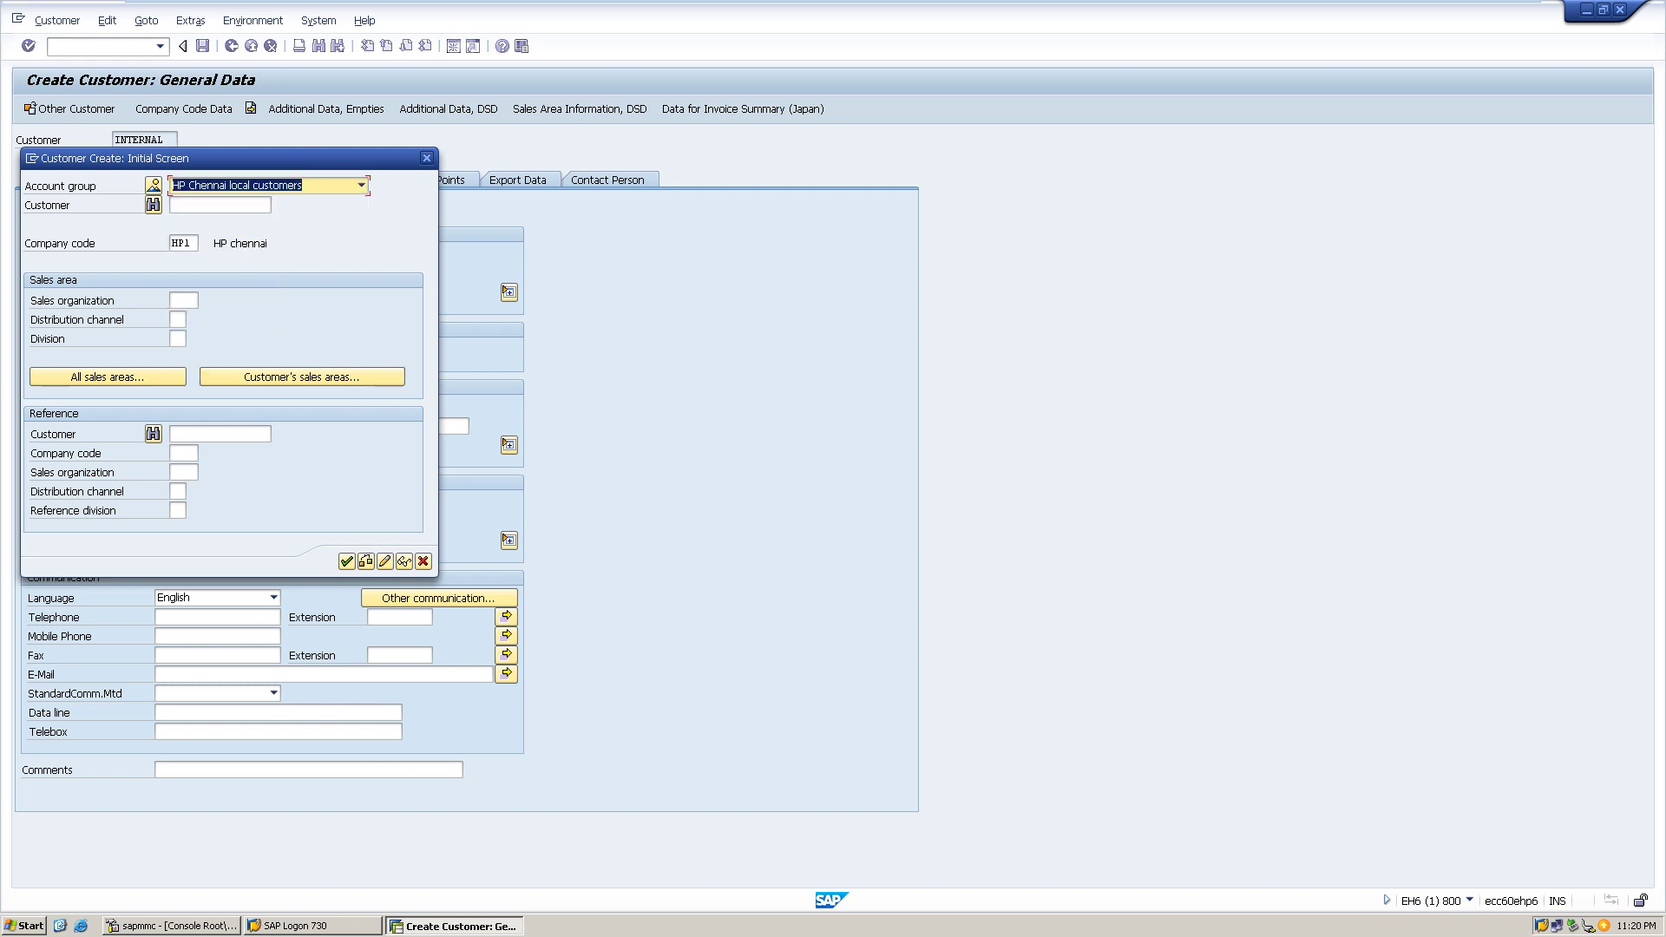
click(220, 204)
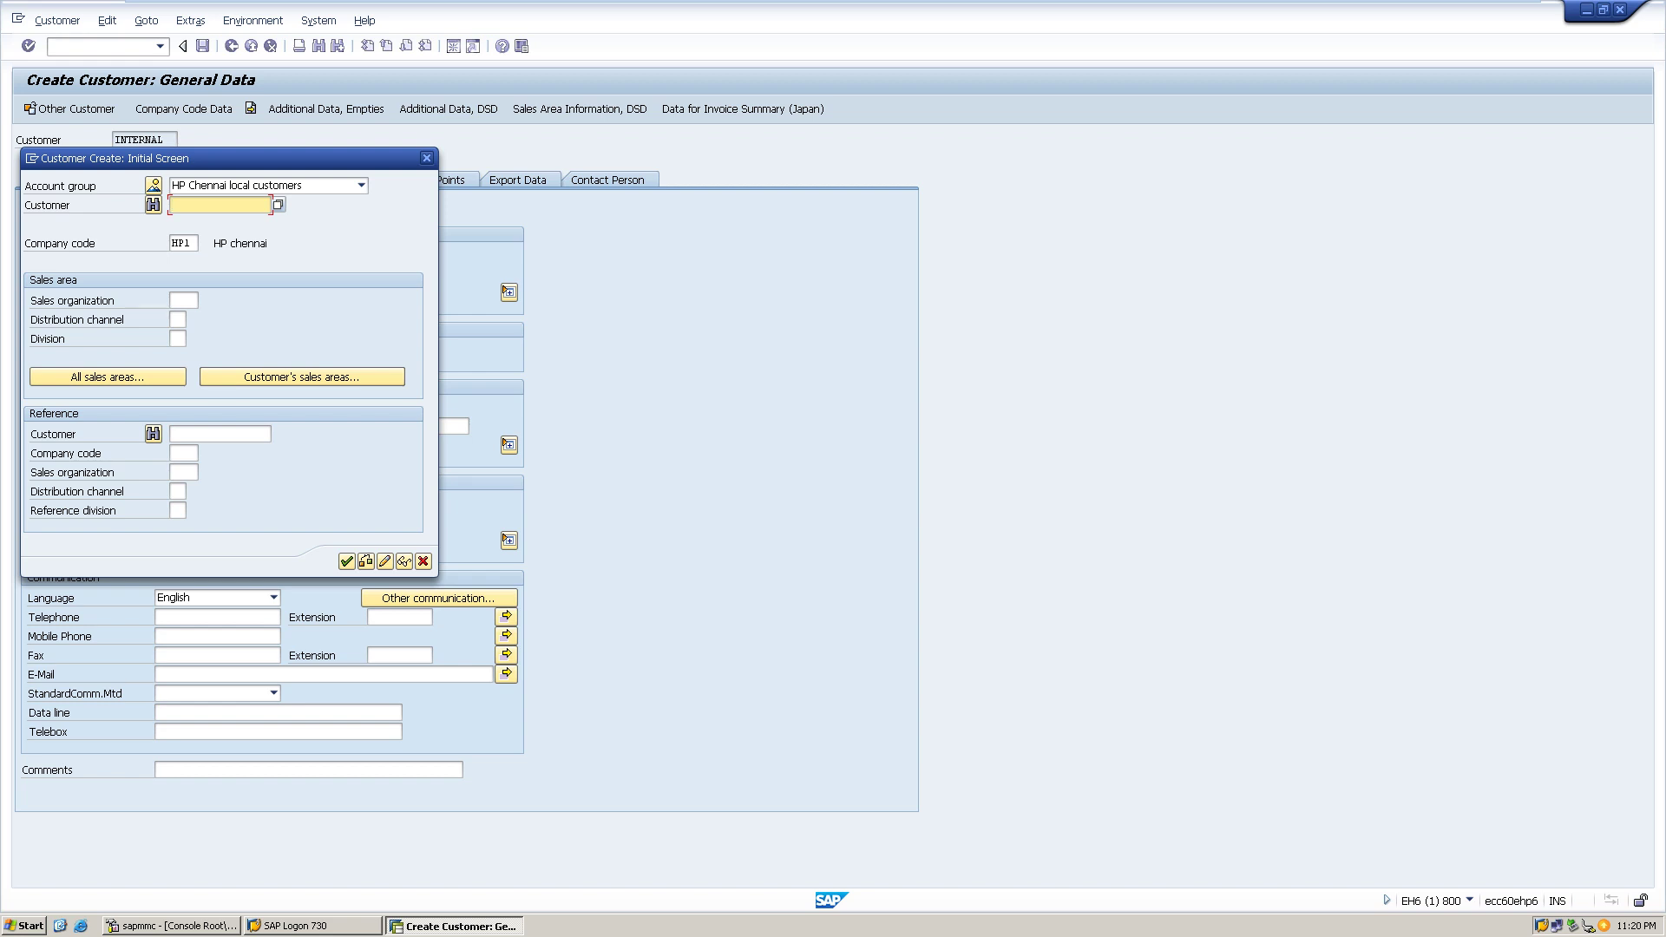
click(346, 562)
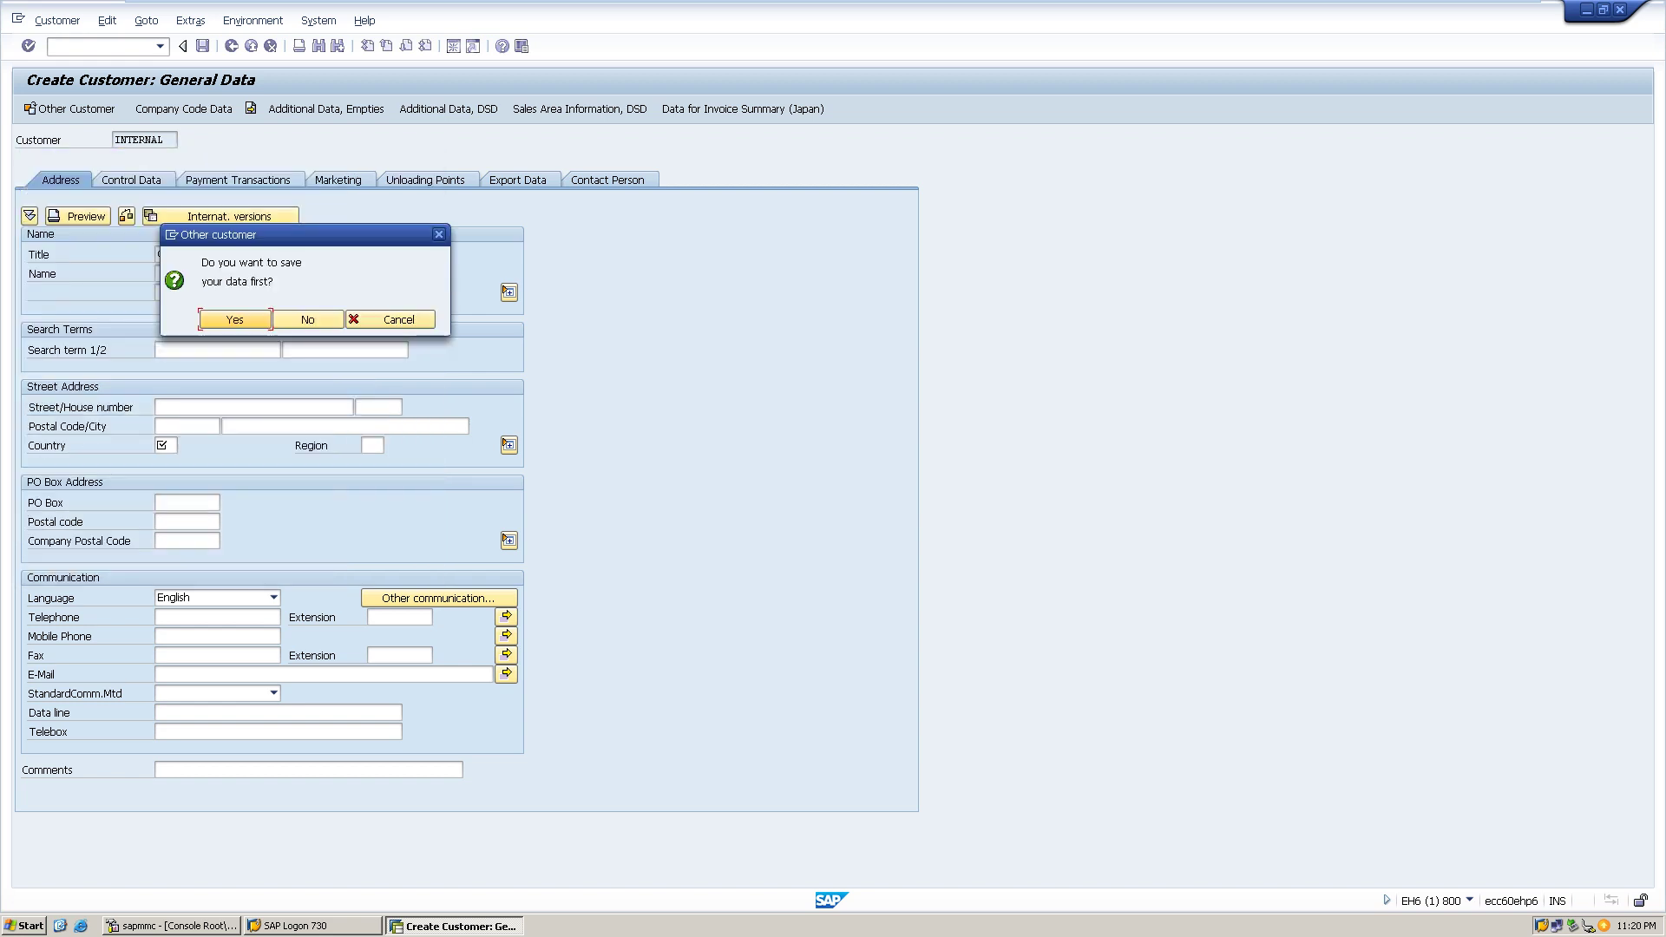
click(307, 319)
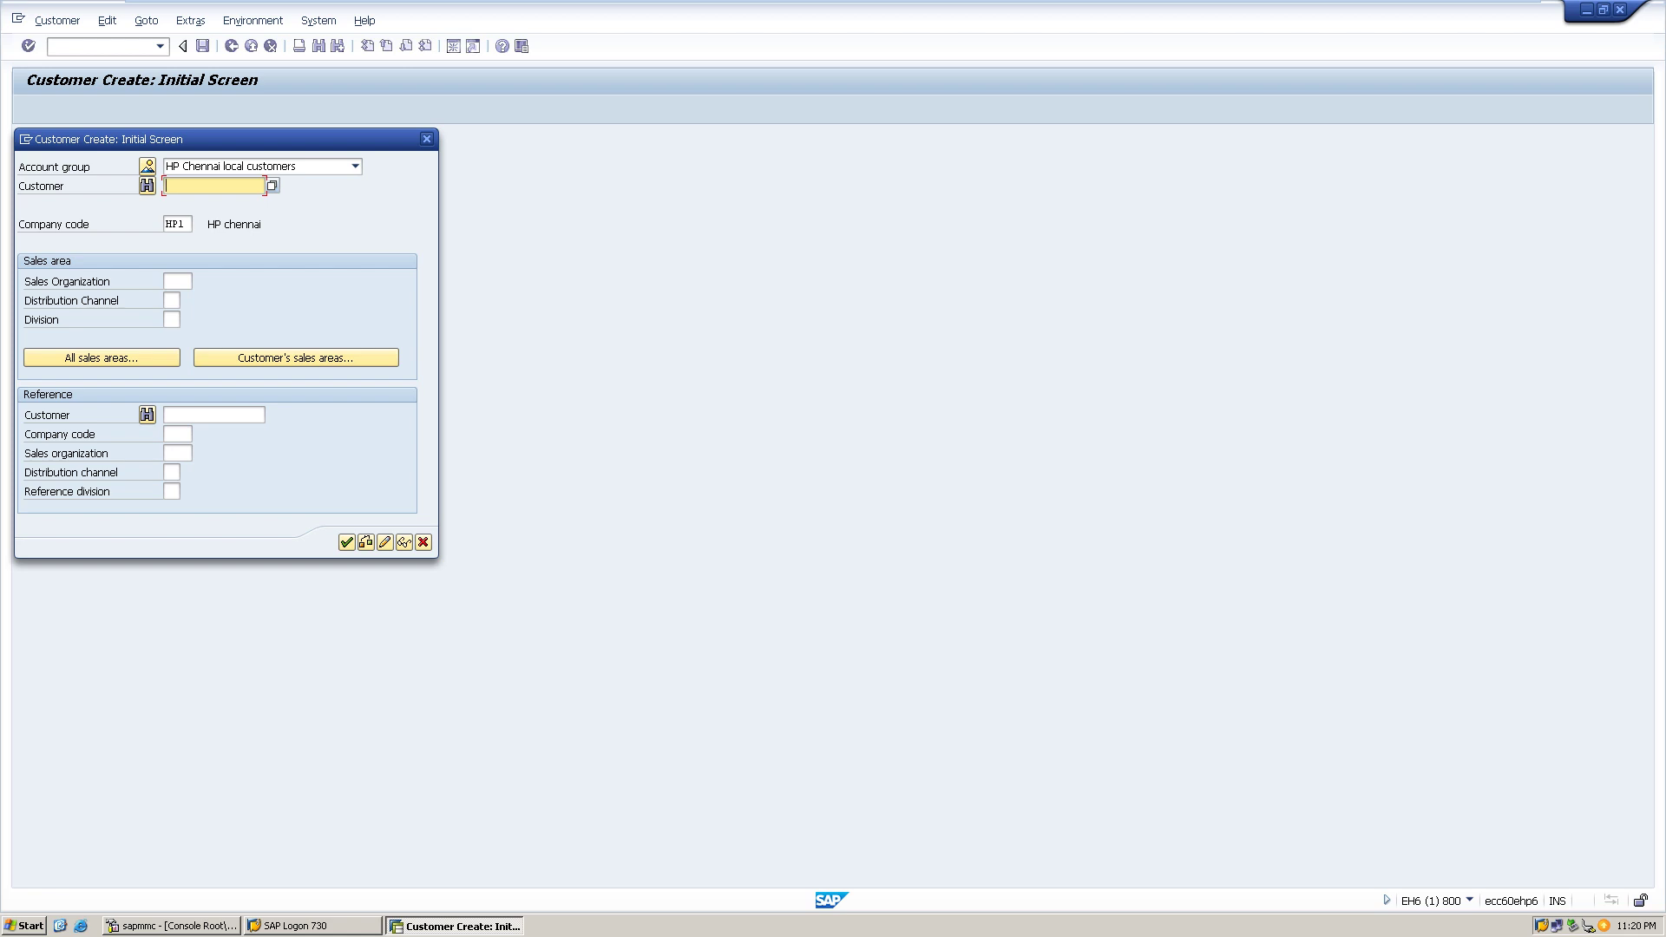
- Check existing customer numbers, then continue to the blank General Data screen
key(F4)
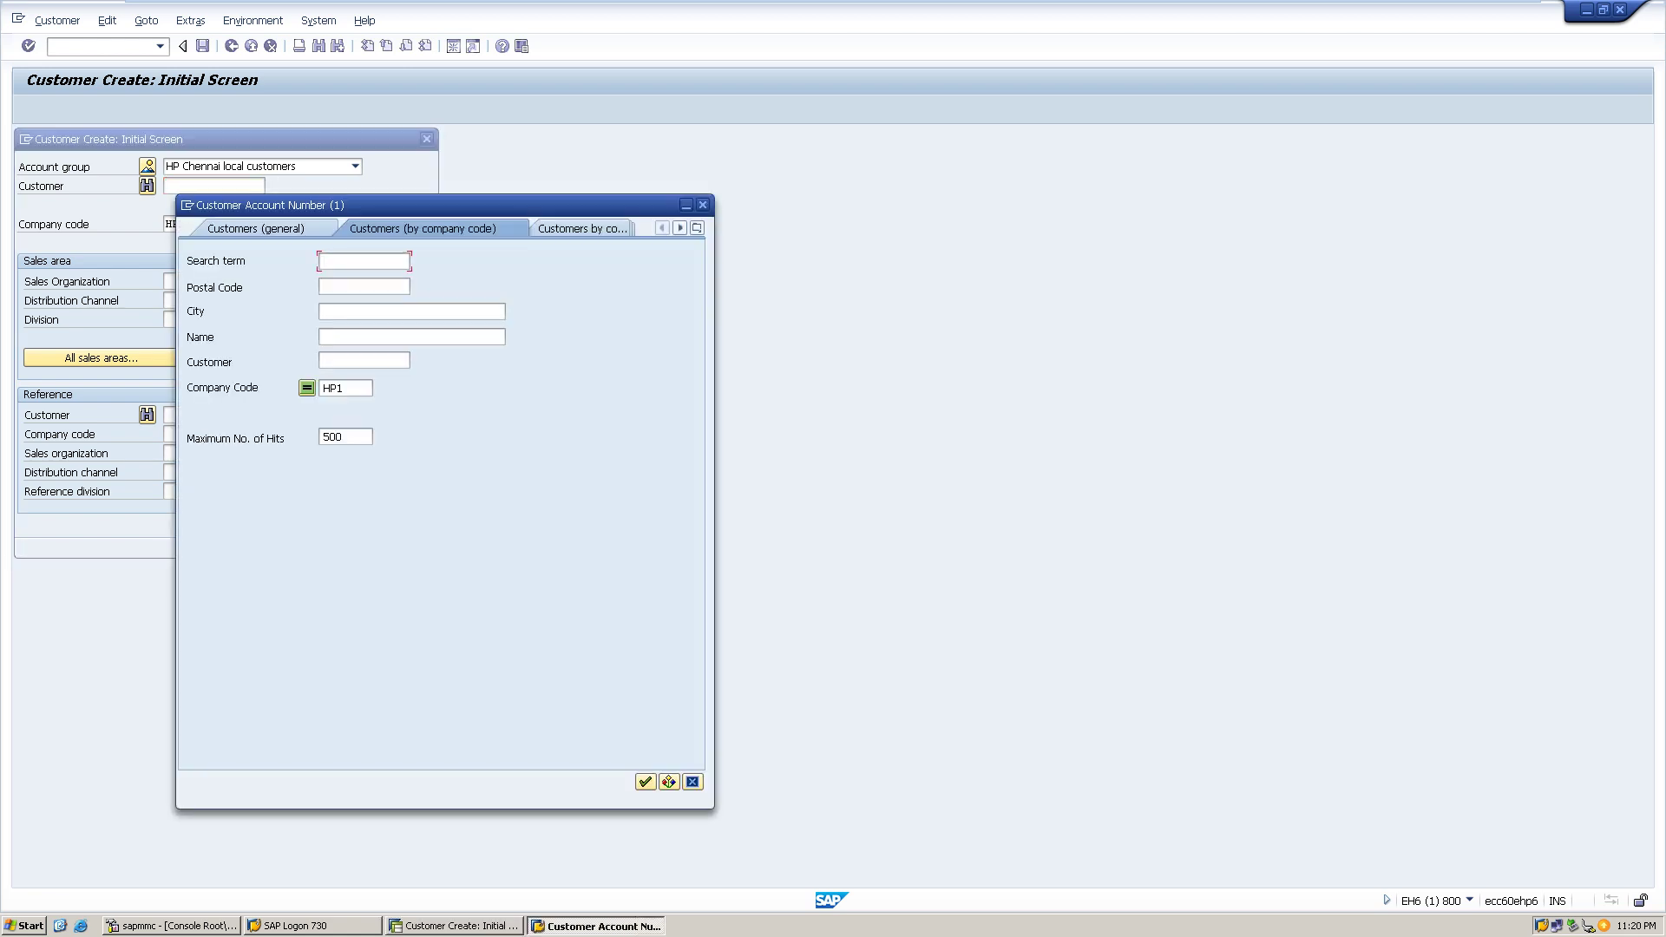
key(F12)
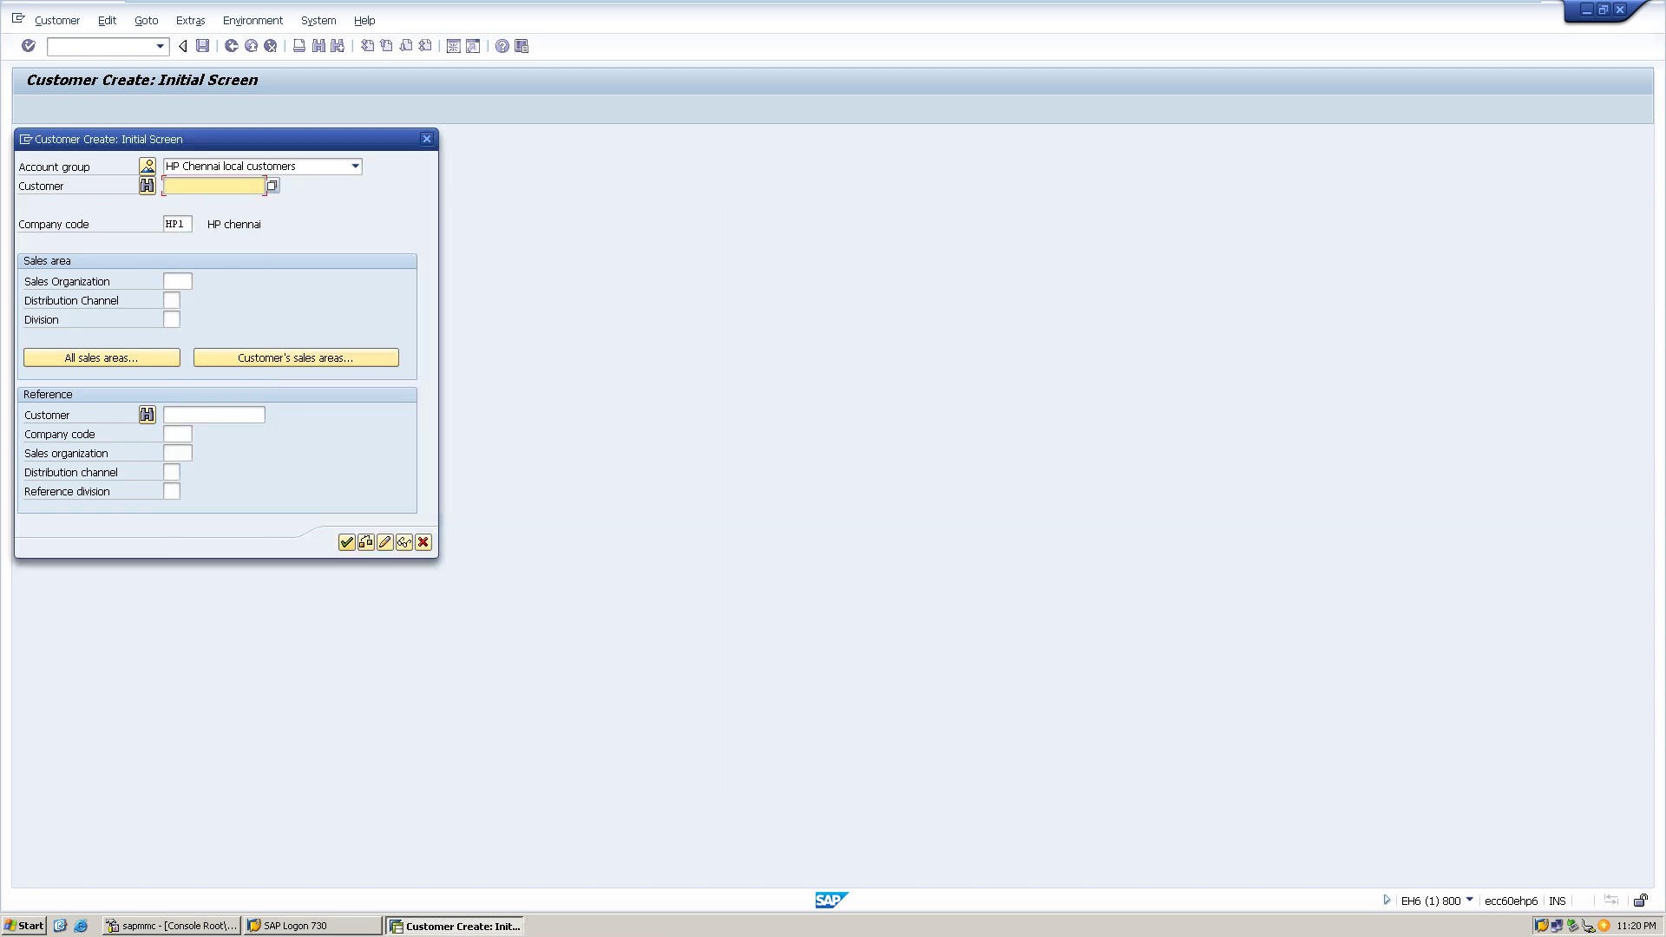
key(Return)
key(F4)
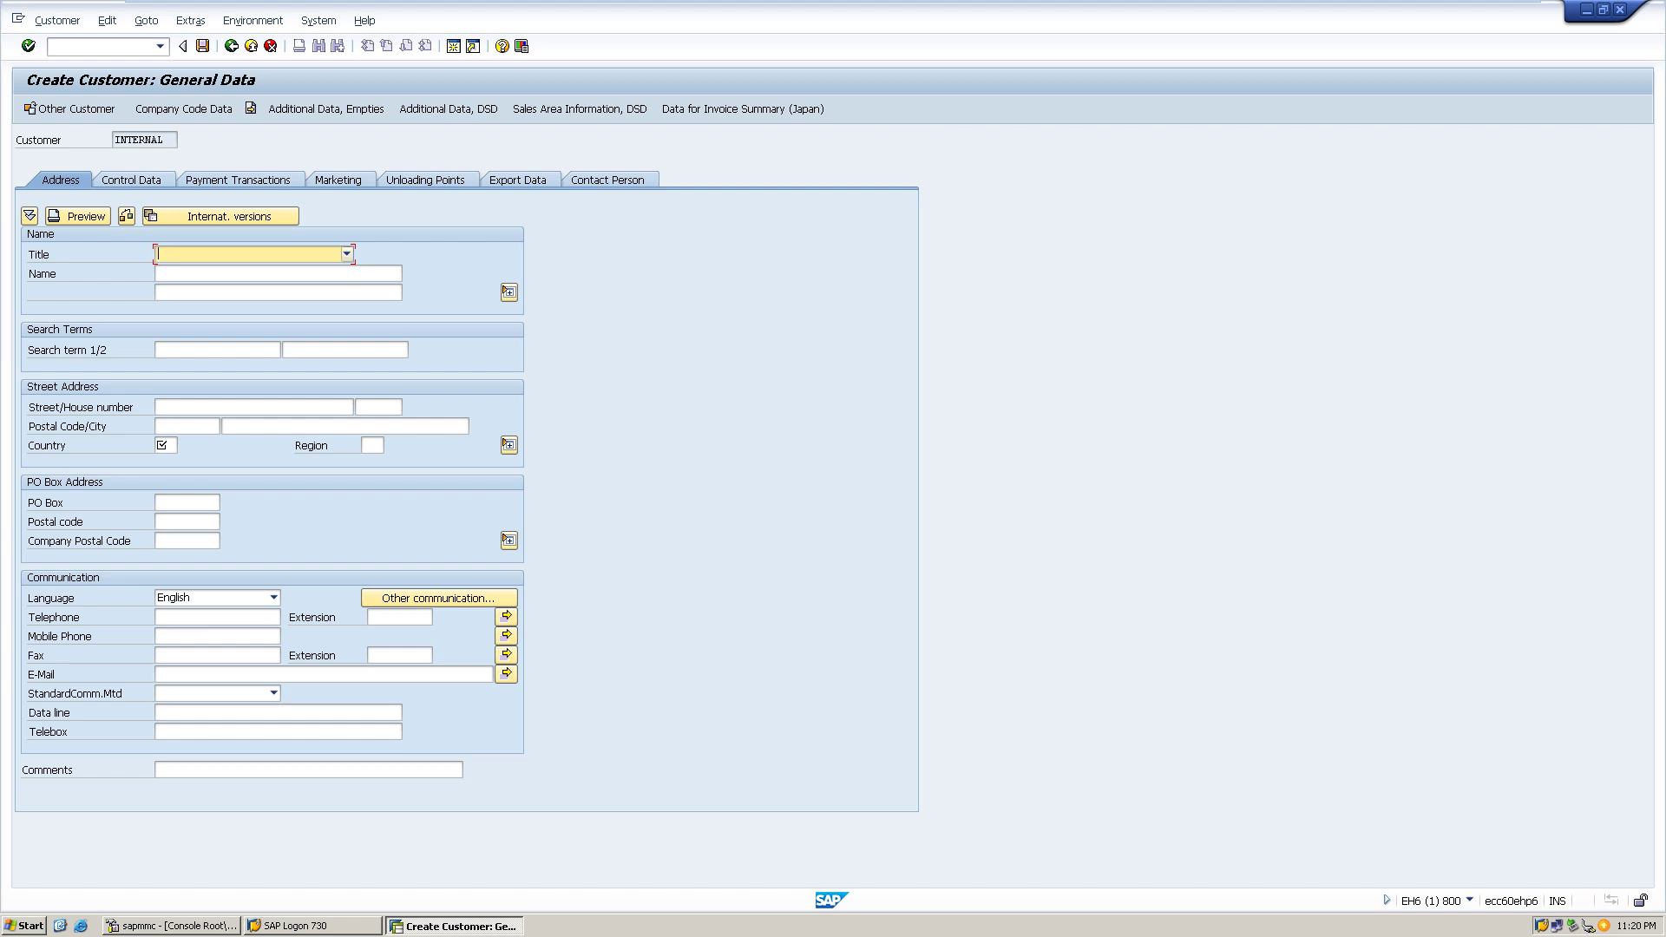
- Set title Company, name 'TrainT Technologies P Ltd' and the Padur street address
key(Return)
key(Tab)
text(Tra)
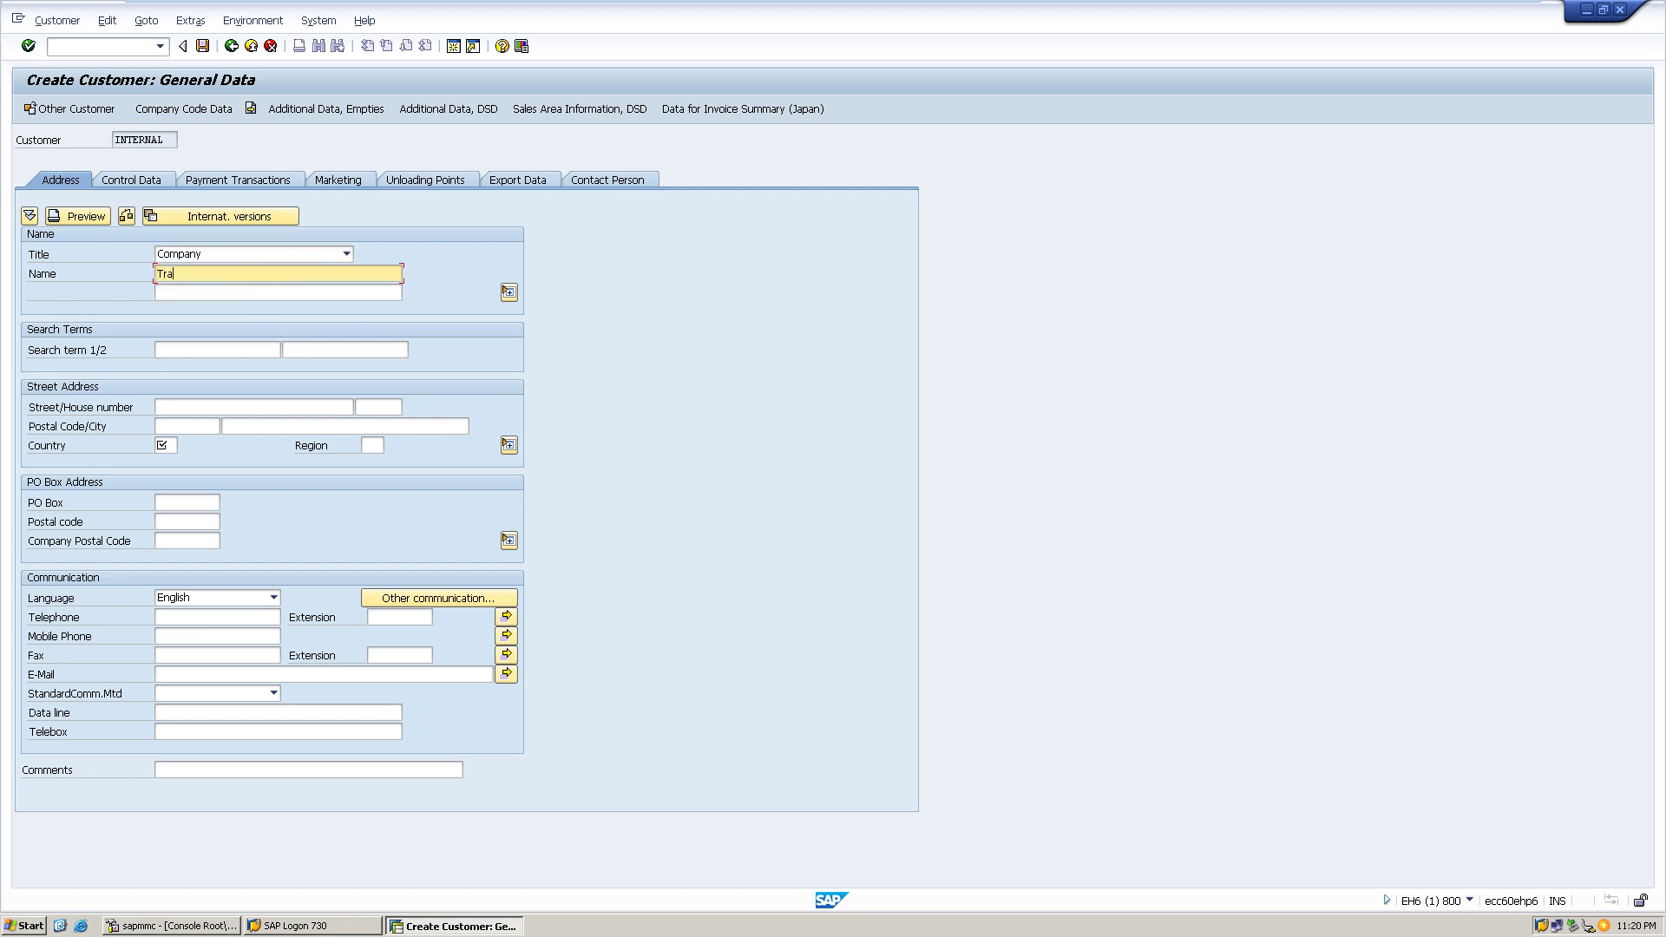
text(inT Technologies P Ltd)
click(165, 407)
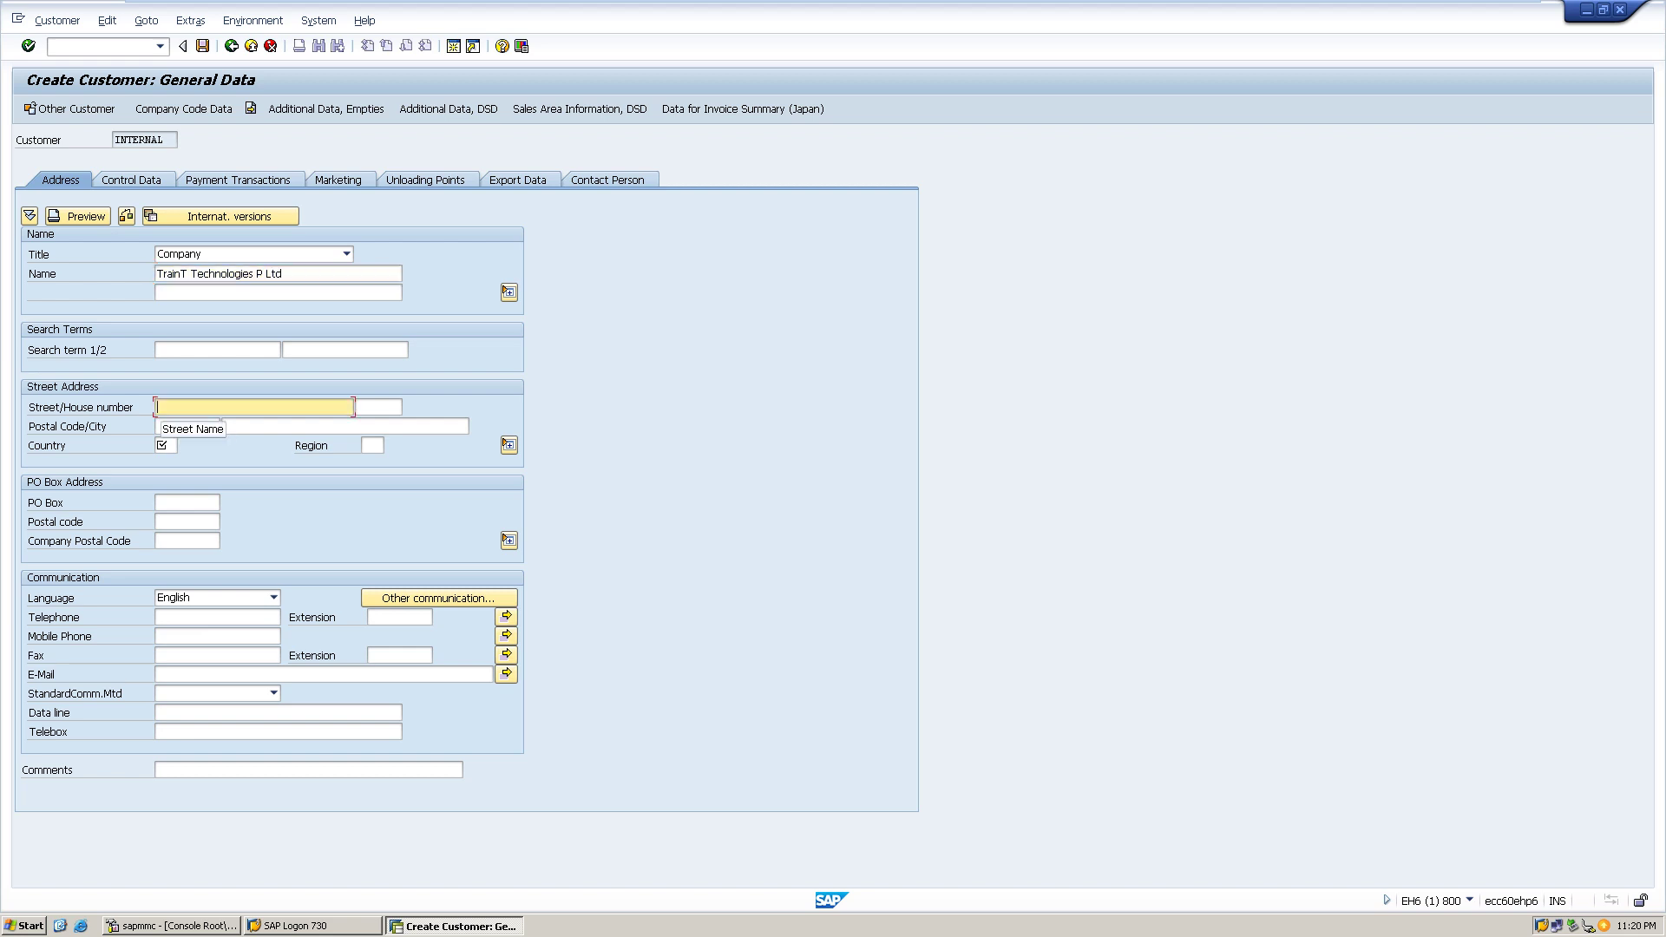
text(Lj7)
text(72)
text(,padu)
- Enter postal code 603103, city Chennai, country IN and region 22
key(Tab)
key(Tab)
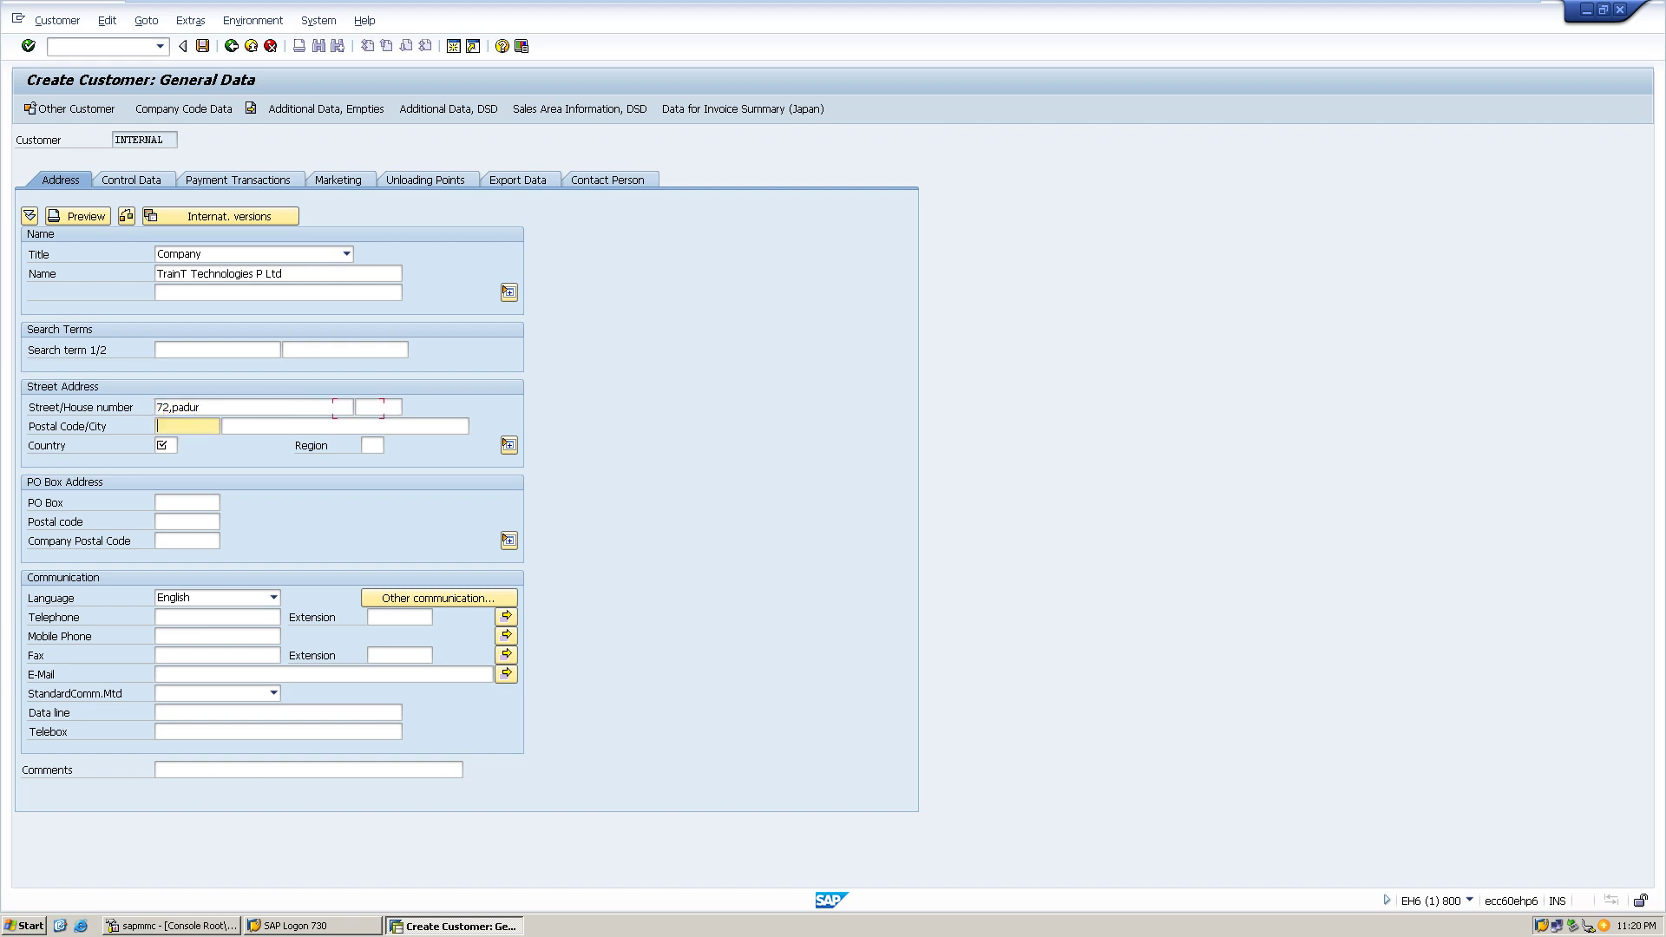
text(-0)
key(BackSpace)
key(BackSpace)
key(Down)
key(Return)
key(Tab)
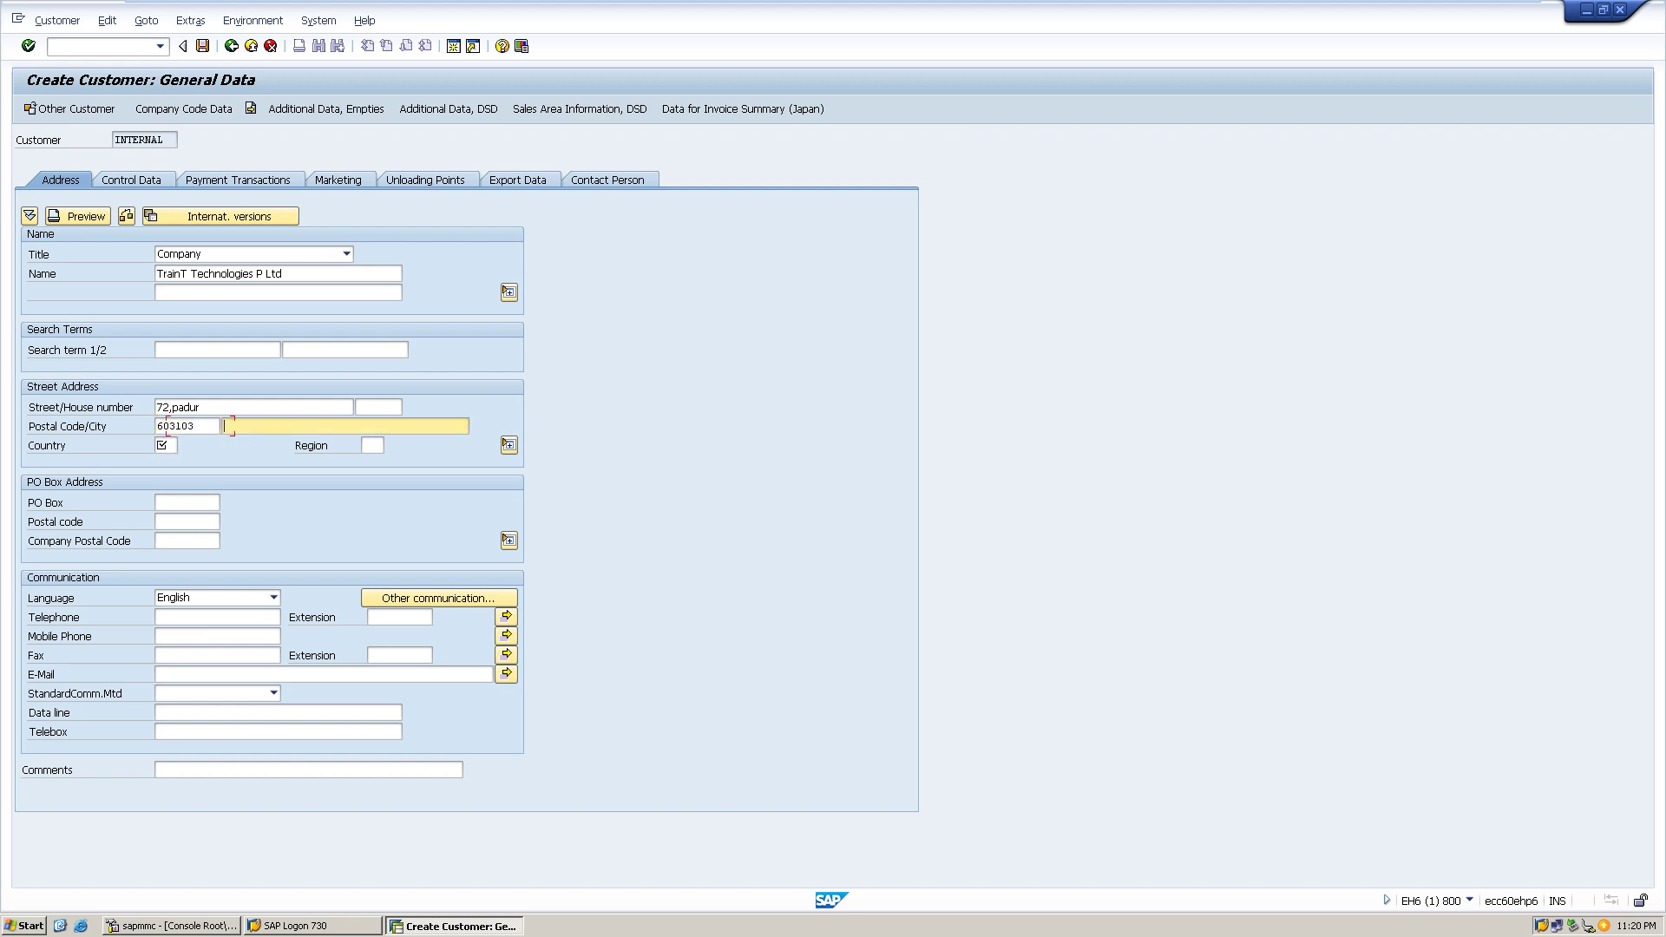
text(Chennai)
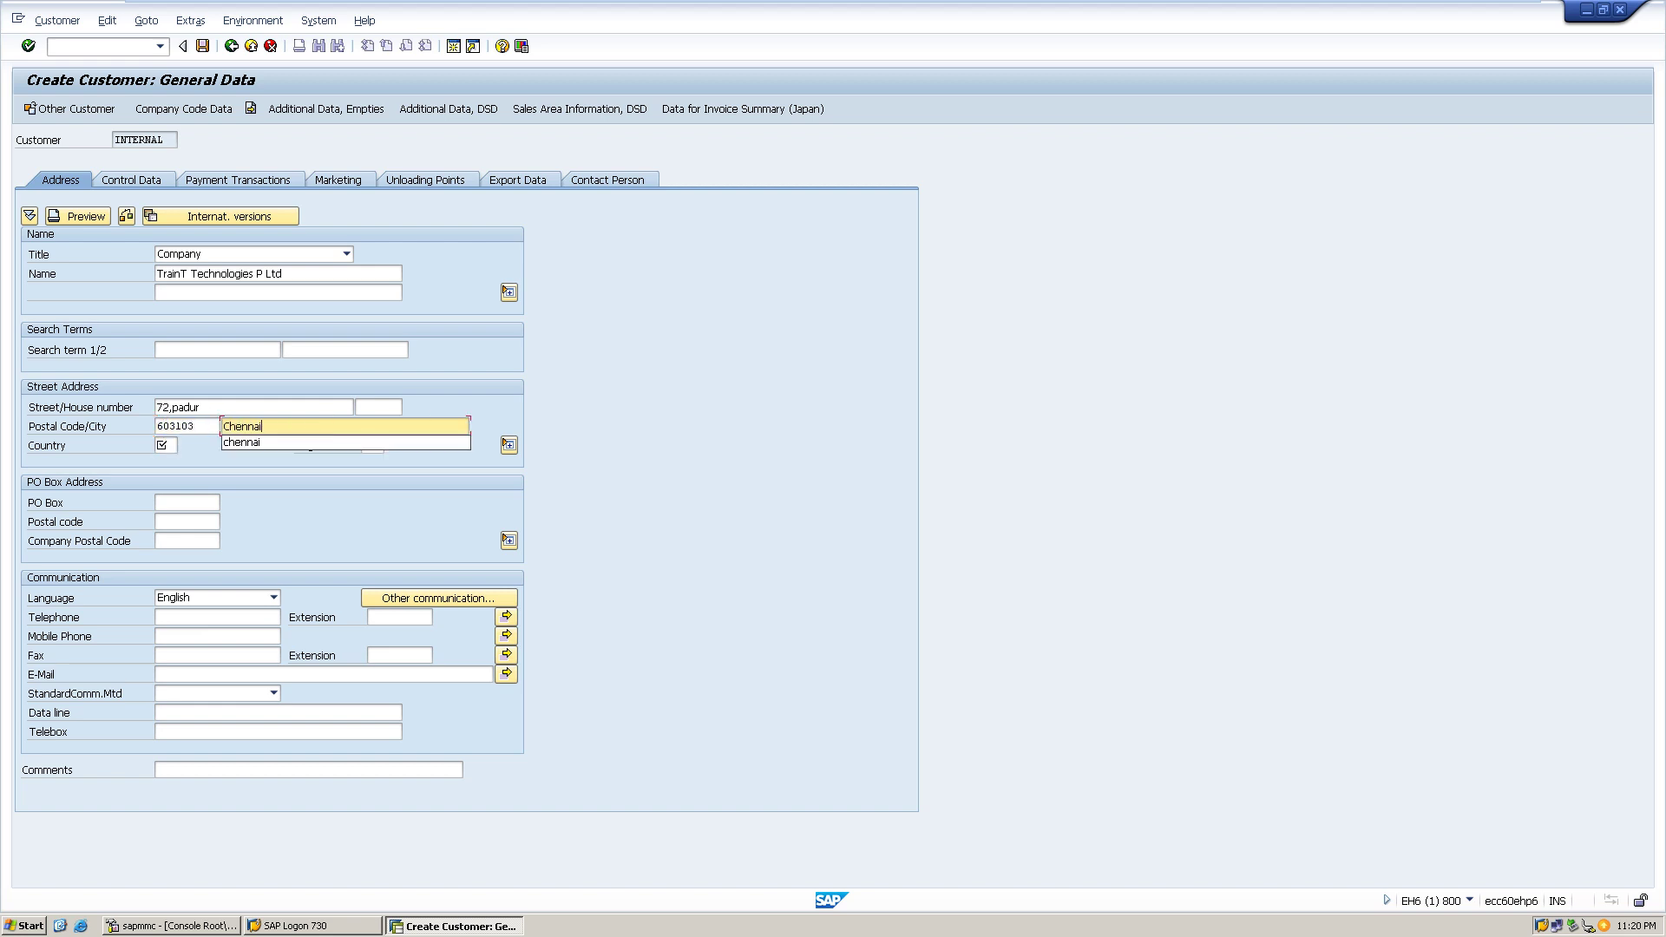
key(Tab)
text(IN)
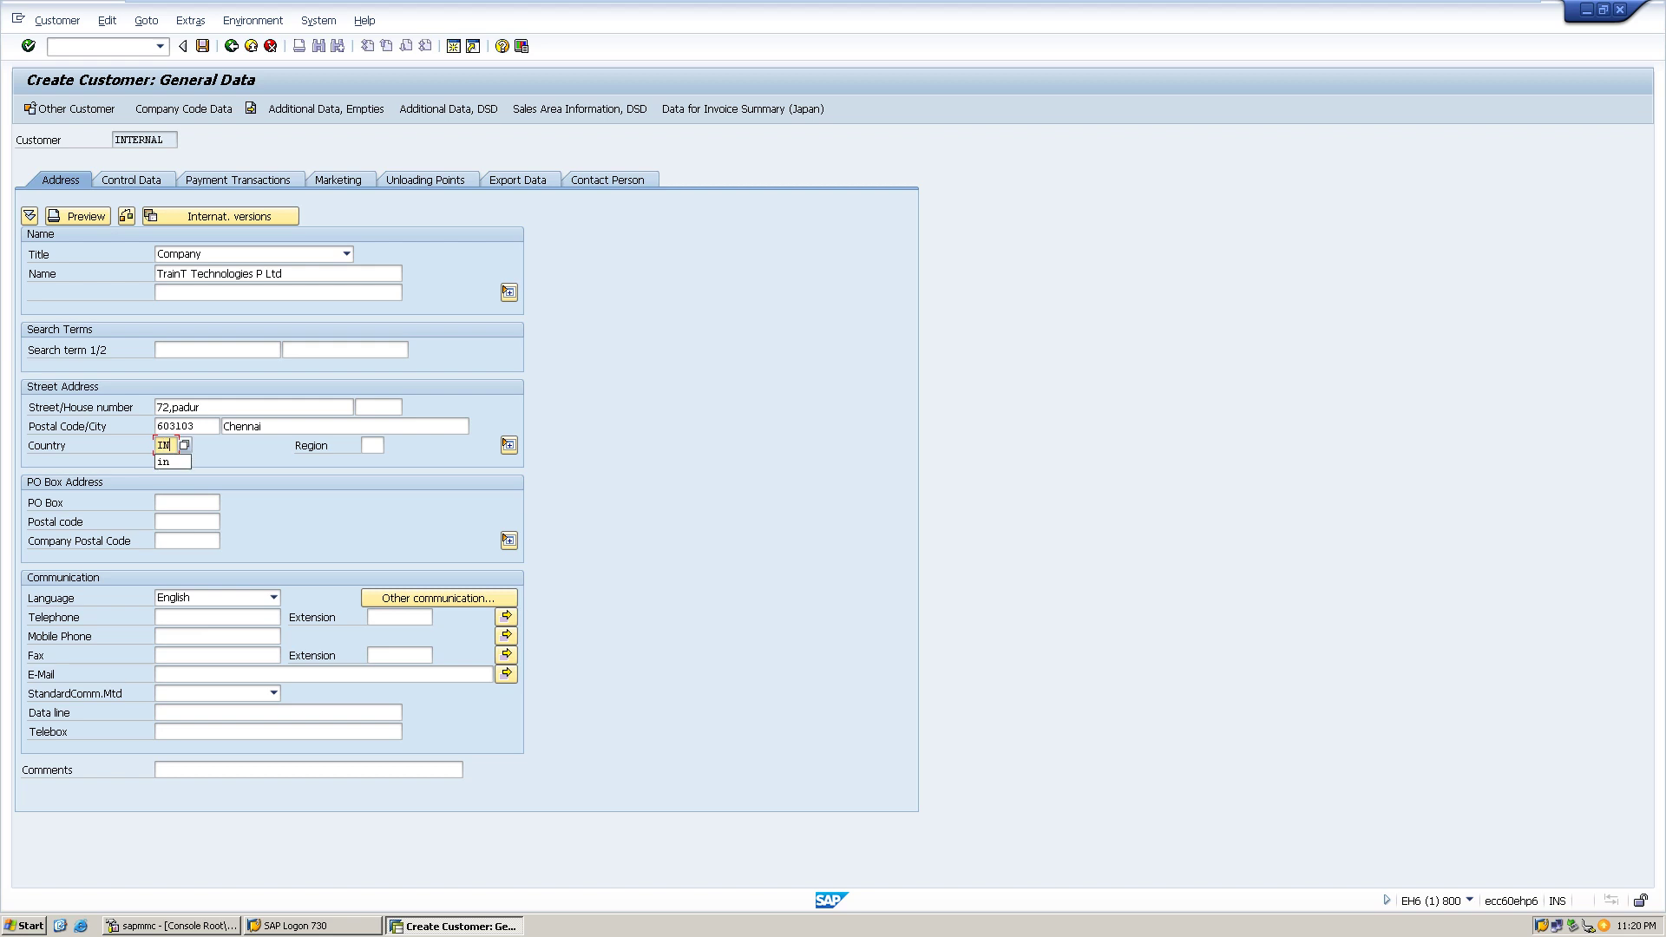
key(Tab)
text(22)
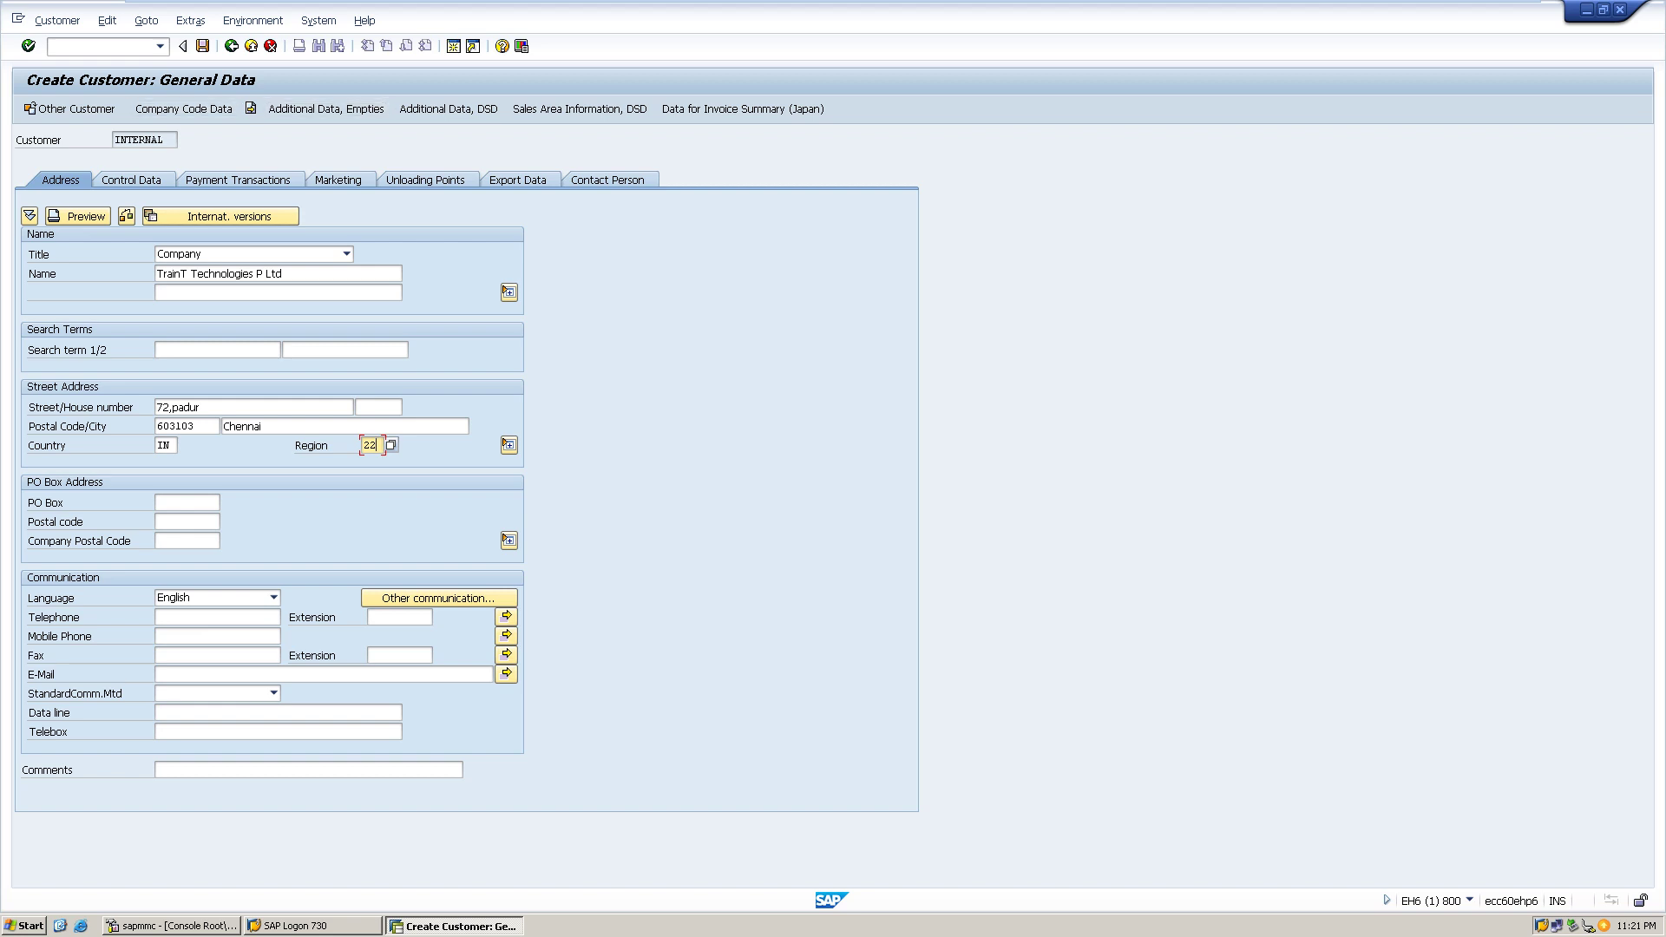
click(183, 108)
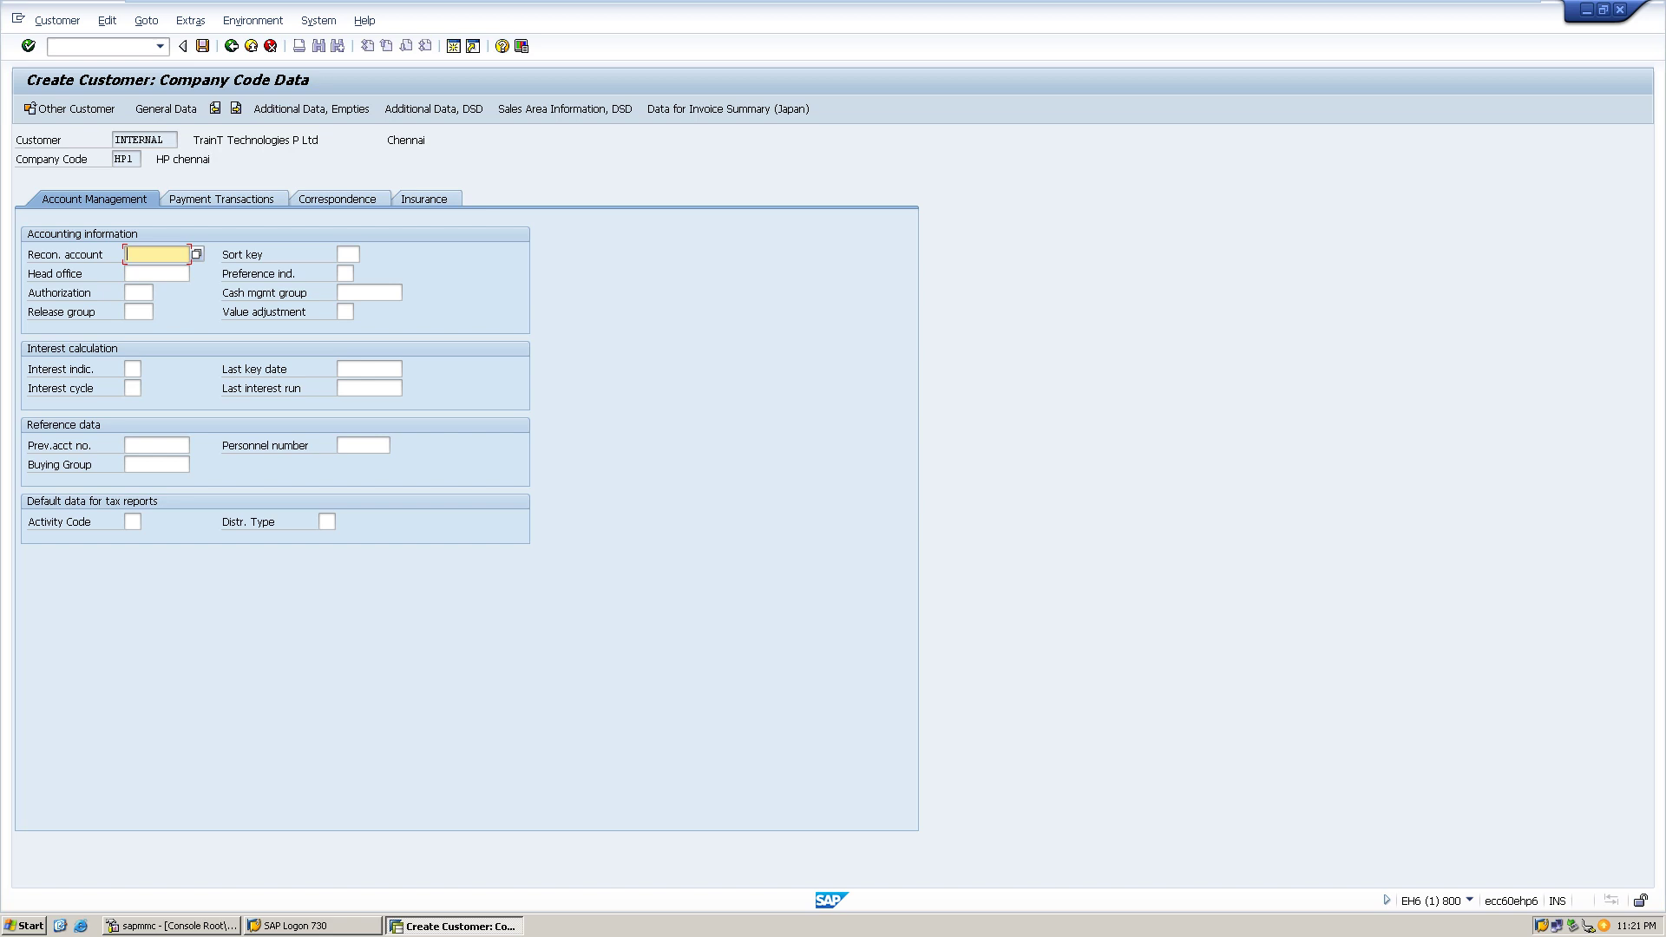
- Start another customer, list existing HP1 customers, and discard the unsaved TrainT entry
click(73, 108)
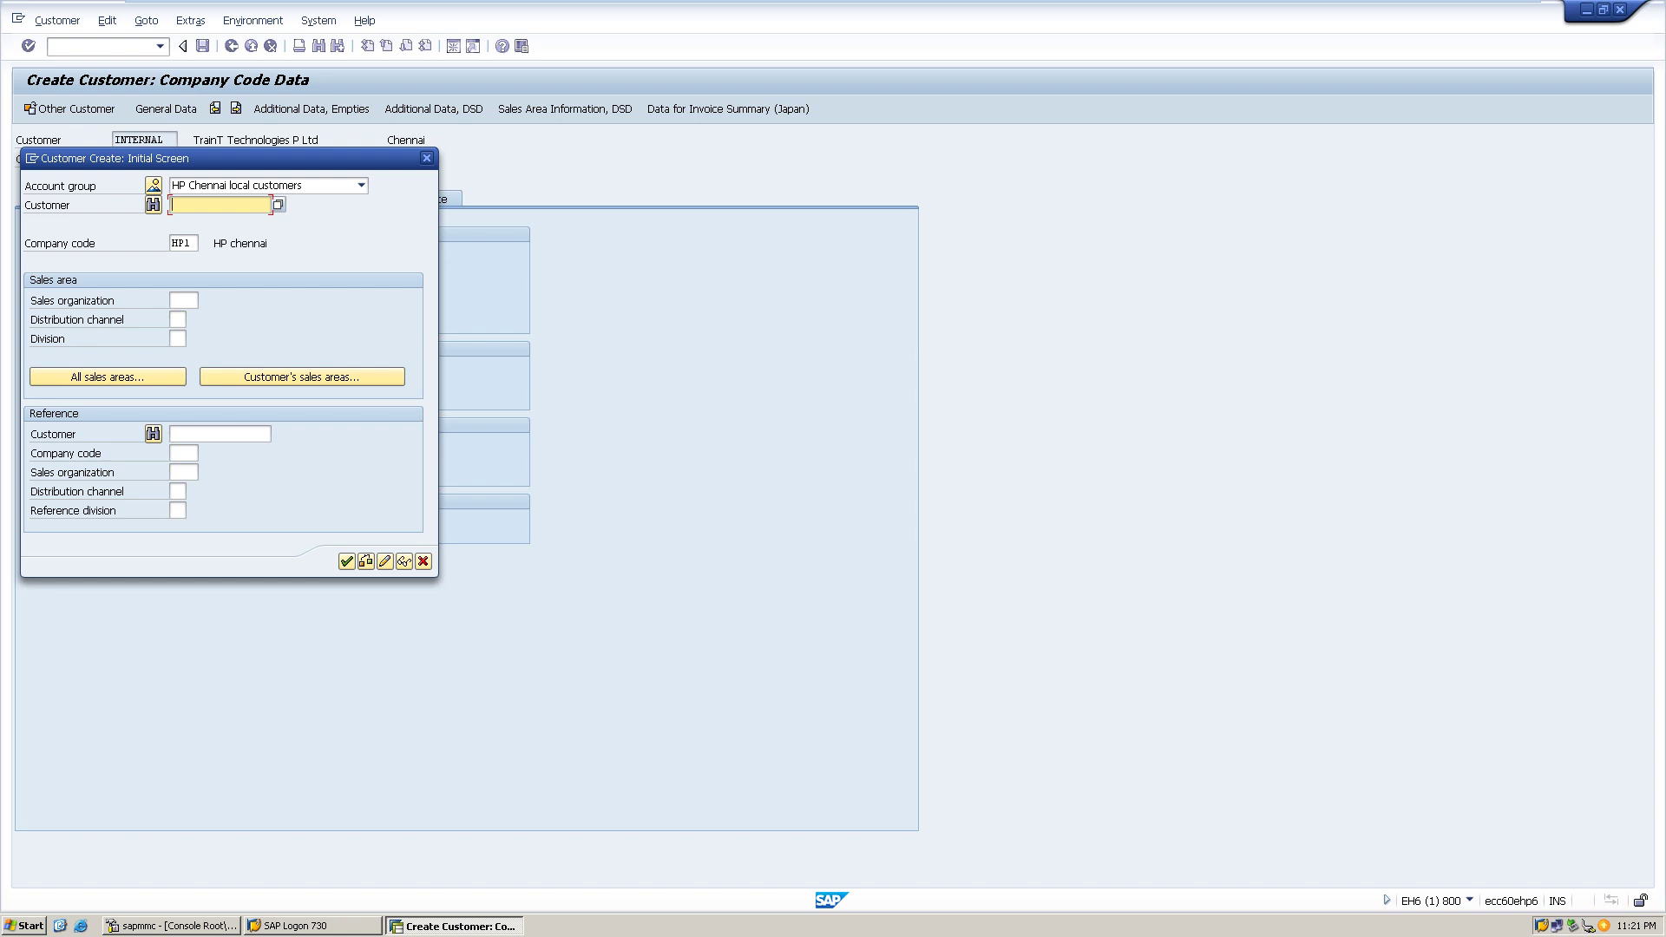
click(278, 204)
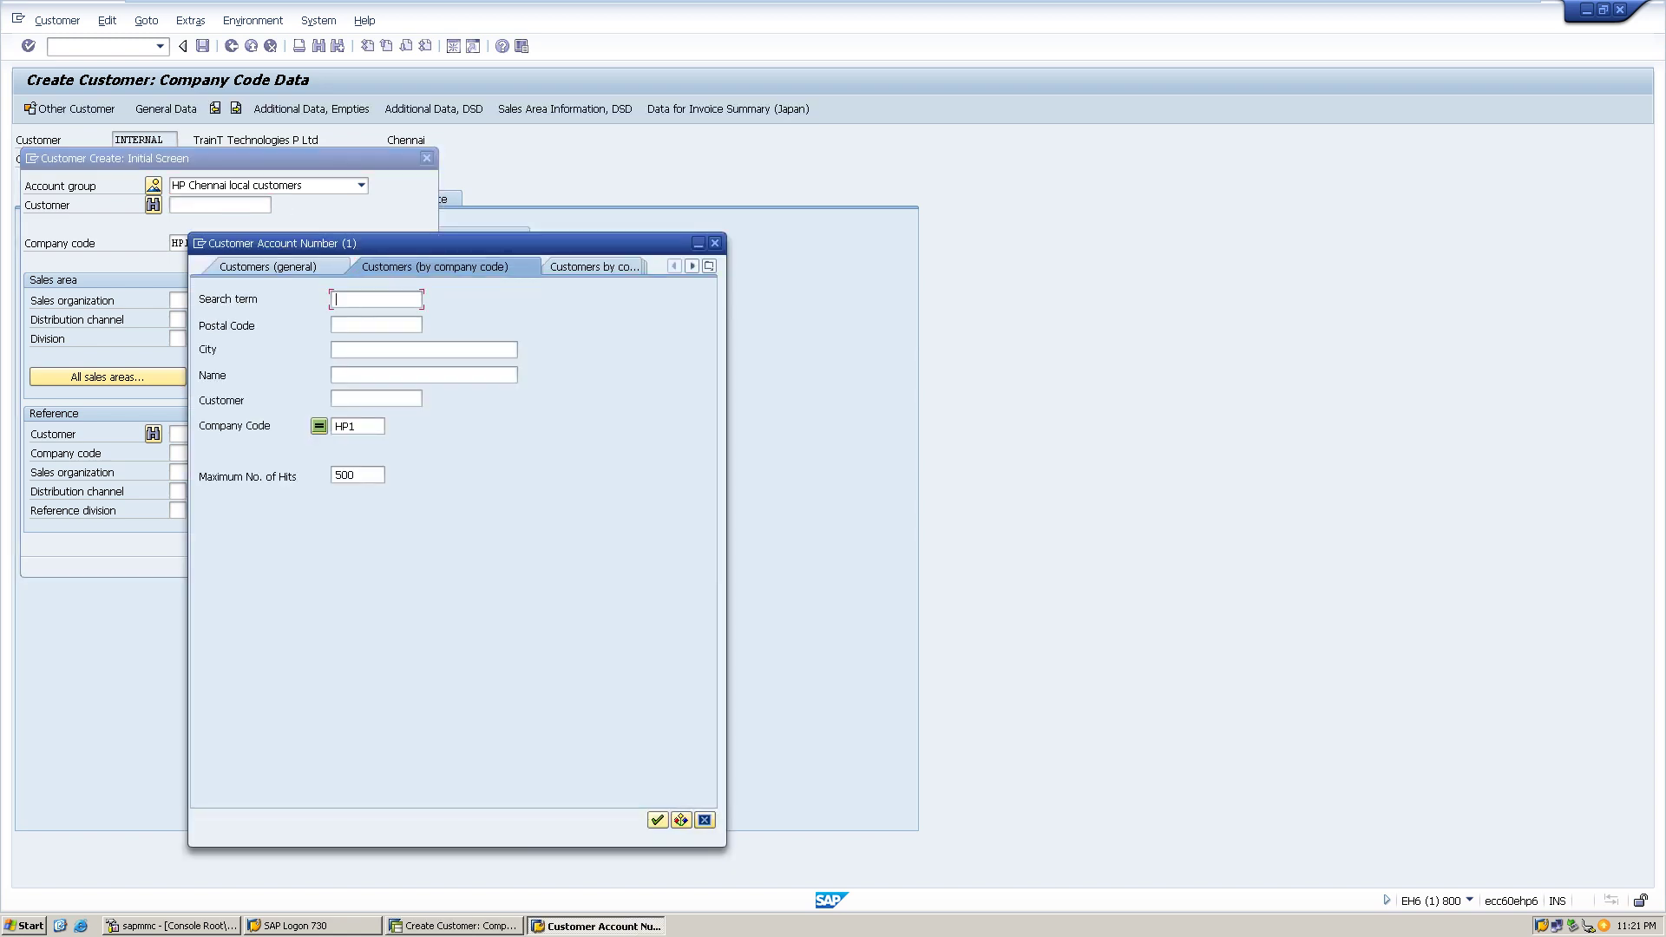
click(658, 820)
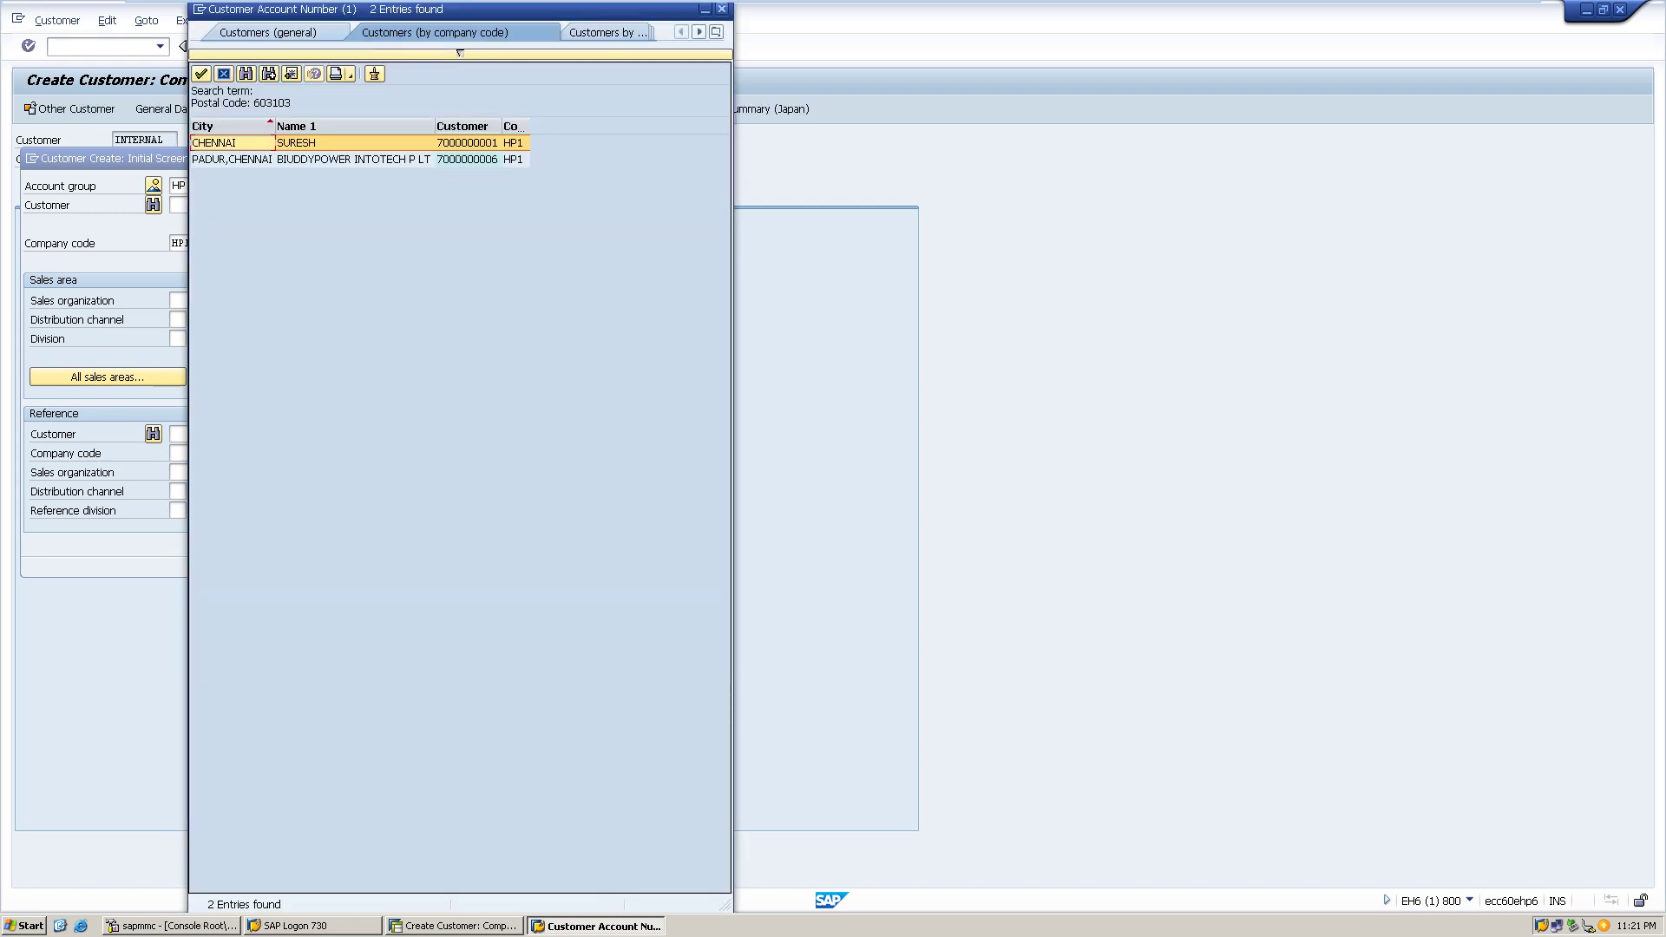
click(721, 9)
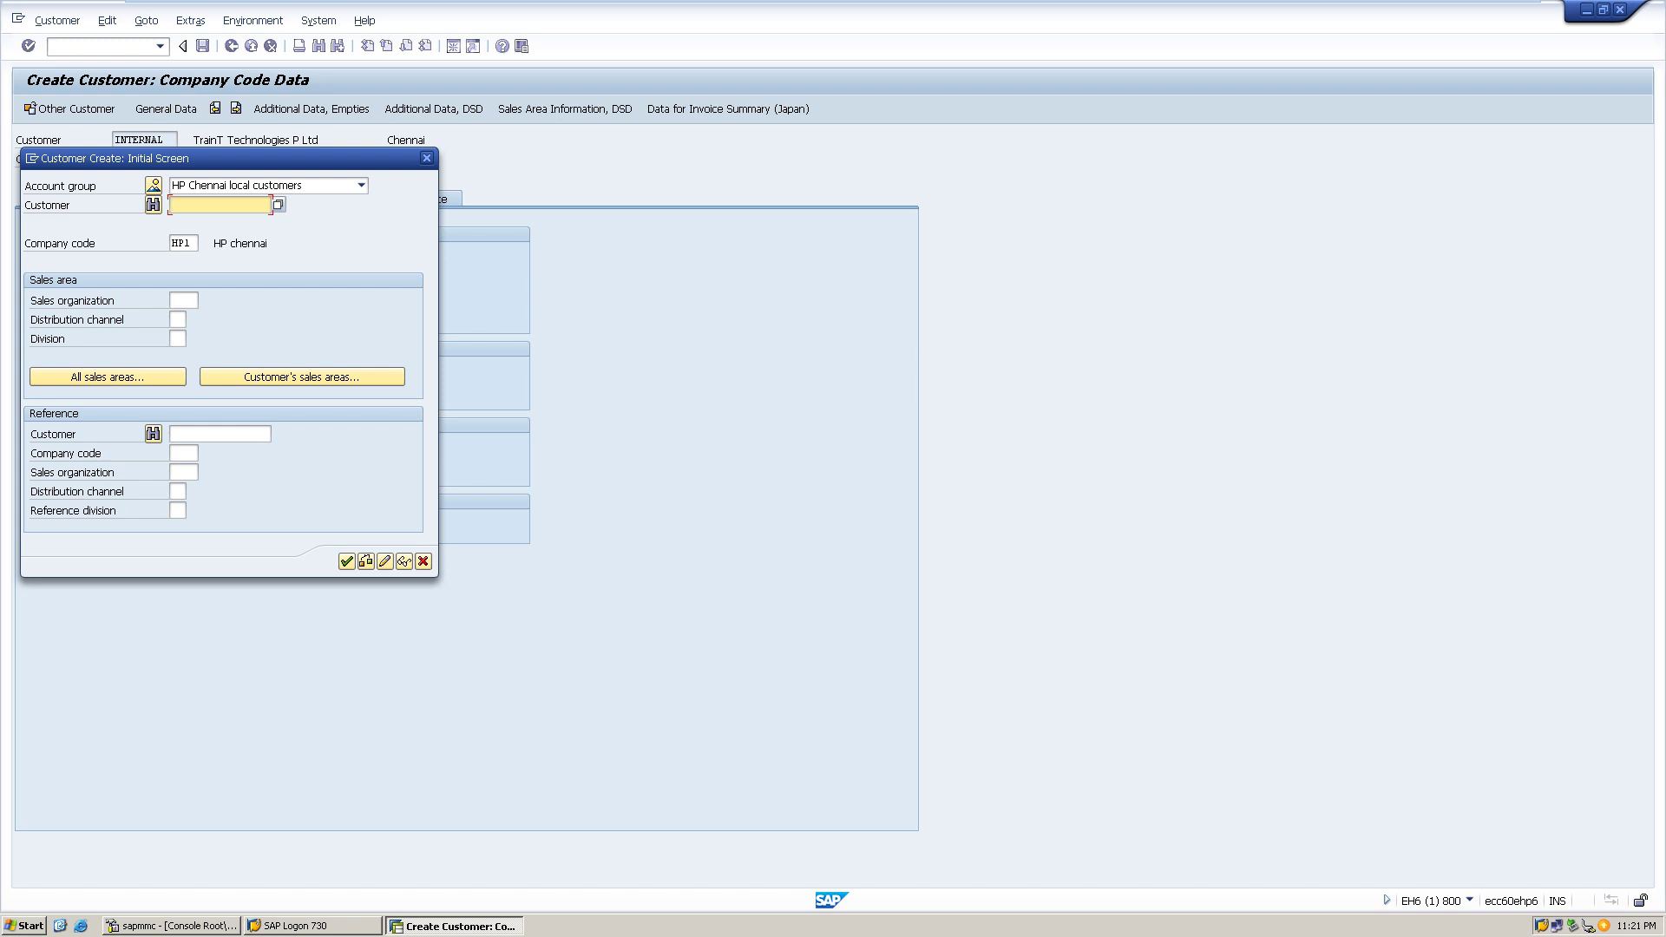
click(347, 561)
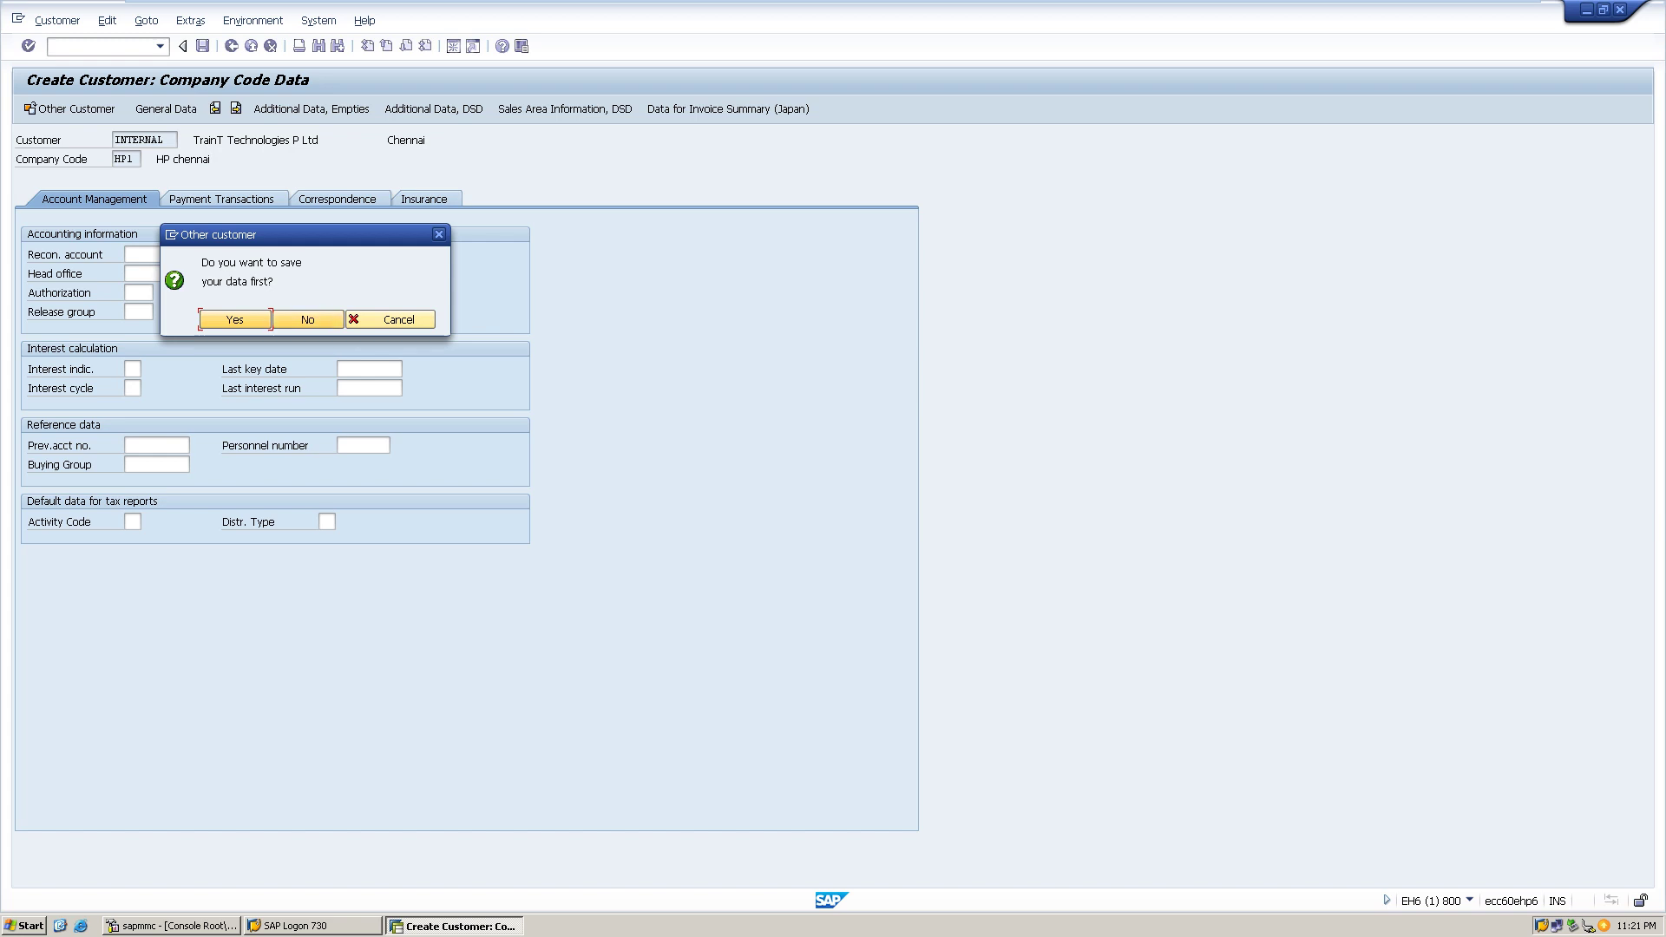
click(283, 321)
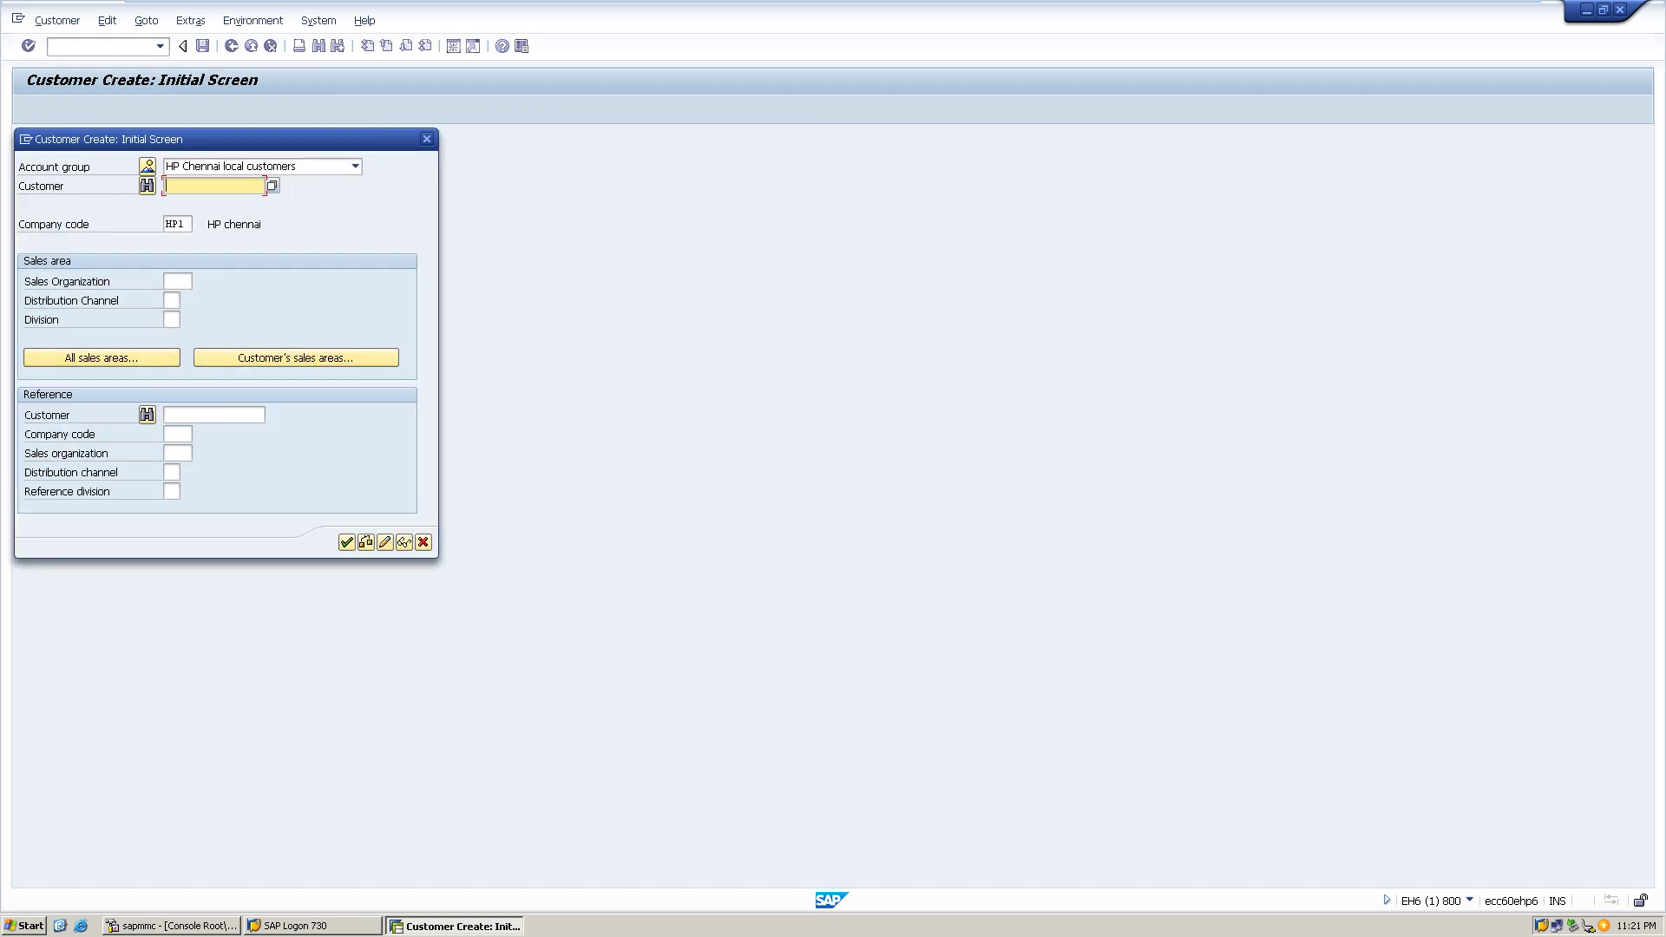
- Check customer numbers again, then continue to a fresh General Data screen
key(F4)
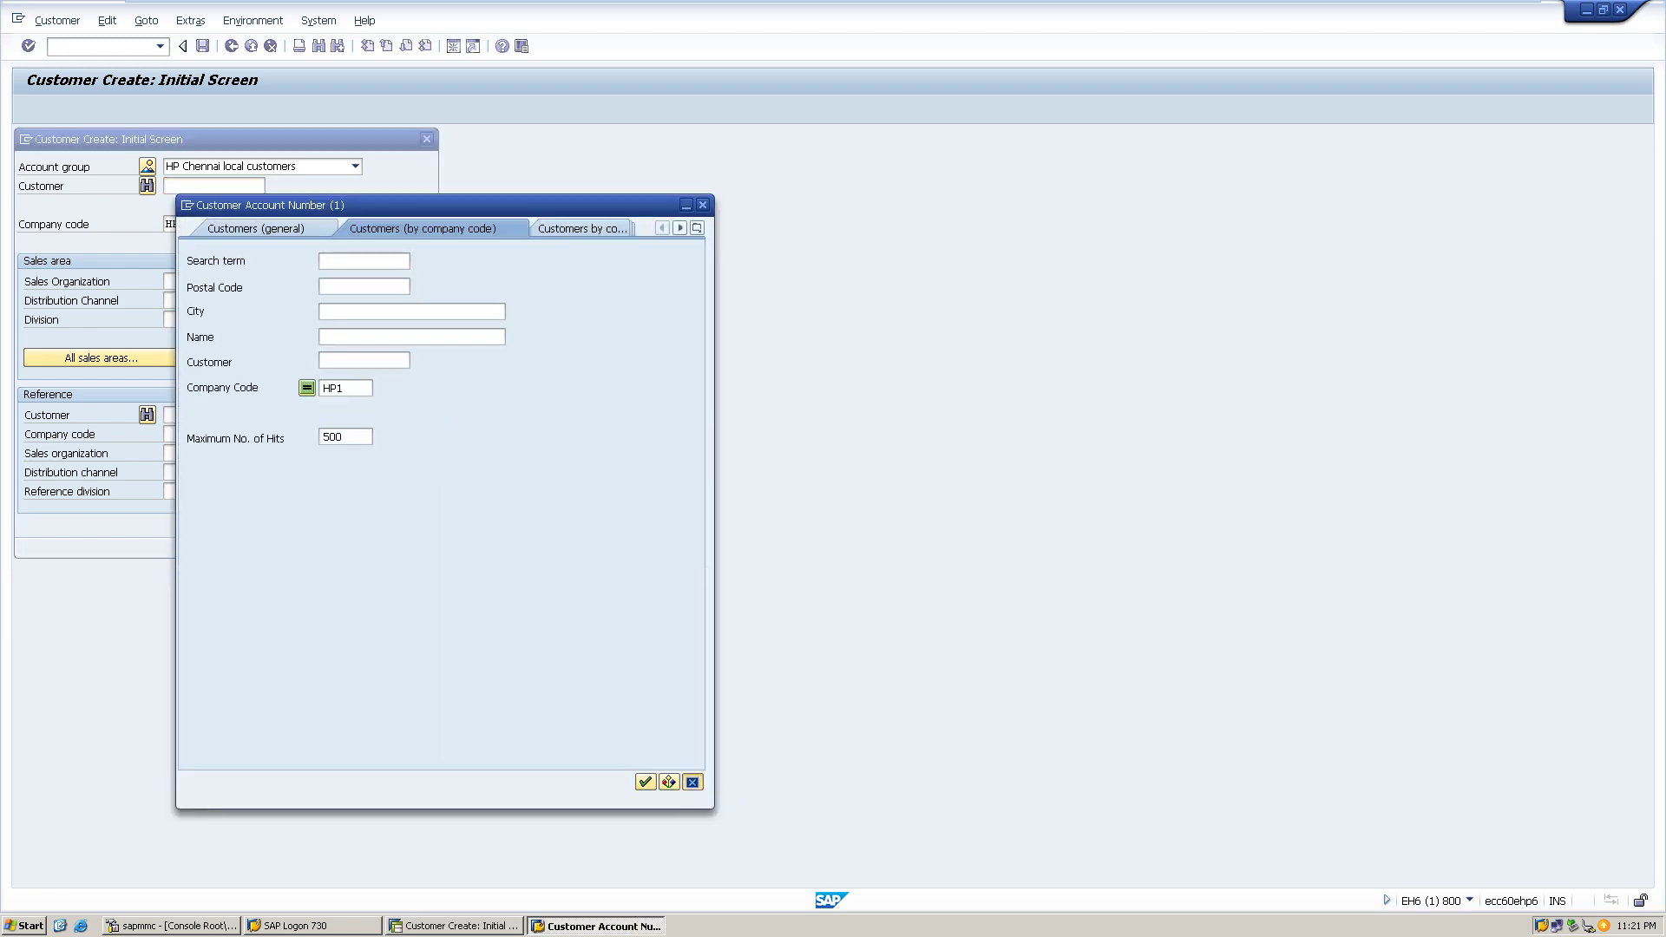
click(692, 782)
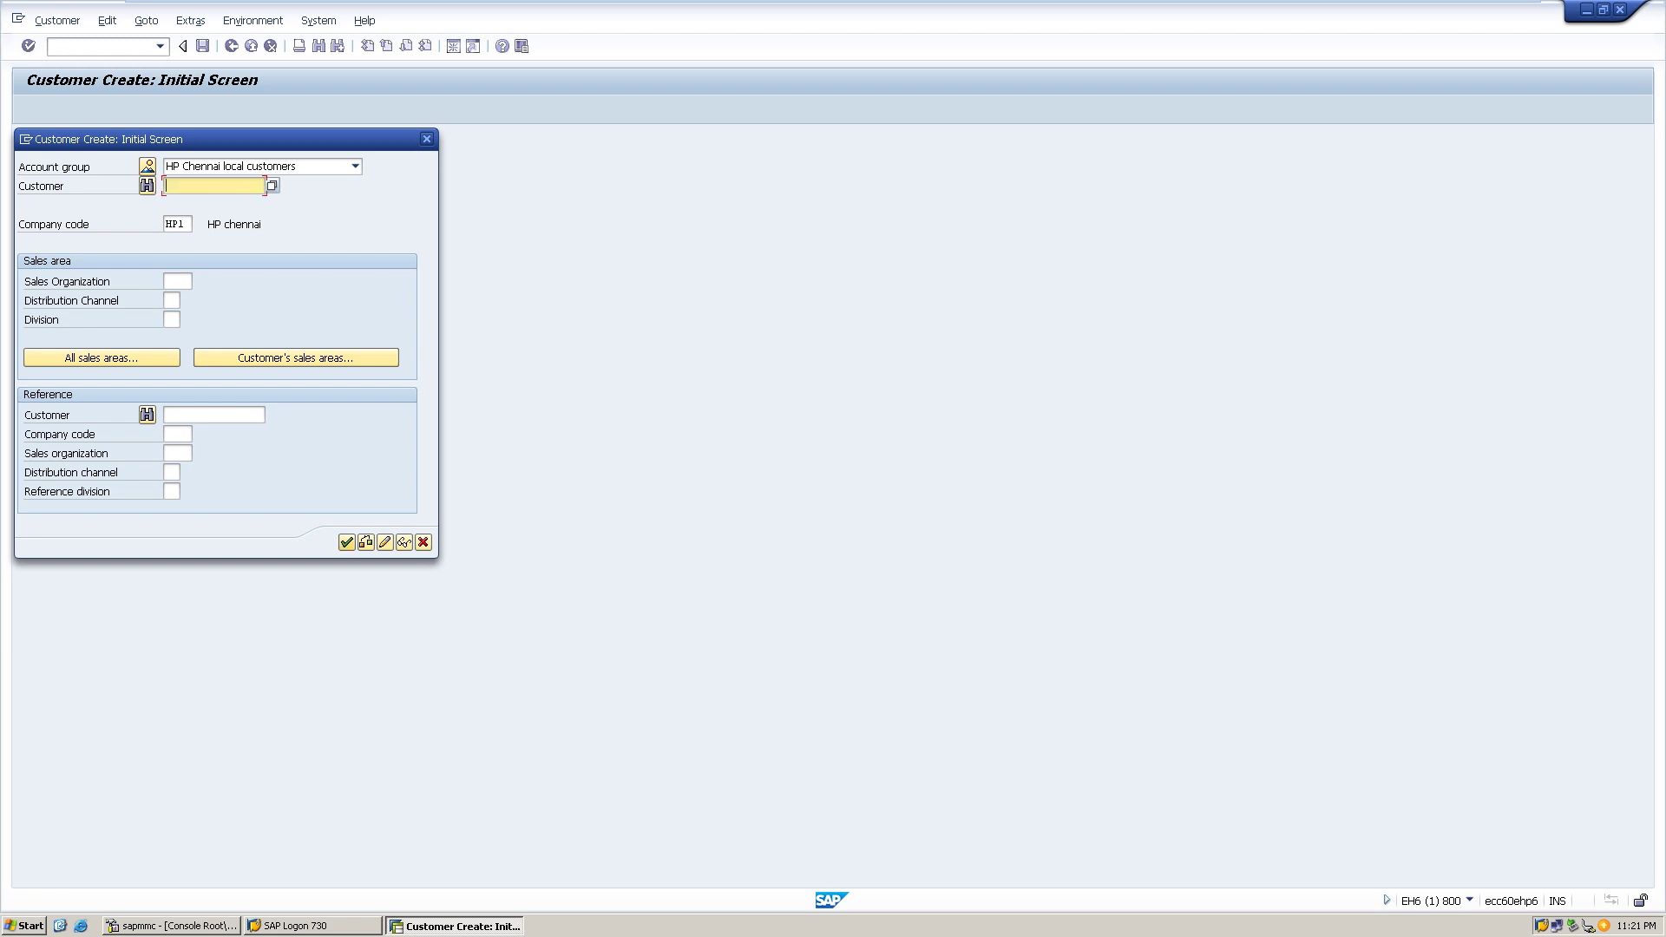
key(Return)
key(F4)
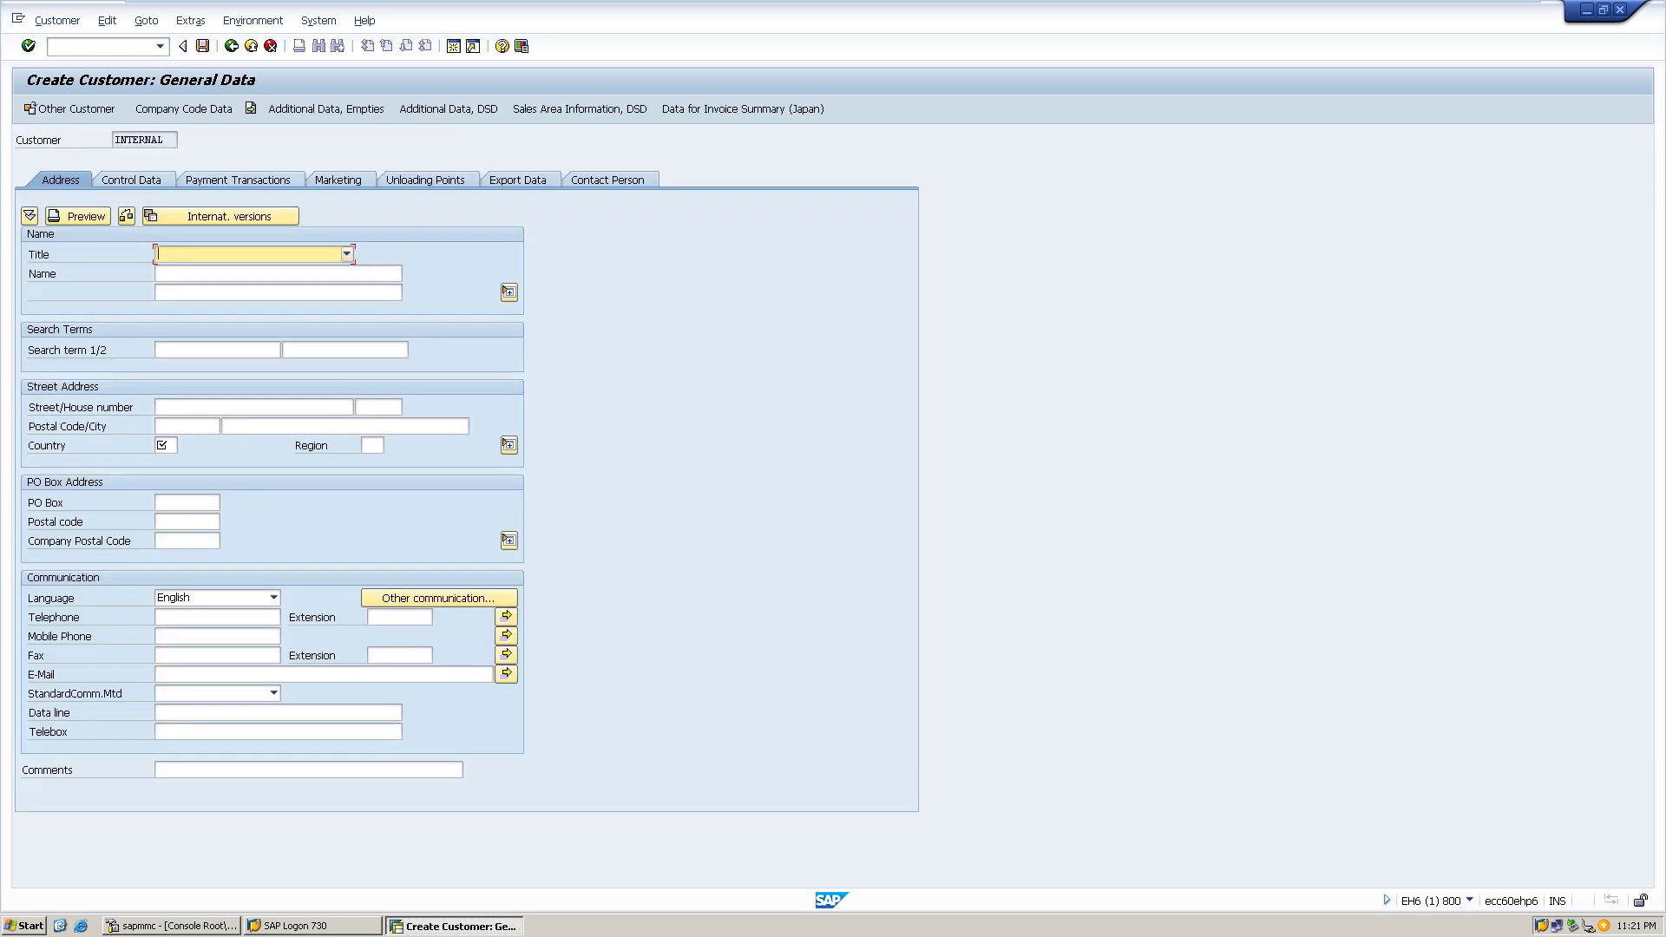
- Set title Company, name TrainT Technologies P Ltd and street 72
key(Return)
key(Tab)
text(TrainT)
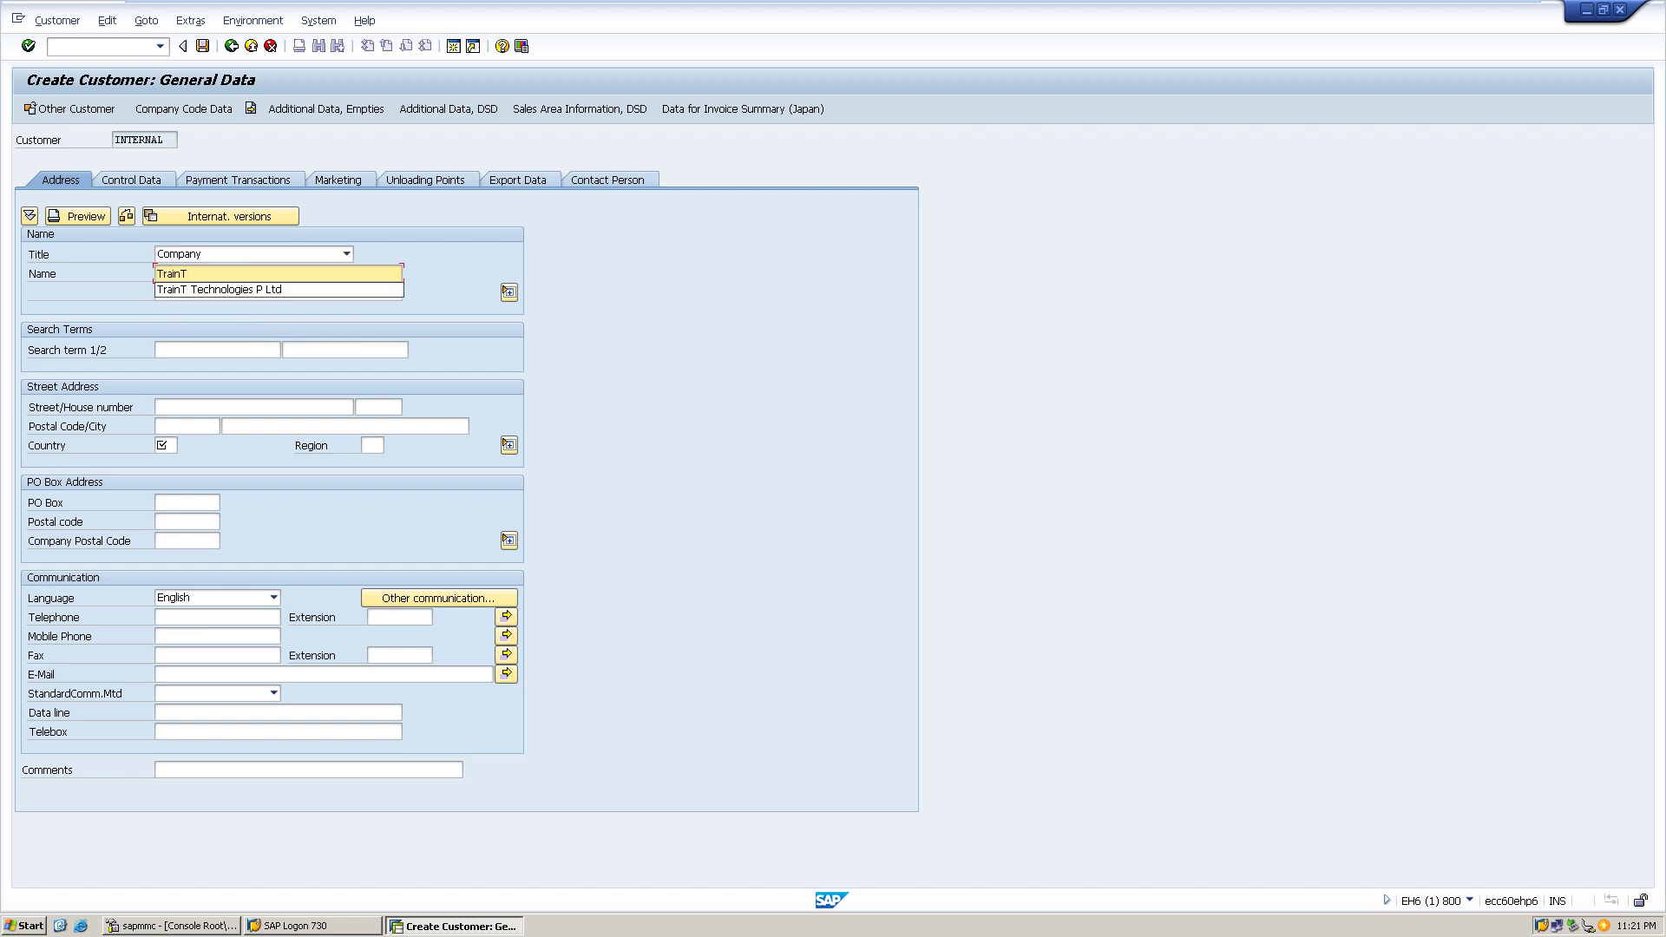
key(Down)
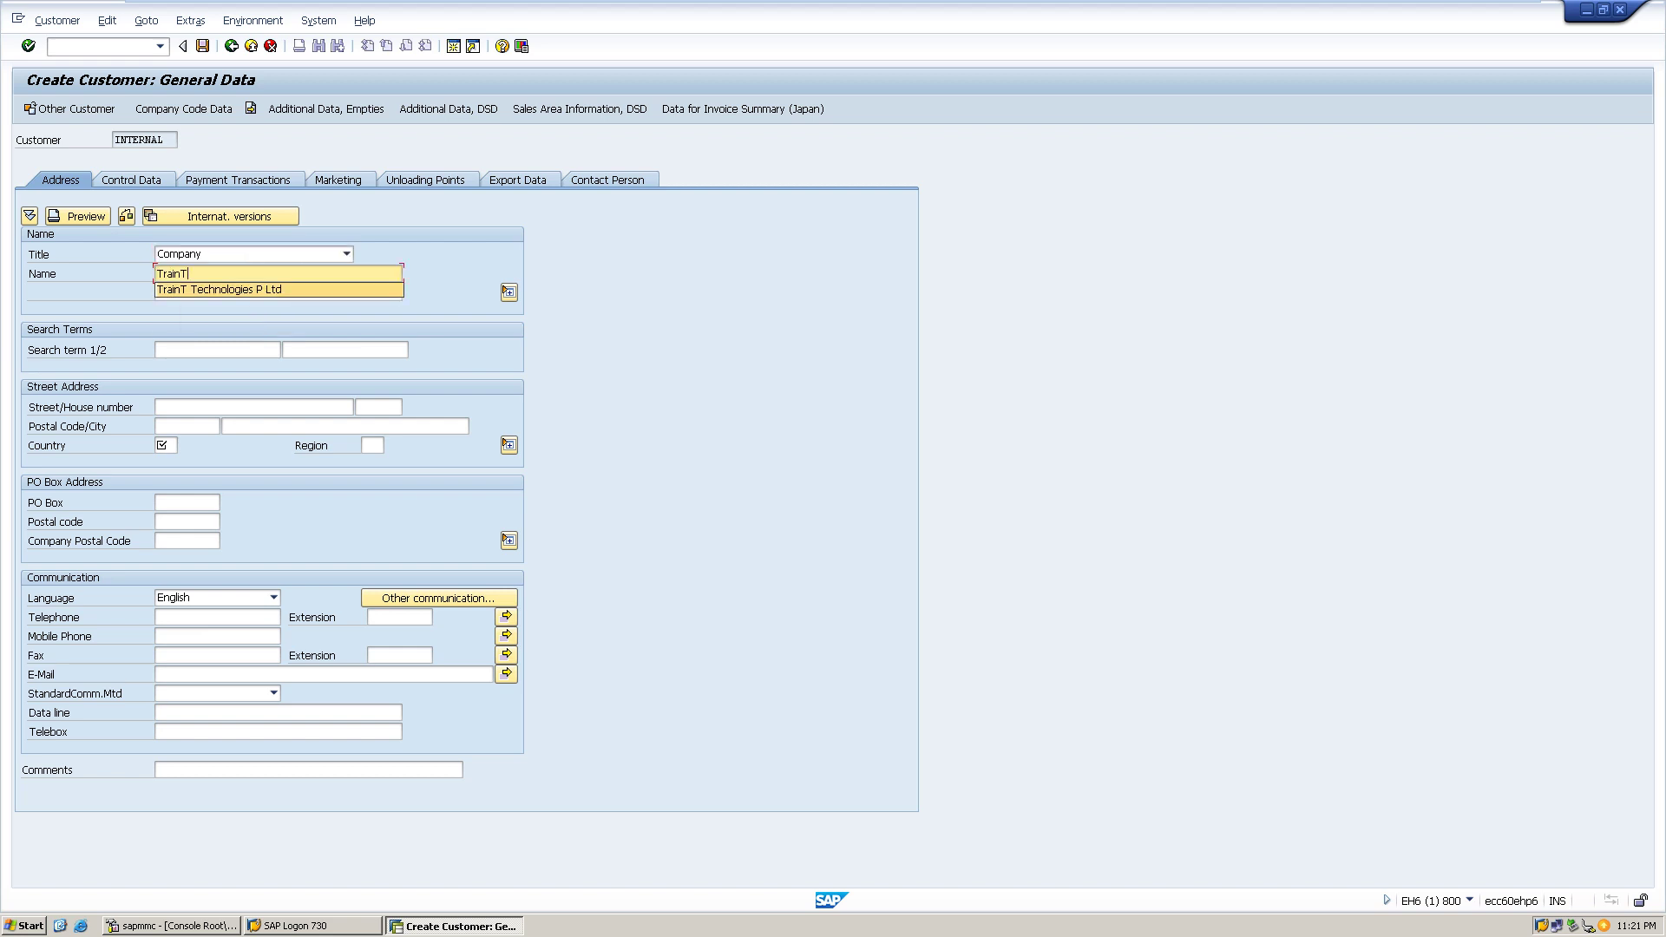
key(Return)
key(Tab)
key(Tab)
key(Tab)
key(Tab)
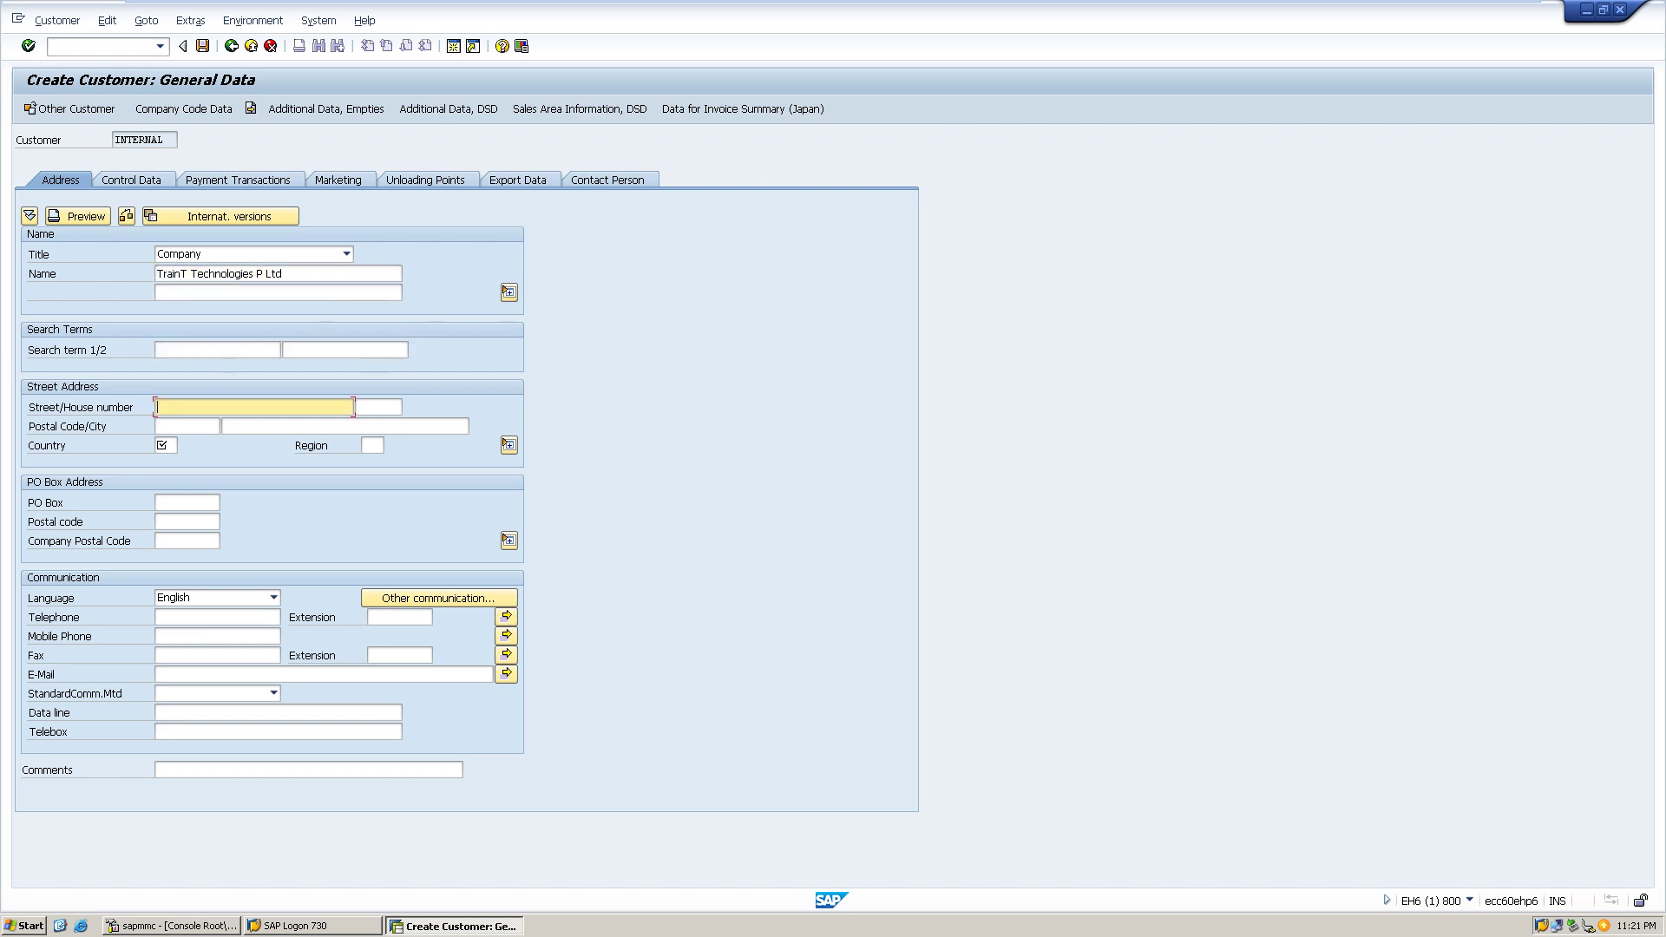
text(72)
key(Tab)
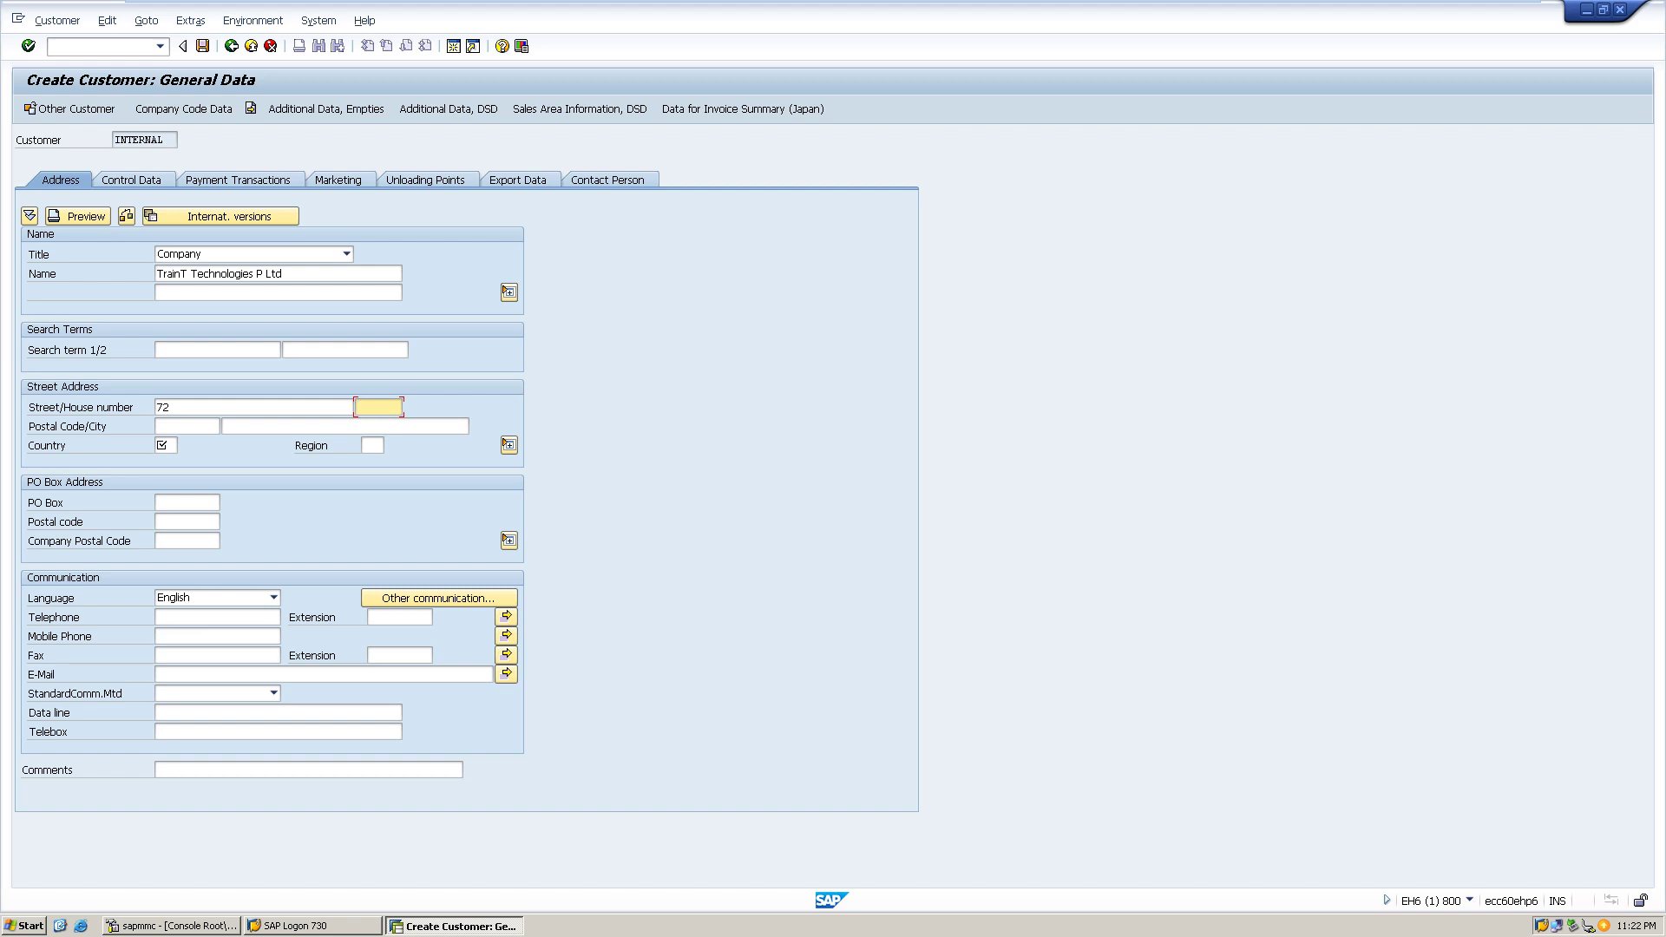
click(173, 426)
- Enter postal code 603103, city Chennai, country IN and region 22
text(6)
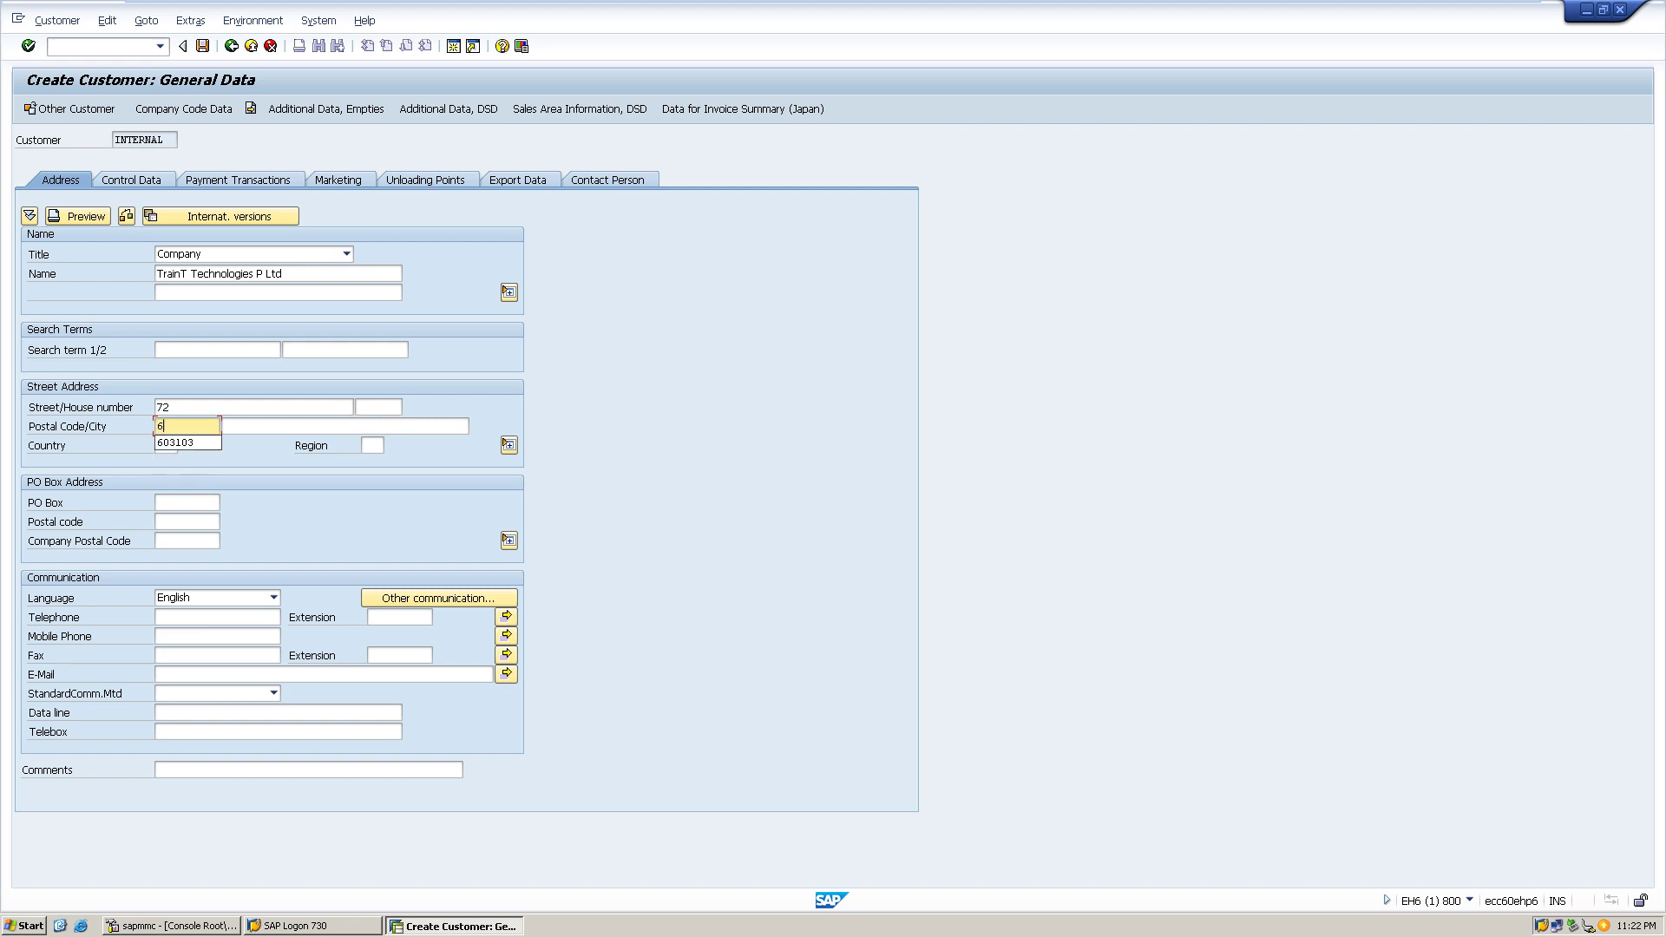
key(Down)
key(Return)
key(Tab)
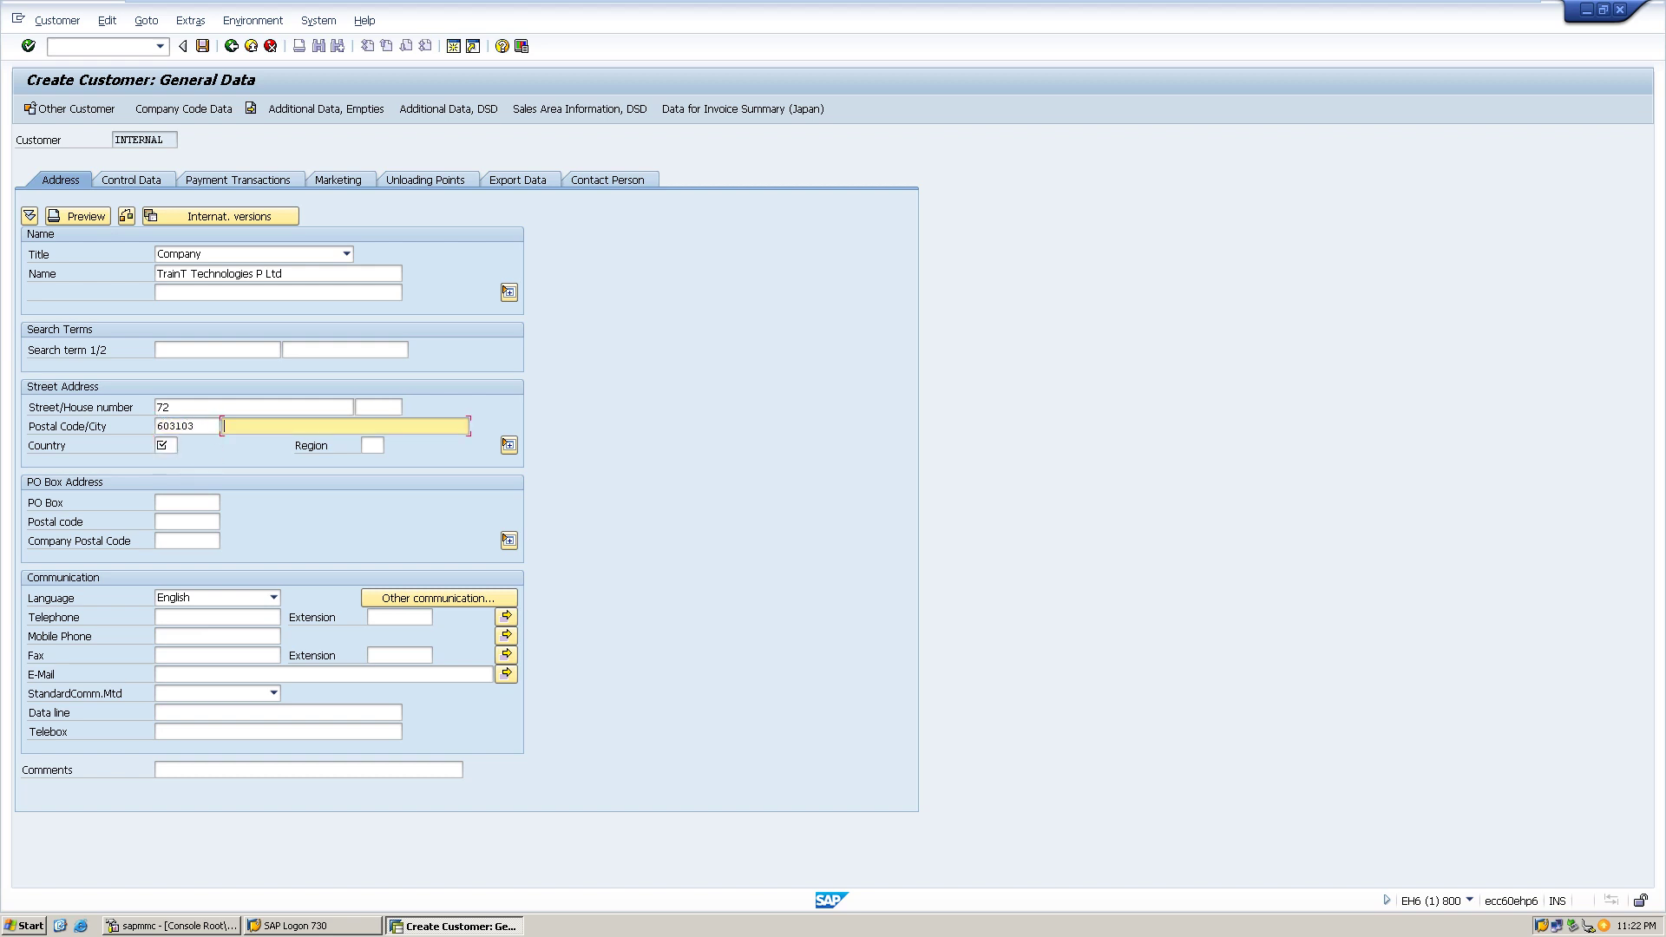
text(Chenna)
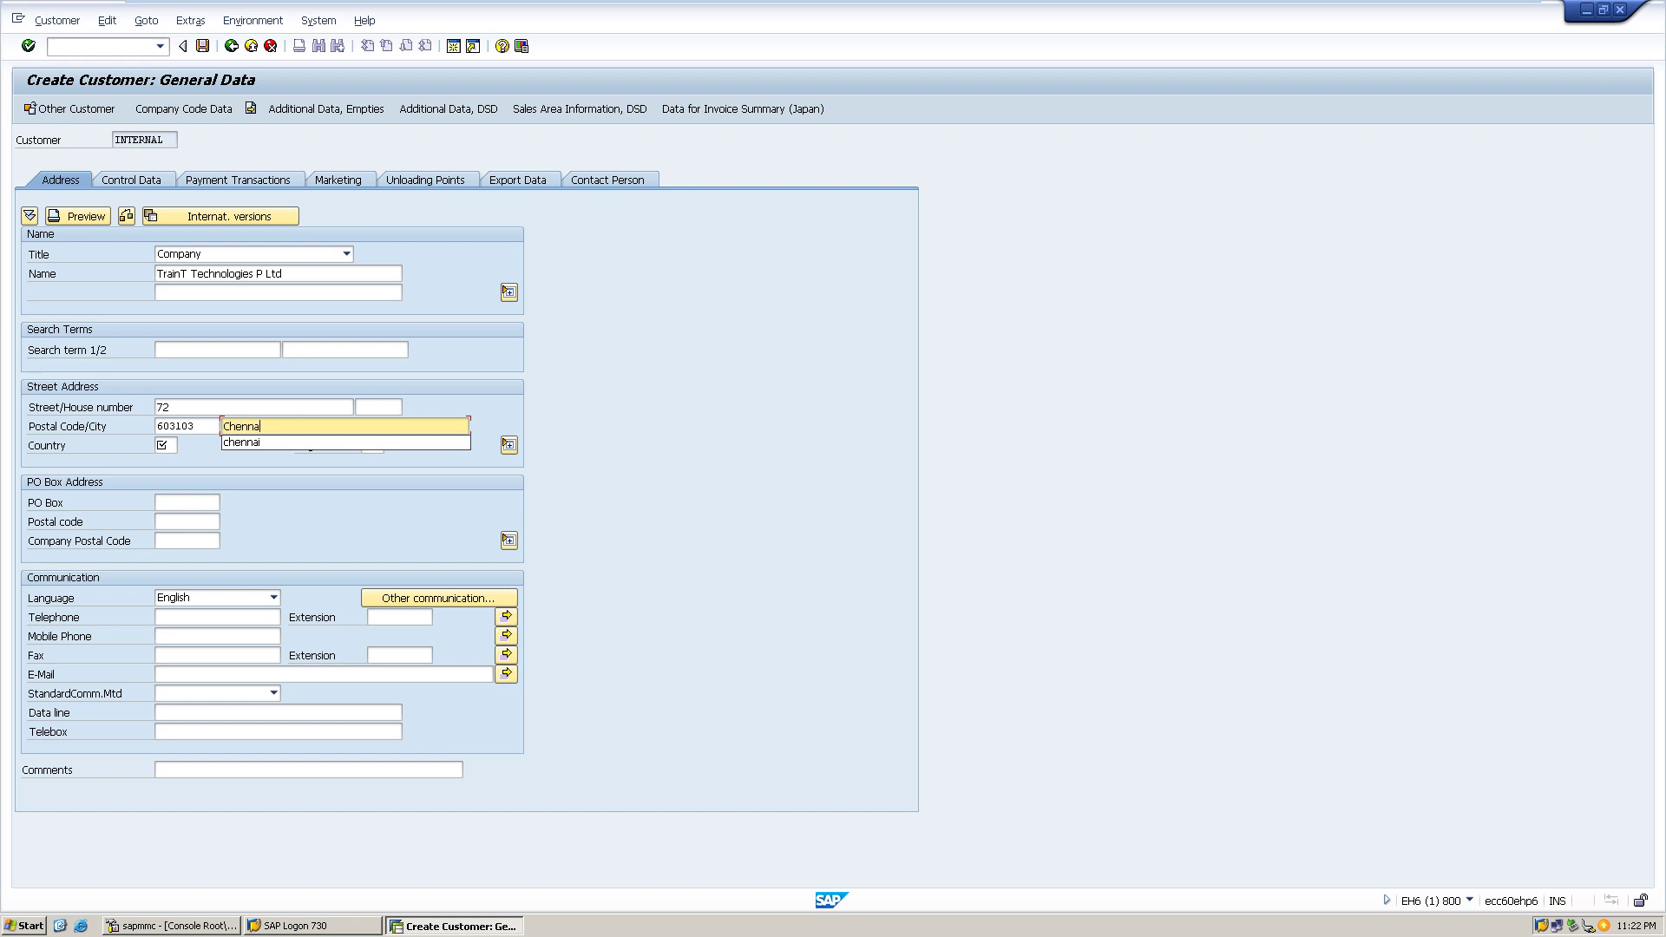
text(i)
key(Down)
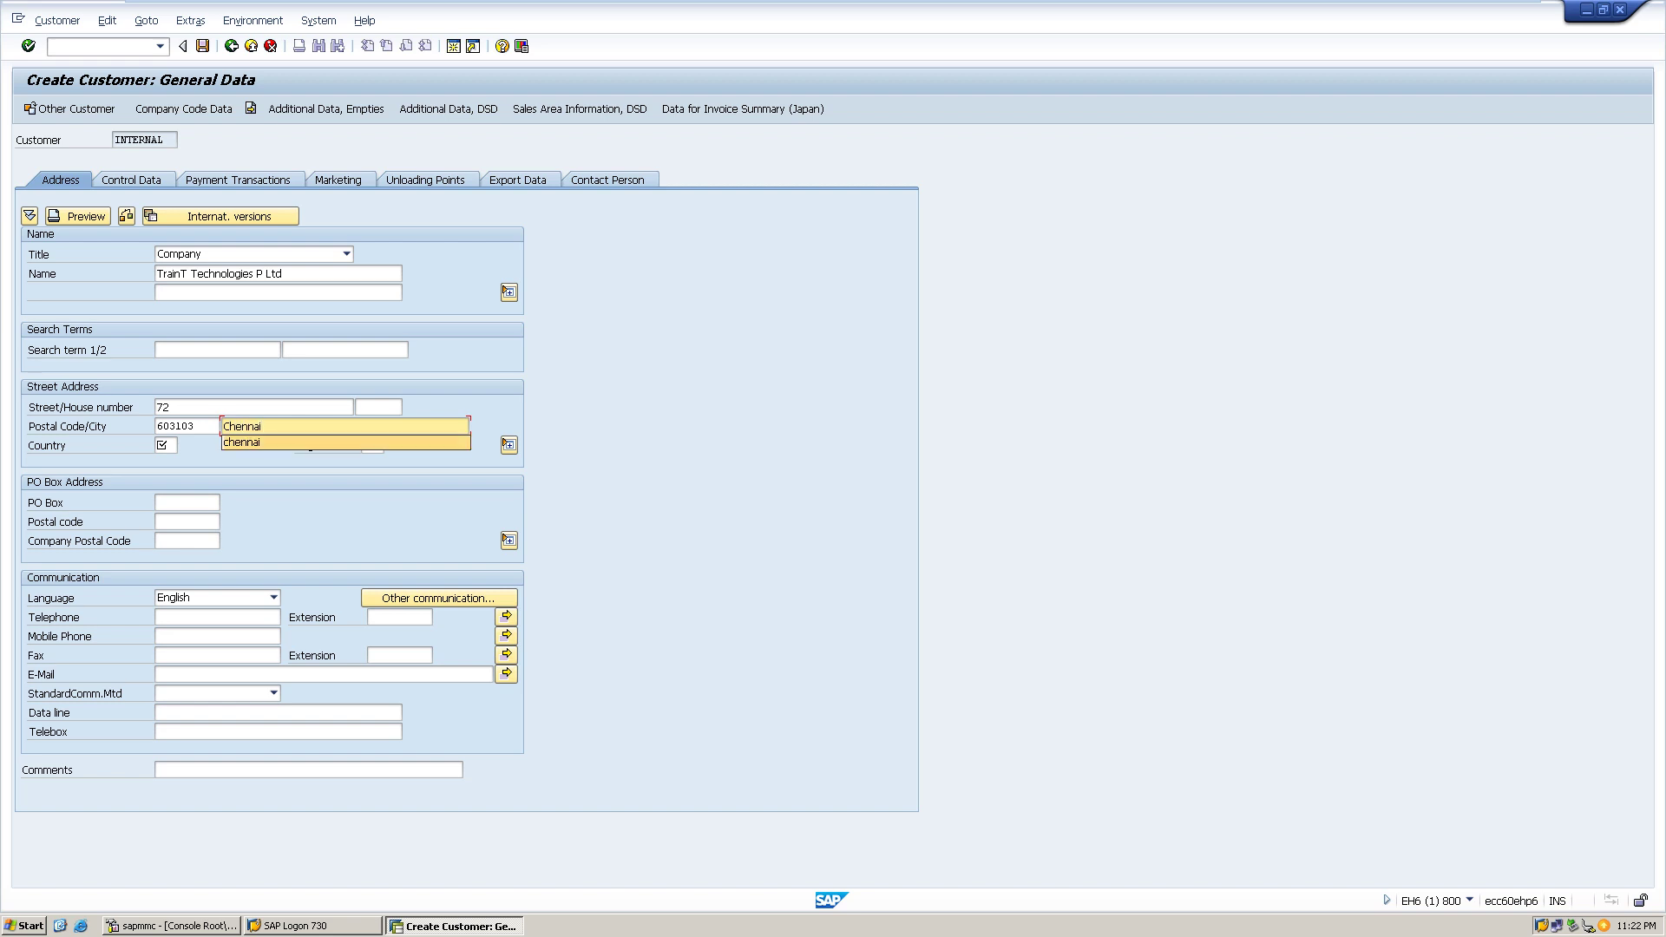
key(Escape)
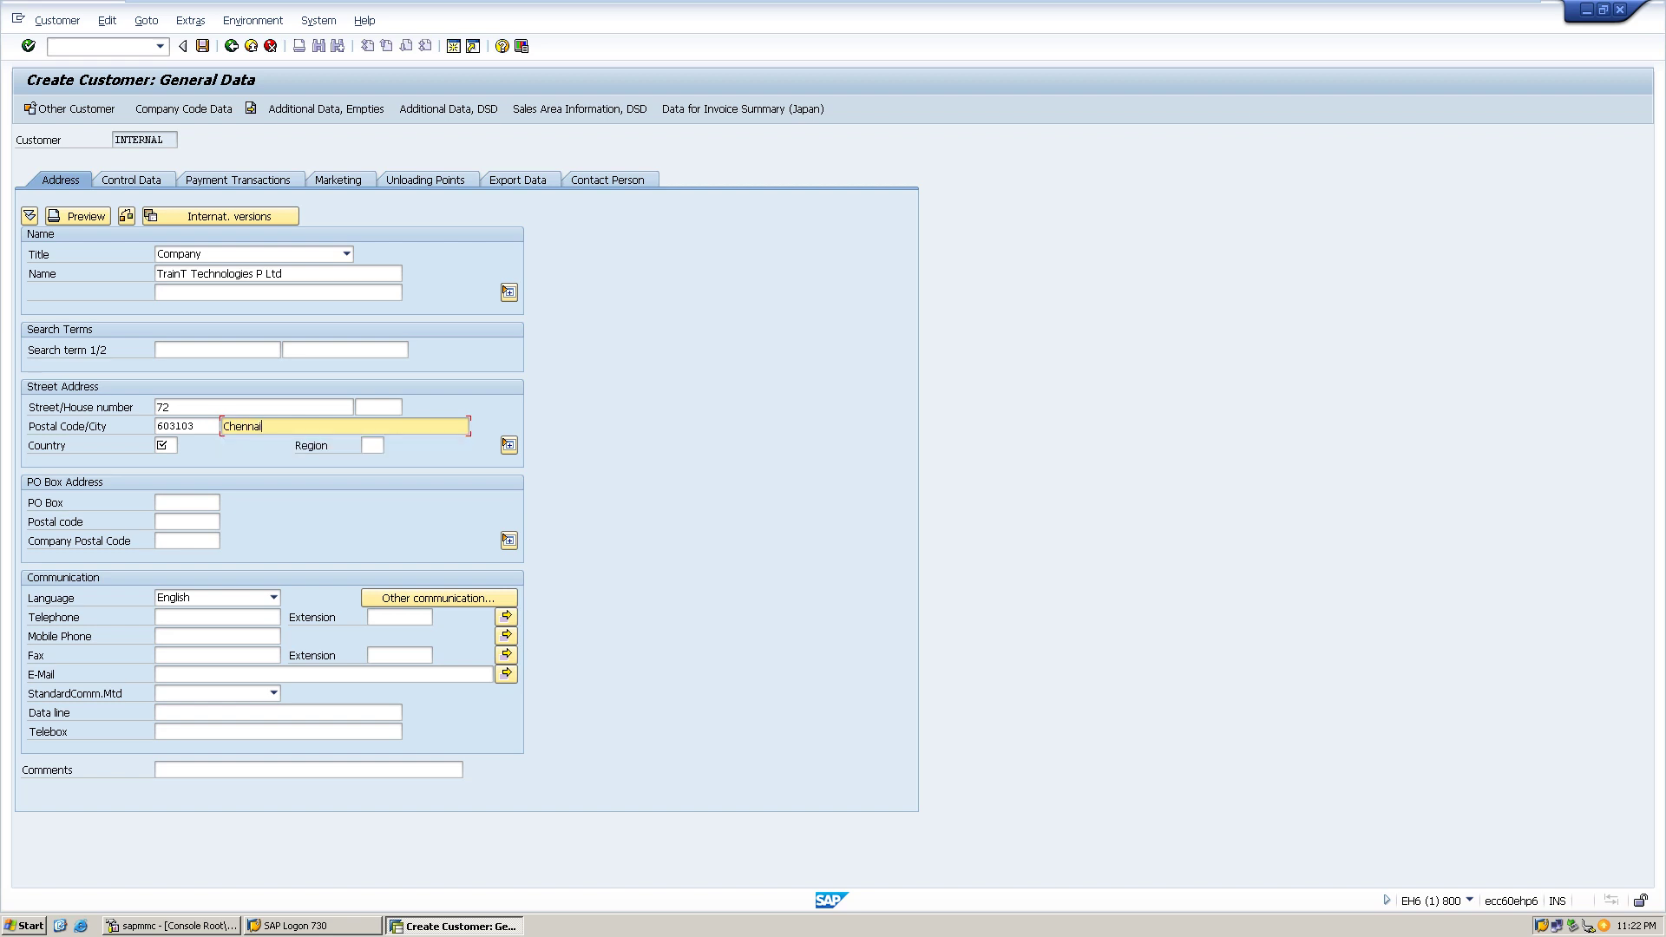
click(166, 445)
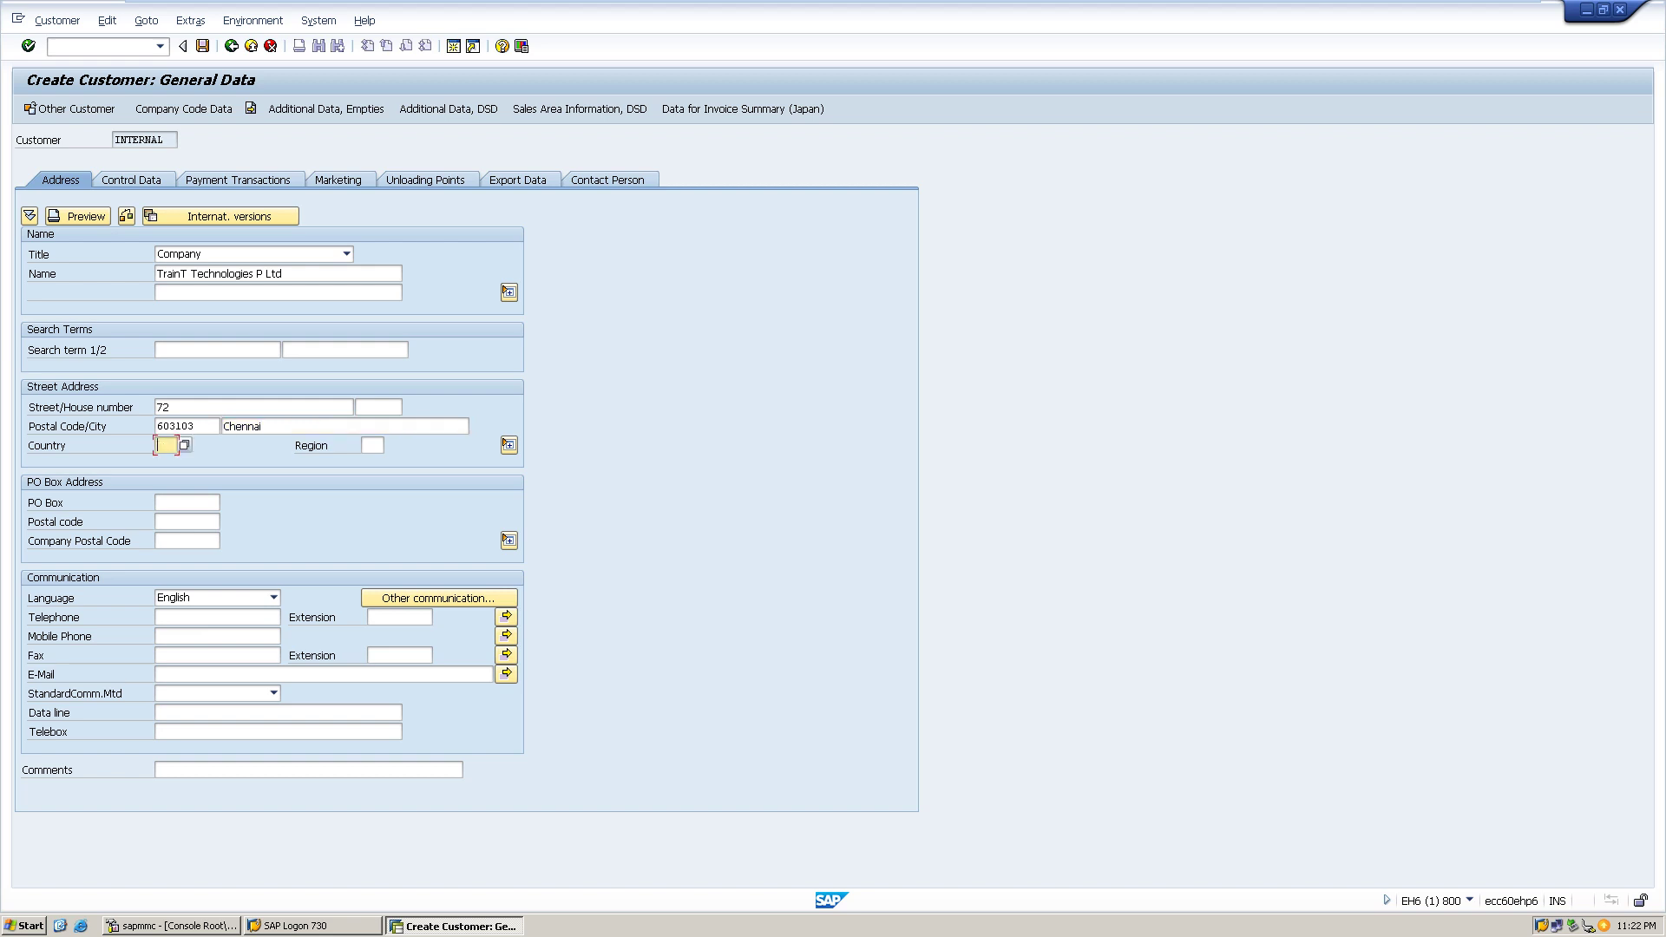
text(IN)
key(Tab)
text(22)
- Assign reconciliation account 5 Sundry Debtors in Company Code Data and save the customer
click(183, 108)
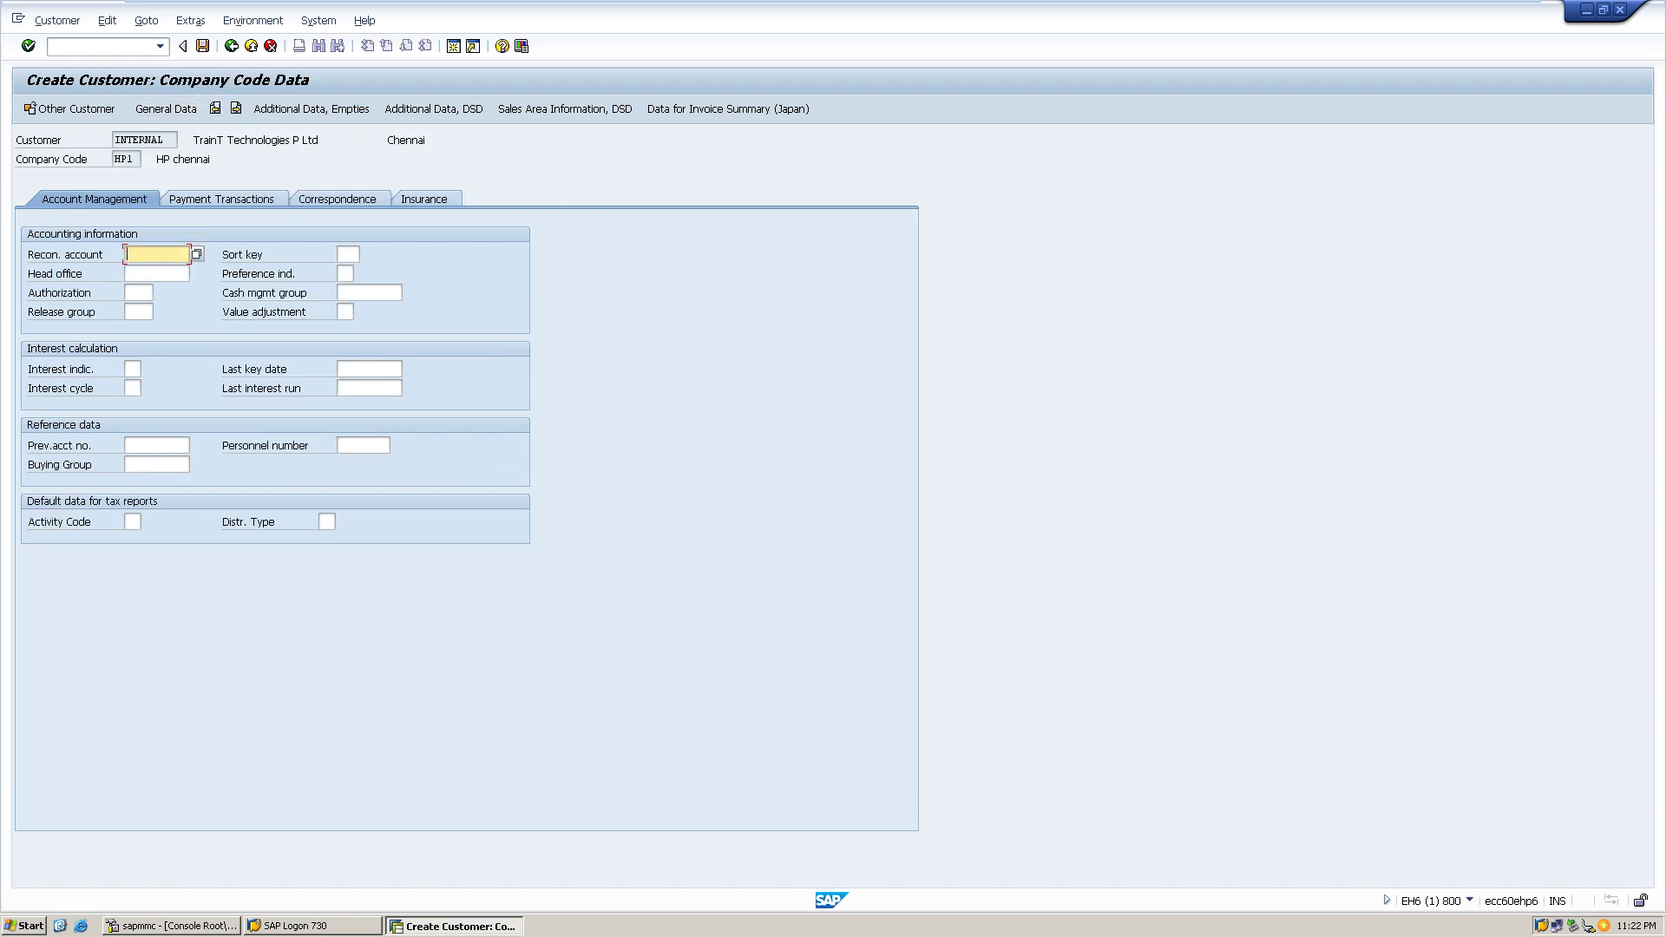
key(F4)
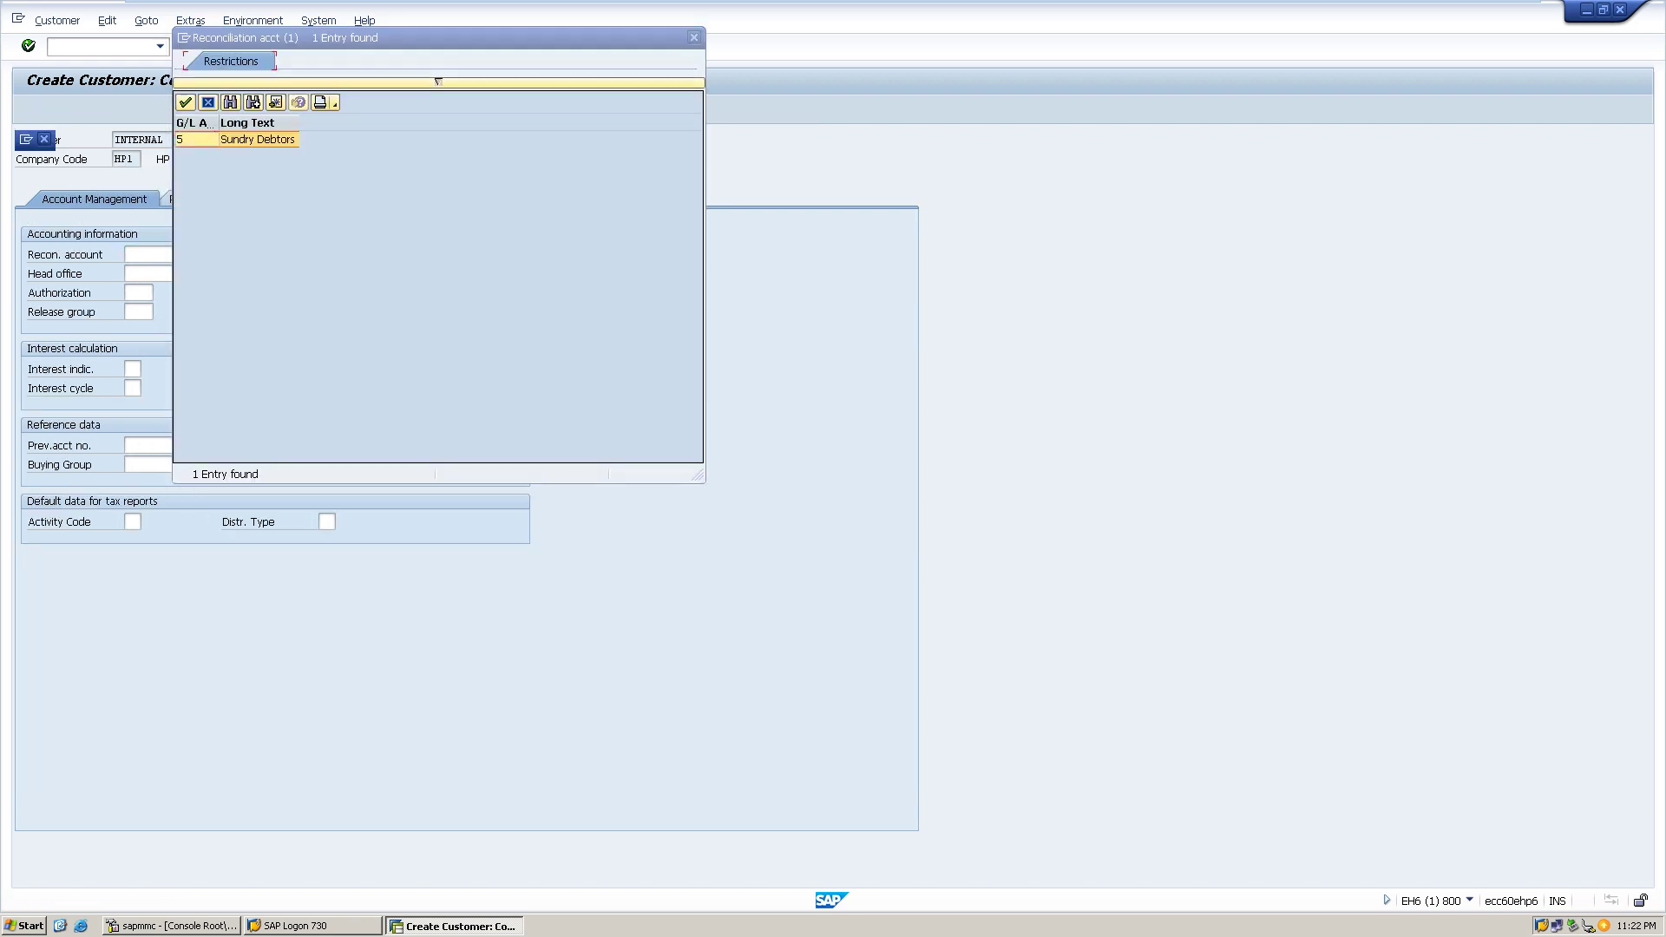
key(Return)
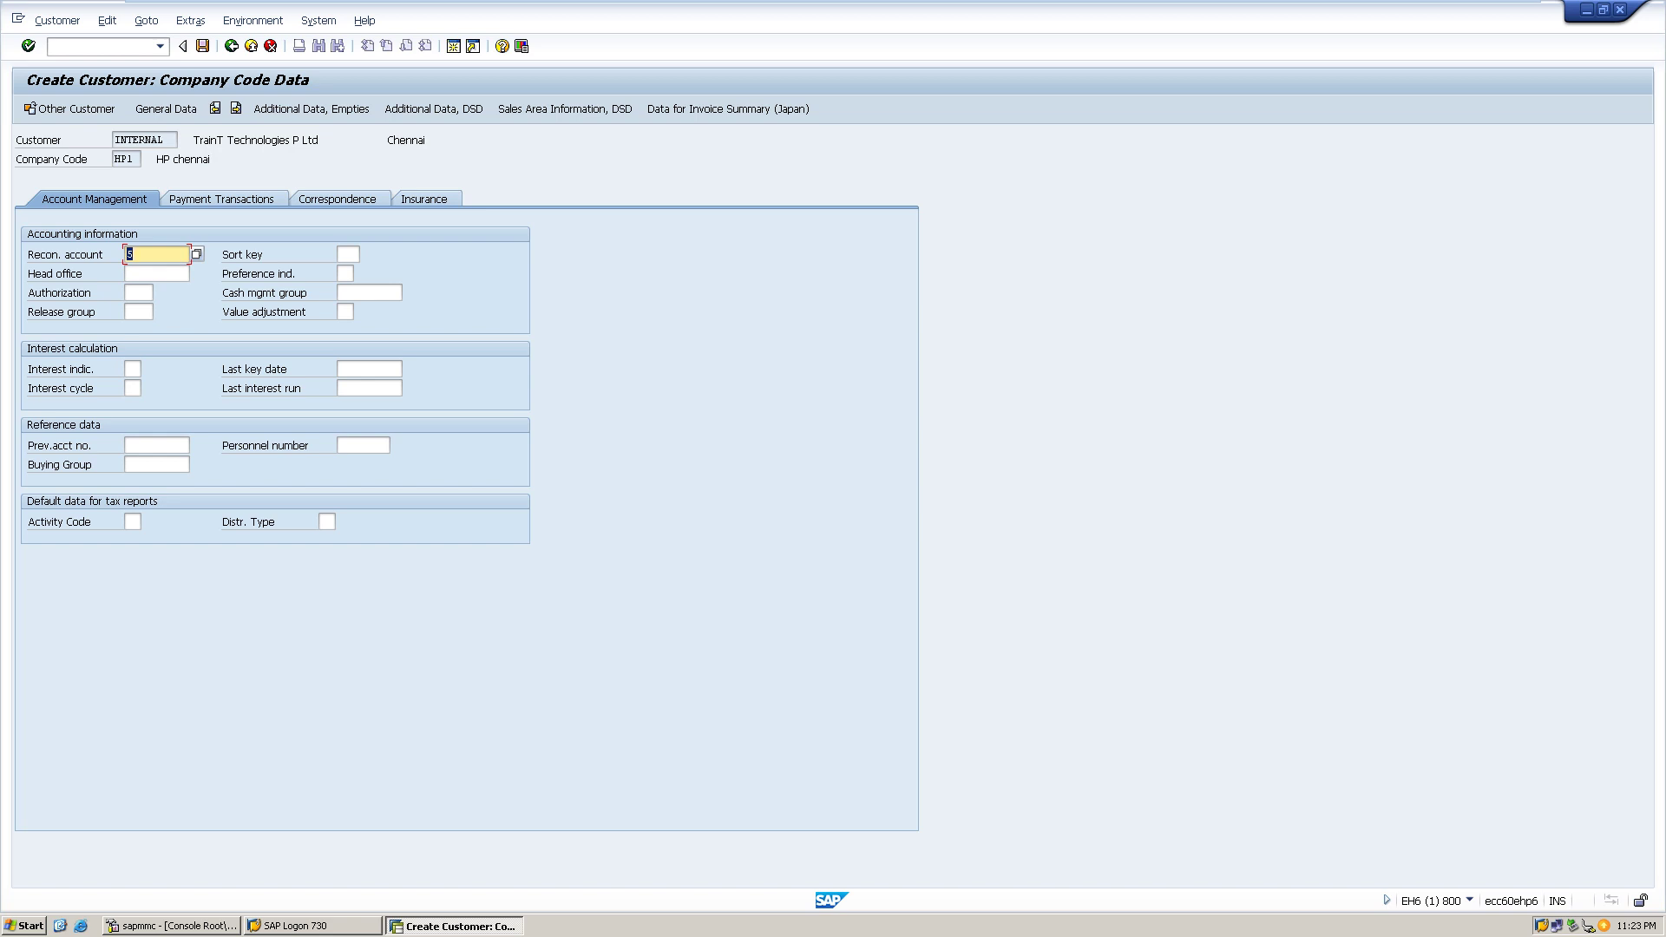
key(ctrl+s)
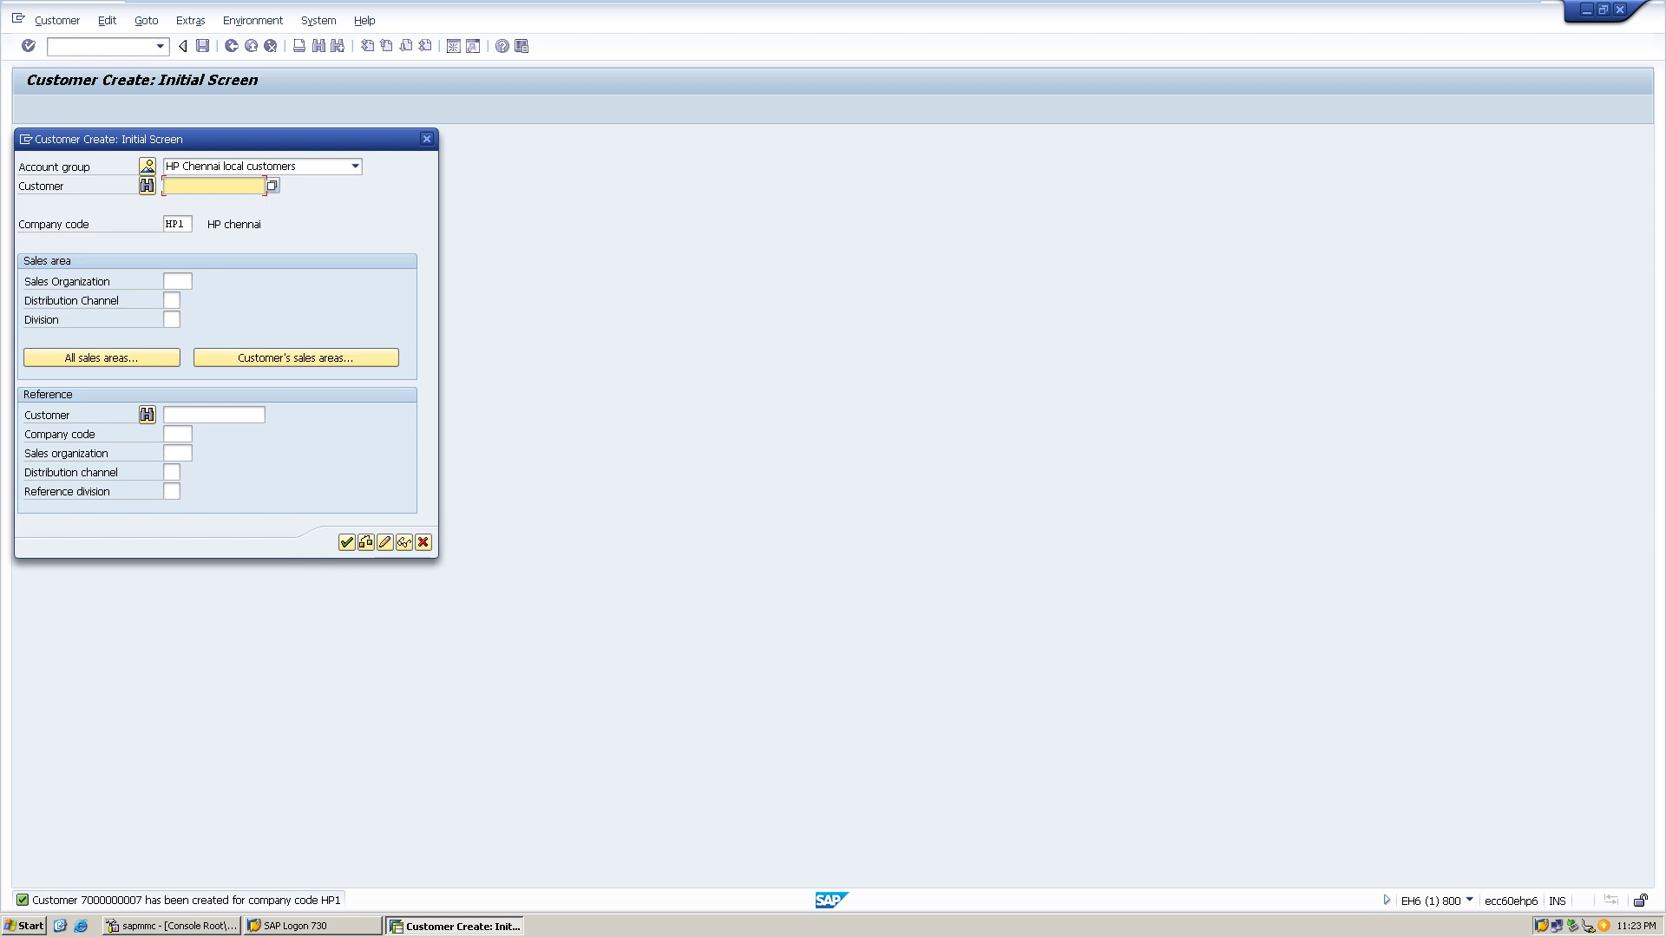
key(F4)
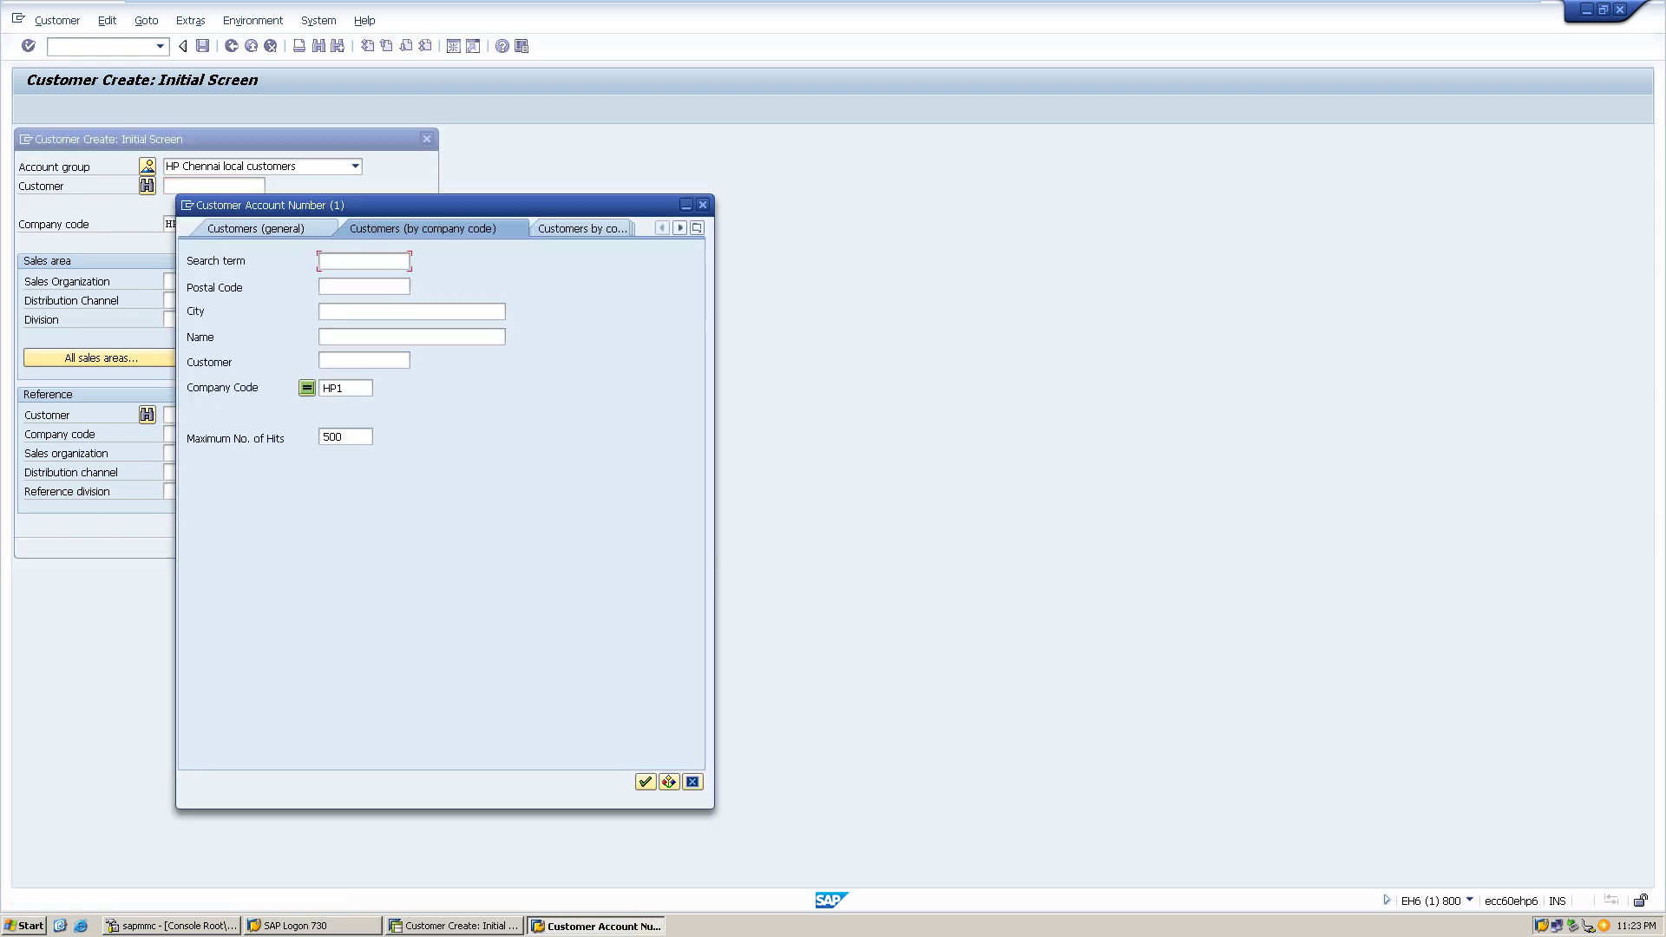
click(644, 782)
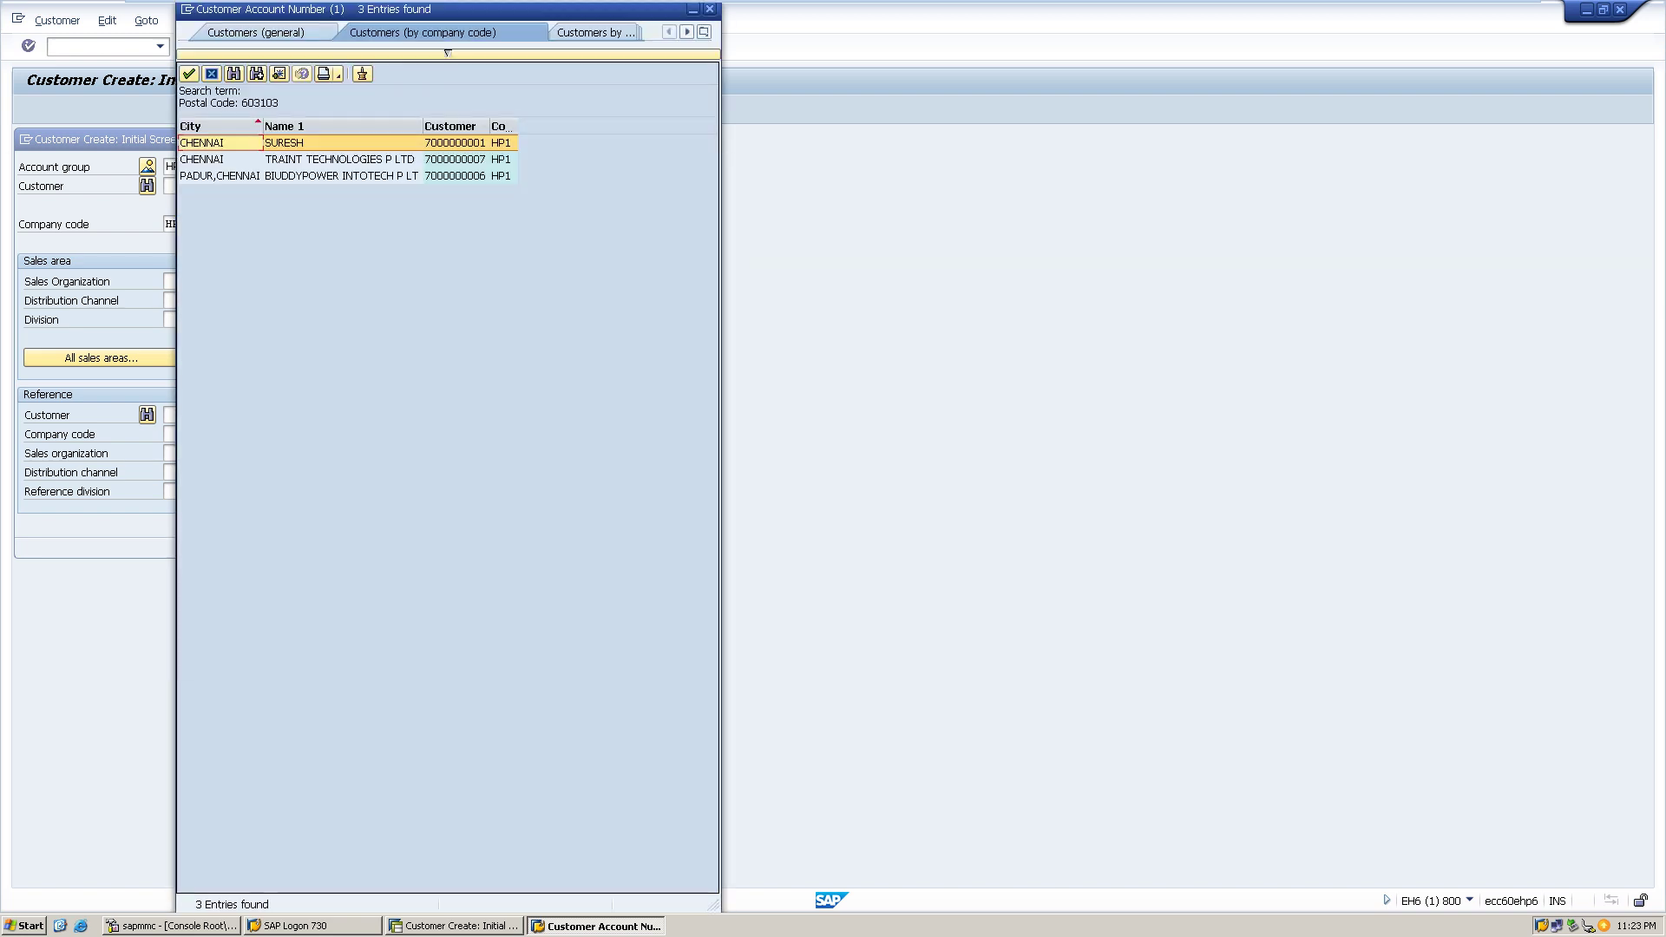
mouse_move(709, 1)
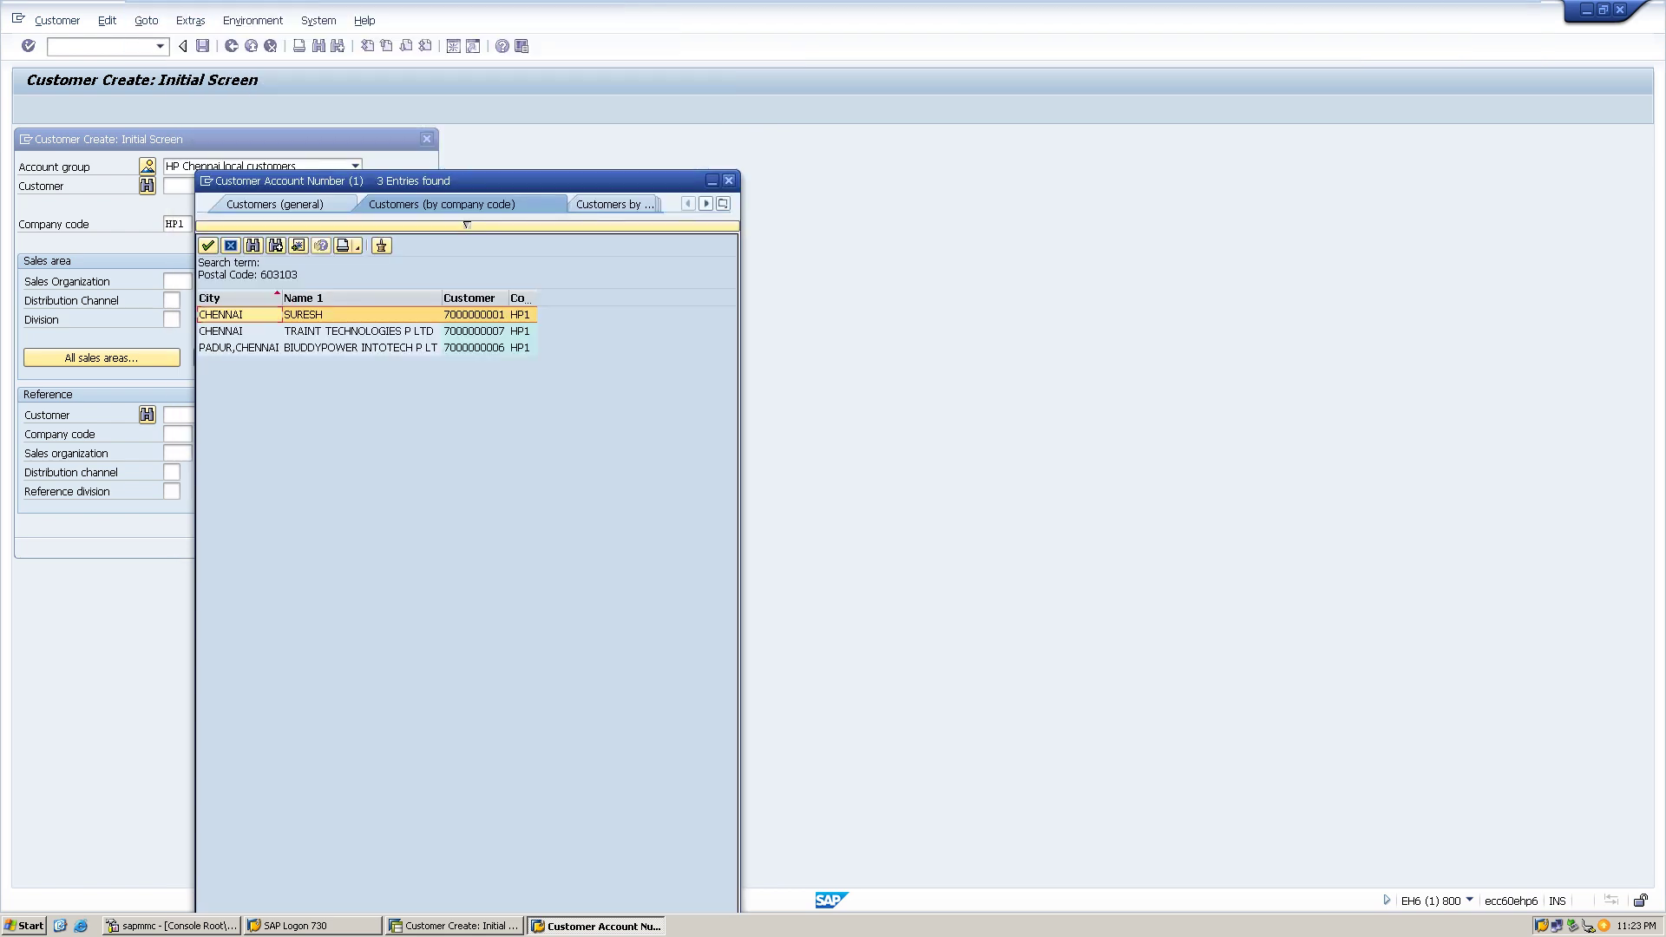
key(Escape)
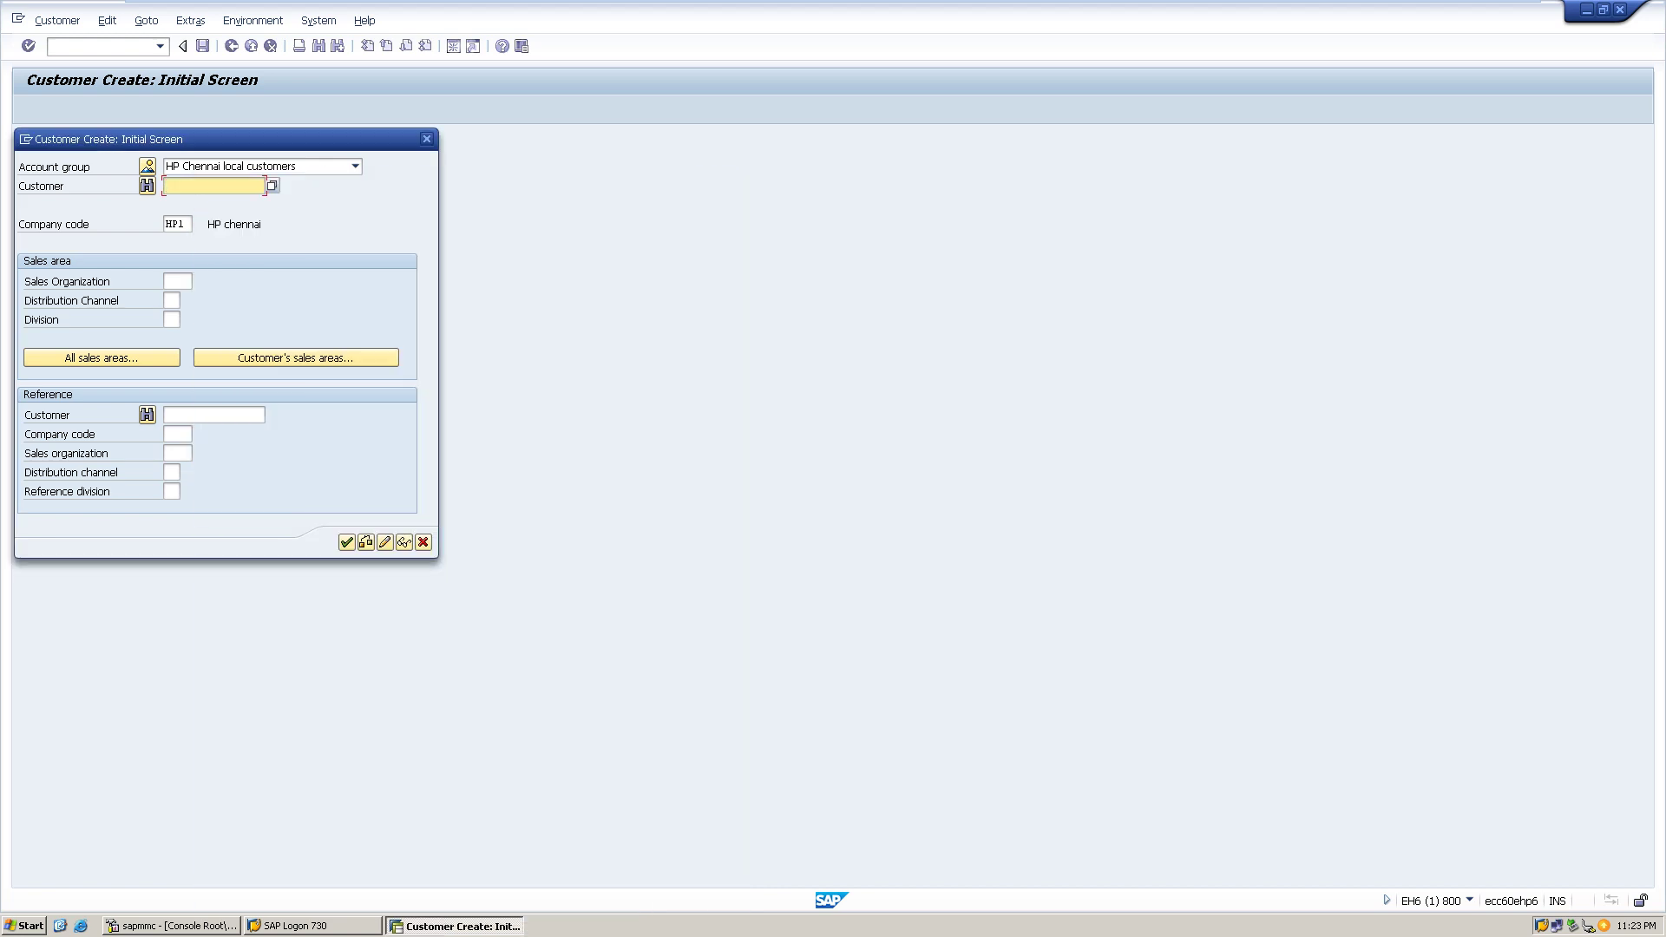
key(F4)
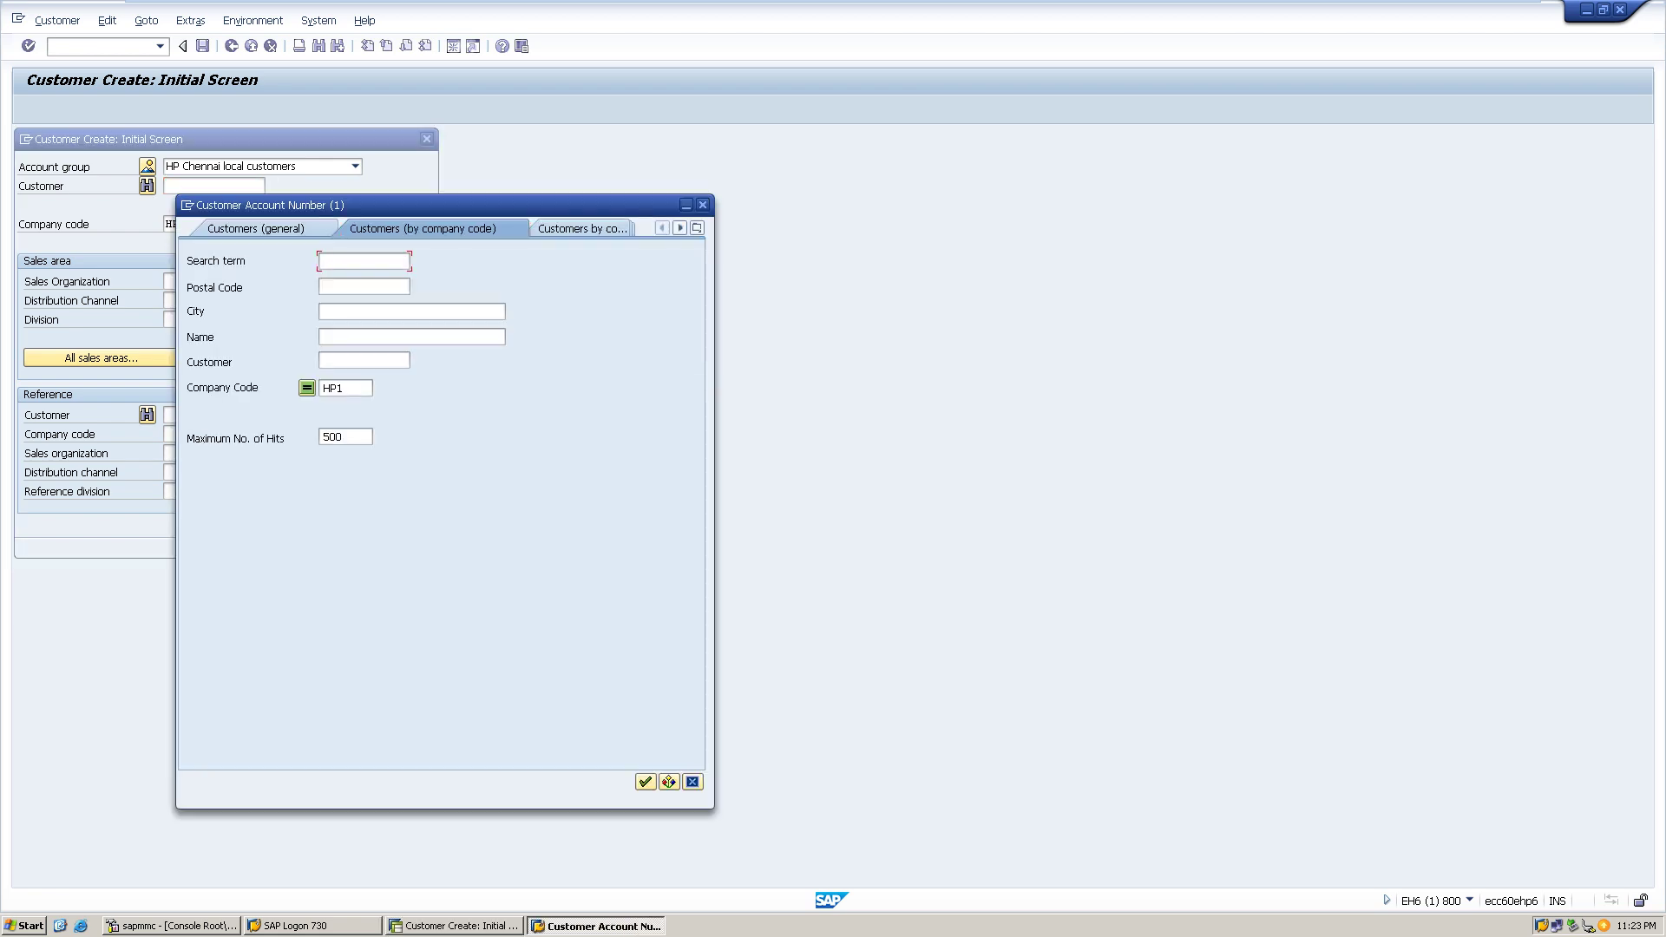
key(Escape)
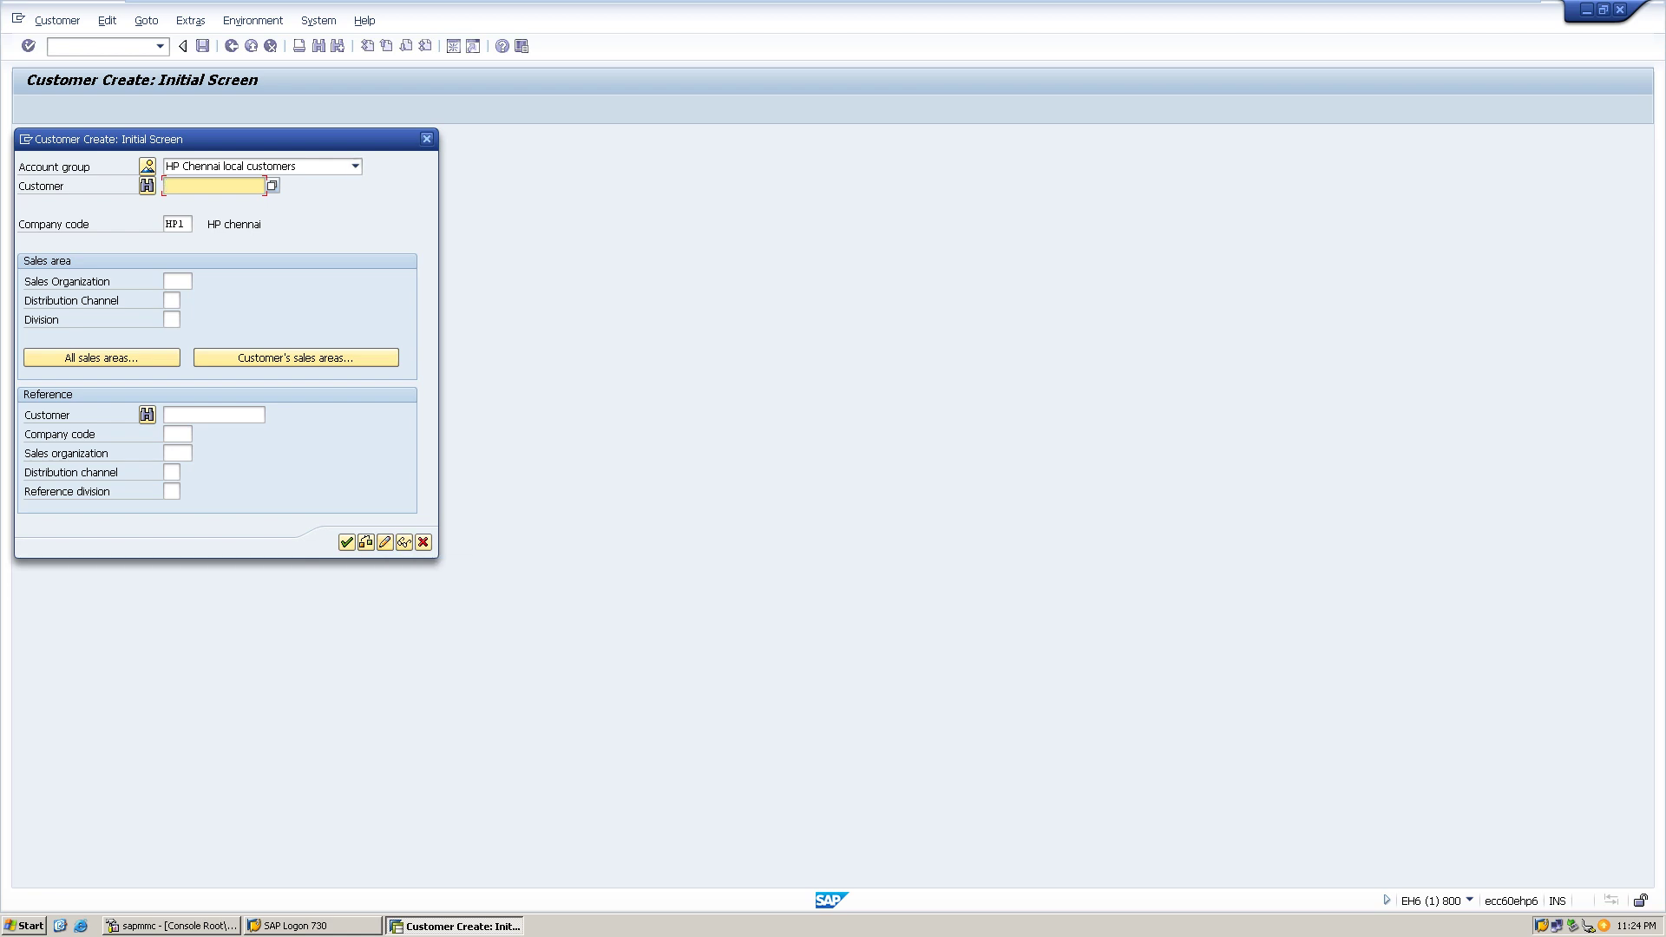
key(F12)
click(160, 46)
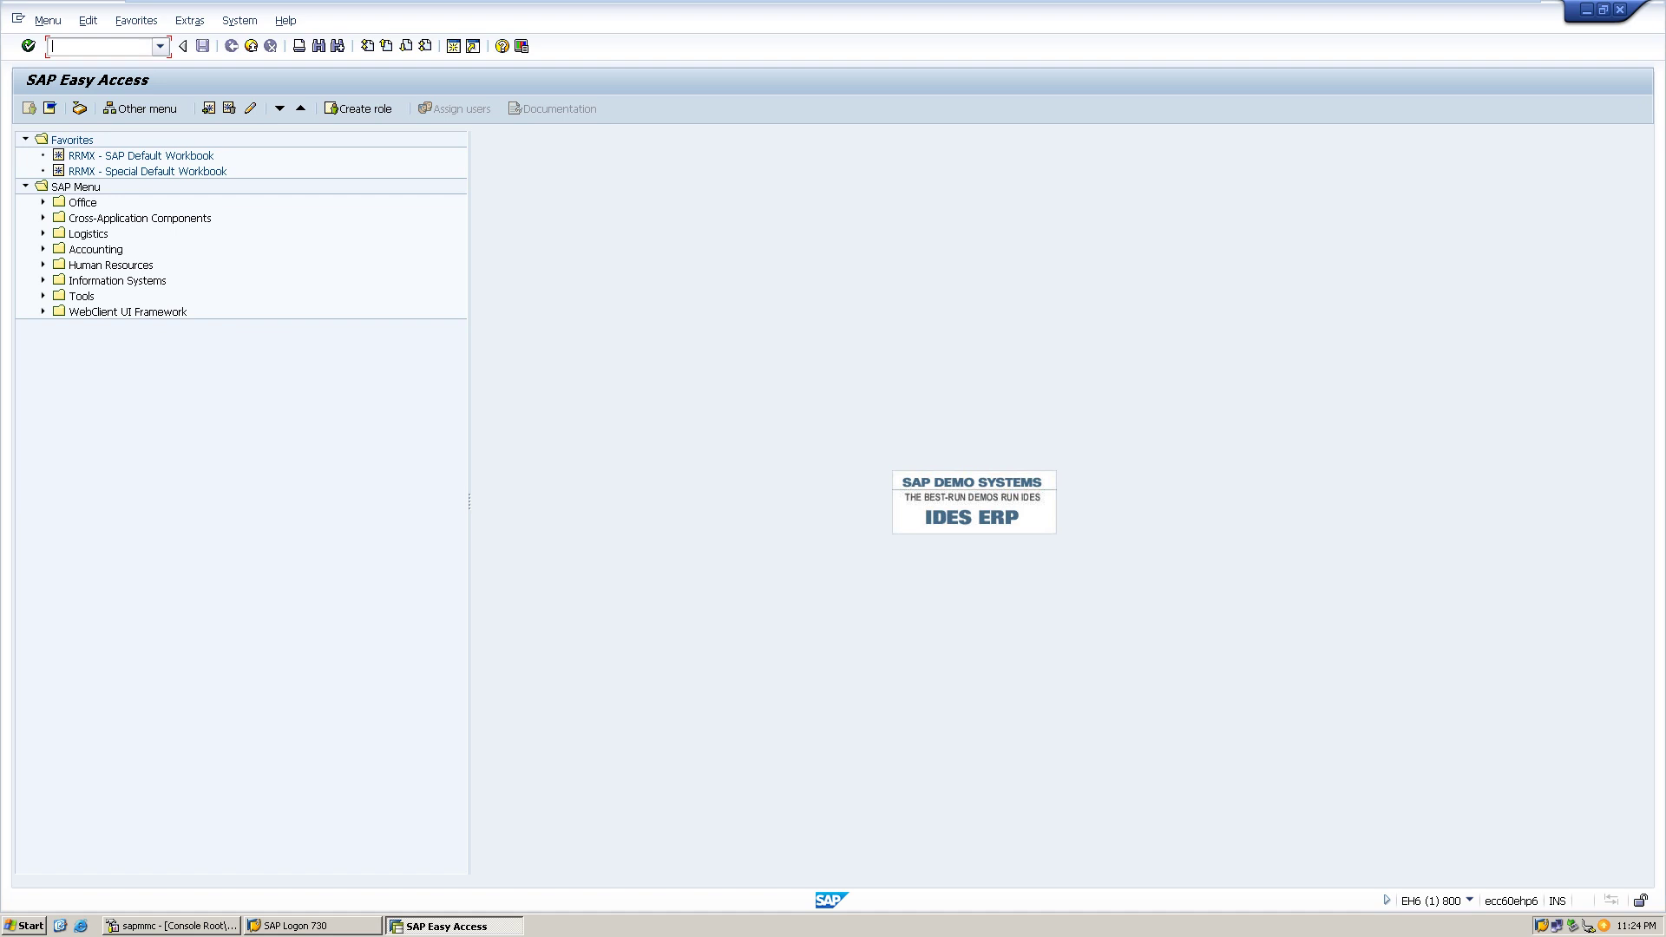
key(Down)
key(Return)
key(Return)
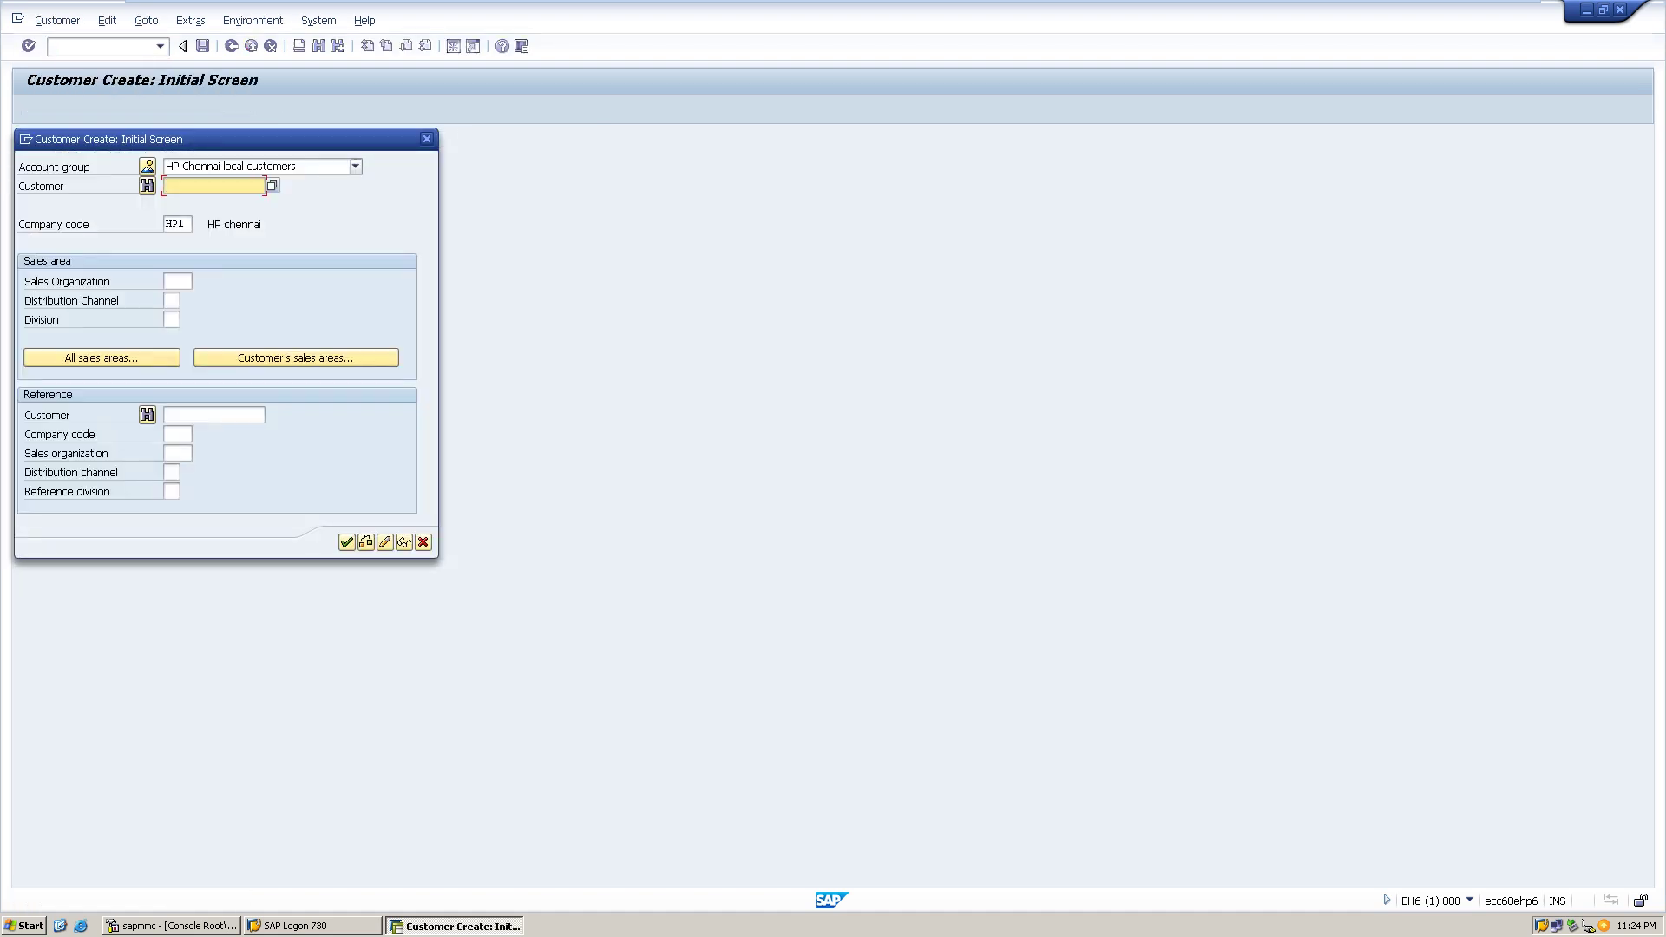
key(F4)
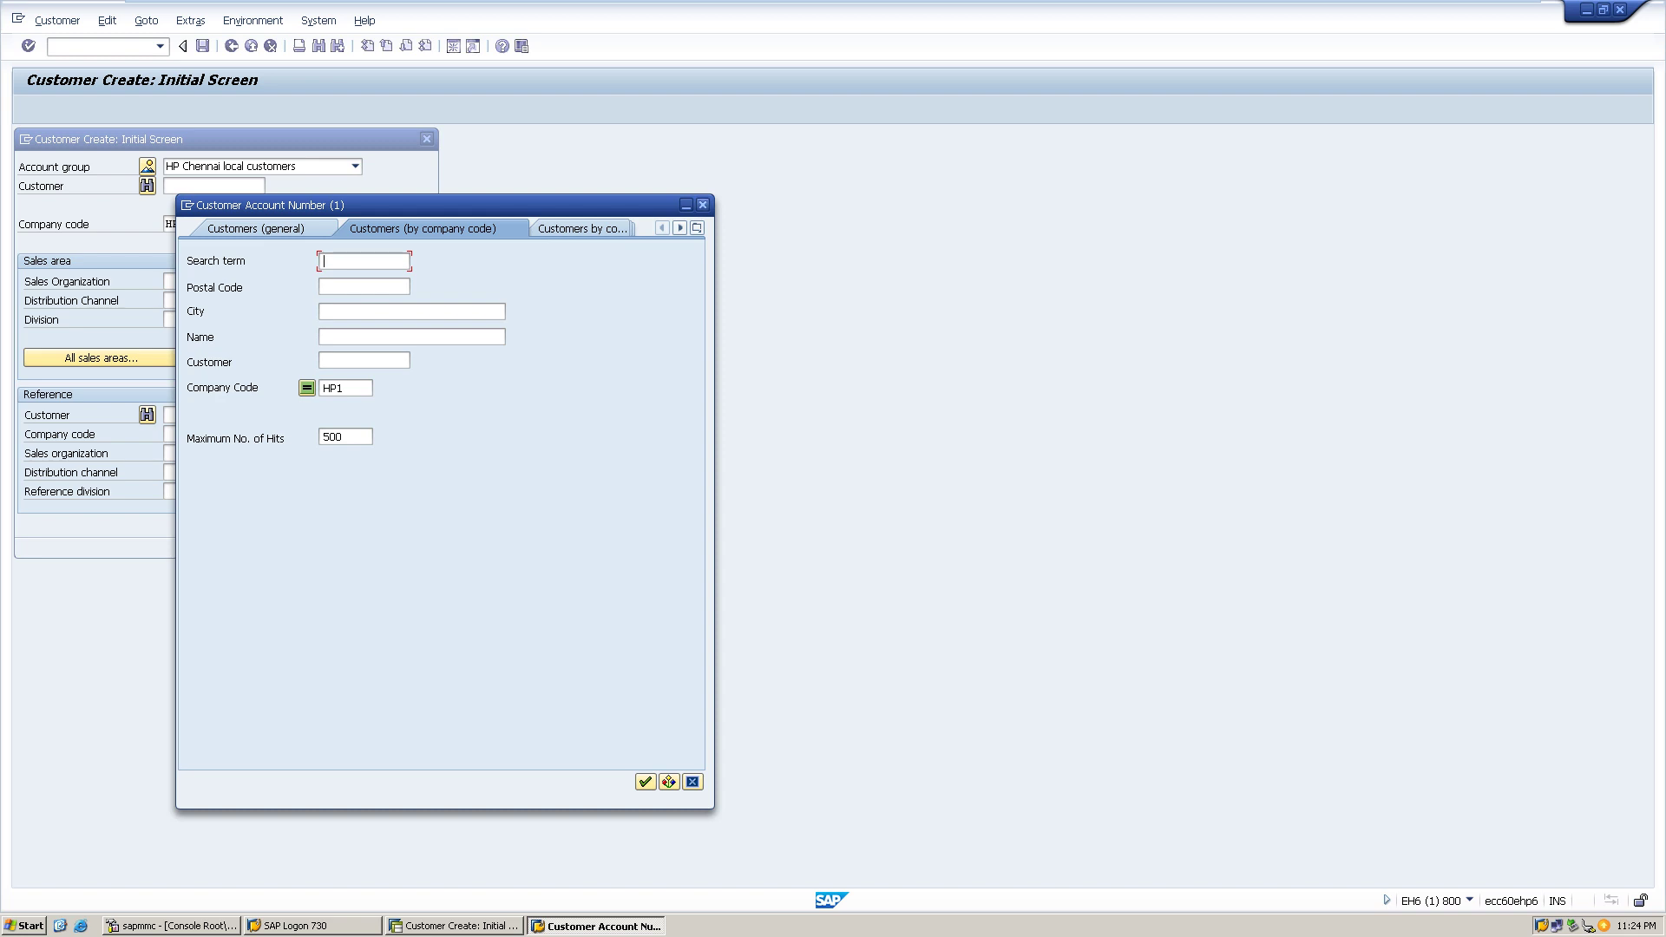
click(703, 204)
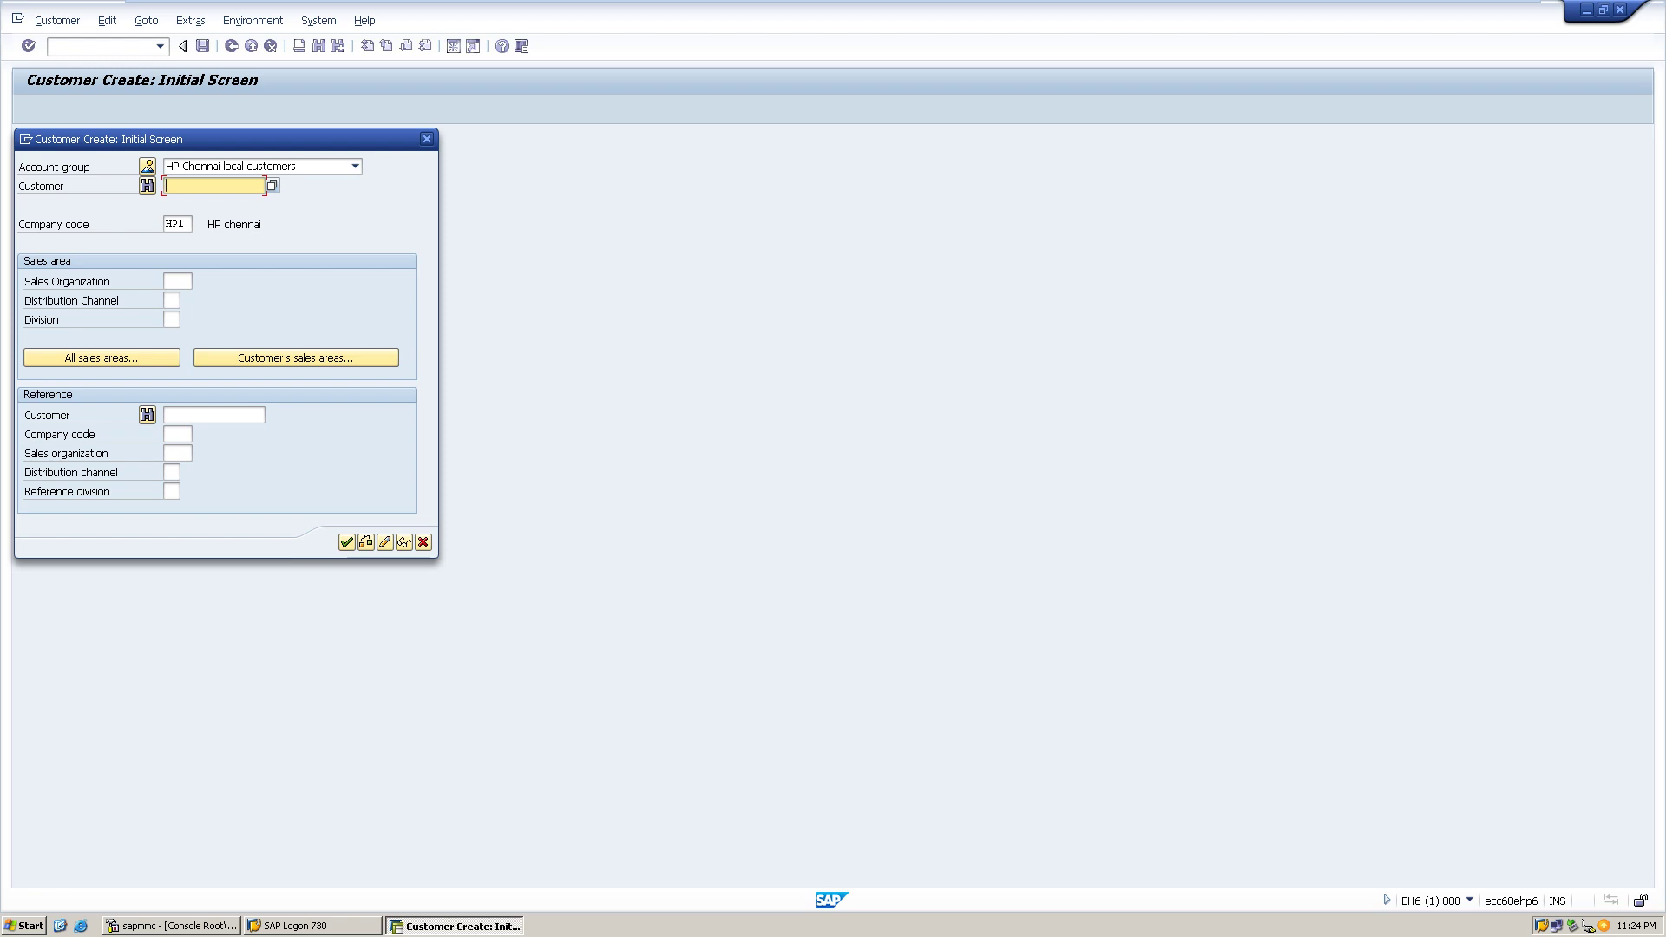
key(F4)
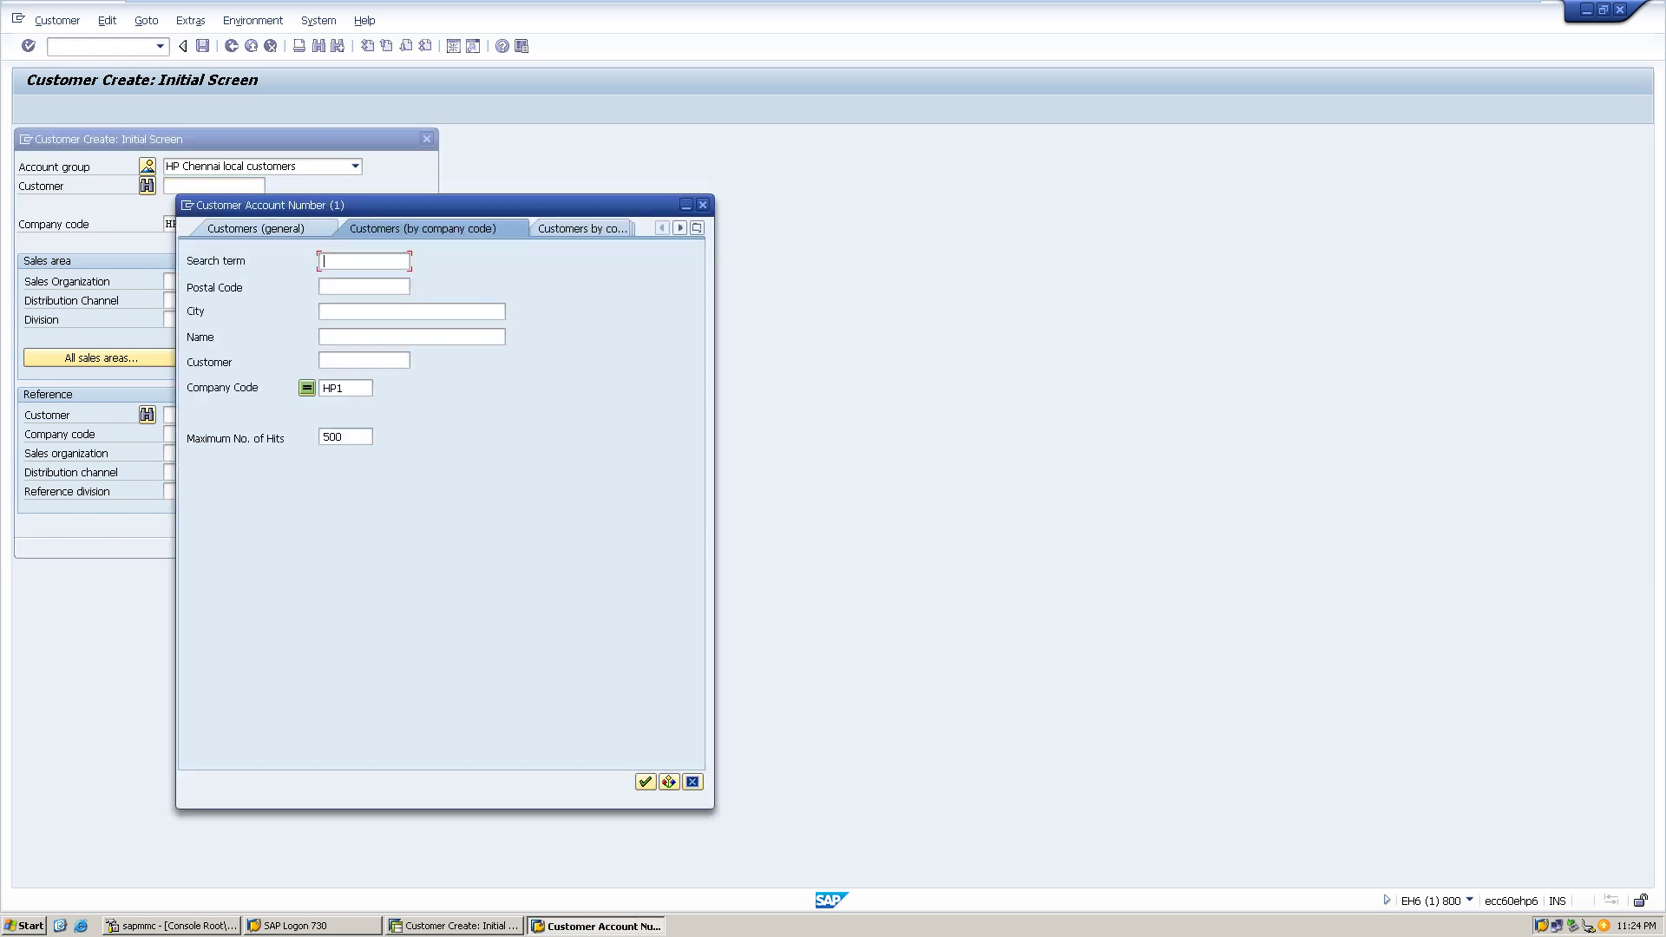
click(256, 228)
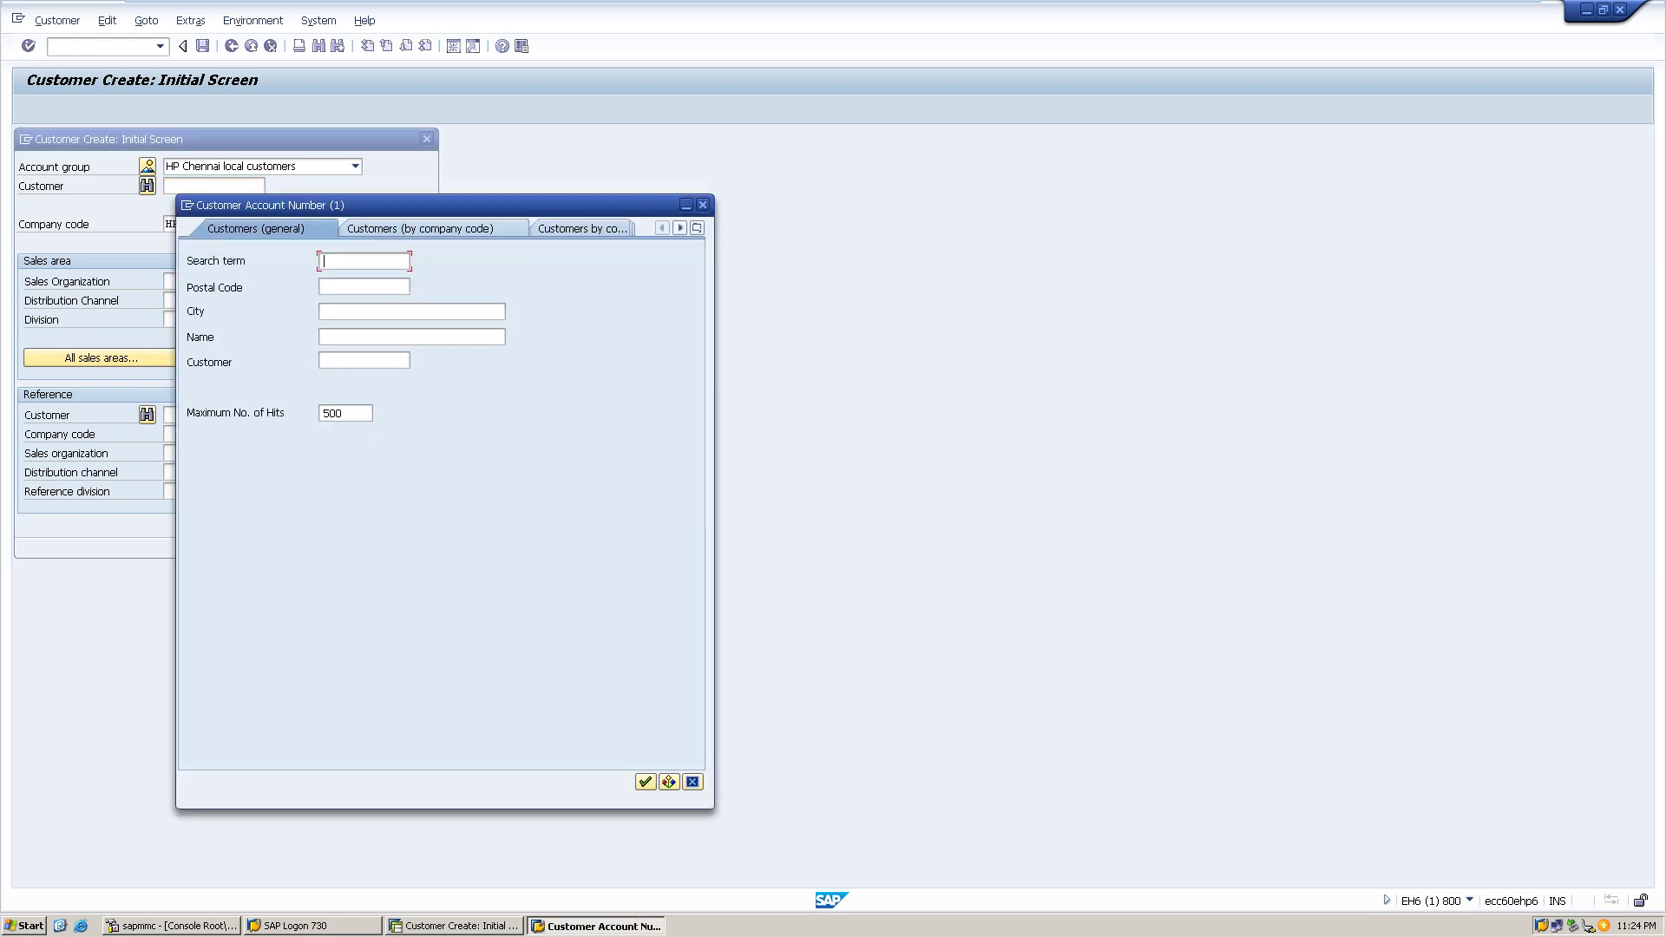
click(582, 228)
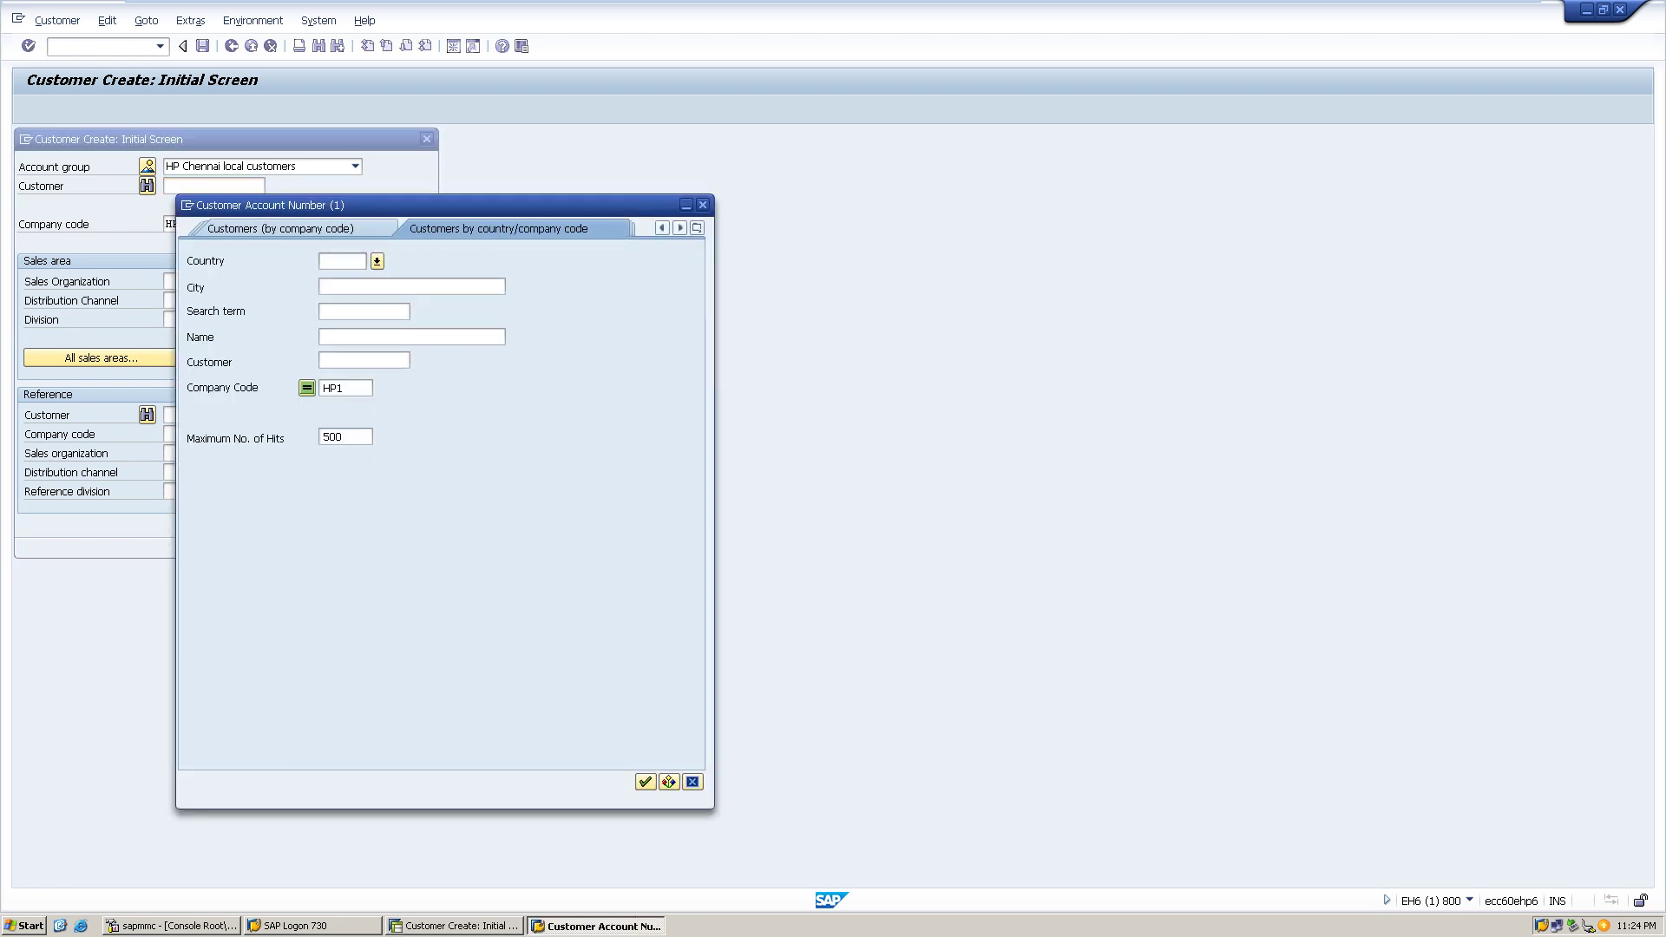
click(280, 228)
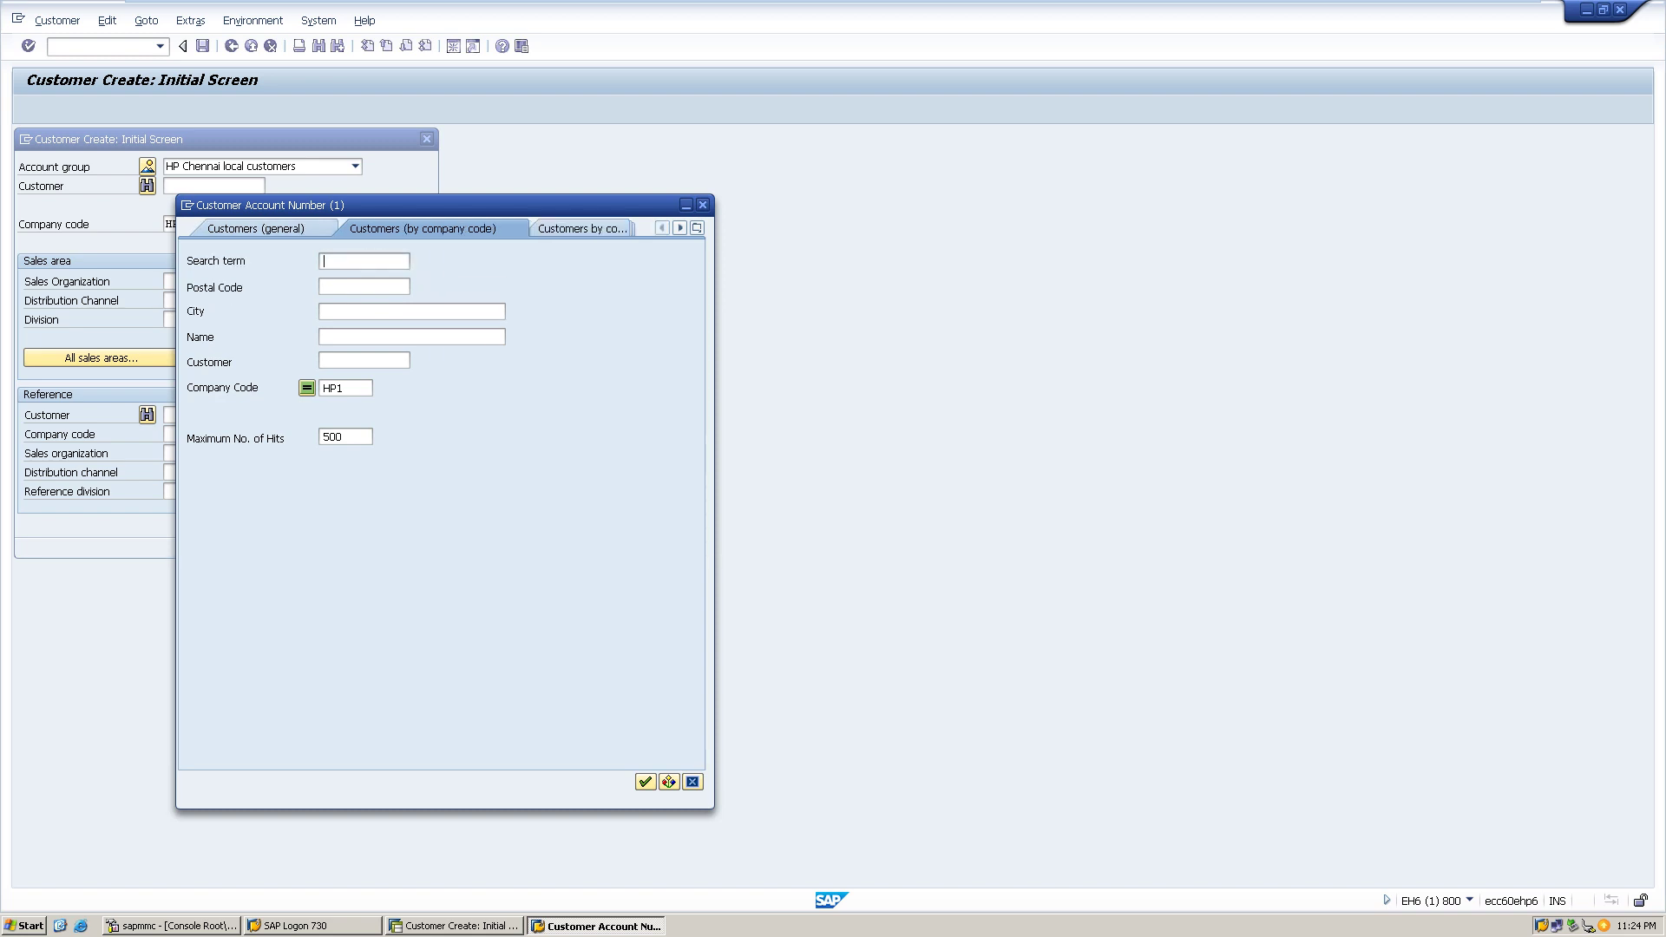
key(F12)
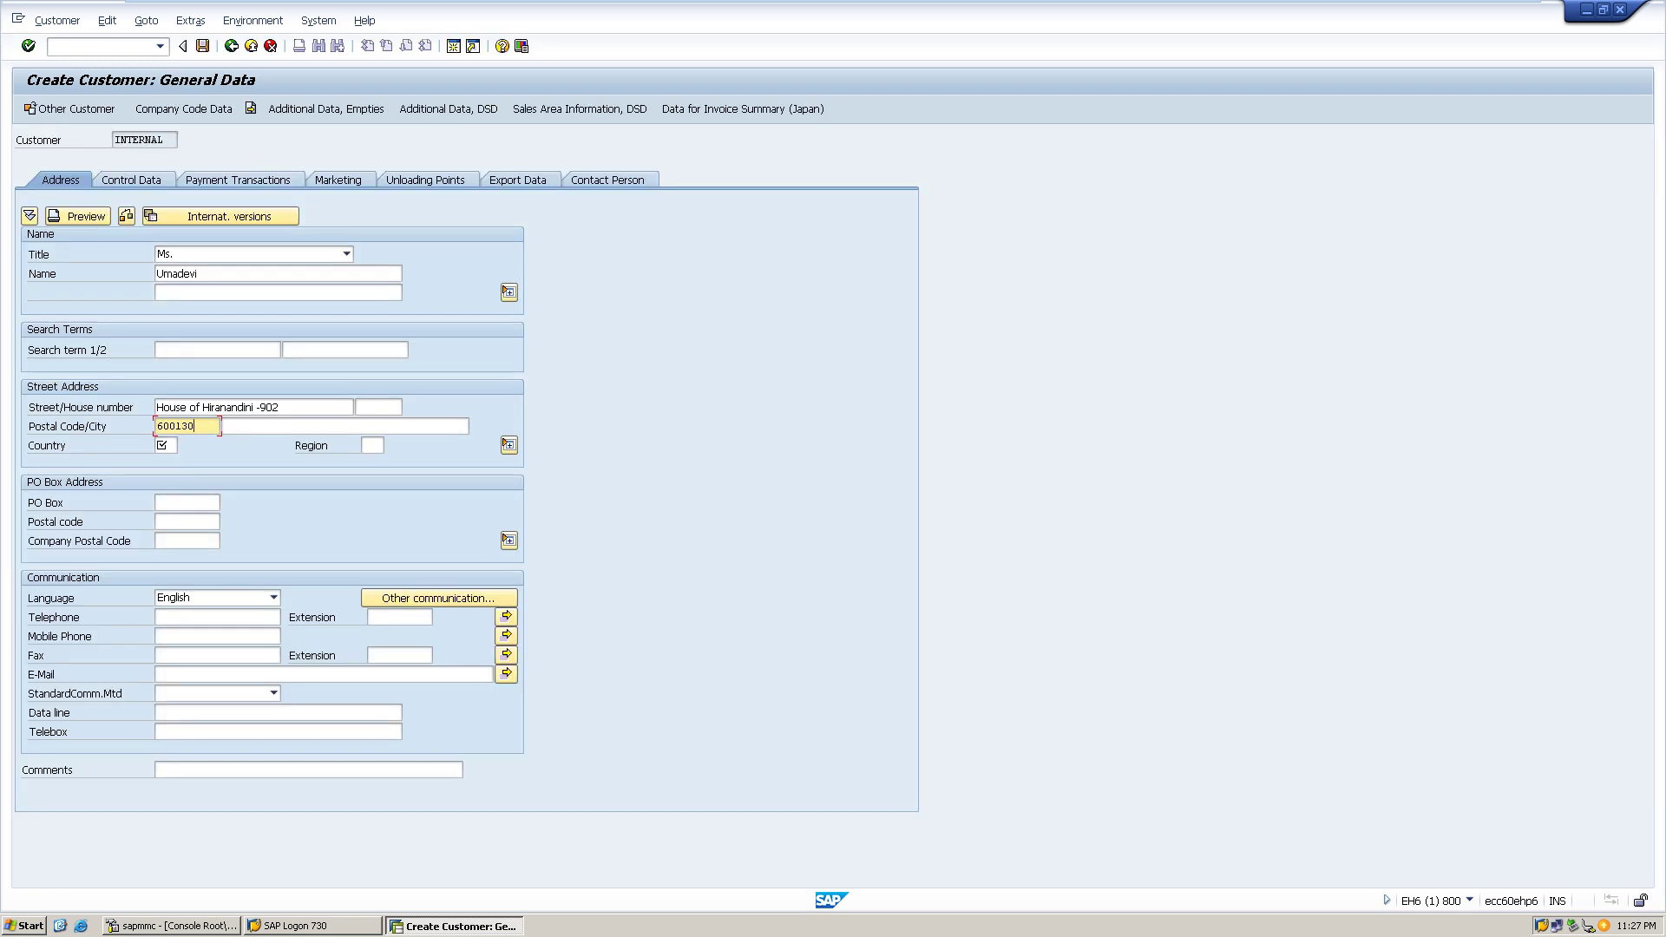
- Enter the address city Chennai, country IN and region 22
key(Tab)
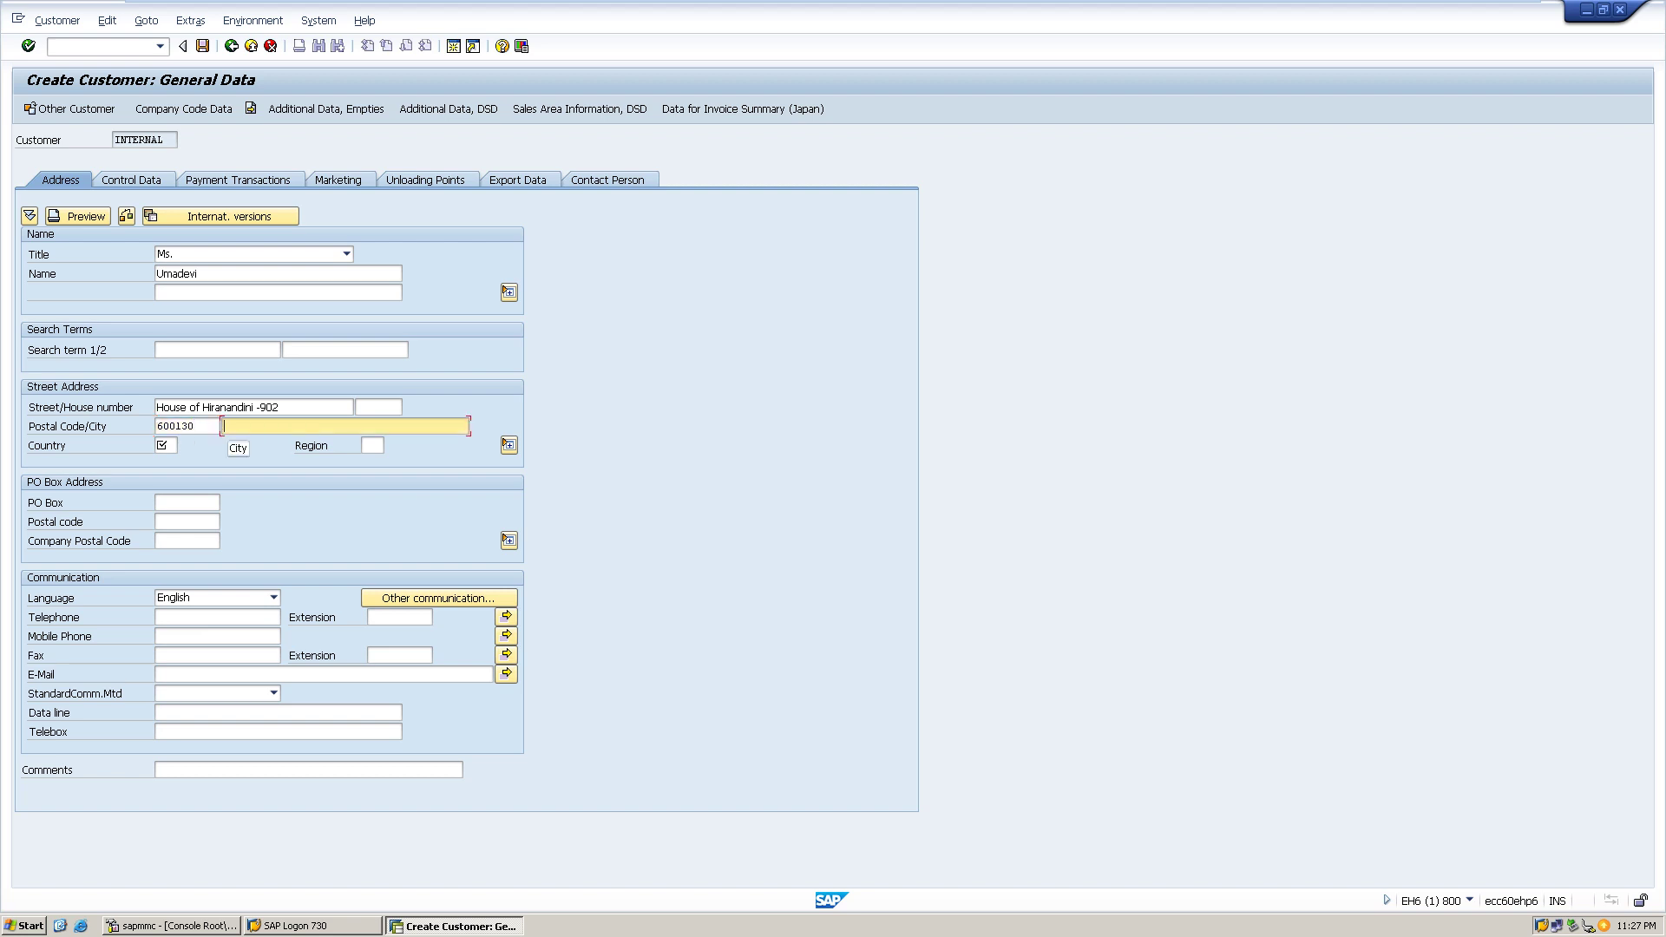
text(Chennai)
key(Tab)
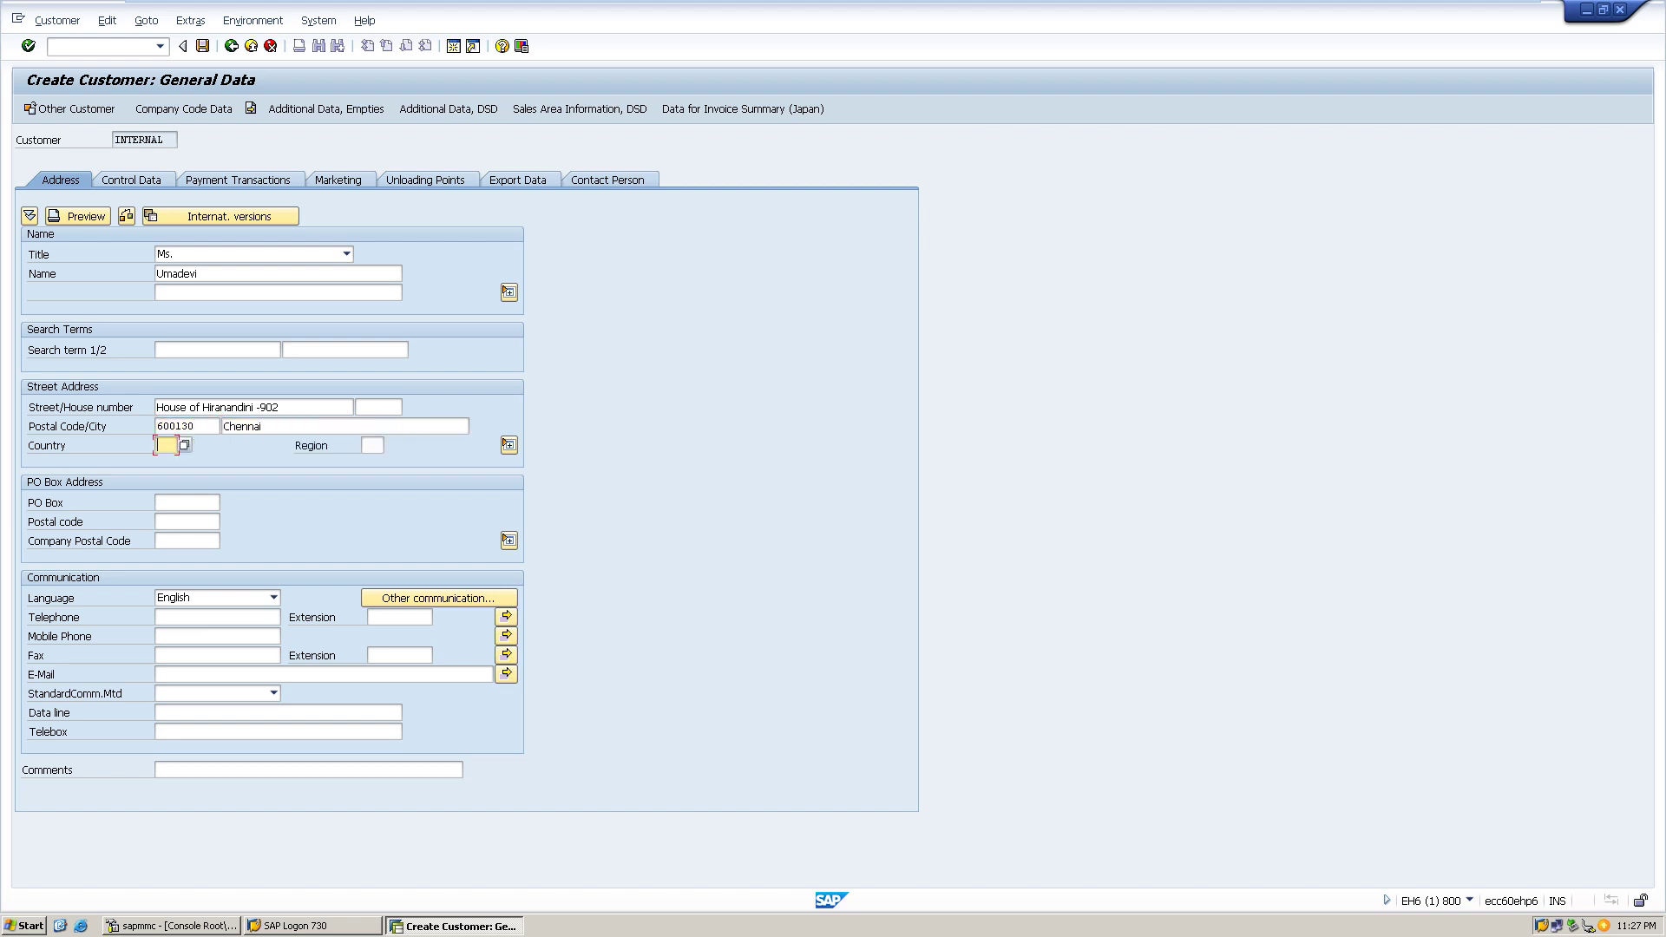
text(in)
key(Tab)
text(22)
- Set reconciliation account 5 in the HP1 company code data and save the customer
click(183, 109)
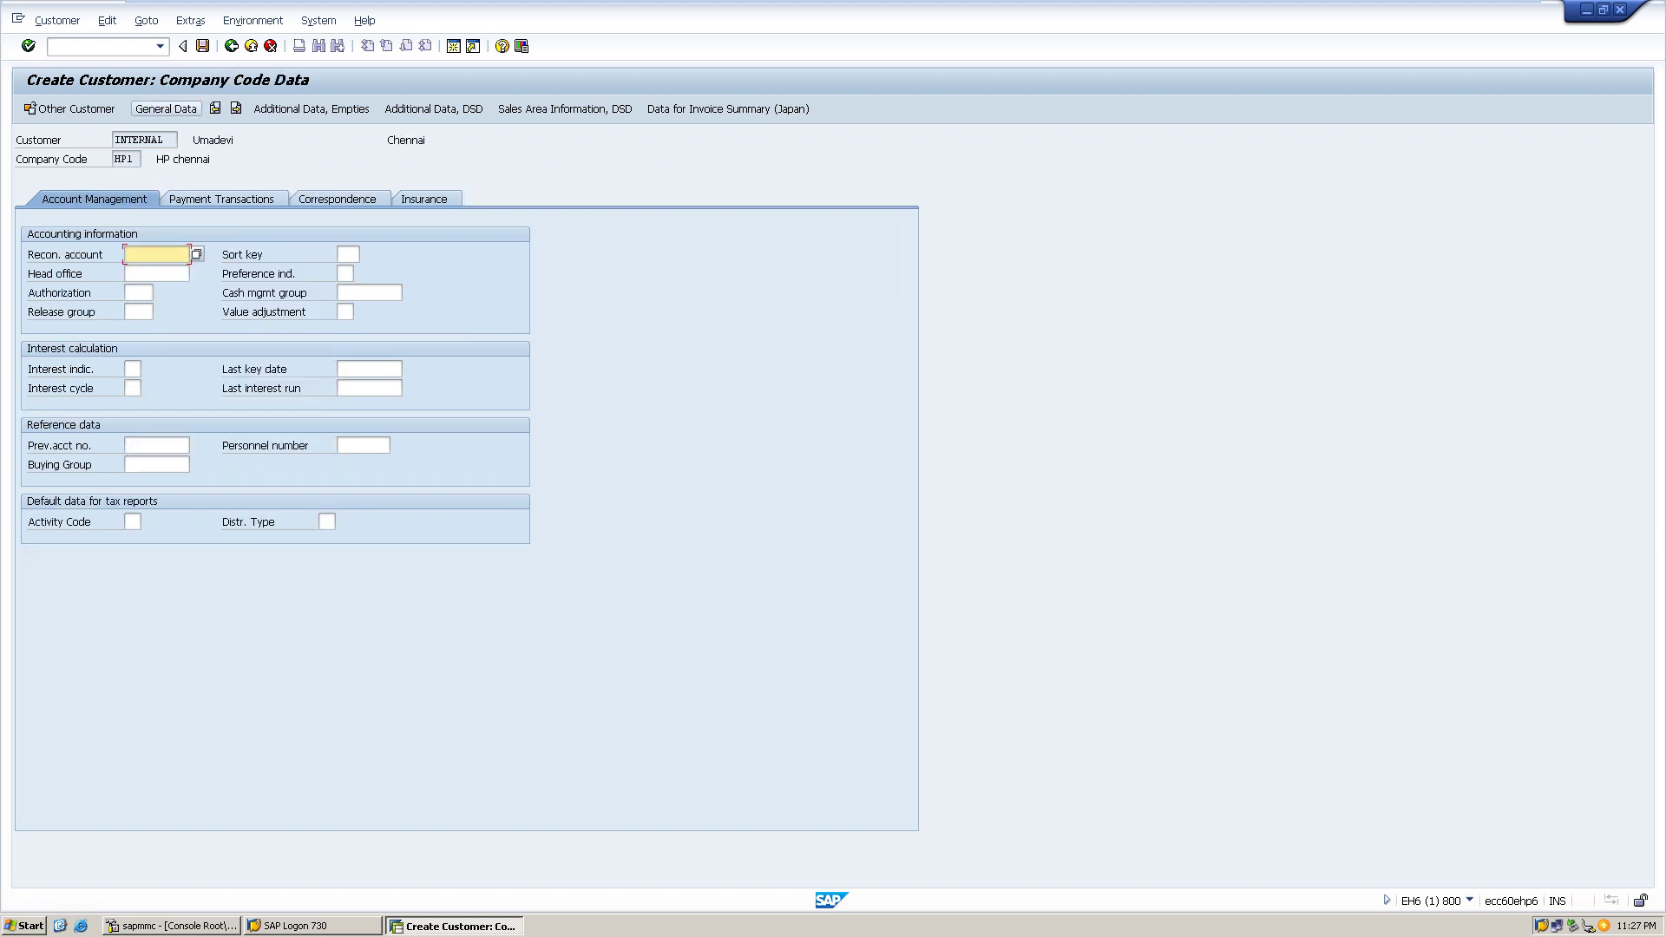
text(5)
key(ctrl+s)
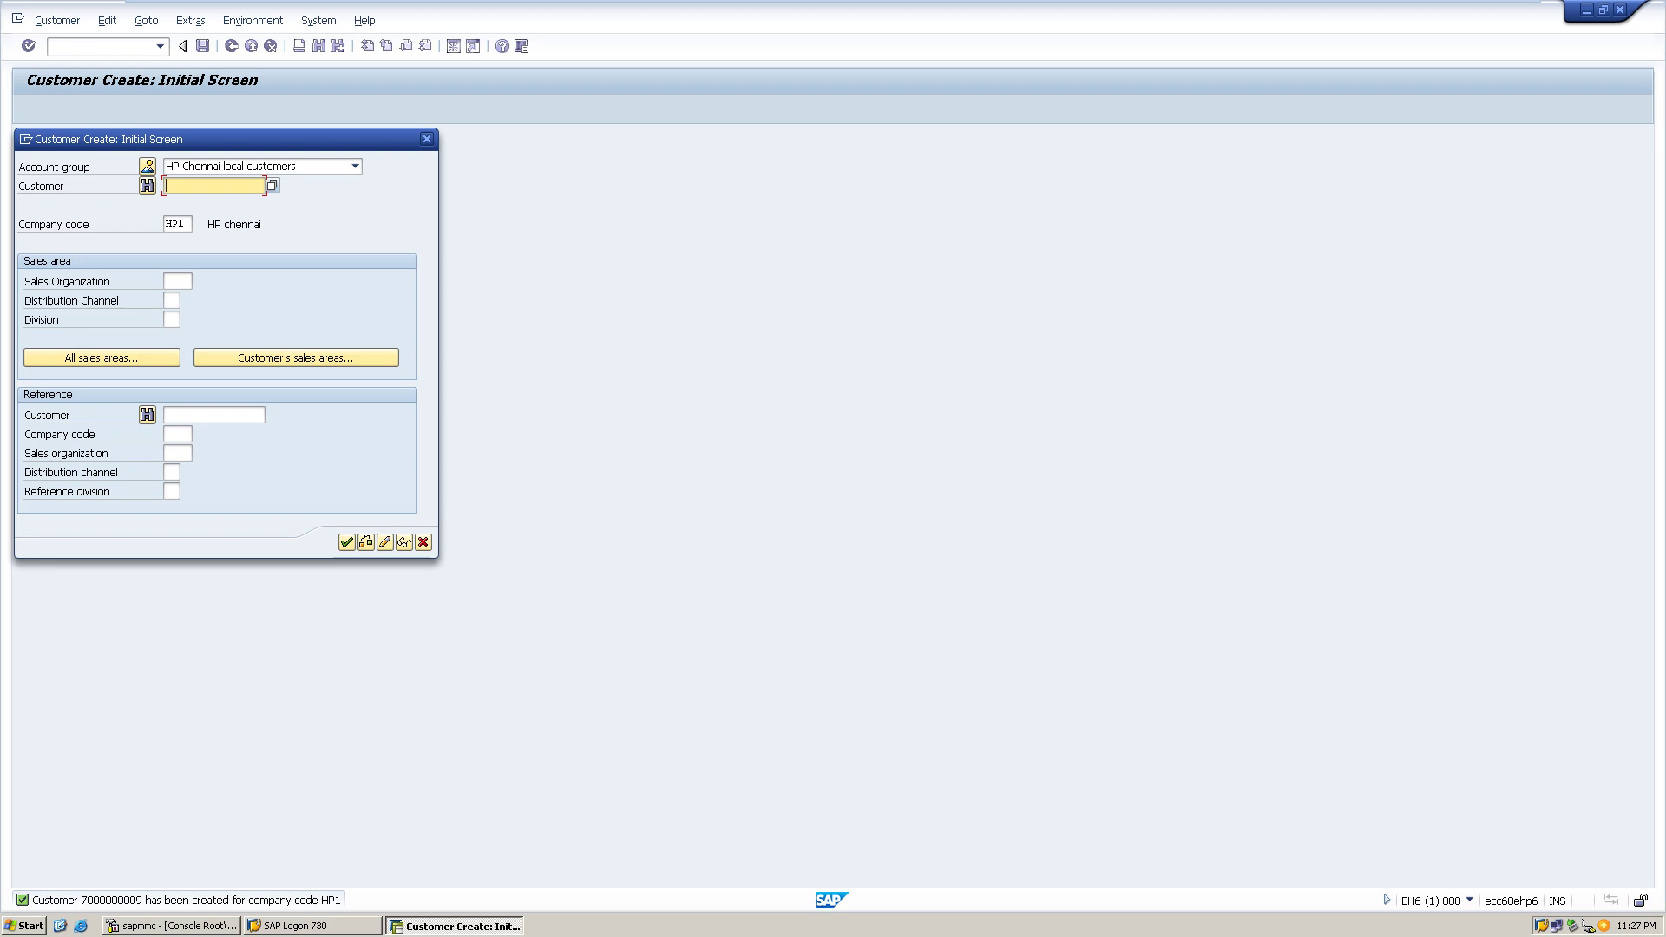
- Start the next customer with title Dr. and enter the customer's name
key(Return)
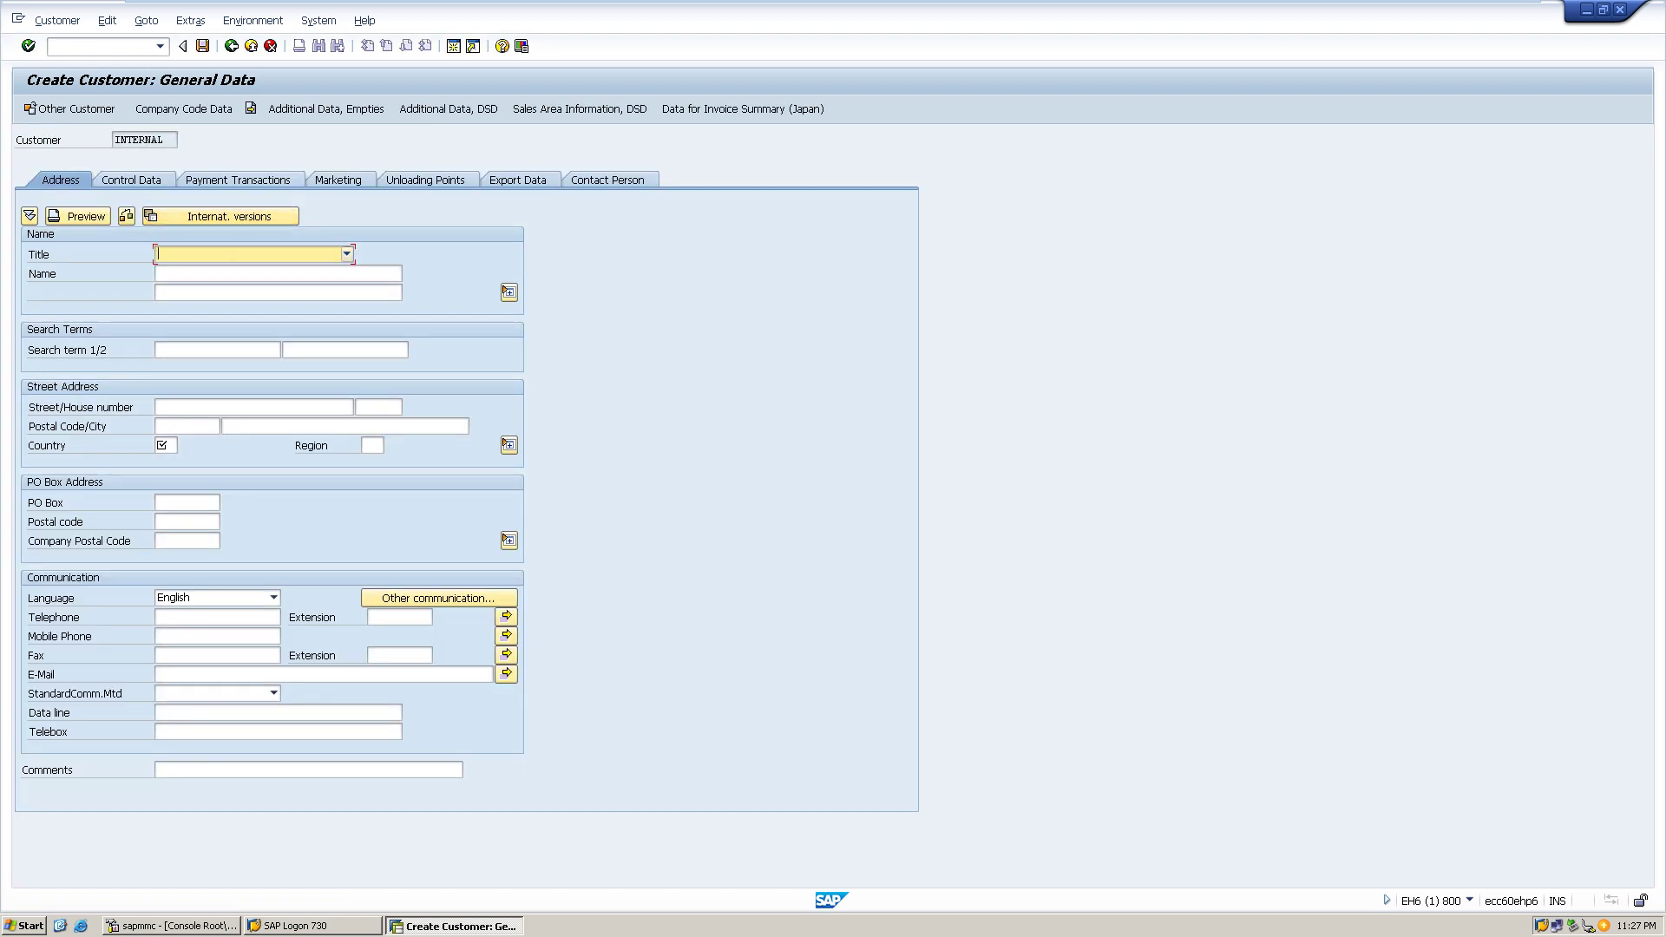
key(F4)
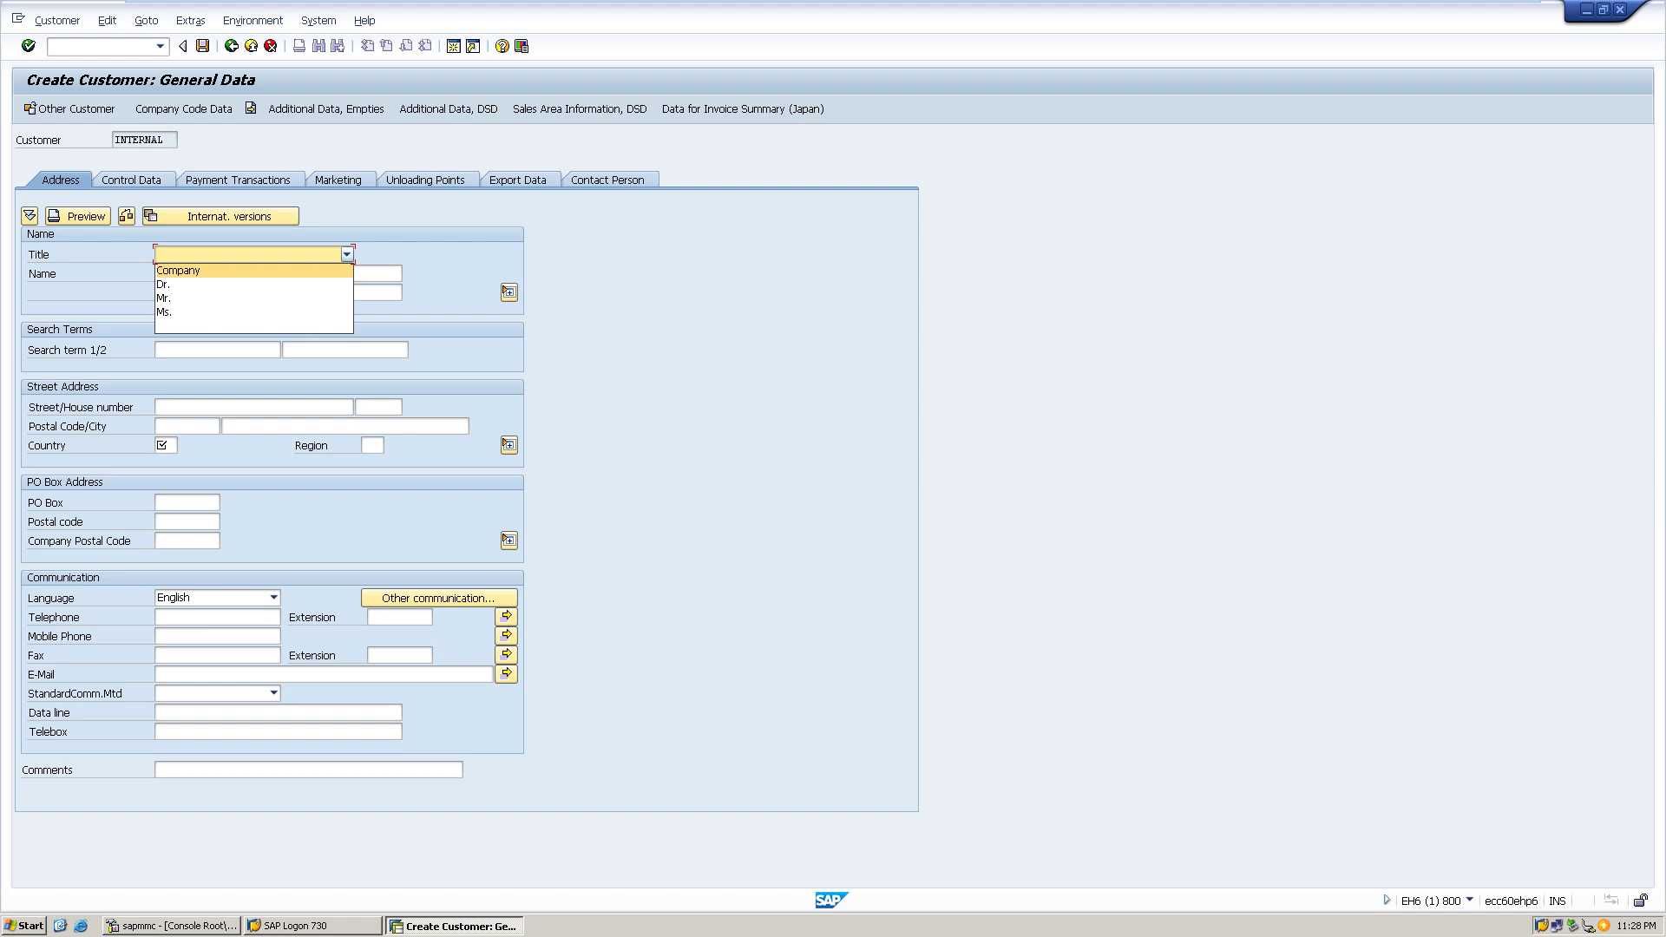
key(Up)
key(Down)
key(Down)
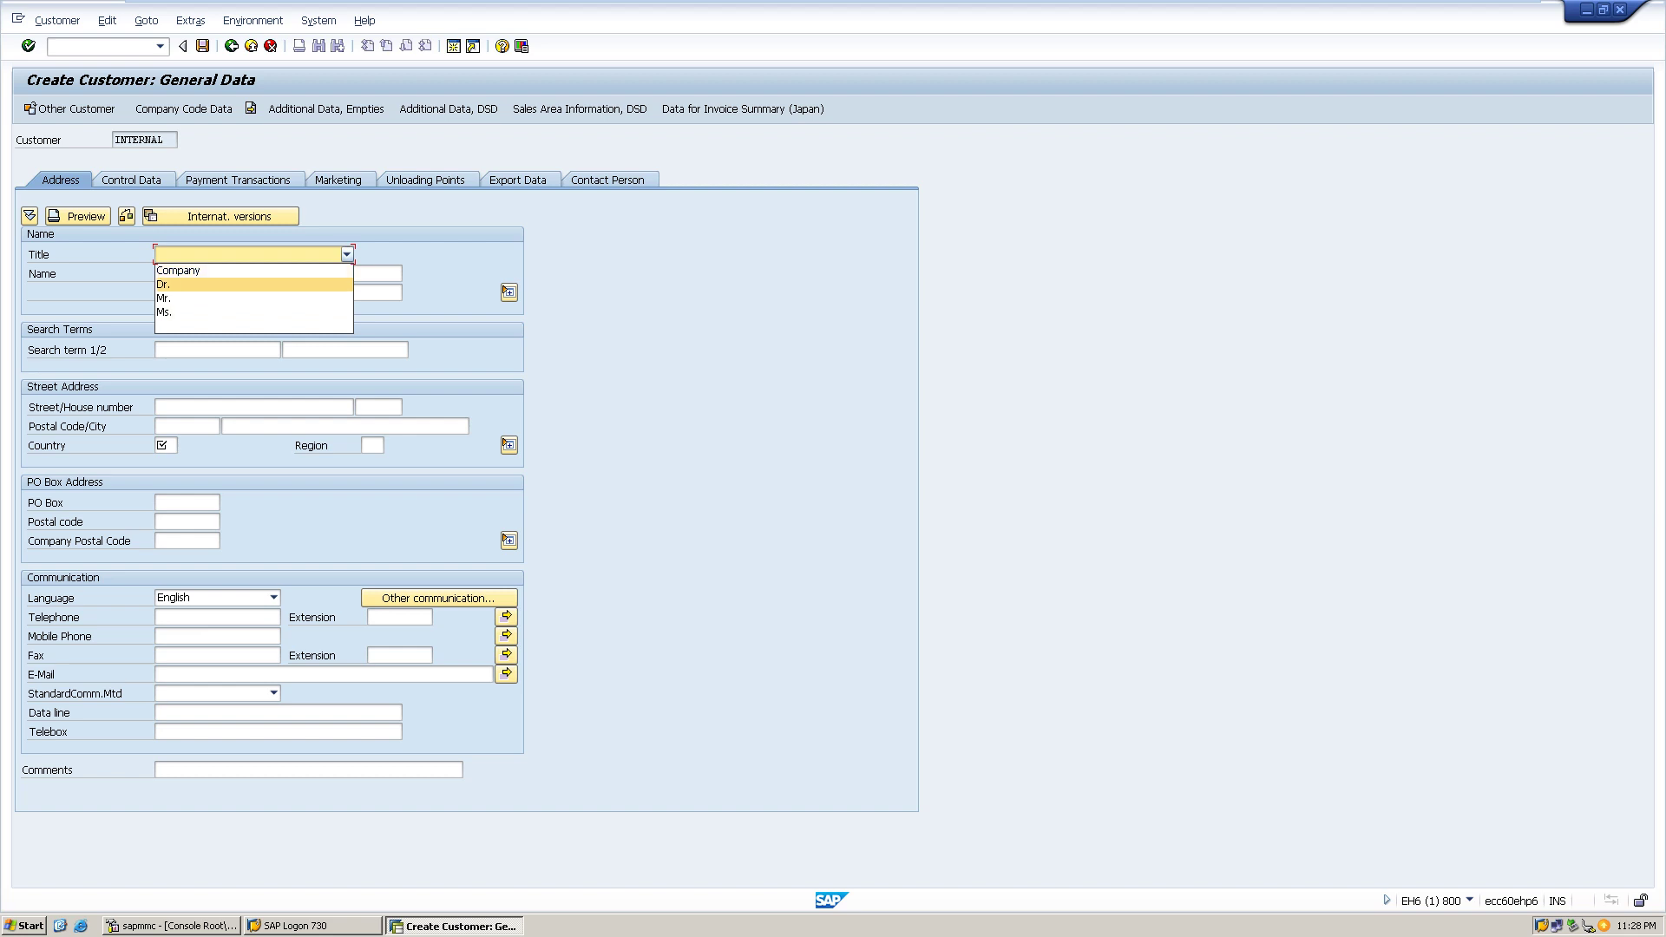
key(Return)
key(Tab)
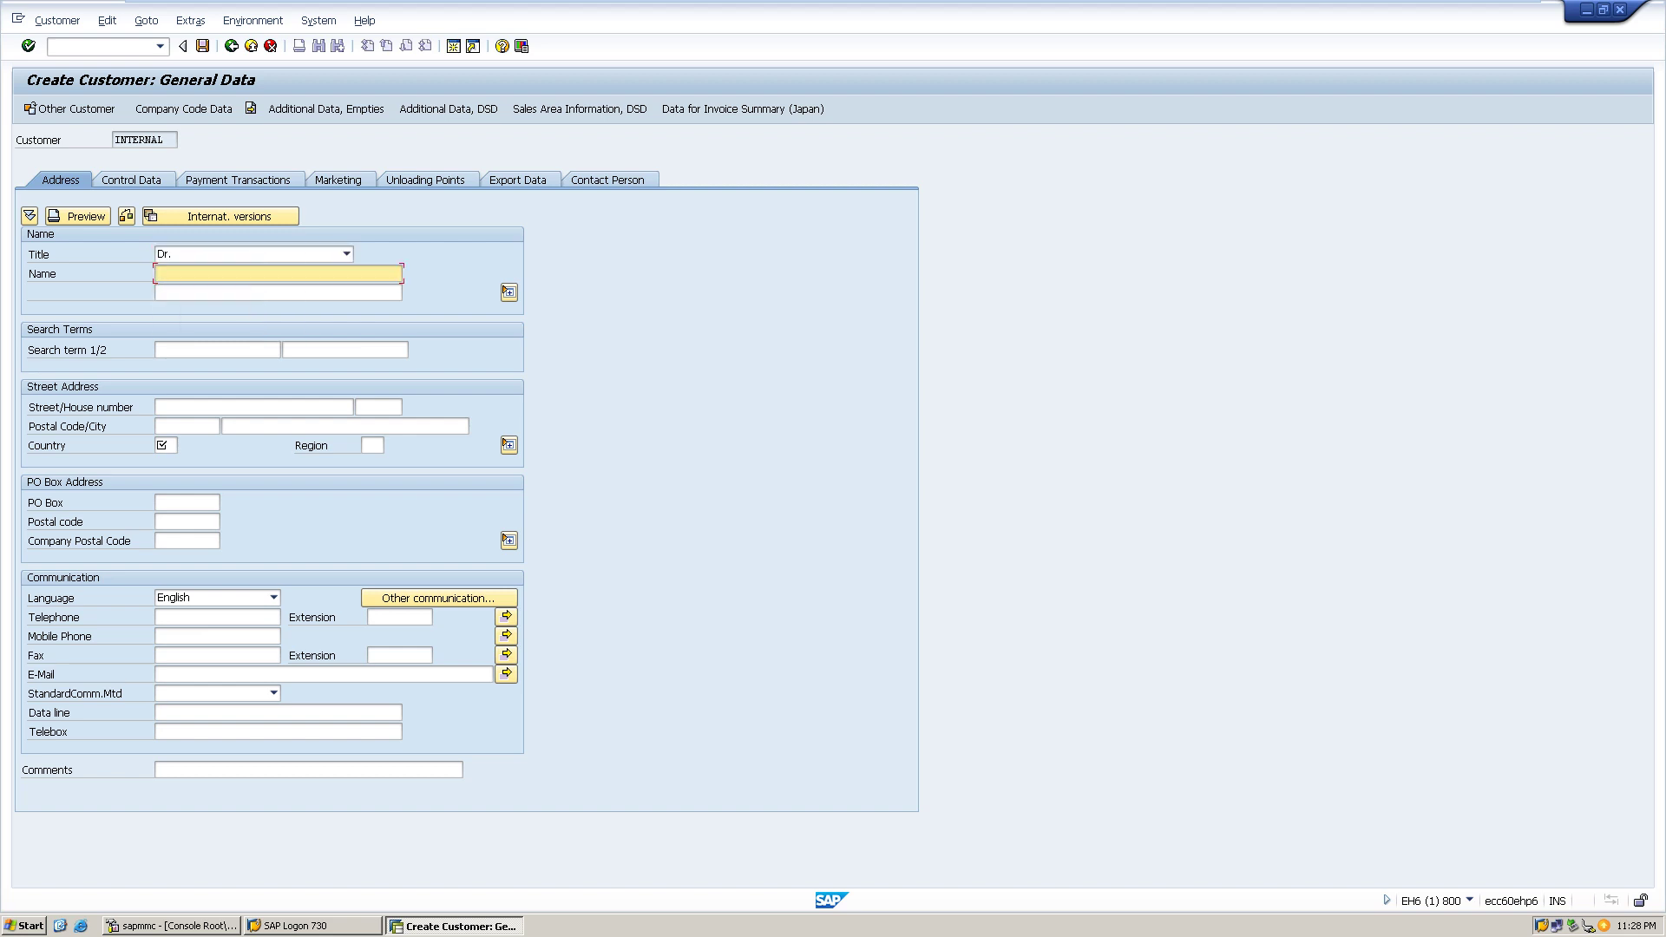
text(Karth)
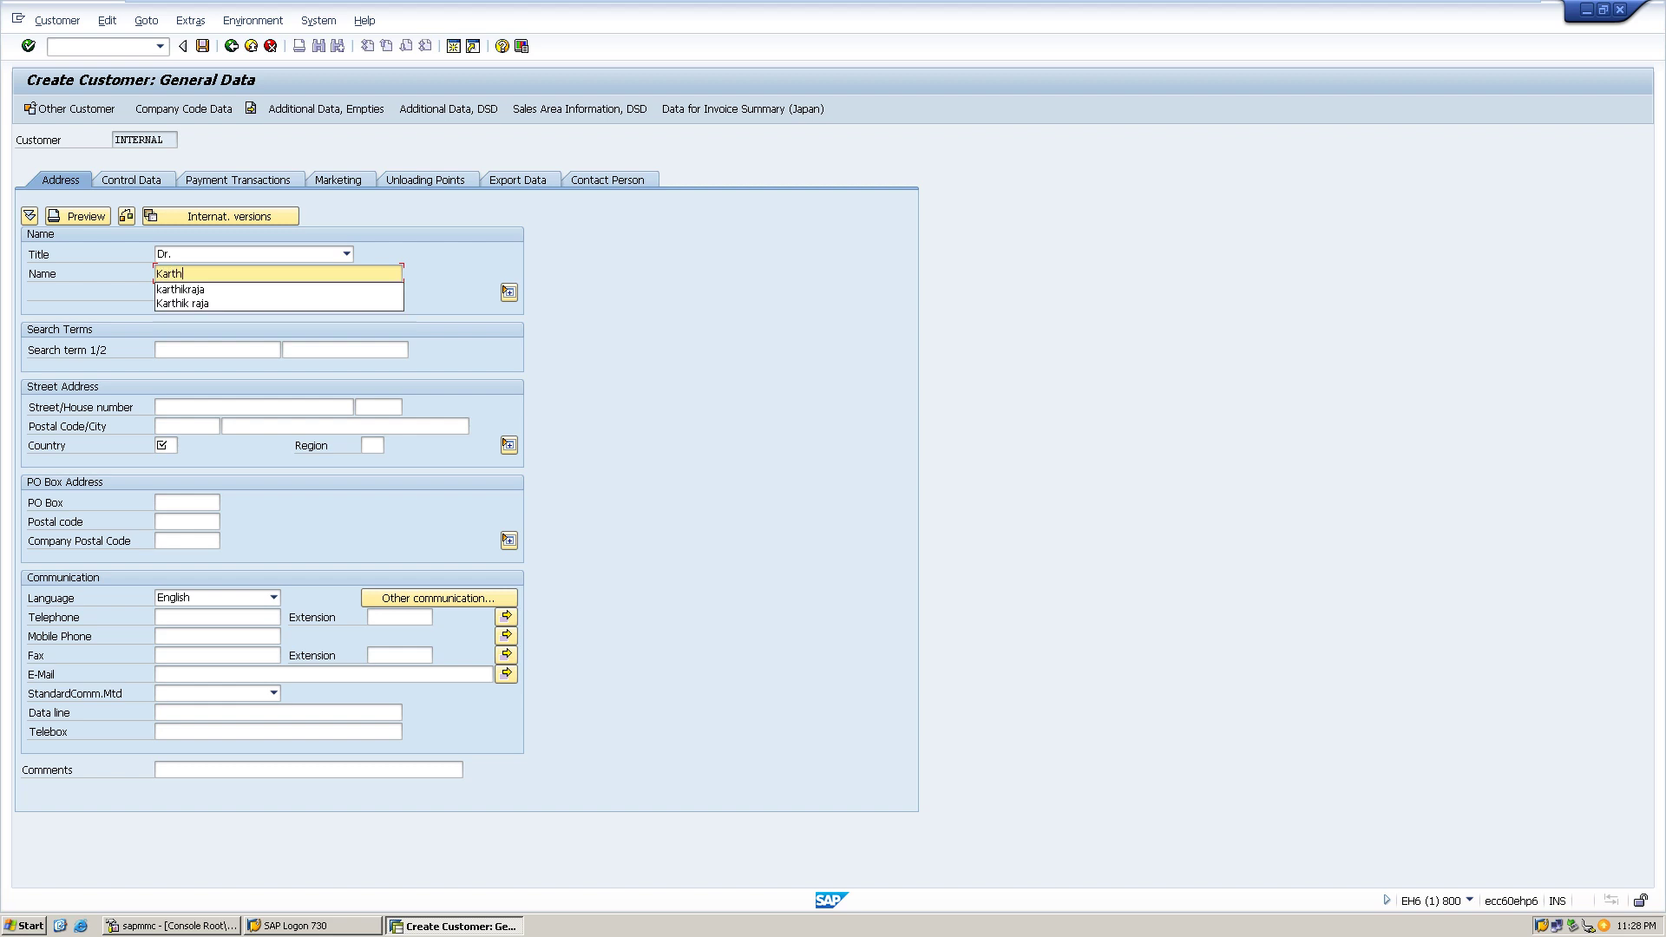
text(ikraja)
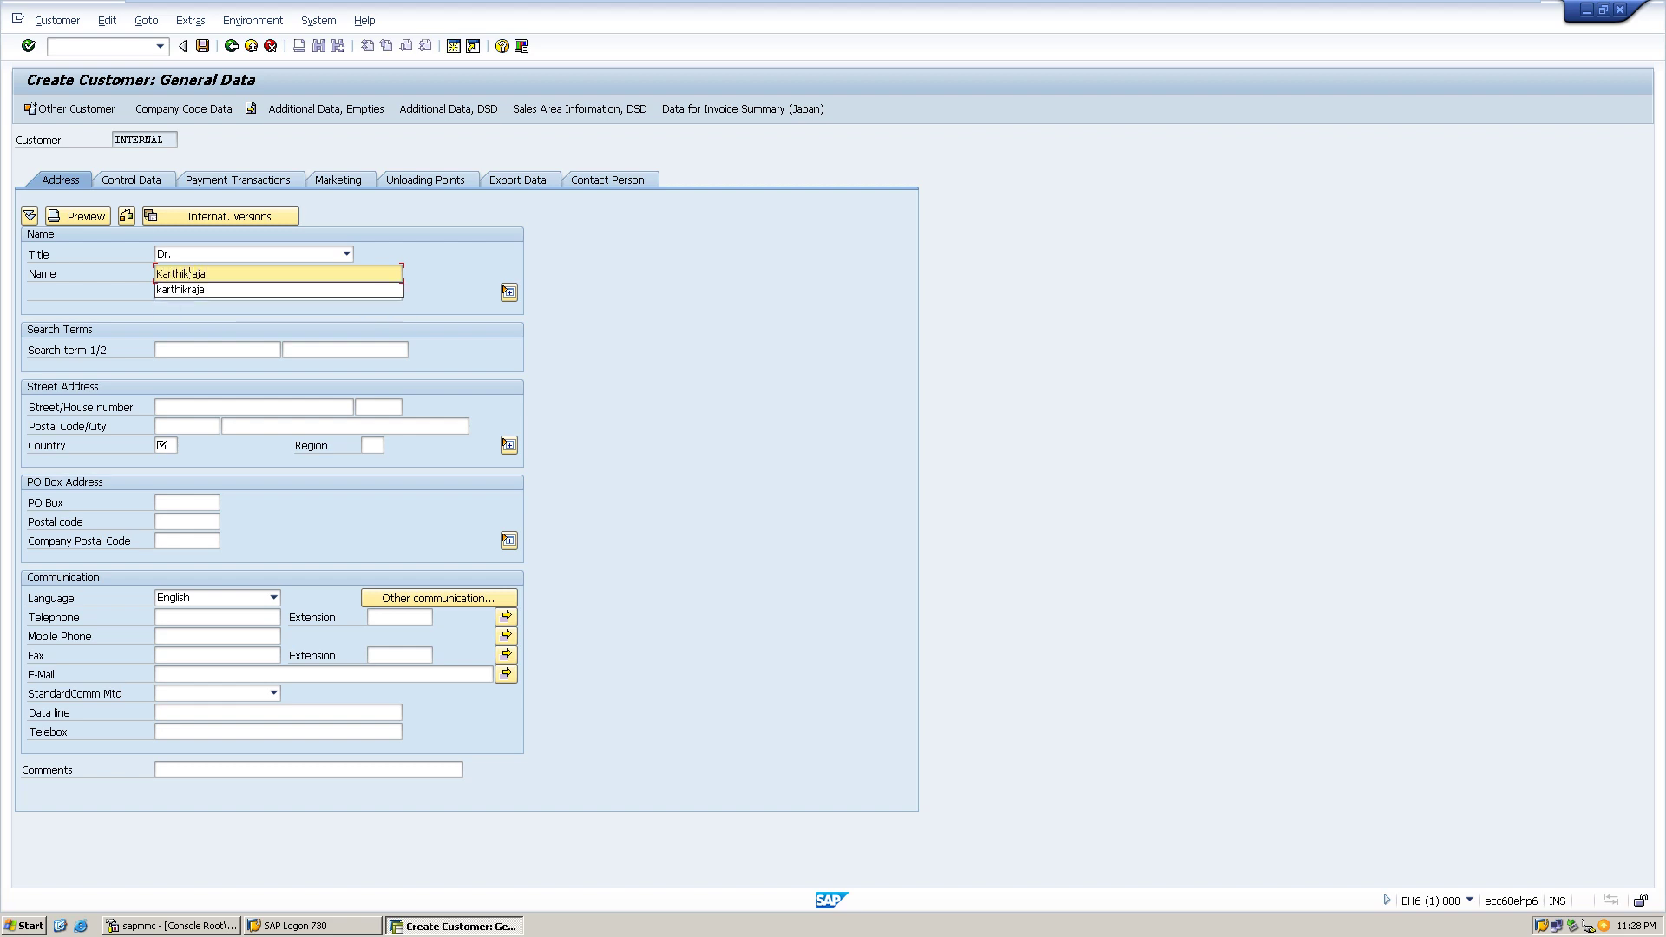
click(193, 273)
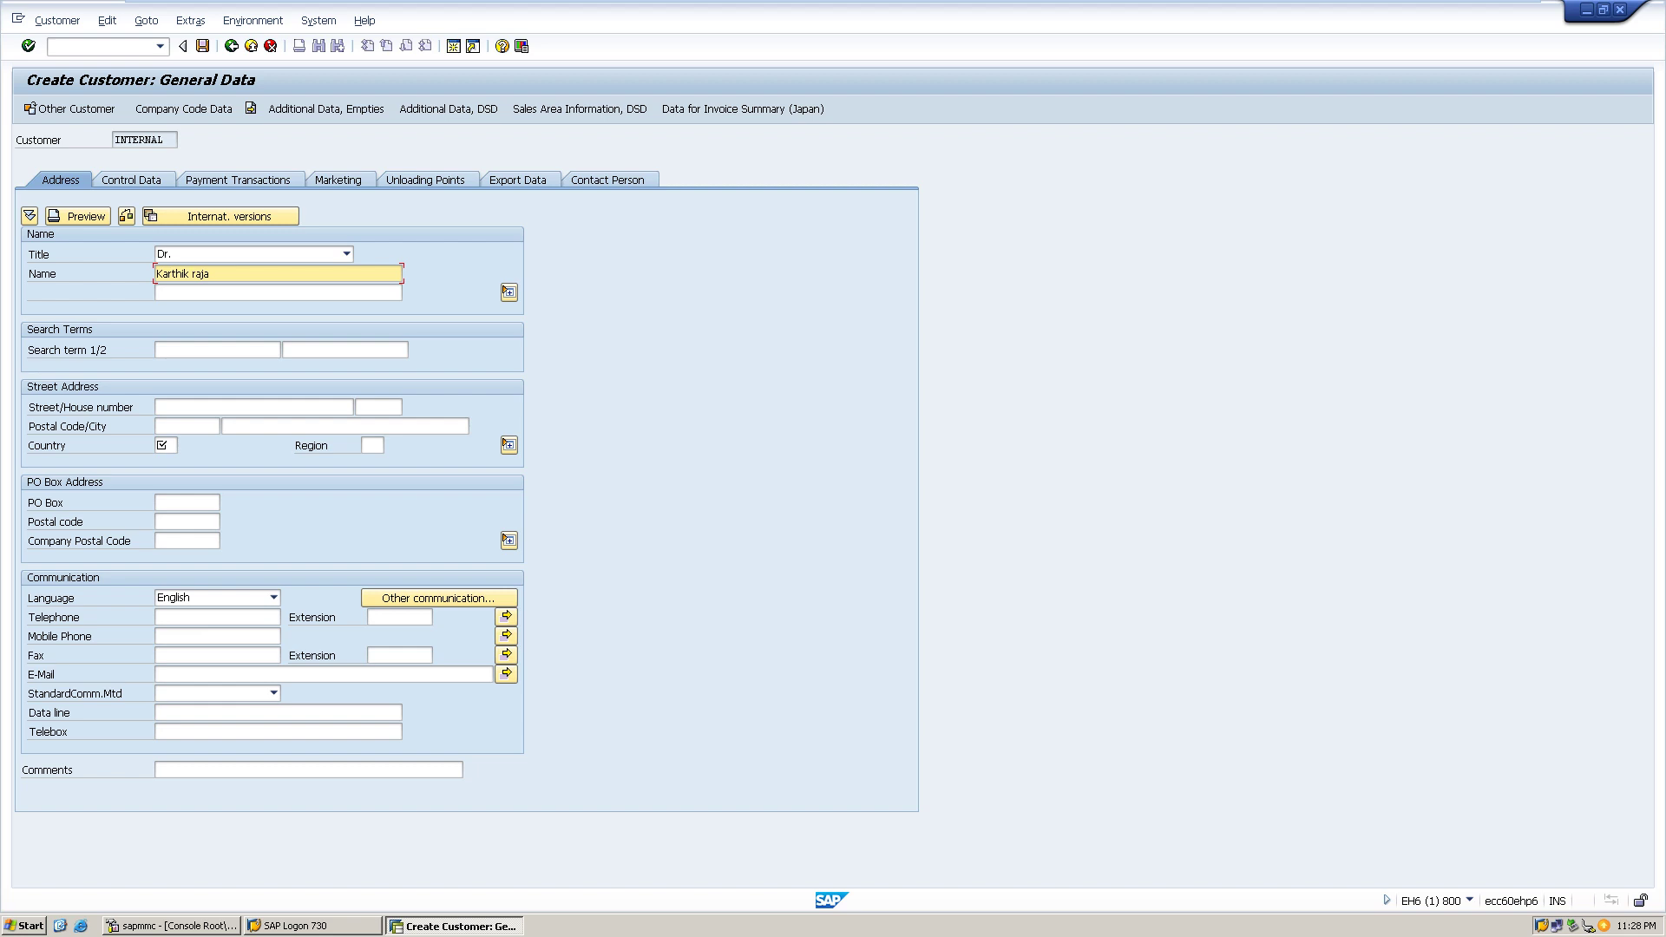
- Enter the customer's Chennai street, postal code and city, with country IN and region 22
click(160, 407)
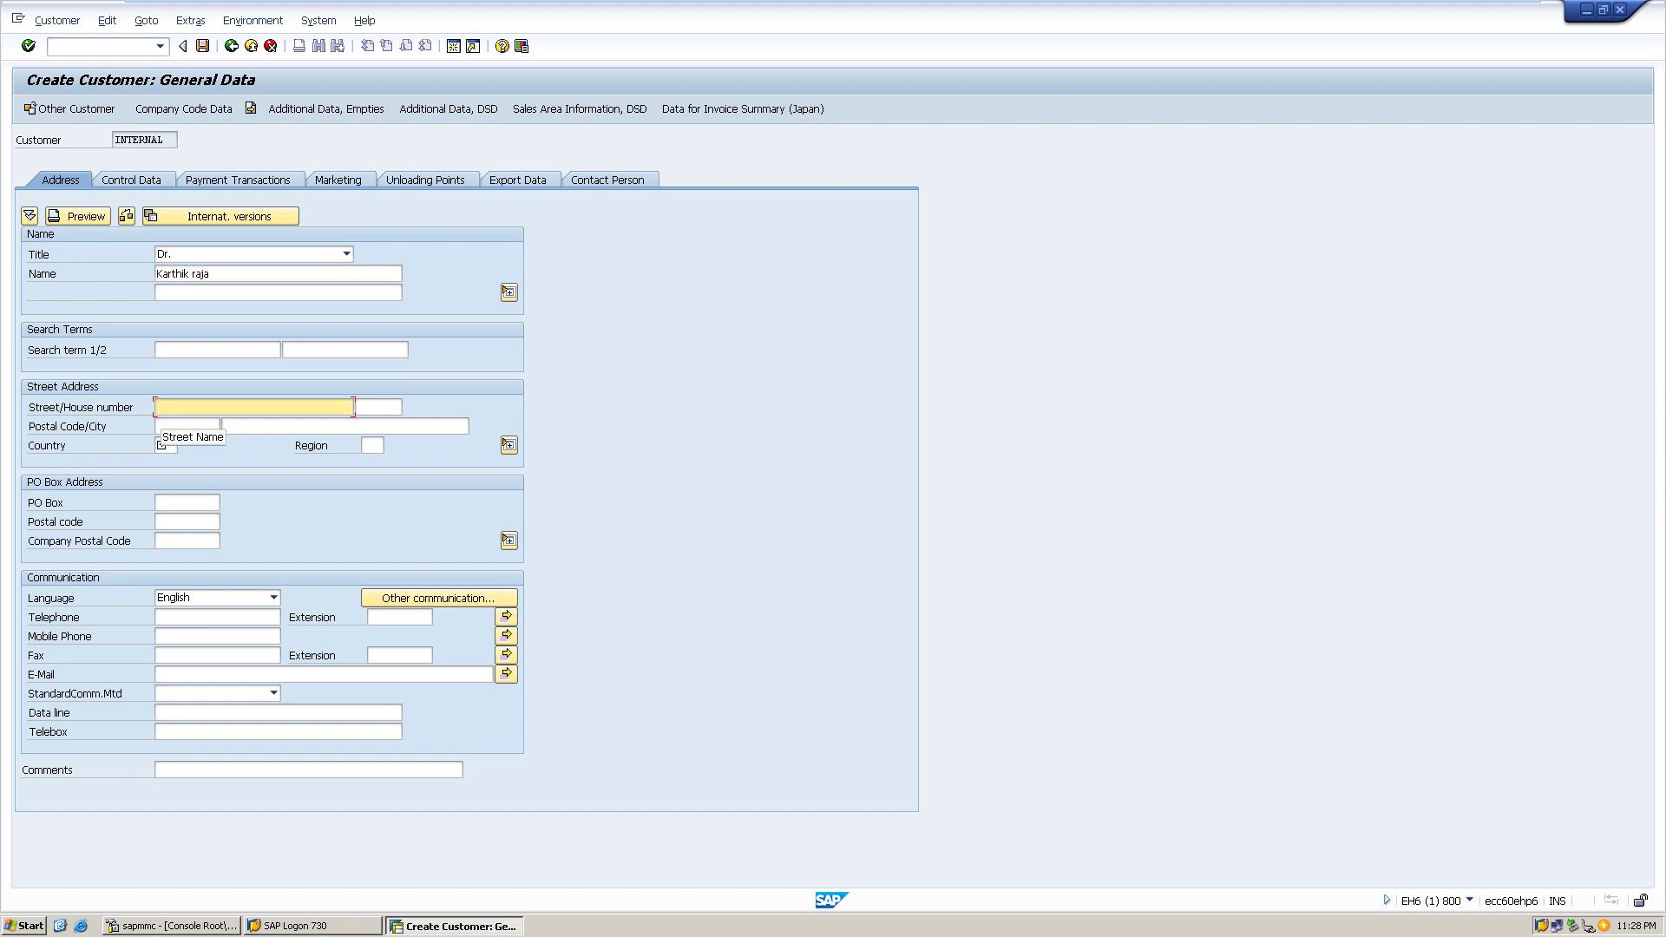
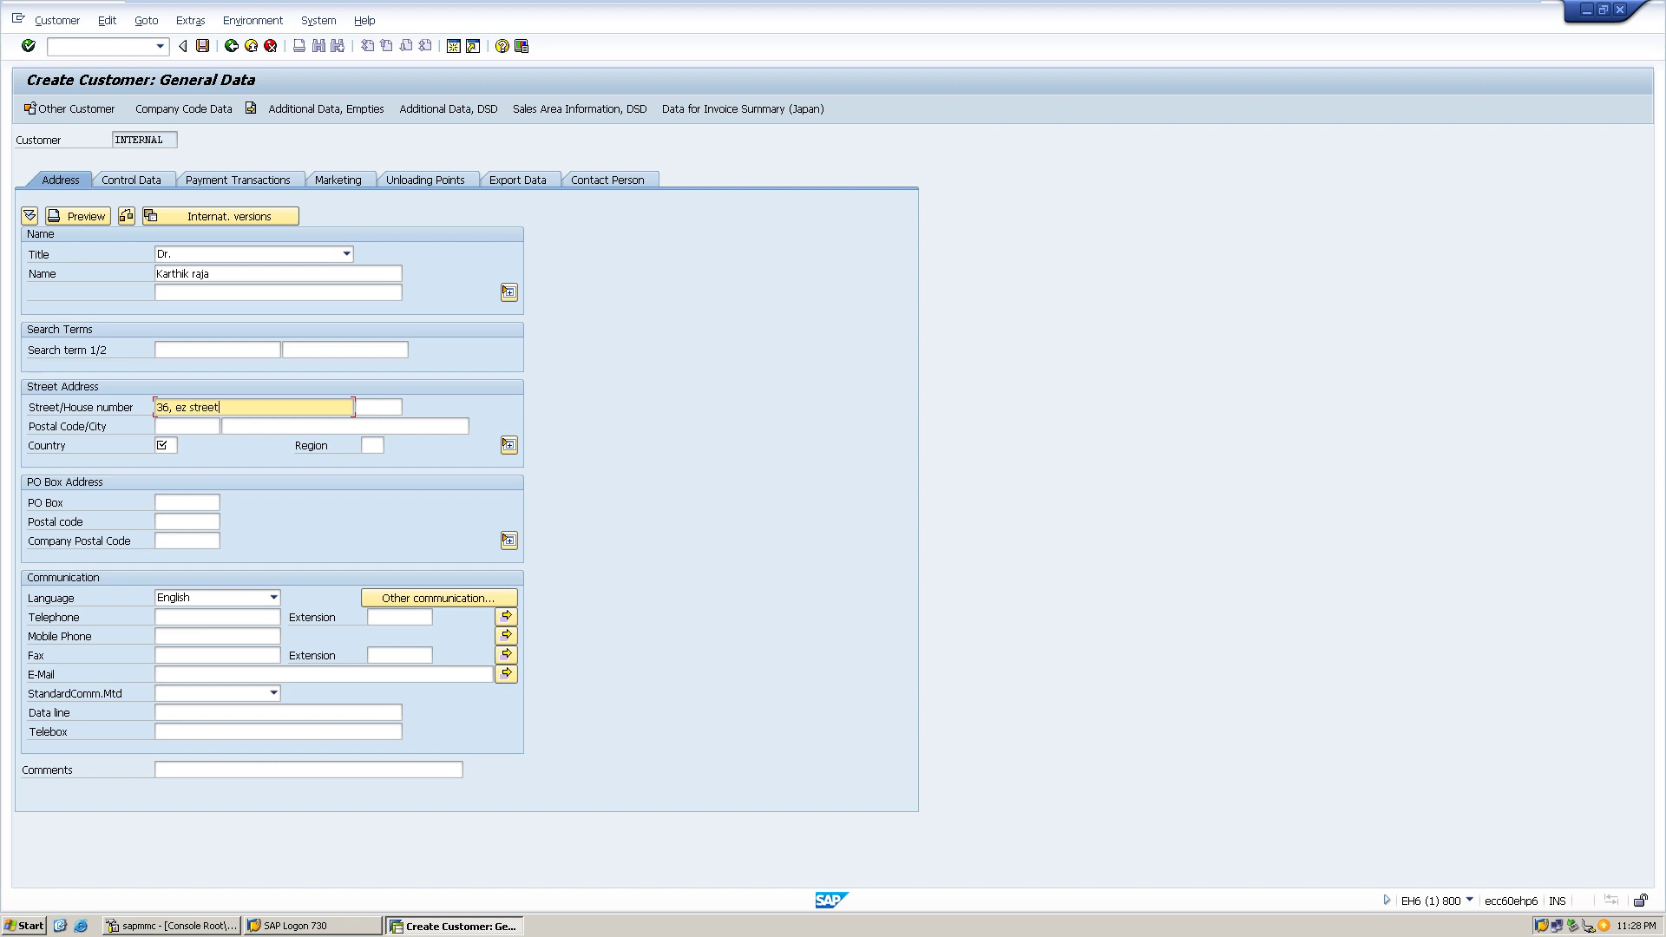
click(379, 407)
click(187, 427)
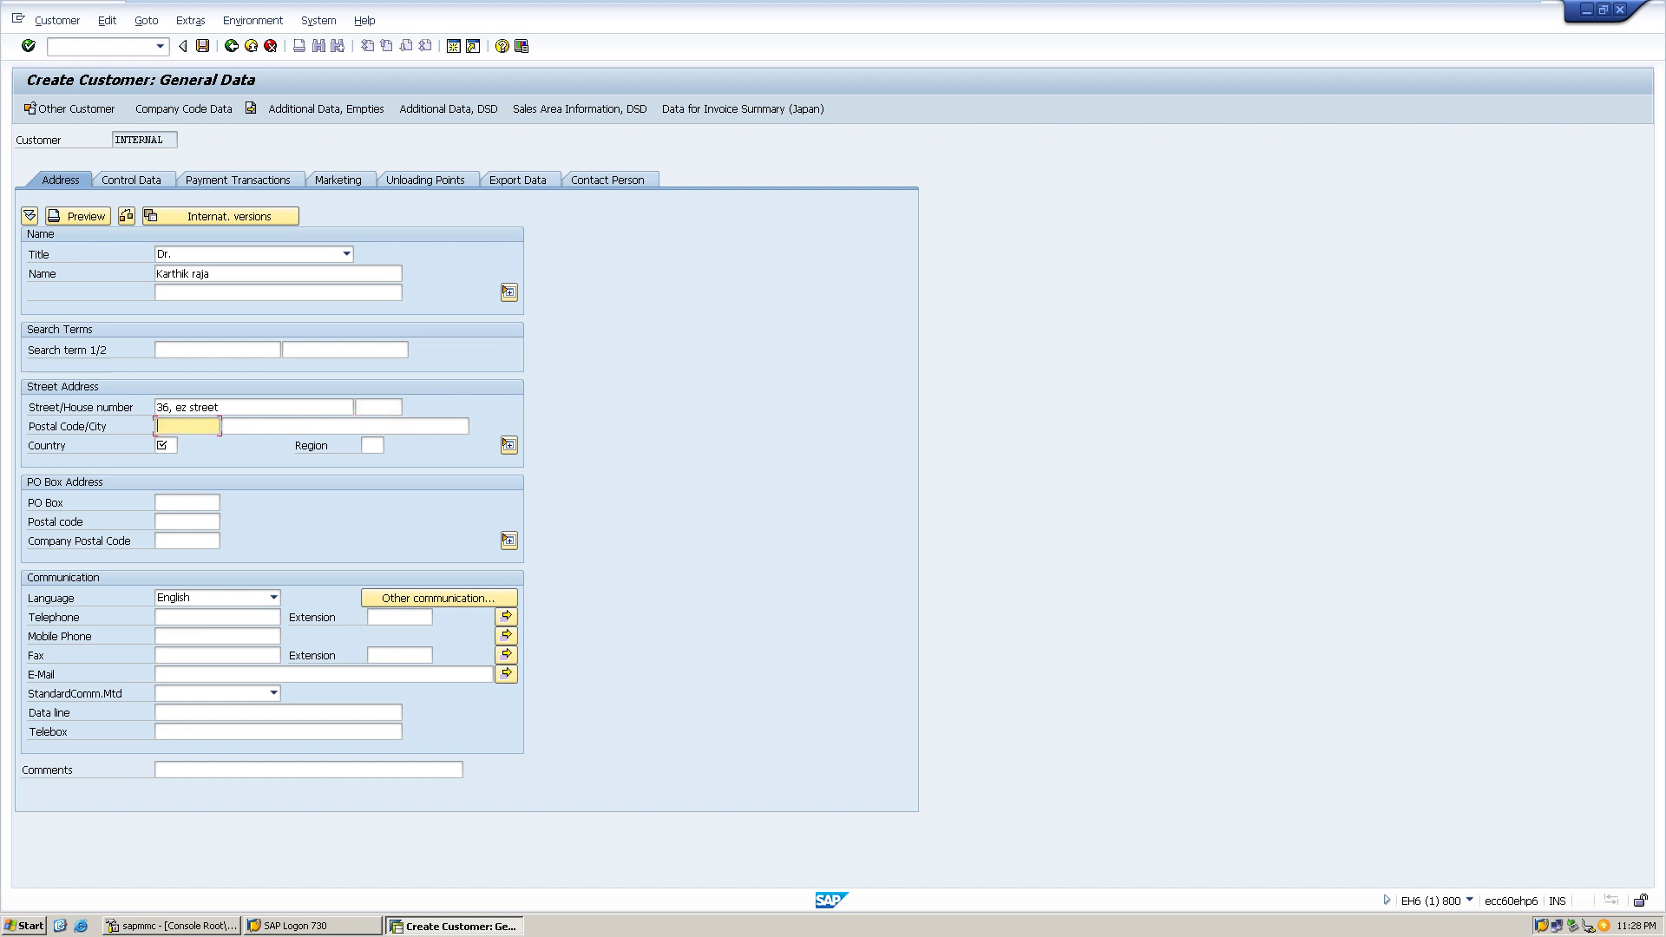
text(600019)
click(227, 426)
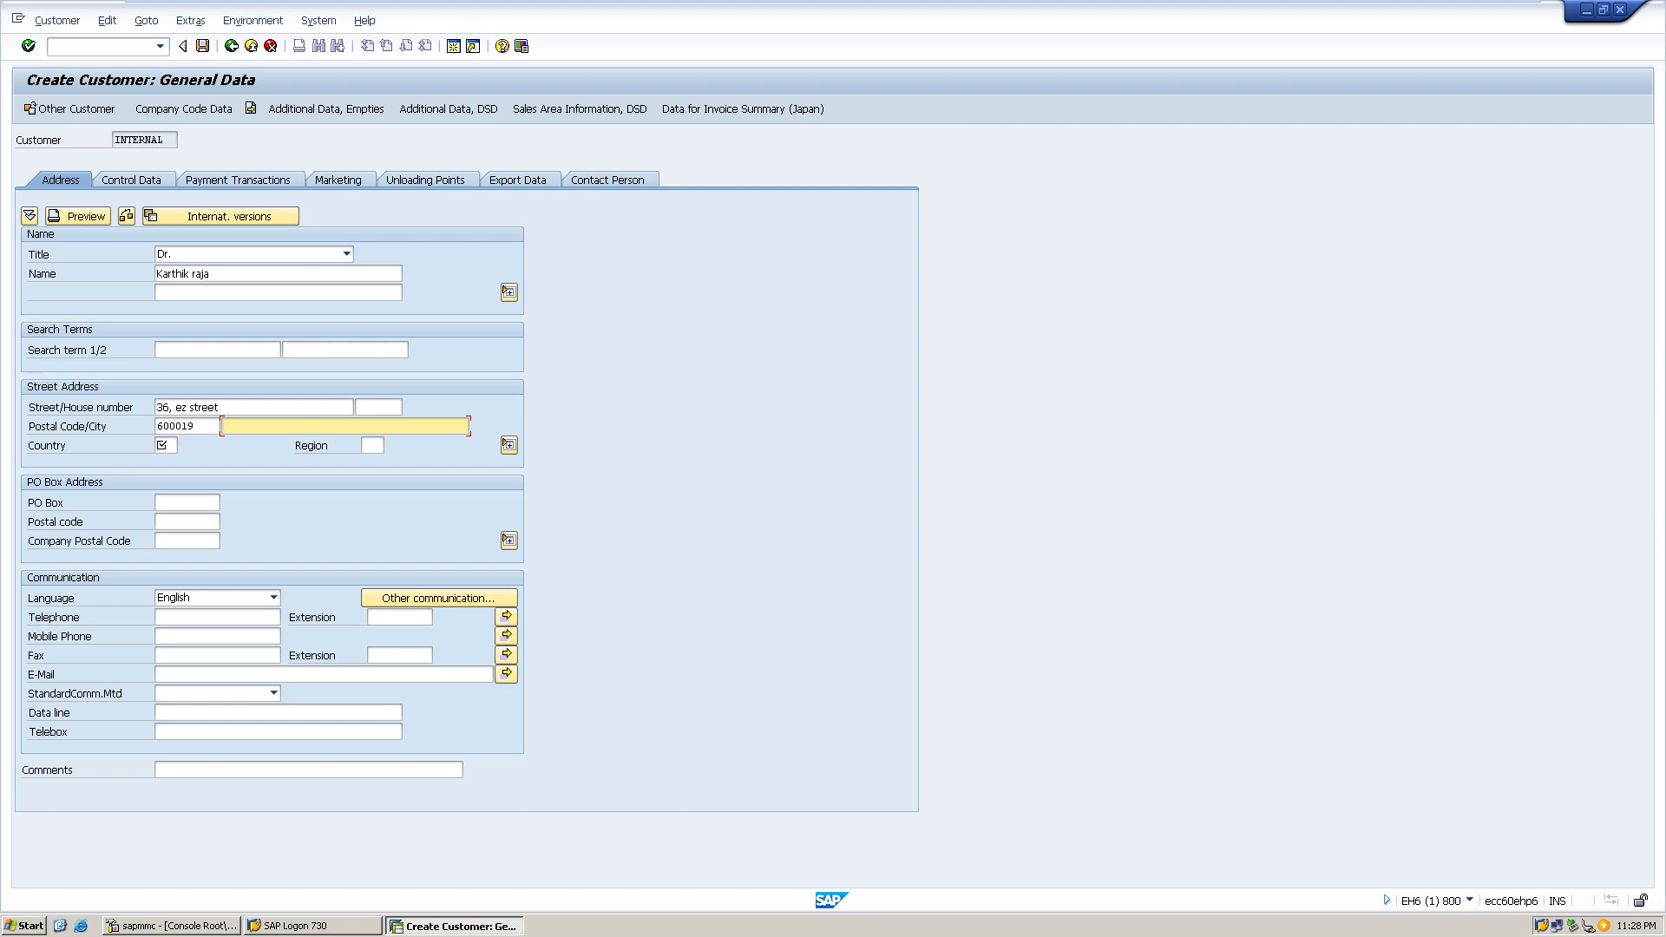
text(tolgatte,chennai)
click(165, 445)
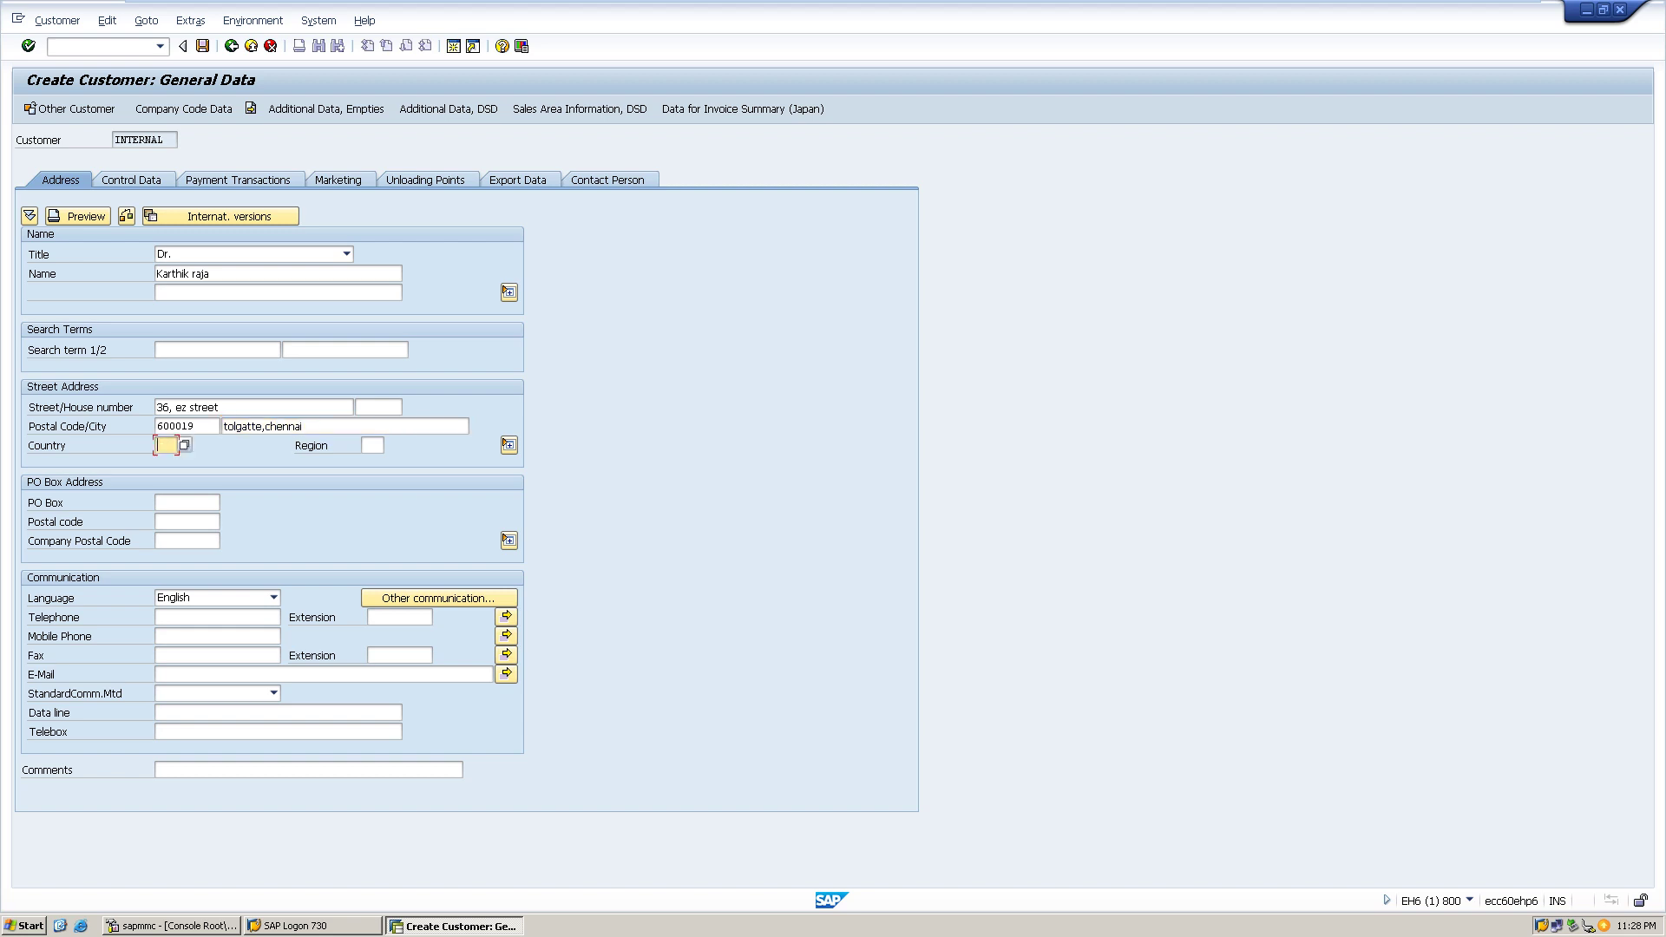
text(in)
key(Tab)
text(22)
click(131, 180)
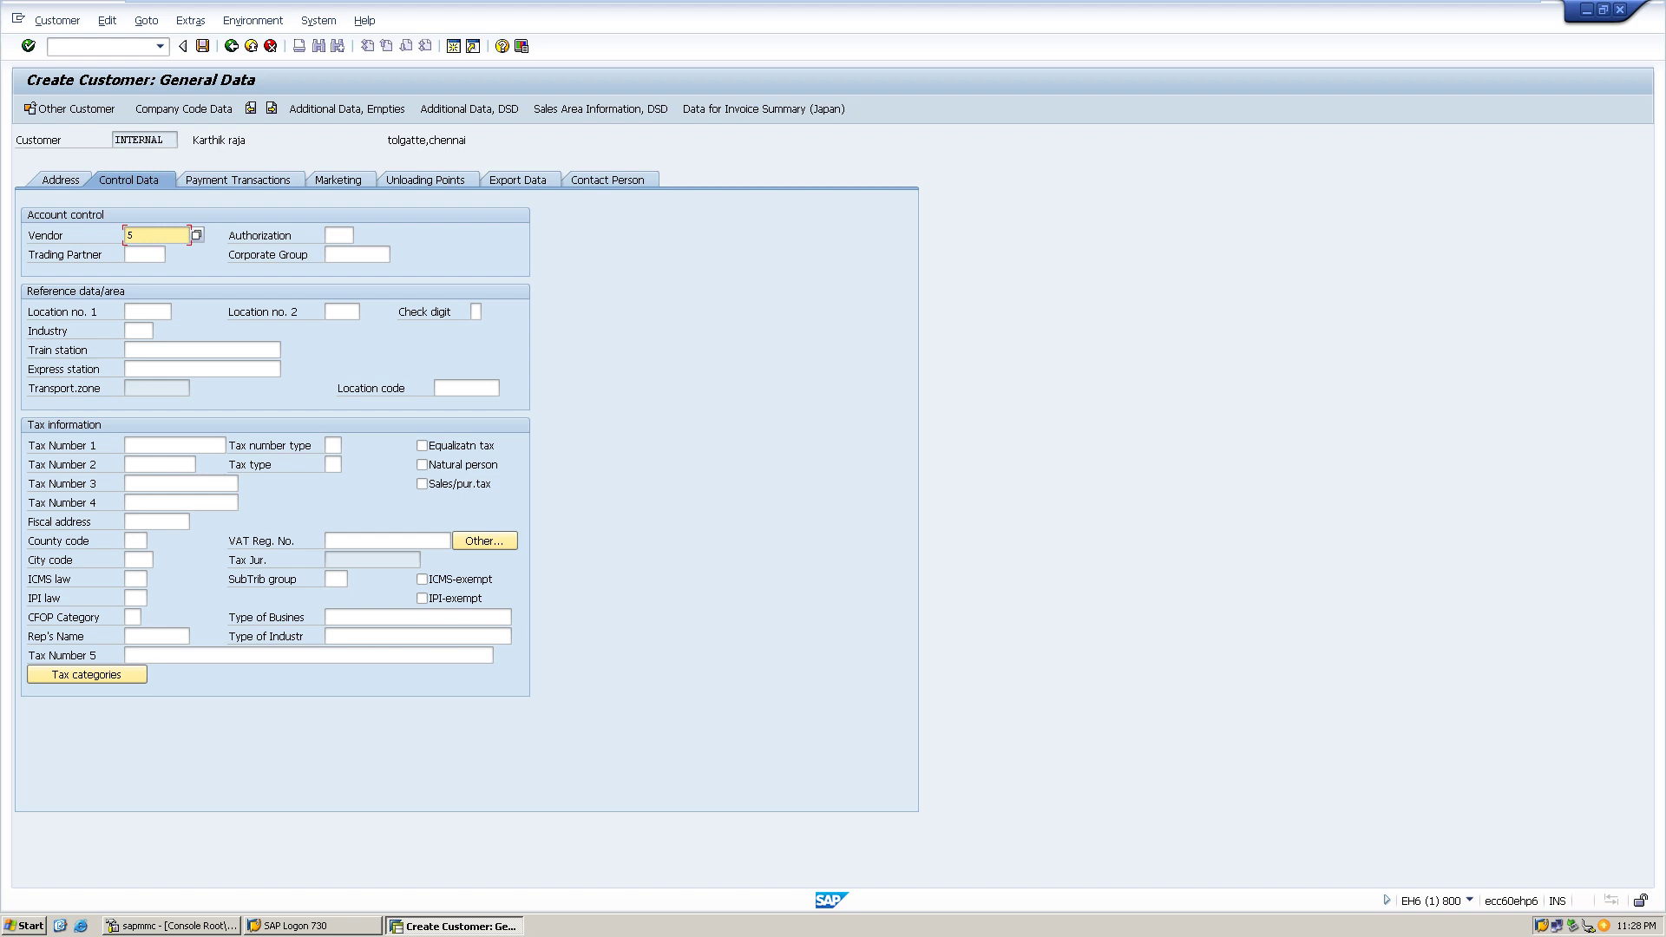
- Clear the Vendor field and save the Dr. customer with its HP1 company code data
text(5)
key(Return)
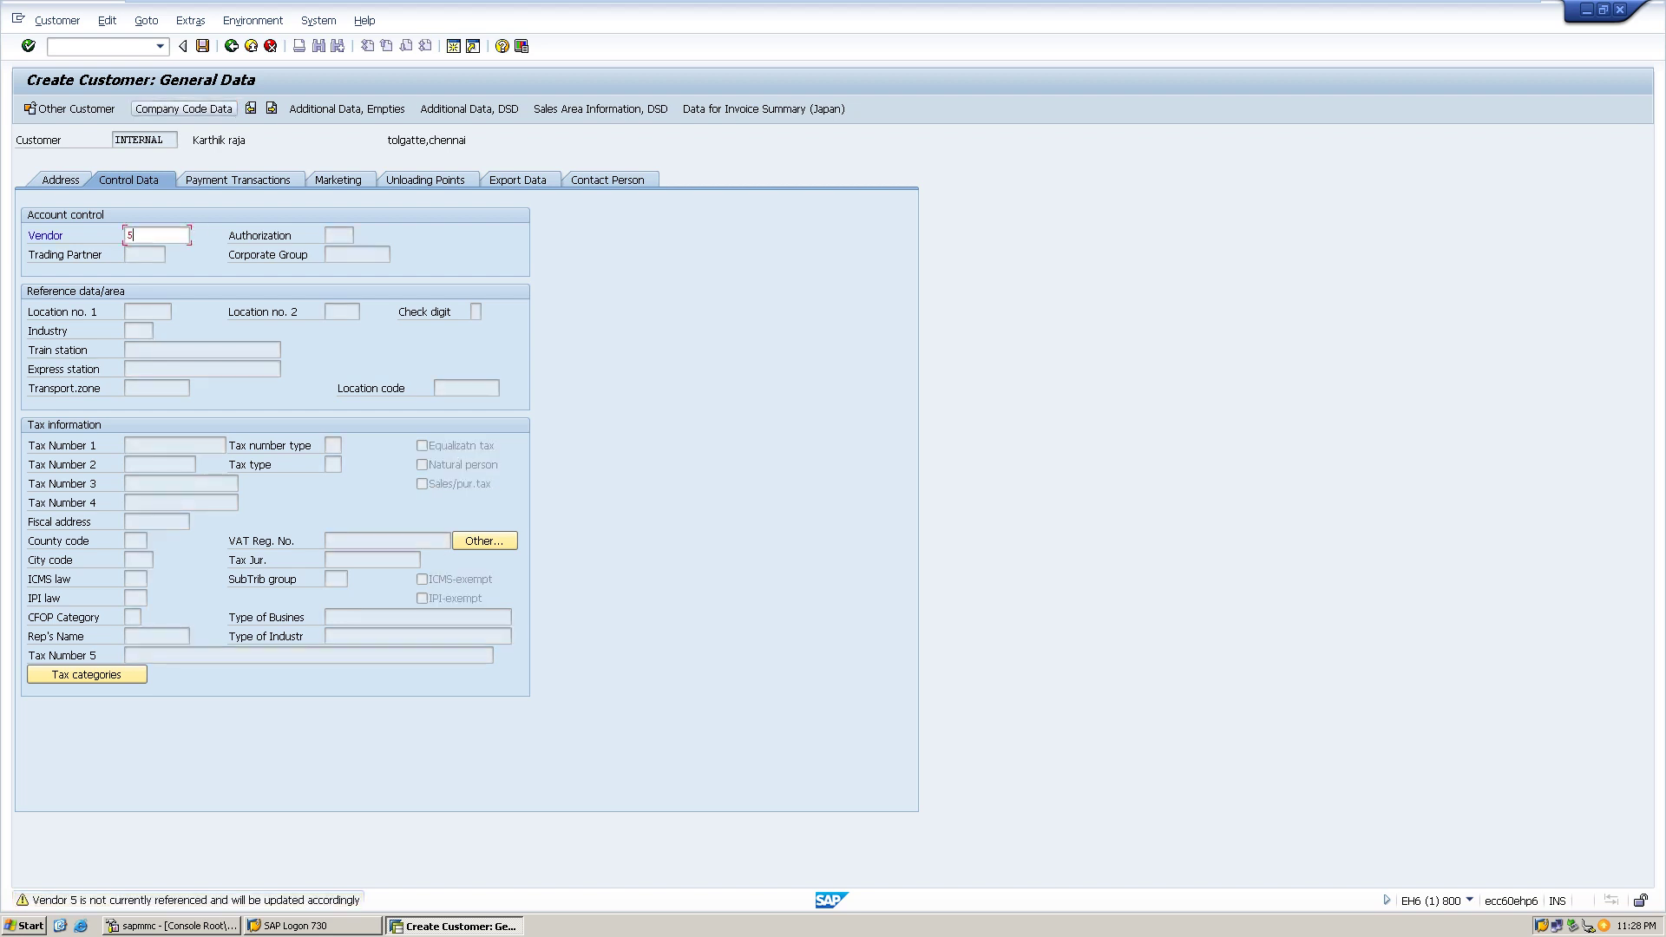
key(BackSpace)
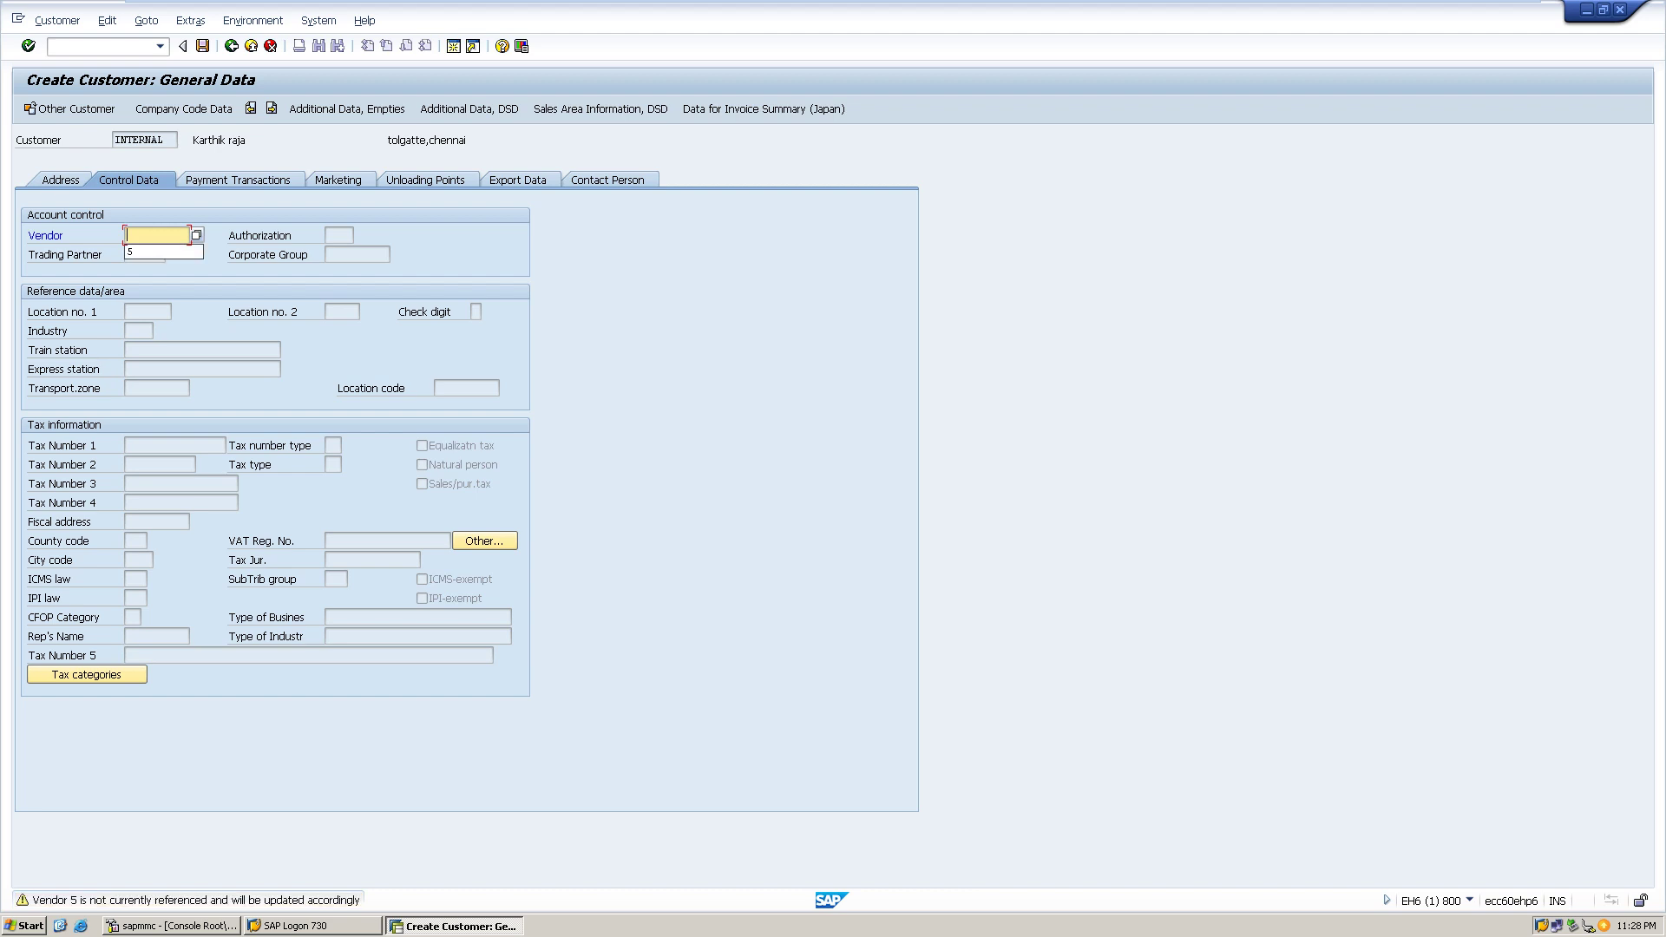
click(183, 109)
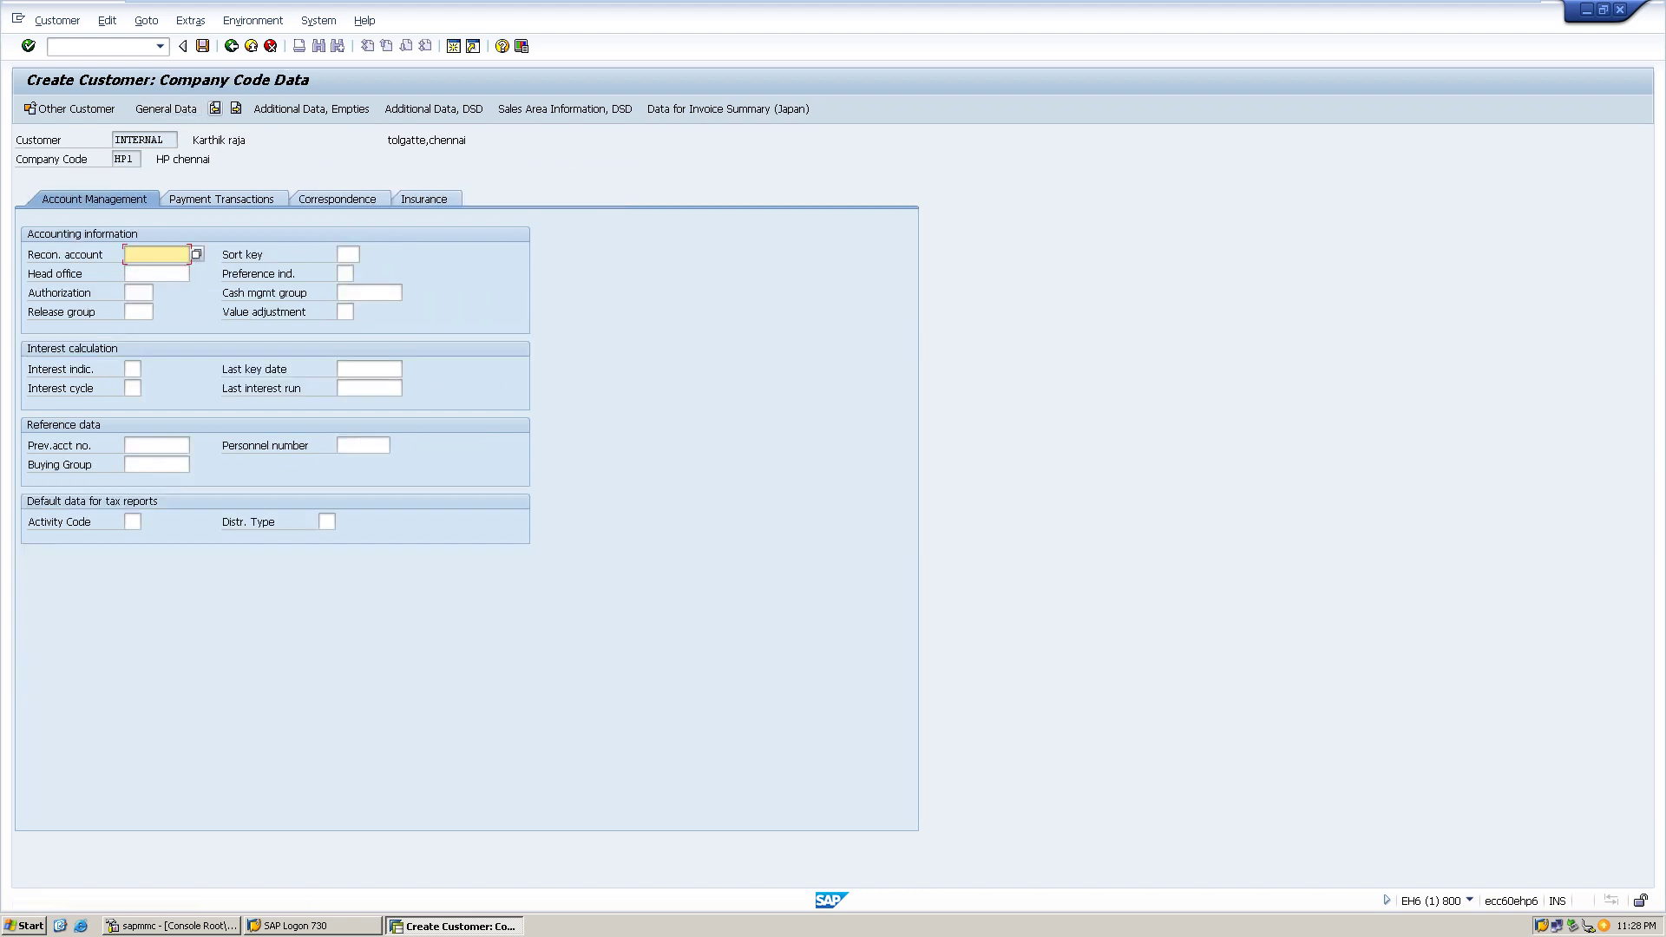
key(ctrl+s)
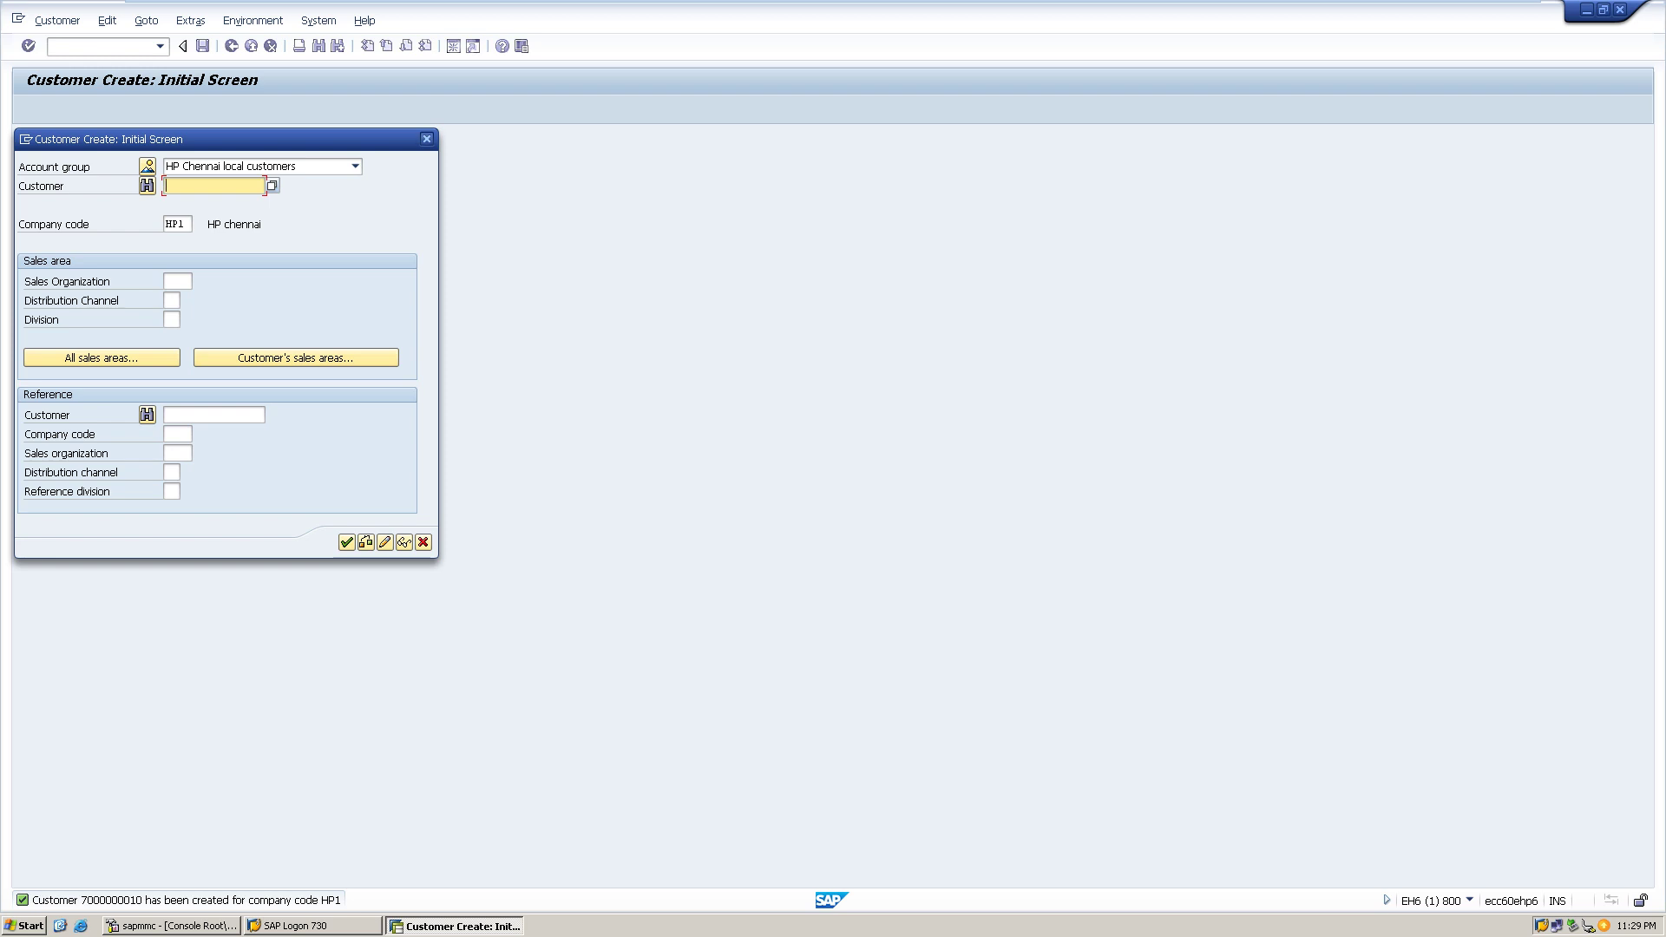
- In XD02, search customers by company code HP1 and open the Padur, Chennai customer
click(426, 139)
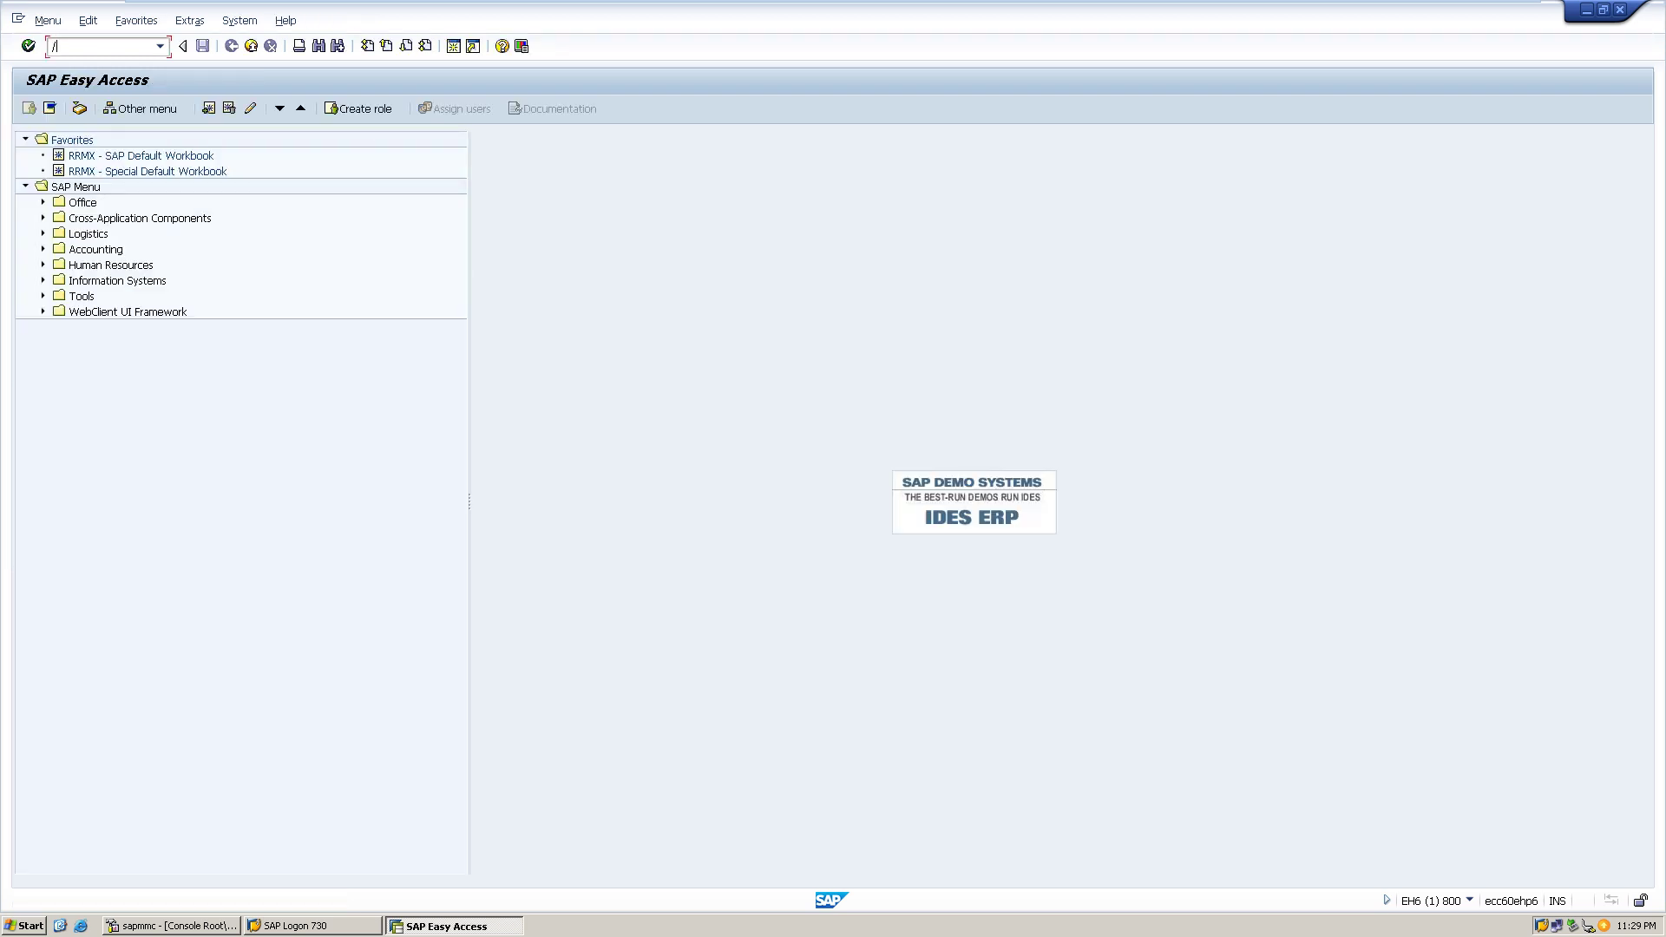
text(/nxd02)
key(Return)
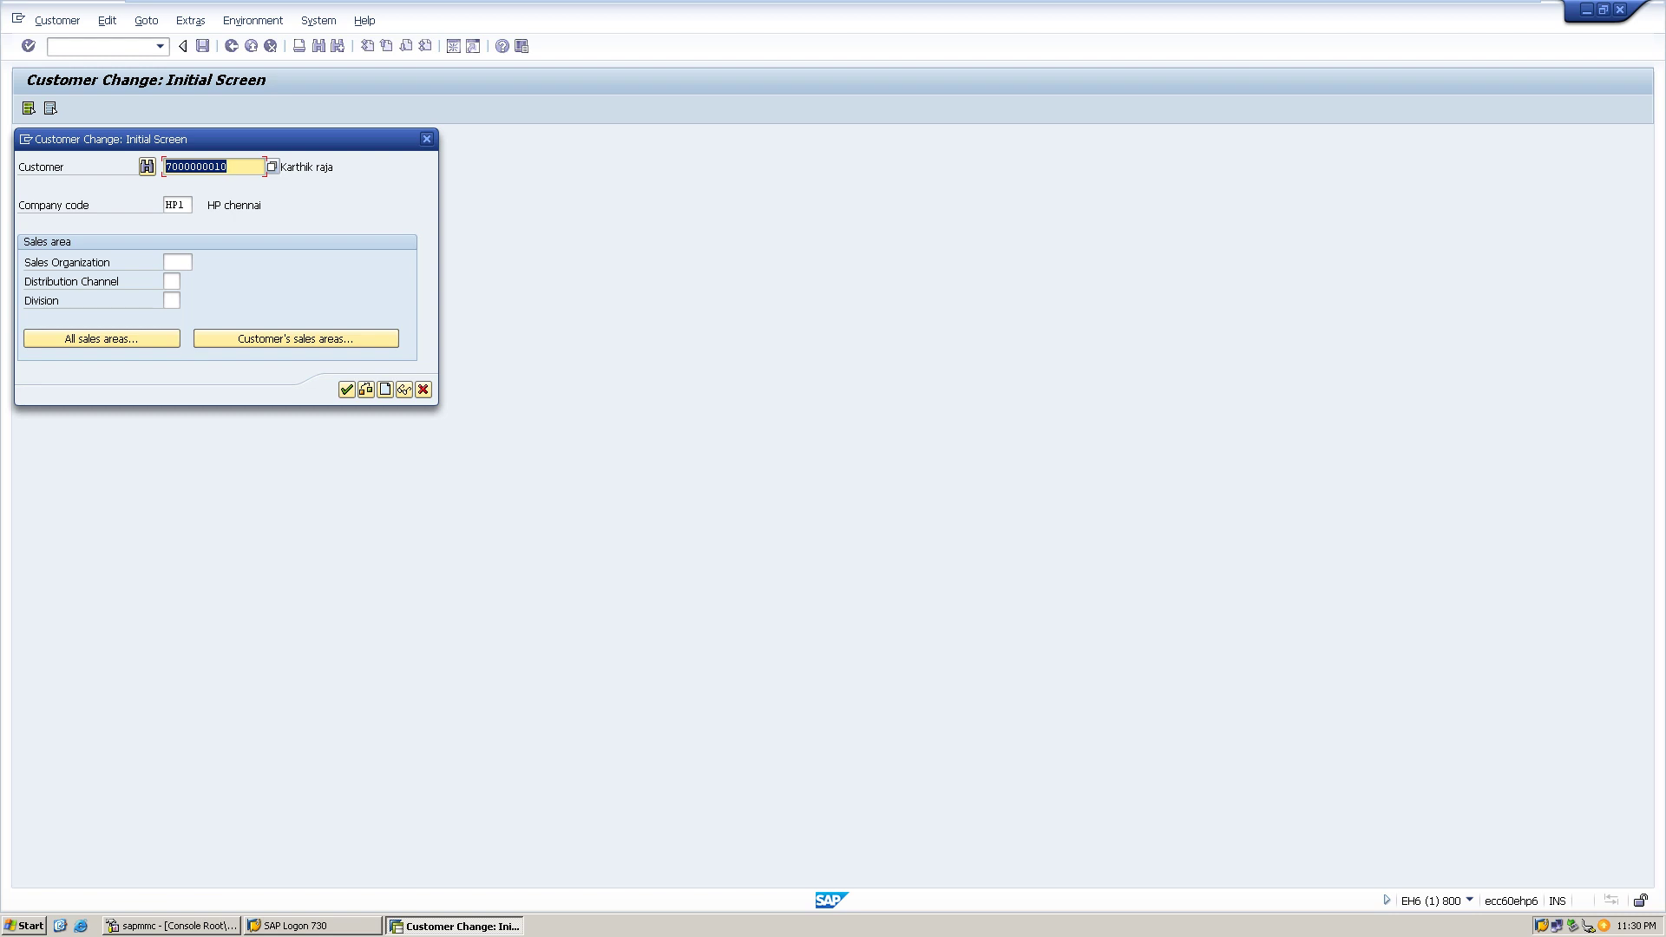
key(F4)
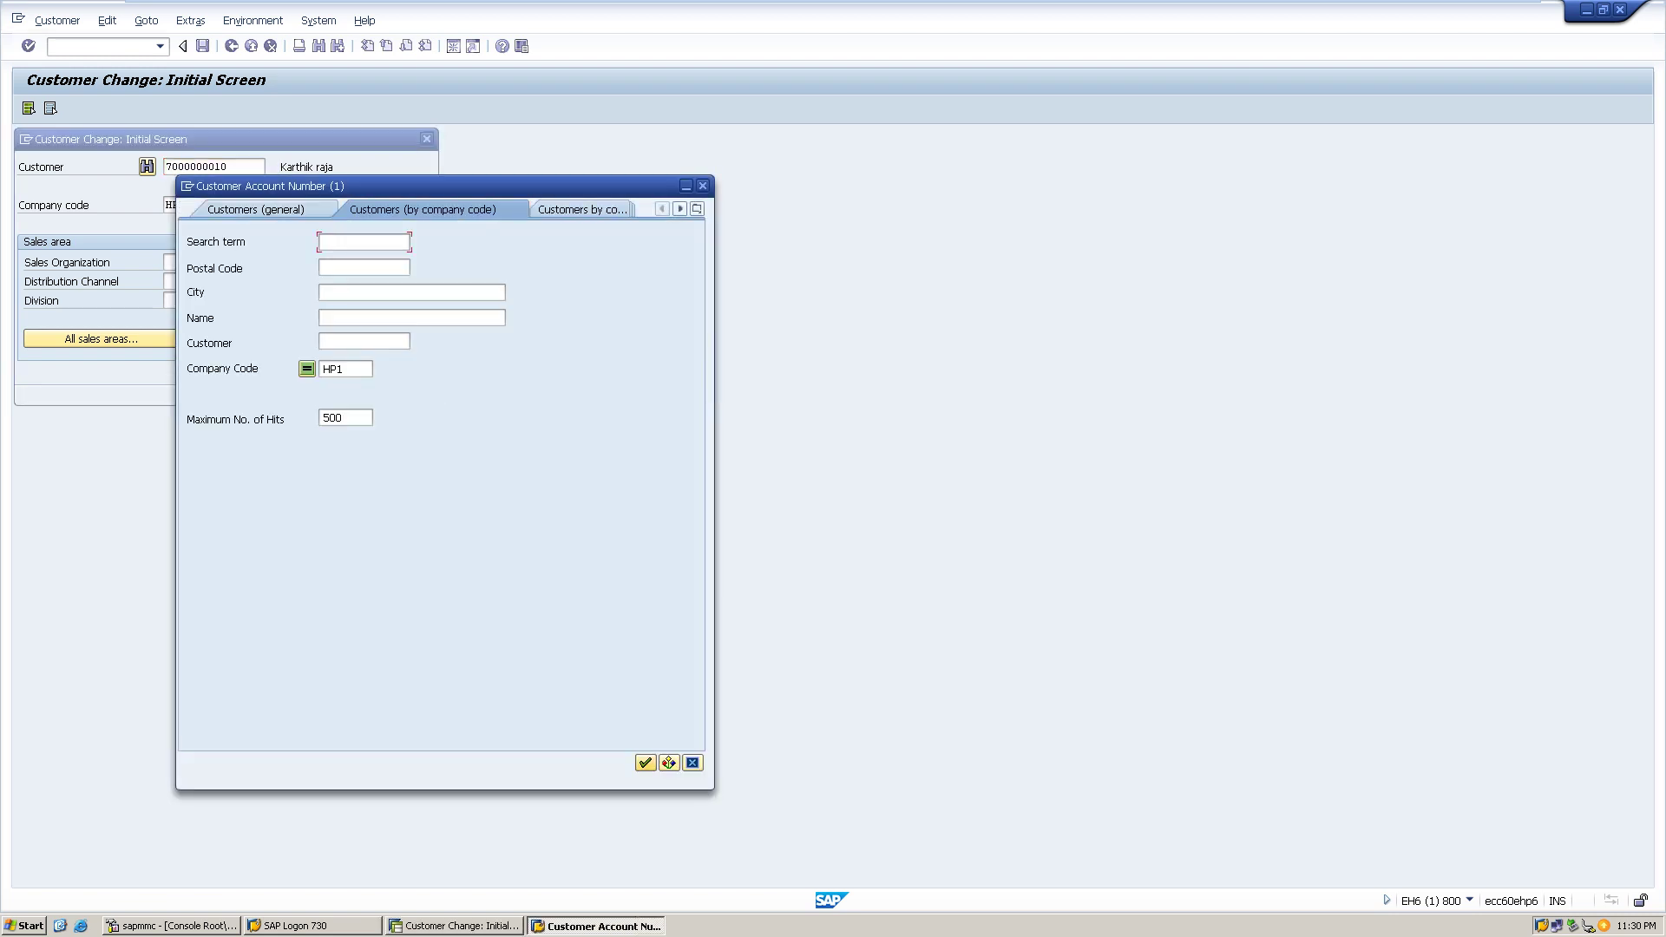
click(644, 763)
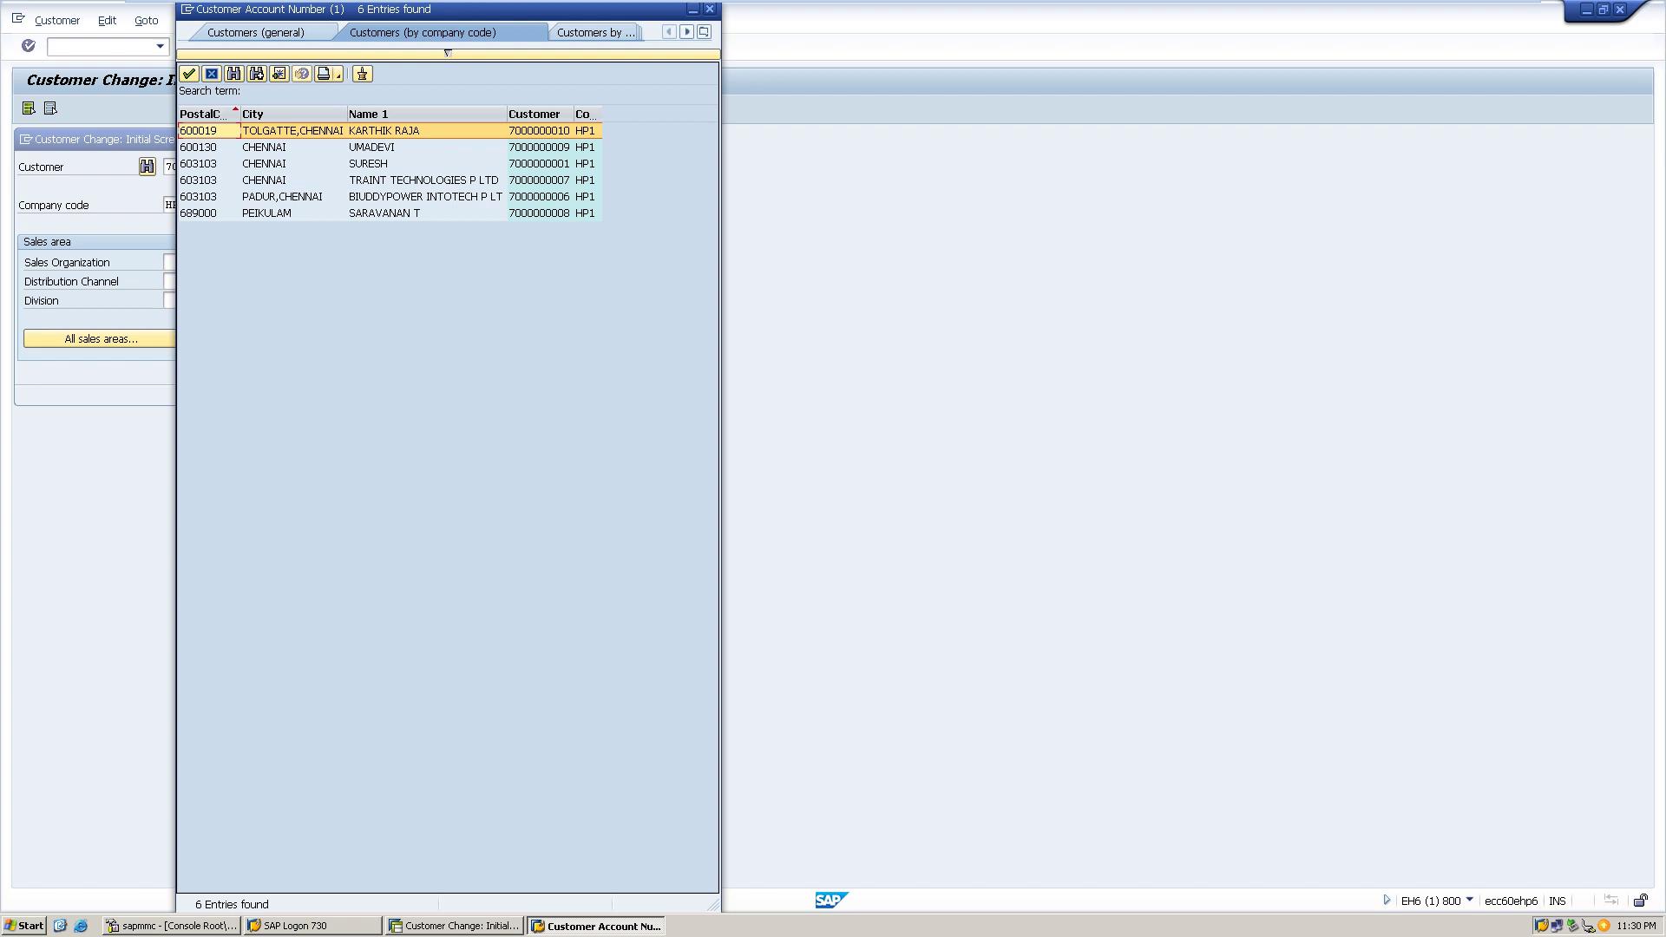
double_click(425, 196)
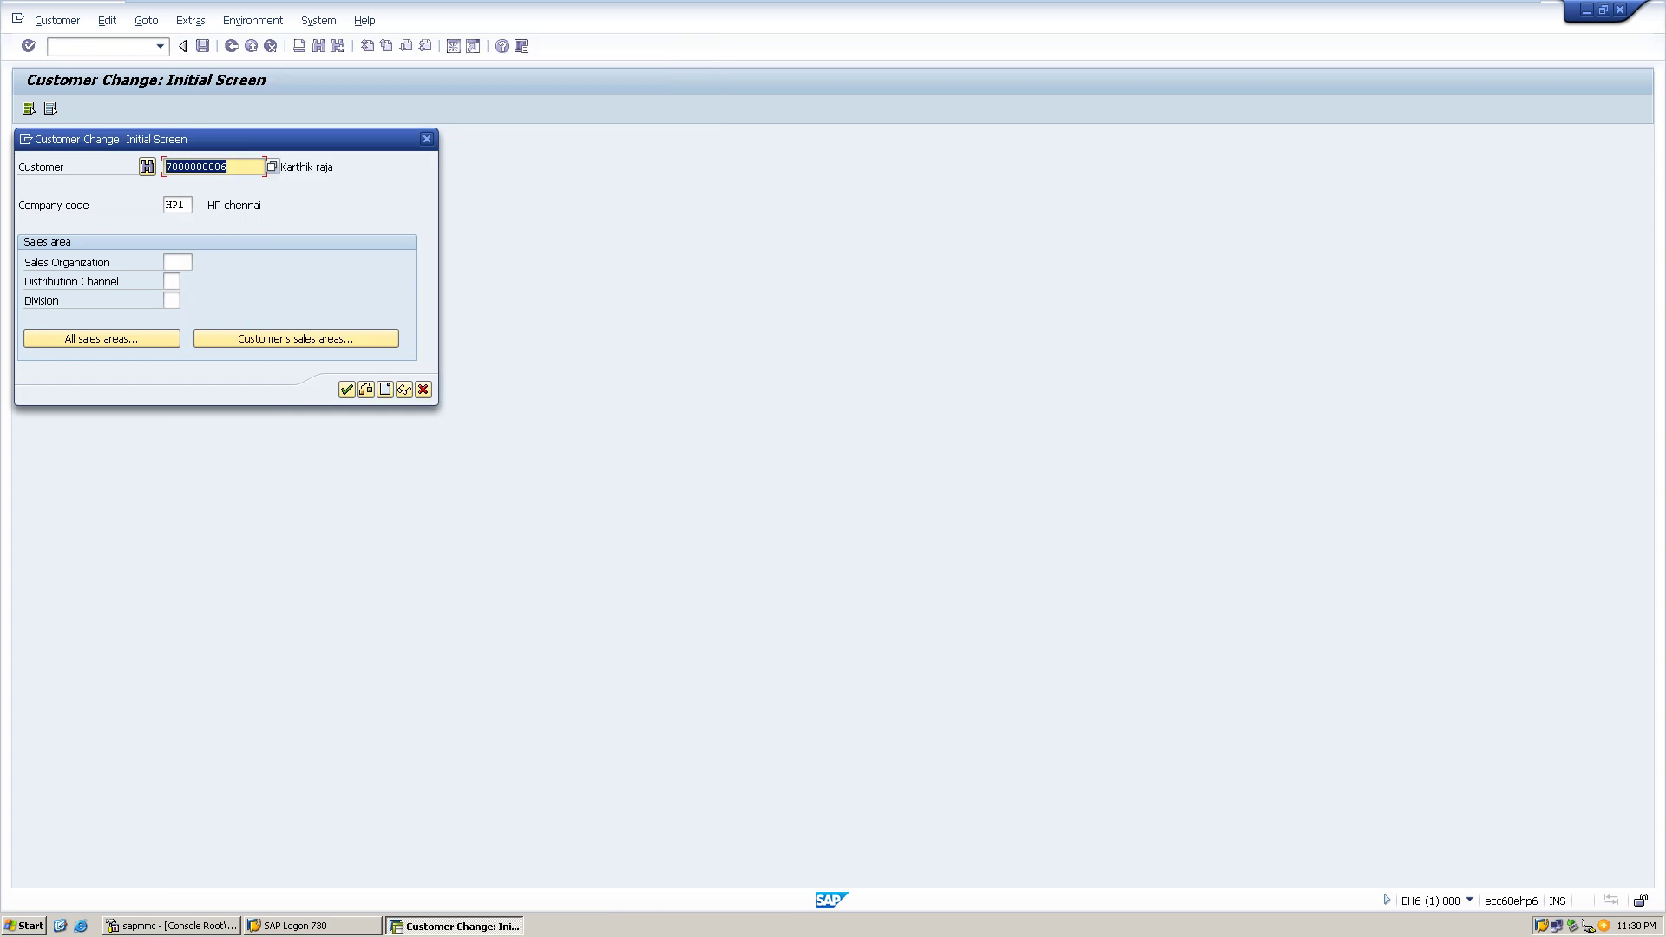
key(Return)
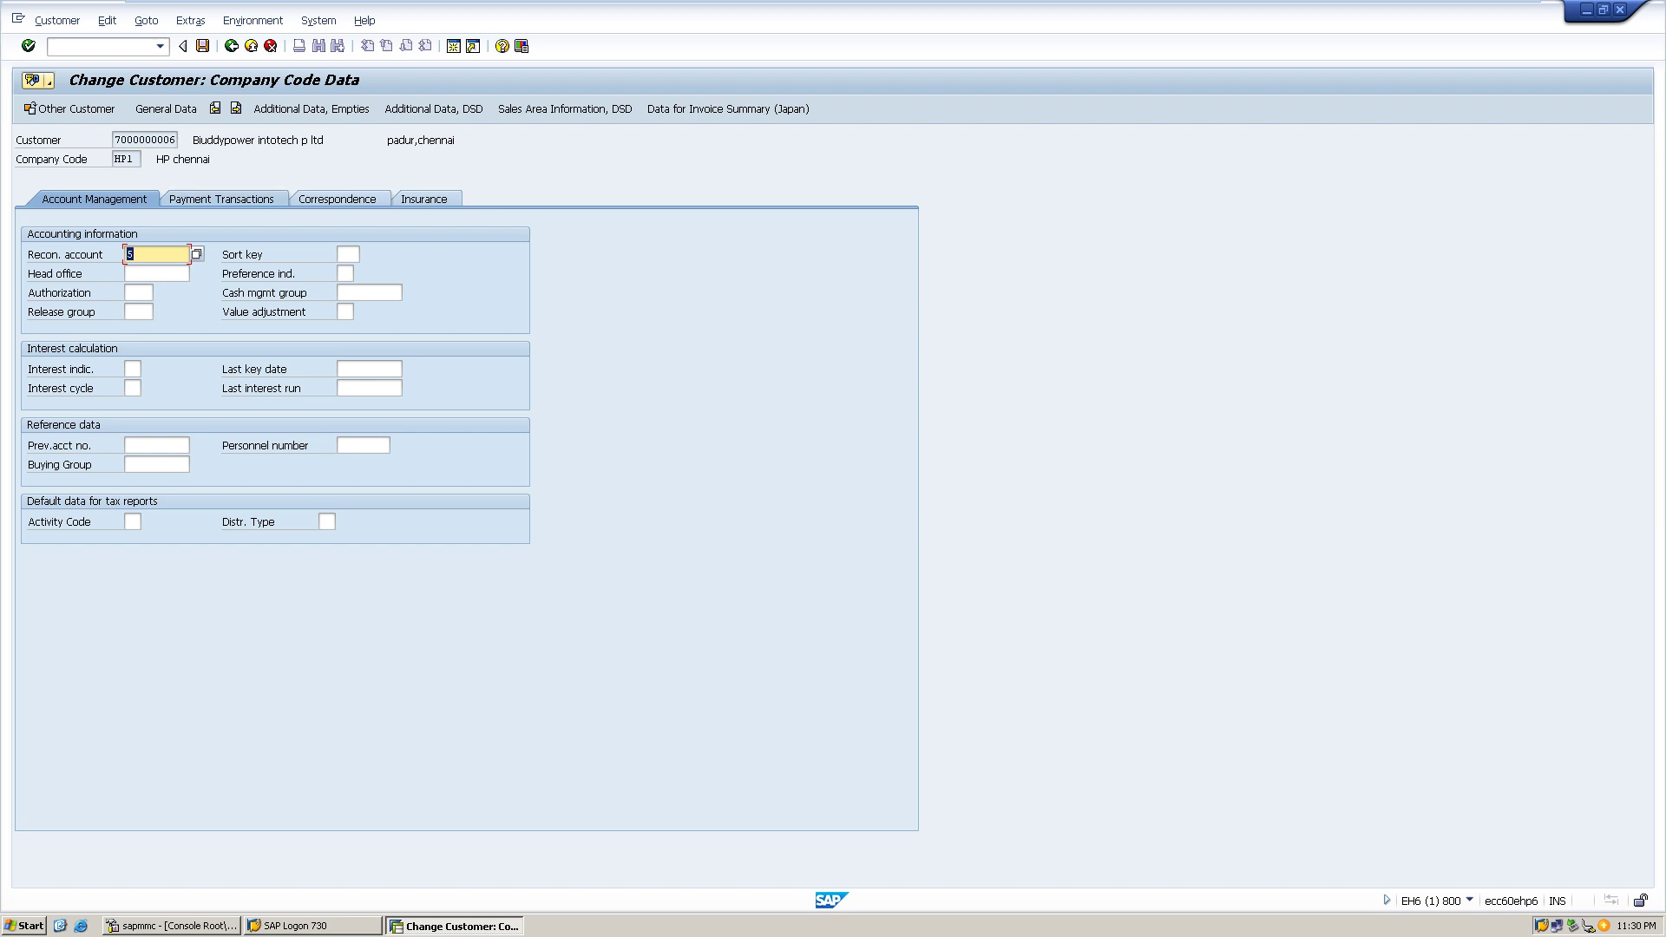
click(218, 199)
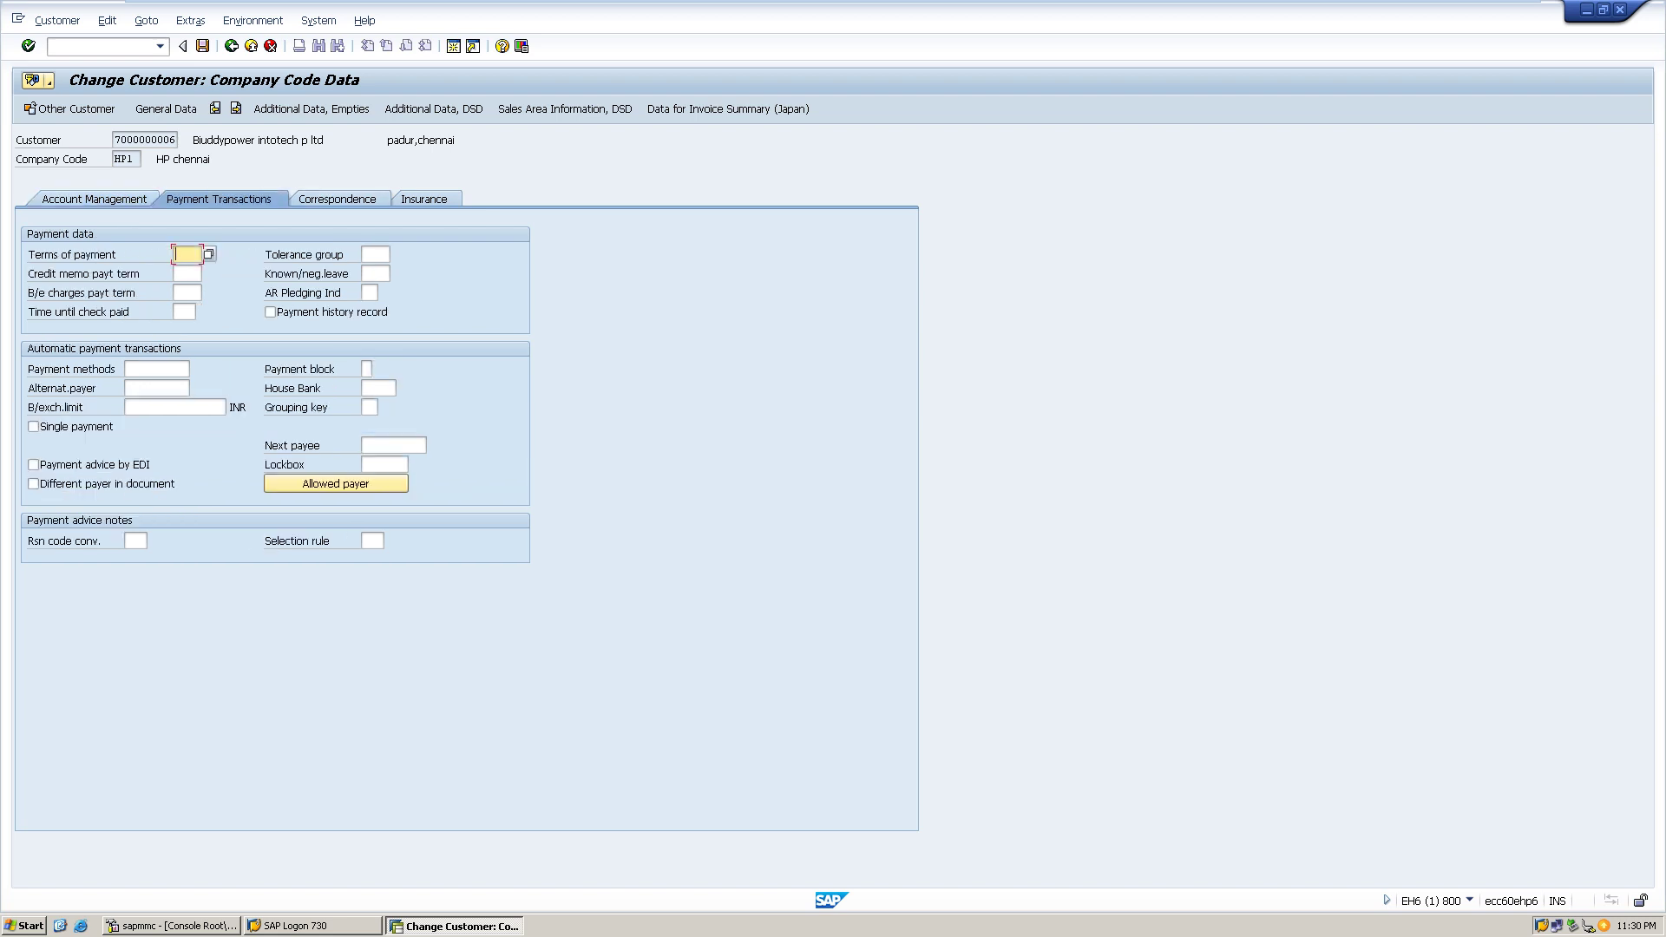
click(337, 199)
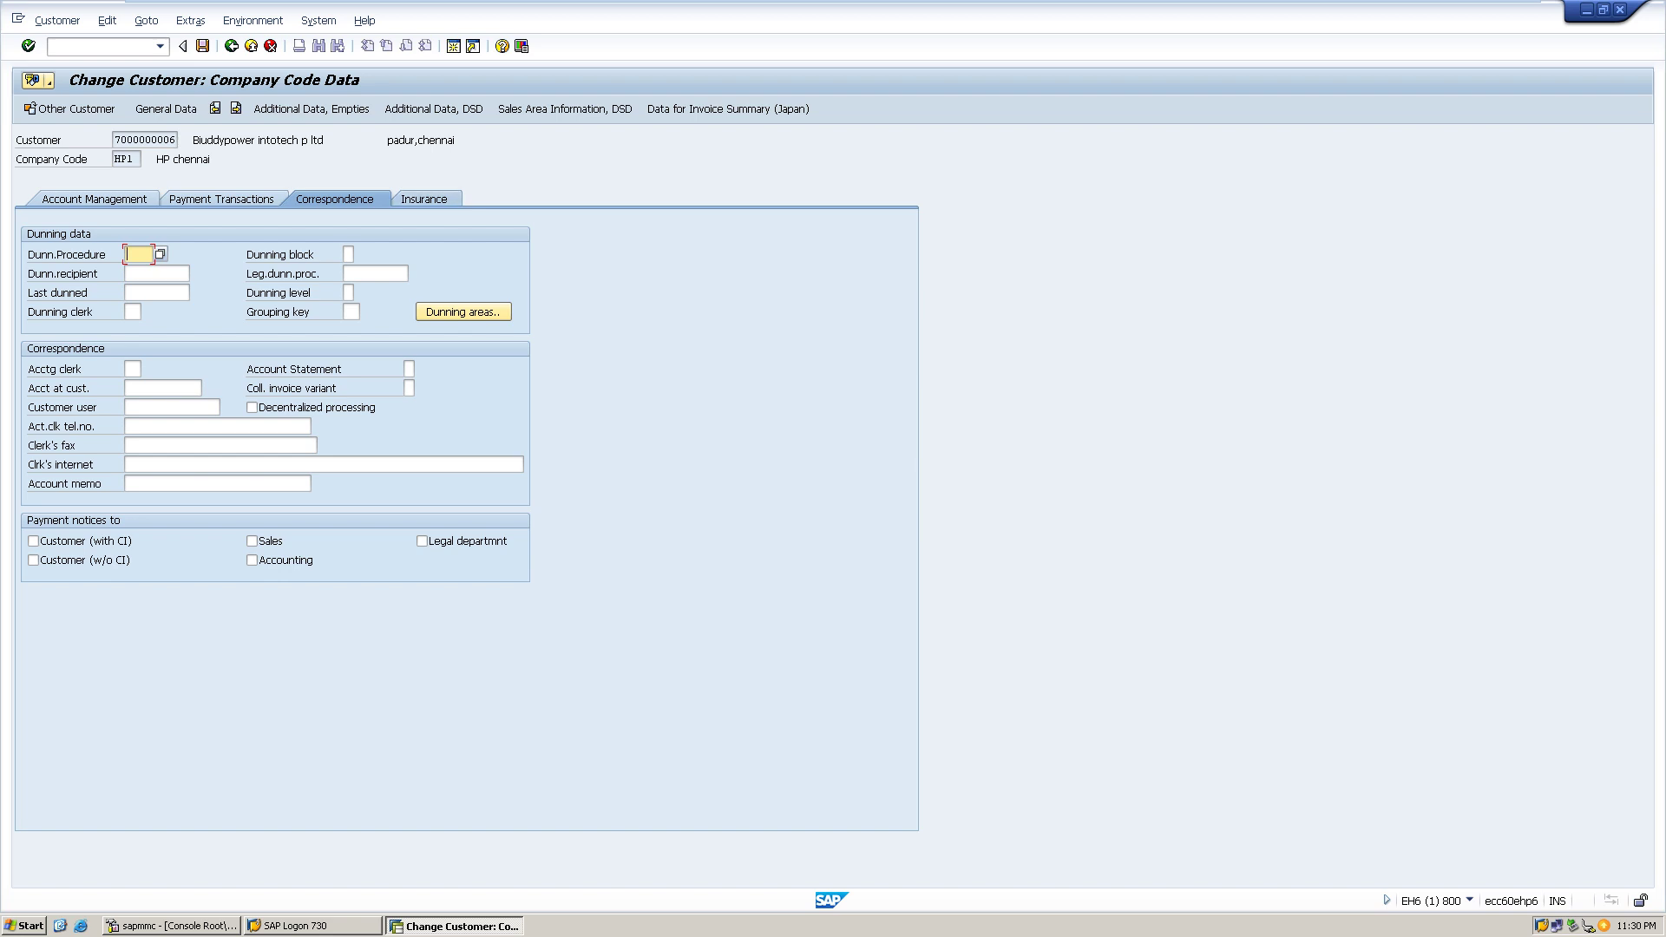
click(424, 199)
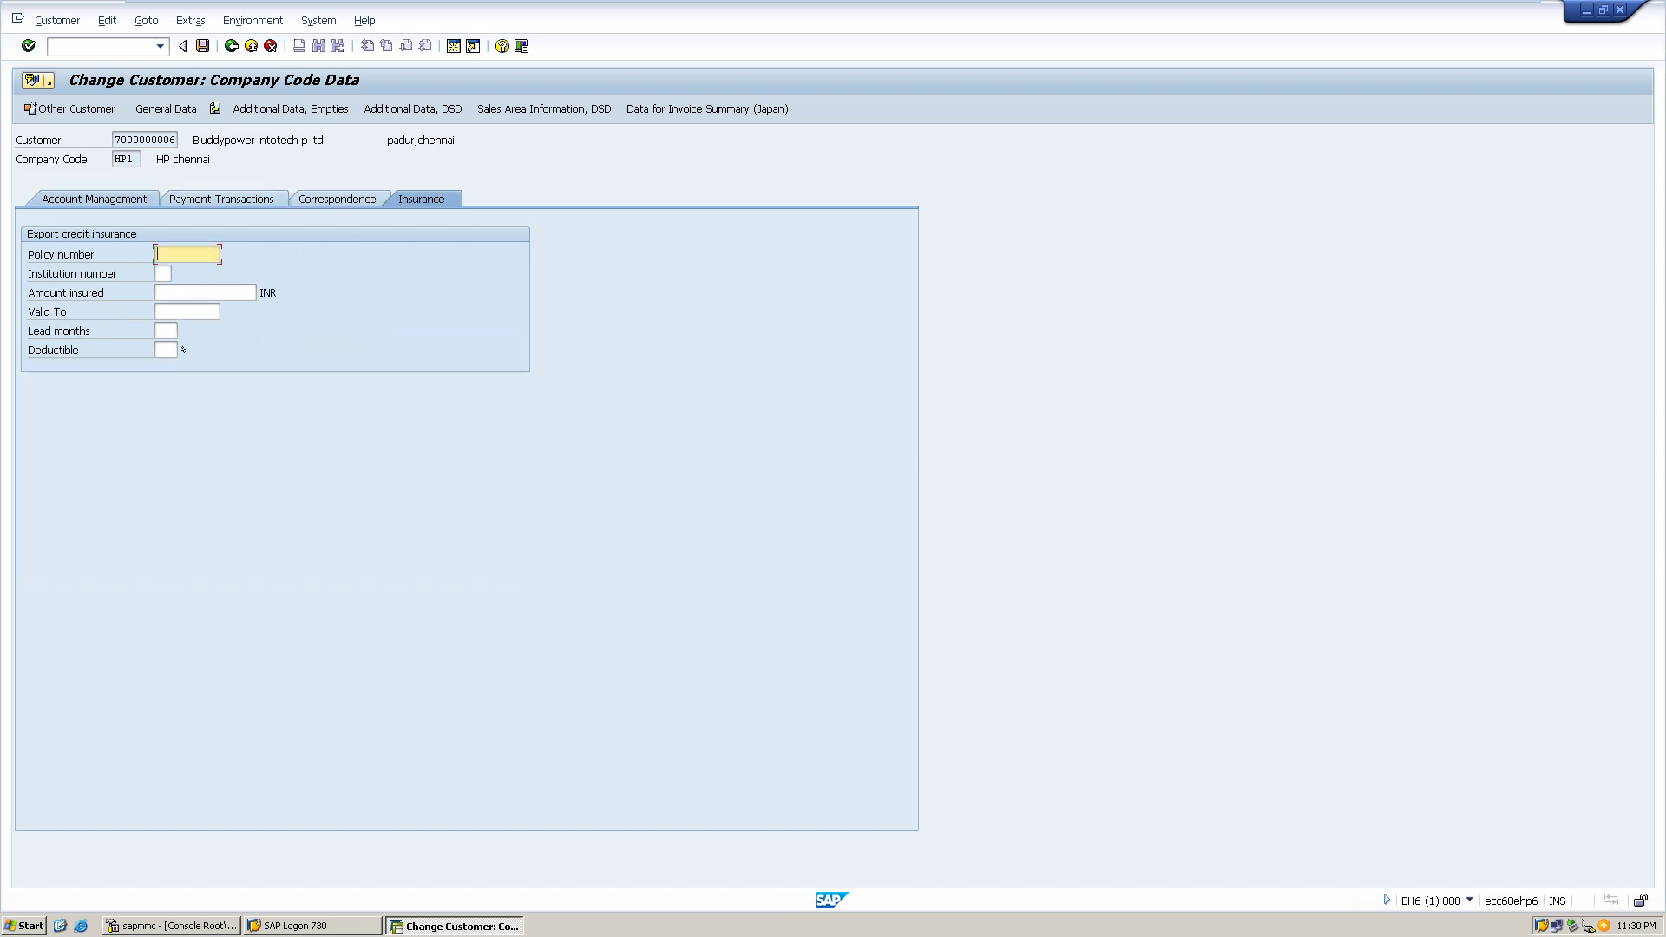
click(94, 198)
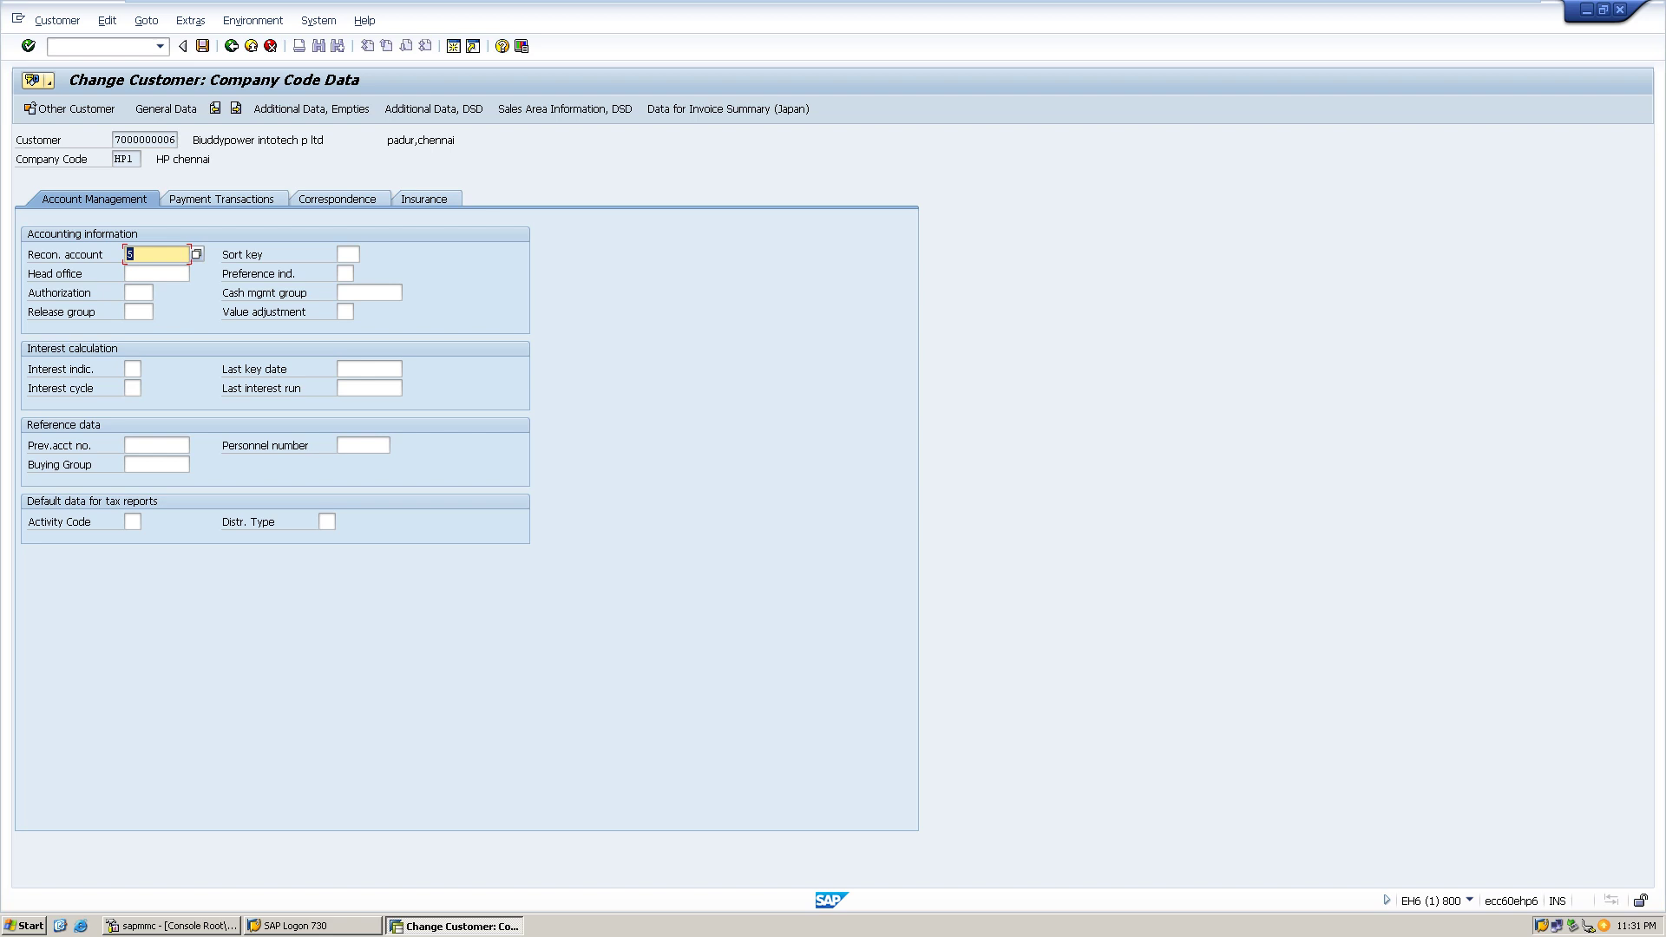
click(220, 199)
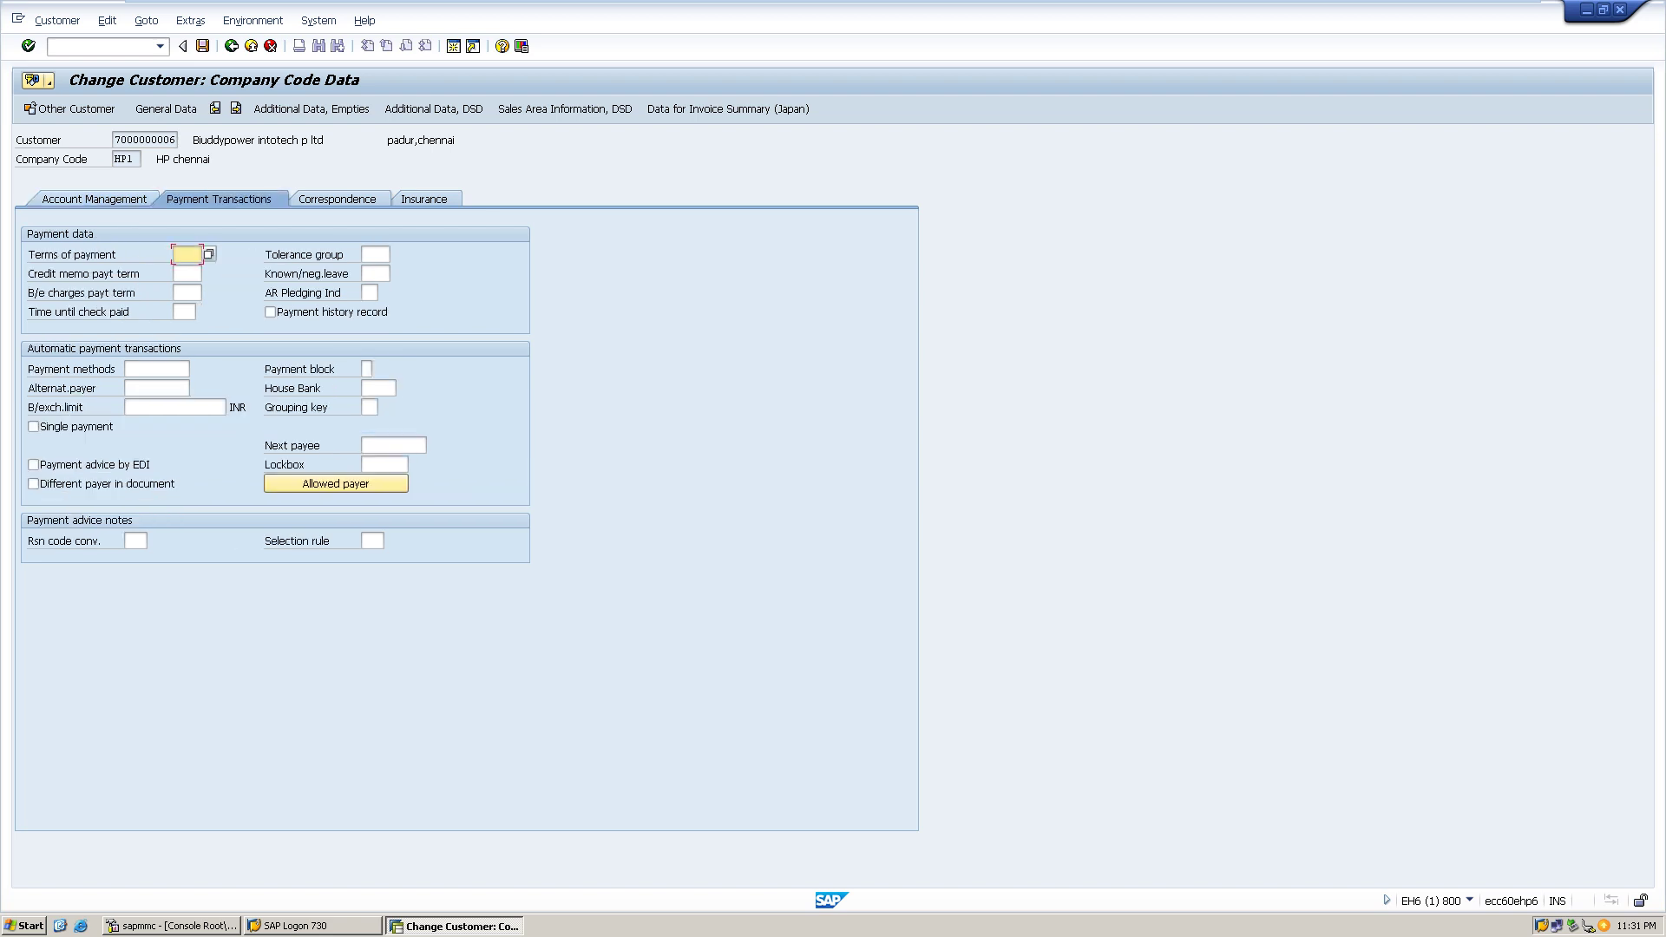
click(95, 199)
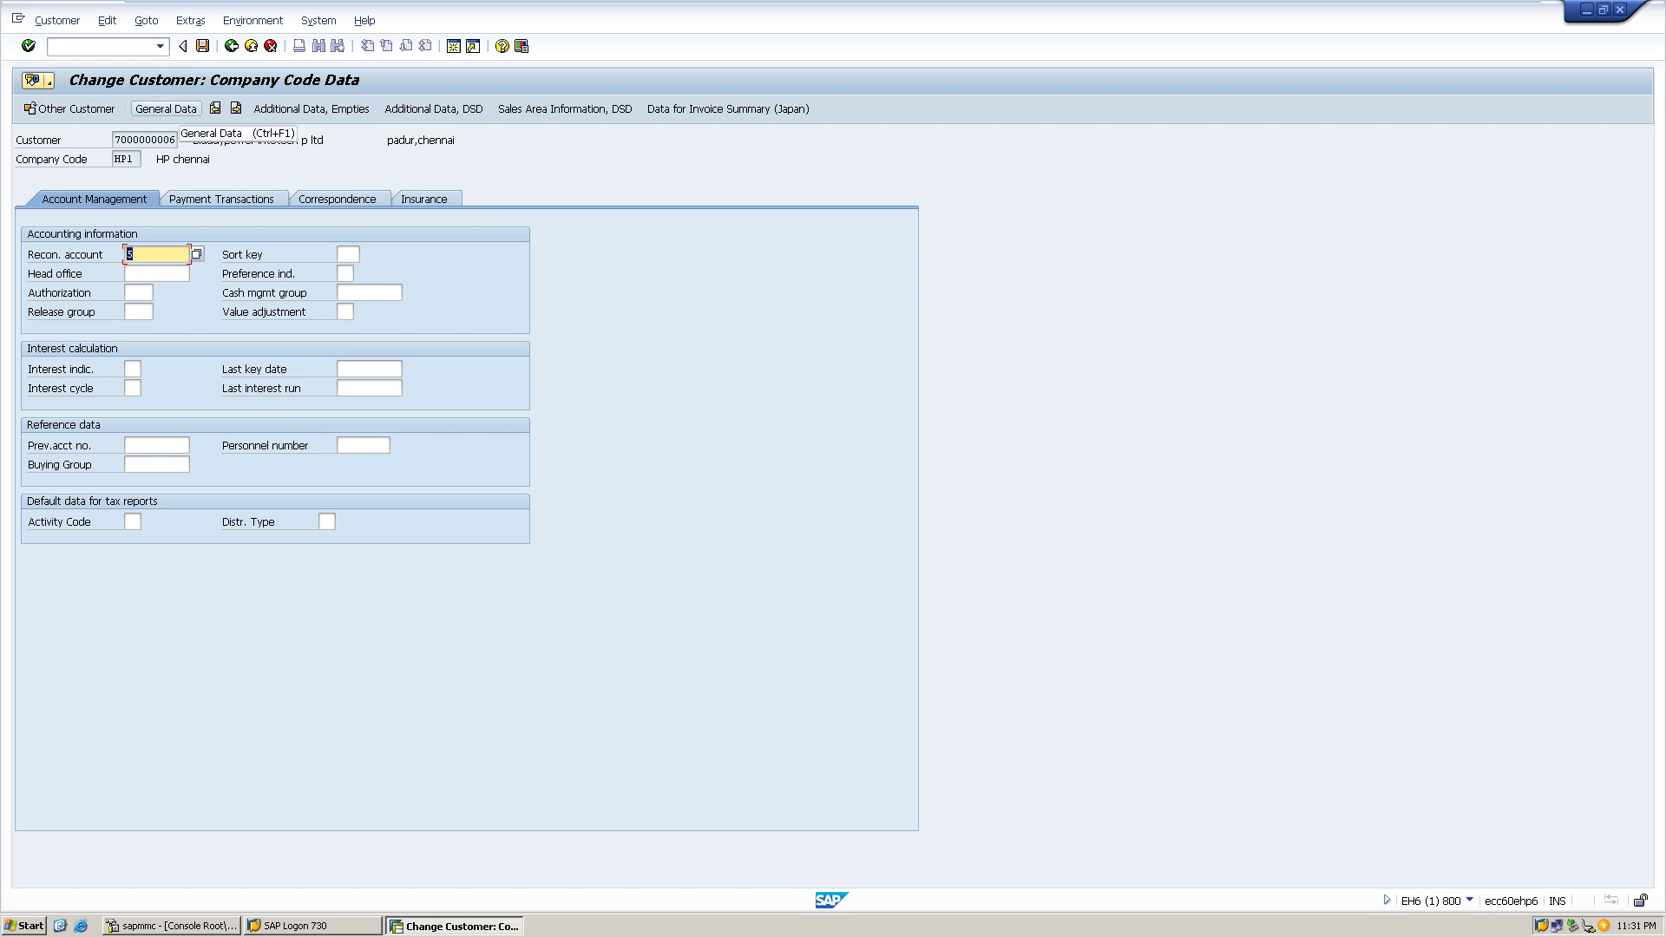
- Review the Control Data, Payment Transactions, Marketing, Unloading Points, Export Data and Contact Person tabs, then exit
click(165, 109)
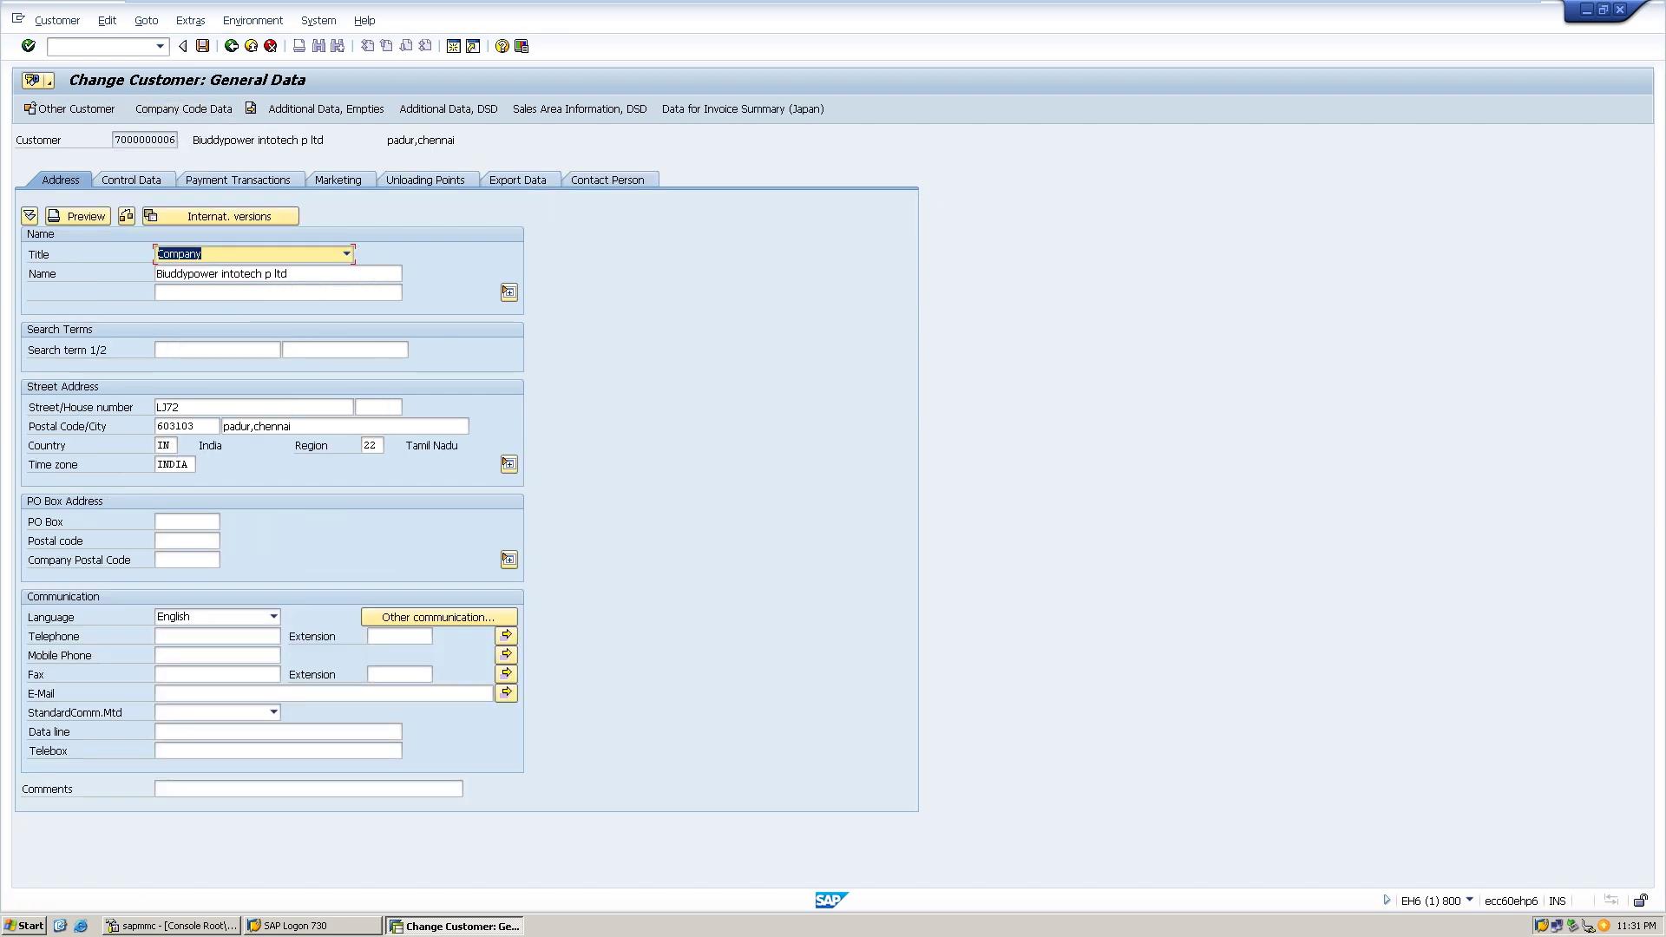
click(131, 180)
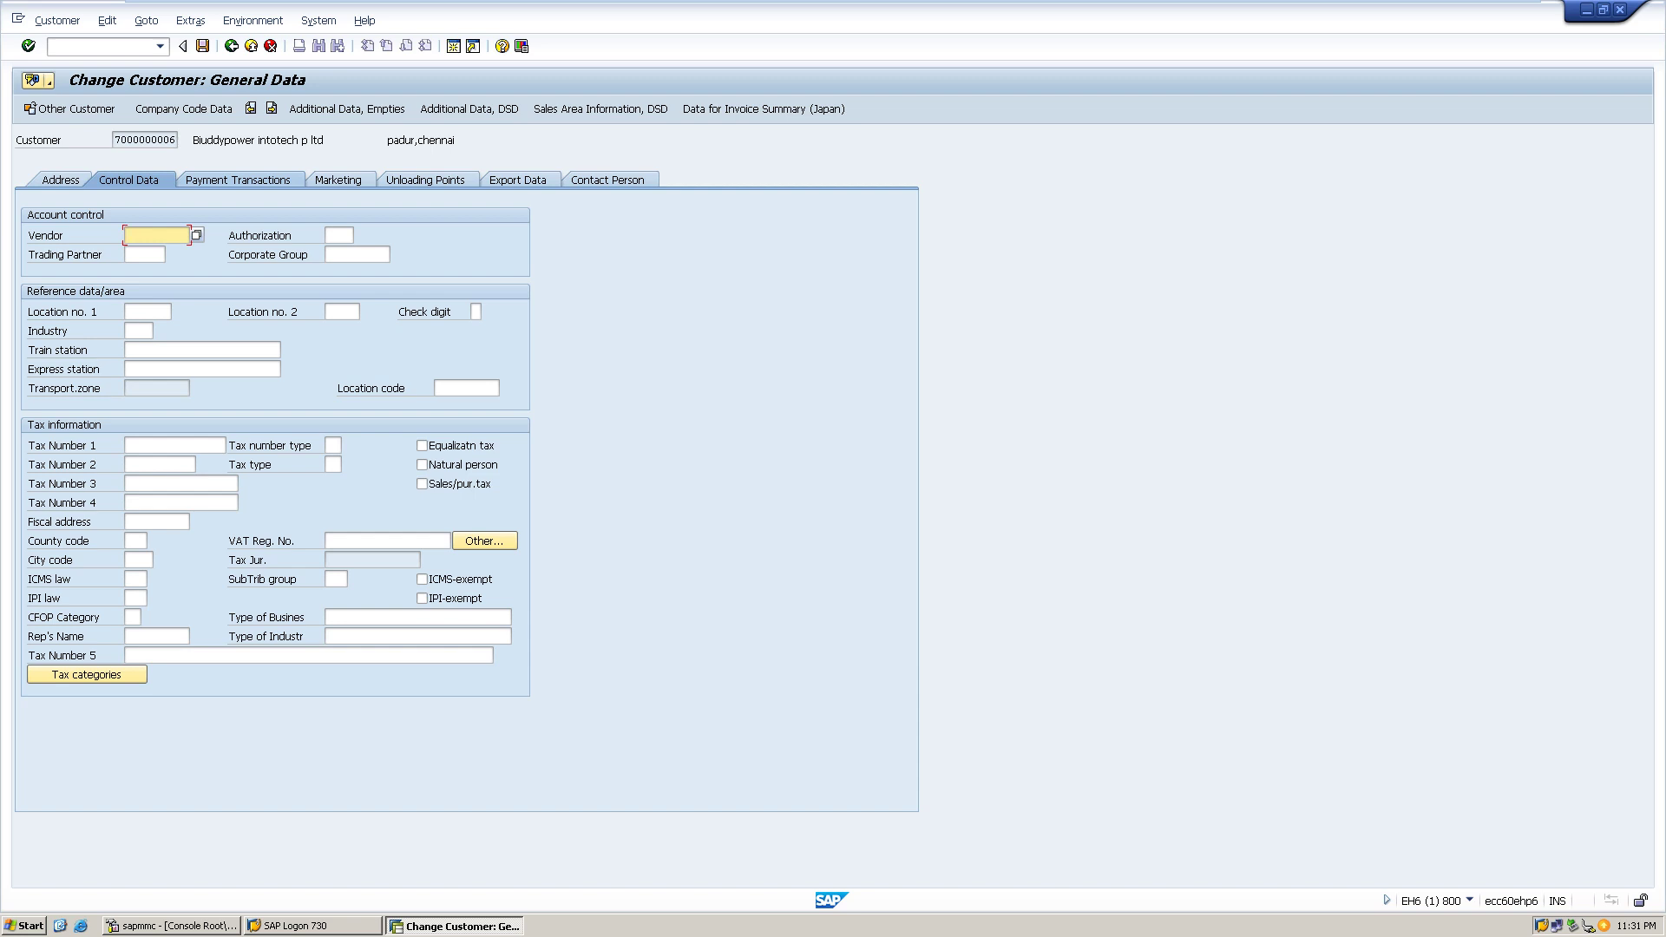
click(237, 180)
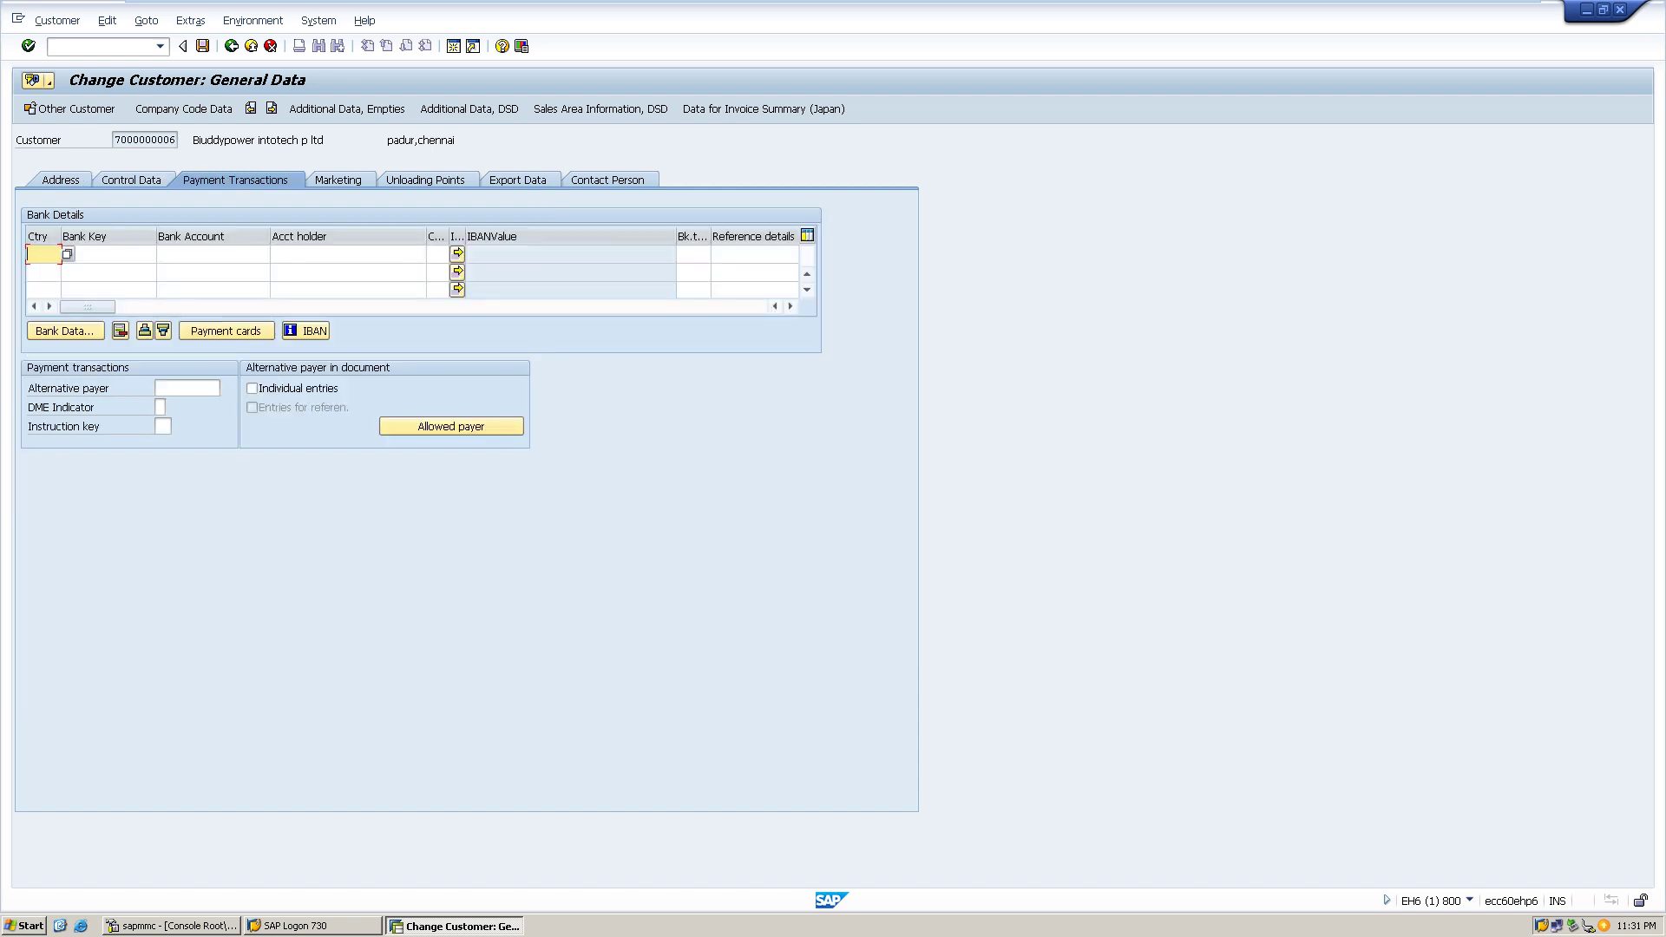
click(337, 179)
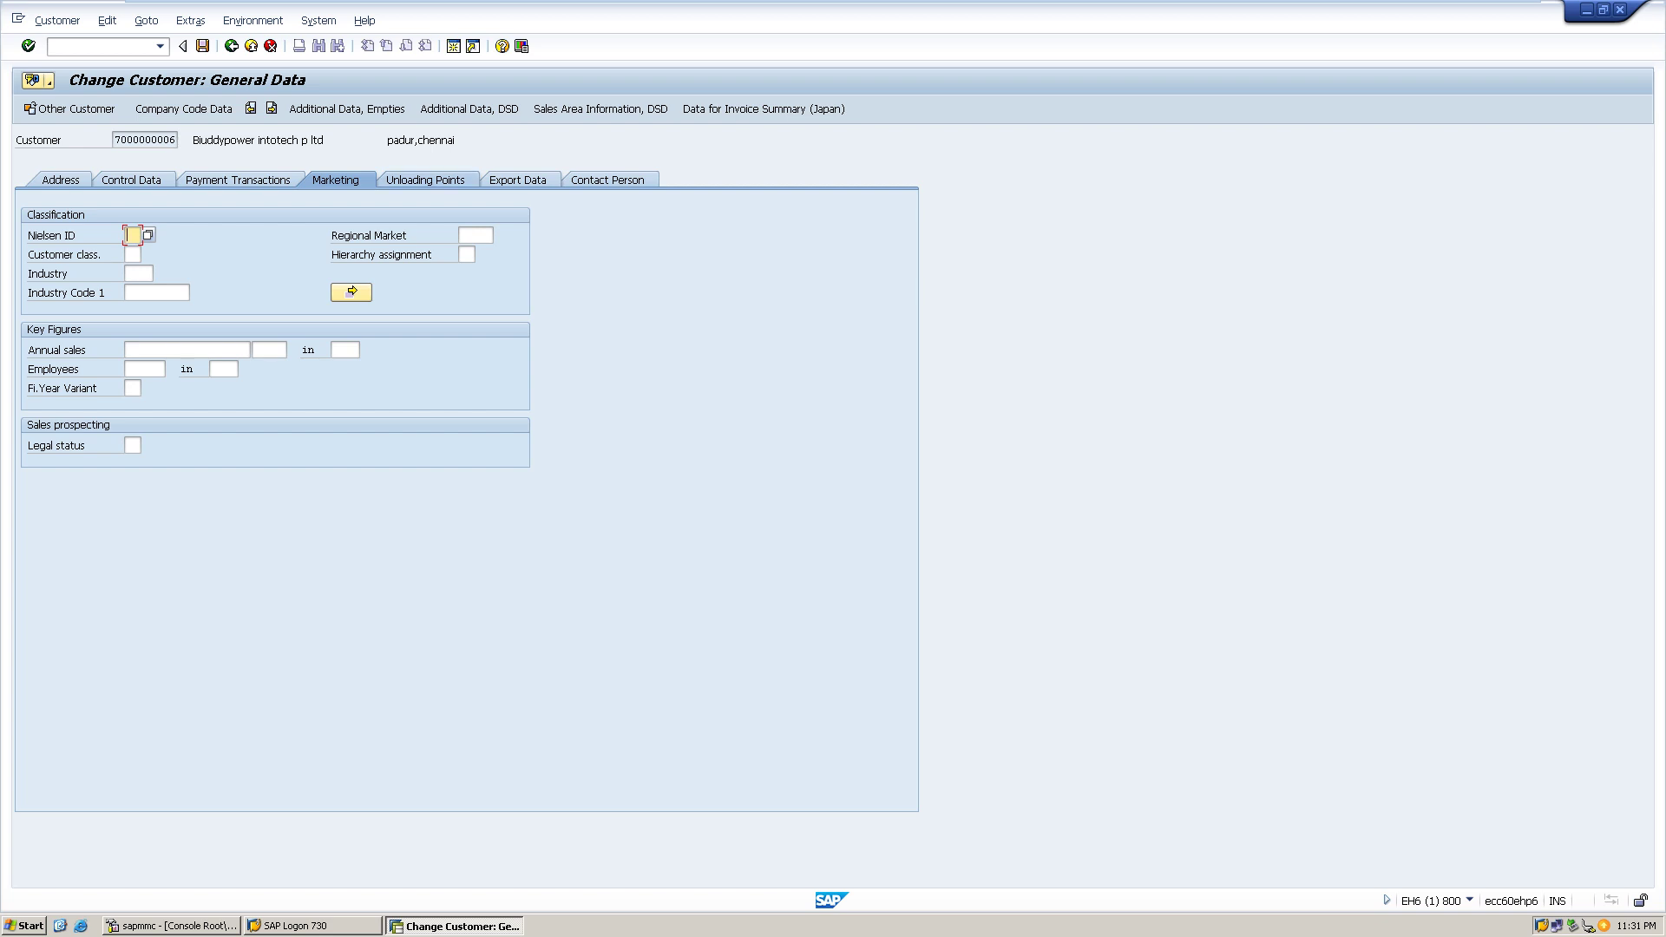
click(425, 180)
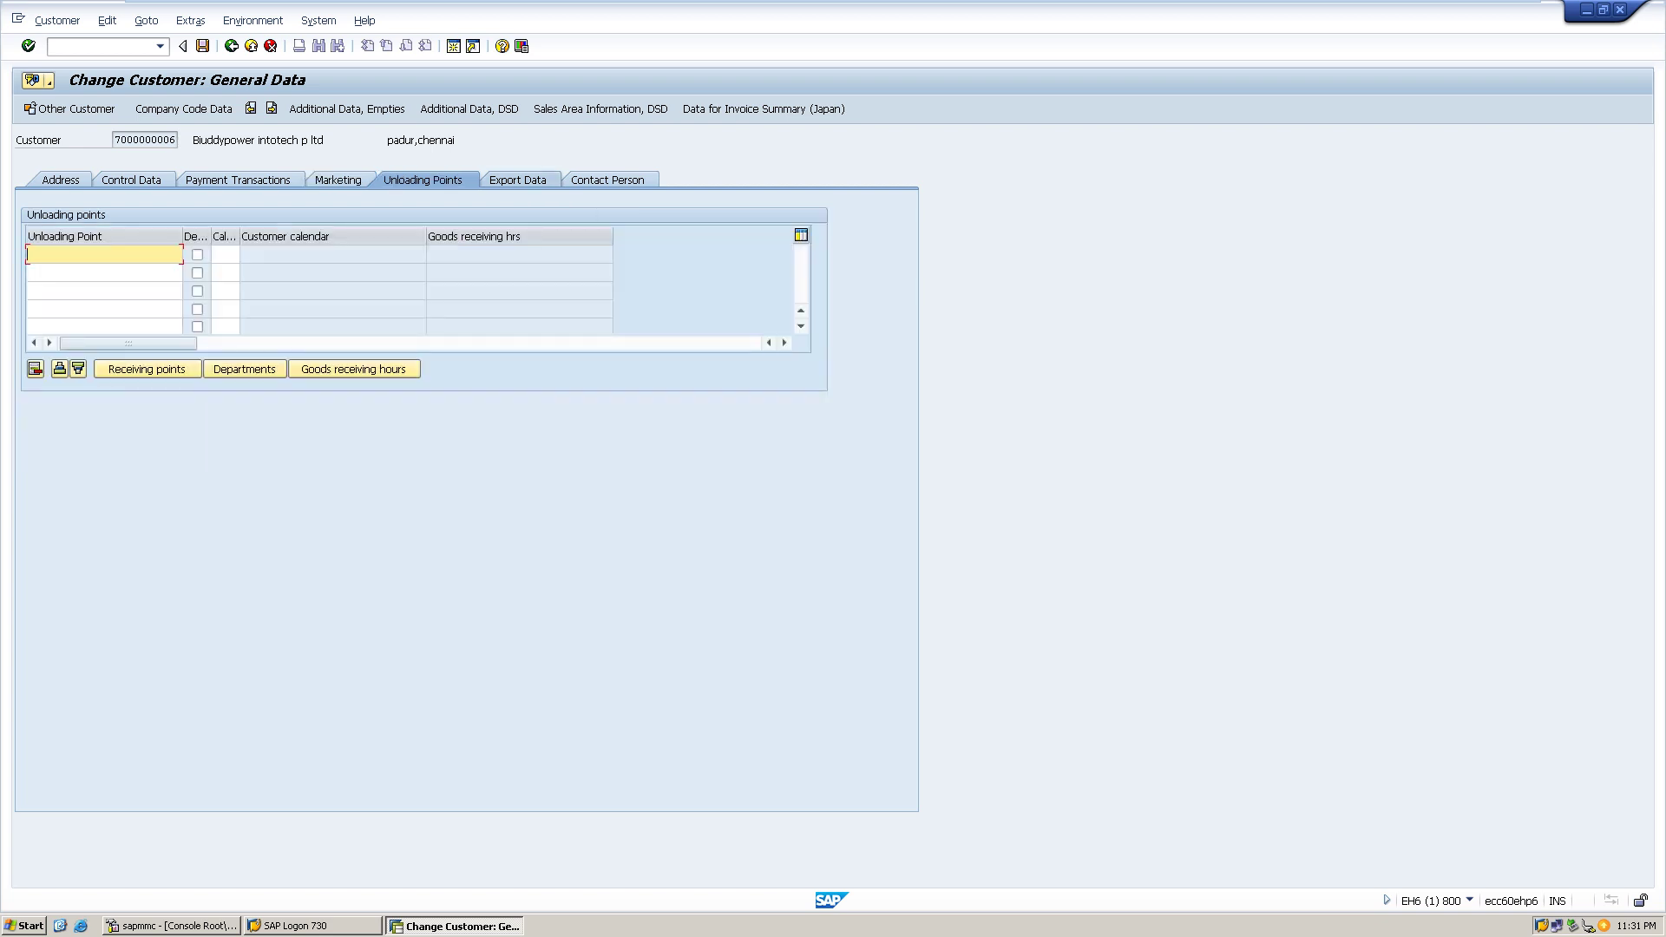
click(517, 180)
click(608, 180)
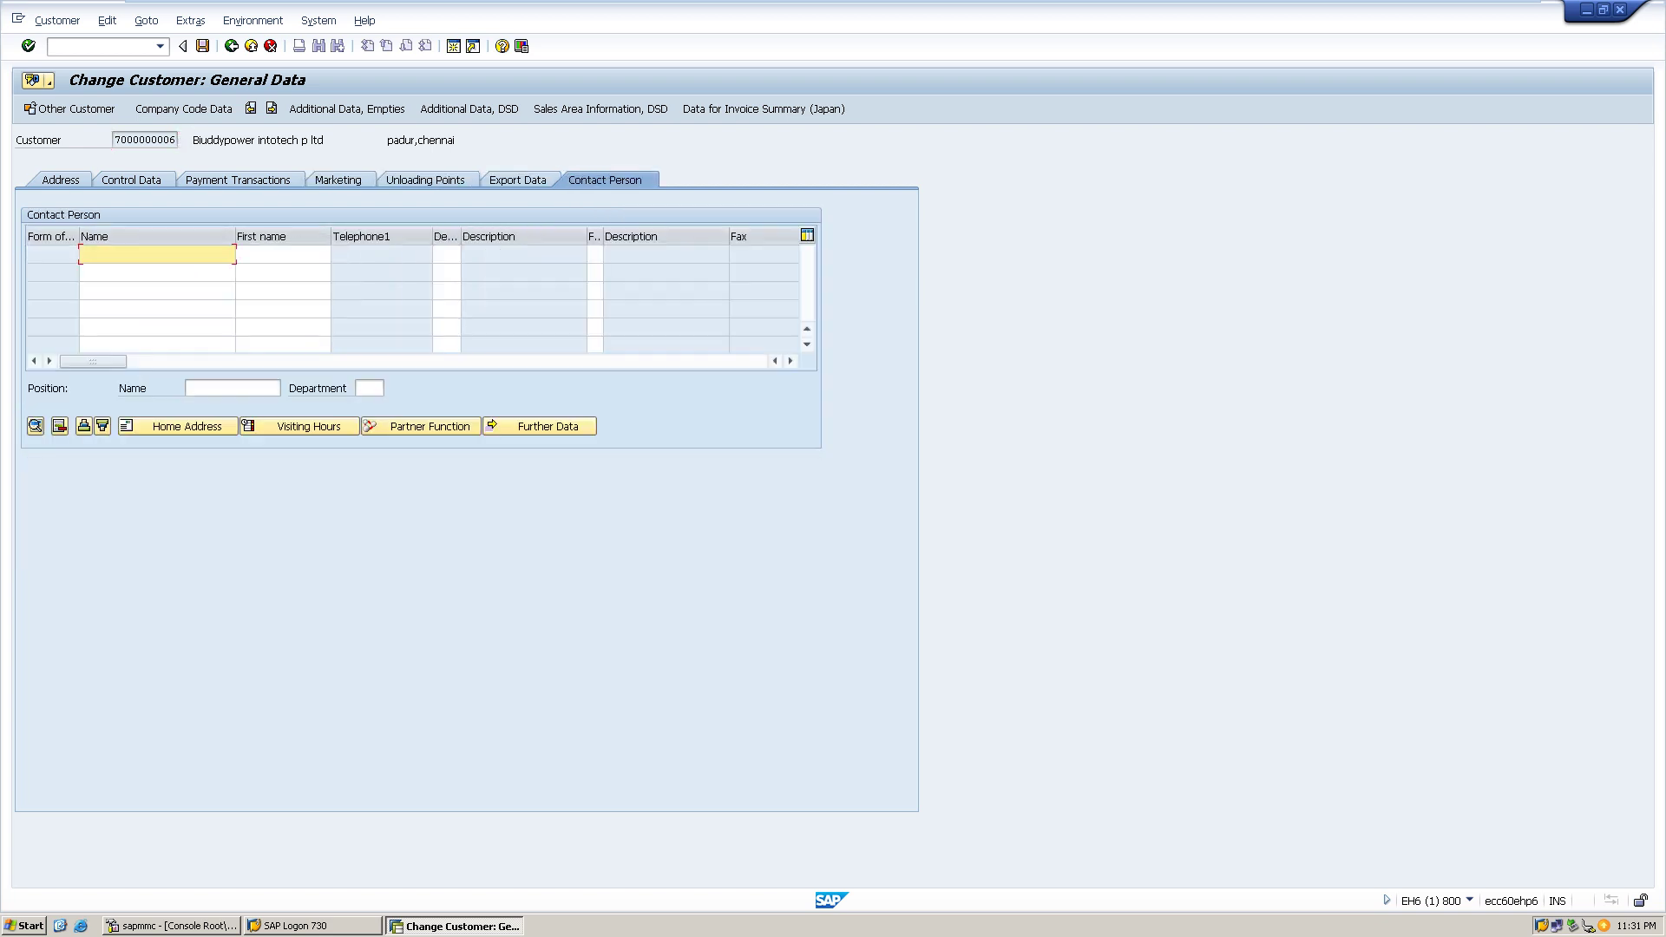
click(61, 180)
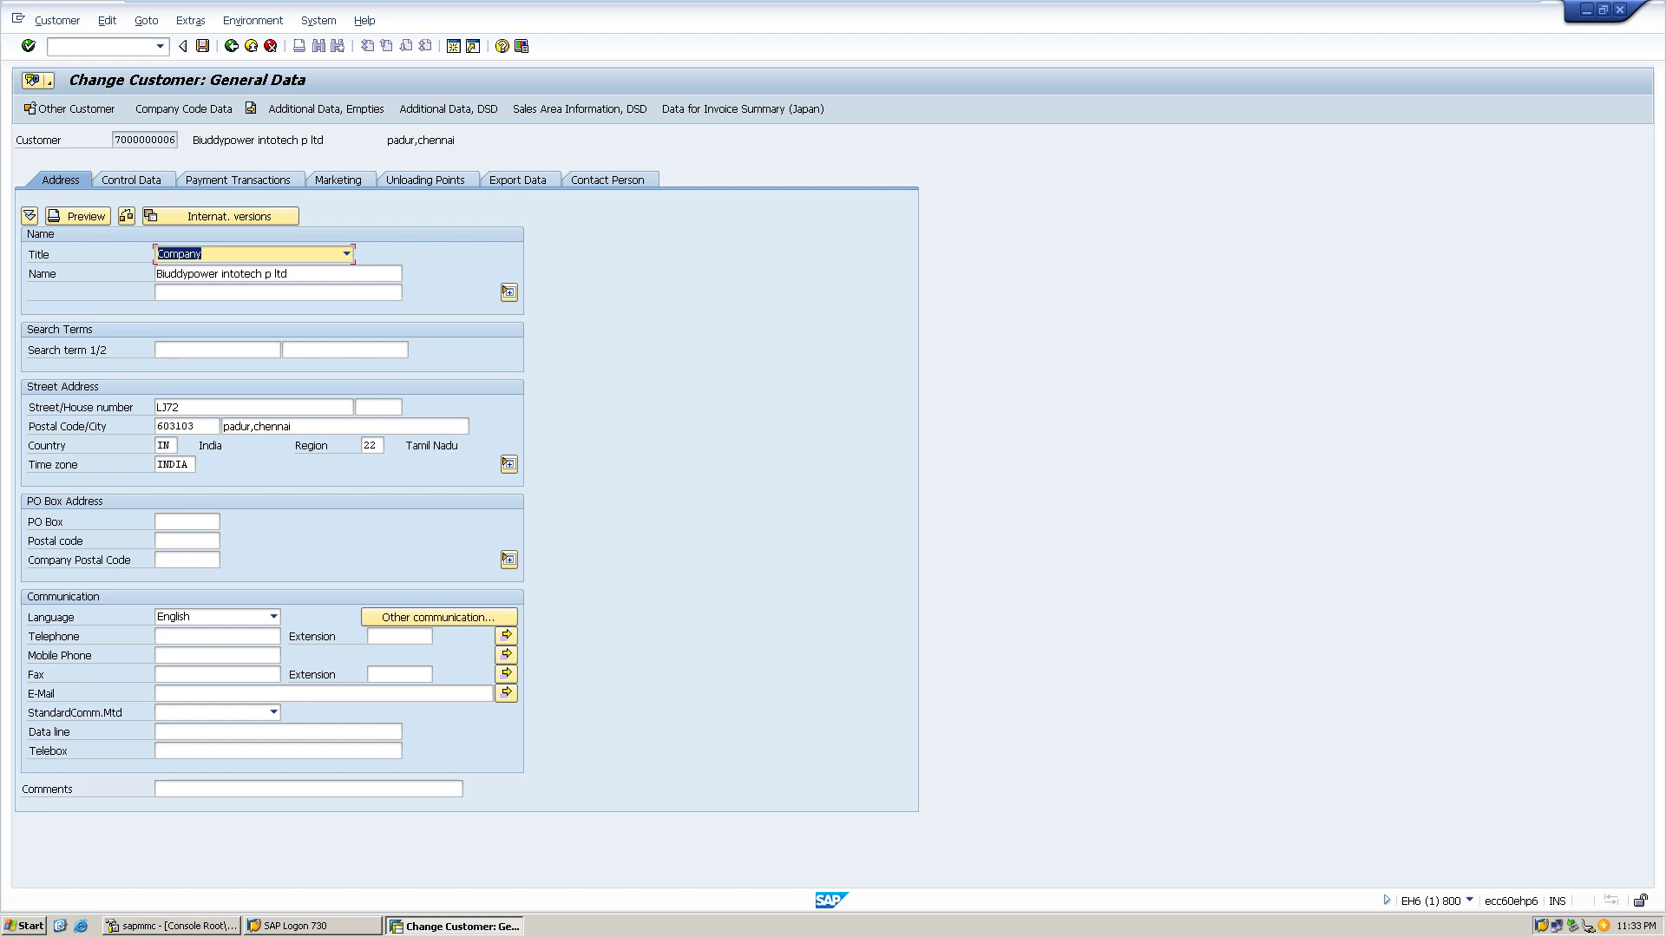
key(F3)
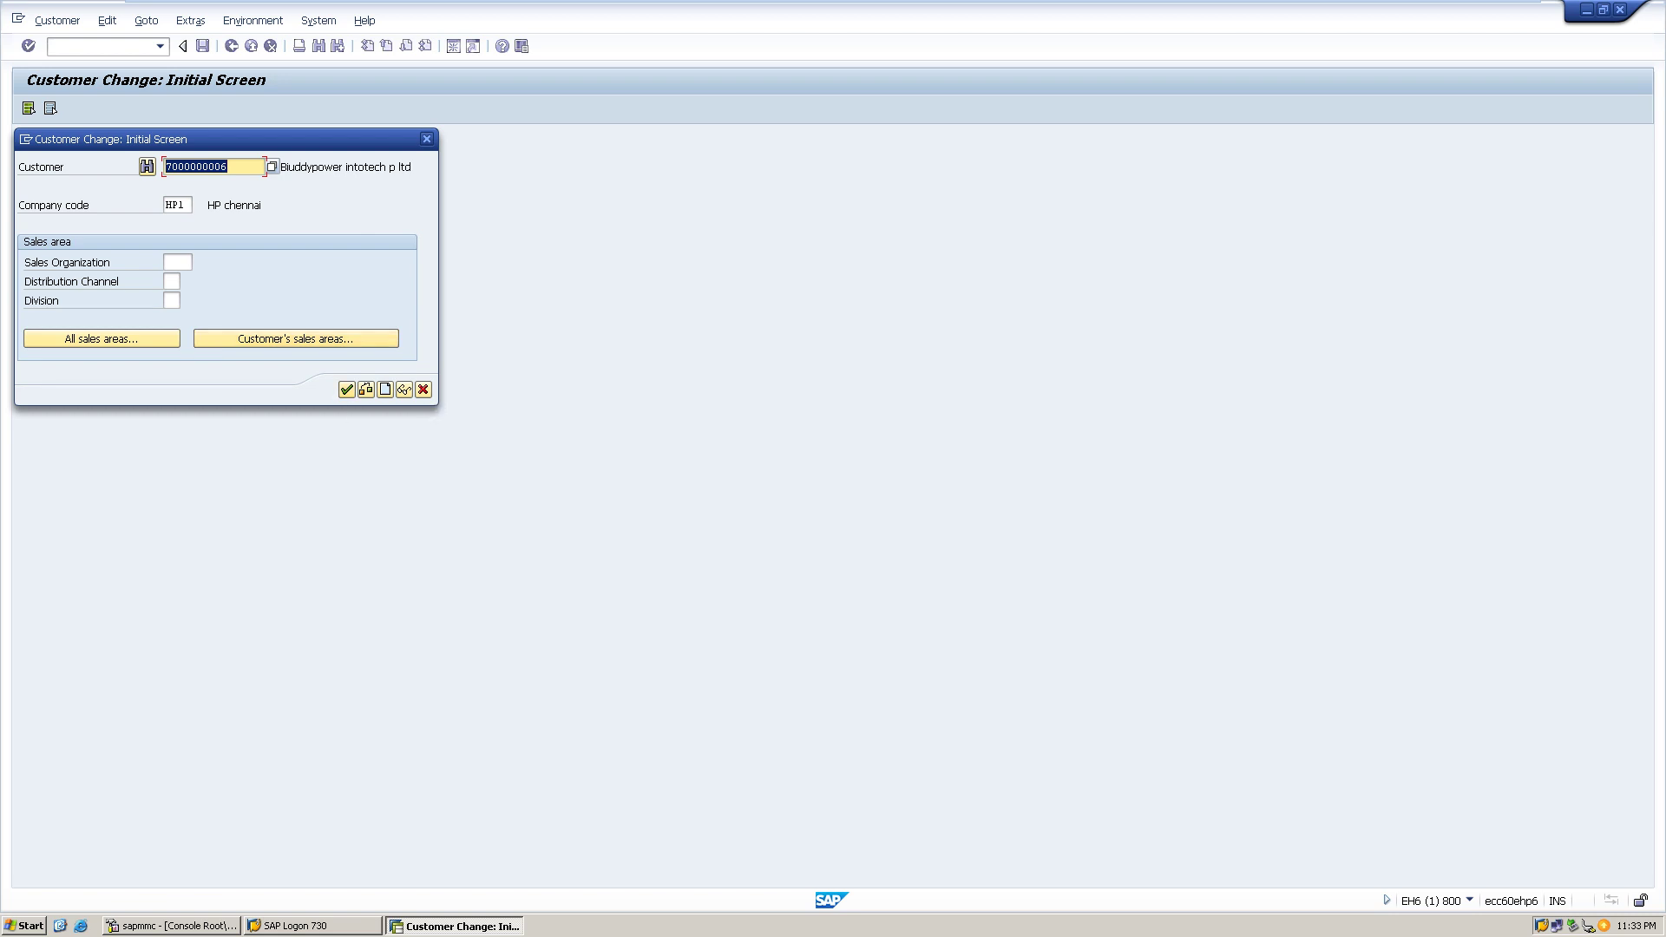
- Leave the Customer Change dialog for the SAP Easy Access menu
key(F3)
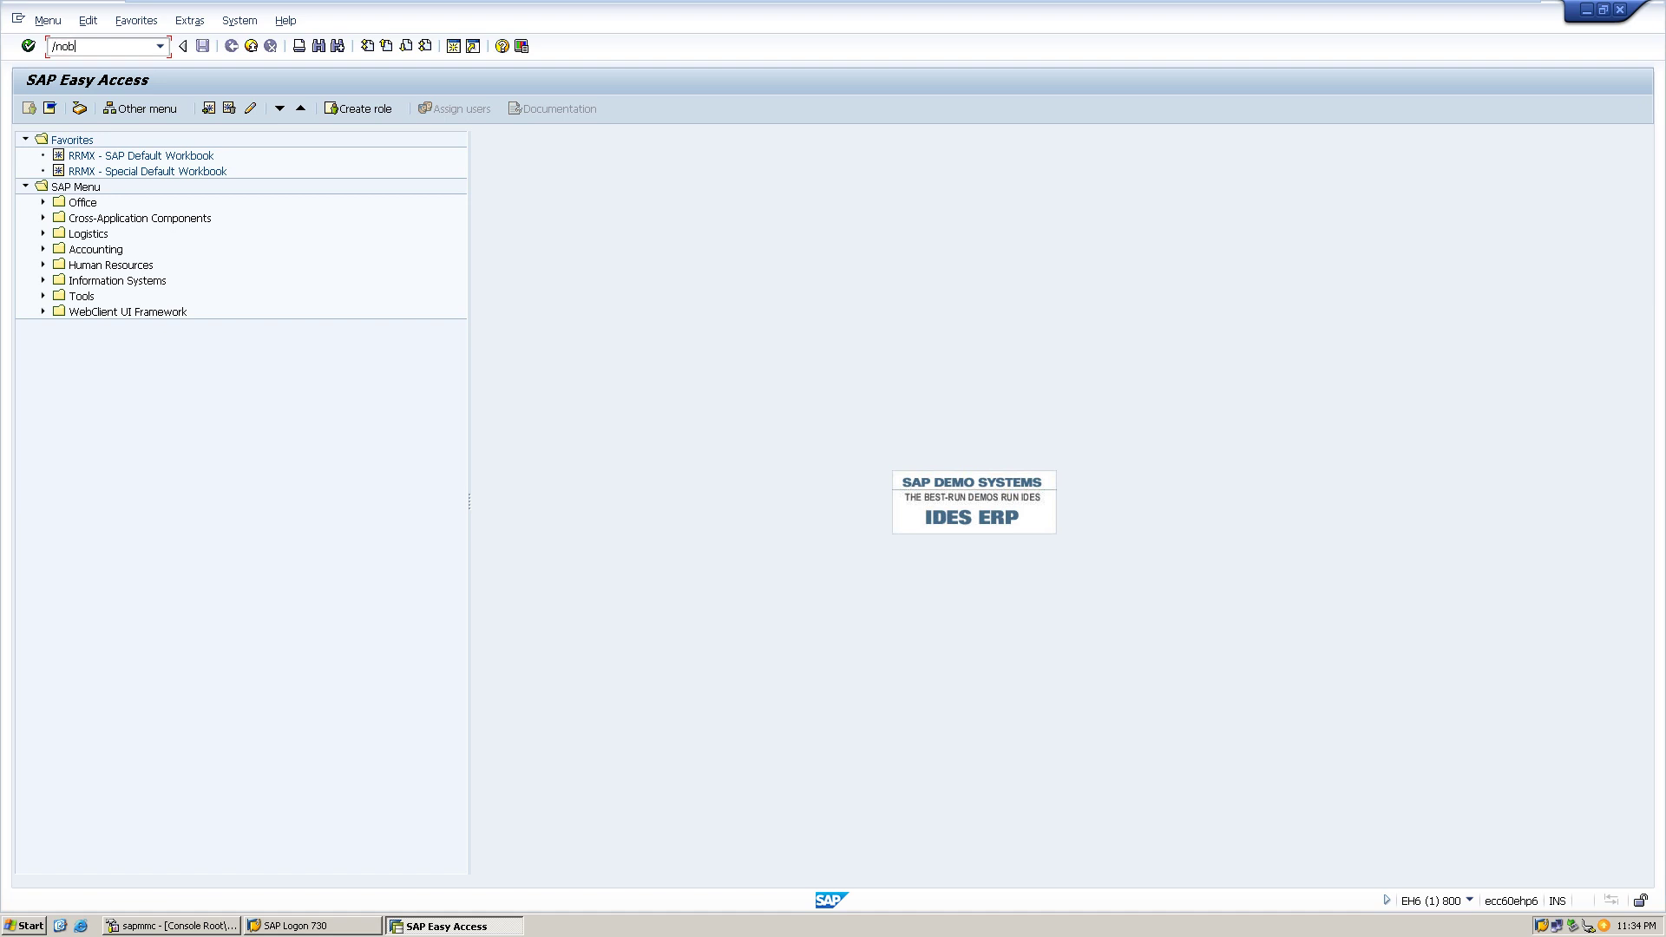
text(a7)
key(Return)
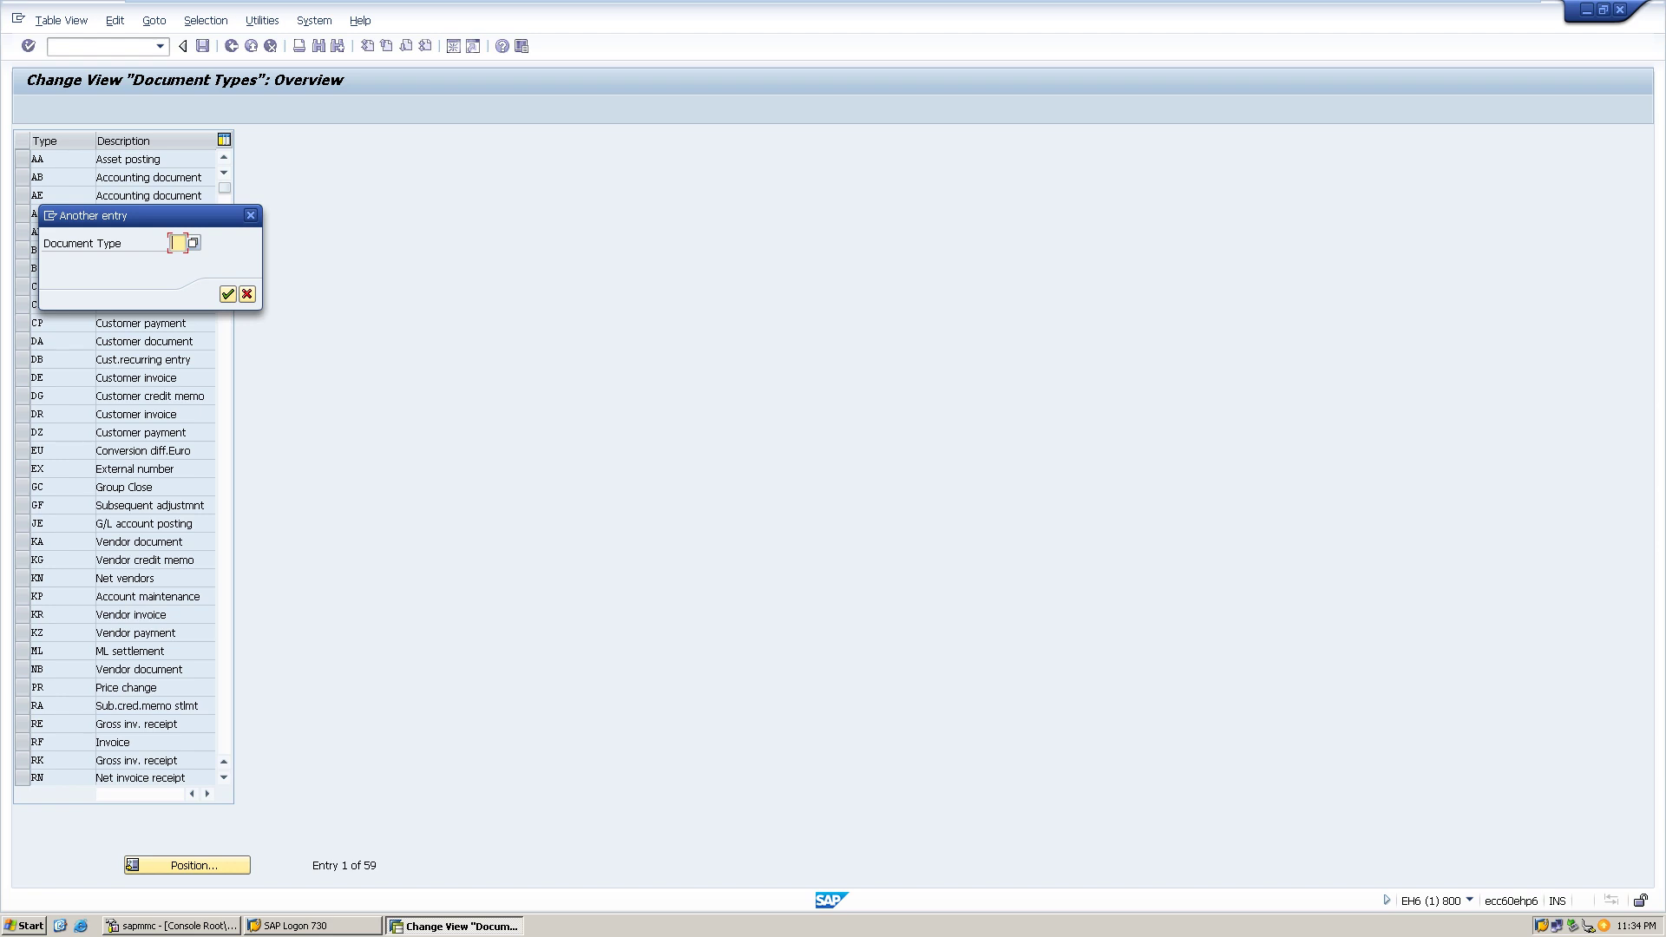
text(dr)
key(Return)
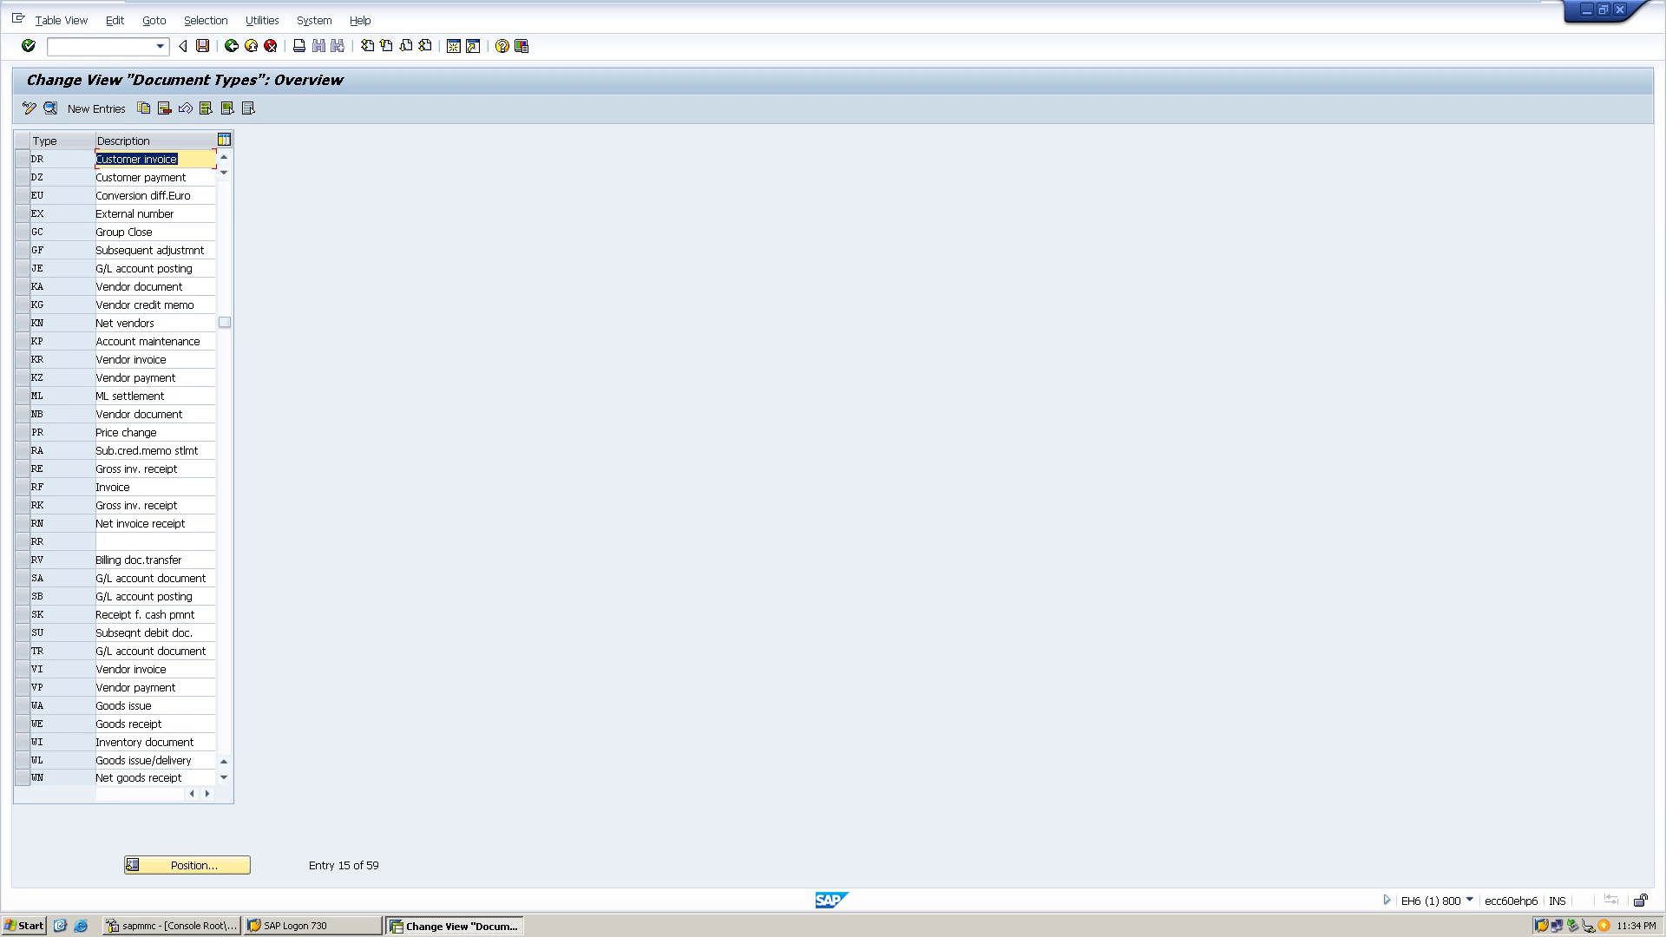
key(F2)
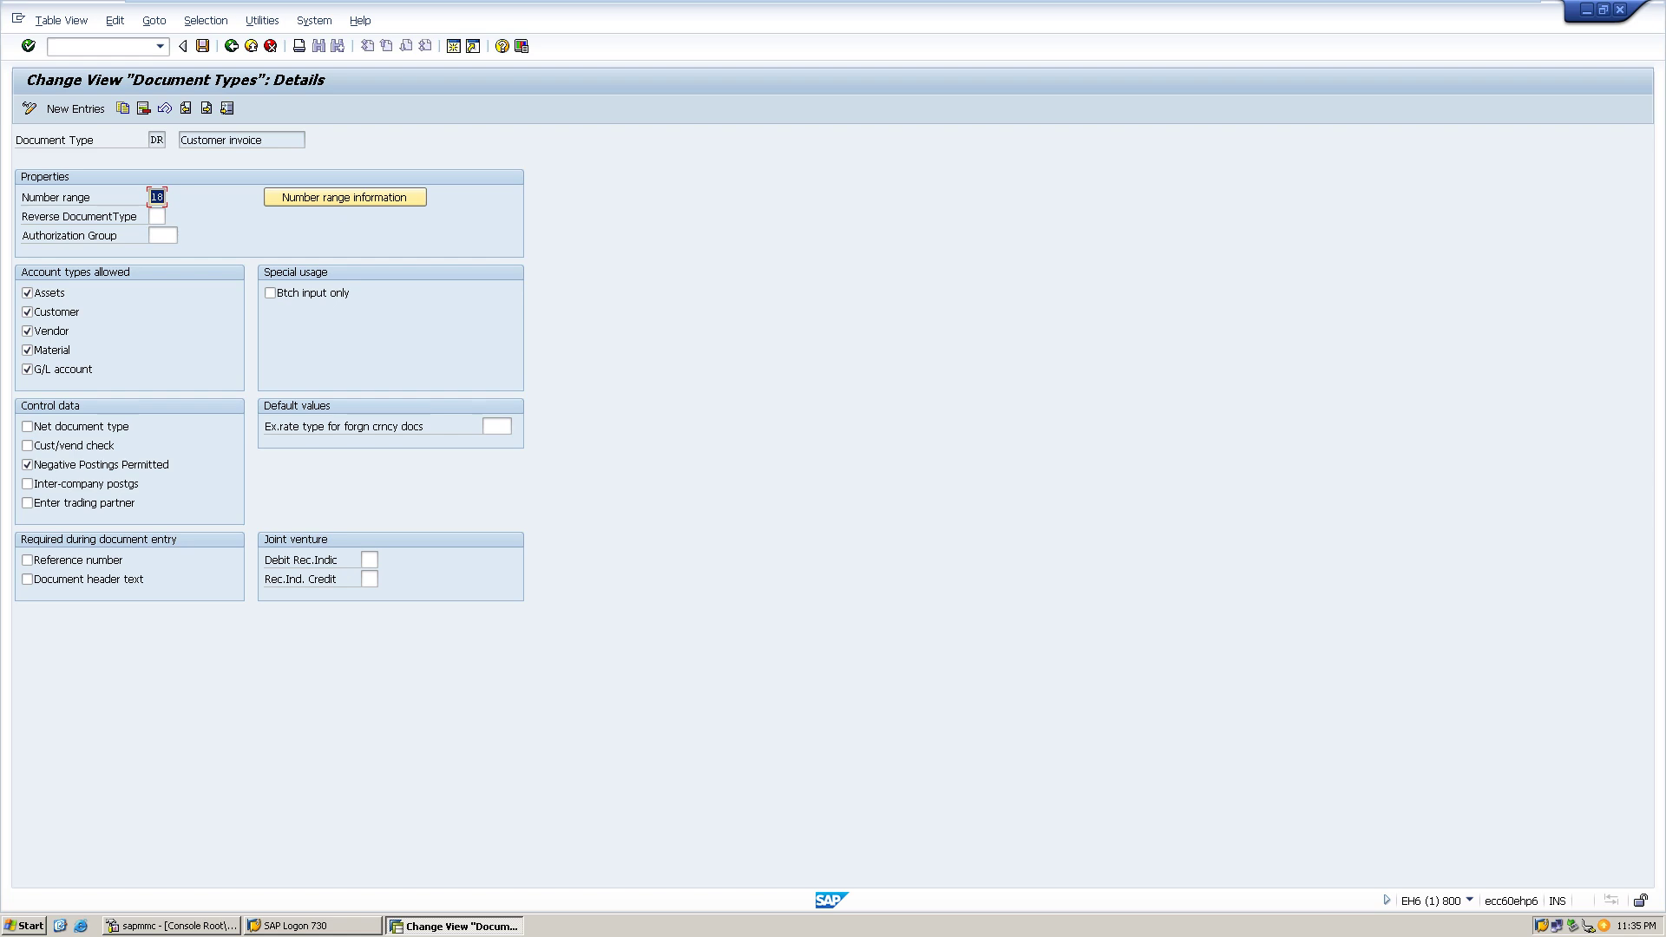
key(F3)
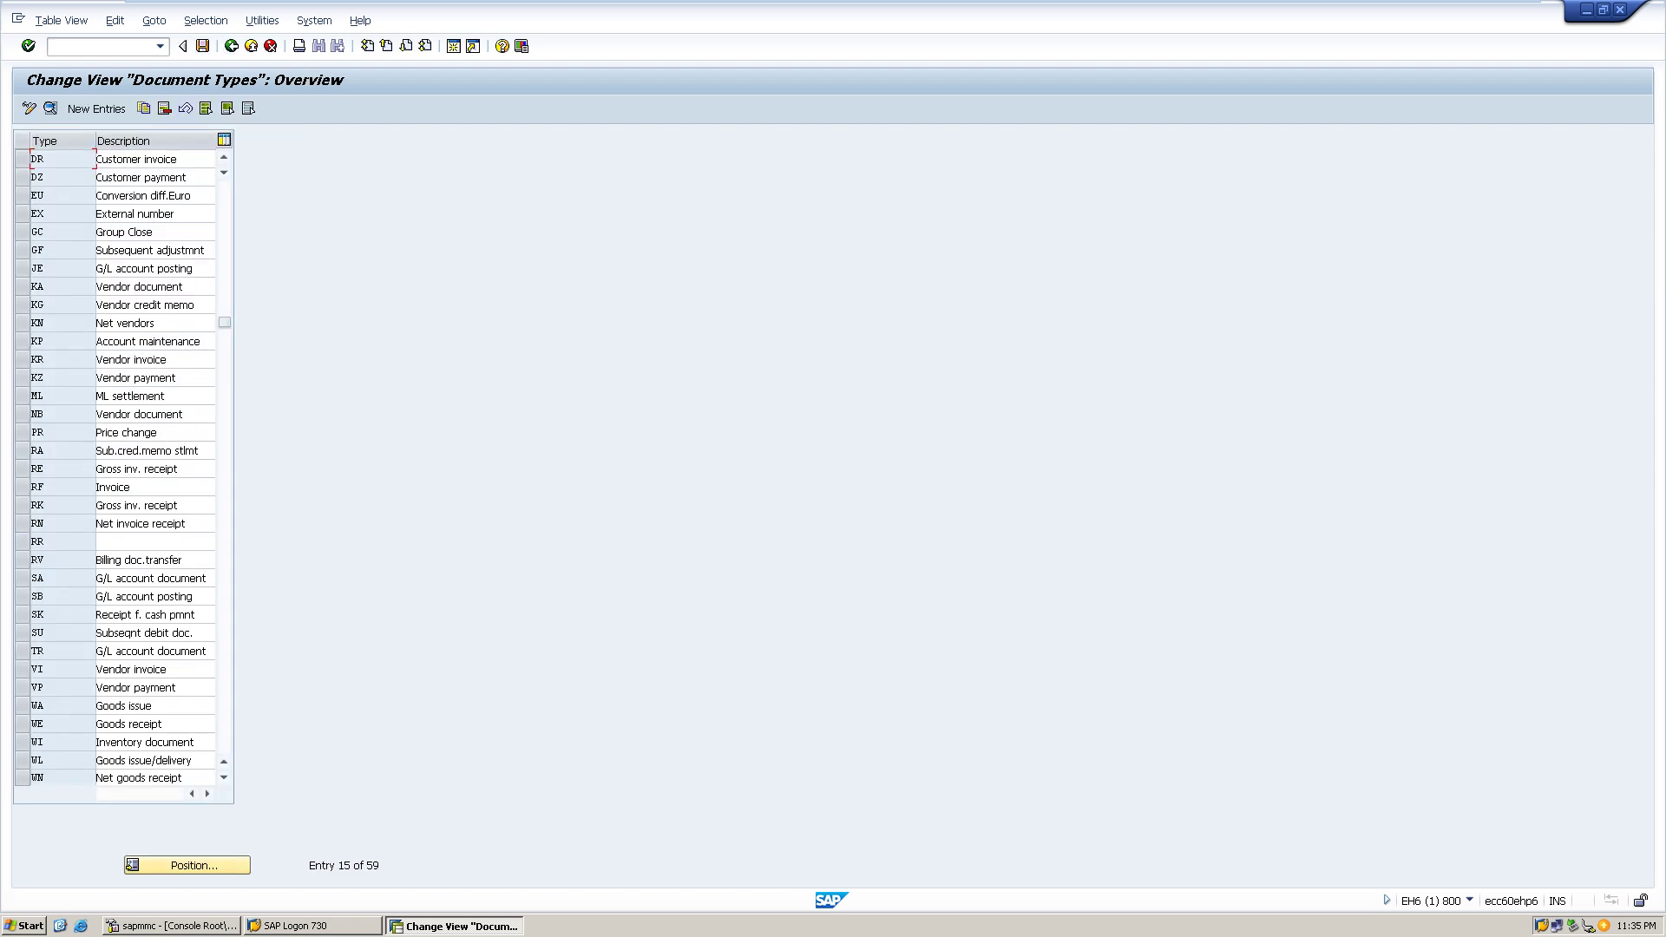
key(F3)
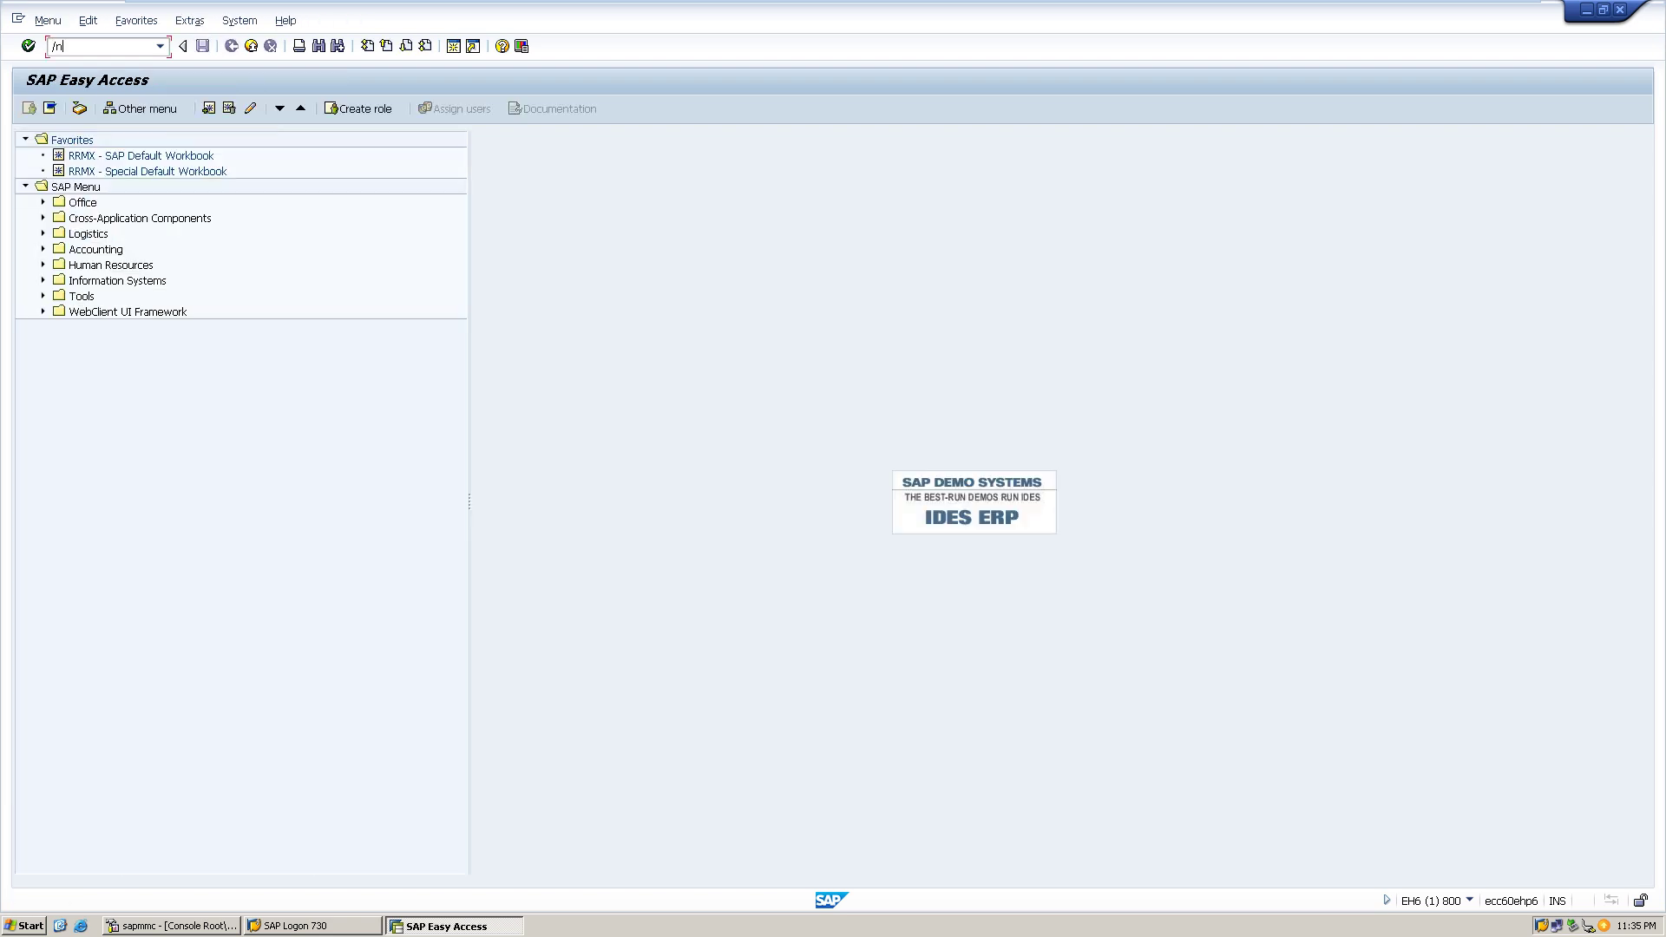
- Open FBN1 for company code HP1 and bring up its intervals in change mode
text(/nfb1n)
key(Return)
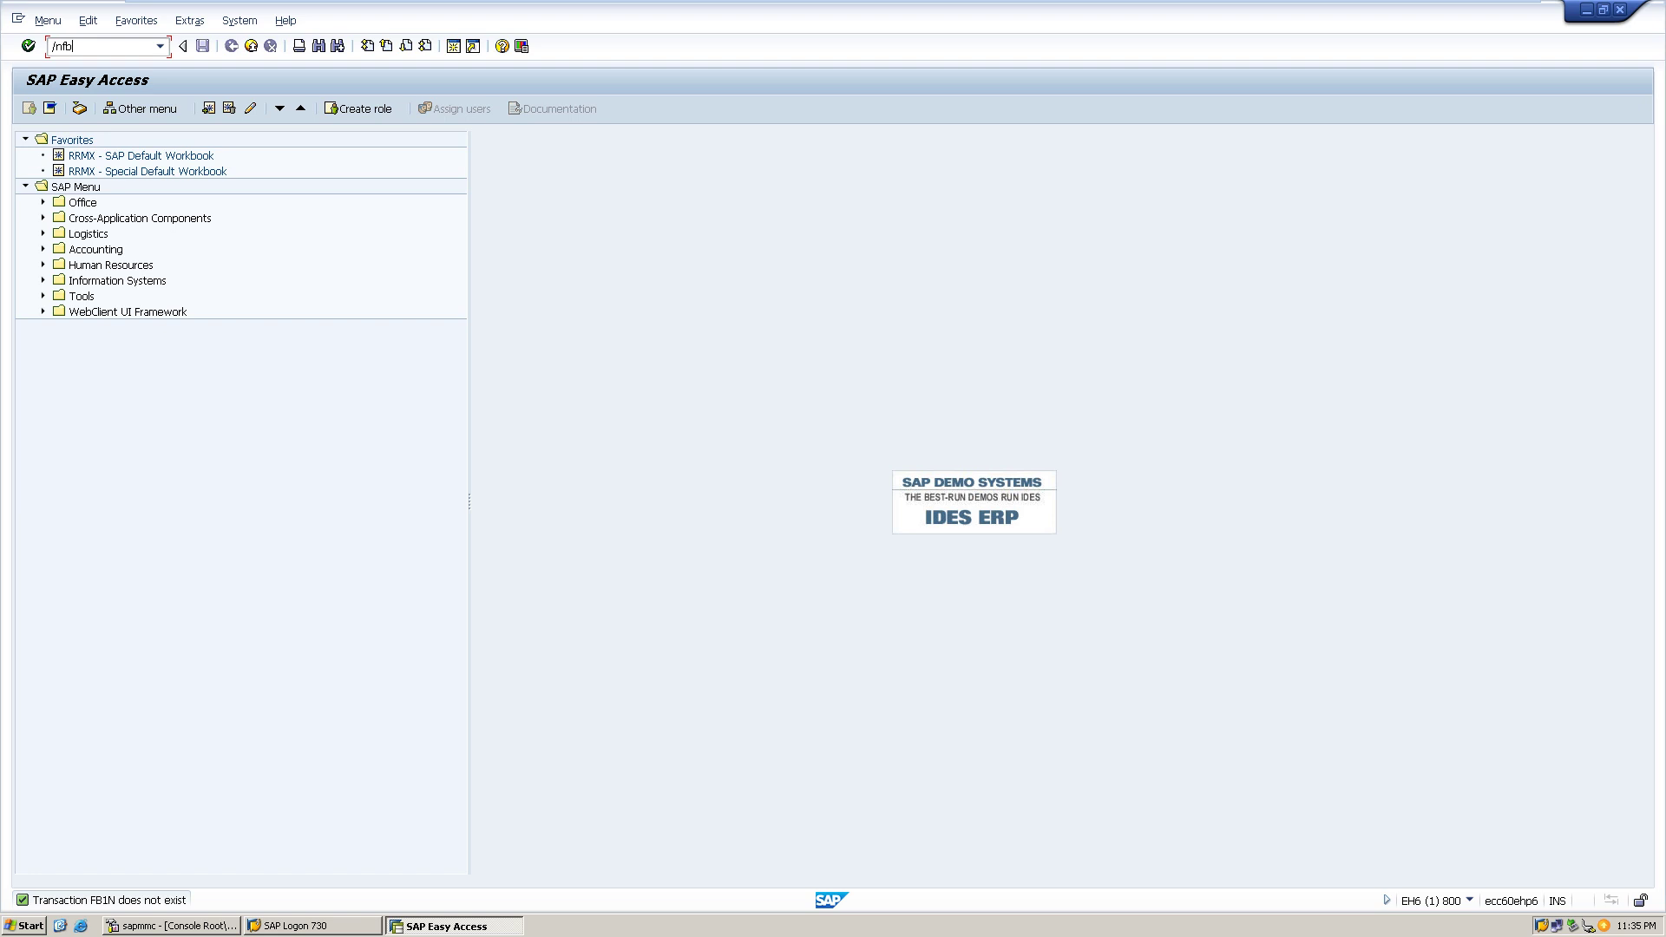
text(/nfbn1)
key(Return)
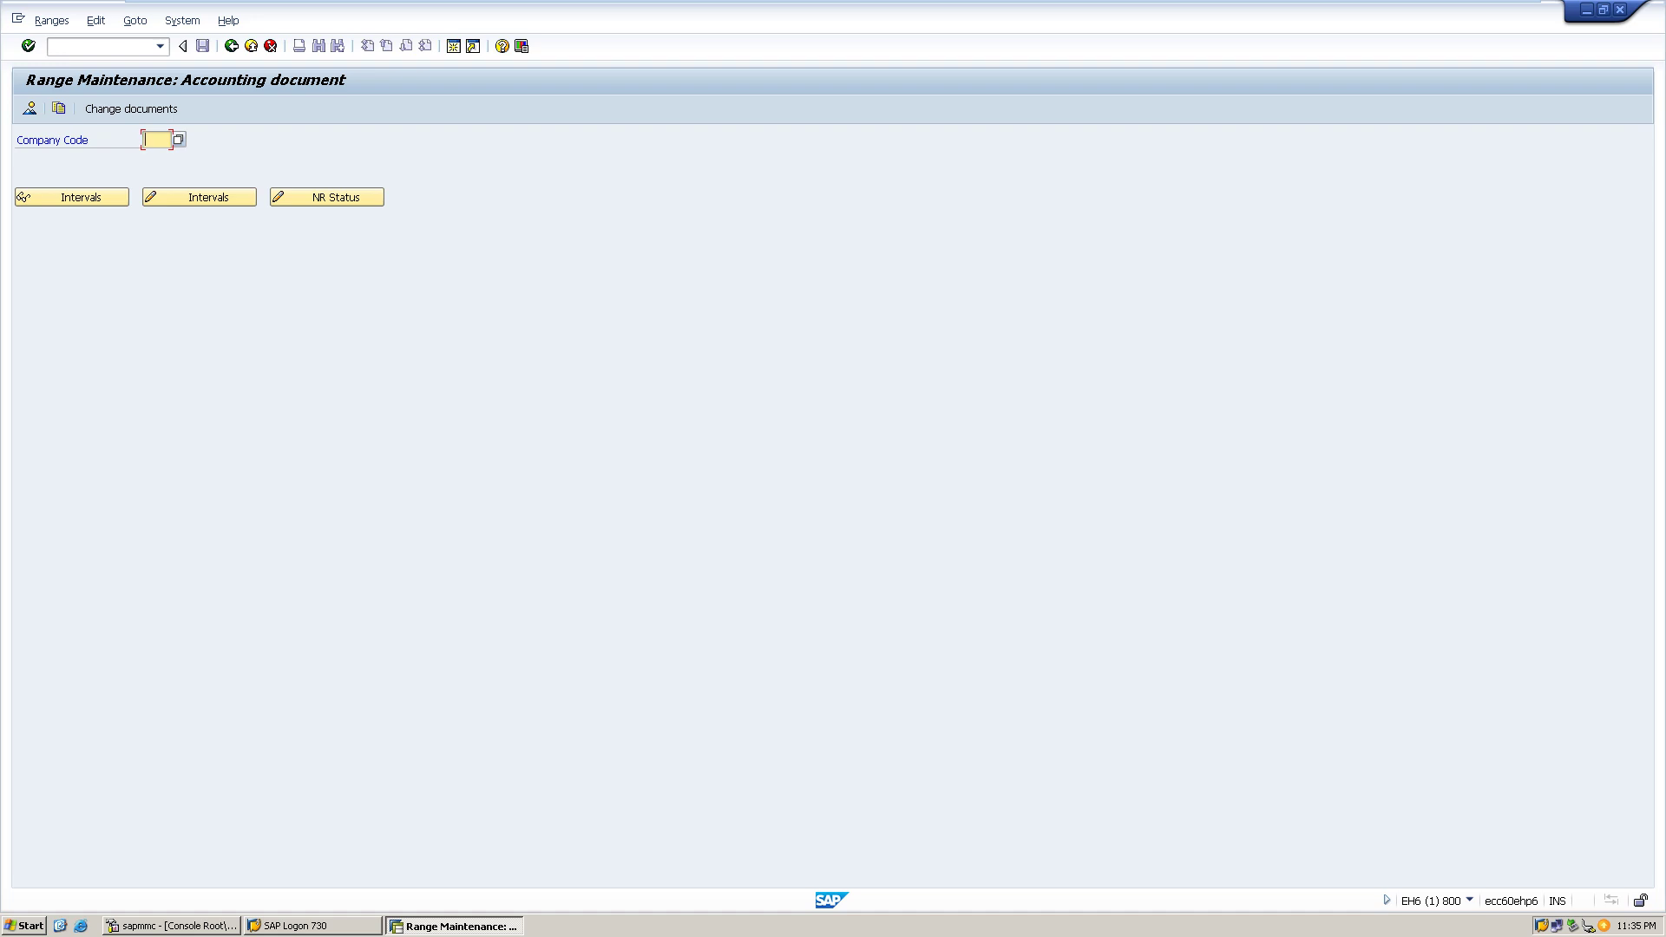
text(hp)
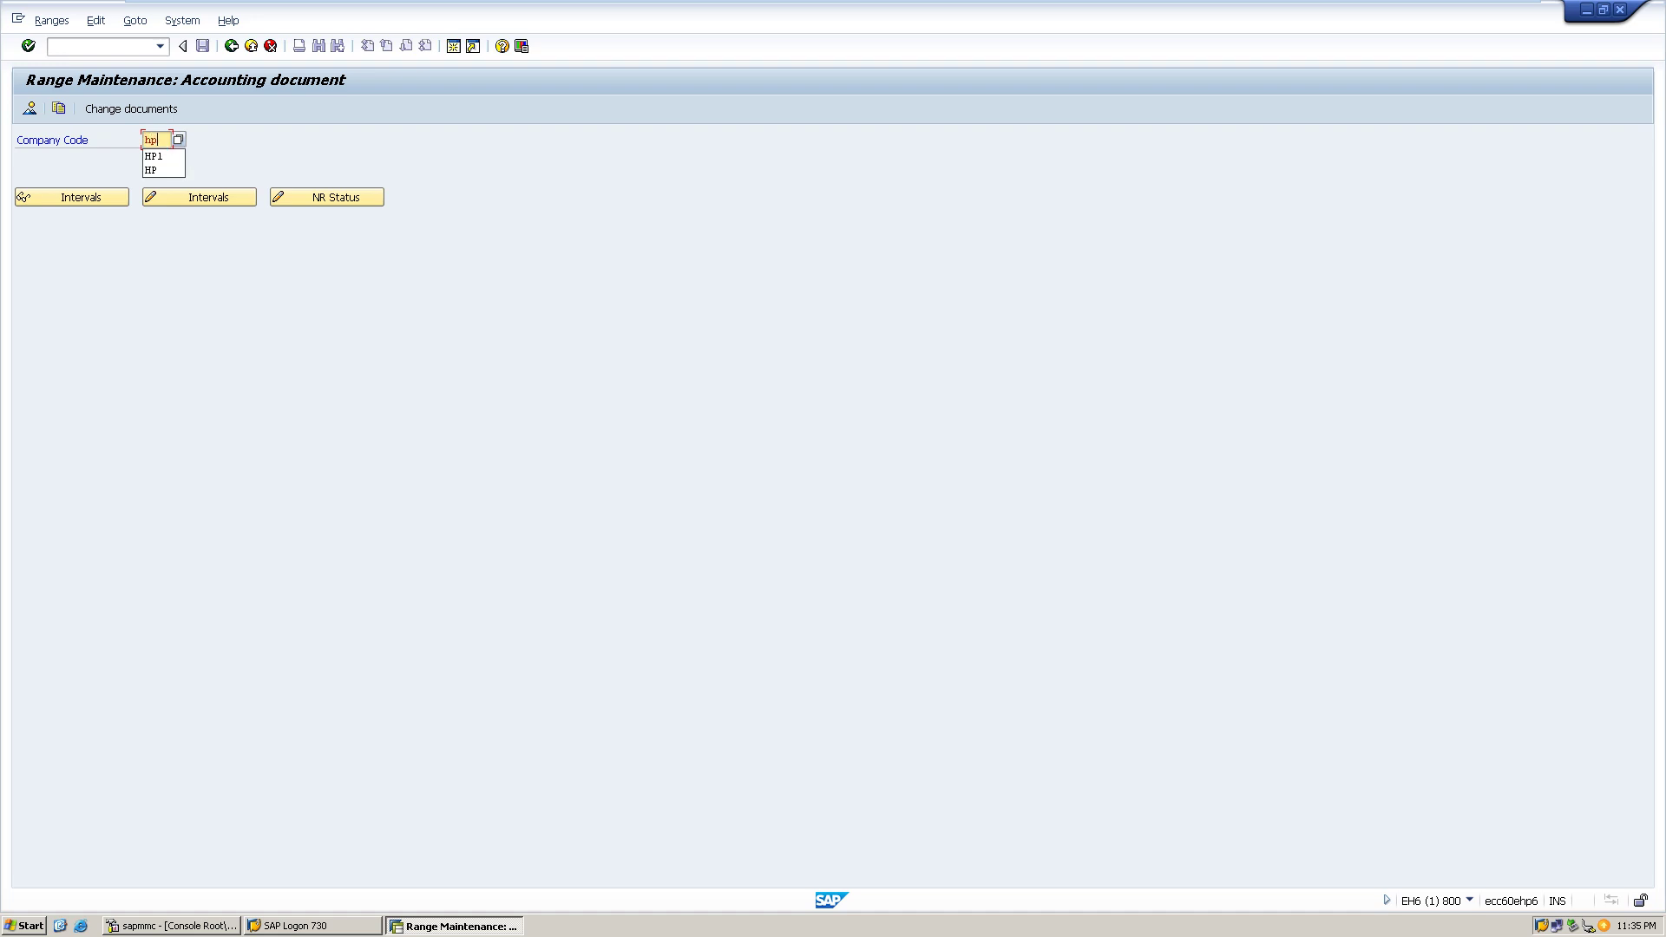
key(Down)
key(Return)
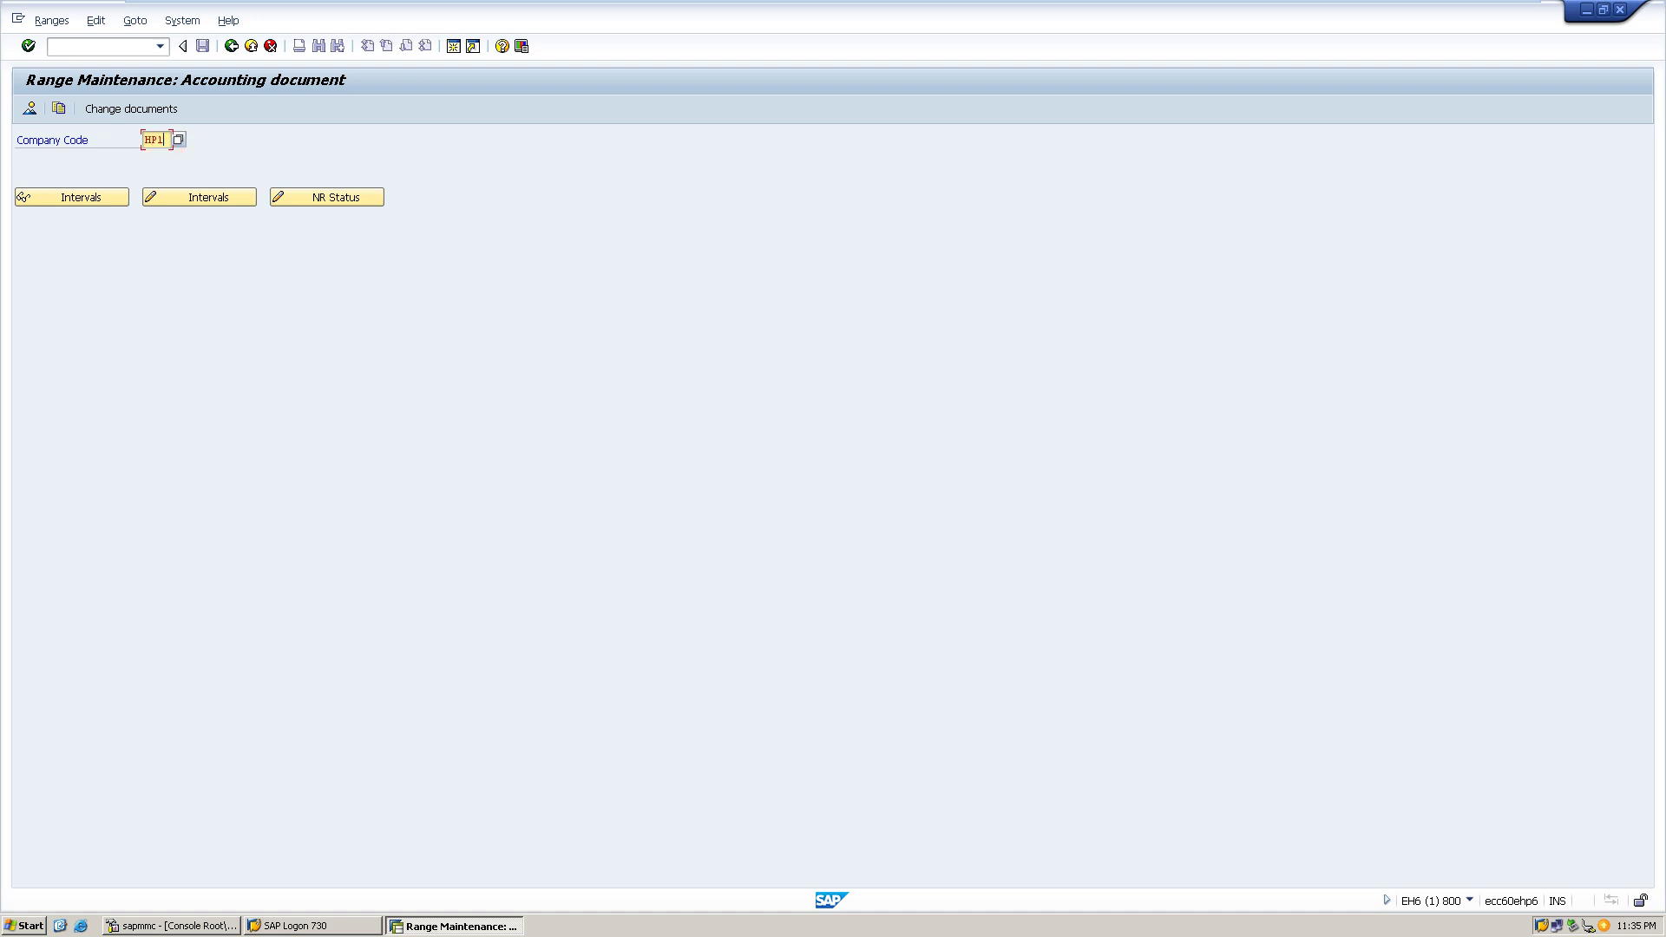
click(199, 197)
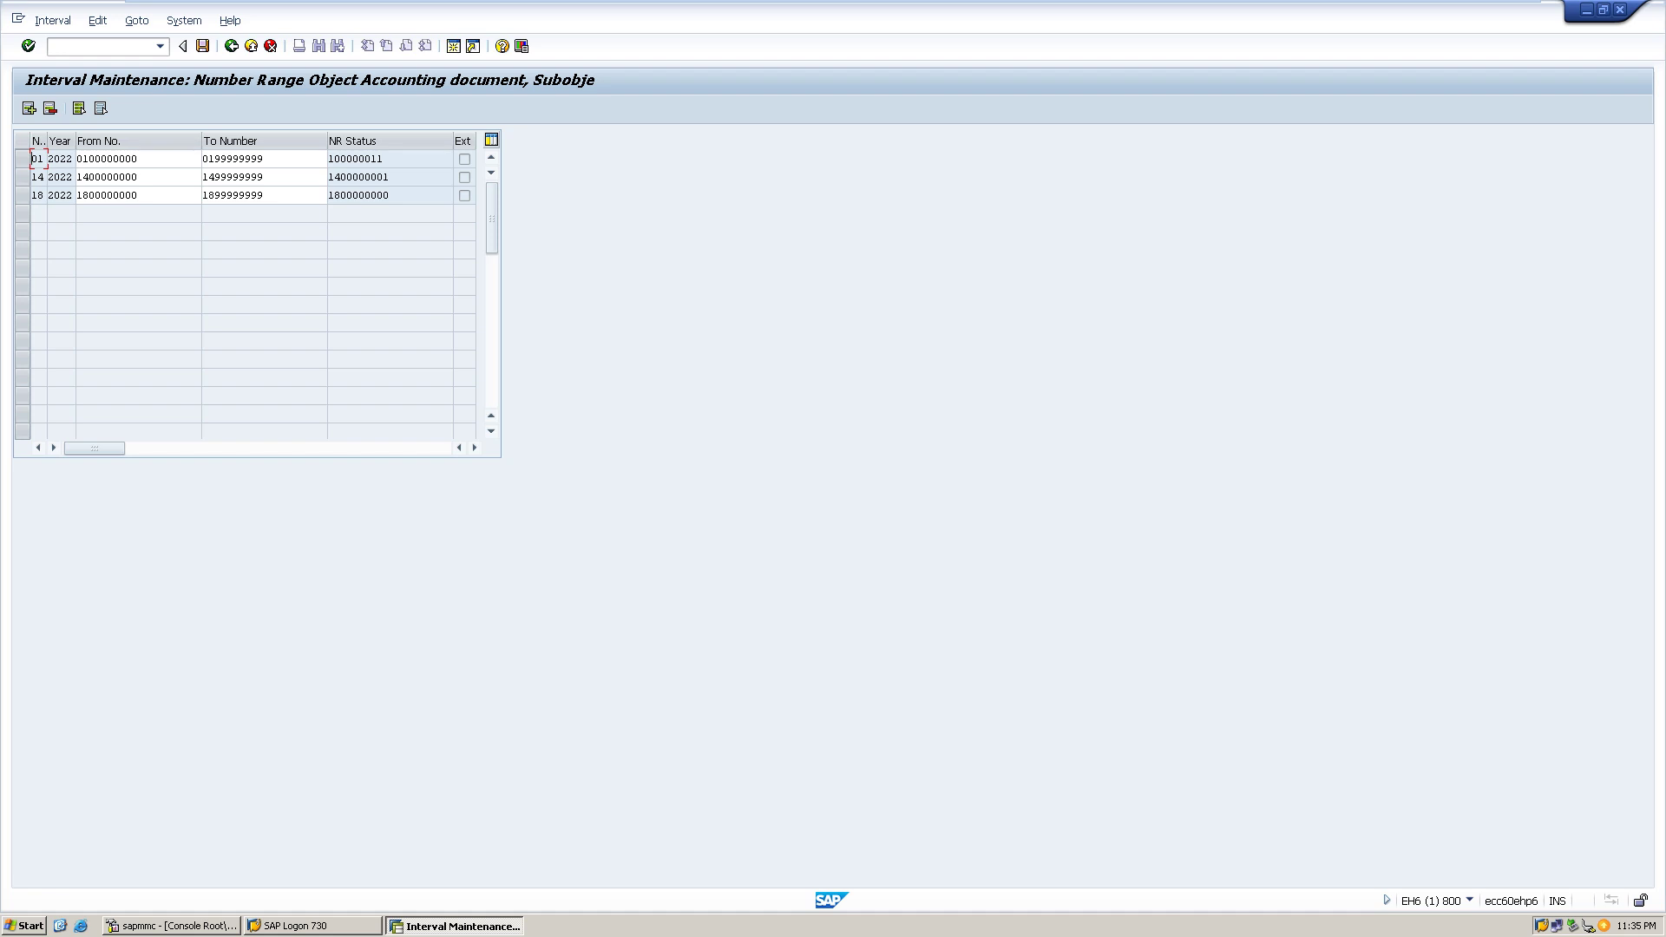
click(29, 107)
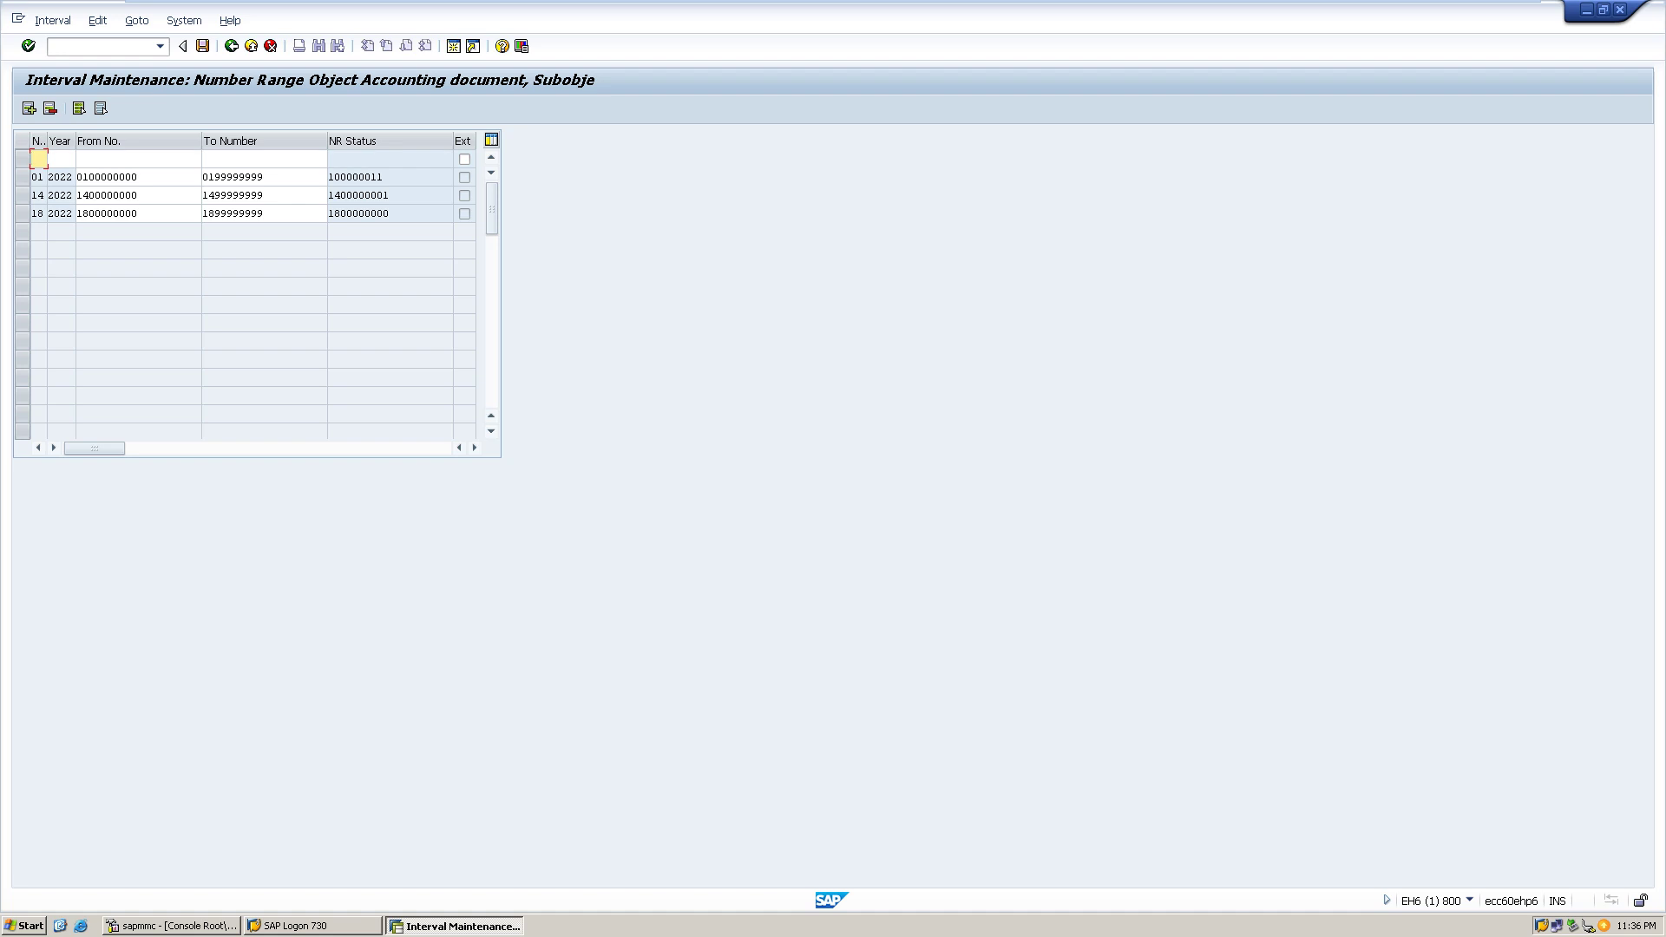
text(02)
key(Tab)
text(2022)
key(Tab)
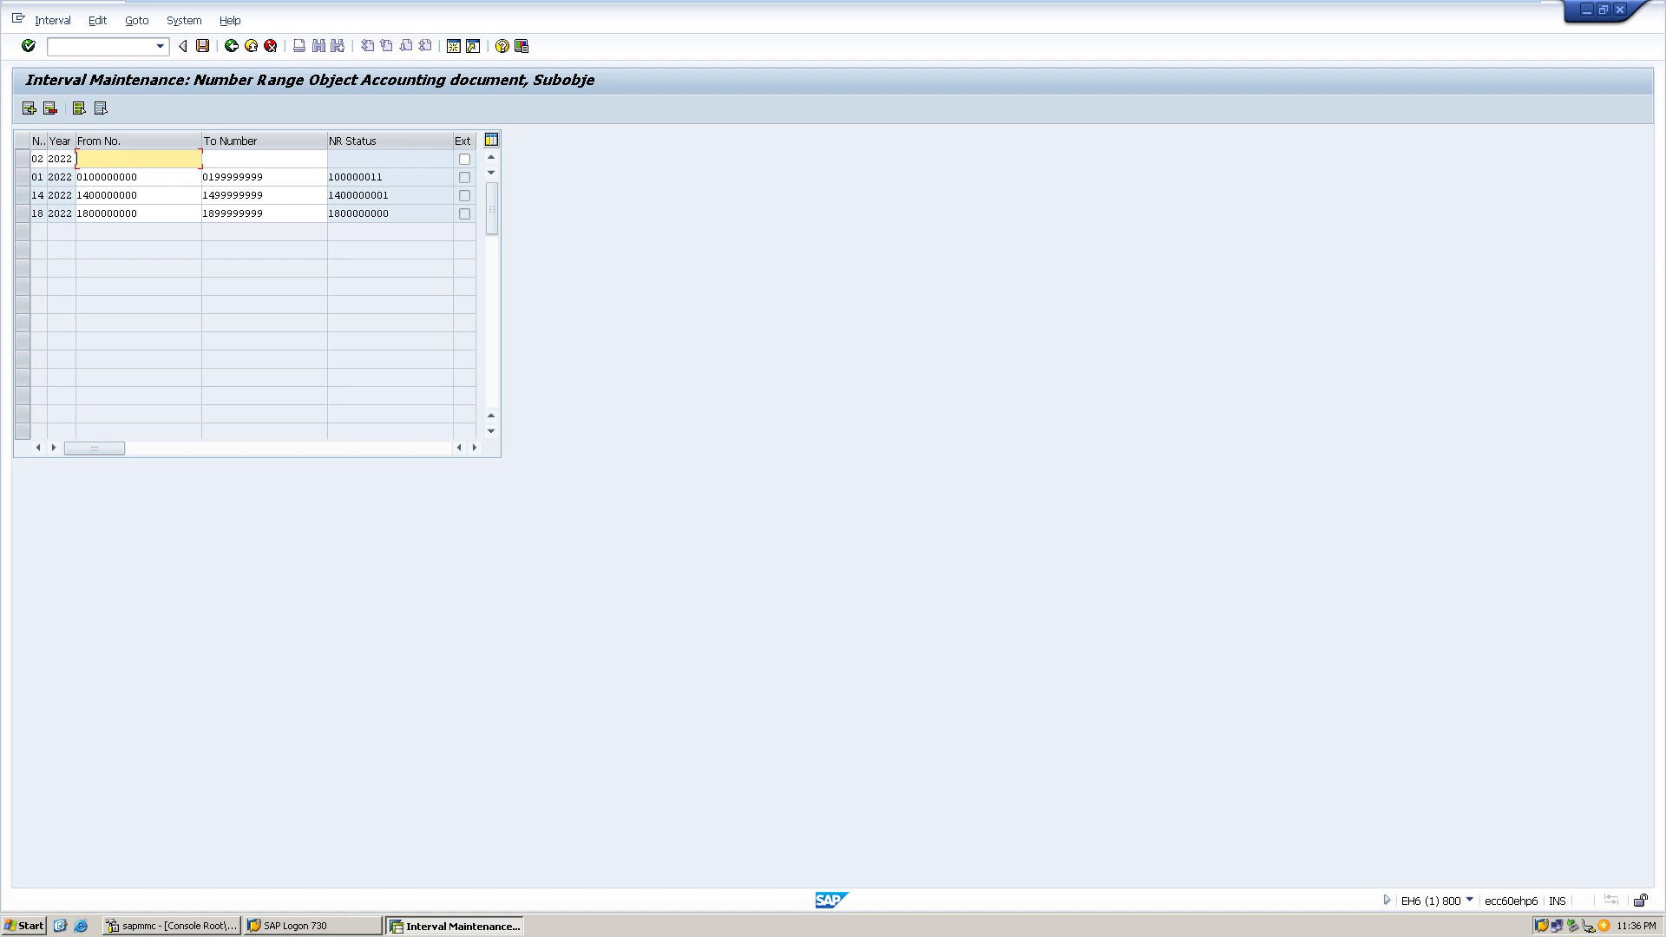
text(0200000000)
key(Tab)
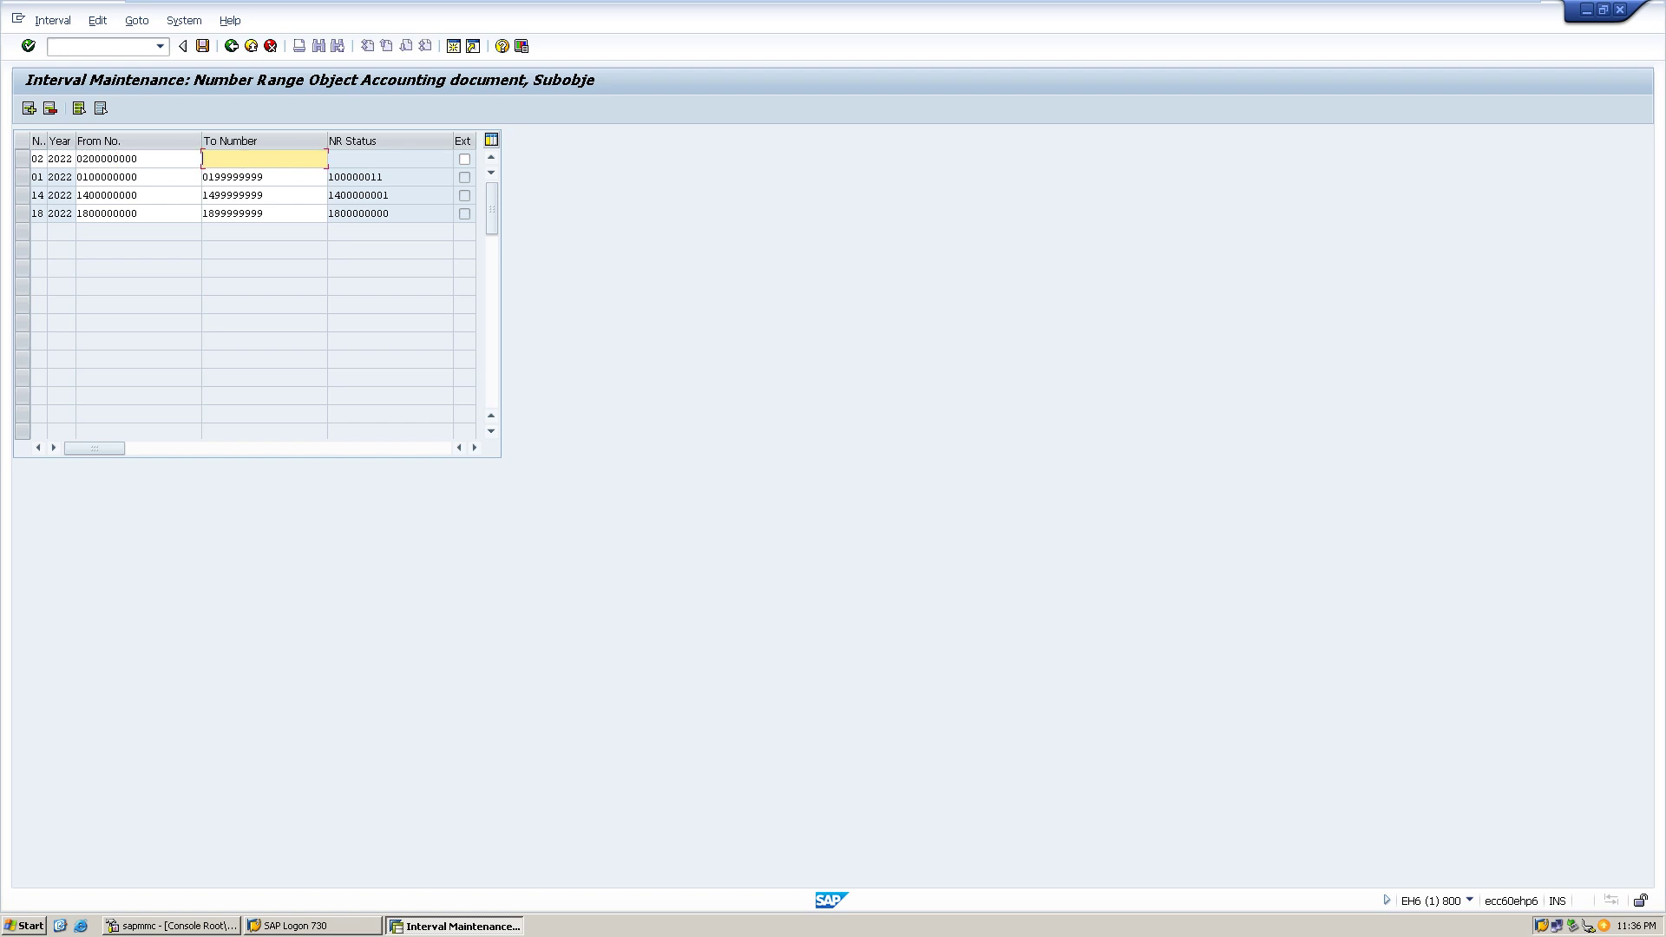
text(0299999999)
key(ctrl+s)
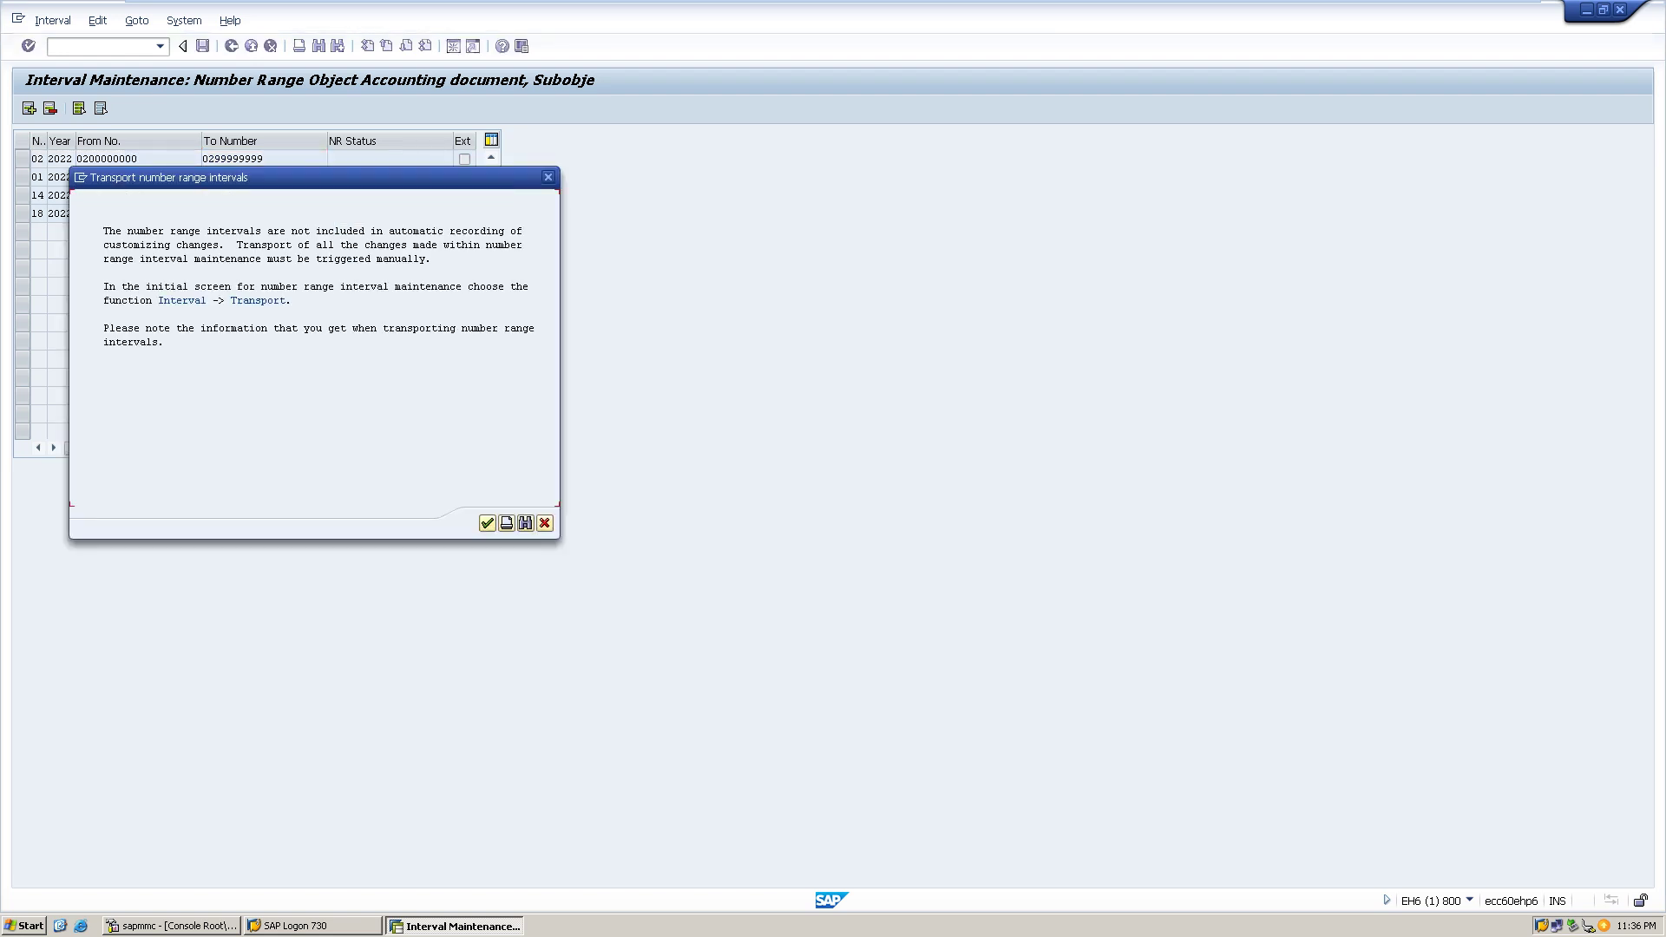
key(Return)
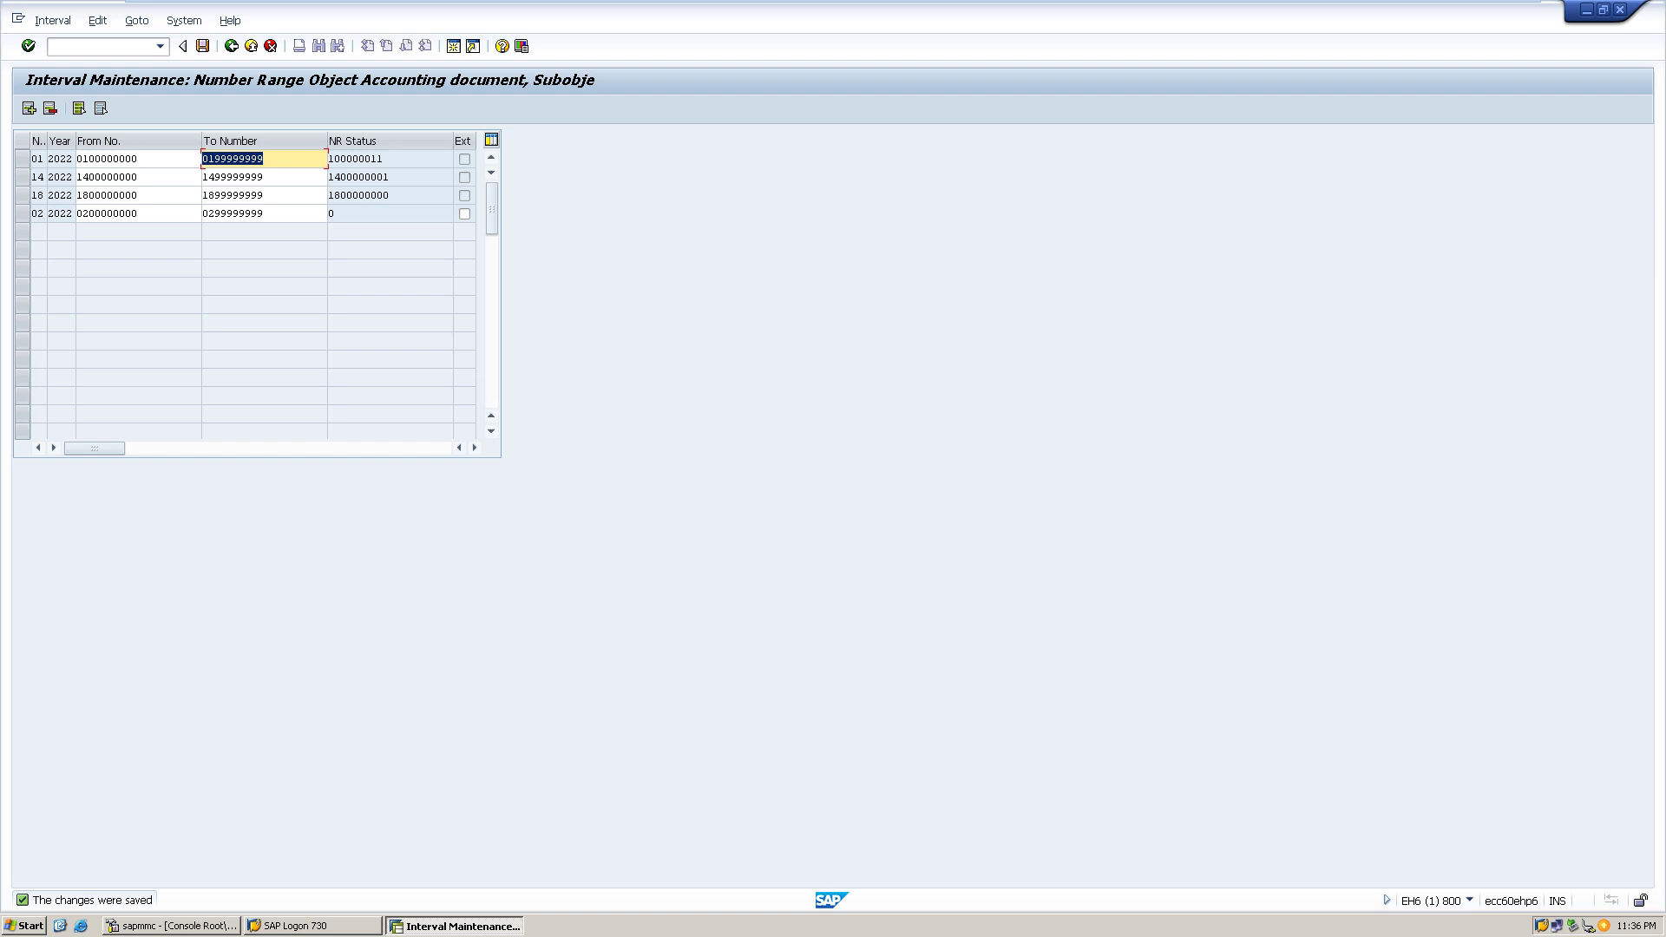
key(shift+F1)
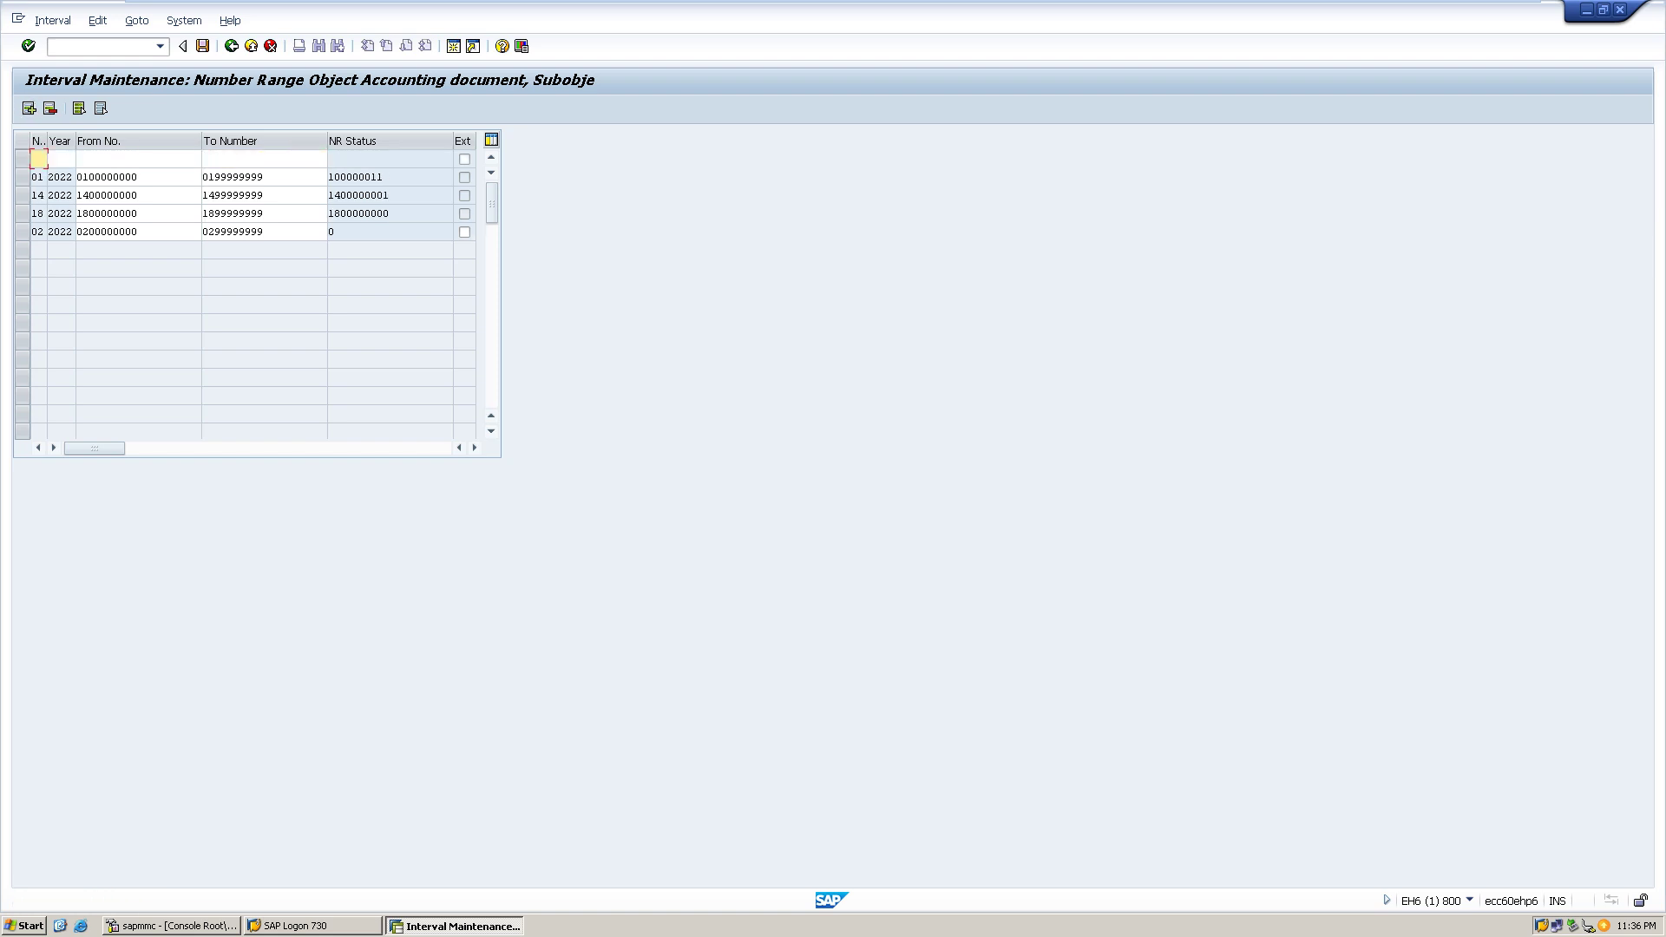
text(03 )
text(2022 )
text(0300000000 )
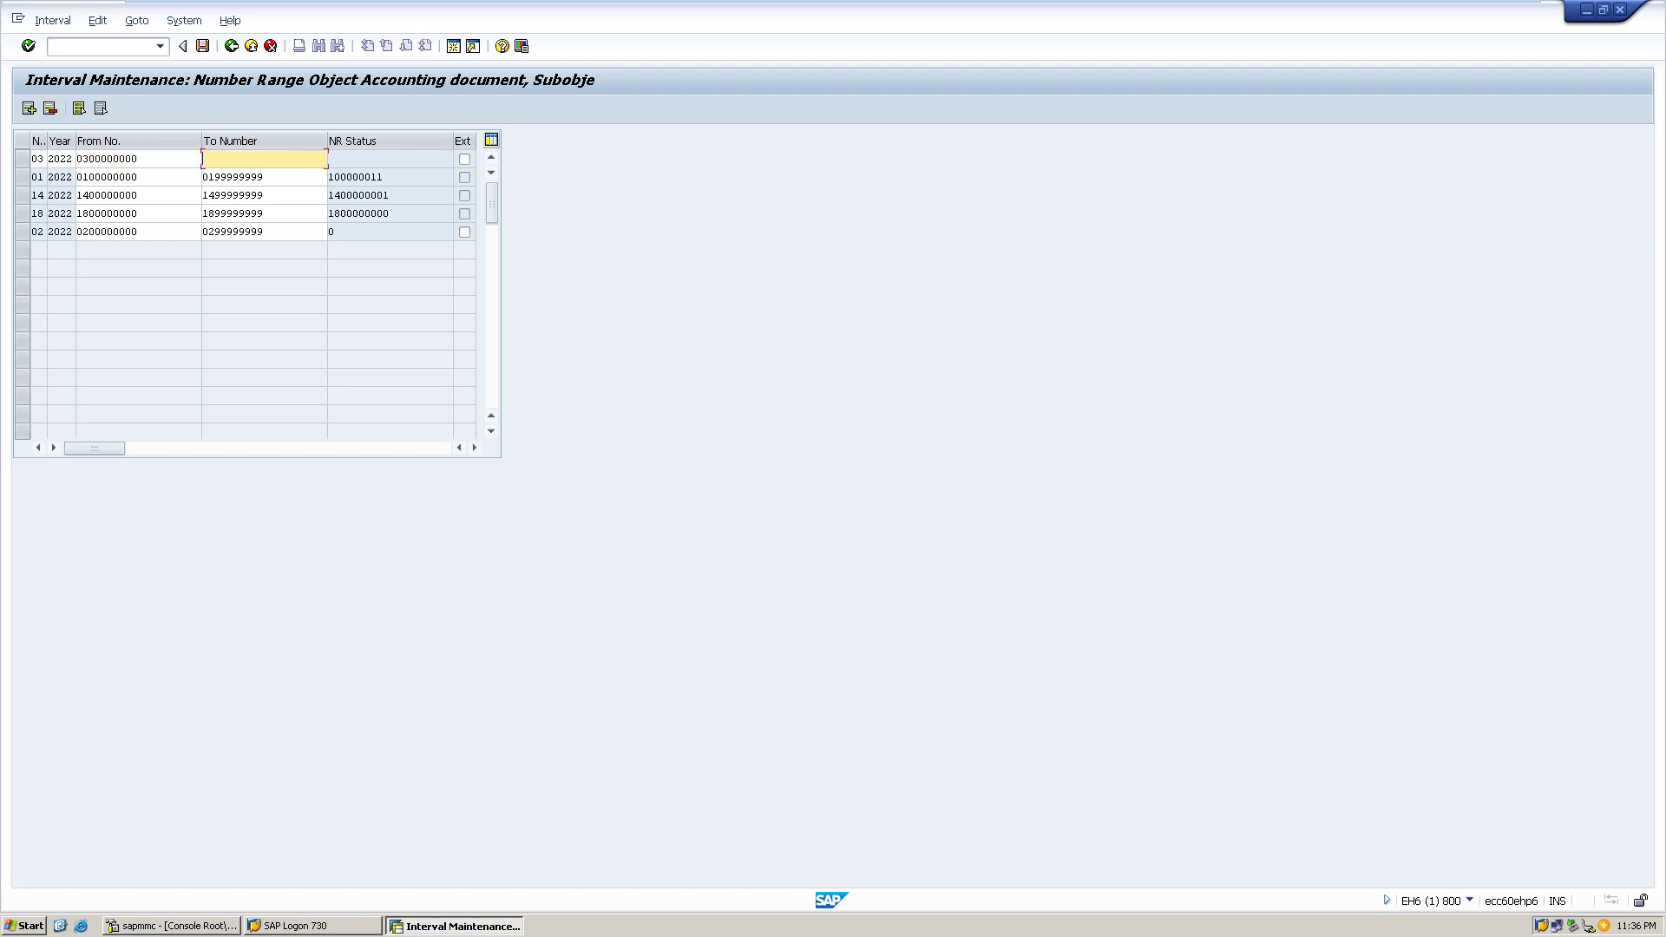
text(0399999999)
key(Return)
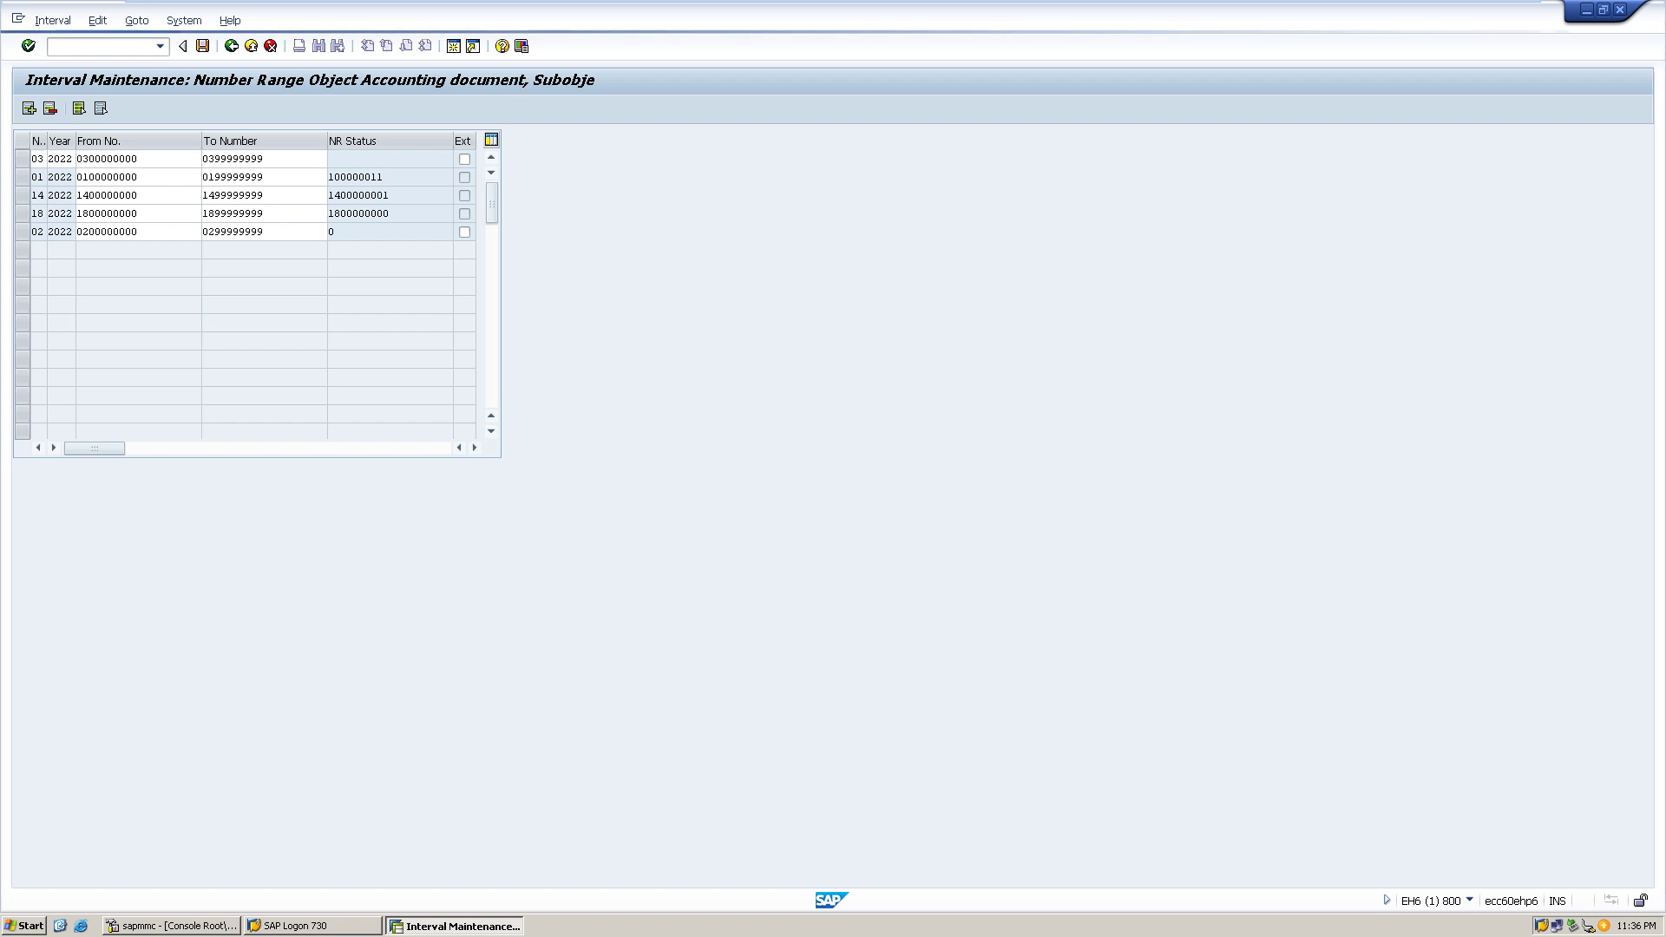
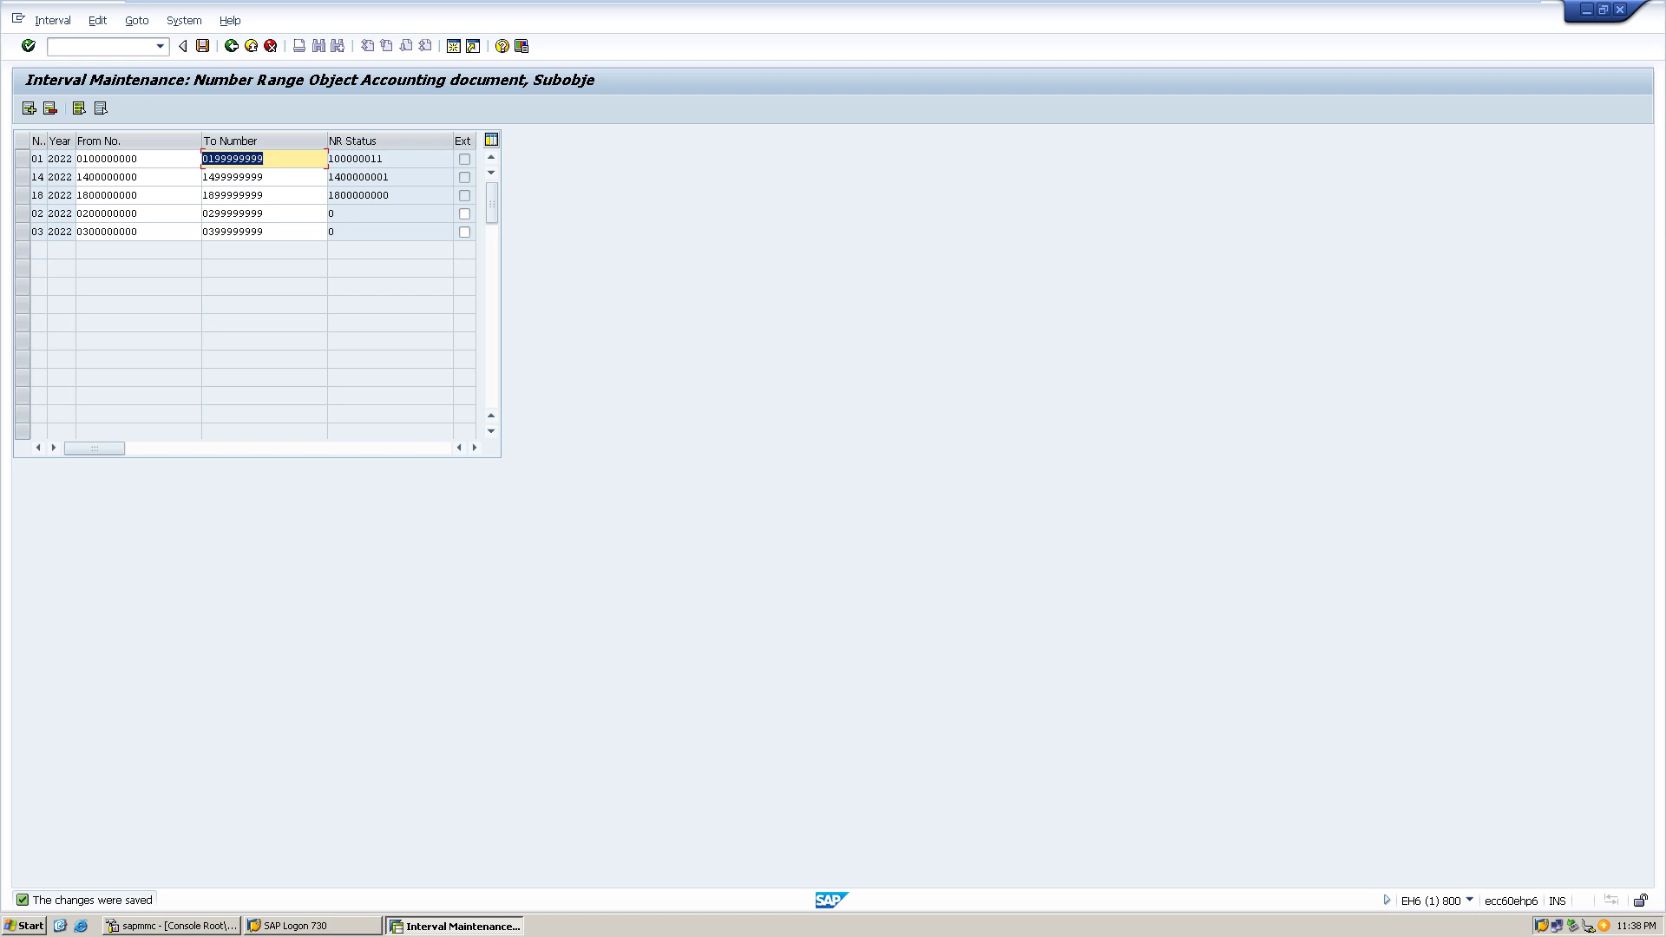
- Return to SAP Easy Access and launch F-22 customer invoice entry for company code HP1
click(231, 45)
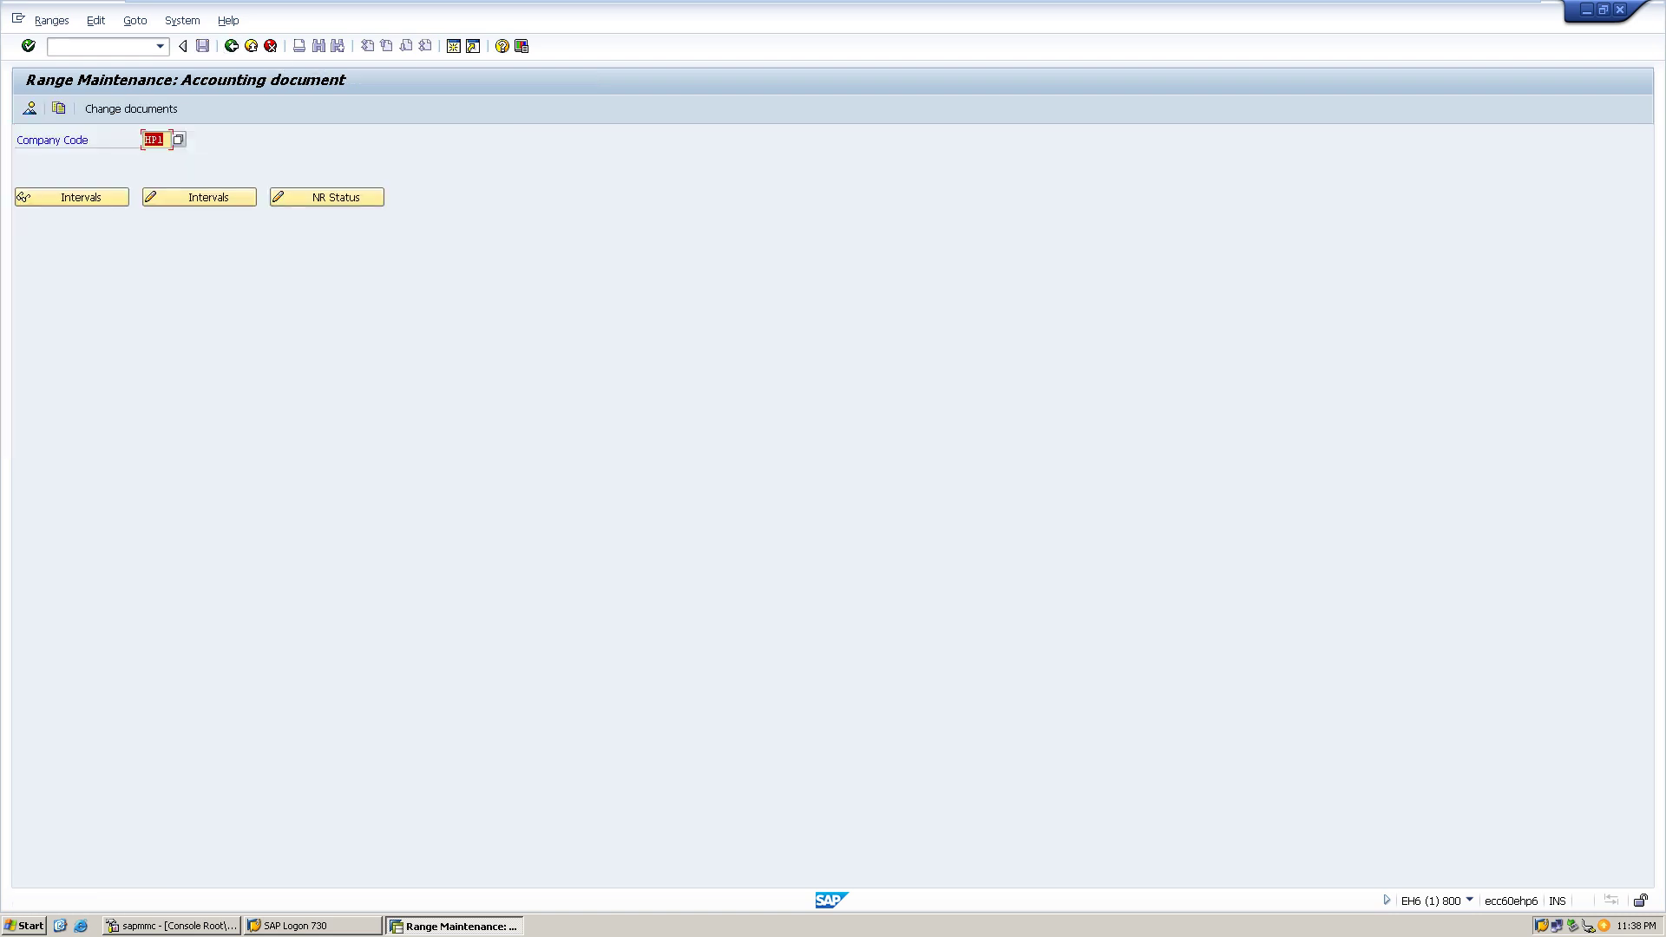
click(230, 45)
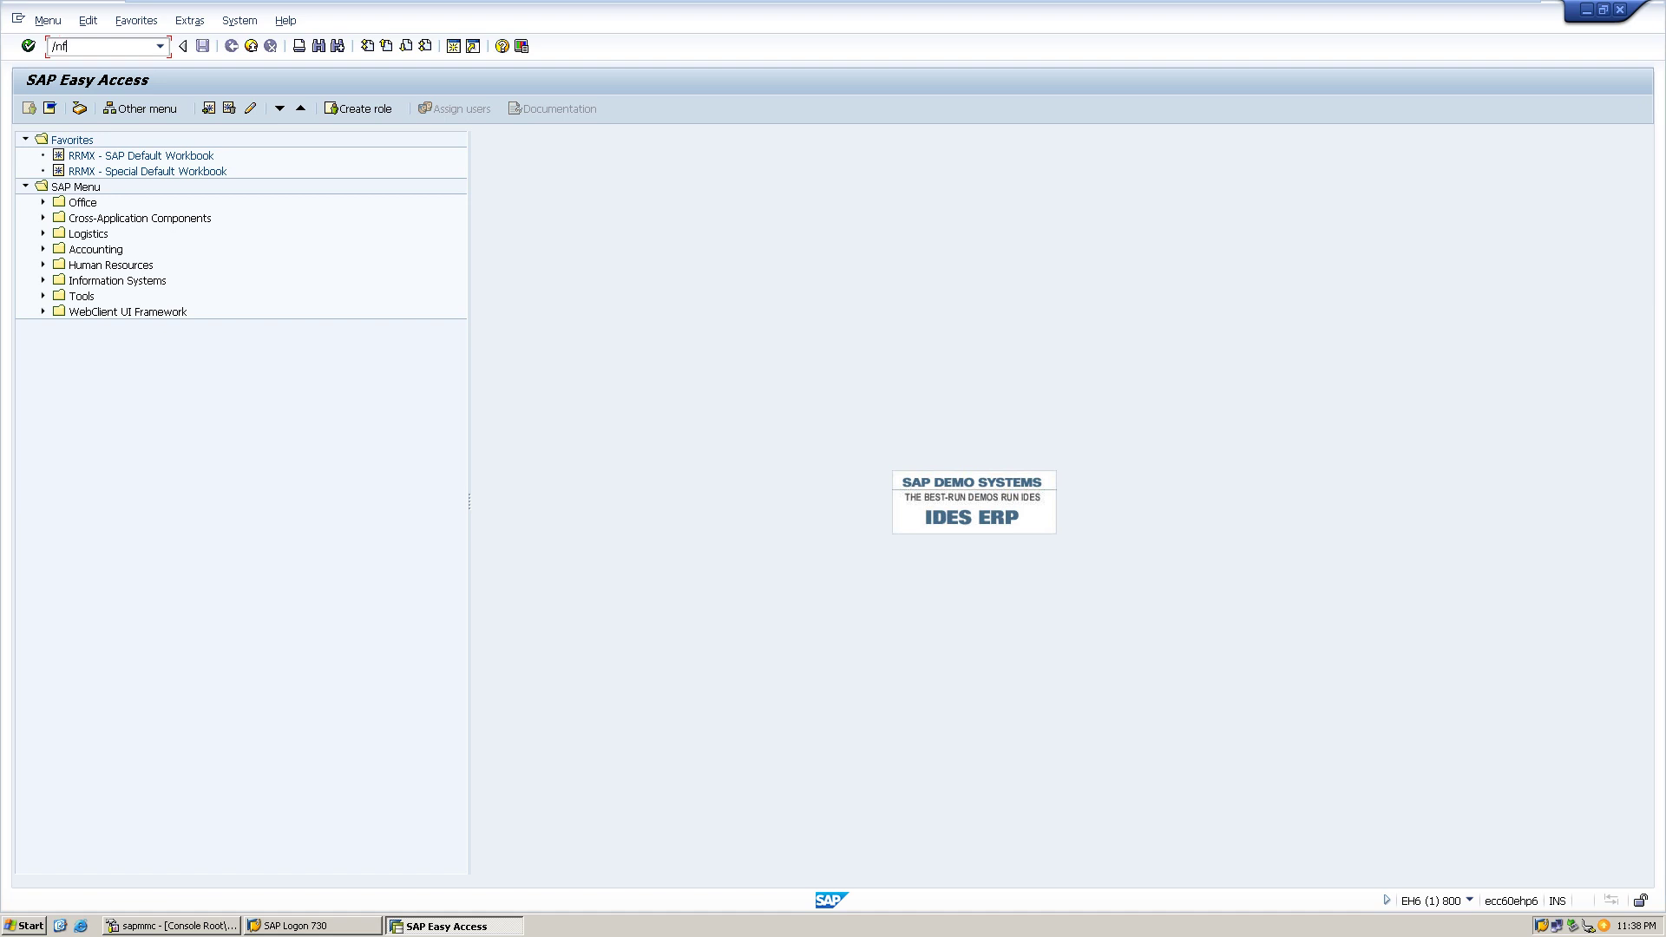
text(22)
key(Return)
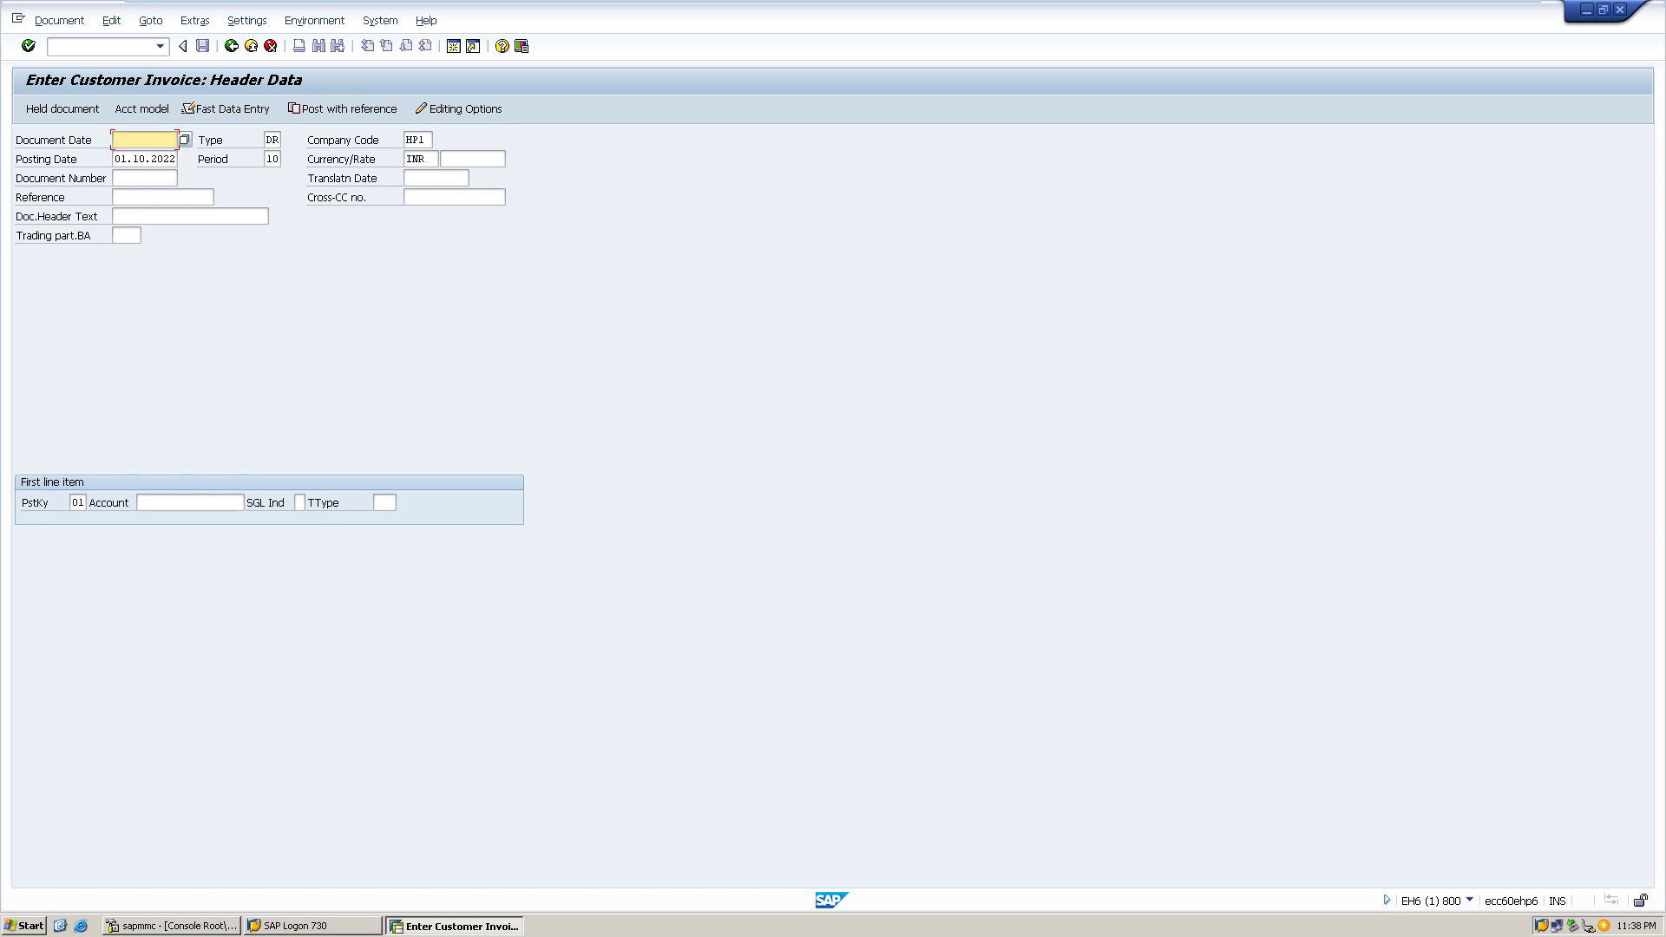
- Enter 01.10.2022 as document and posting date, keeping type DR and currency INR
text(01.10.2022)
key(Tab)
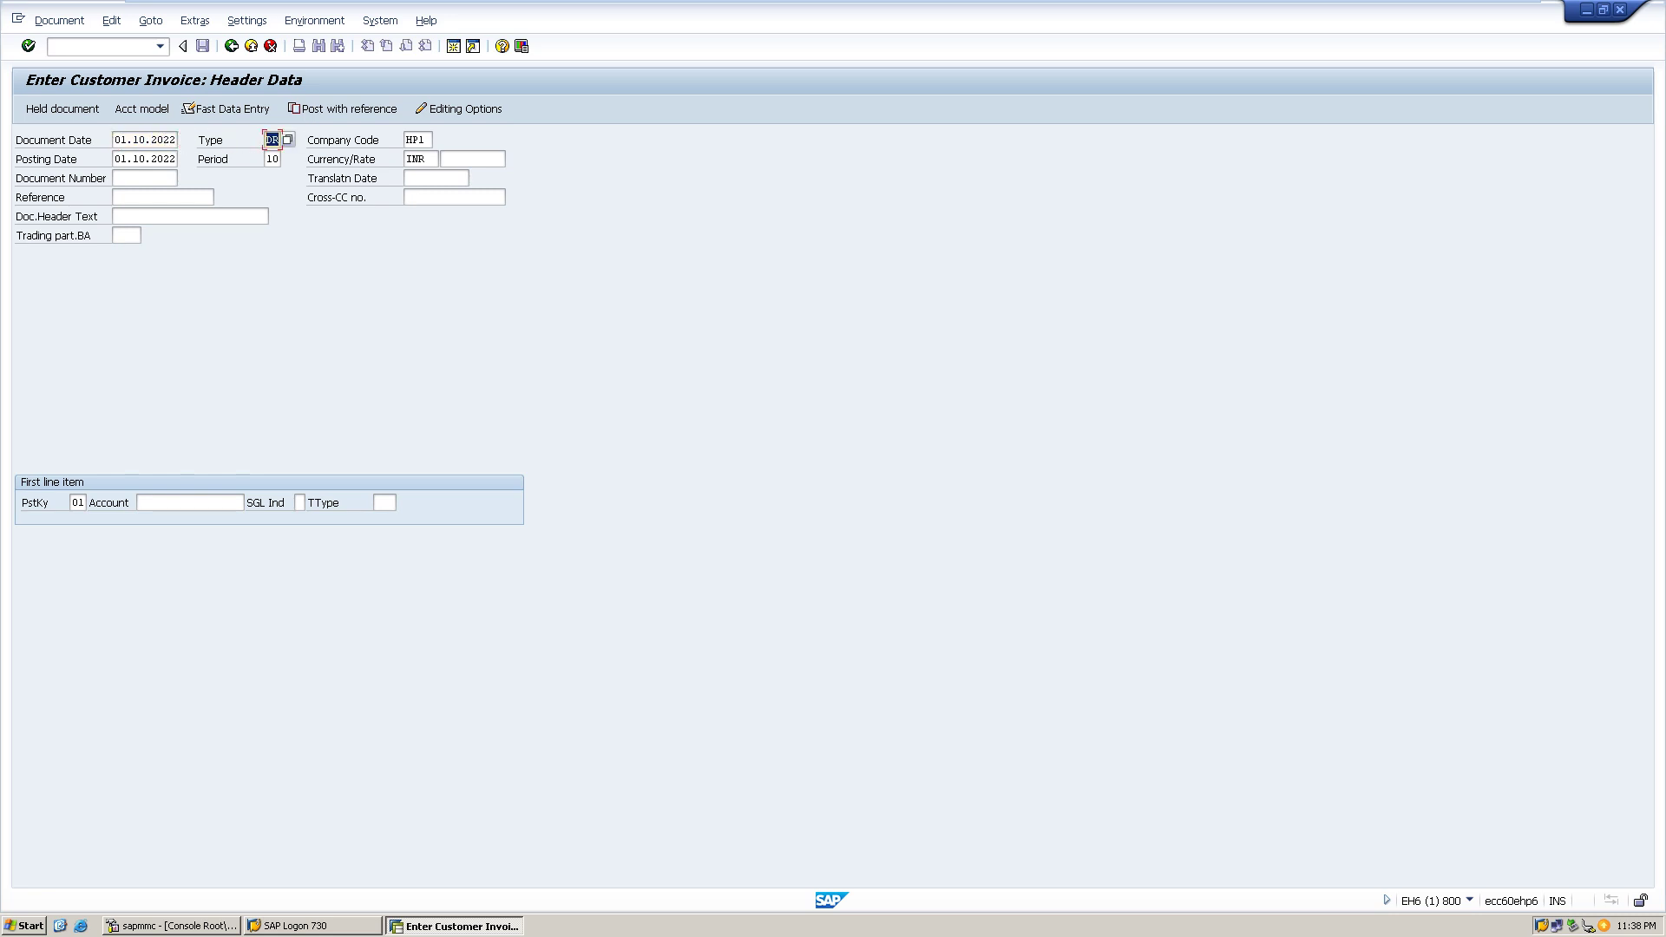
key(Tab)
key(Tab)
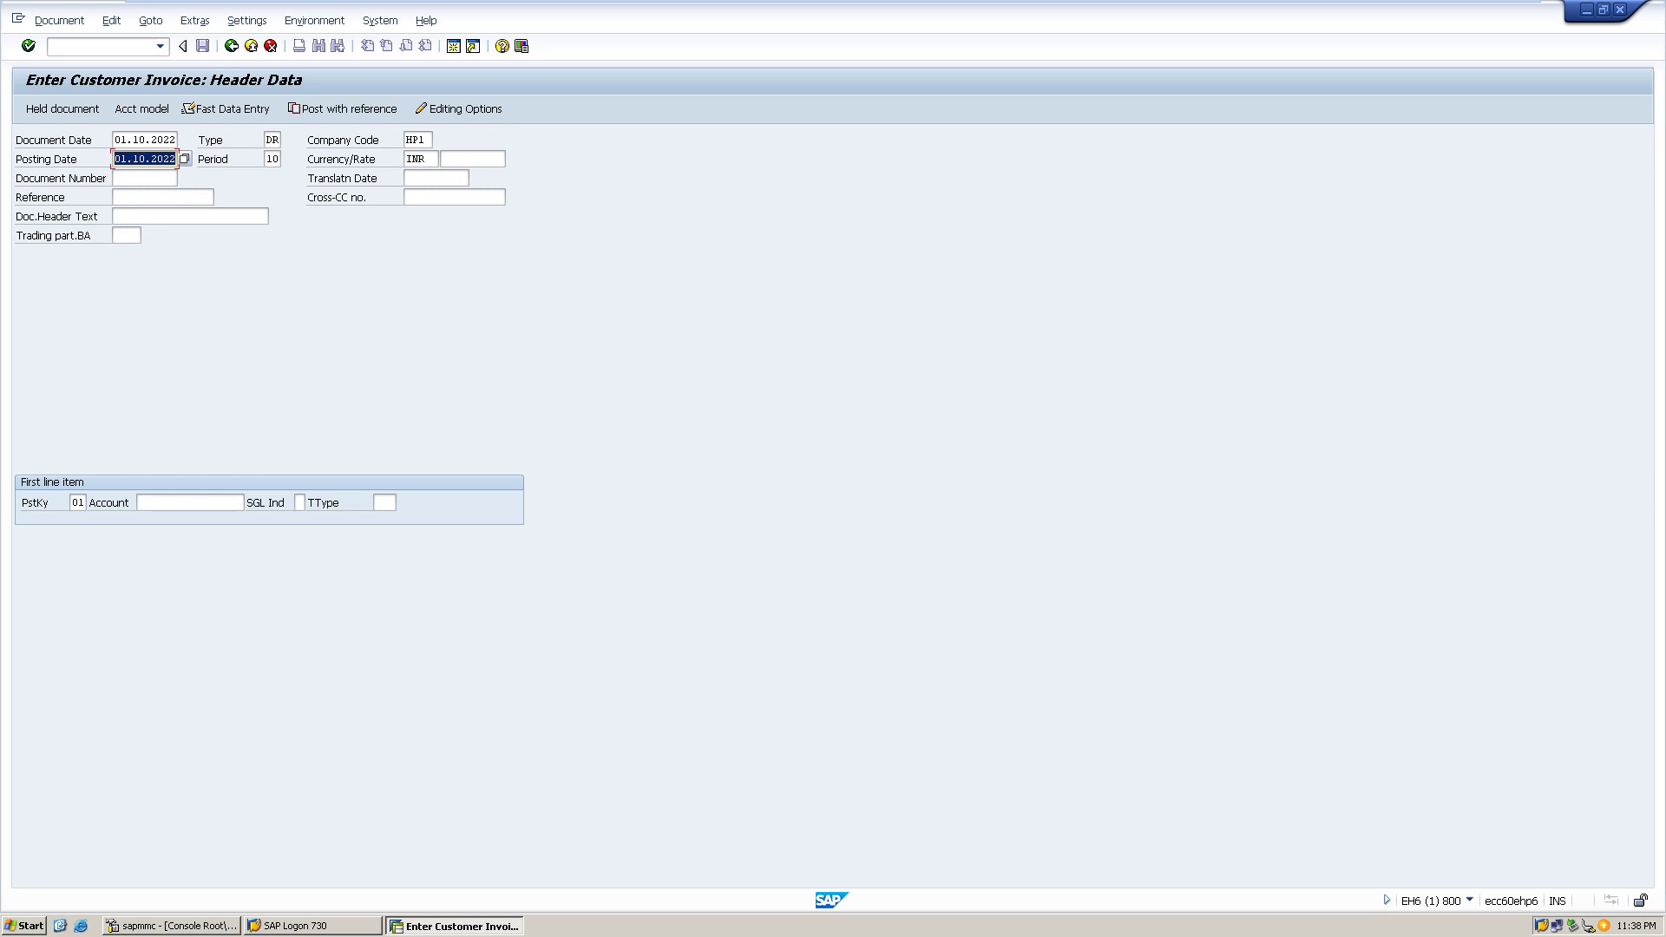
key(Tab)
key(Tab)
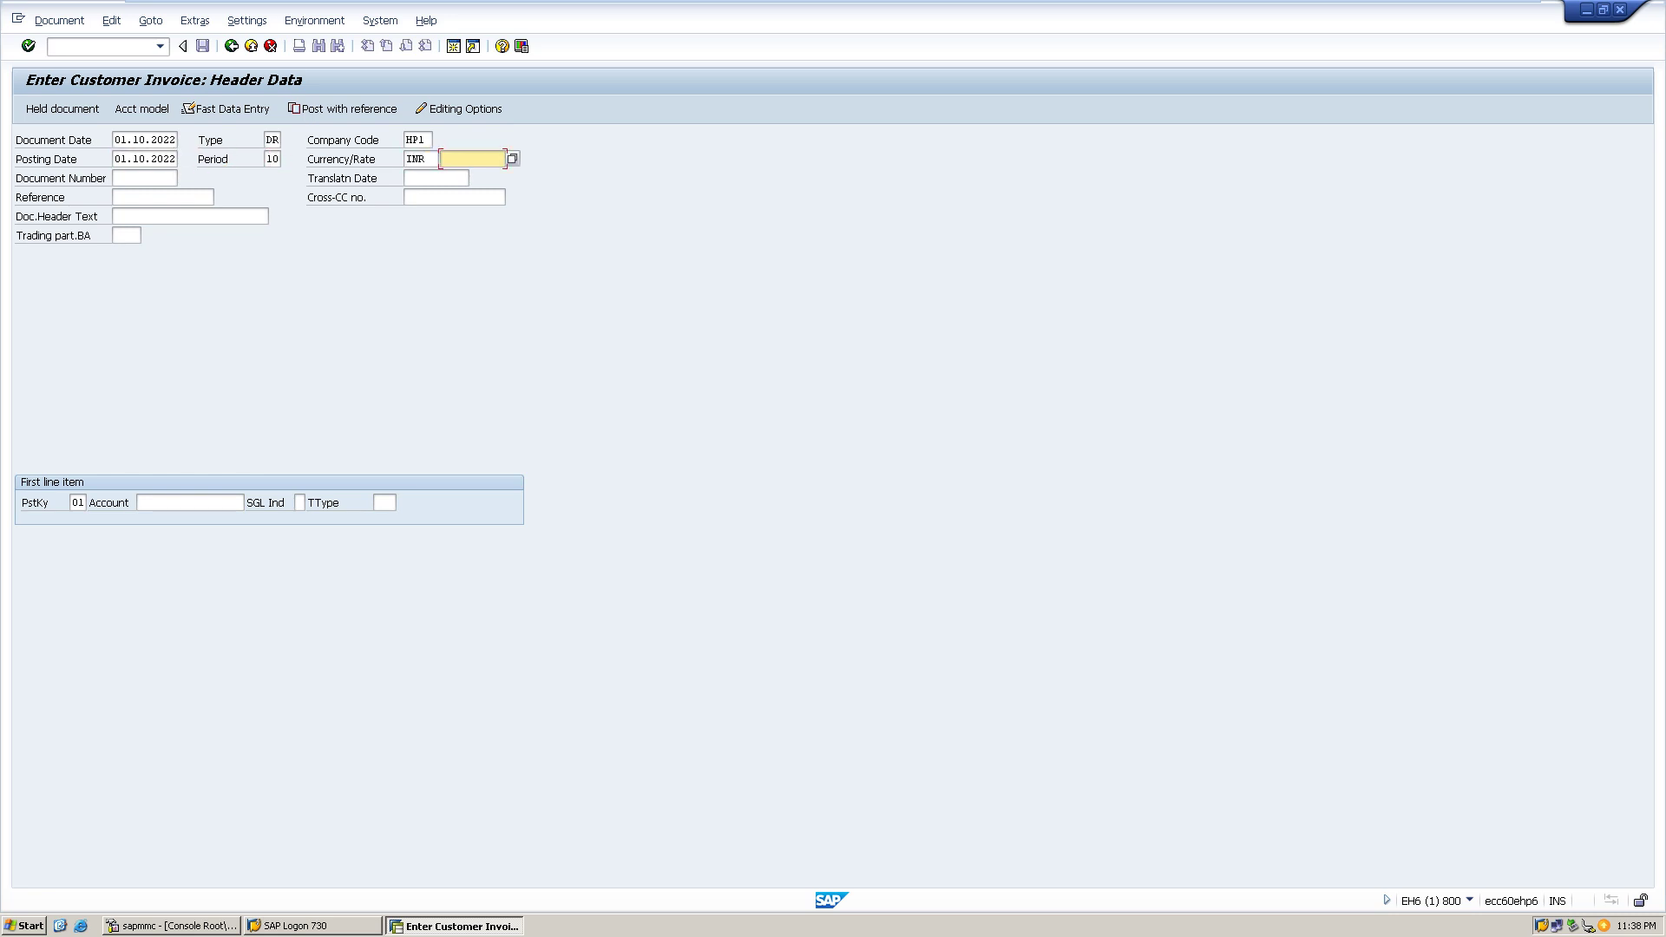
key(Return)
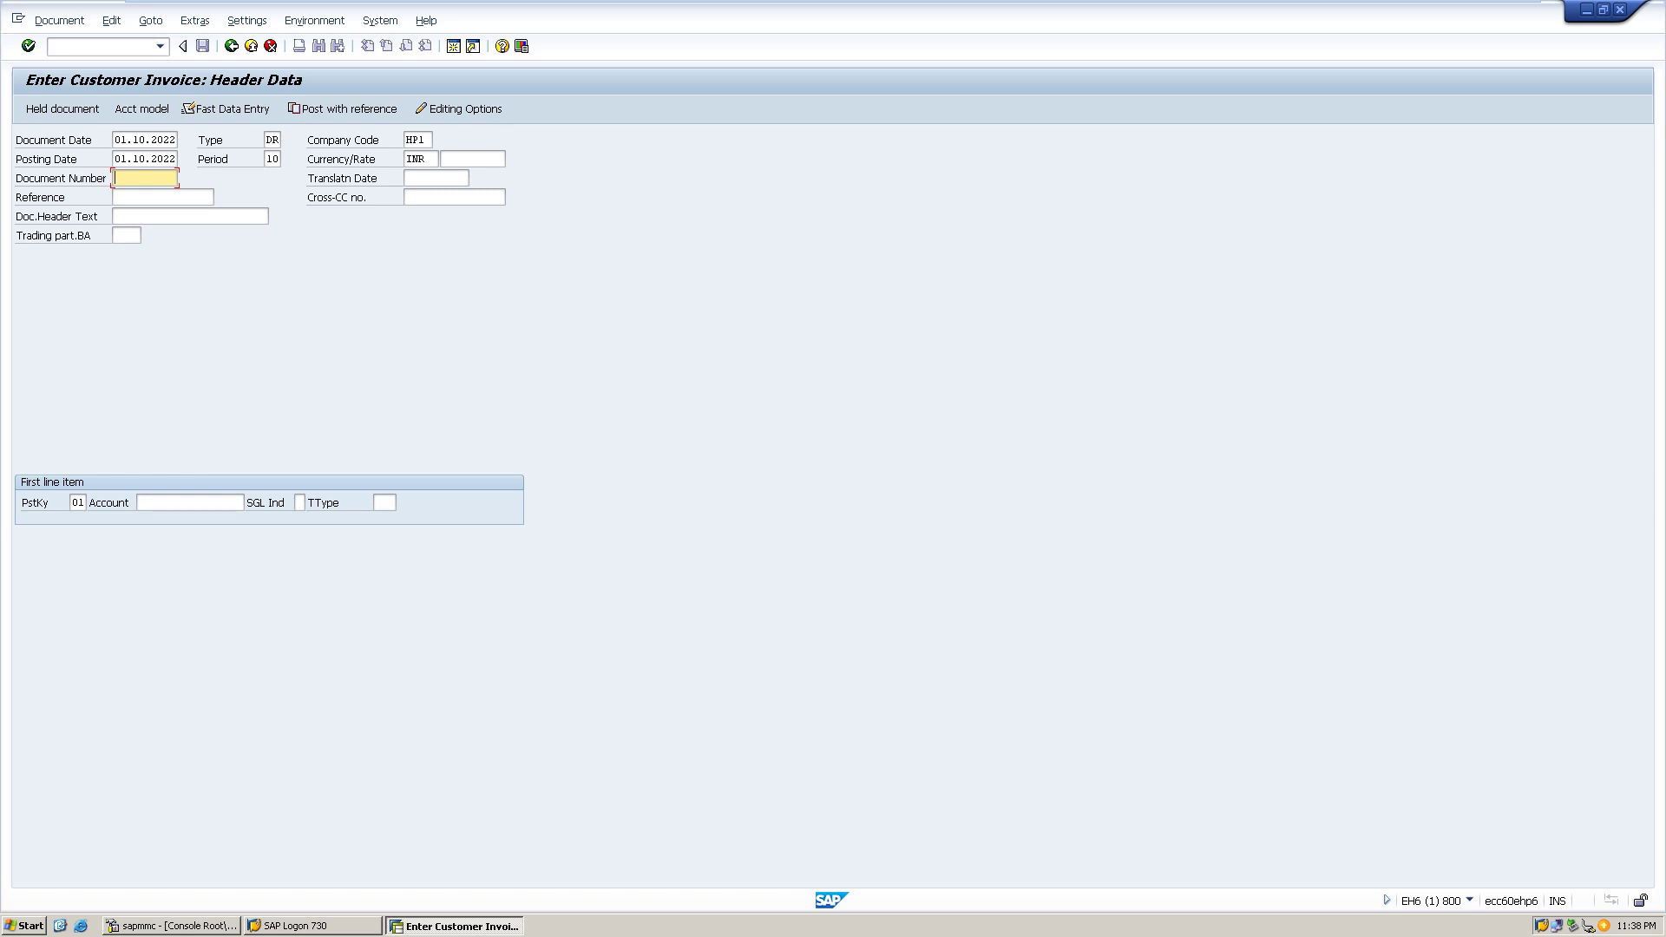
- Add header text 'sundry debtors' and look up the first line item's customer account
click(122, 216)
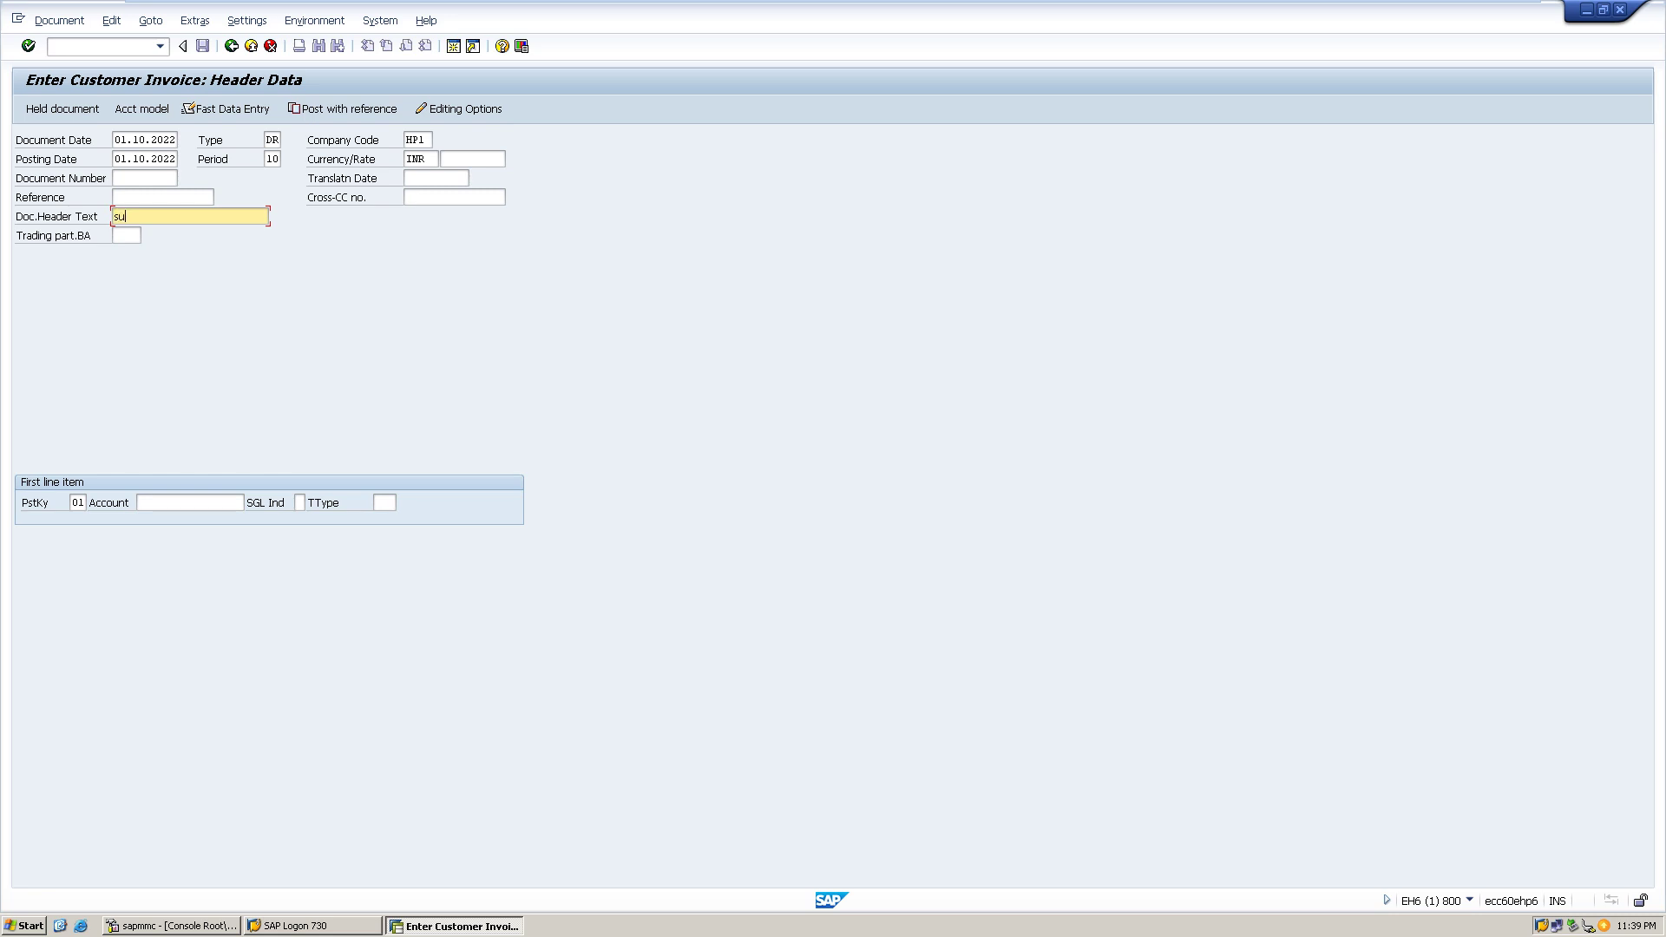
text(ndry debtors)
click(189, 502)
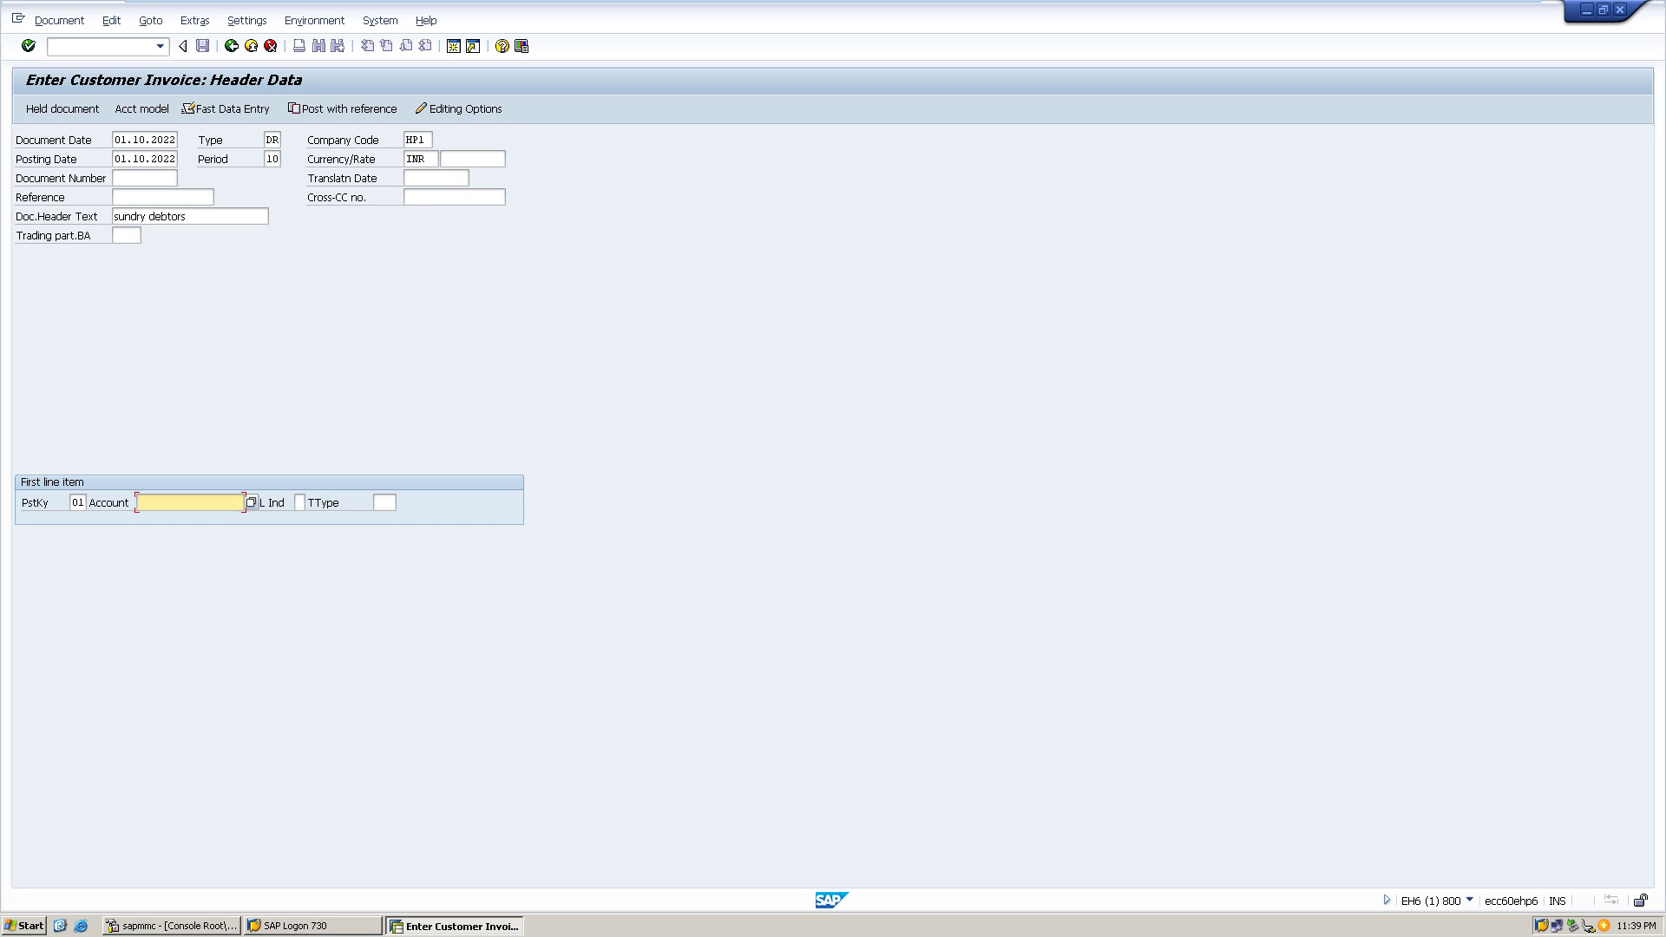
key(F4)
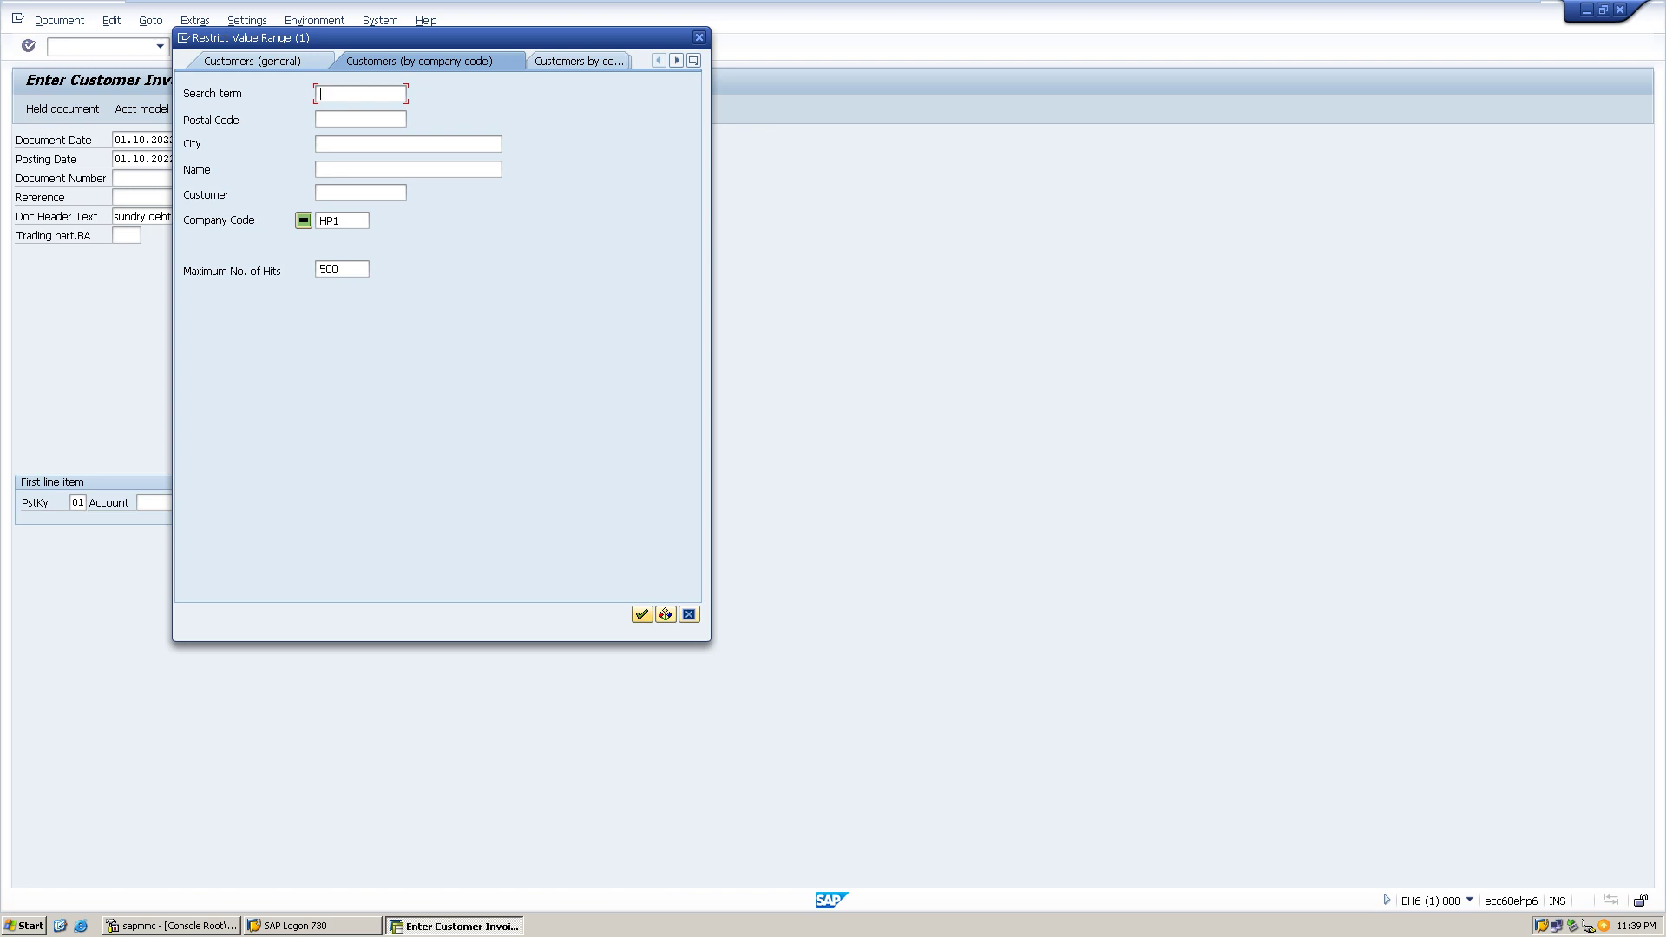
- Take the first HP1 customer as the line item account with posting key 01
key(Return)
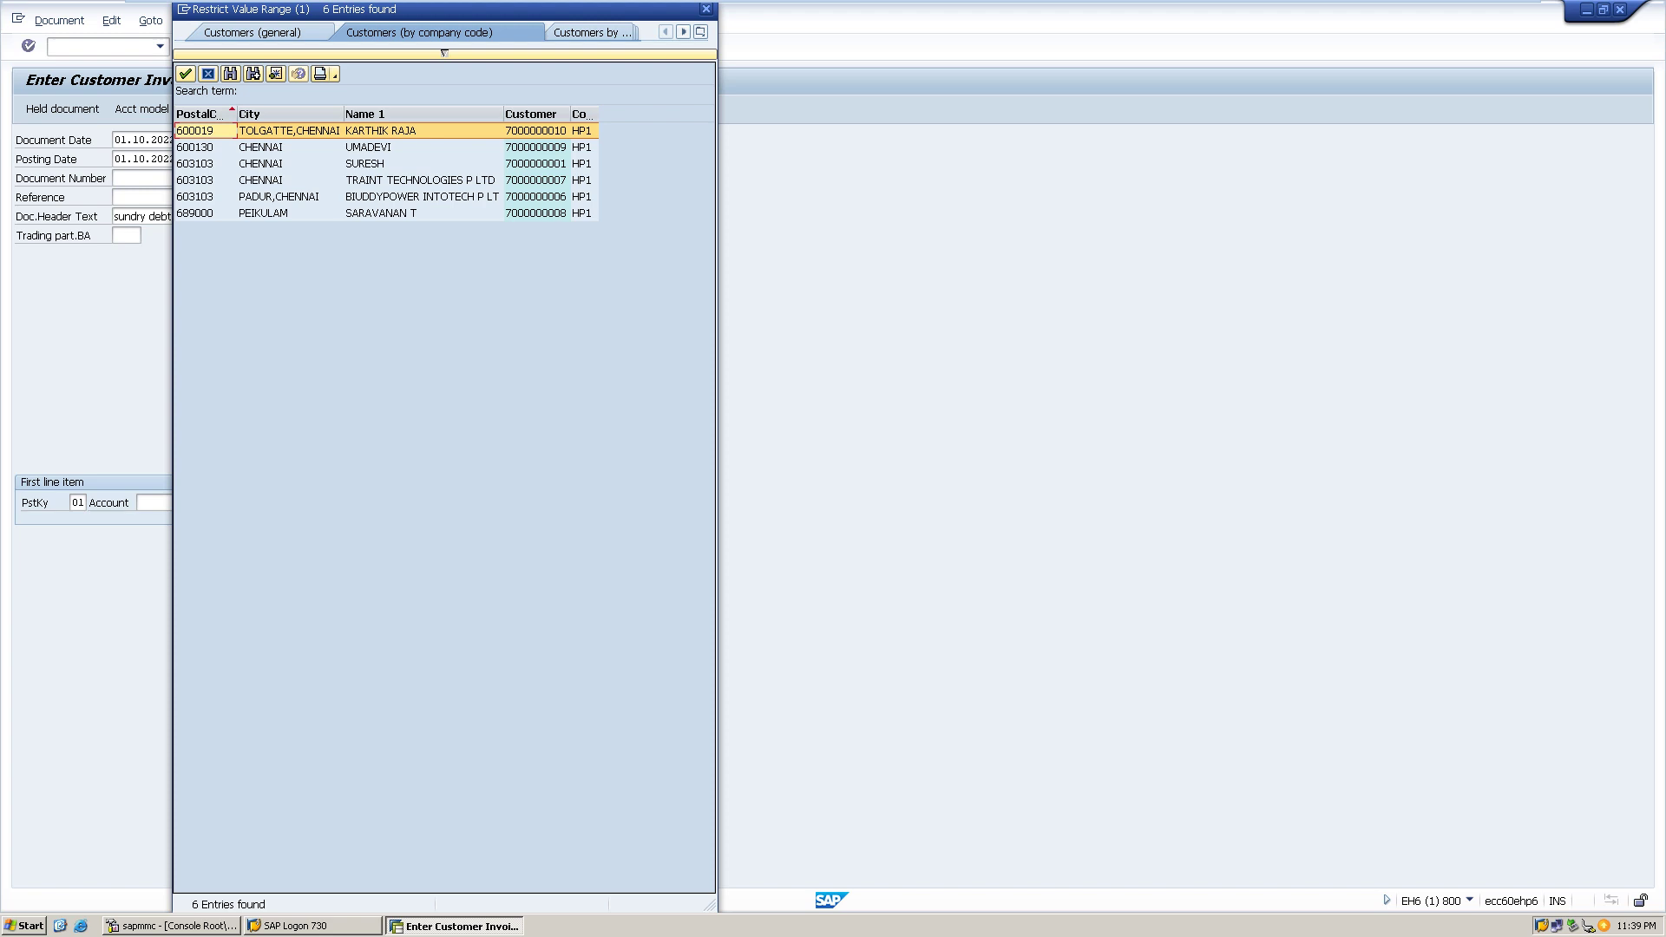
key(Return)
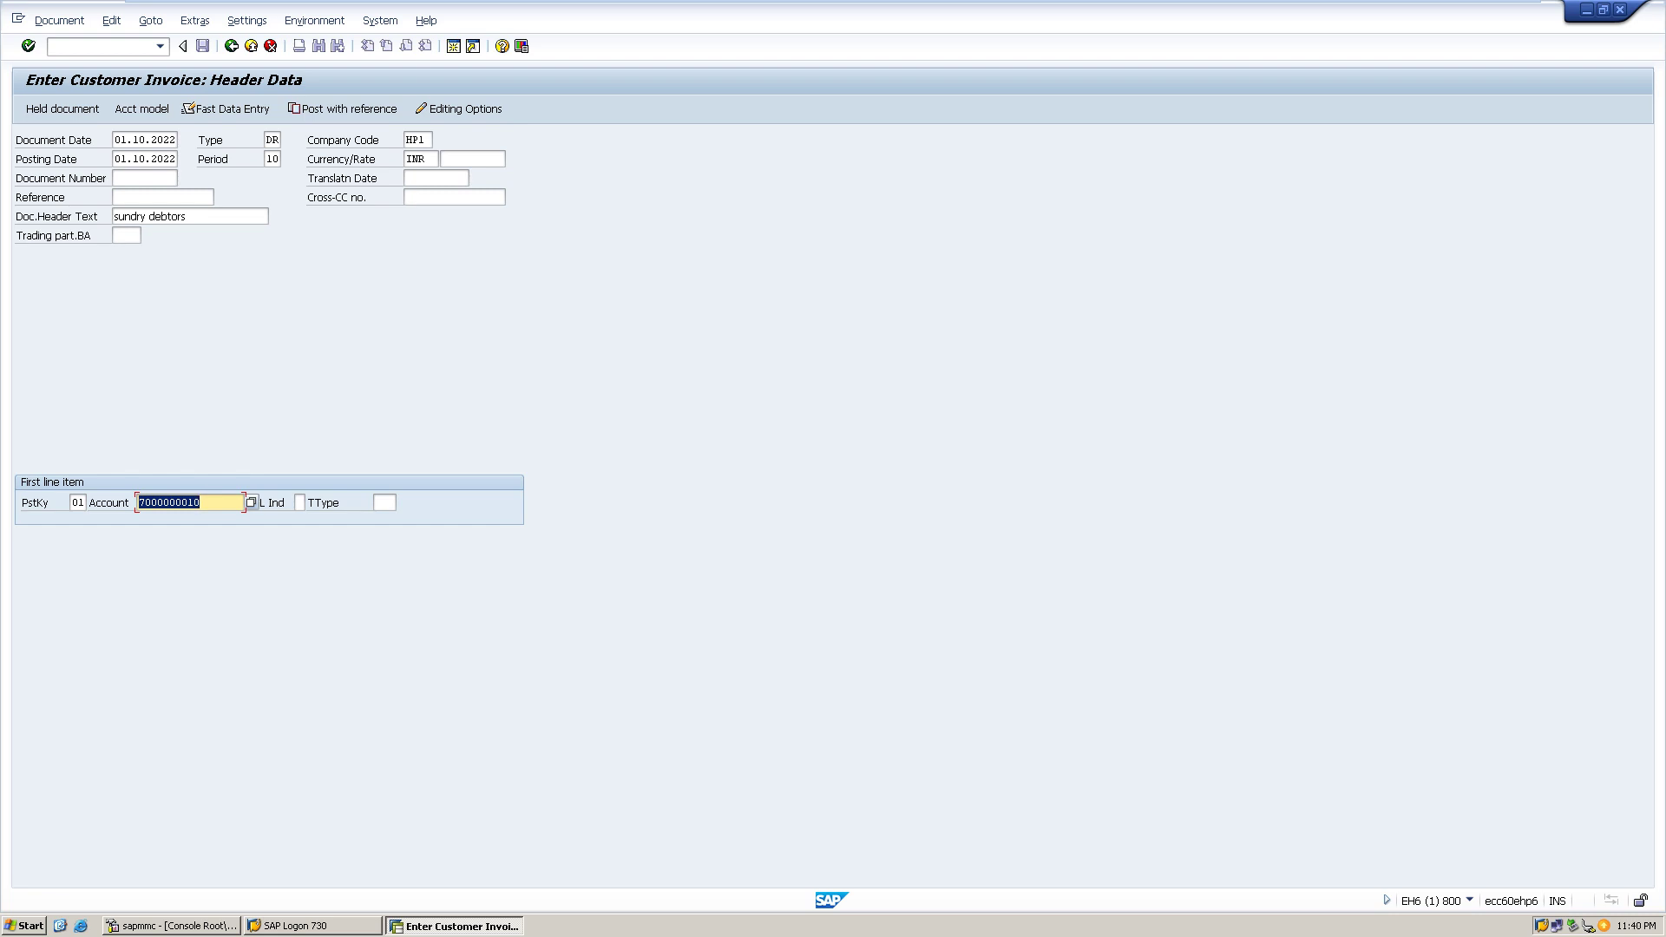
key(Return)
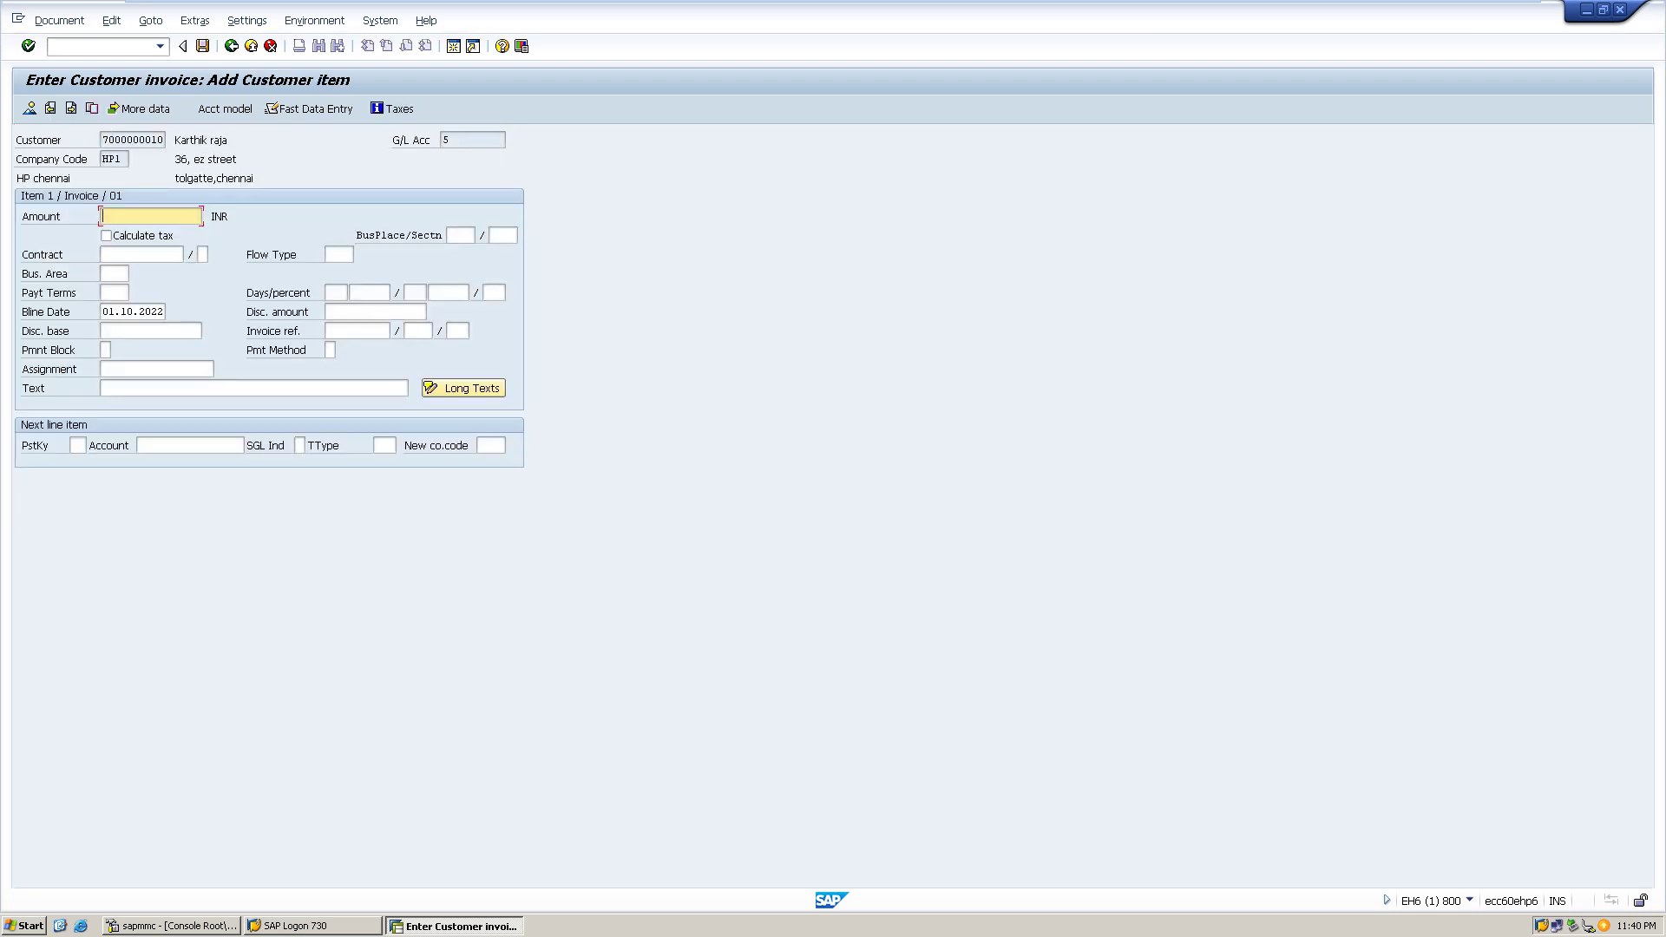
- Set the customer item amount to 90000 INR and the next line's posting key to 50
text(12000)
key(BackSpace)
key(BackSpace)
key(BackSpace)
key(BackSpace)
key(BackSpace)
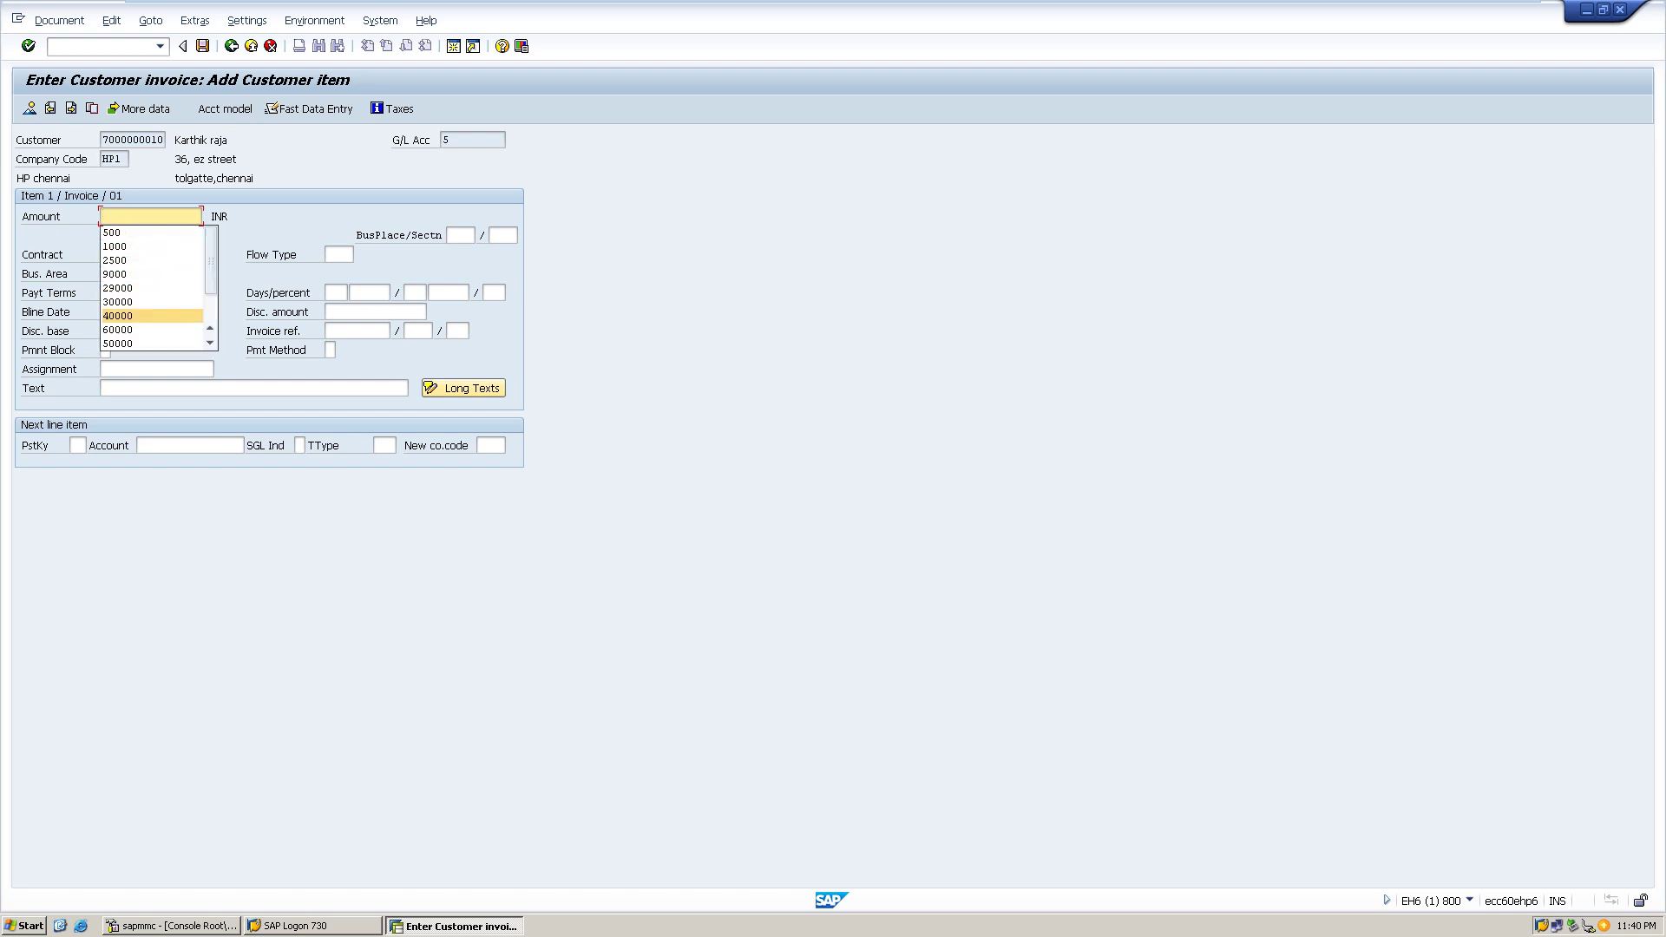
text(90000)
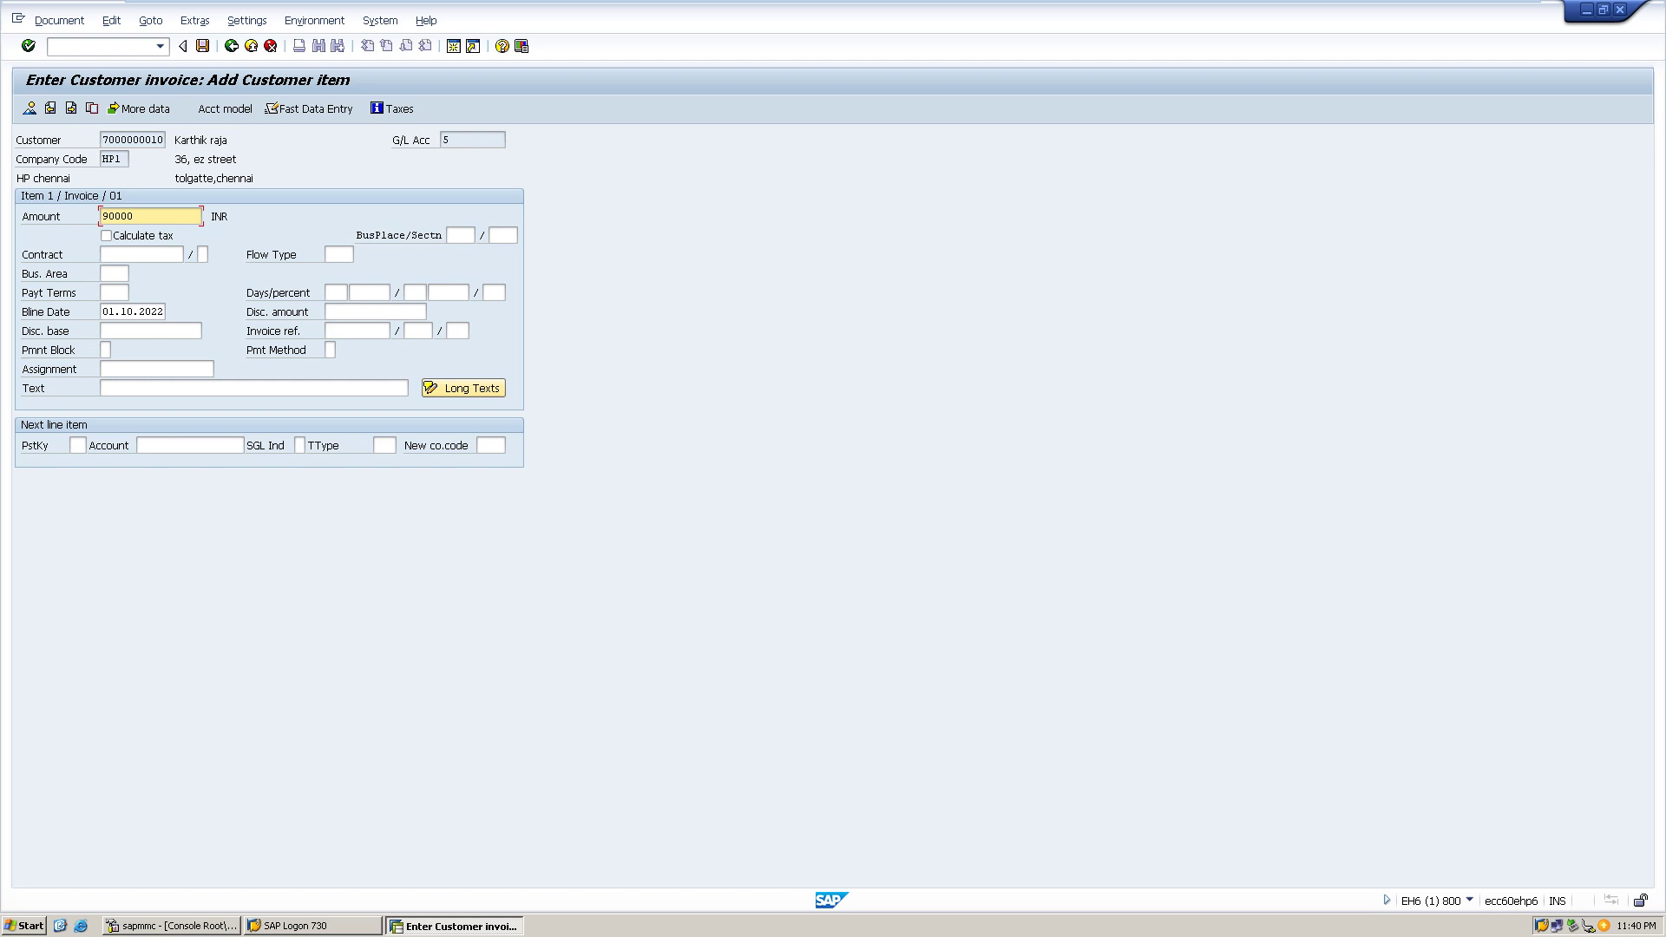
click(83, 446)
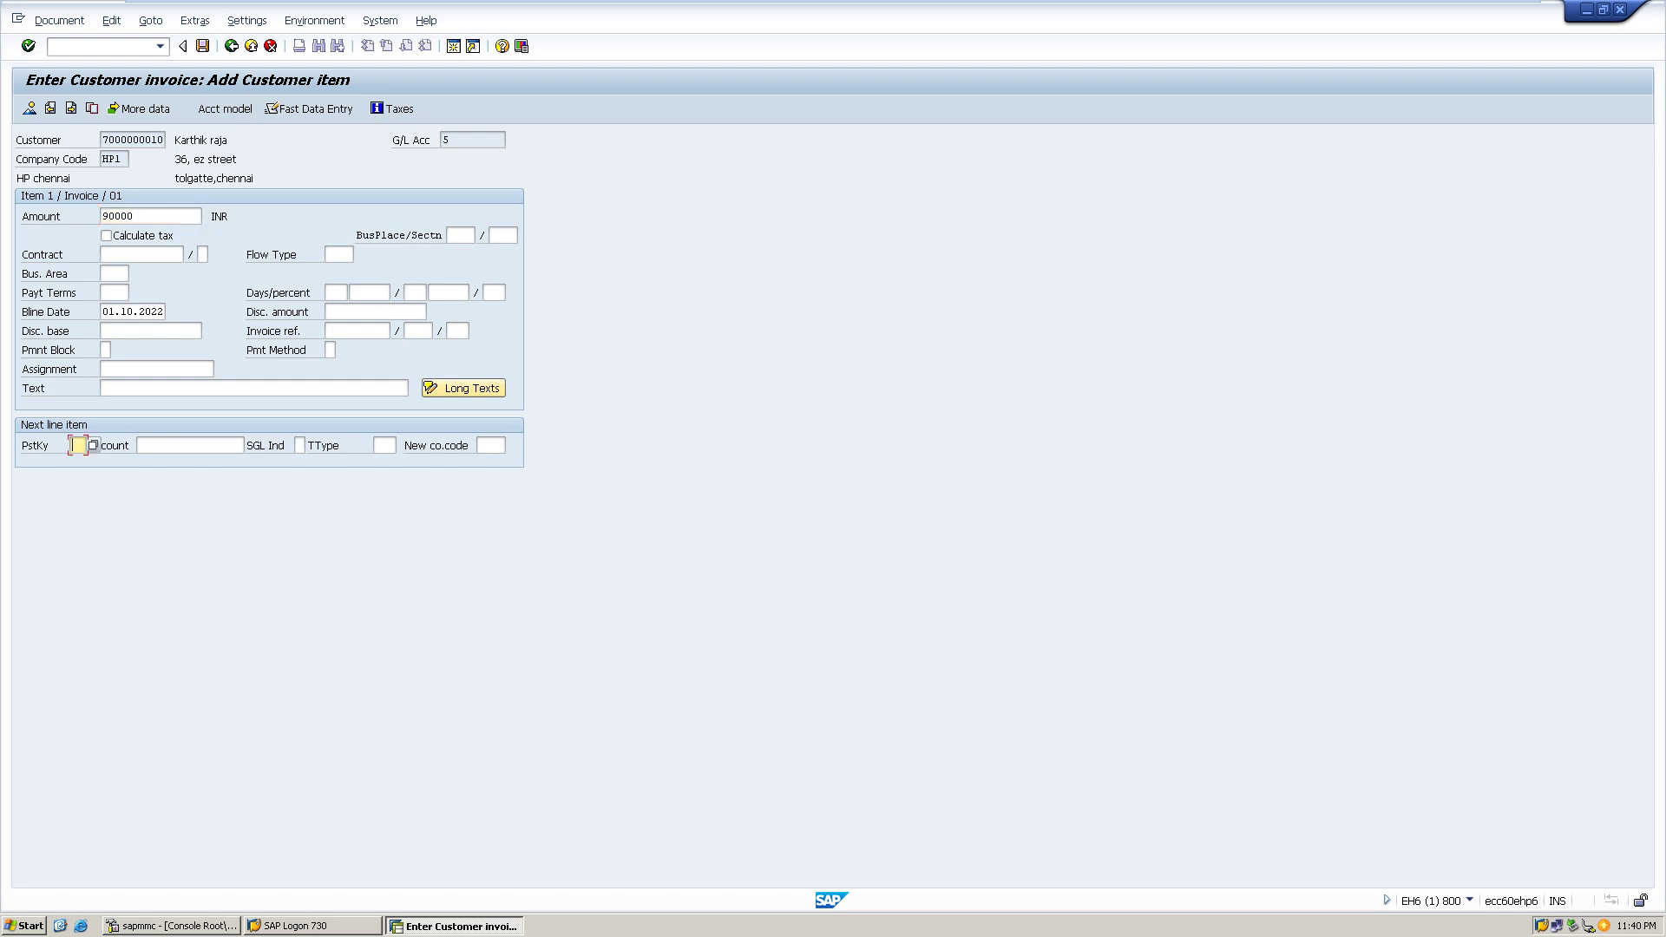
text(50)
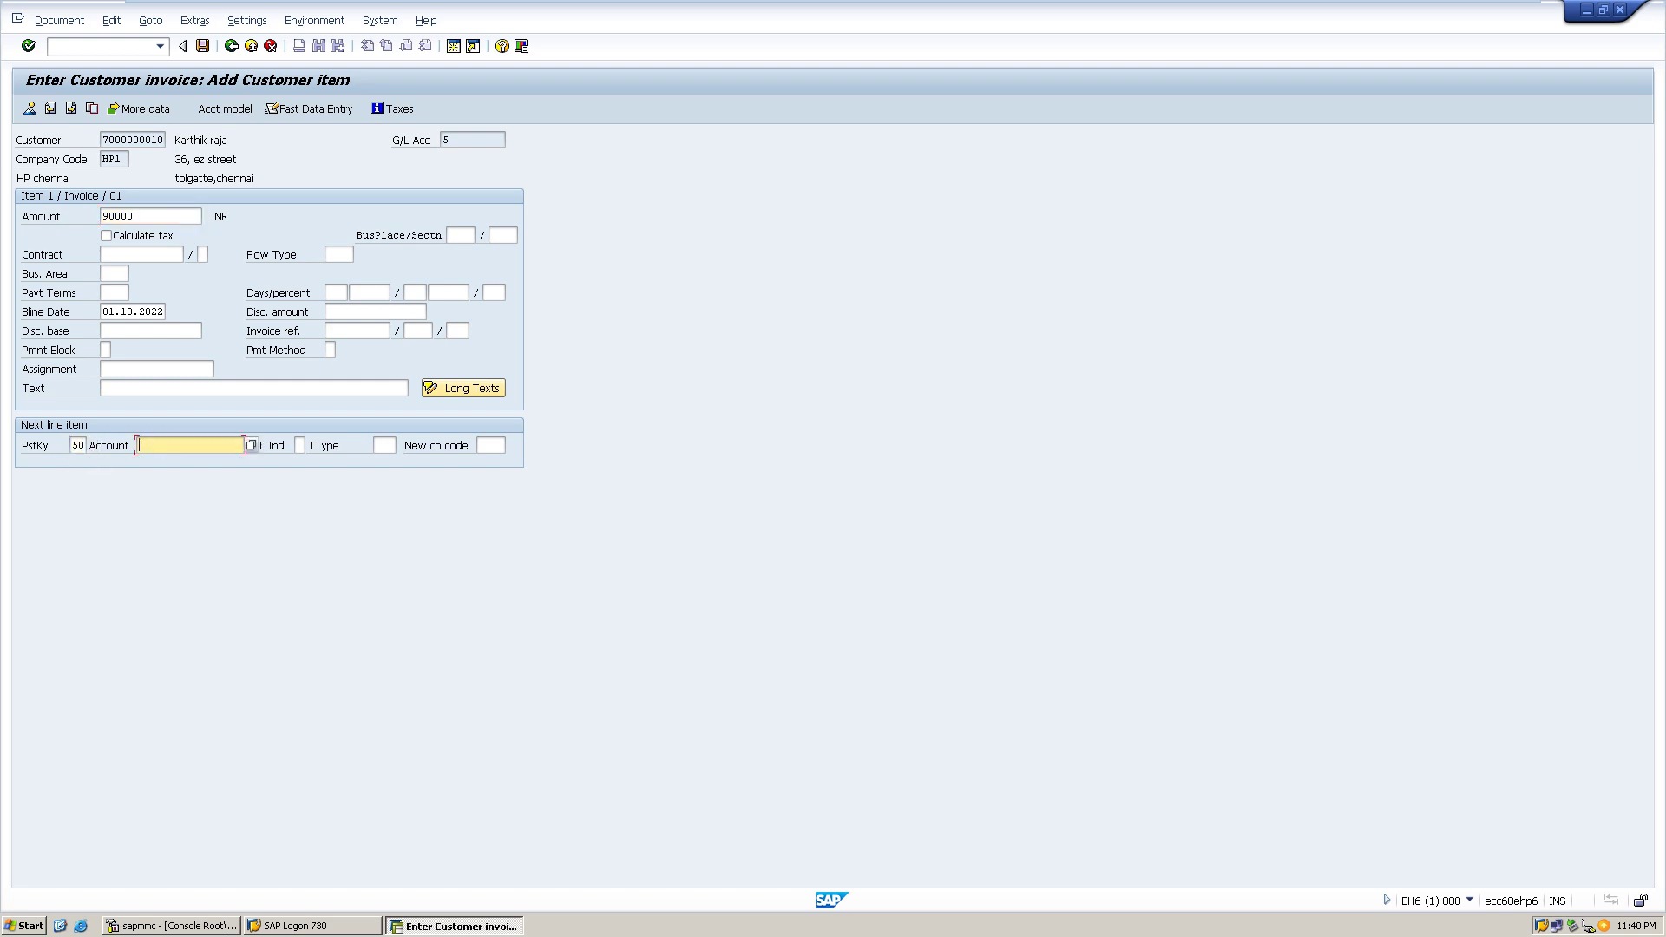
key(F4)
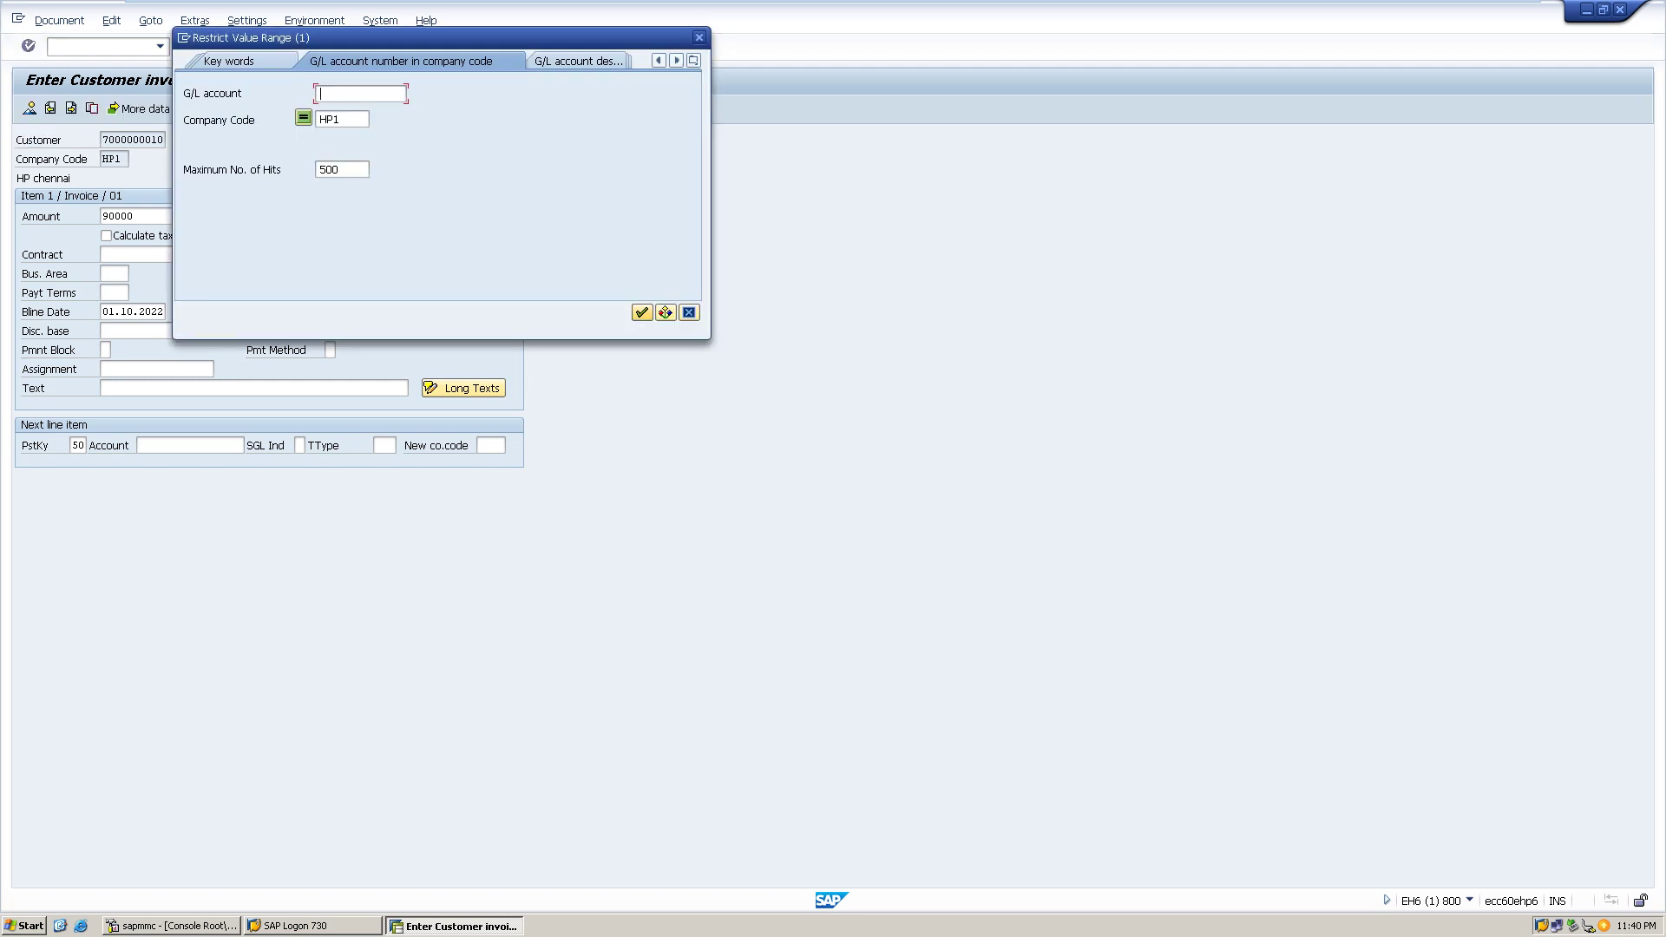
- Choose G/L account 203 Hardware revenue for the credit line; customer item text 'hardware revenue'
click(642, 313)
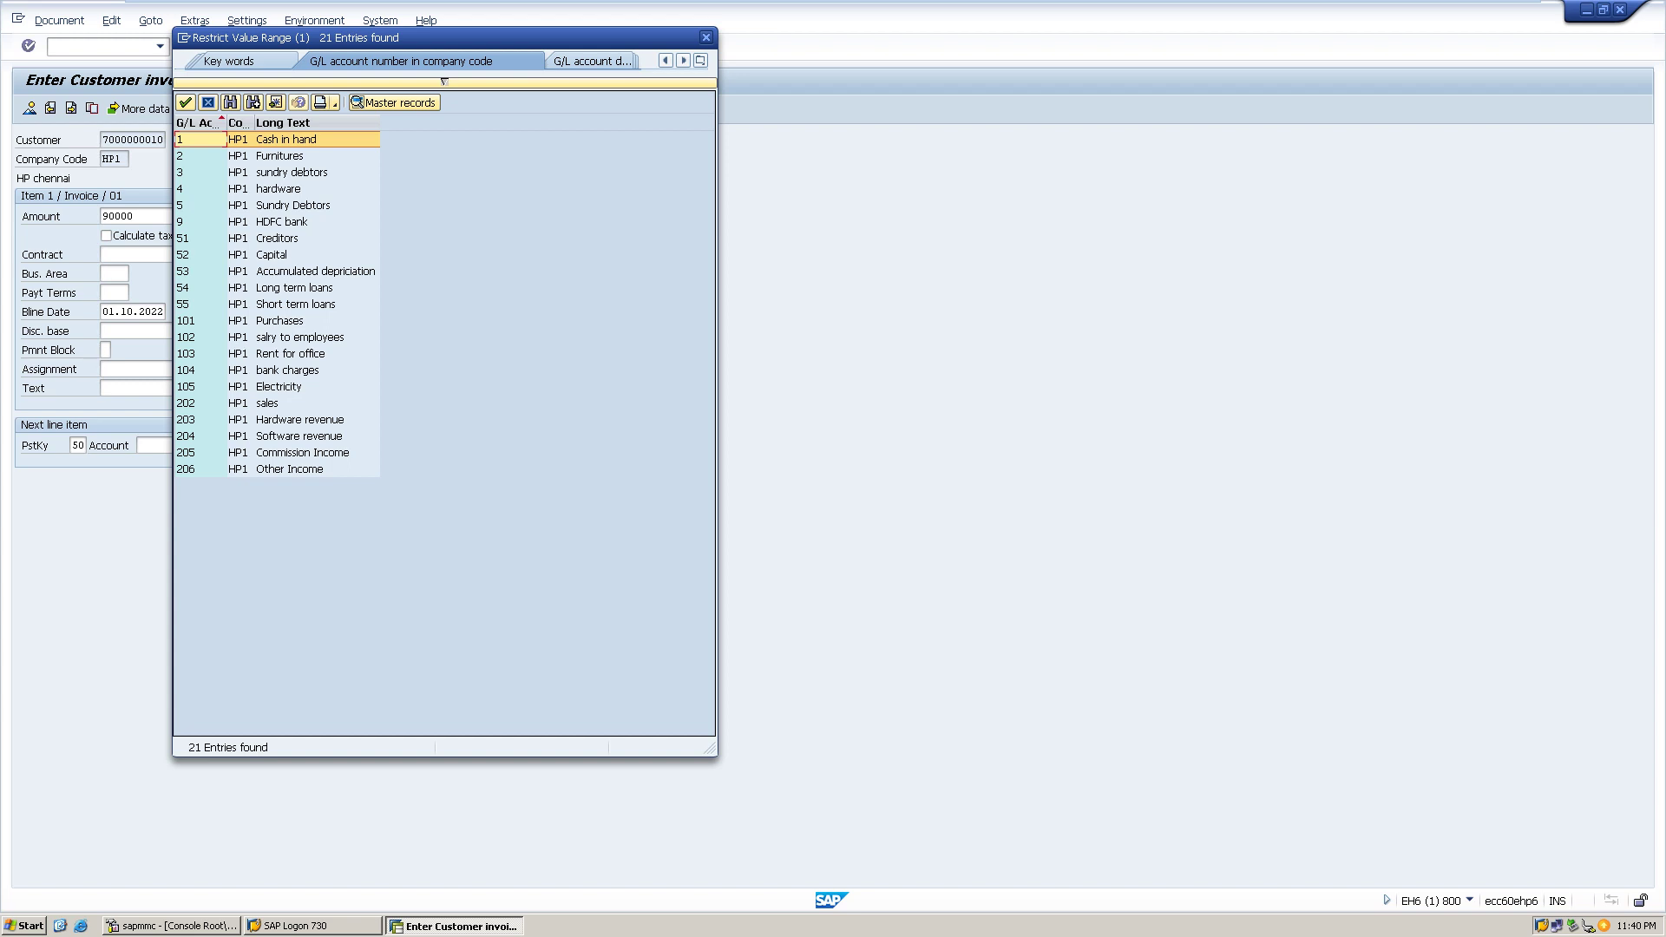
double_click(299, 419)
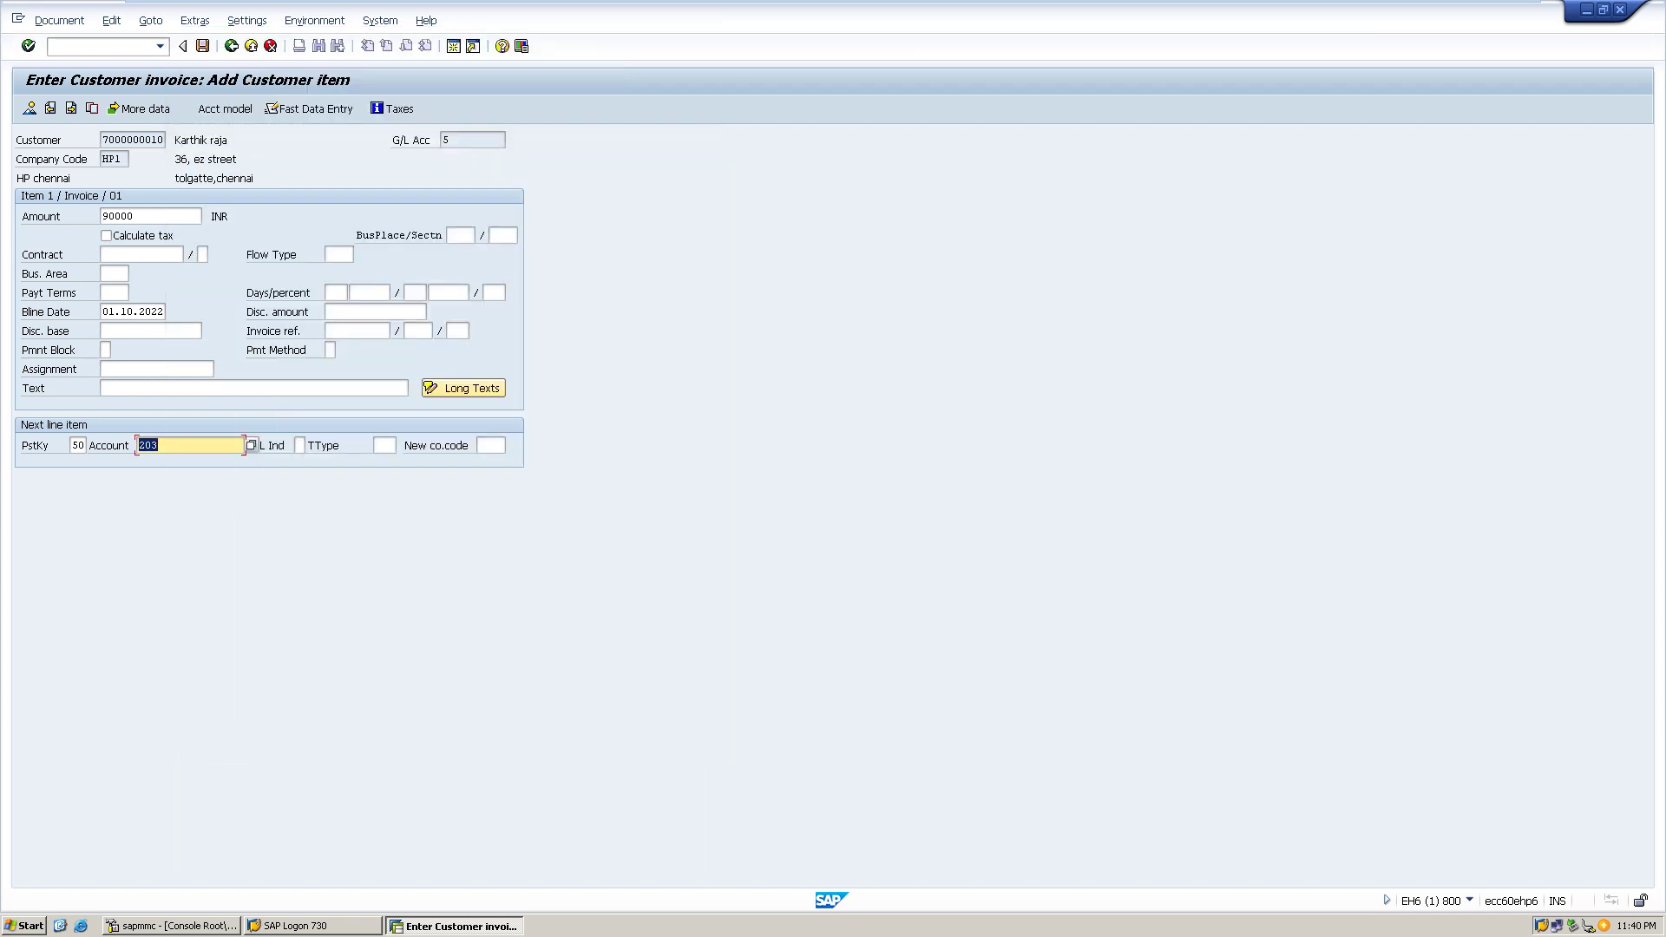
click(102, 388)
text(ha)
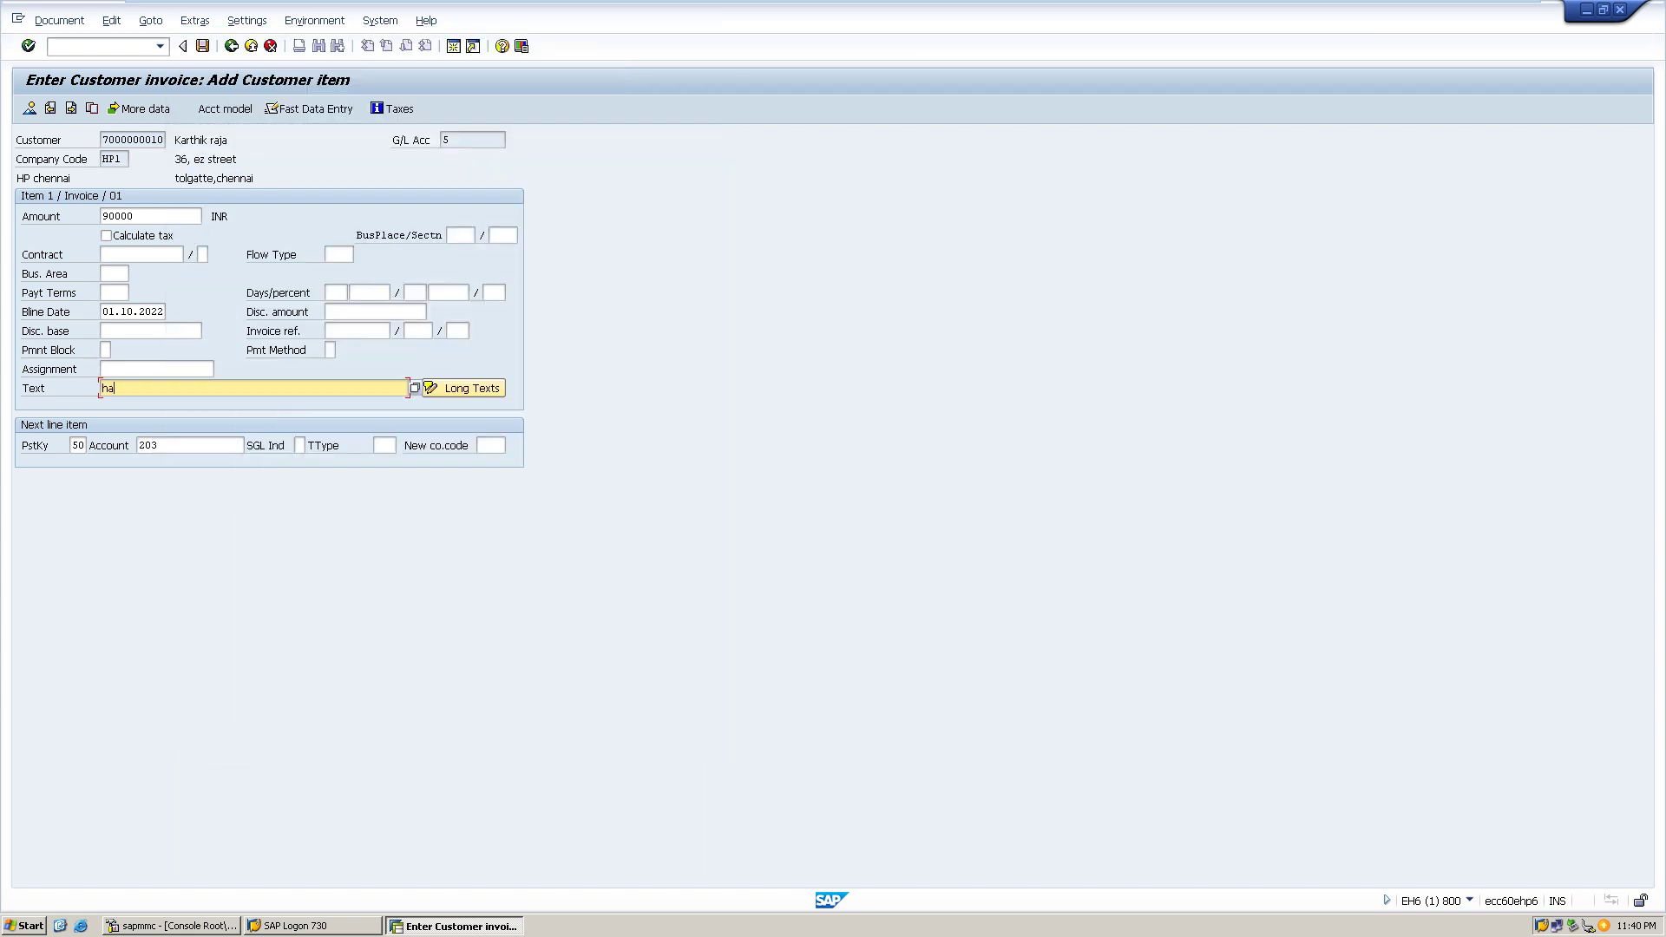
text(rdware revenue)
key(Return)
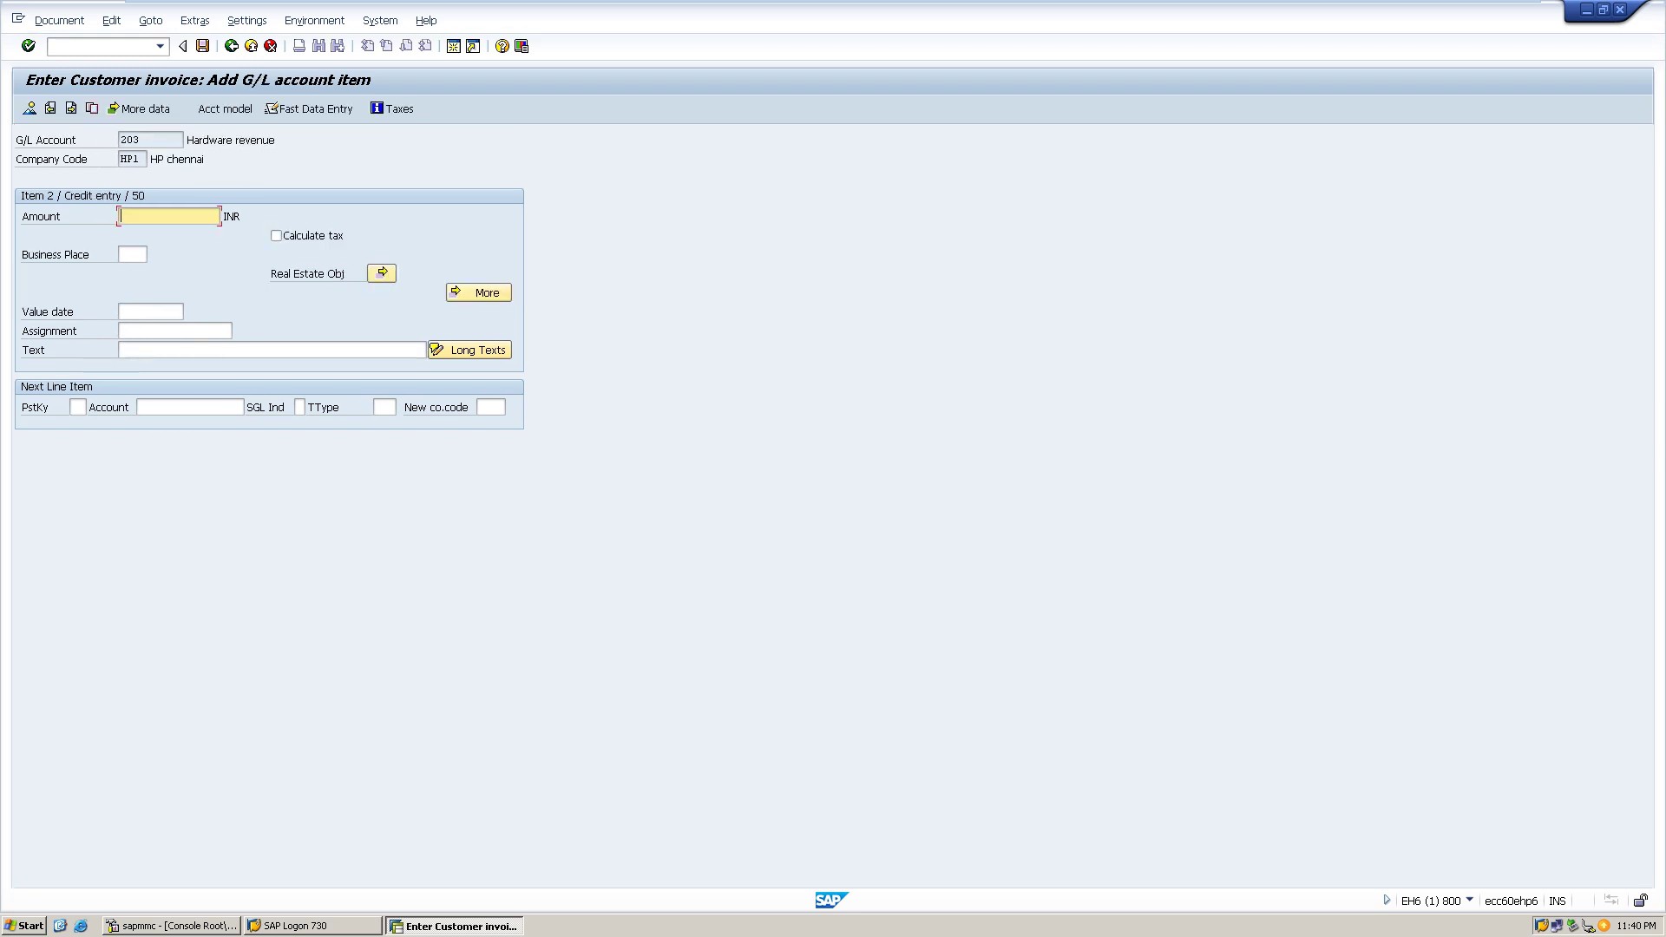
text(80000)
key(alt)
key(Down)
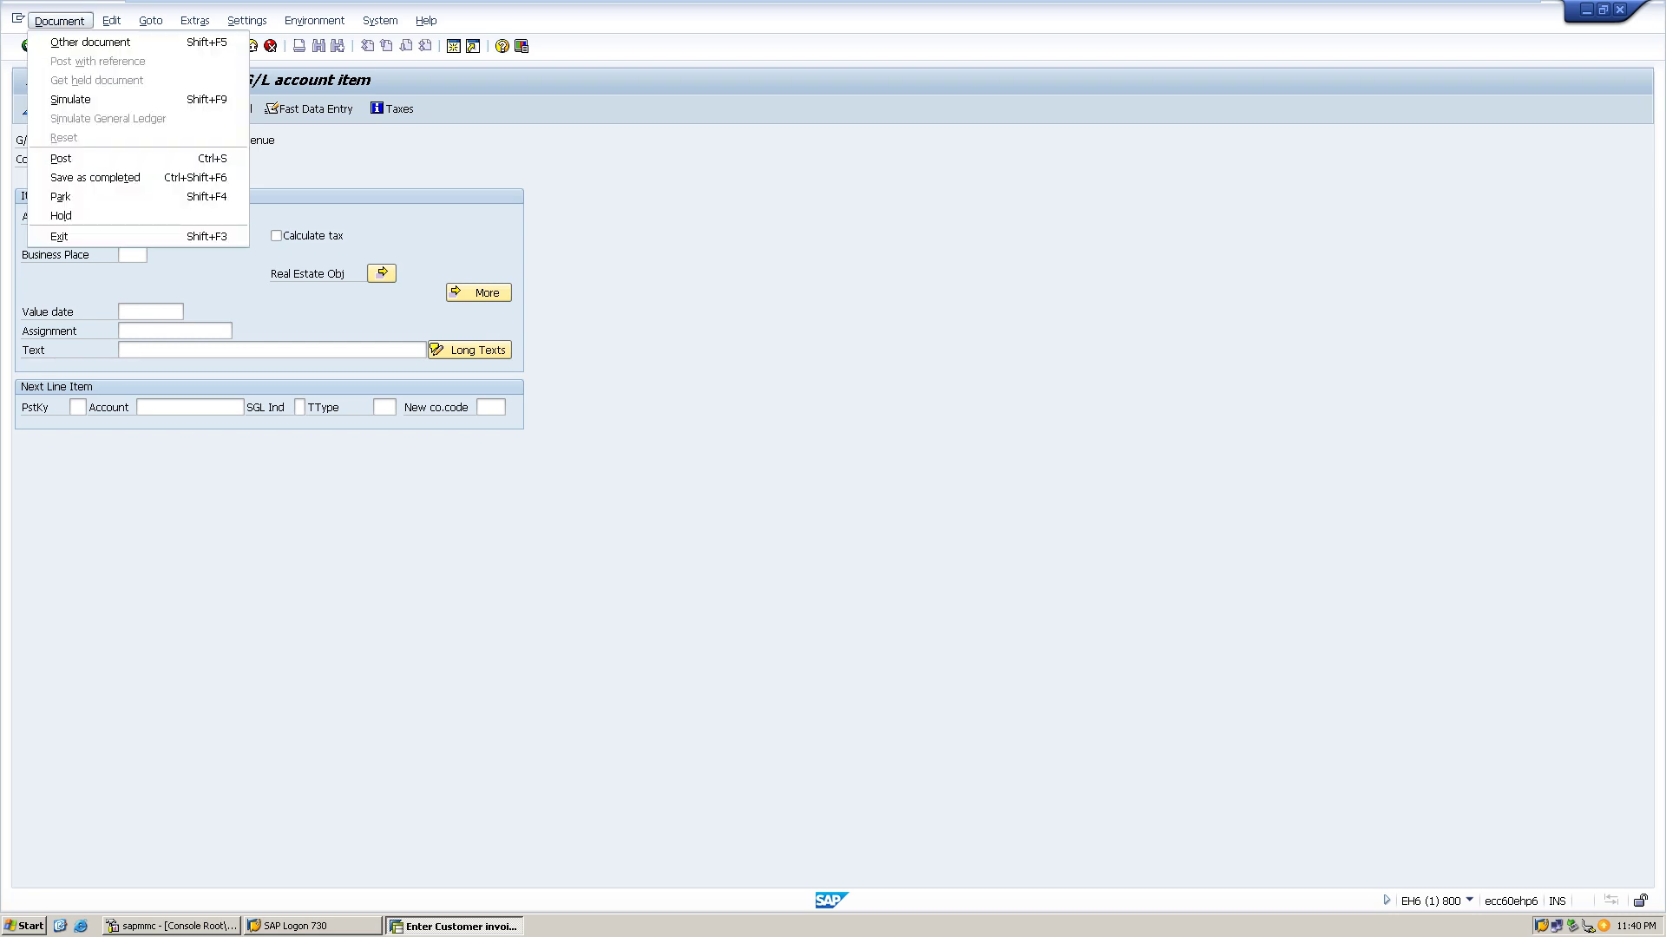
key(Down)
key(Return)
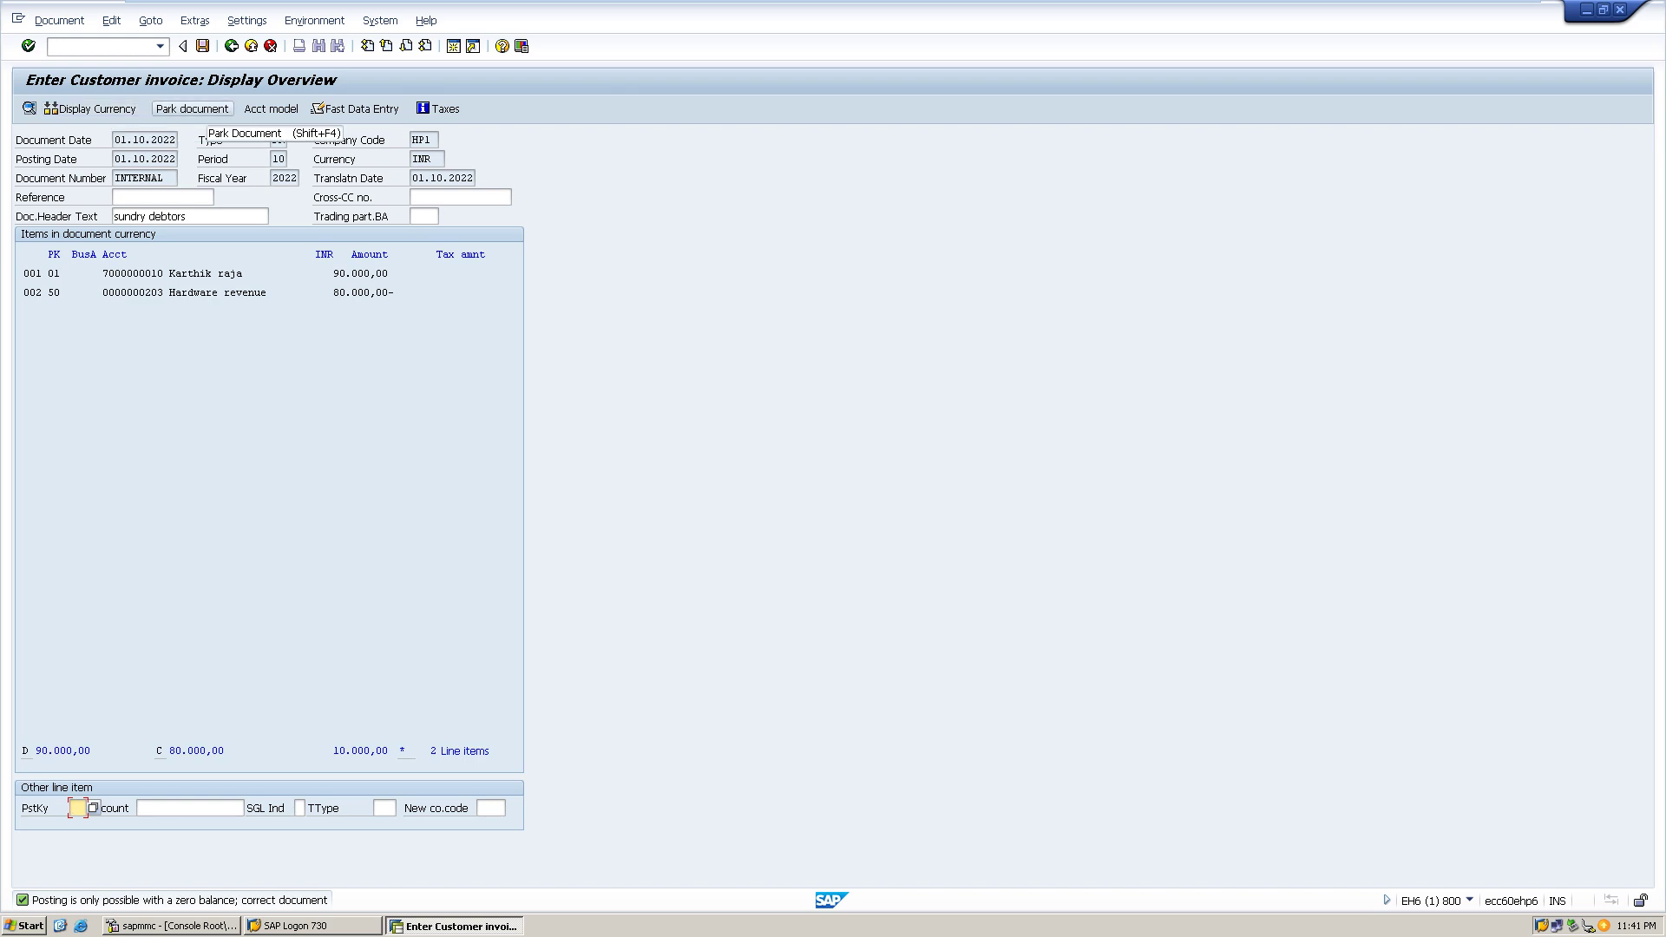
key(shift+F4)
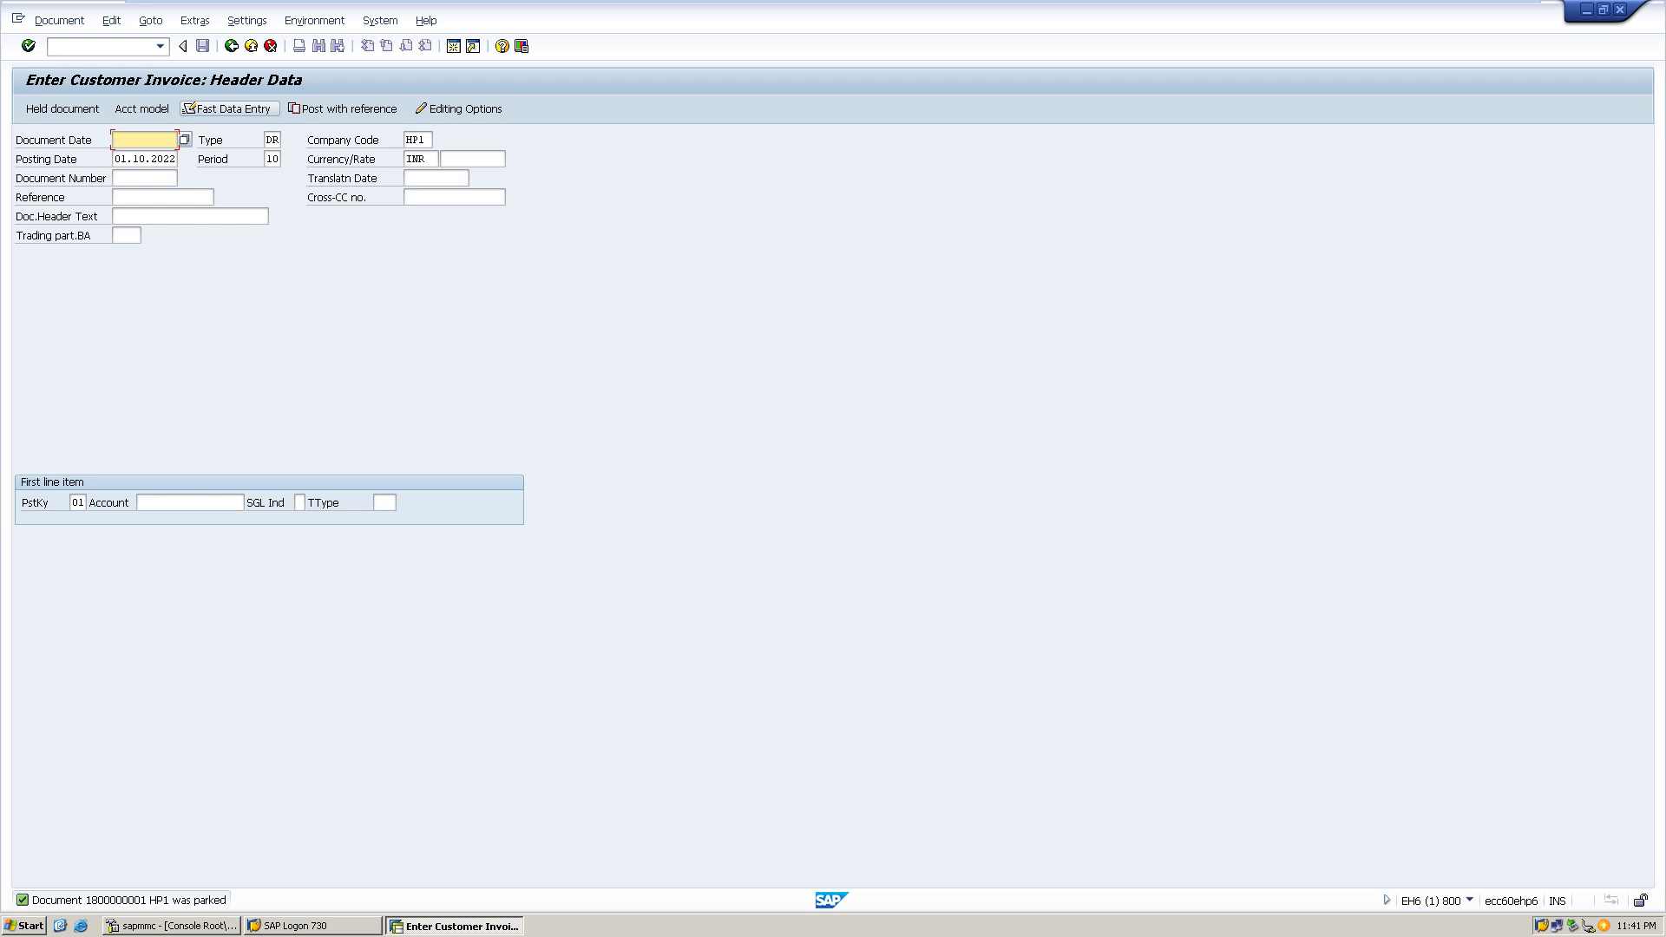
- Fill the new invoice header with date 01.10.2022 and header text 'debtor'
text(0)
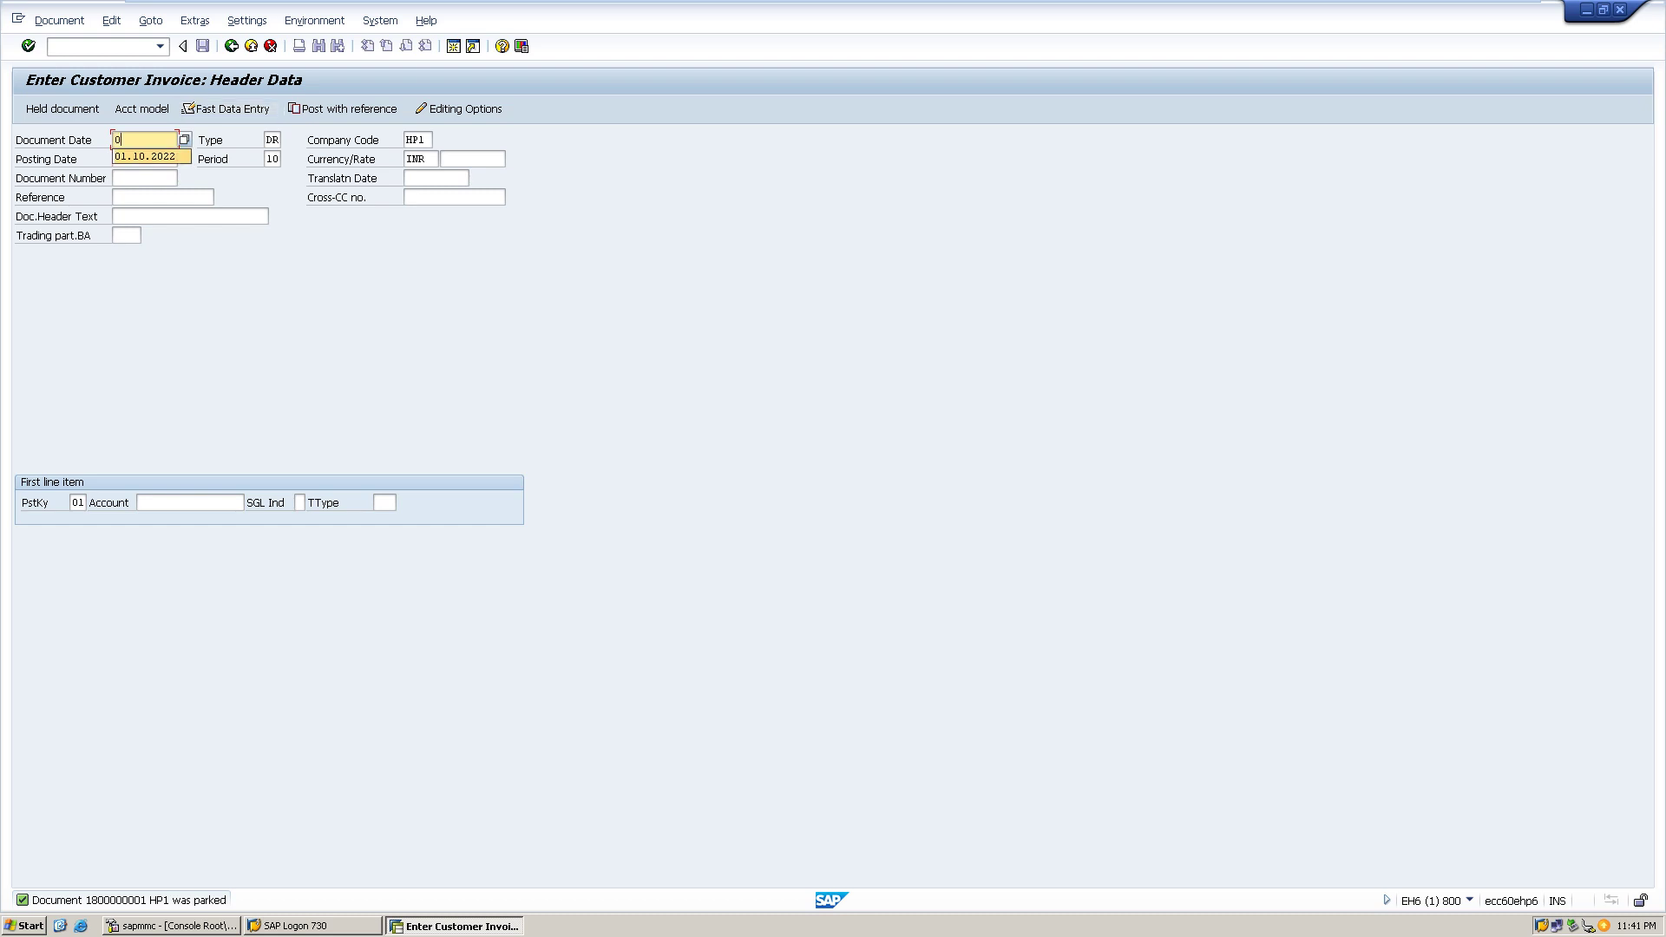
key(Return)
key(Tab)
key(Tab)
key(Tab)
key(Tab)
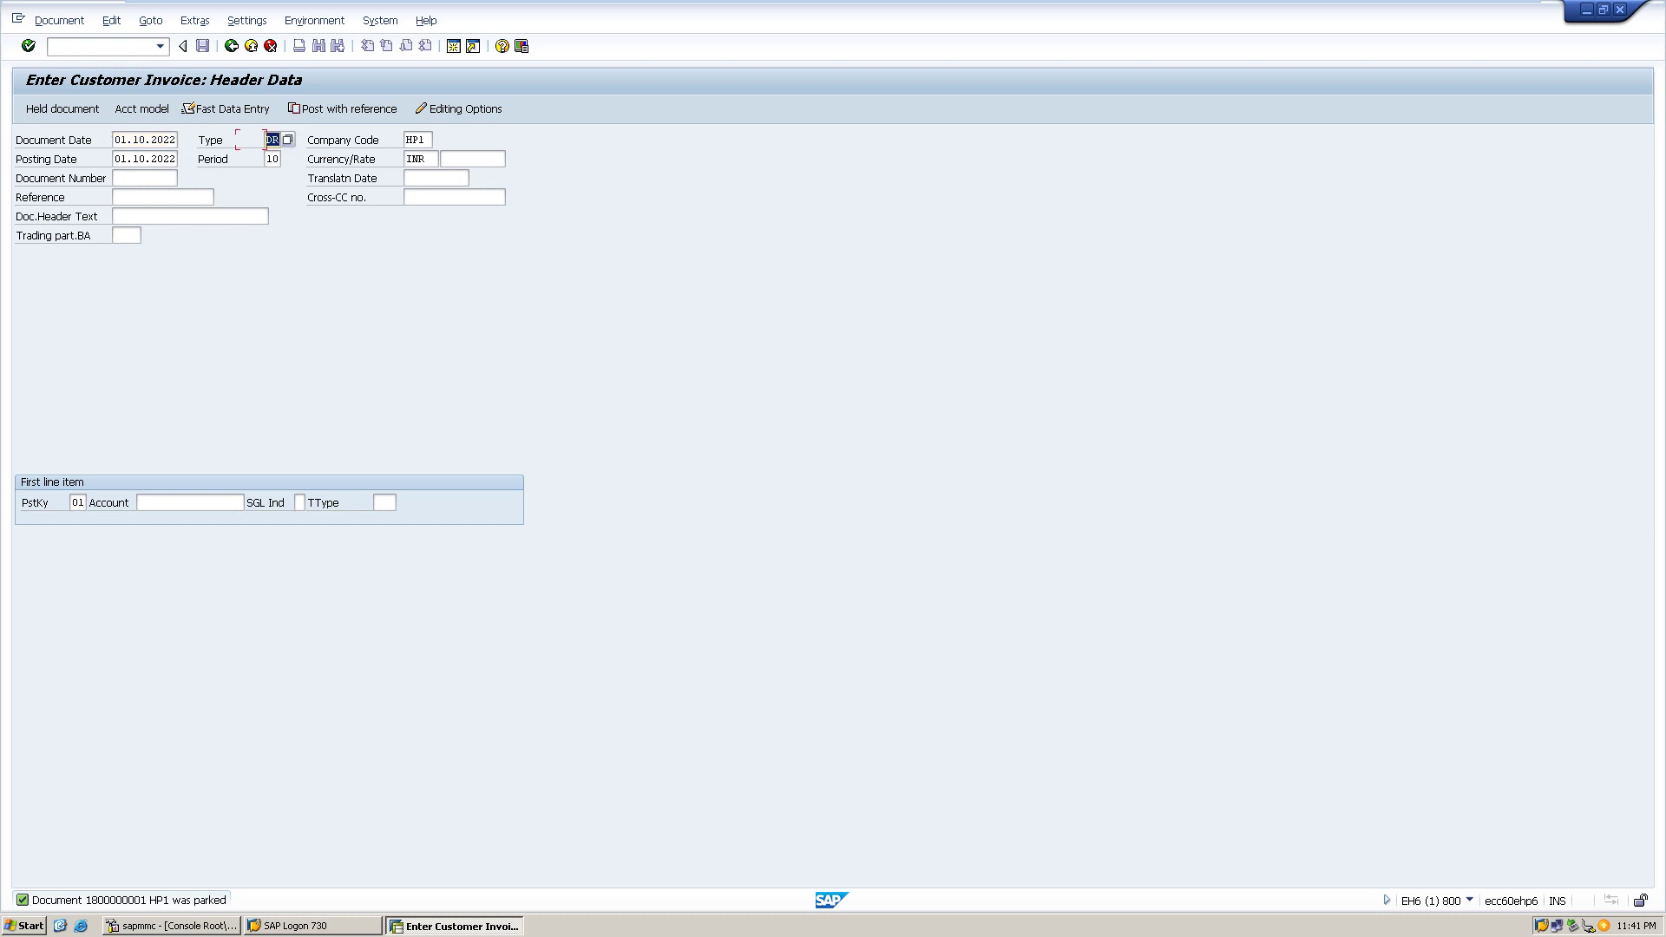
key(Tab)
key(Tab)
key(Tab)
key(Tab)
key(Tab)
key(Tab)
key(Tab)
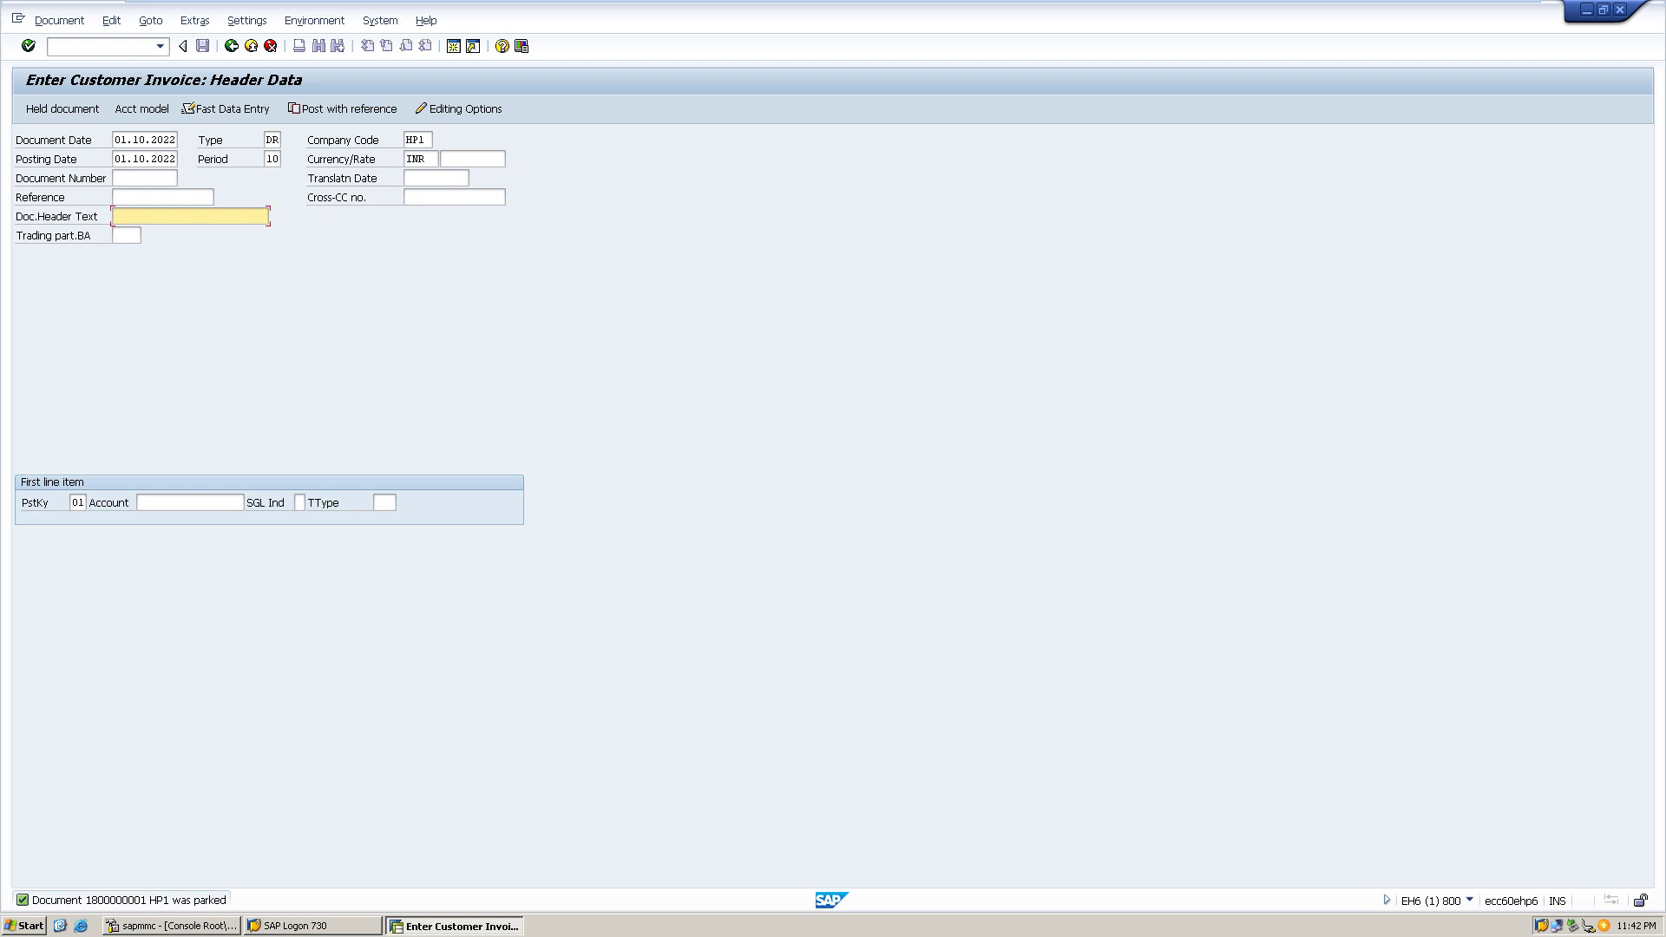
text(debtor)
- Pick the second HP1 customer from the search as the first line item account
click(191, 503)
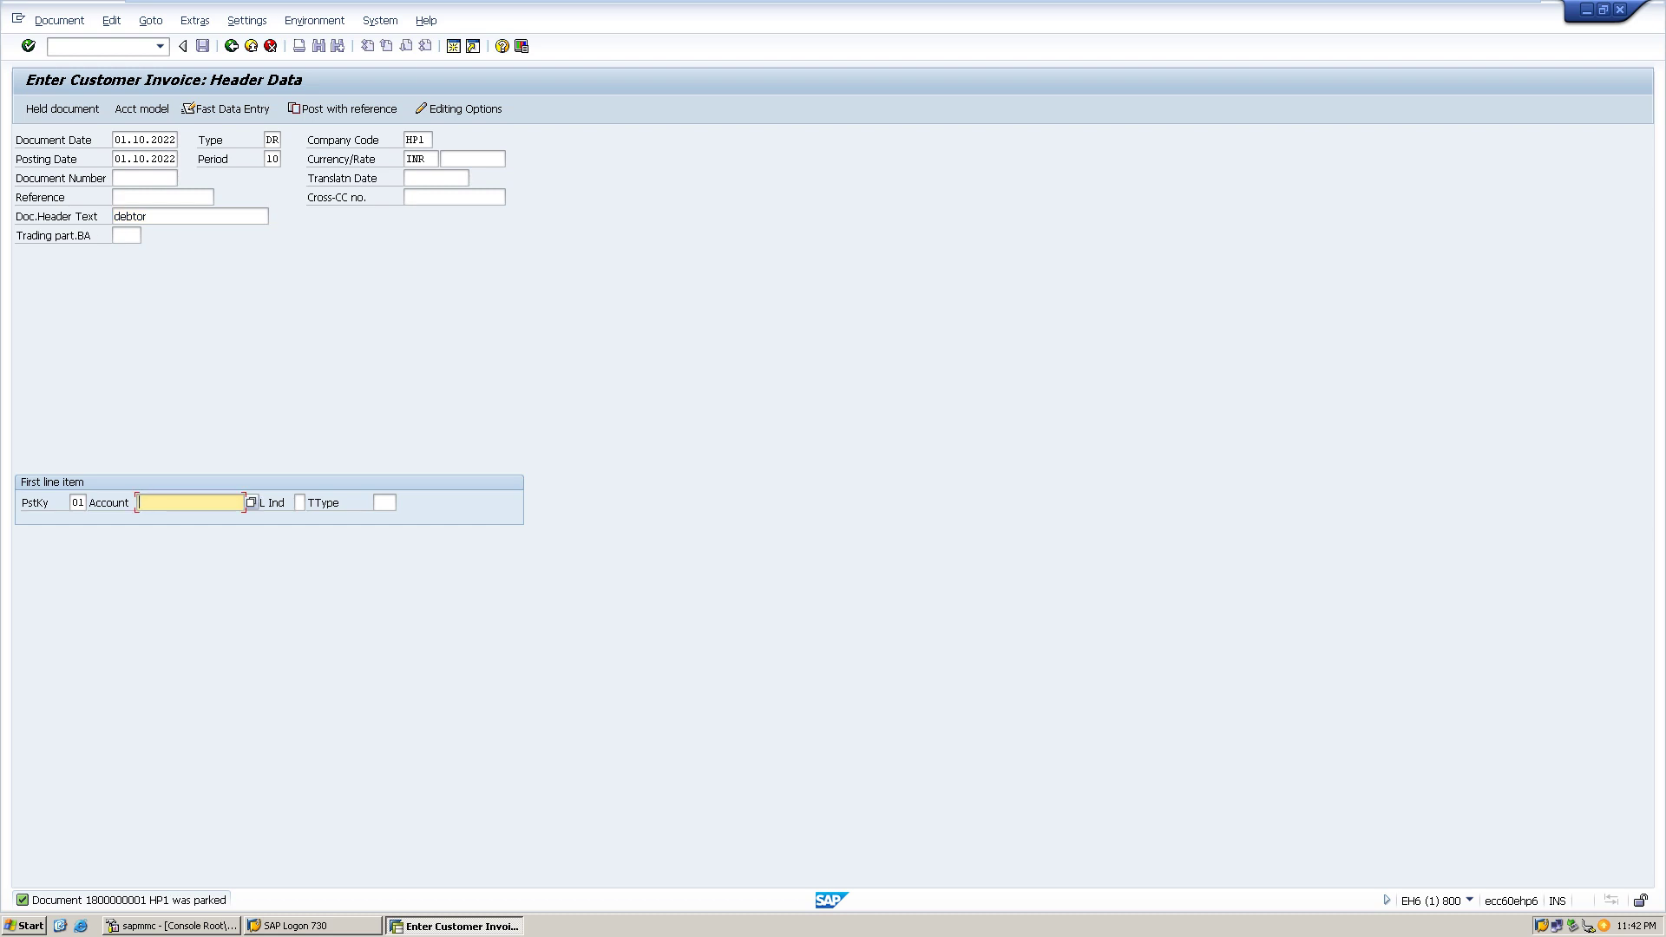
click(251, 503)
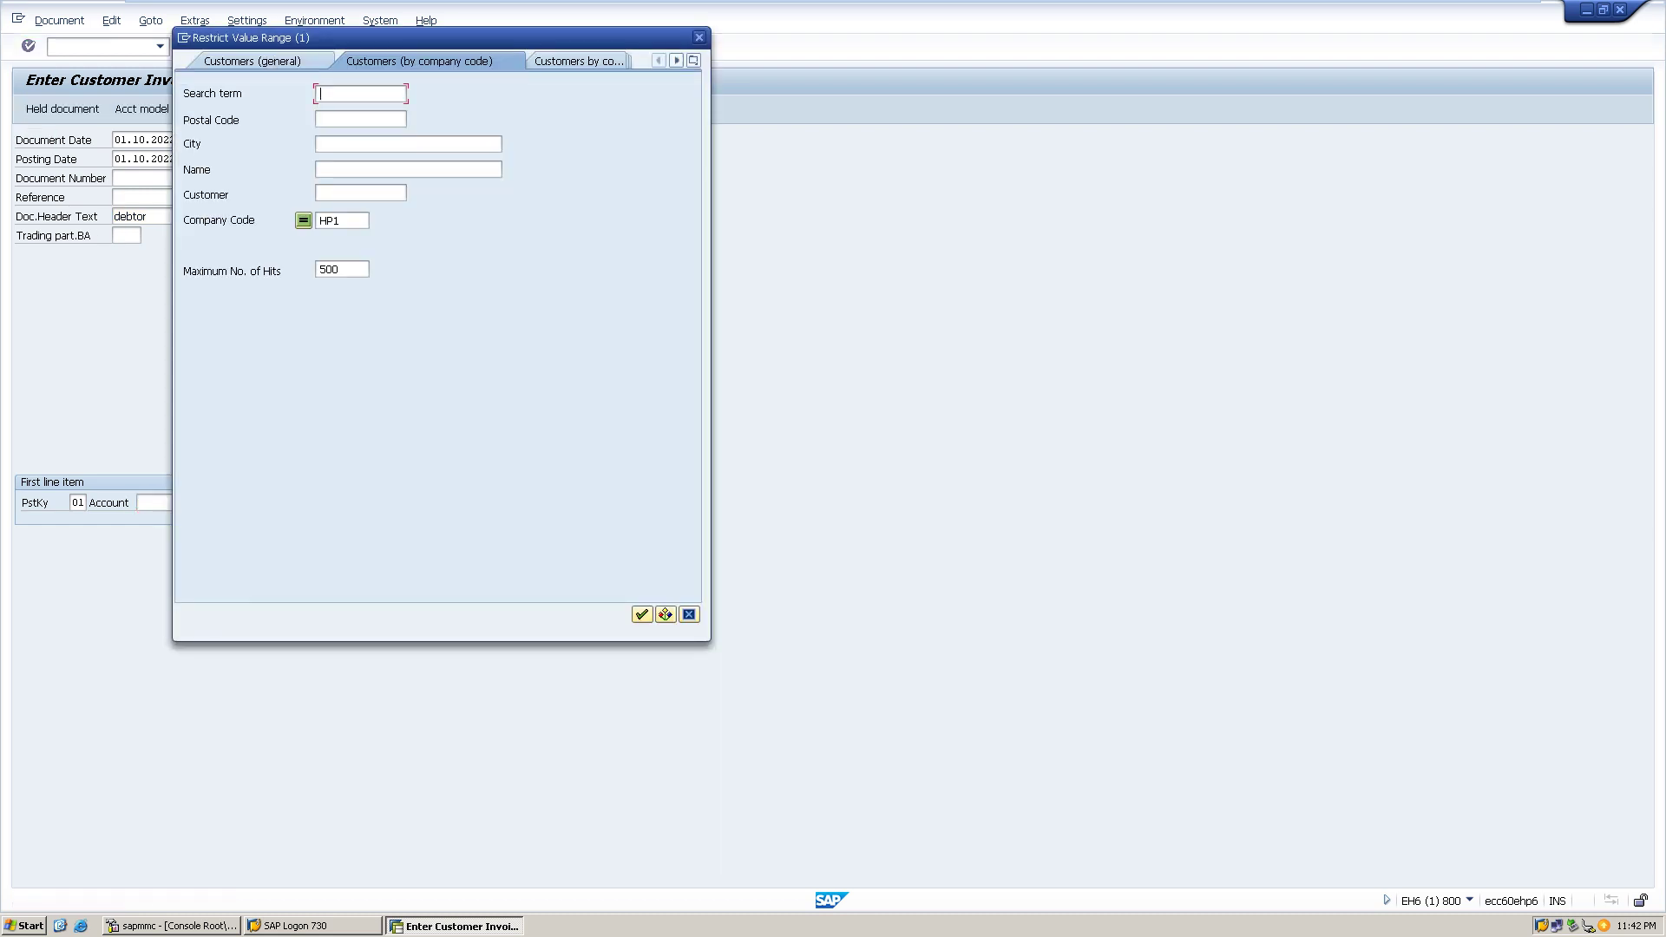
key(Return)
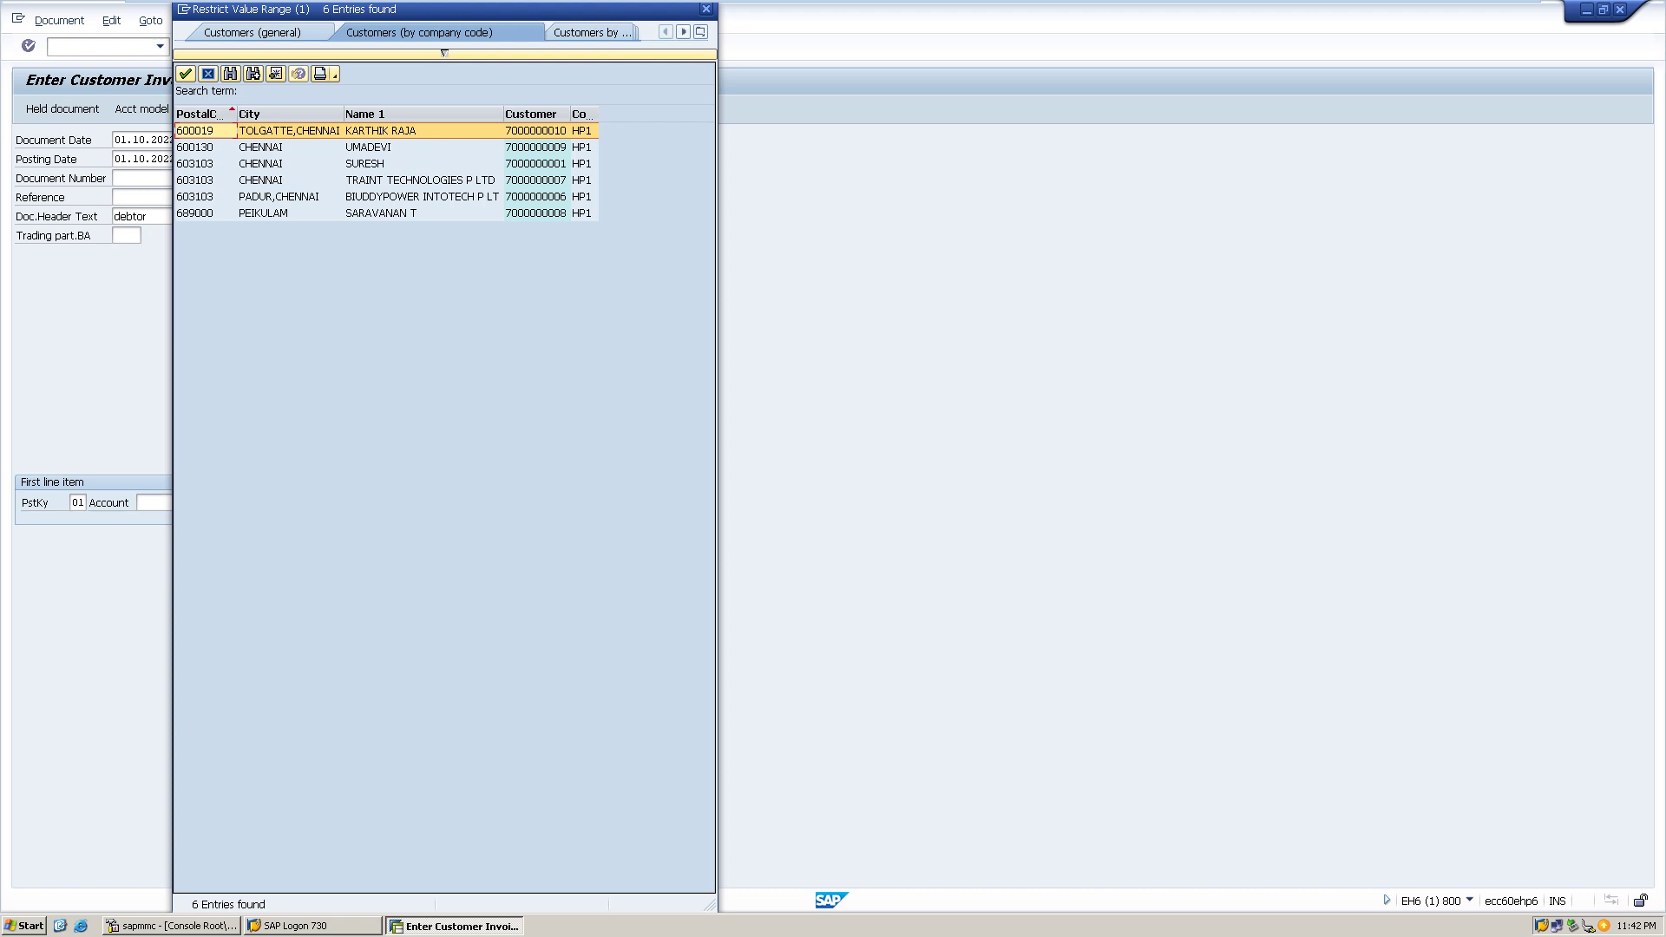
key(Down)
key(Return)
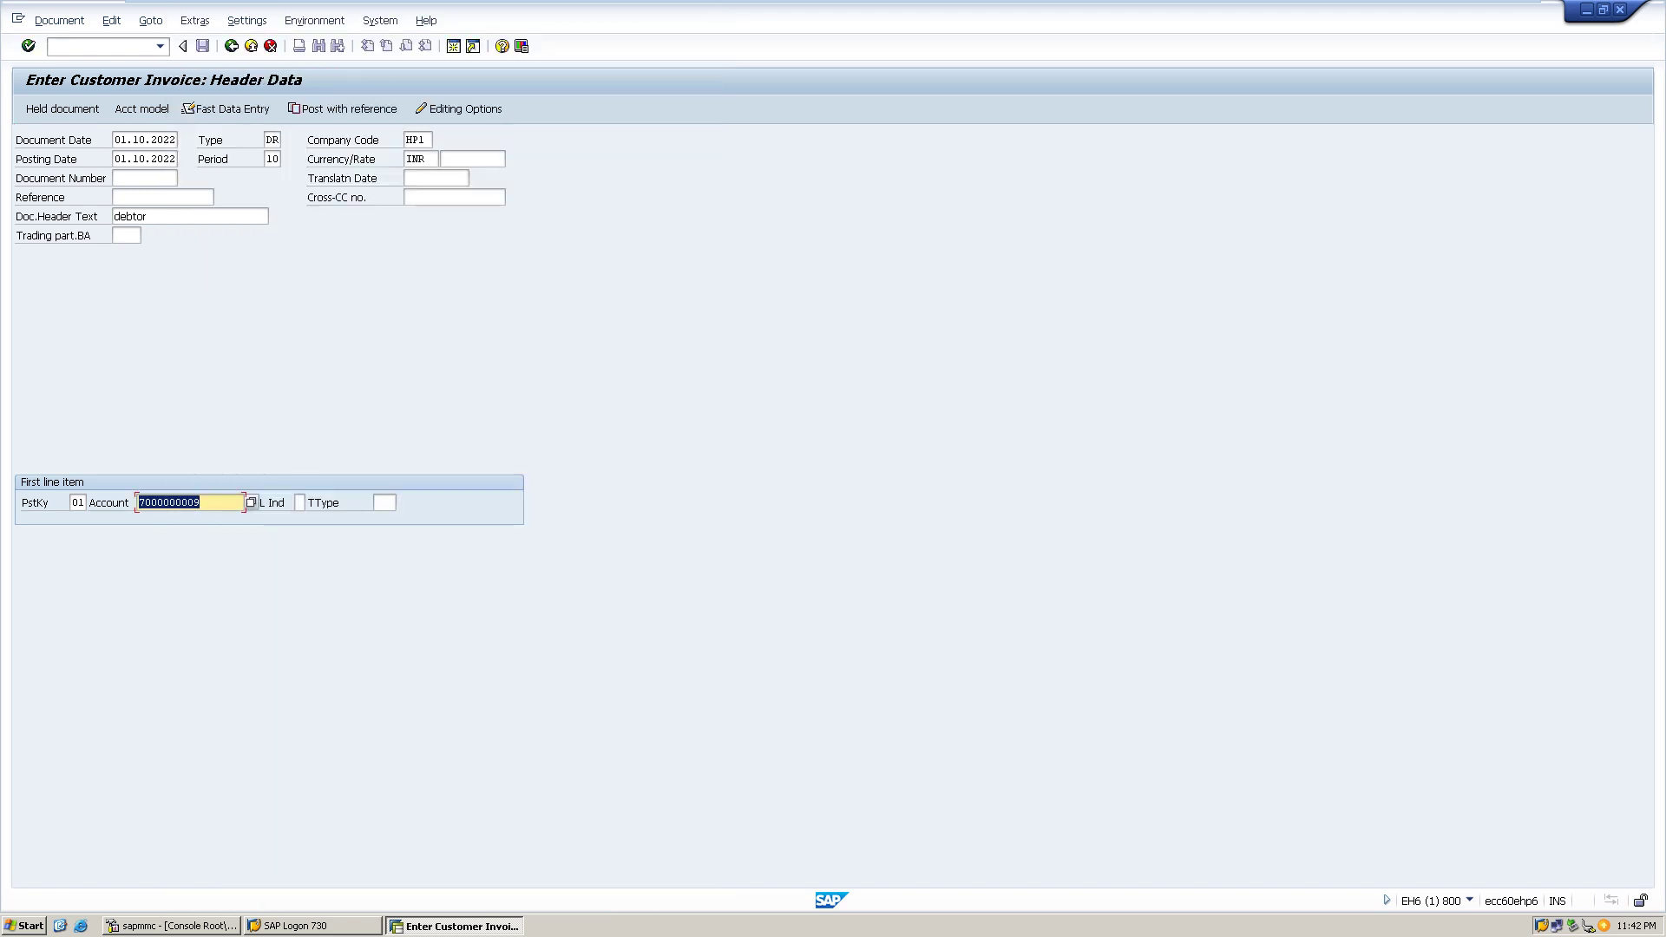
key(Return)
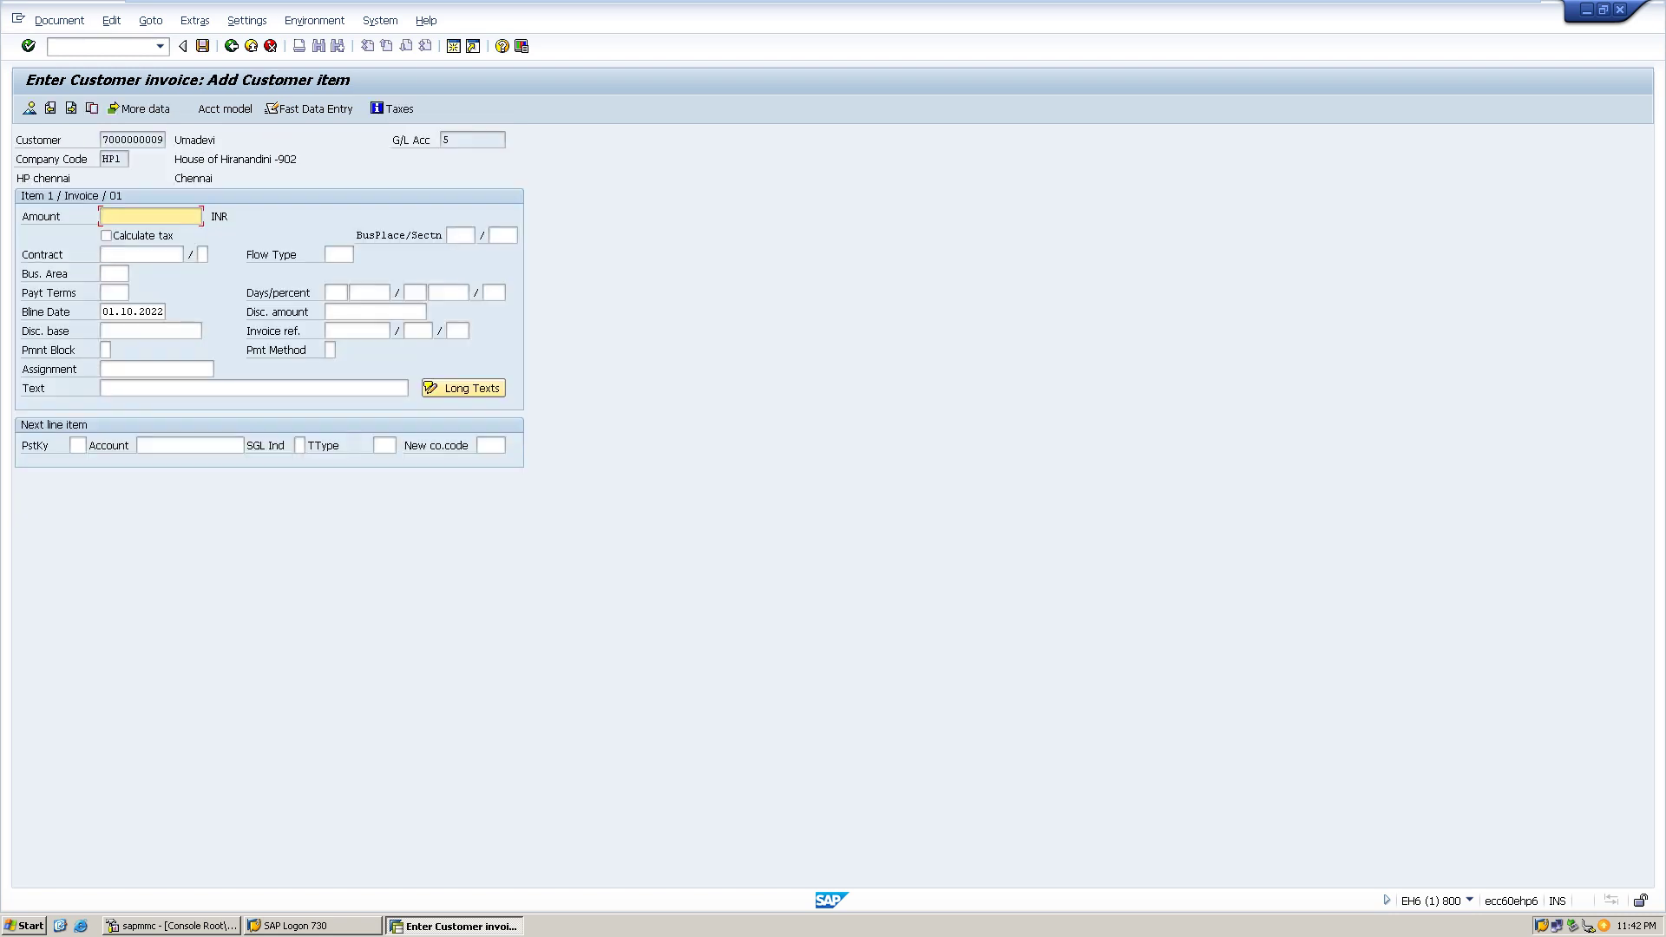
- Give the customer item amount 100000 and item text 'revenue'
text(100000)
click(102, 388)
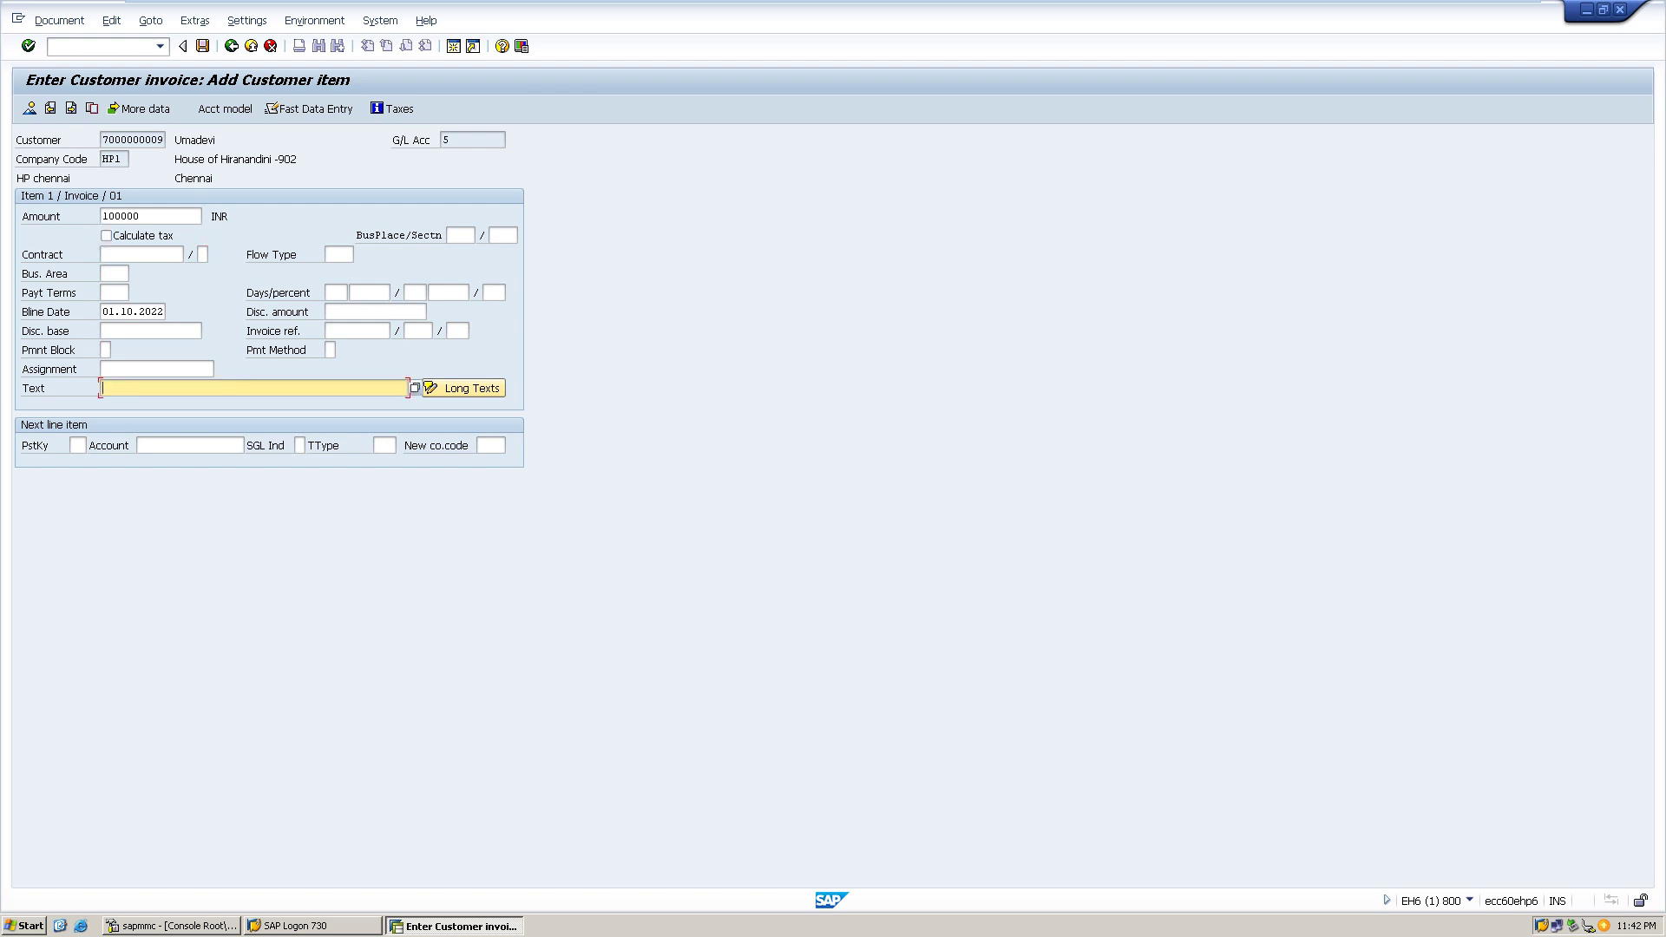
text(revenue)
- Start the next line with posting key 50 on G/L account 204 Software revenue
click(77, 445)
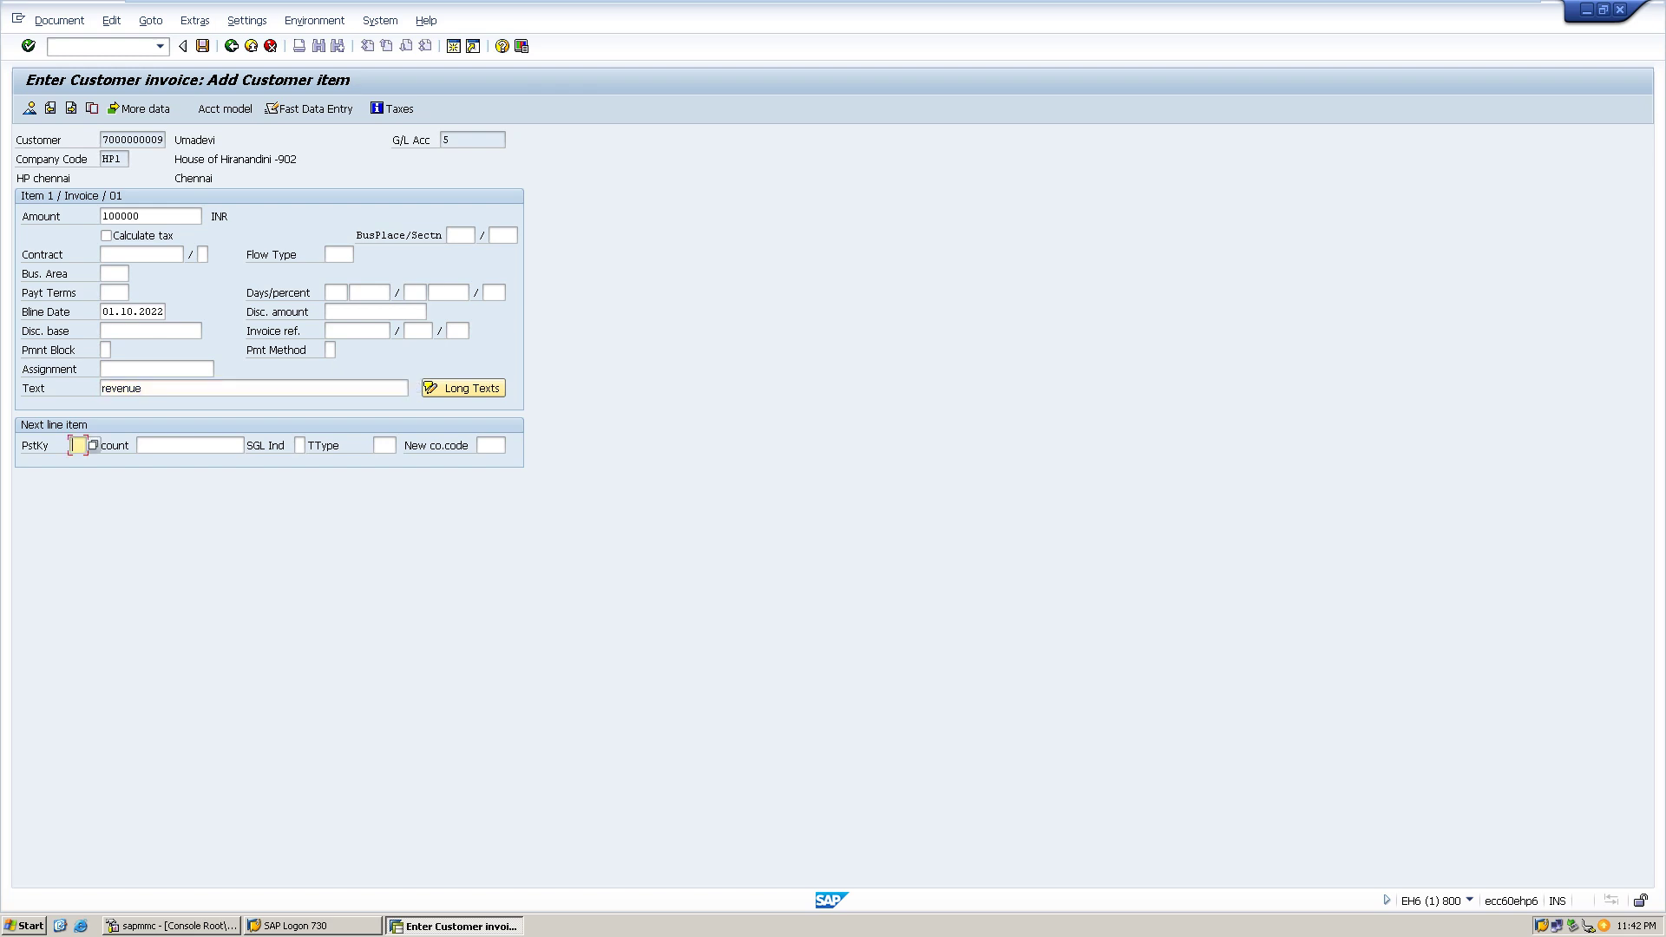
text(50)
key(Tab)
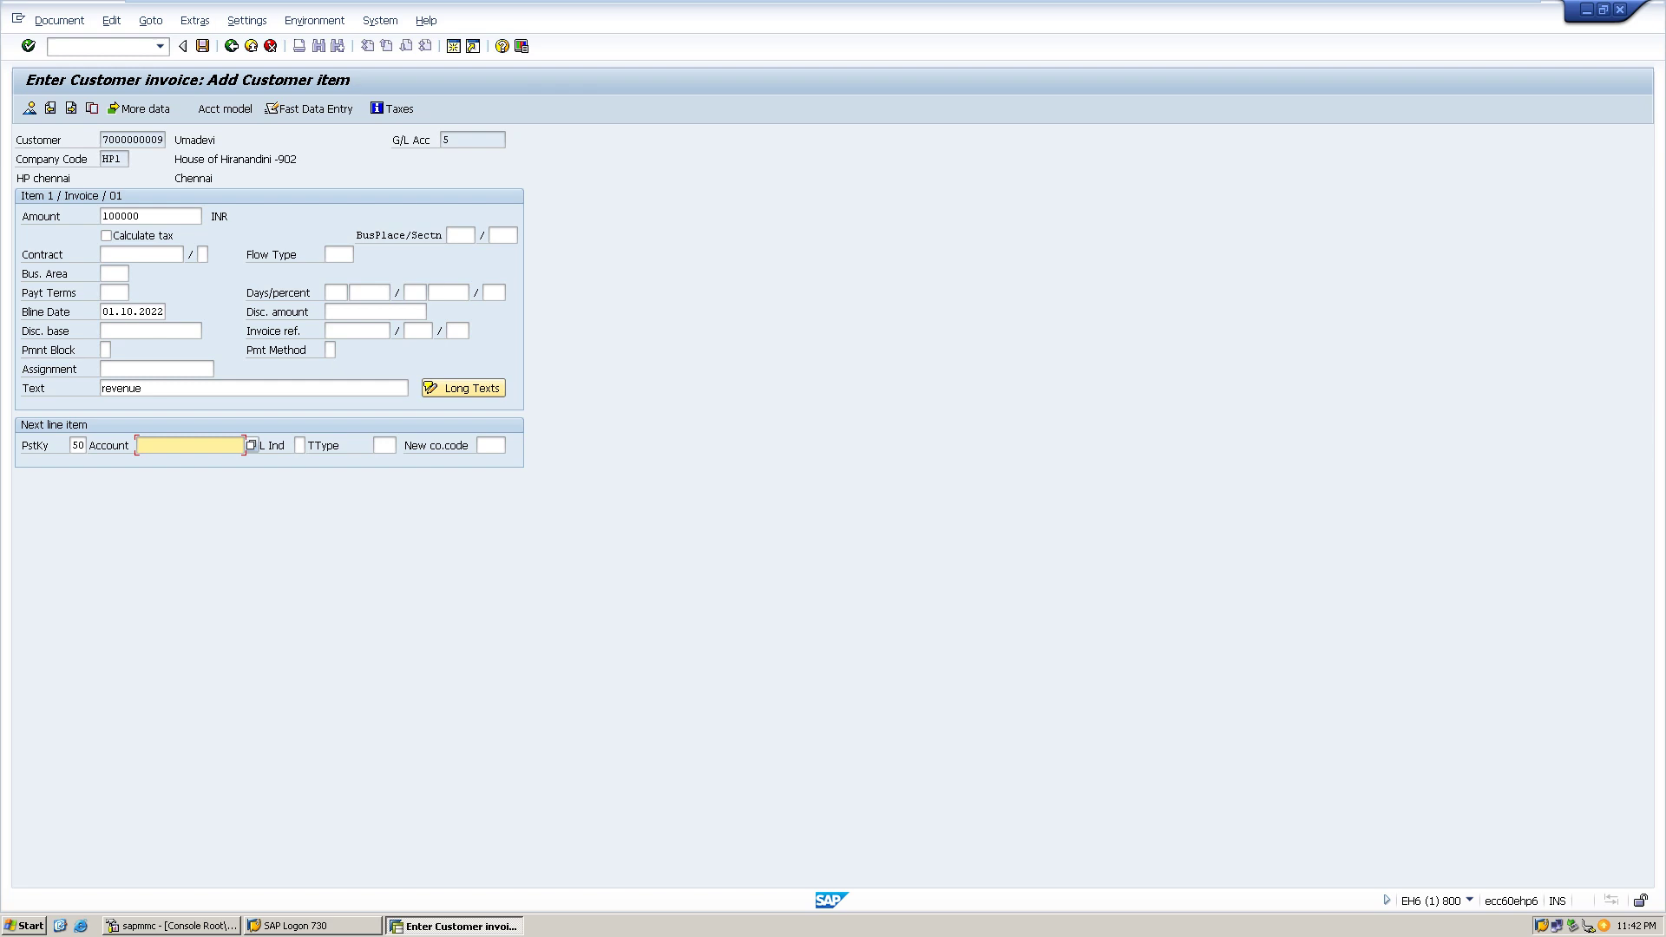
key(F4)
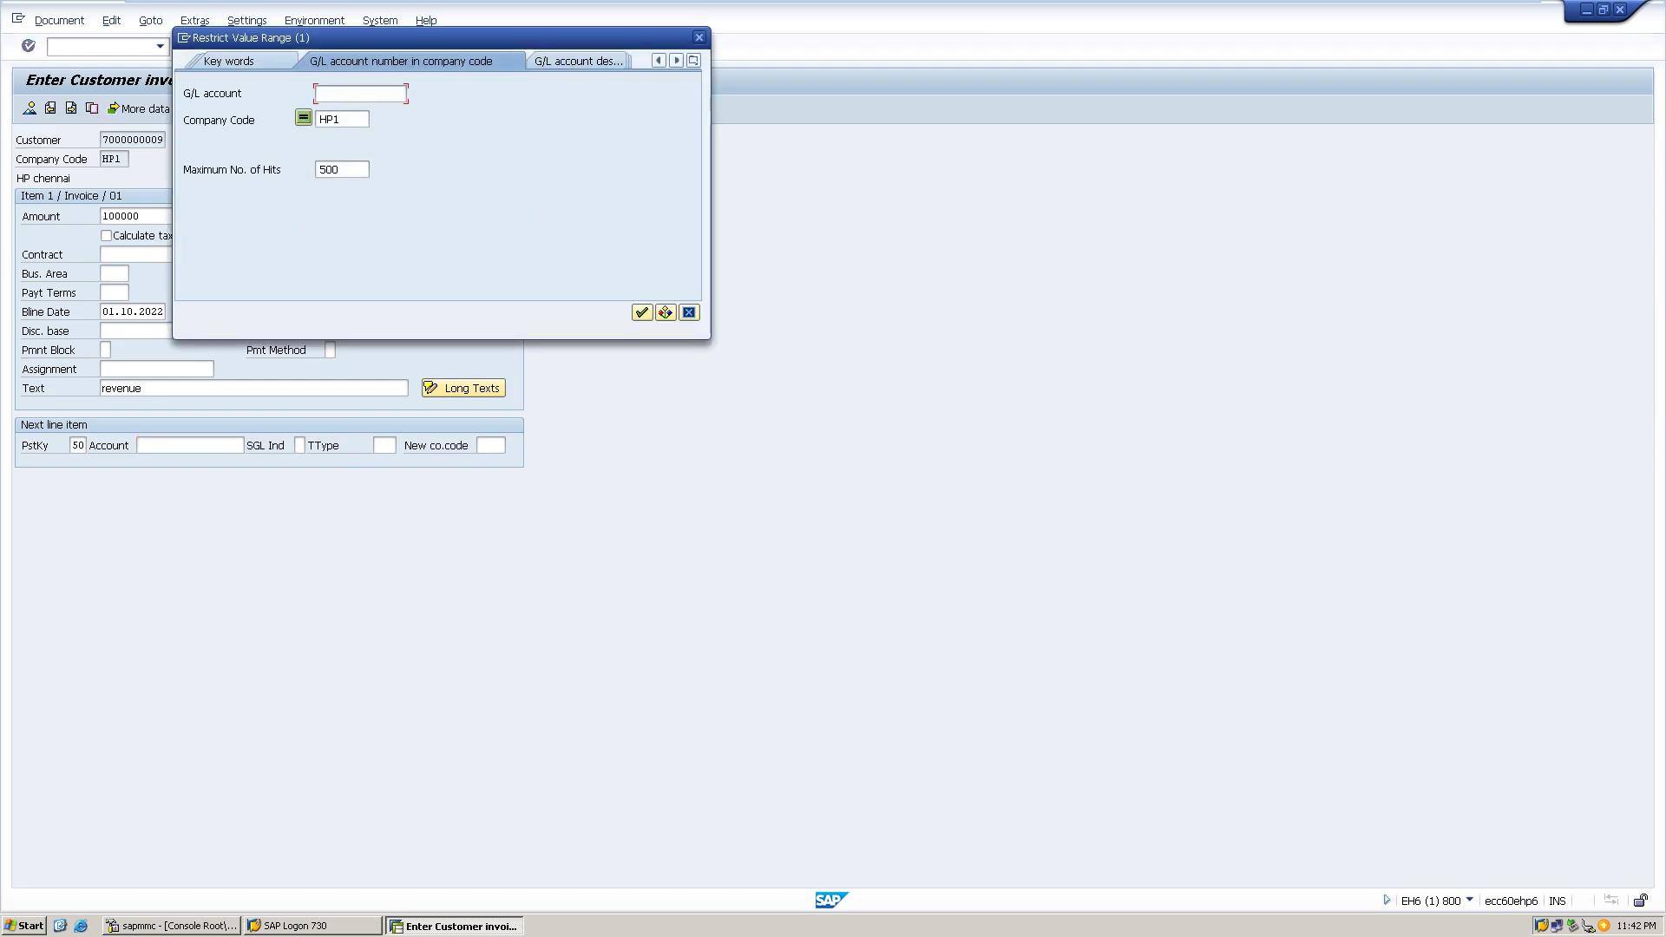
click(642, 312)
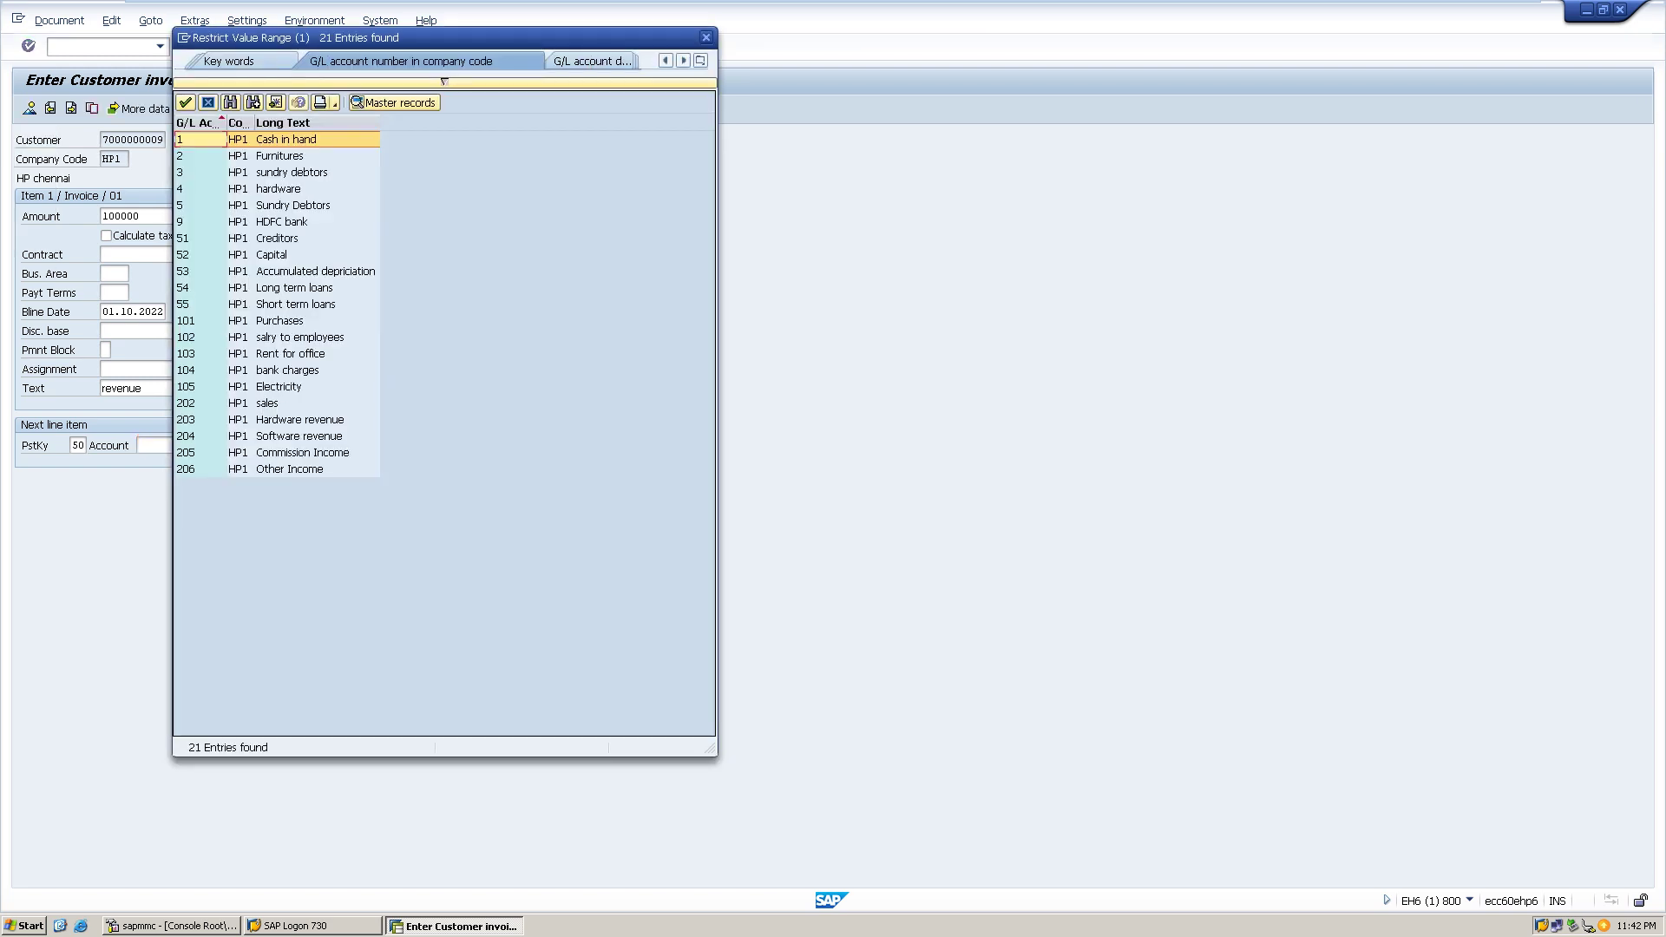
double_click(299, 435)
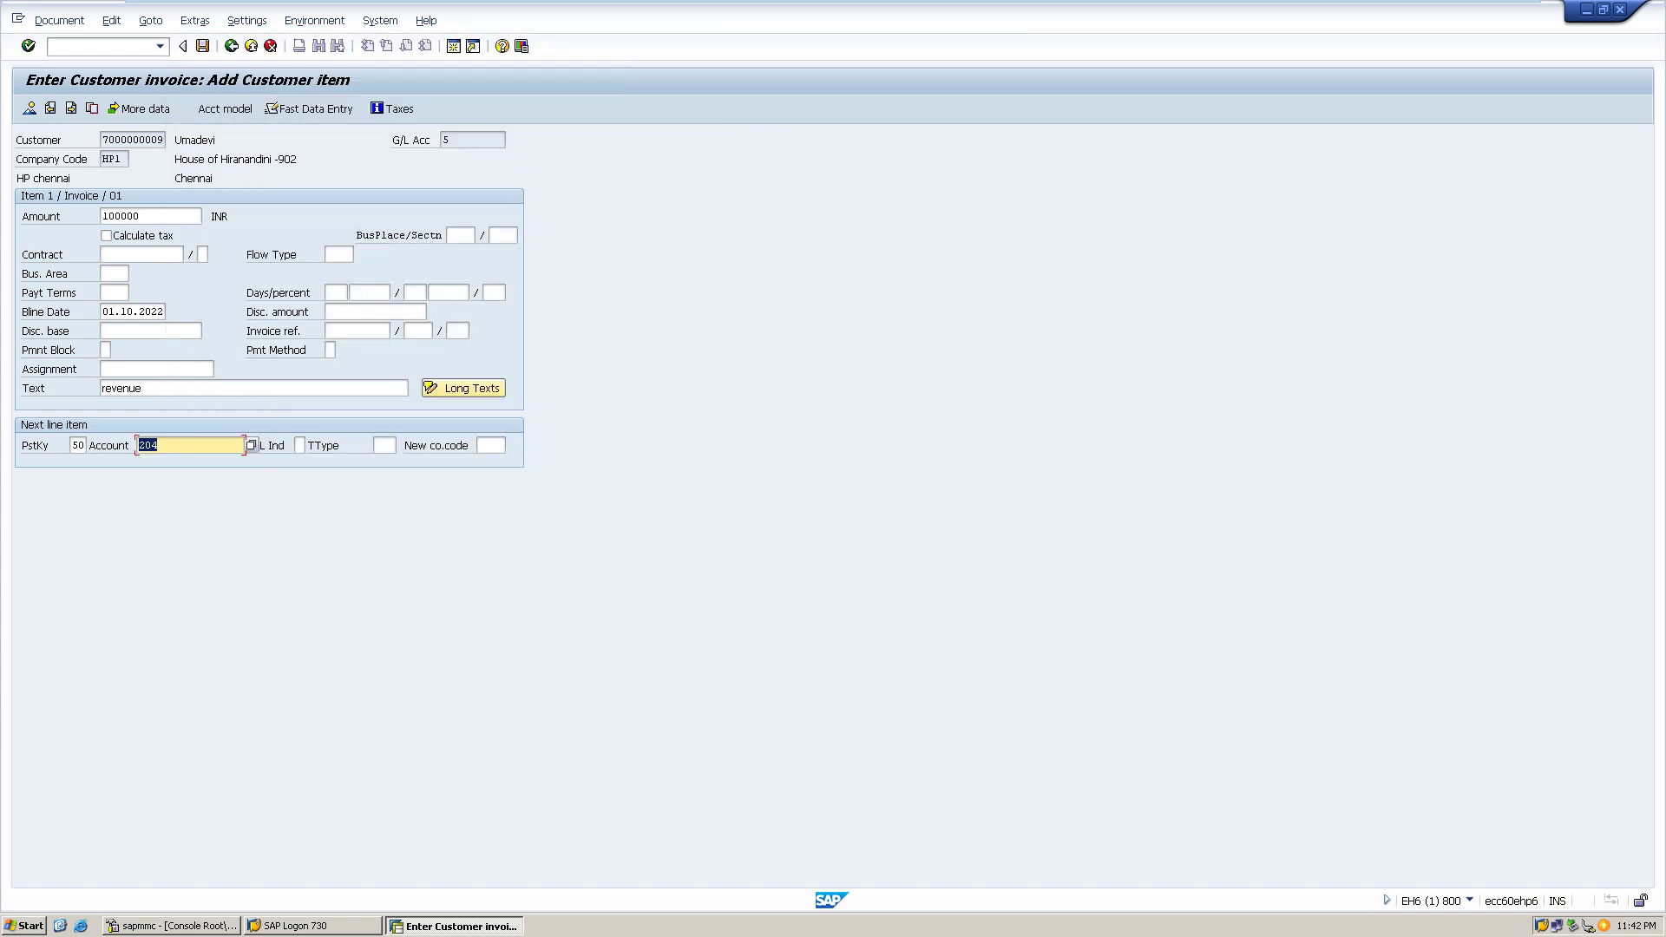
key(Return)
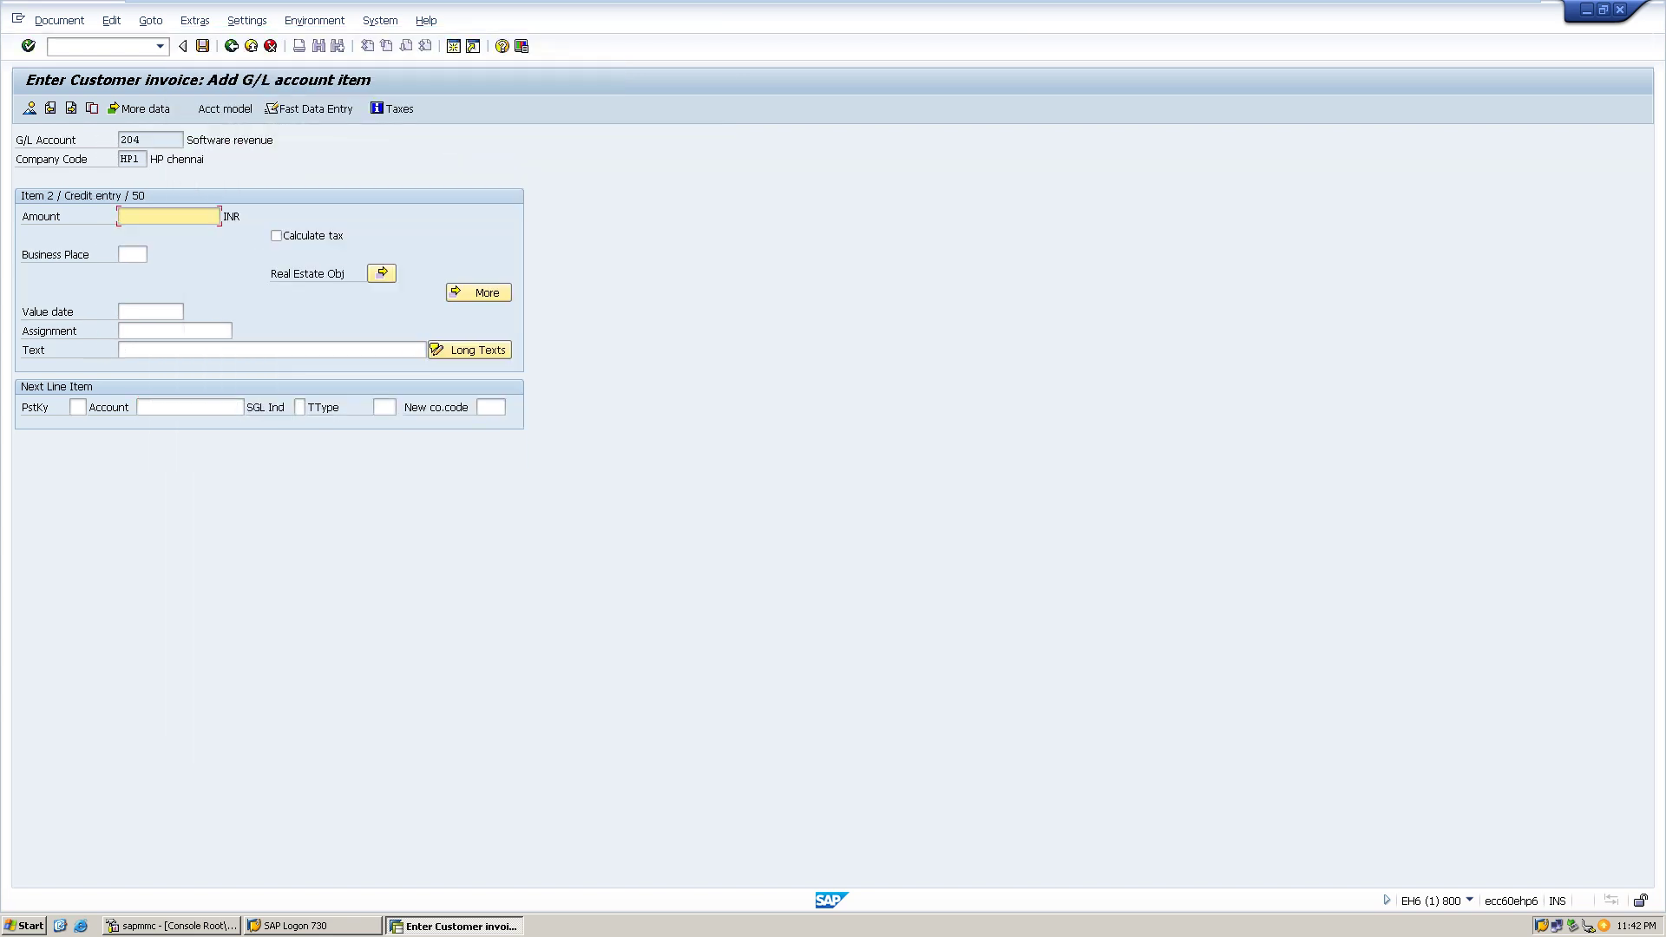
- Credit 100000 with text 'sale' to Software revenue and simulate the balanced invoice
text(100000)
key(Tab)
click(269, 350)
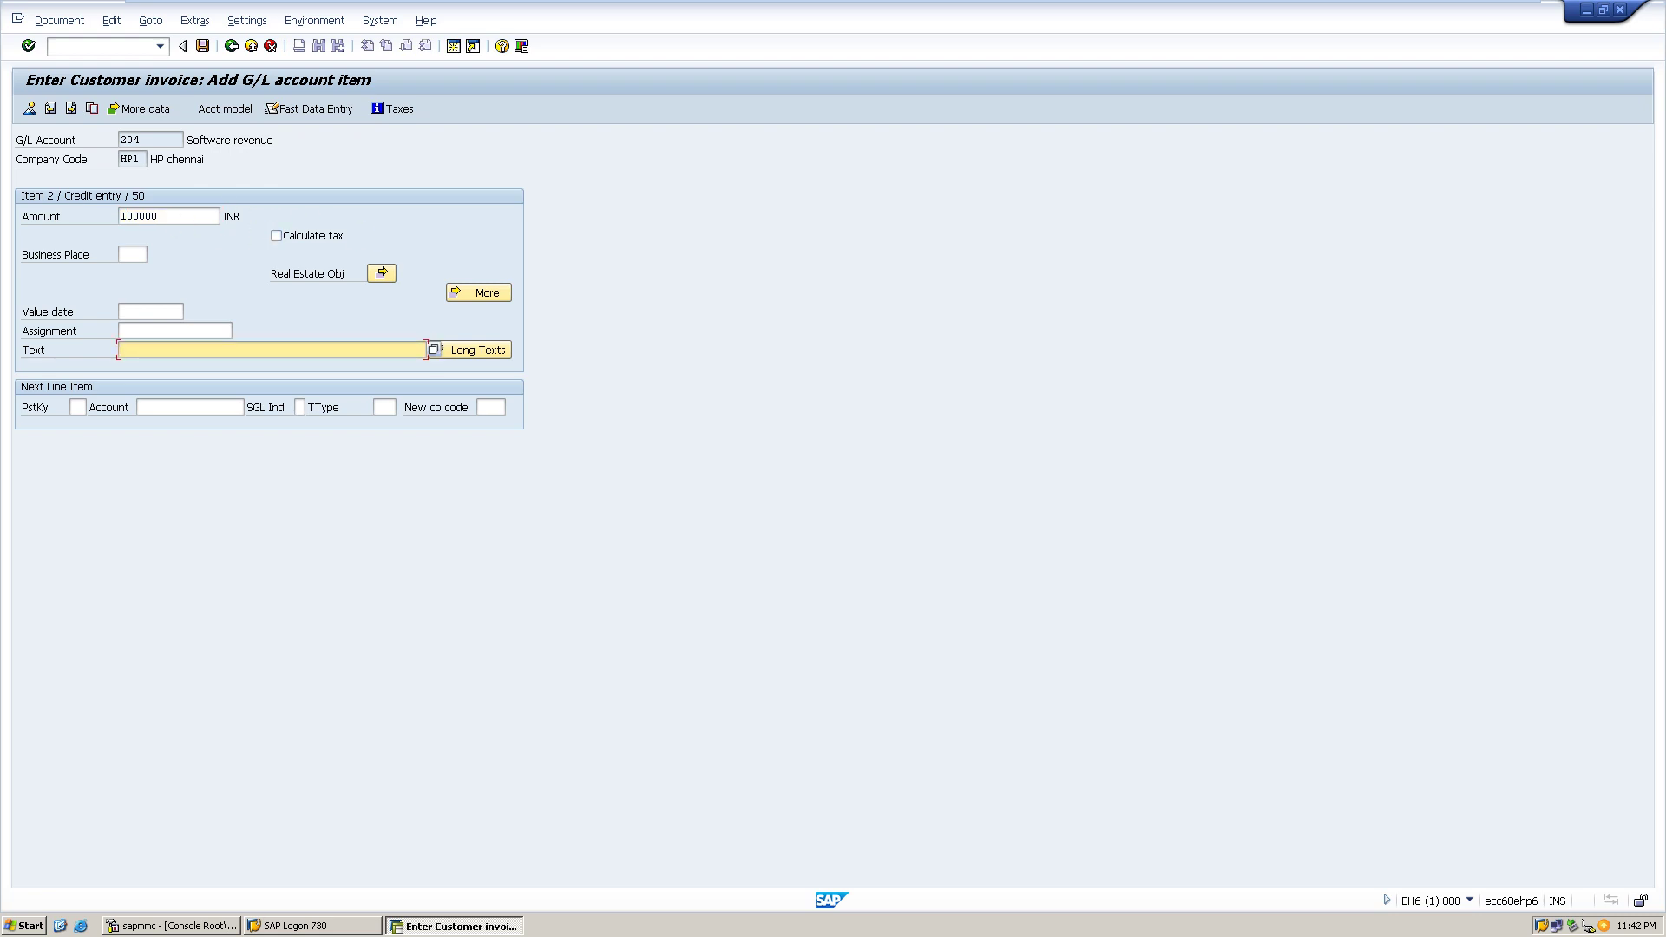
text(sale)
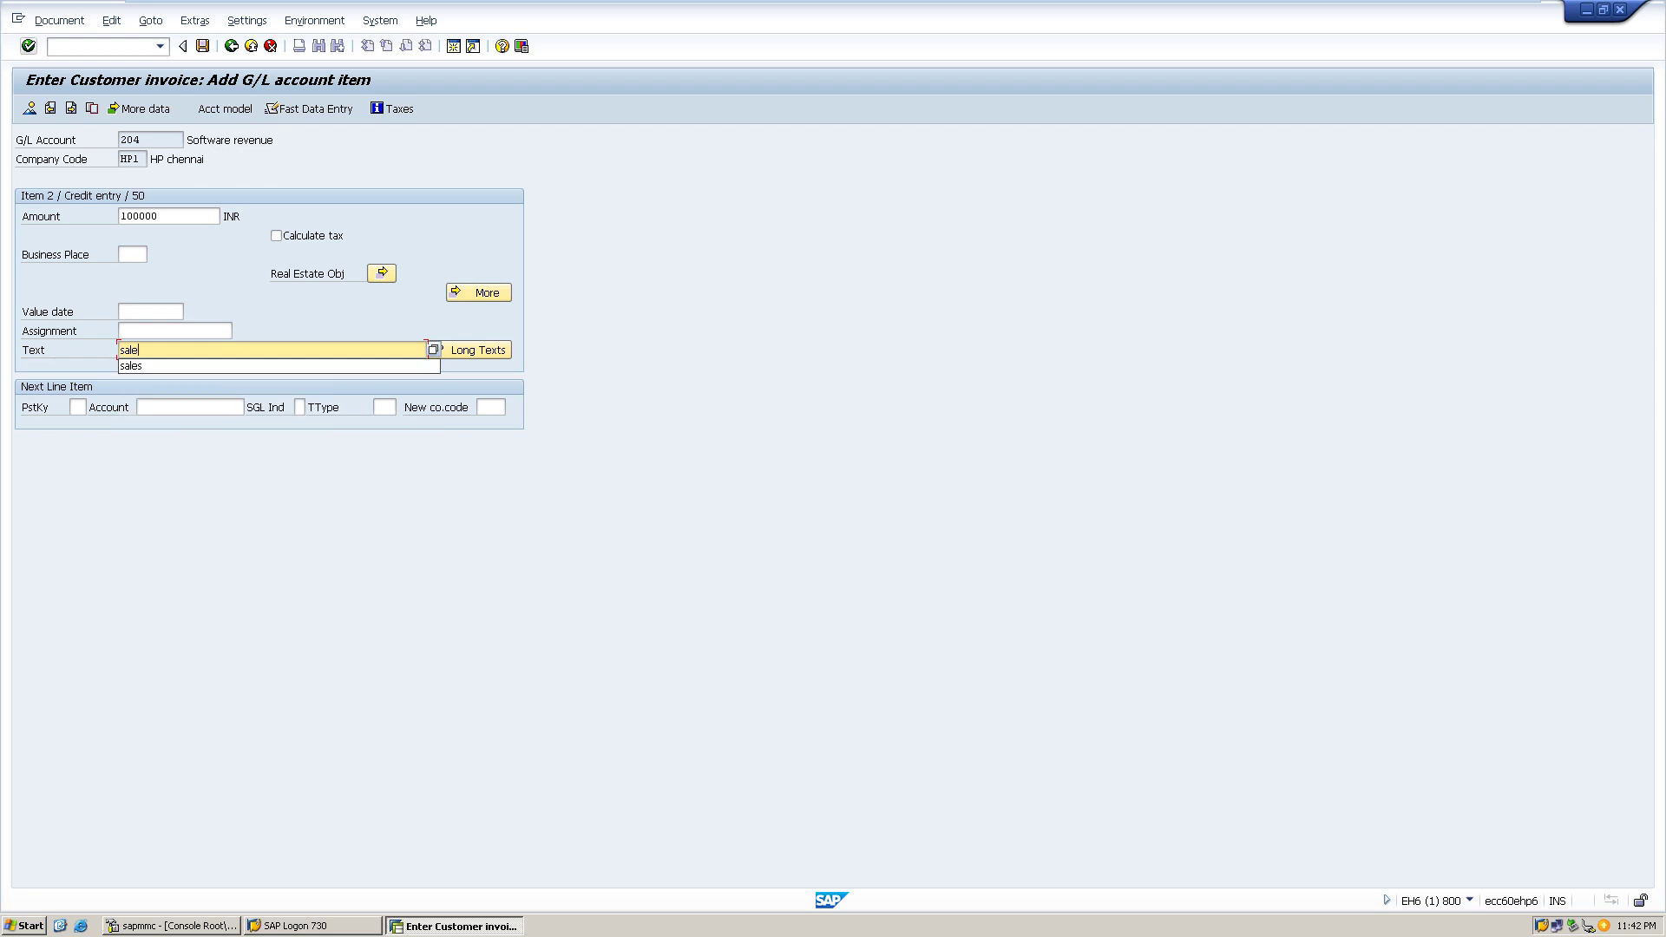
click(59, 20)
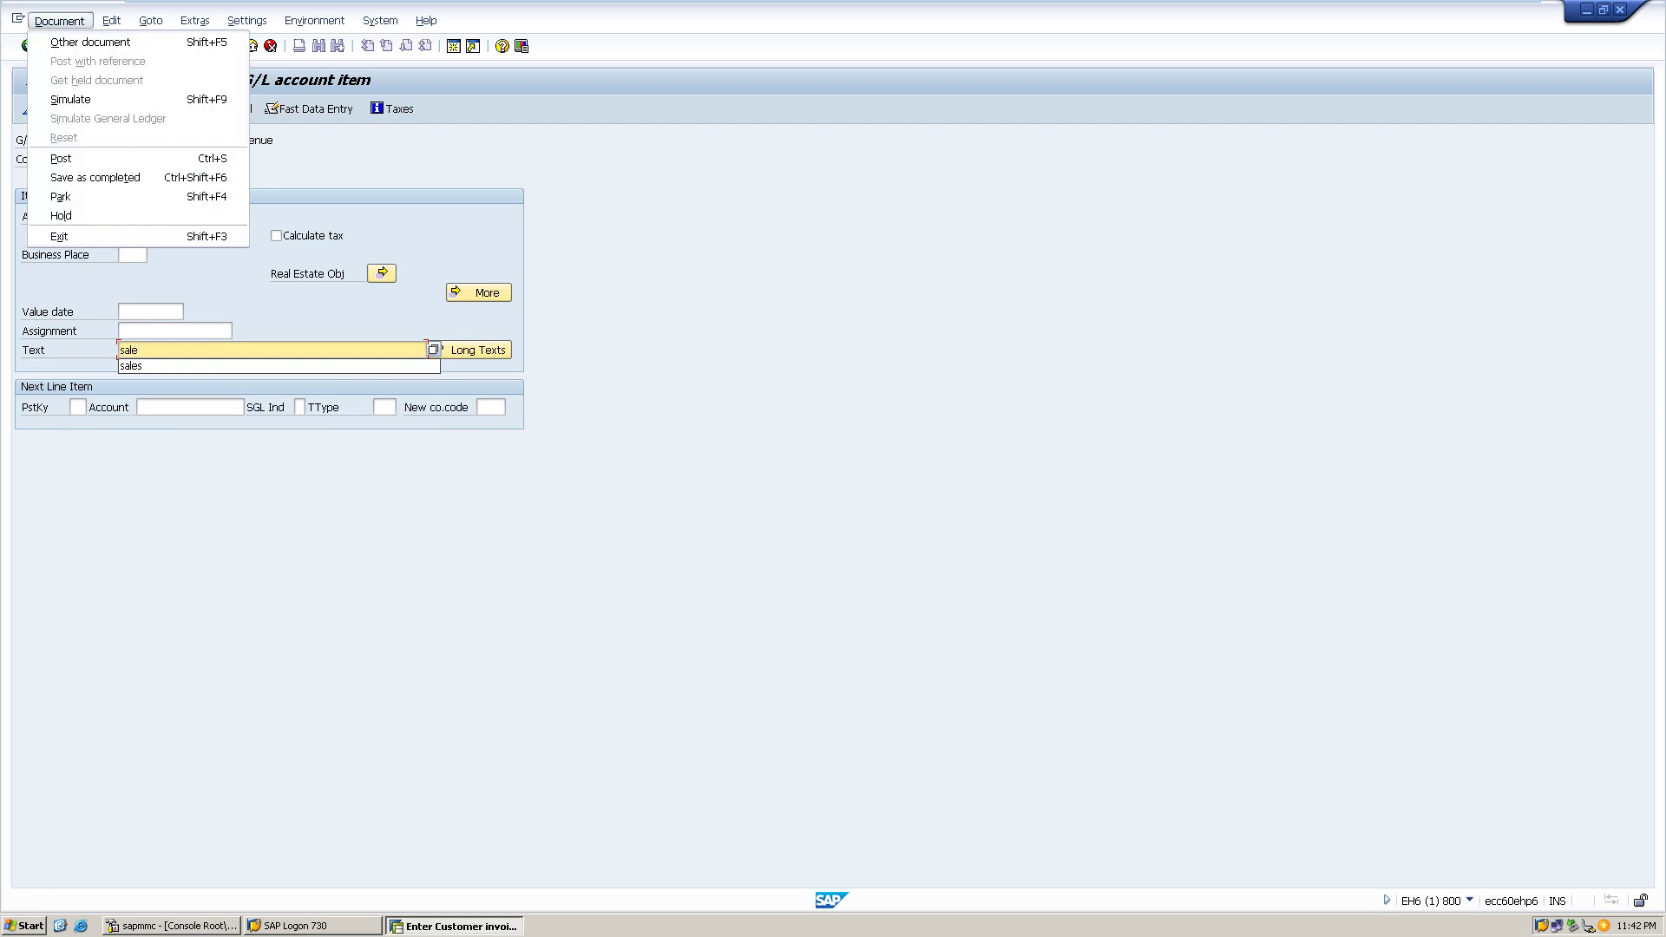
key(Return)
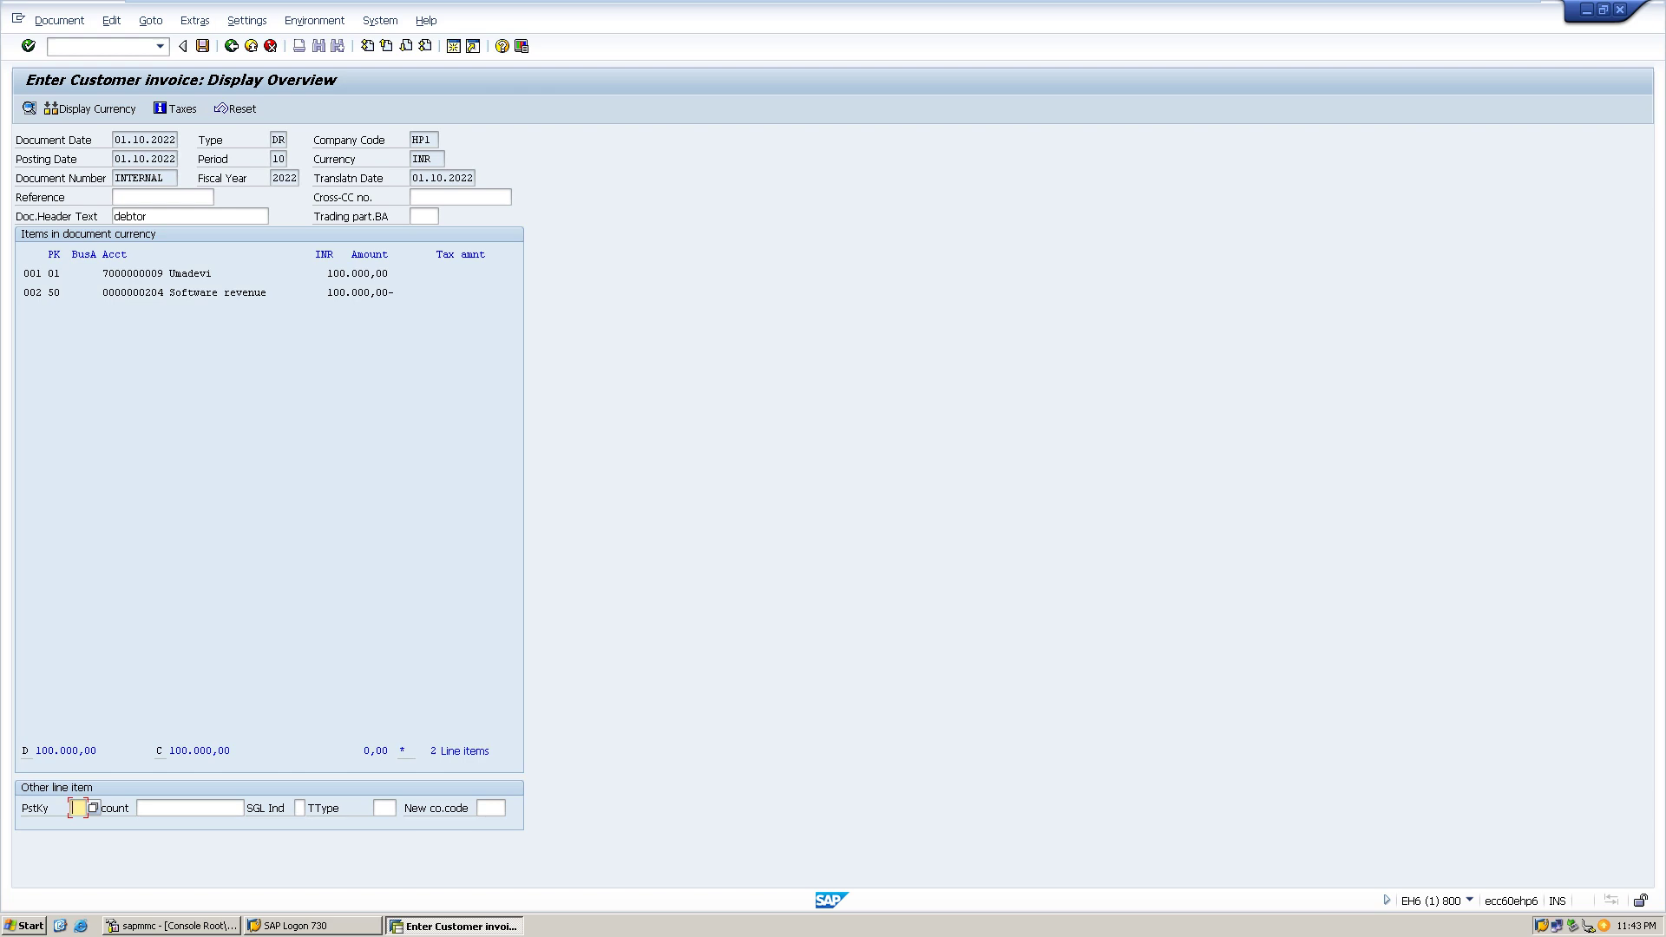
click(127, 140)
key(Return)
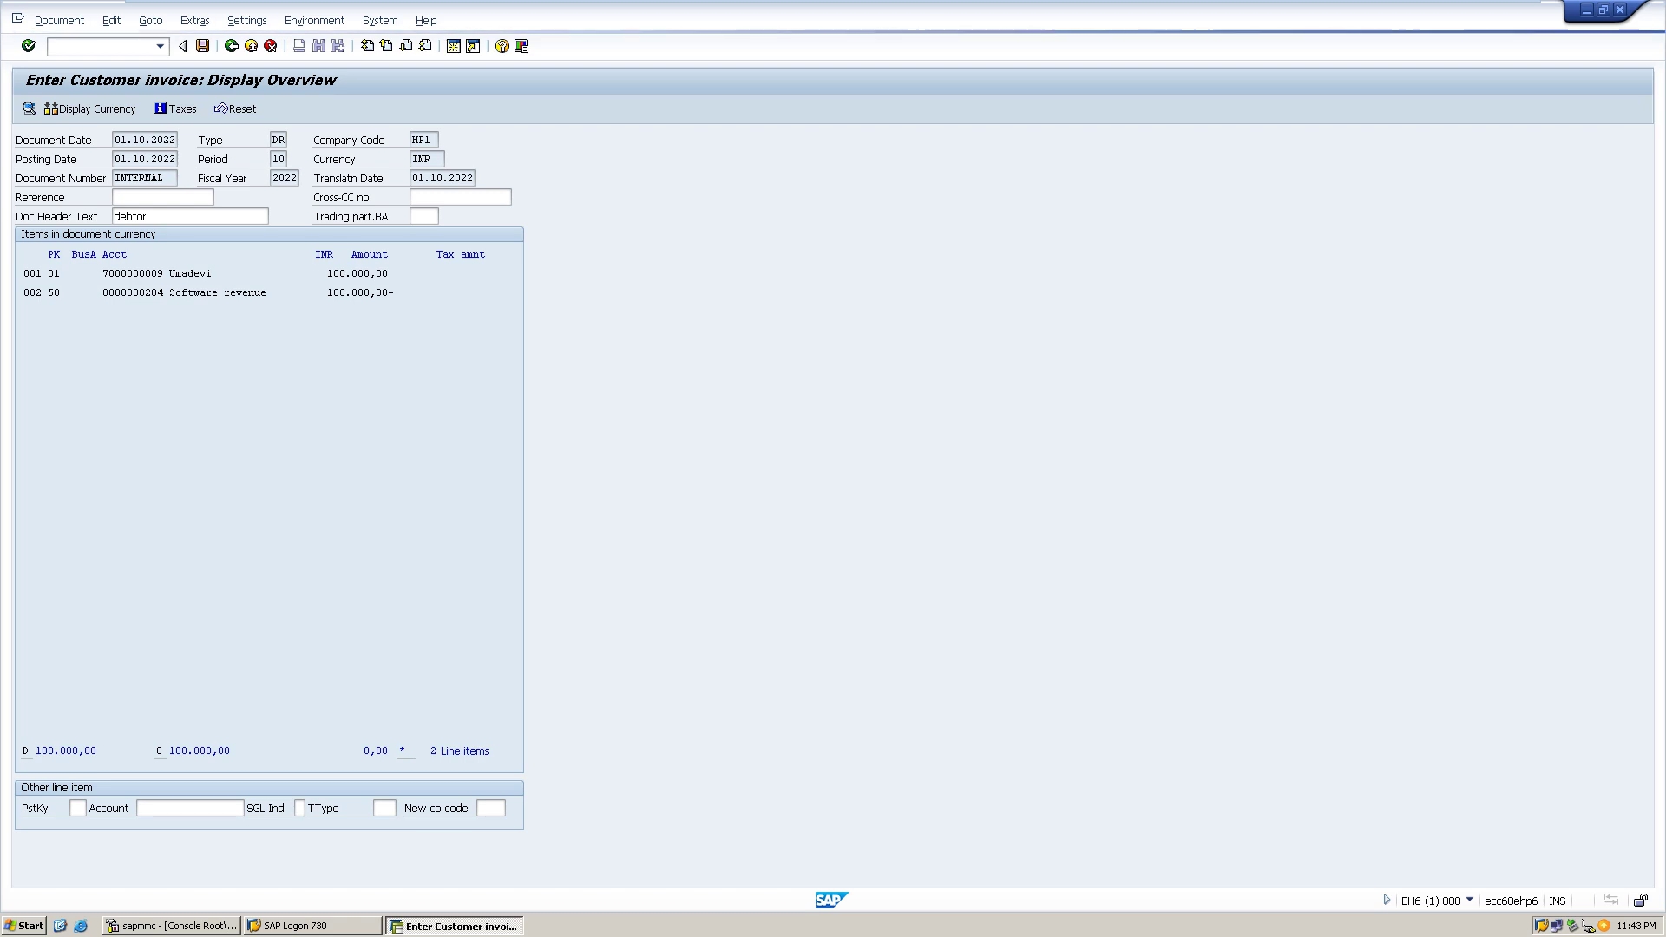
key(ctrl+s)
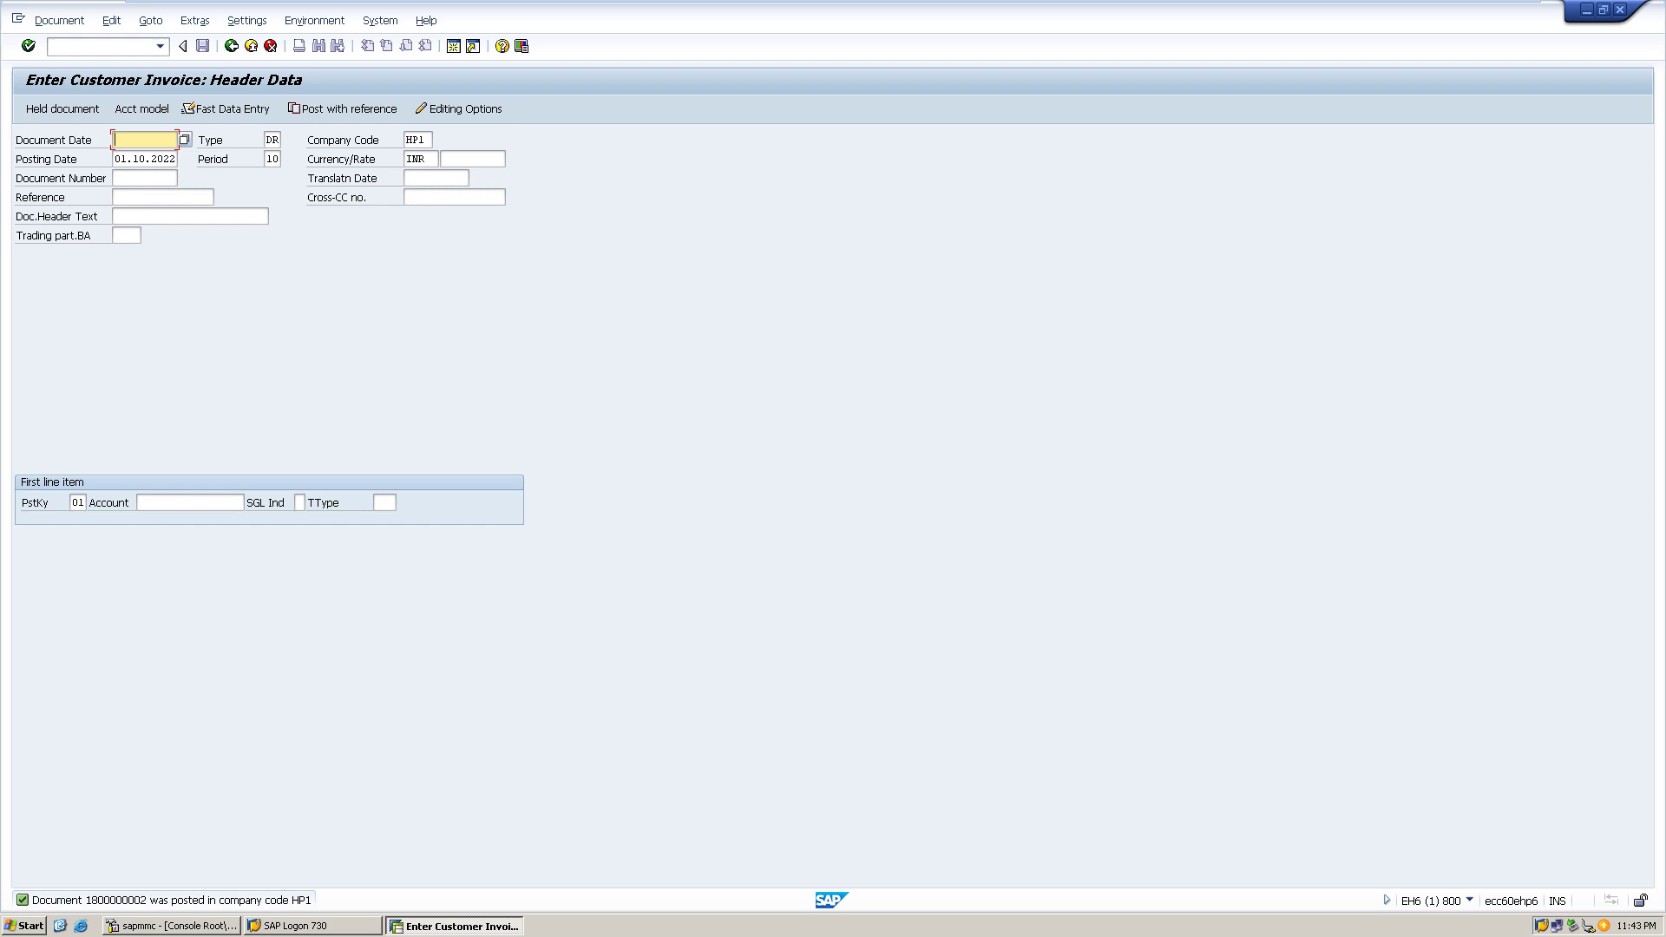
- Date the new invoice 01.10.2022 and give it header text 'sale'
text(0)
key(Down)
key(Return)
key(Tab)
key(Tab)
key(Tab)
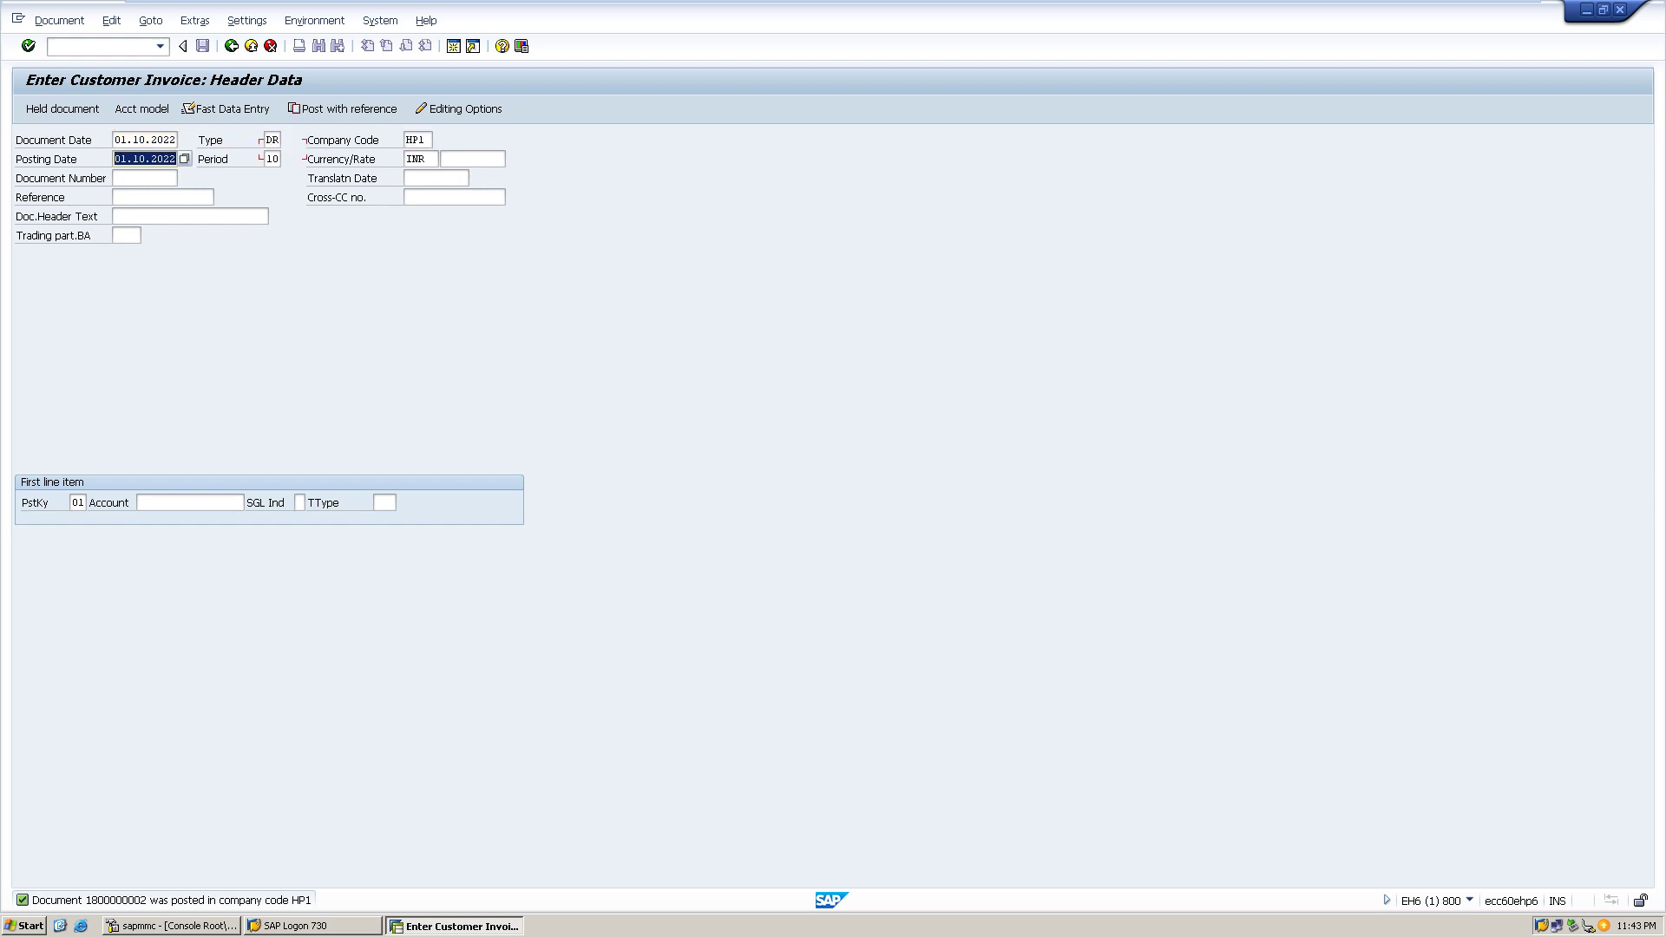
key(Tab)
key(Tab)
key(Tab)
key(Tab)
key(Tab)
key(Tab)
key(Tab)
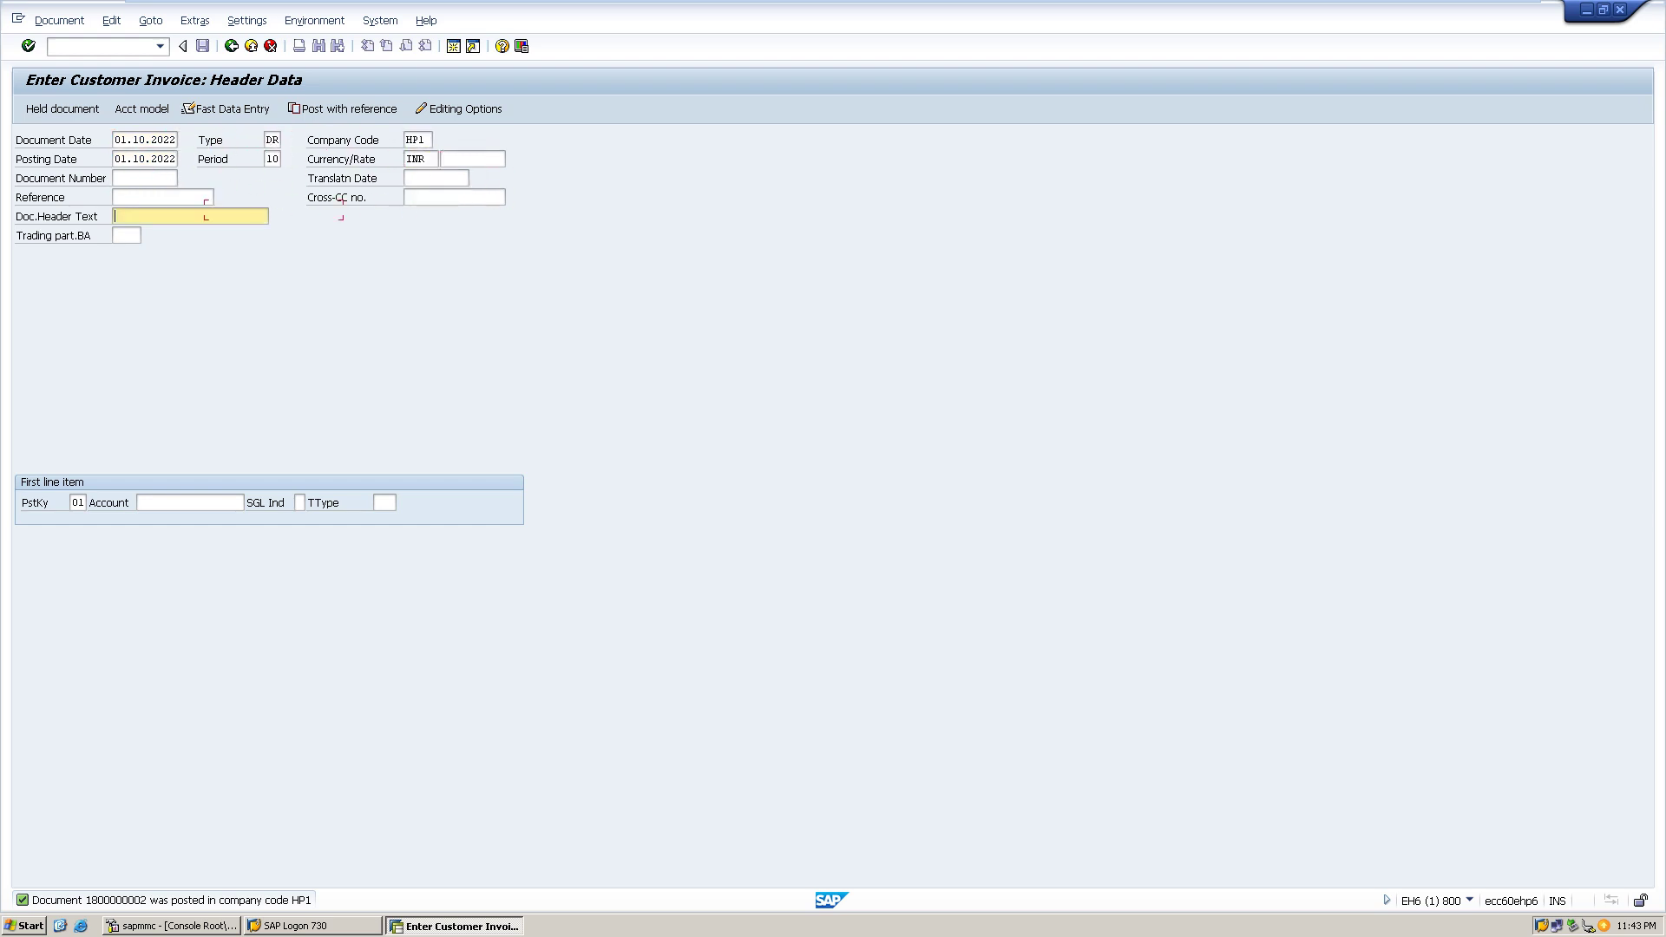
text(sale)
key(Tab)
key(Tab)
key(Tab)
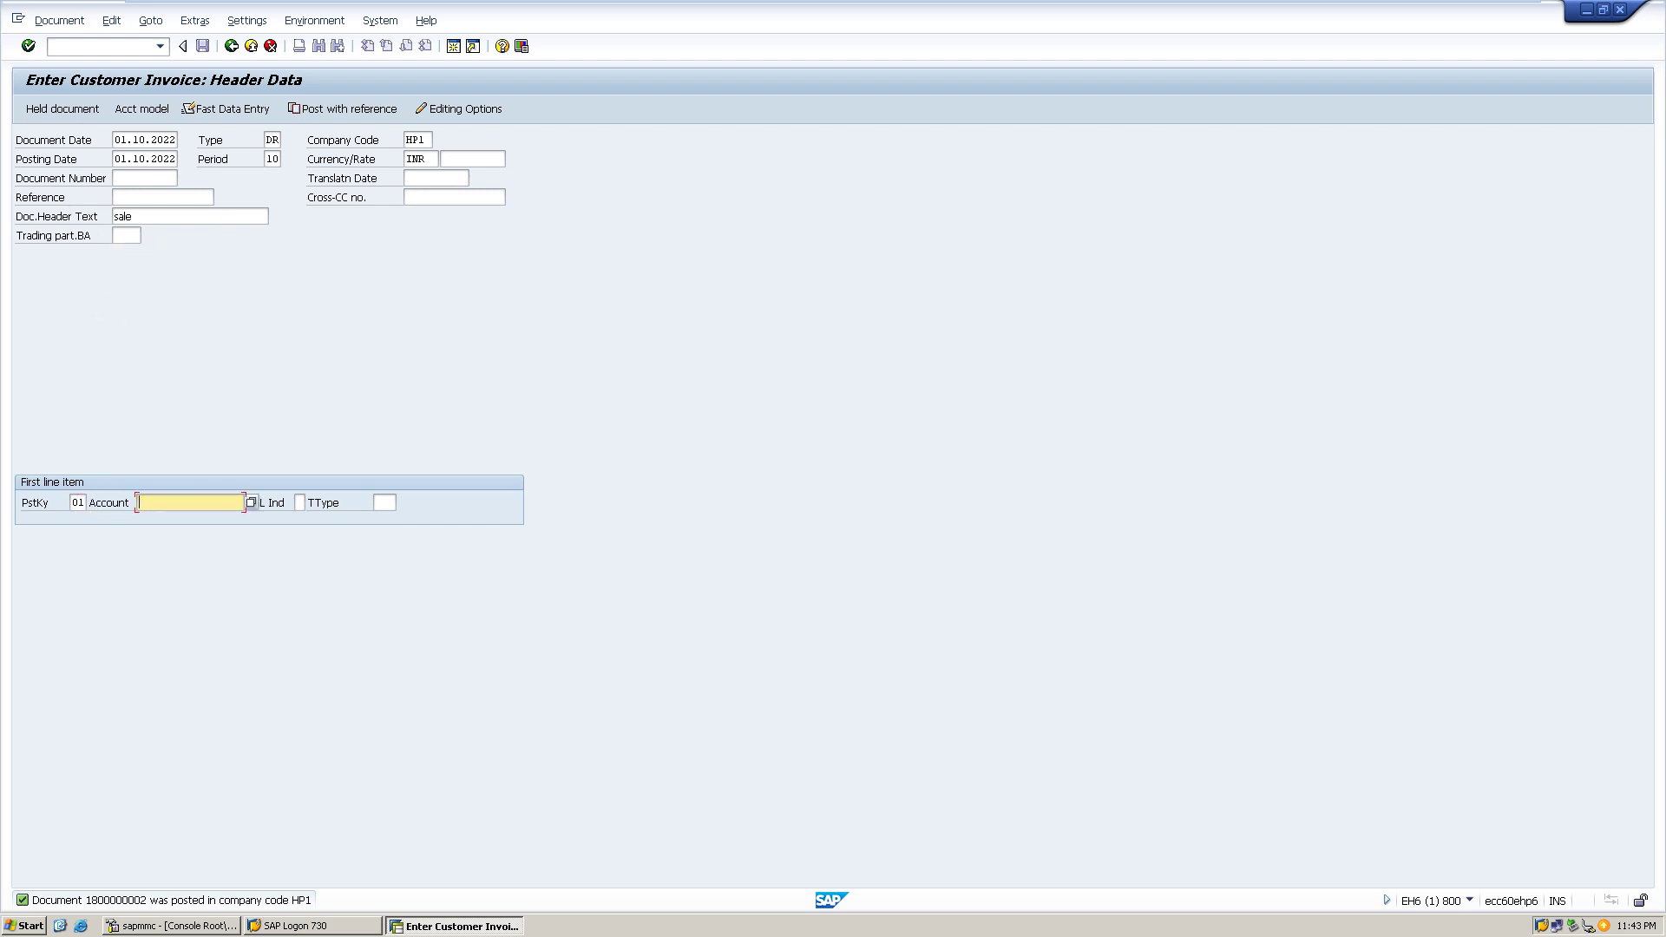
- Pick customer TrainT Technologies from the HP1 customer list for the first line item
key(F4)
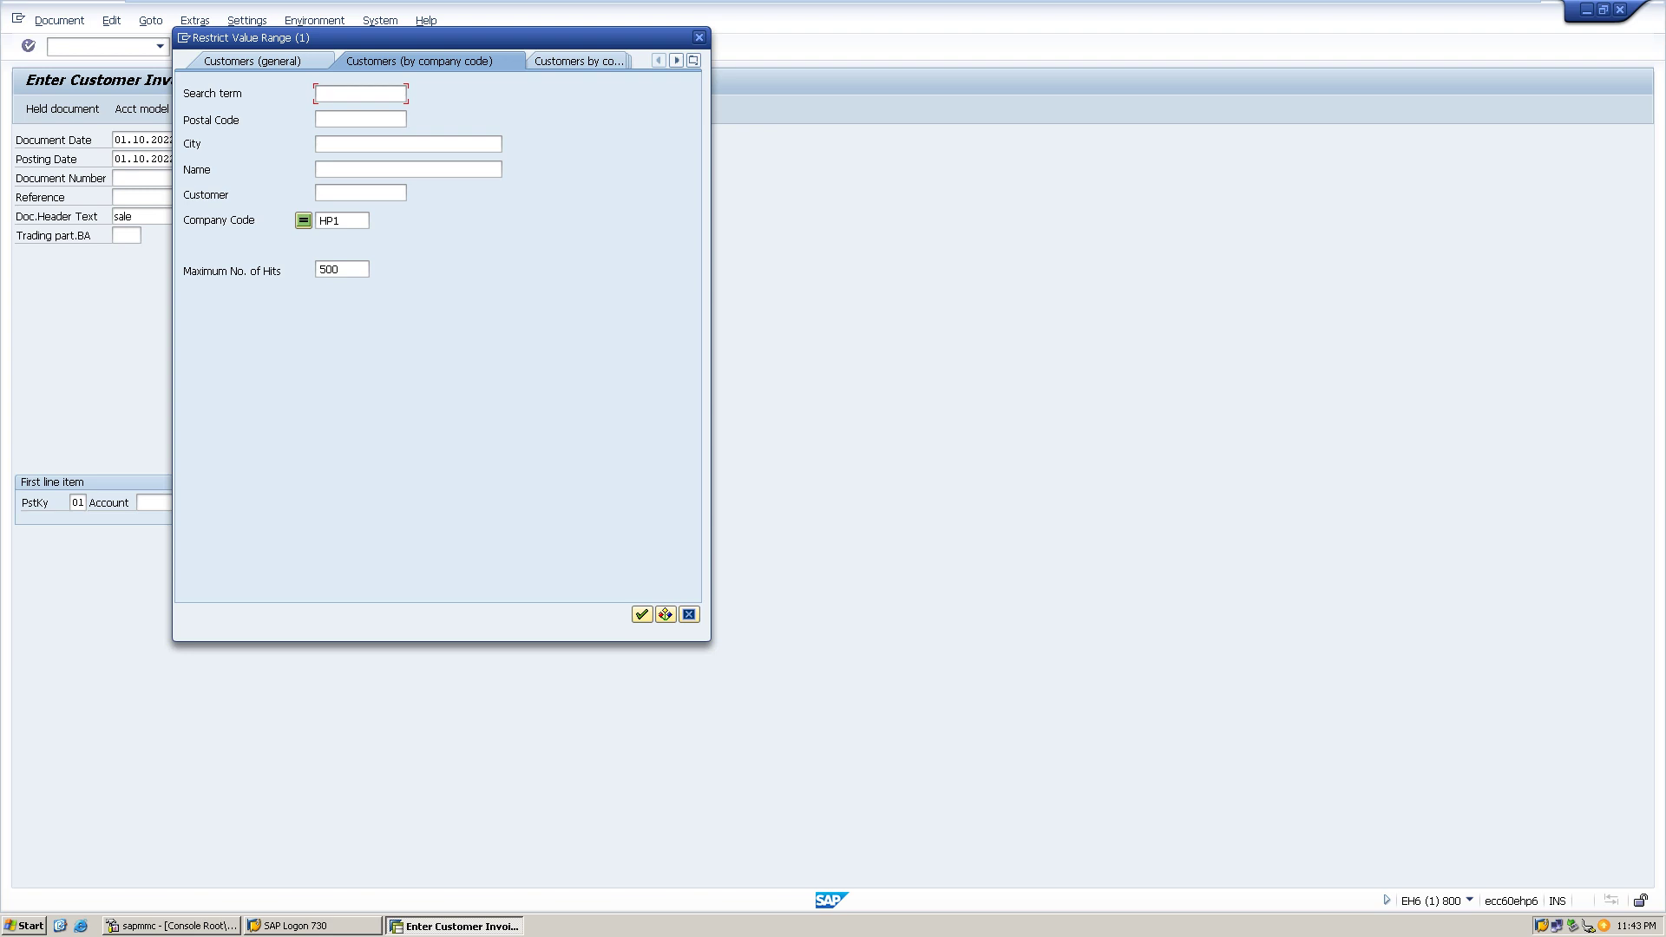
click(643, 615)
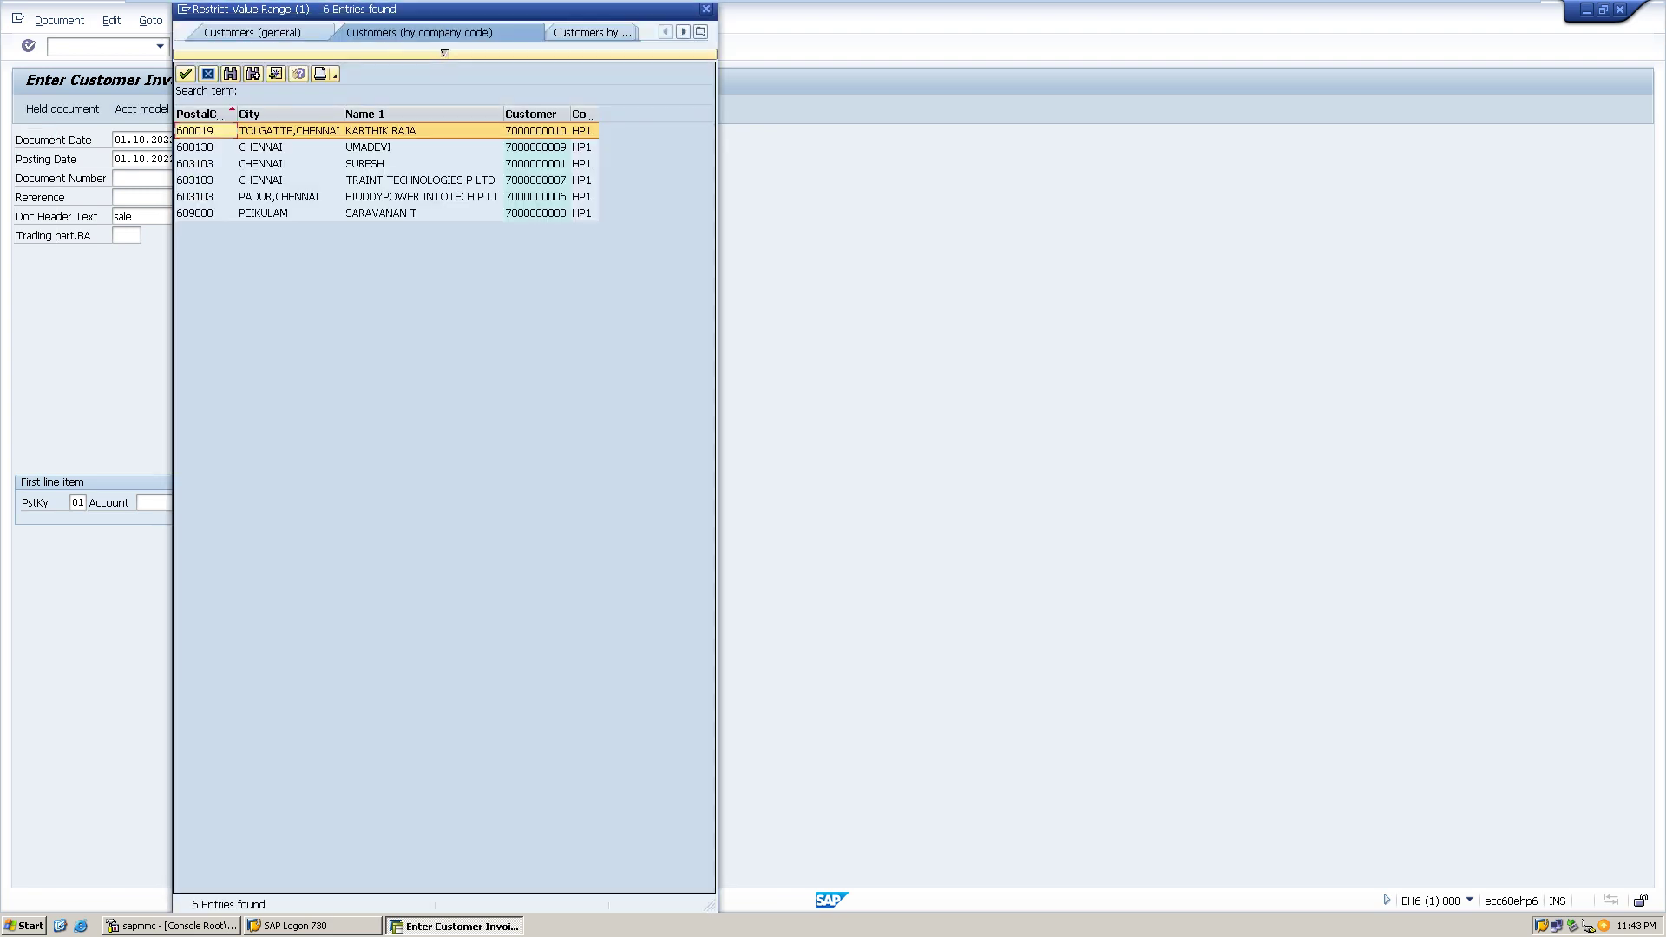
double_click(420, 180)
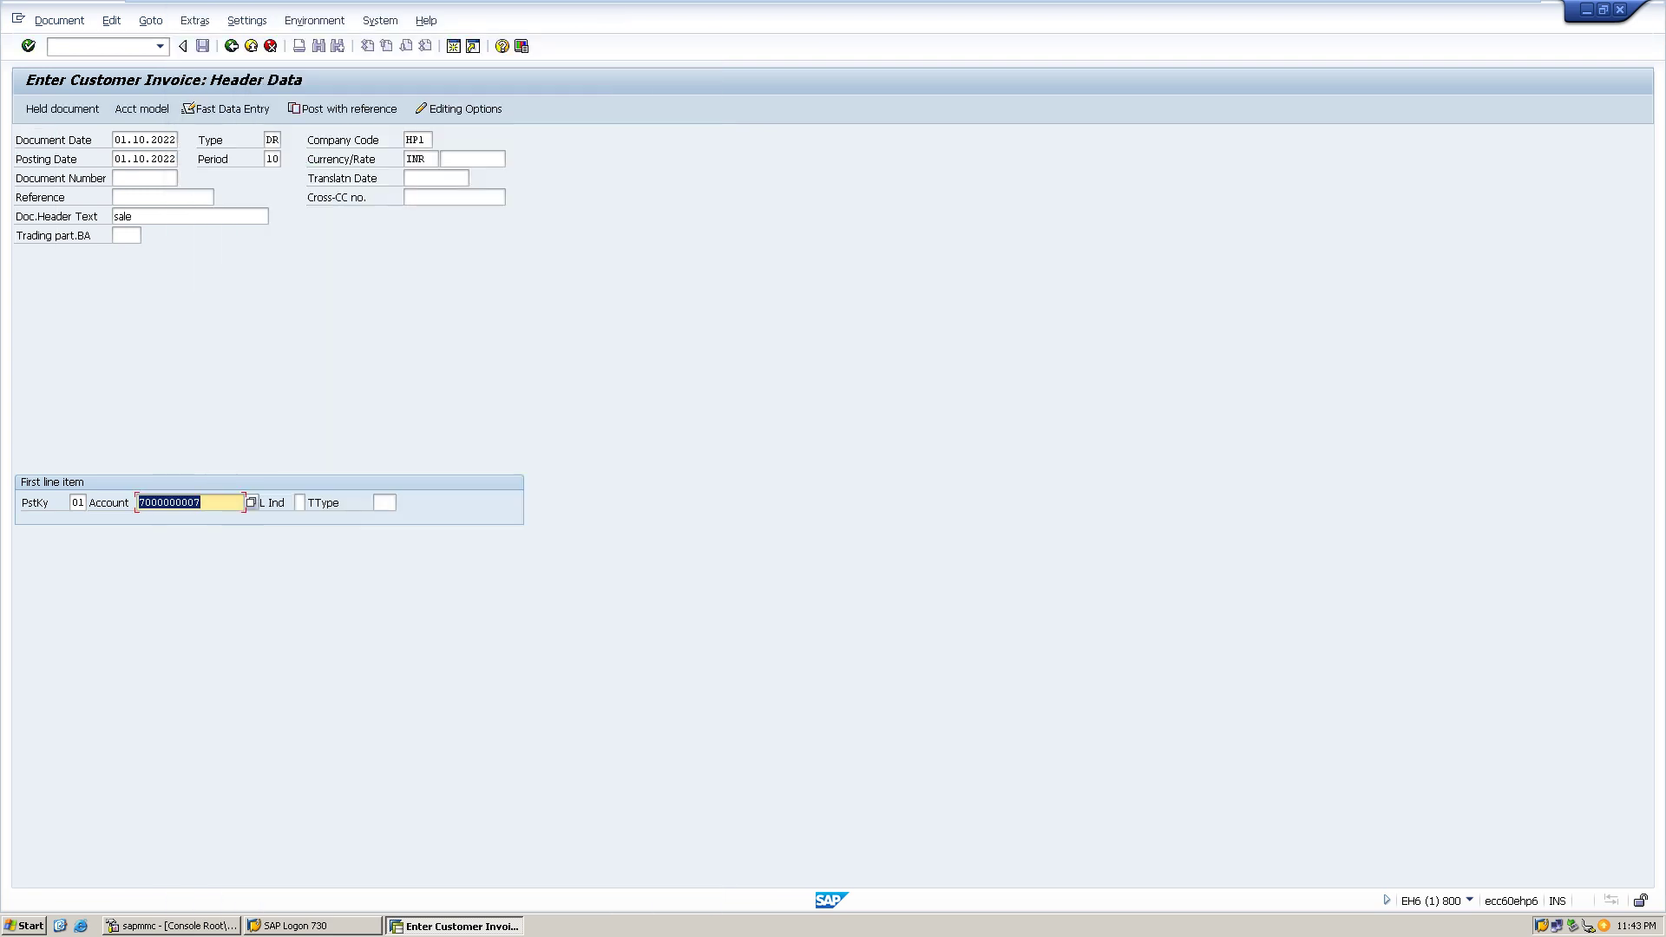
key(Return)
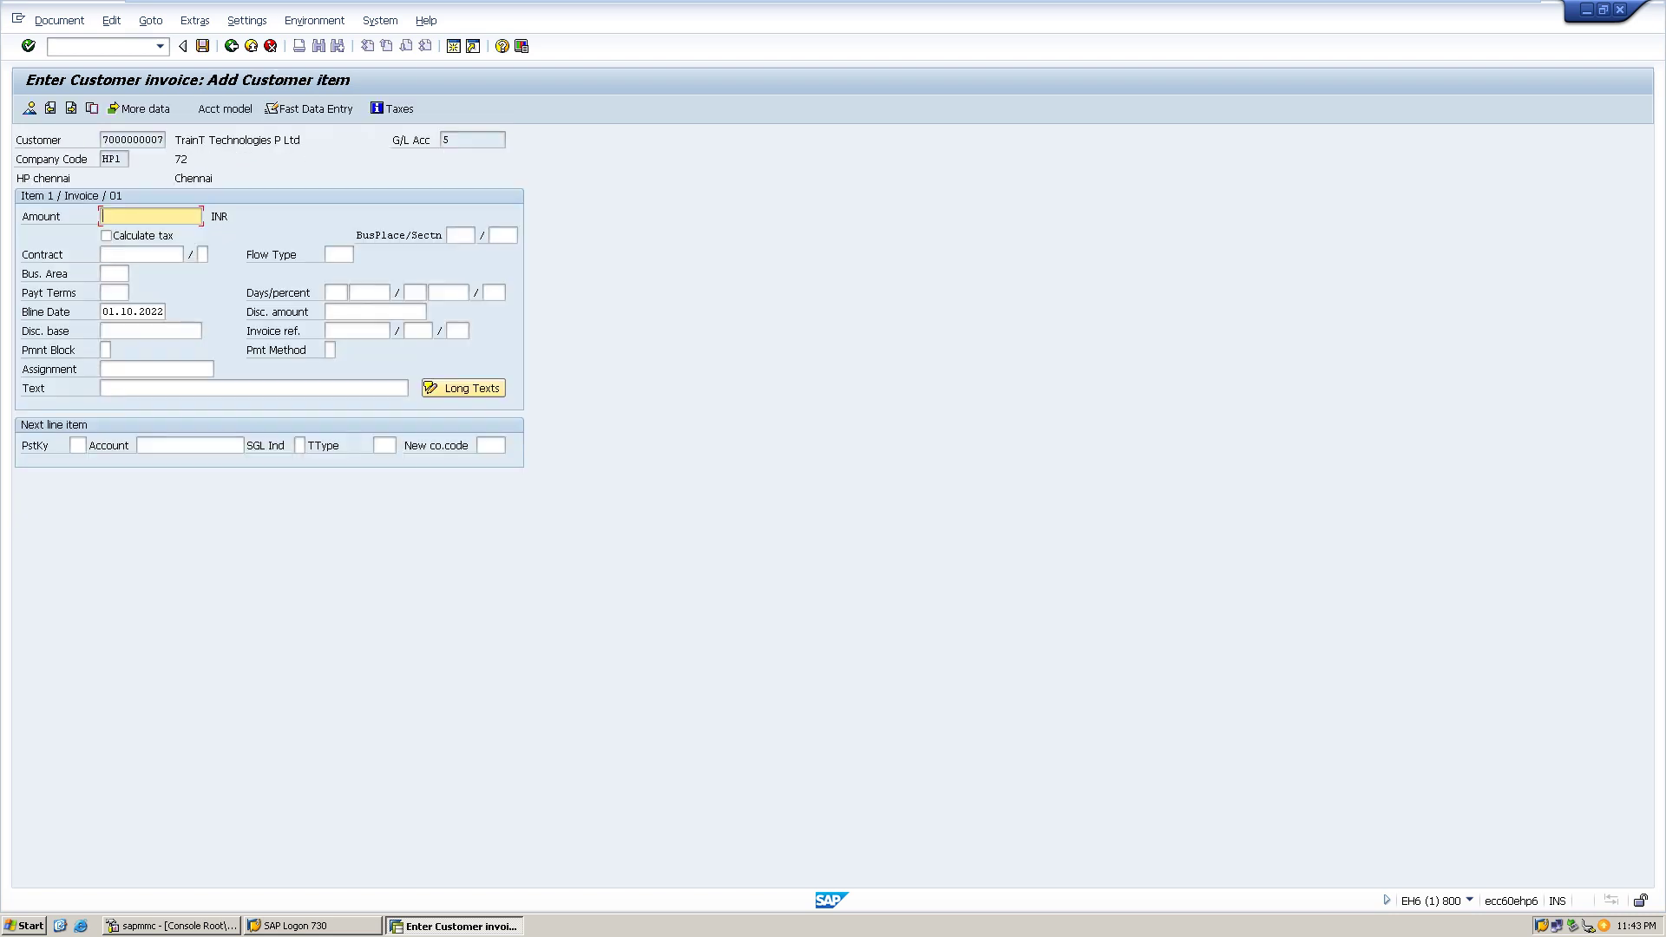
- Give the customer item amount 2000000 and text 'sales'
text(2000000)
click(102, 388)
text(sale)
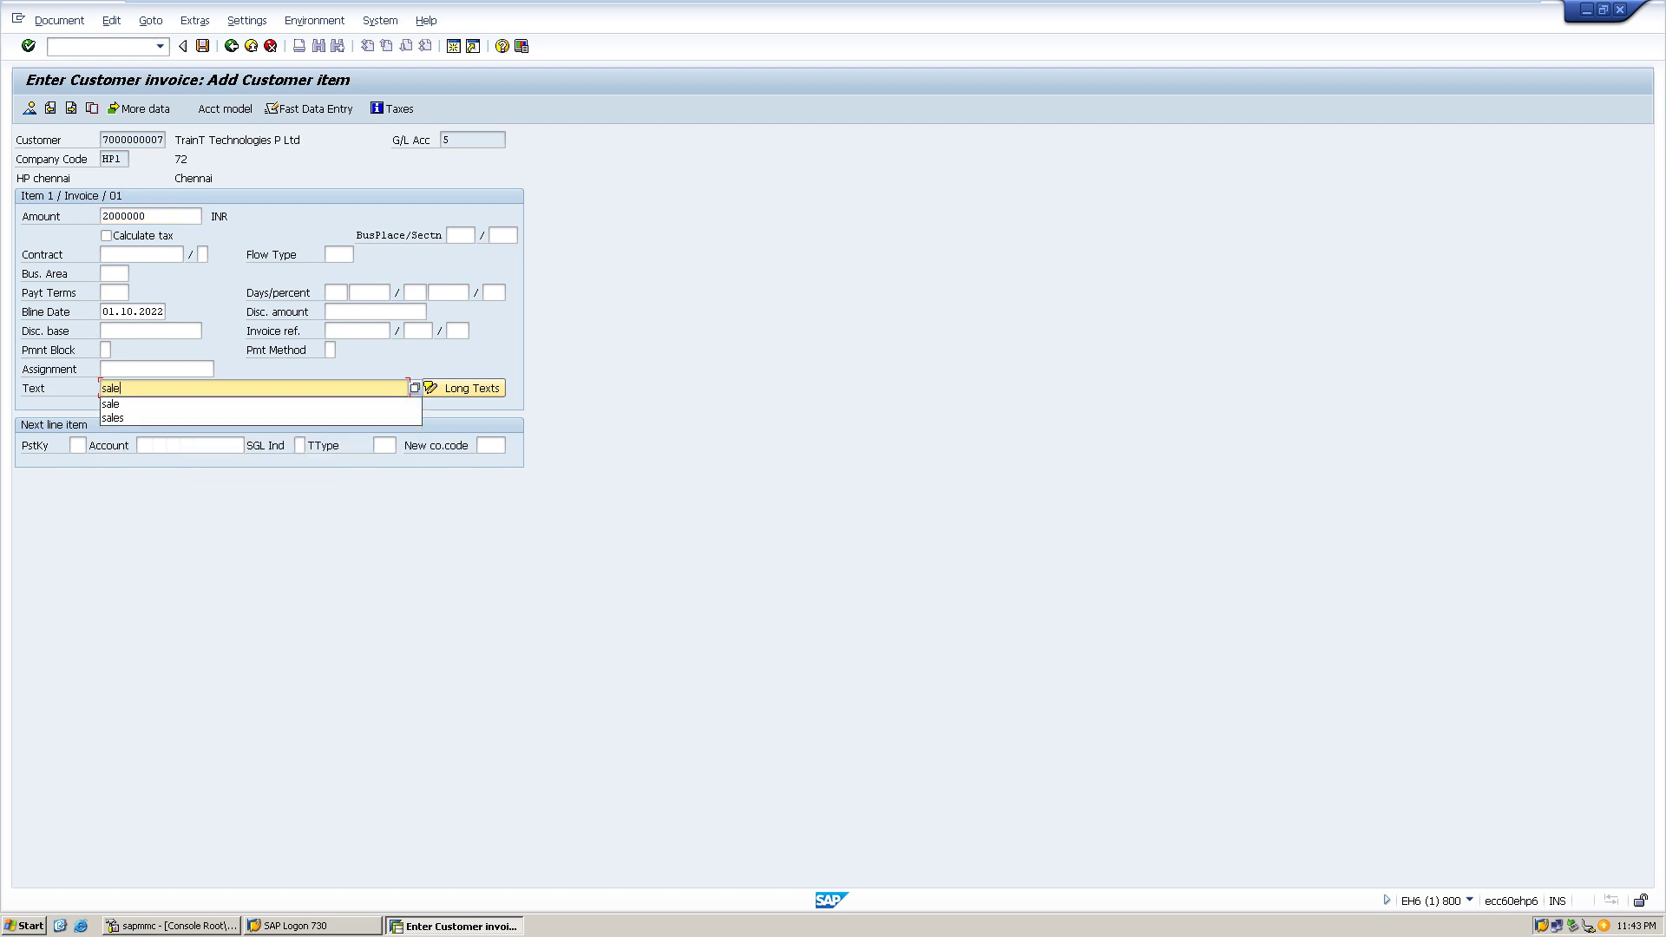
text(s)
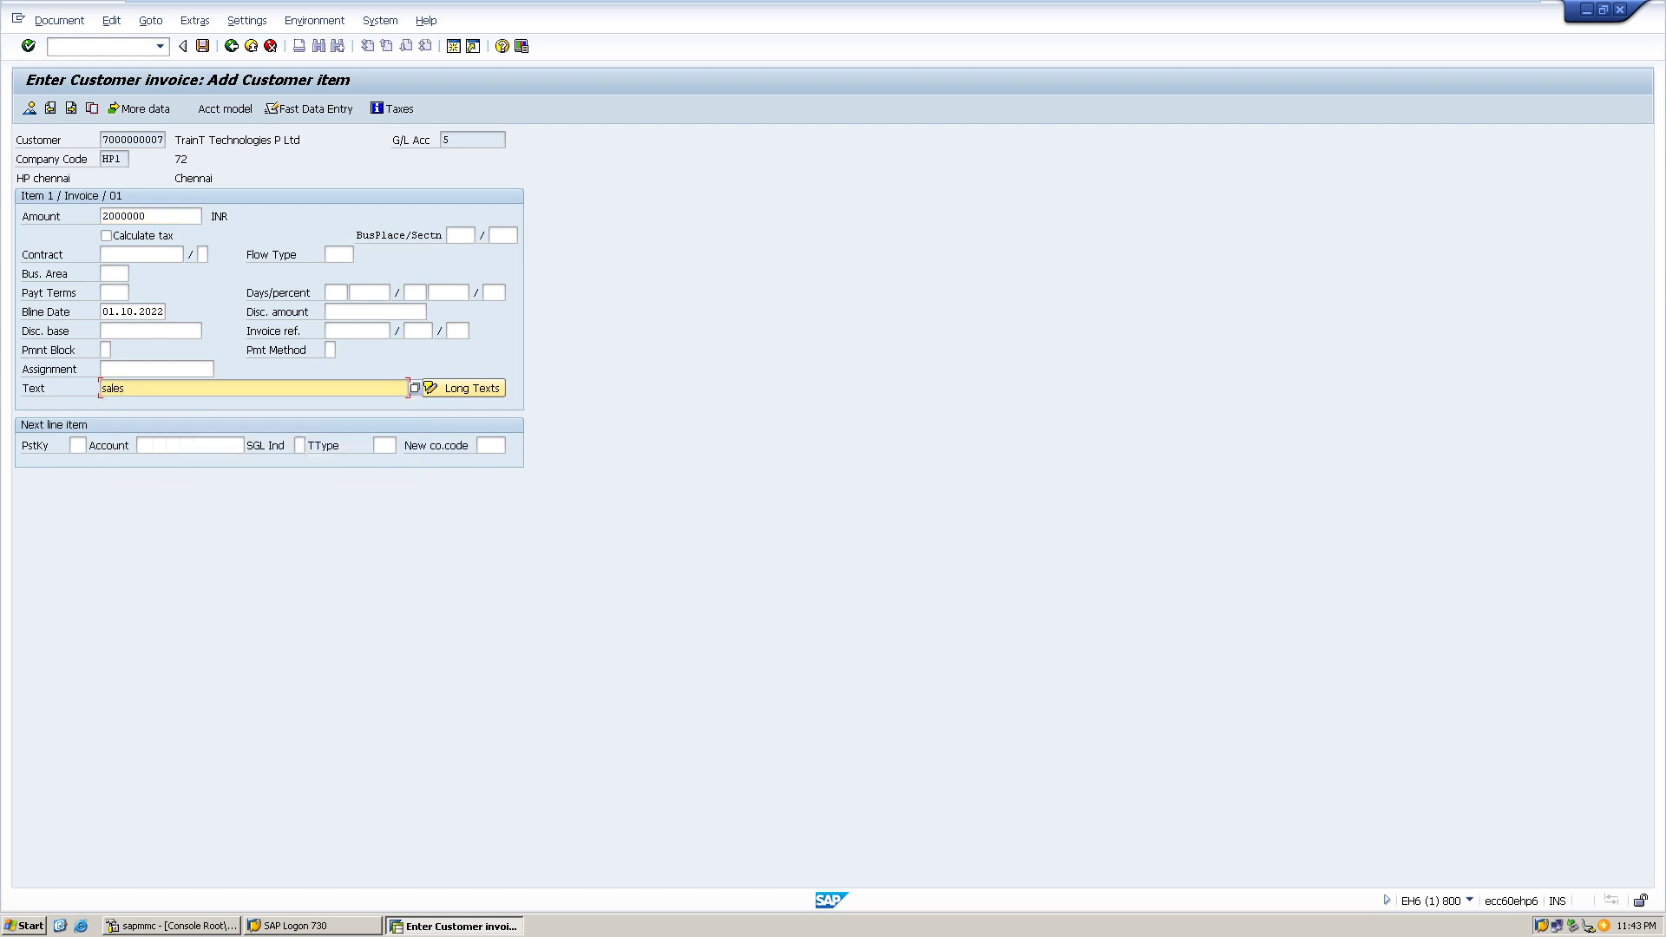
- Add a posting key 50 credit line to G/L account 205 Commission Income
click(77, 445)
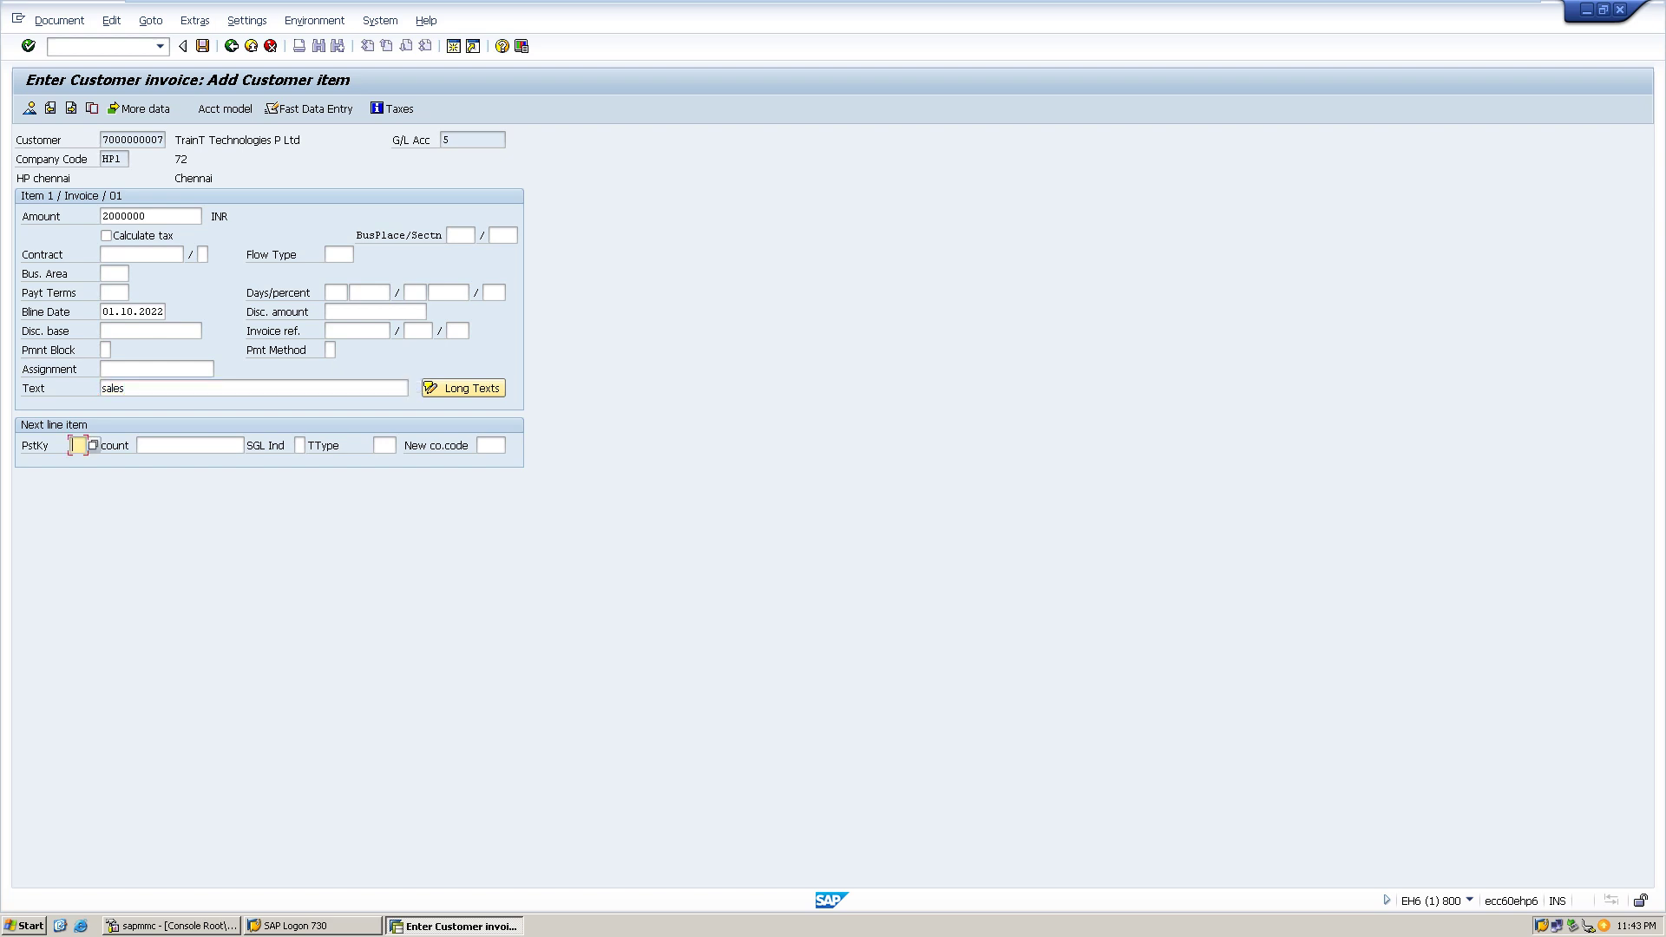
text(50)
click(190, 445)
key(F4)
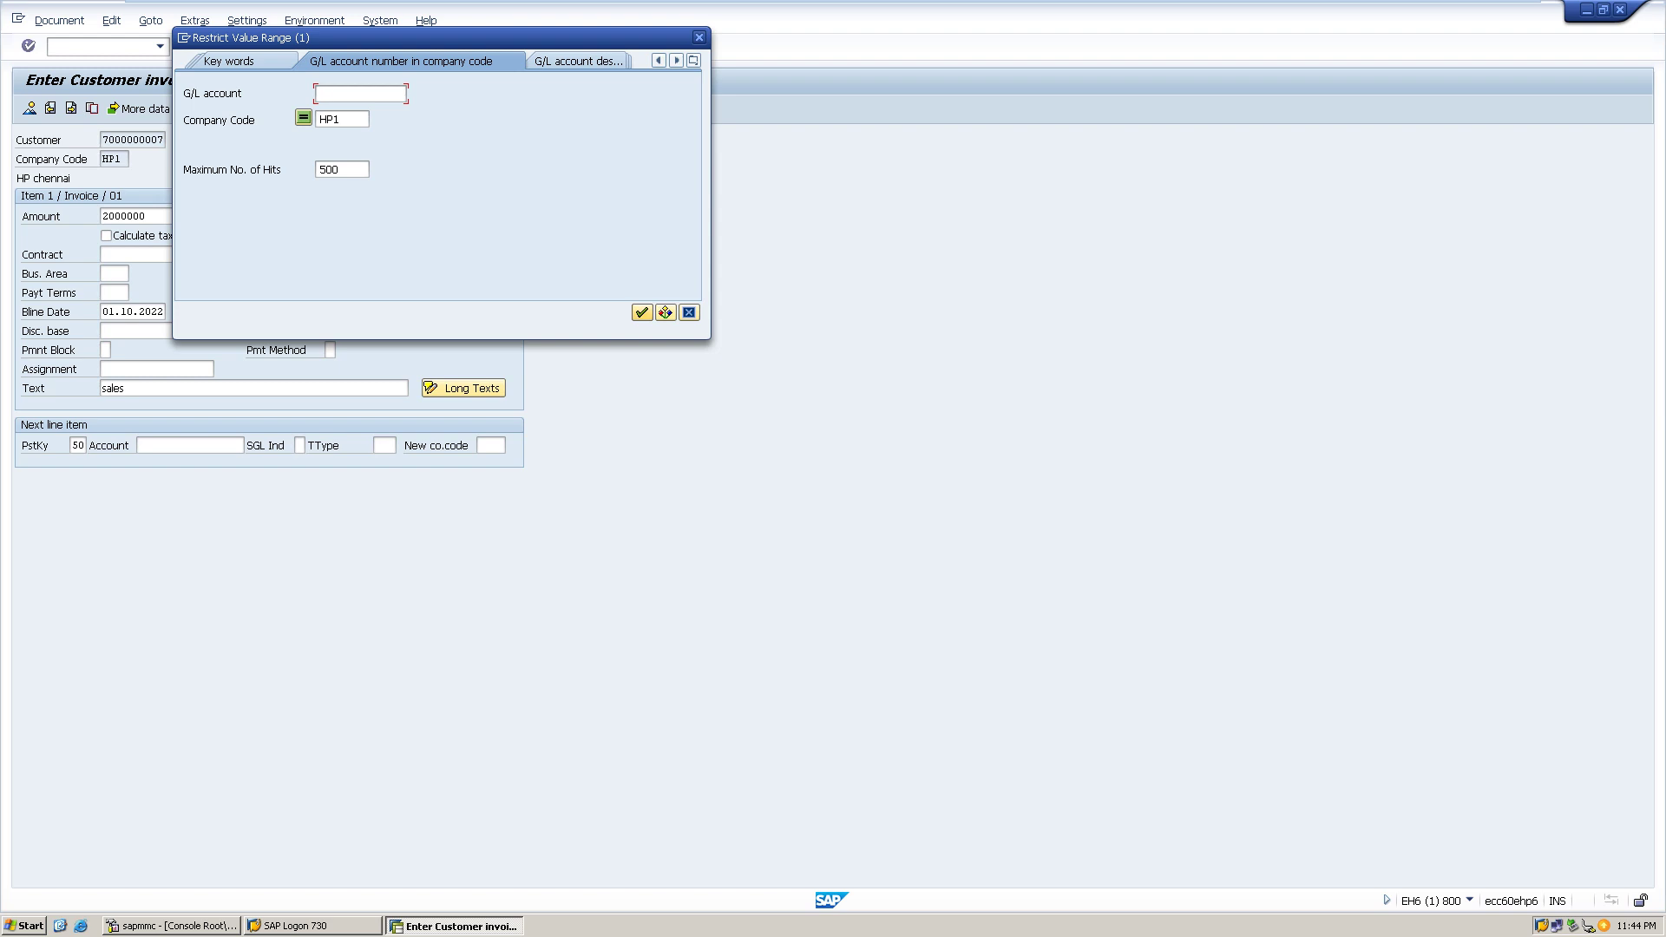
click(642, 313)
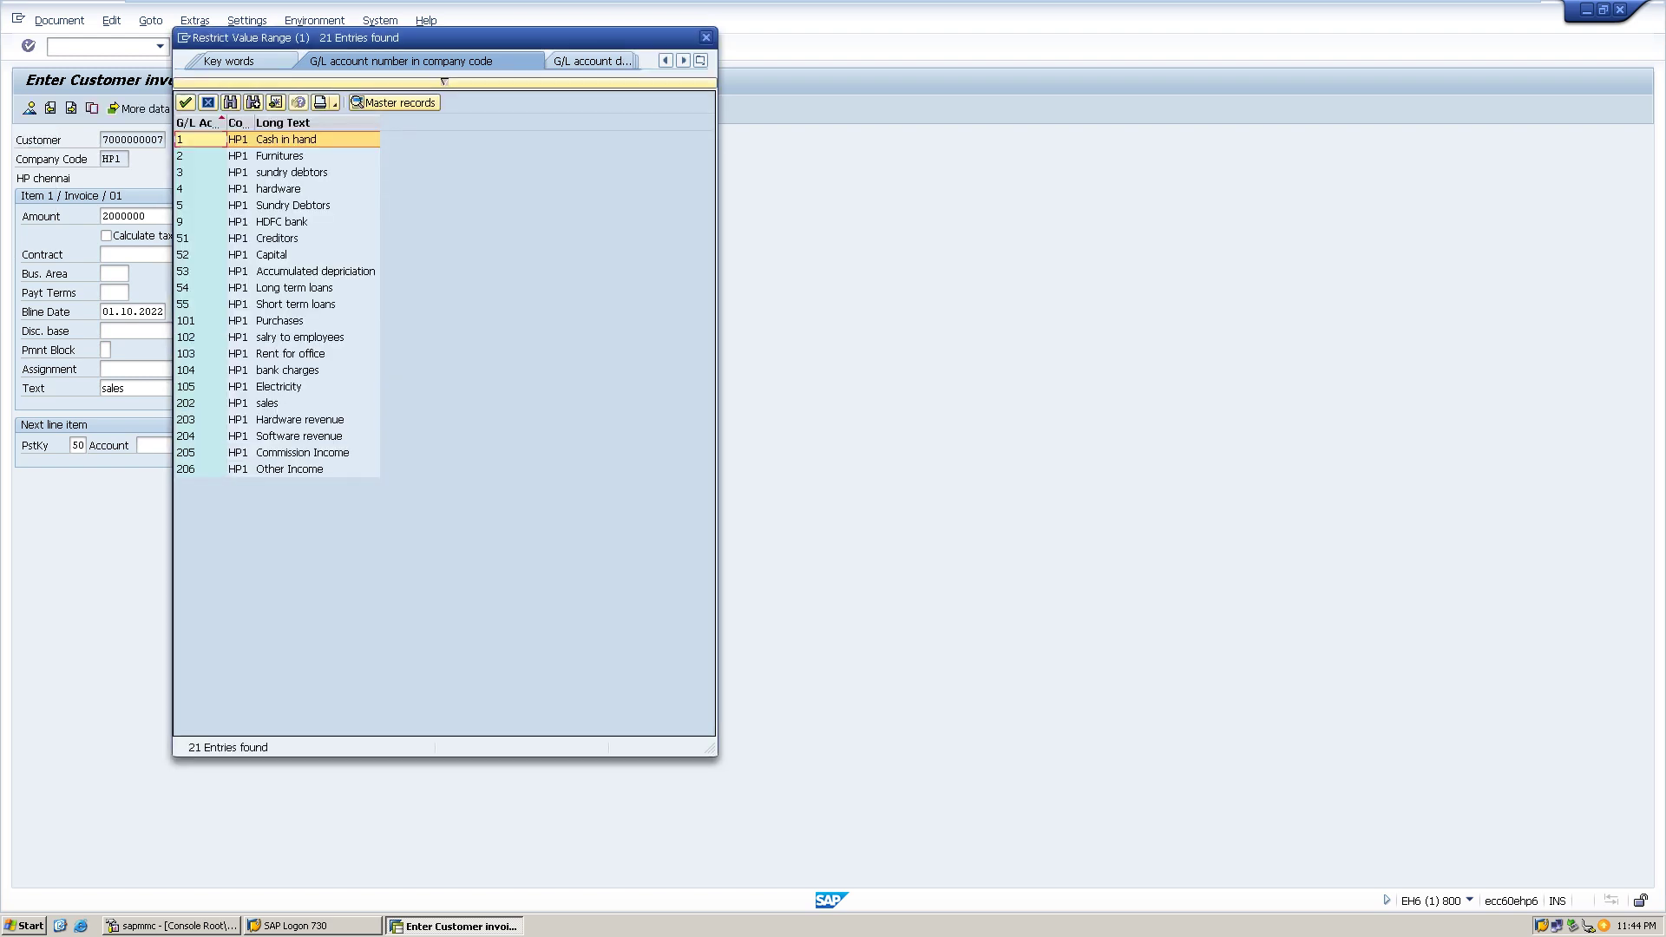
double_click(286, 452)
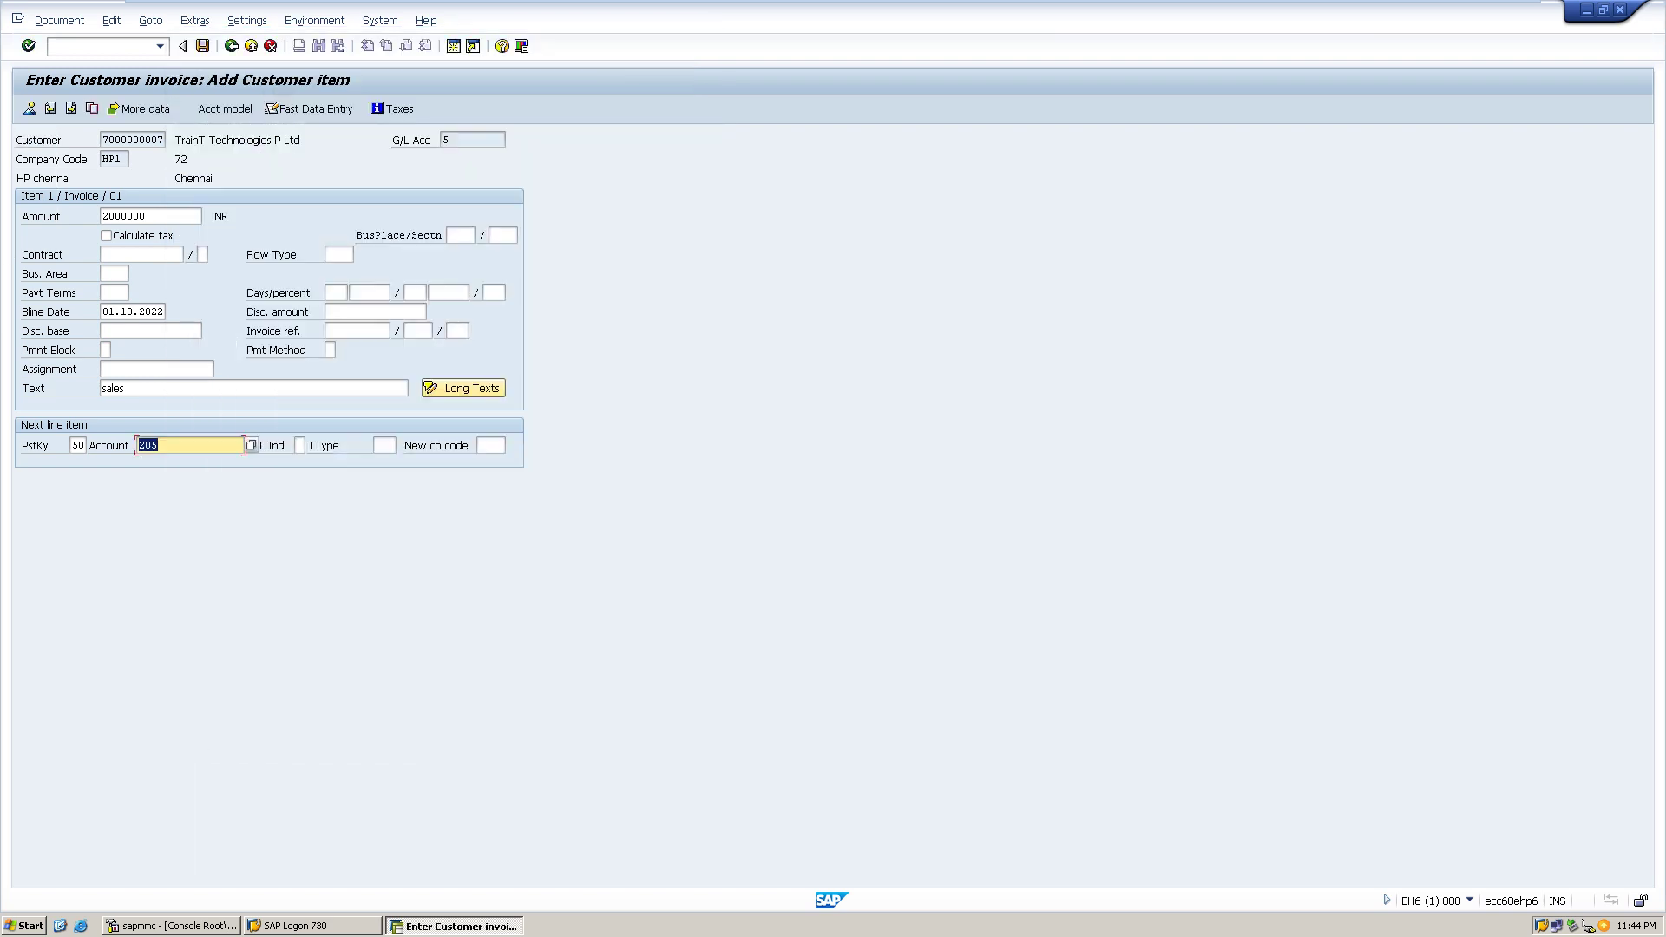
key(Return)
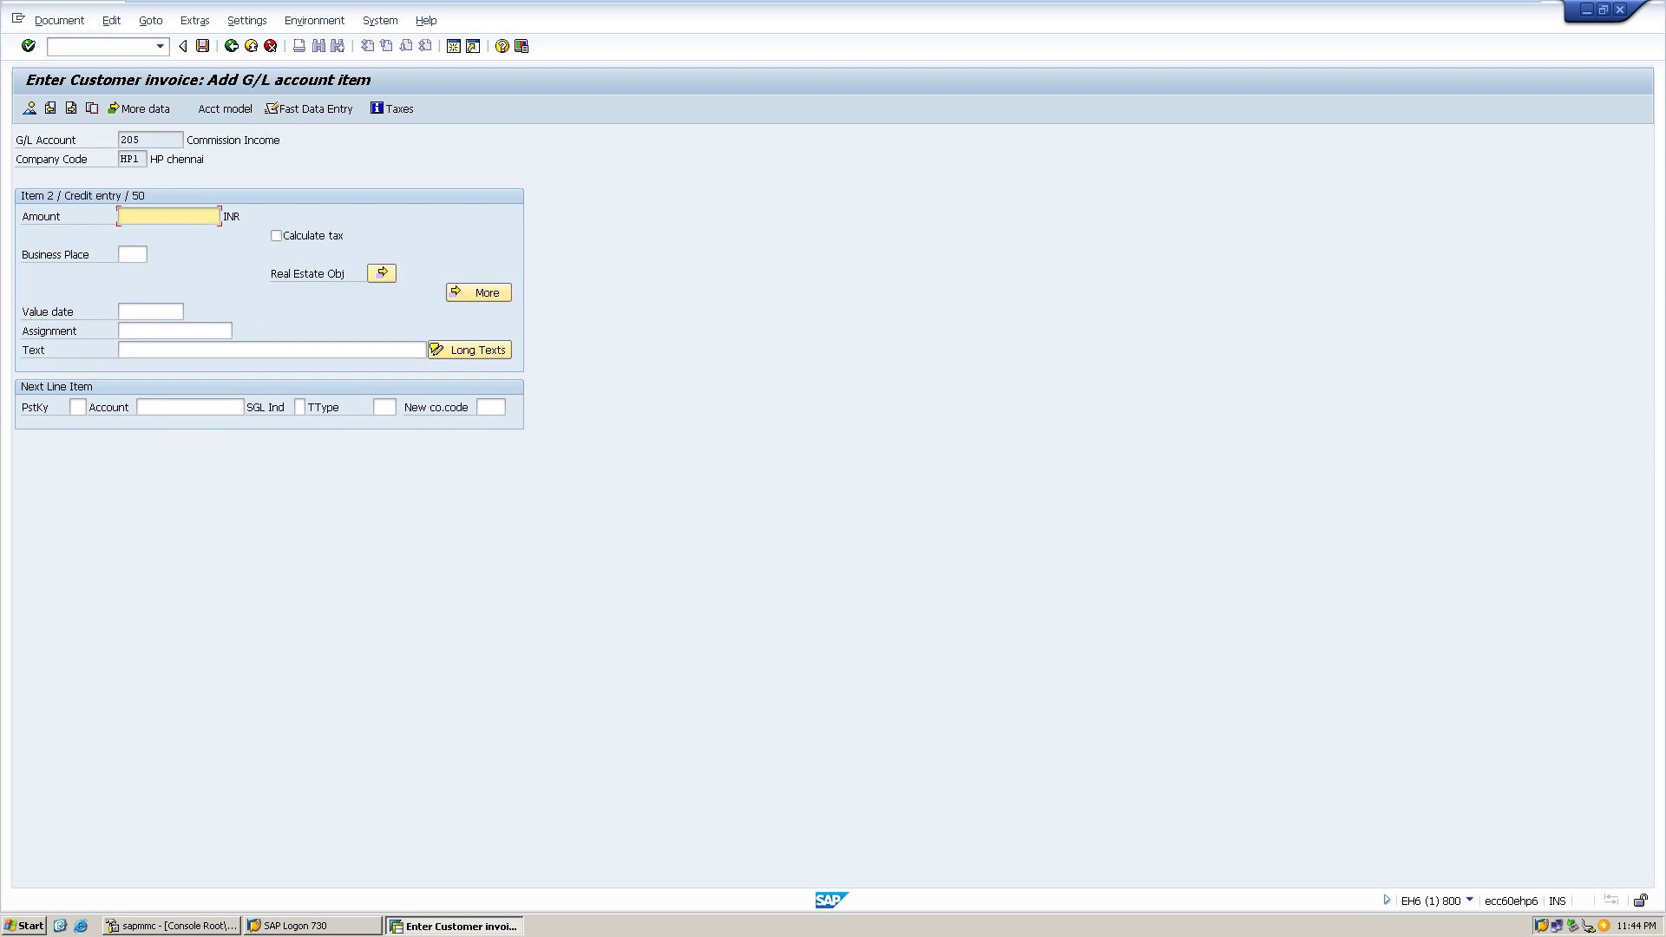
- Credit 2000000 to Commission Income with item text 'sale'
text(200000)
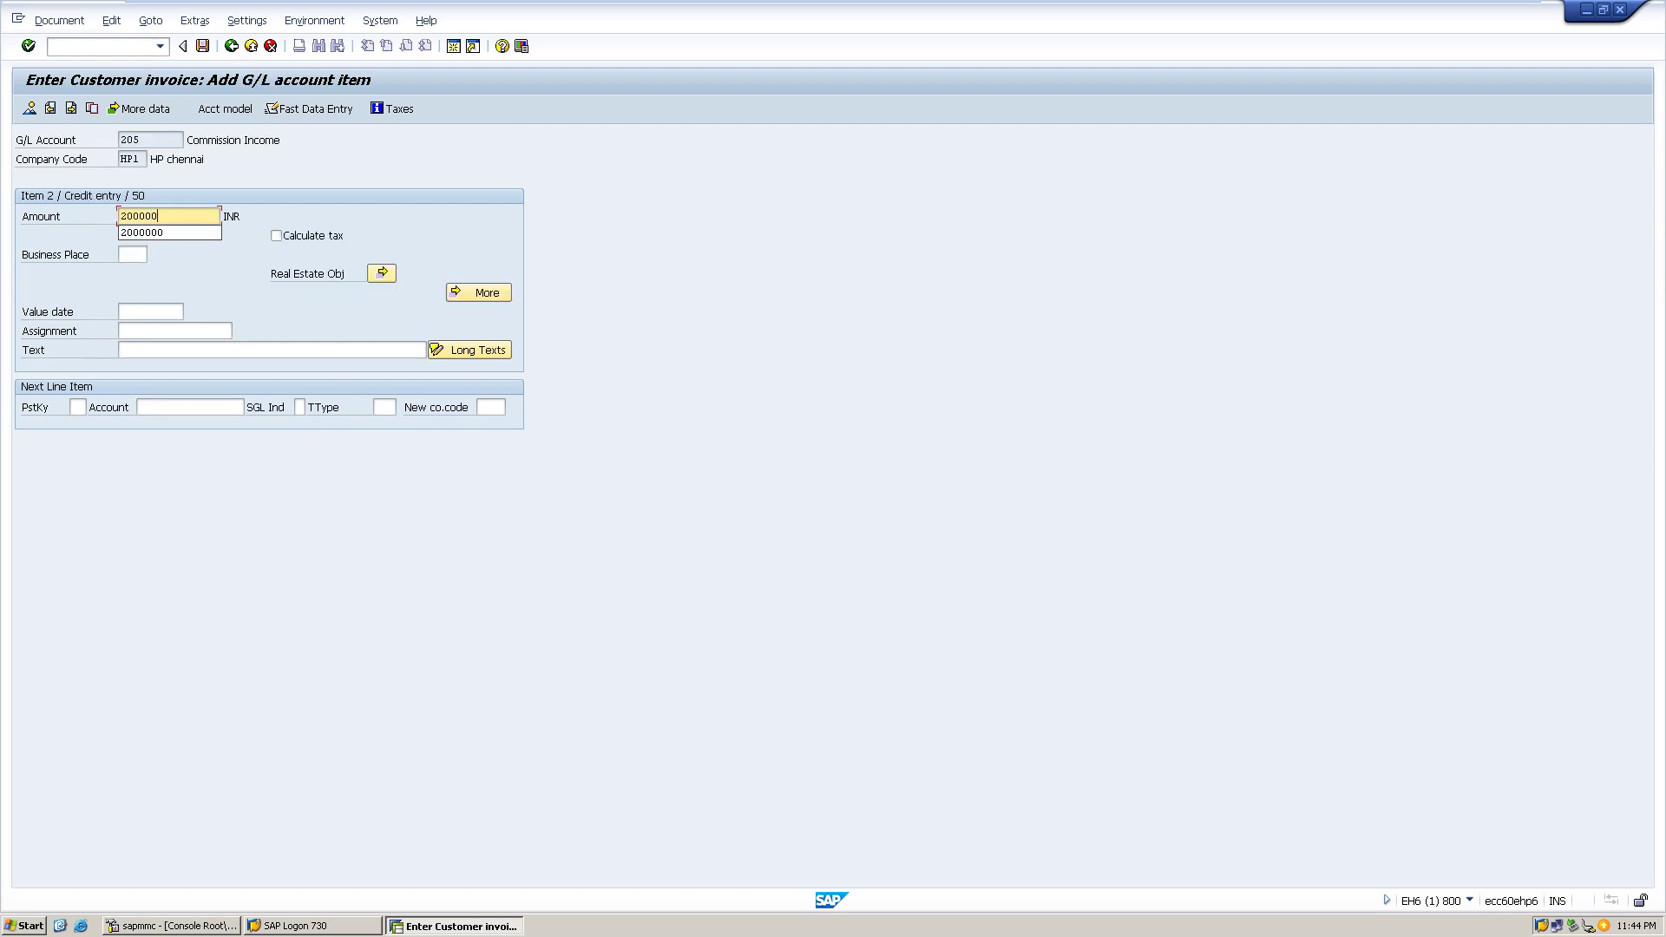
text(0)
click(122, 349)
text(sale)
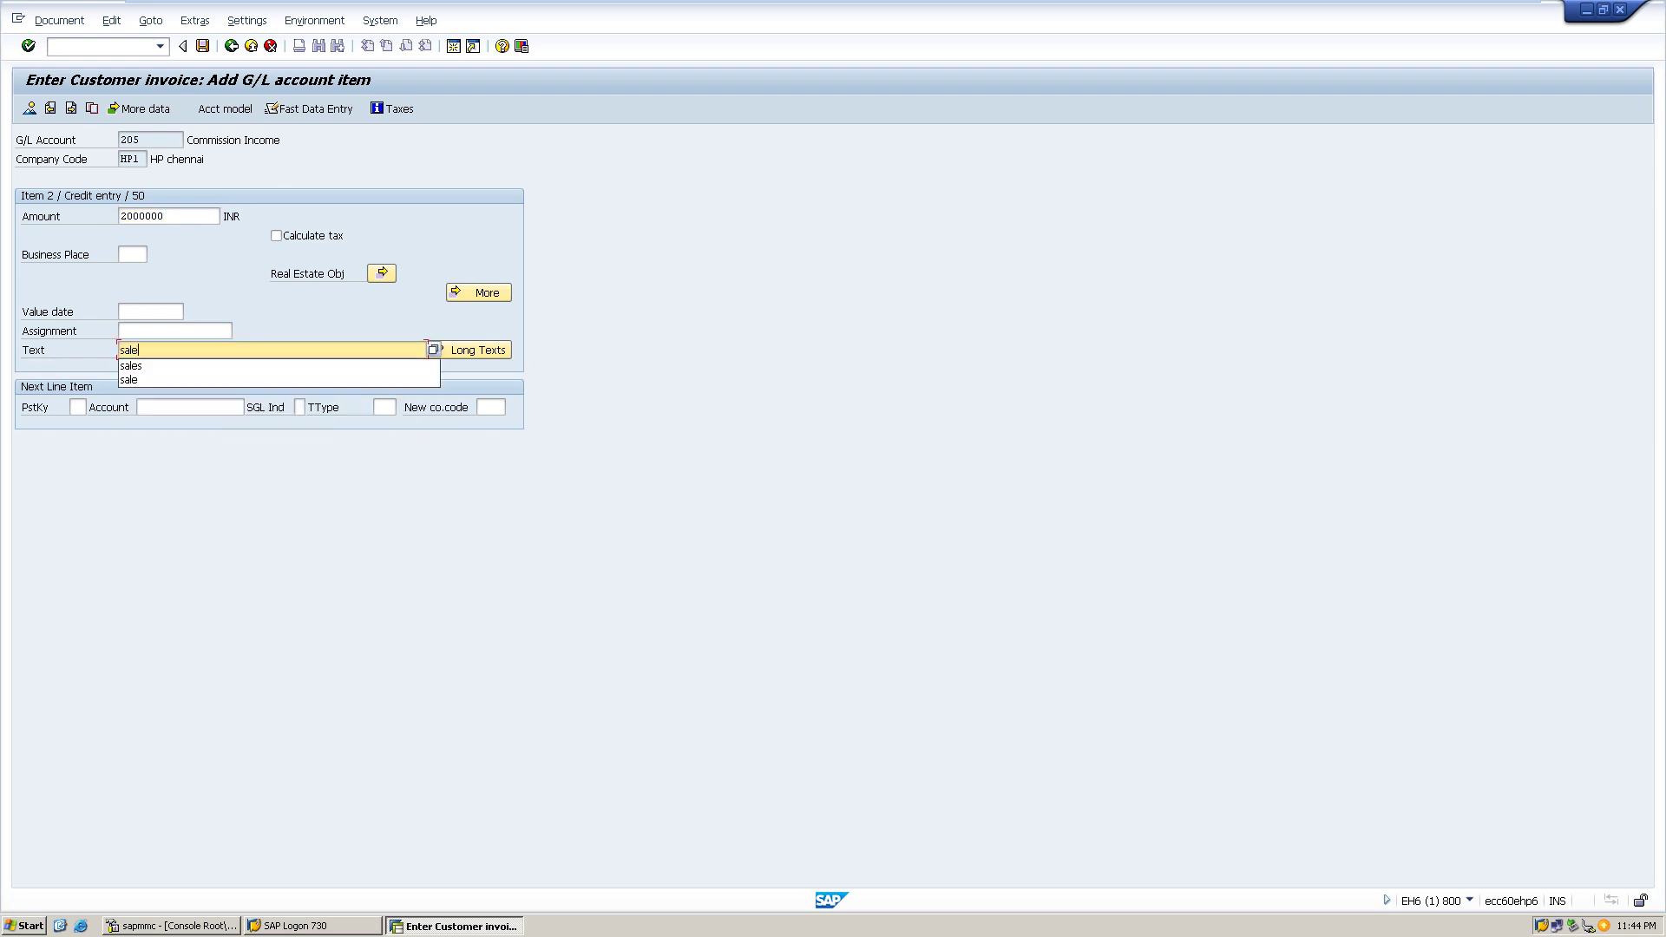
- Simulate the balanced 2,000,000 INR document and post it
key(F10)
key(Down)
key(Down)
key(Down)
key(Down)
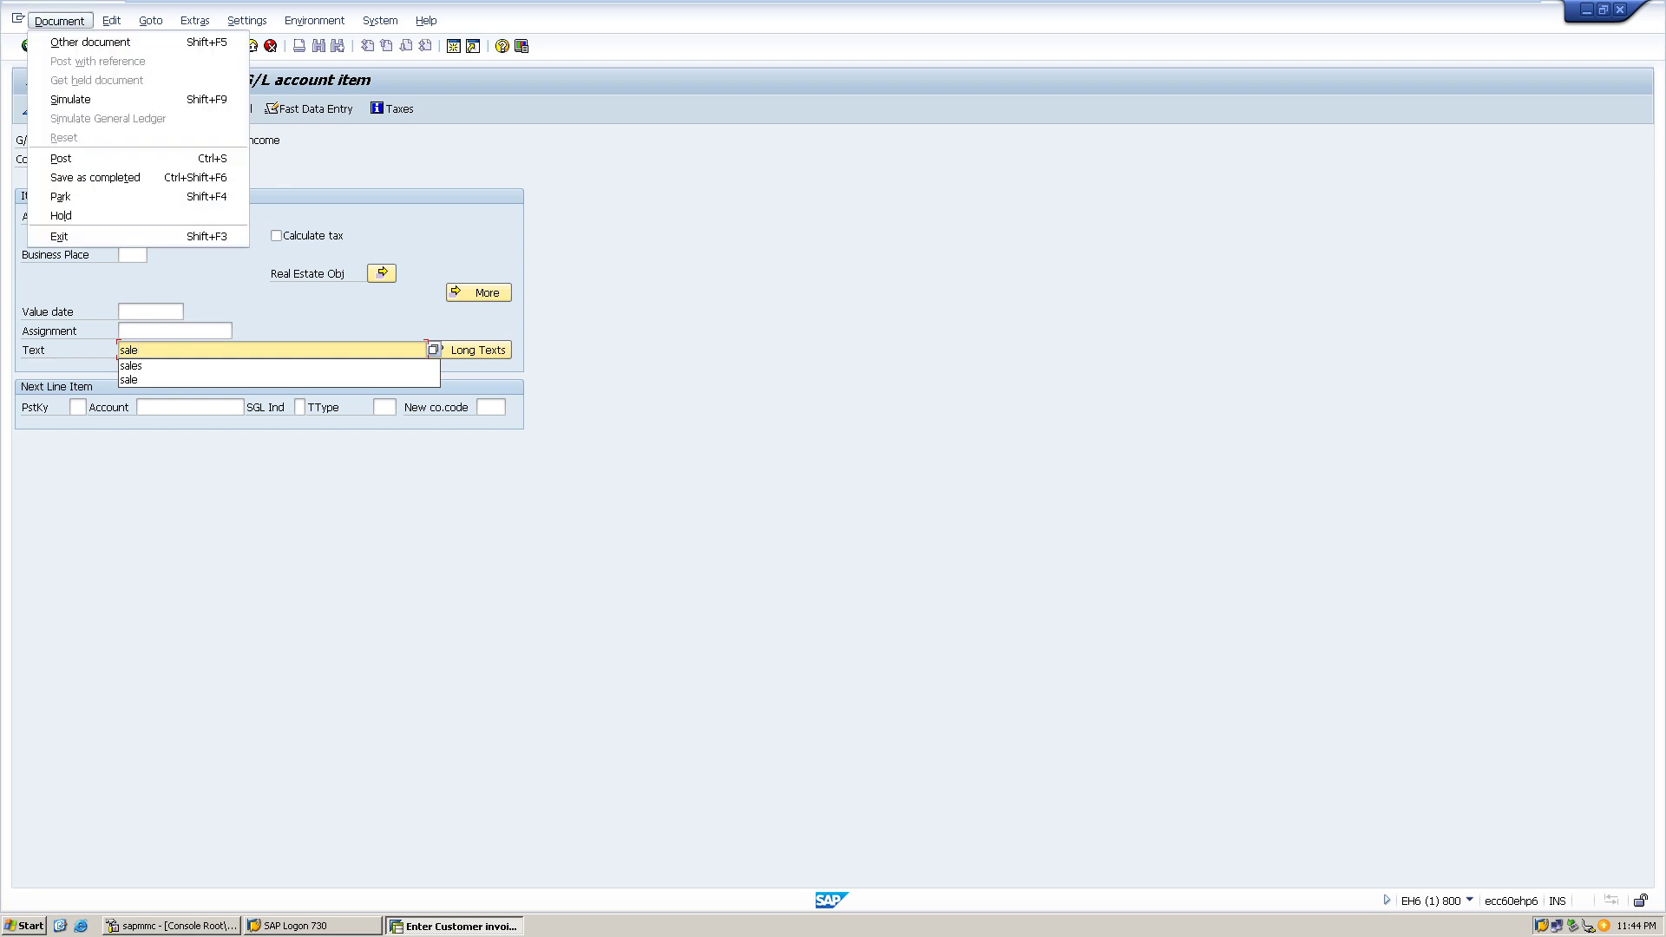
key(Return)
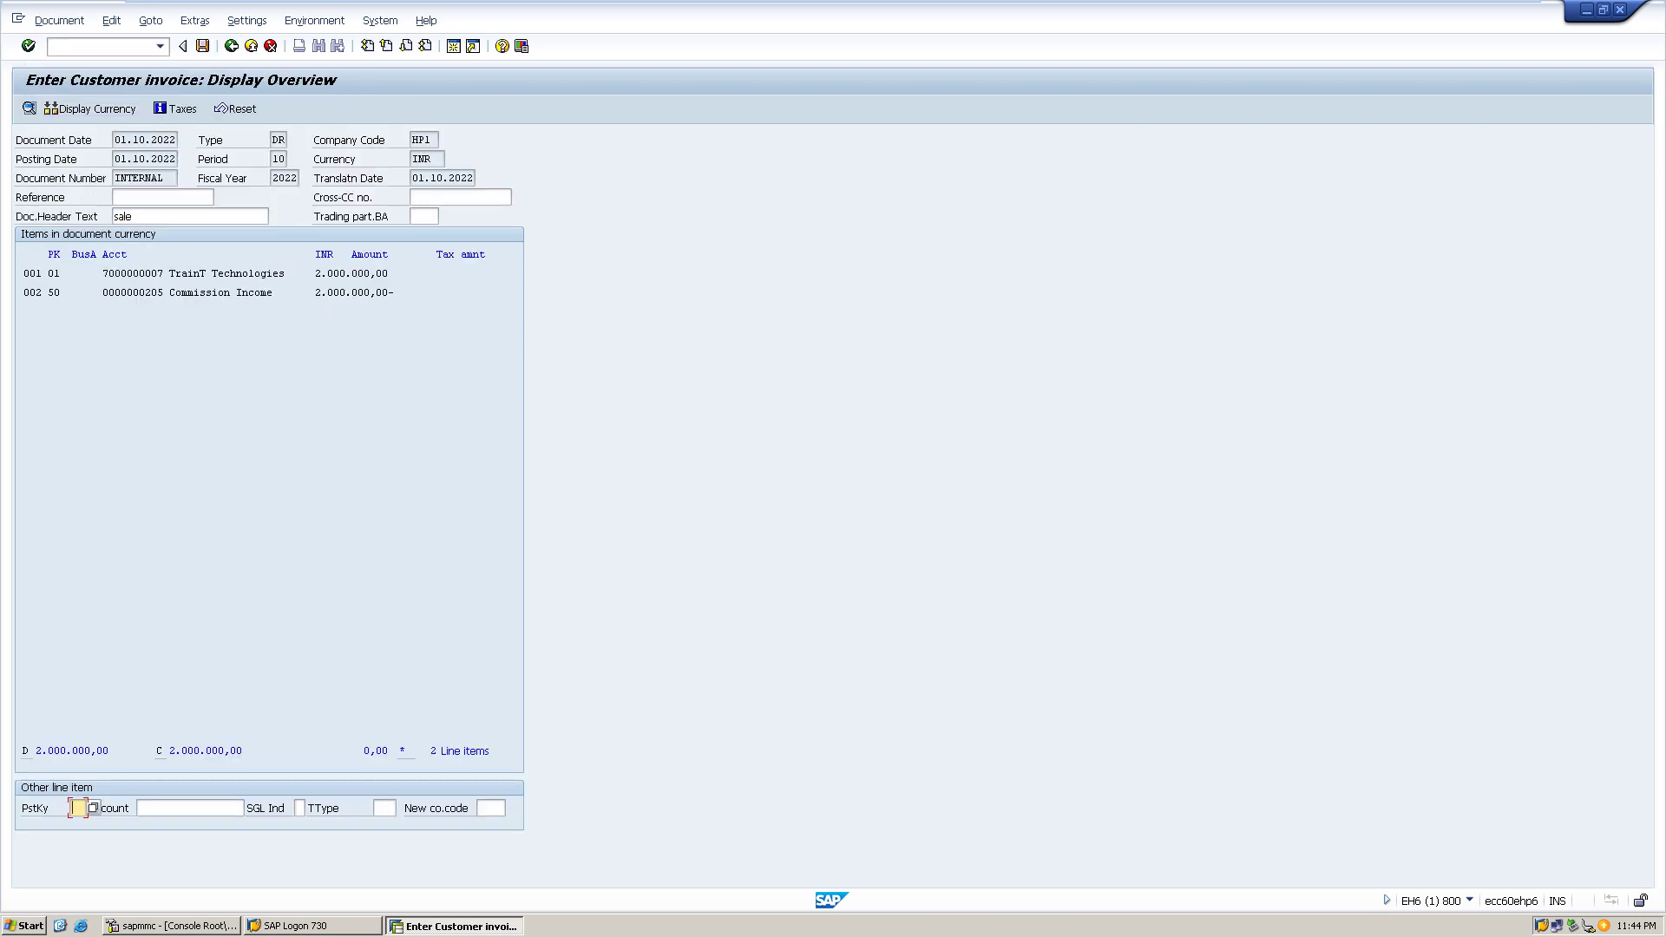
key(ctrl+s)
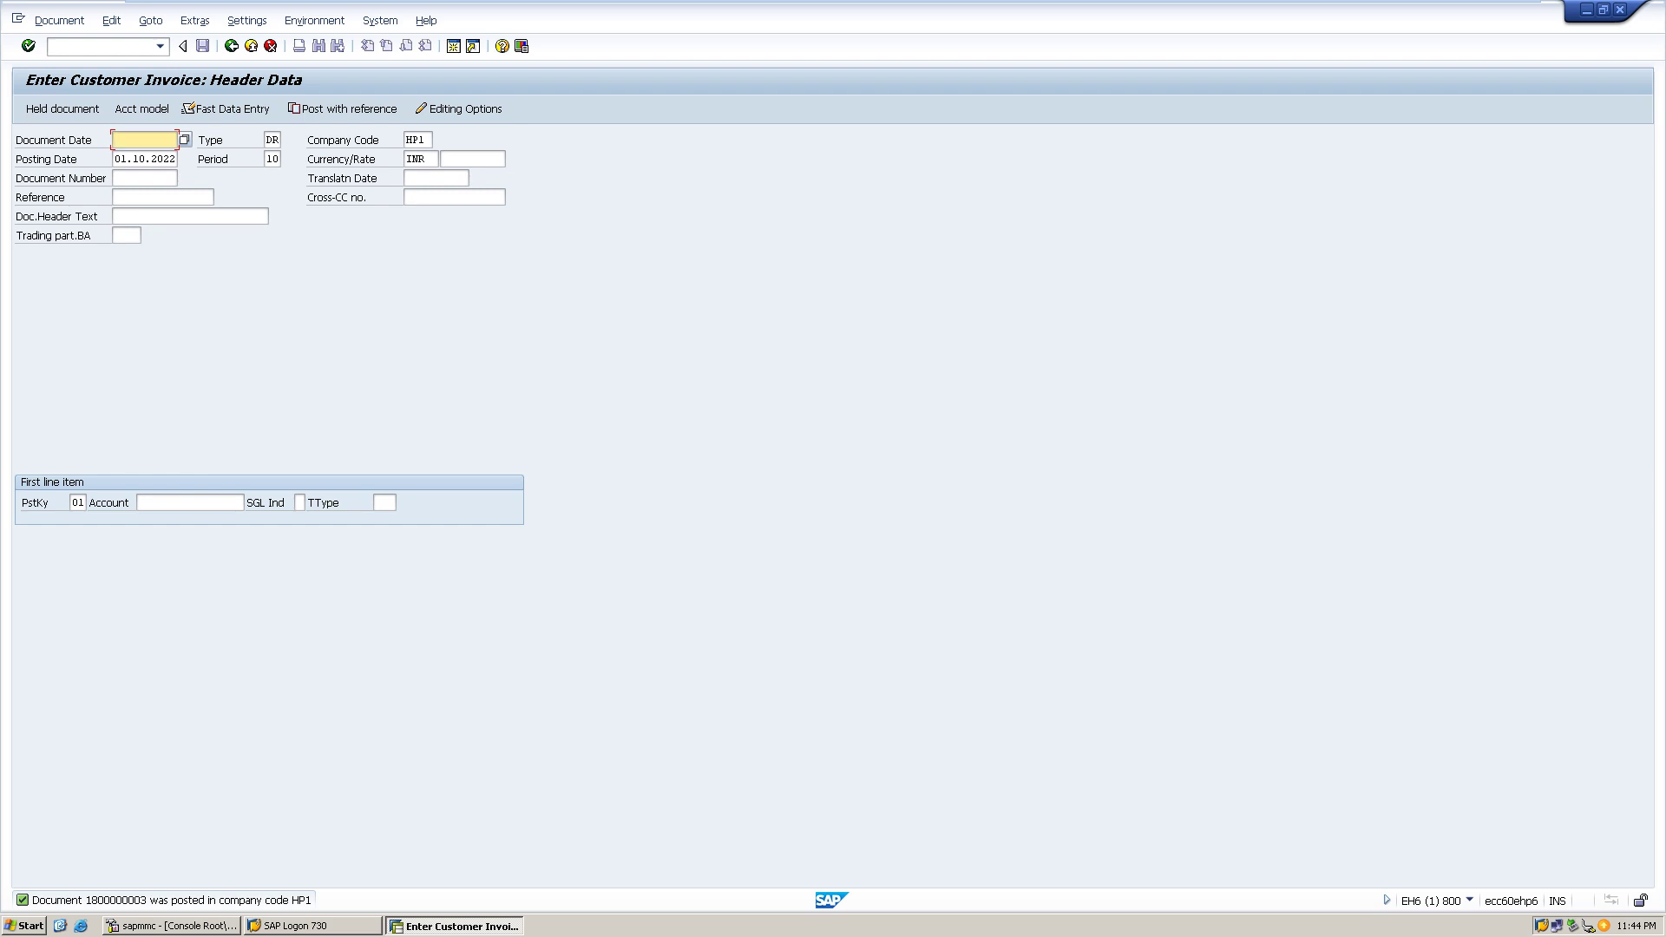
- Check the accounting editing options, then date the new invoice 01.10.2022
click(463, 109)
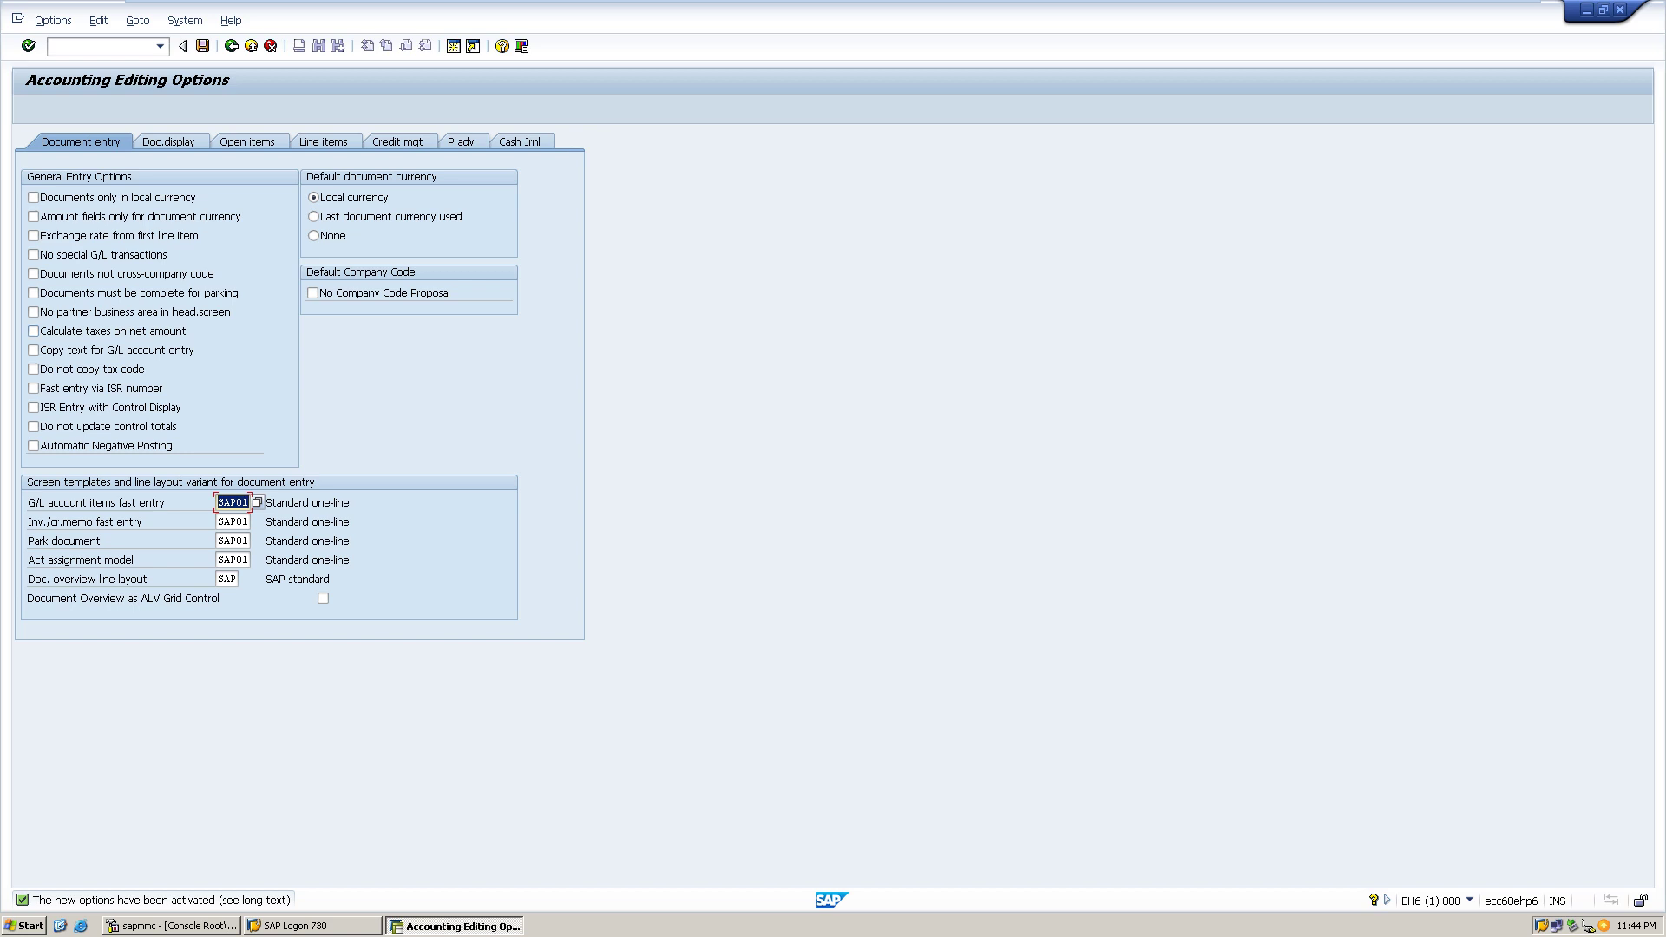
click(230, 45)
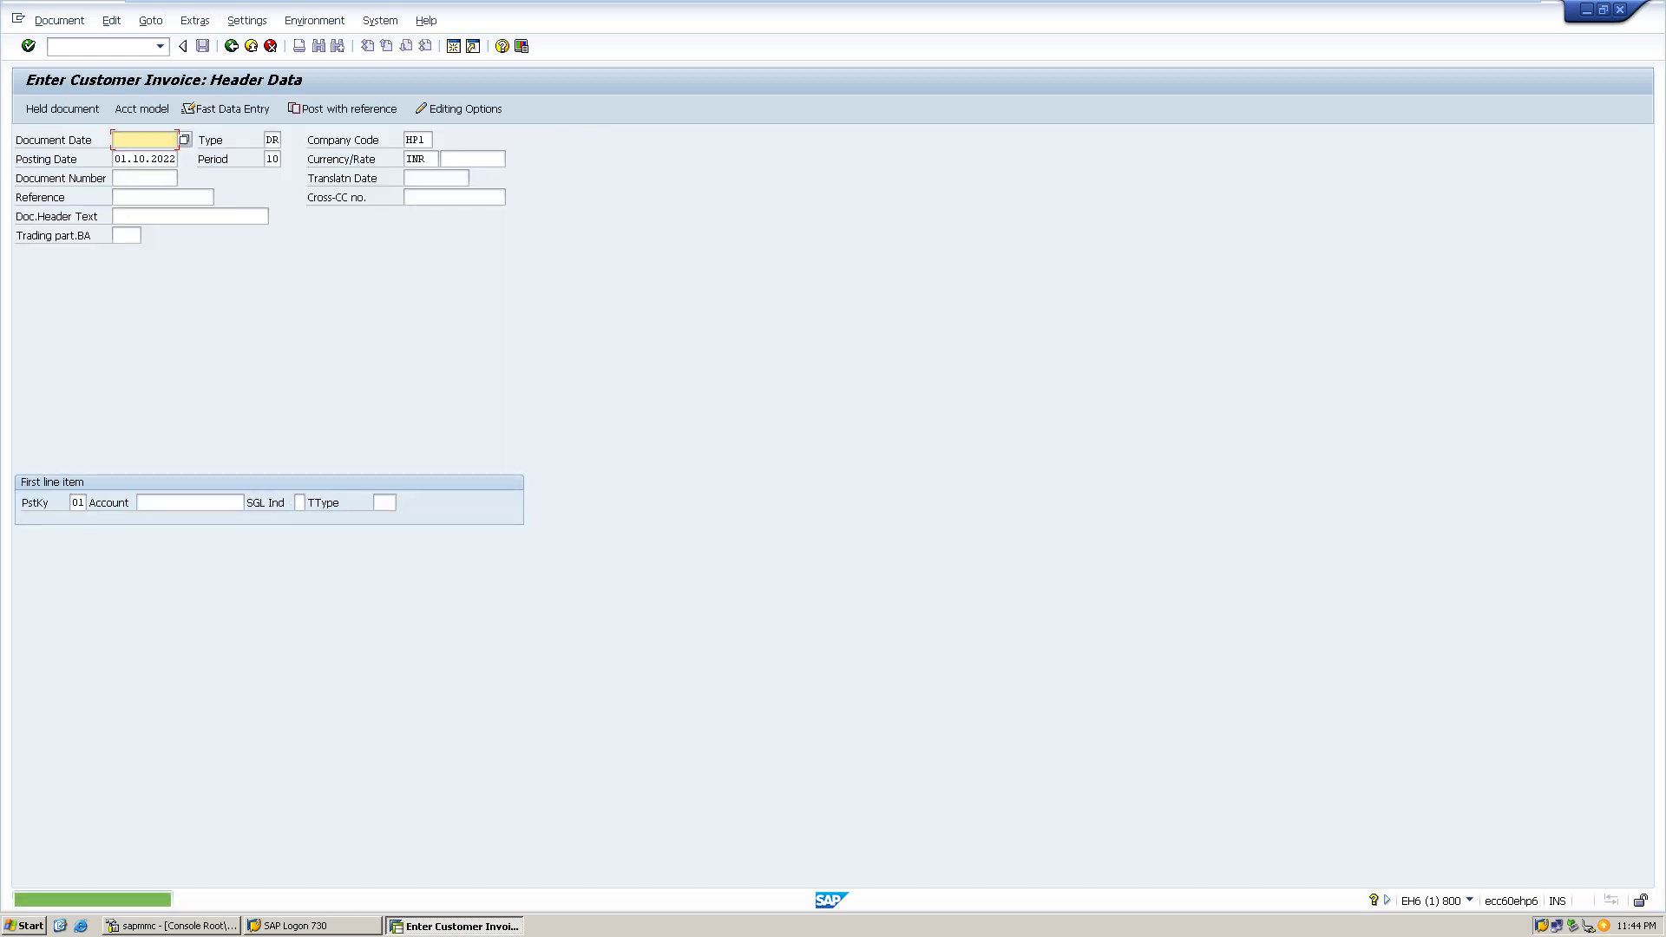
text(0)
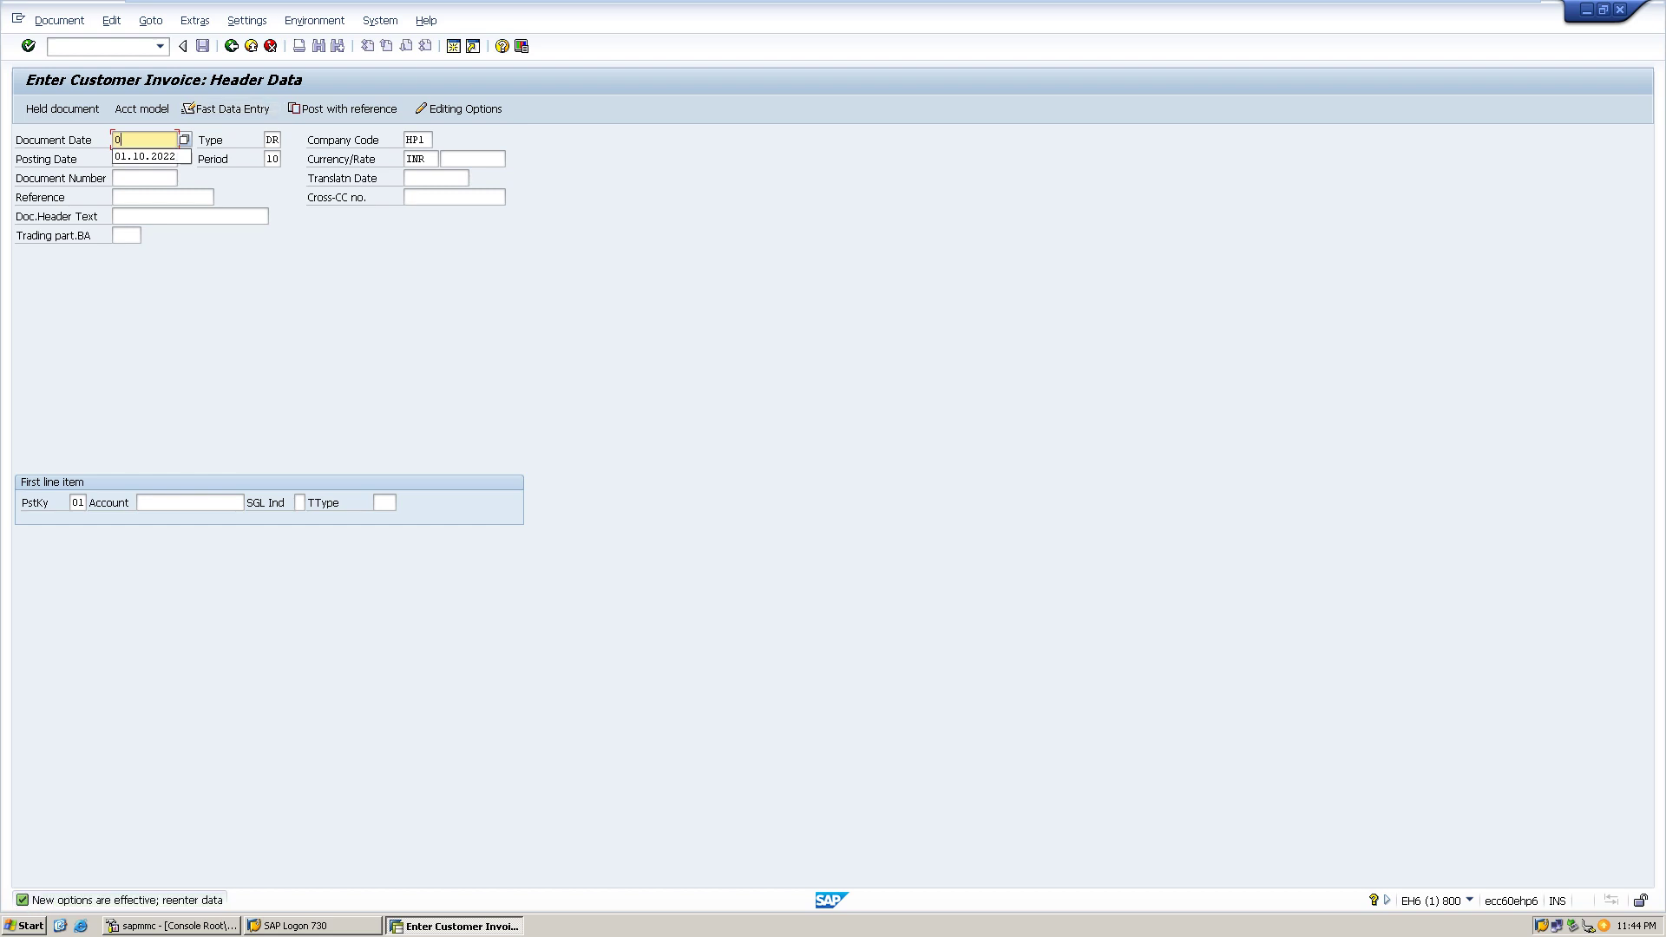
key(Down)
key(Return)
- Pick customer Biuddypower Intotech from the HP1 list as the first line item
click(191, 503)
click(250, 503)
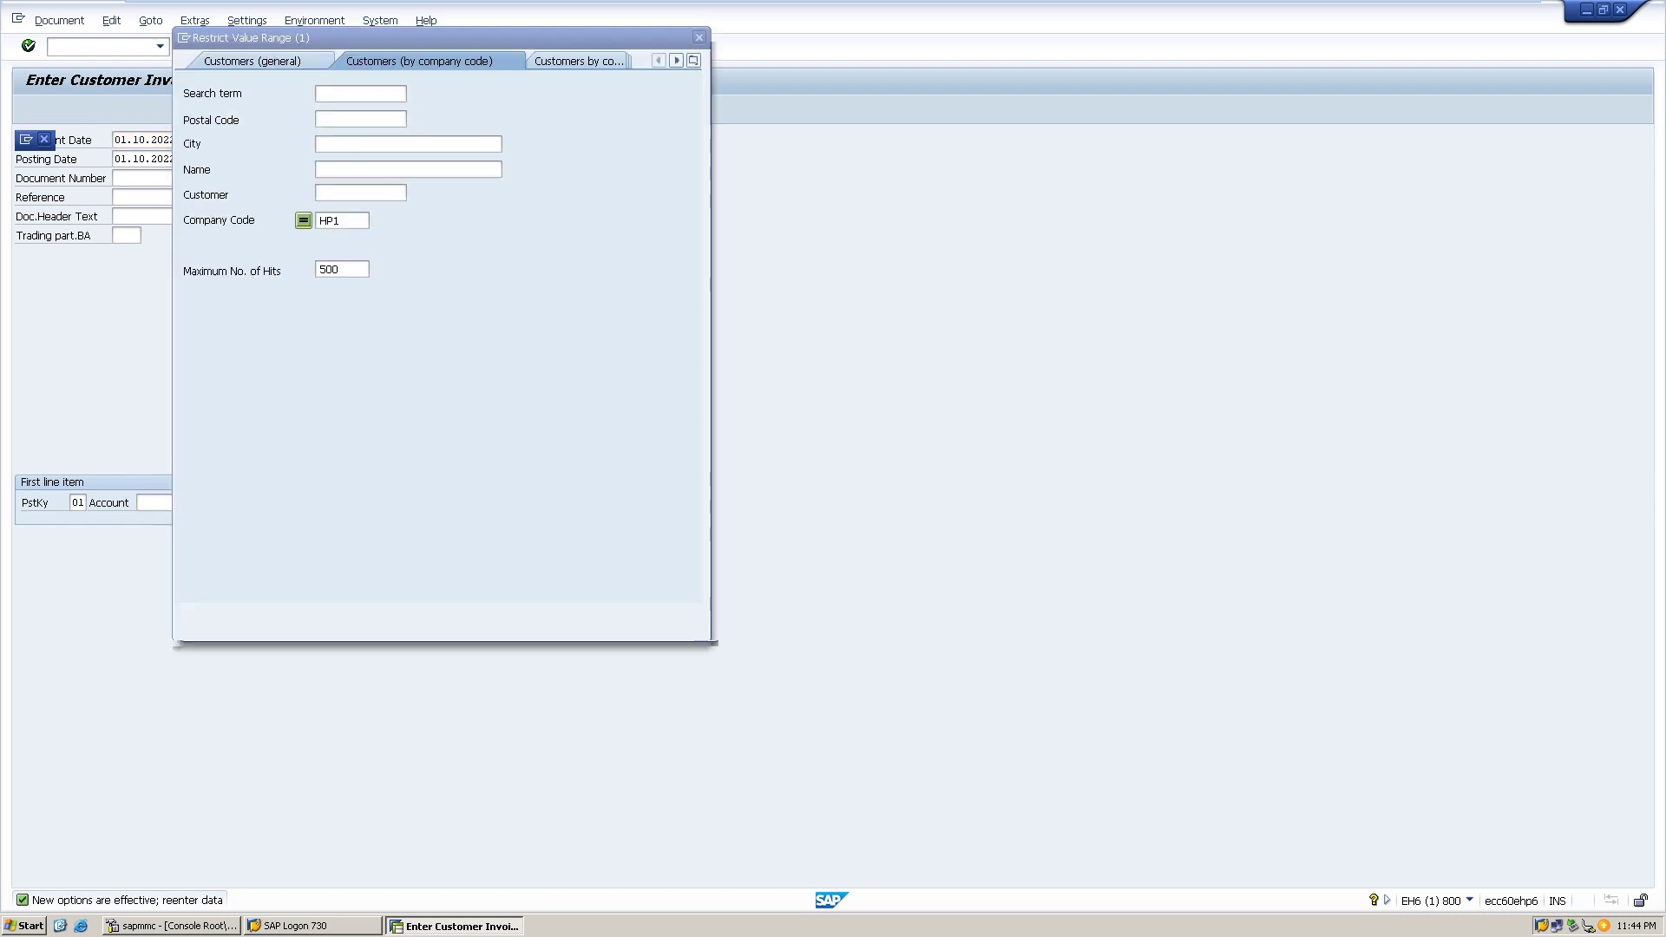
click(642, 614)
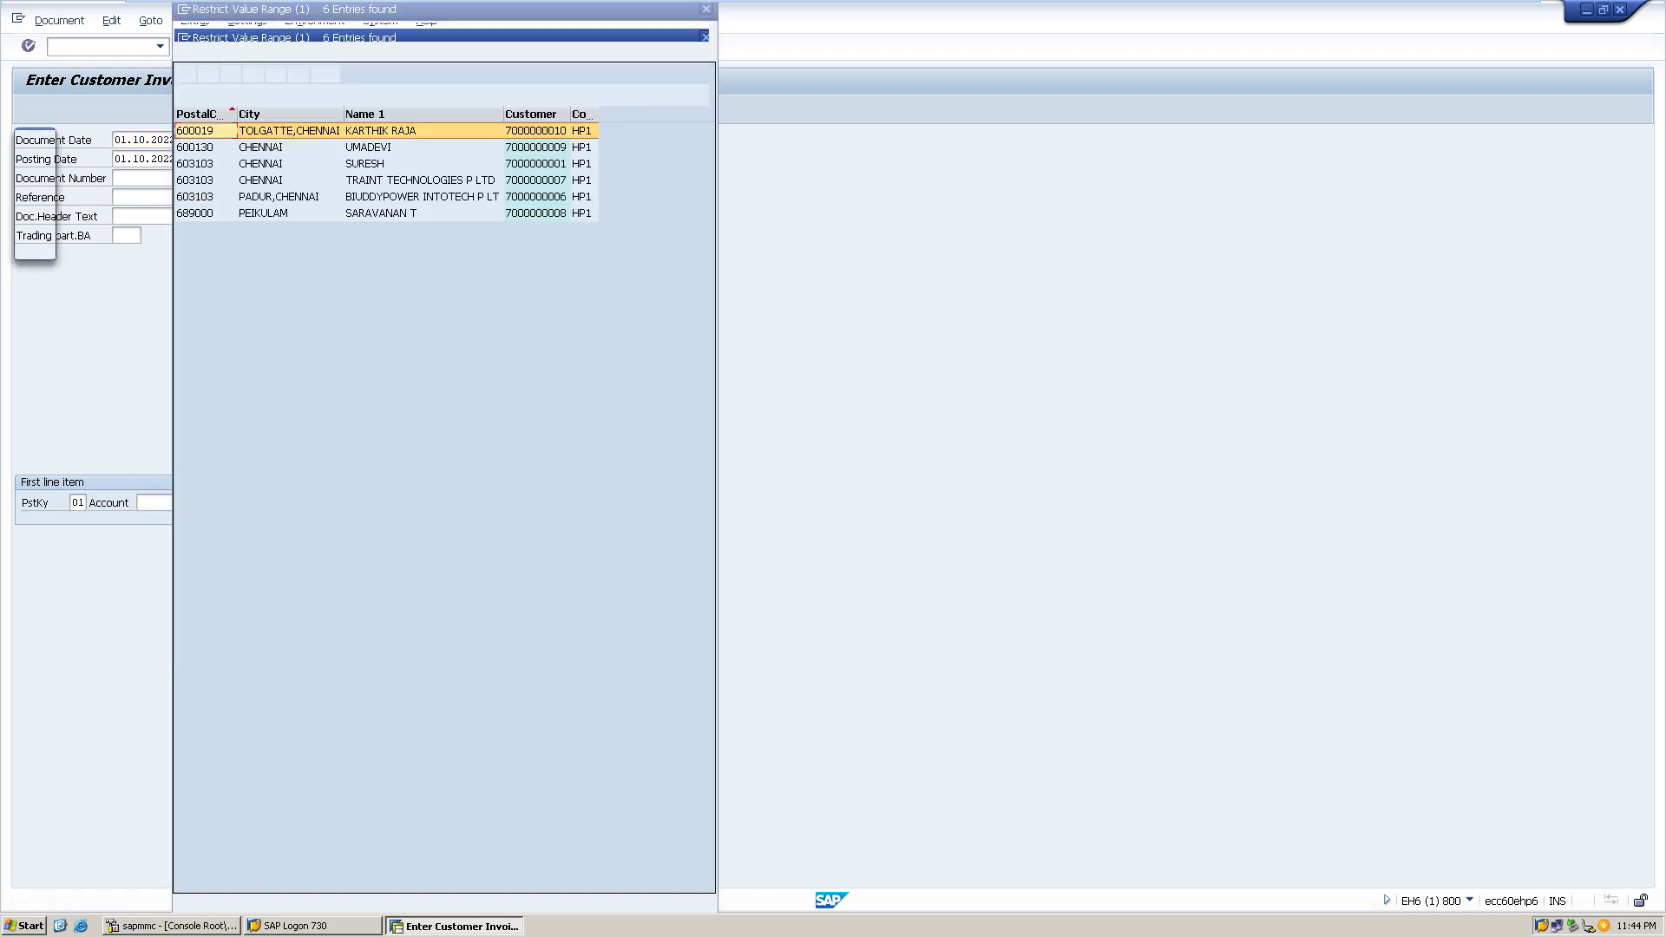
double_click(421, 197)
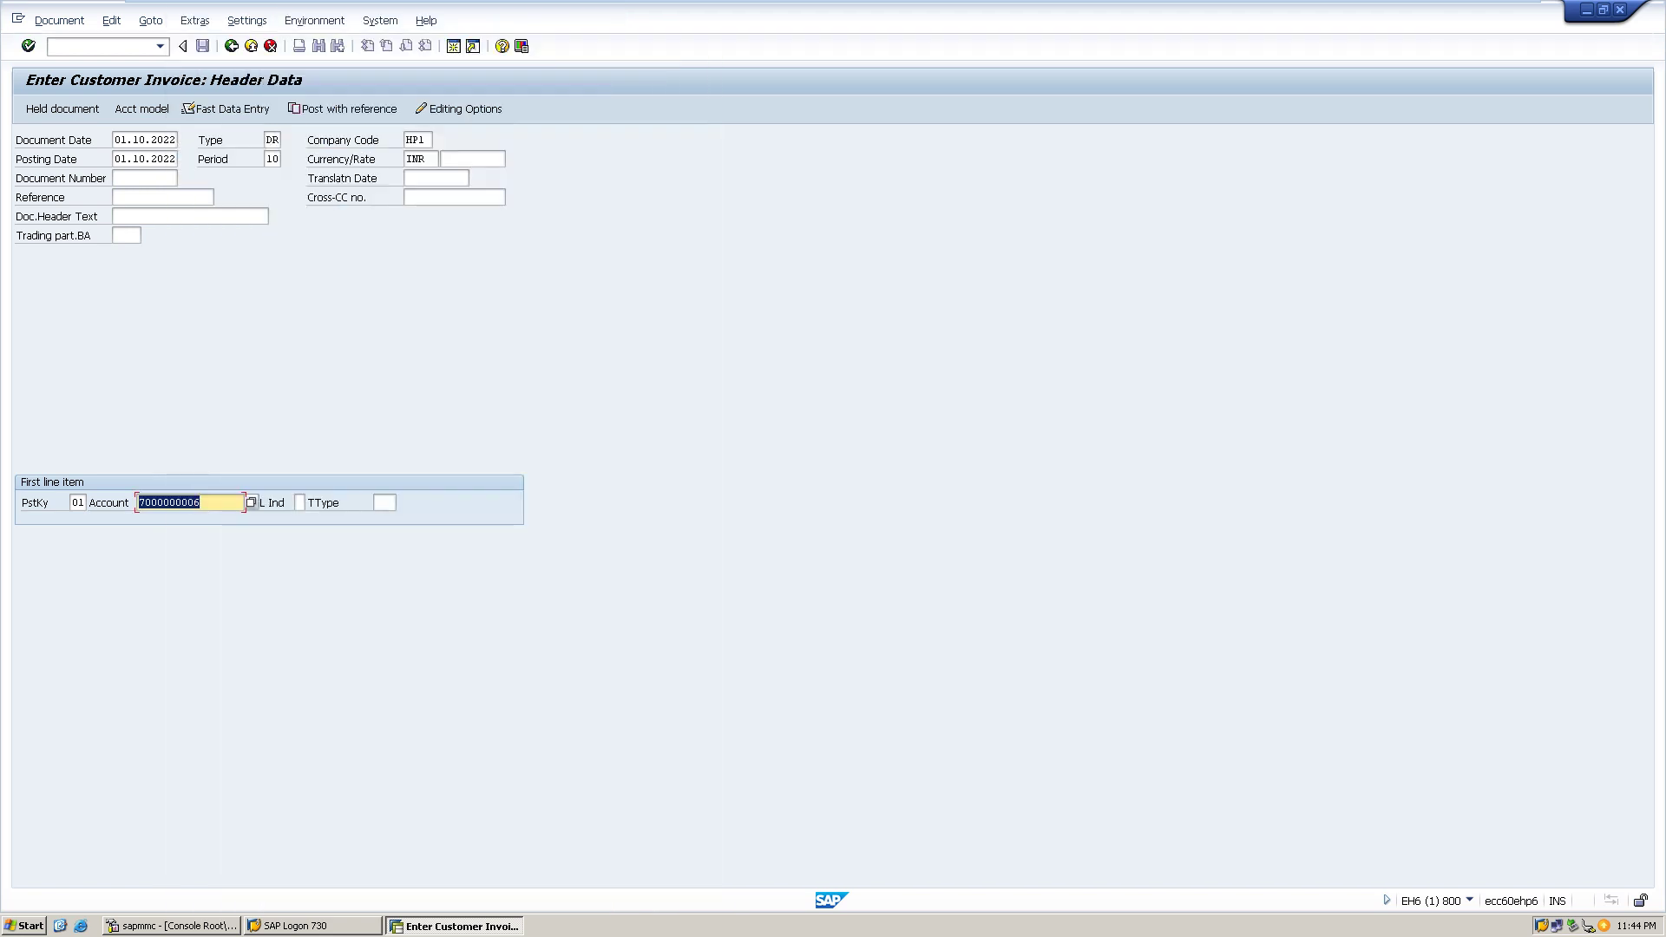
key(Return)
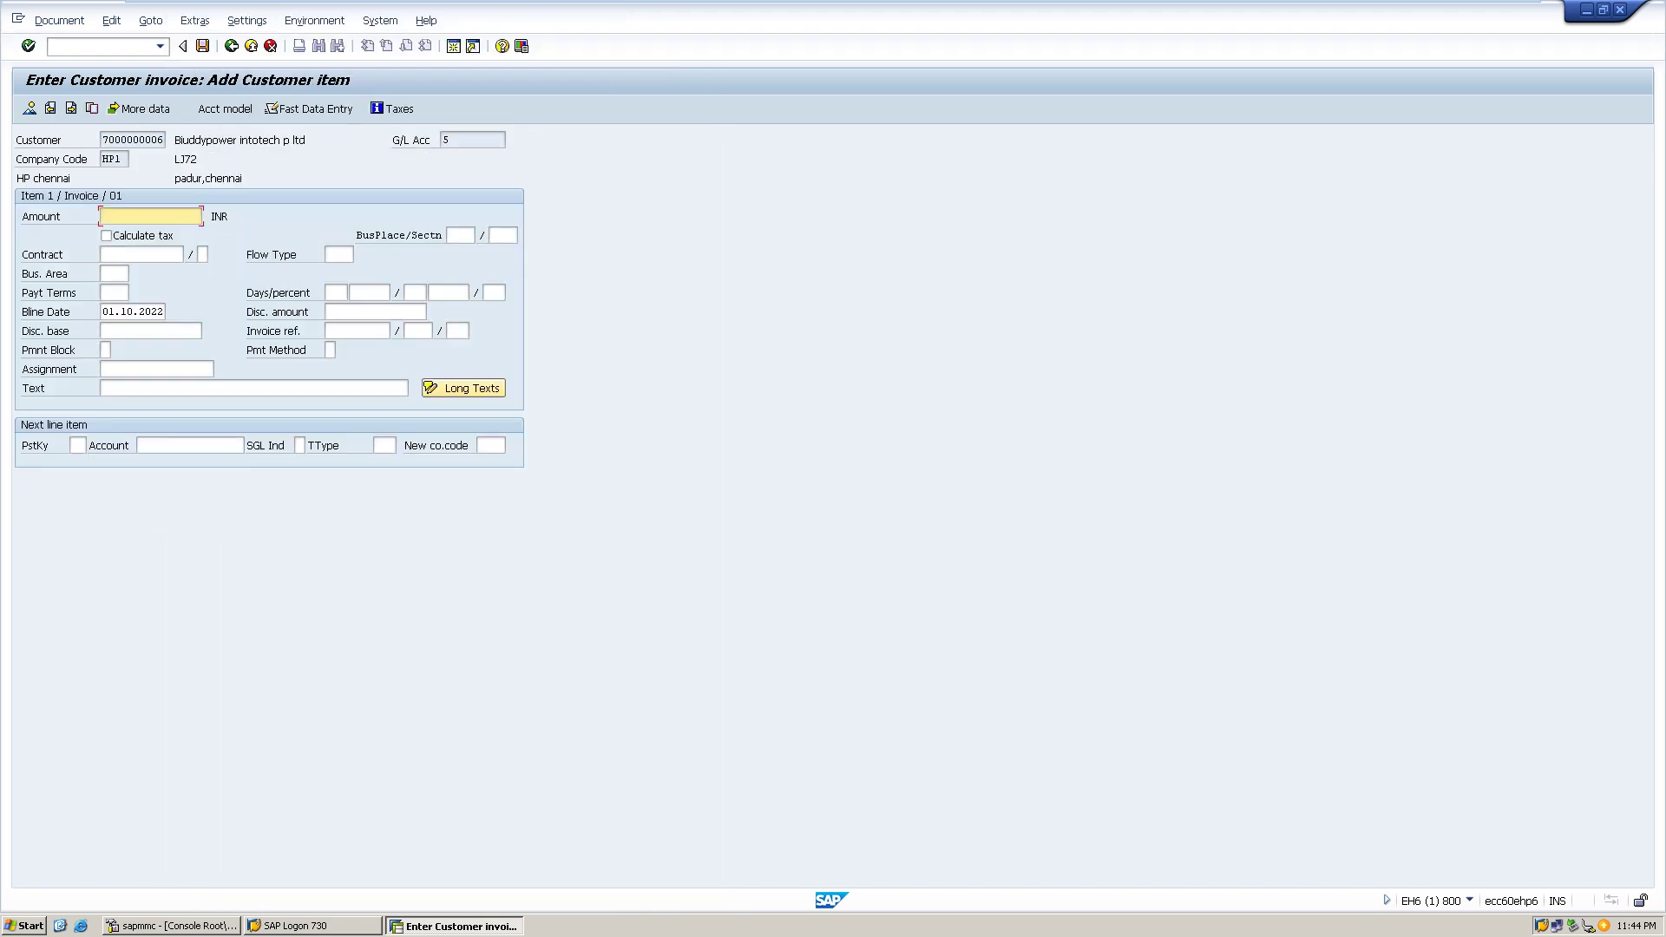
- Give the customer item amount 5000000 and text 'sale drs'
text(5000000)
click(174, 388)
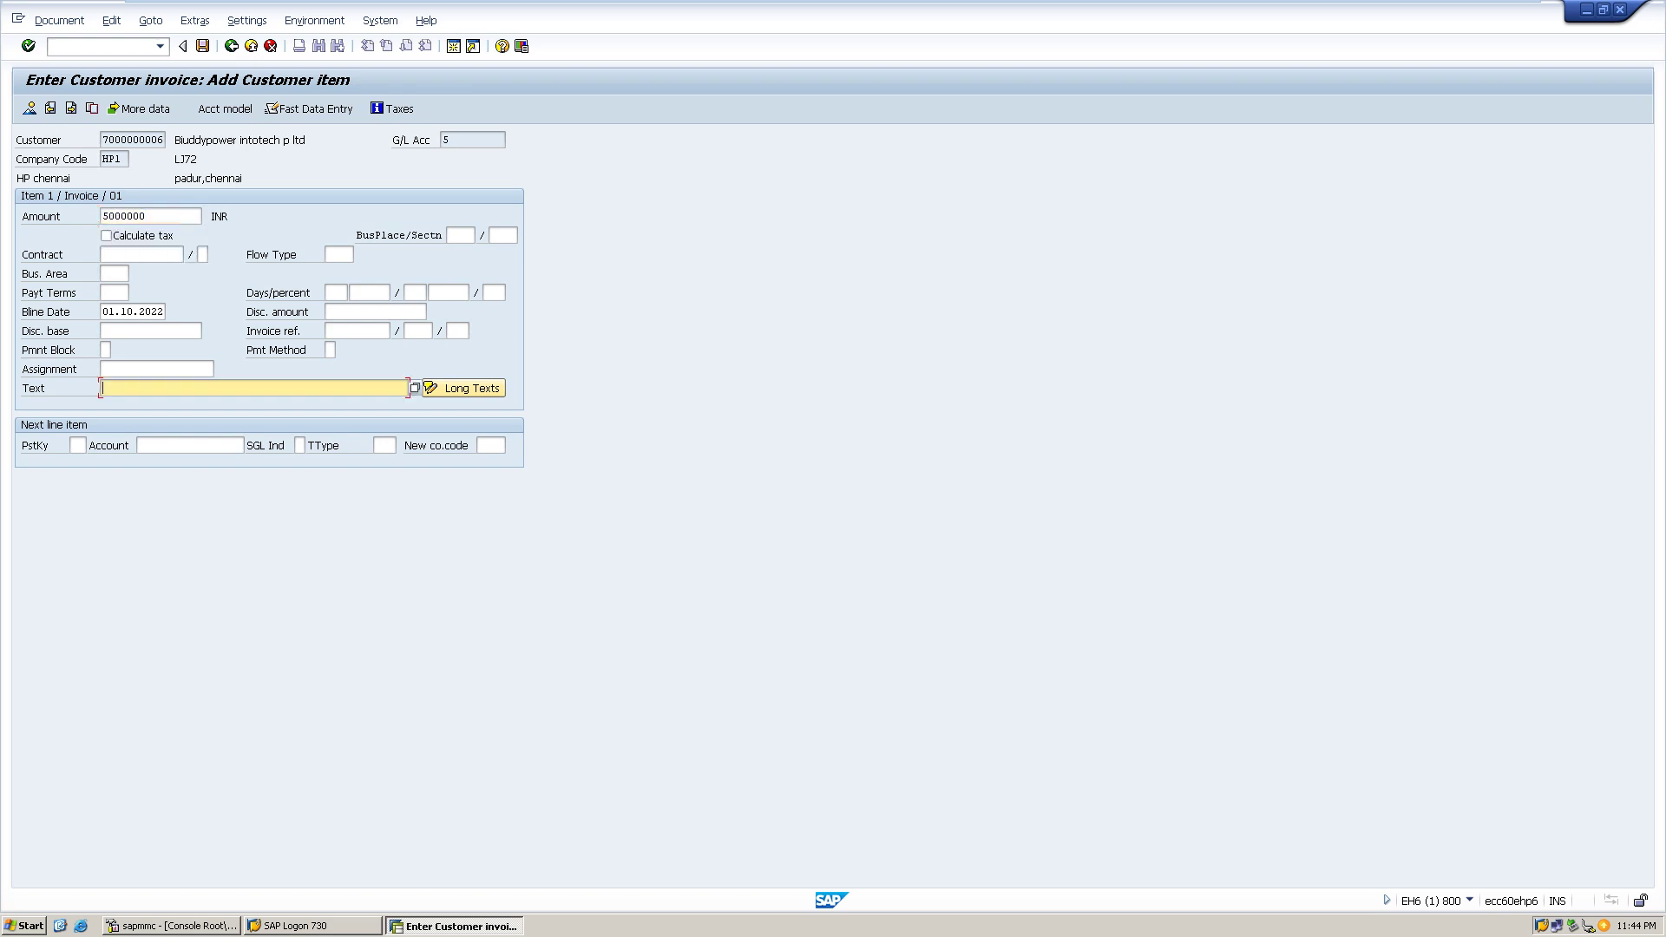
text(sale drs)
- Add a posting key 50 credit line to G/L account 206 Other Income
click(77, 445)
text(50)
key(Tab)
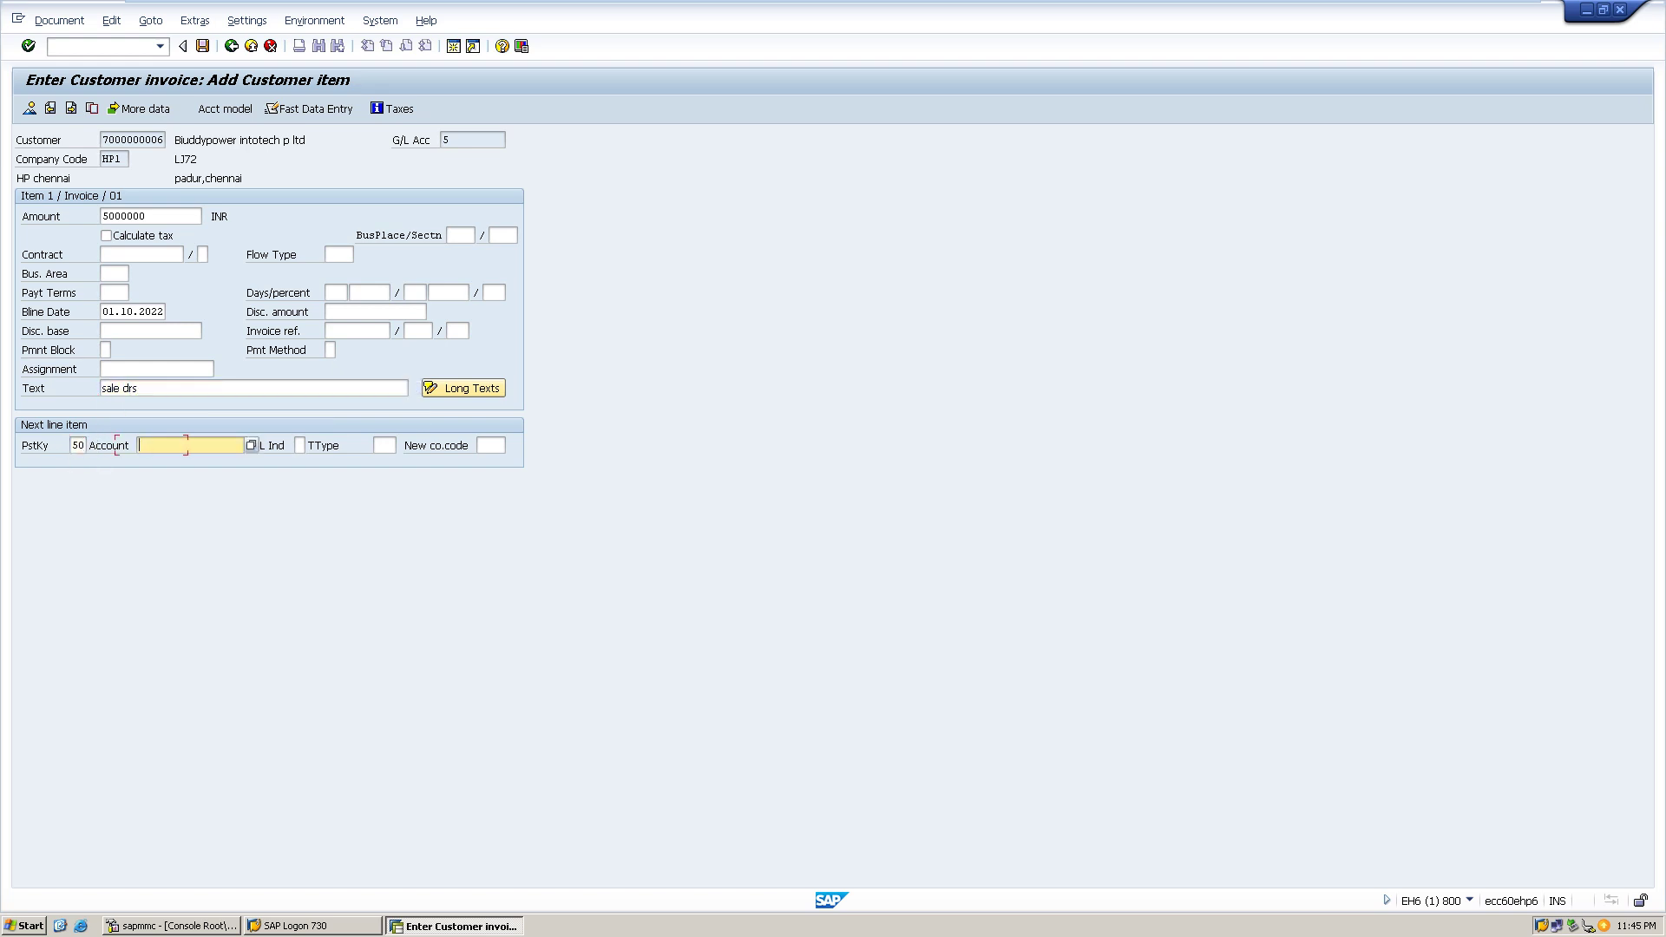
key(F4)
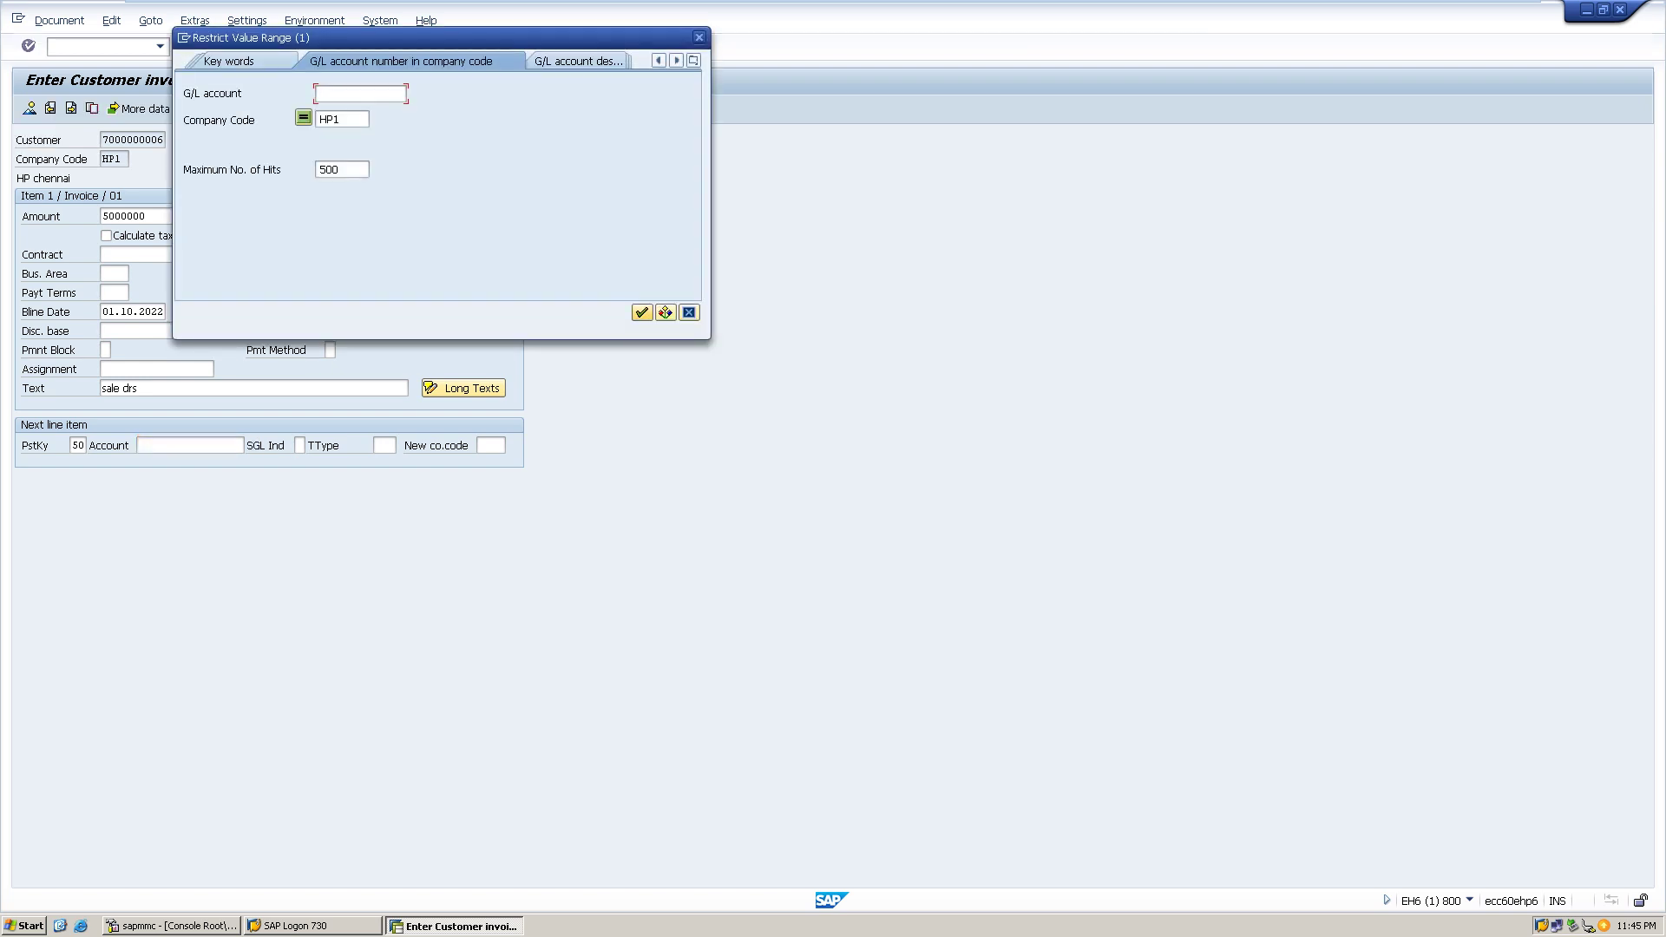
key(Return)
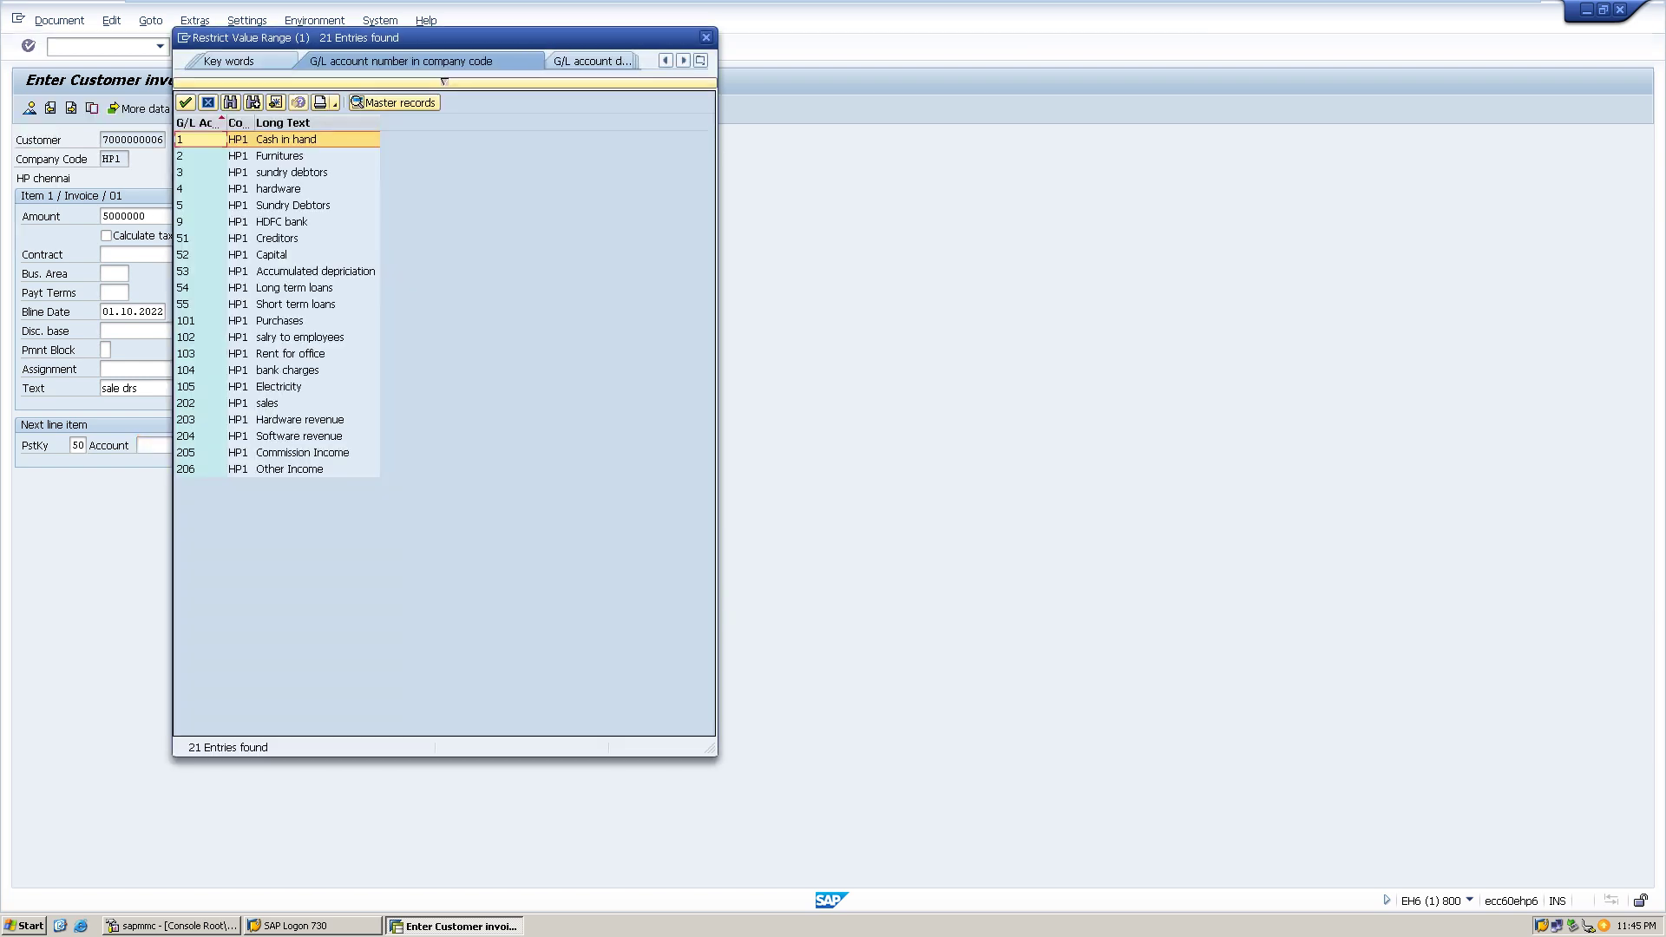
double_click(200, 468)
key(Return)
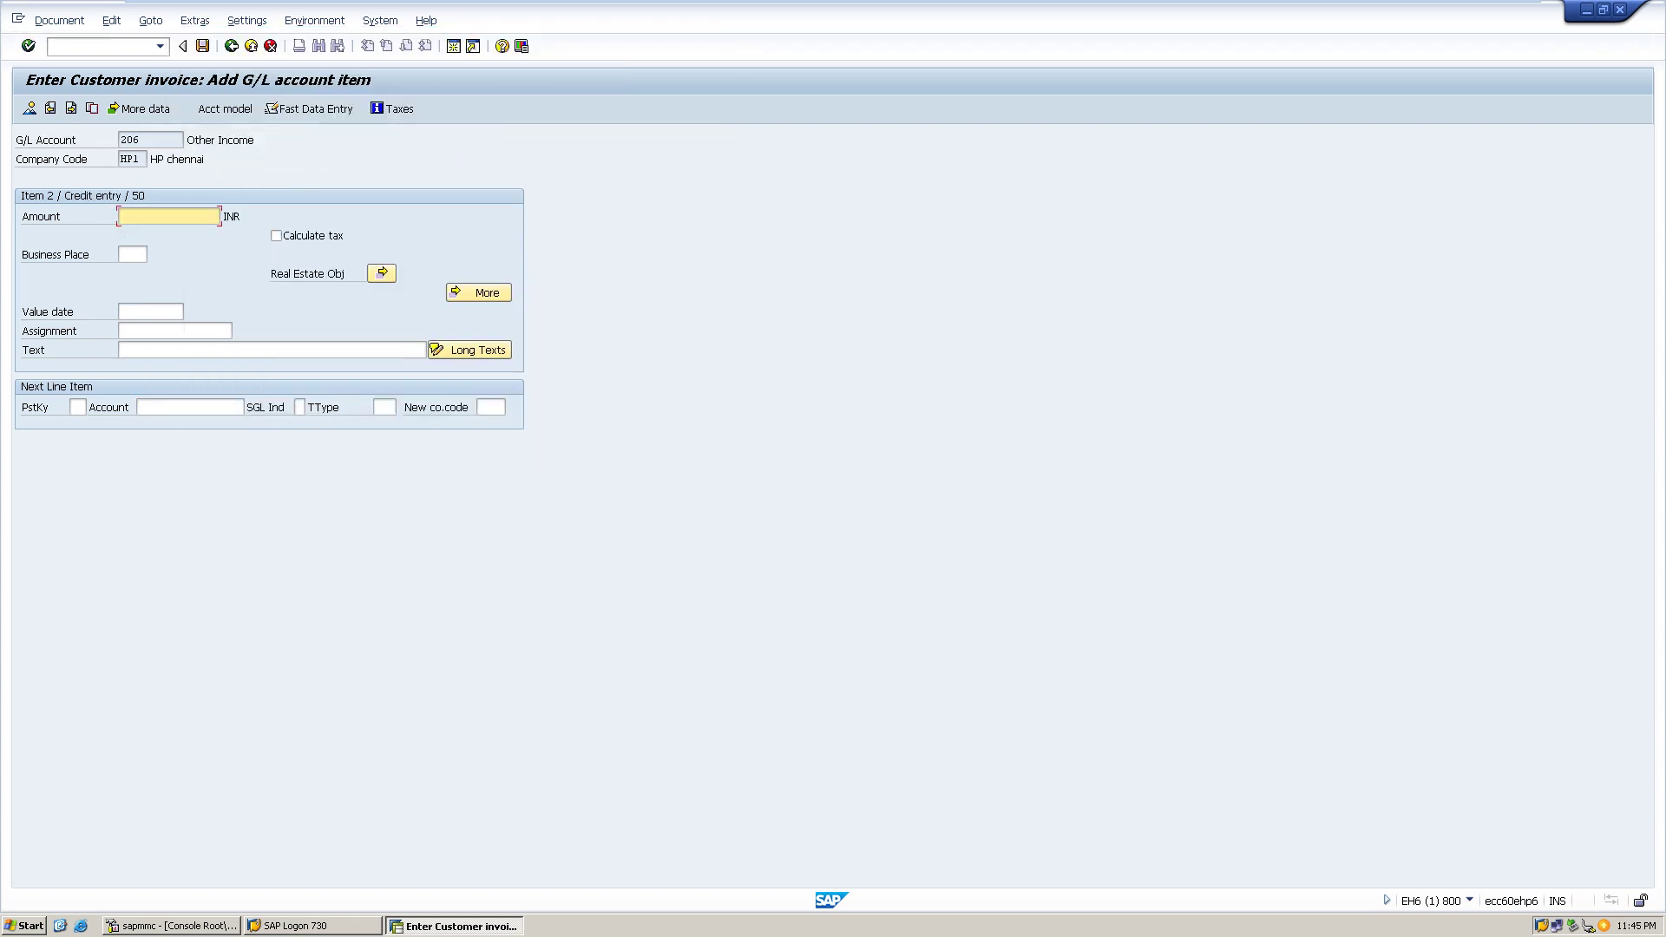
- Credit 5000000 to Other Income with item text 'sale'
text(50)
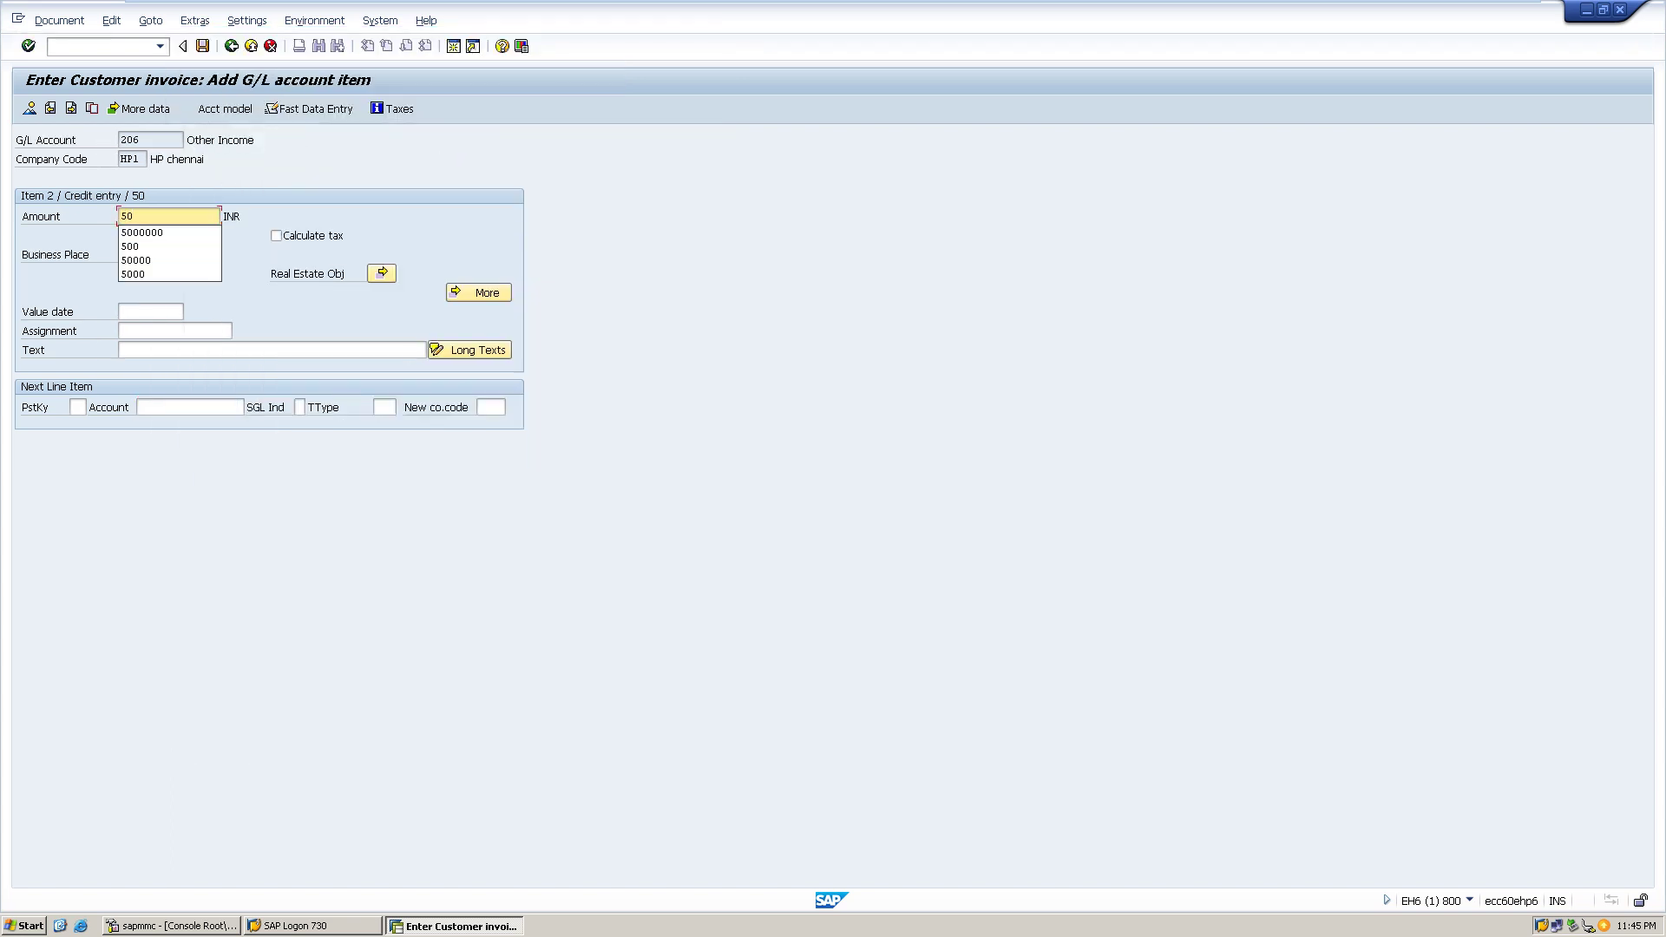
key(Down)
key(Return)
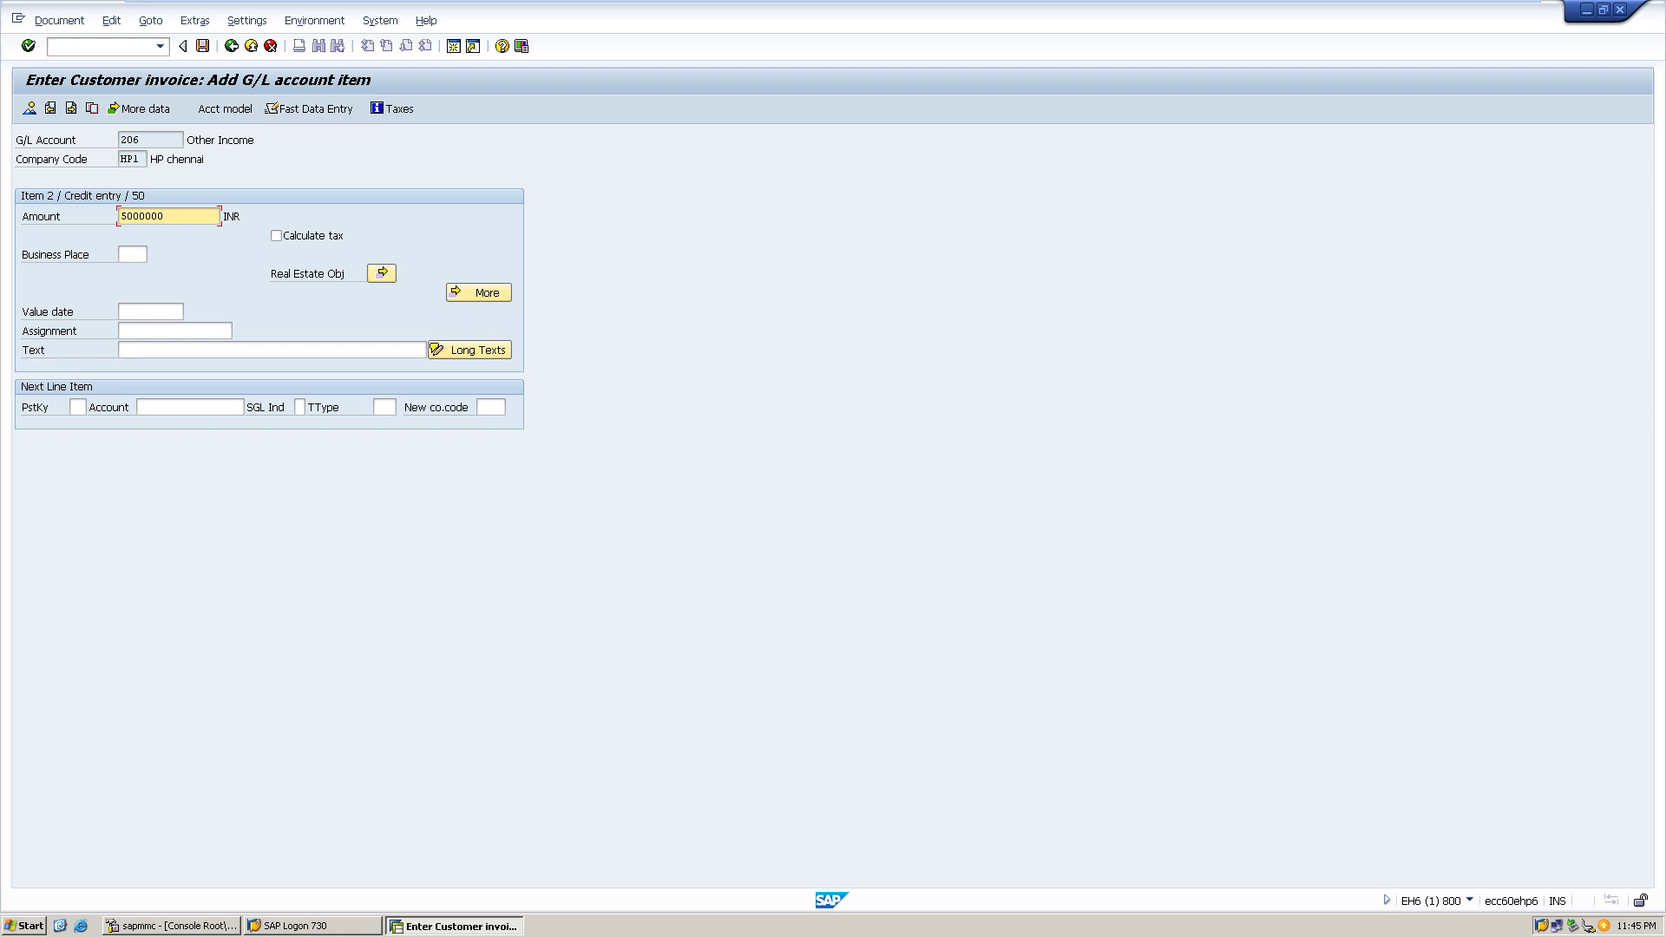
click(122, 350)
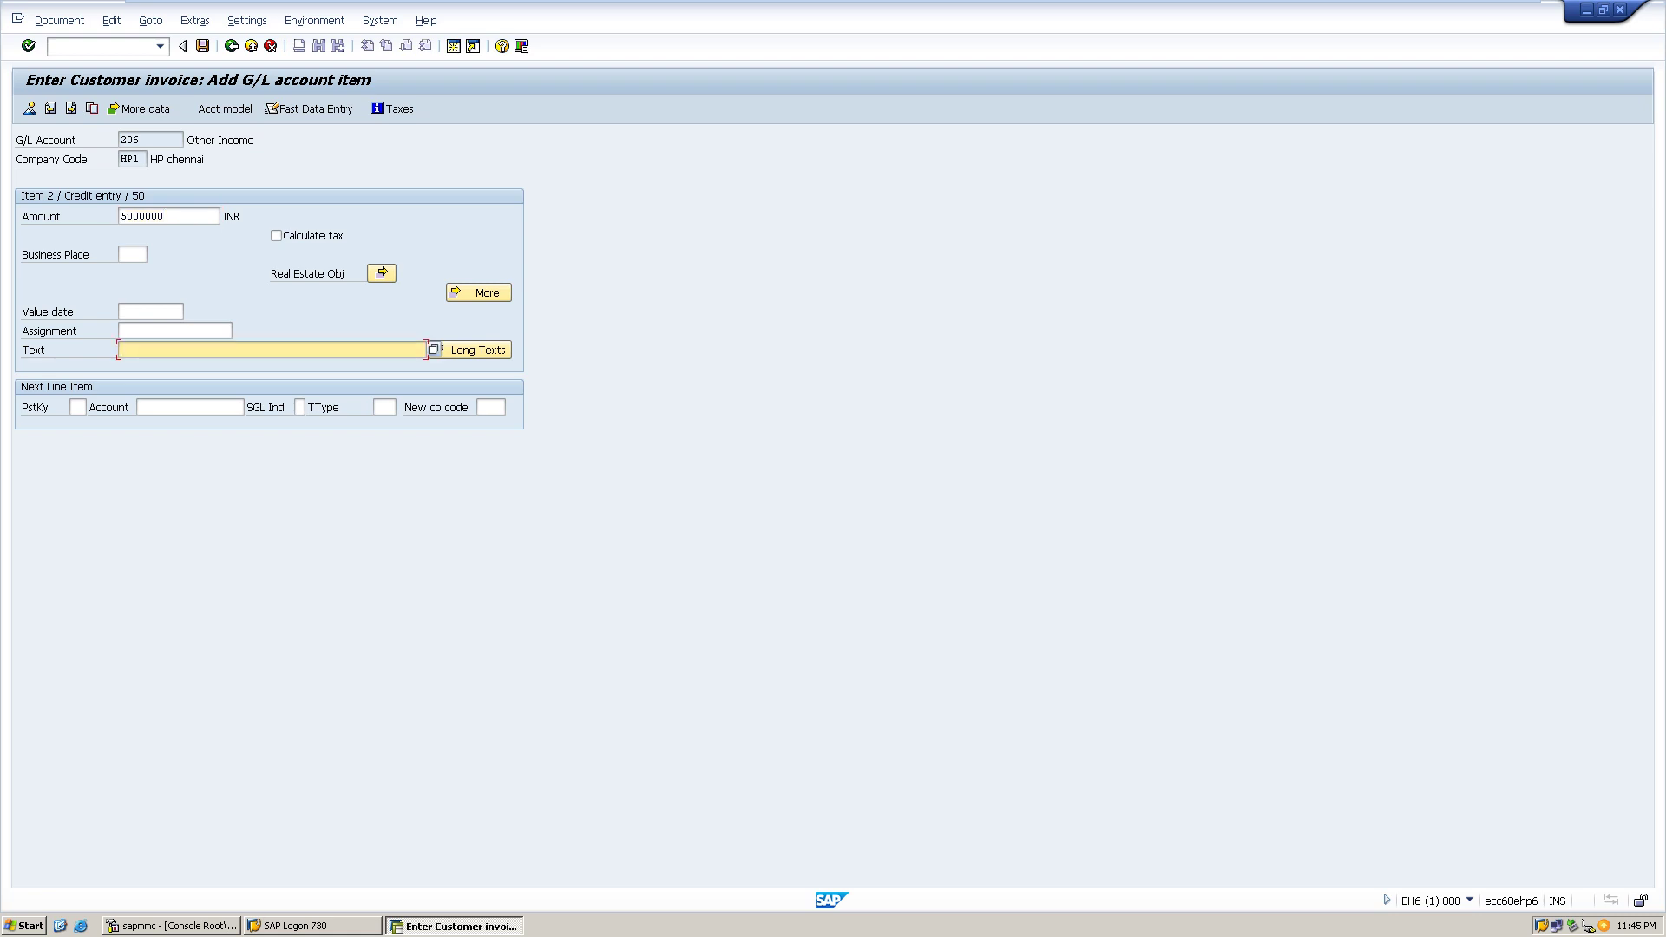
text(c)
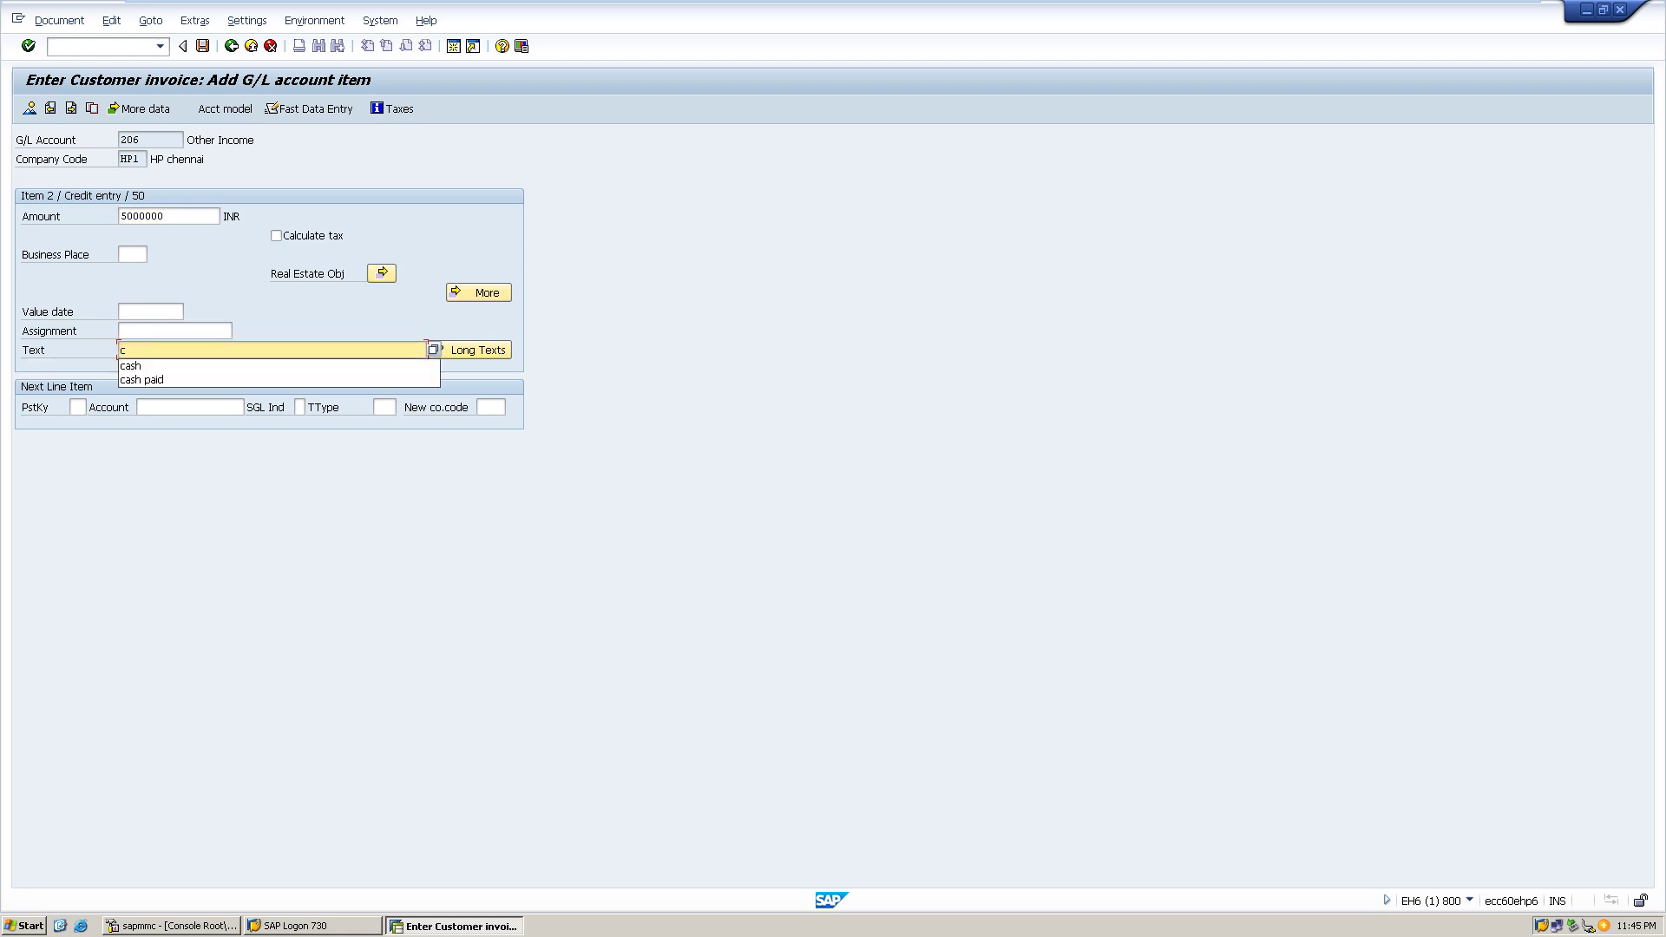
key(BackSpace)
text(sale)
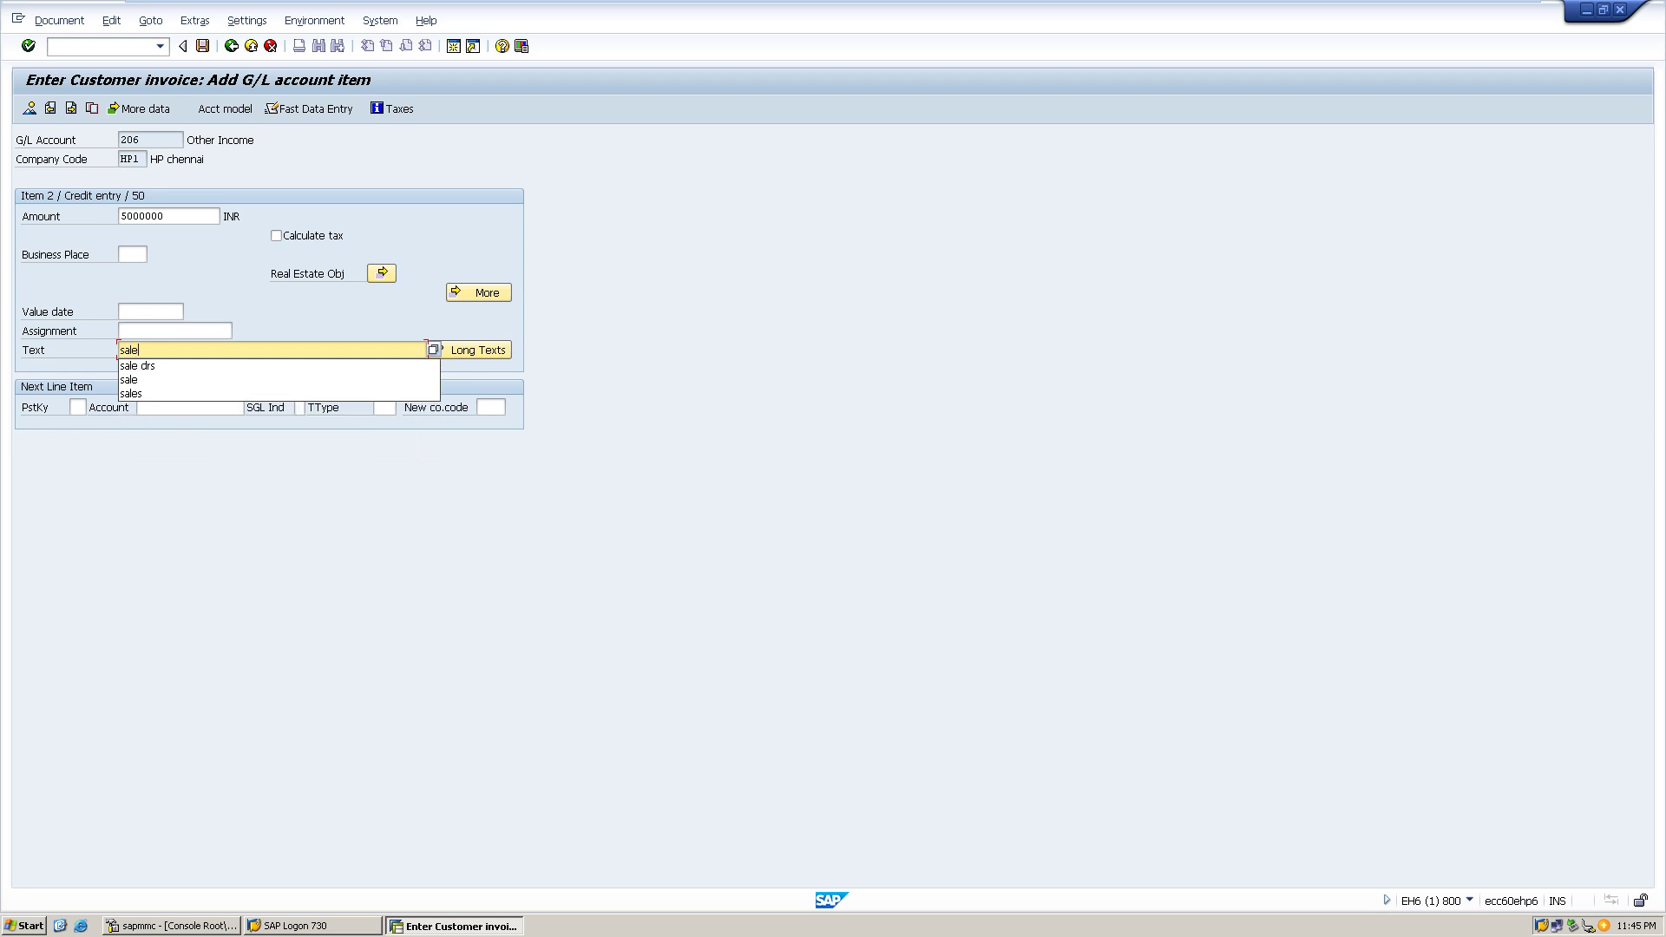
key(F10)
key(Down)
key(Down)
key(Return)
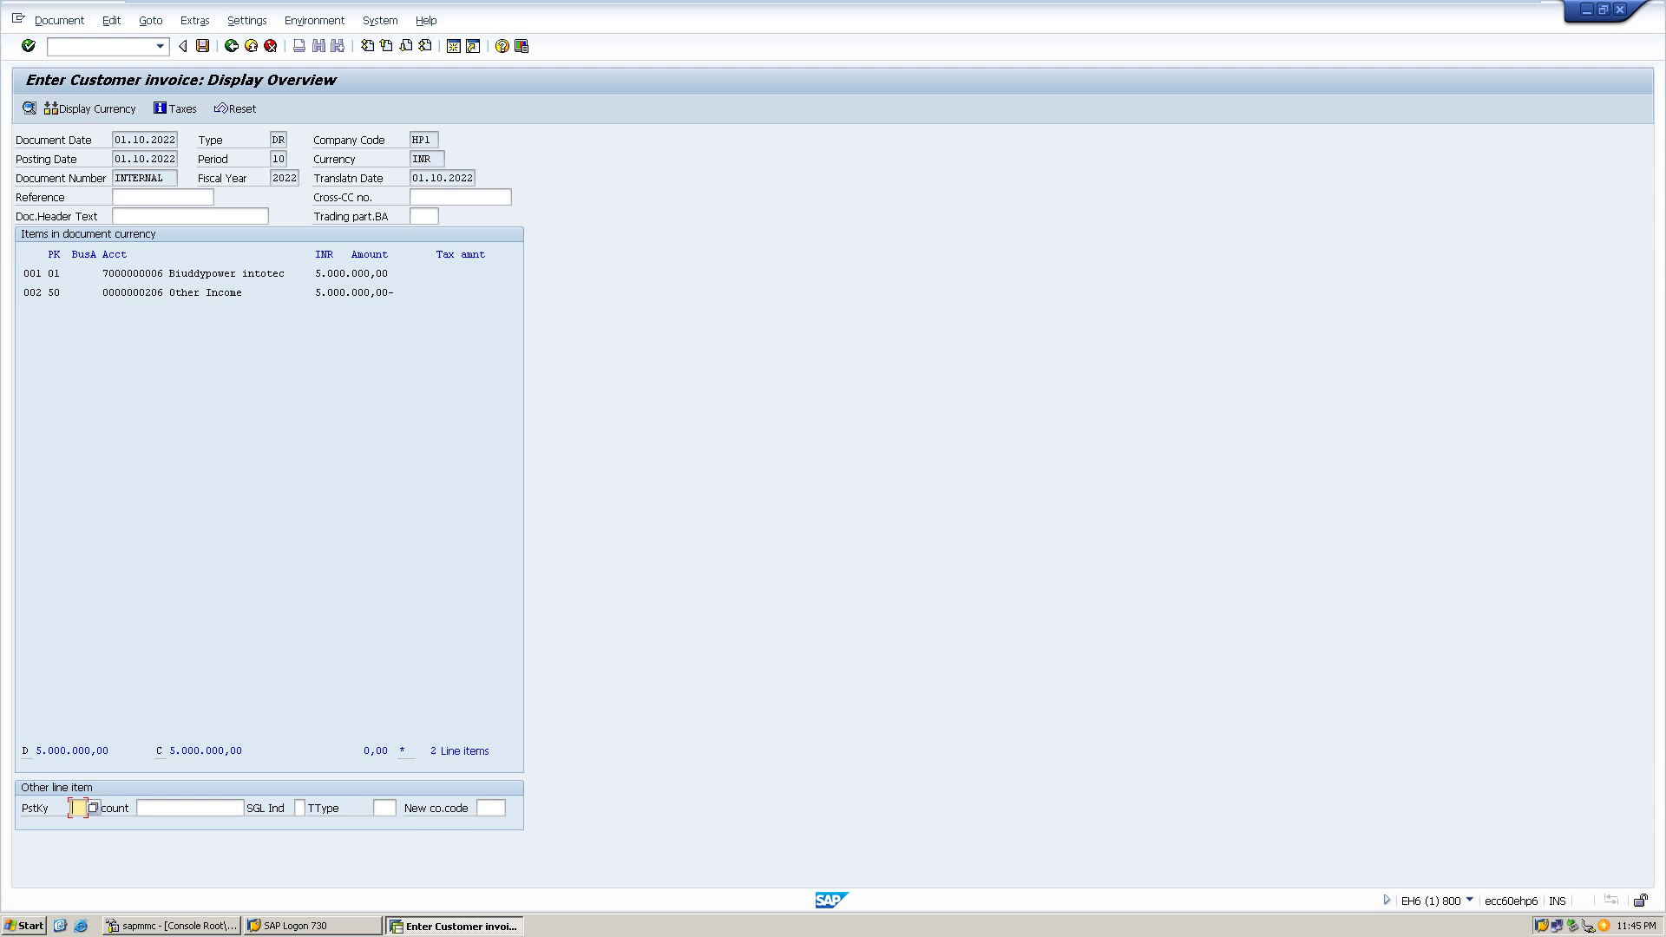
key(ctrl+s)
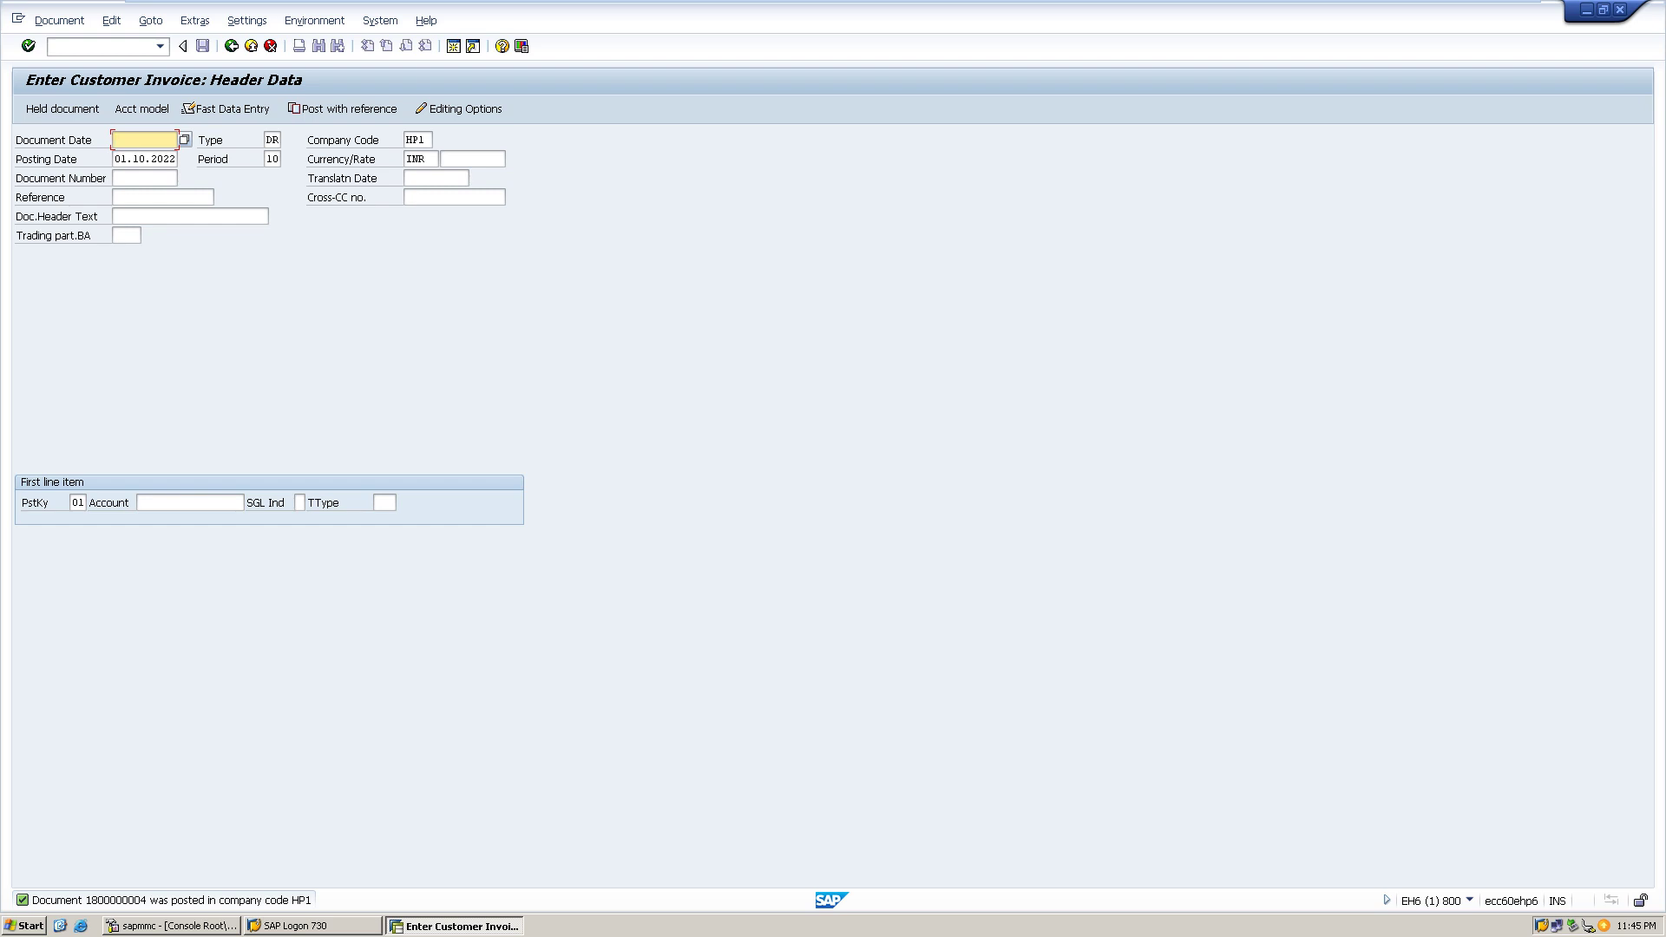
- Exit invoice entry without saving and launch FBL5N Customer Line Item Display
key(F3)
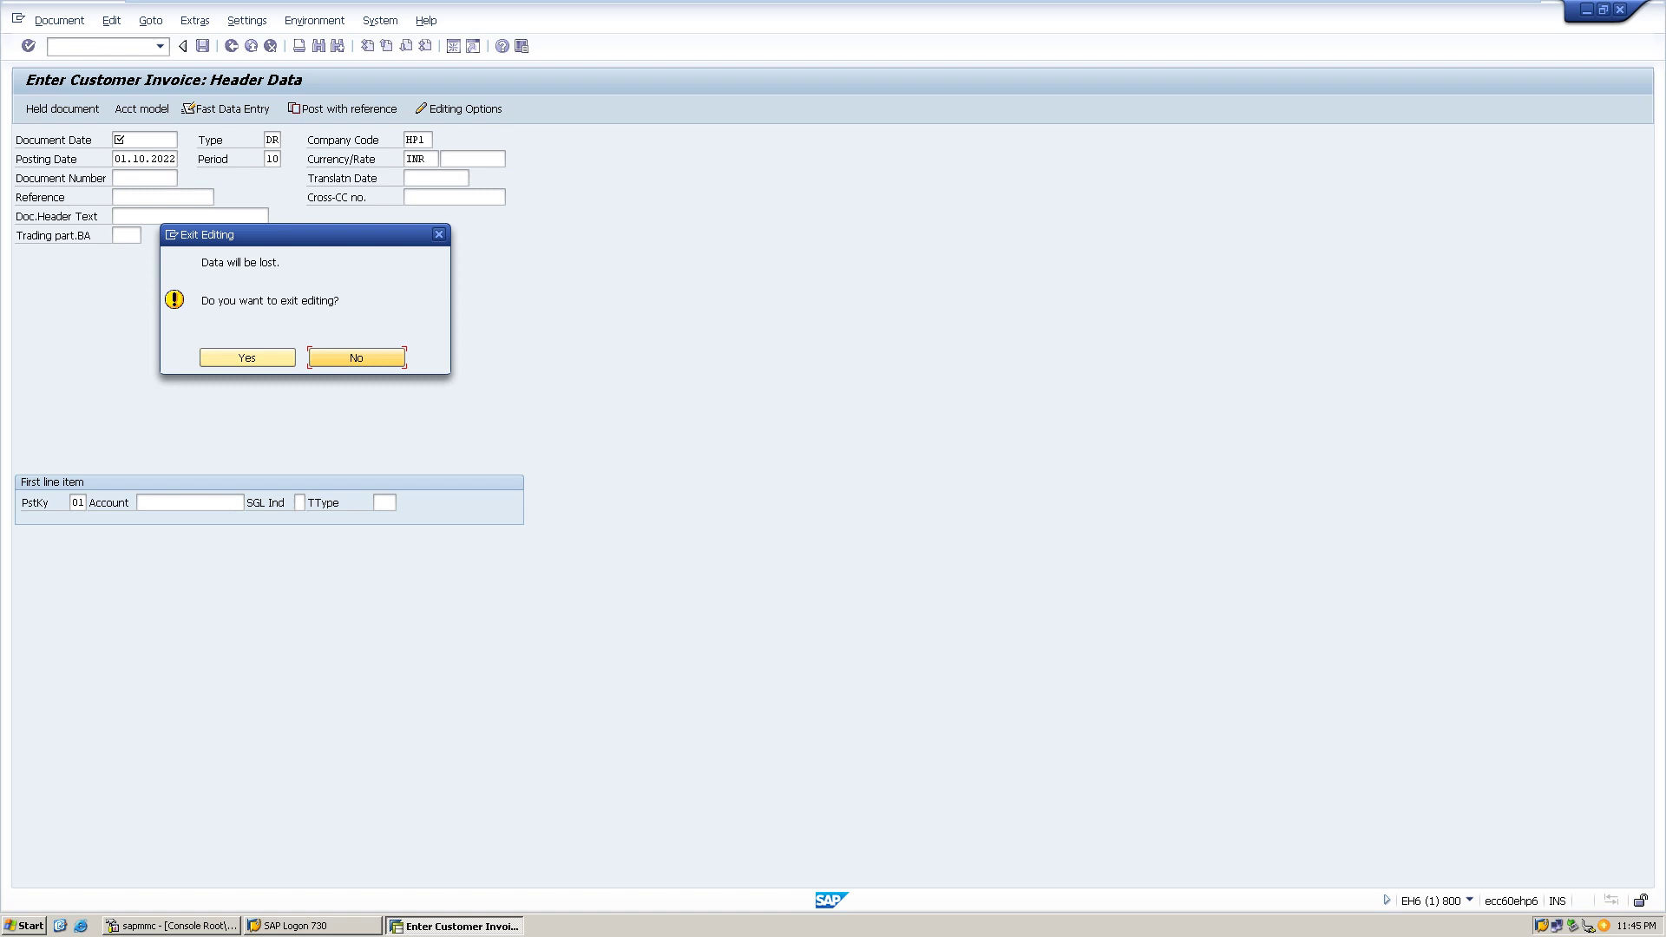
key(Return)
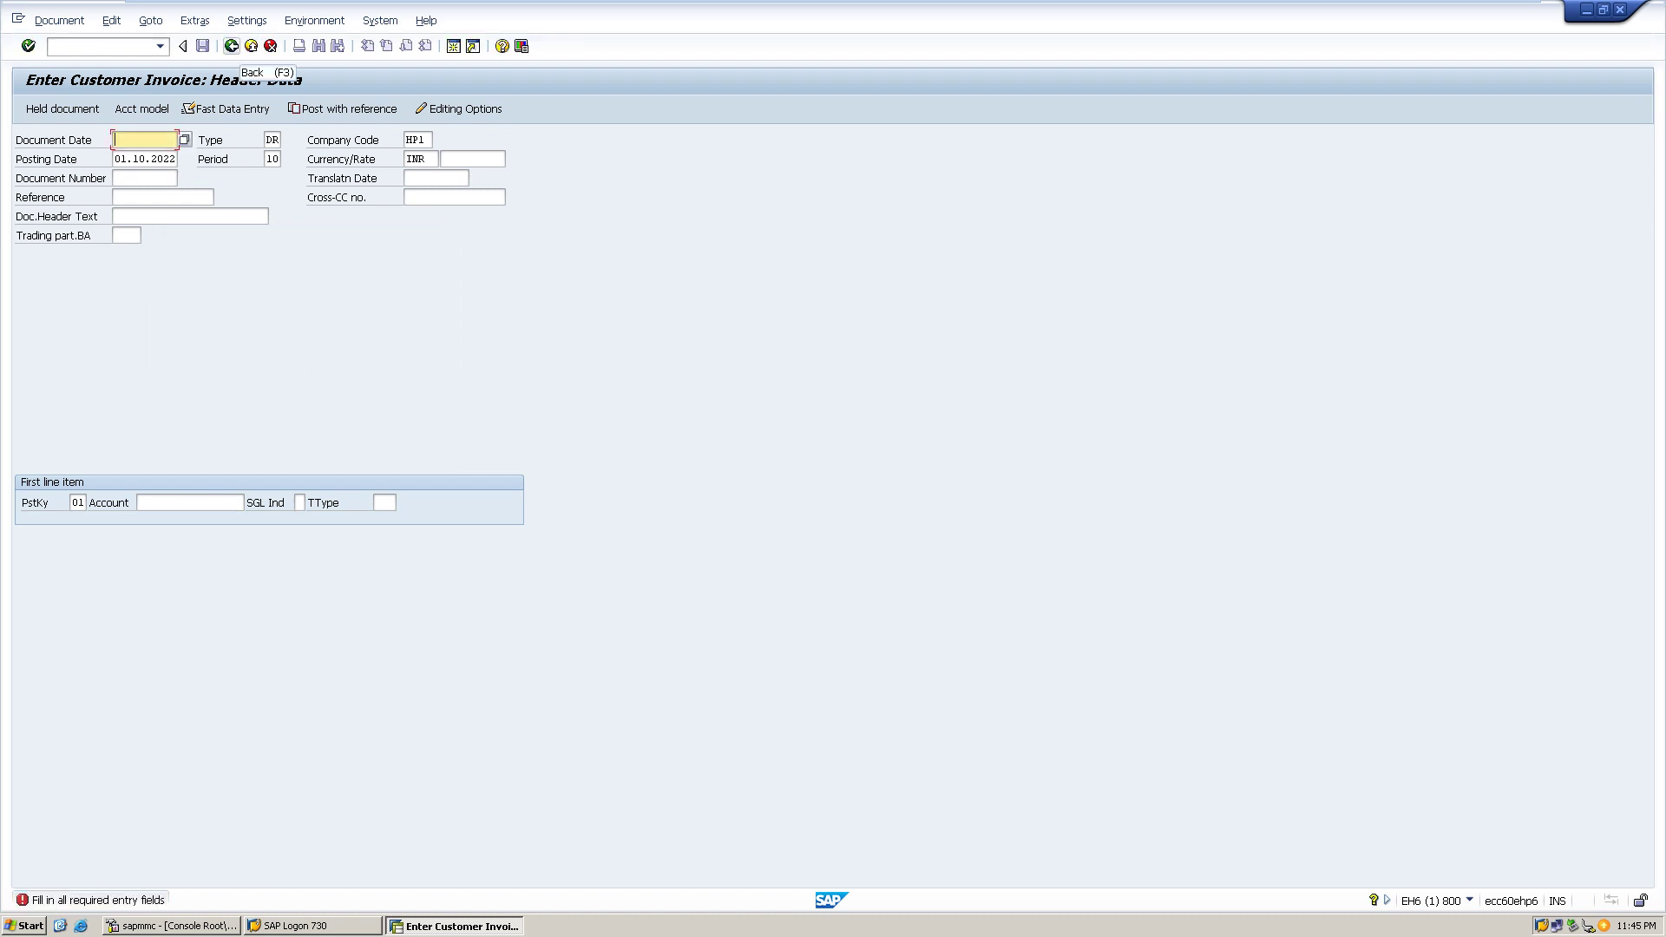
key(F3)
key(Tab)
key(Return)
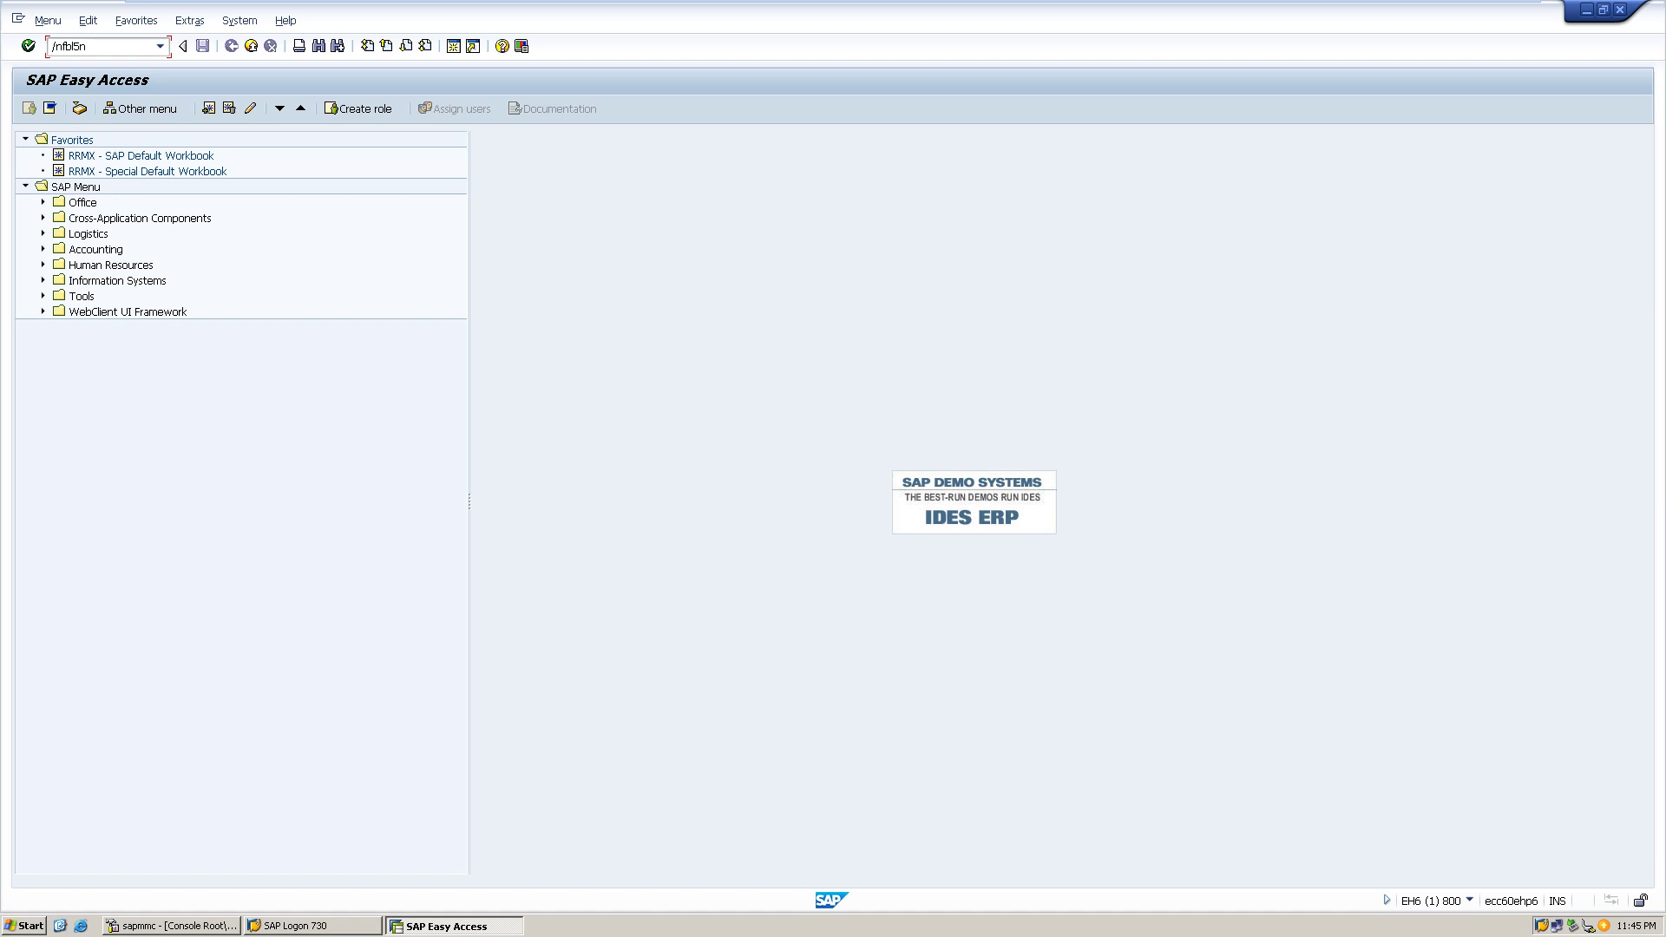
key(Return)
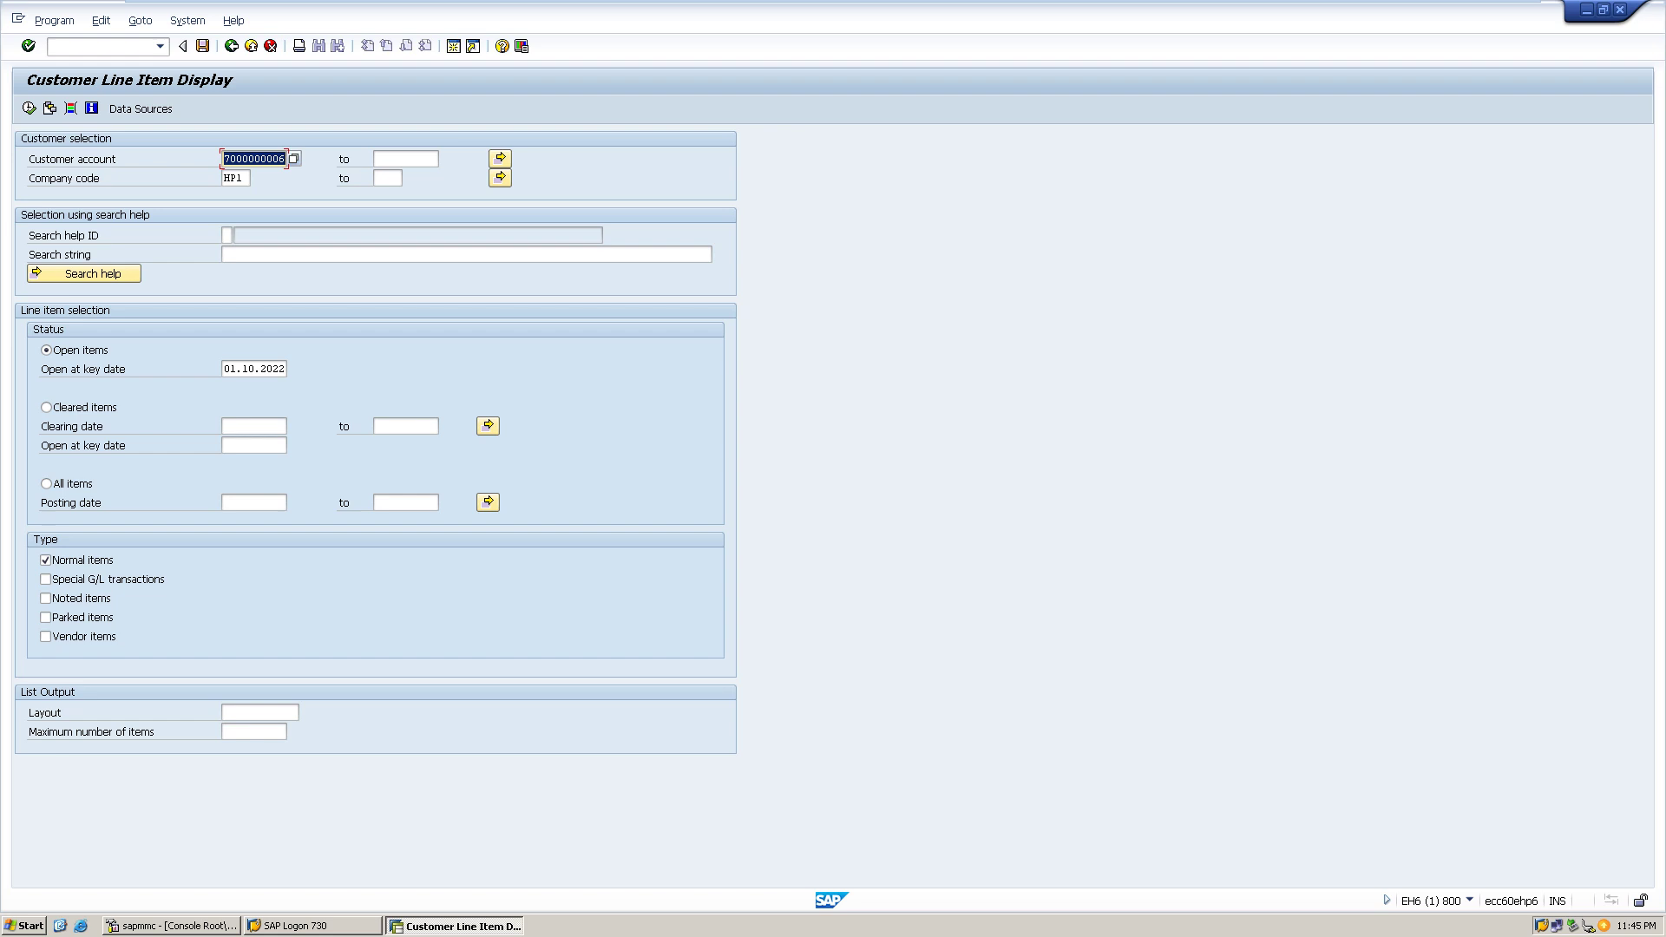
- Replace the prefilled customer account with another HP1 customer from the list
key(BackSpace)
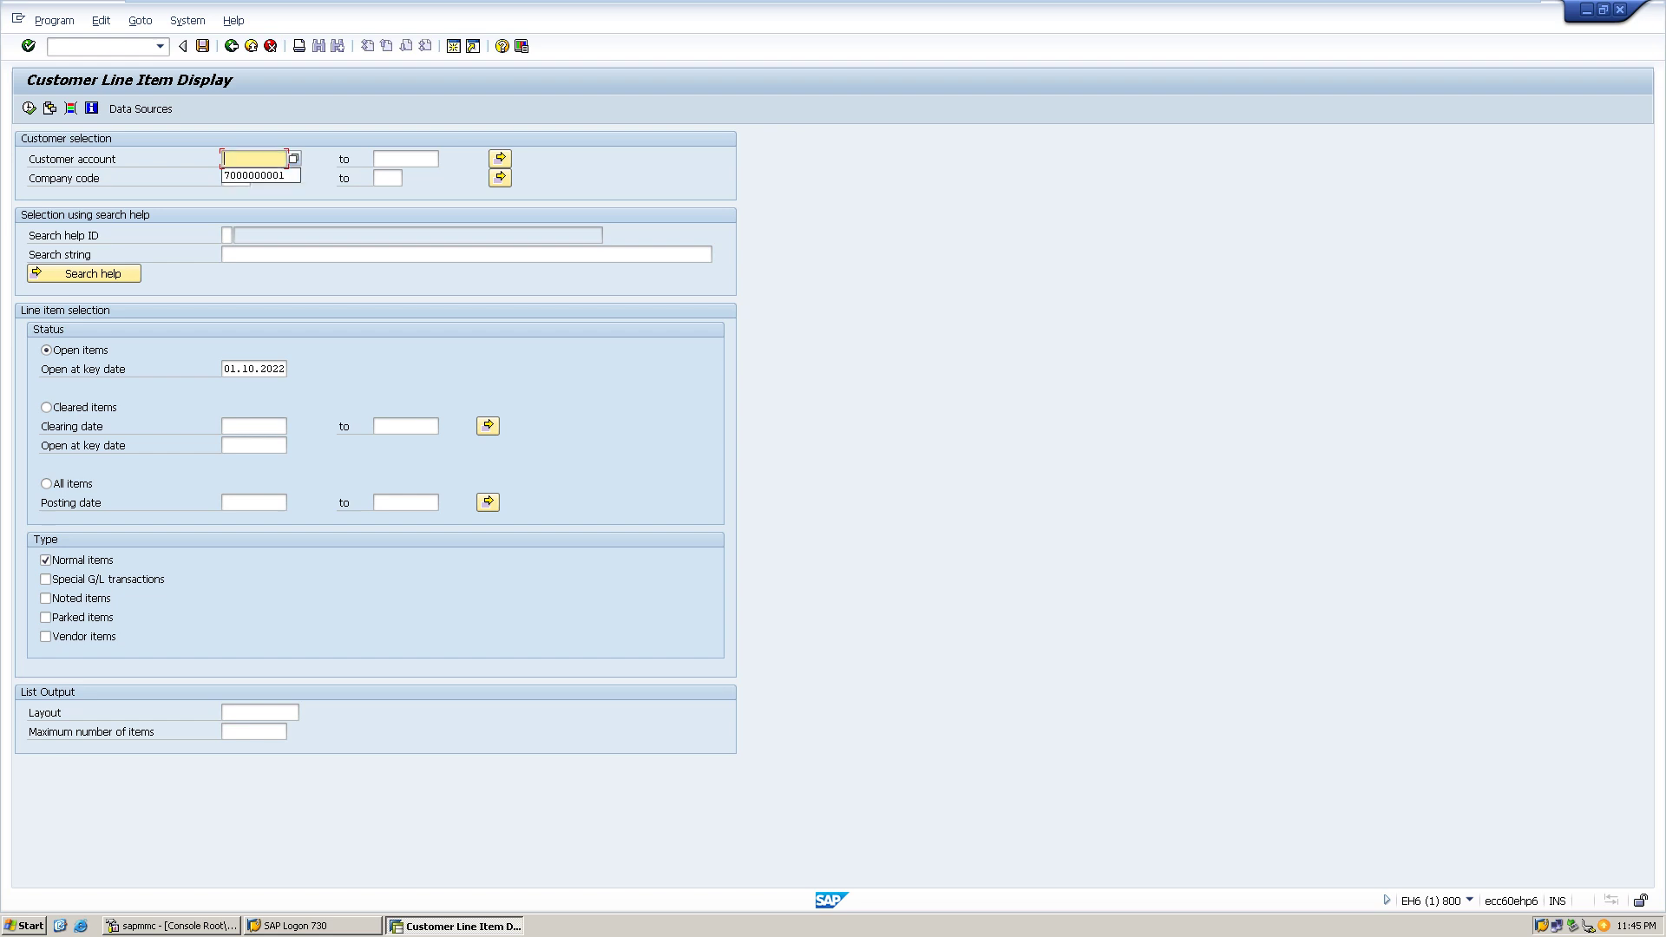
key(F4)
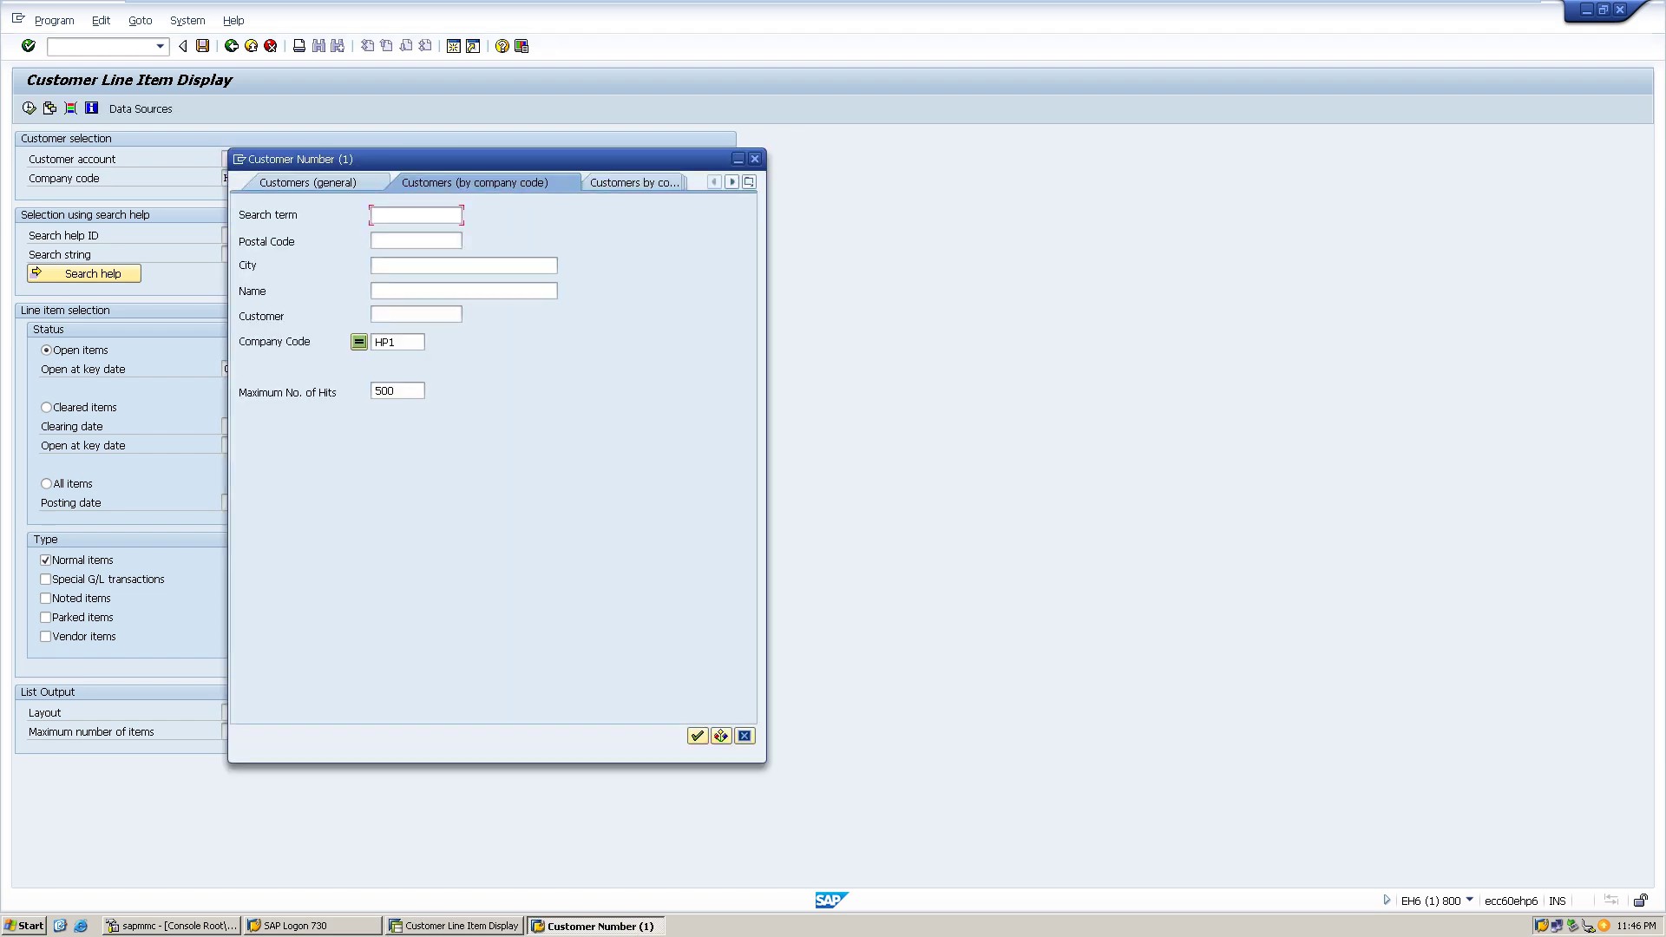
click(698, 736)
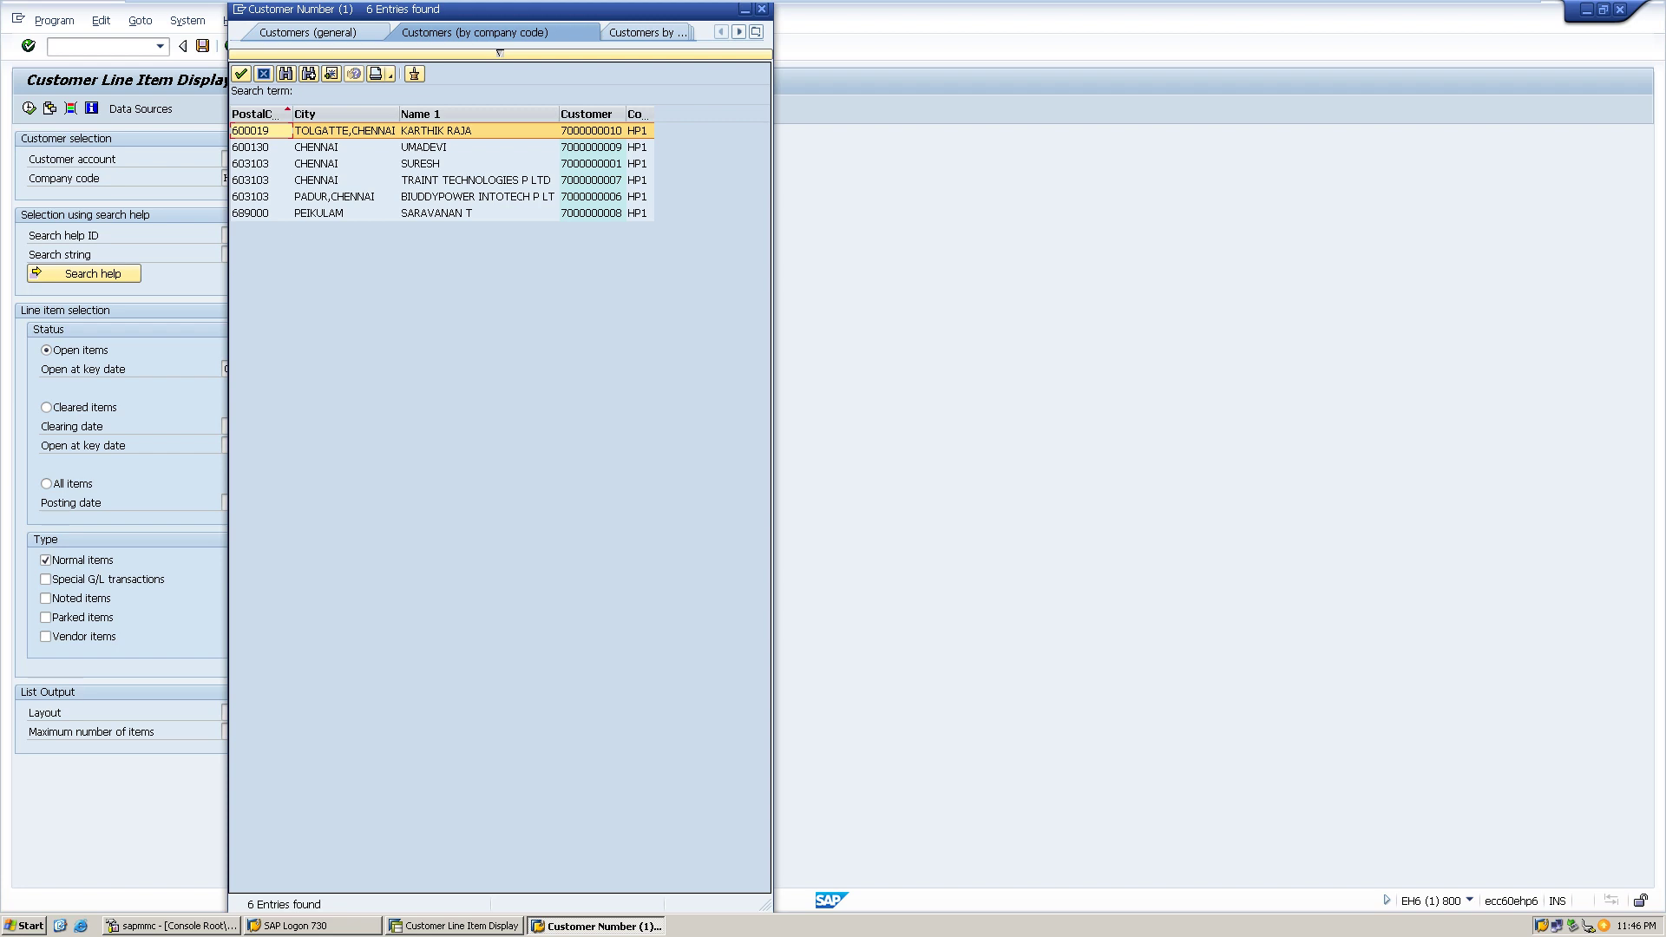
double_click(421, 163)
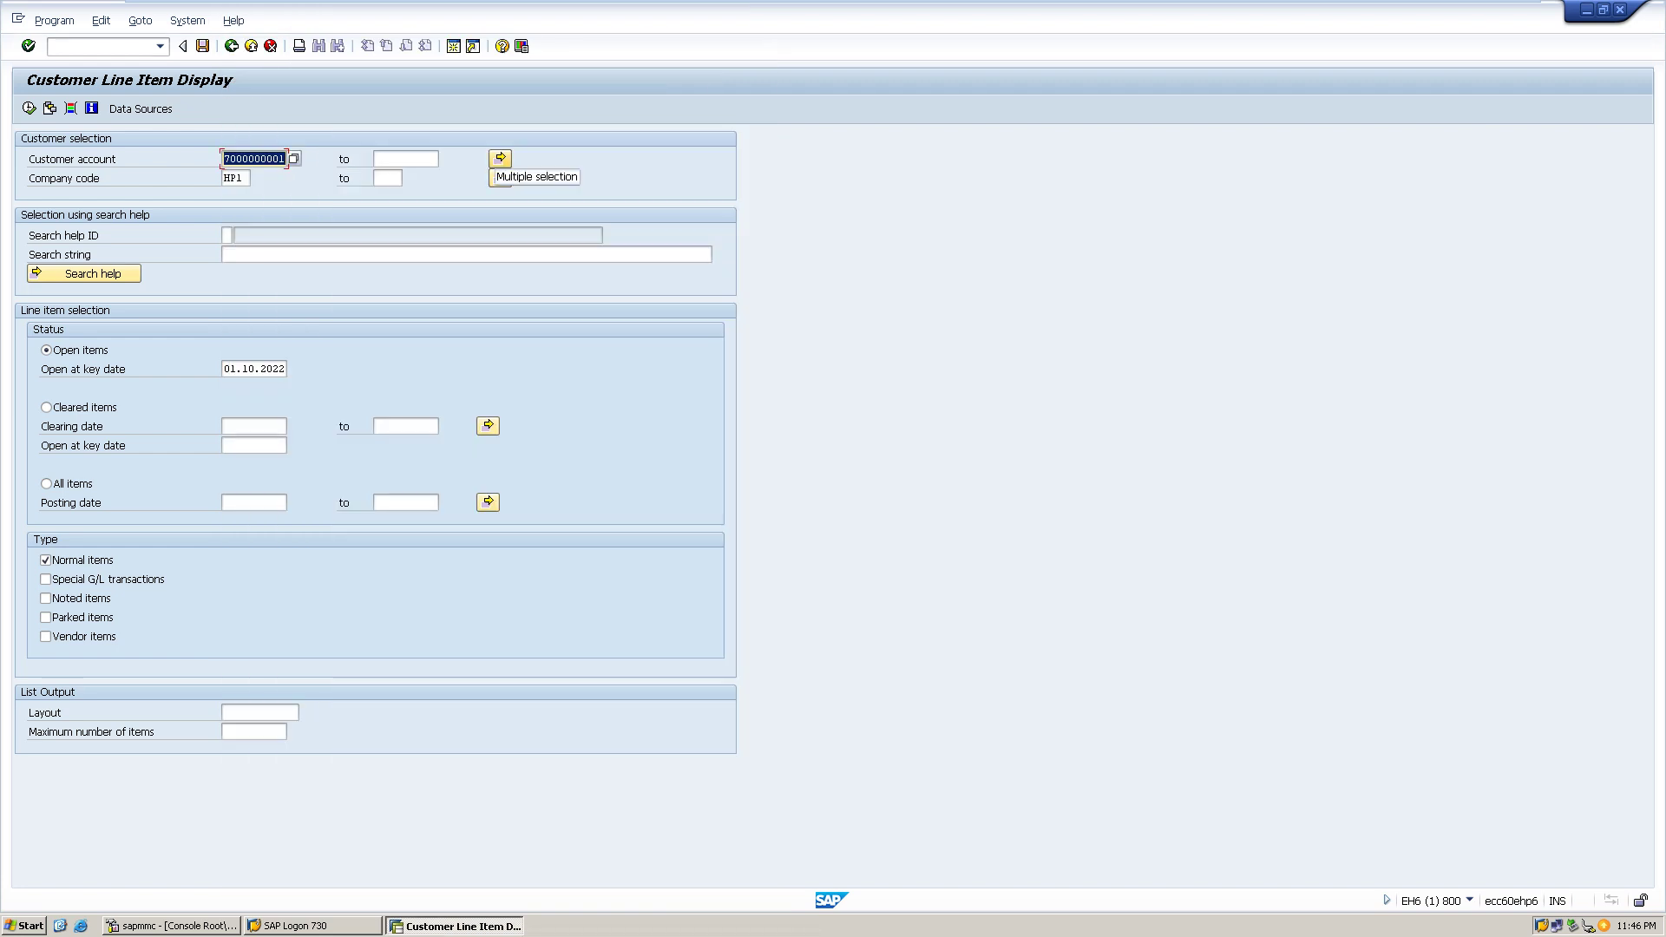
click(500, 158)
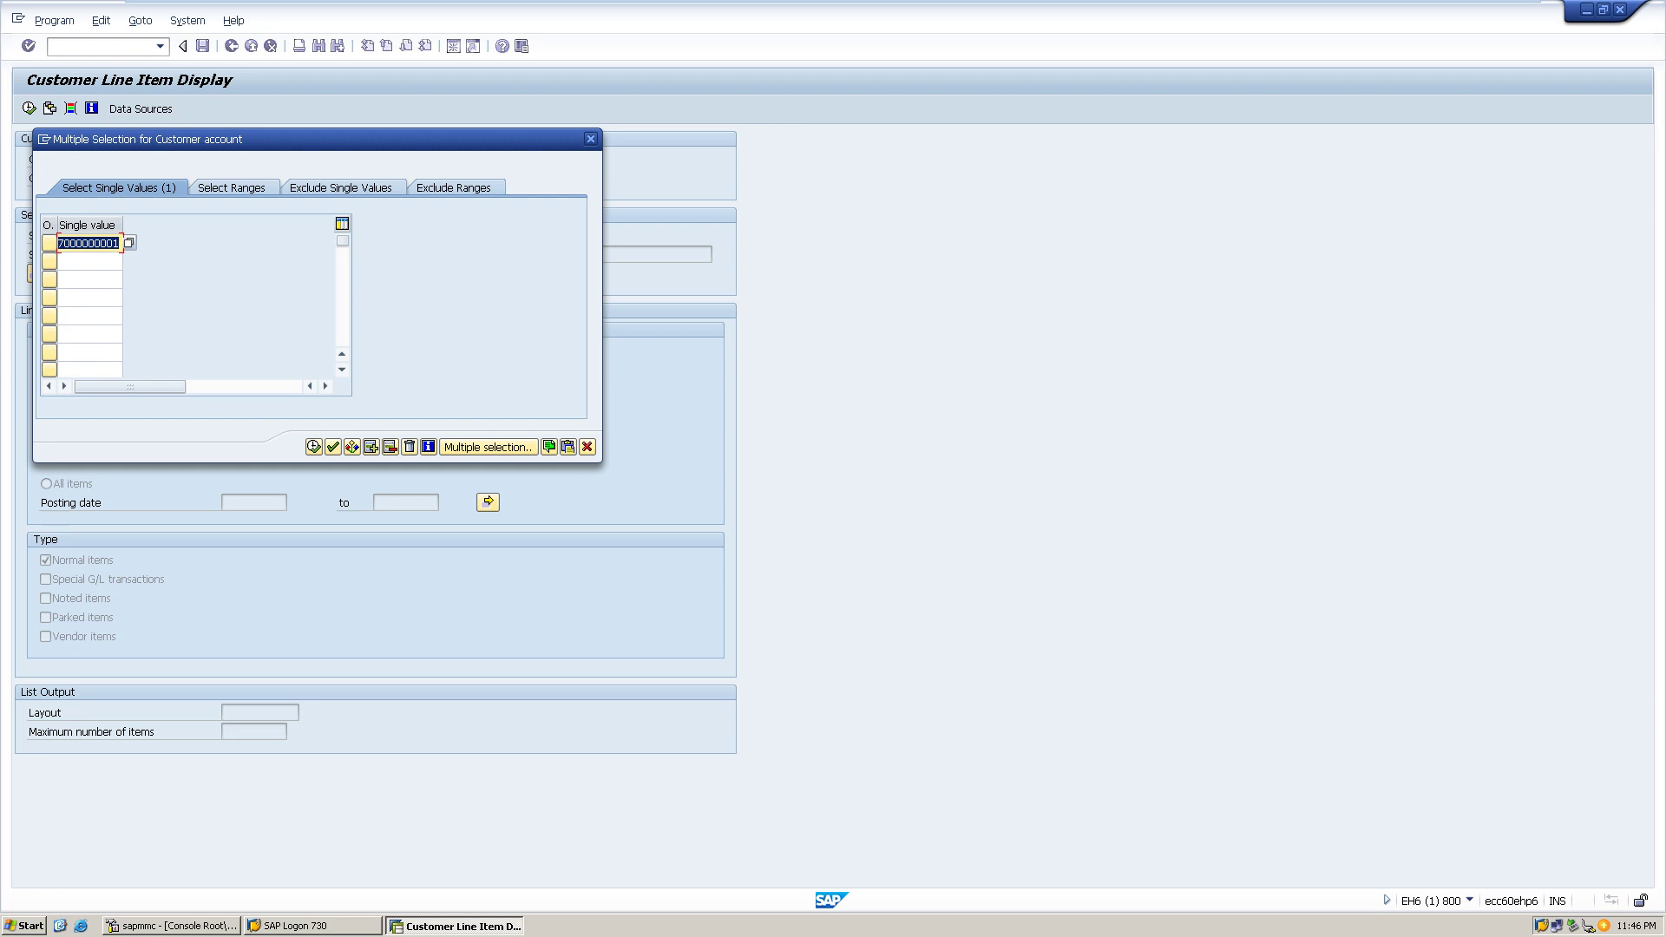
click(89, 261)
key(F4)
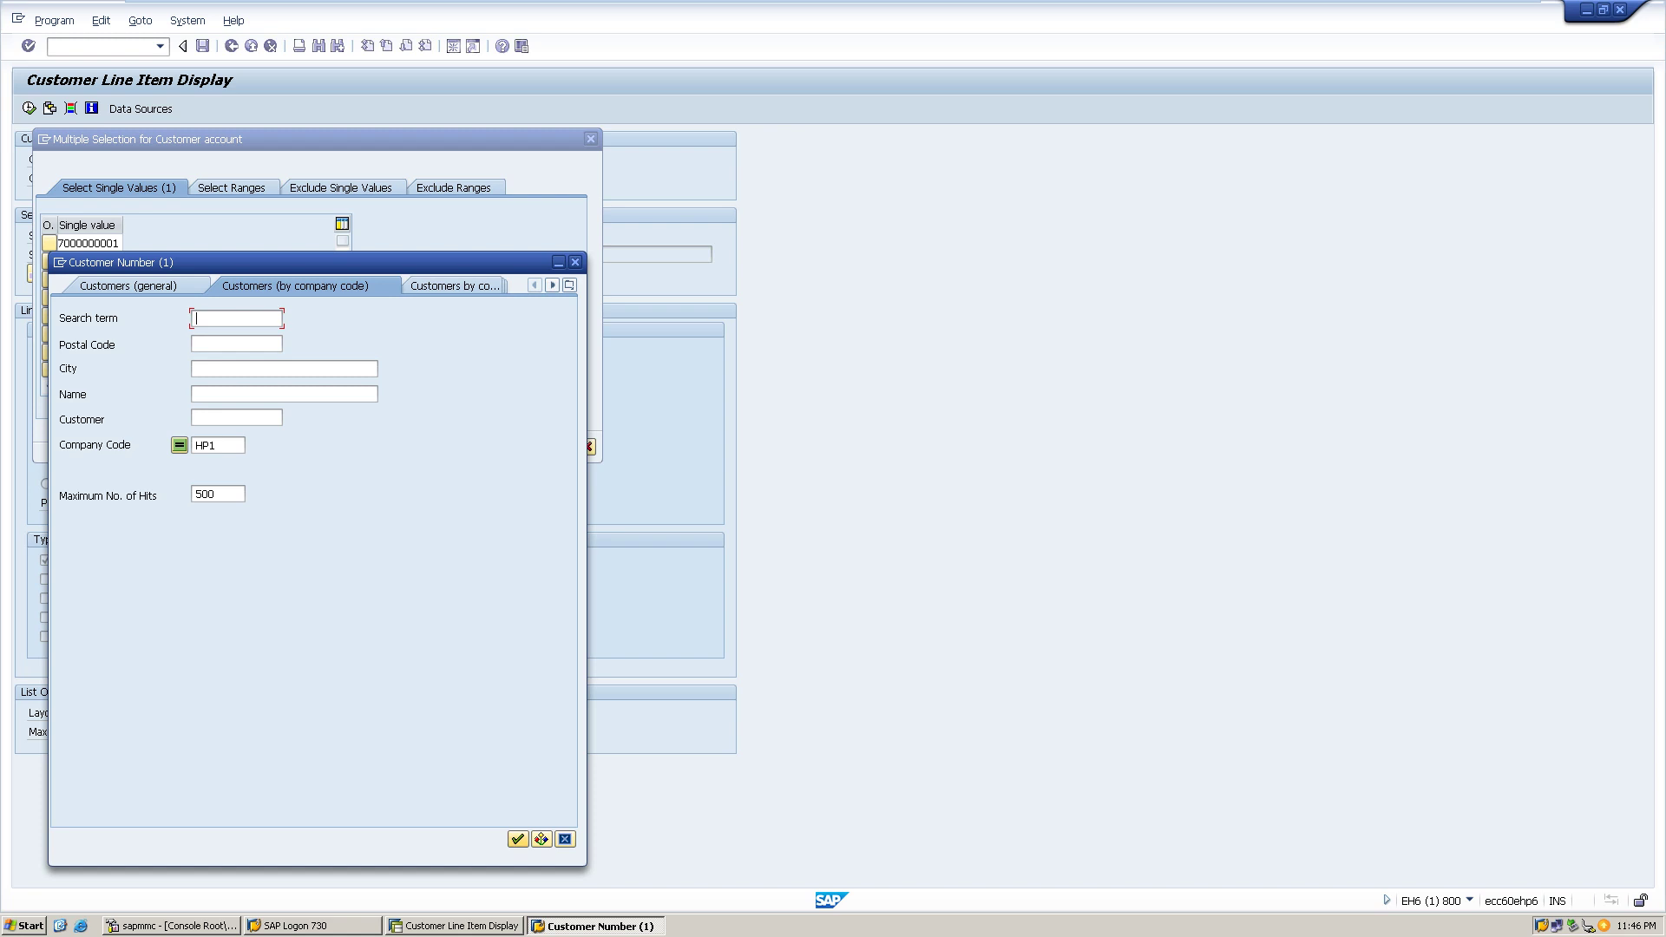
key(Return)
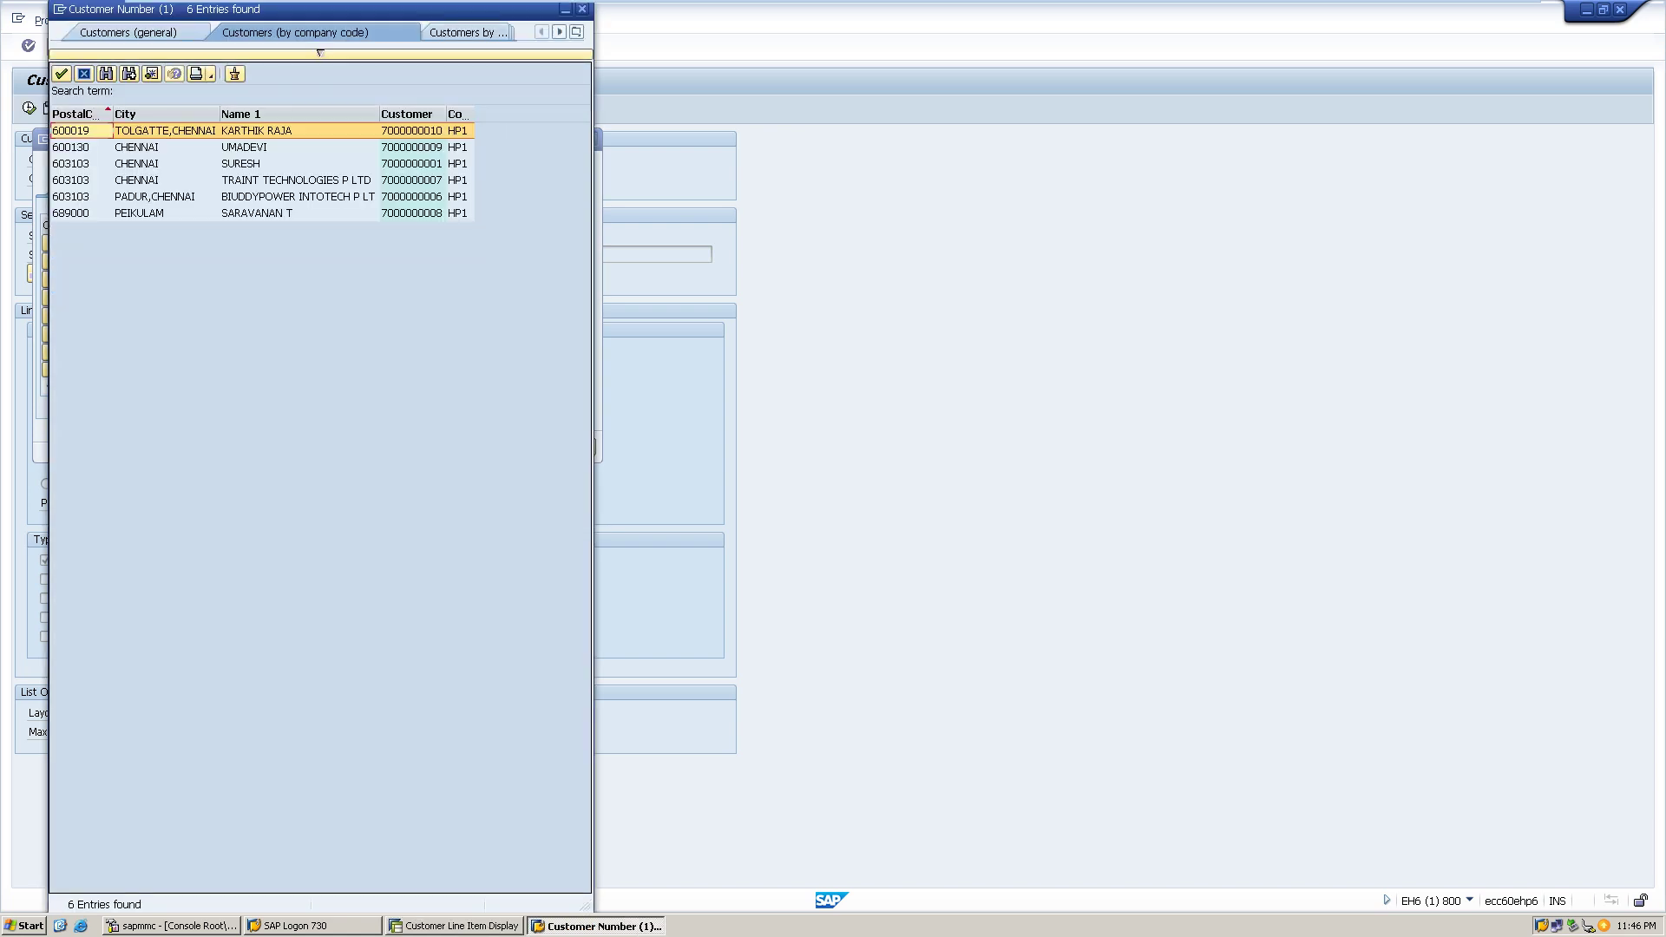
key(Return)
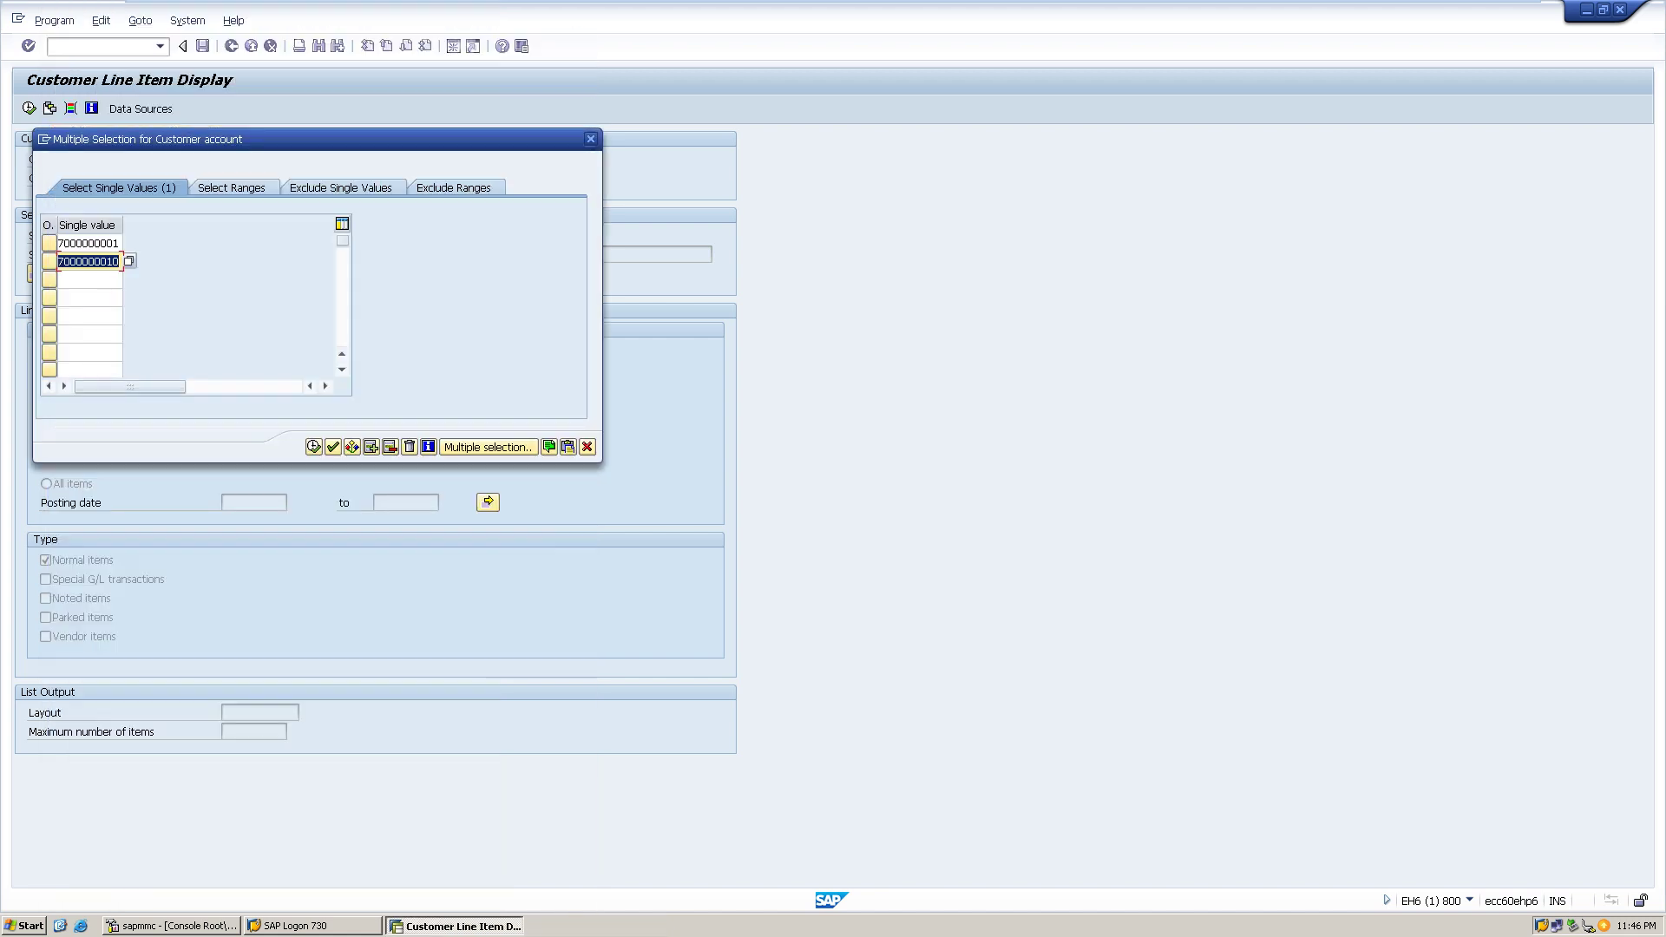
key(Return)
click(333, 446)
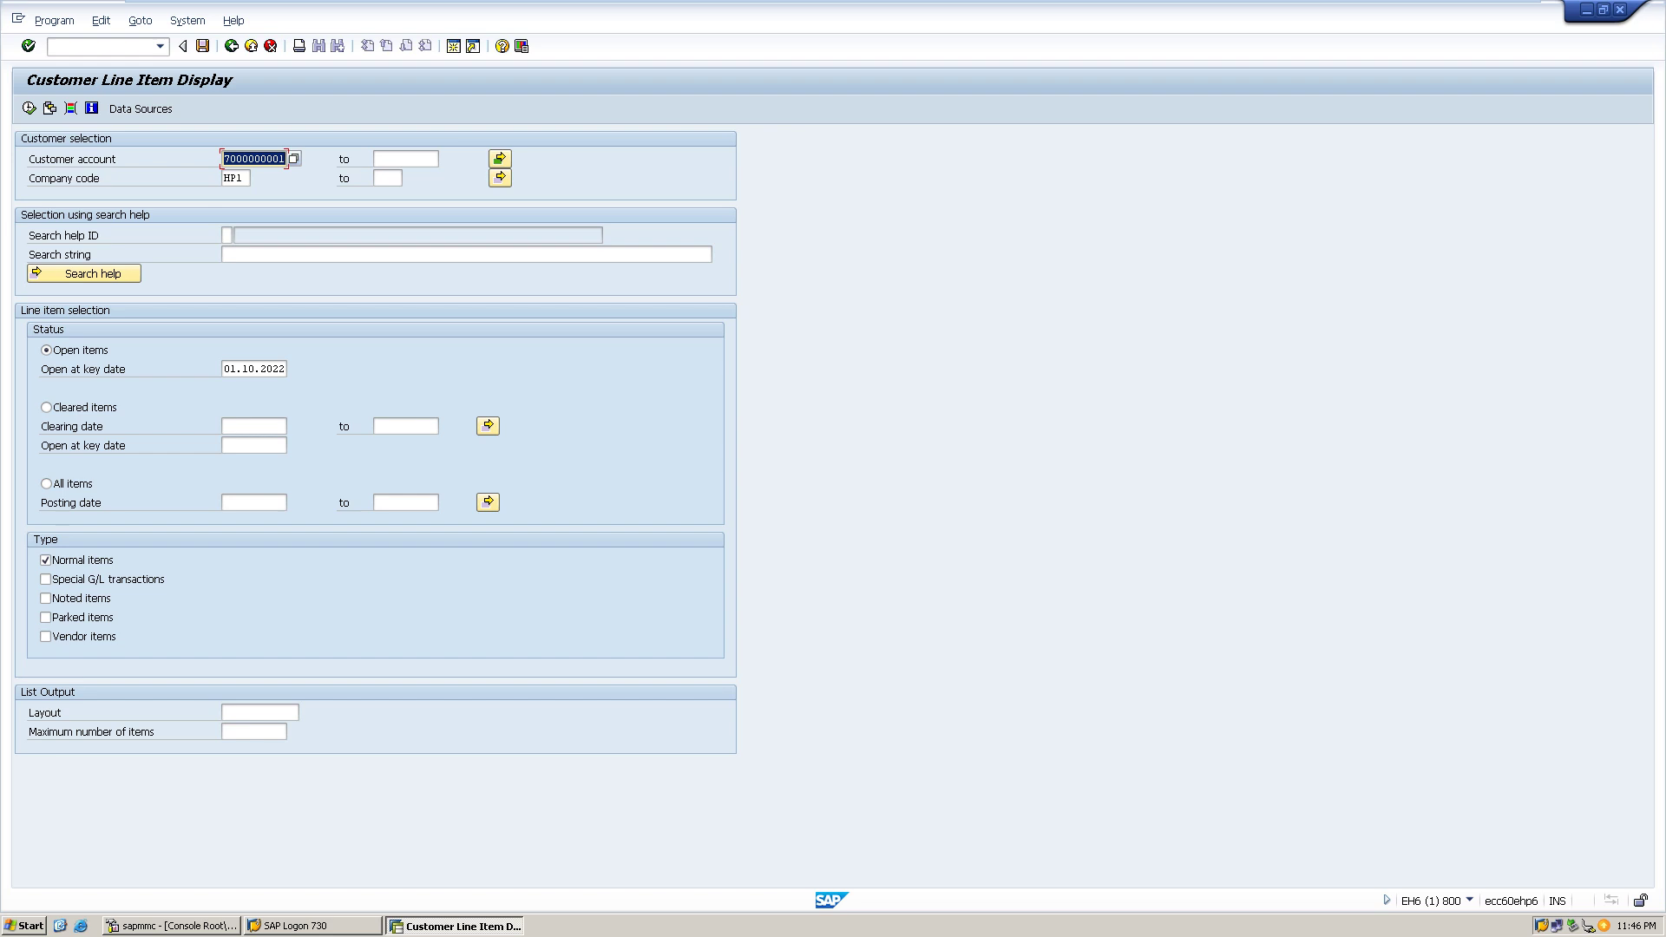
key(F8)
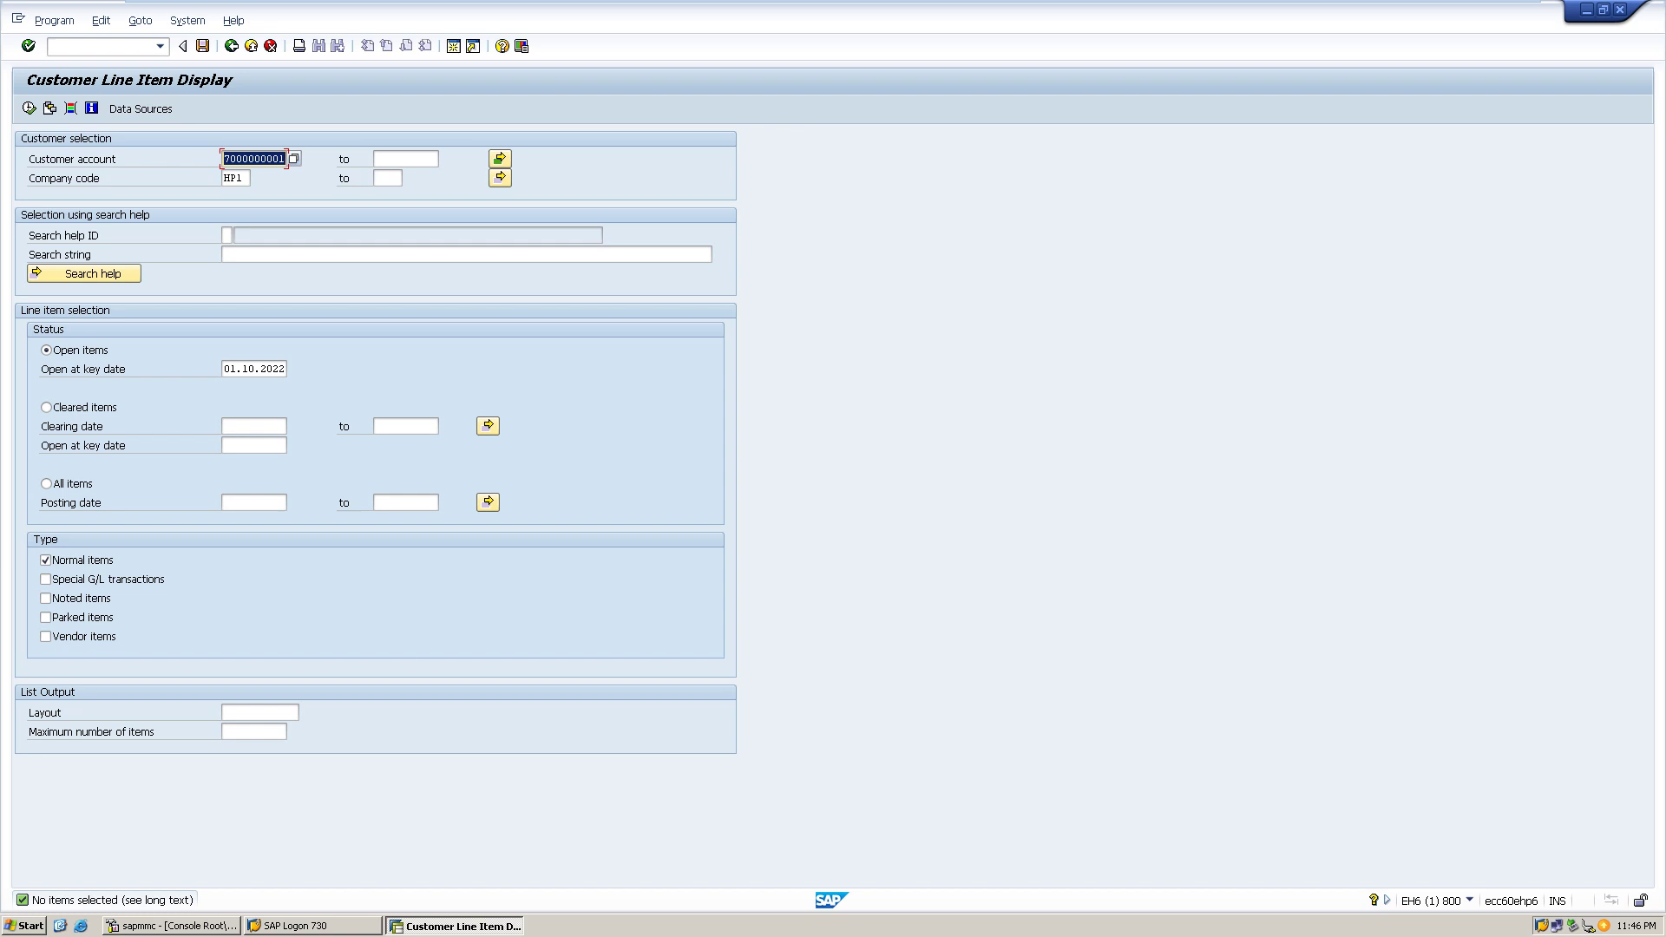
click(405, 159)
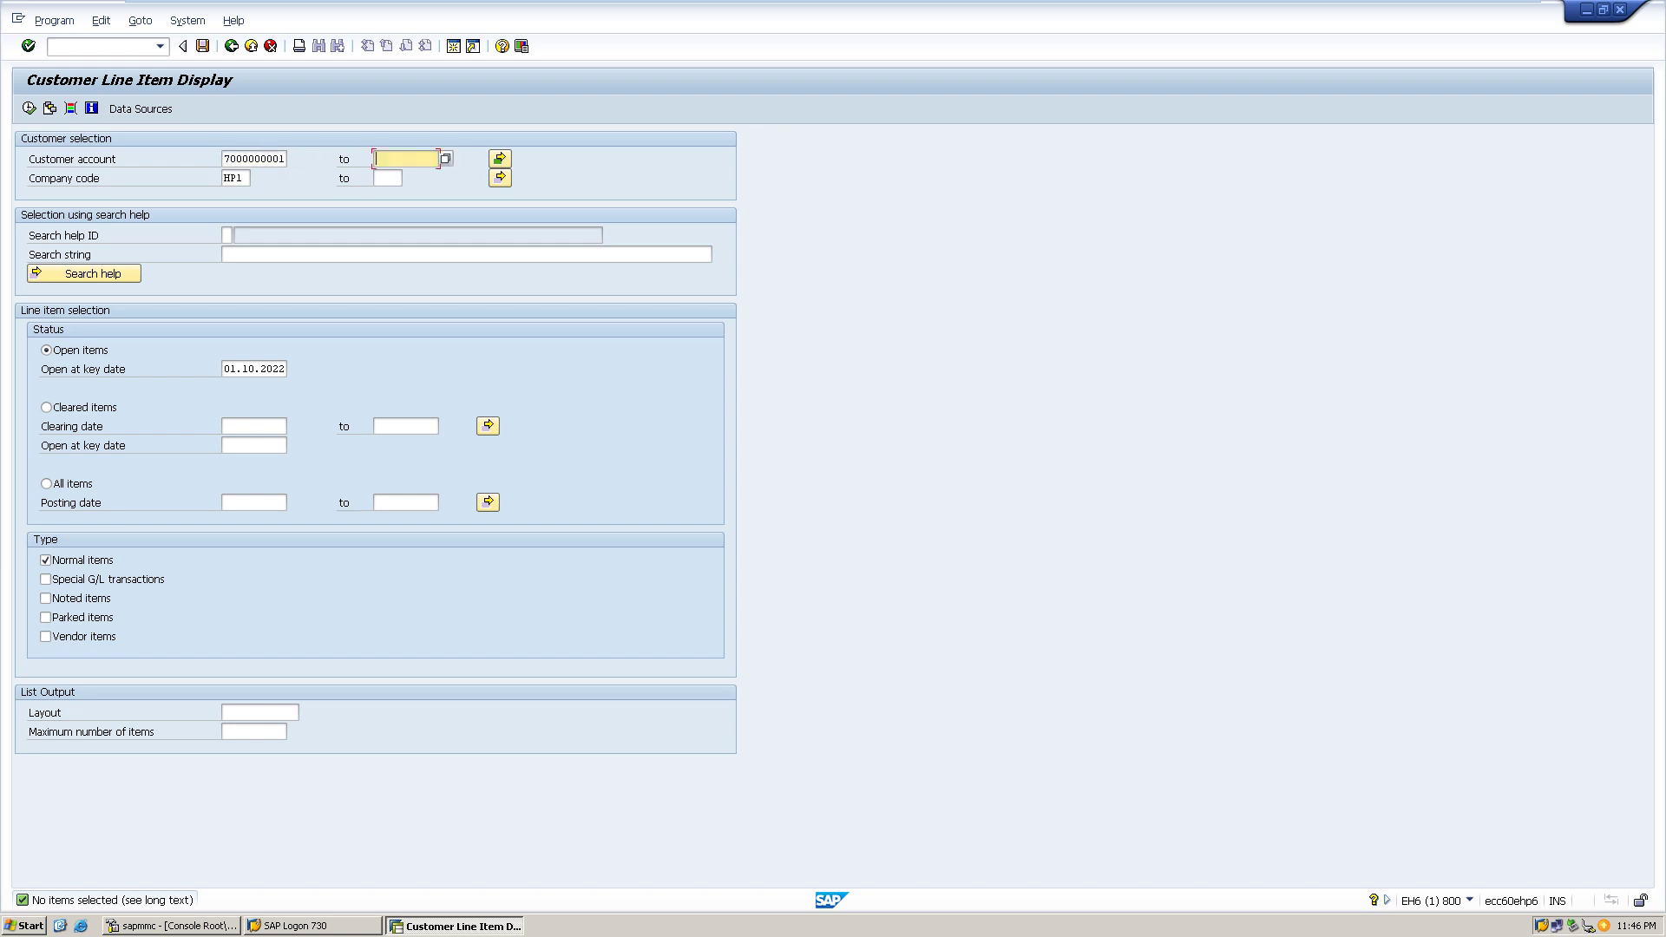
key(ctrl+v)
click(500, 159)
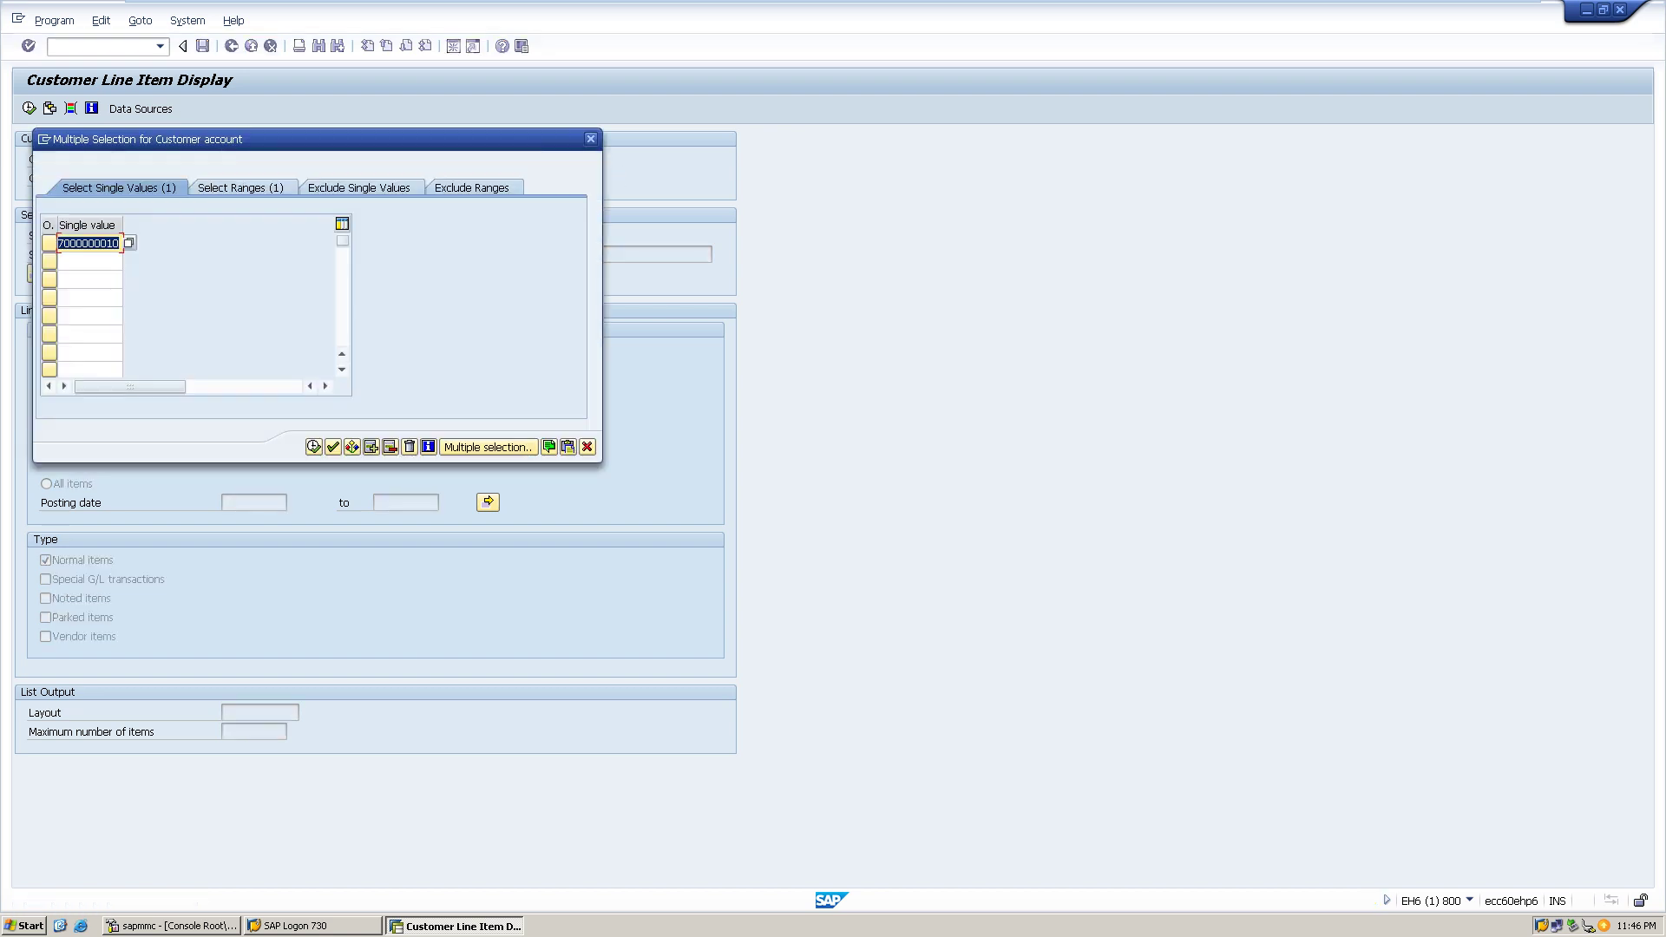
click(591, 139)
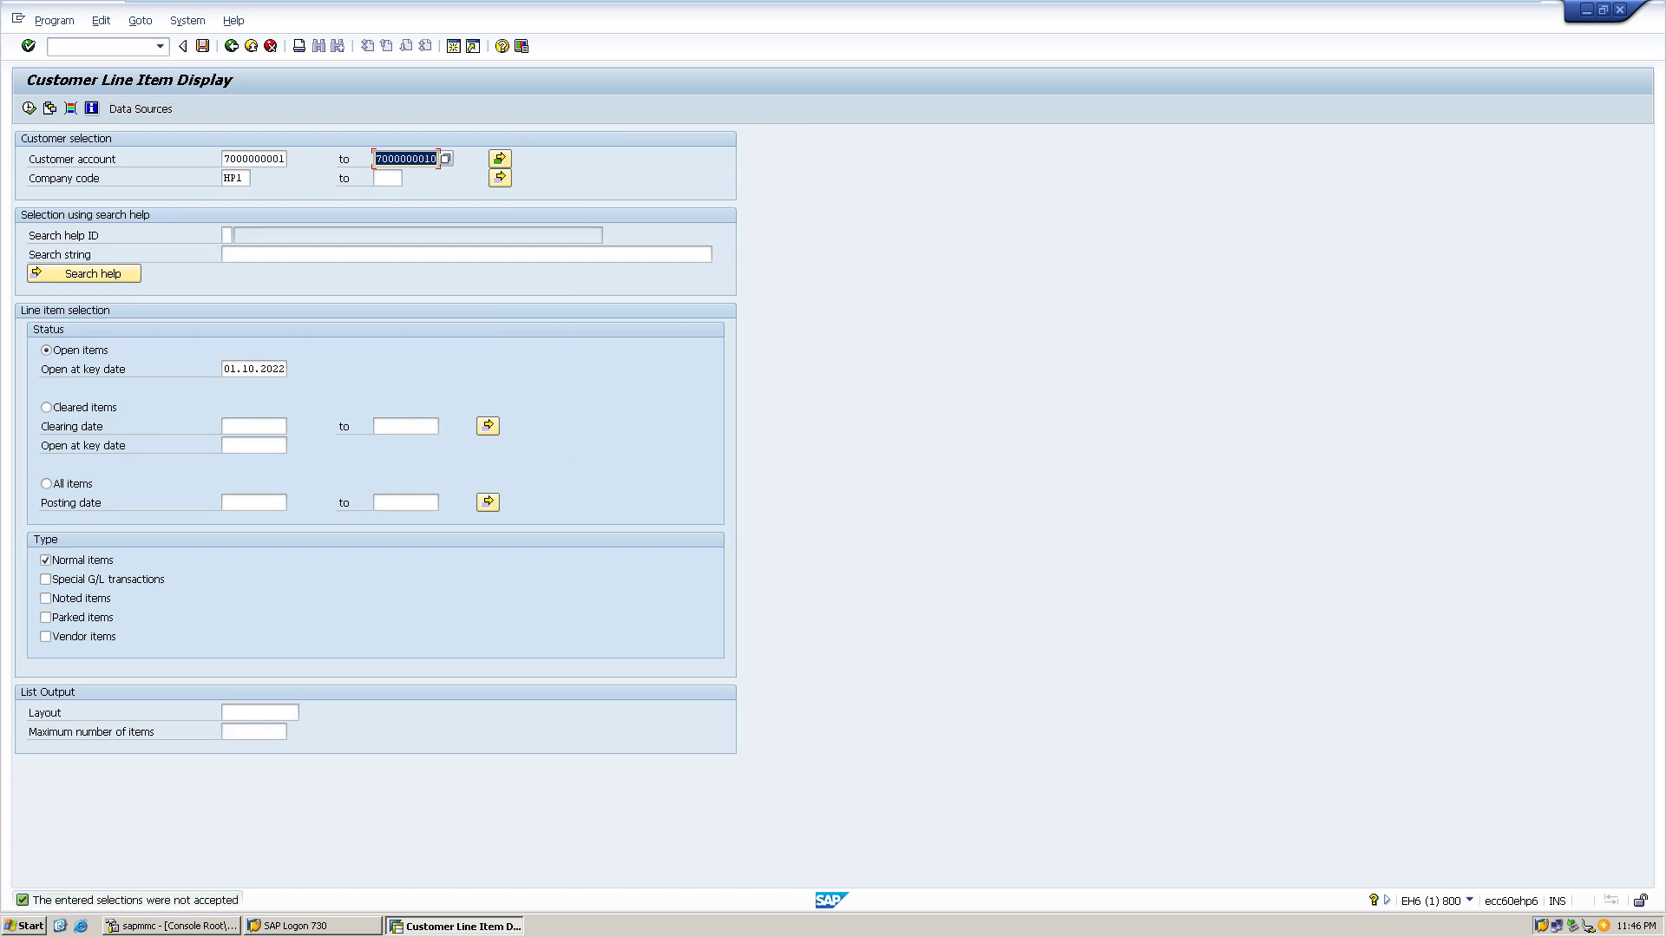
click(29, 107)
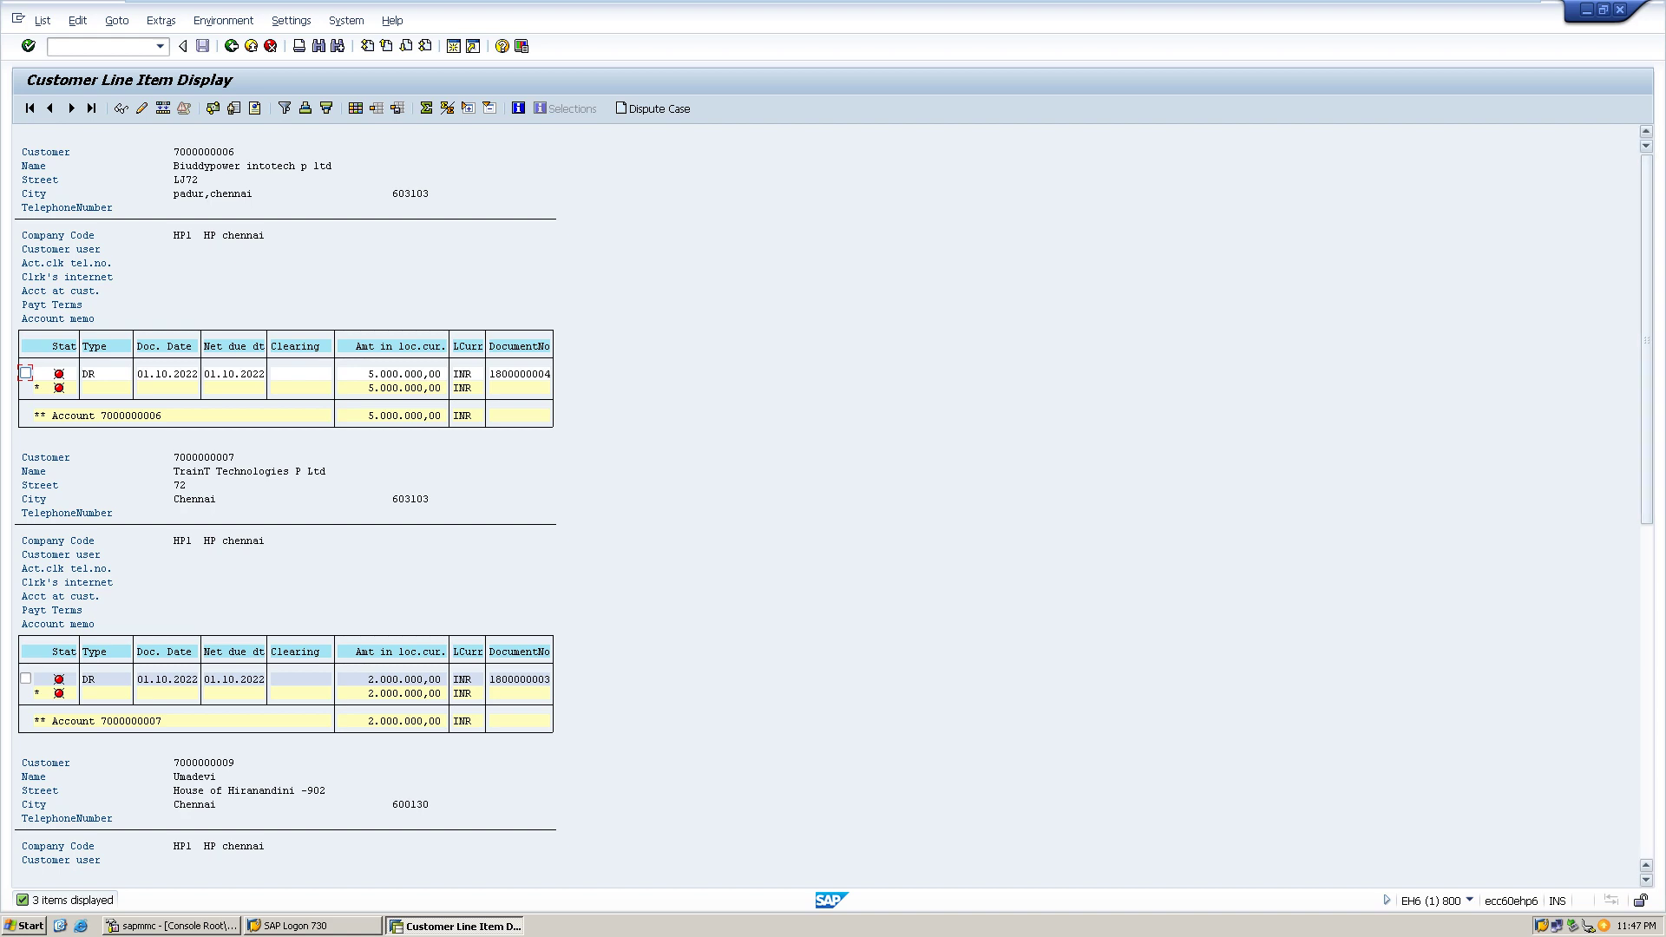
- Scroll the open items to the 7.100.000,00 INR total and back, then exit the report
drag(1646, 338, 1647, 846)
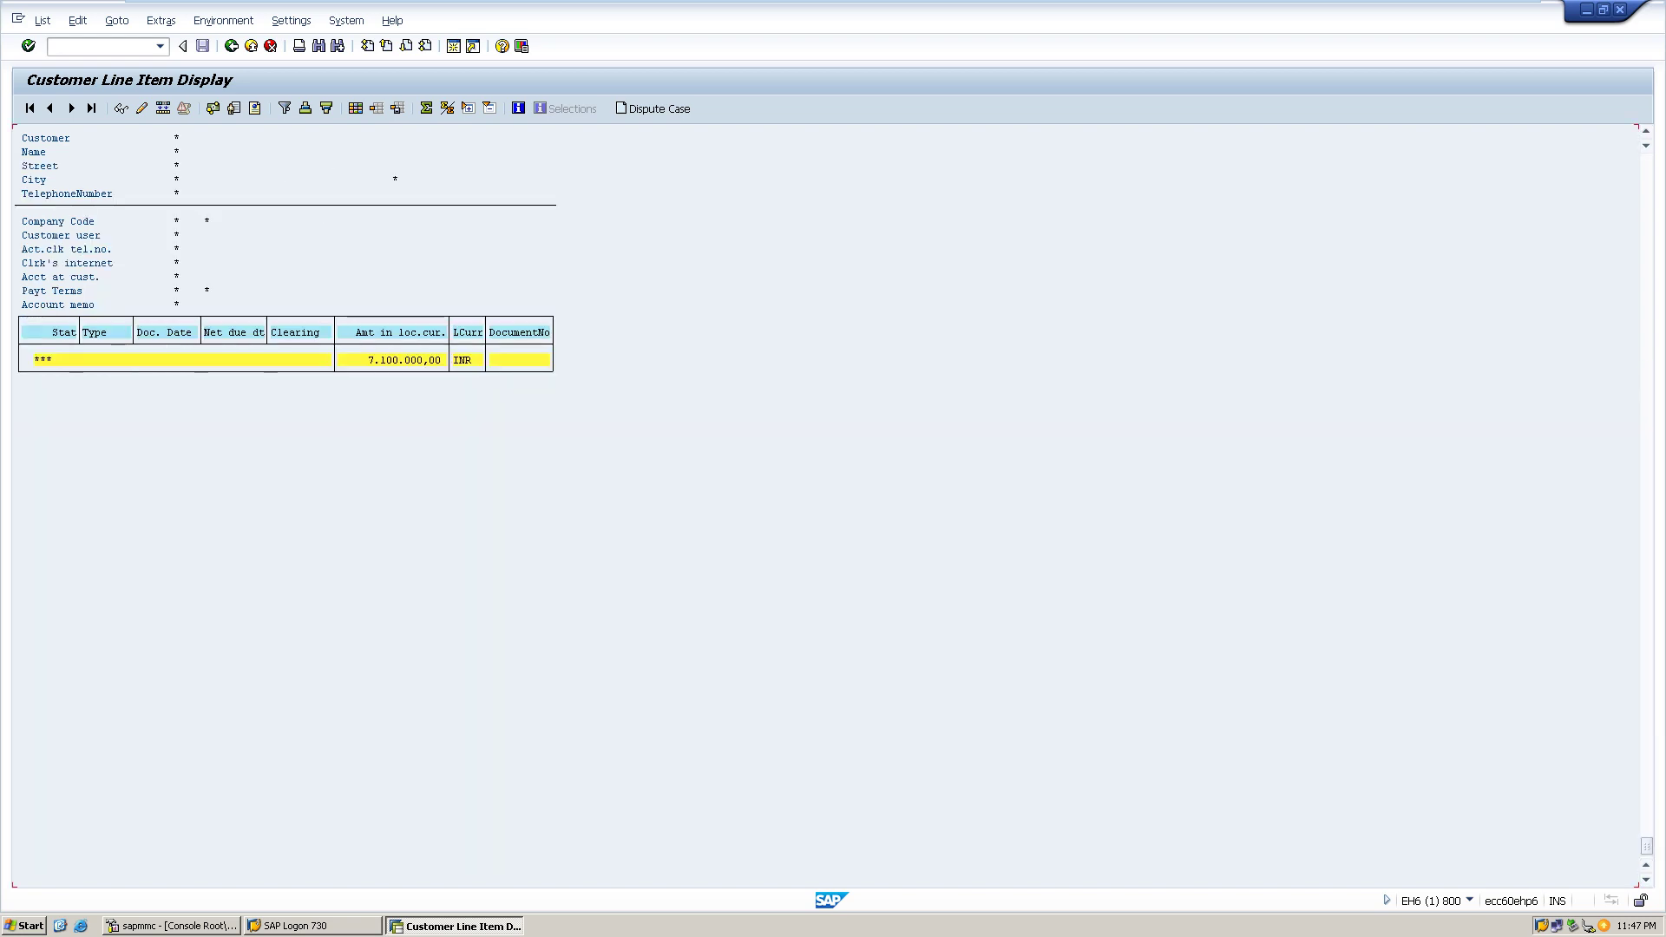
drag(1647, 846, 1646, 338)
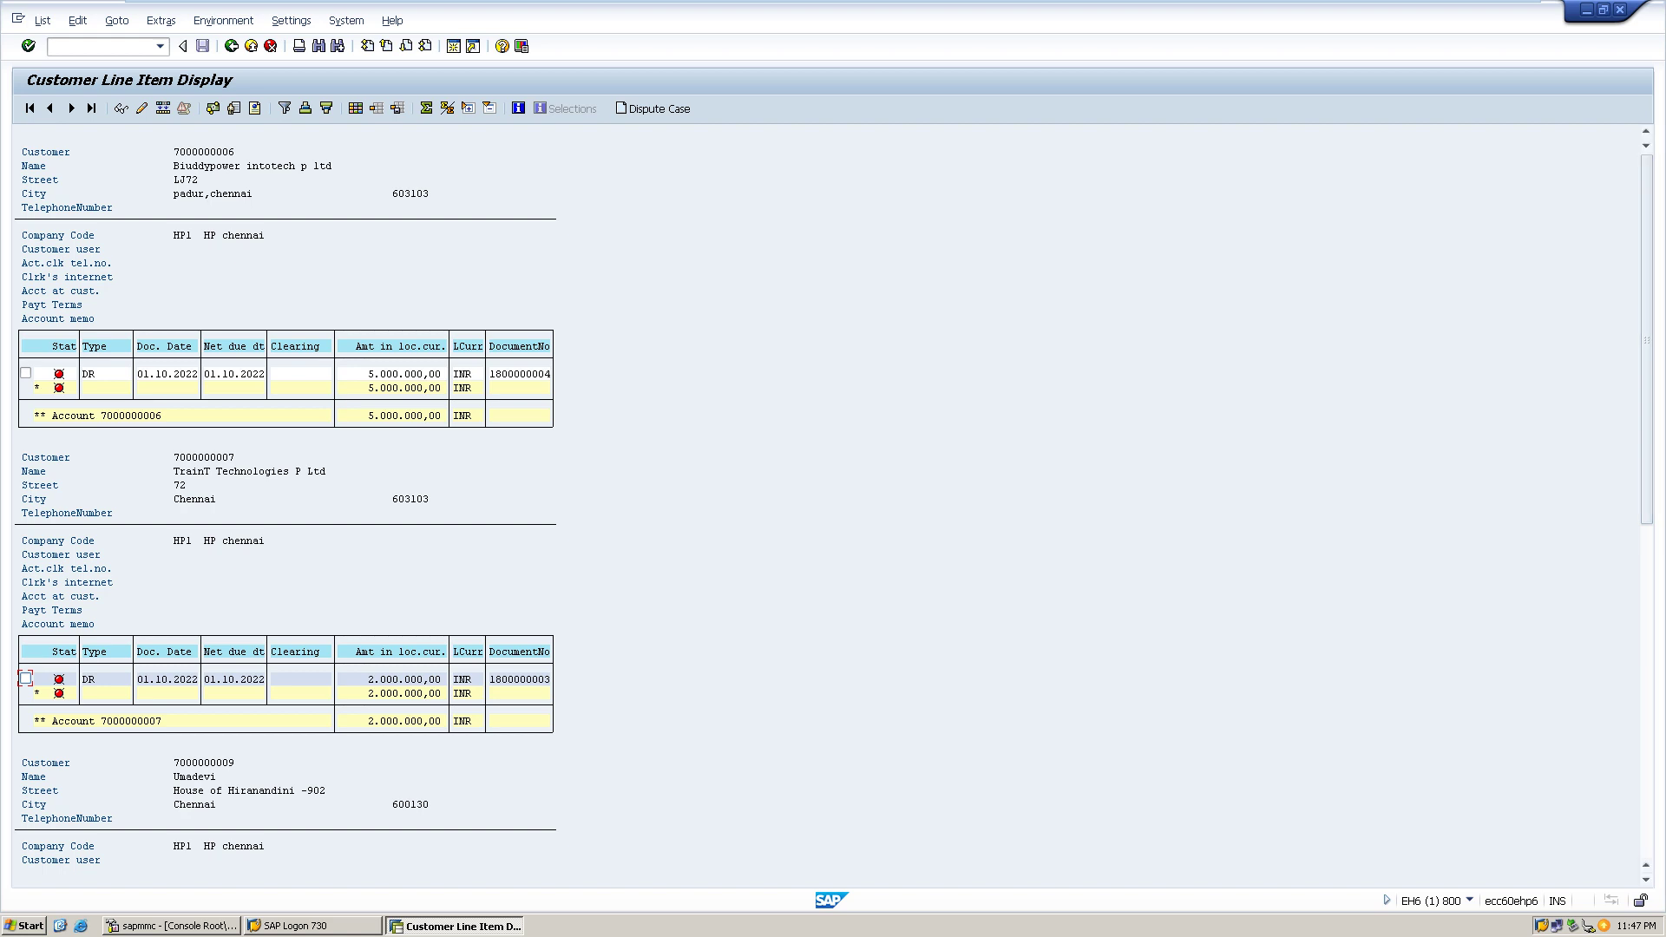
key(F3)
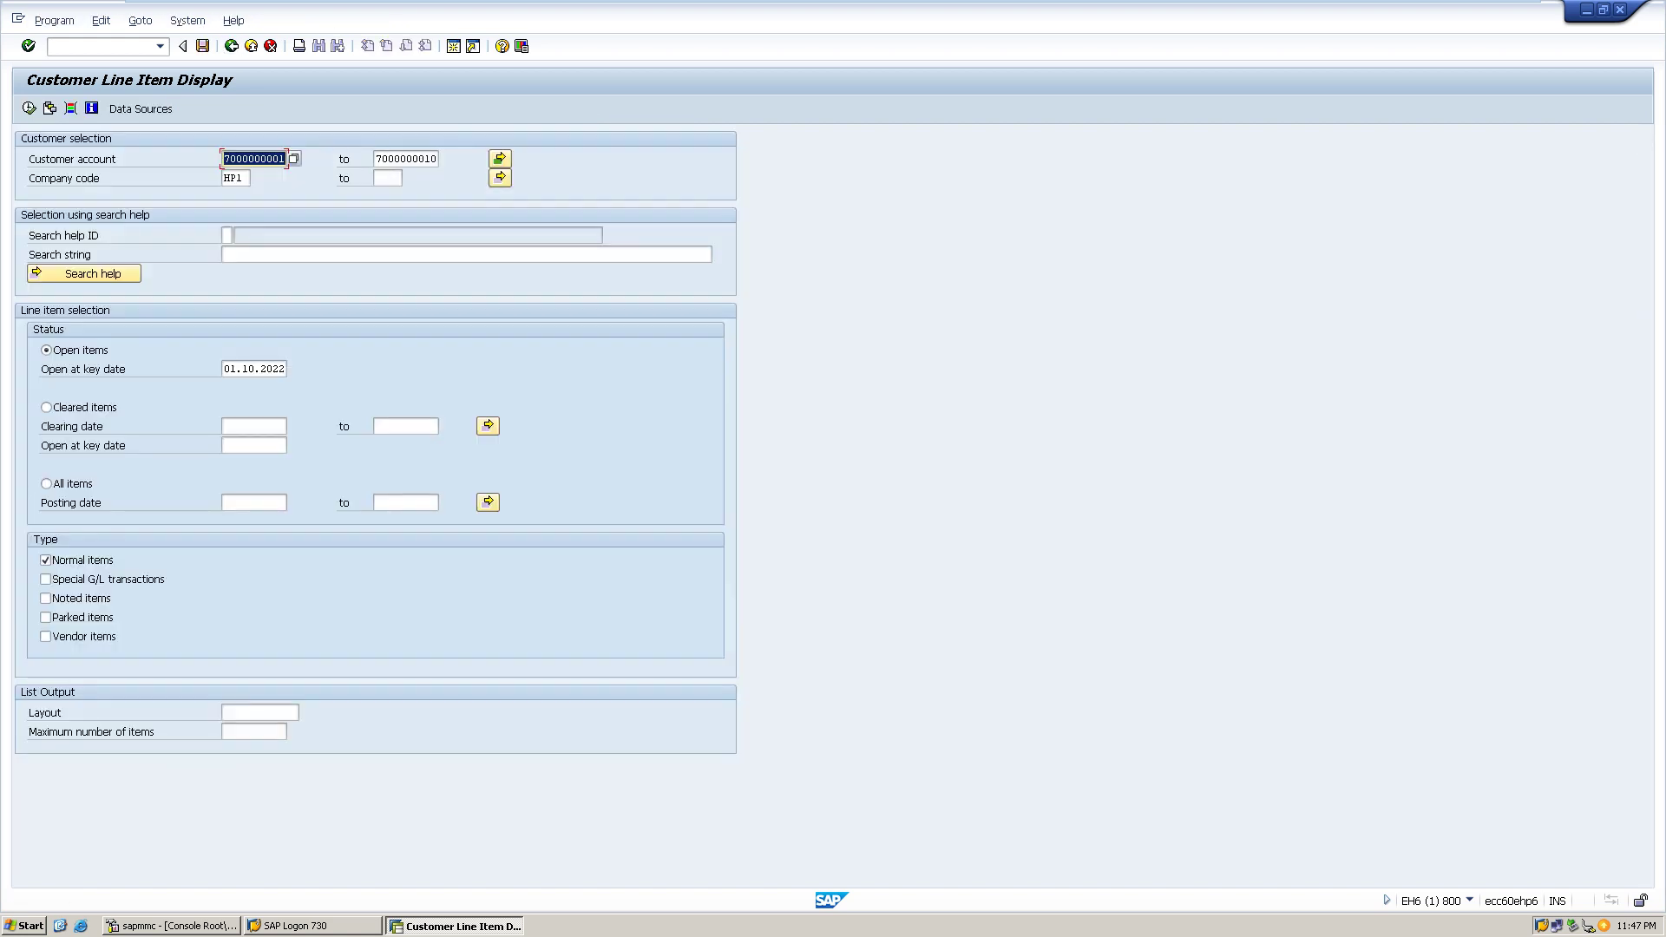
key(F3)
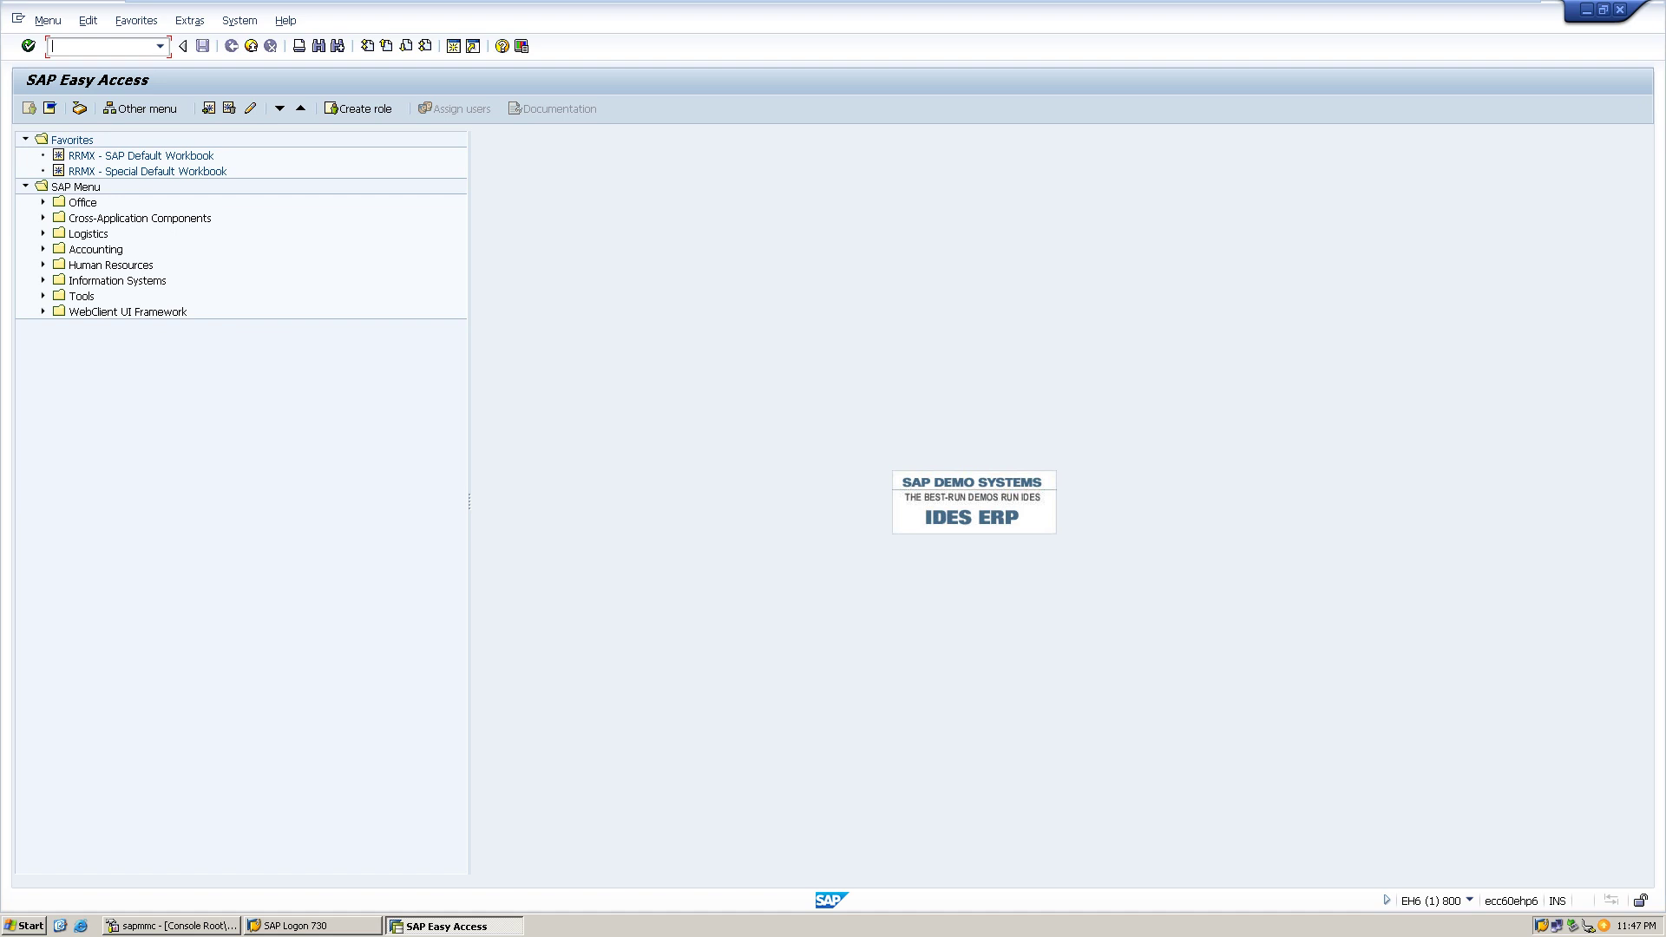
click(160, 46)
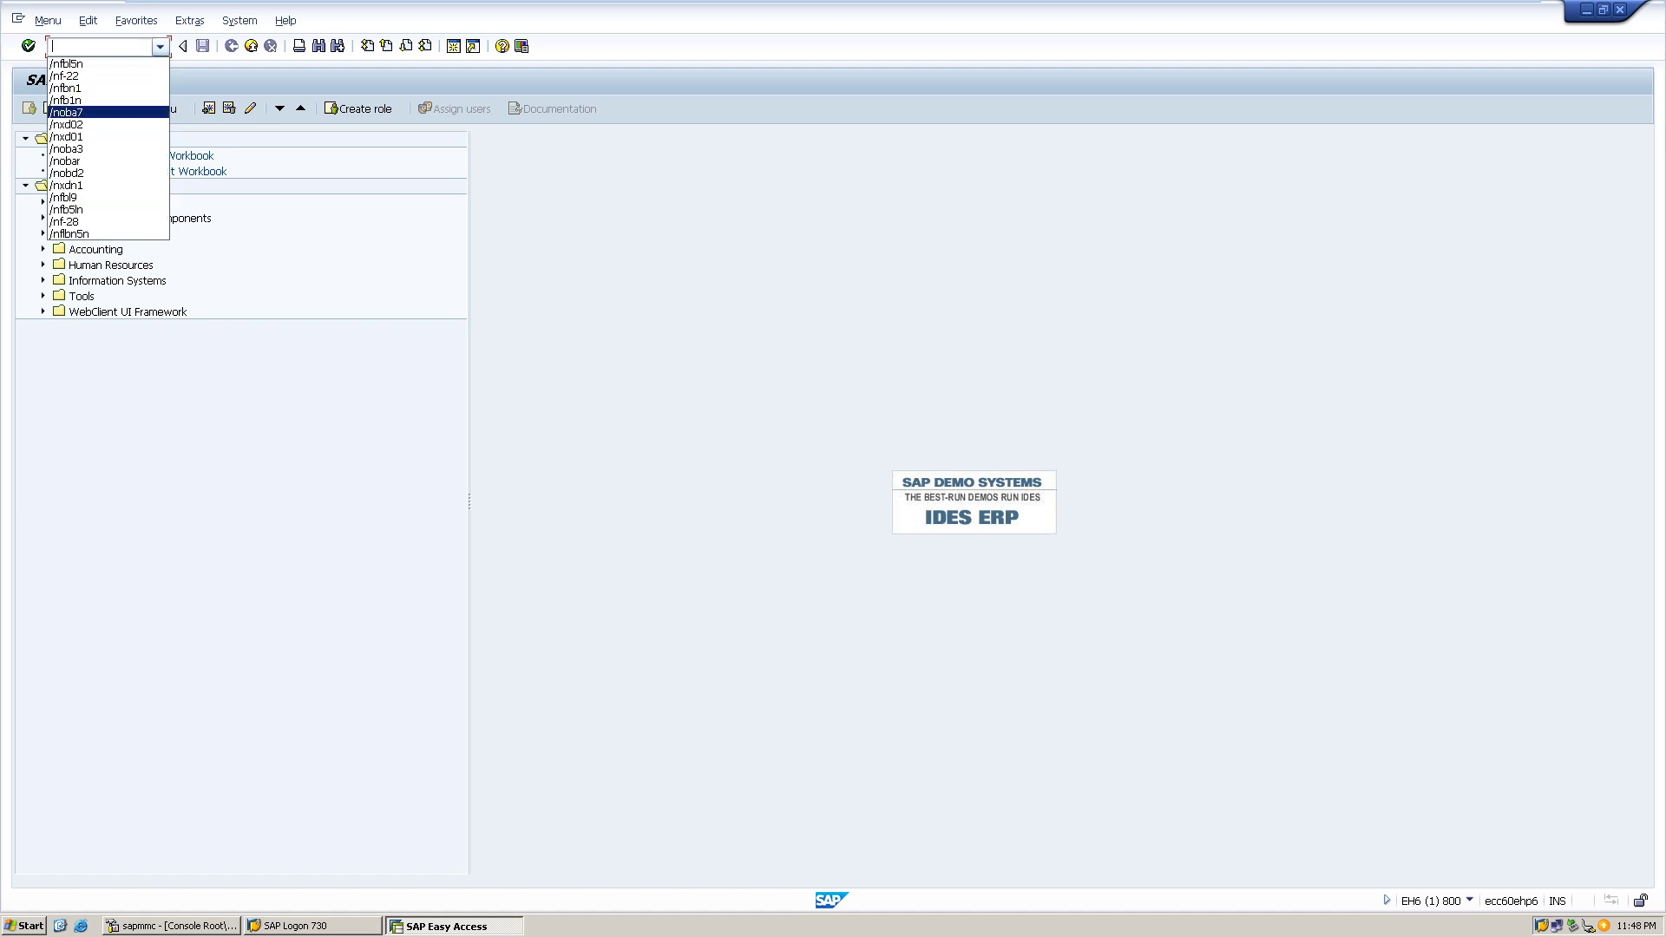
key(Return)
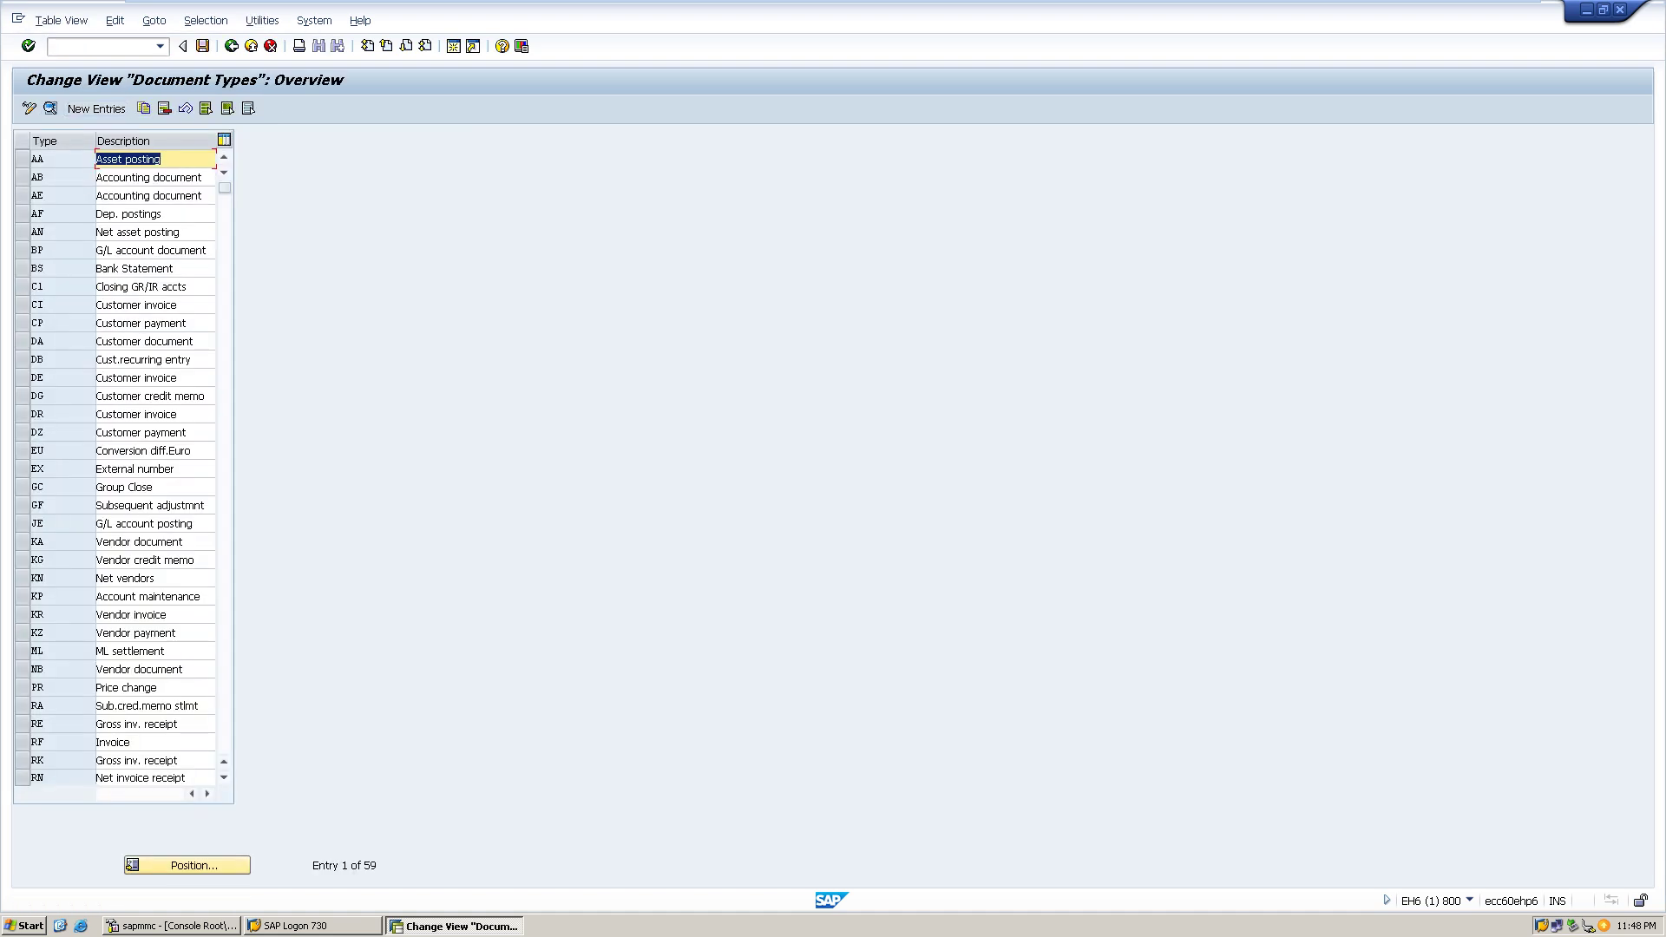
click(187, 865)
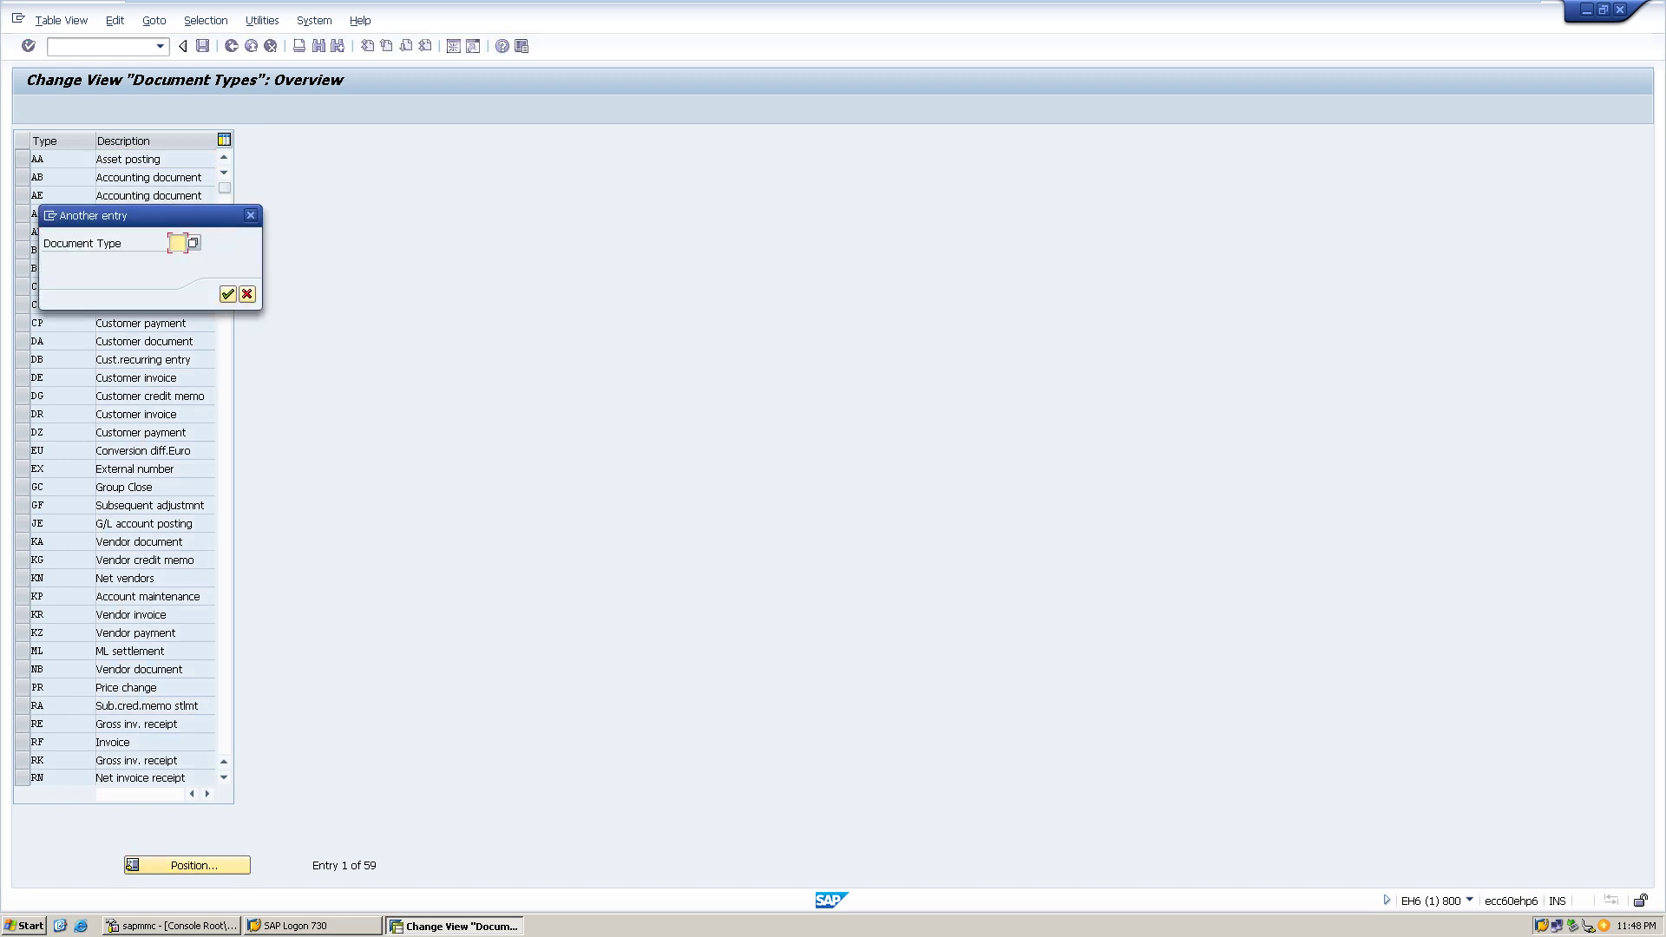
click(193, 243)
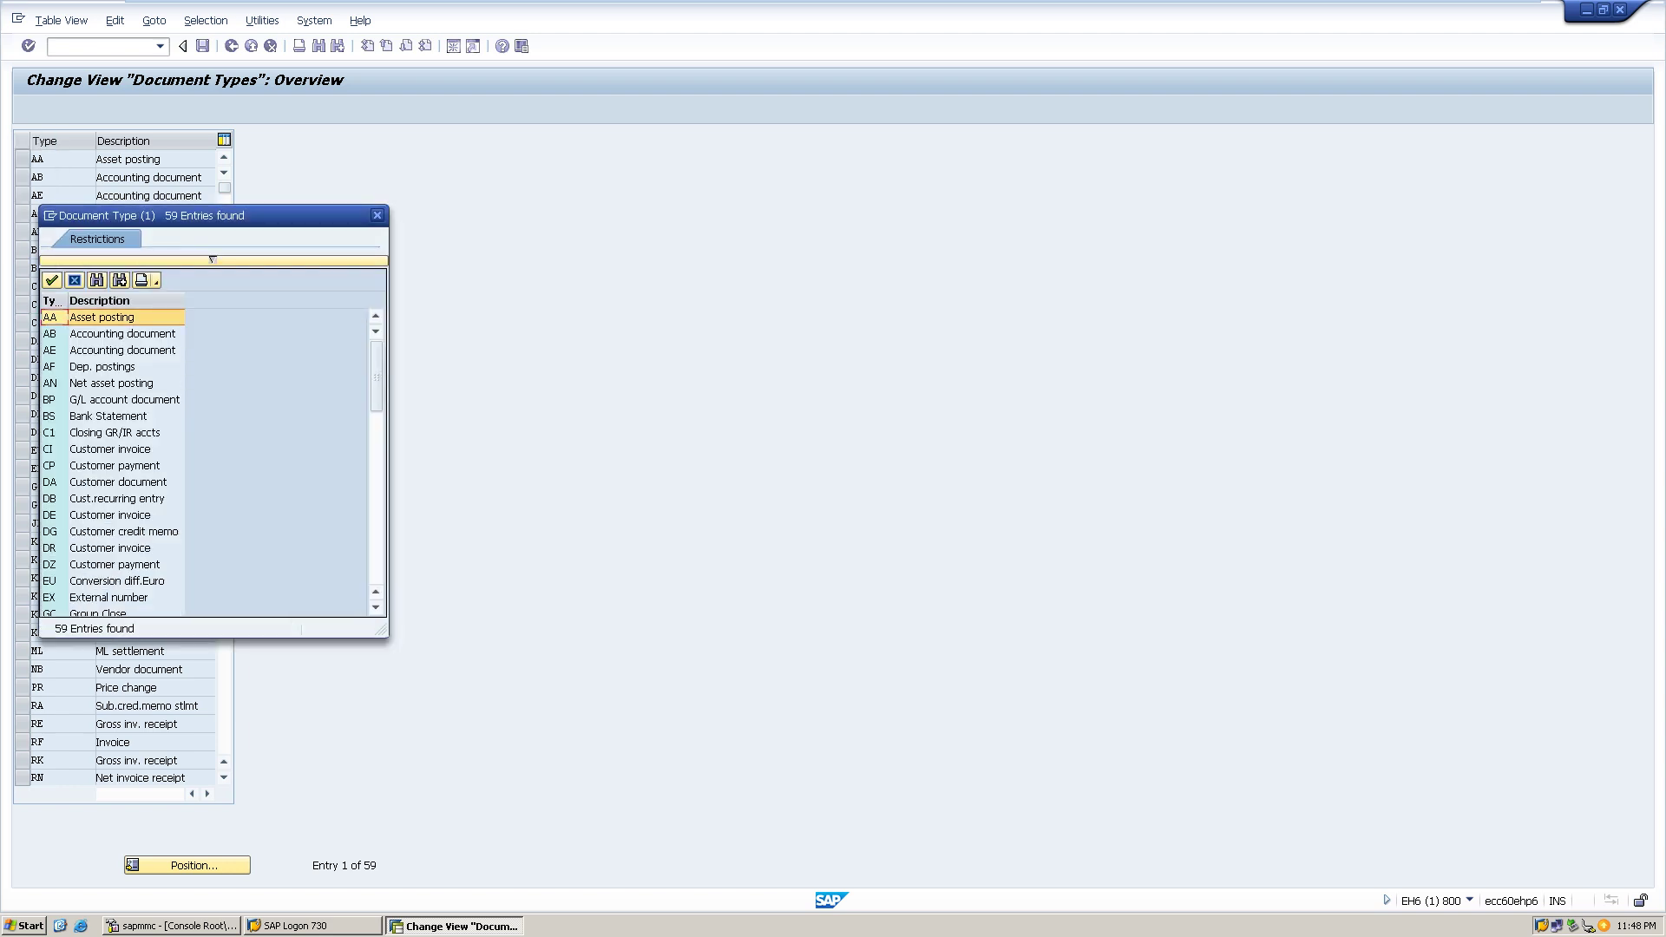
scroll(212, 259, down, 13)
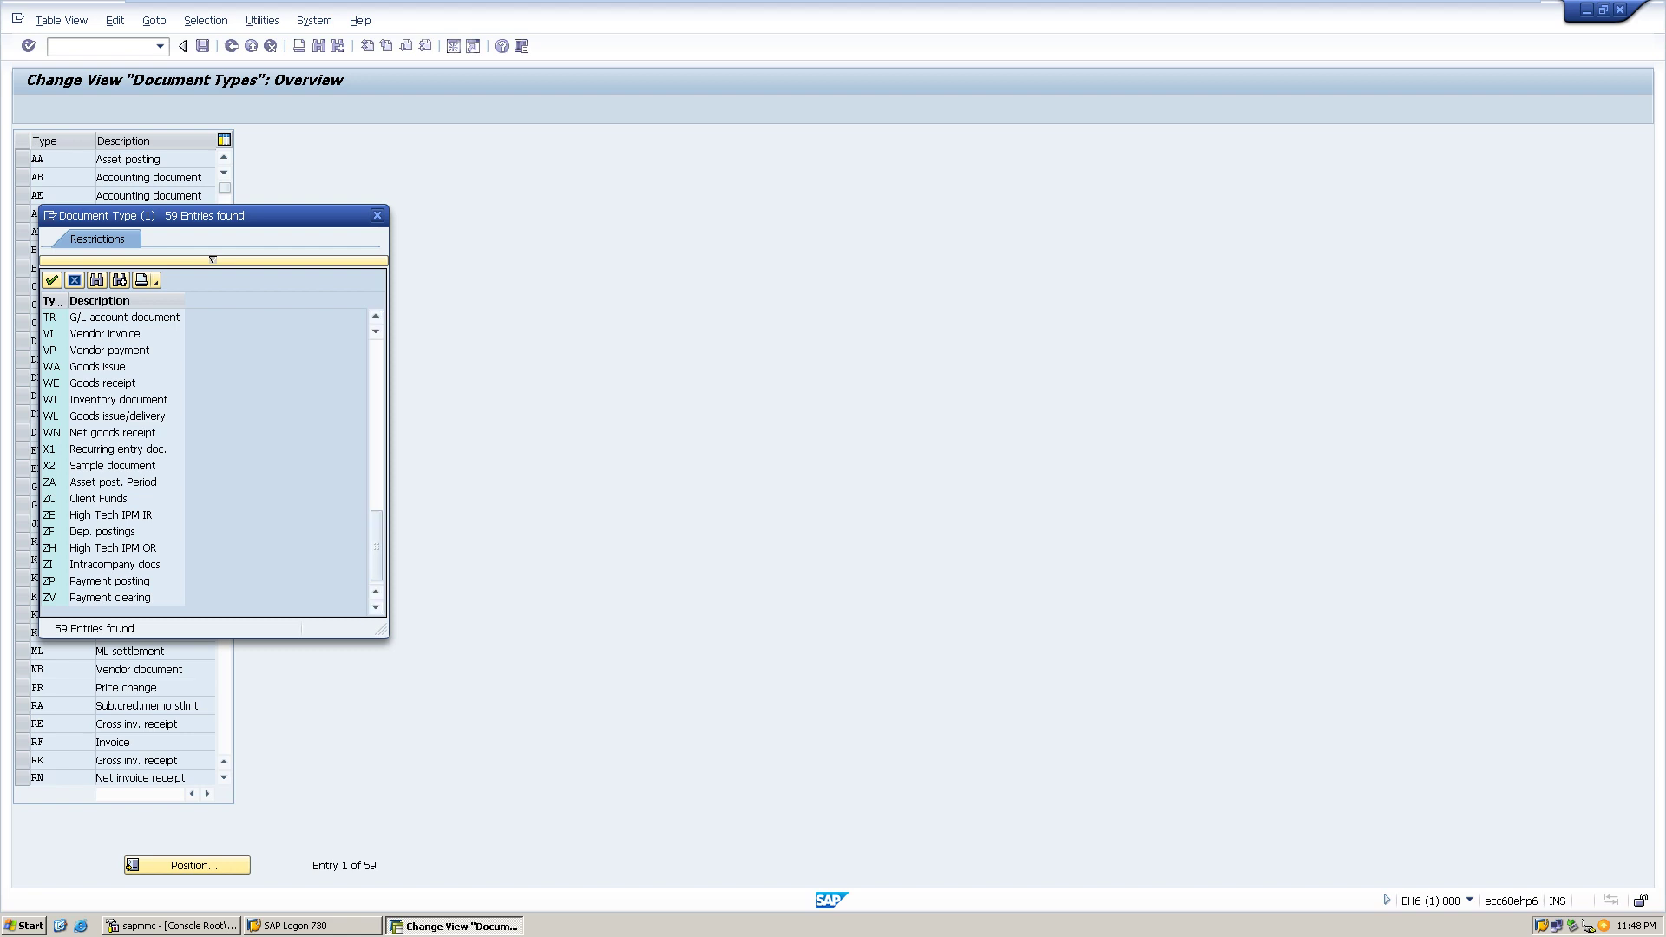
scroll(212, 259, up, 3)
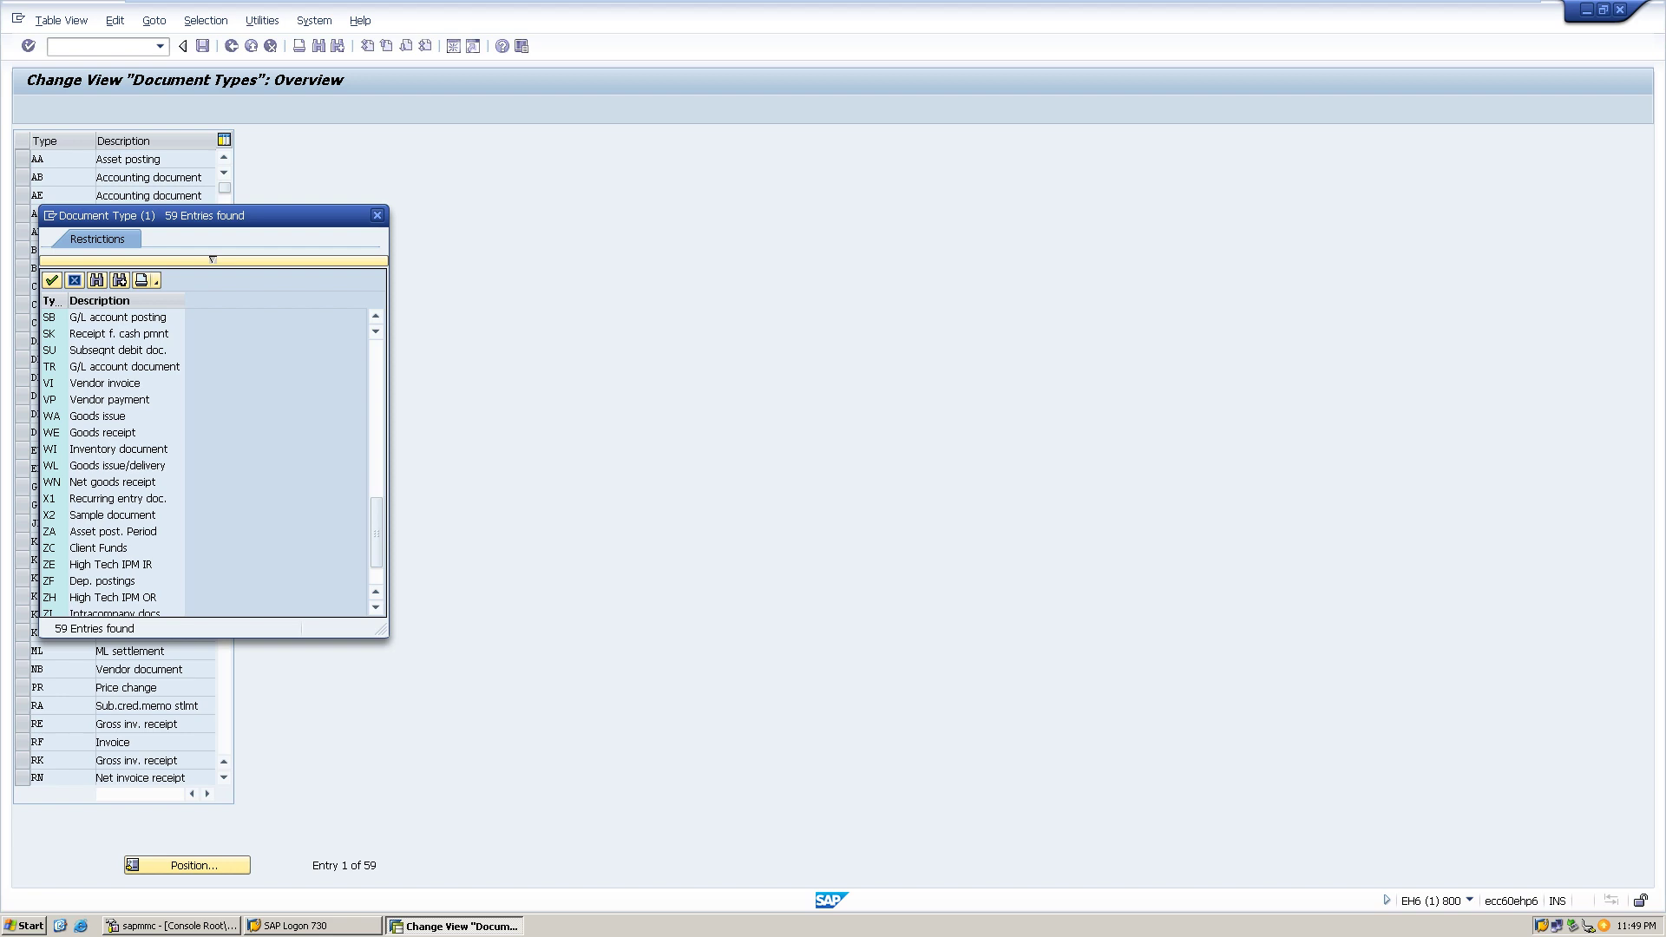
scroll(209, 460, up, 10)
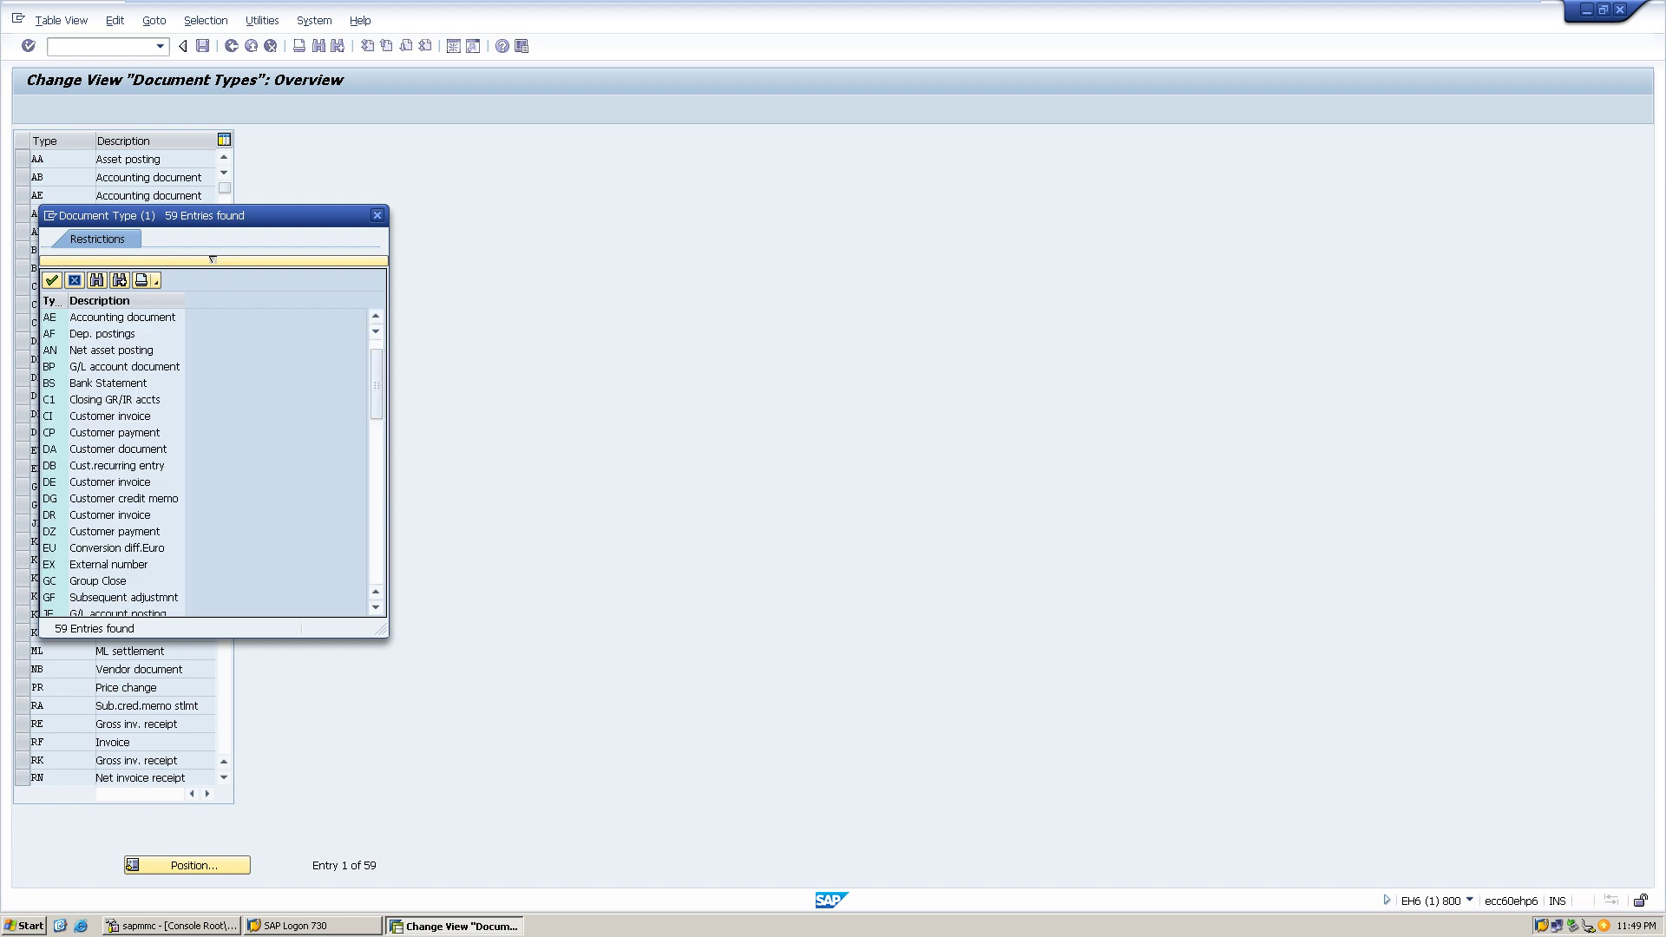
double_click(113, 531)
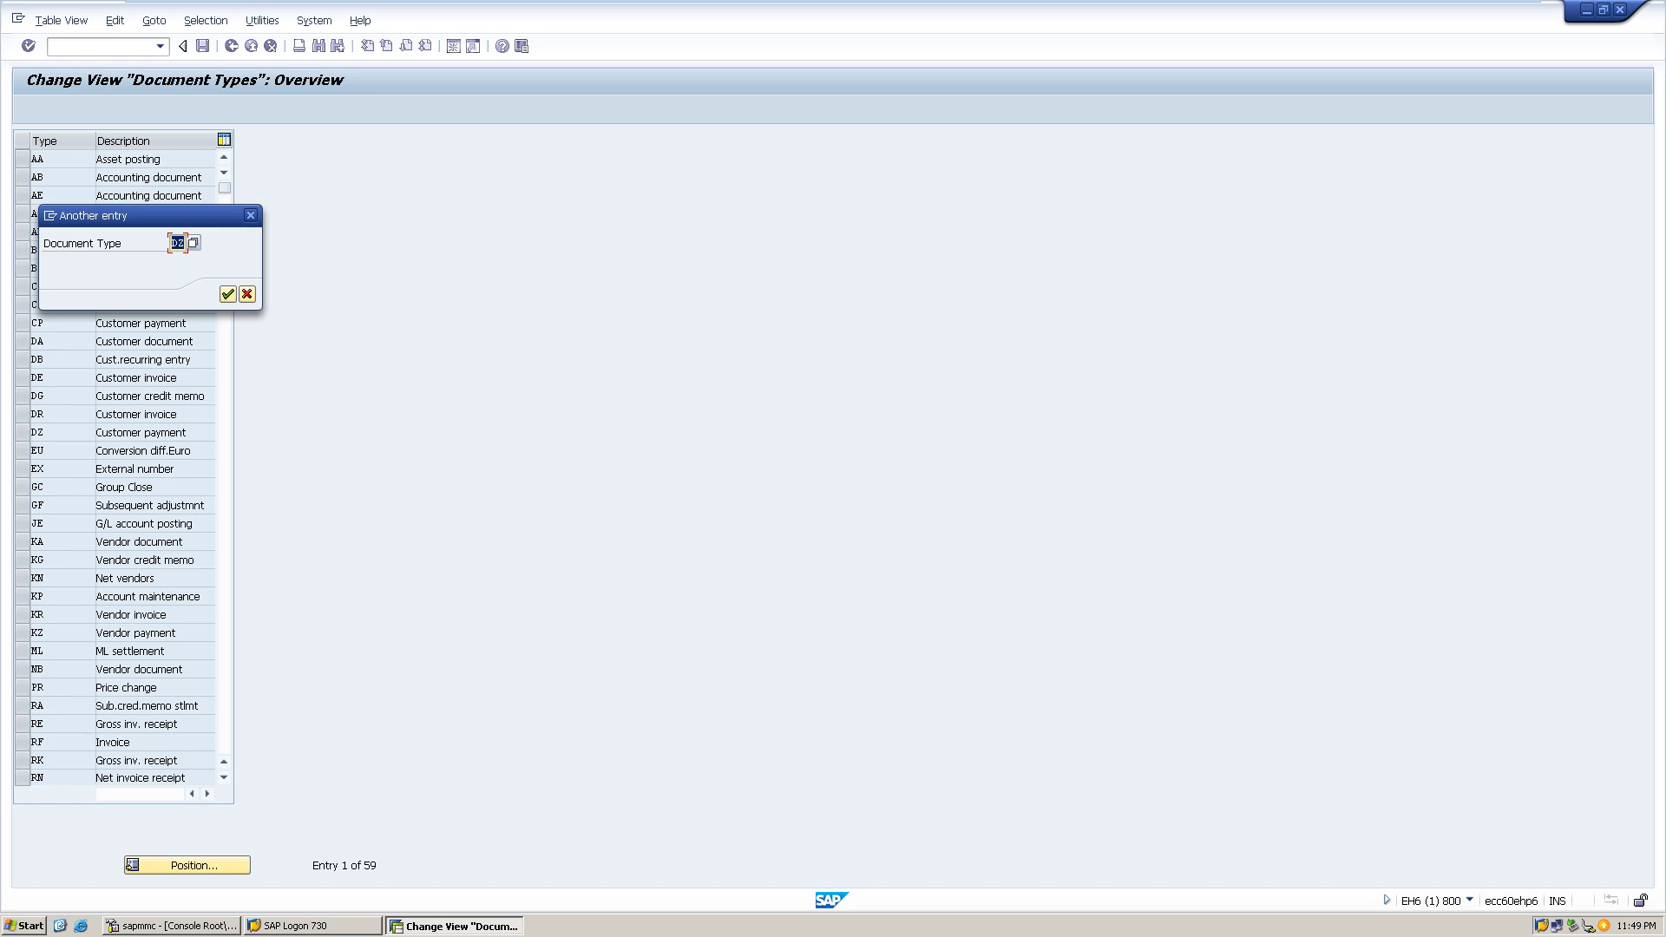
click(227, 294)
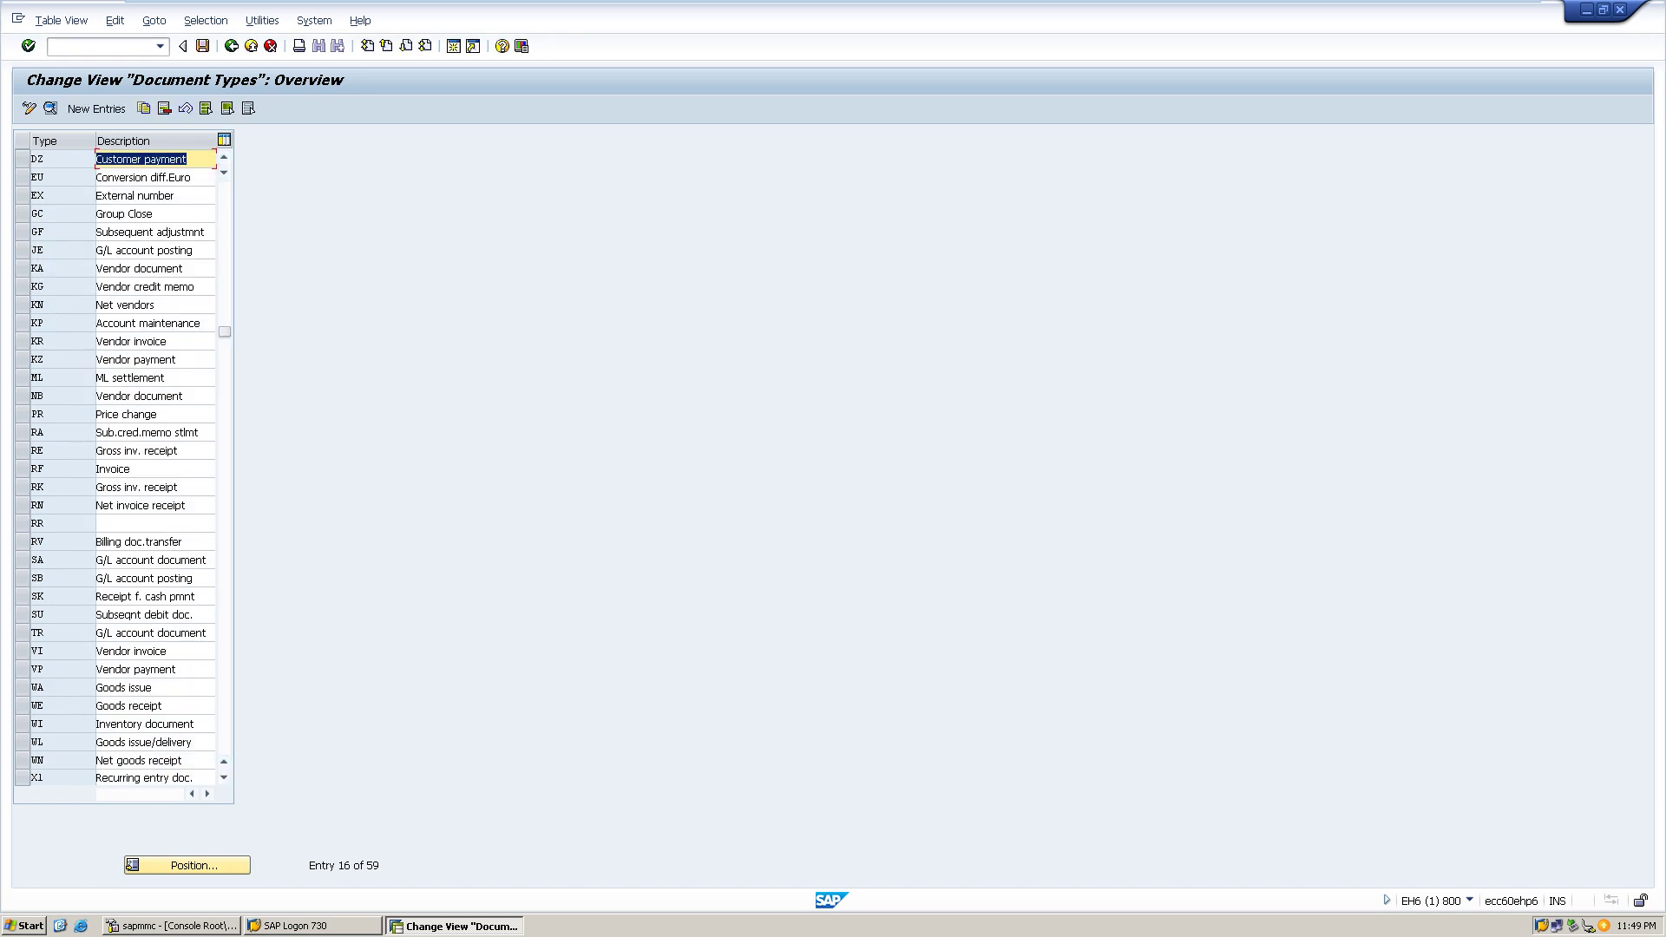
key(F2)
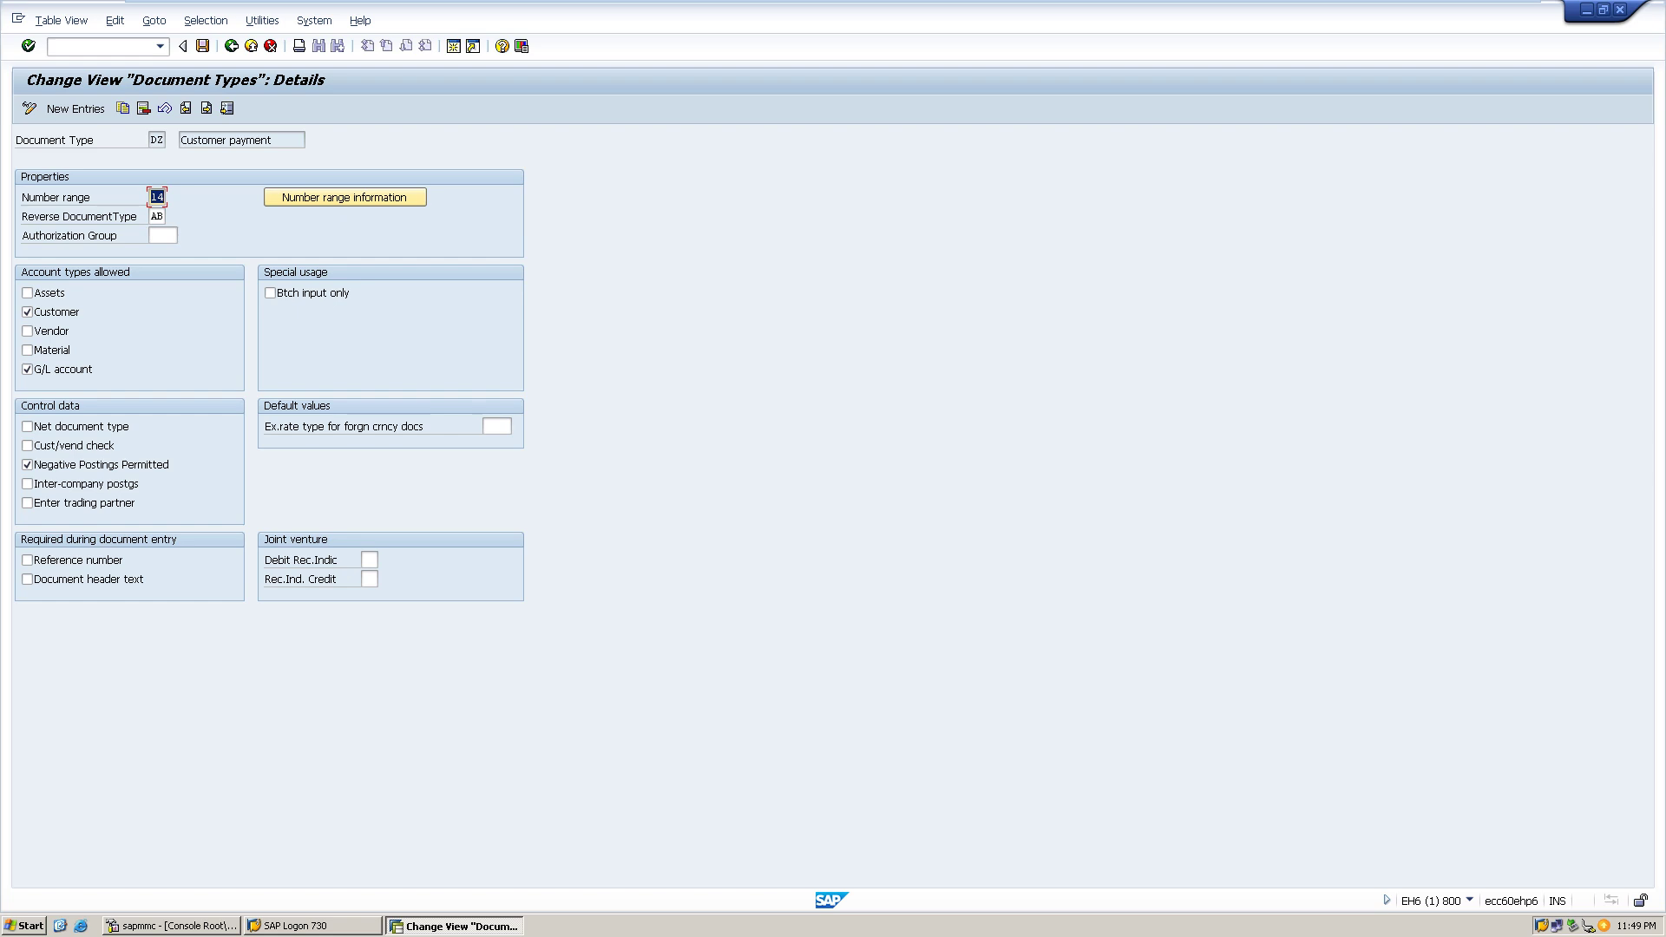
key(F3)
key(F3)
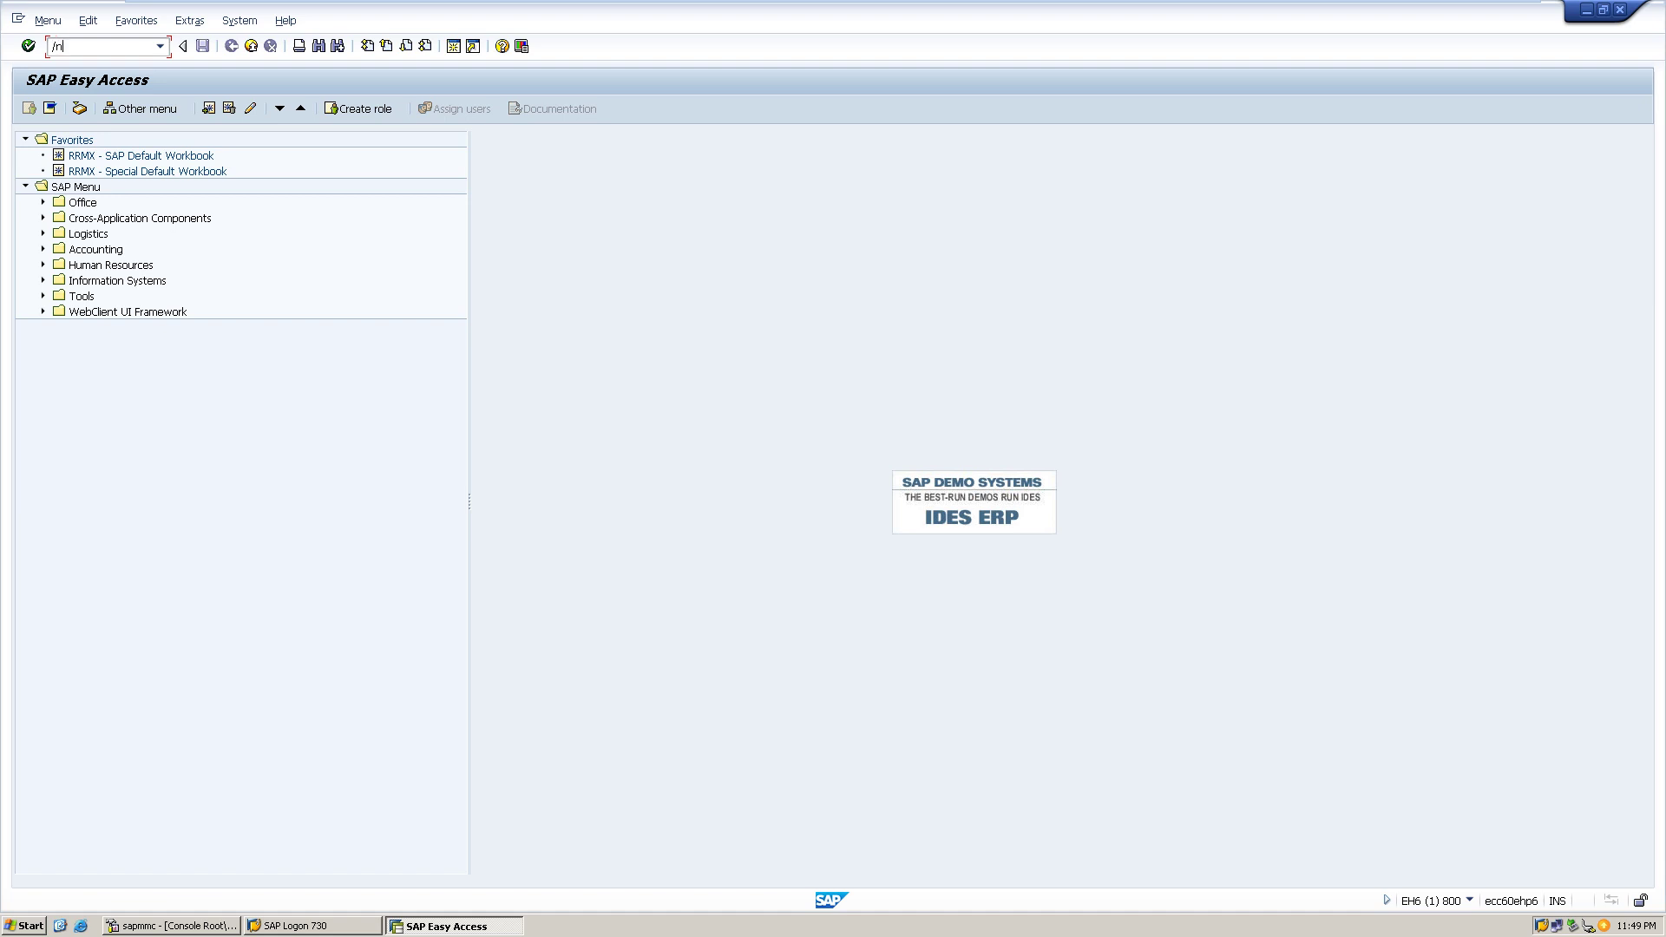
text(/nfbn1)
key(Return)
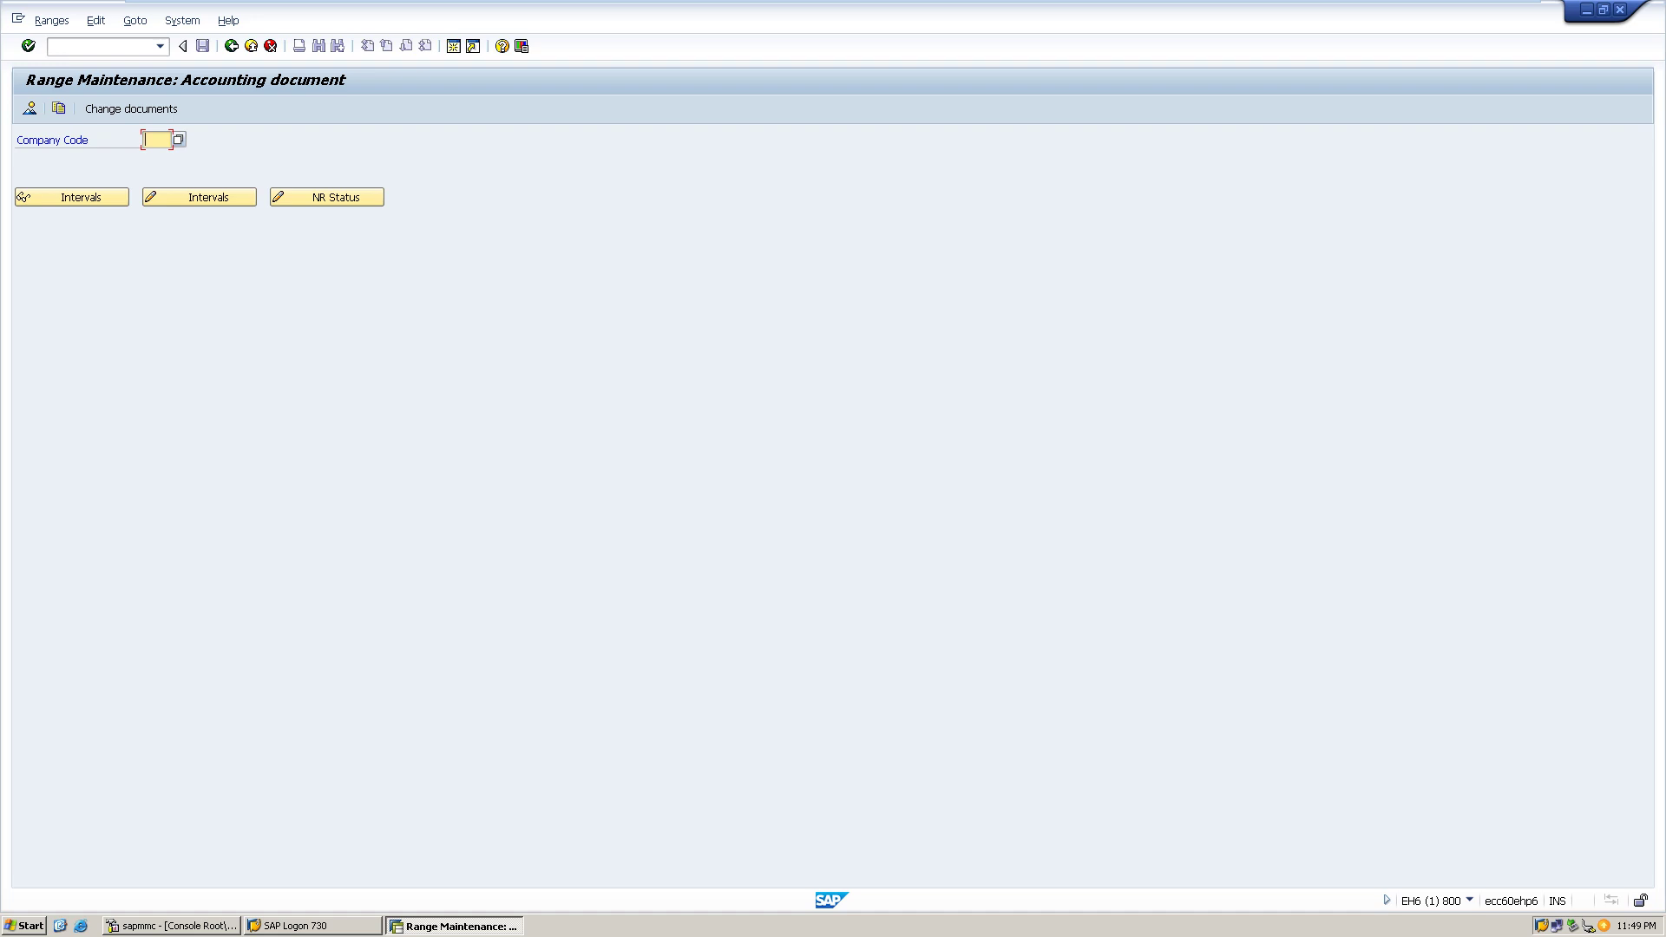
text(h)
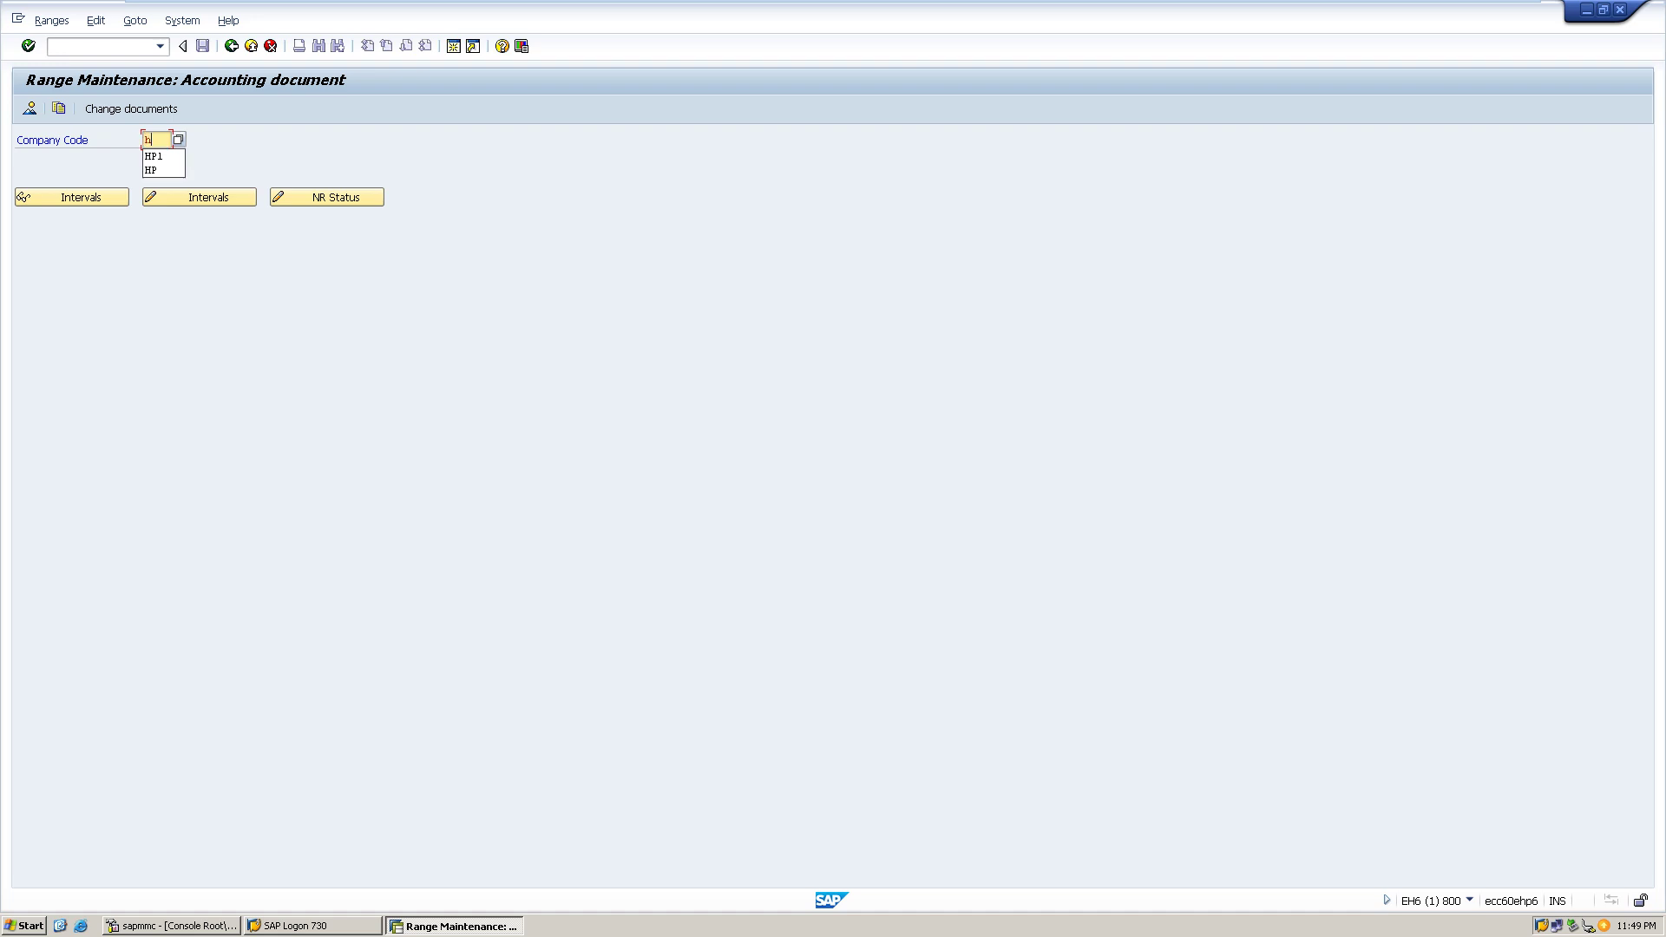
key(Down)
key(Return)
click(198, 197)
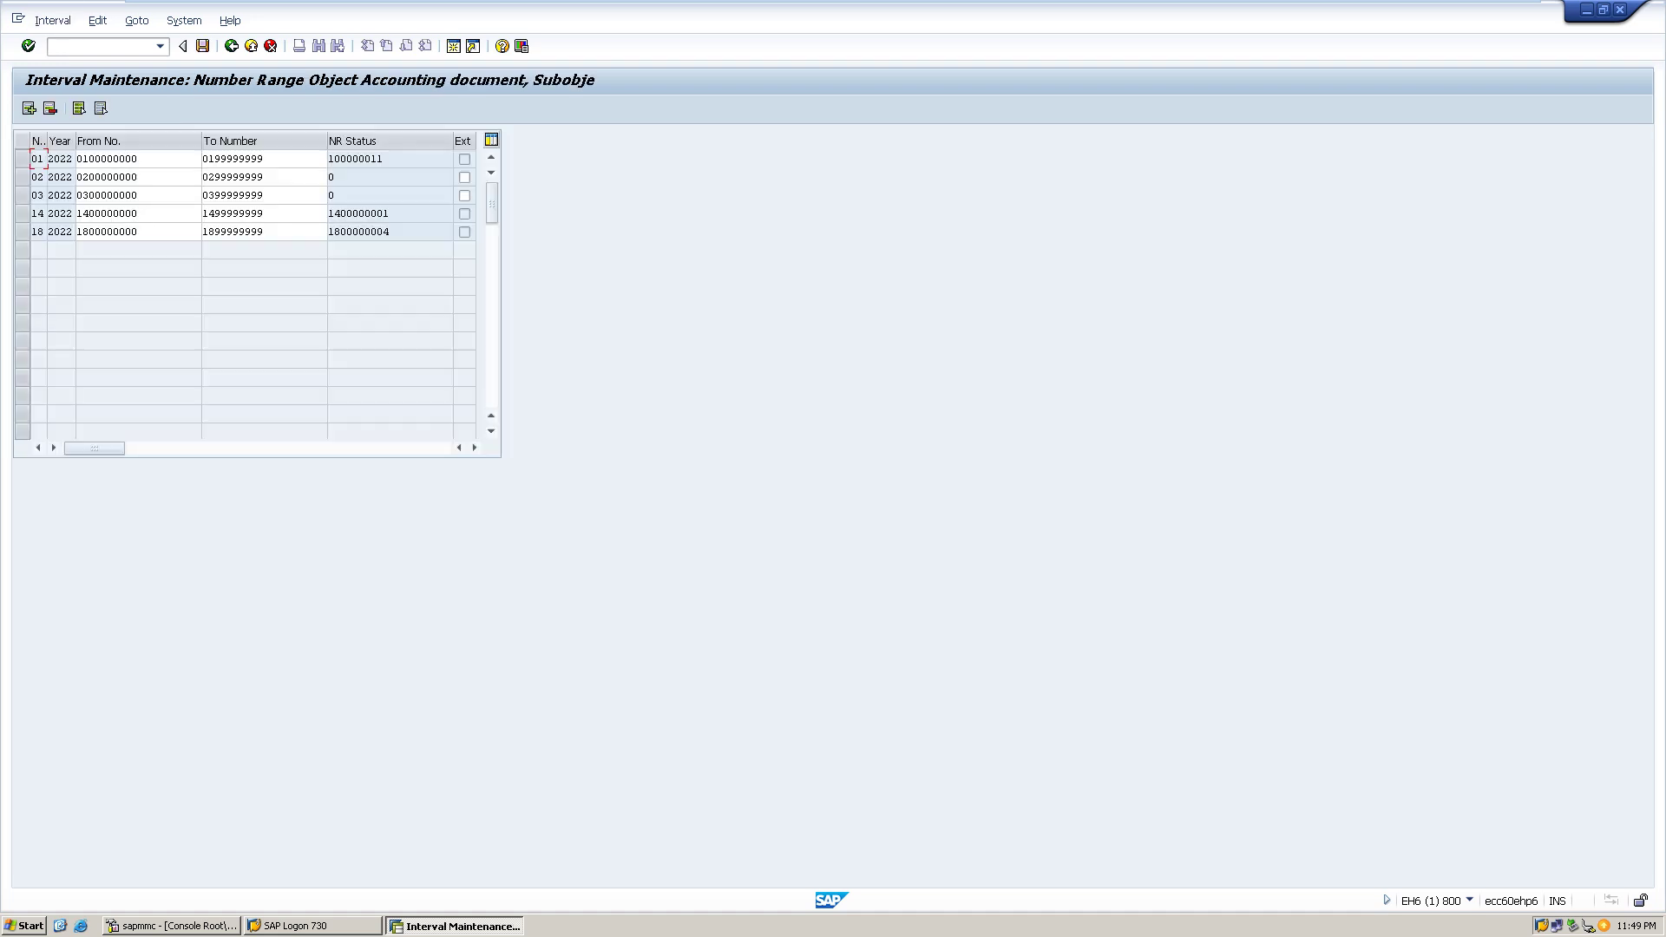
click(138, 212)
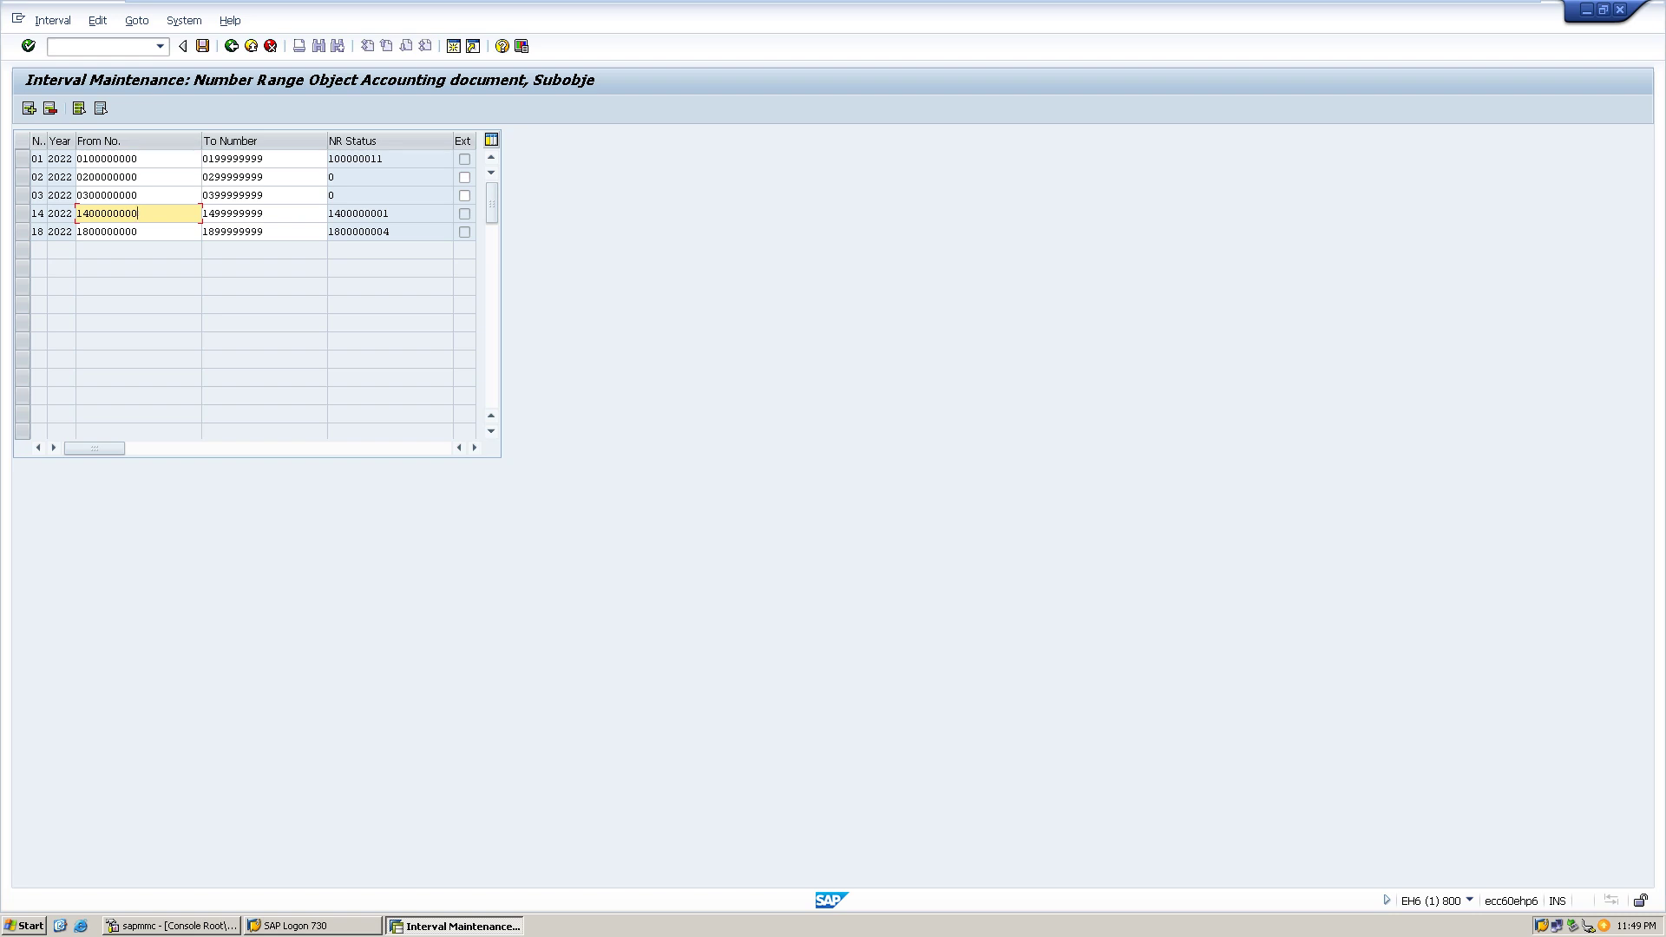
click(358, 213)
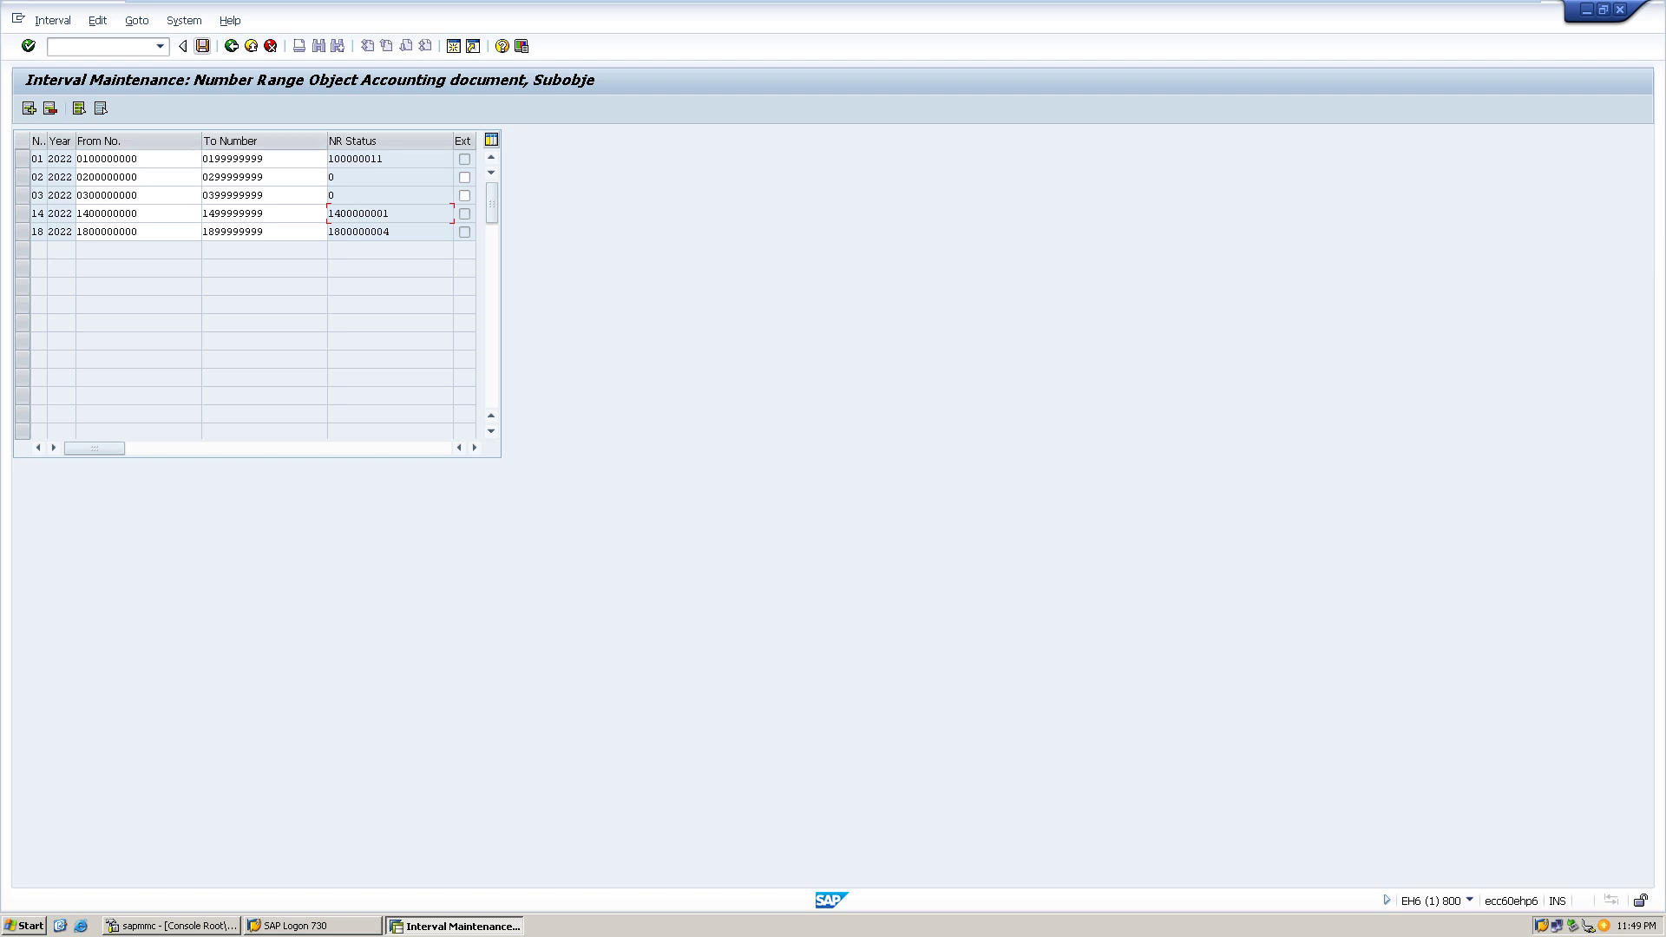
click(230, 45)
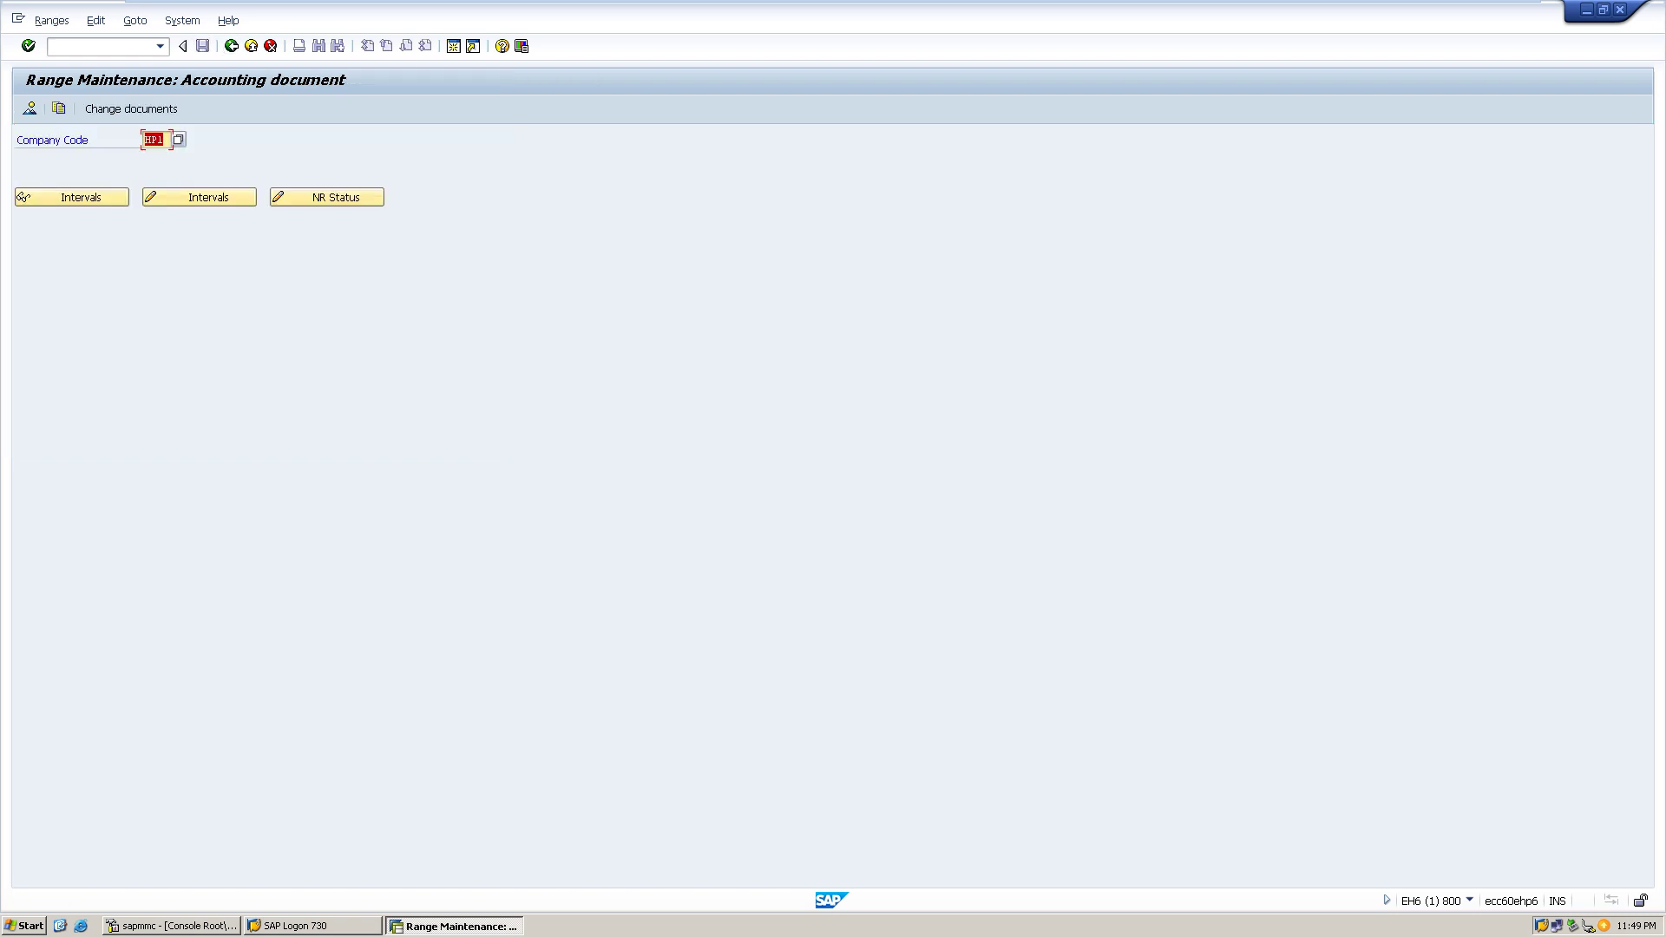
click(251, 46)
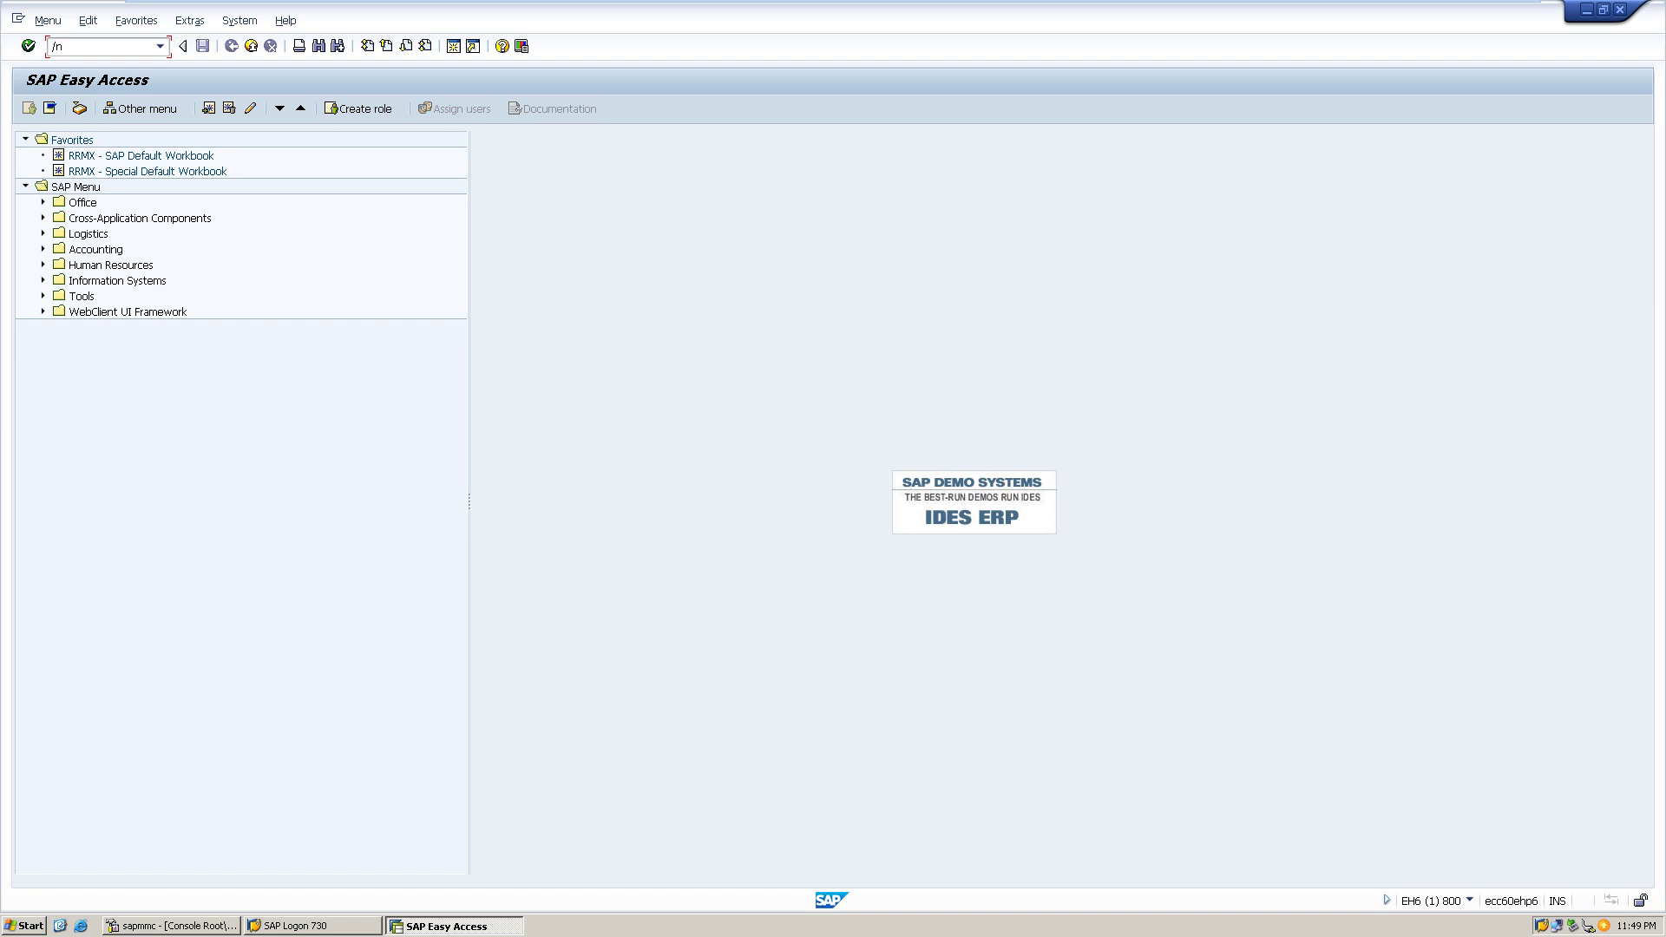
text(/nf-28)
key(Return)
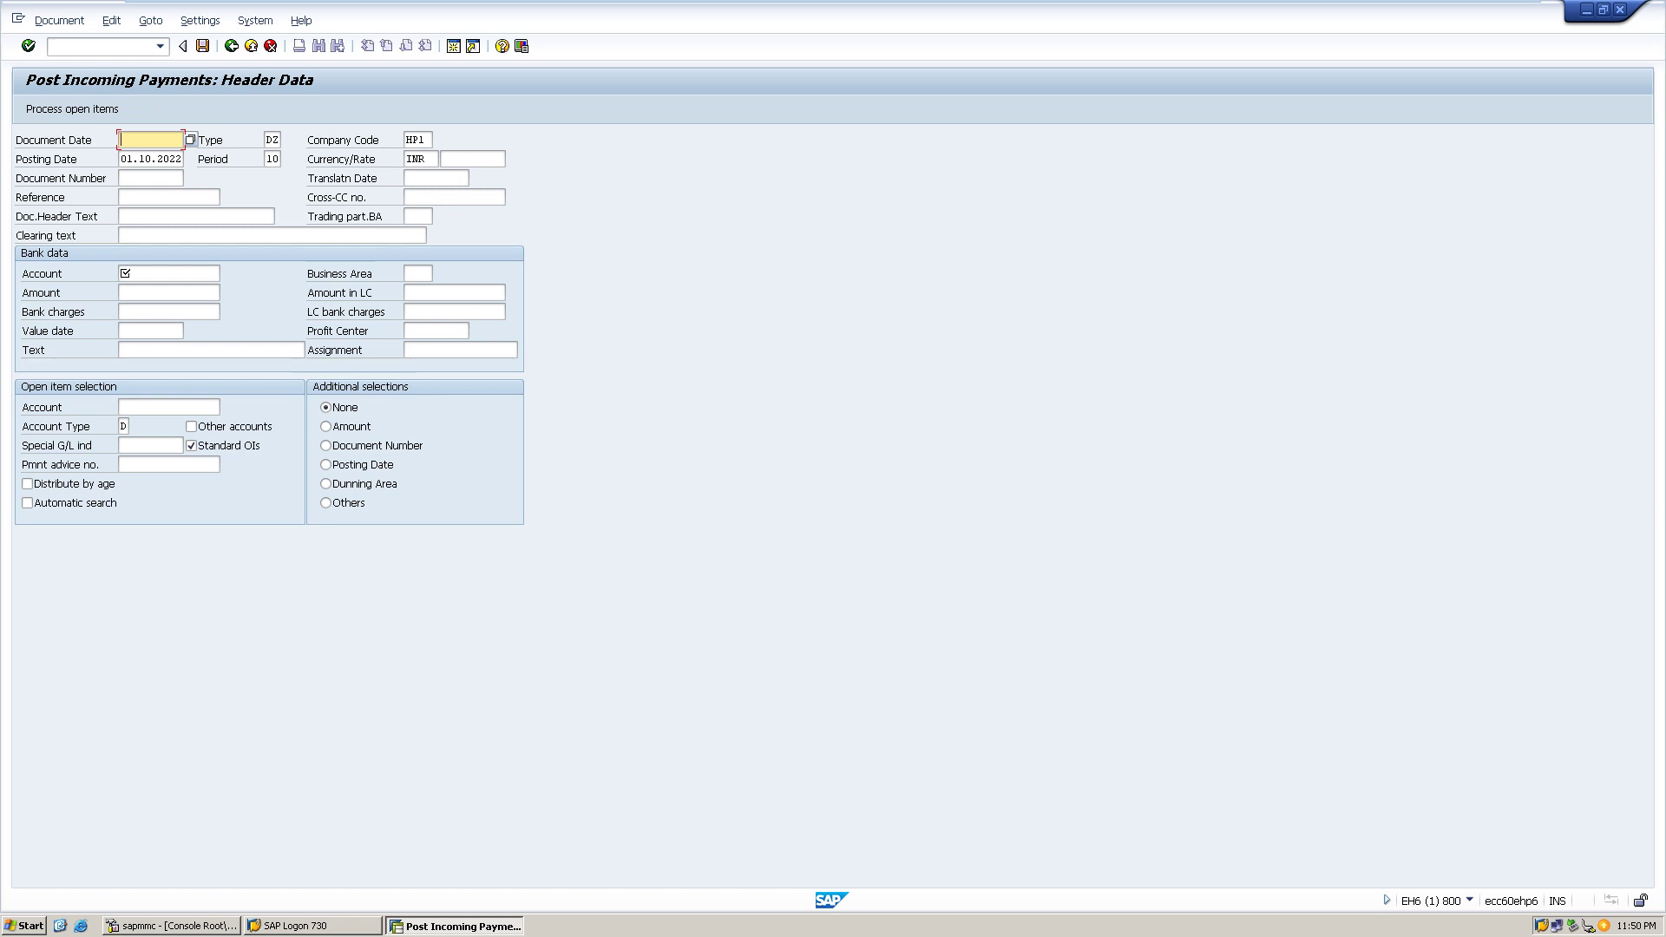
click(190, 139)
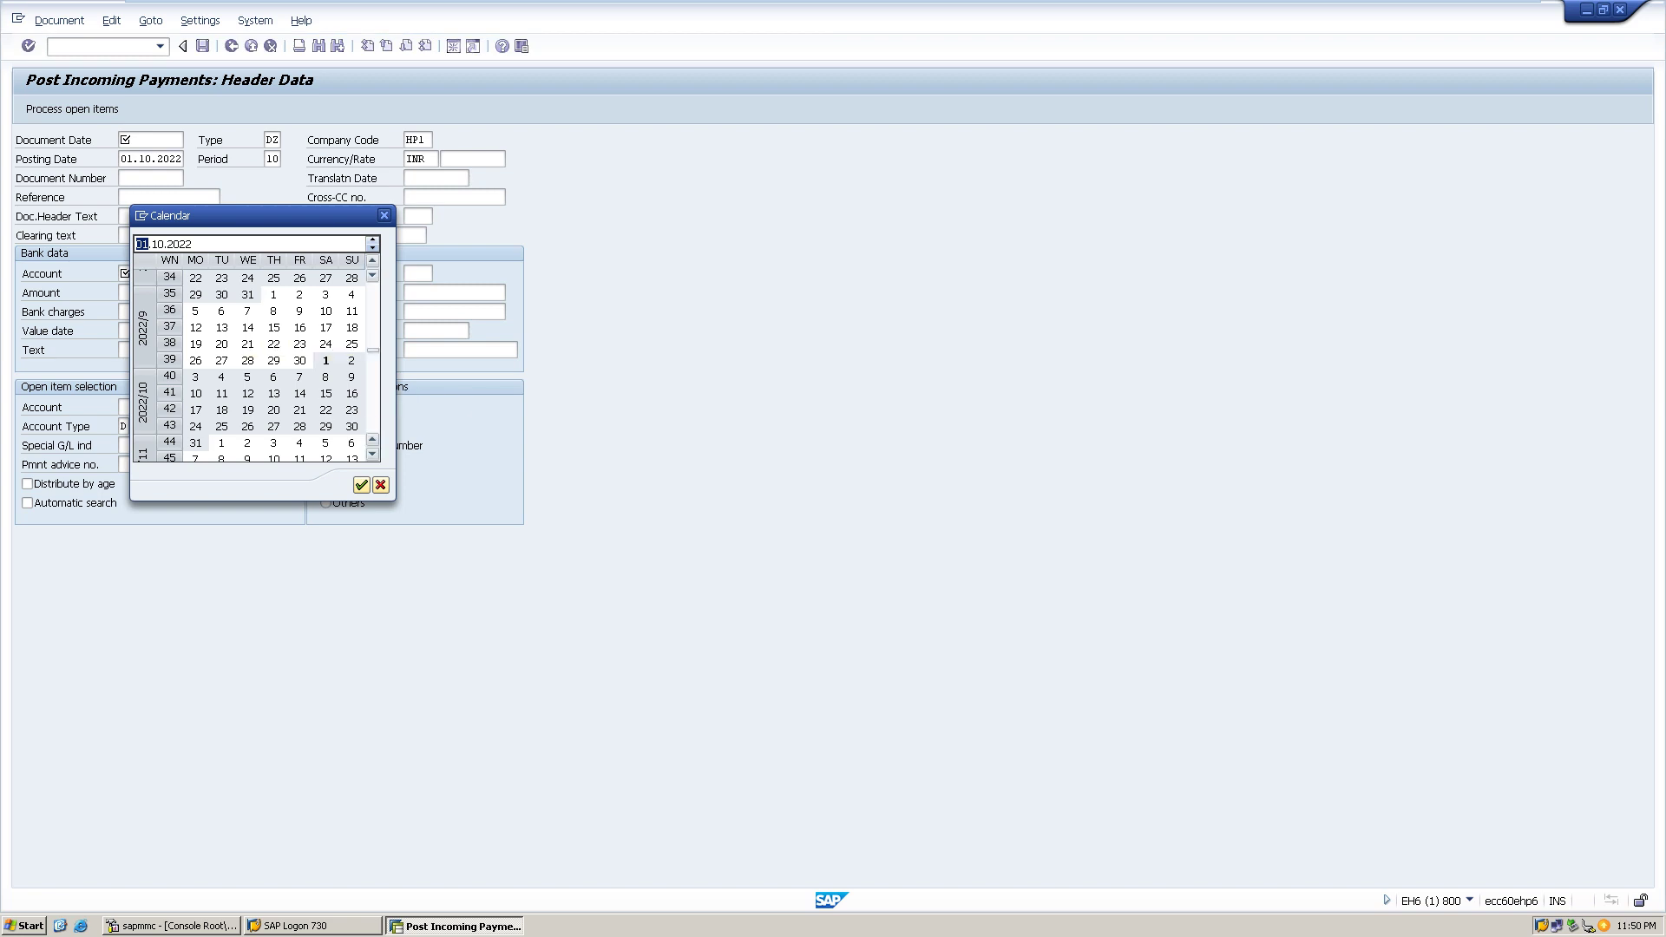
double_click(325, 360)
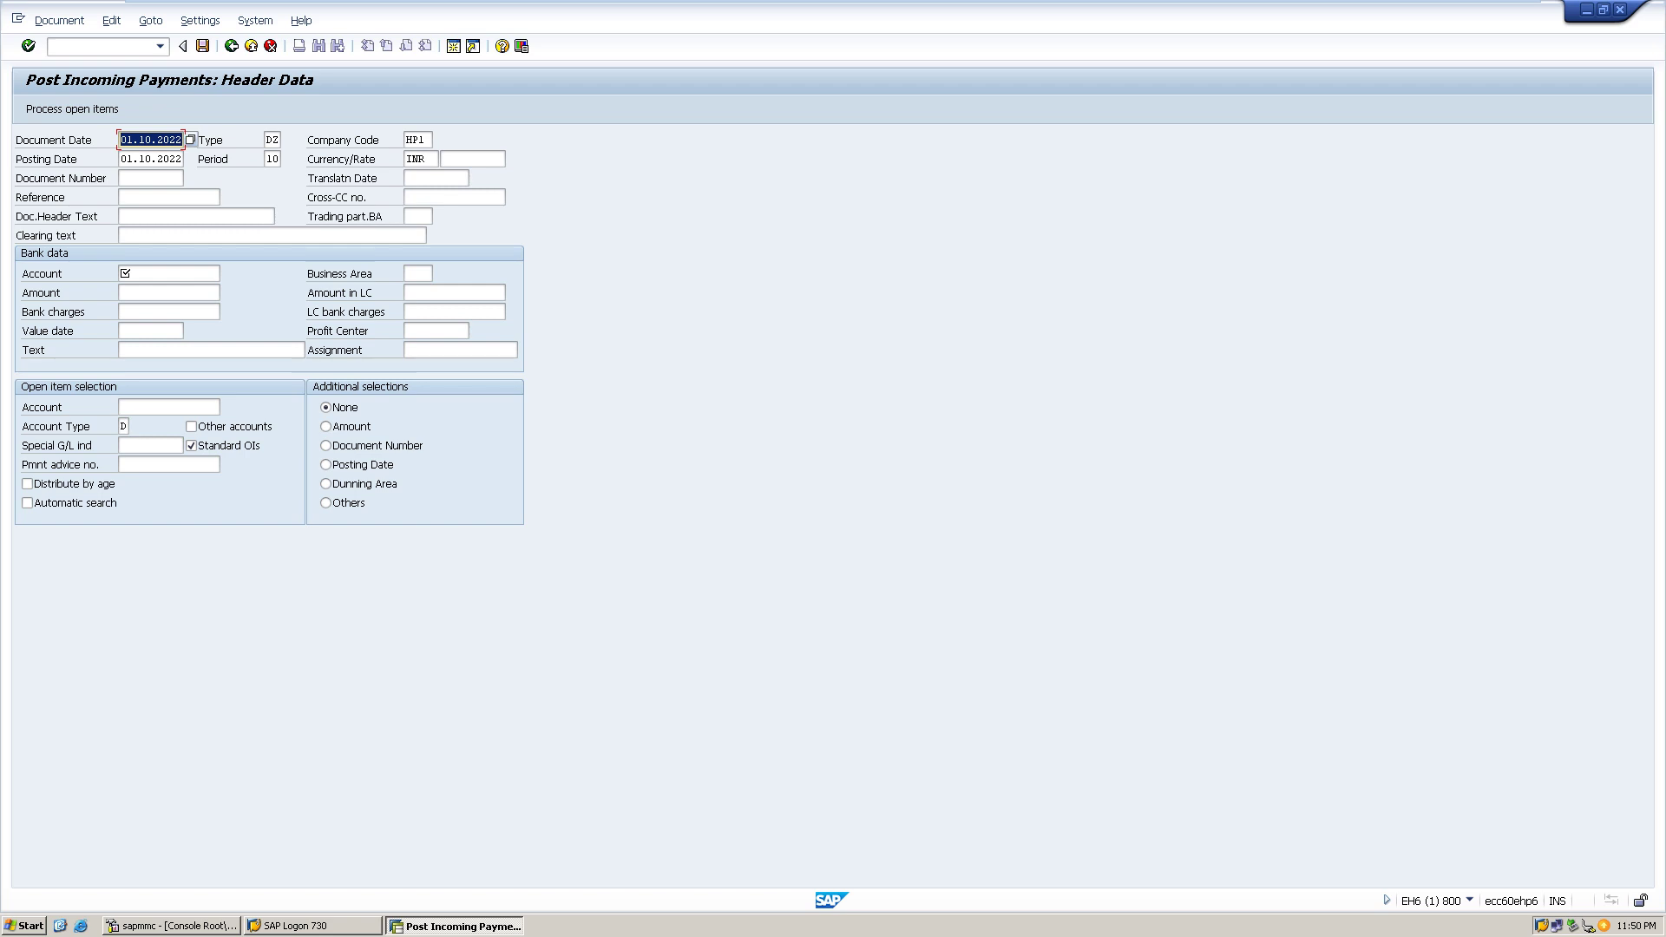
click(165, 274)
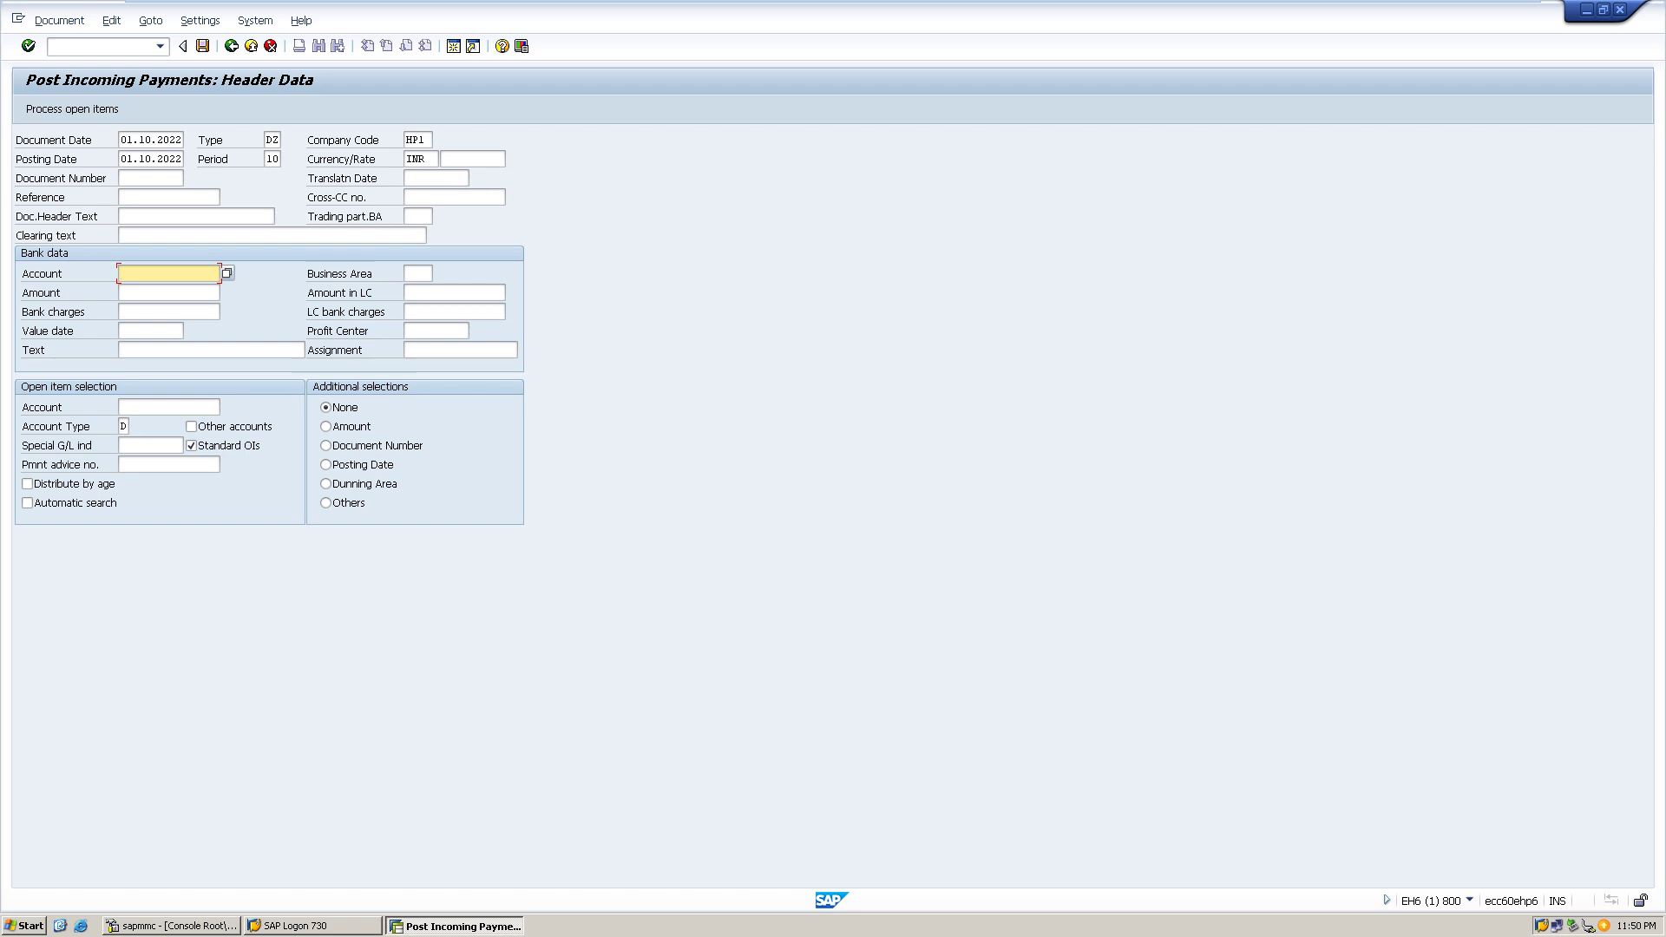
key(Tab)
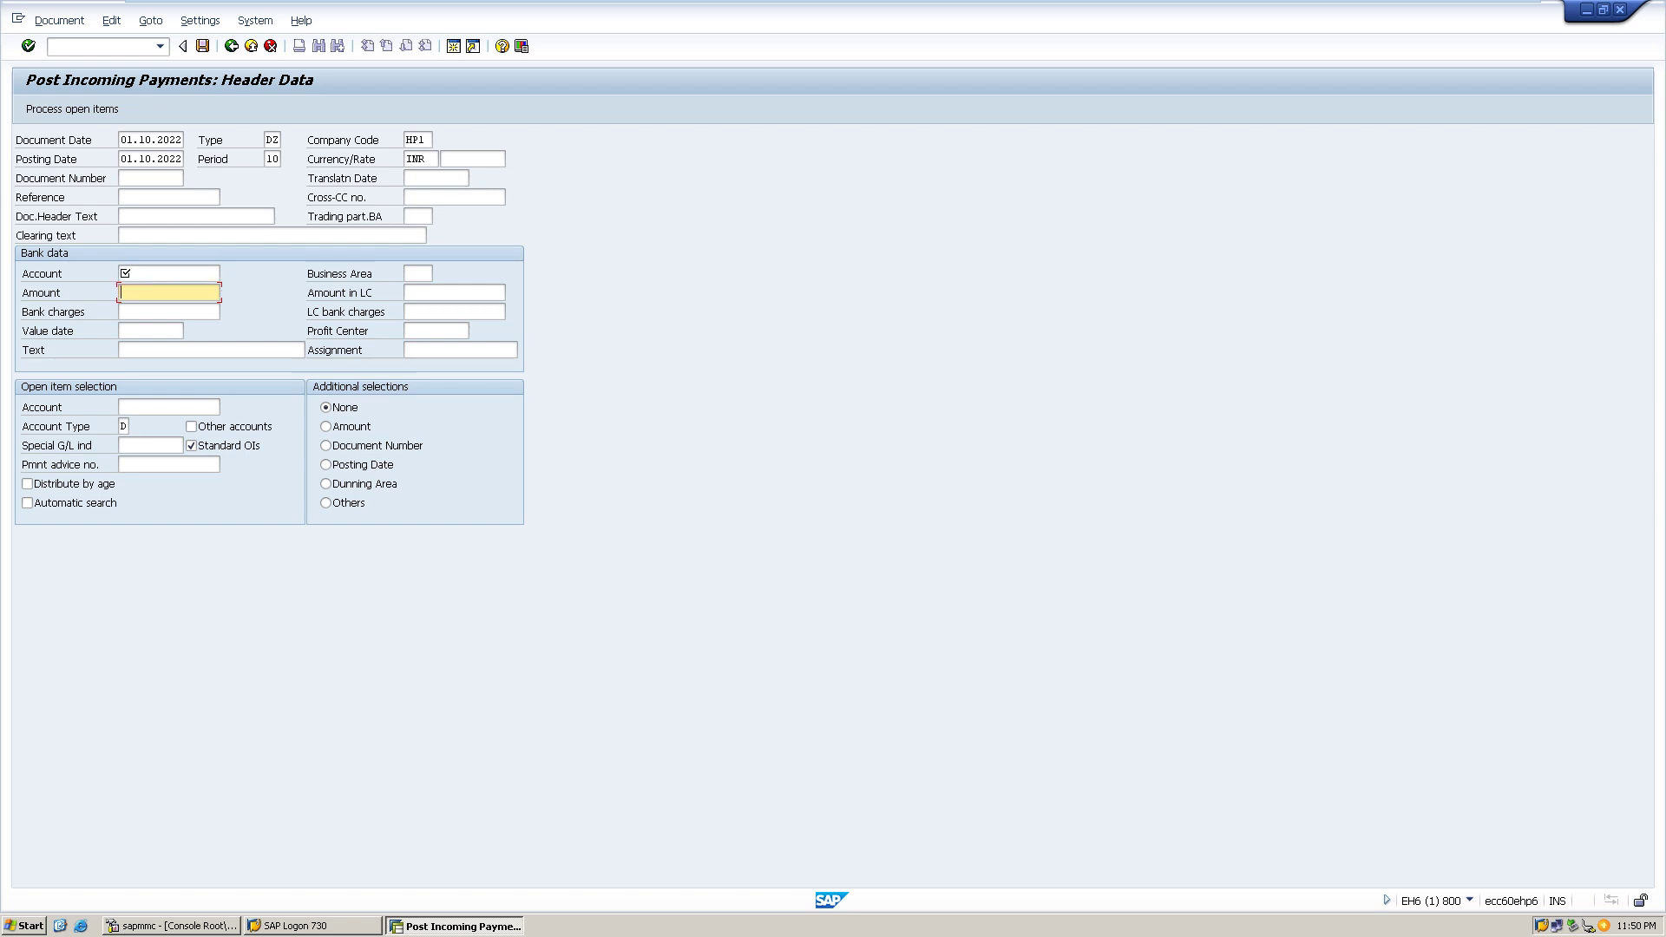
click(169, 407)
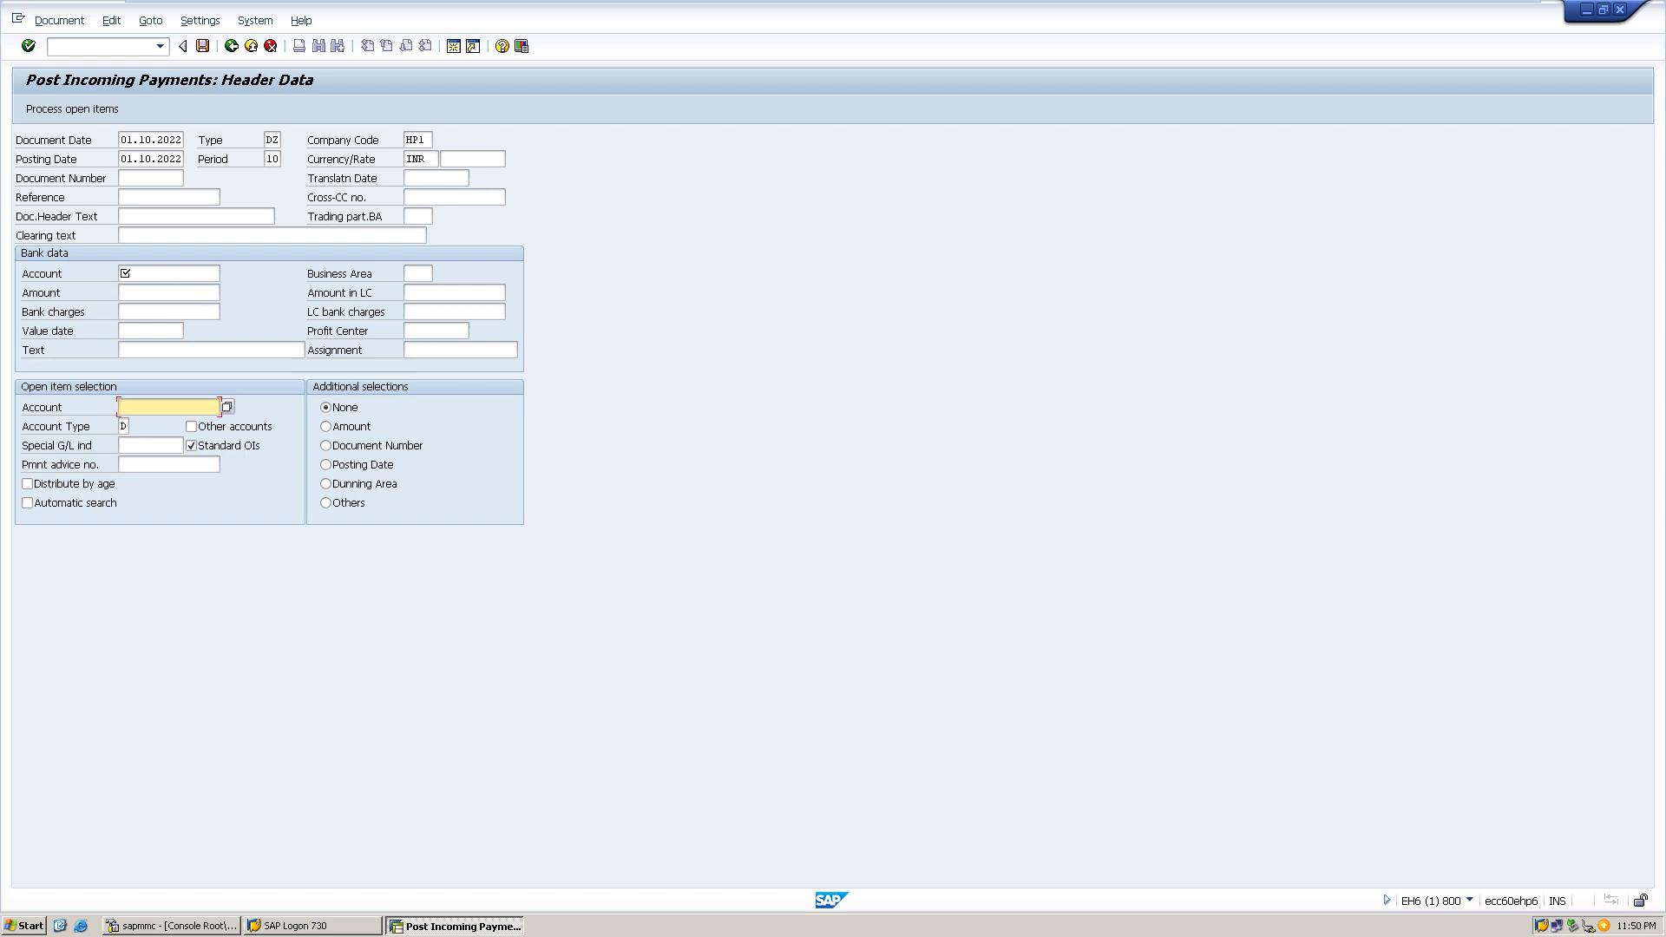
key(F4)
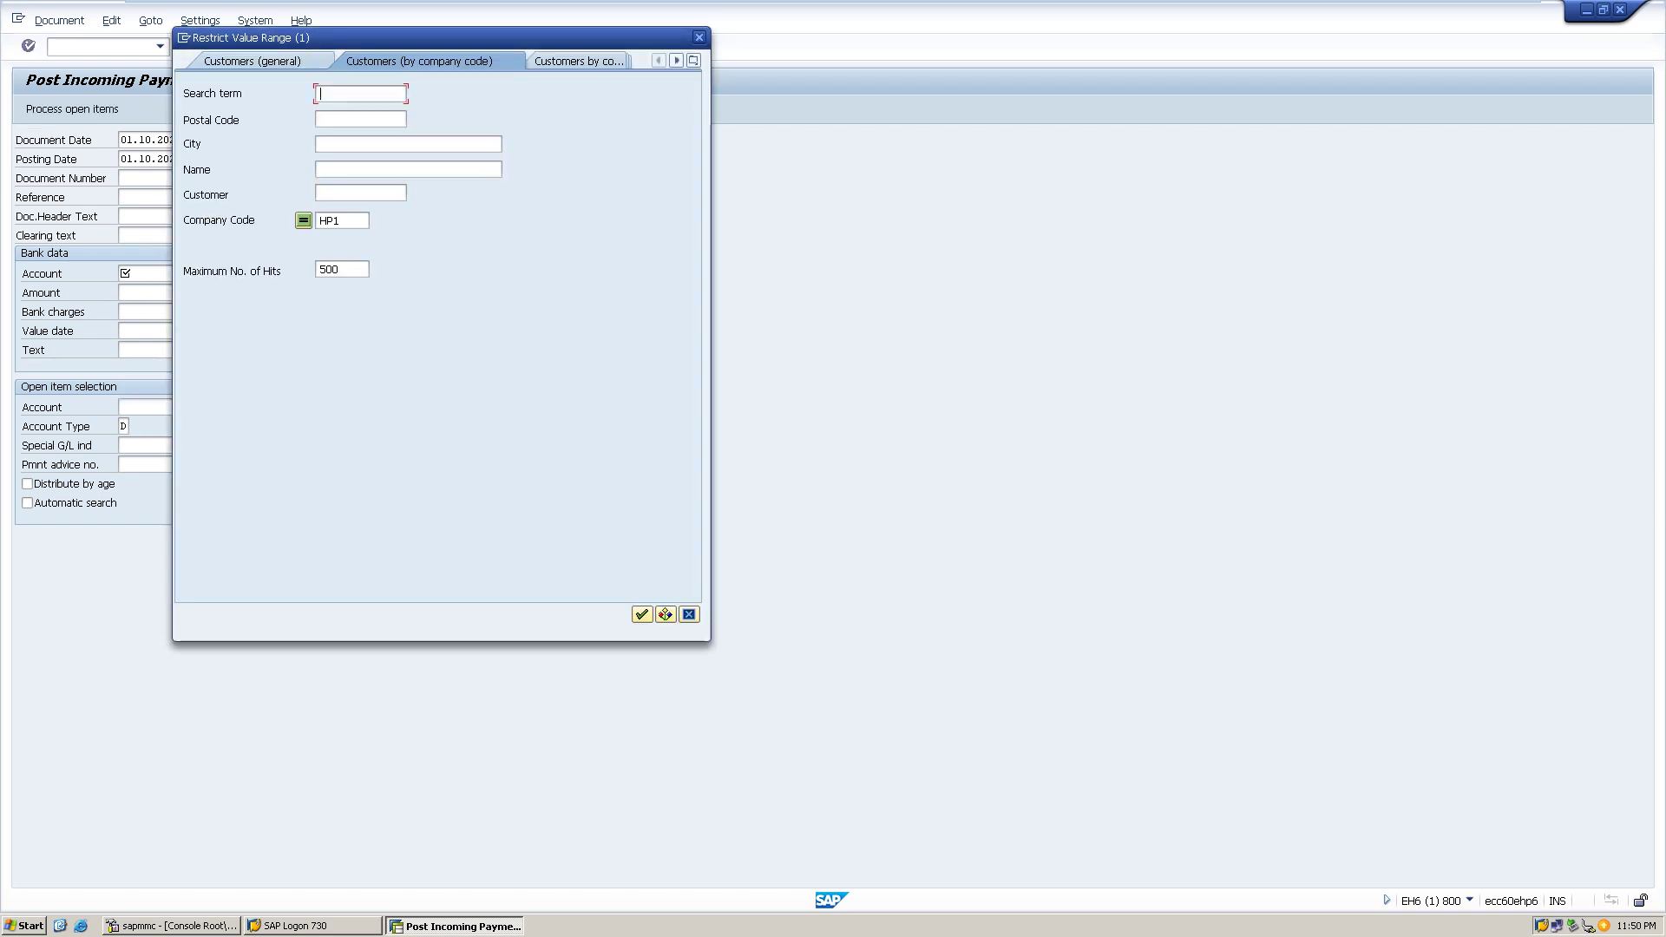
key(Return)
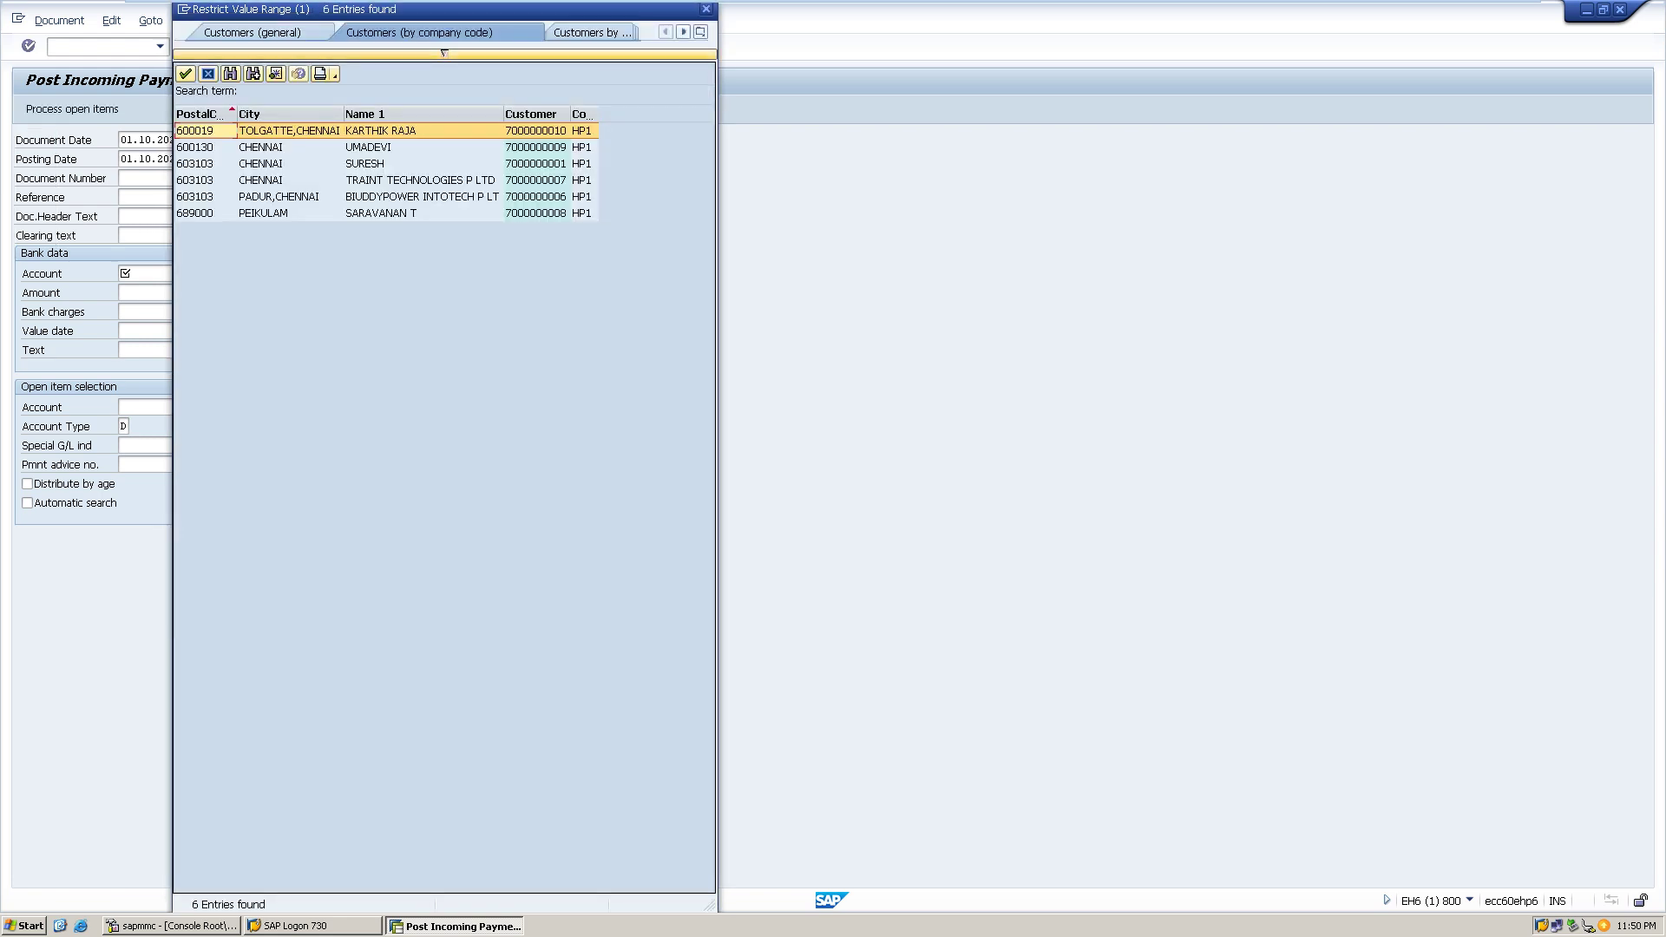
click(593, 32)
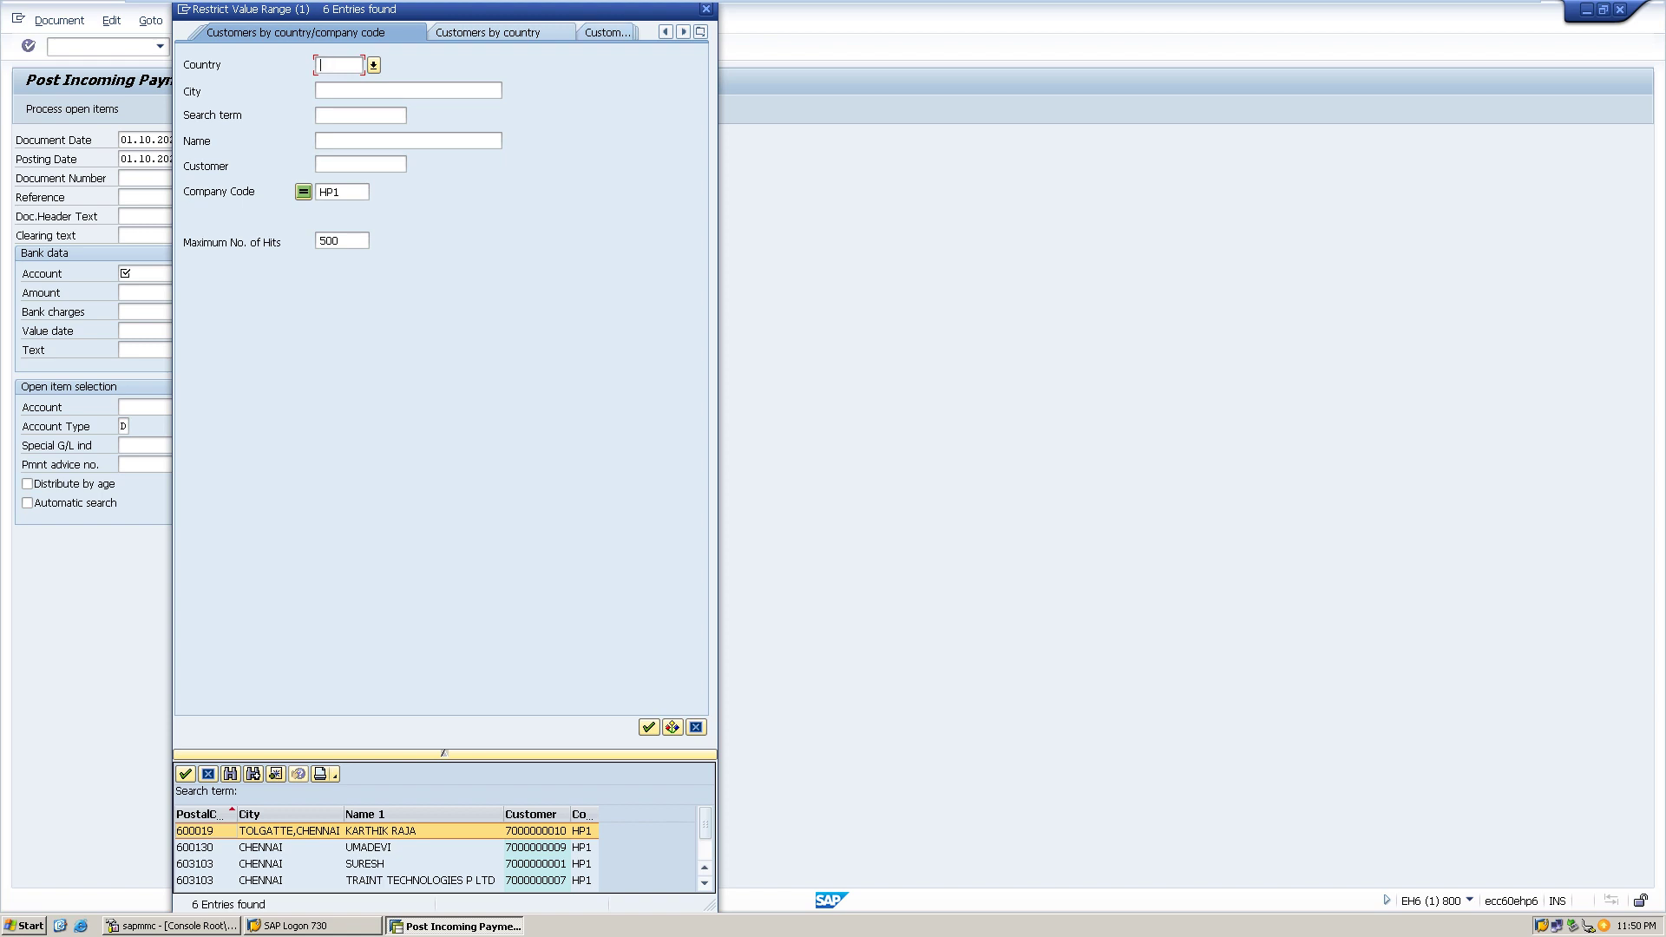
click(488, 32)
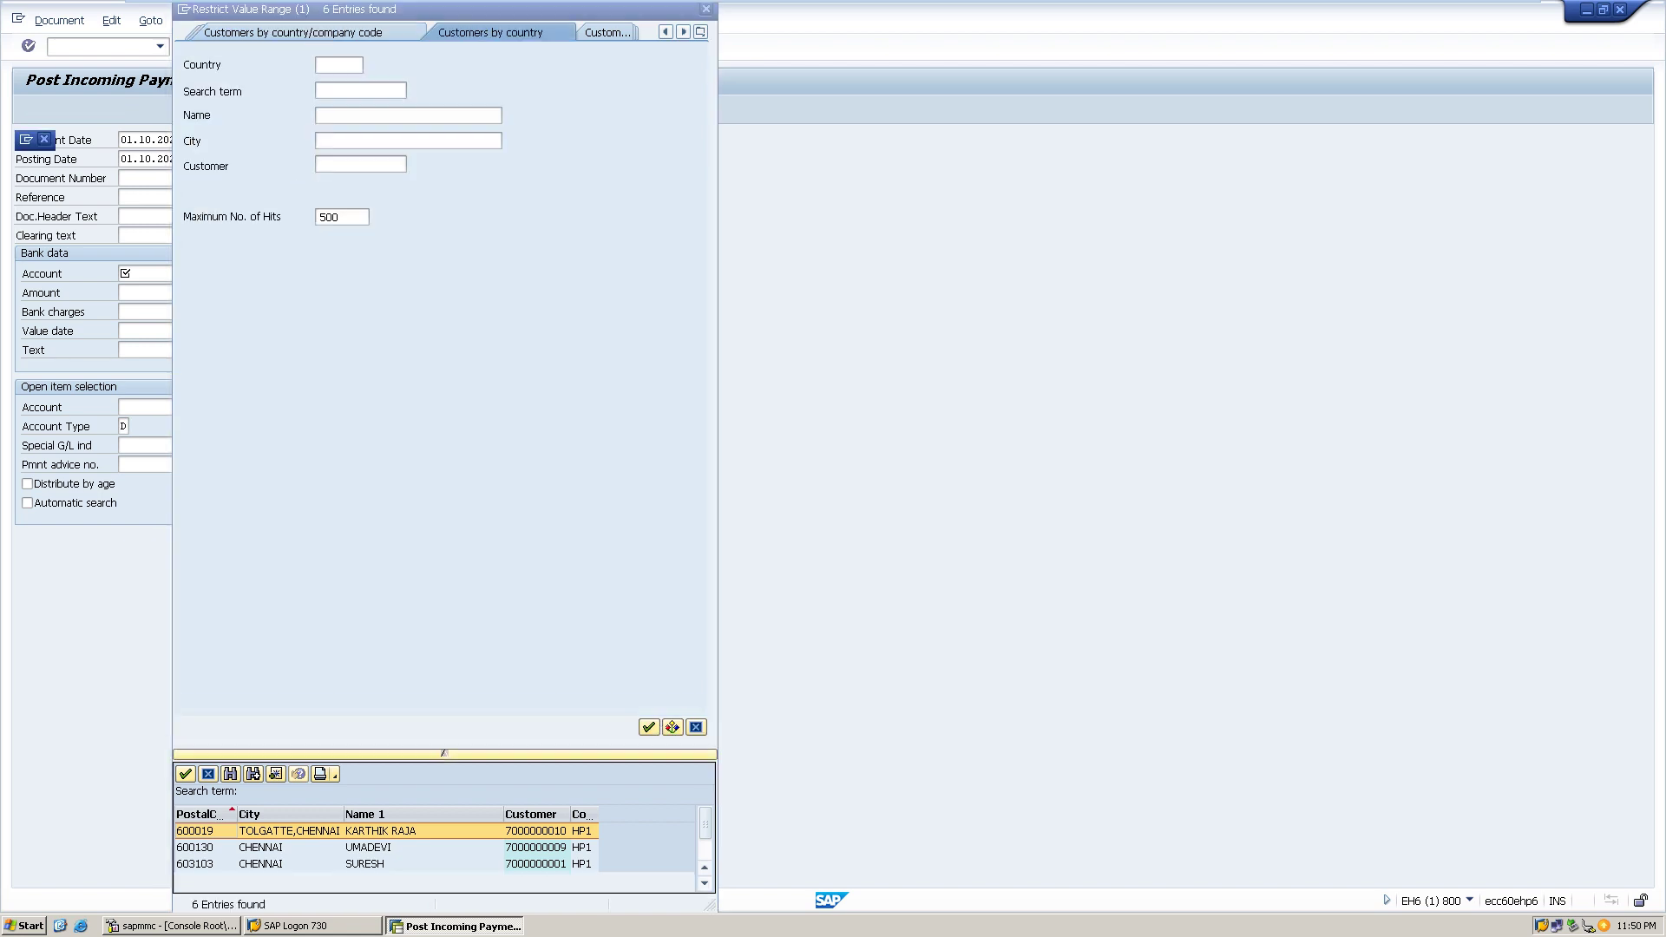
click(707, 8)
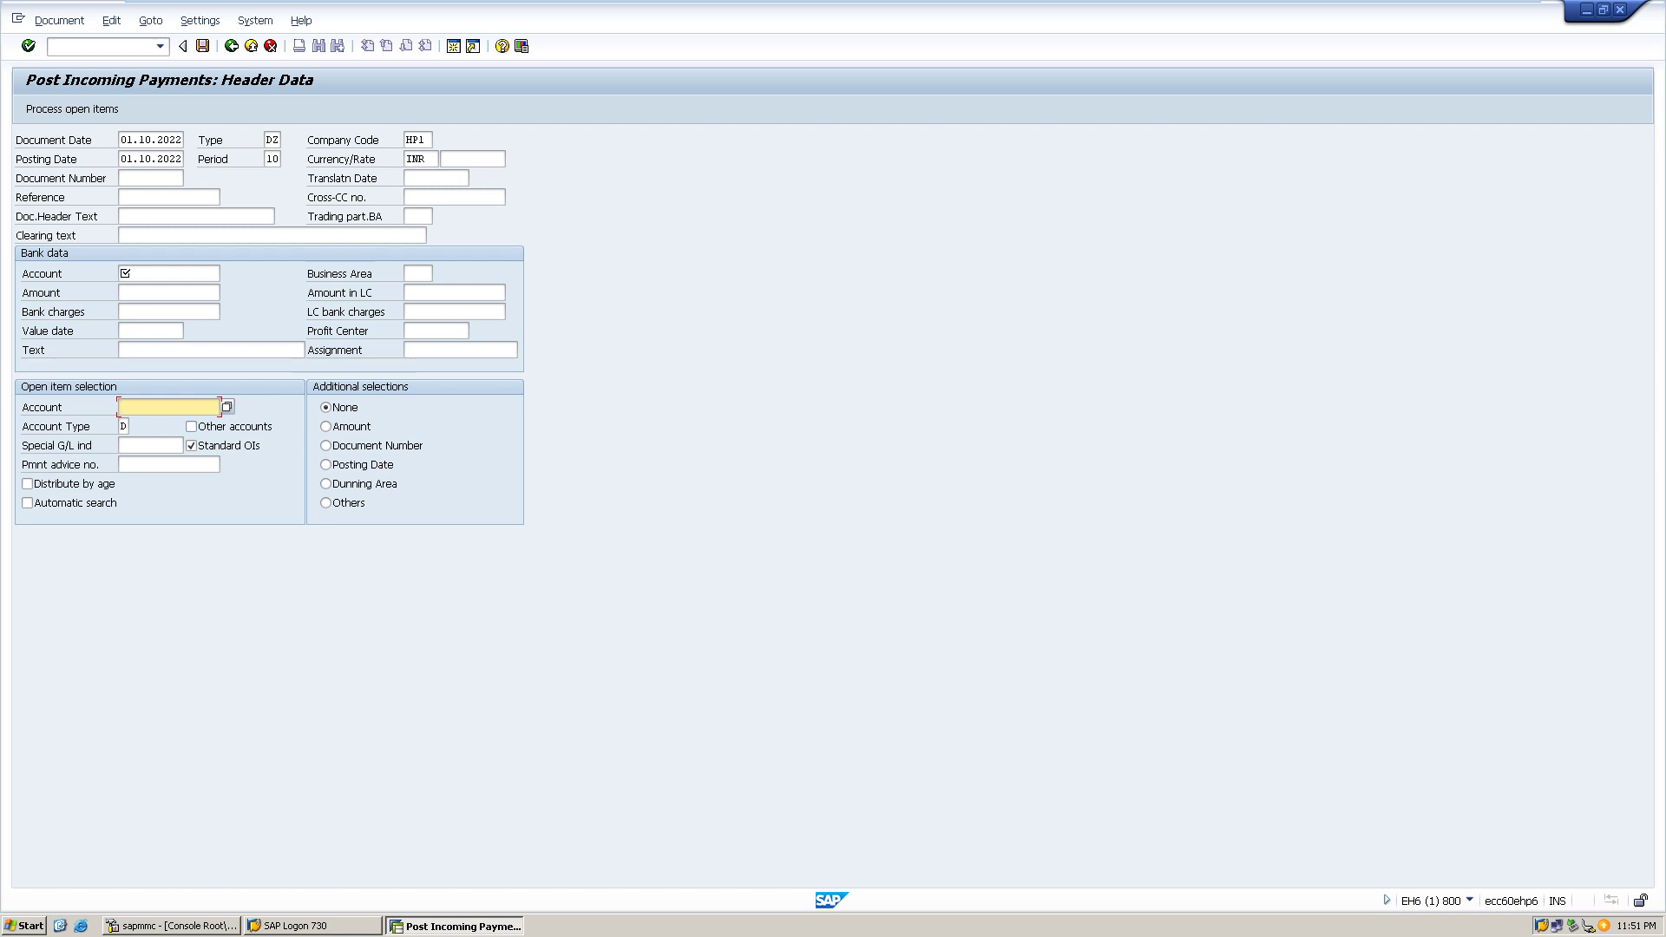
click(227, 406)
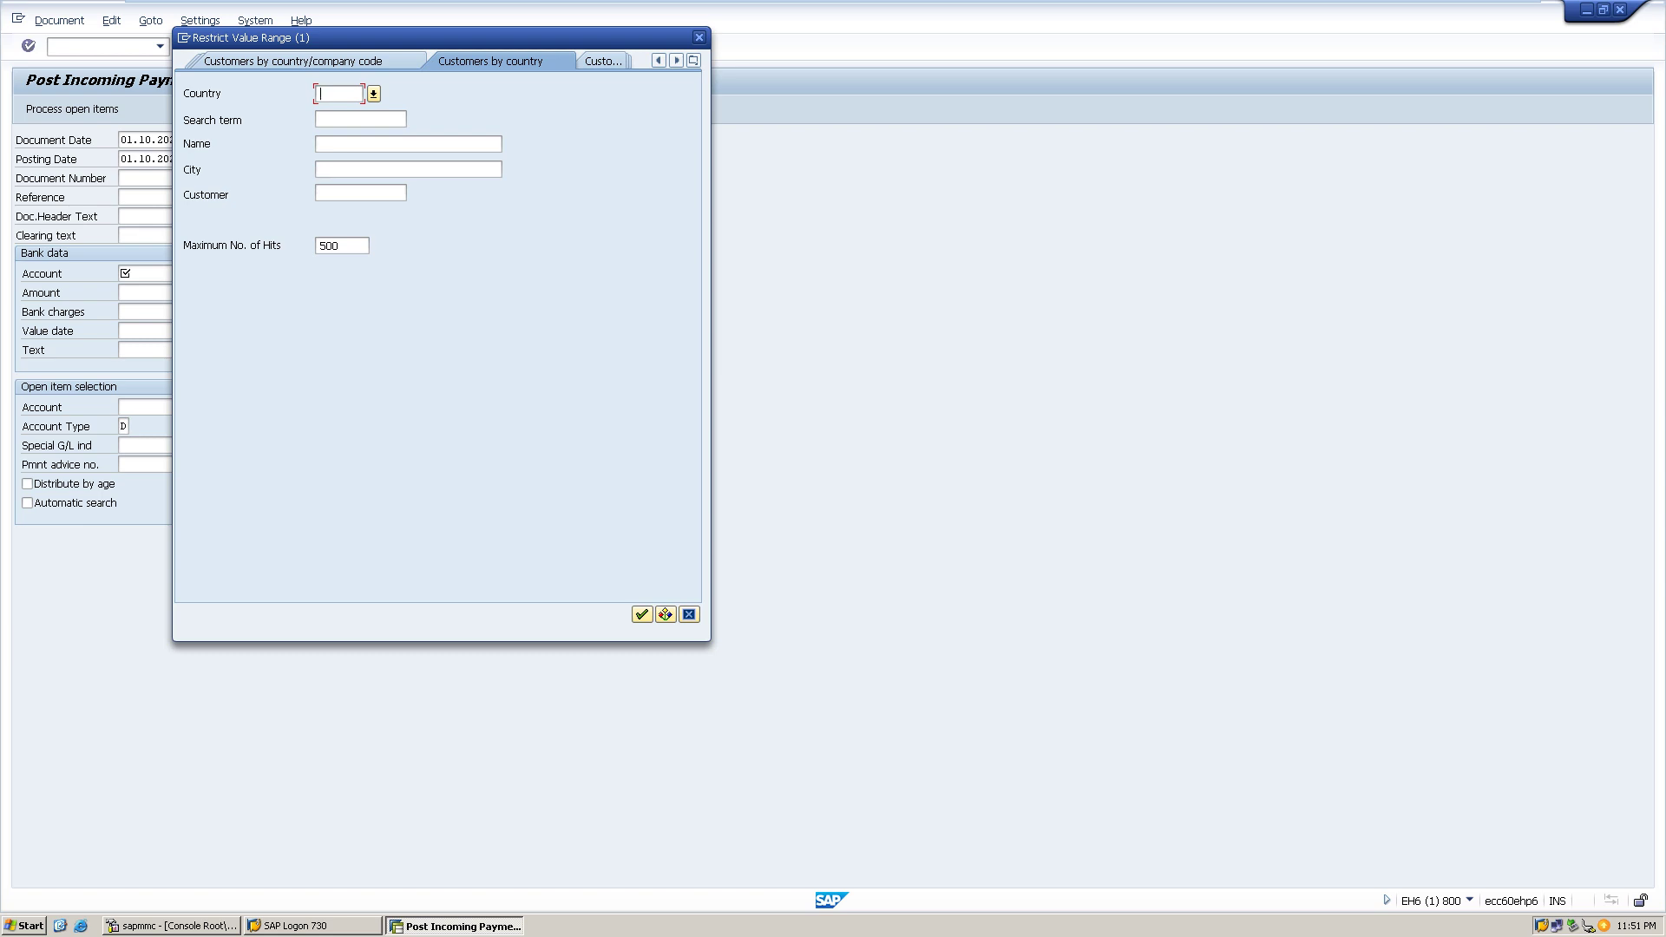
click(602, 61)
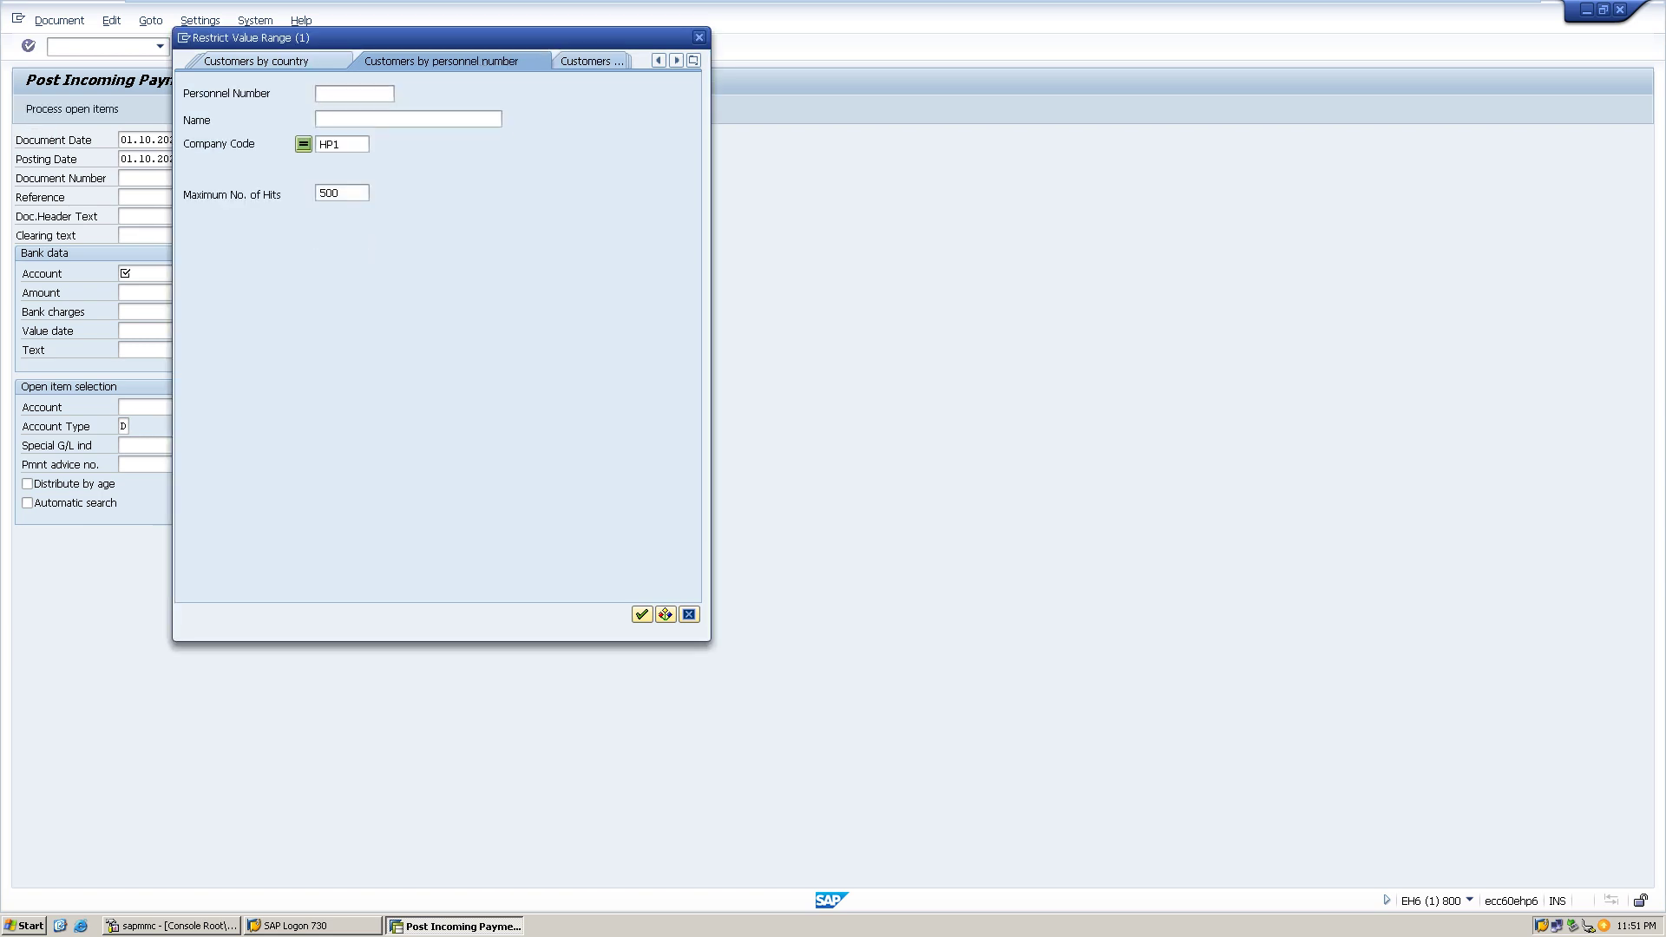
click(591, 60)
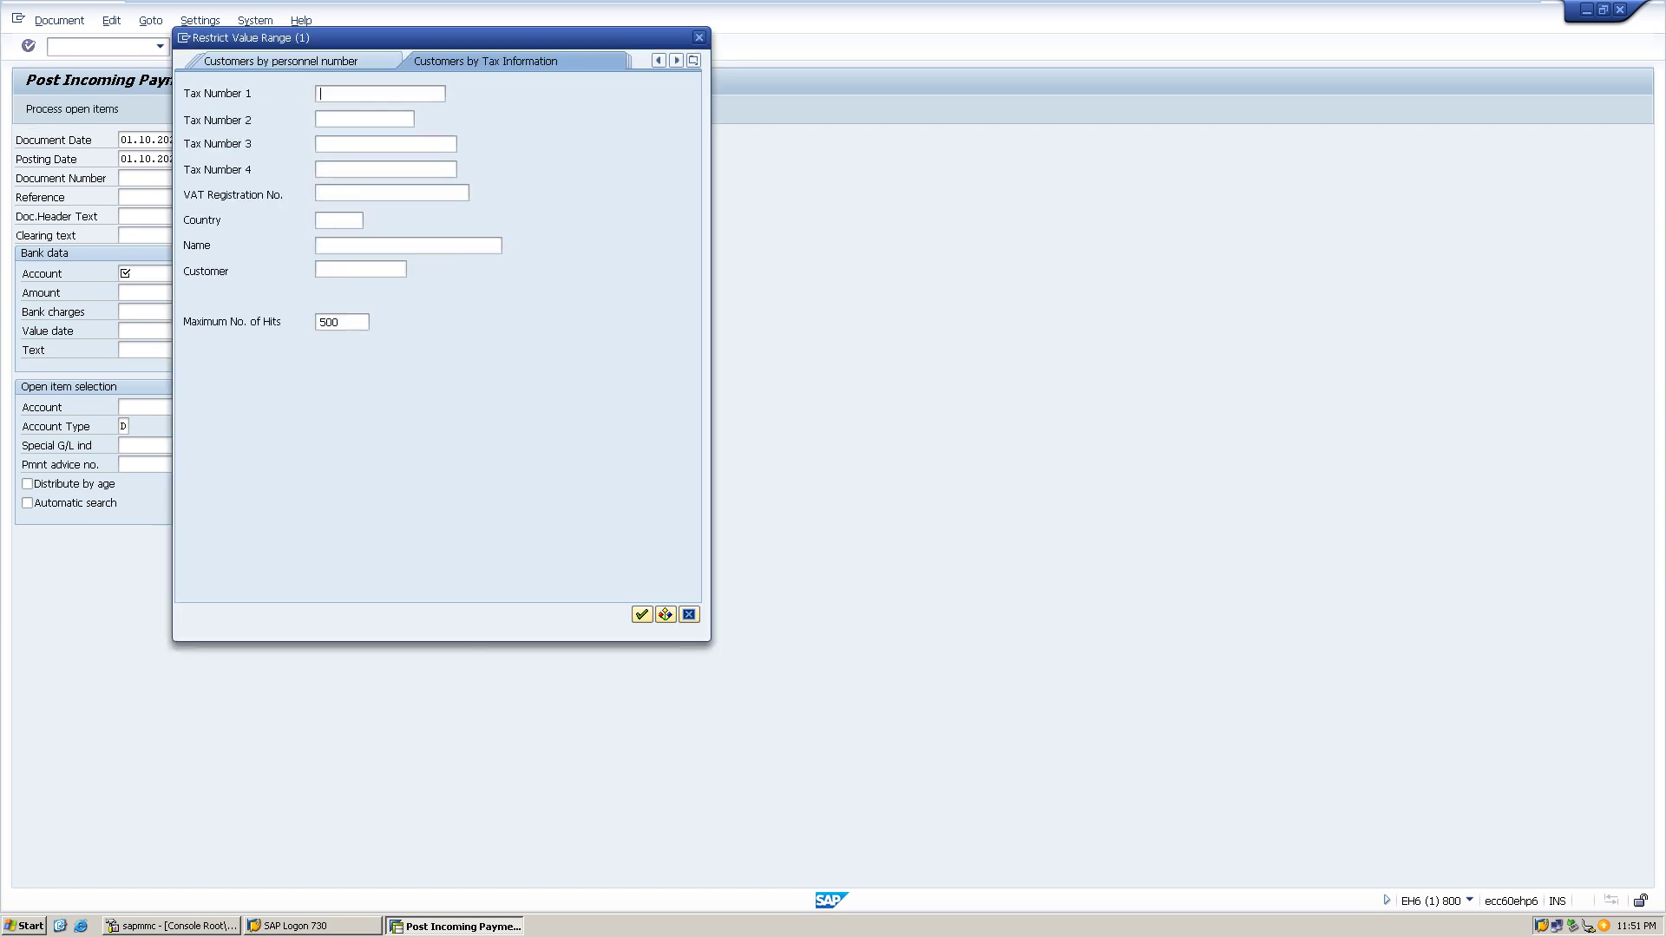
click(676, 59)
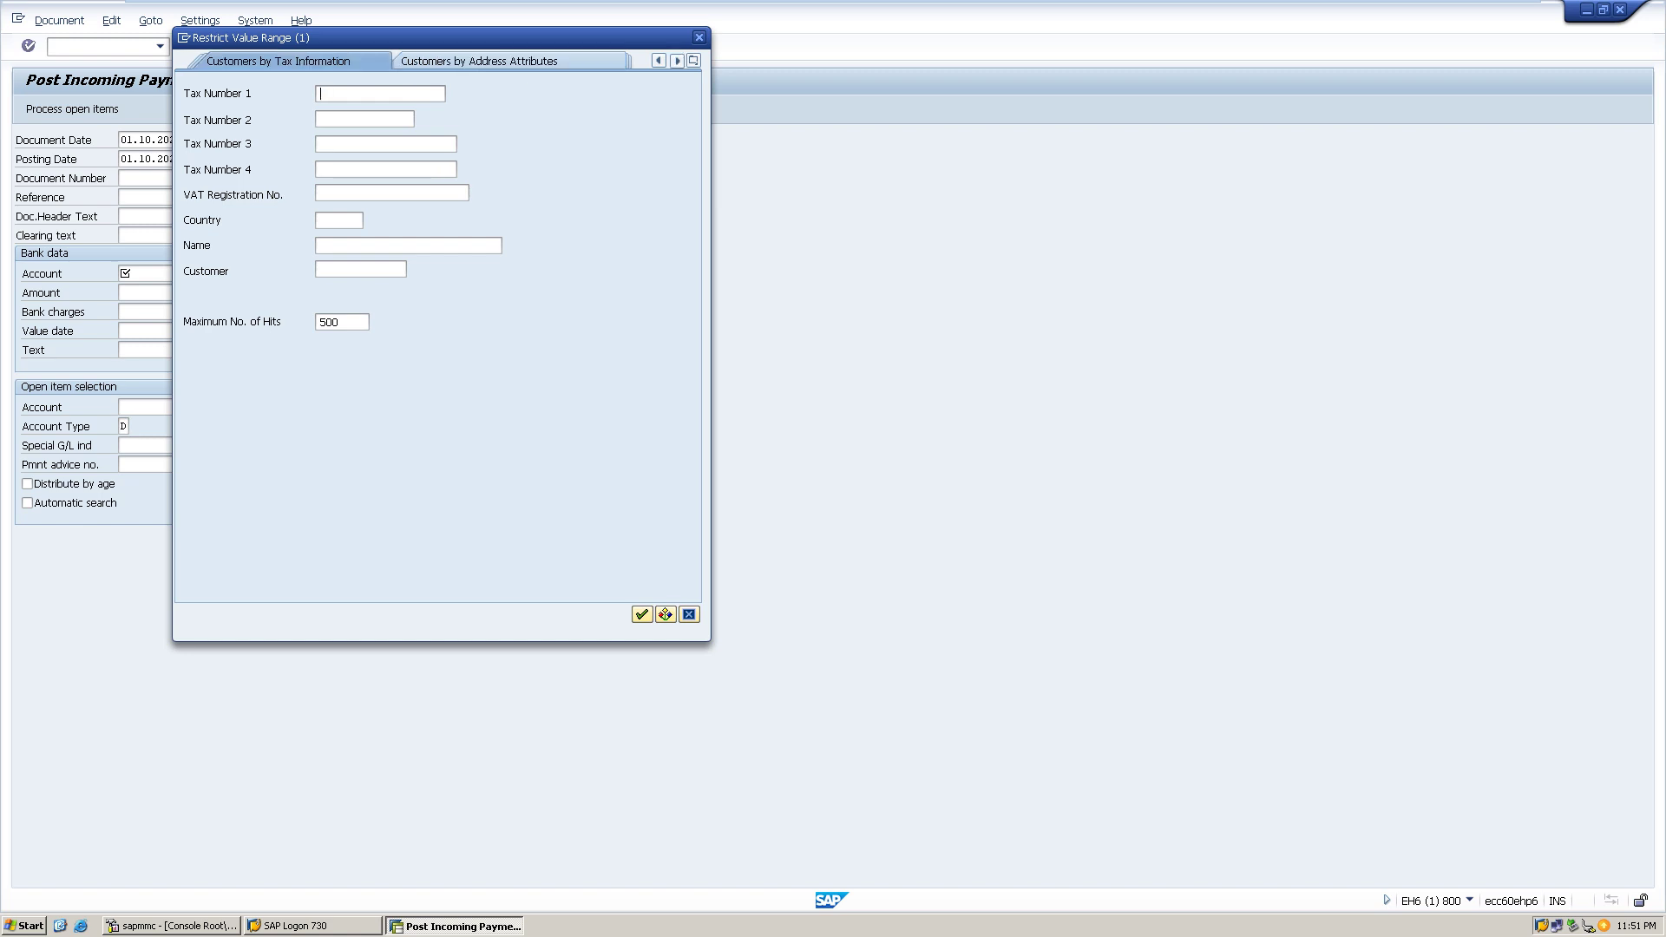
click(676, 60)
click(676, 60)
click(676, 60)
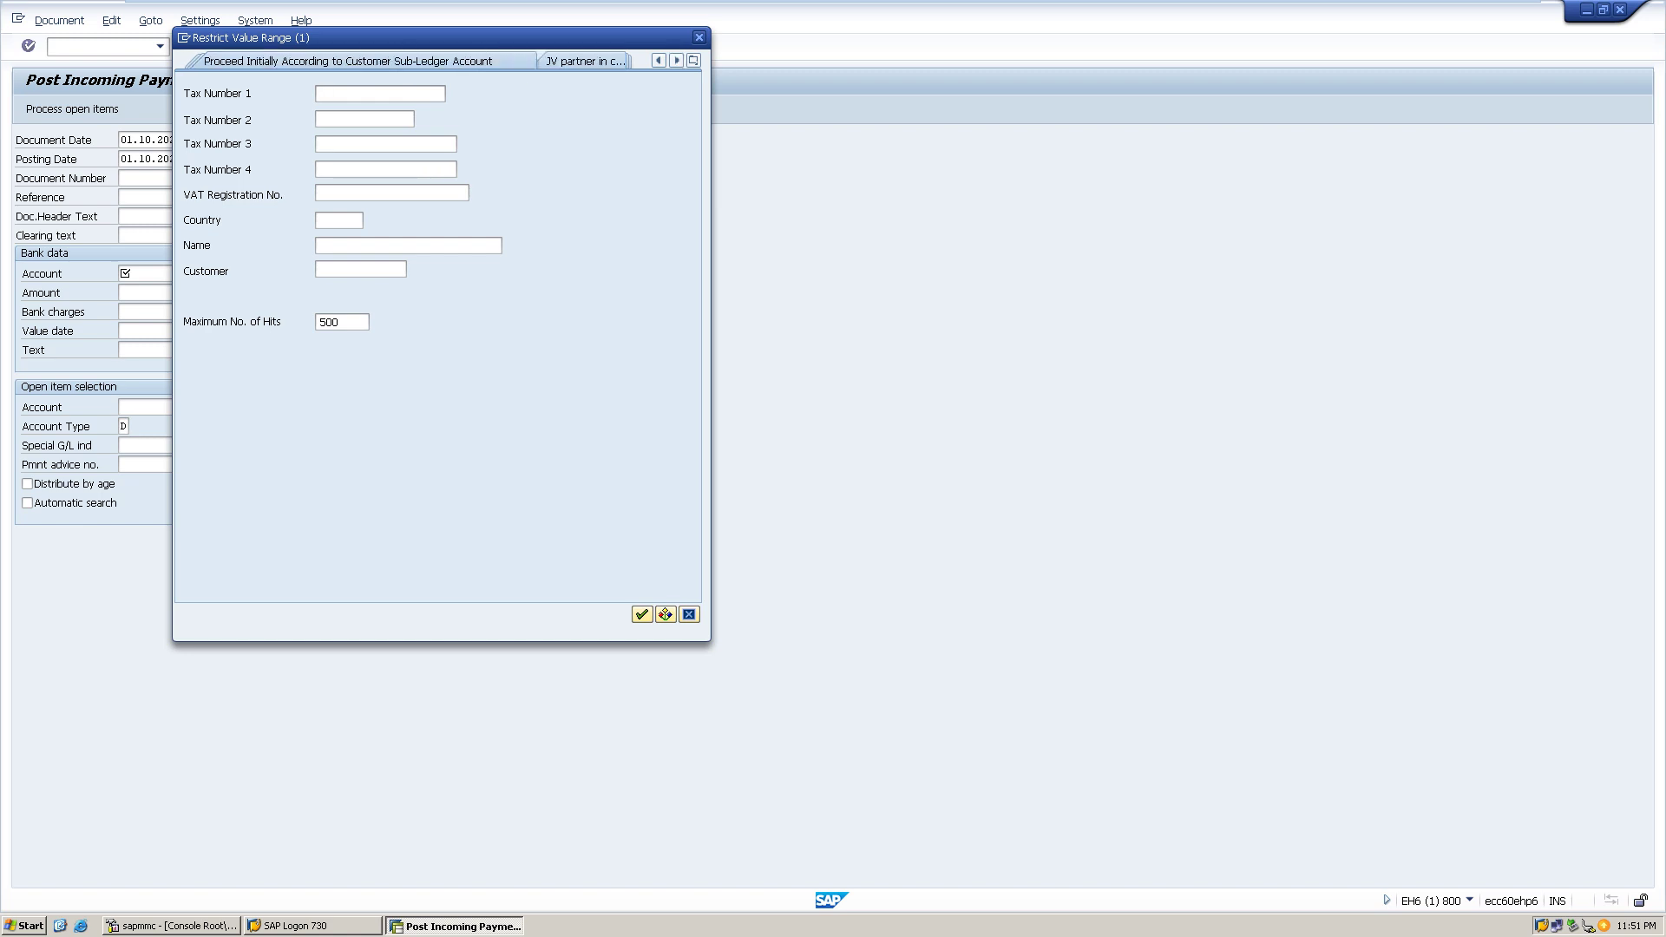
click(659, 60)
click(659, 60)
click(659, 59)
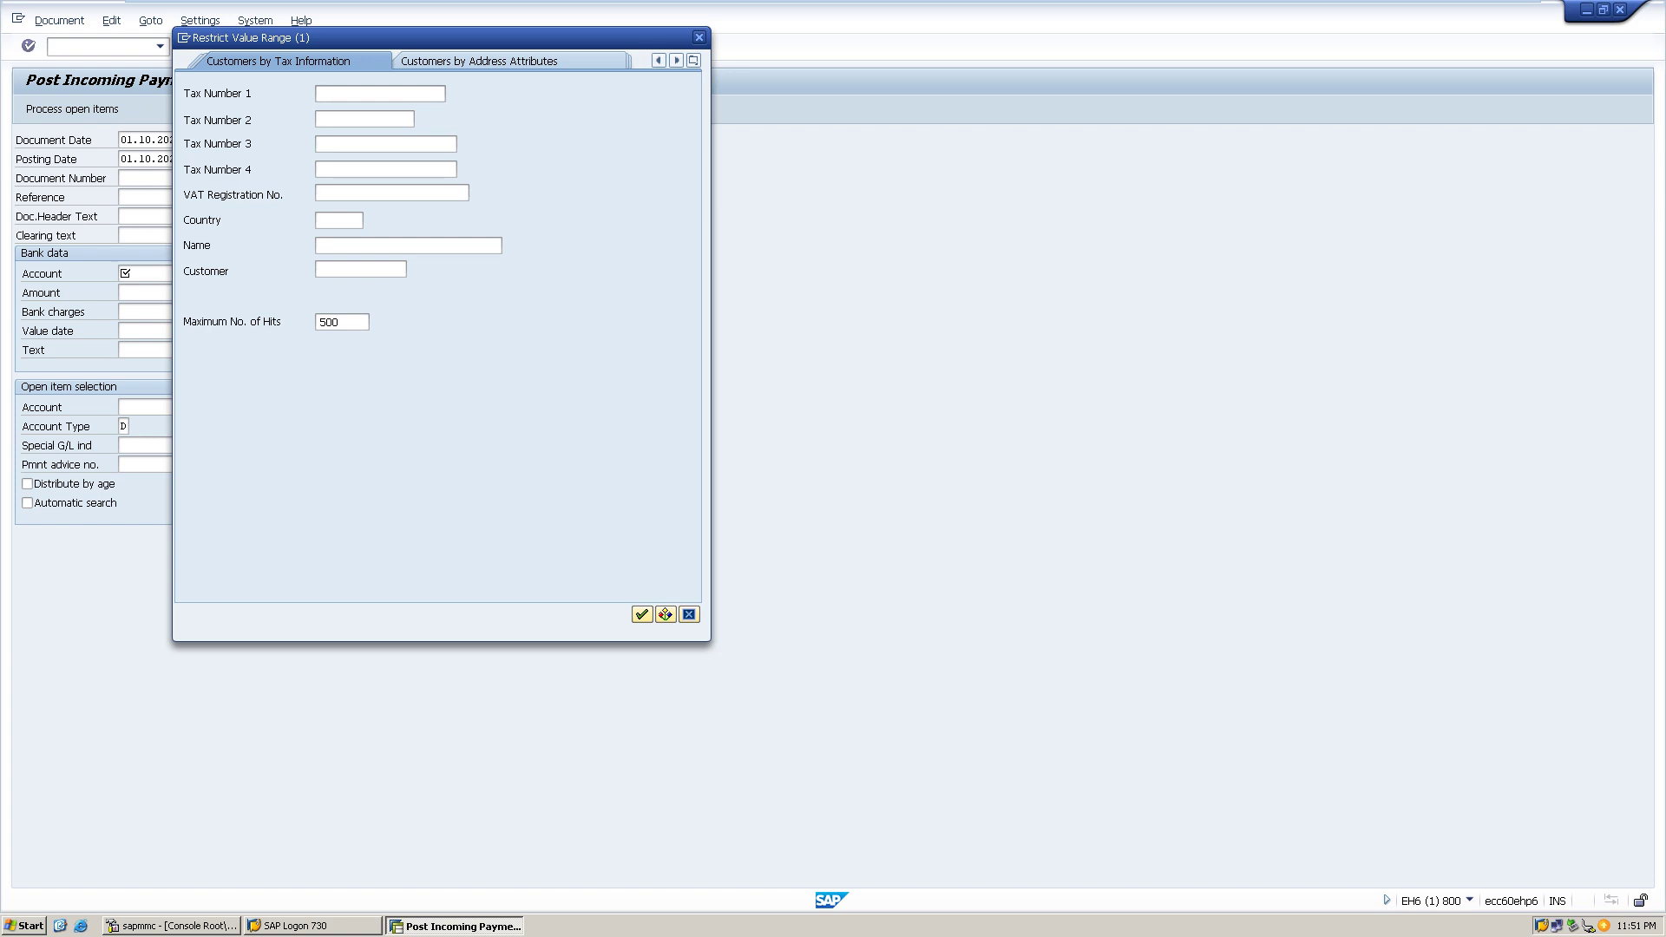
click(658, 60)
click(659, 60)
click(659, 60)
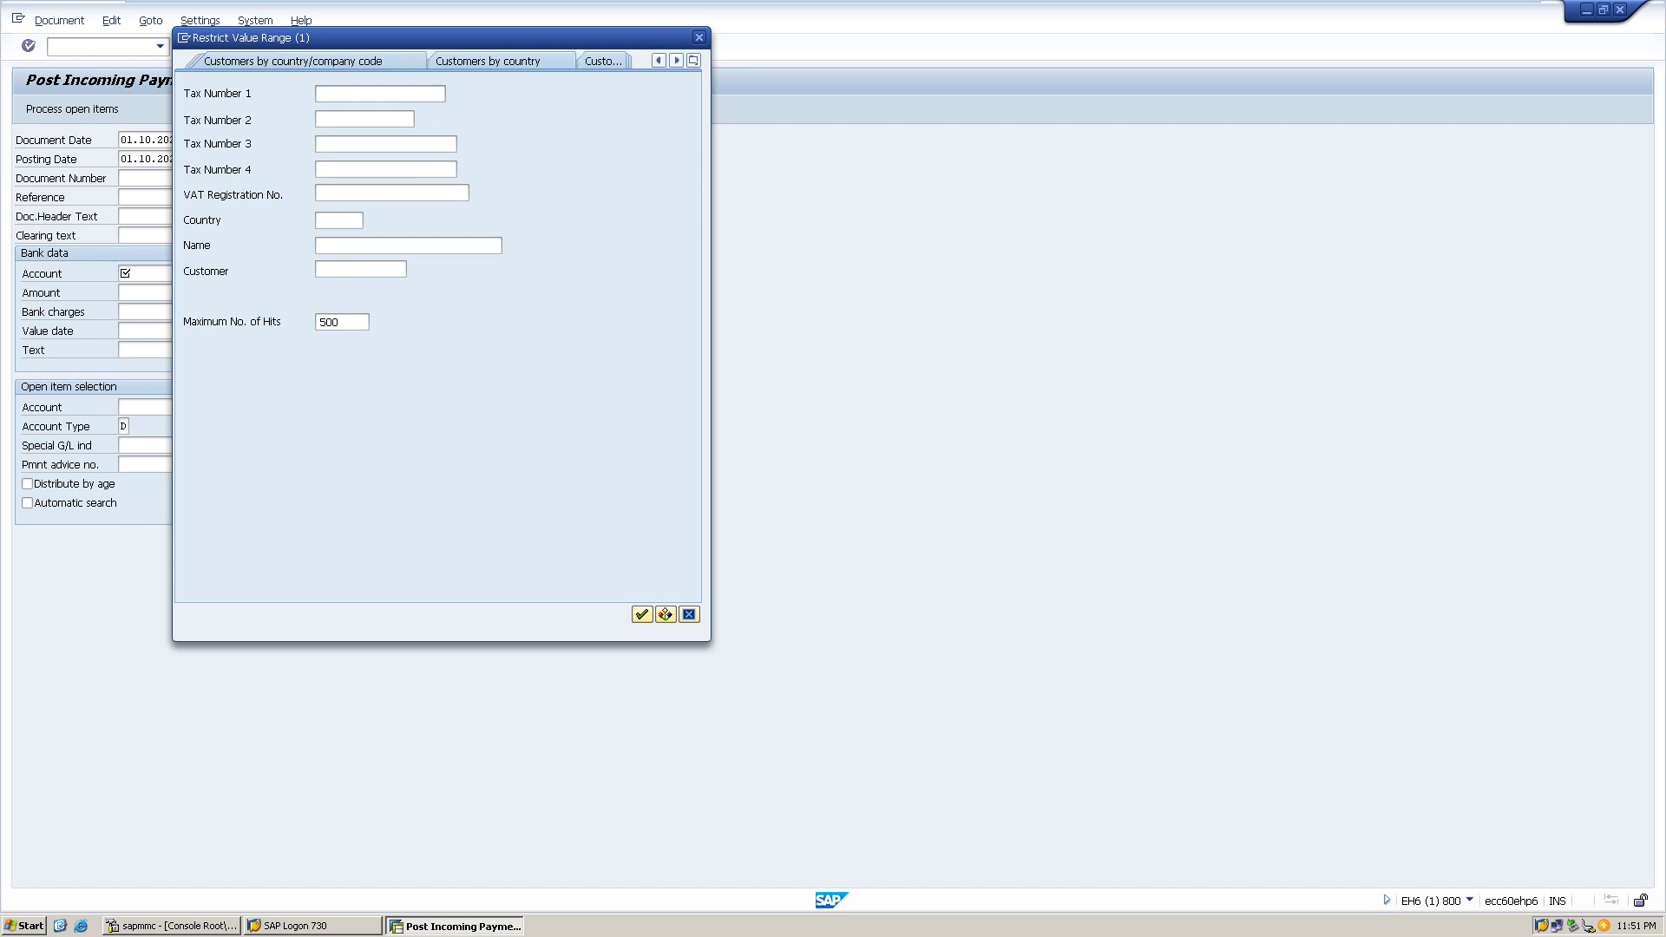
click(659, 60)
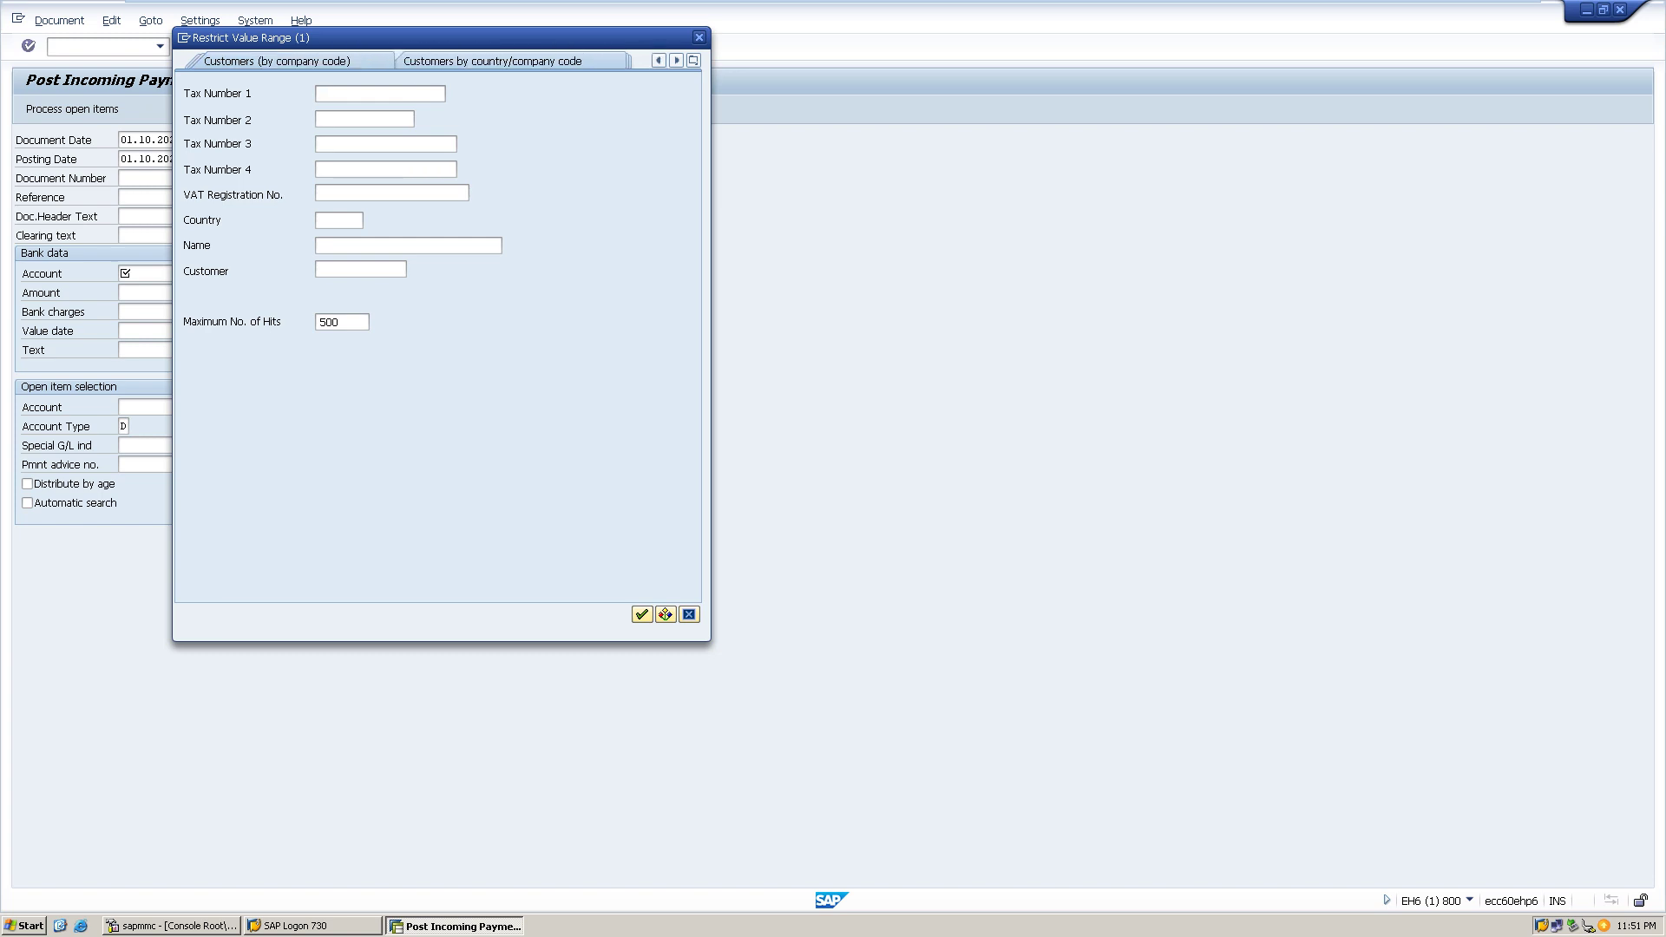
click(659, 60)
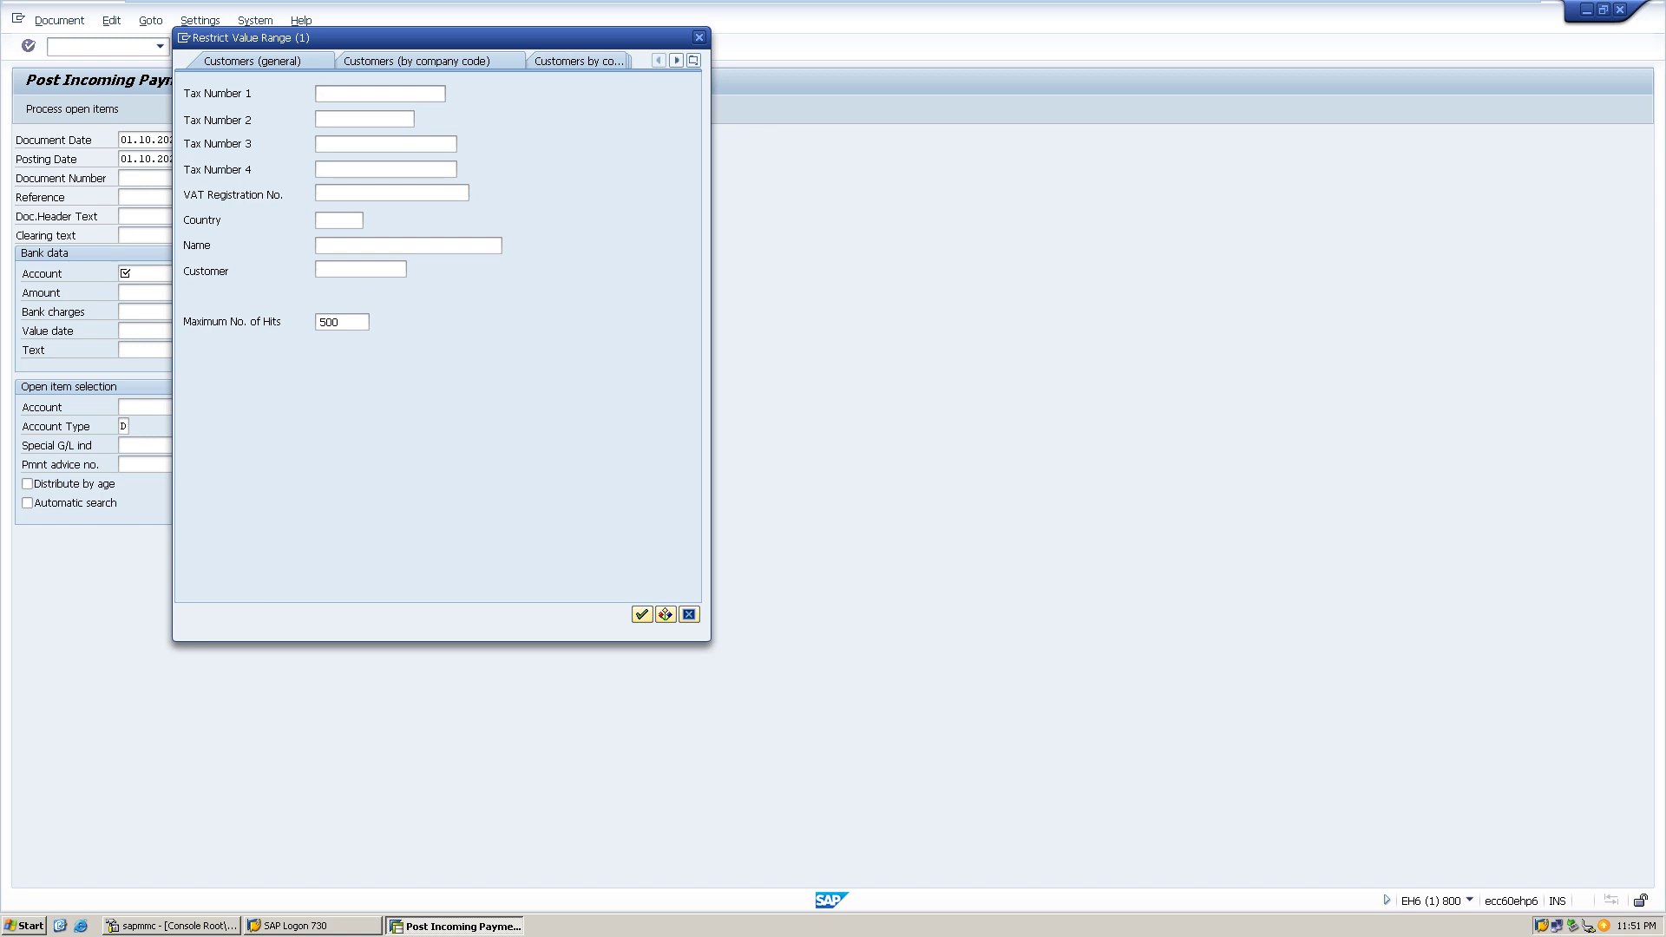
key(Escape)
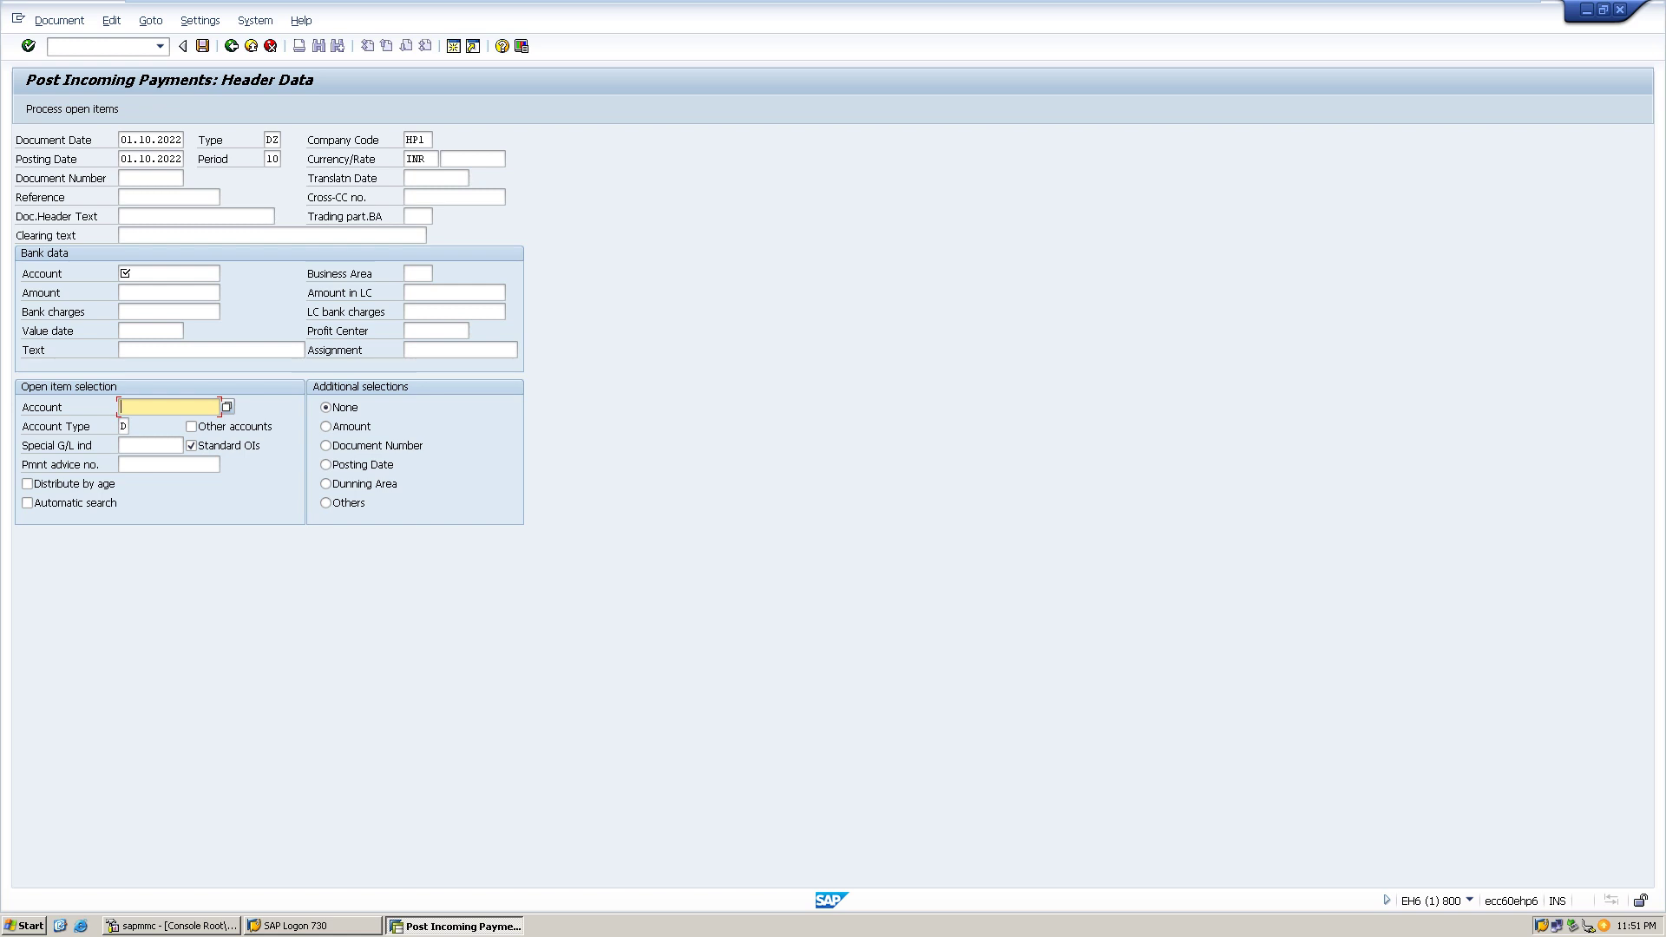
- Set the bank account to G/L account 1, Cash in hand
click(168, 273)
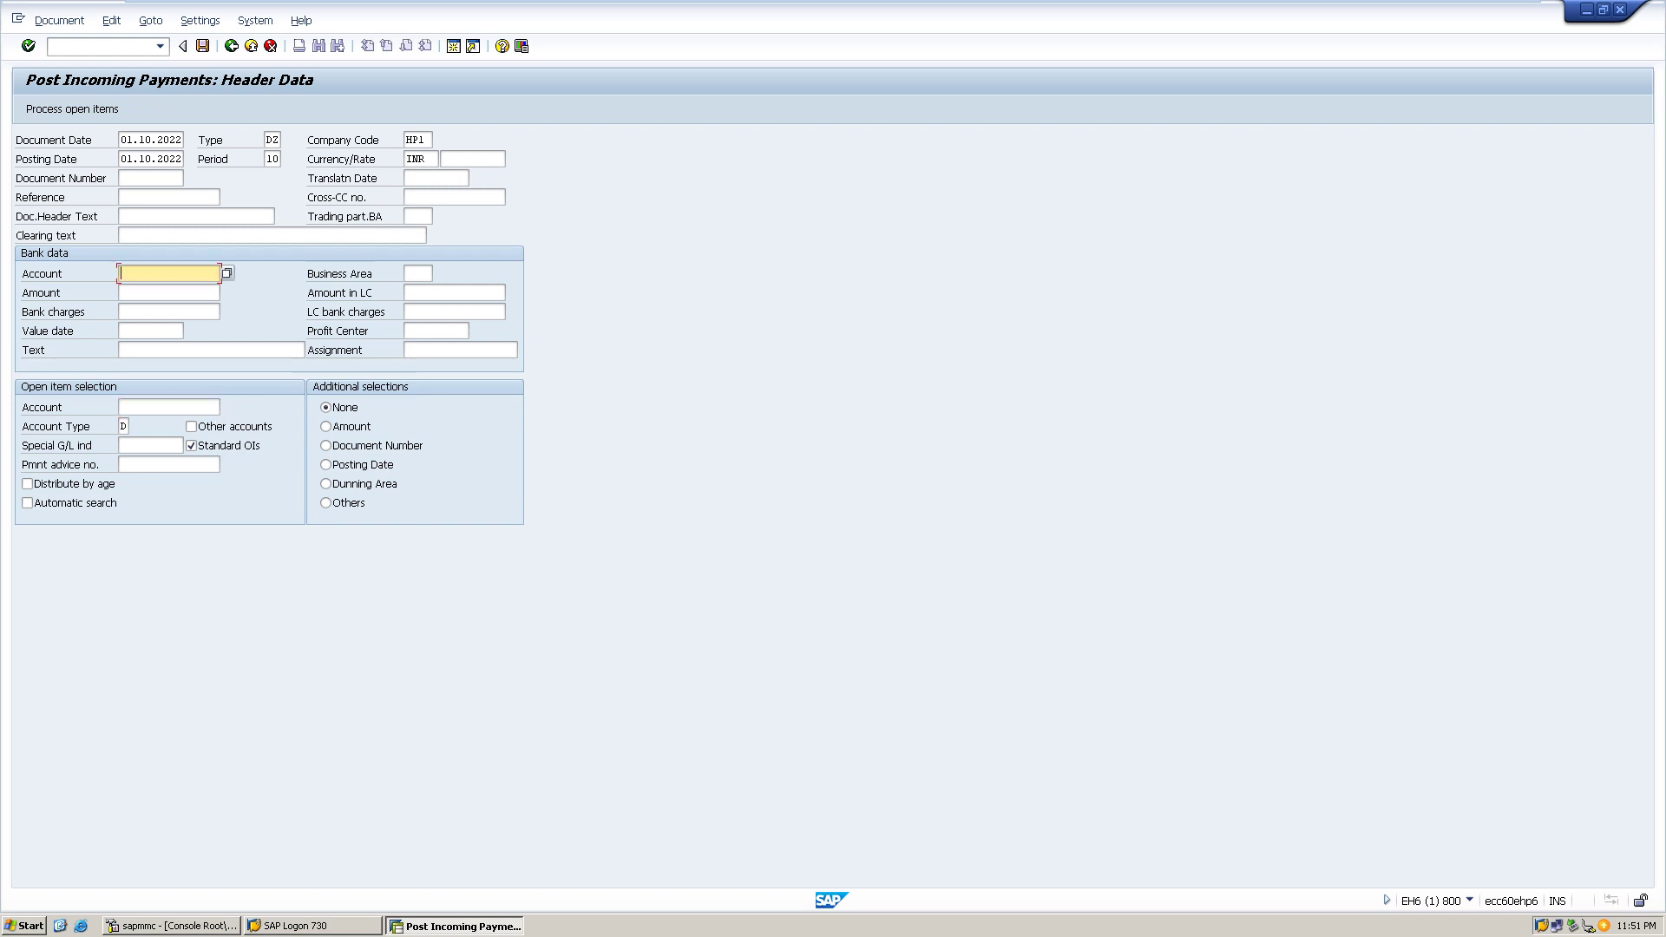
key(F4)
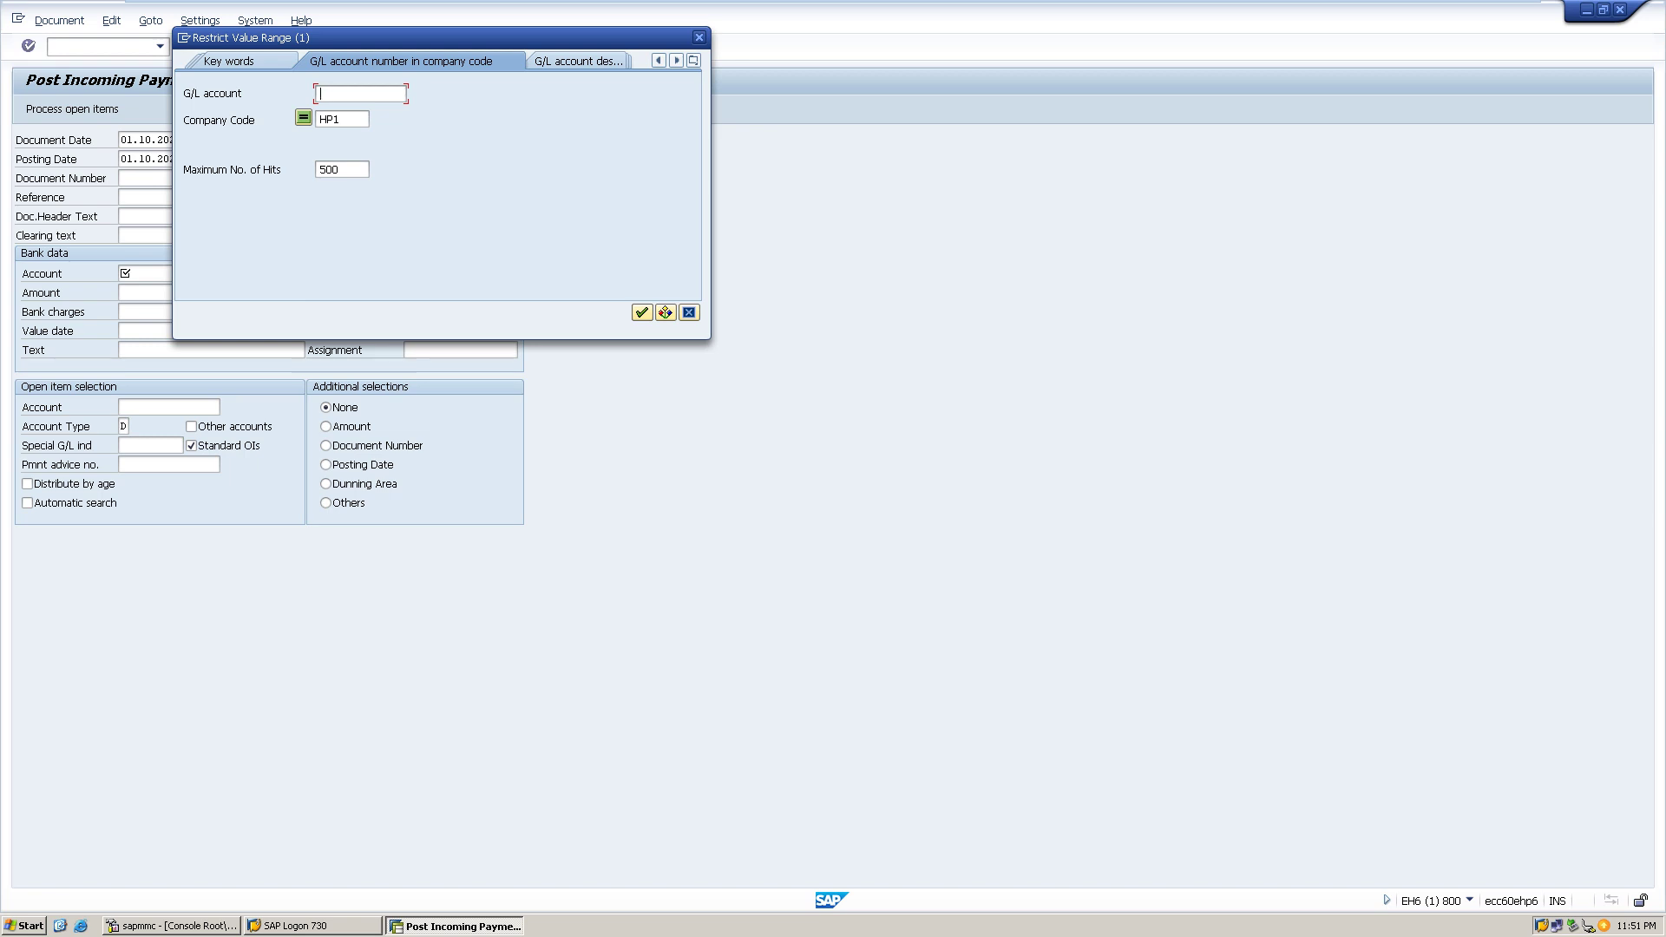
click(643, 313)
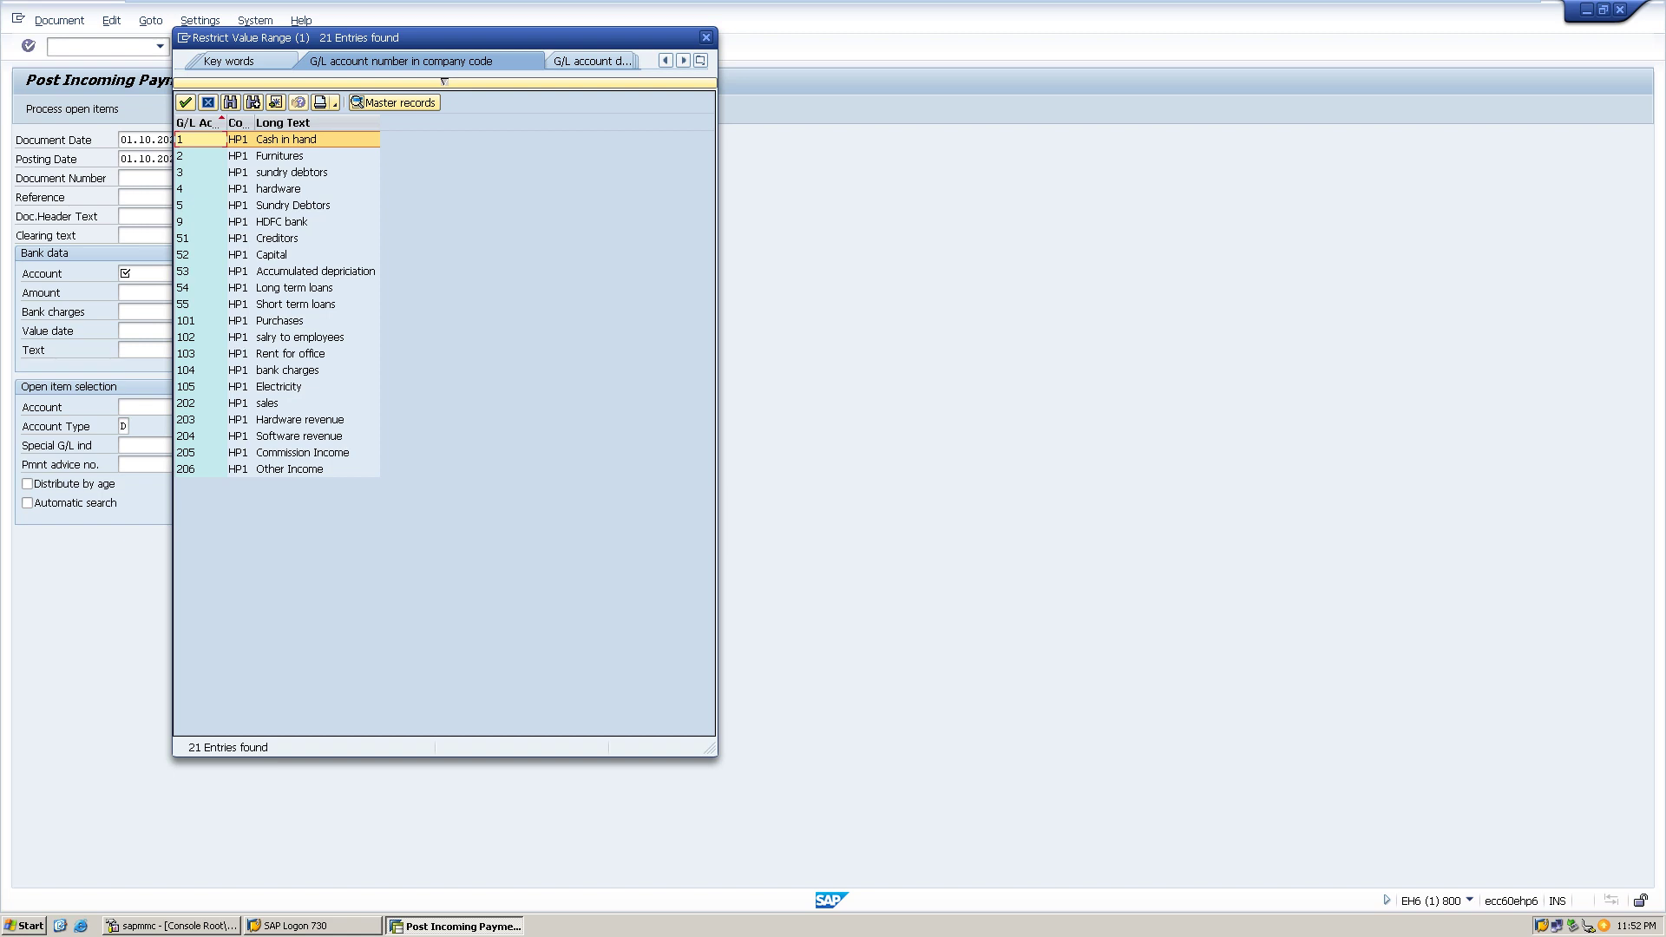
key(Return)
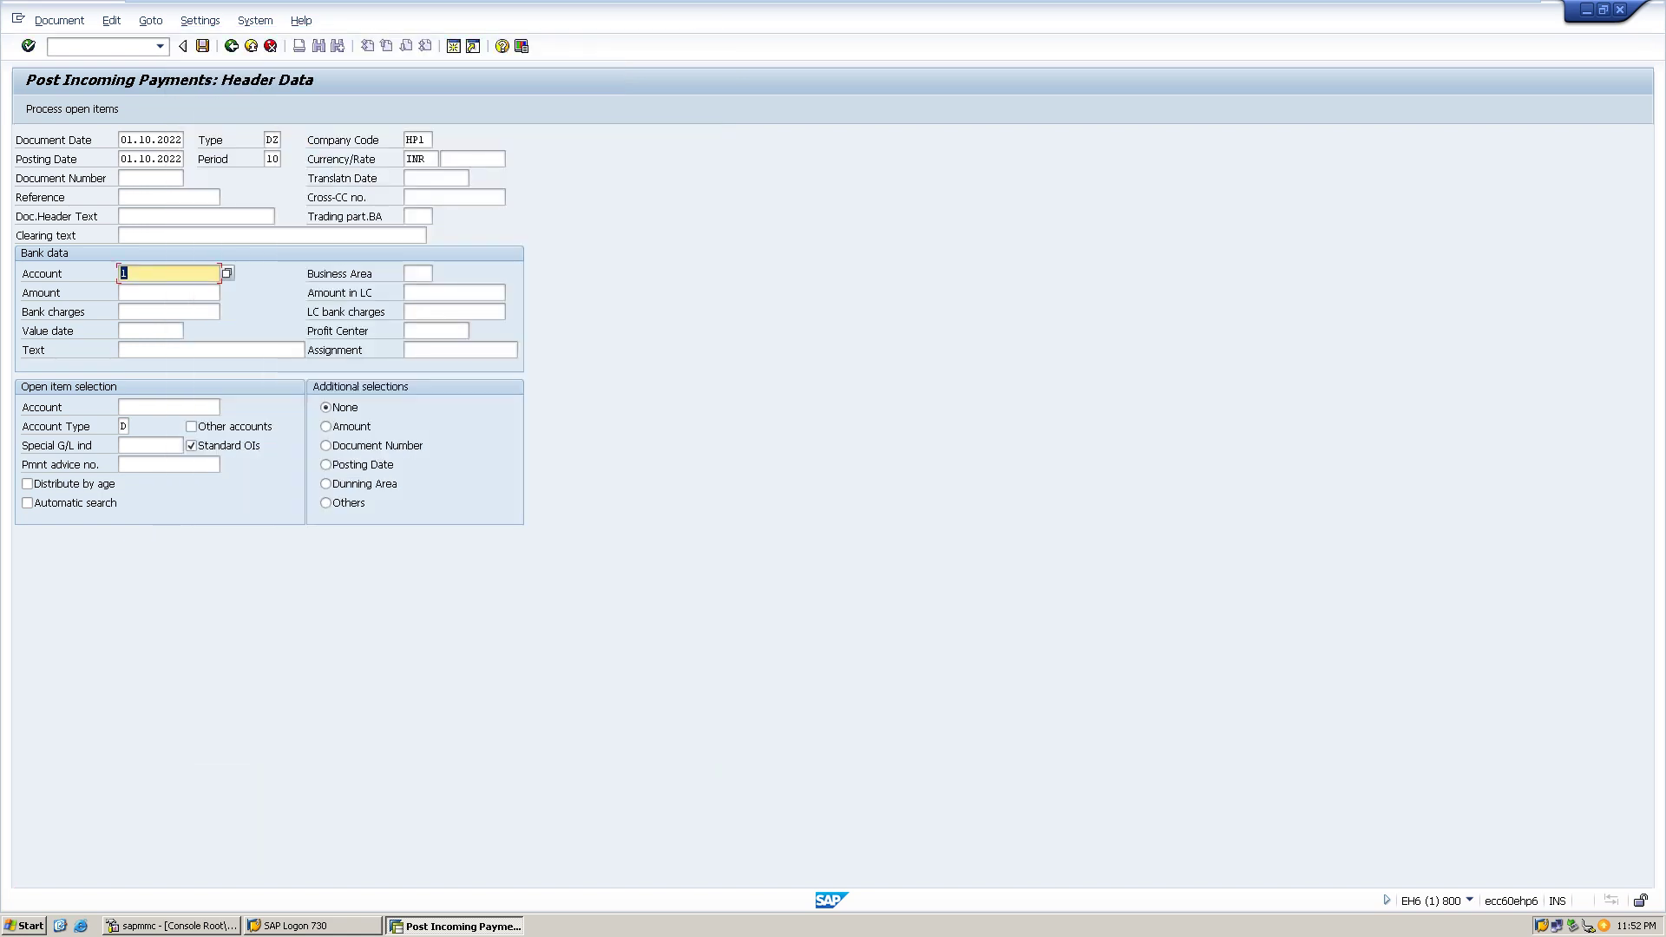
- Enter payment amount 500 with text 'Cash received'
click(169, 292)
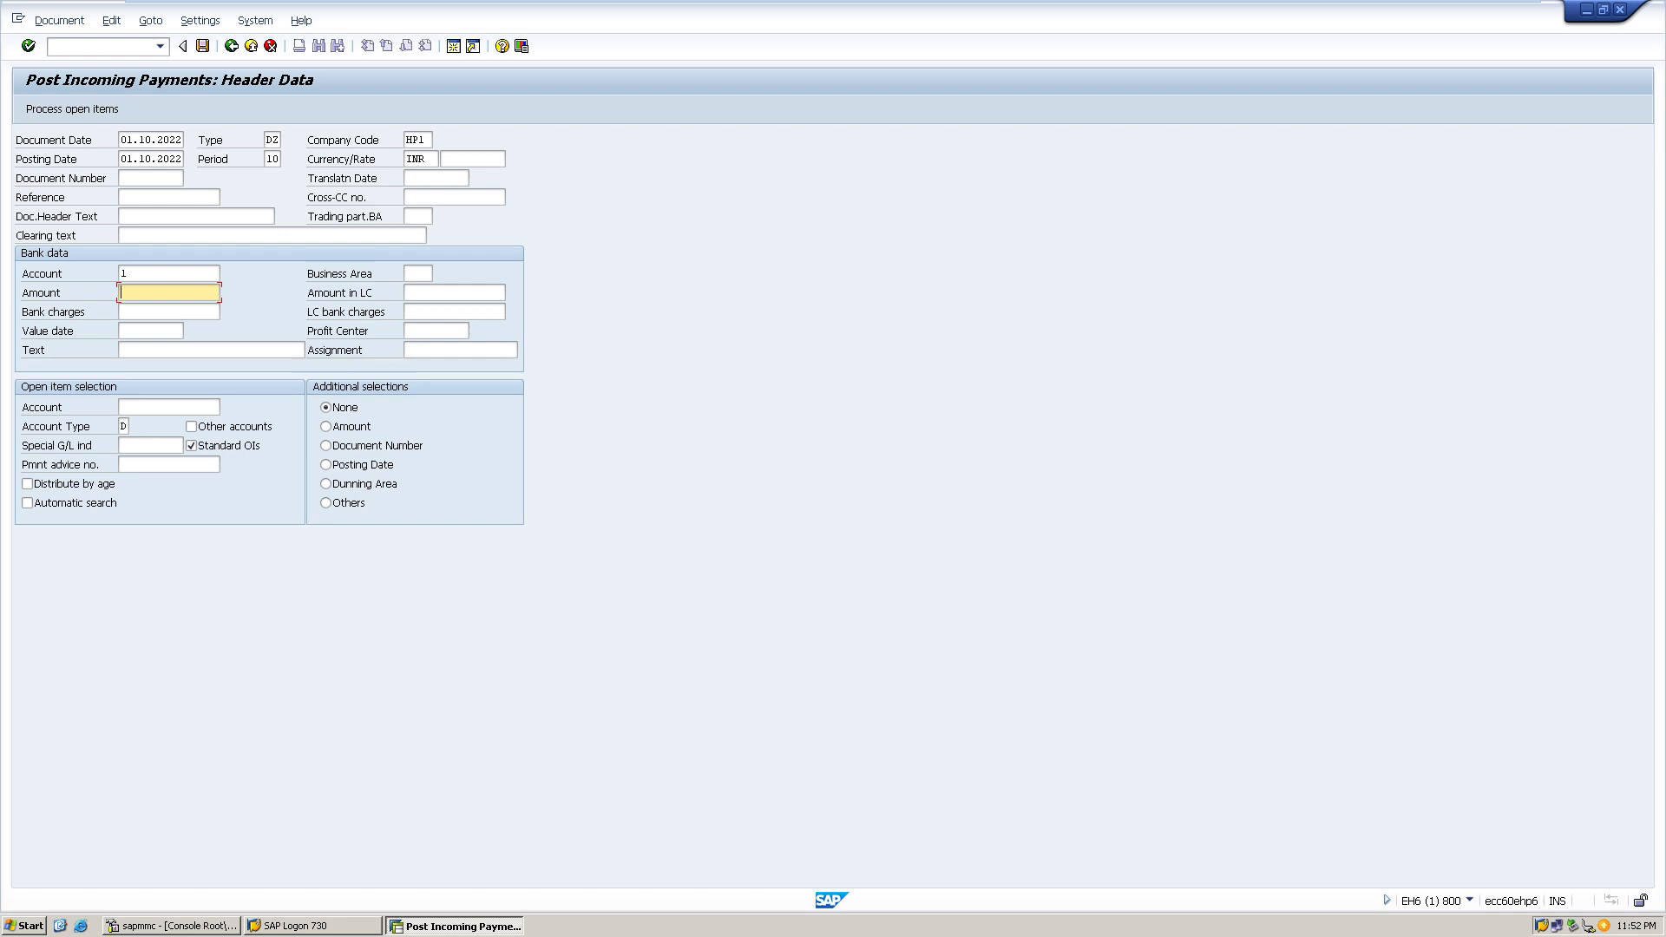
text(500)
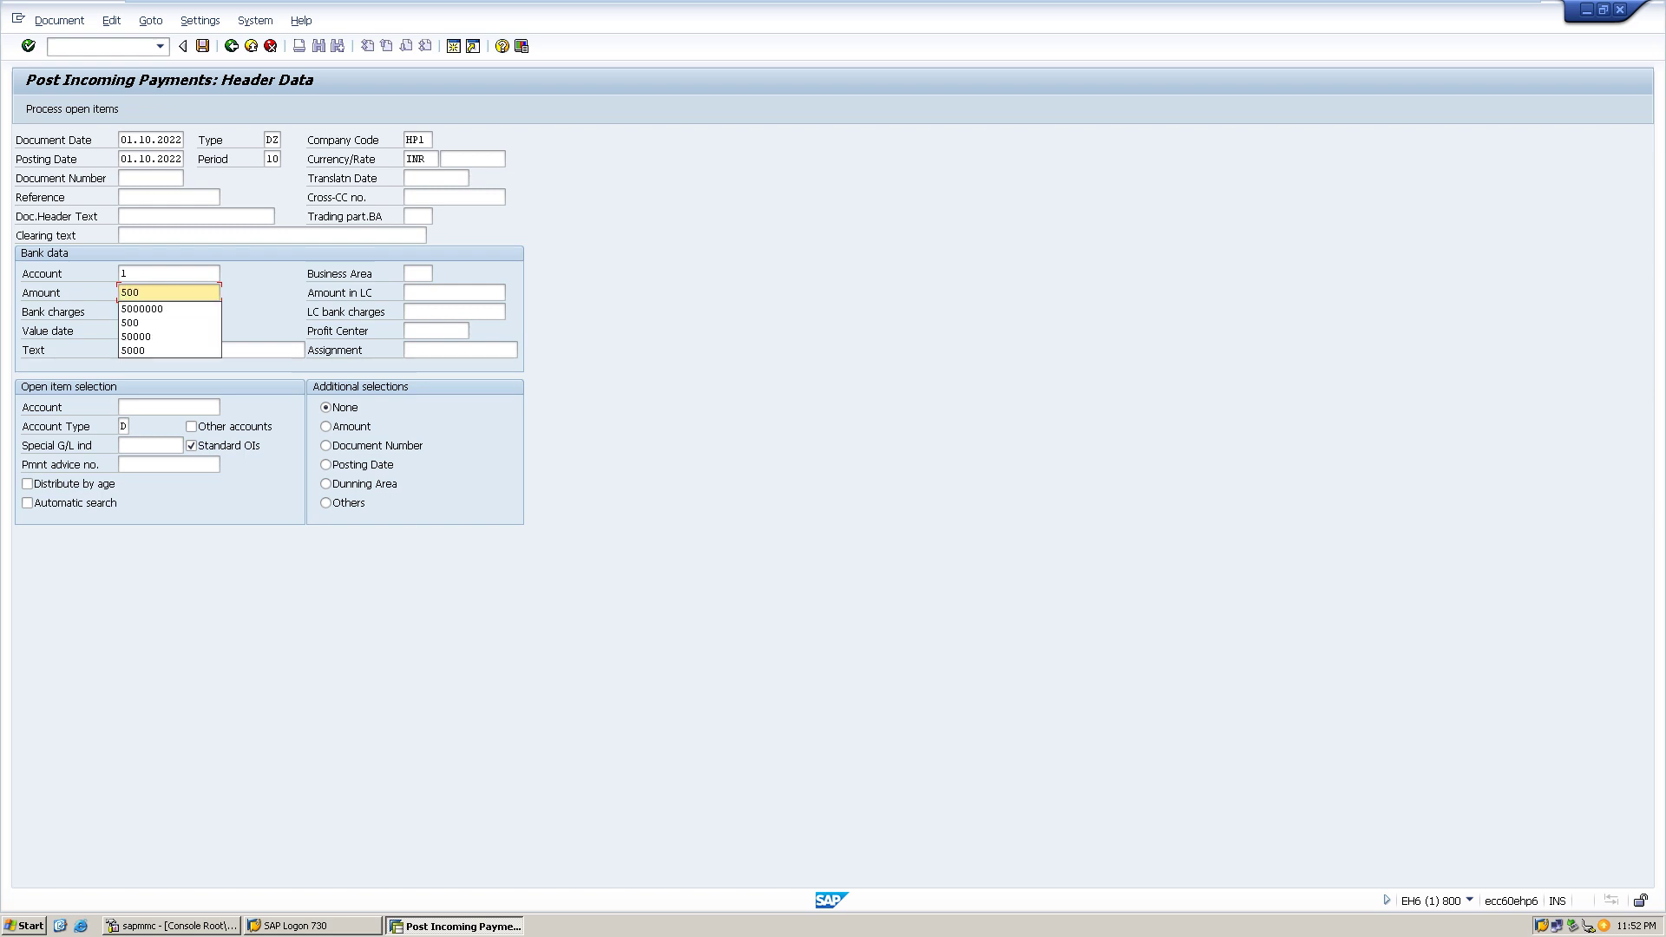
click(454, 293)
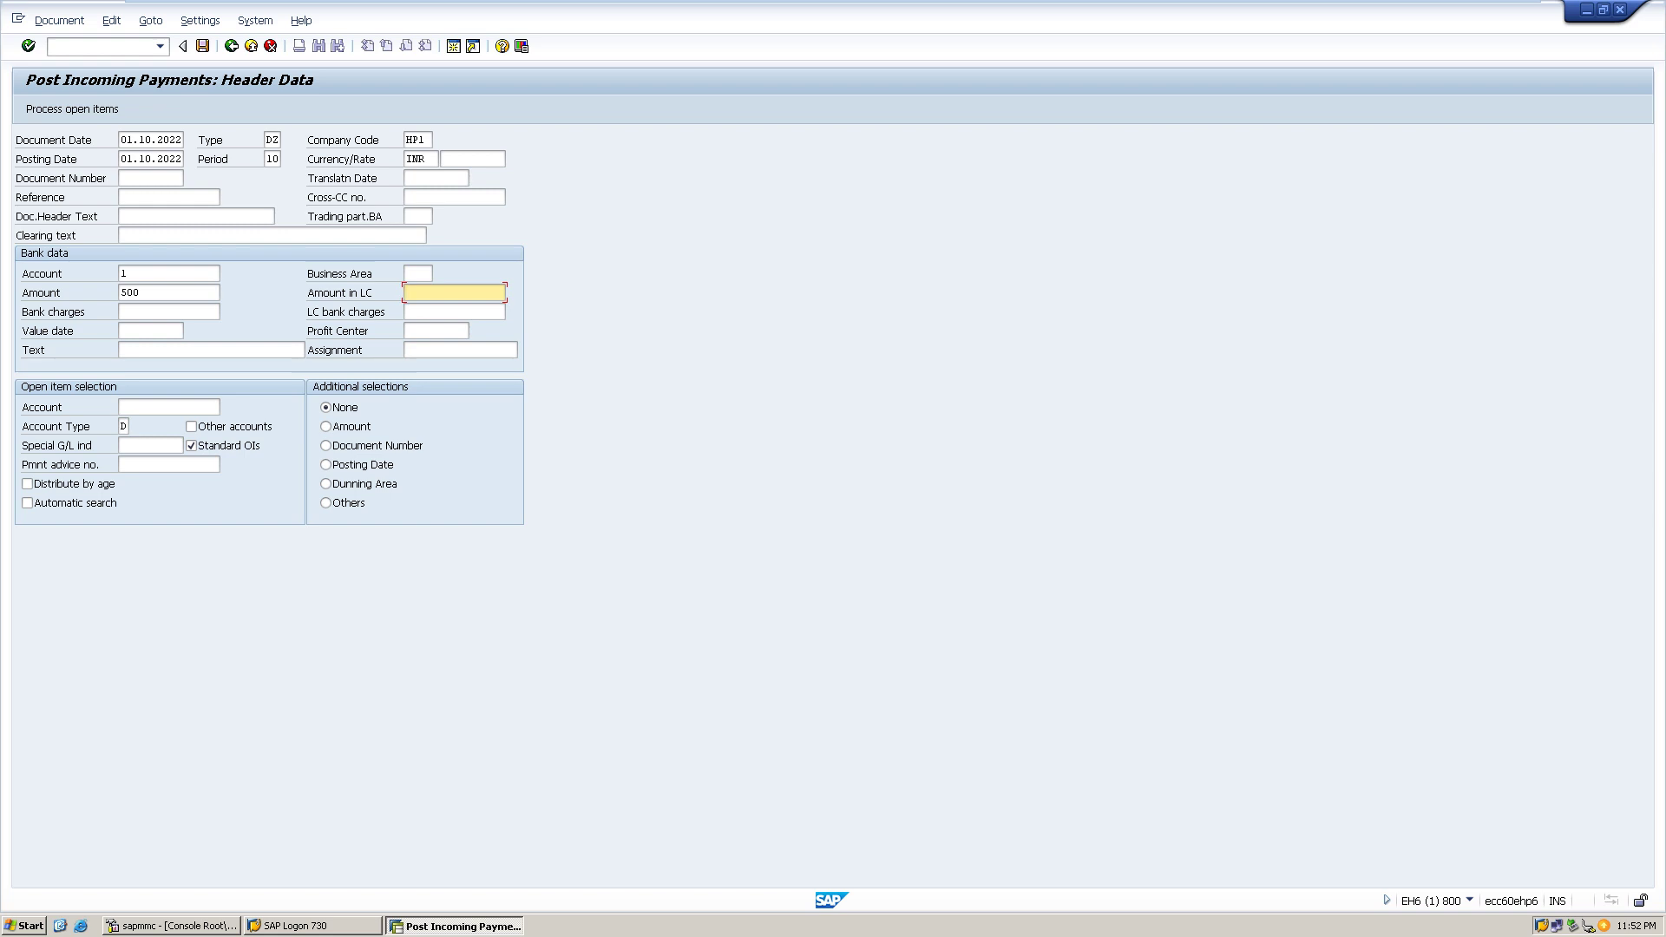
click(208, 349)
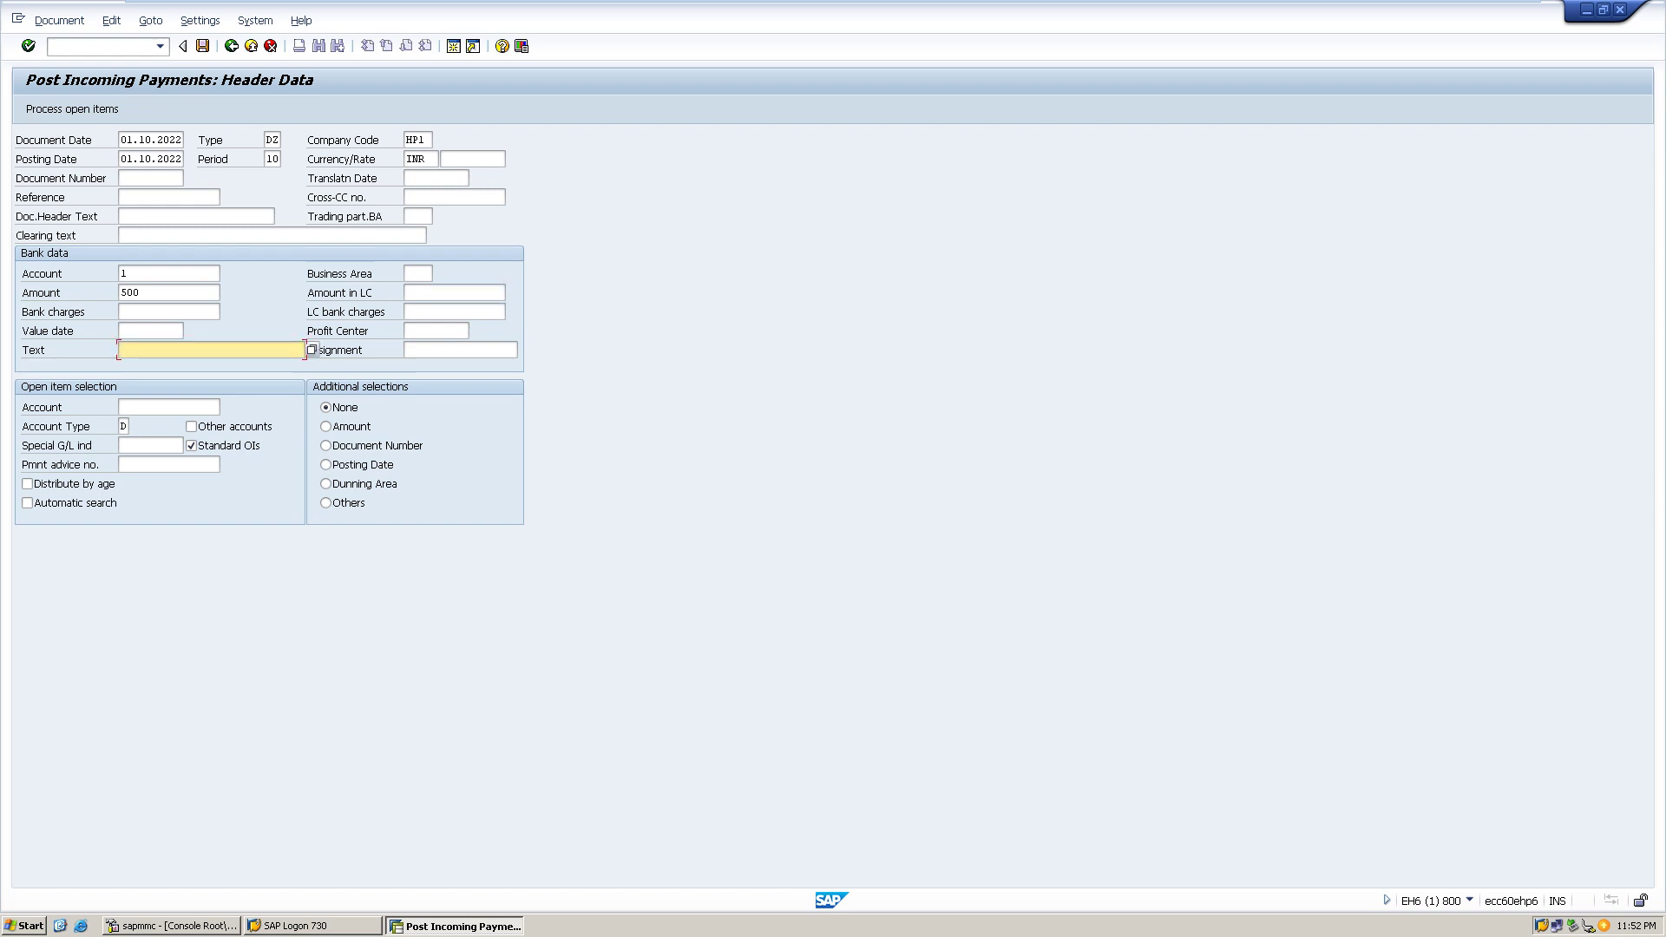
text(Cash received)
click(169, 407)
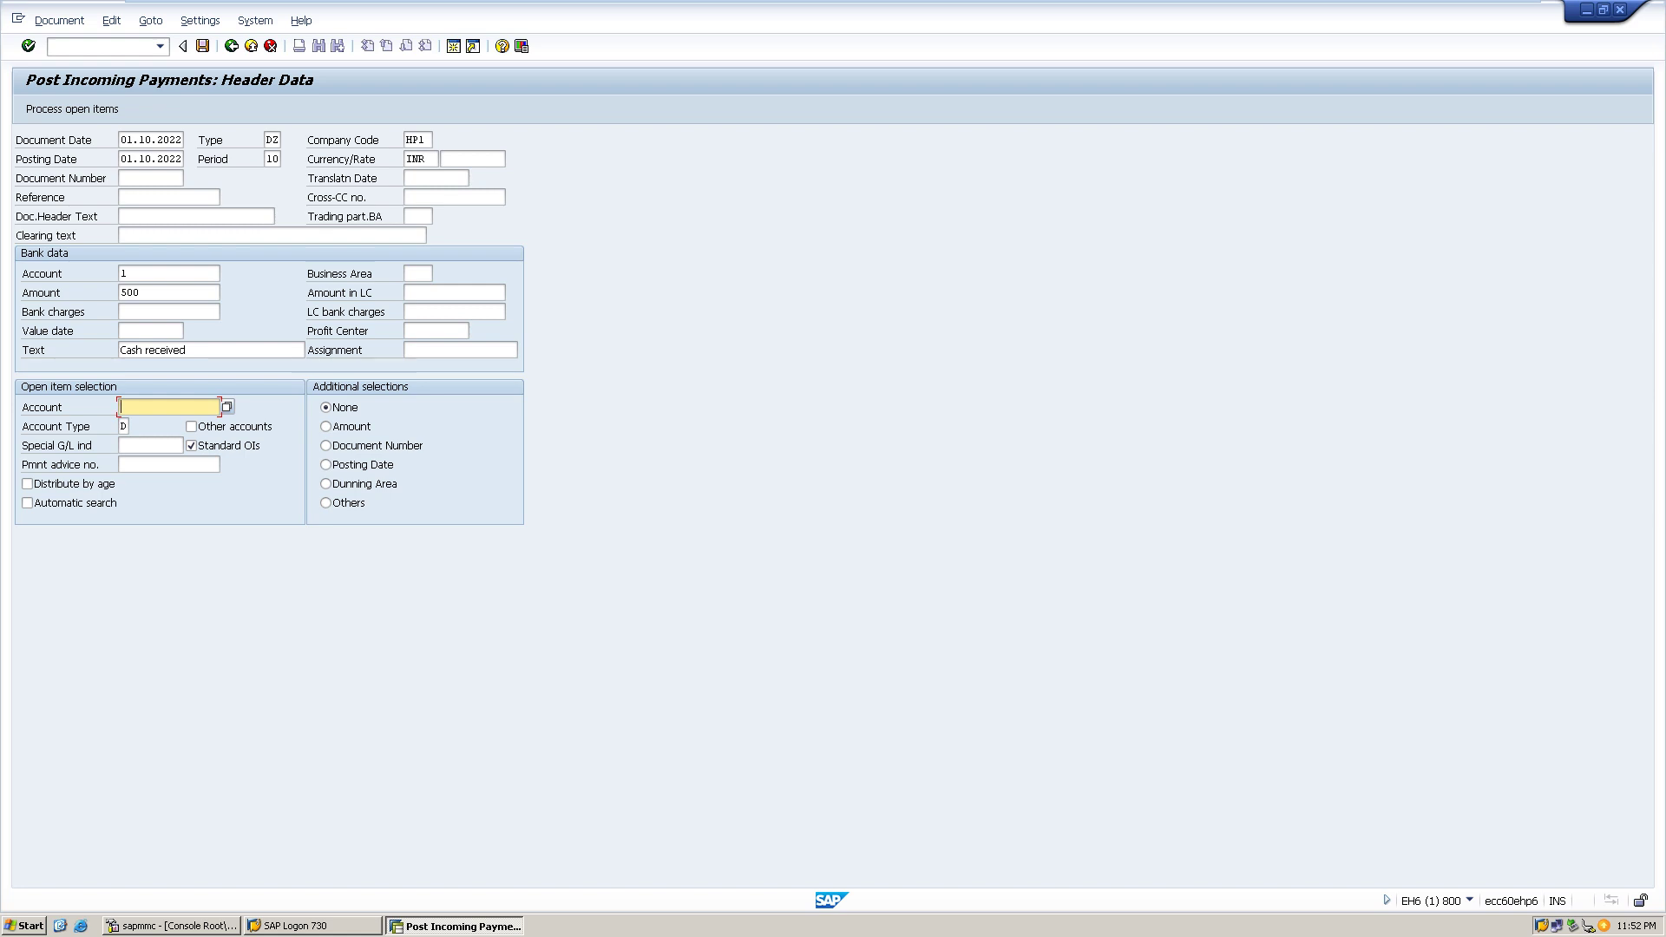
- Take the first HP1 customer from search help and fetch its open items; none are found
key(F4)
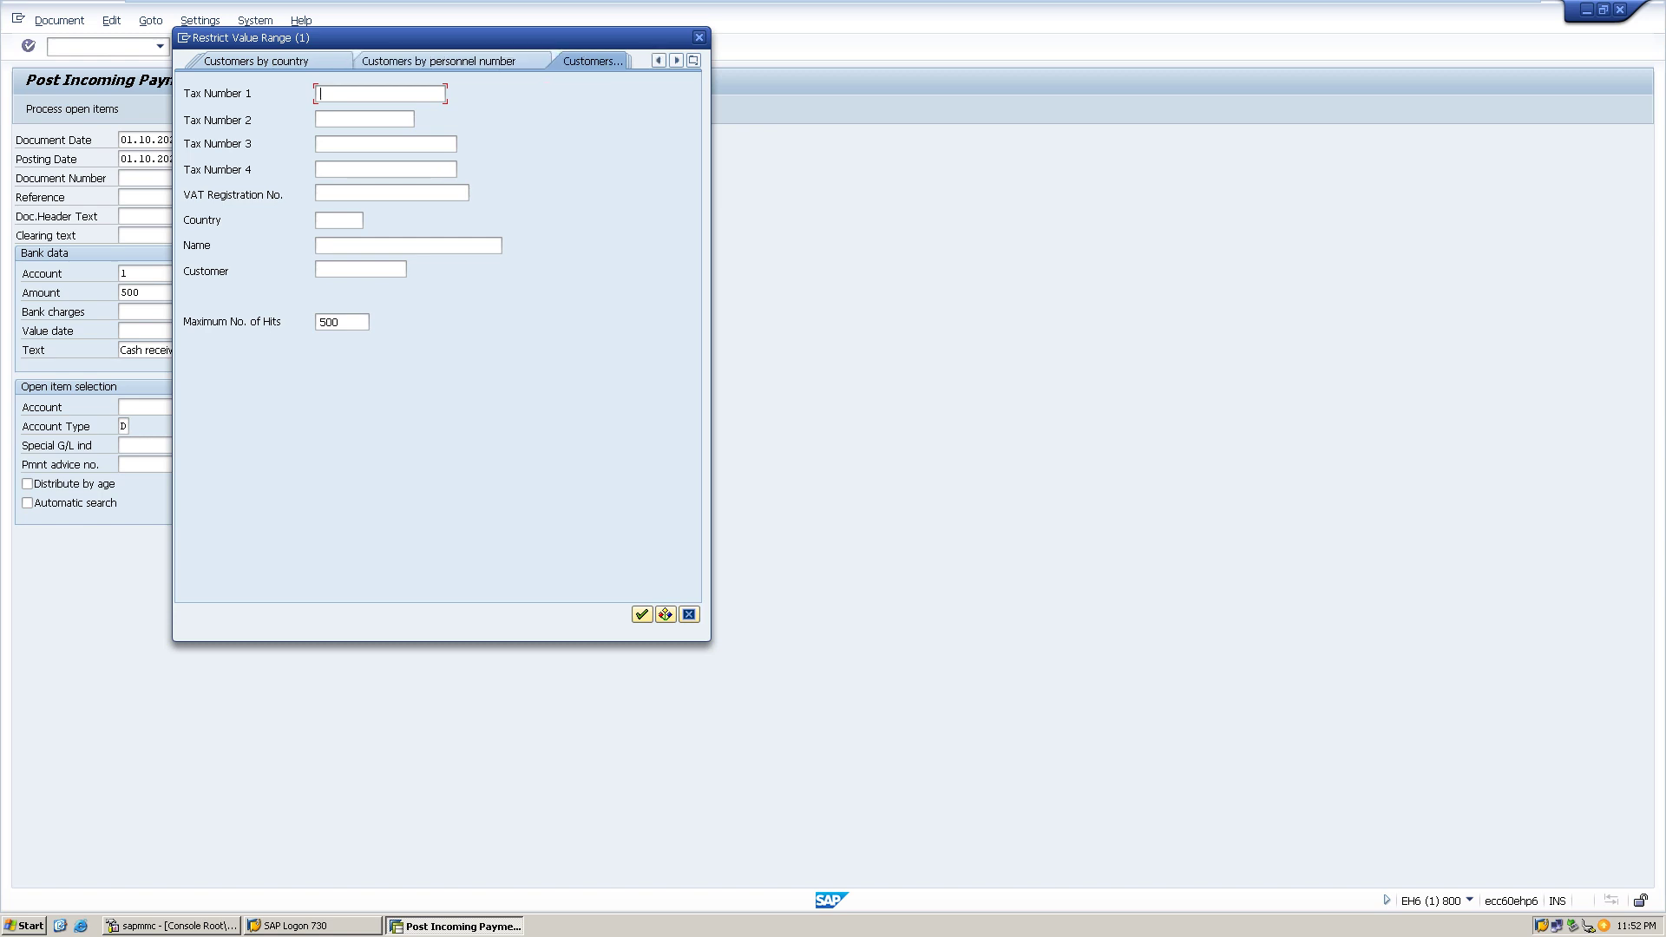
click(293, 61)
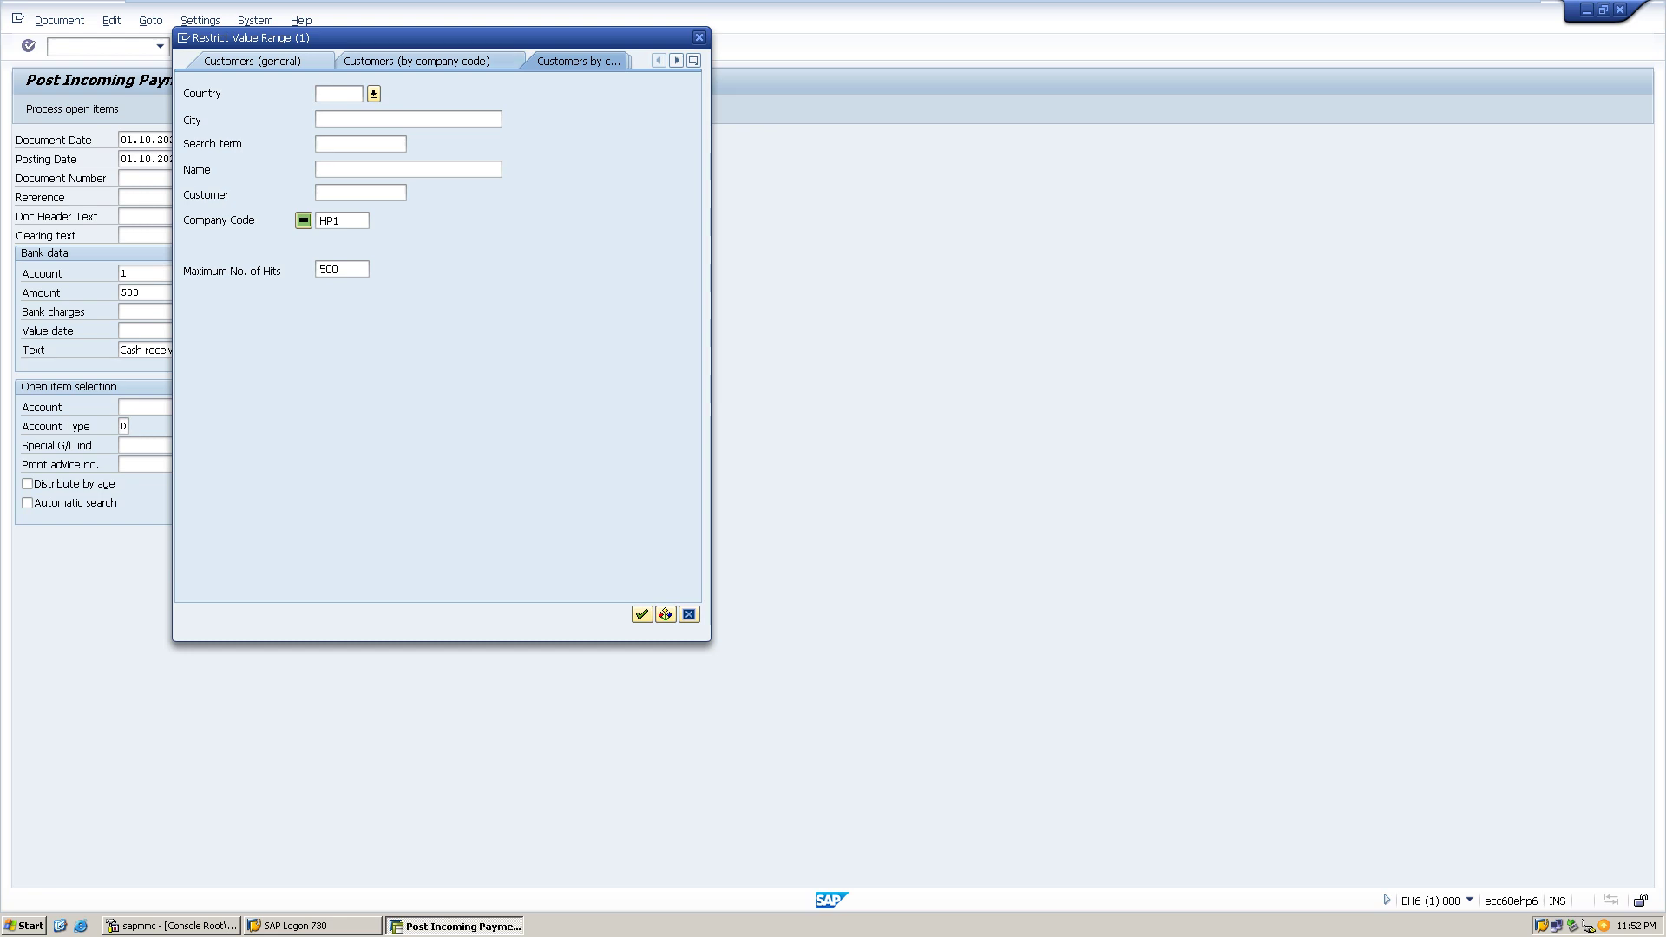
click(417, 61)
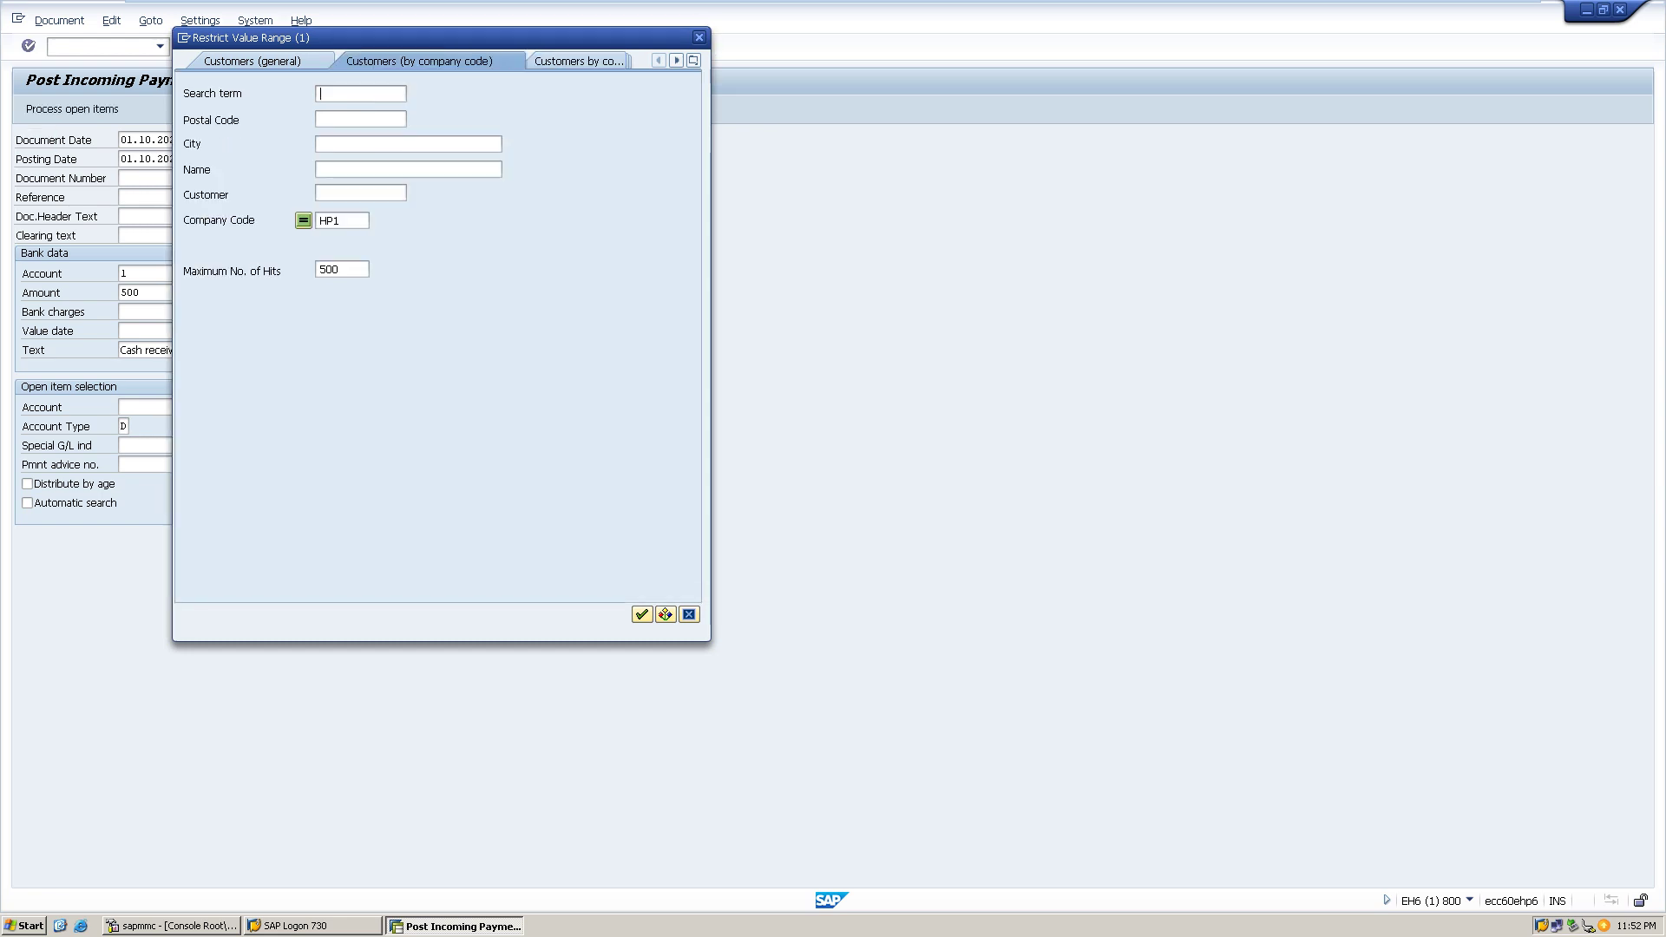
click(641, 614)
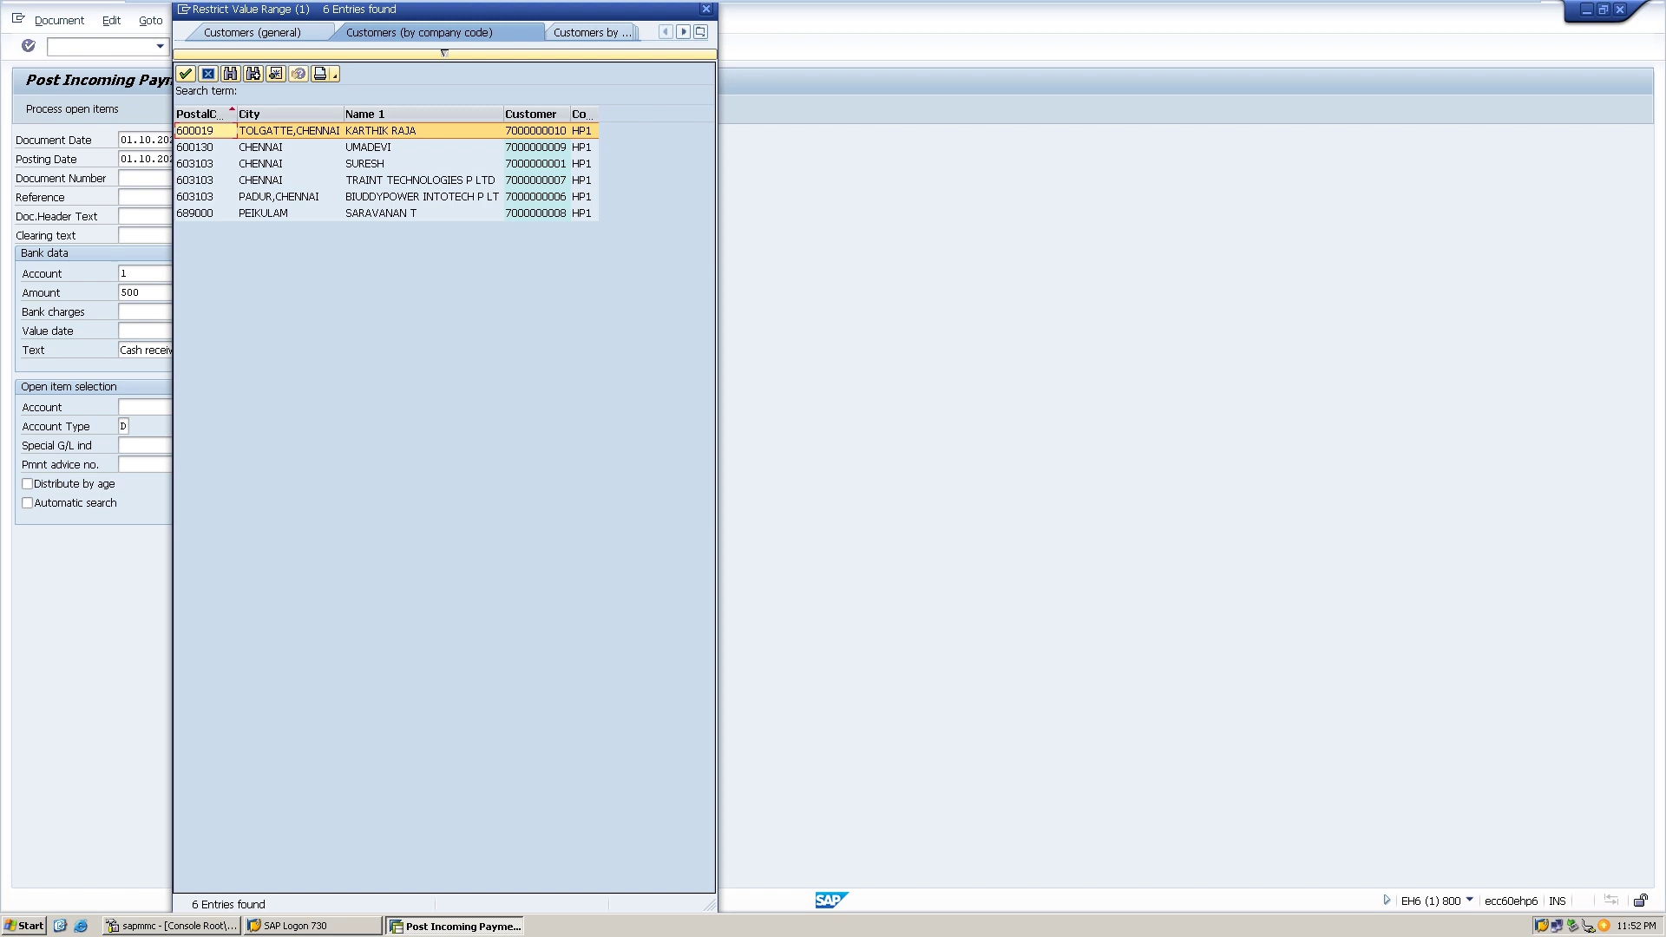
key(Return)
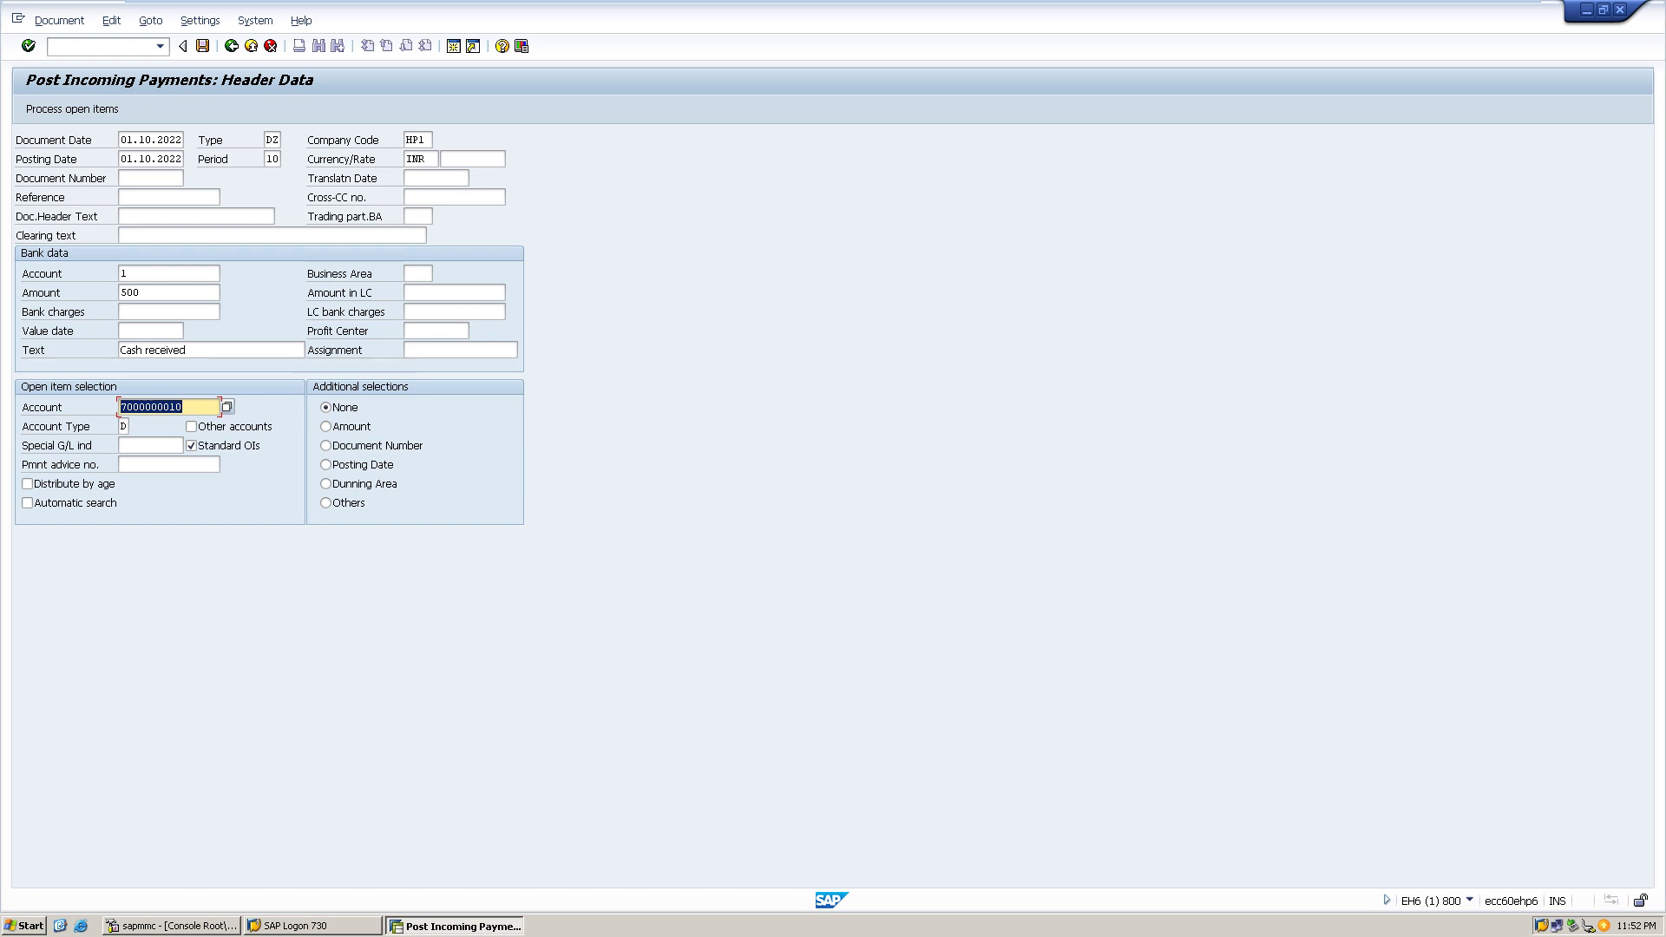
click(73, 108)
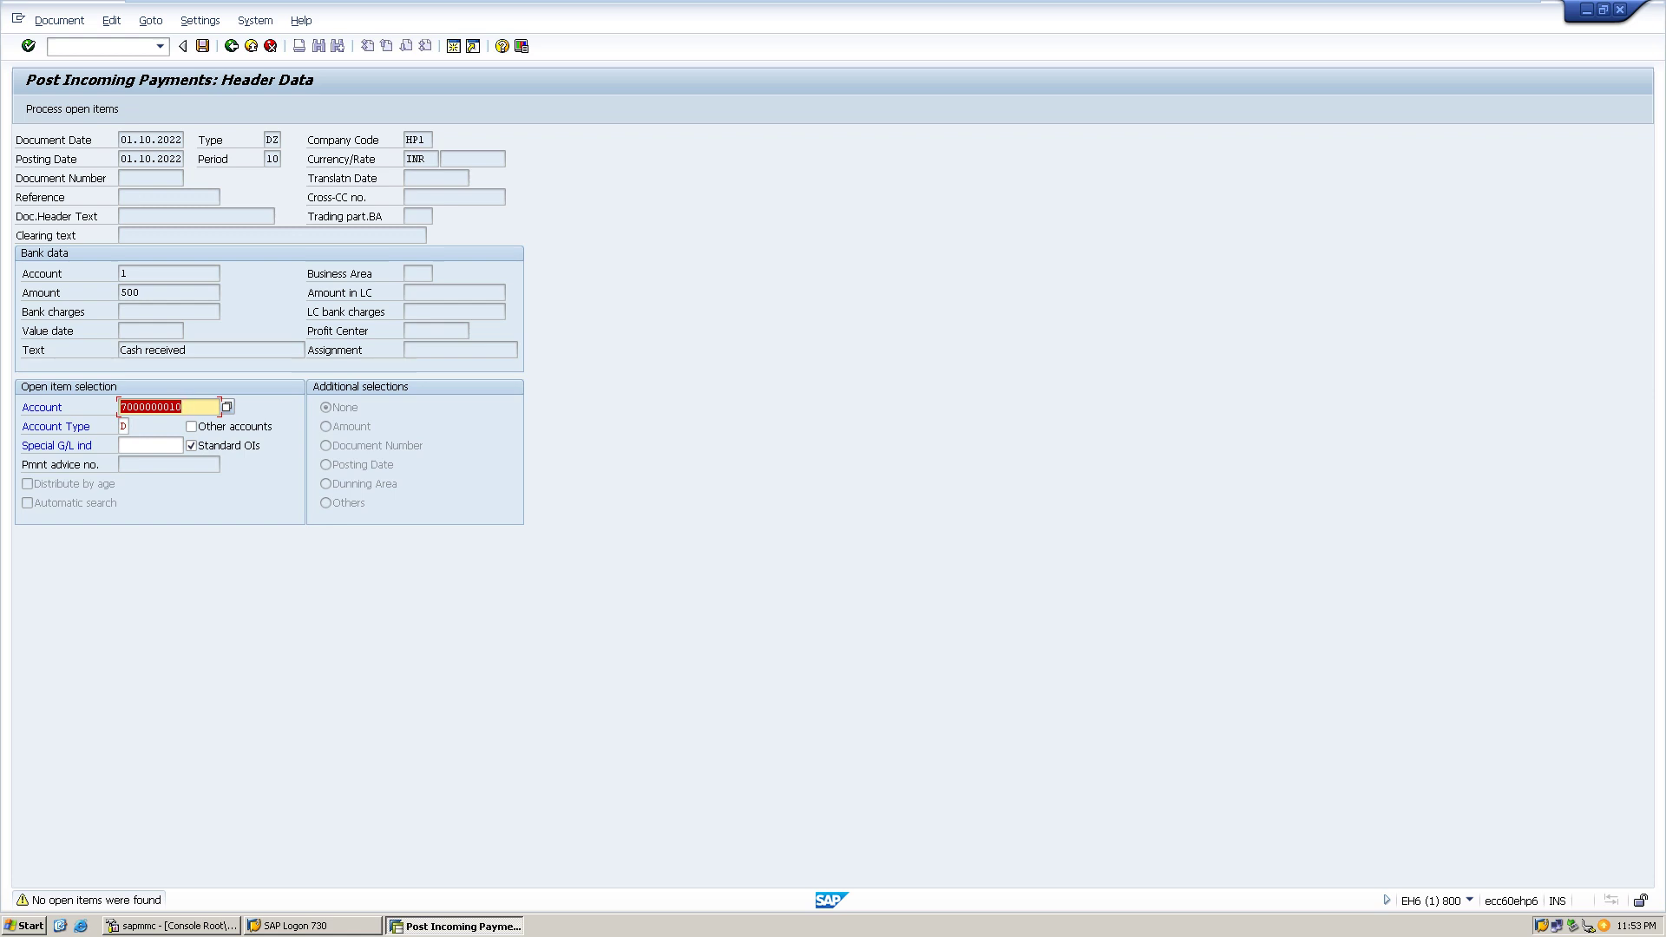
- Retry the open item search for the chosen customer several times without result
key(Return)
click(149, 178)
key(Return)
click(123, 426)
key(Tab)
key(Return)
key(Return)
click(123, 426)
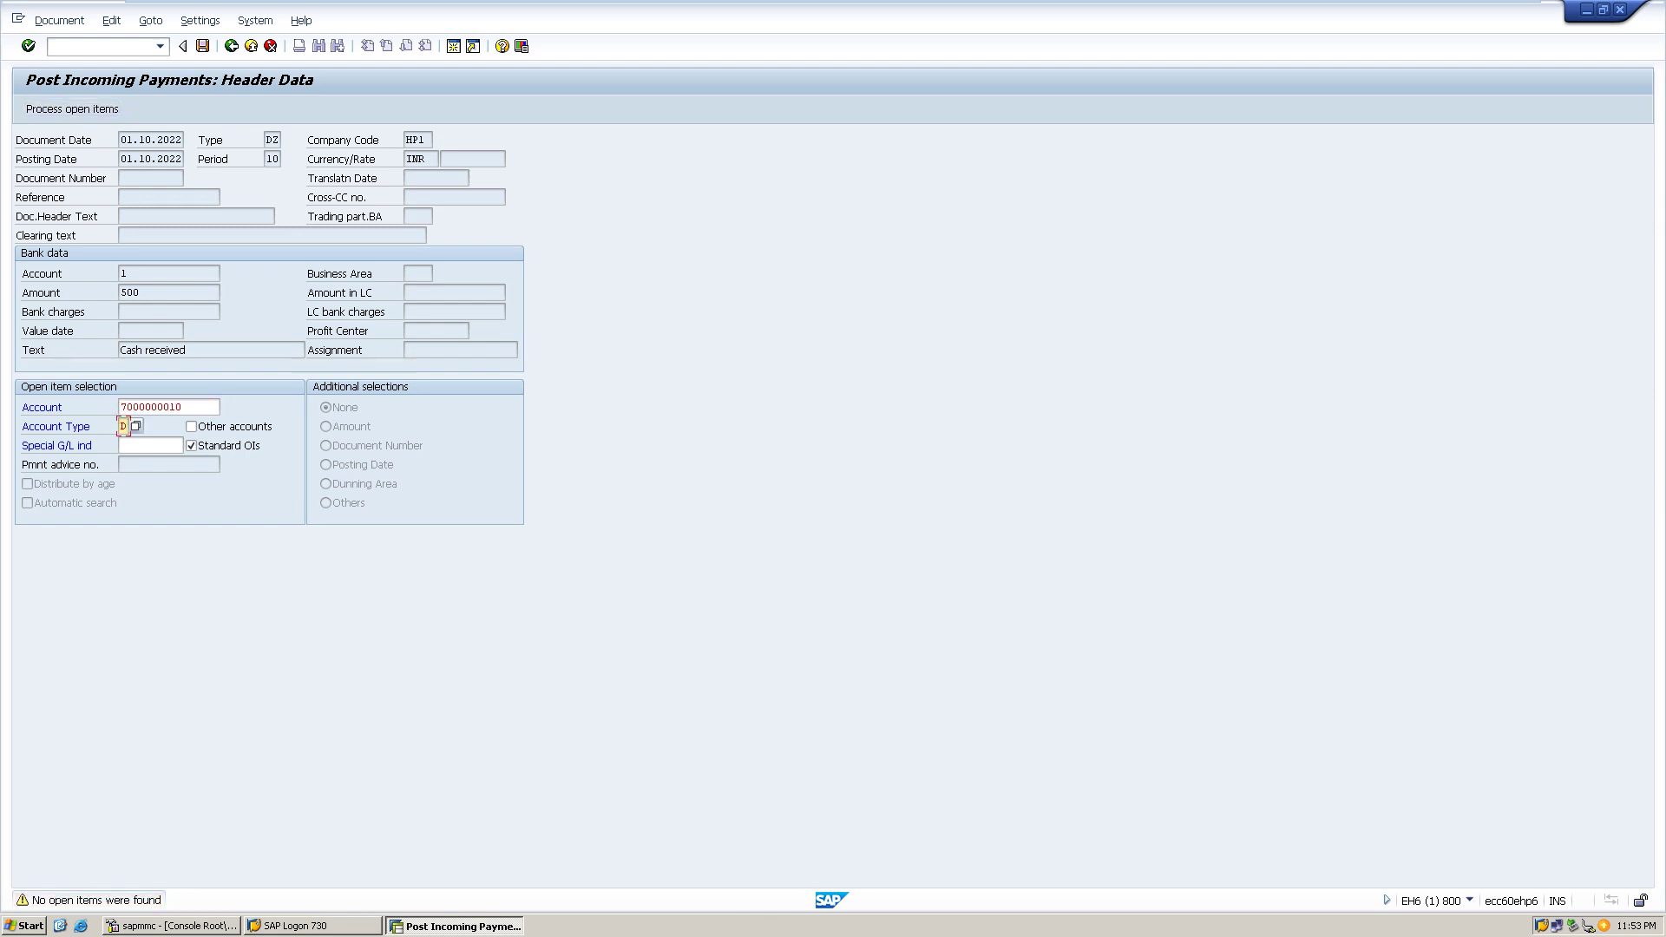
click(171, 140)
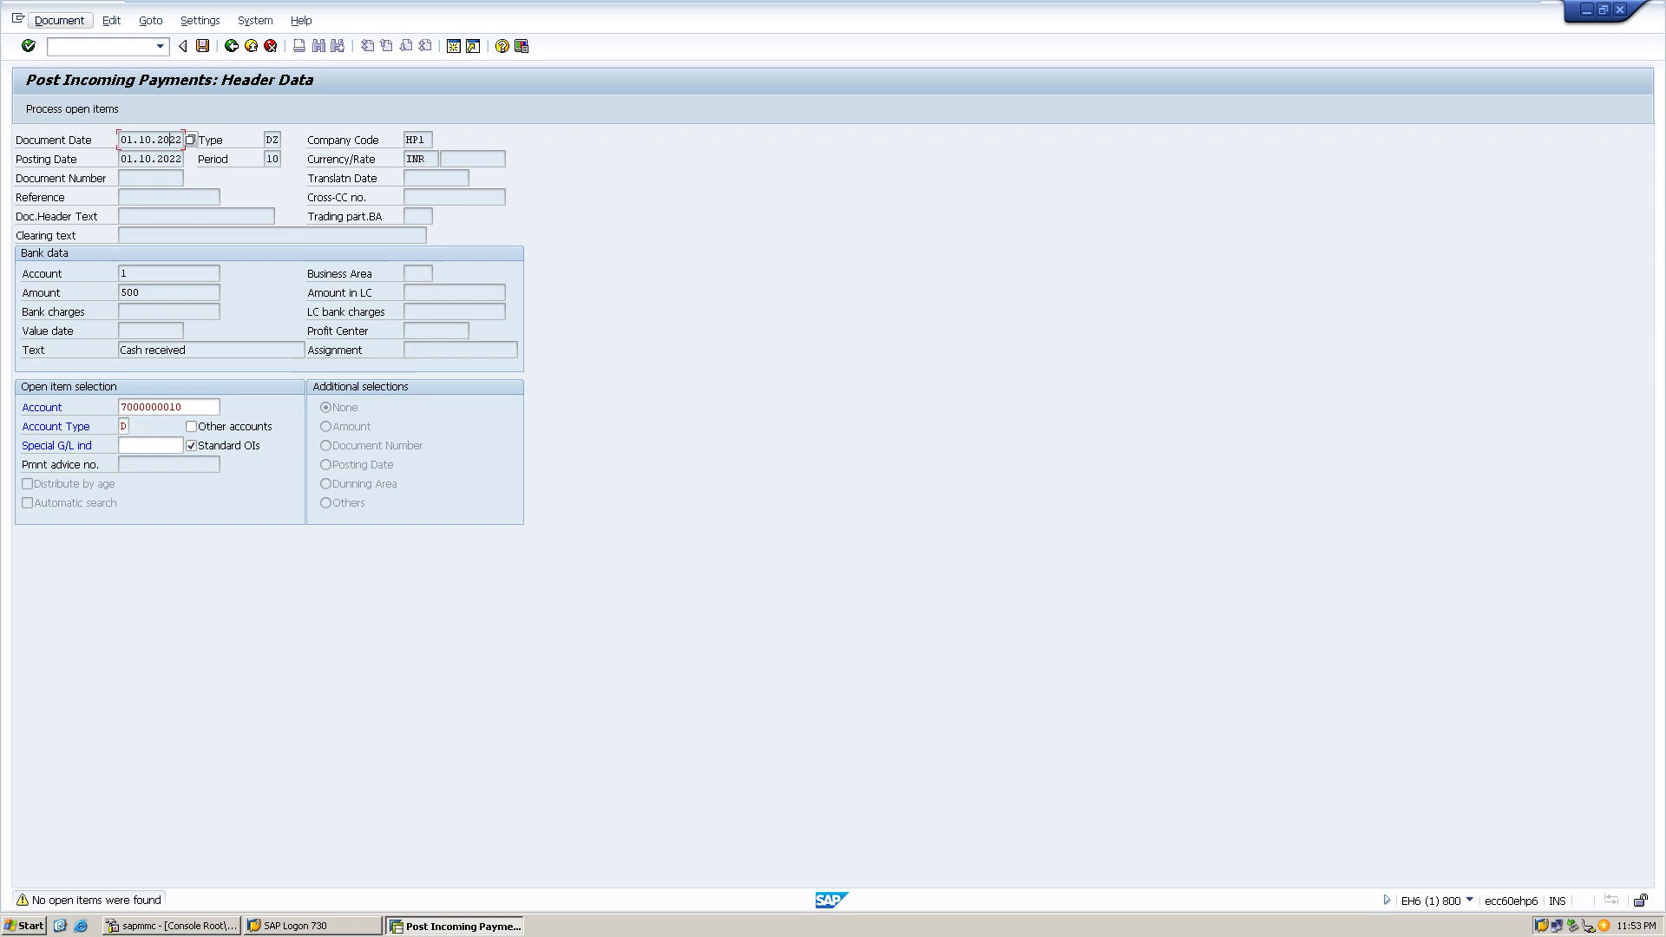
click(59, 20)
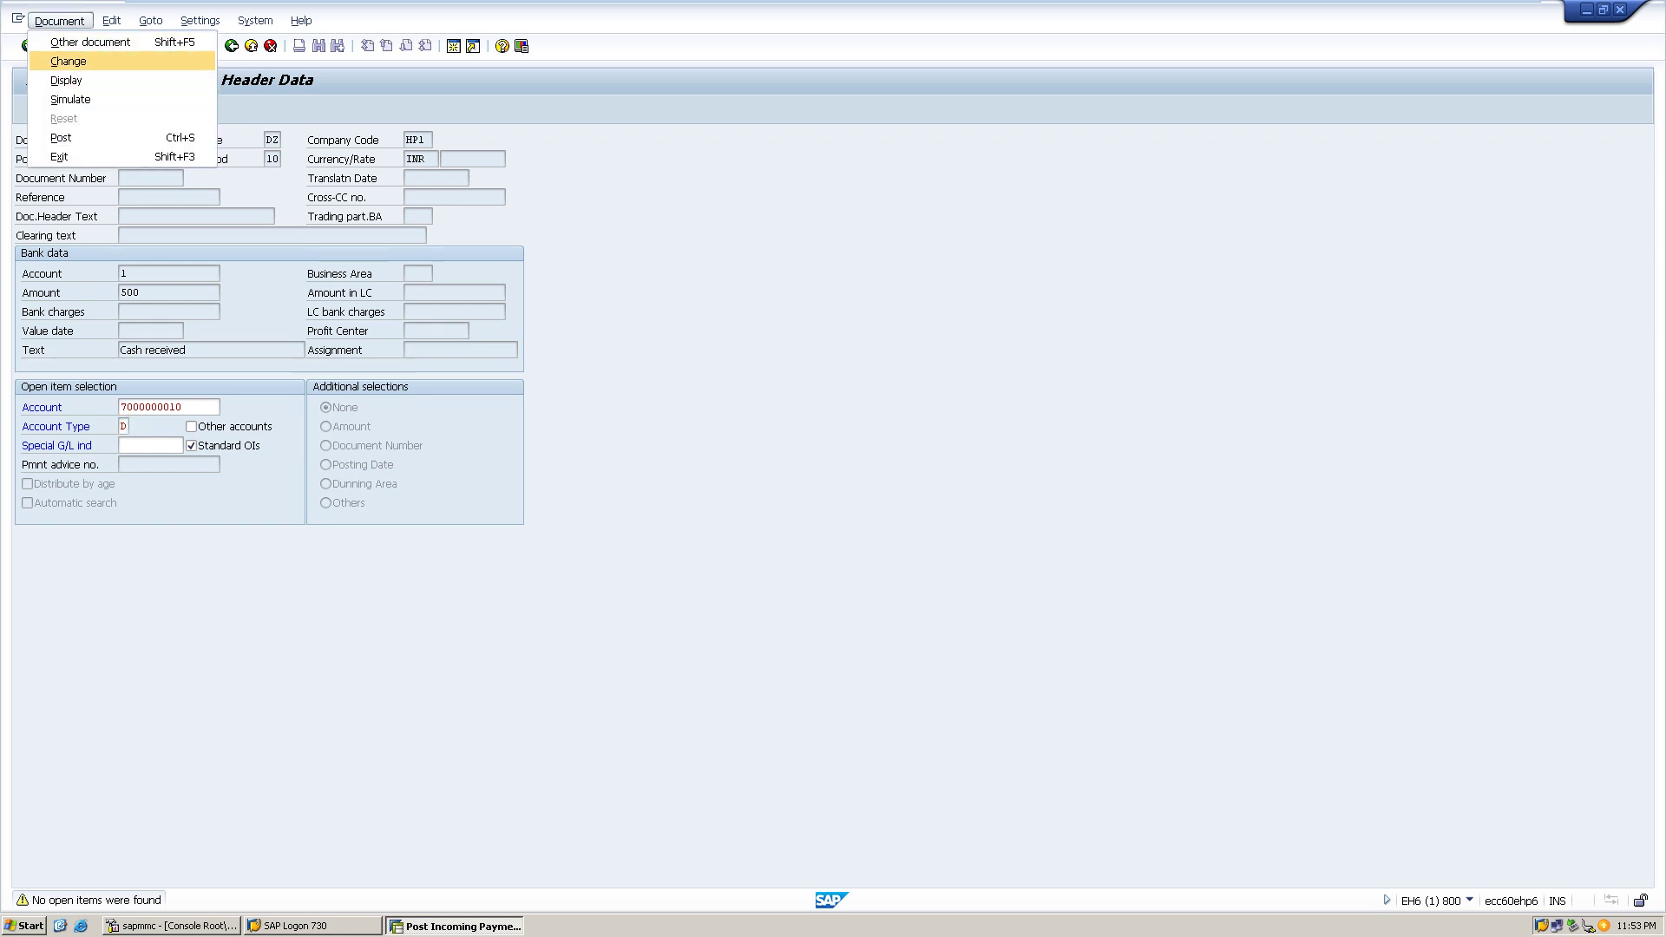
click(68, 61)
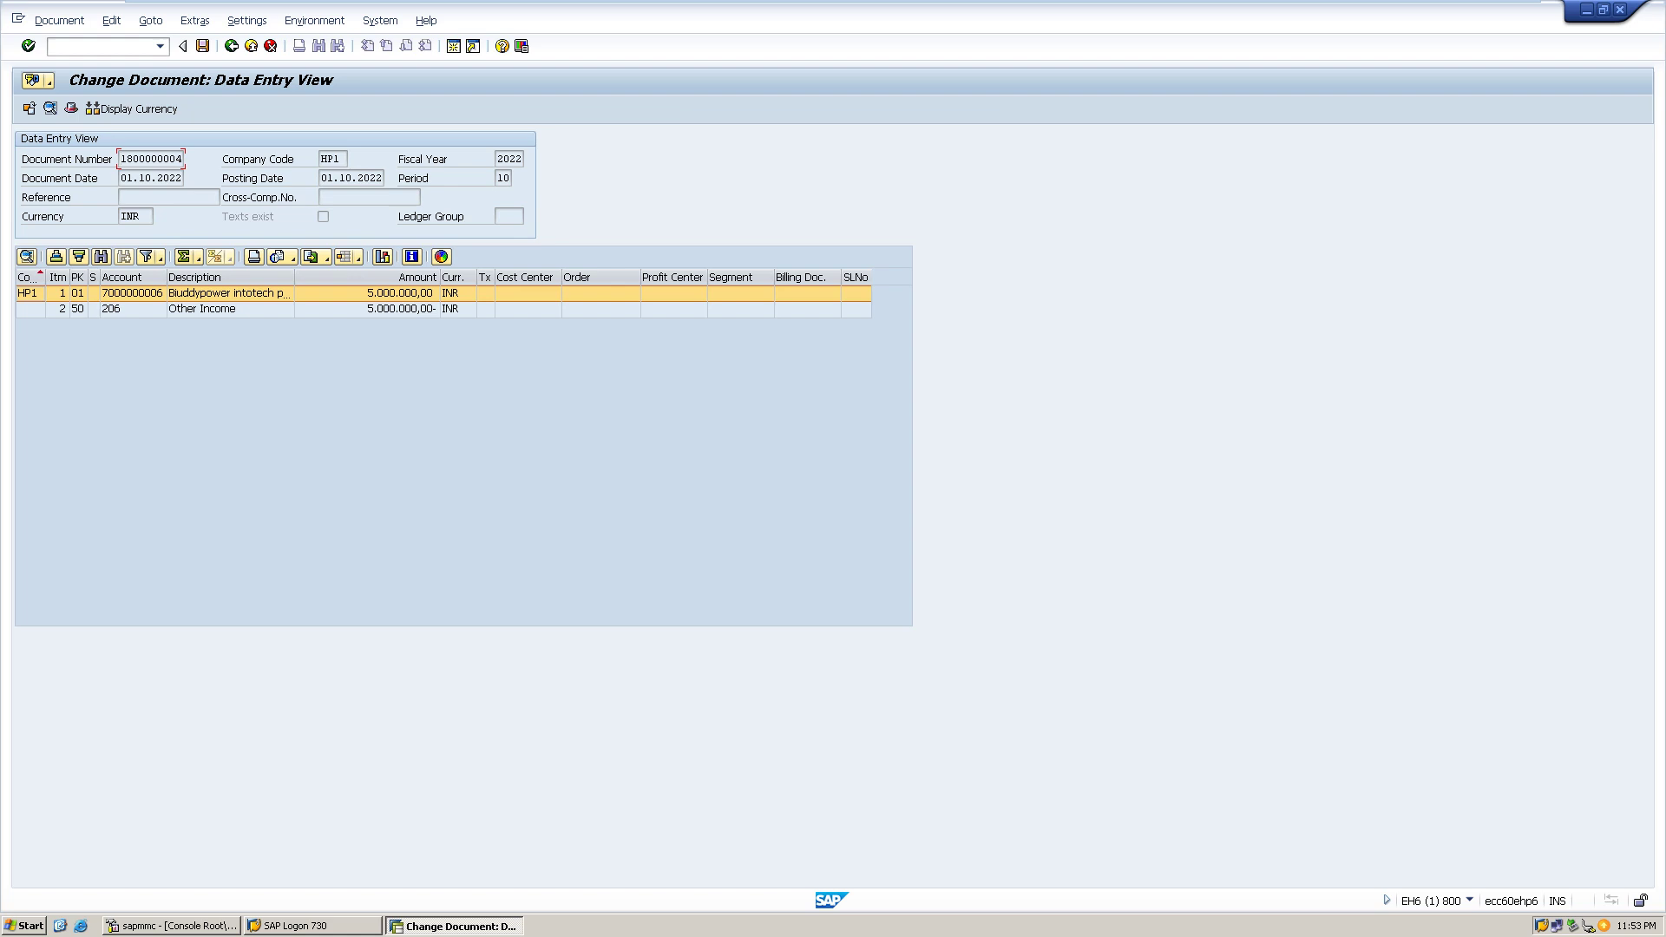
- Restart transaction F-28 from the command field history for a new incoming payment
click(160, 46)
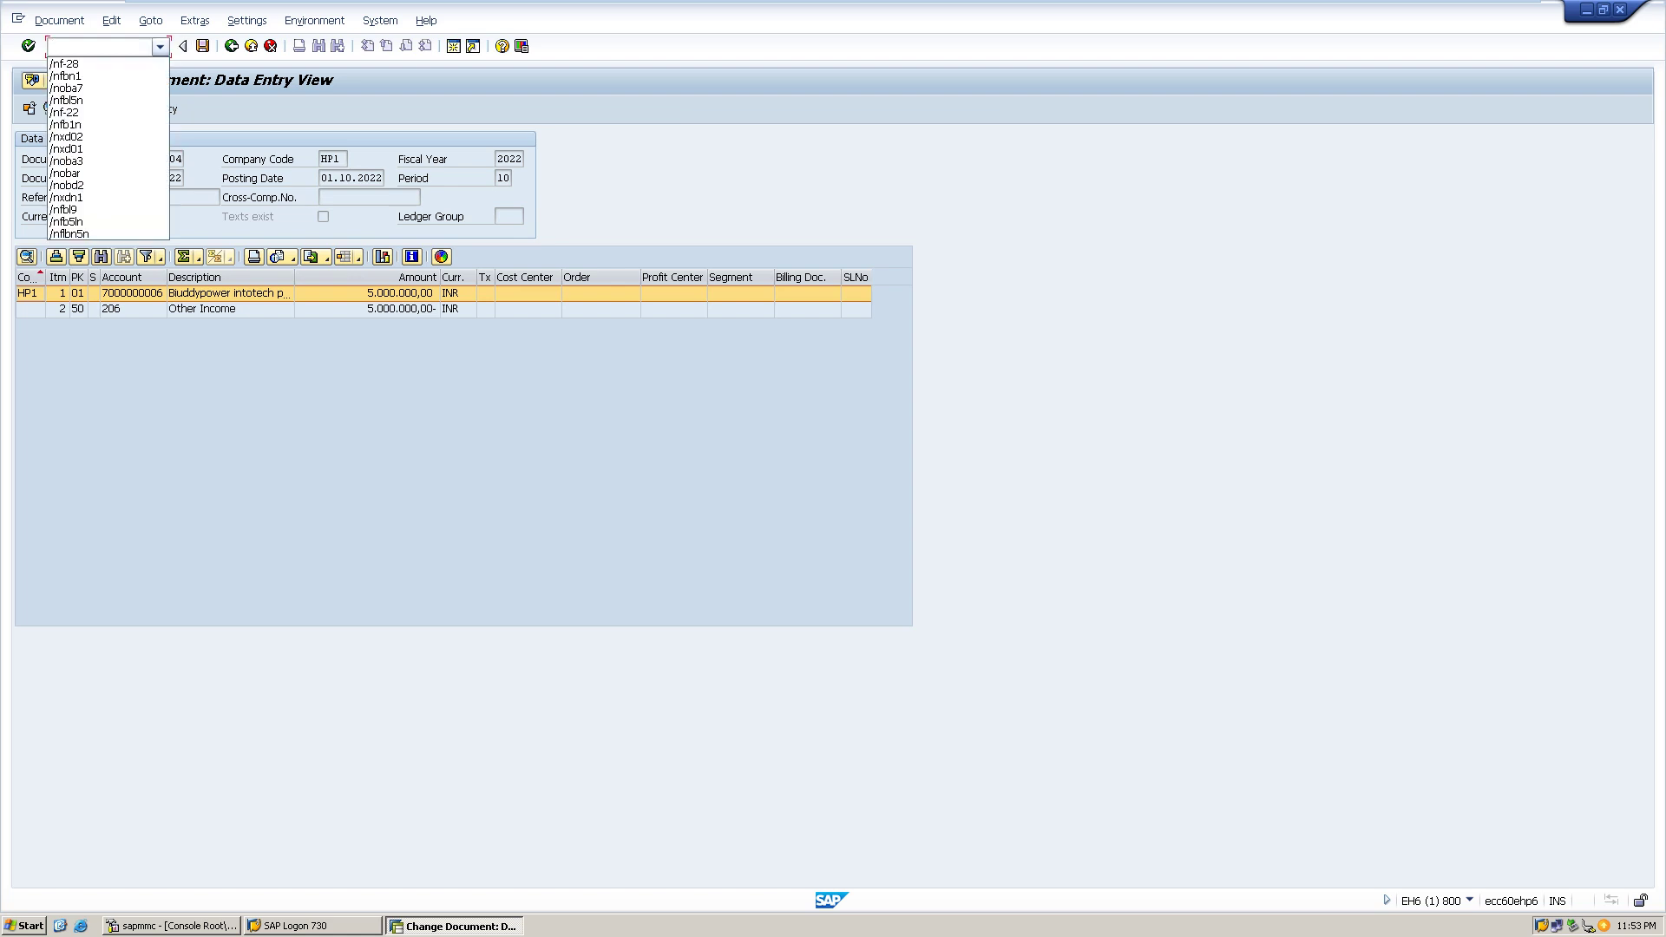
key(Down)
key(Return)
key(Return)
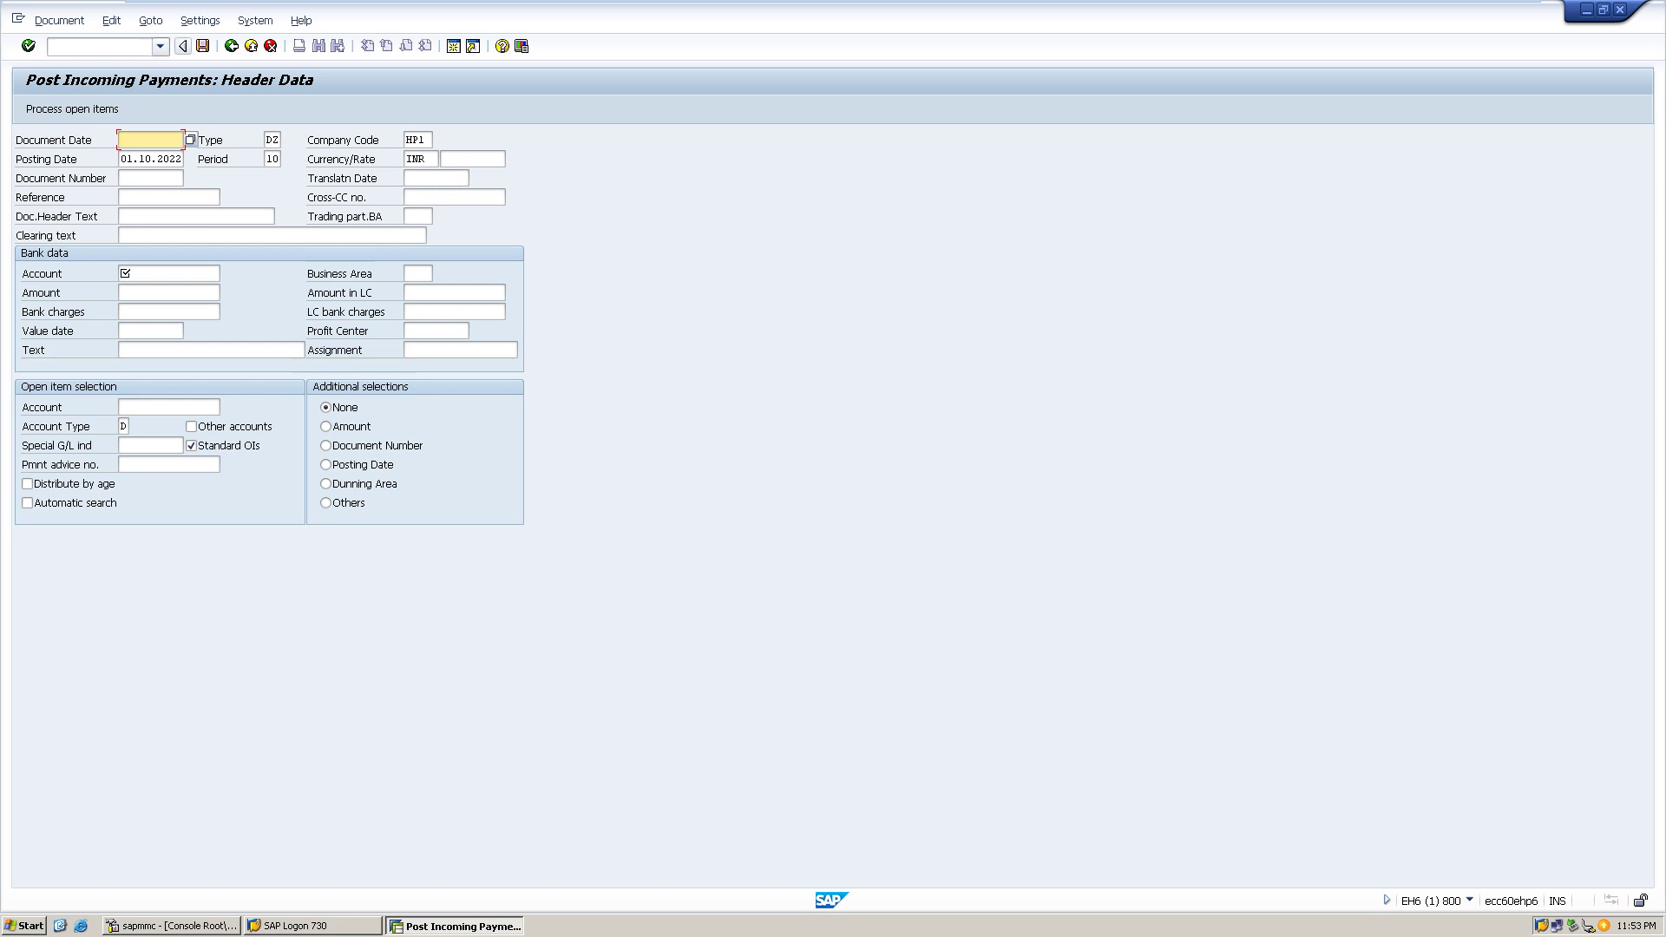
click(160, 46)
key(Down)
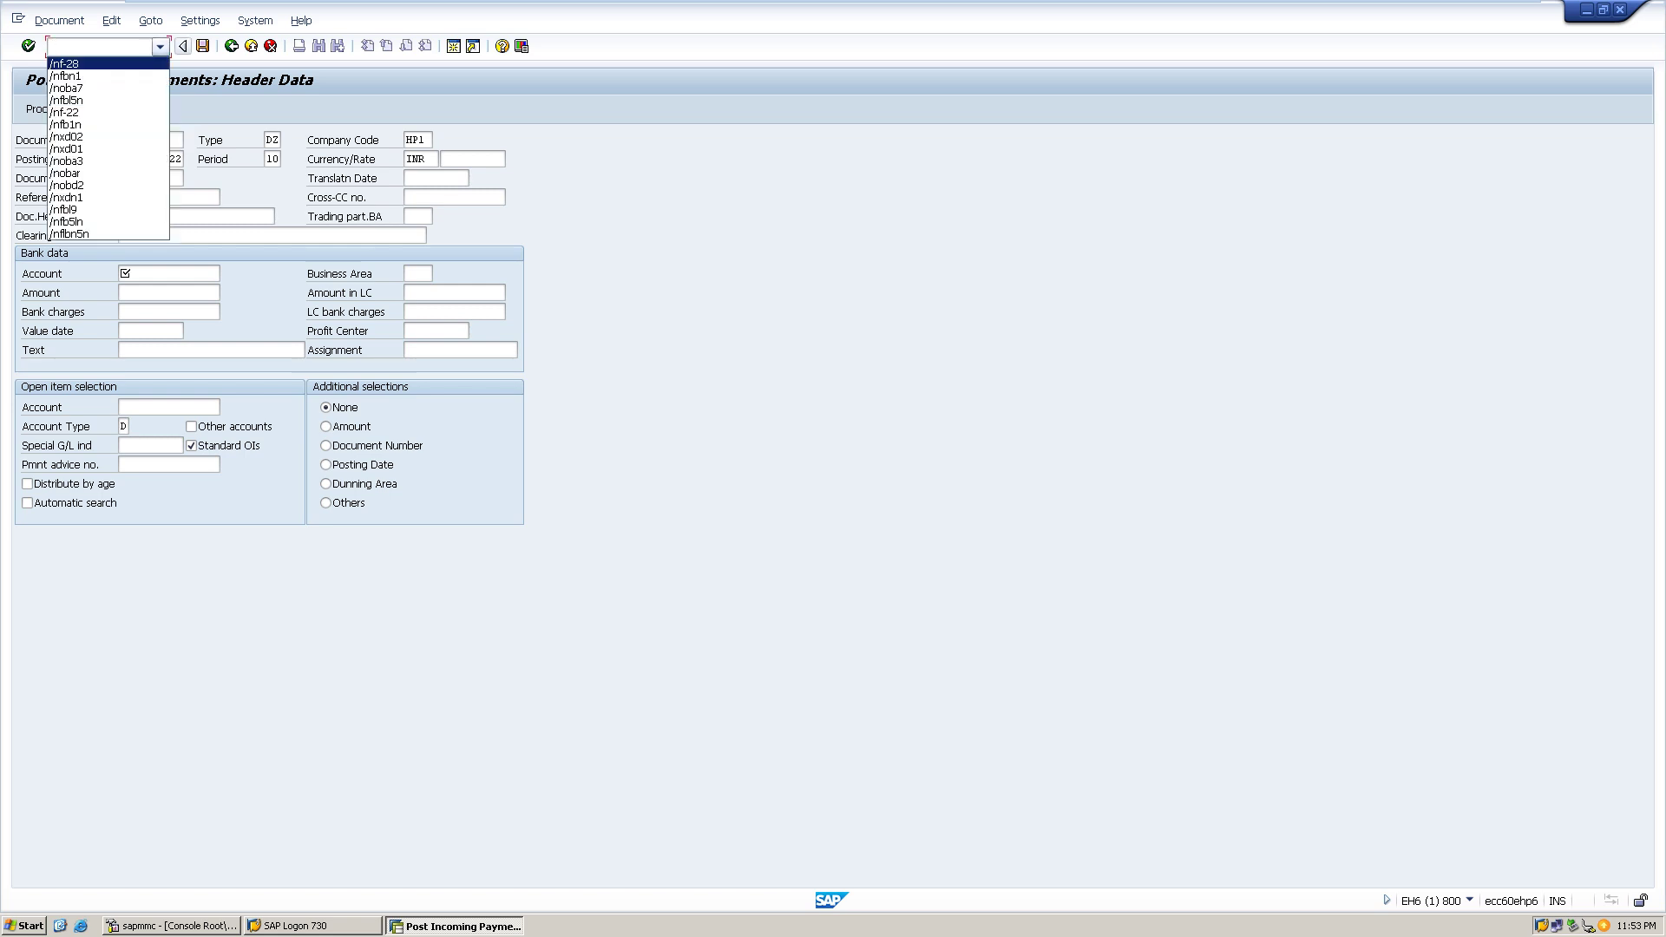
key(Return)
key(Return)
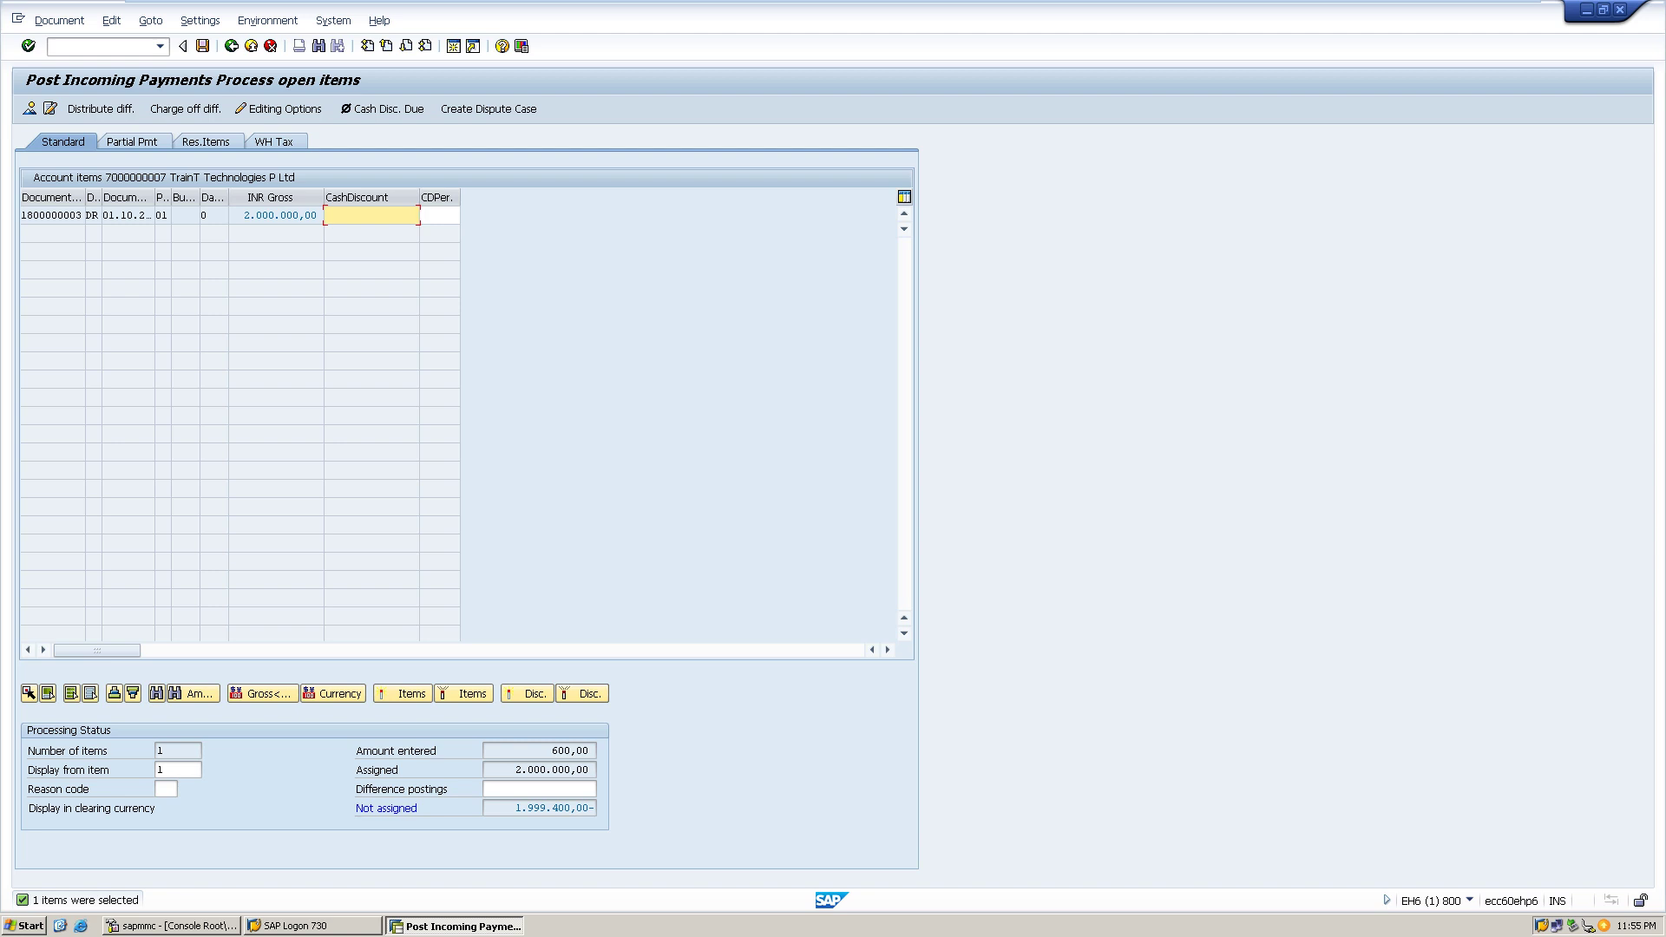
text(10)
key(Return)
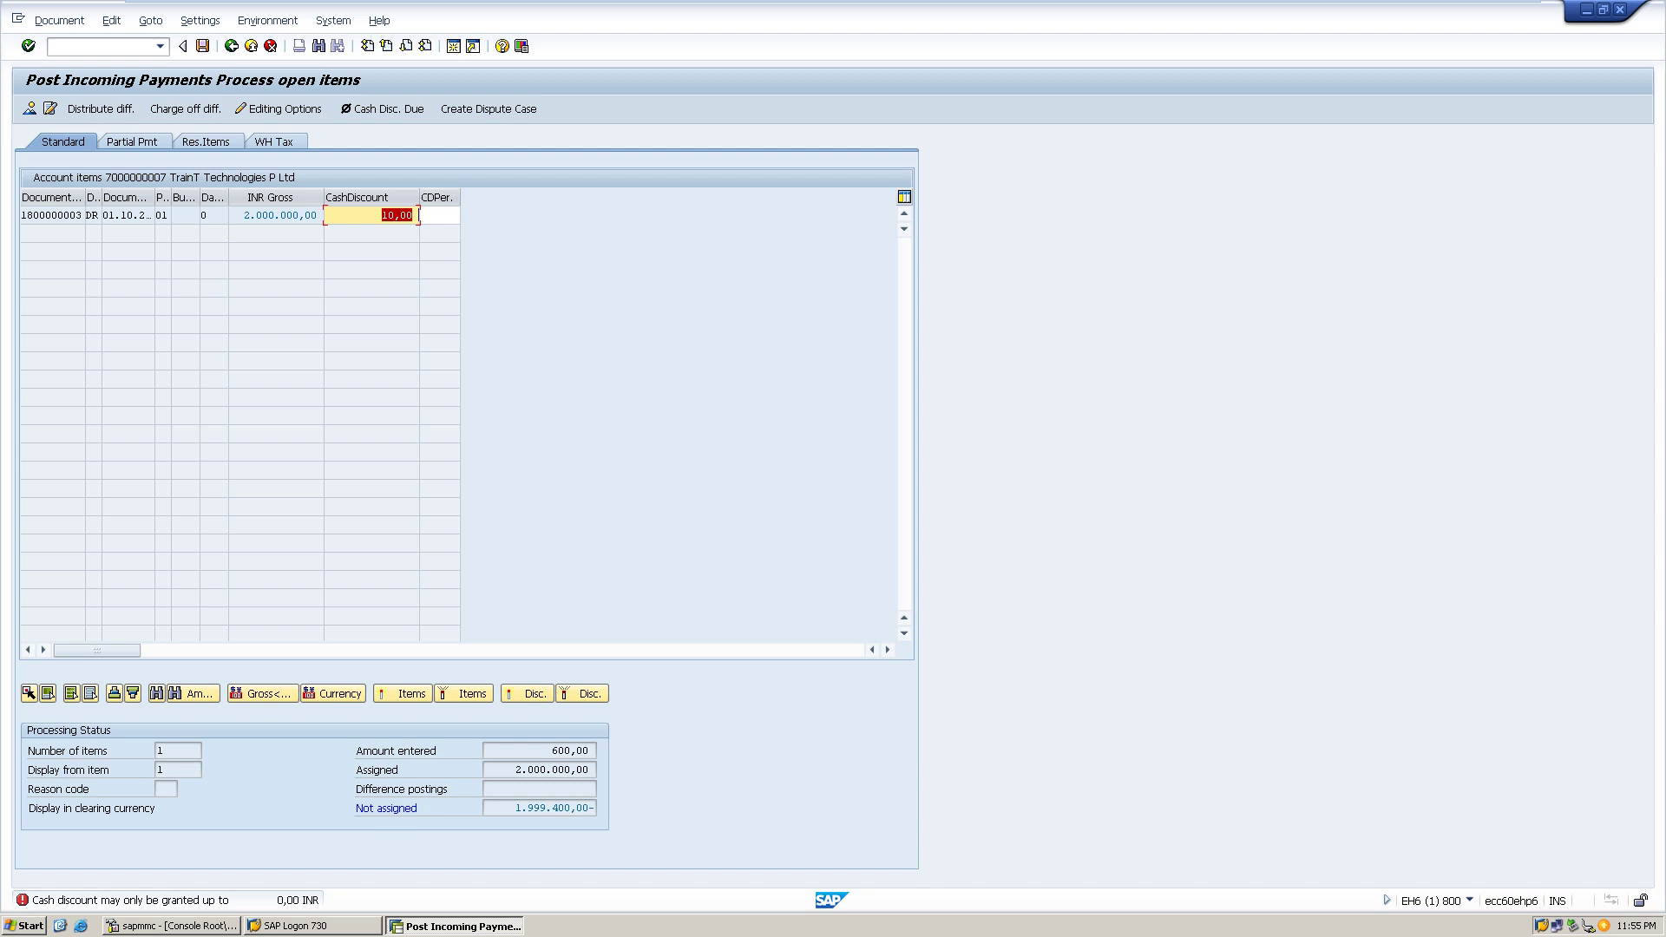
key(BackSpace)
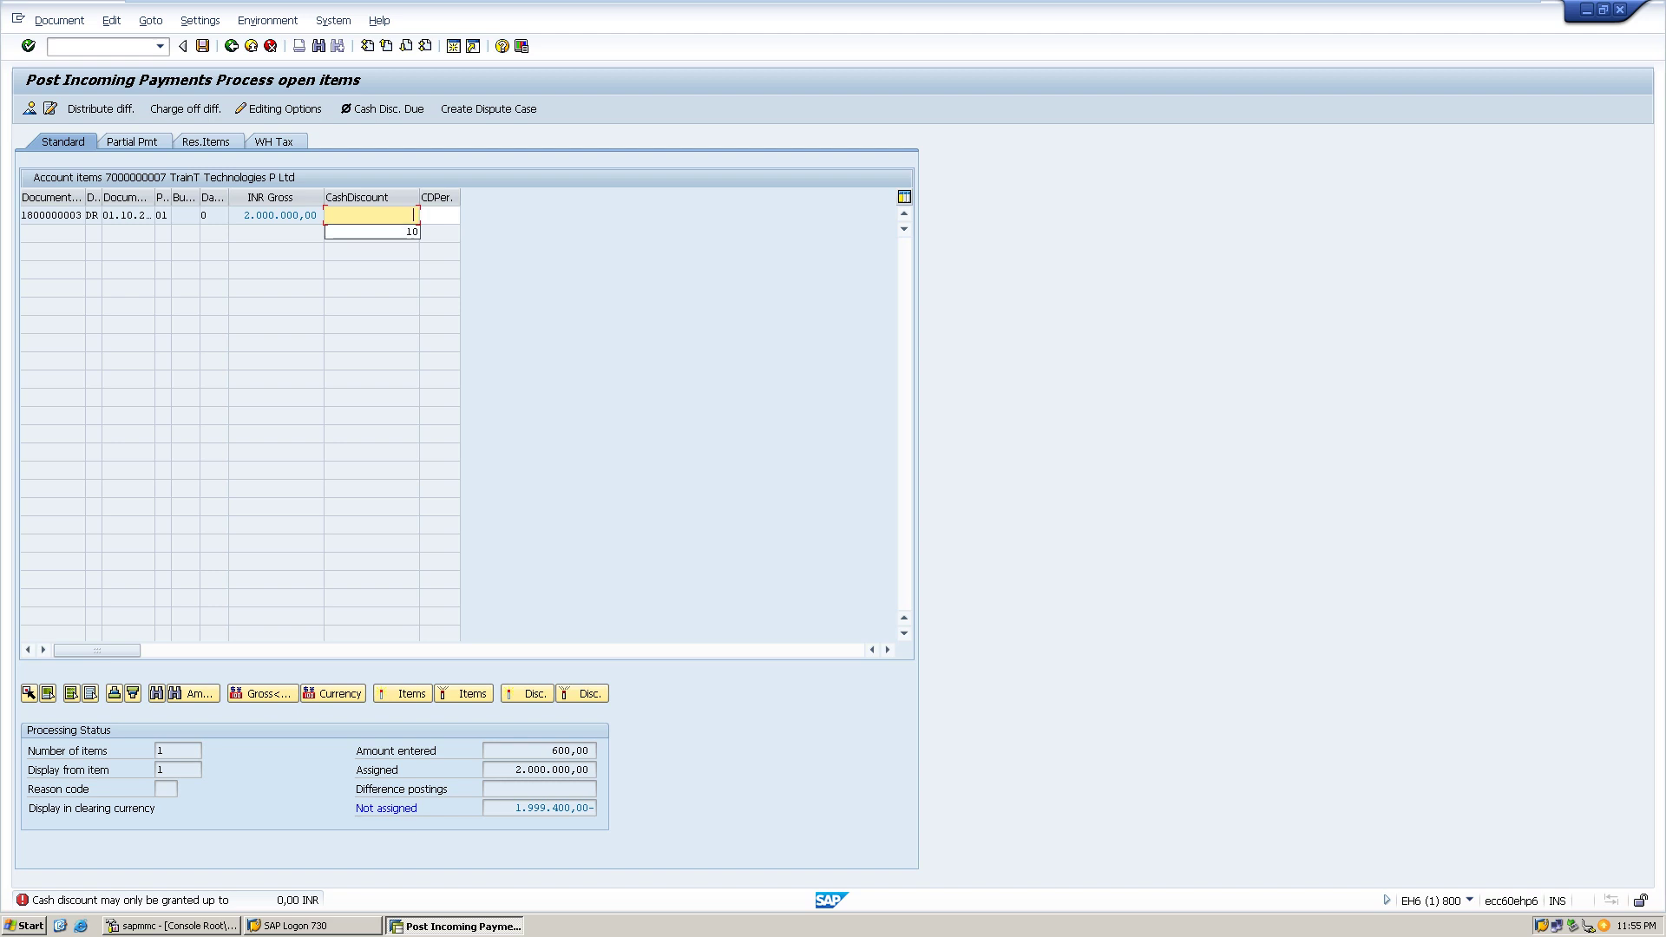
text(-)
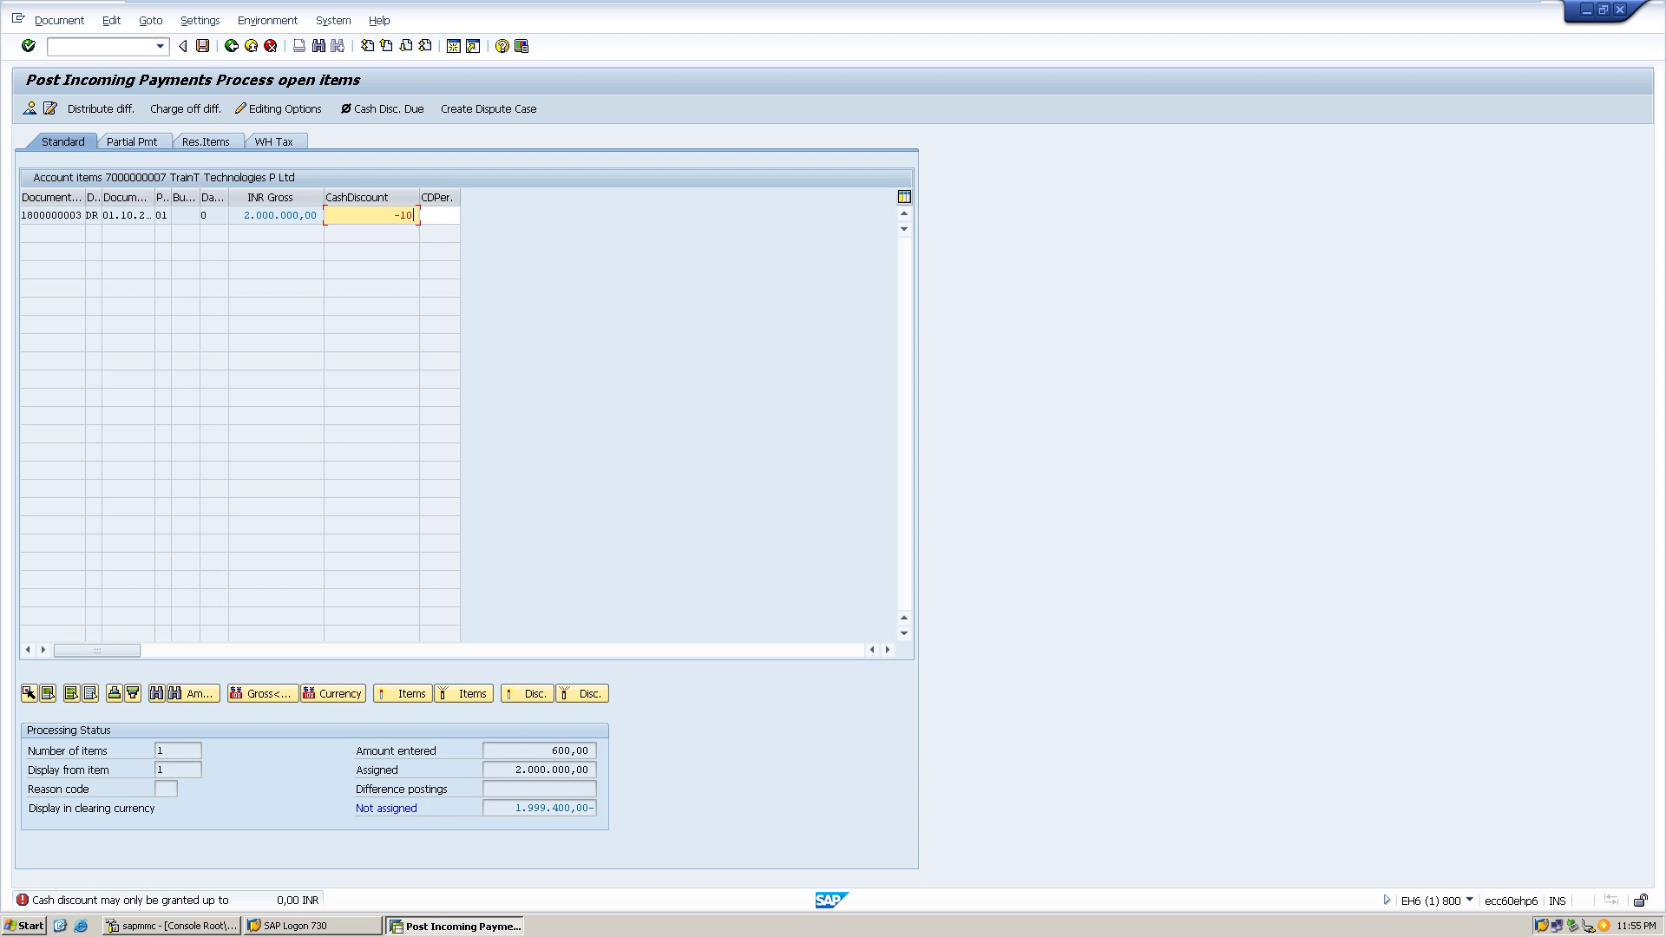
text(10)
key(Return)
key(BackSpace)
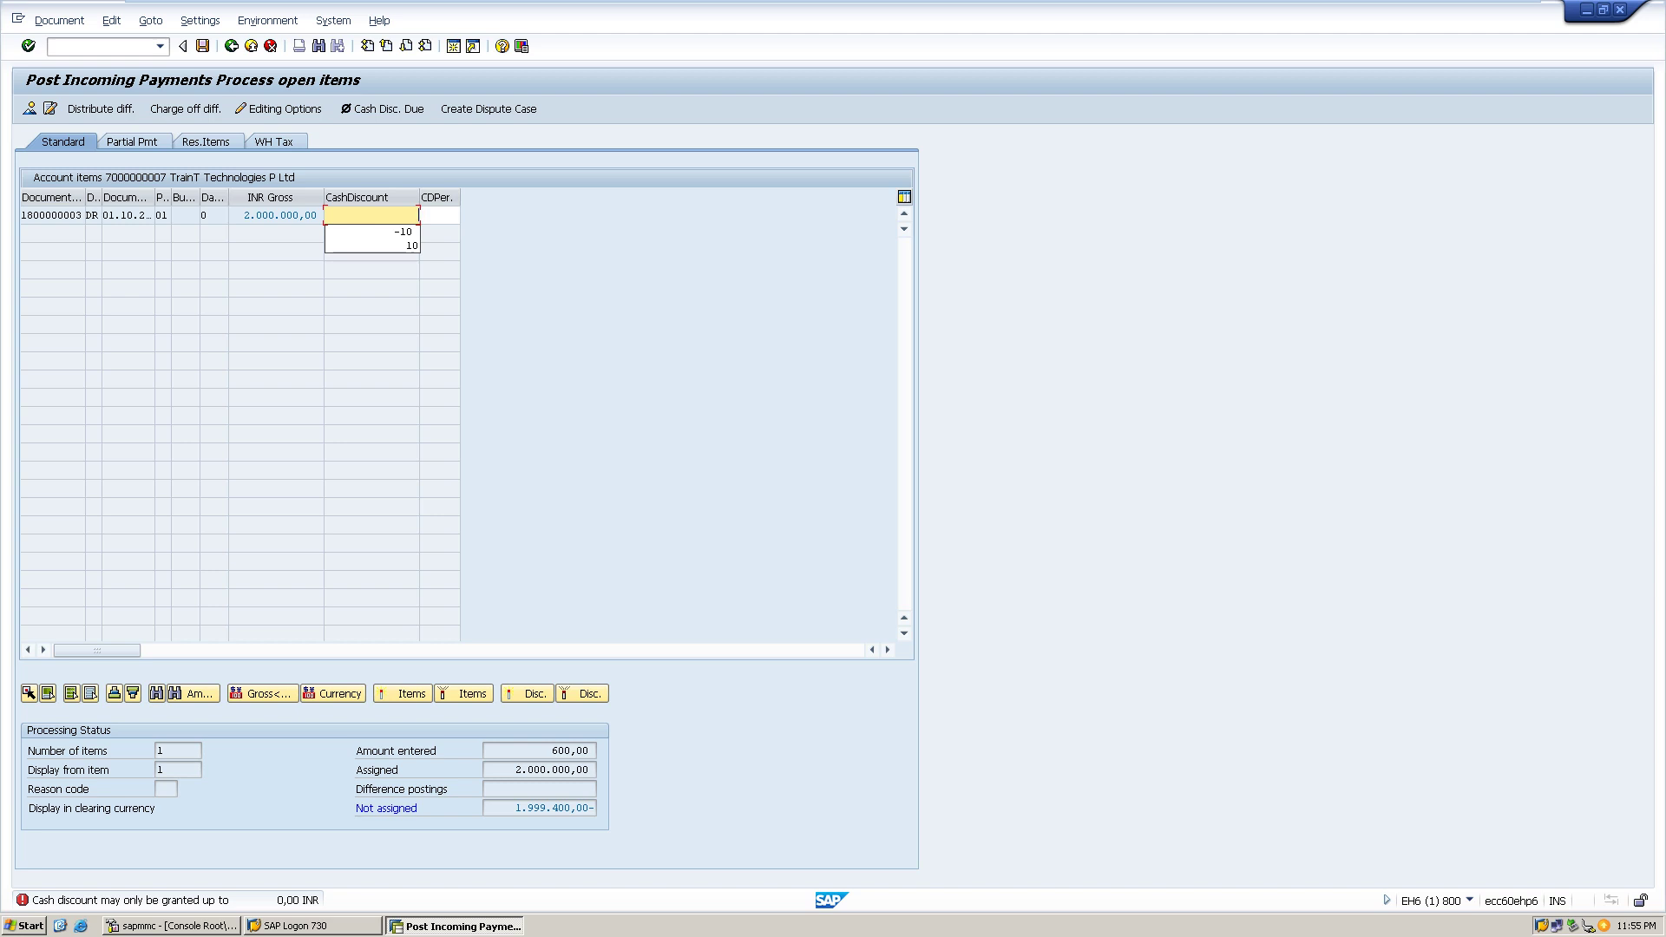
key(F3)
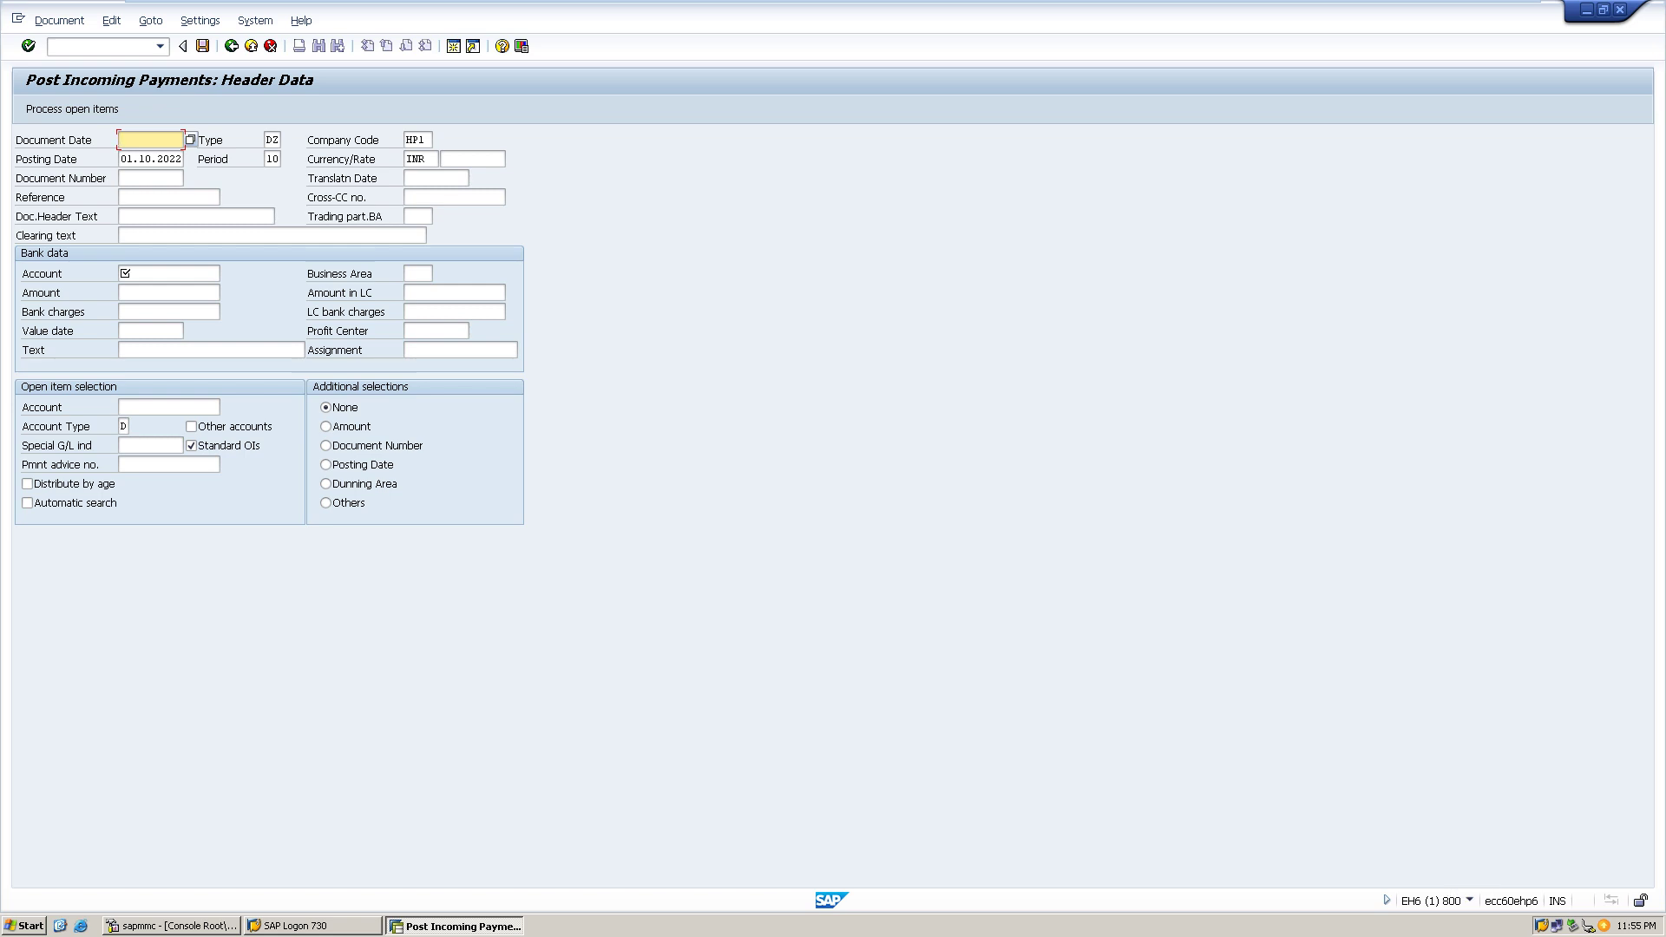
- Enter document date 01.10.2022, bank account 1 and amount 1100 in the payment header
text(0)
key(Down)
key(Return)
key(Tab)
key(Tab)
key(Tab)
key(Tab)
key(Tab)
key(Tab)
key(Tab)
key(Tab)
key(Tab)
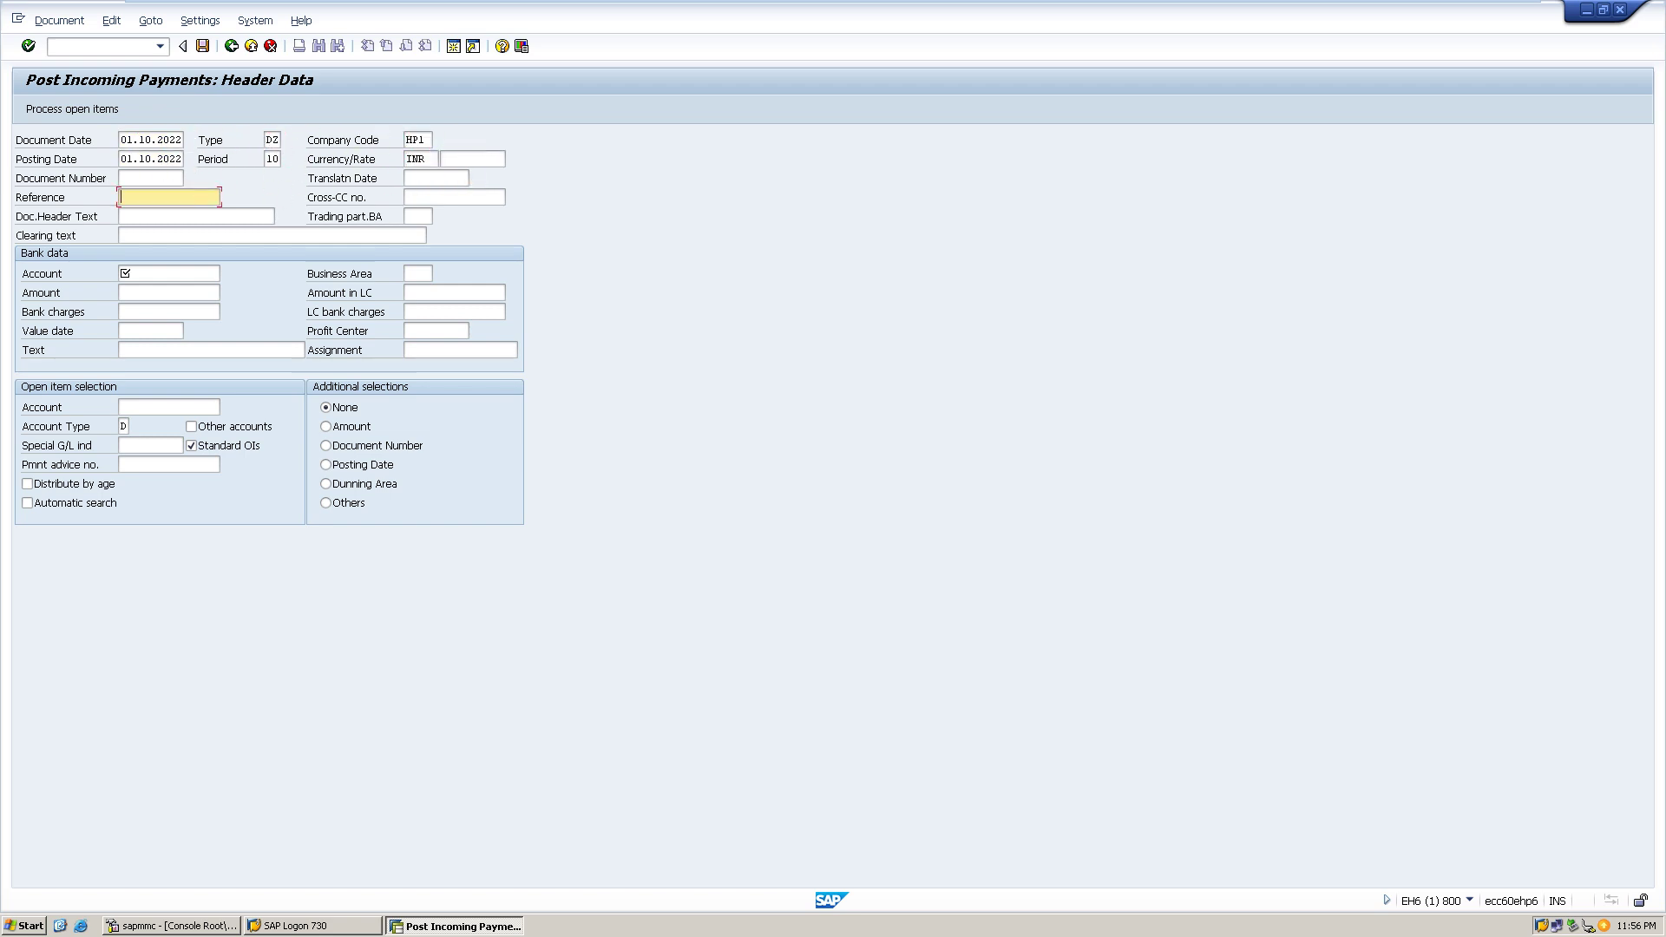
click(169, 274)
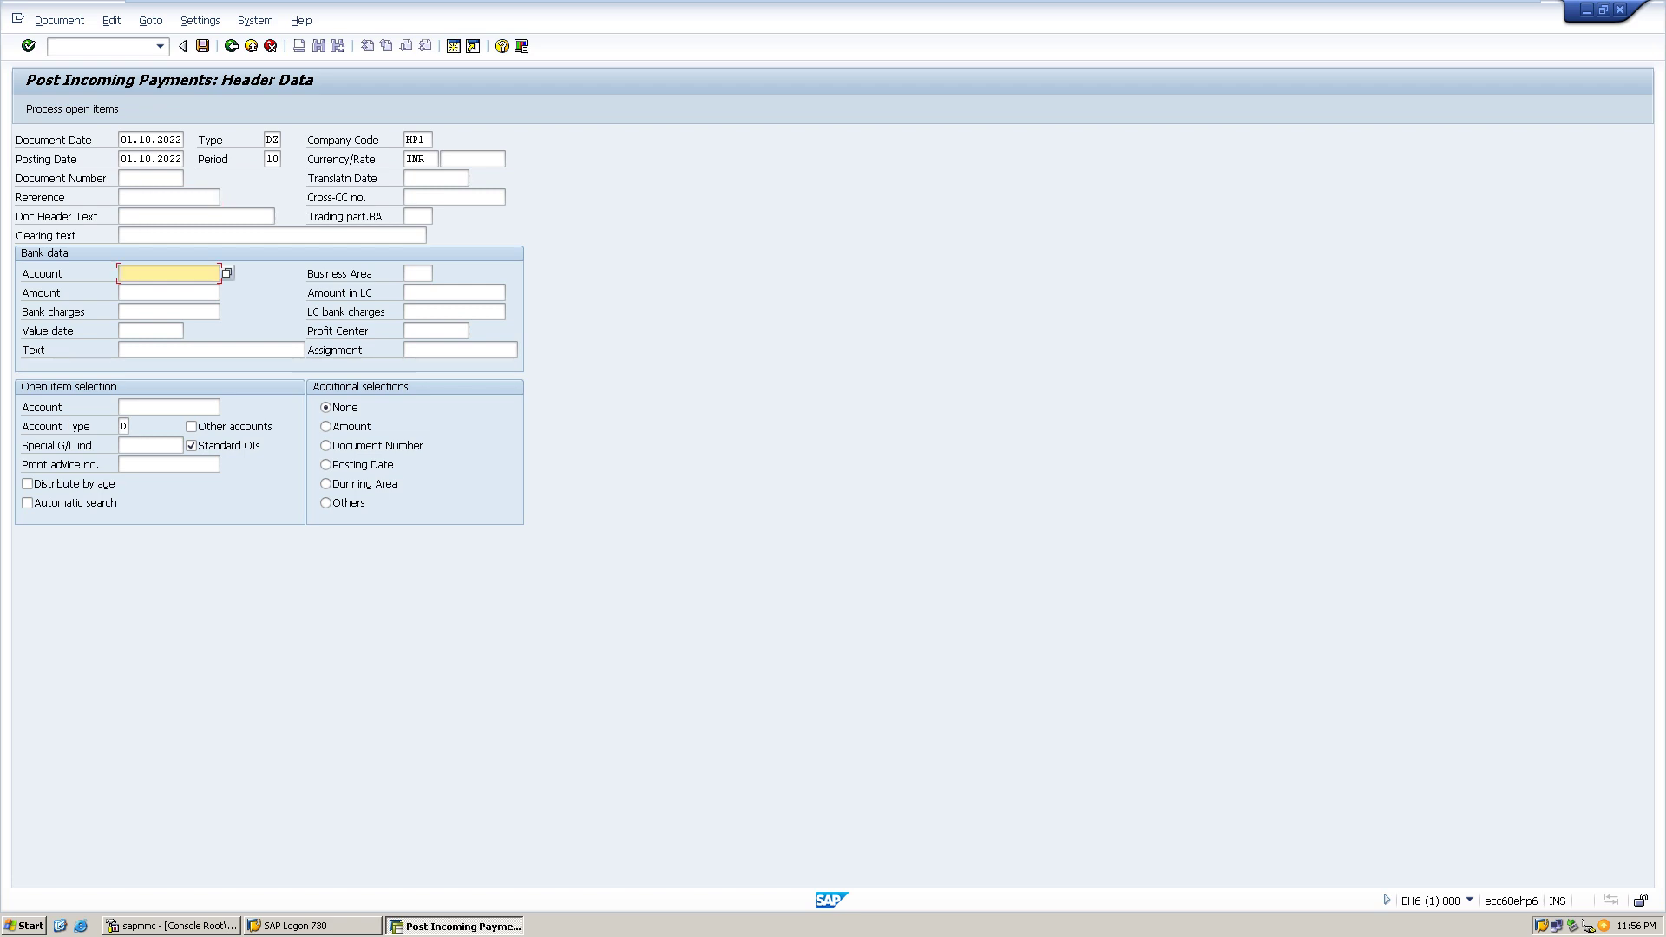
text(110)
key(Tab)
key(shift+Tab)
key(BackSpace)
key(BackSpace)
key(Tab)
key(Tab)
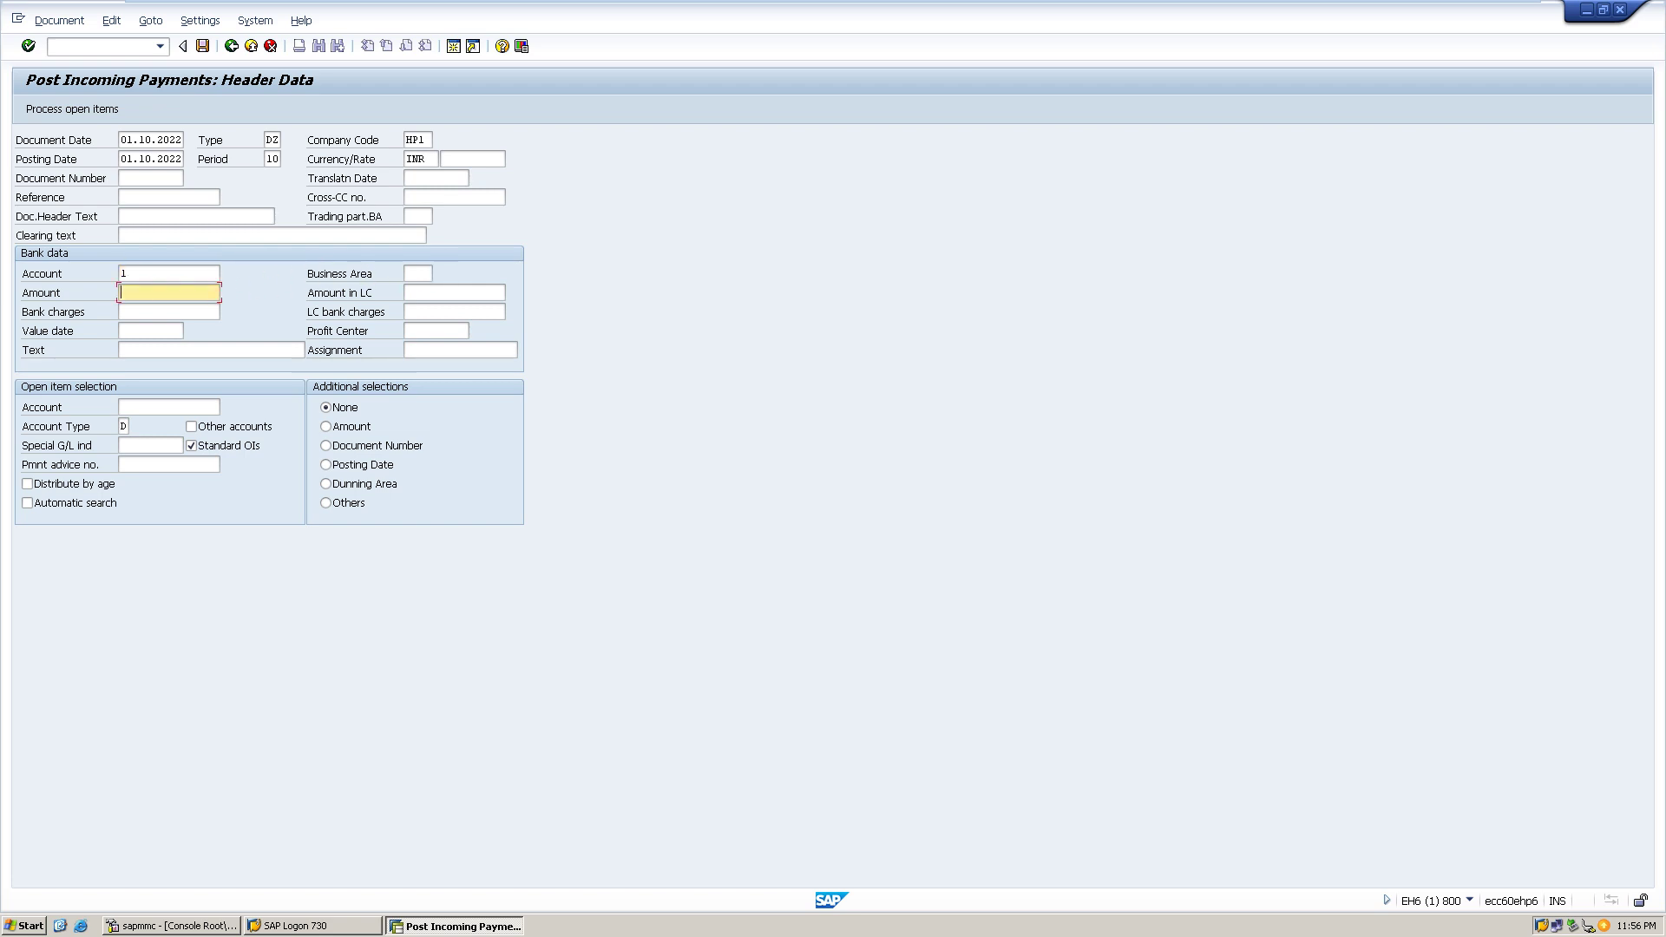
text(1100)
key(Tab)
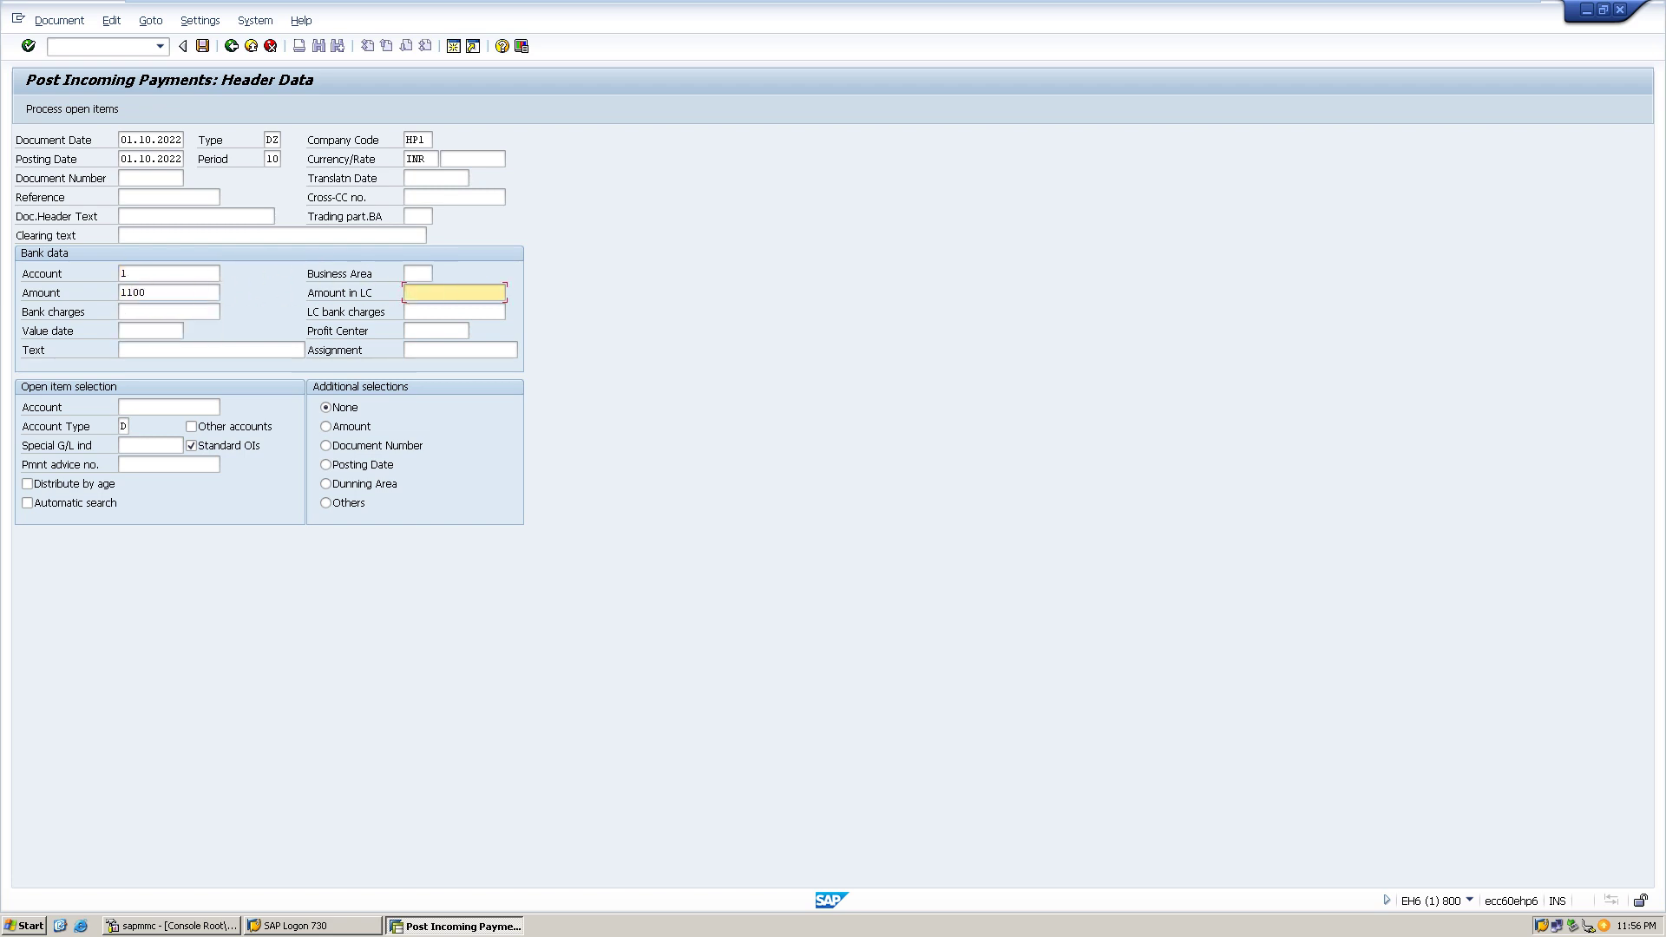
click(169, 407)
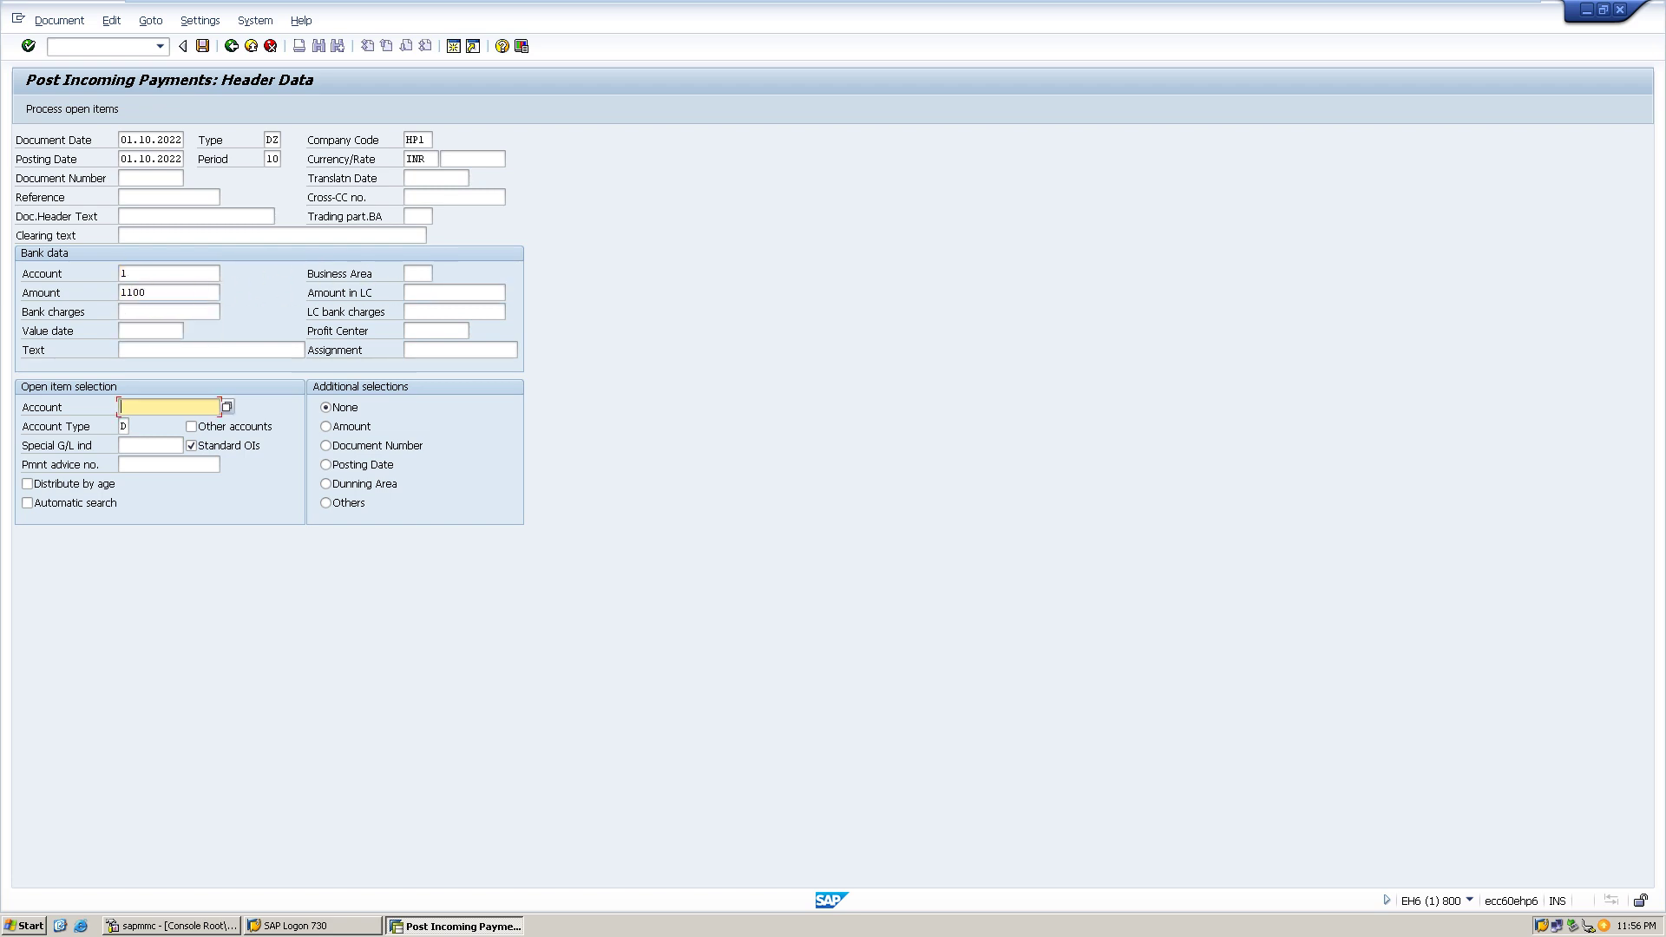
click(227, 407)
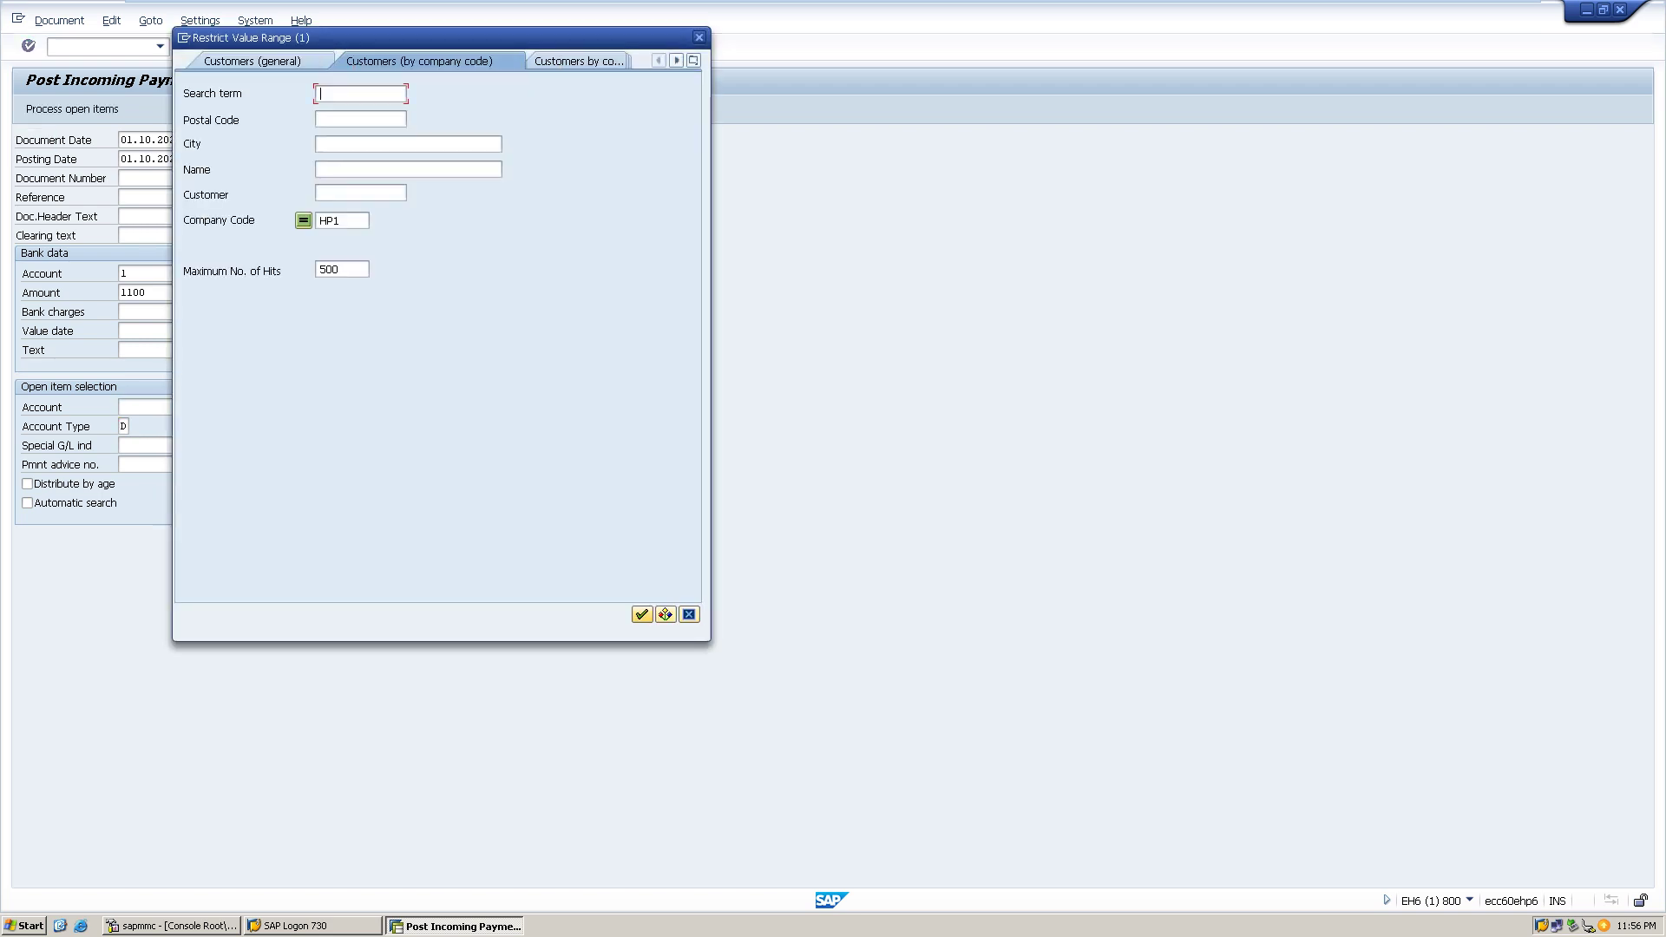
click(643, 614)
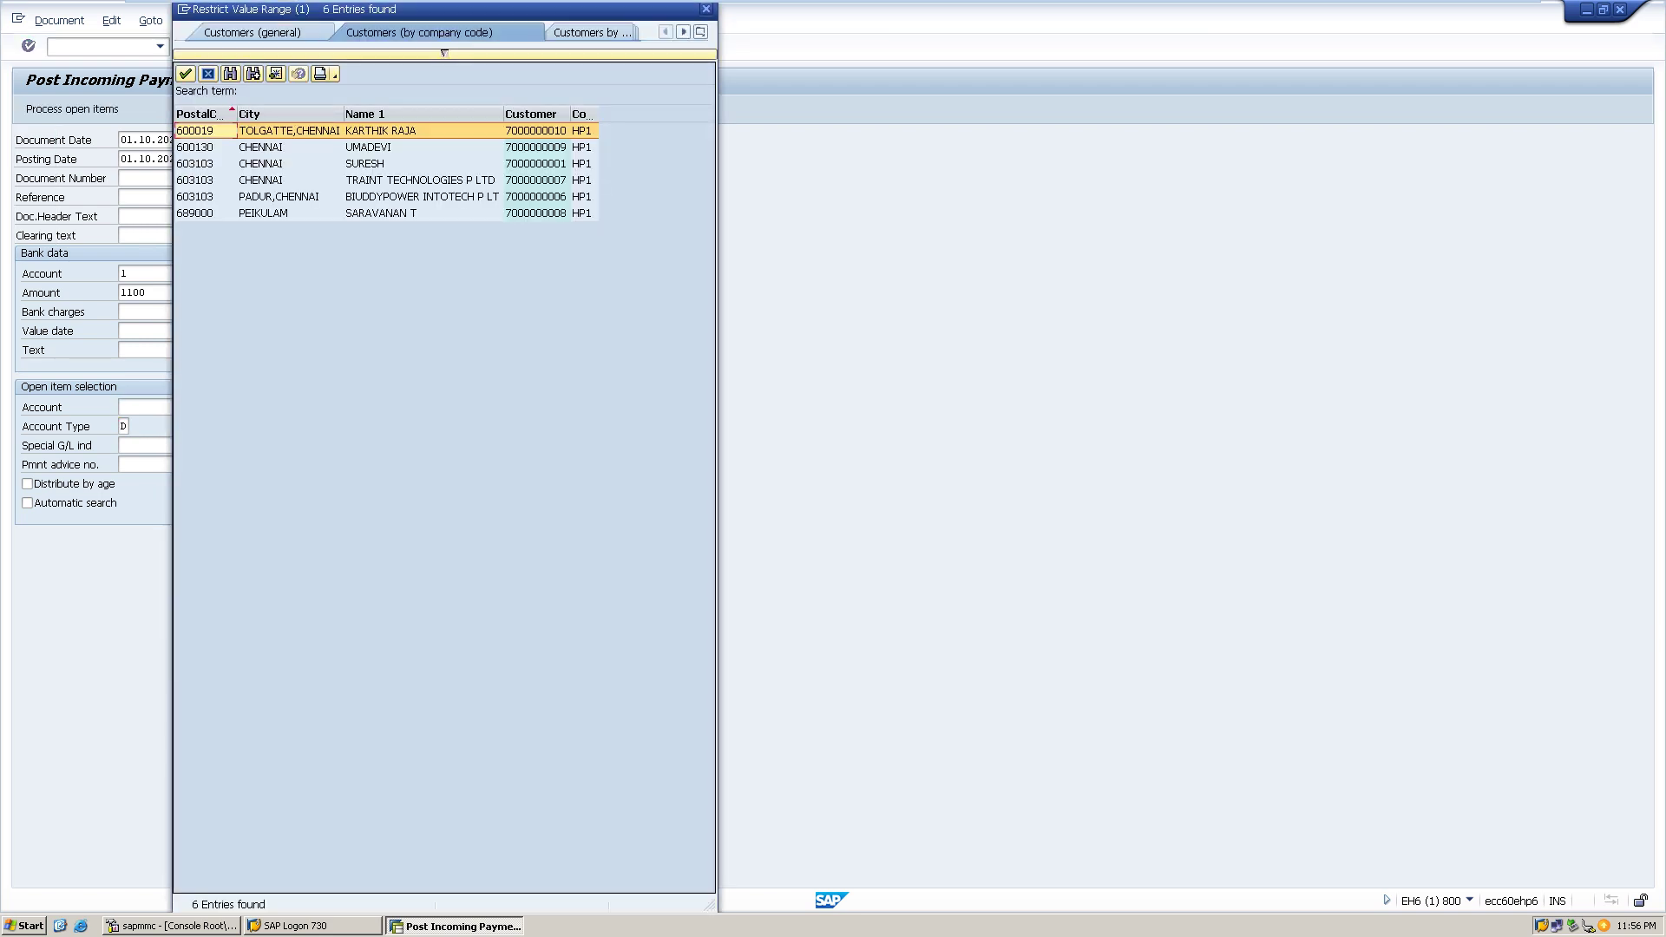
double_click(417, 180)
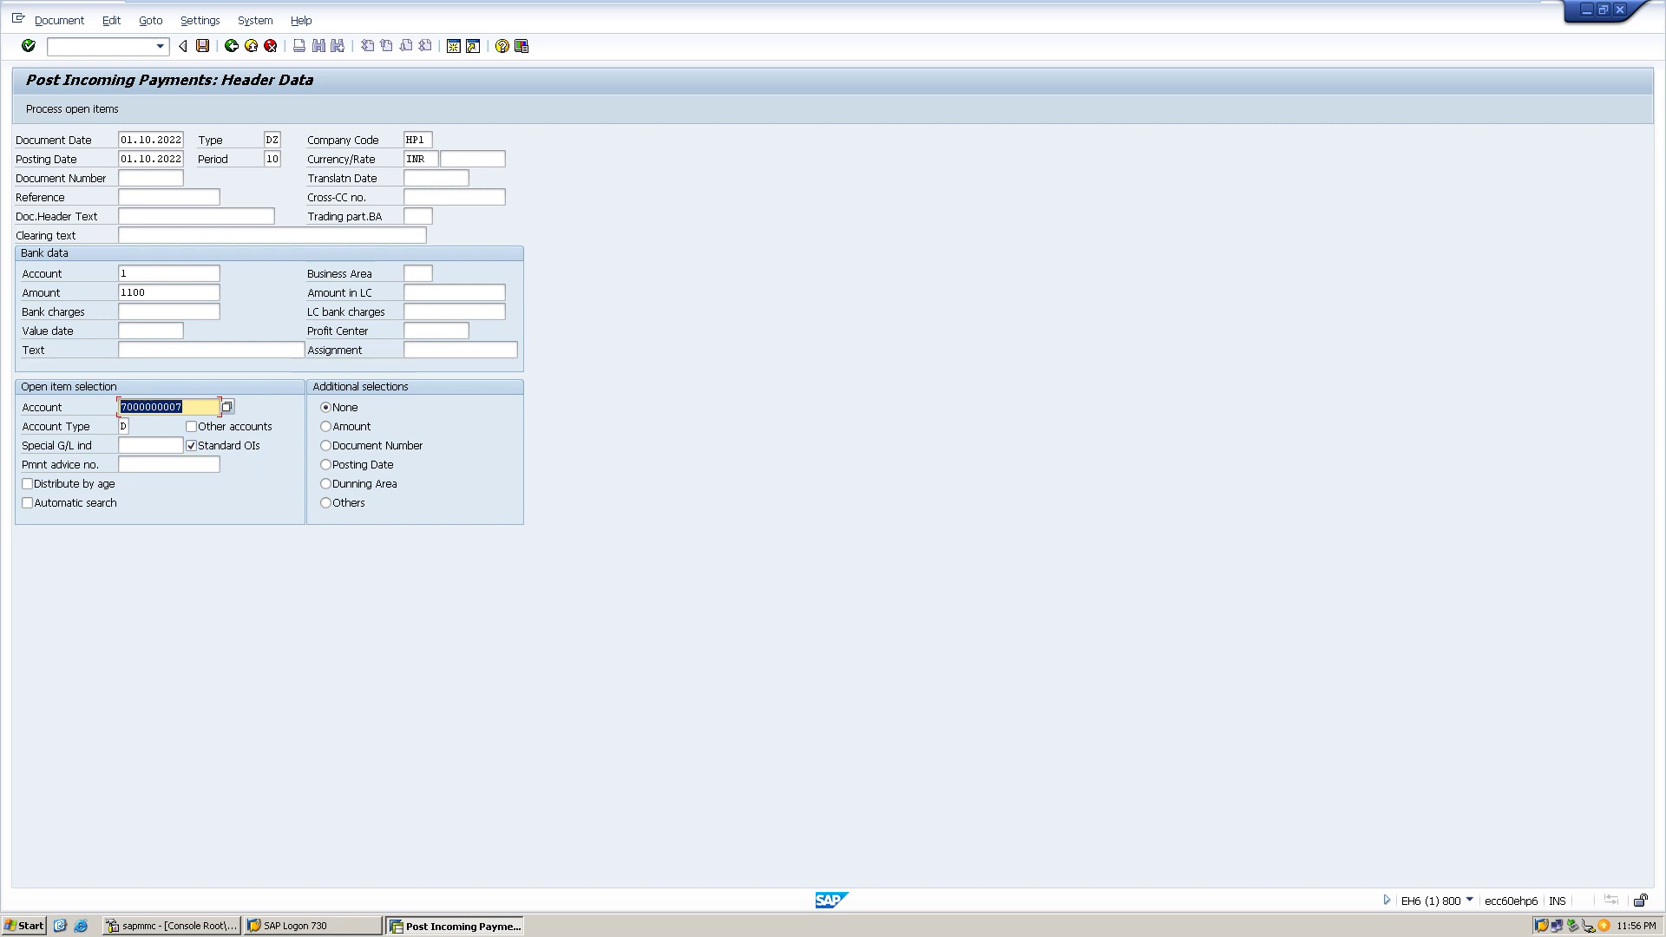
key(shift+F4)
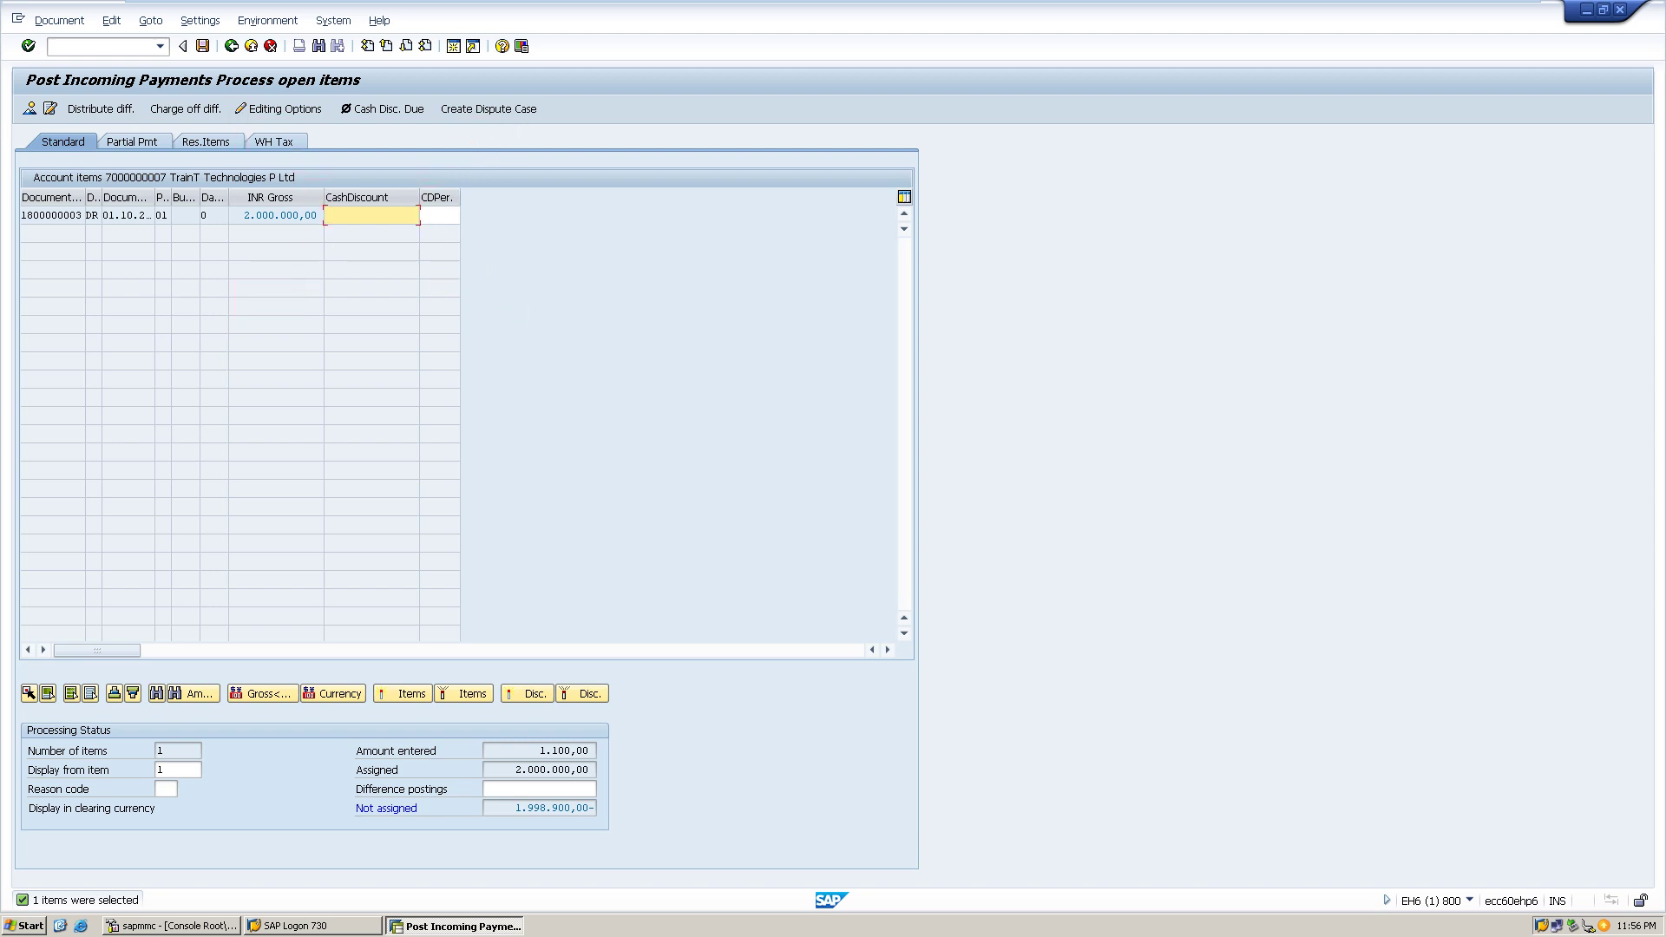
key(Return)
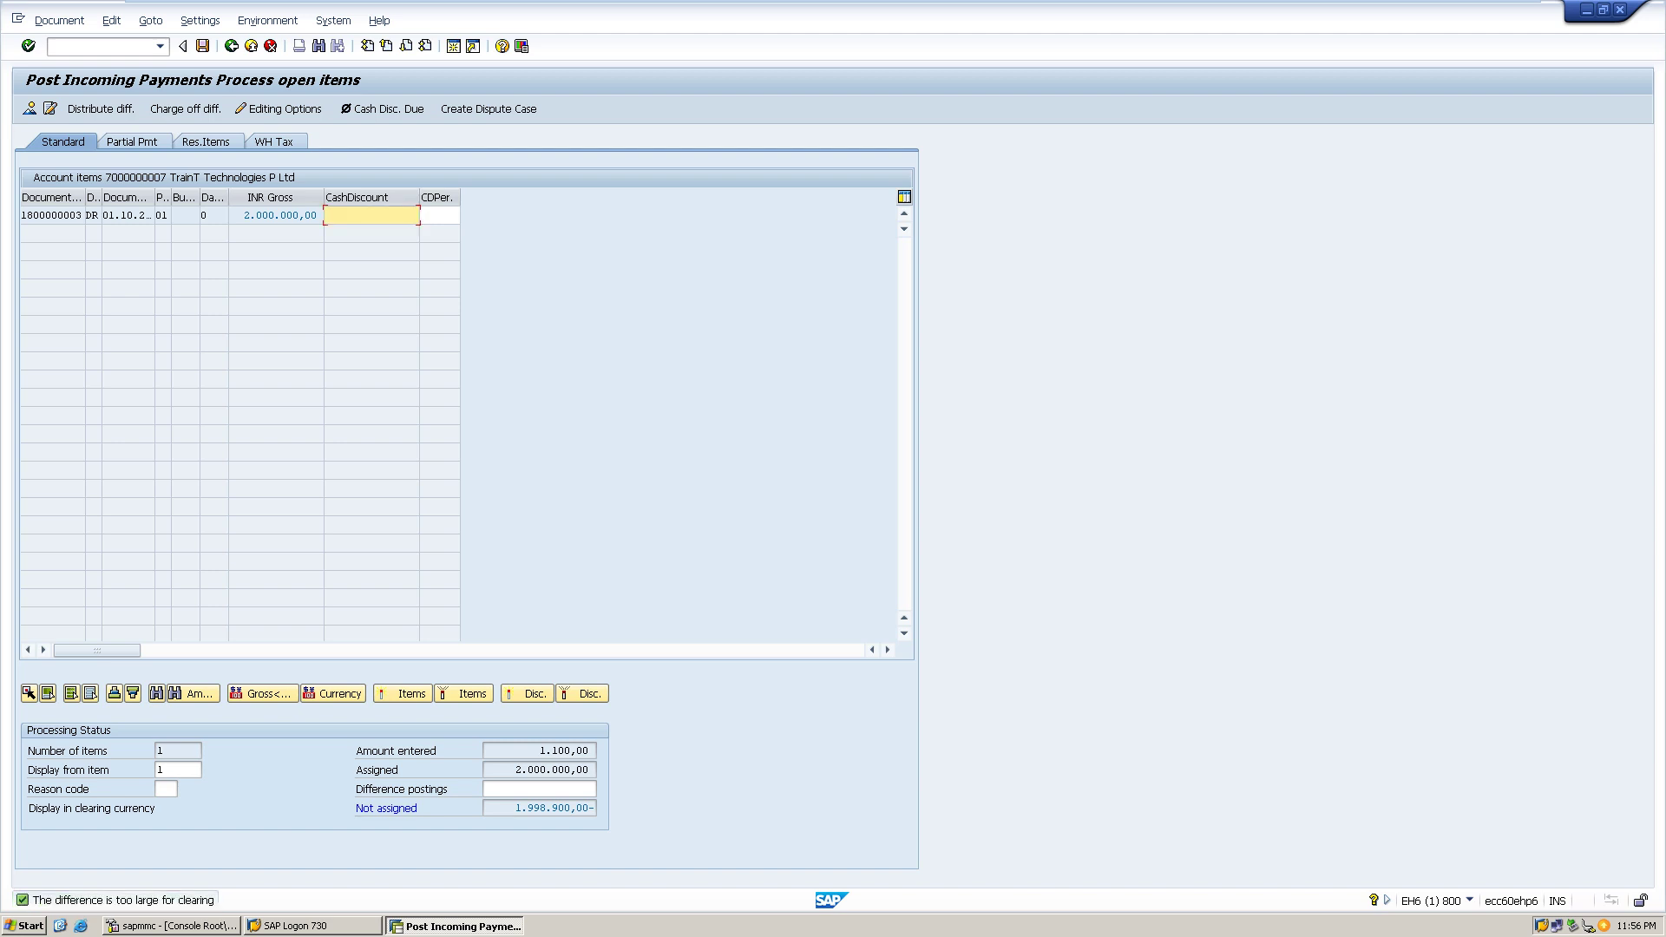
click(130, 141)
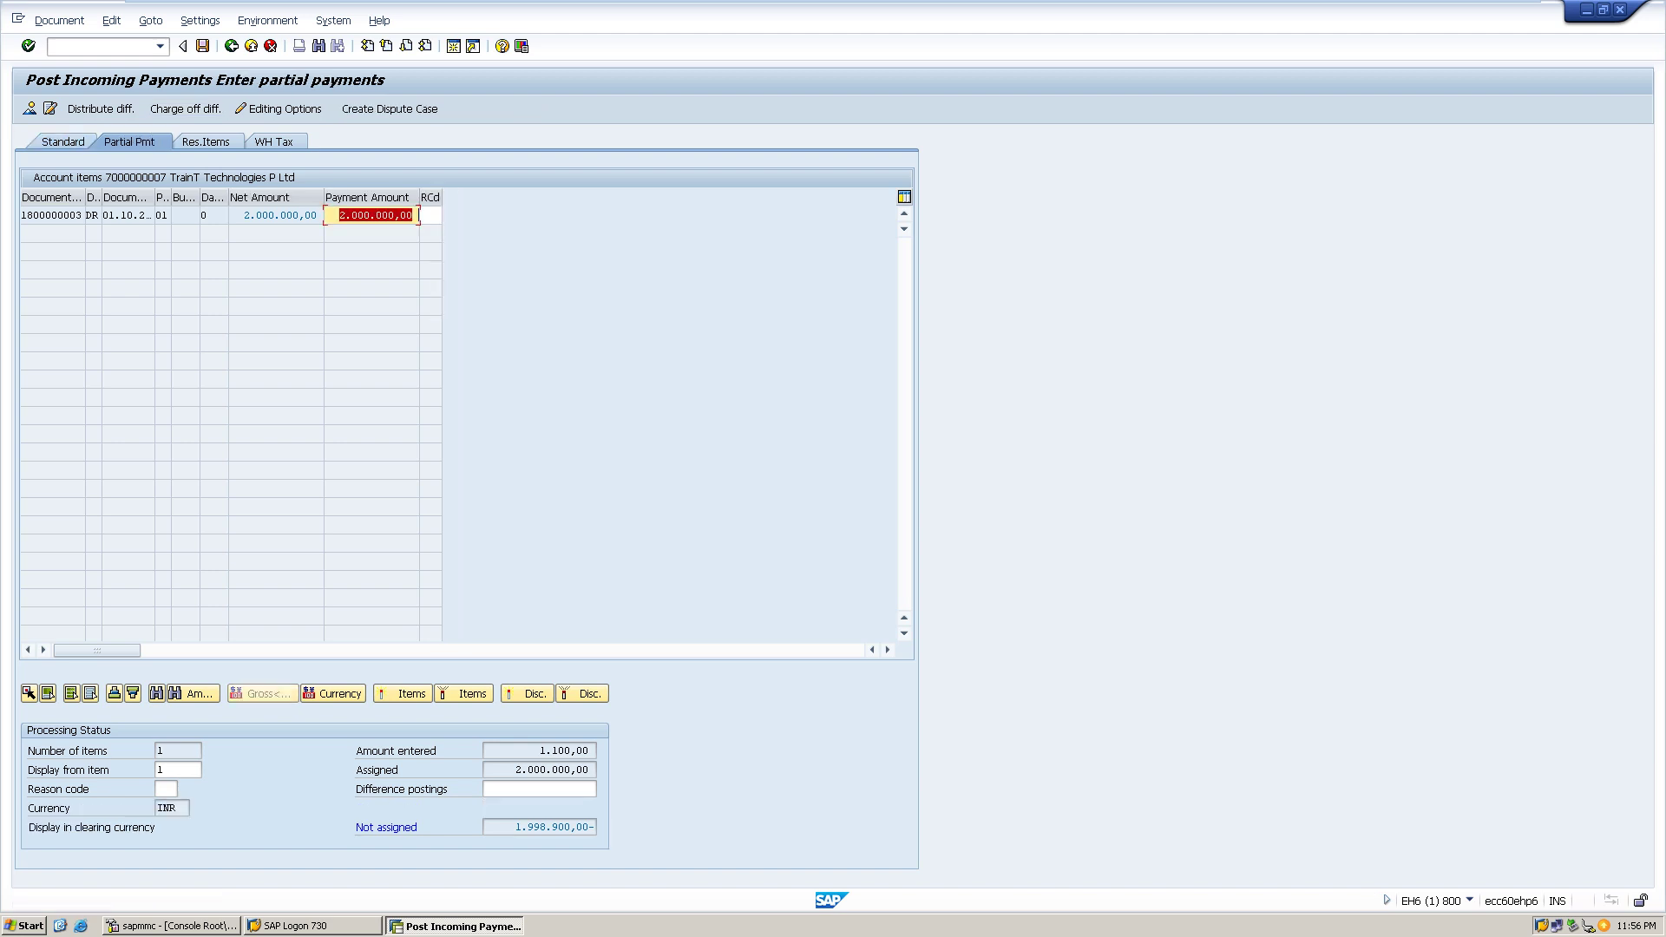
key(Return)
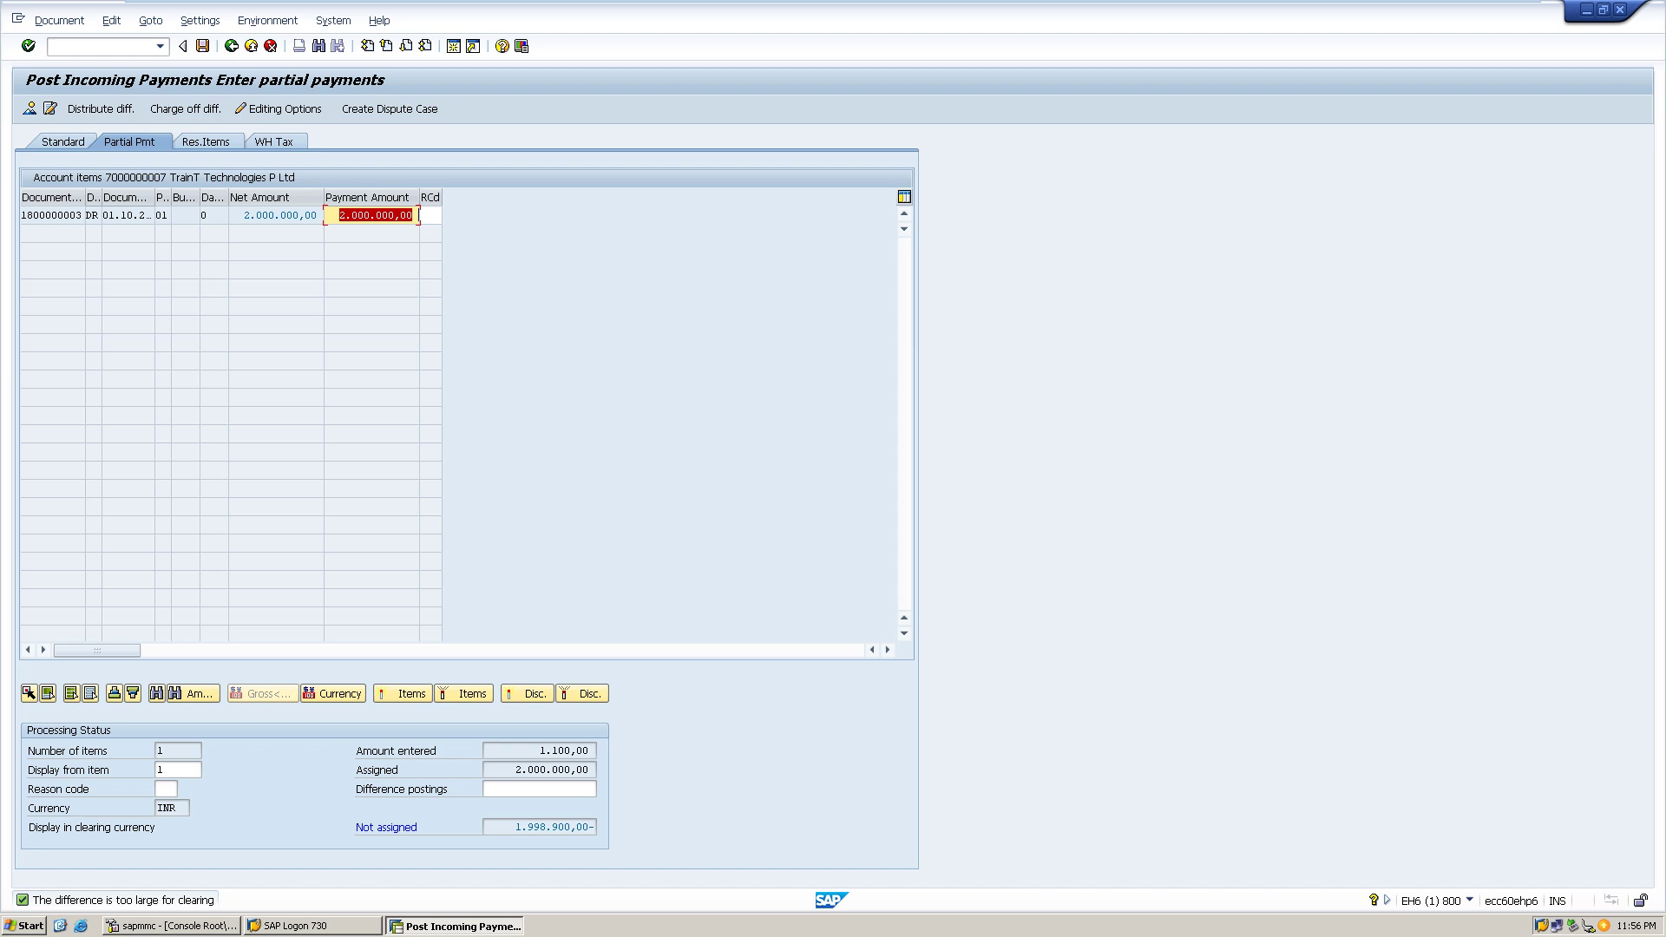
click(159, 46)
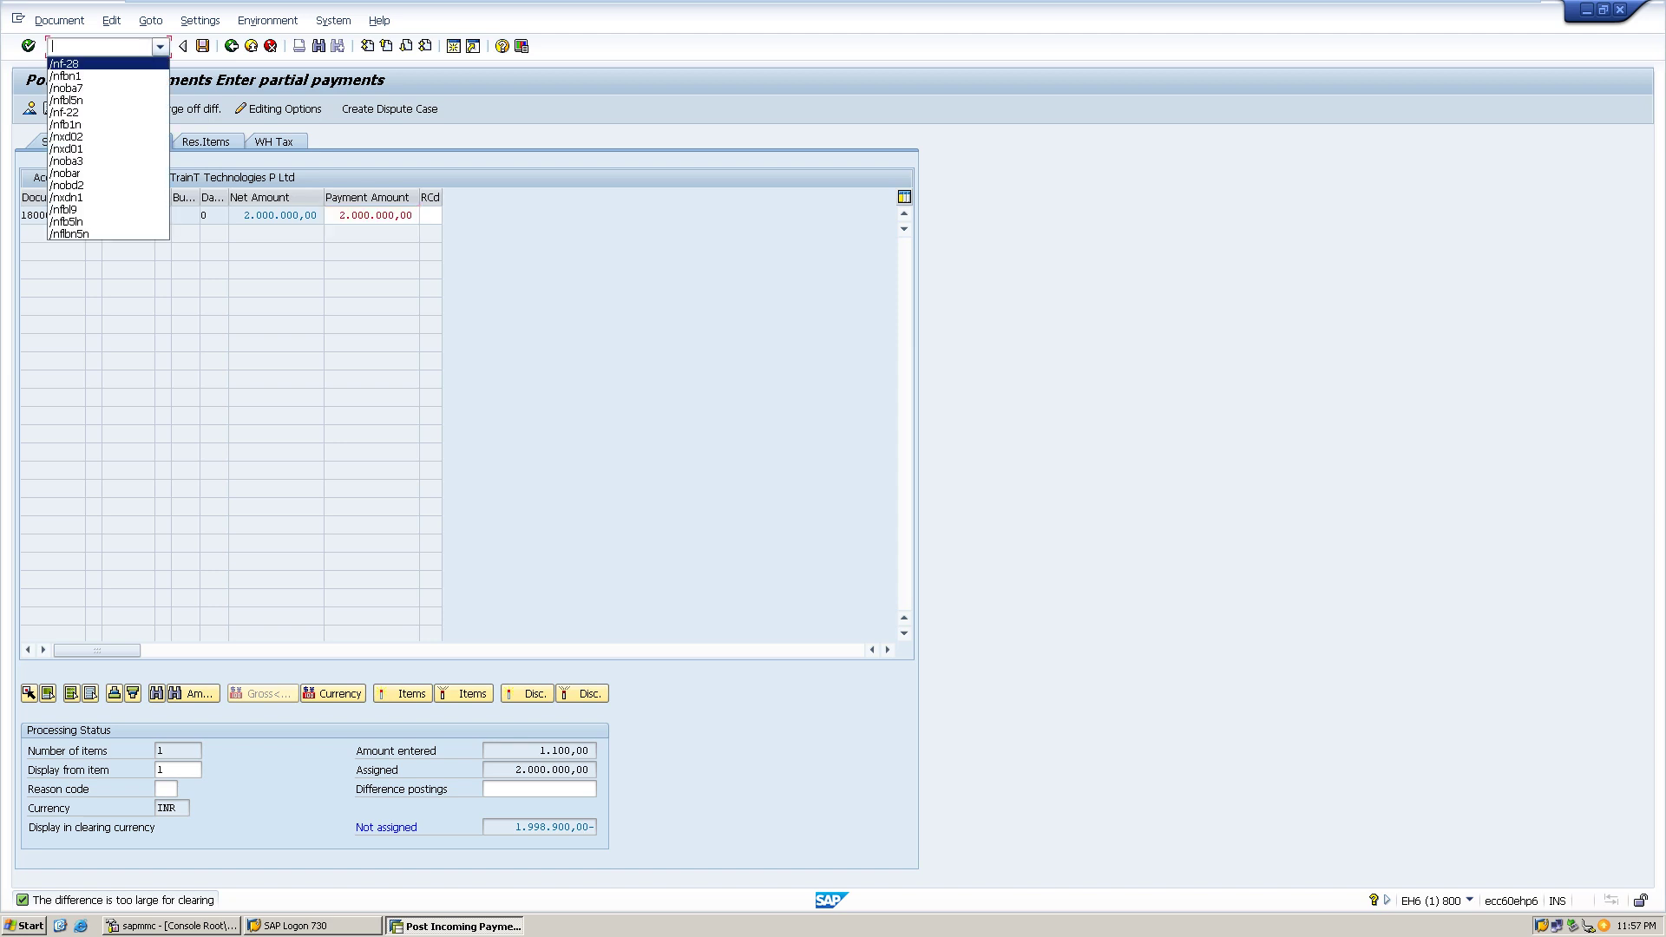
- Restart F-28 with document date 01.10.2022, bank account 1 and amount 19900
key(Return)
key(Return)
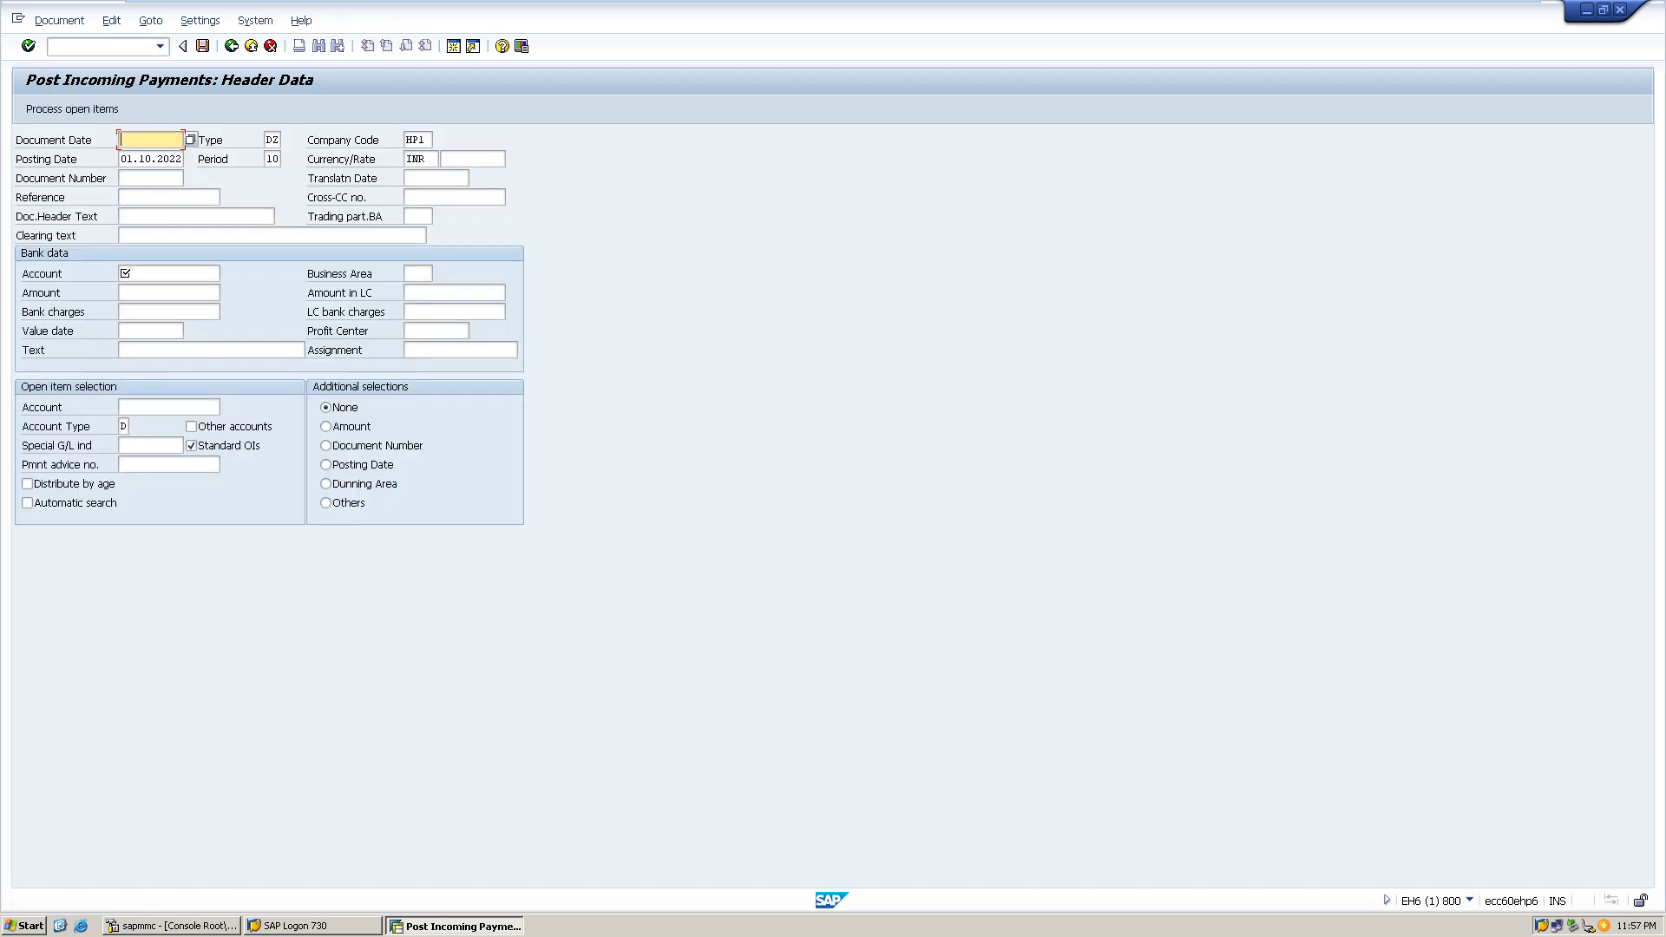
text(01)
key(Down)
key(Return)
click(169, 273)
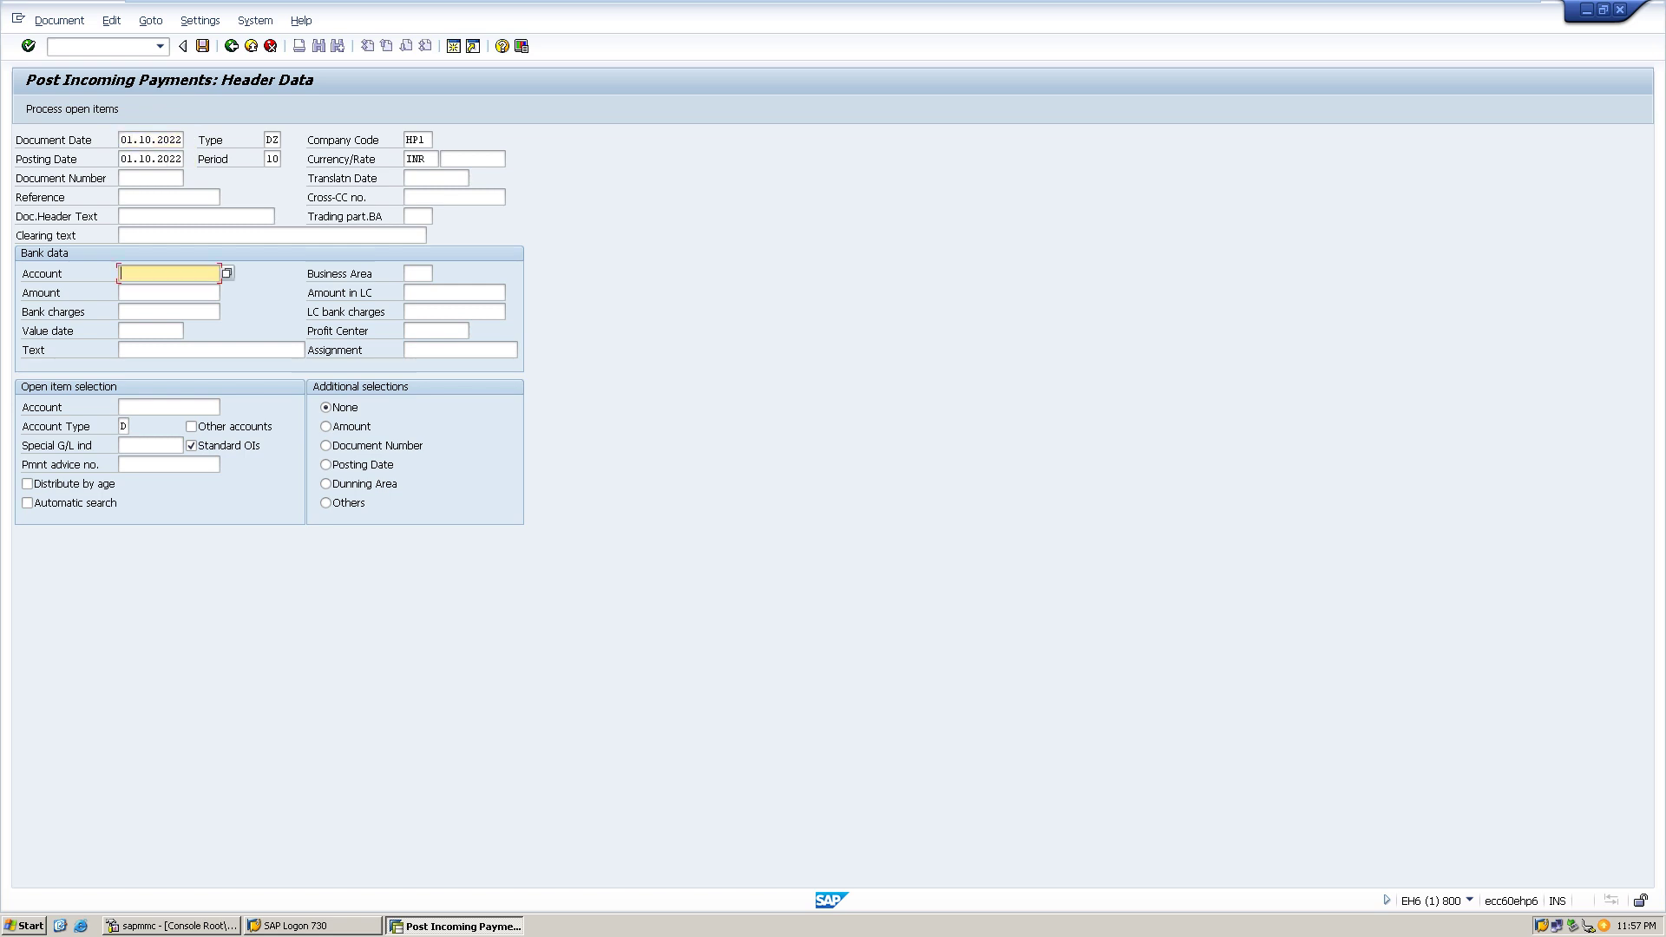
text(19900)
key(BackSpace)
key(BackSpace)
key(BackSpace)
key(BackSpace)
click(169, 292)
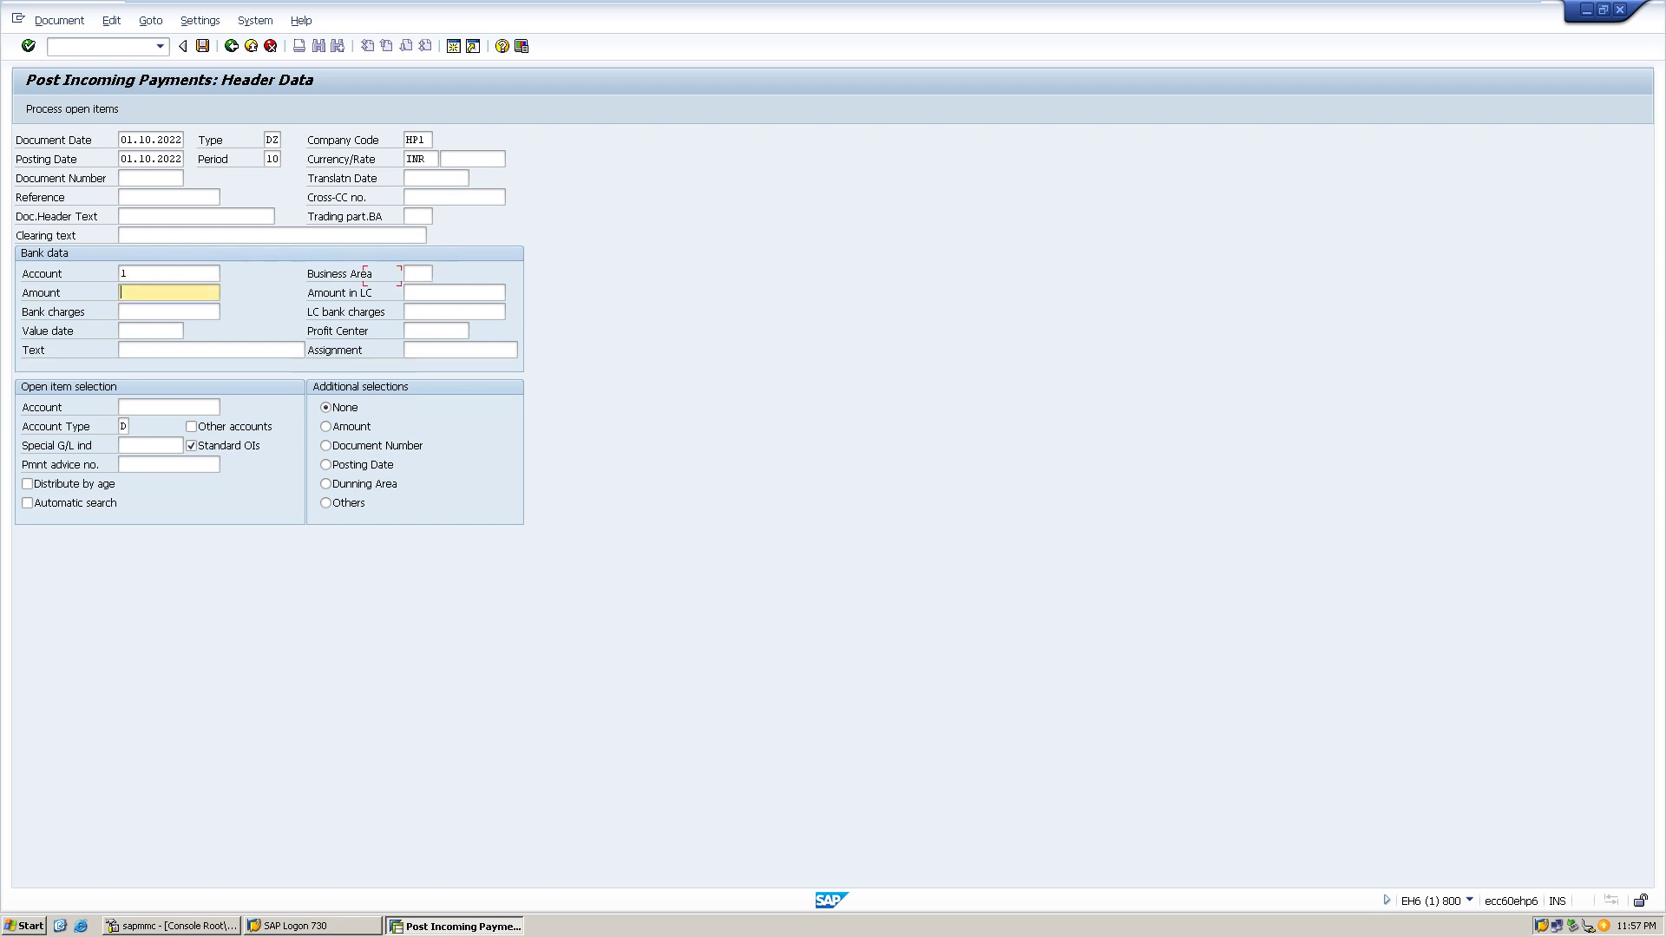
text(1)
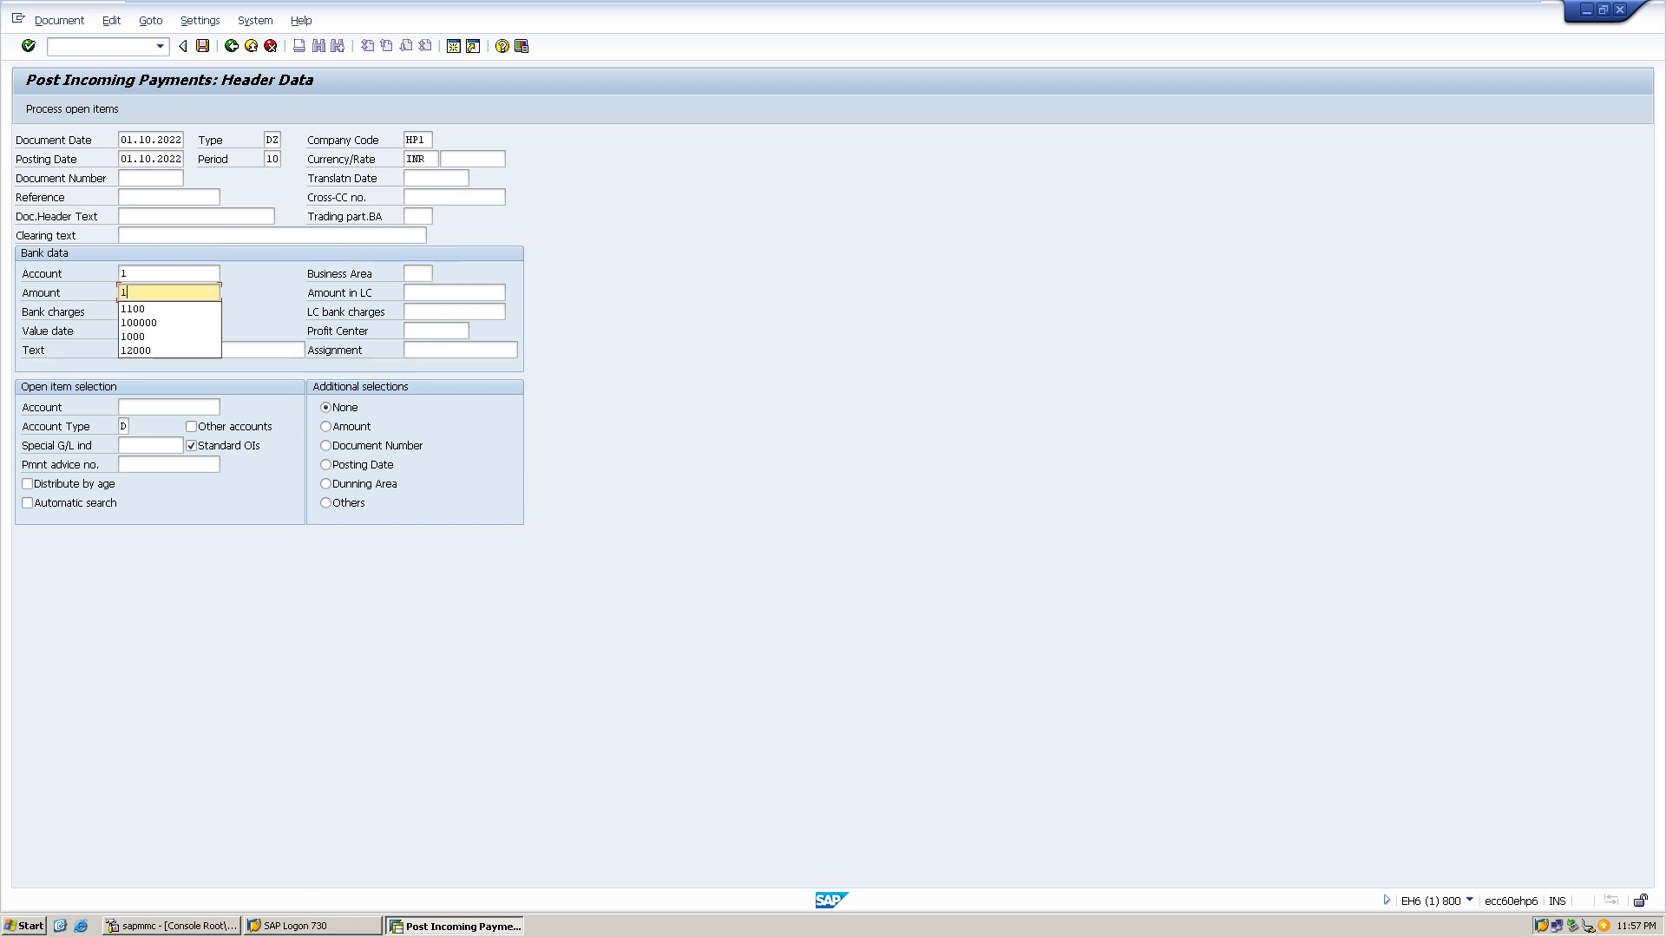
text(9900)
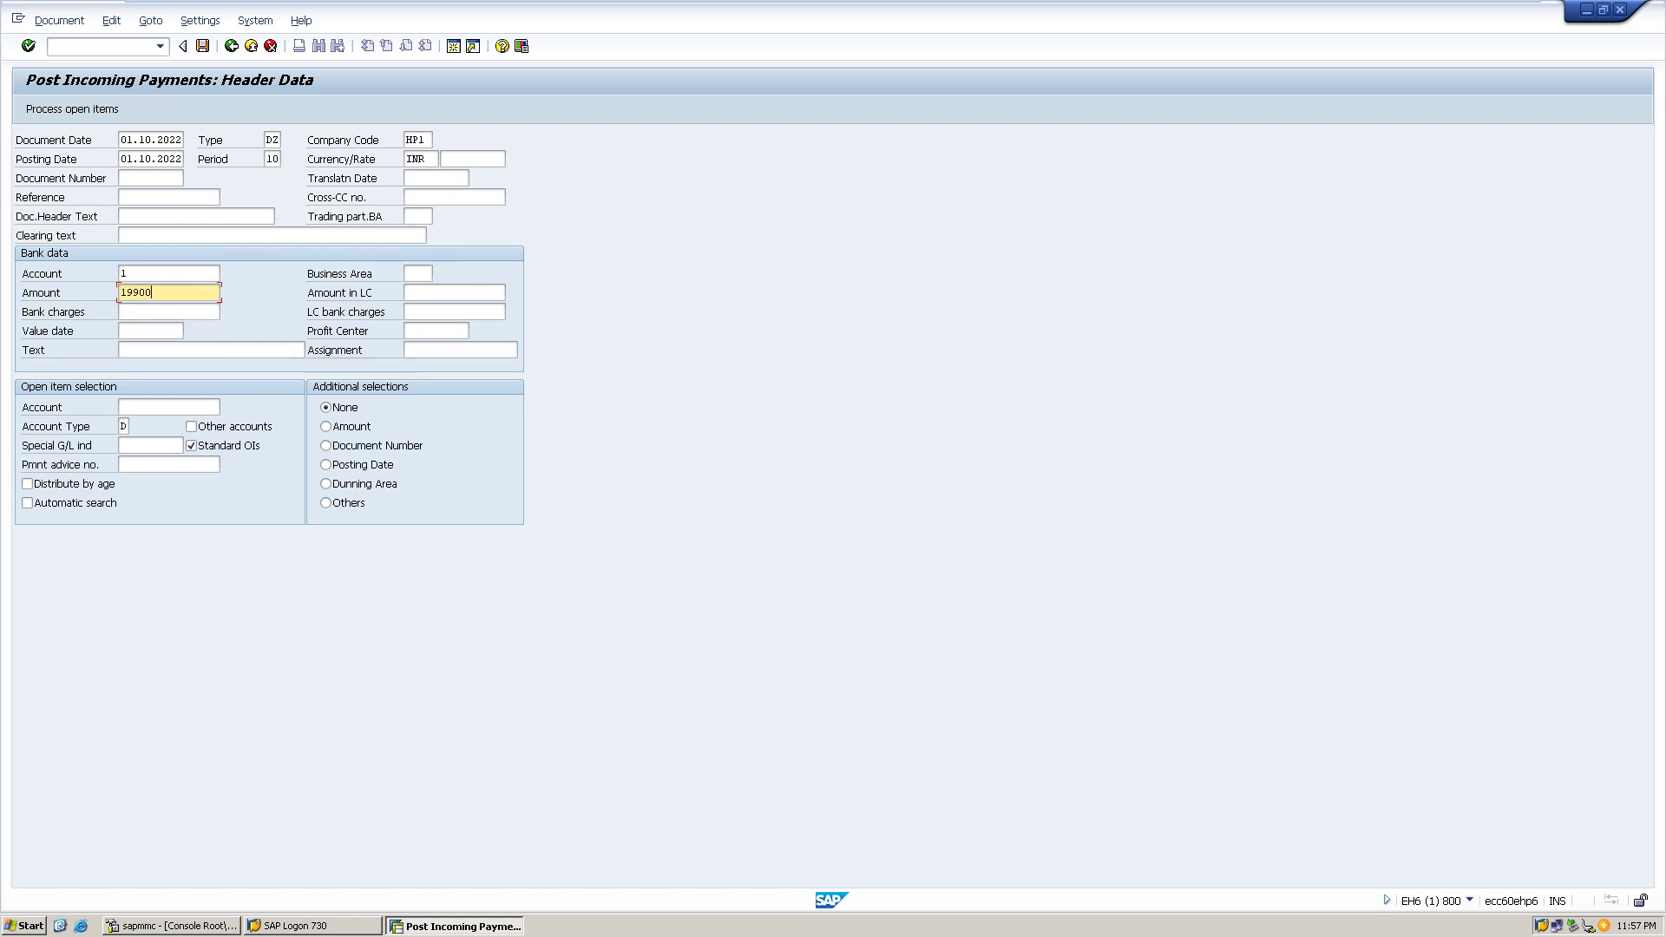
- Pick the Biuddypower Intotech customer from HP1 search help and bring up its open items
click(169, 407)
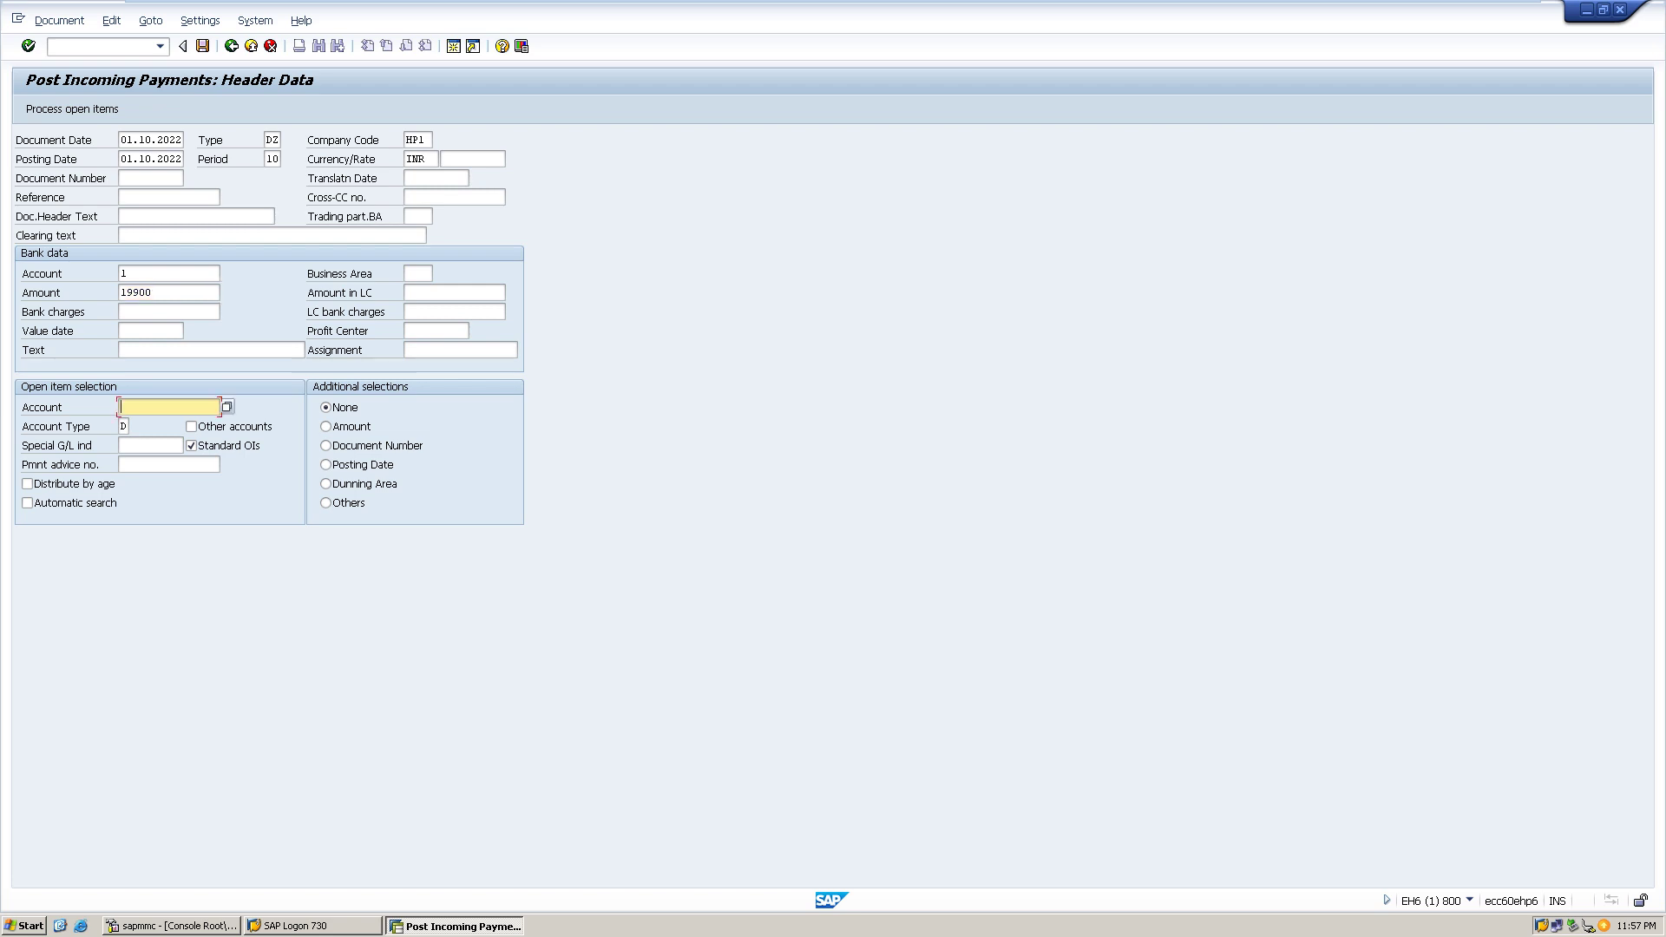
key(F4)
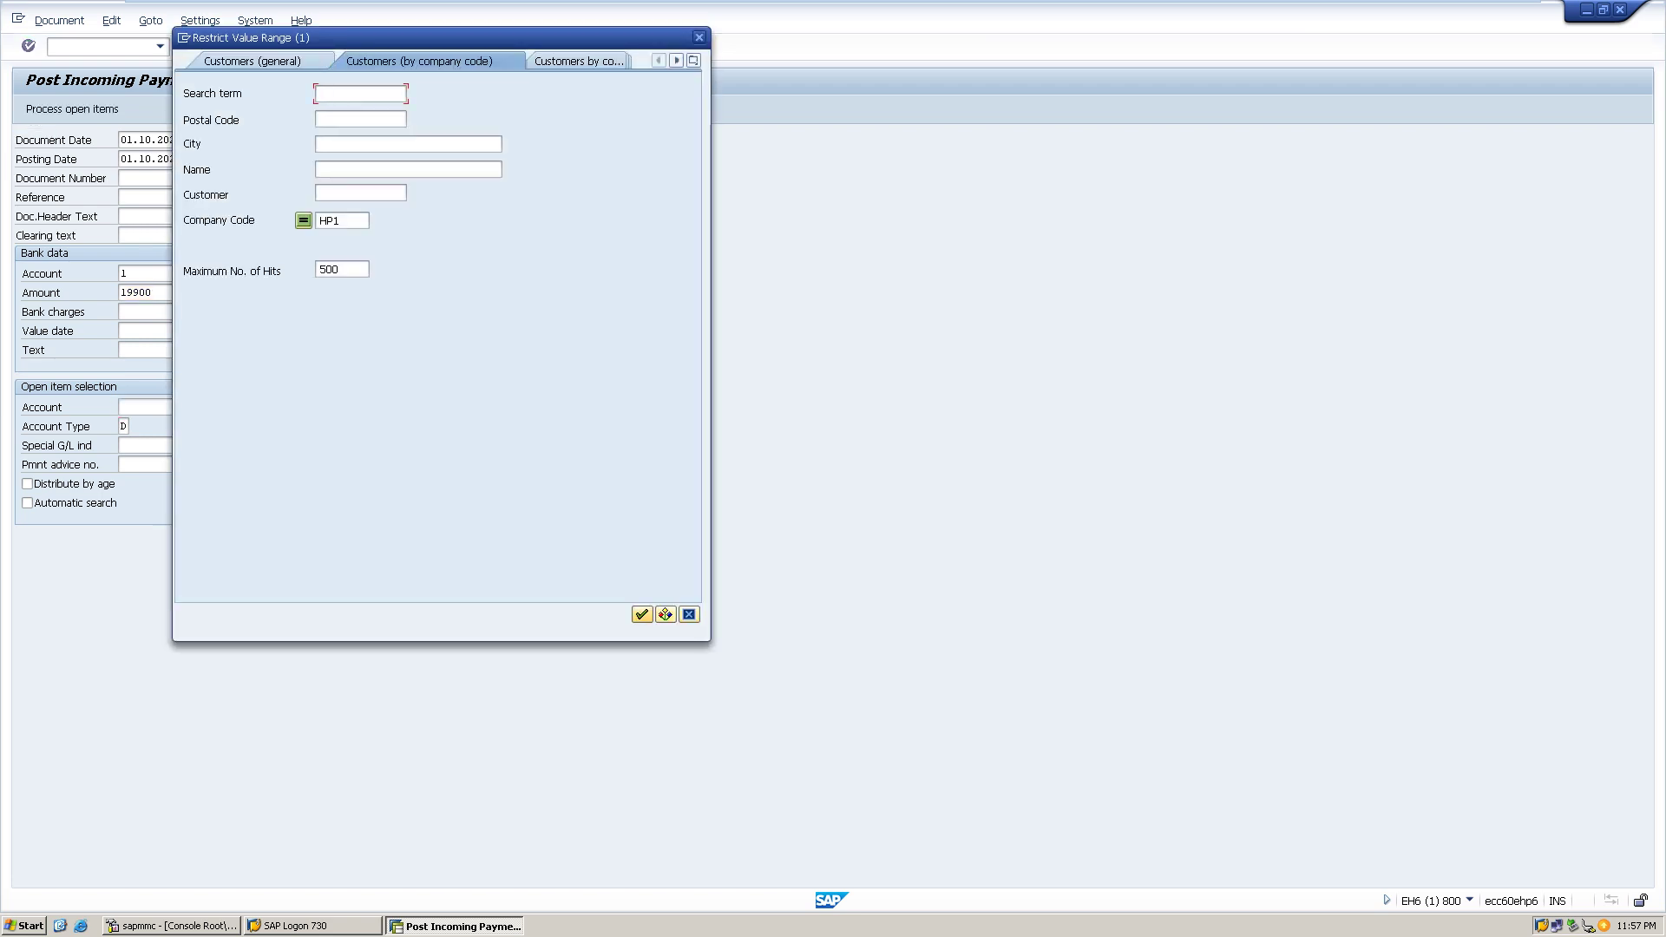
click(642, 614)
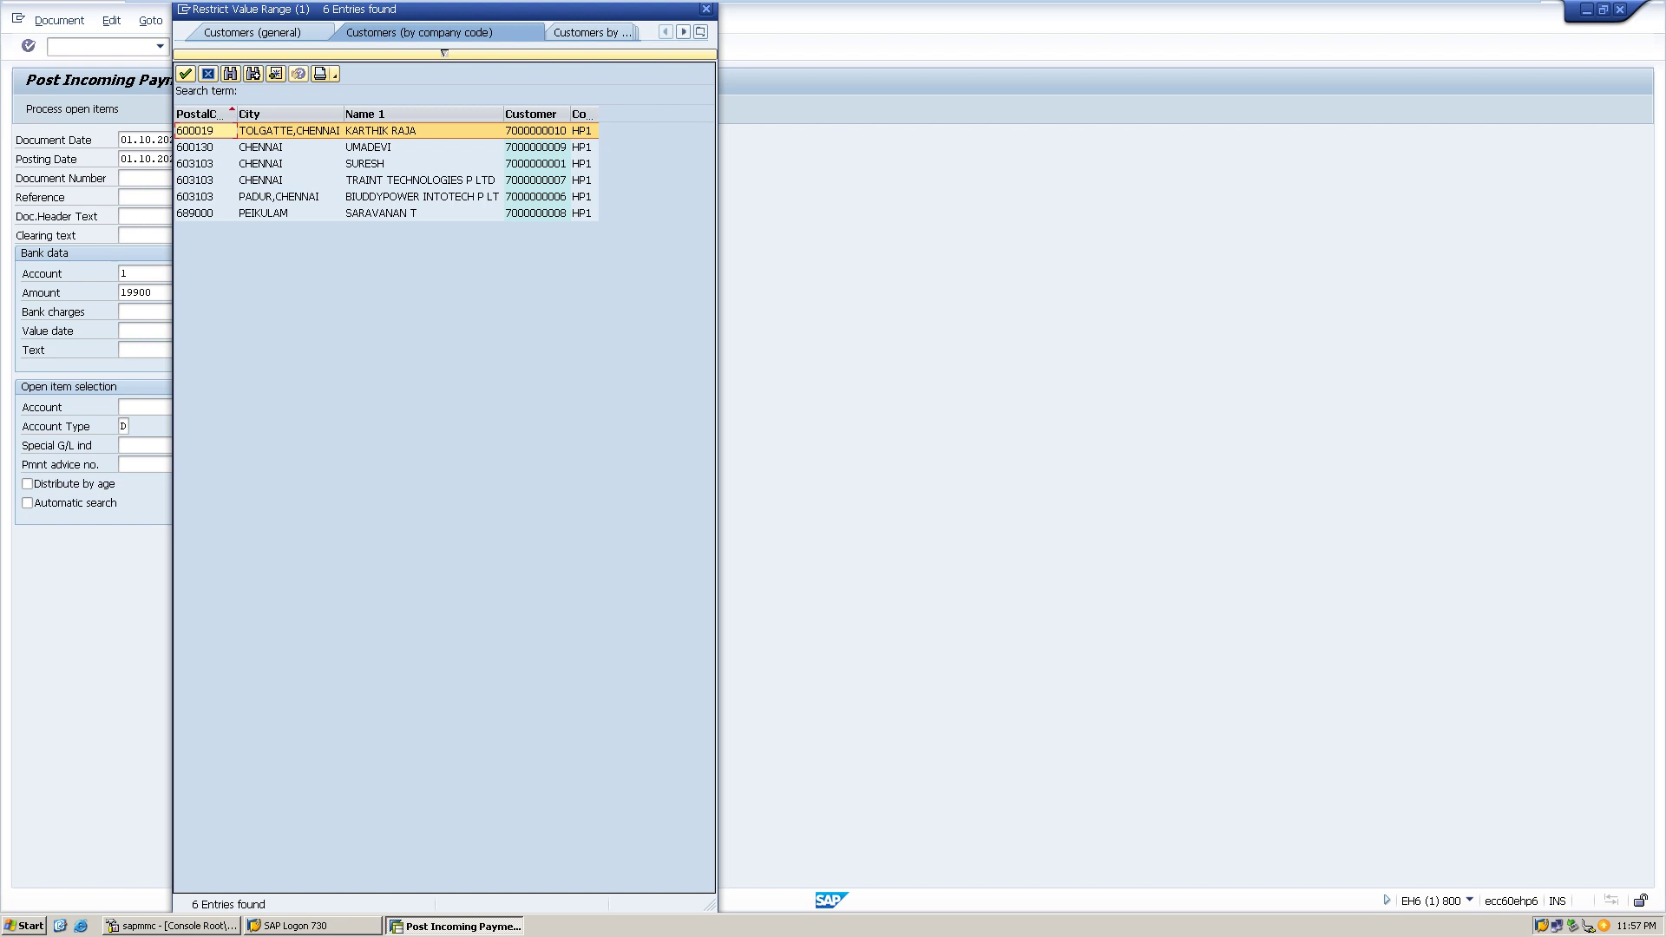
click(422, 196)
key(Return)
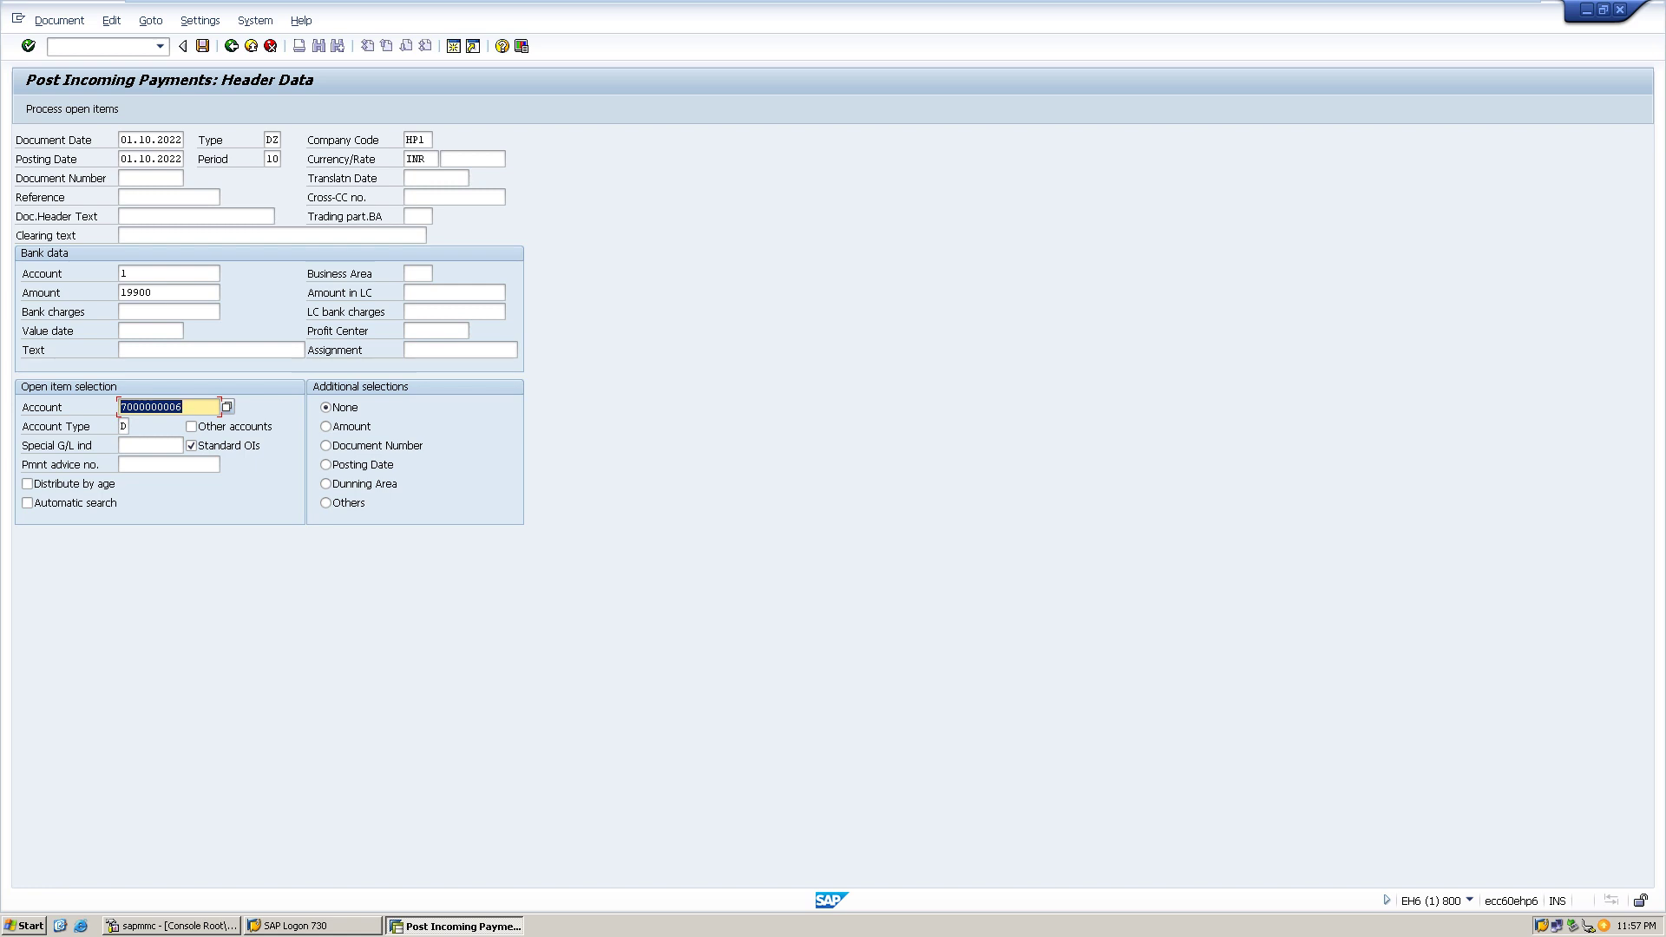
key(Return)
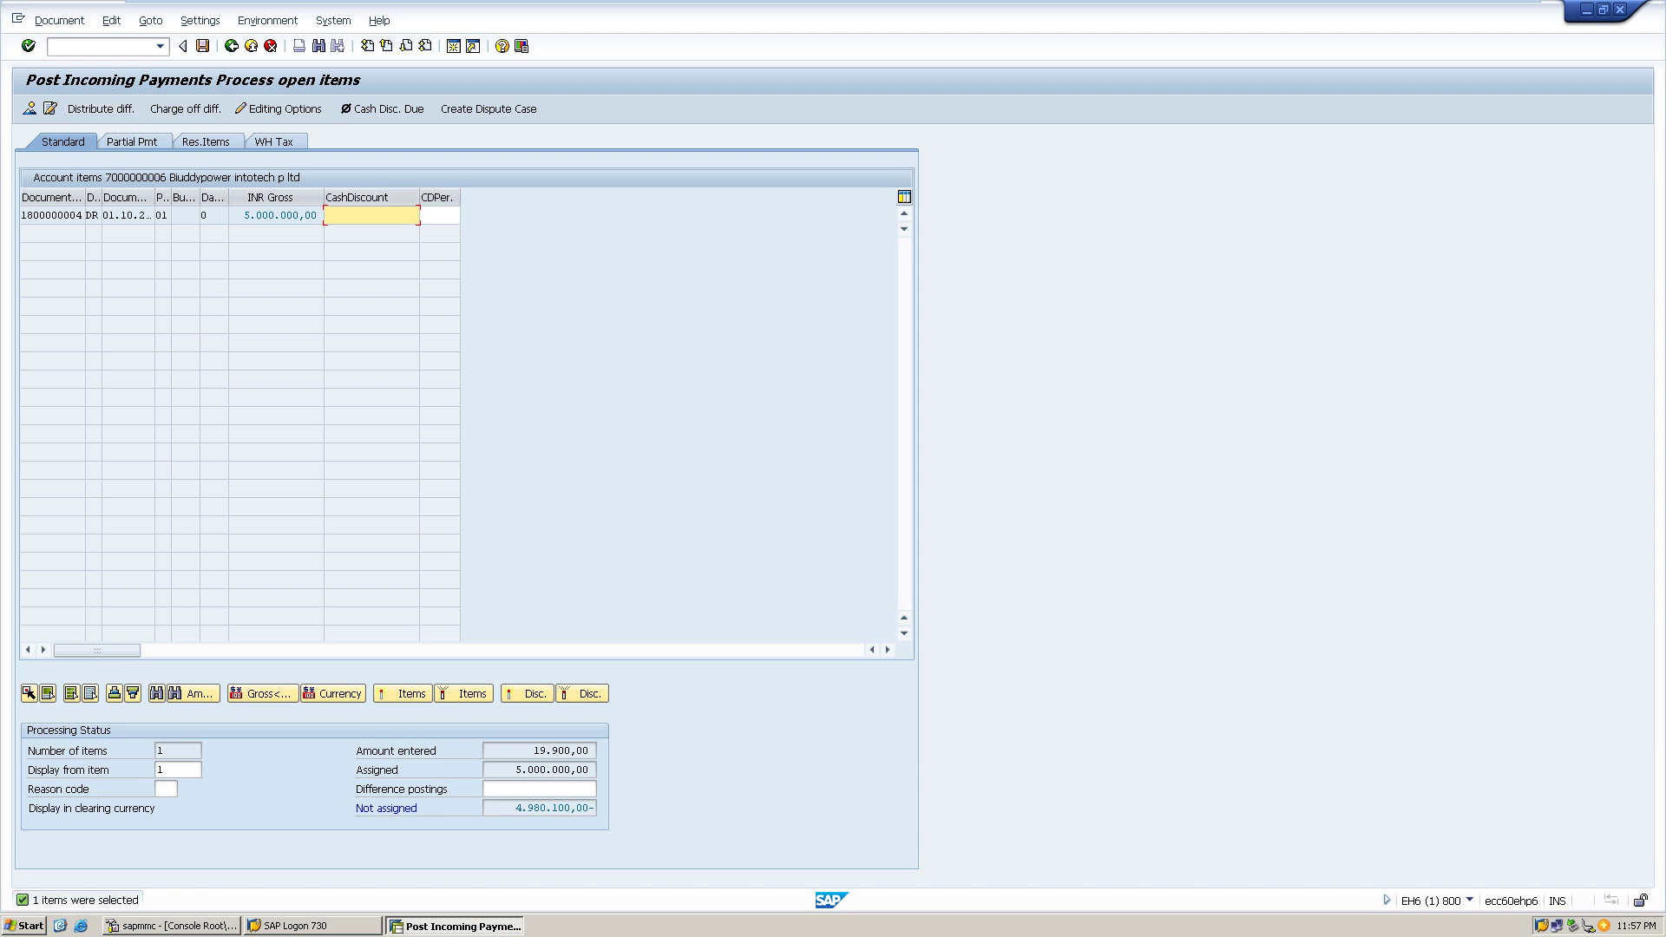
key(ctrl+s)
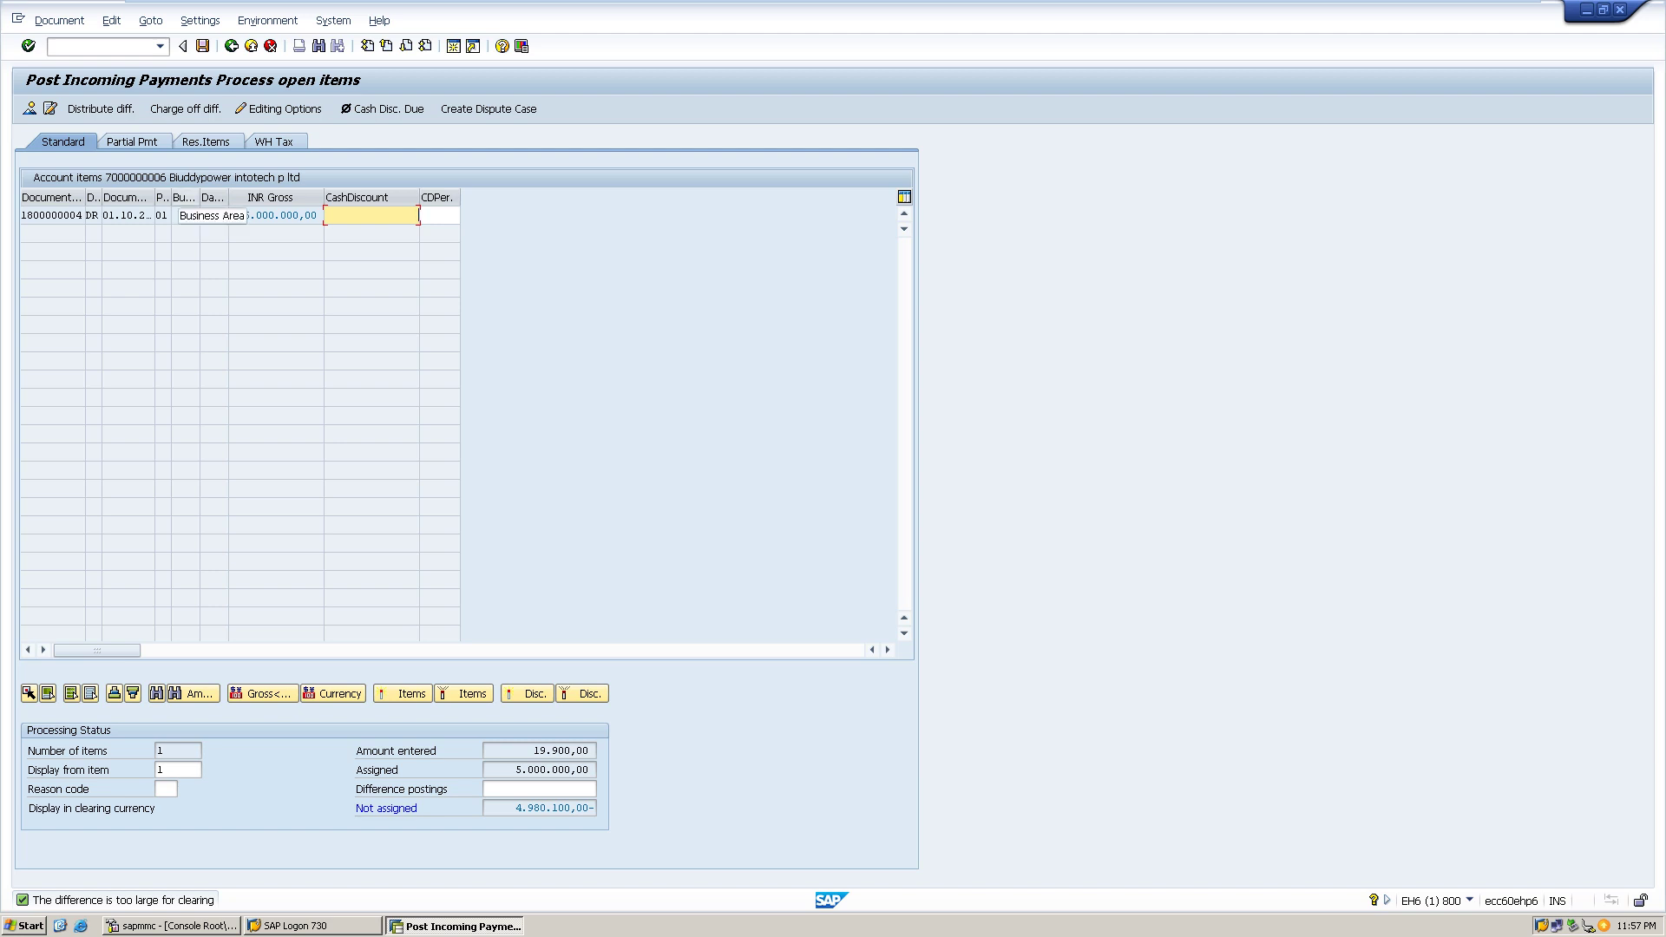
click(160, 46)
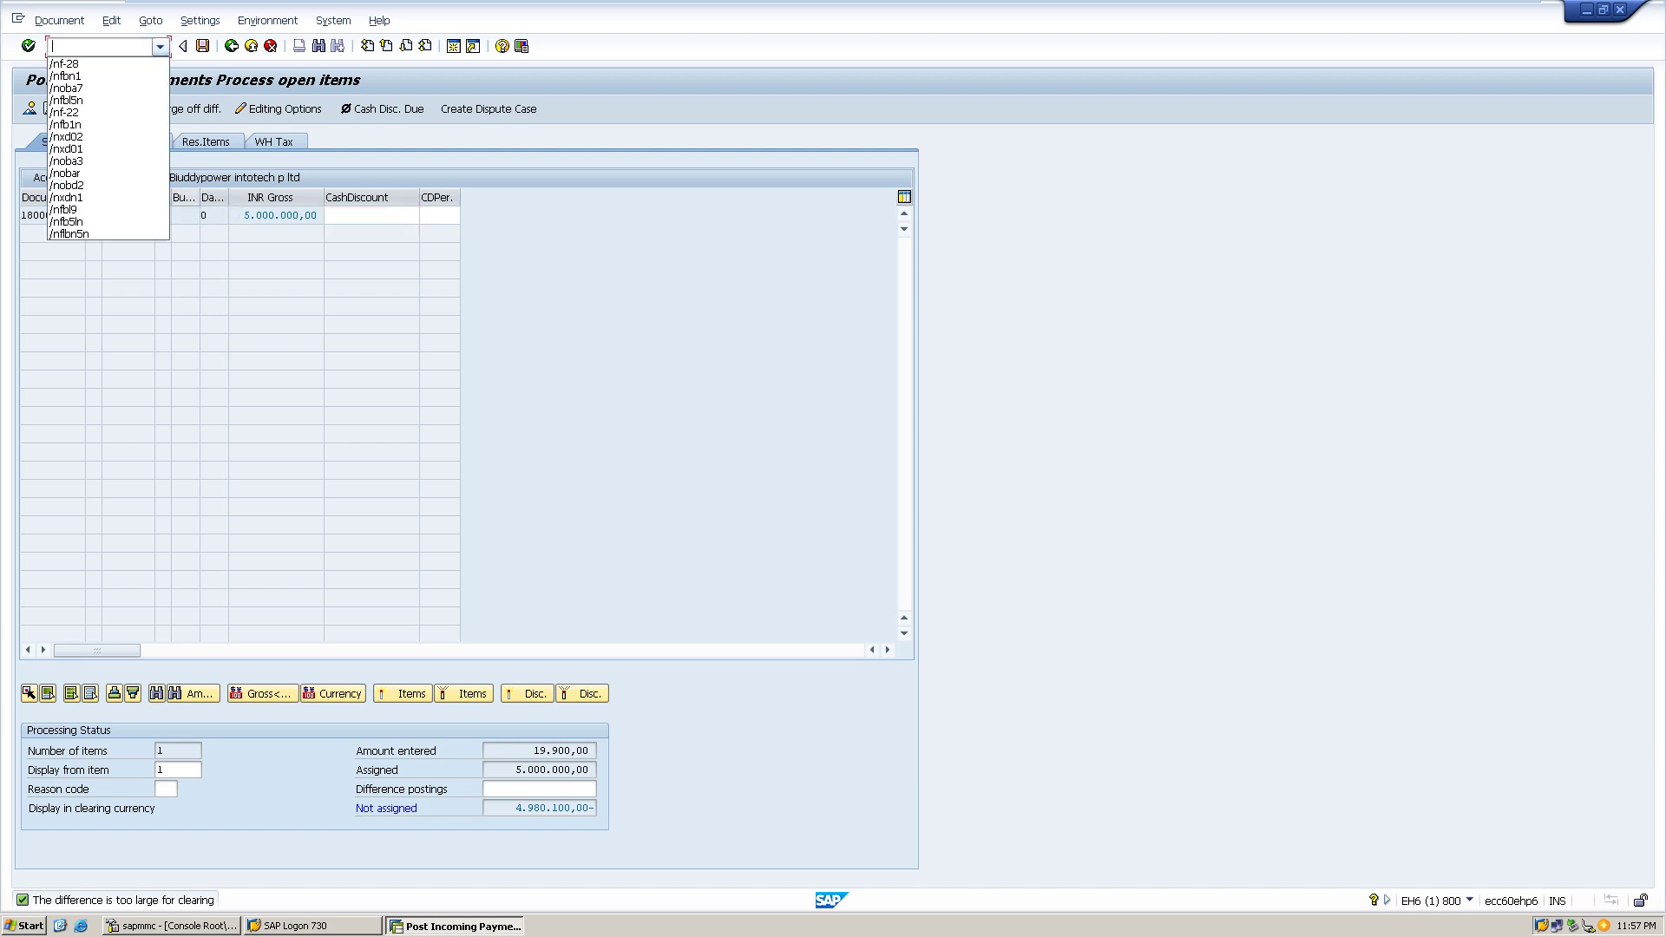
key(Down)
key(Return)
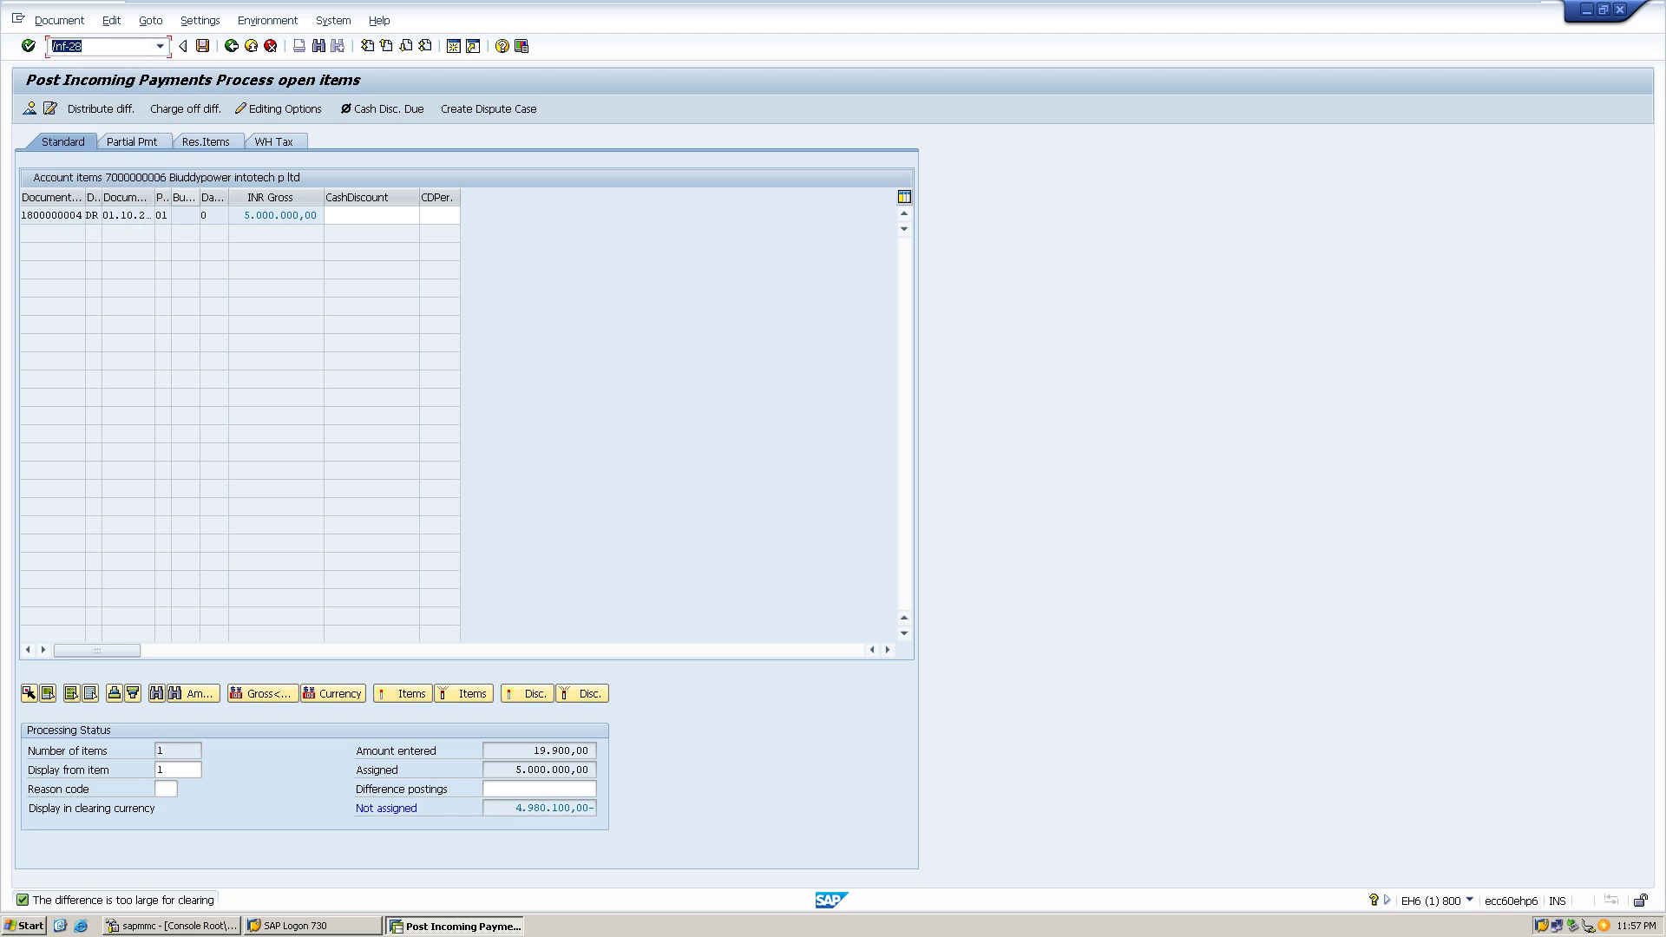
key(Return)
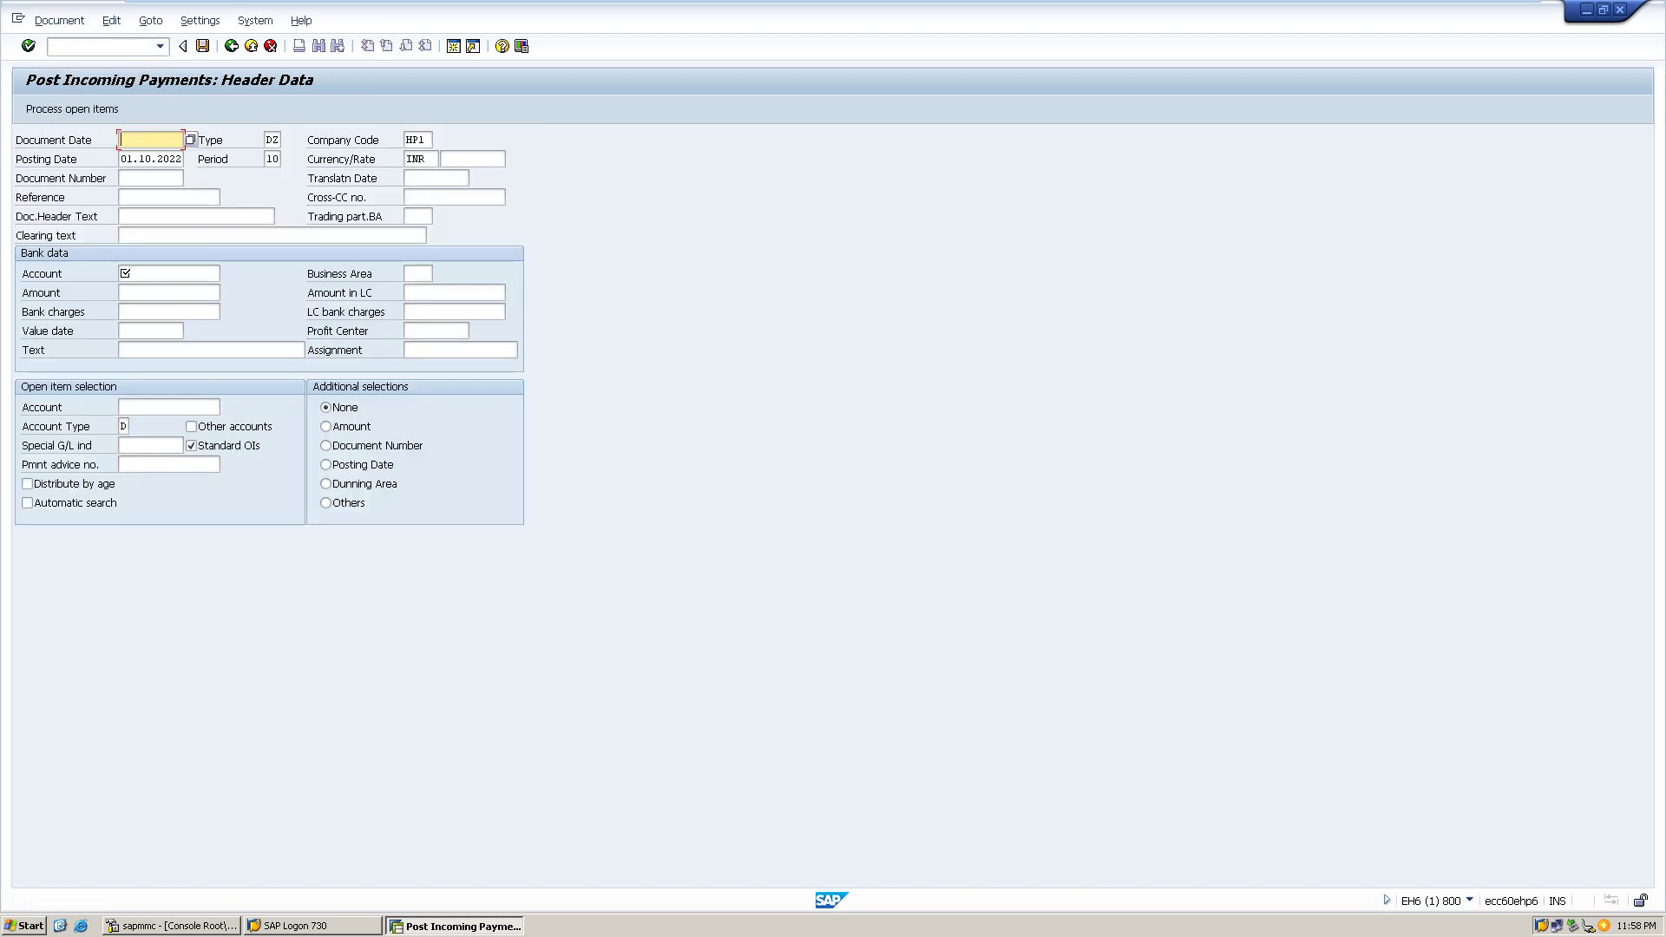
- Enter document date 01.10.2022, amount 1000000 and bank charges 50 in the header
text(0)
key(Down)
key(Return)
click(169, 273)
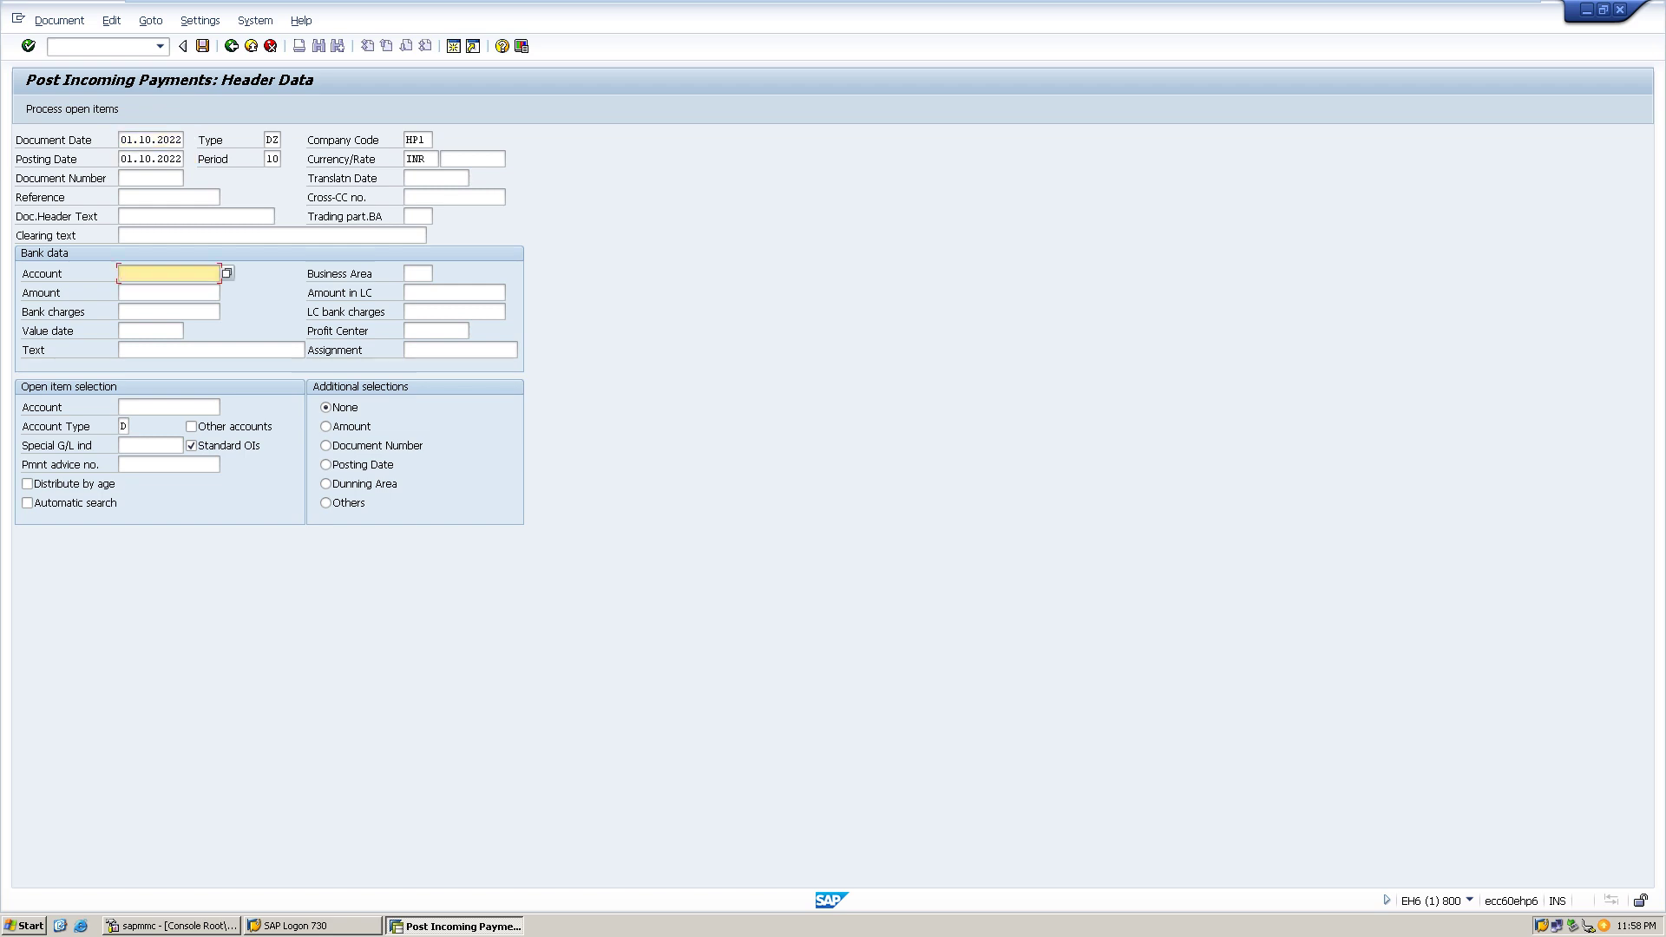
click(170, 293)
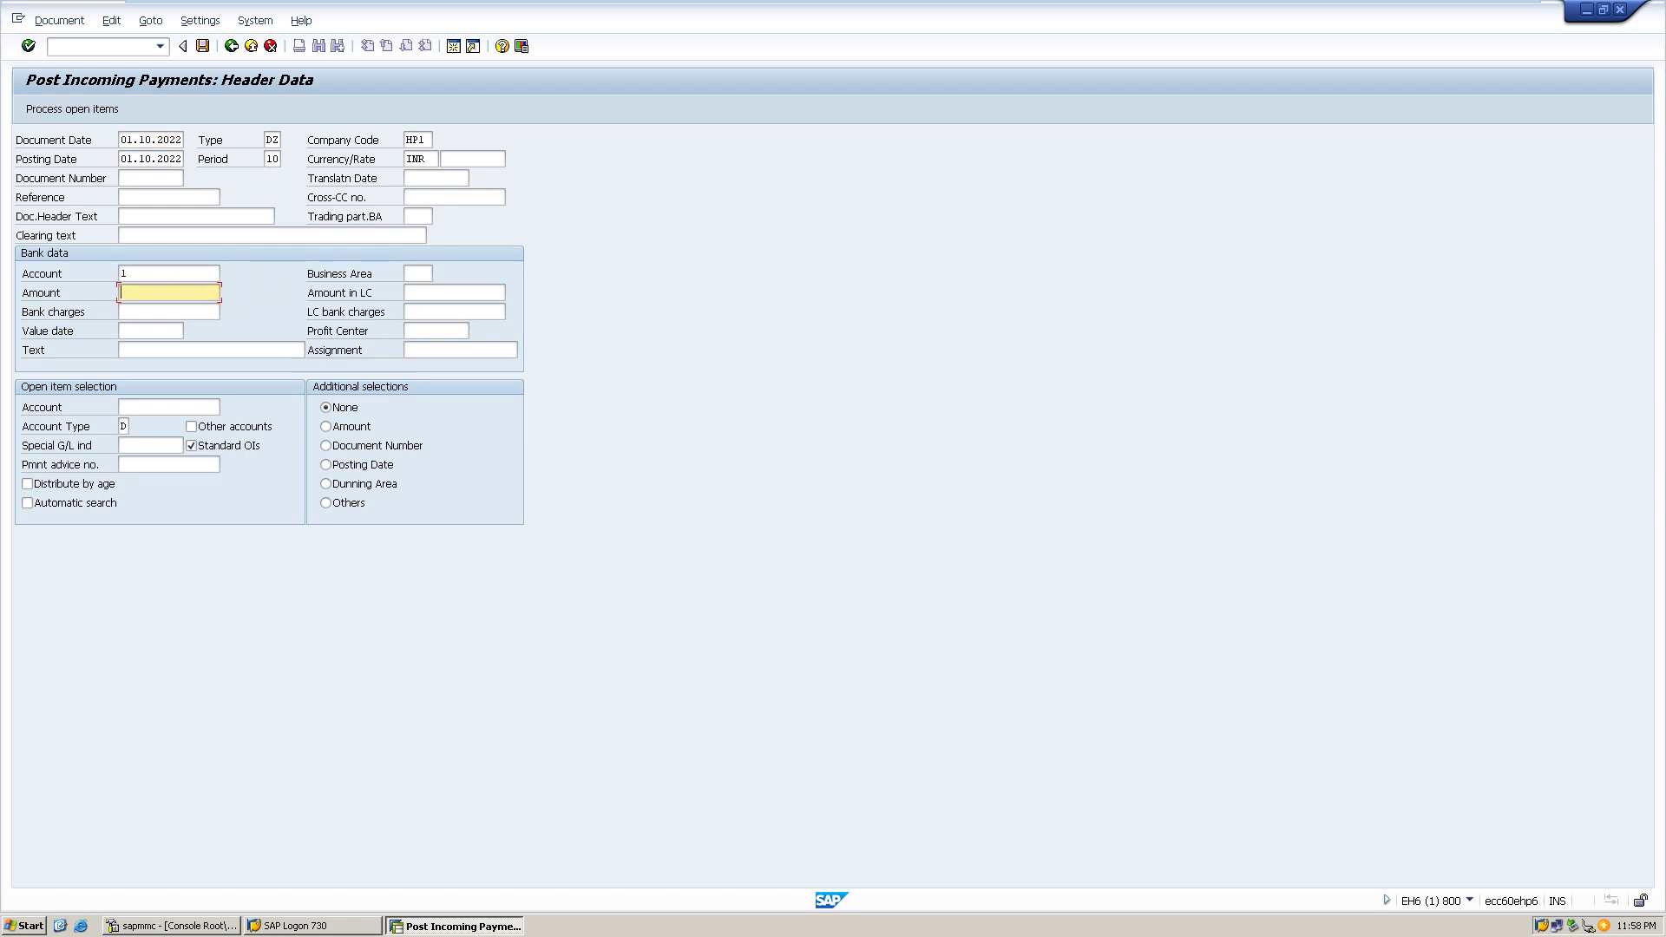
text(1000000)
click(455, 293)
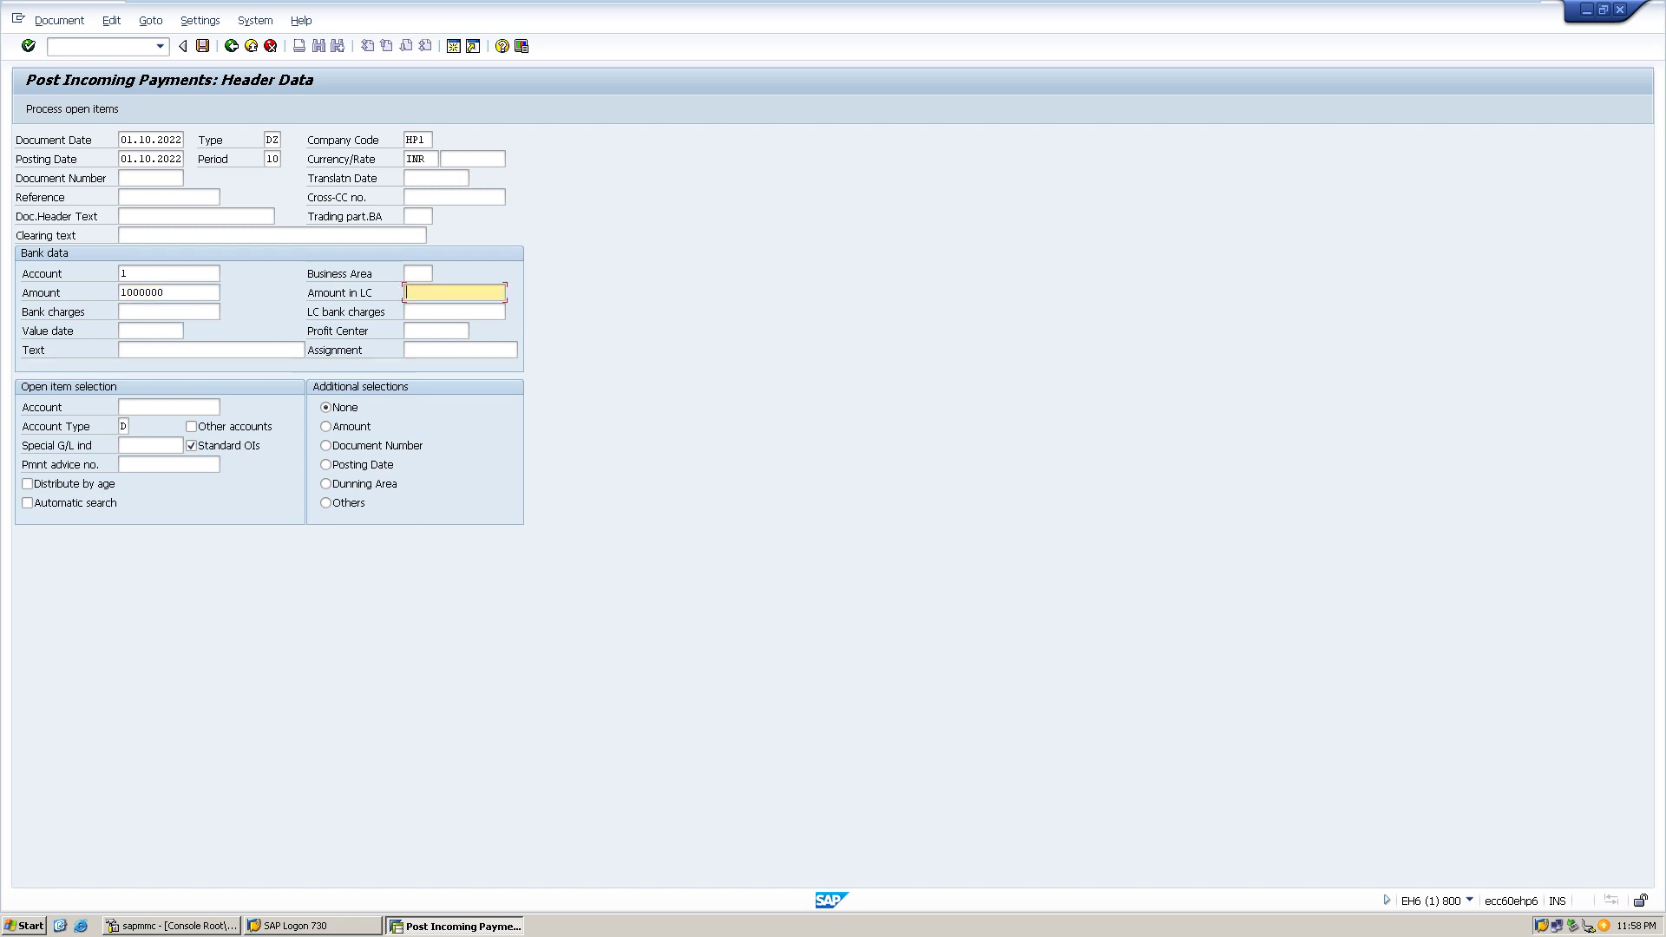
click(169, 311)
text(50)
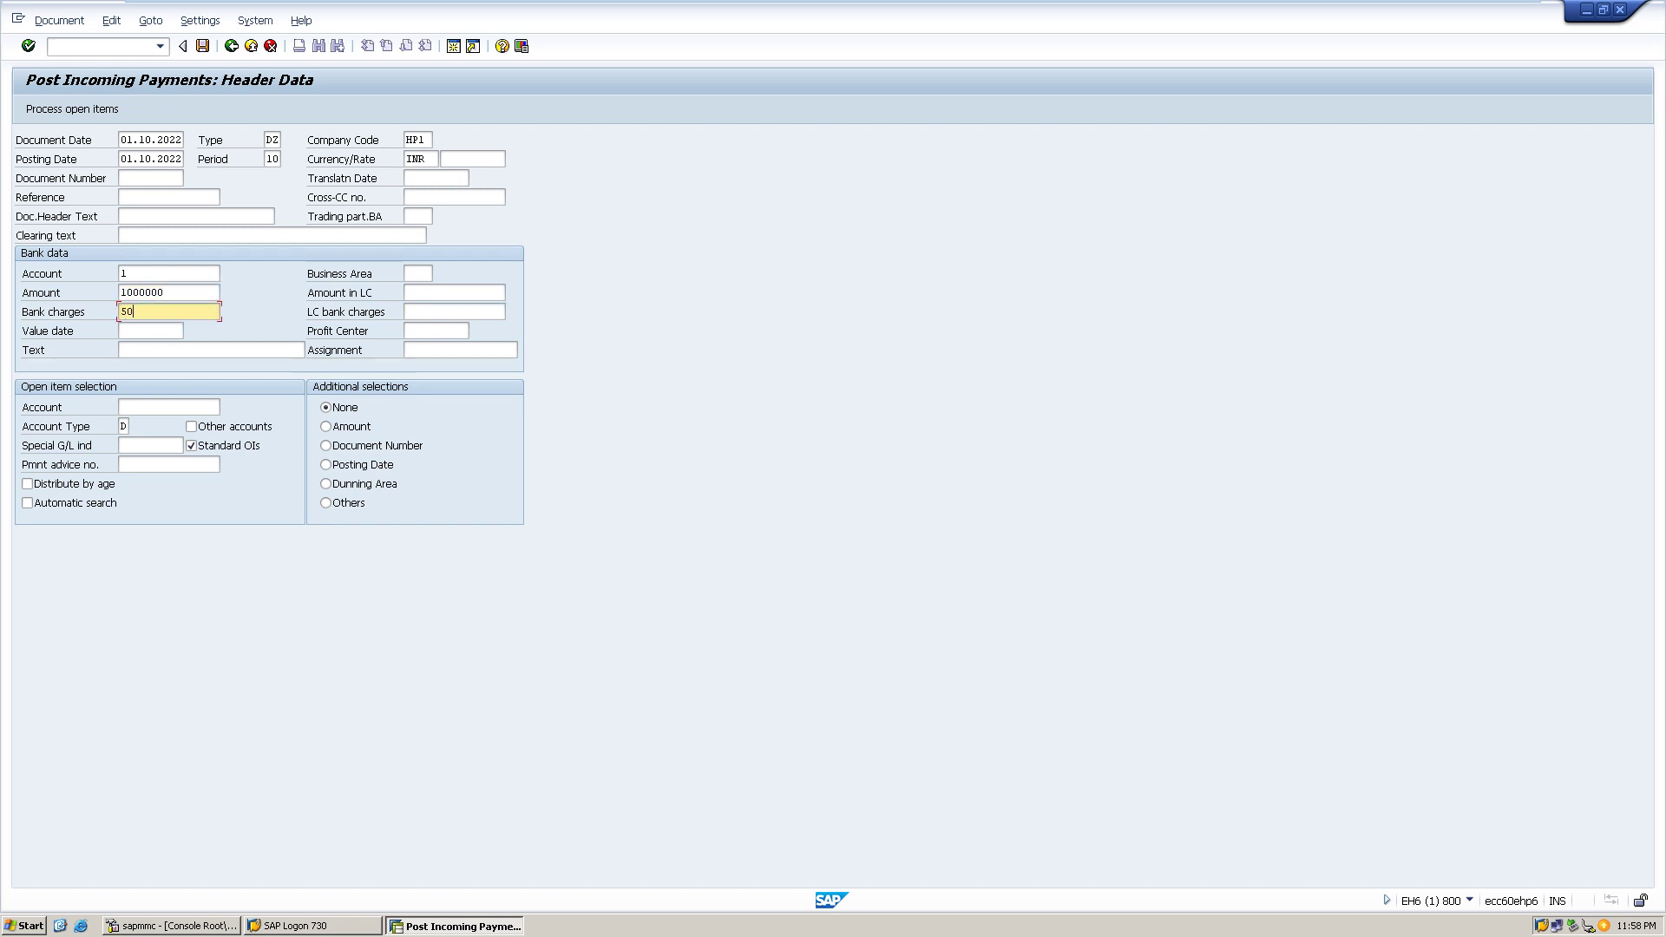
click(455, 312)
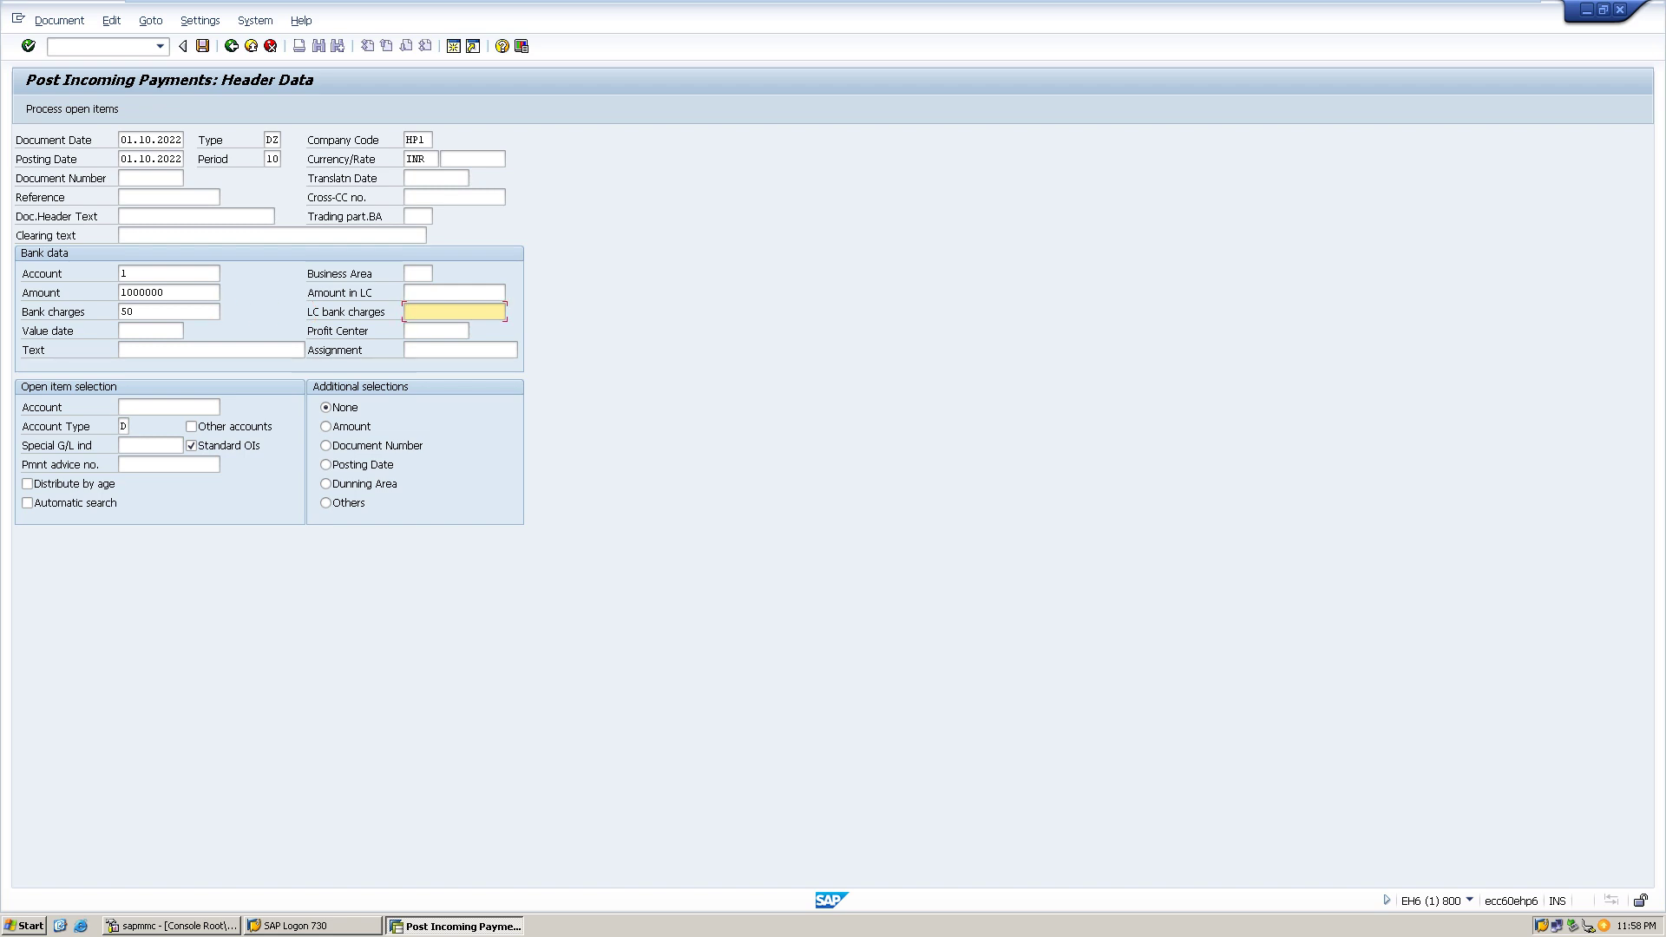
- Select the Biuddypower Intotech customer for open items and submit the header
click(169, 407)
click(226, 406)
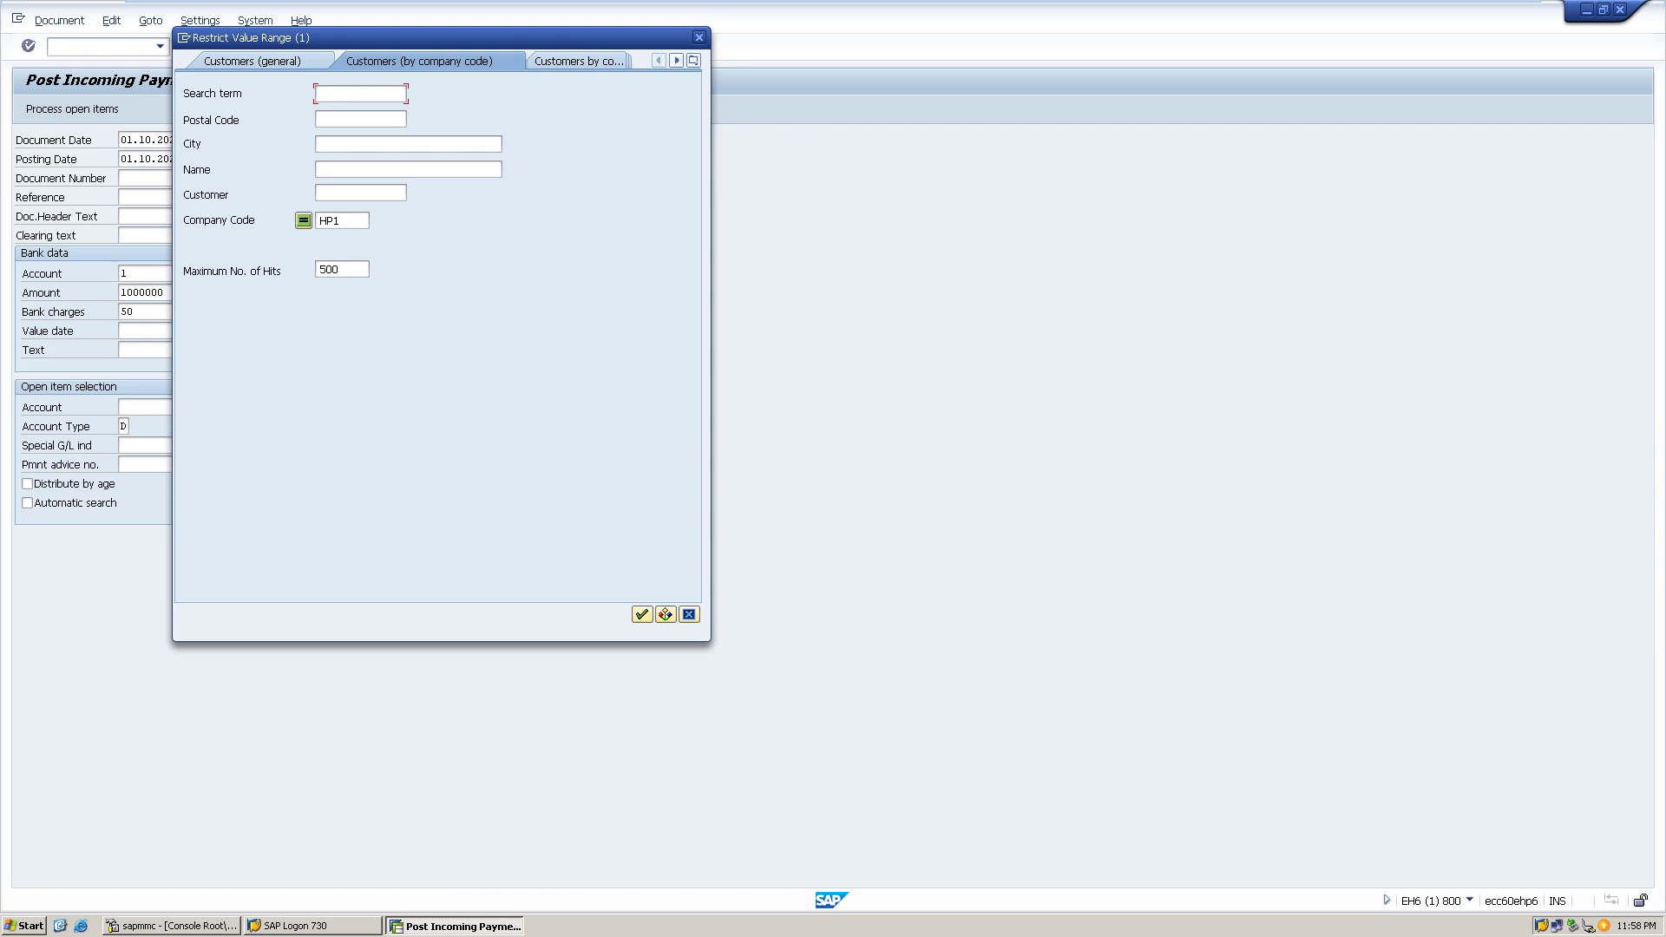
click(642, 615)
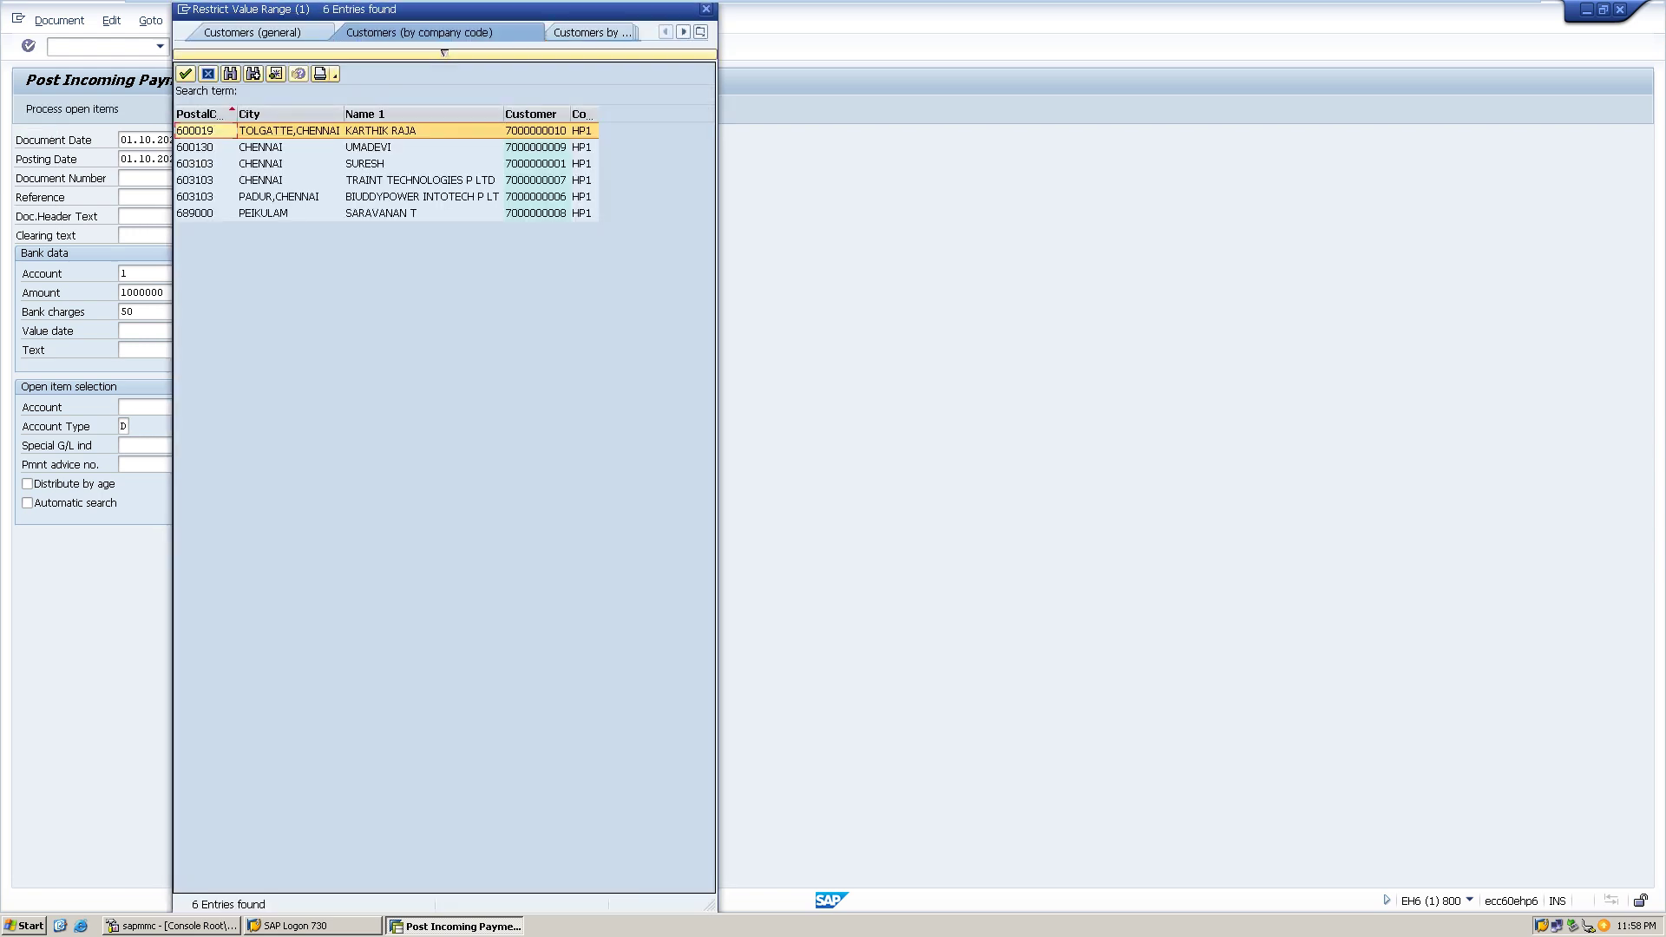
double_click(416, 196)
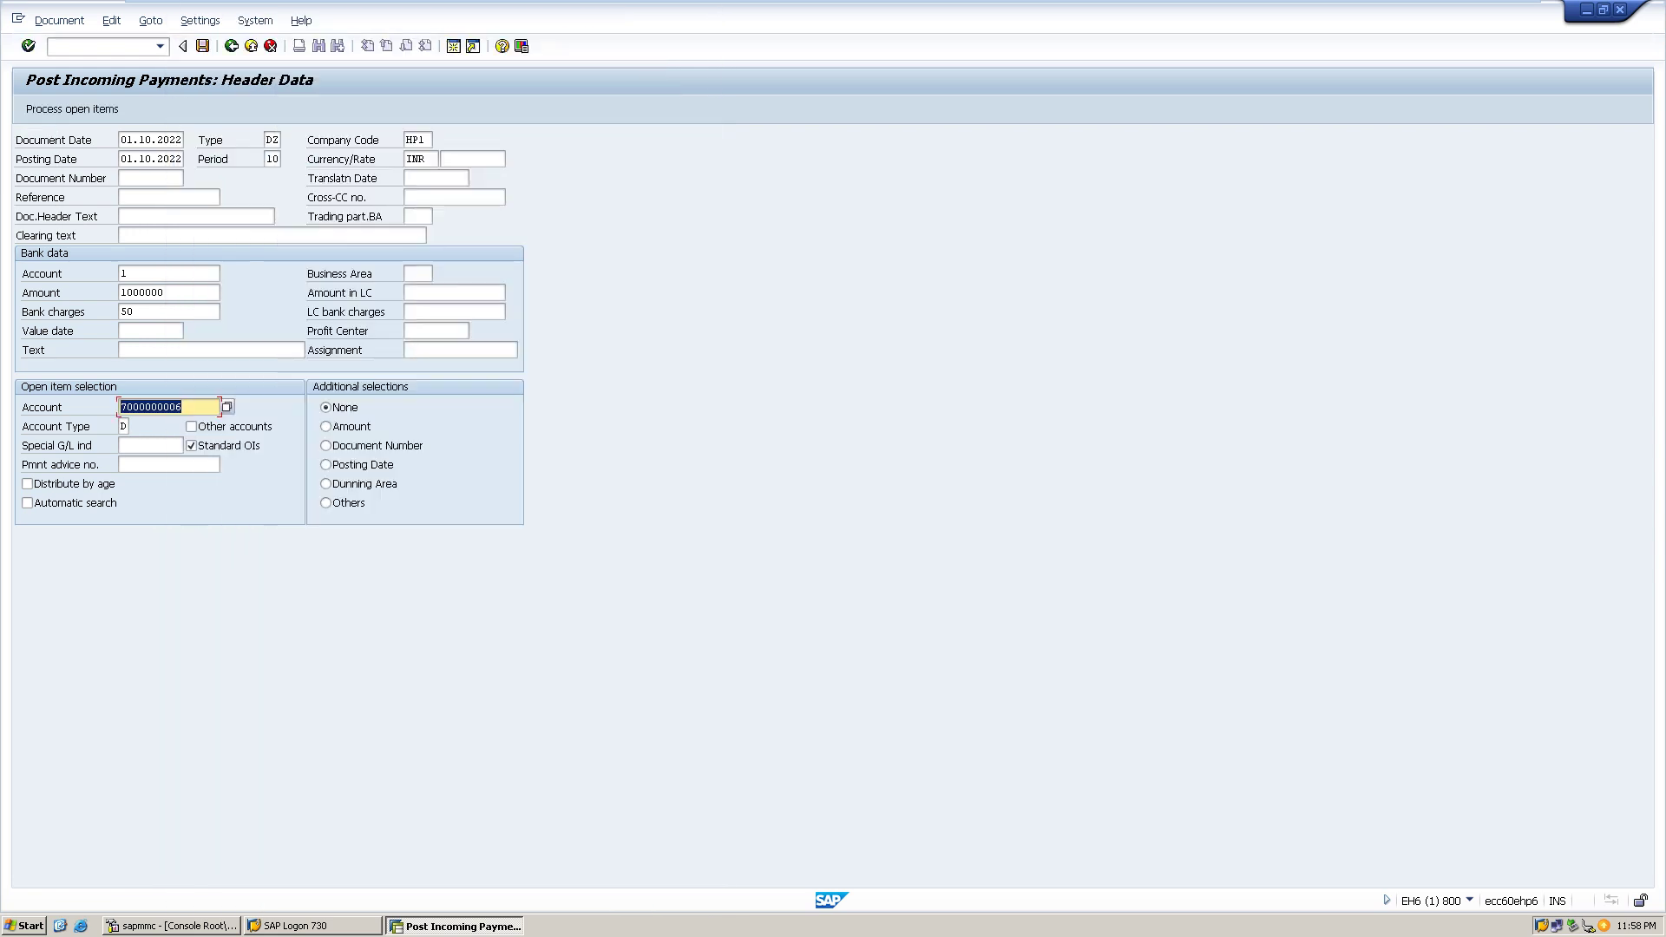
key(Return)
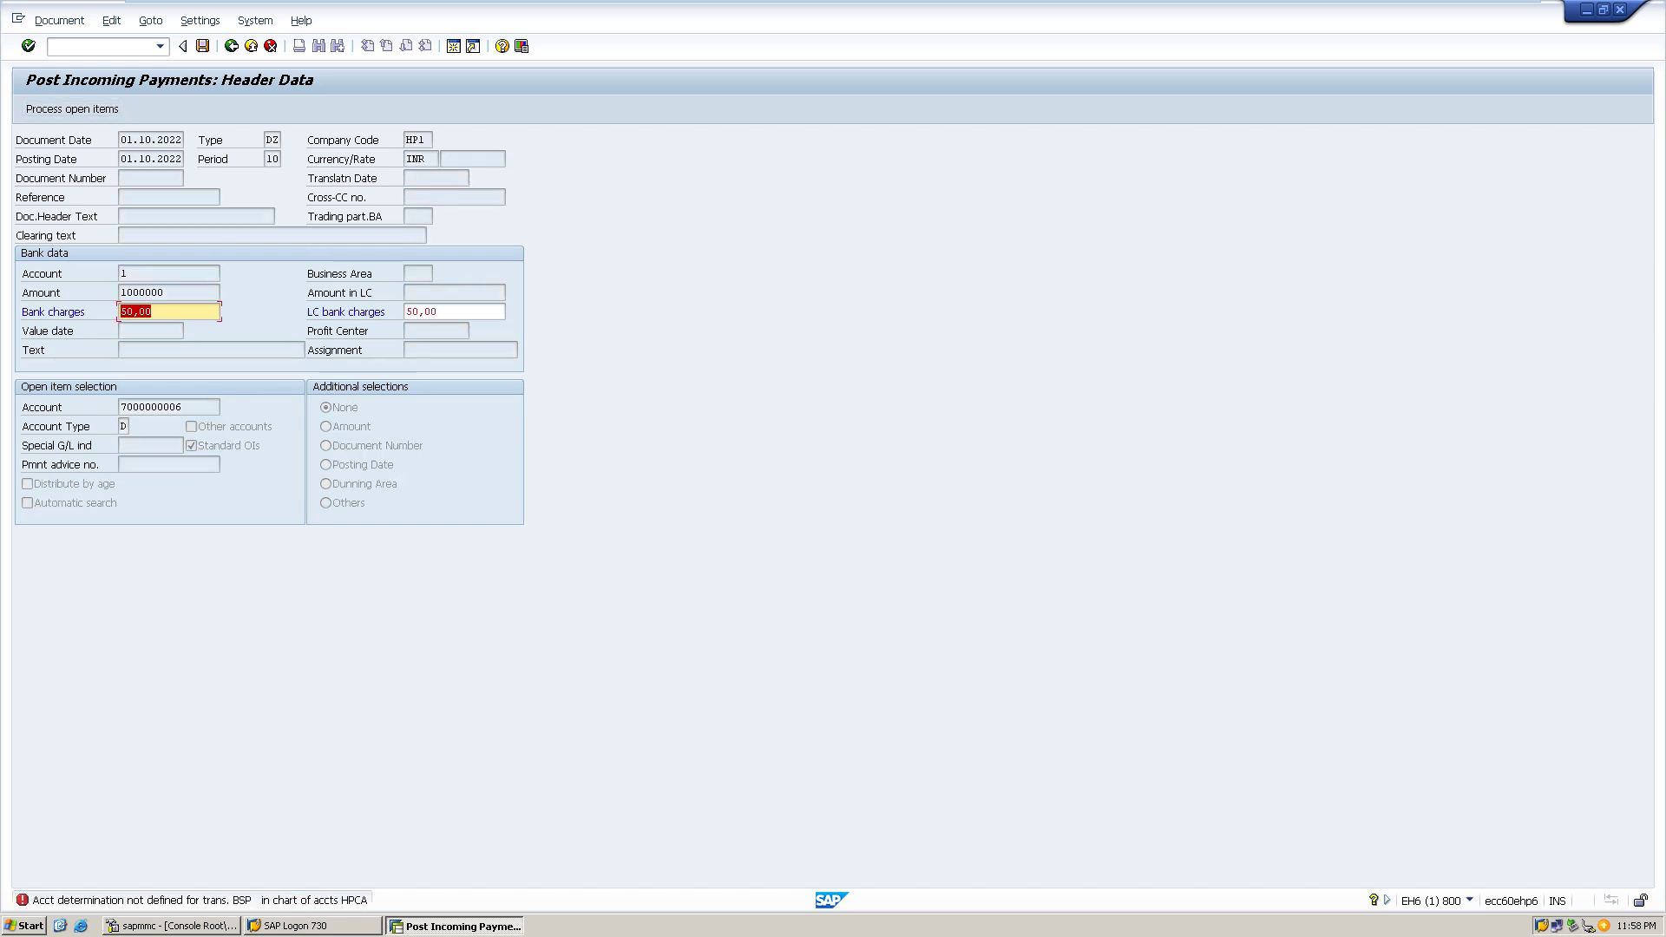
key(BackSpace)
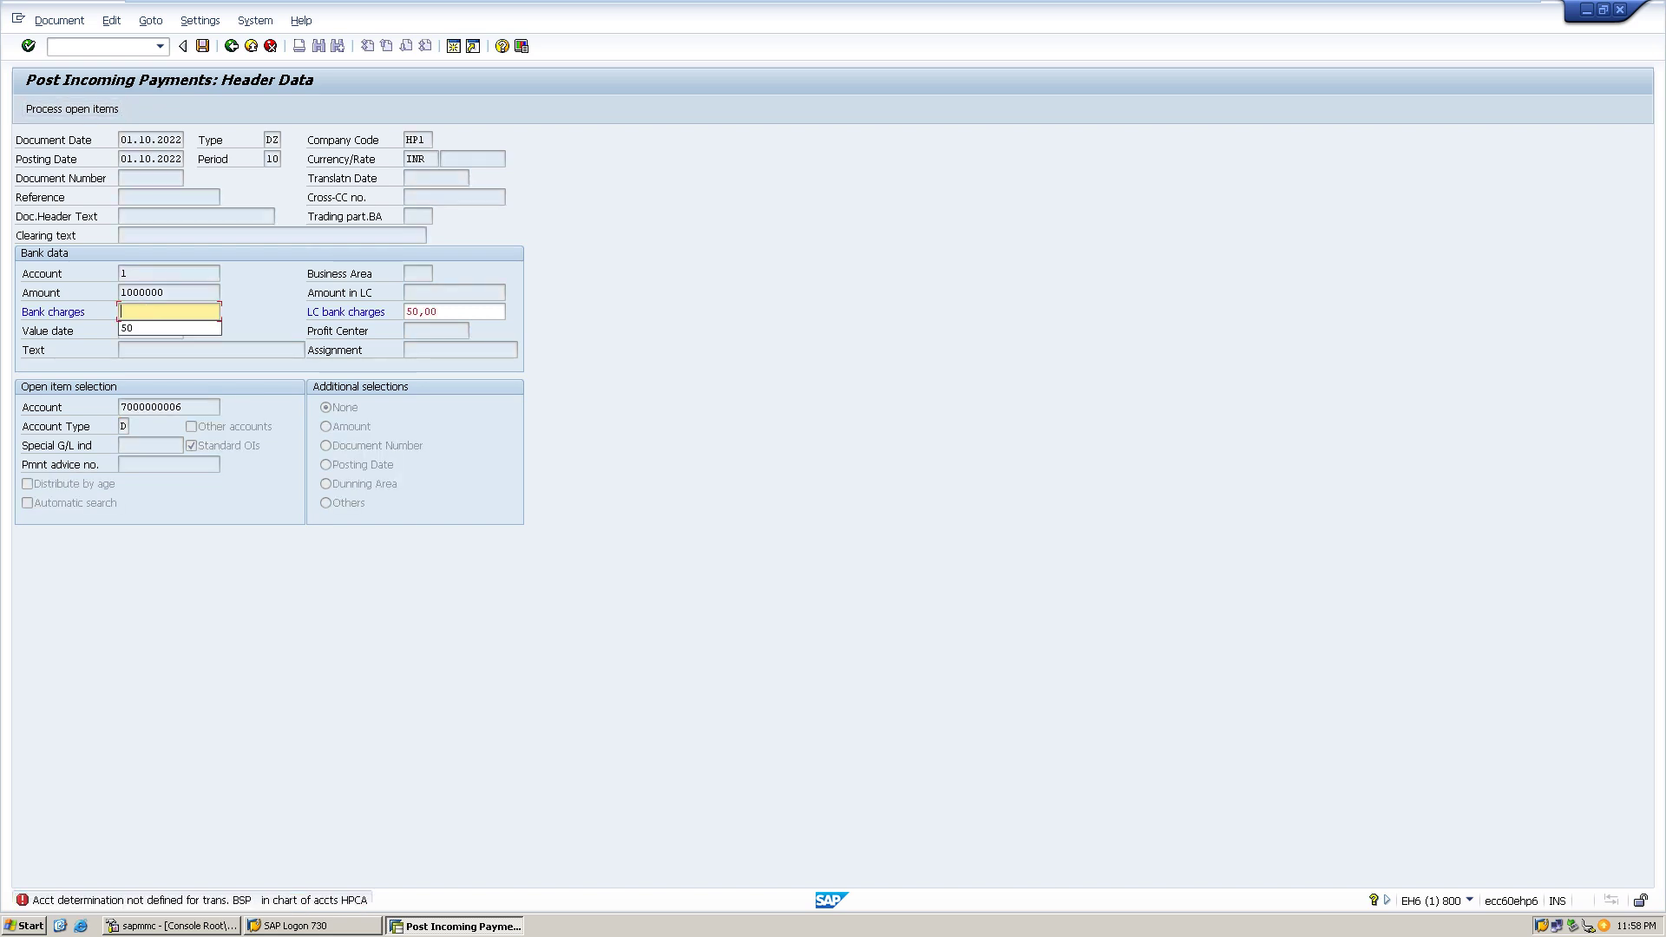
text(50)
key(Return)
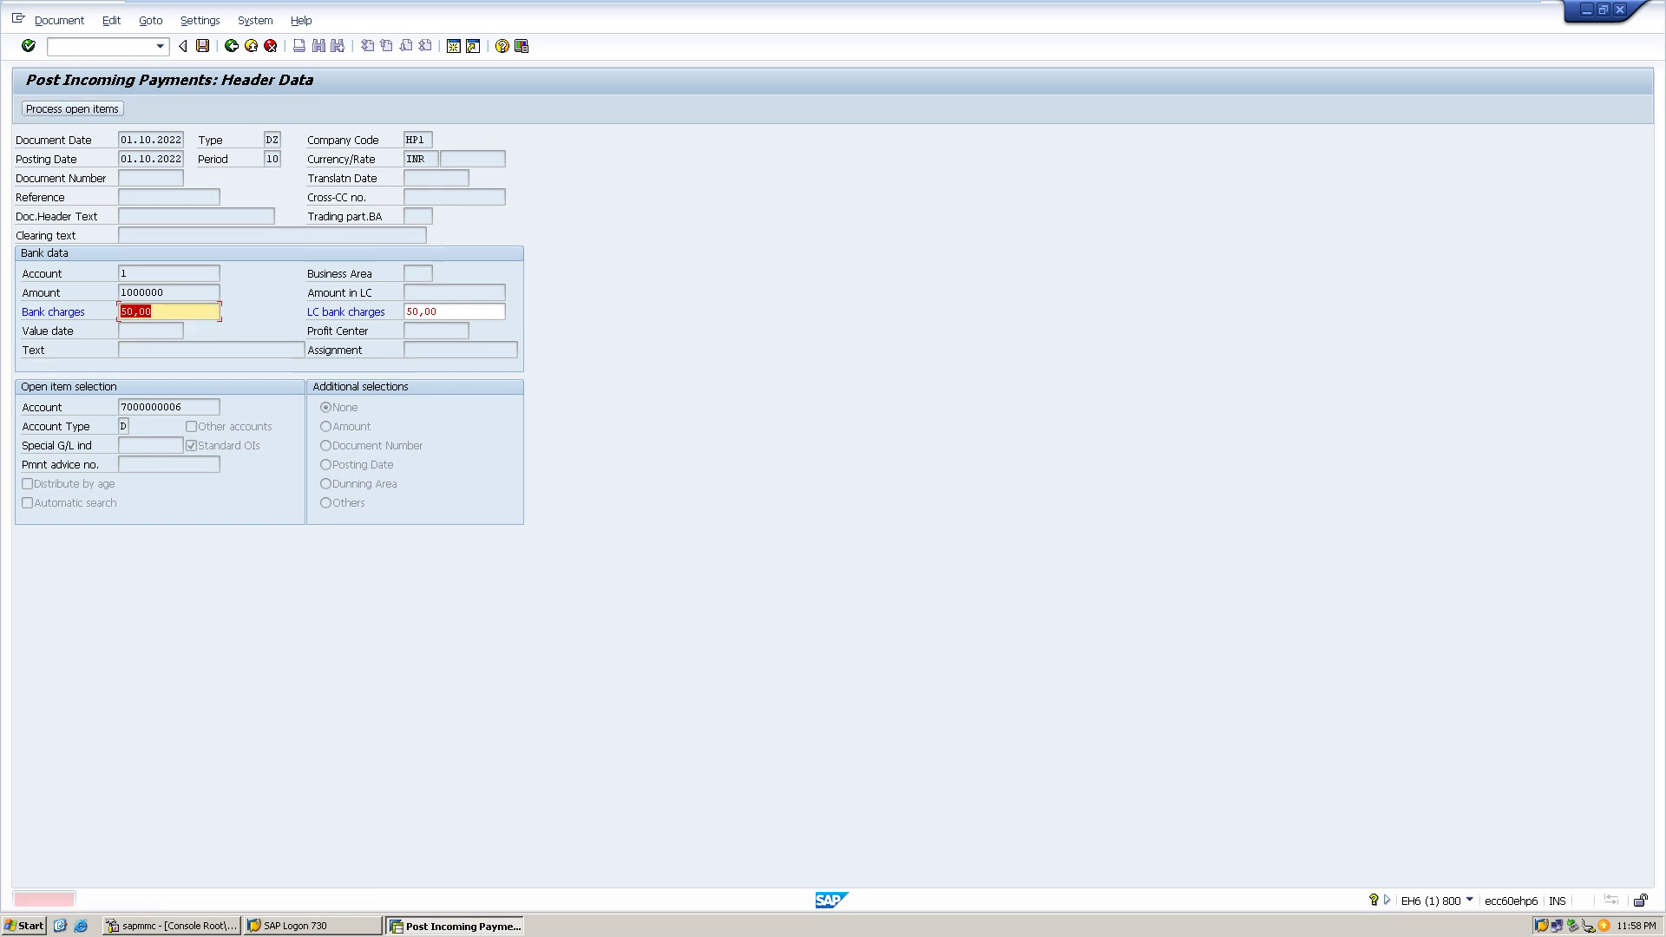
key(Return)
key(BackSpace)
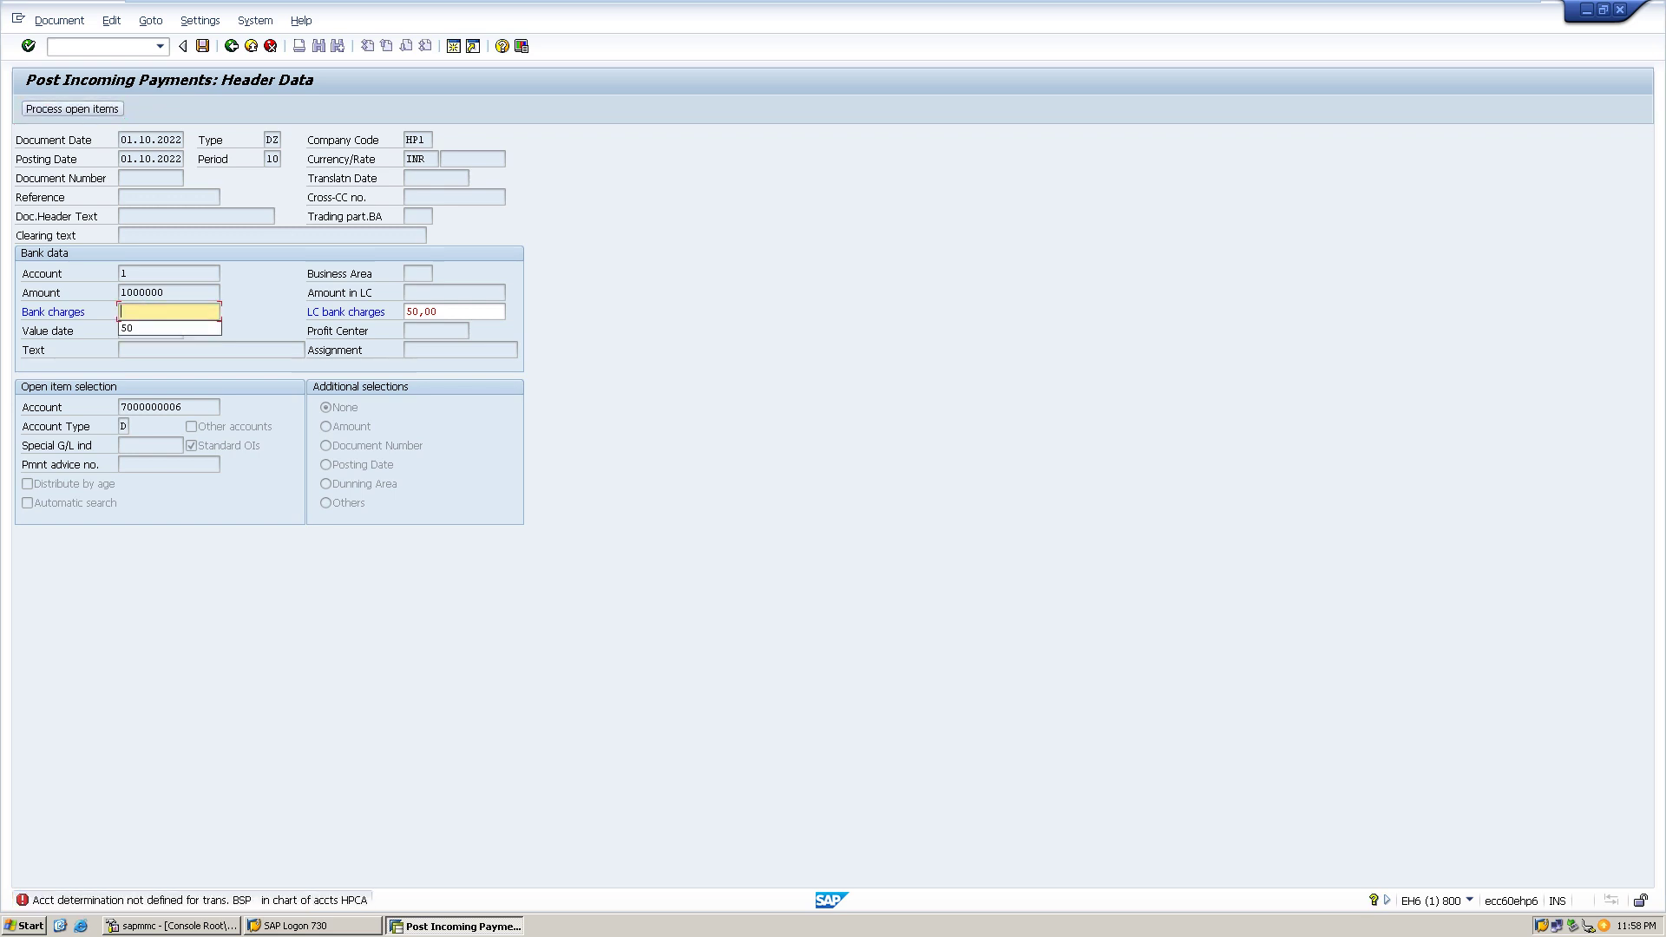
key(Return)
key(Return)
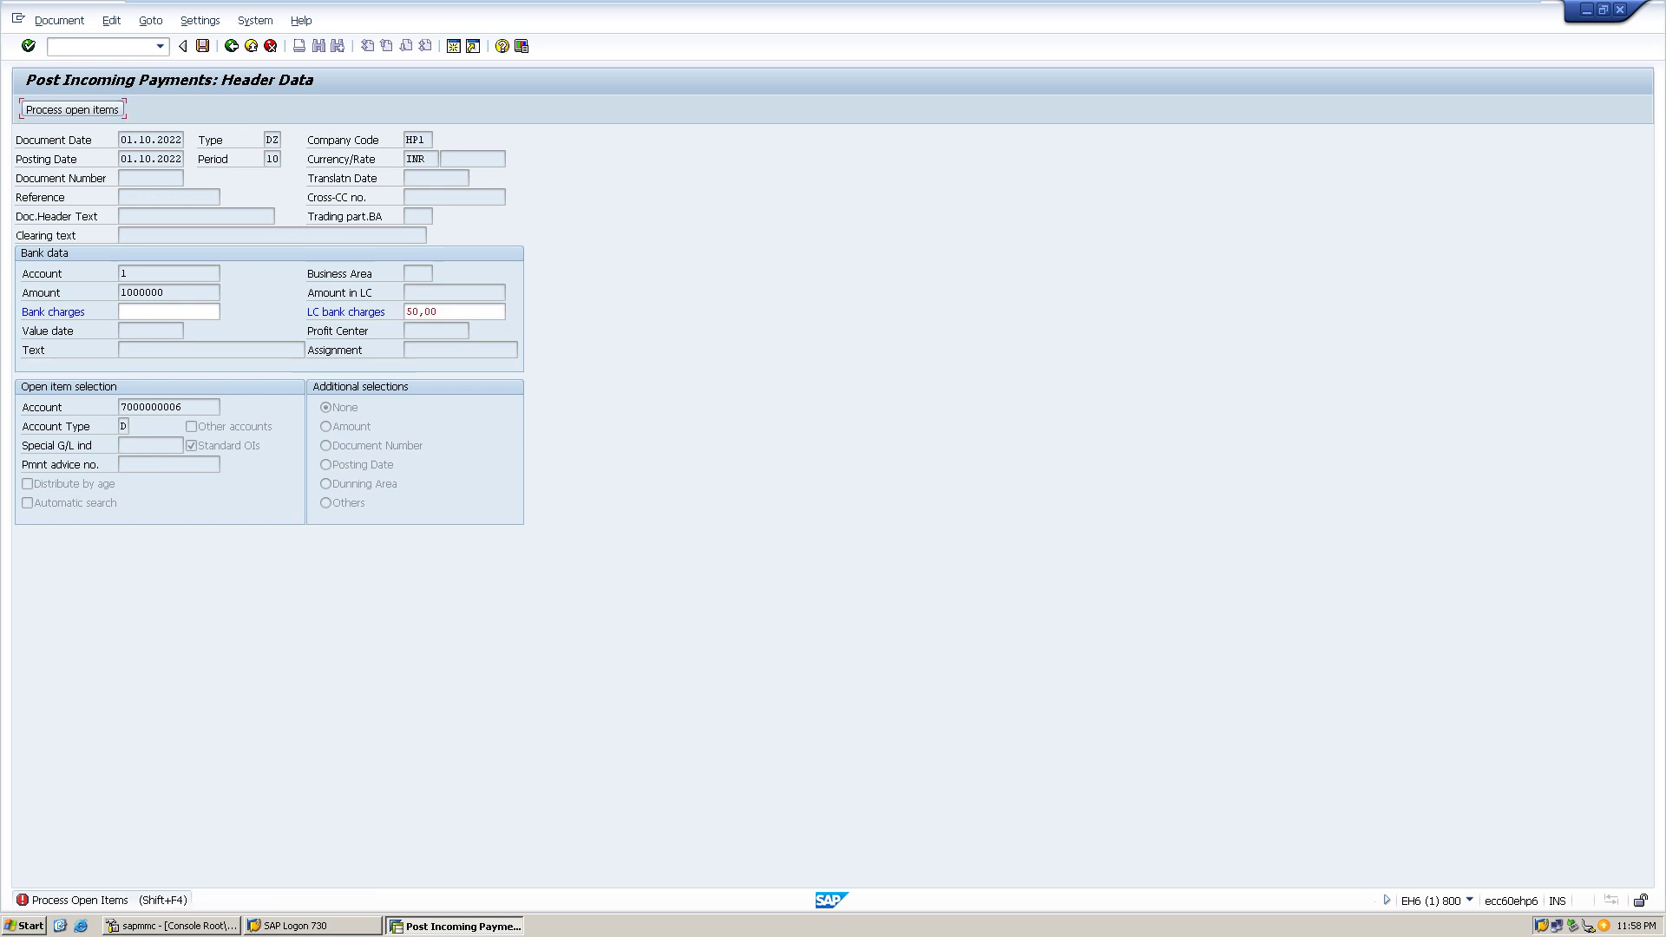
key(BackSpace)
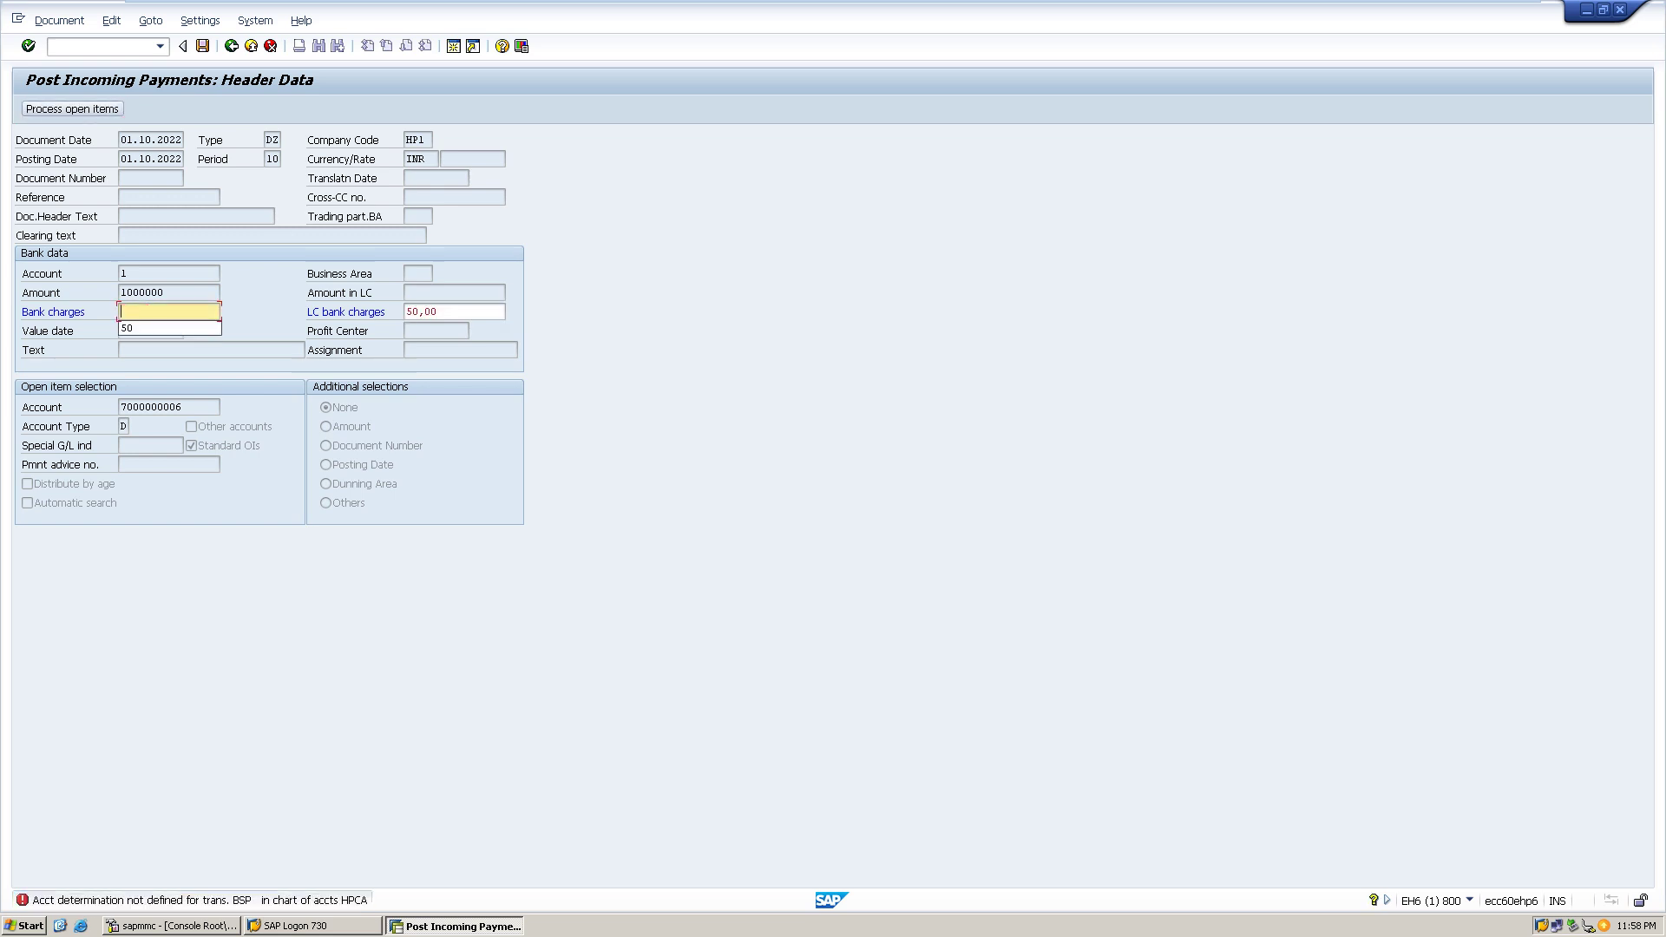
key(Return)
key(Return)
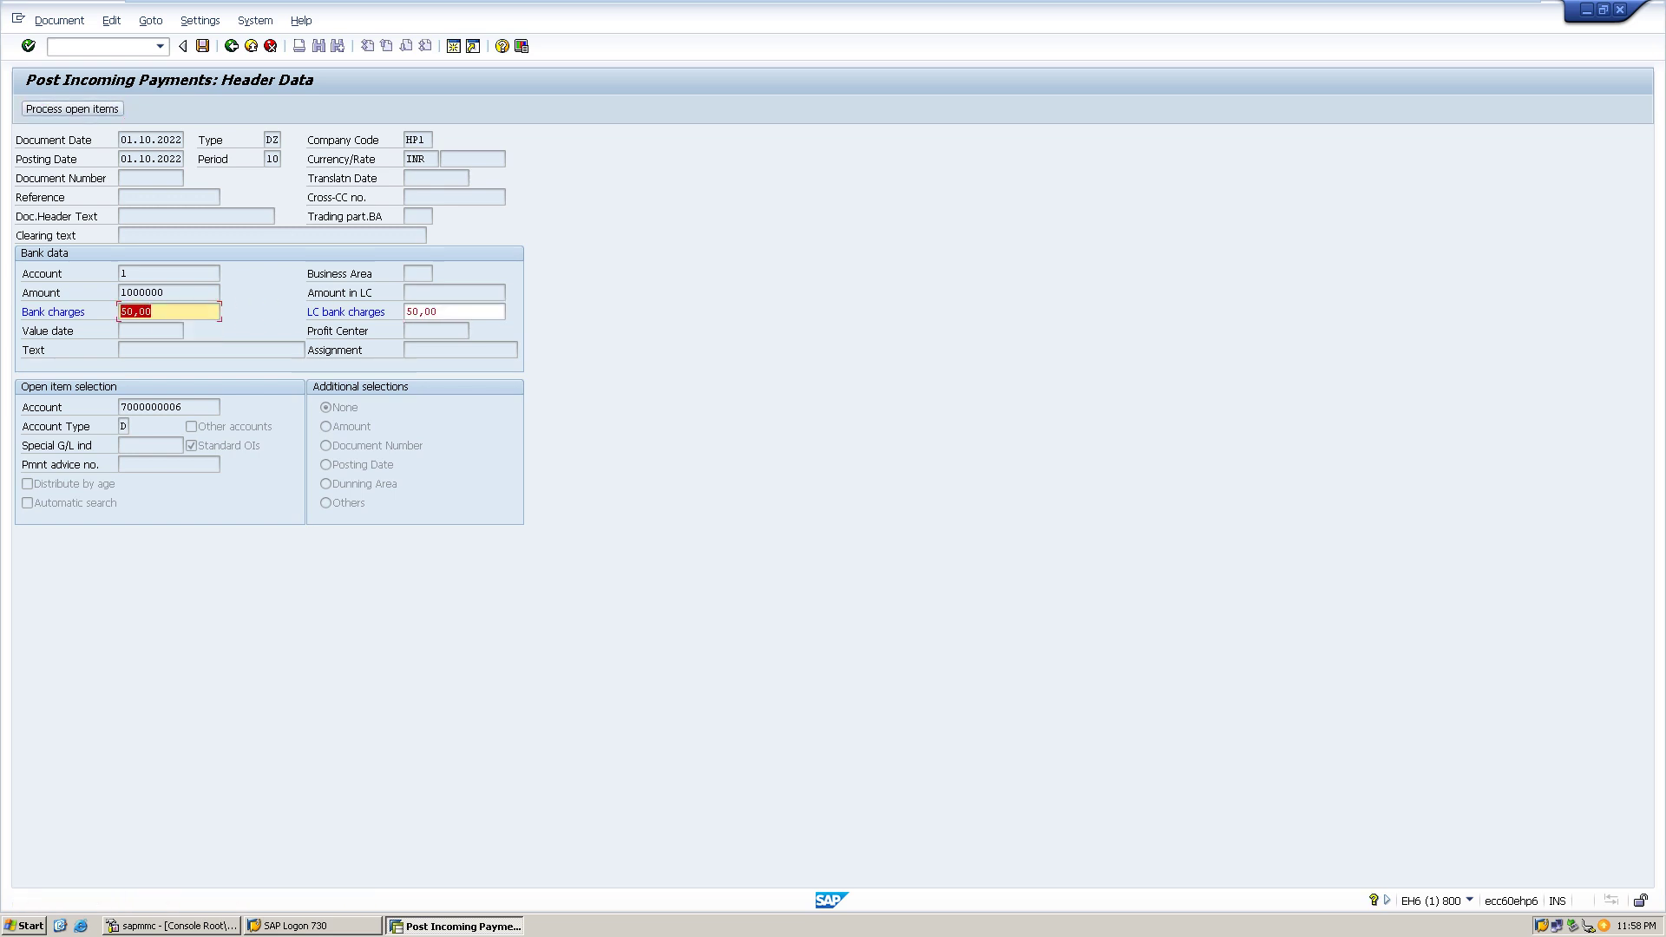
key(BackSpace)
key(Return)
key(BackSpace)
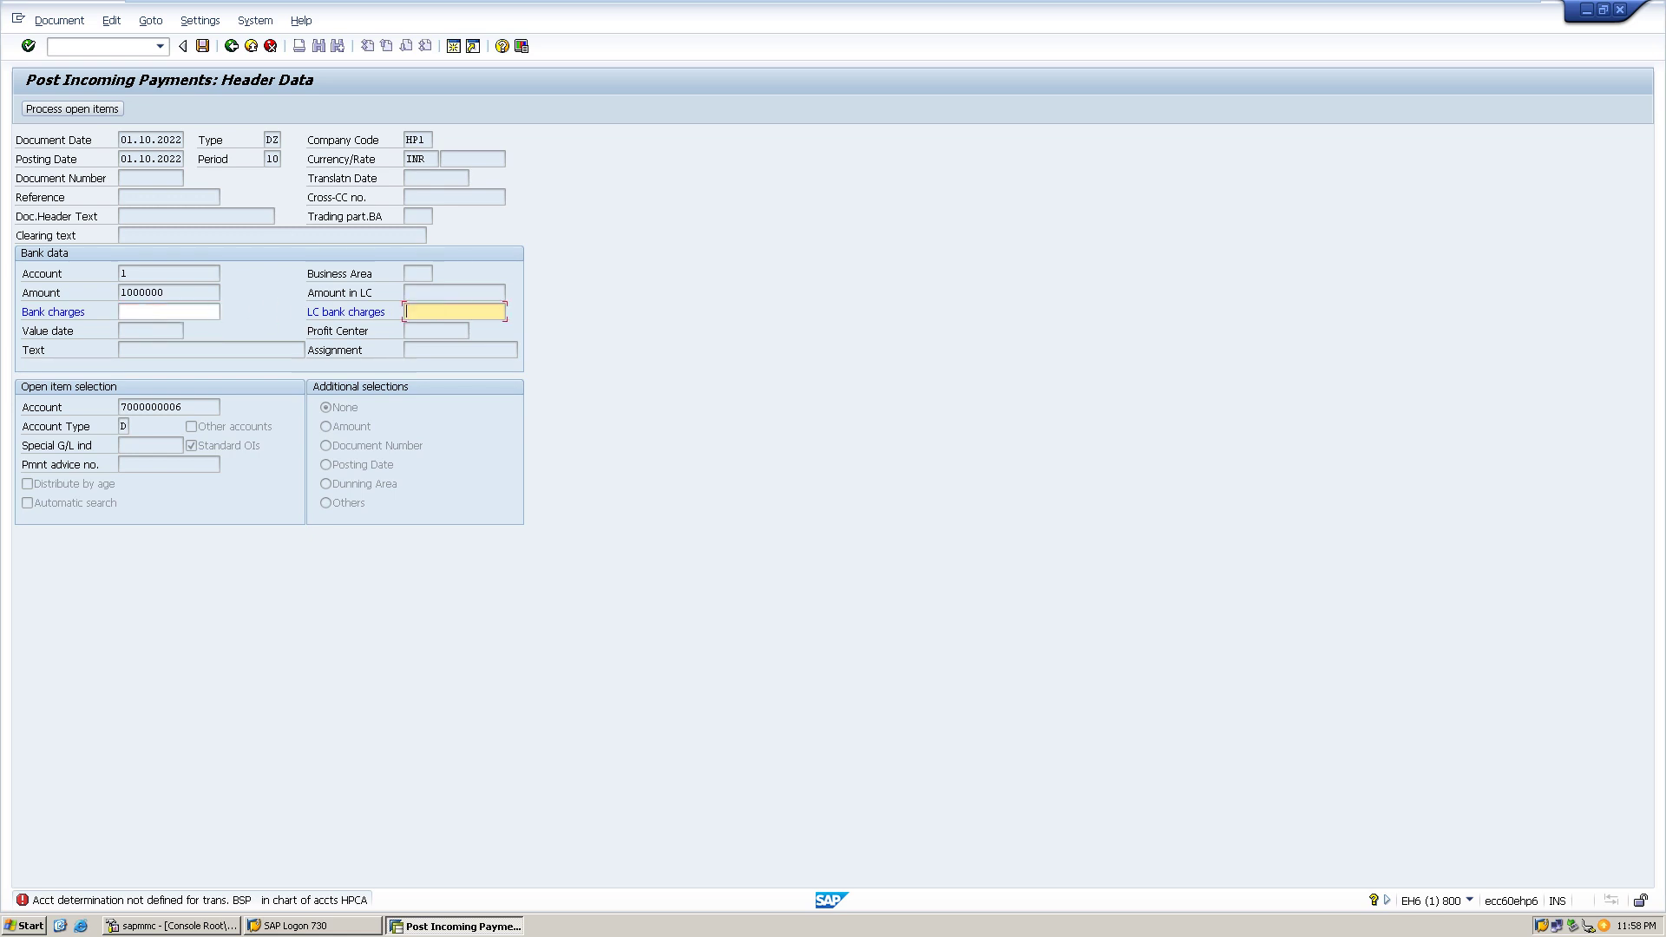
key(Return)
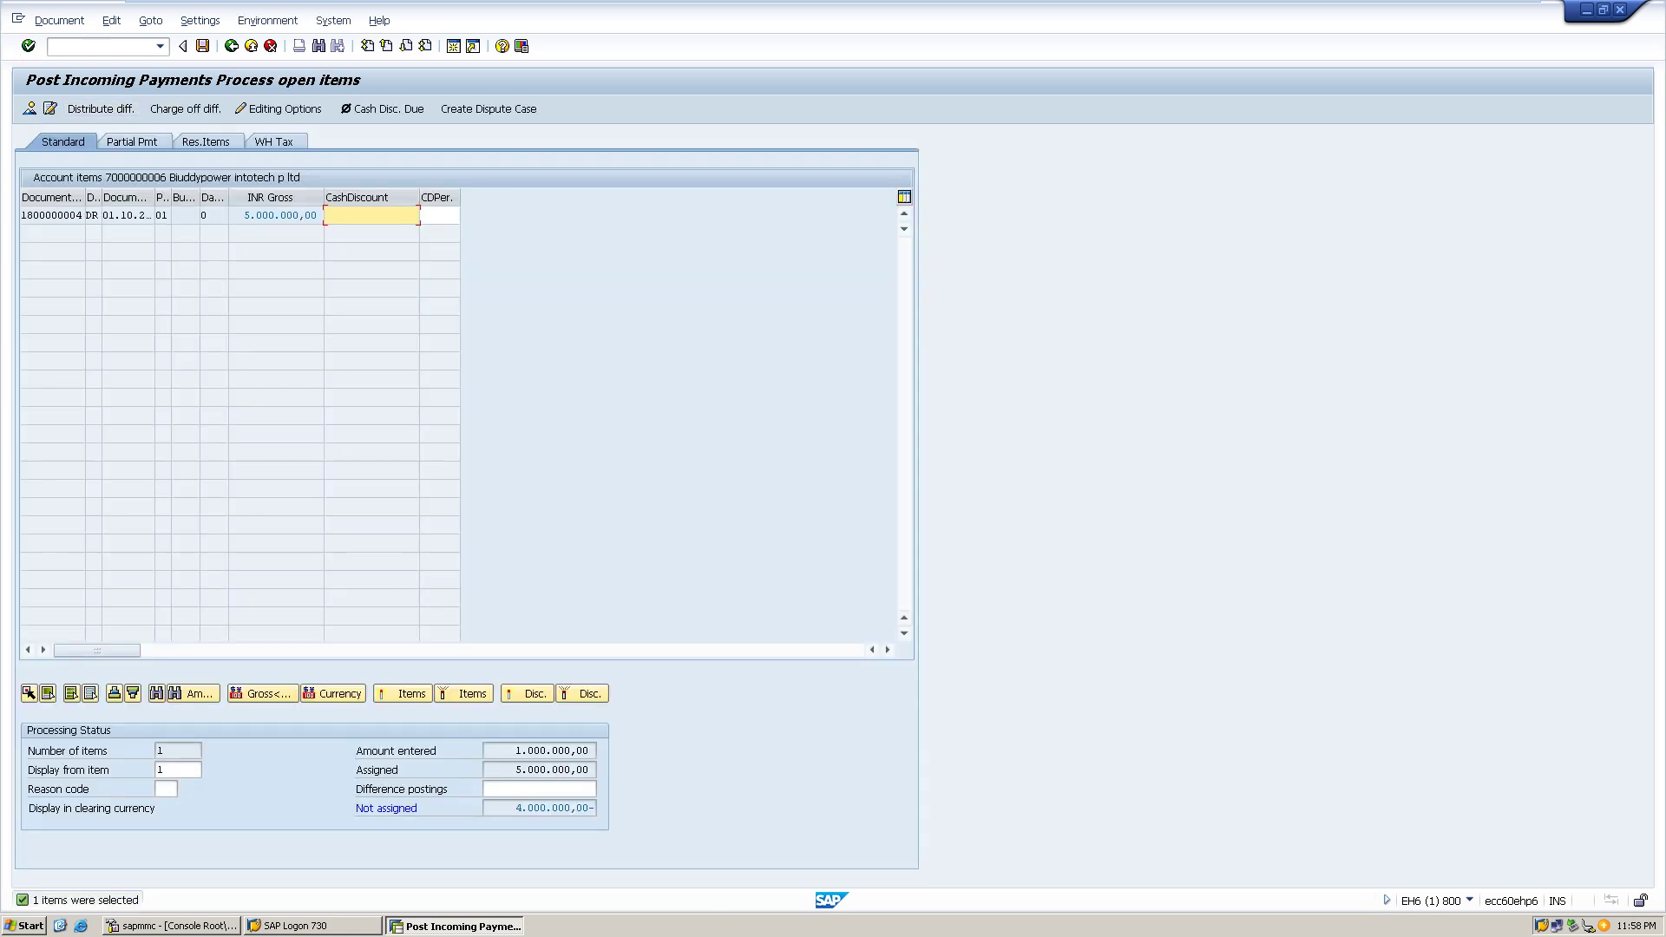
key(ctrl+s)
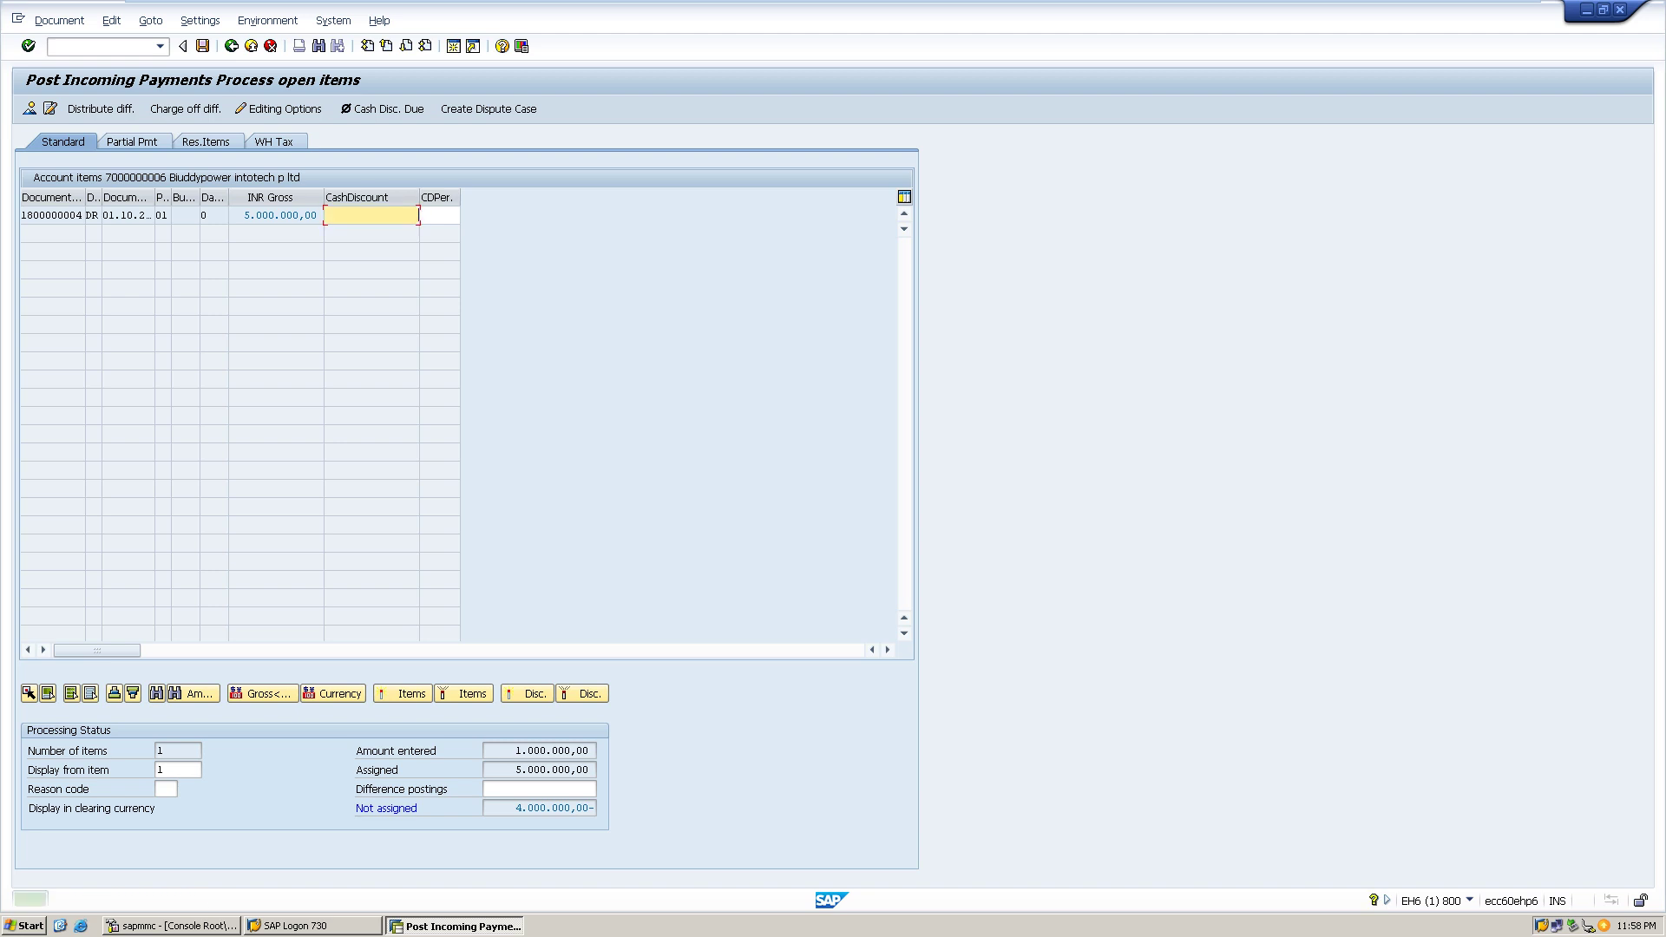
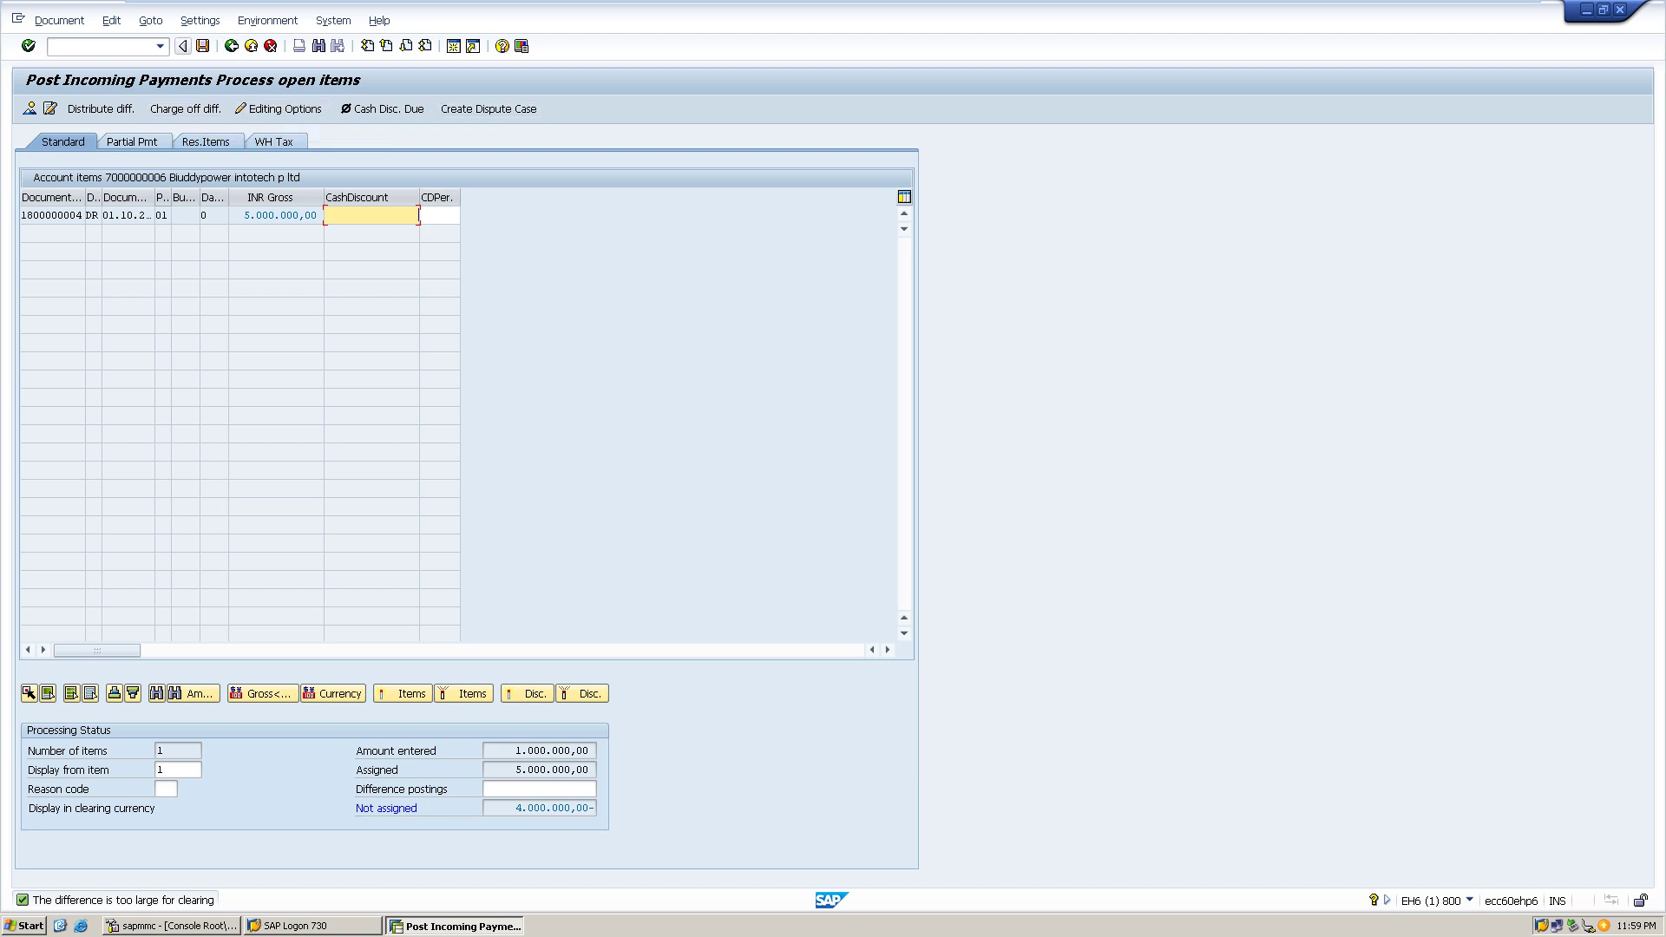
- Restart F-28 from the command field history to get an empty incoming payment header
click(160, 46)
click(86, 63)
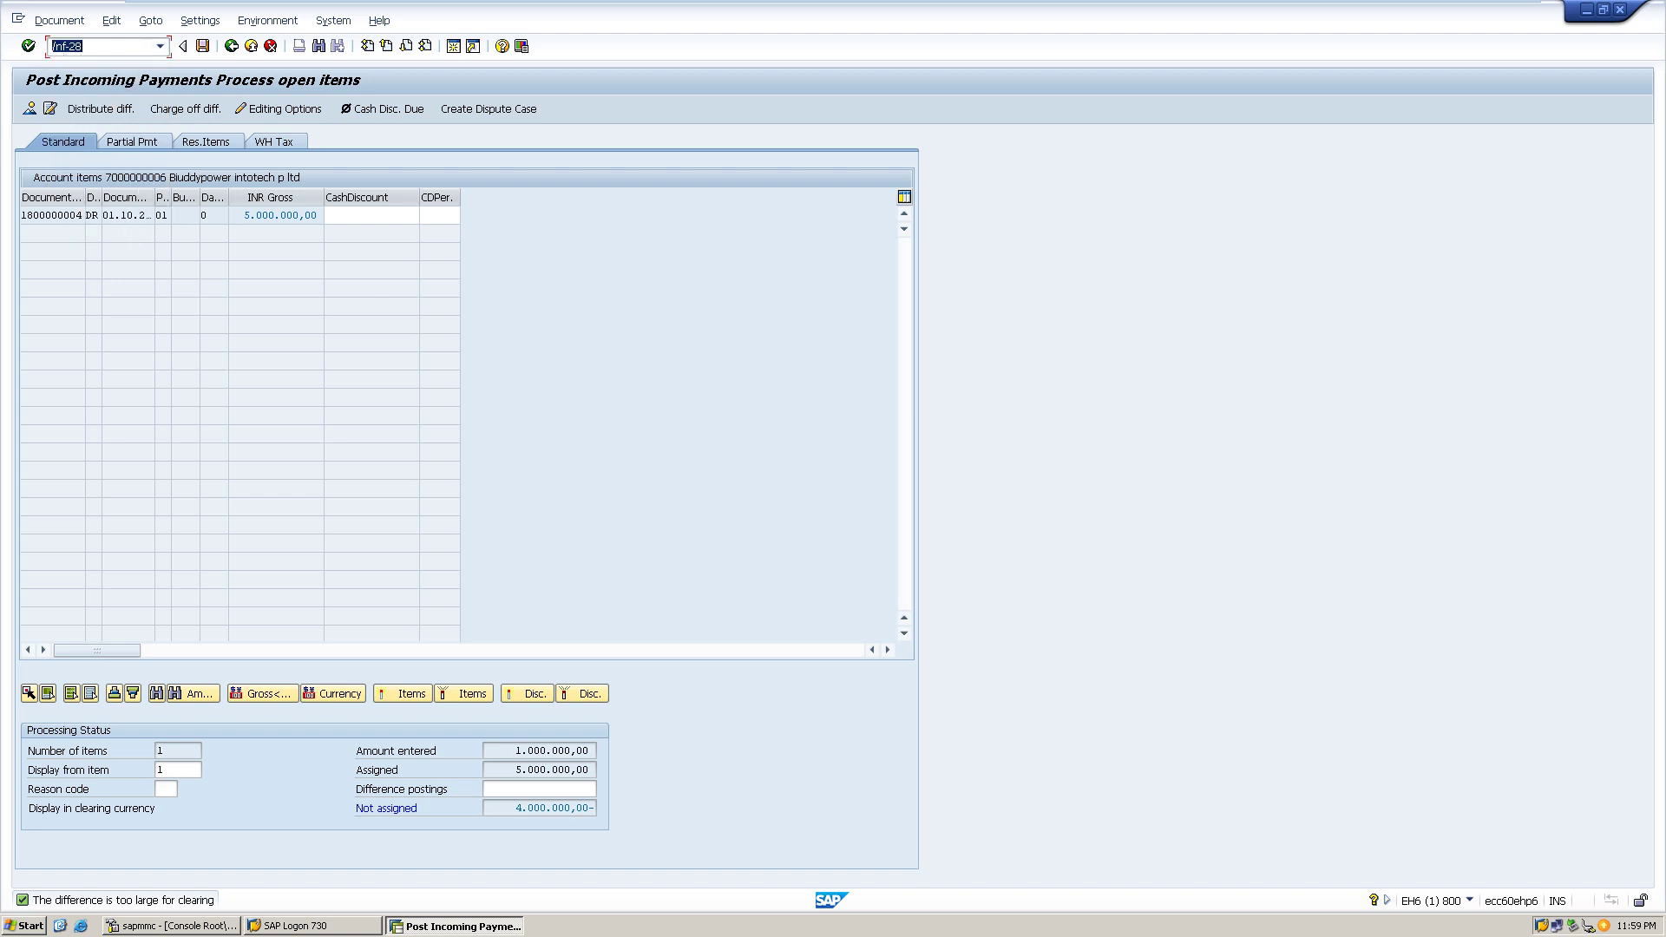
key(Return)
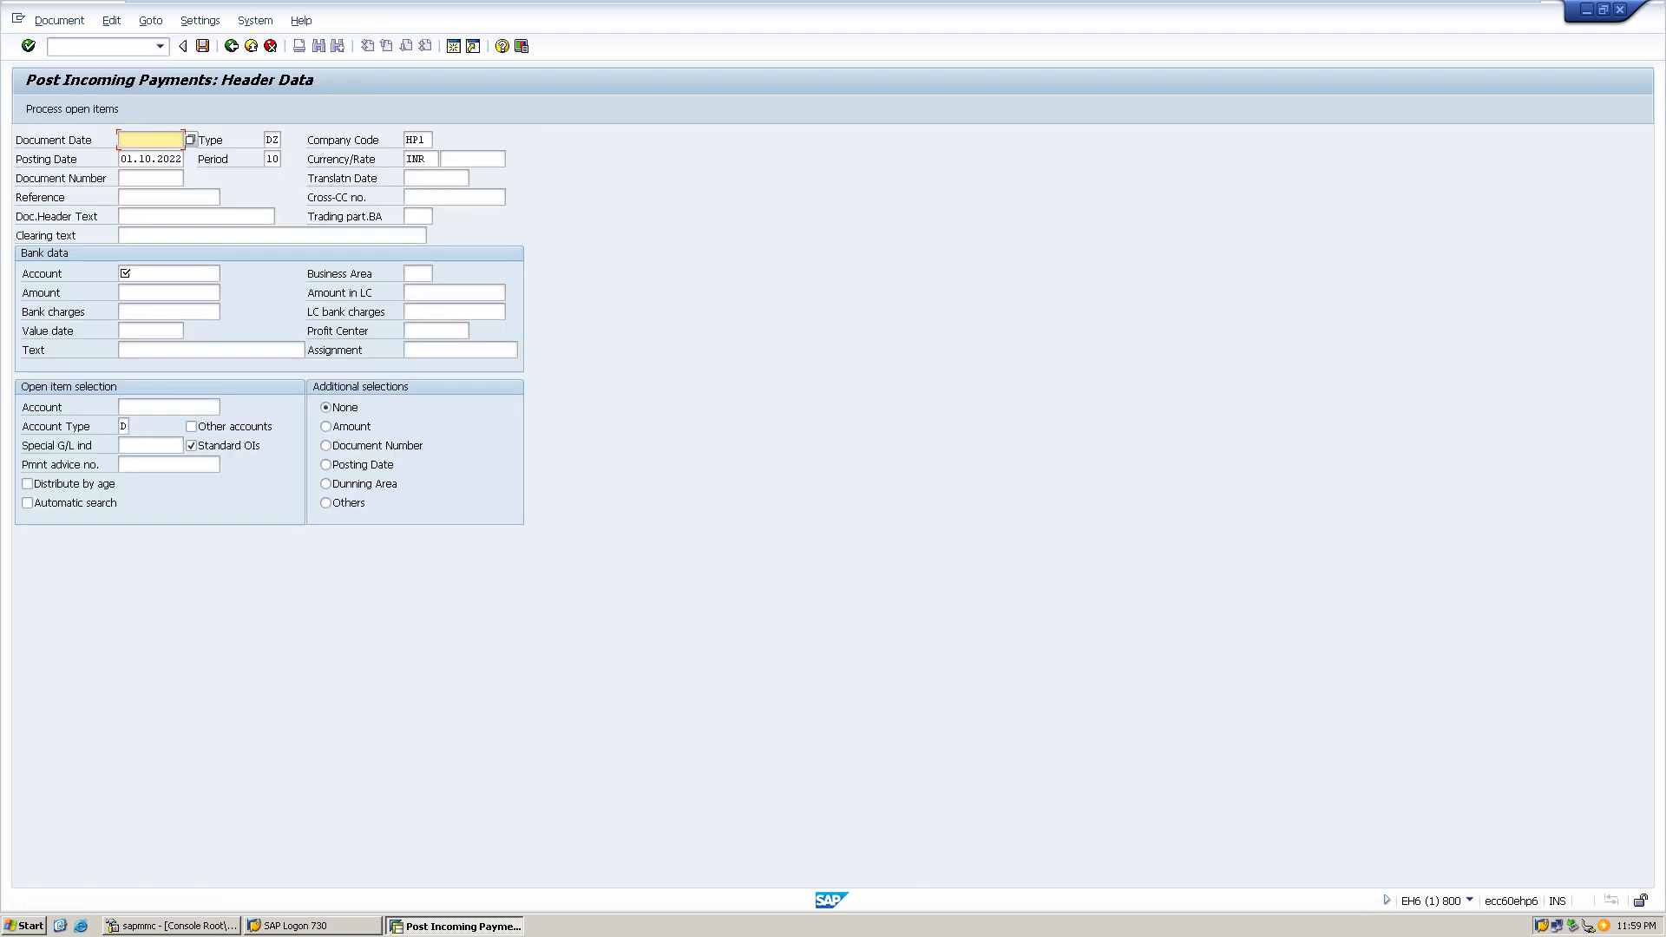
- Enter document date 01.10.2022, bank account 1 and payment amount 3900000
text(01)
key(Down)
key(Return)
click(169, 273)
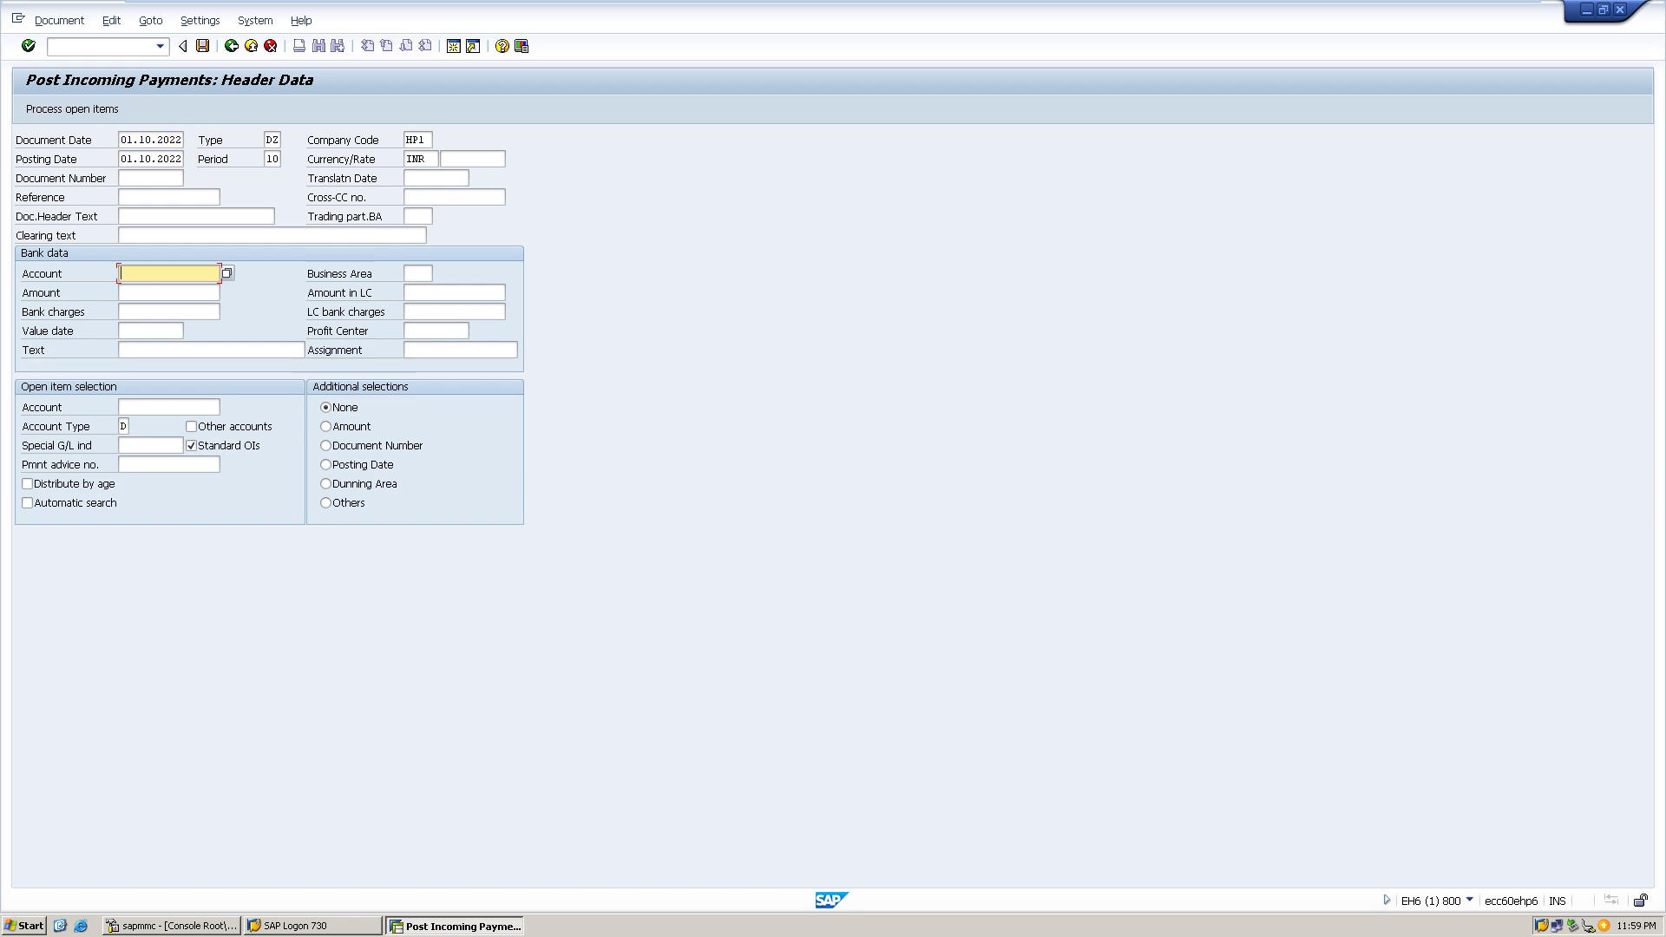
text(1)
key(Tab)
key(Tab)
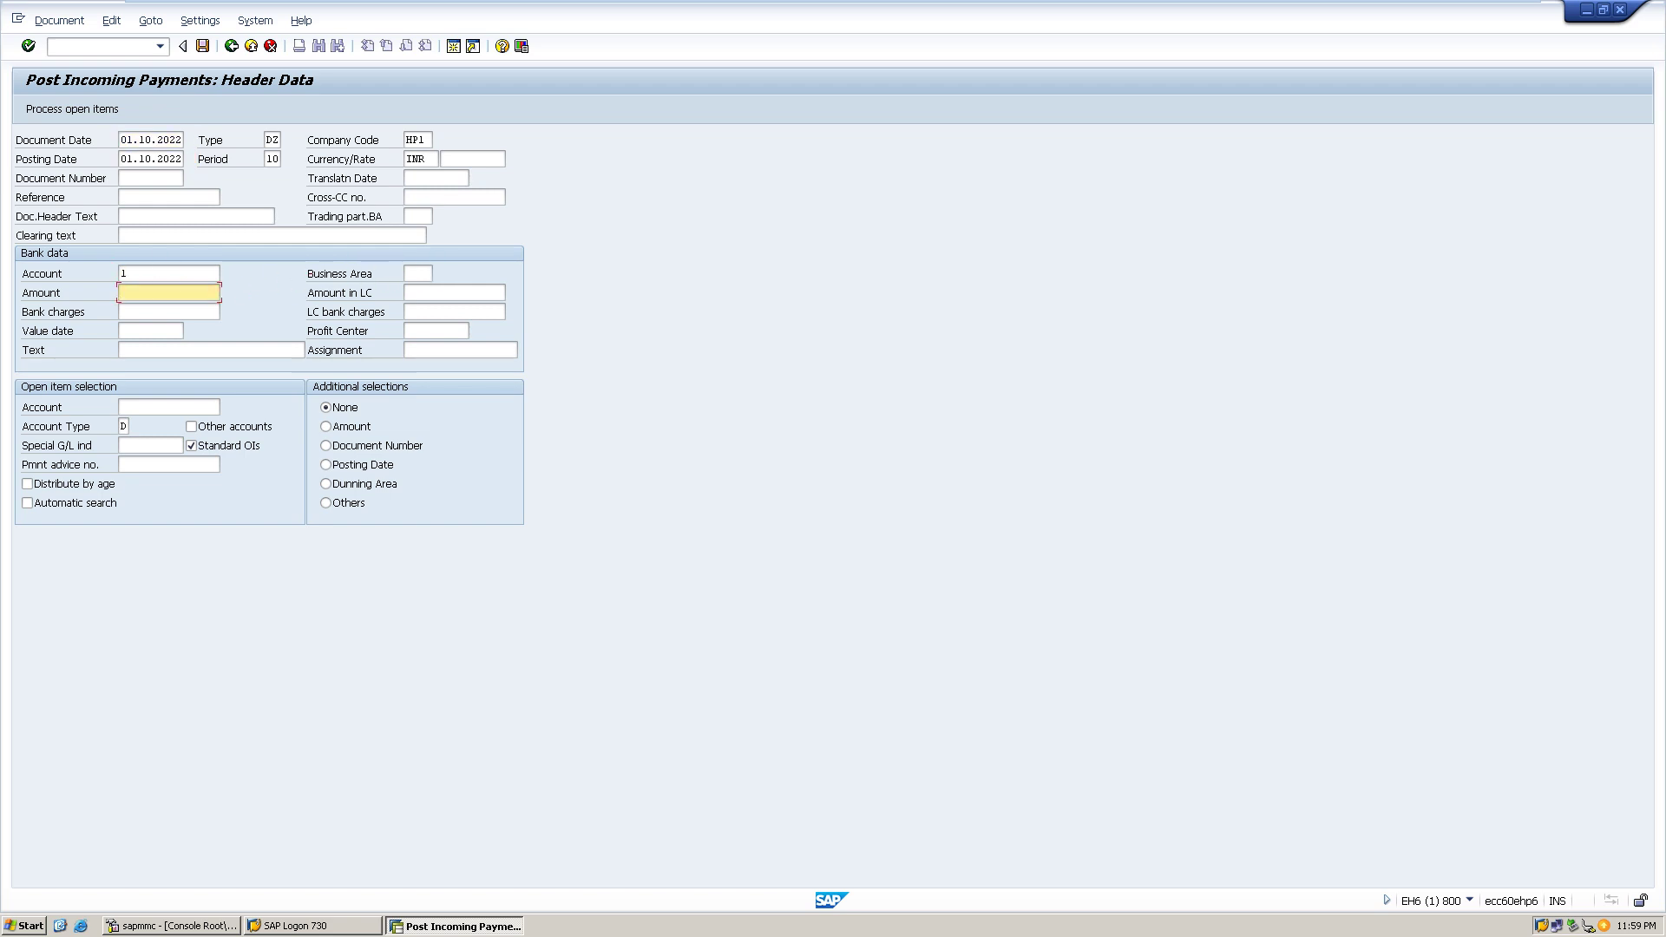
text(4500000)
key(BackSpace)
key(BackSpace)
key(BackSpace)
key(BackSpace)
key(BackSpace)
key(BackSpace)
text(3900000)
click(454, 293)
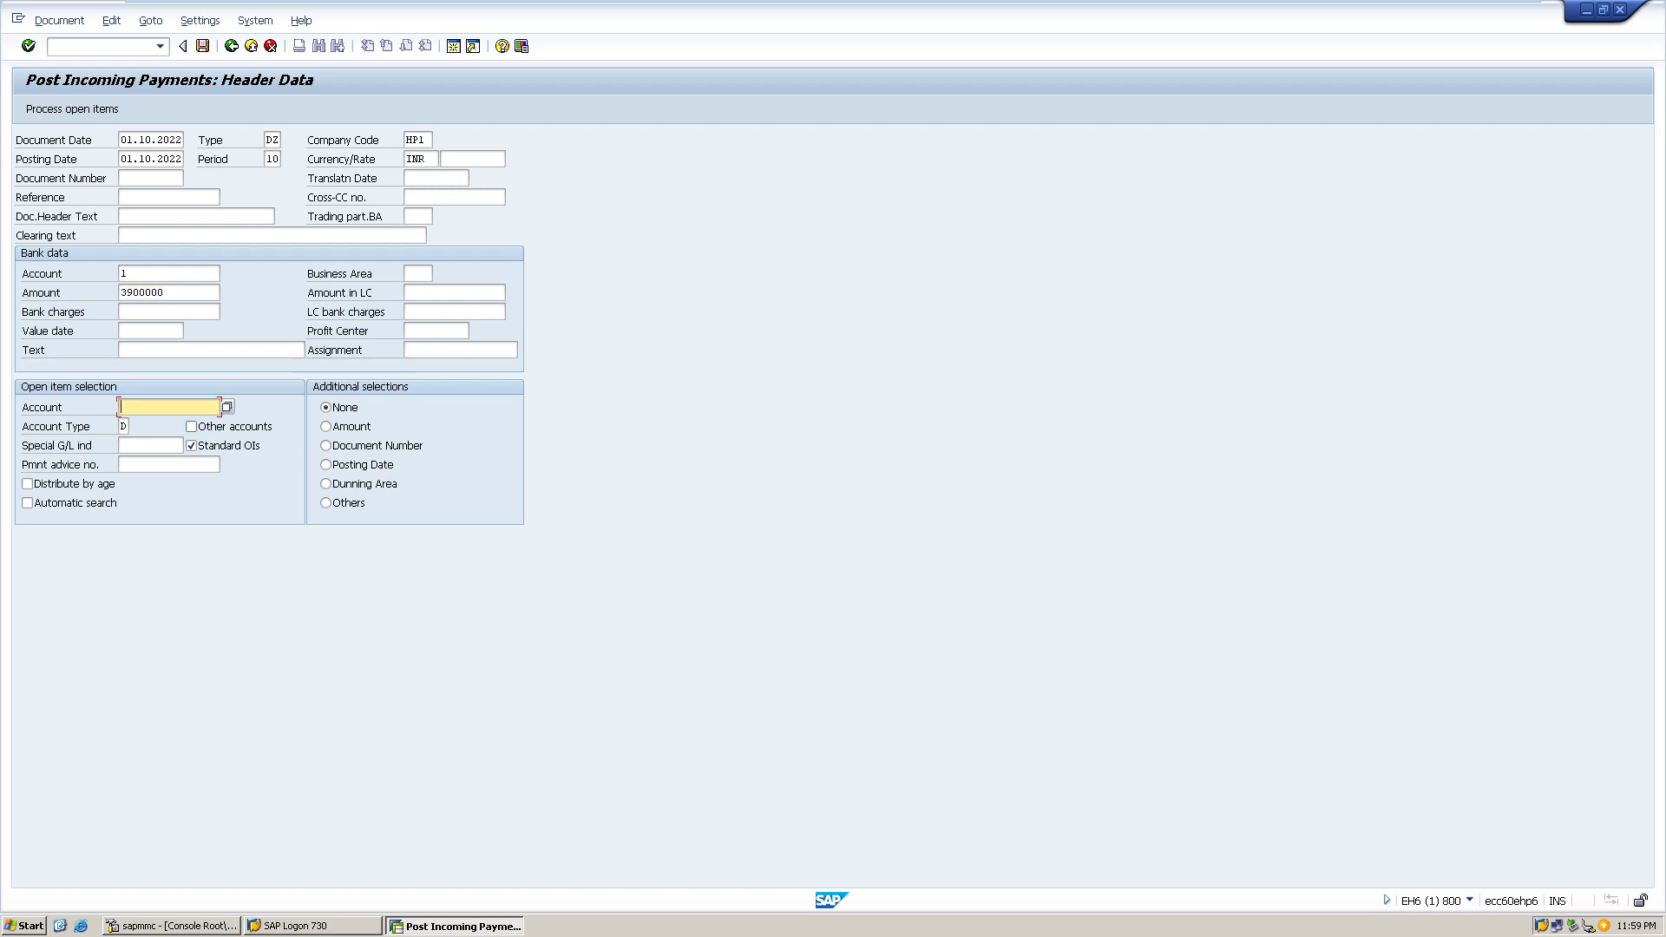
- Pick the paying customer from the HP1 customer search for the open-item account
text(Bu)
key(Tab)
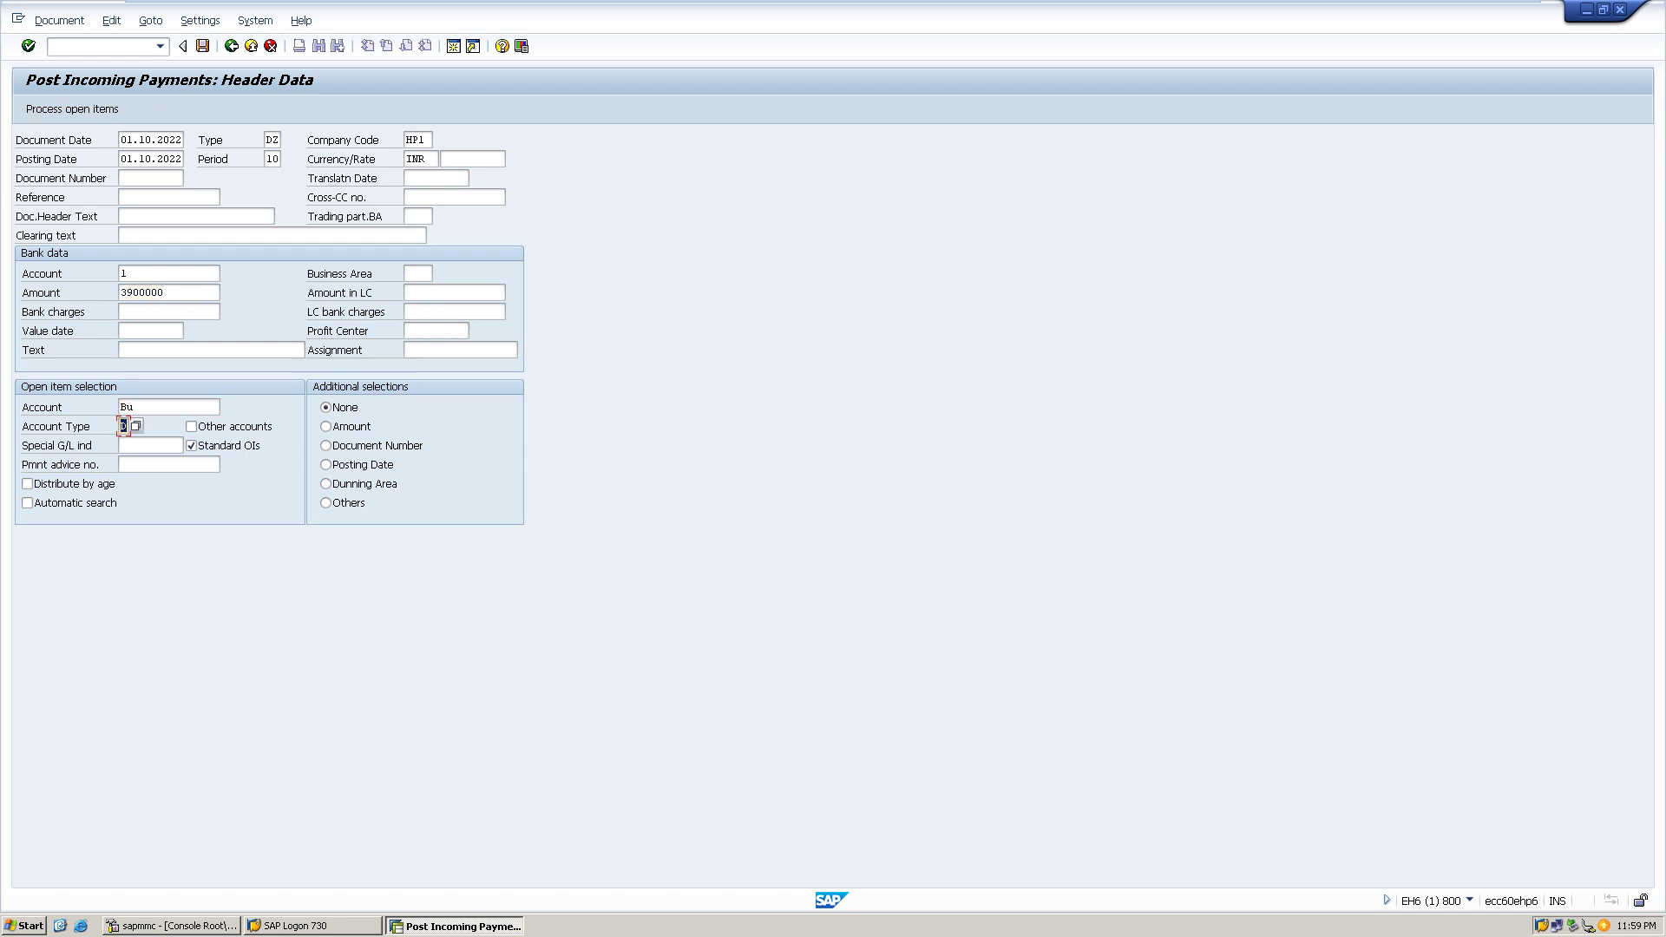
click(133, 407)
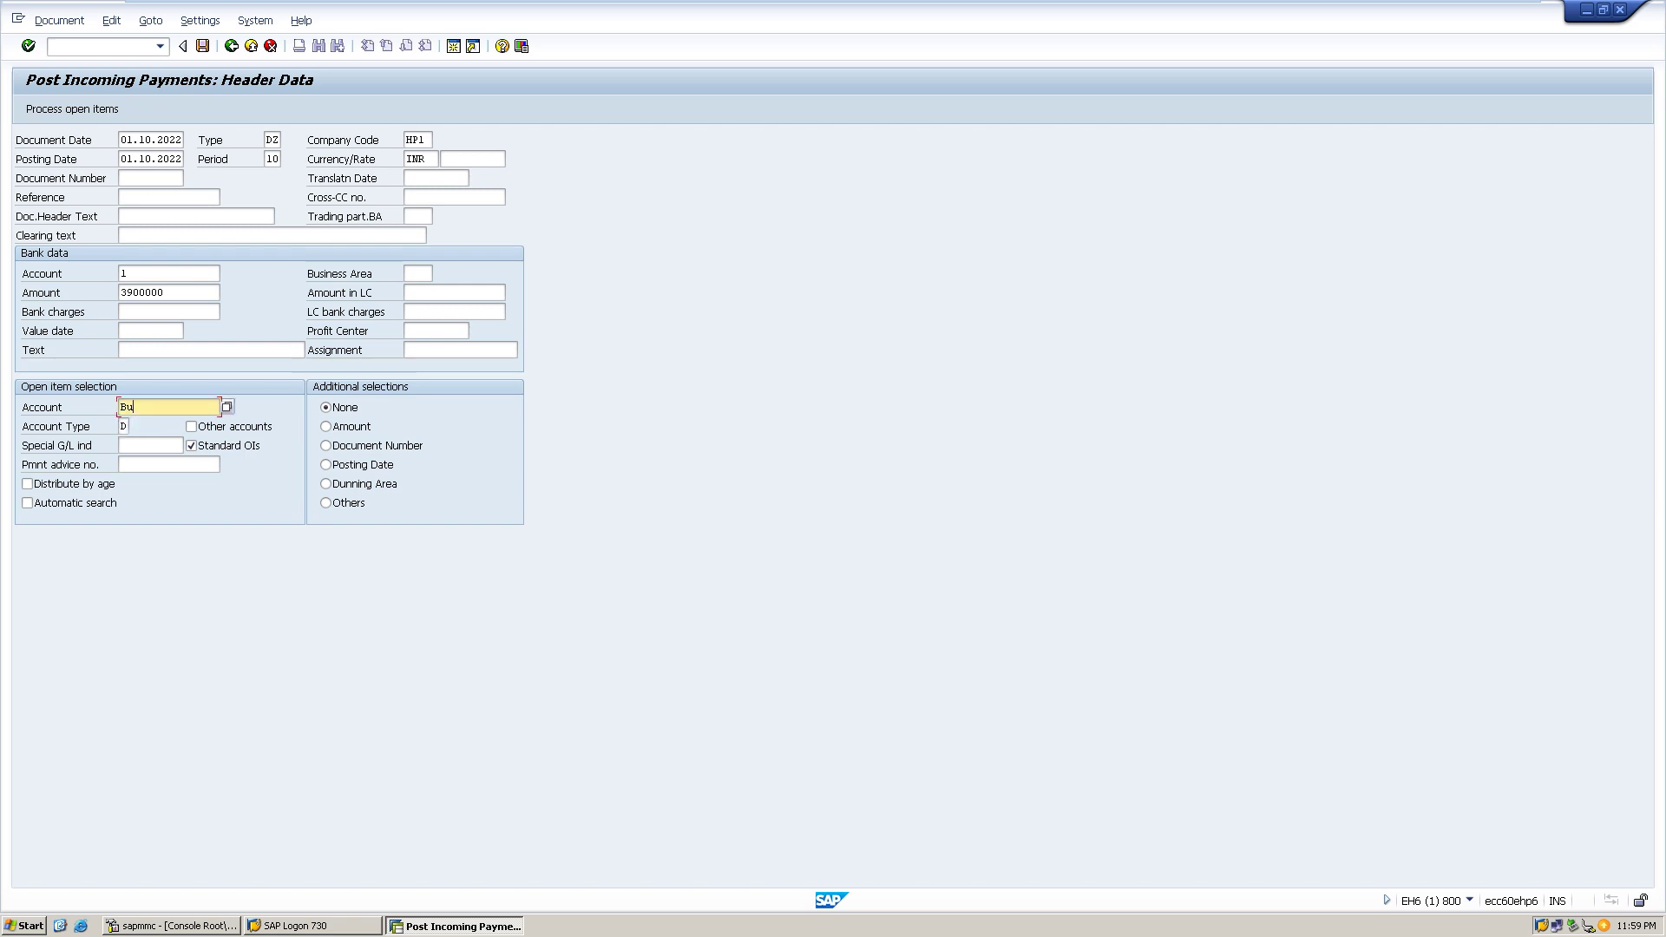
key(F4)
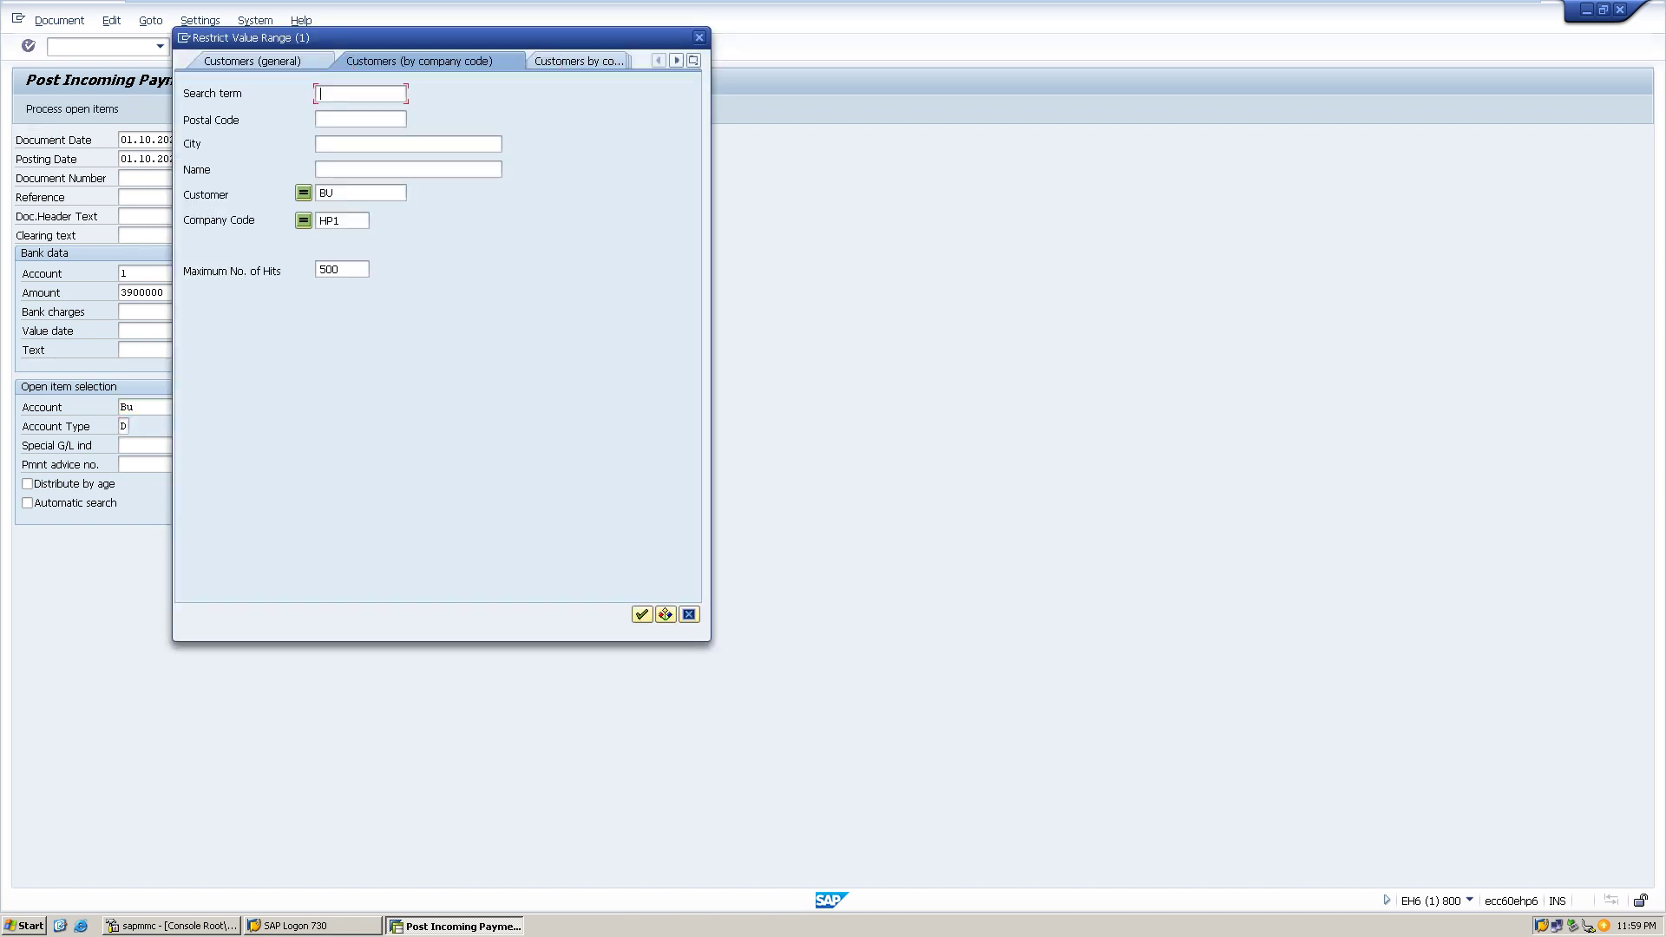
key(Return)
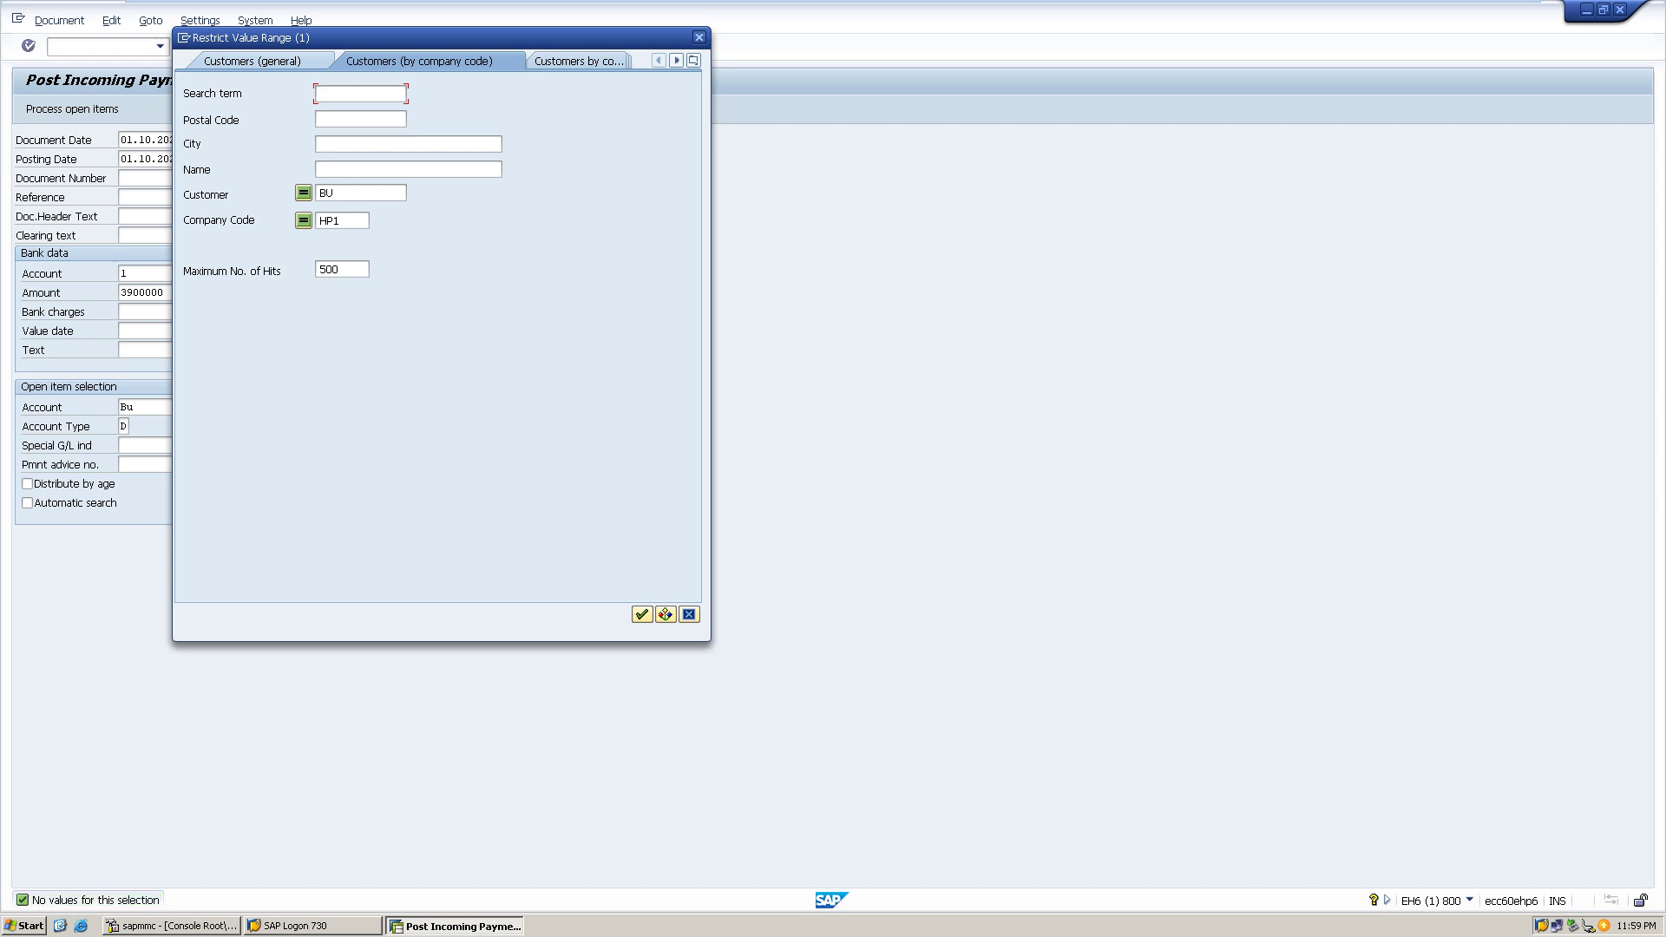
key(Escape)
key(BackSpace)
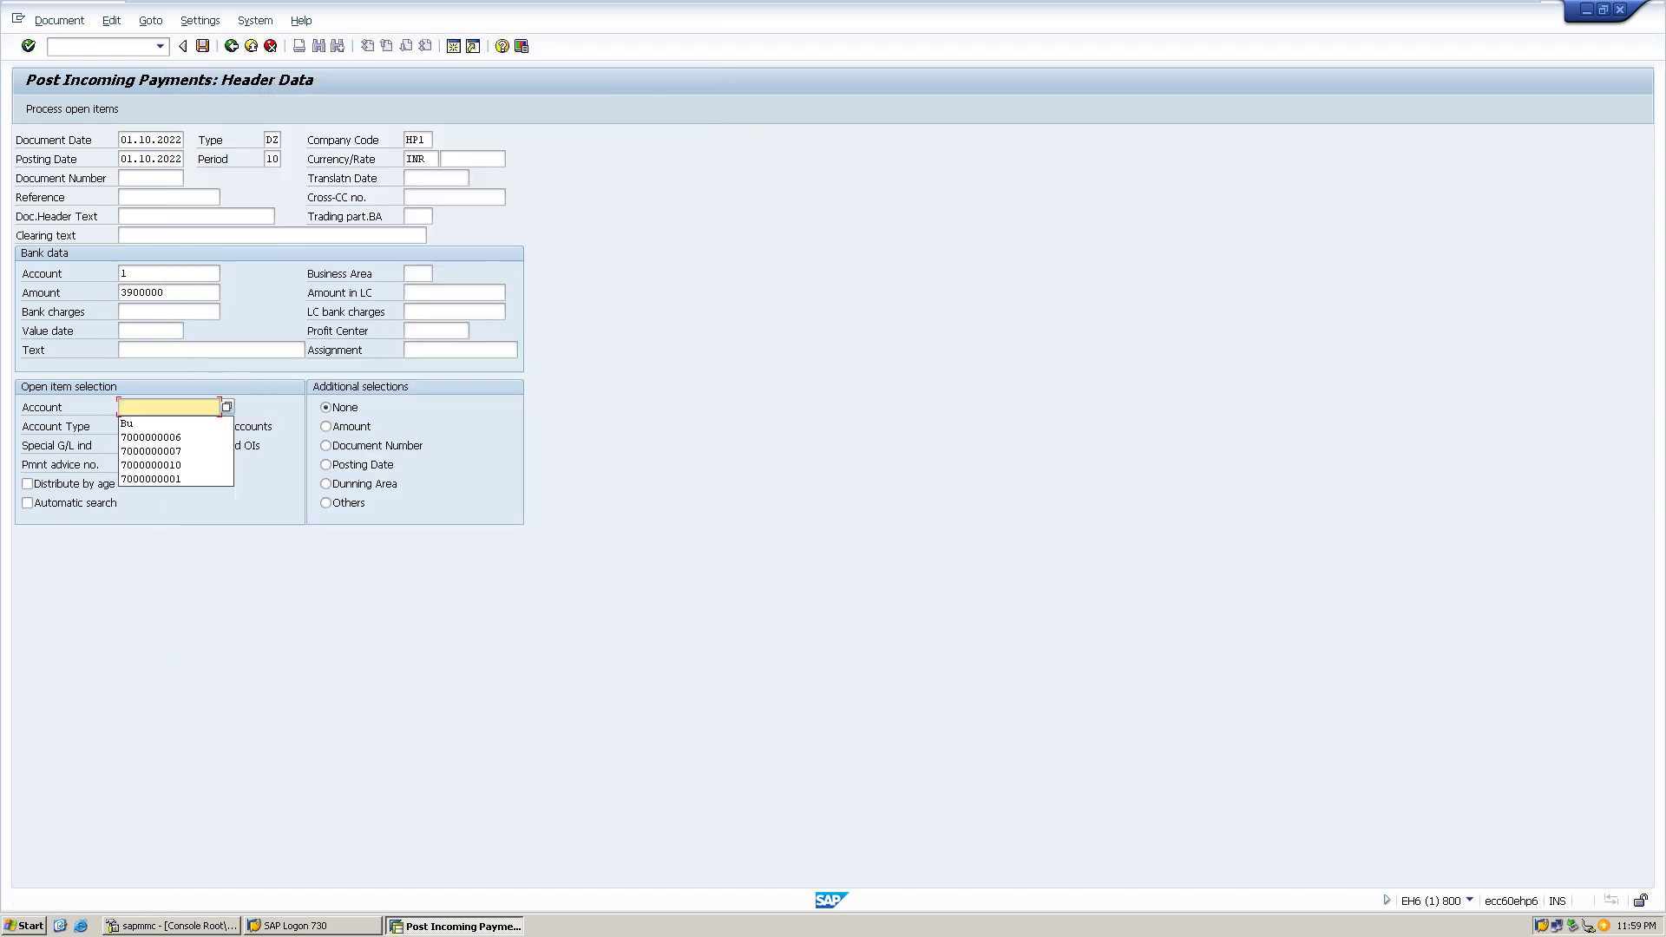
key(Down)
key(F4)
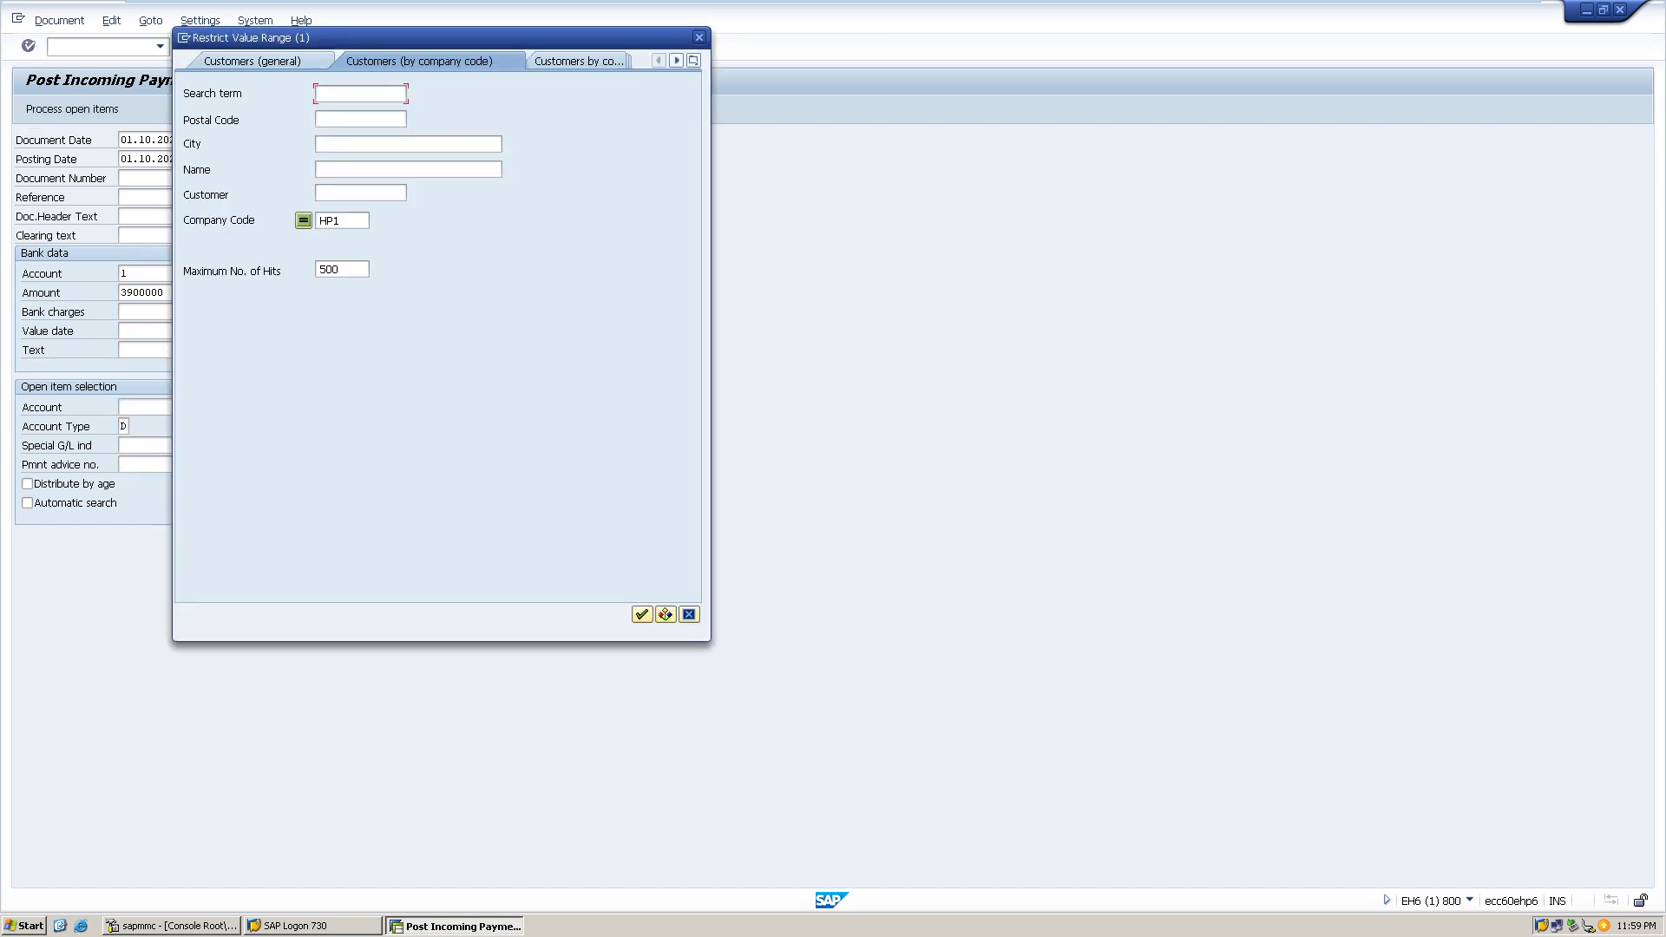
click(642, 615)
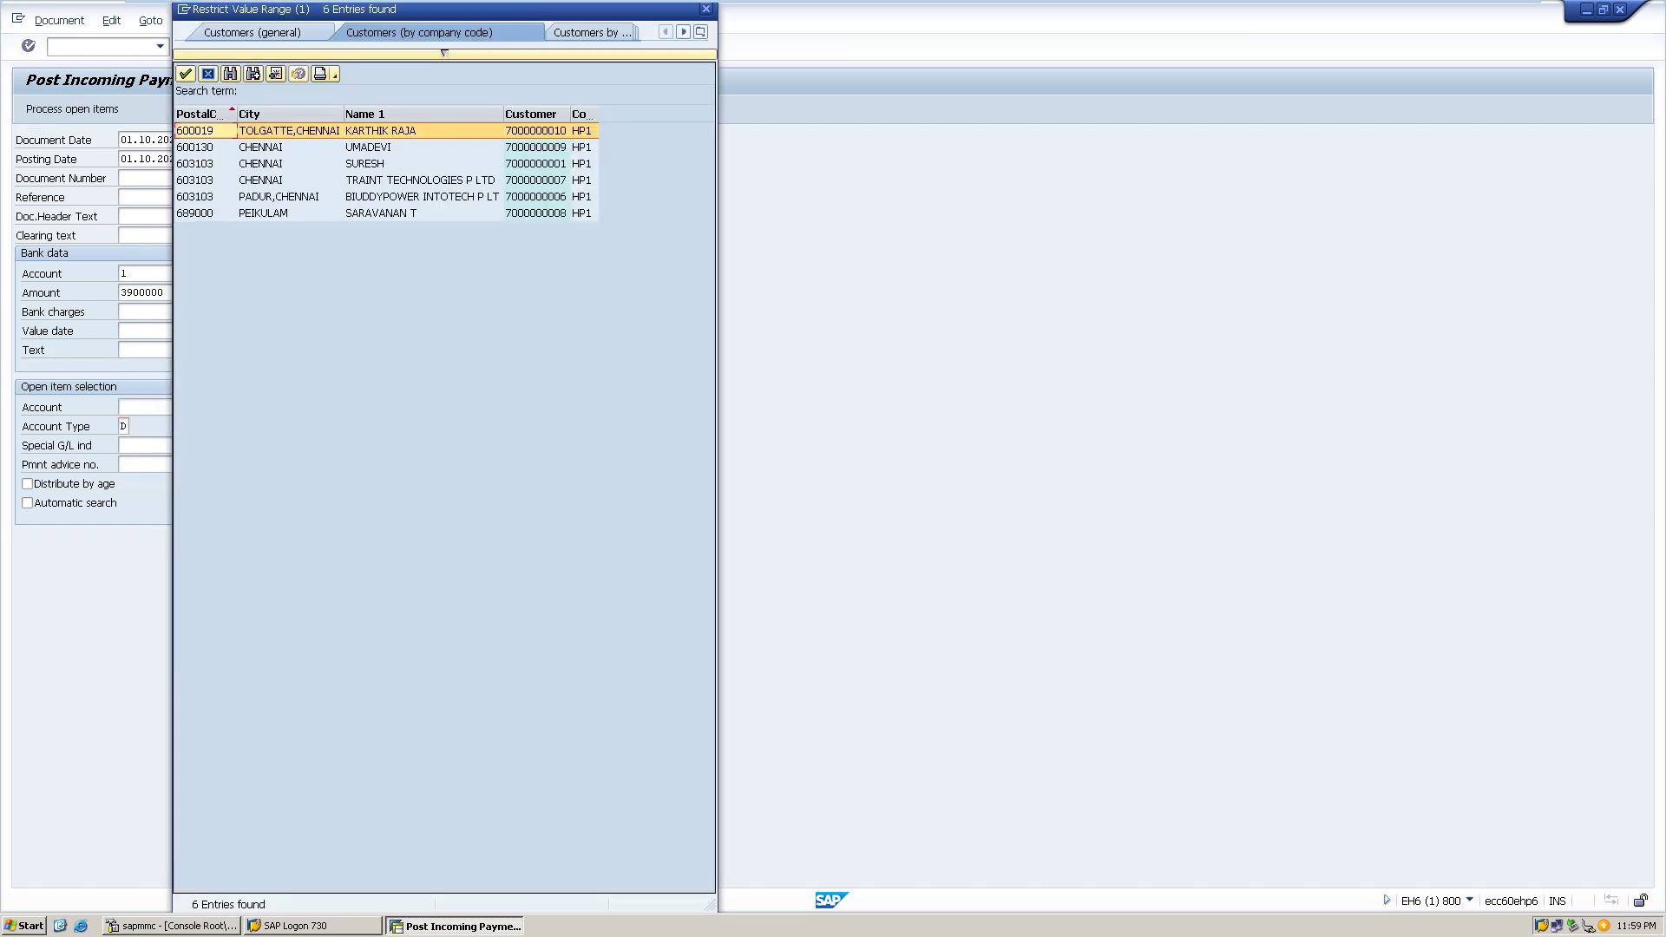
double_click(416, 196)
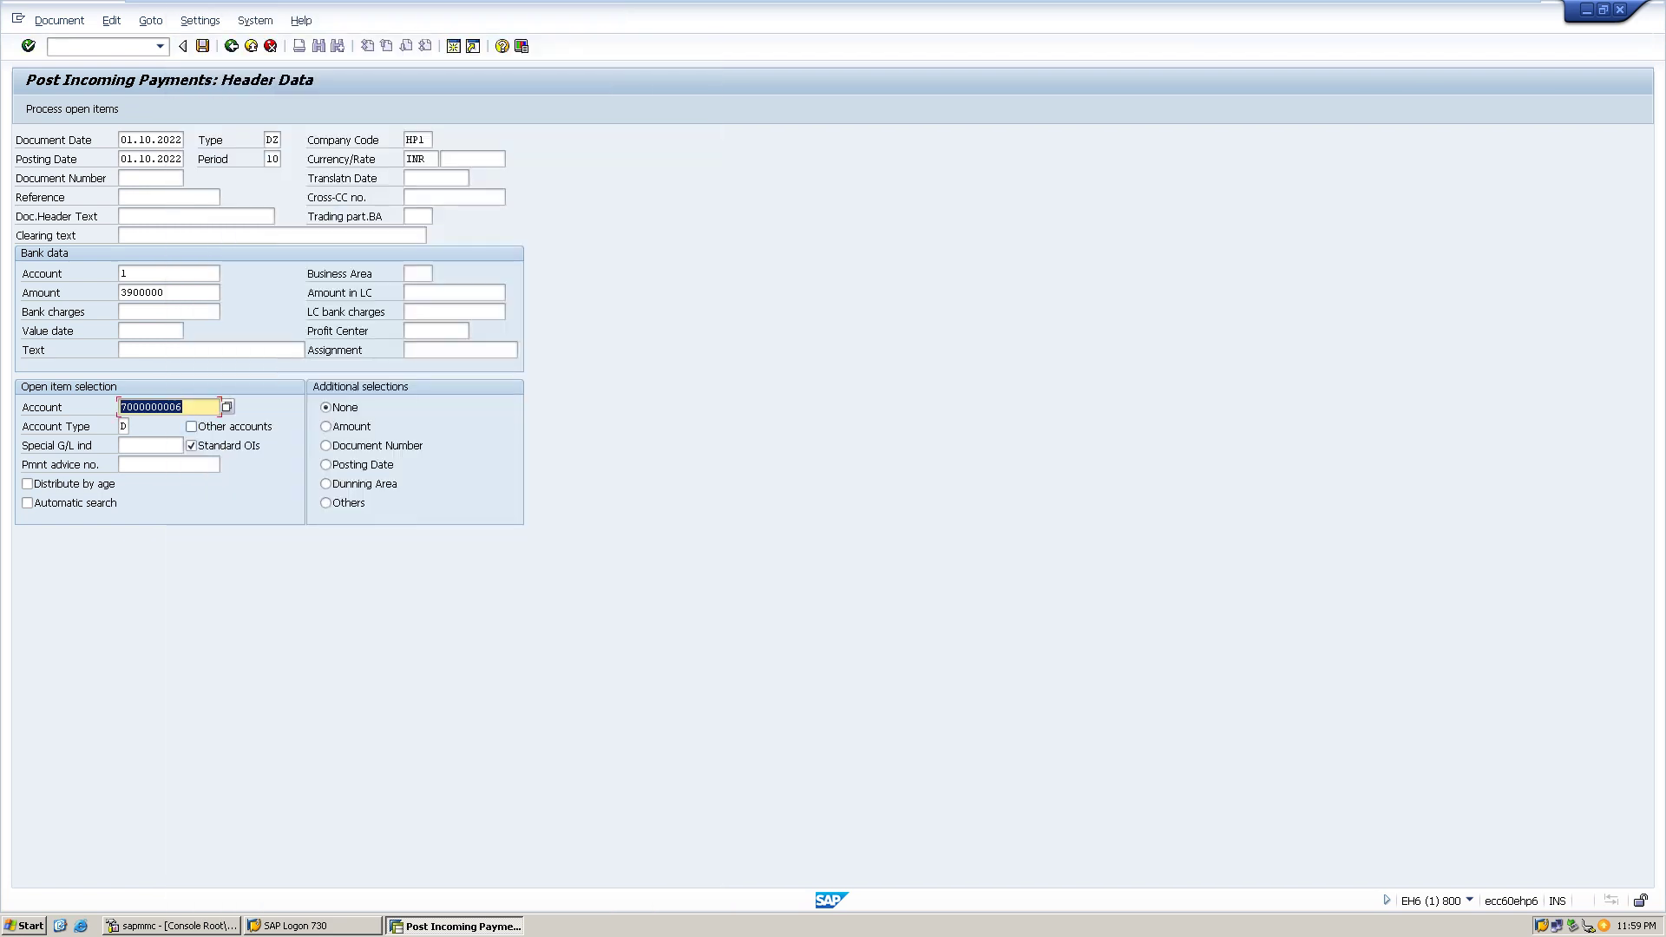
- Load the customer's 5,000,000 open invoice, attempt posting, and try Distribute difference
key(shift+F4)
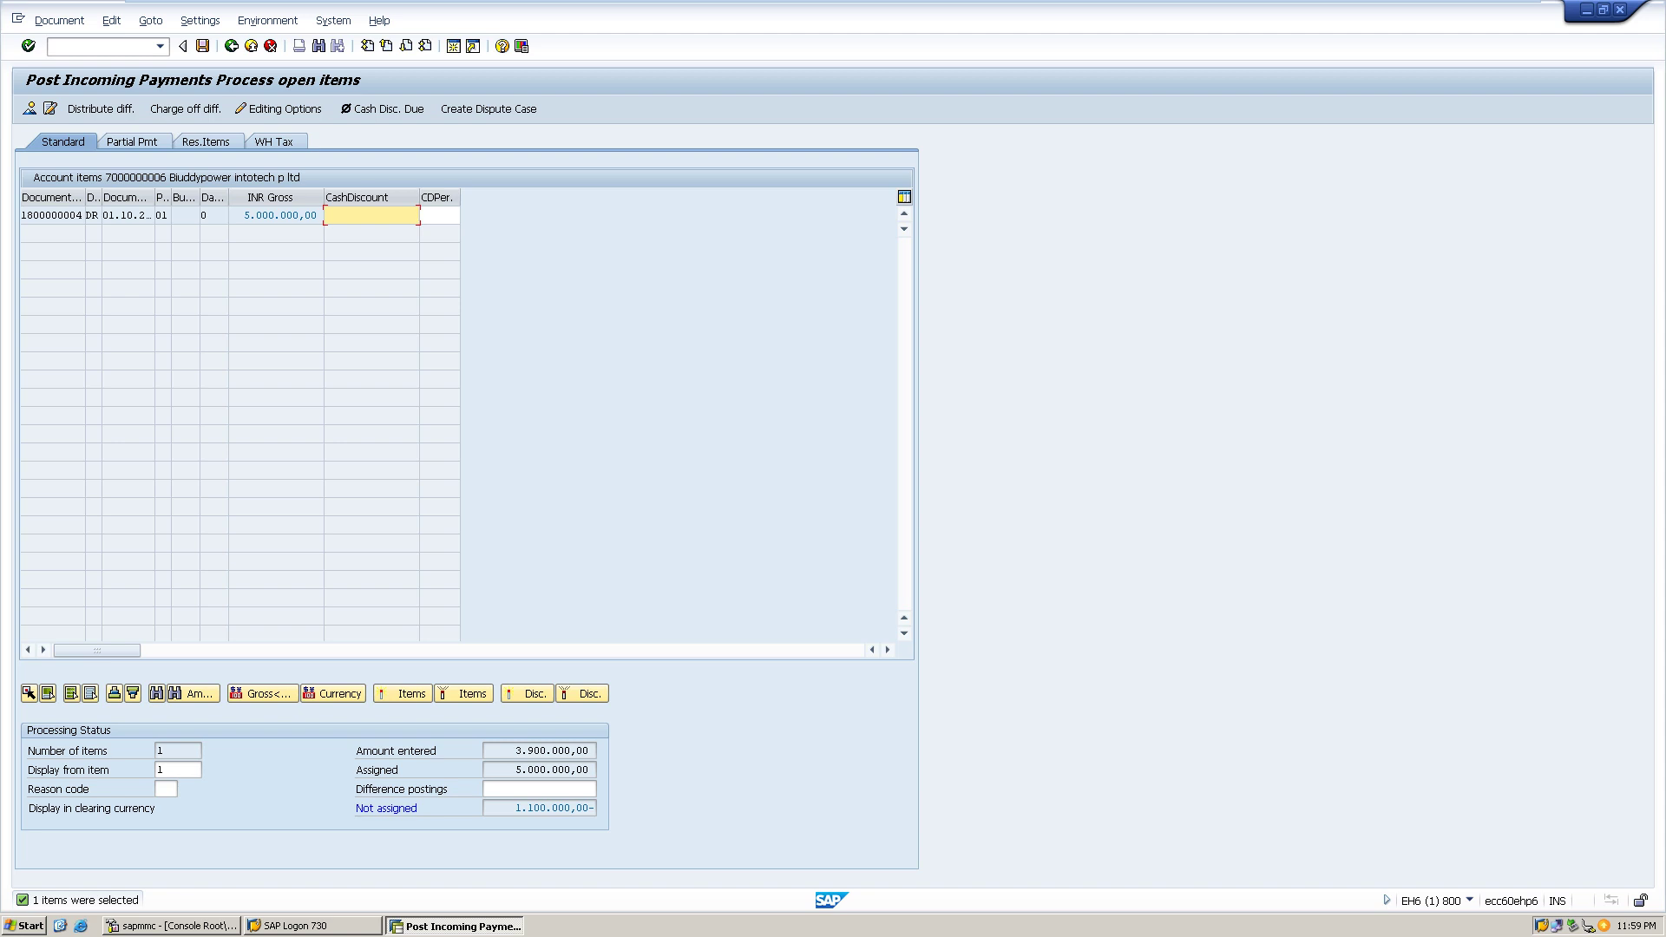
key(ctrl+s)
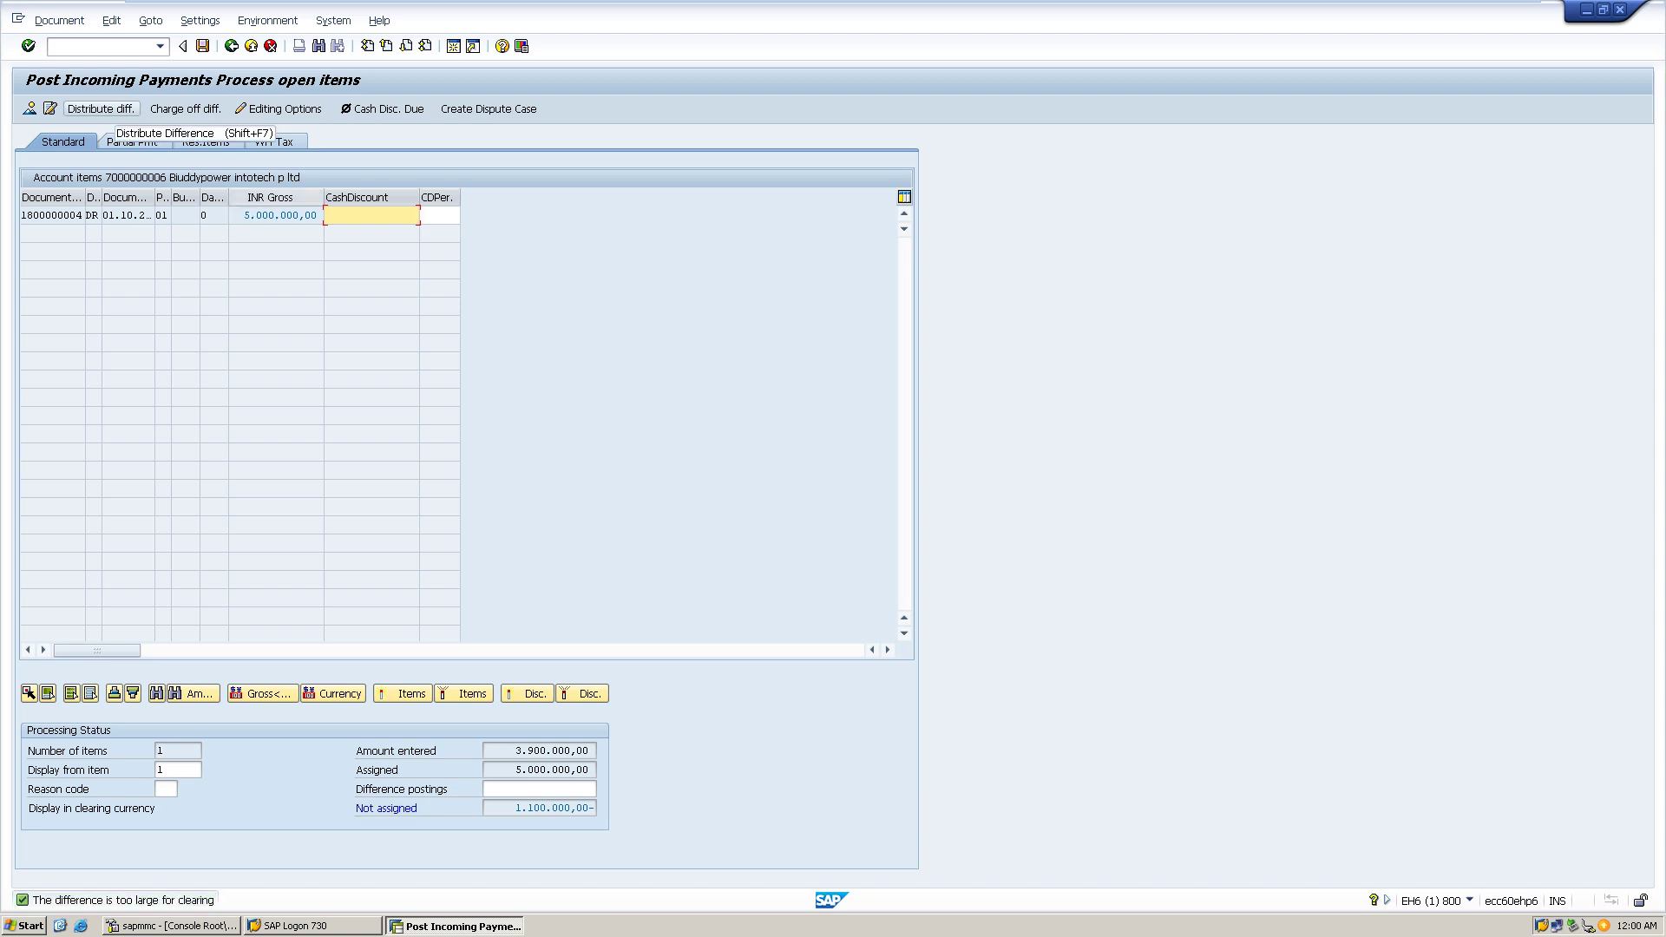
click(100, 108)
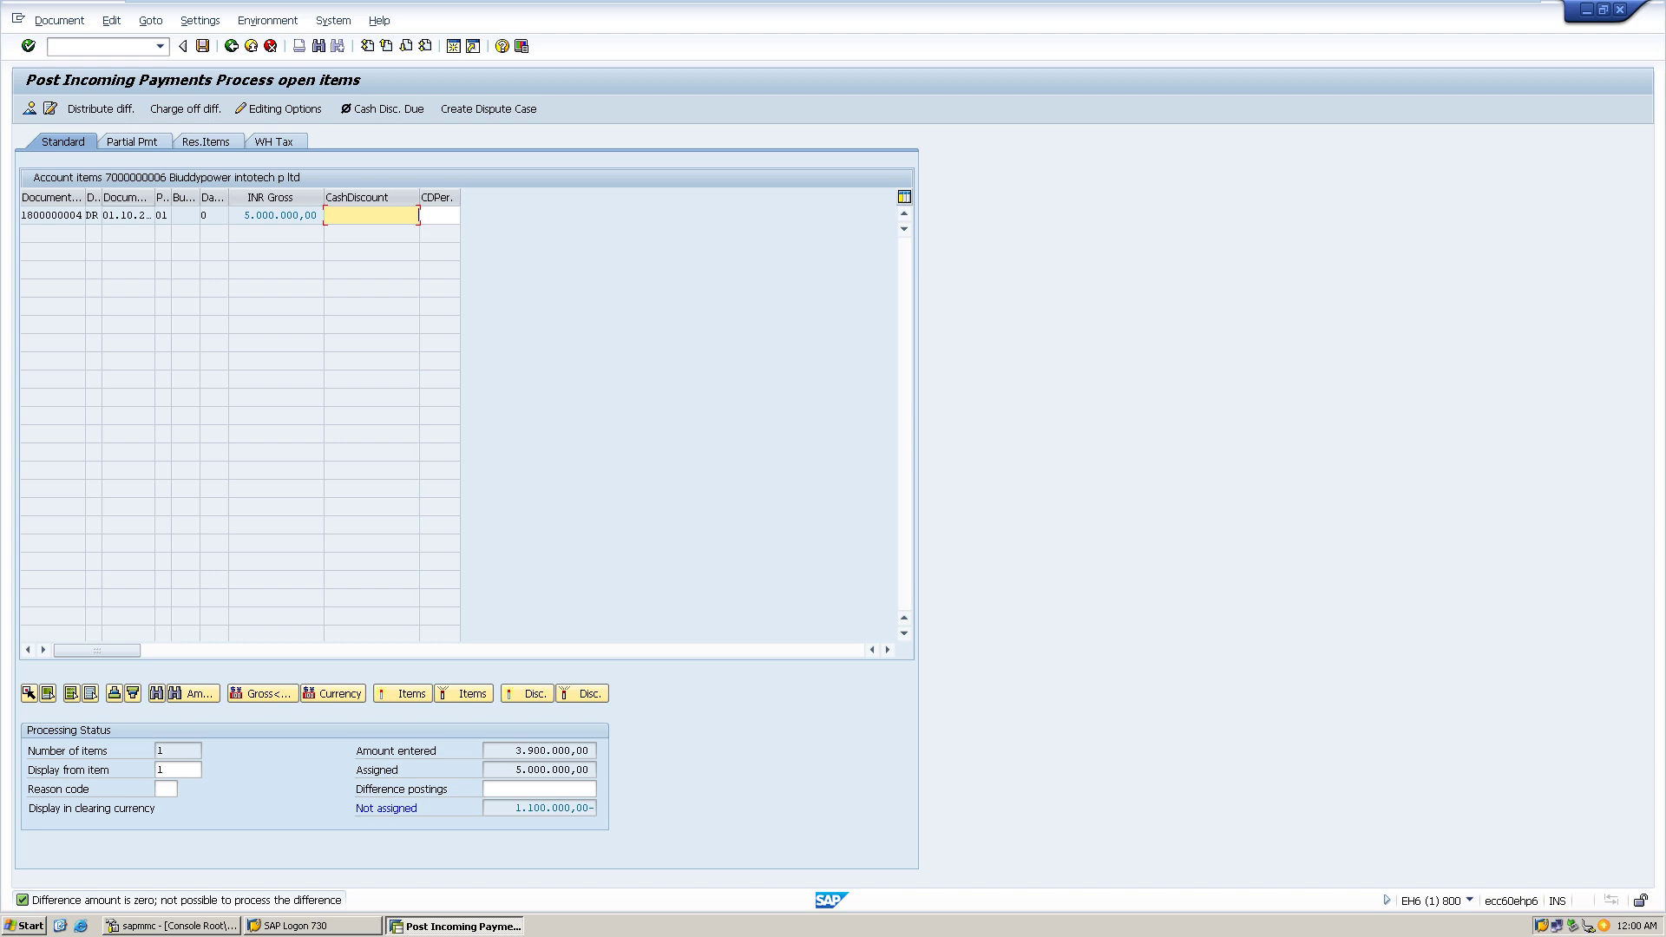
click(160, 46)
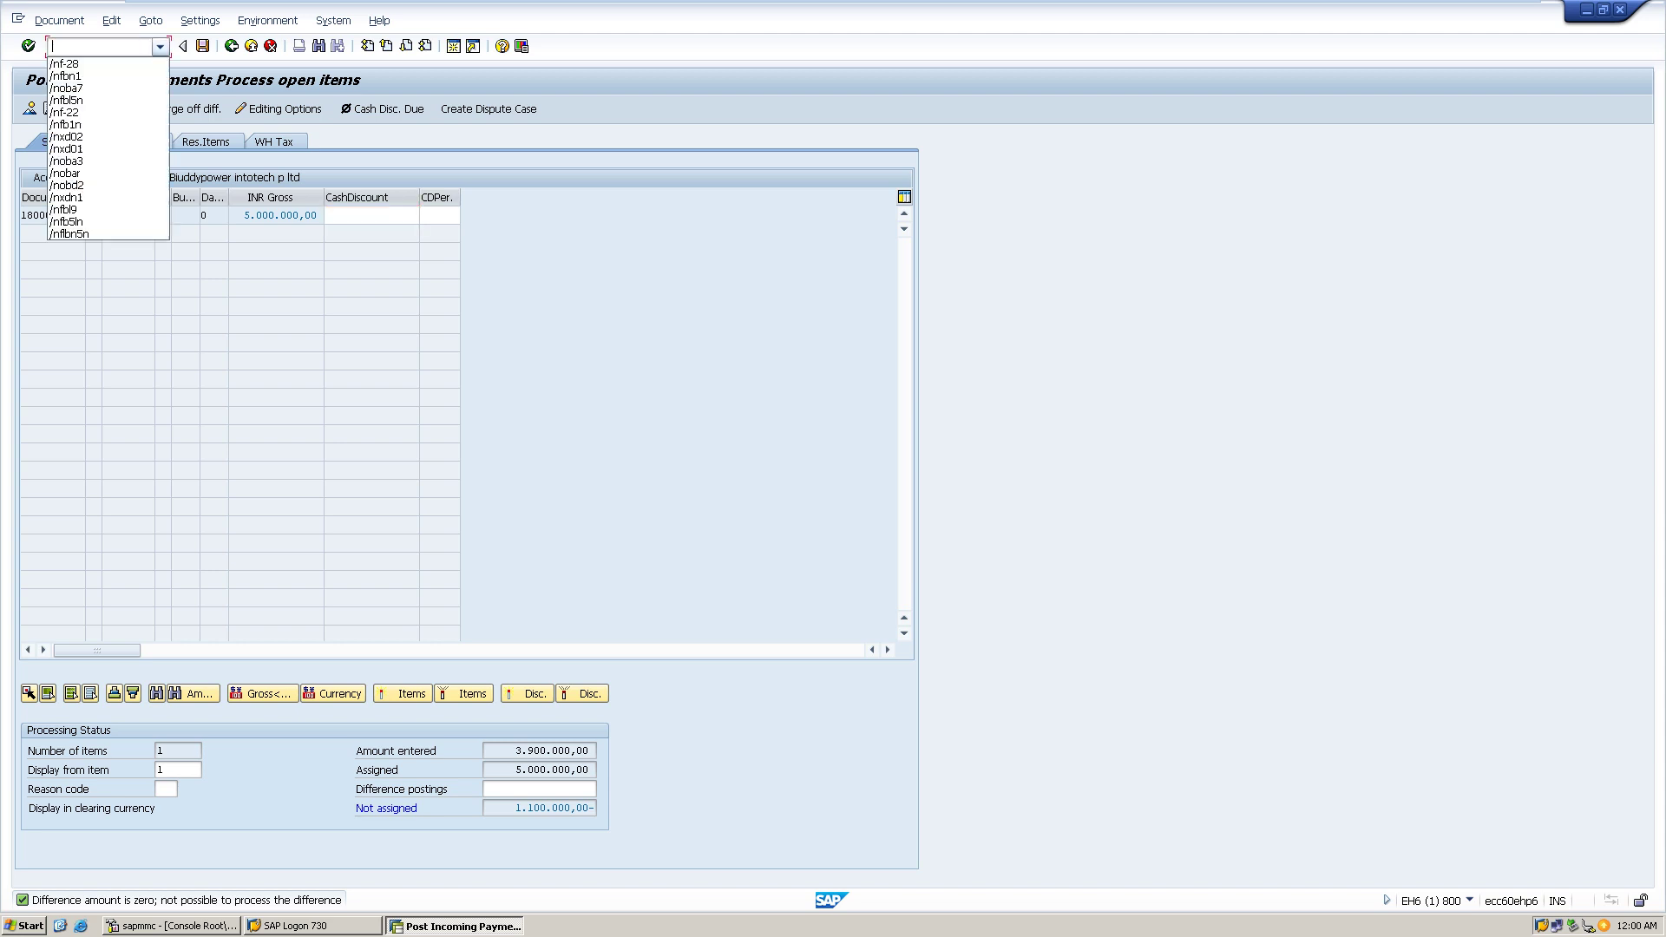
- Restart F-28 and set document date 01.10.2022 from the calendar
key(Down)
key(Return)
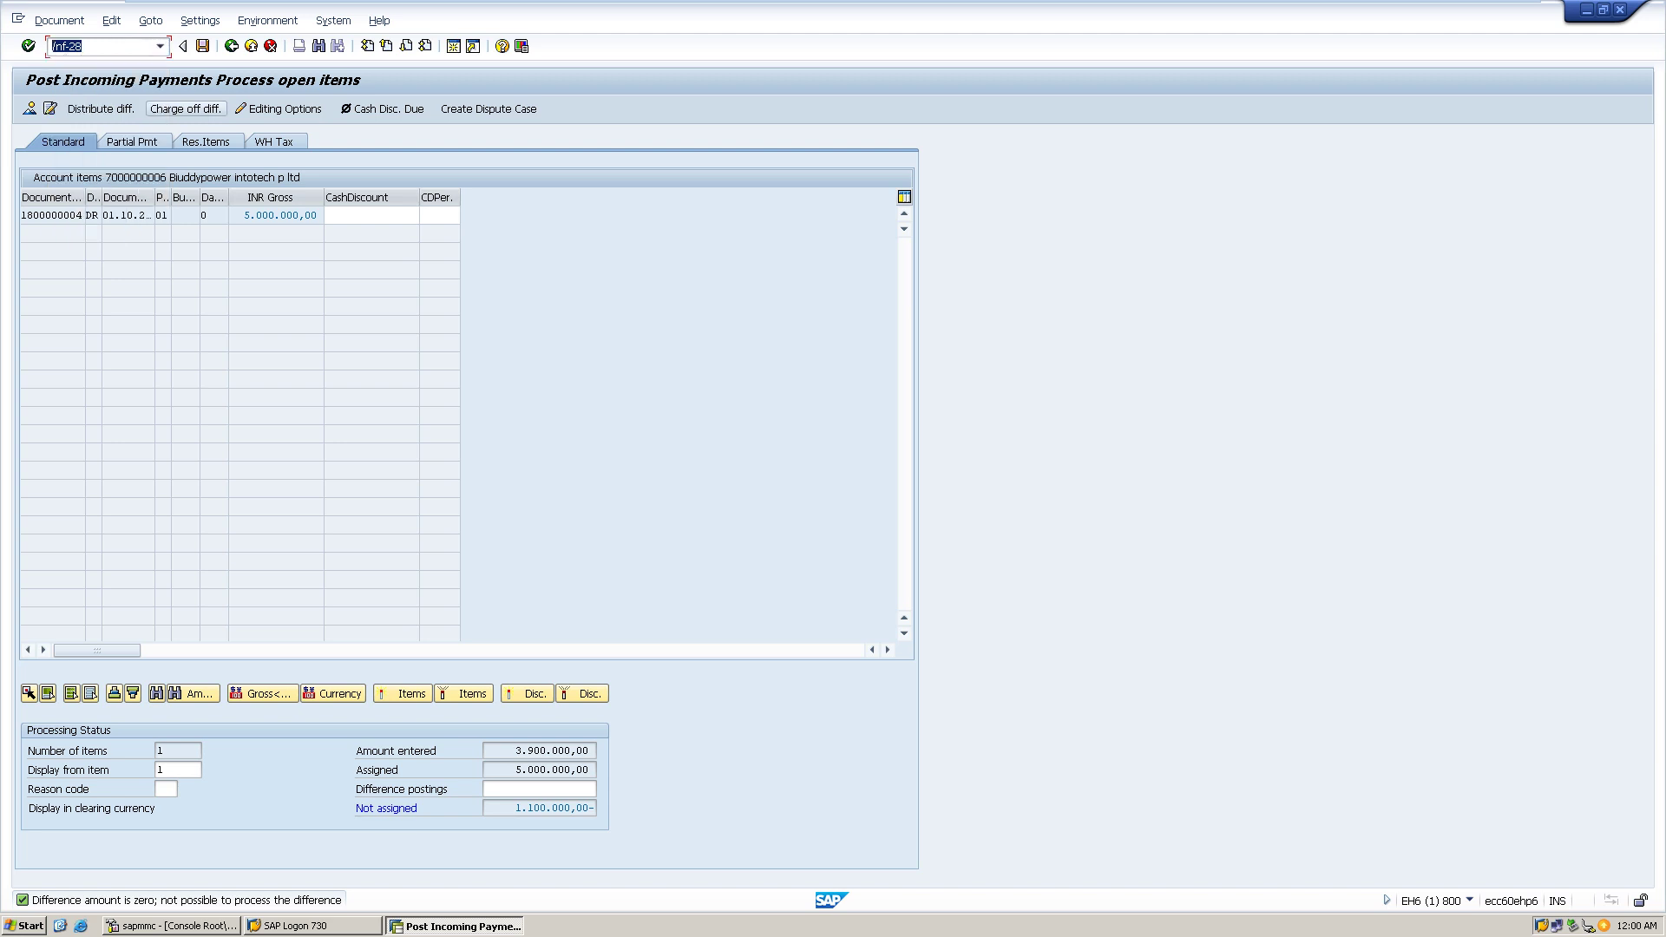
key(Return)
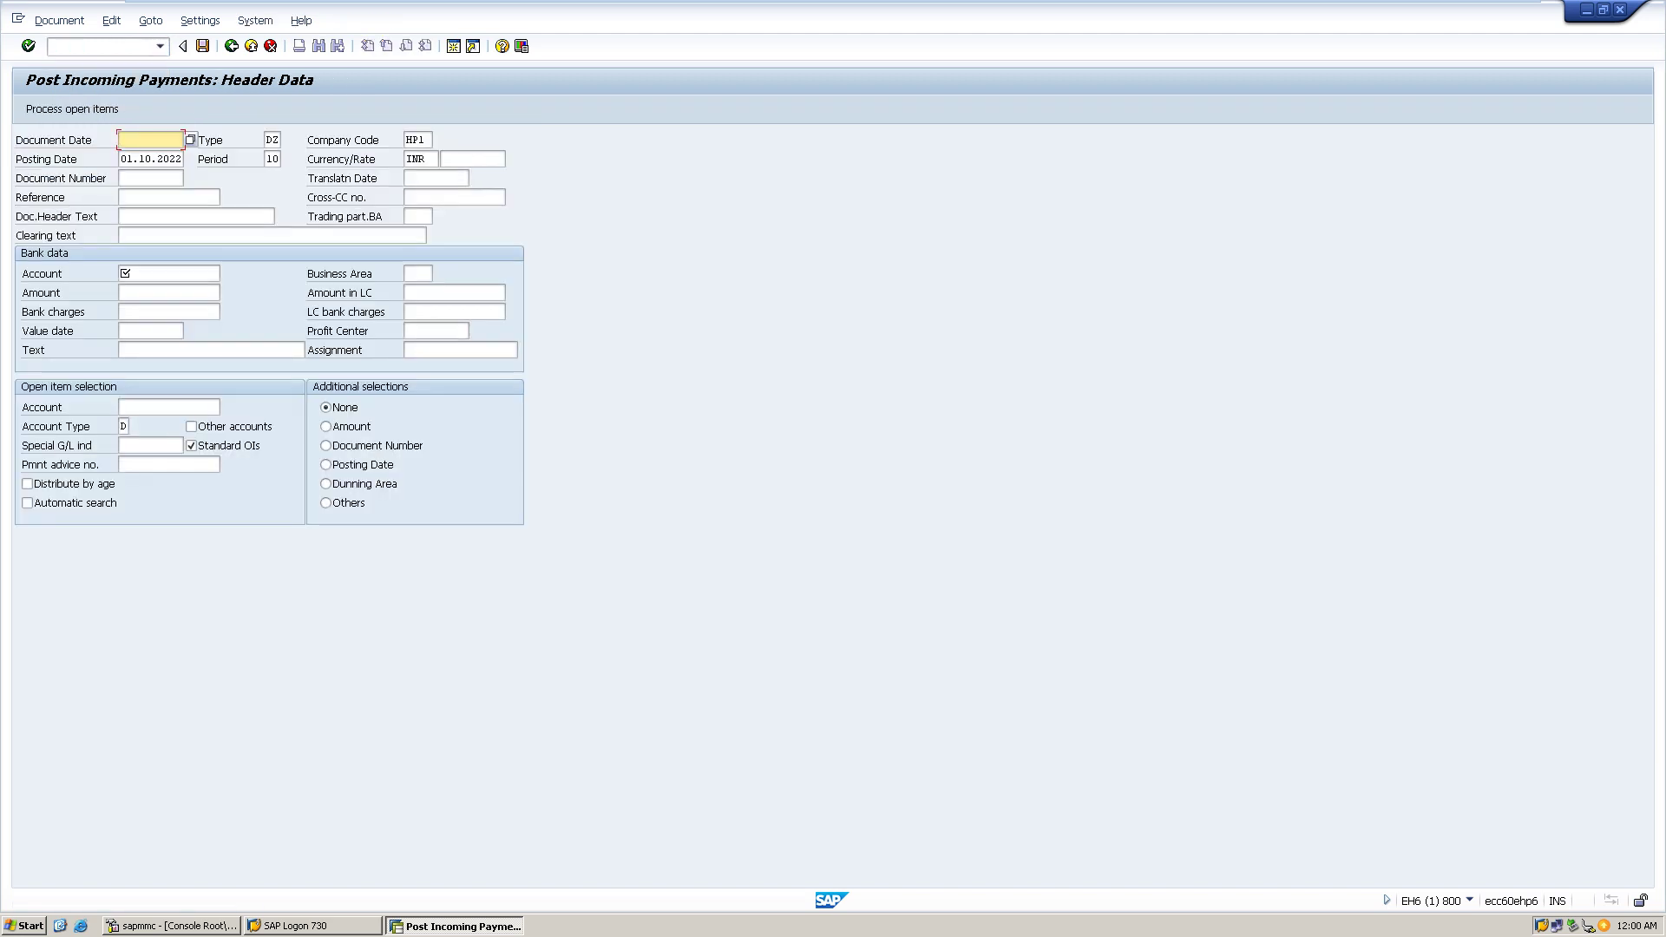
click(190, 139)
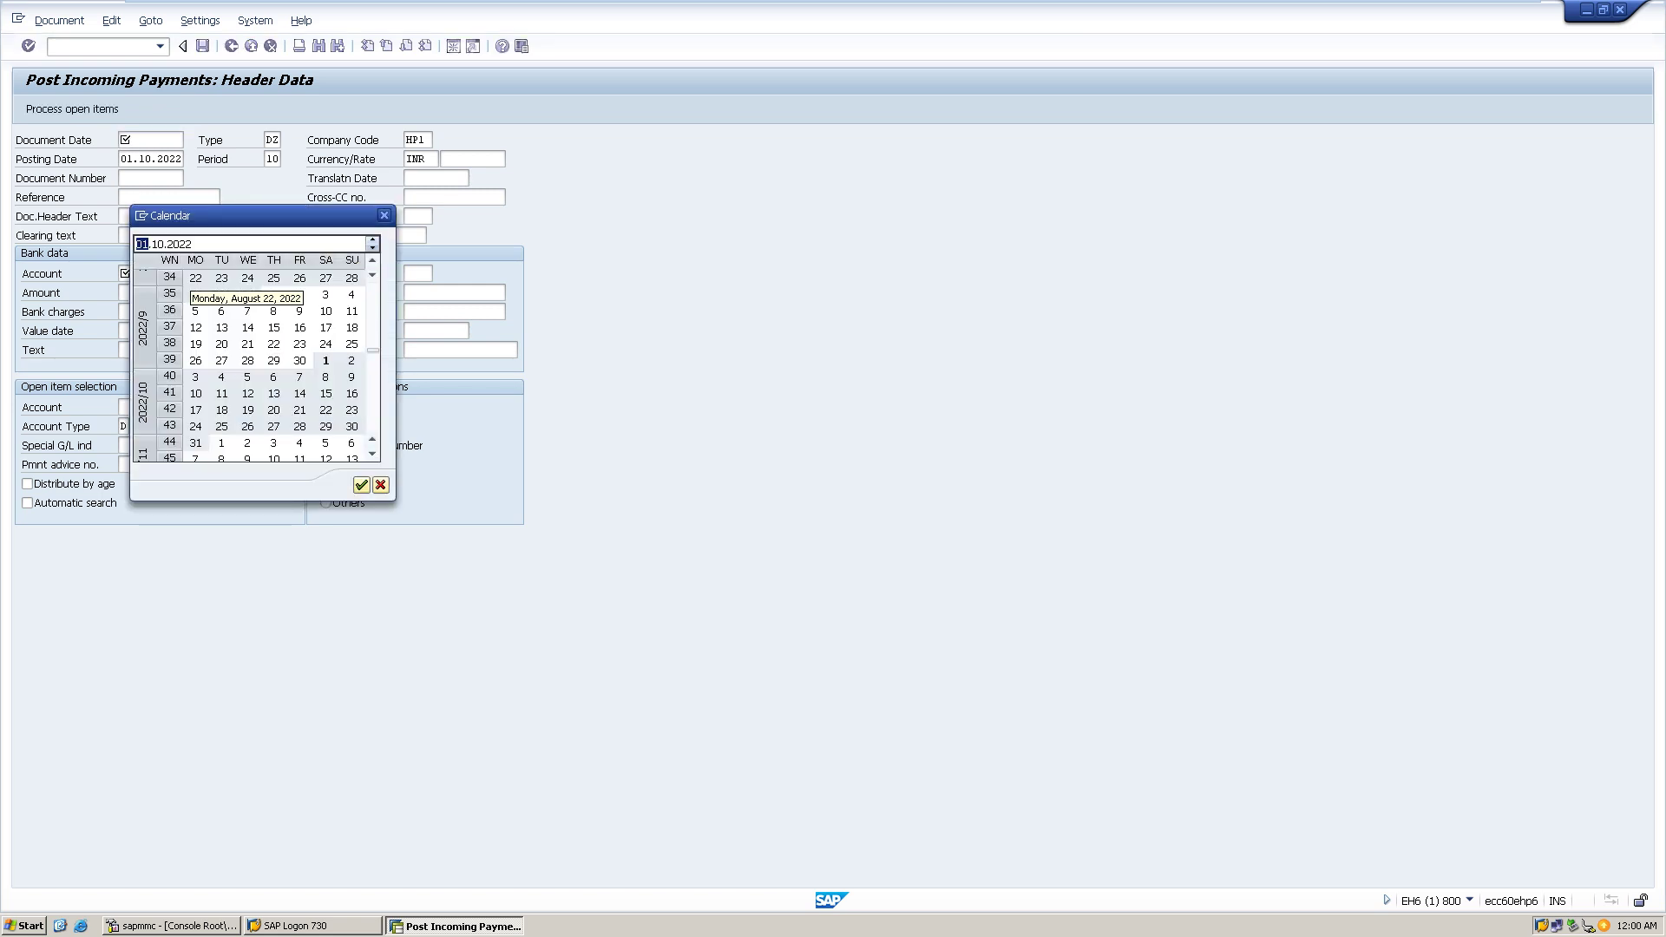
double_click(326, 361)
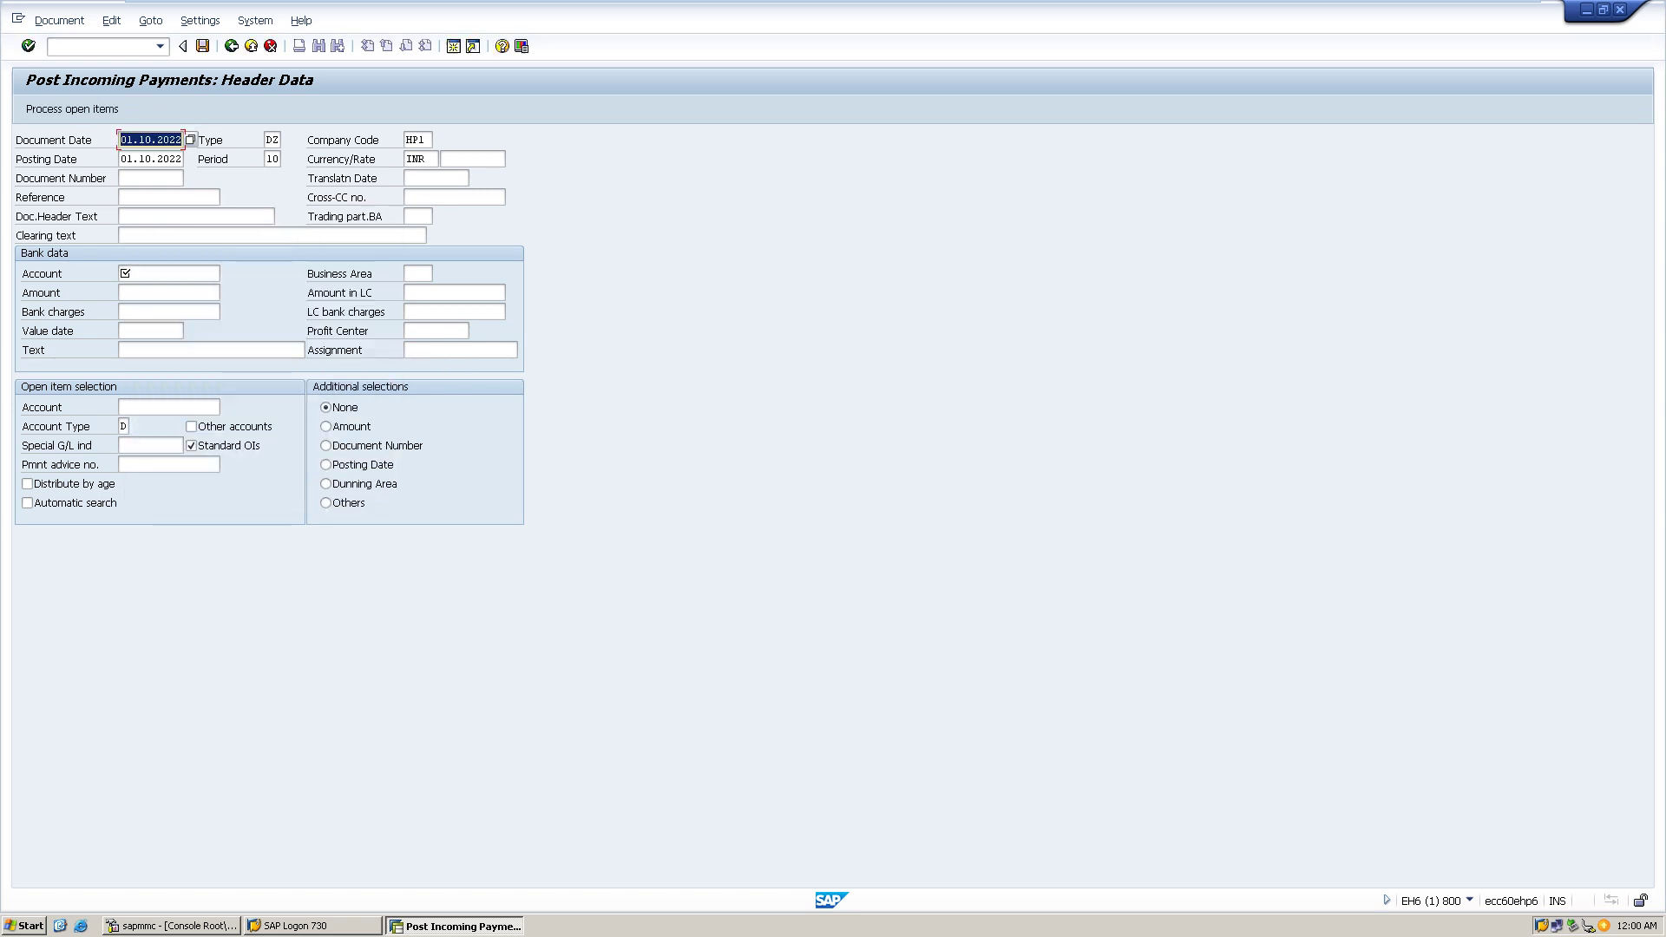
- Enter bank account 1 and amount 1900, then search the open-item customer account
click(169, 274)
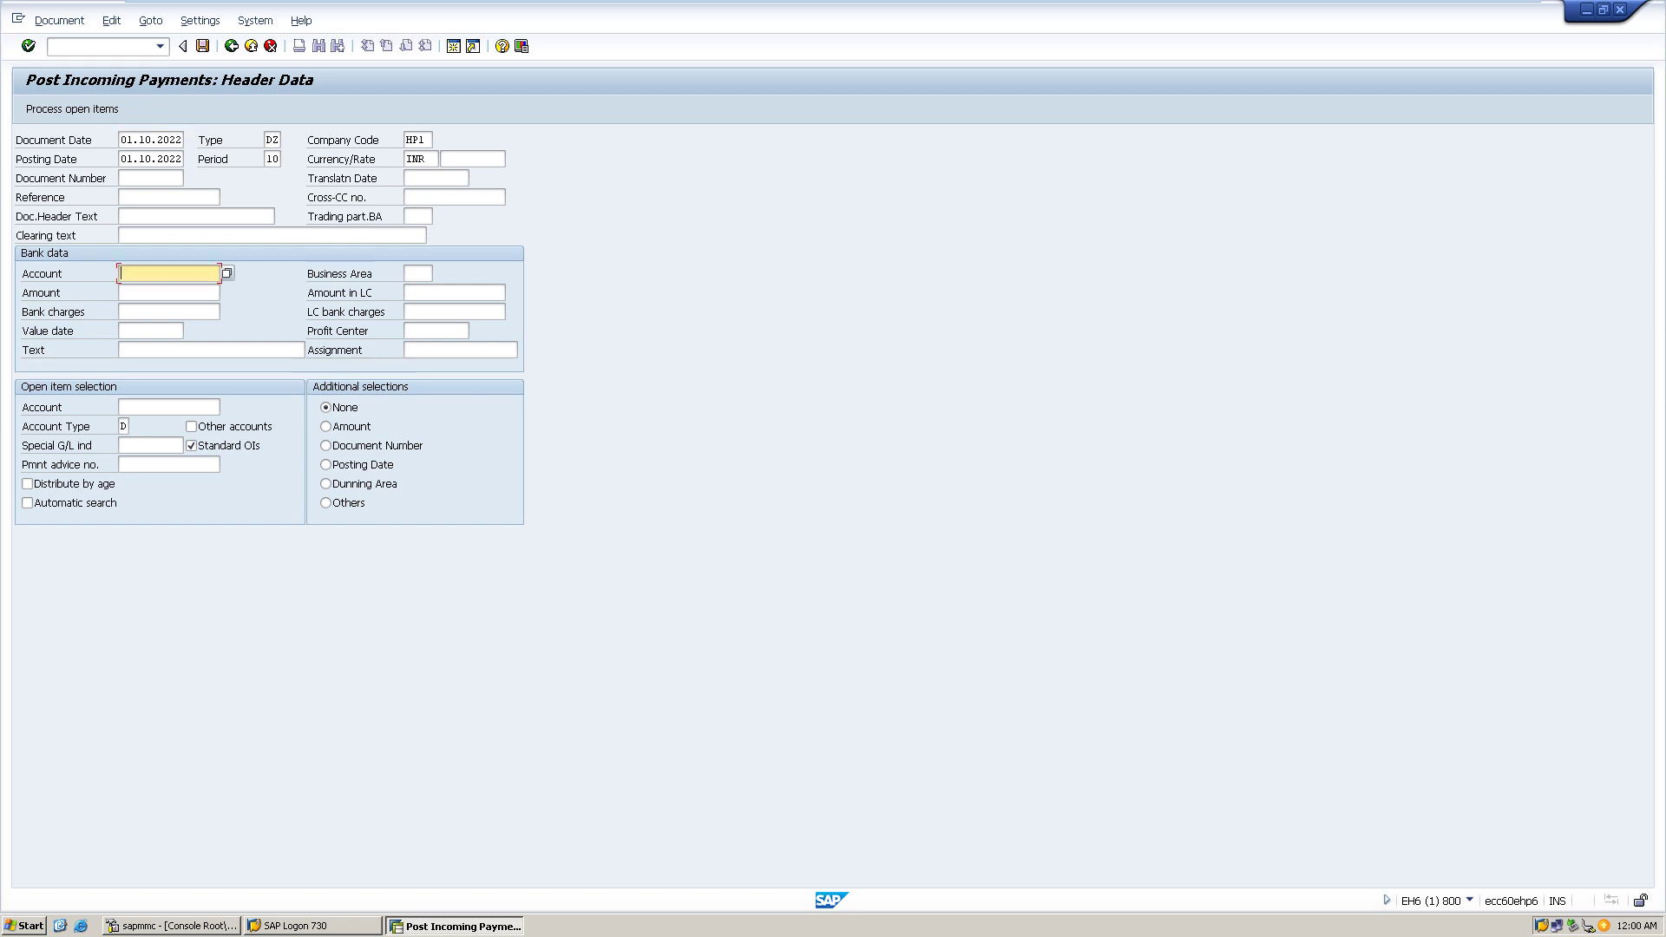
text(1)
key(Tab)
key(Tab)
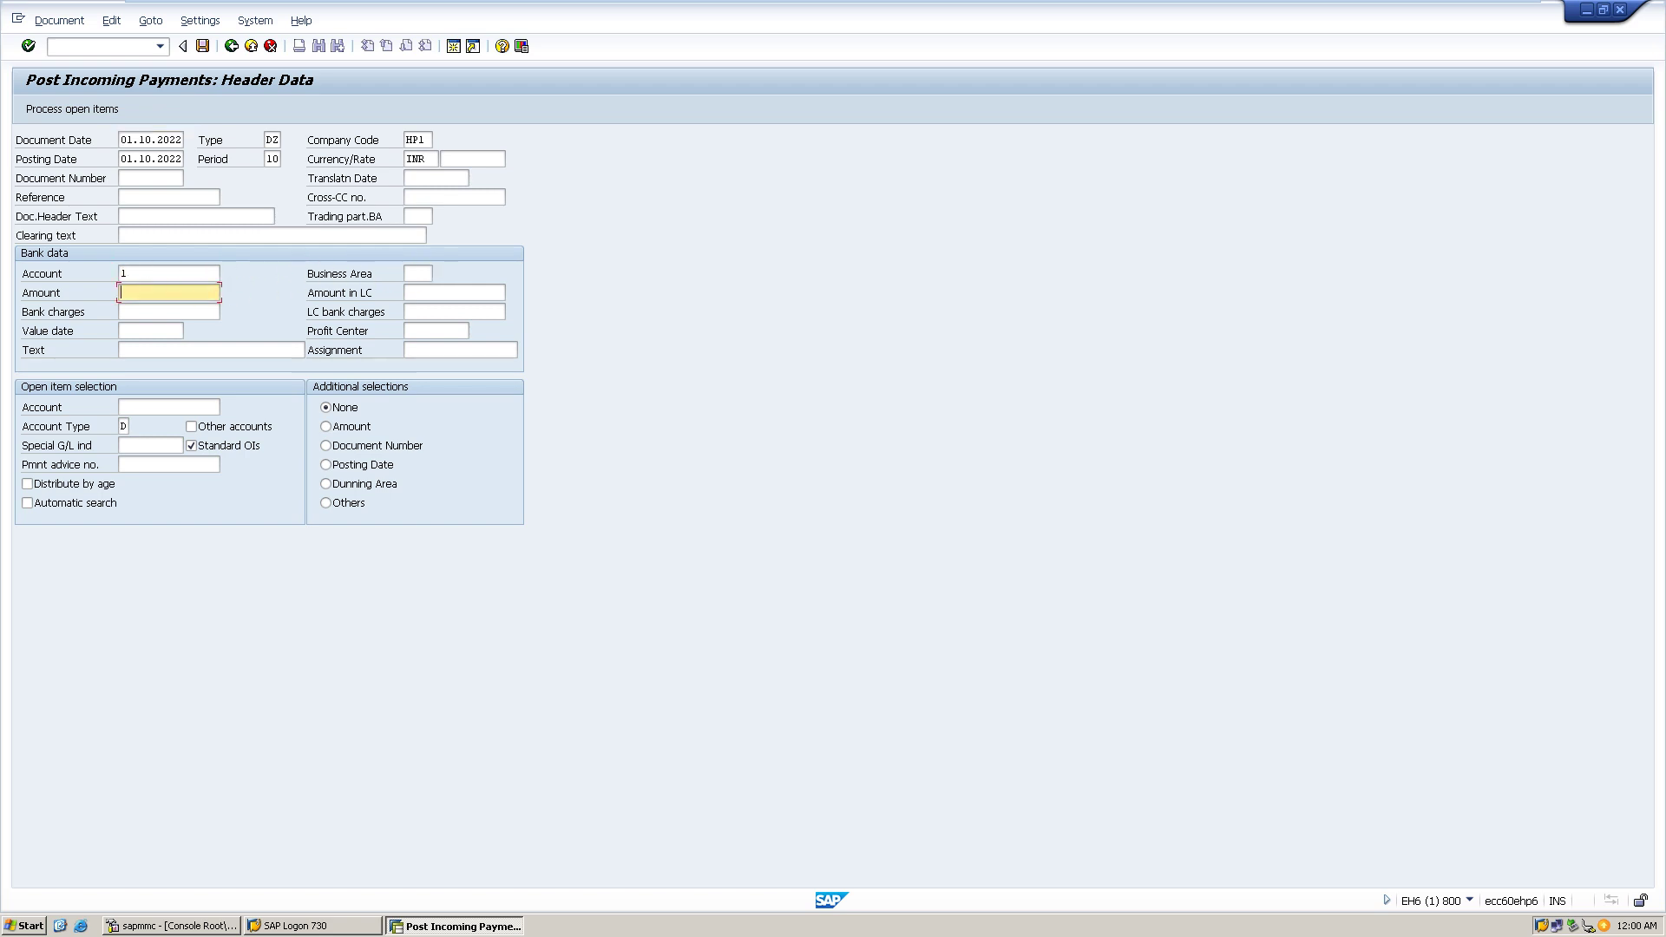
text(1900)
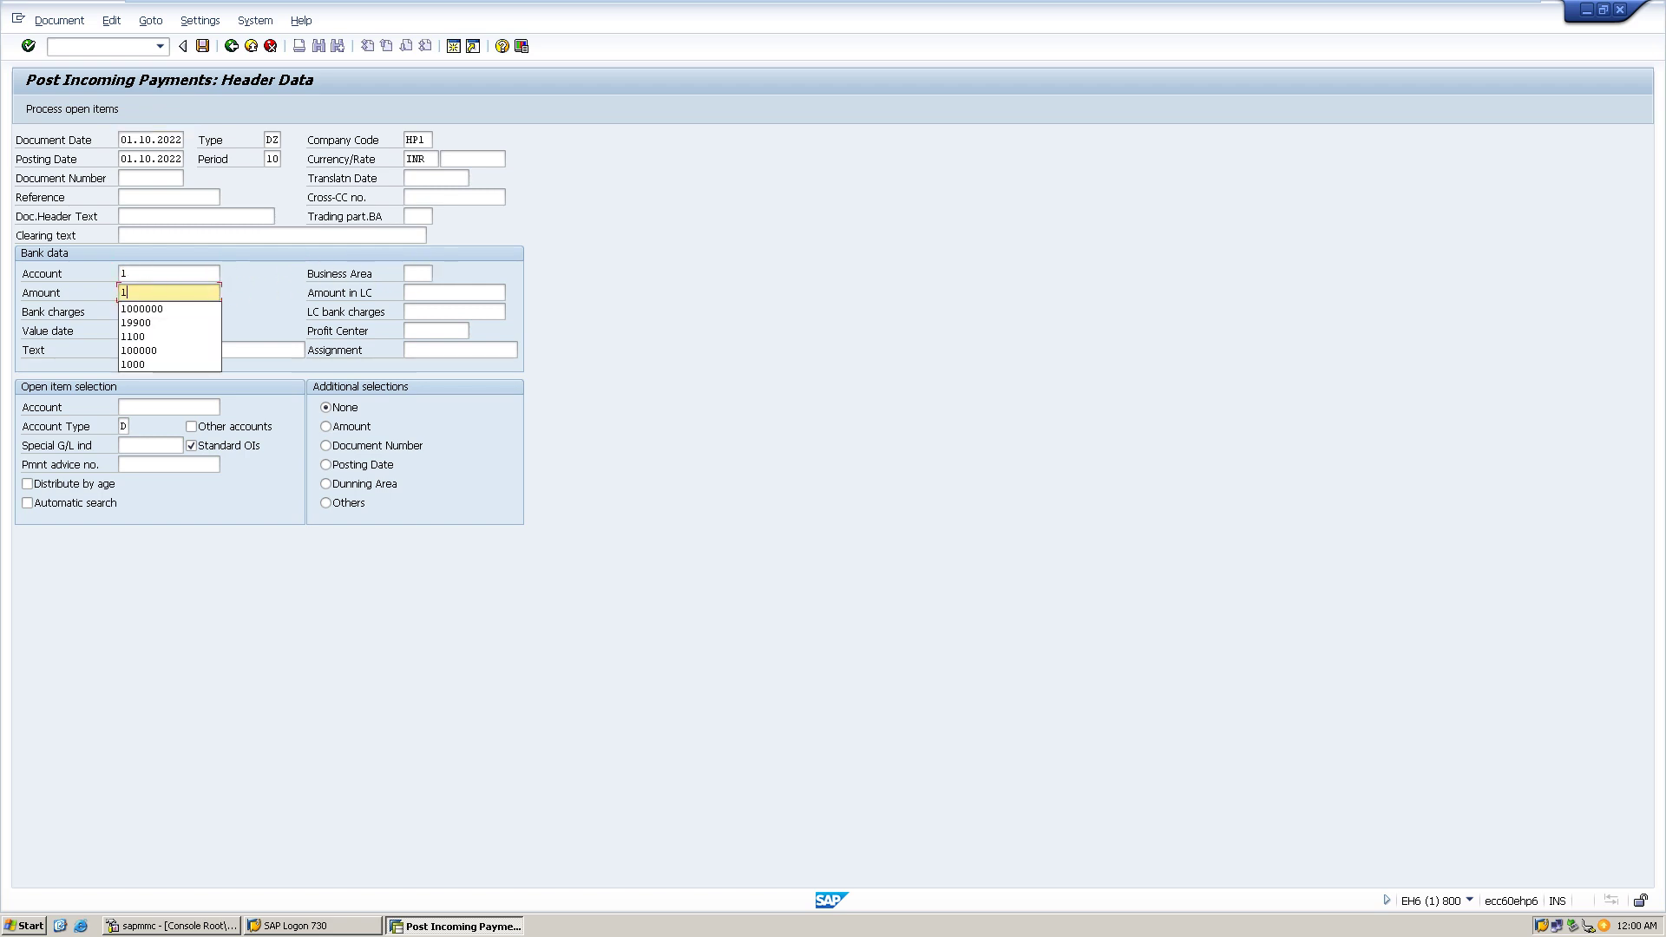
key(Tab)
key(Tab)
key(Tab)
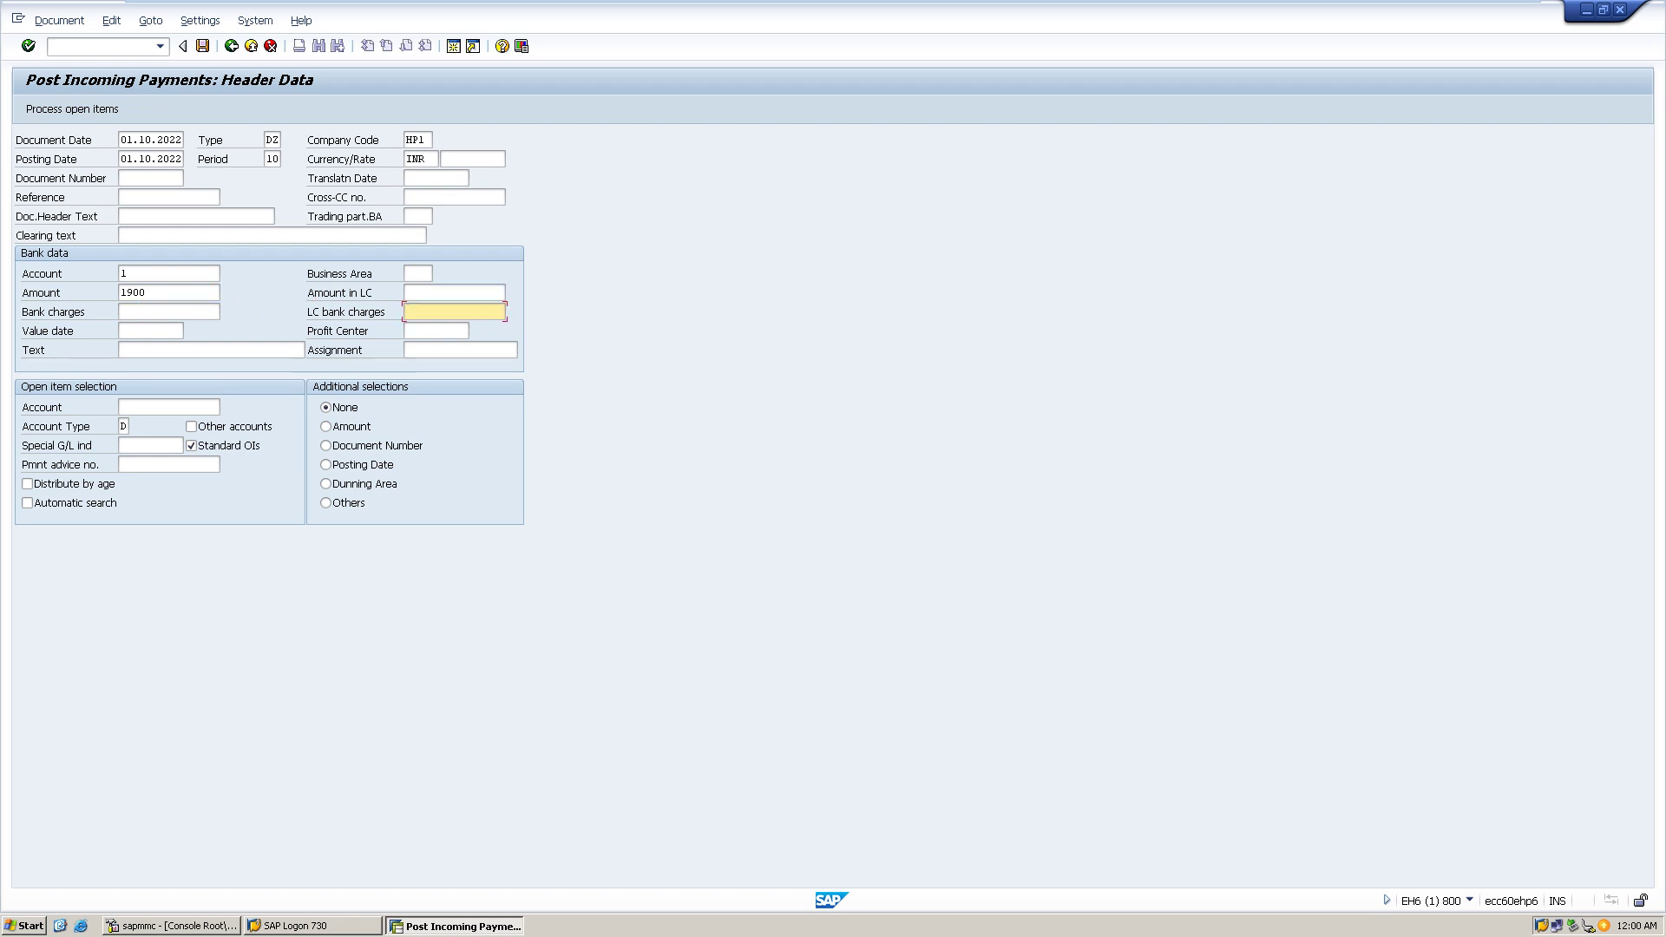
click(170, 407)
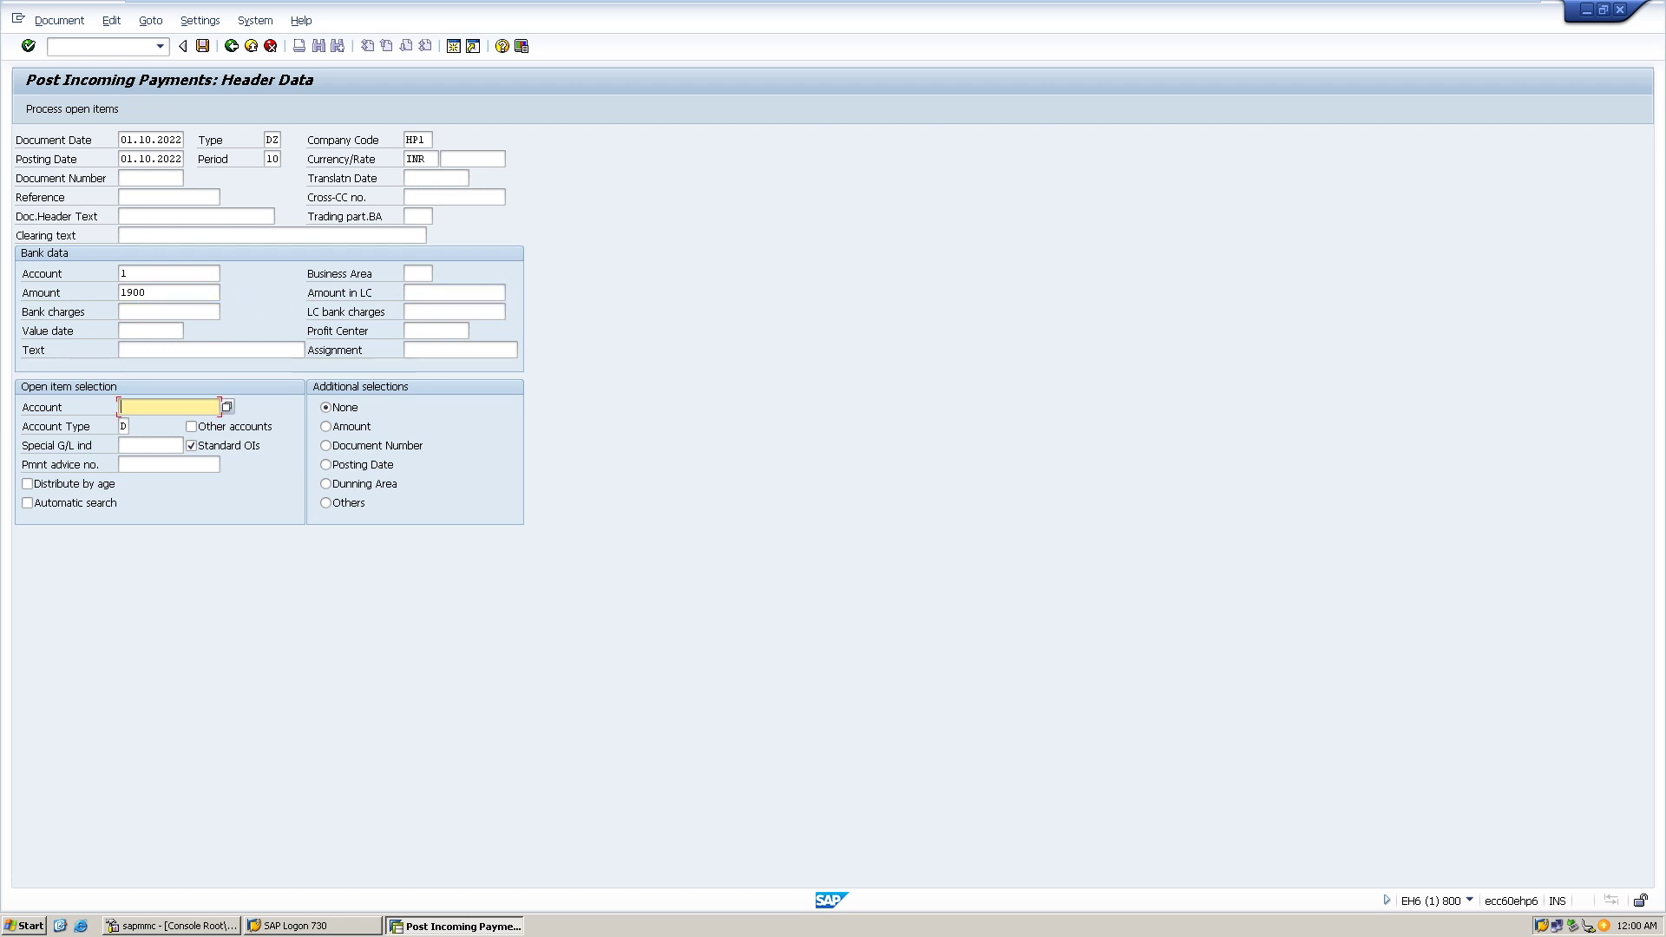
key(F4)
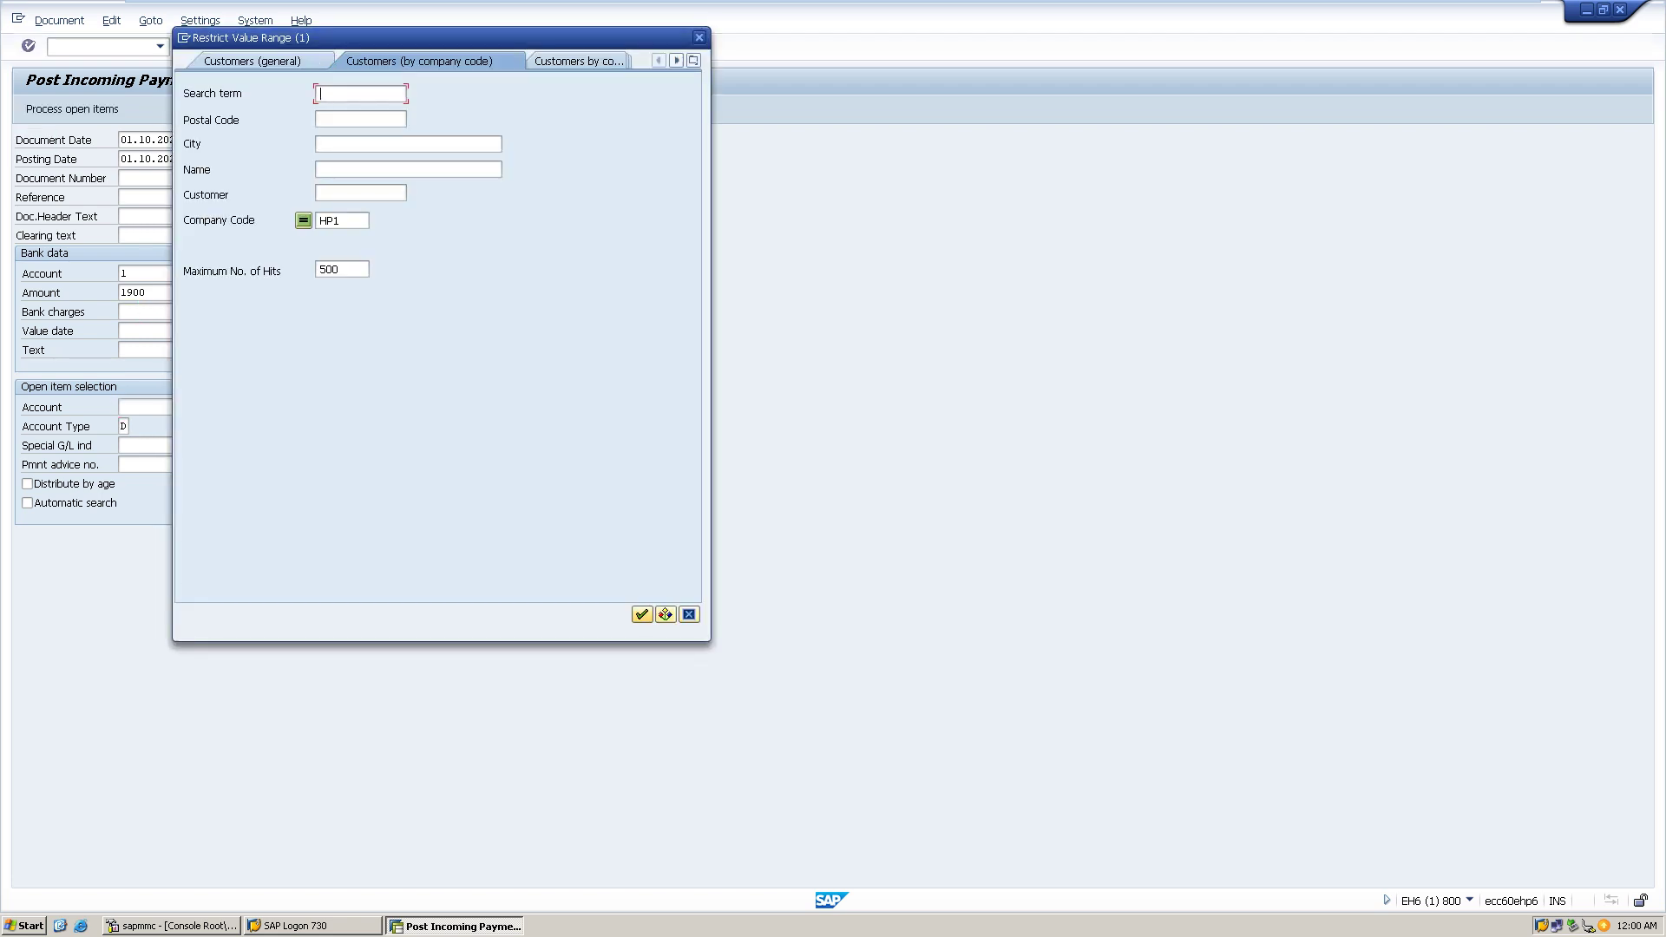
- Choose another HP1 customer from the hit list and try loading its open items
click(642, 615)
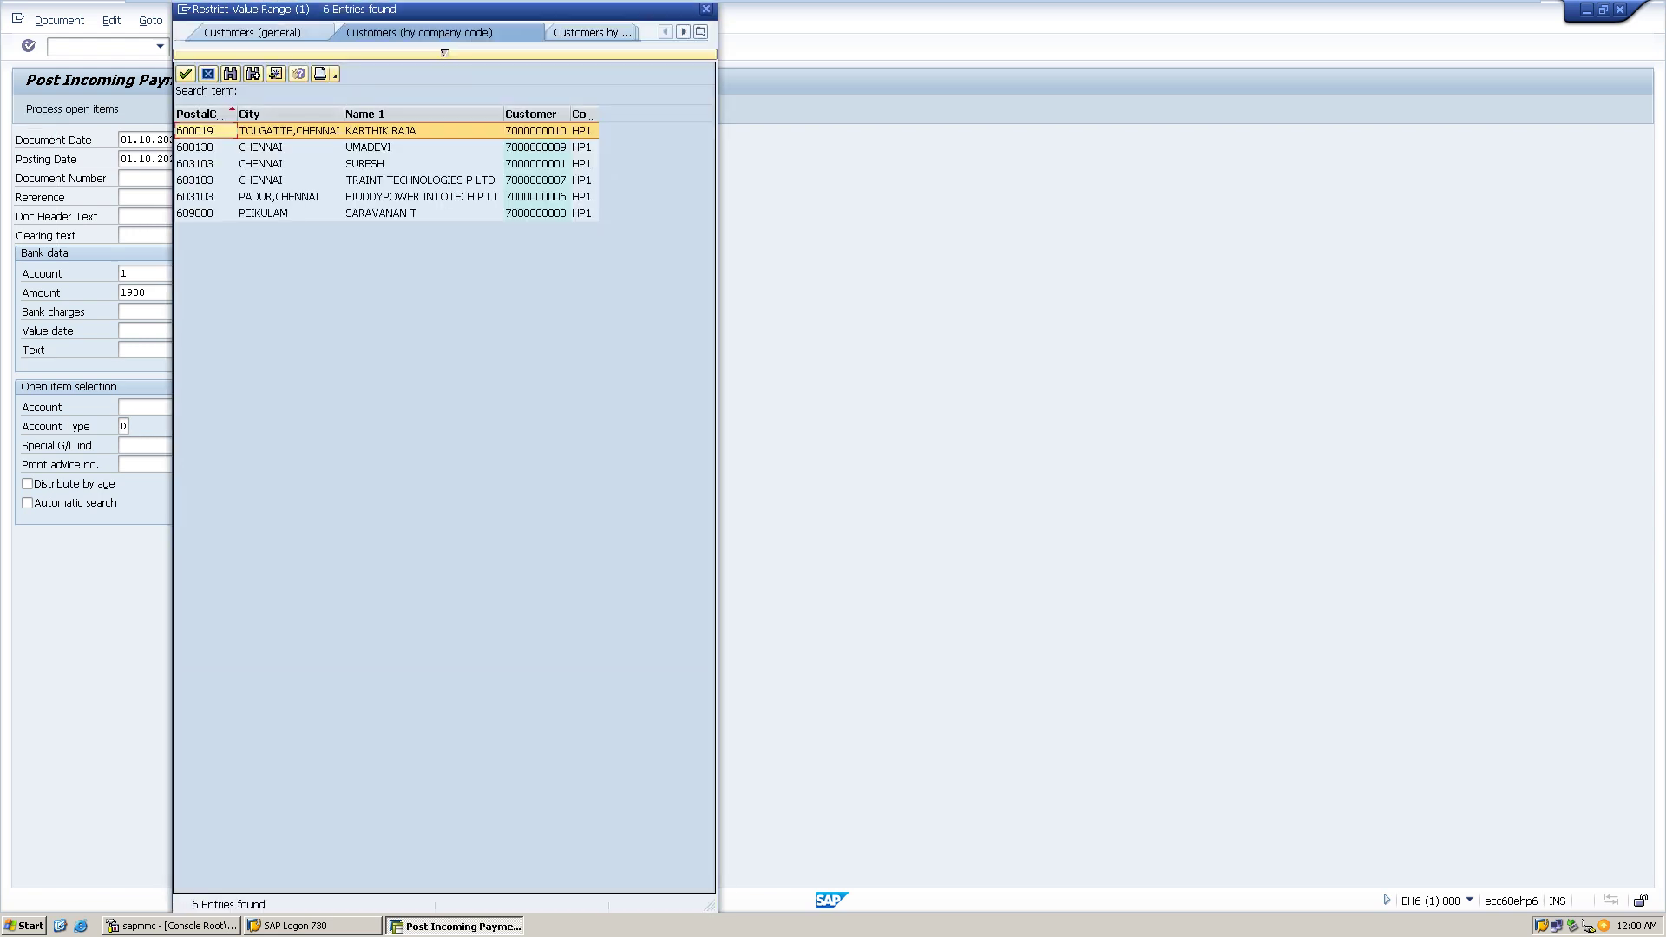
double_click(382, 213)
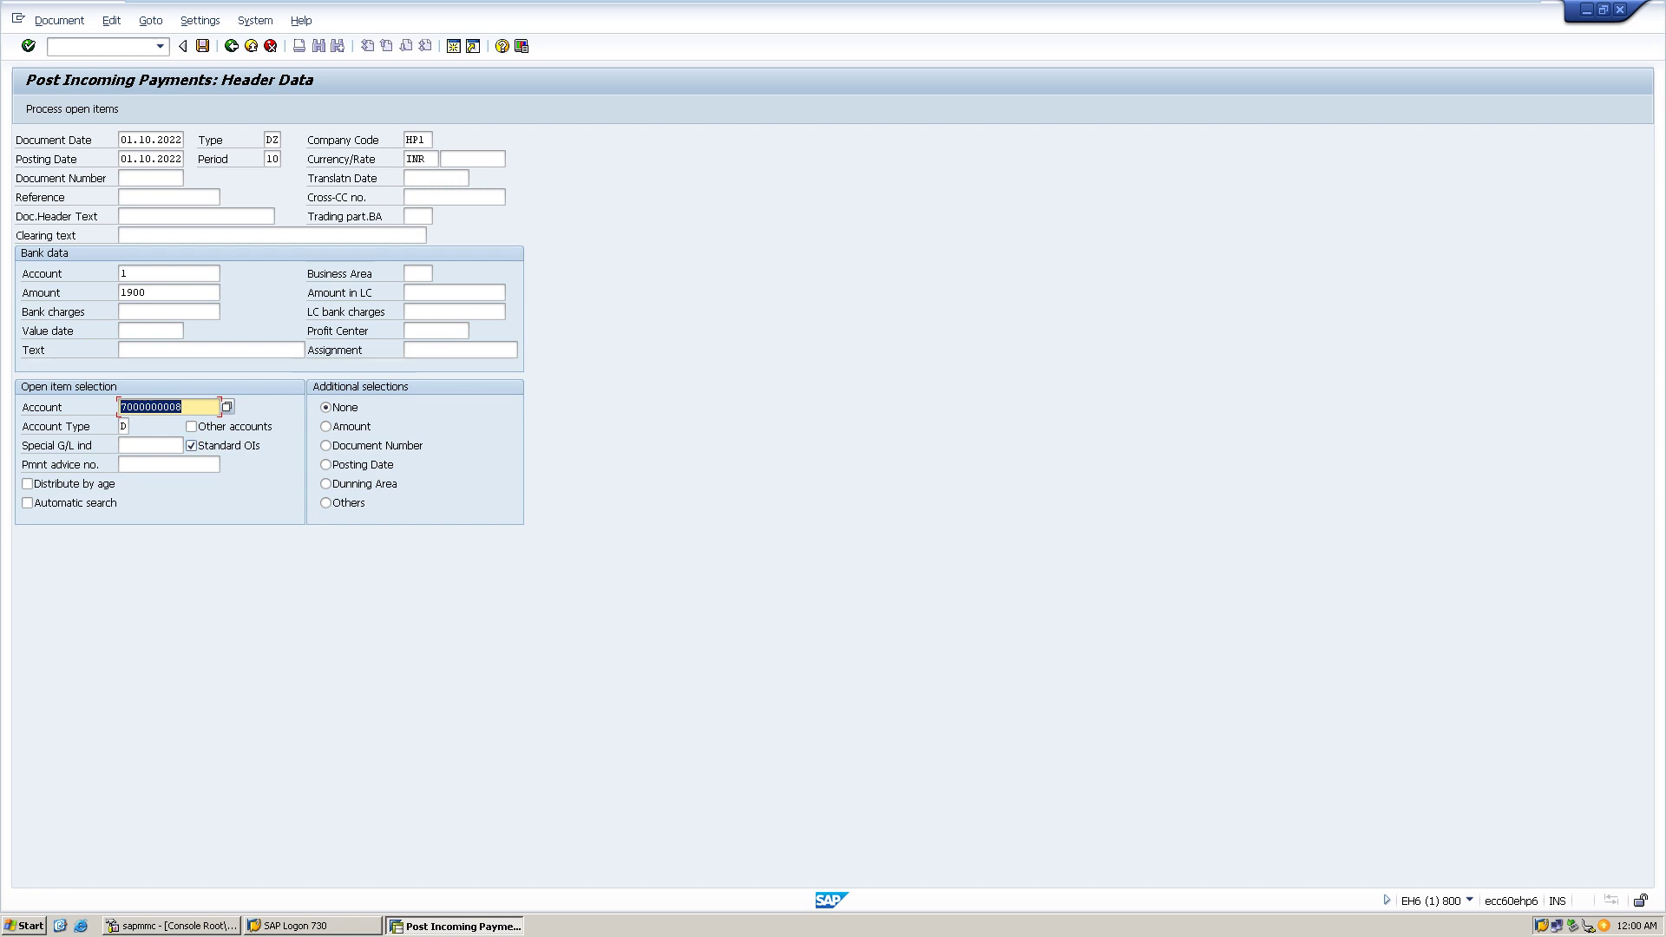
key(shift+F4)
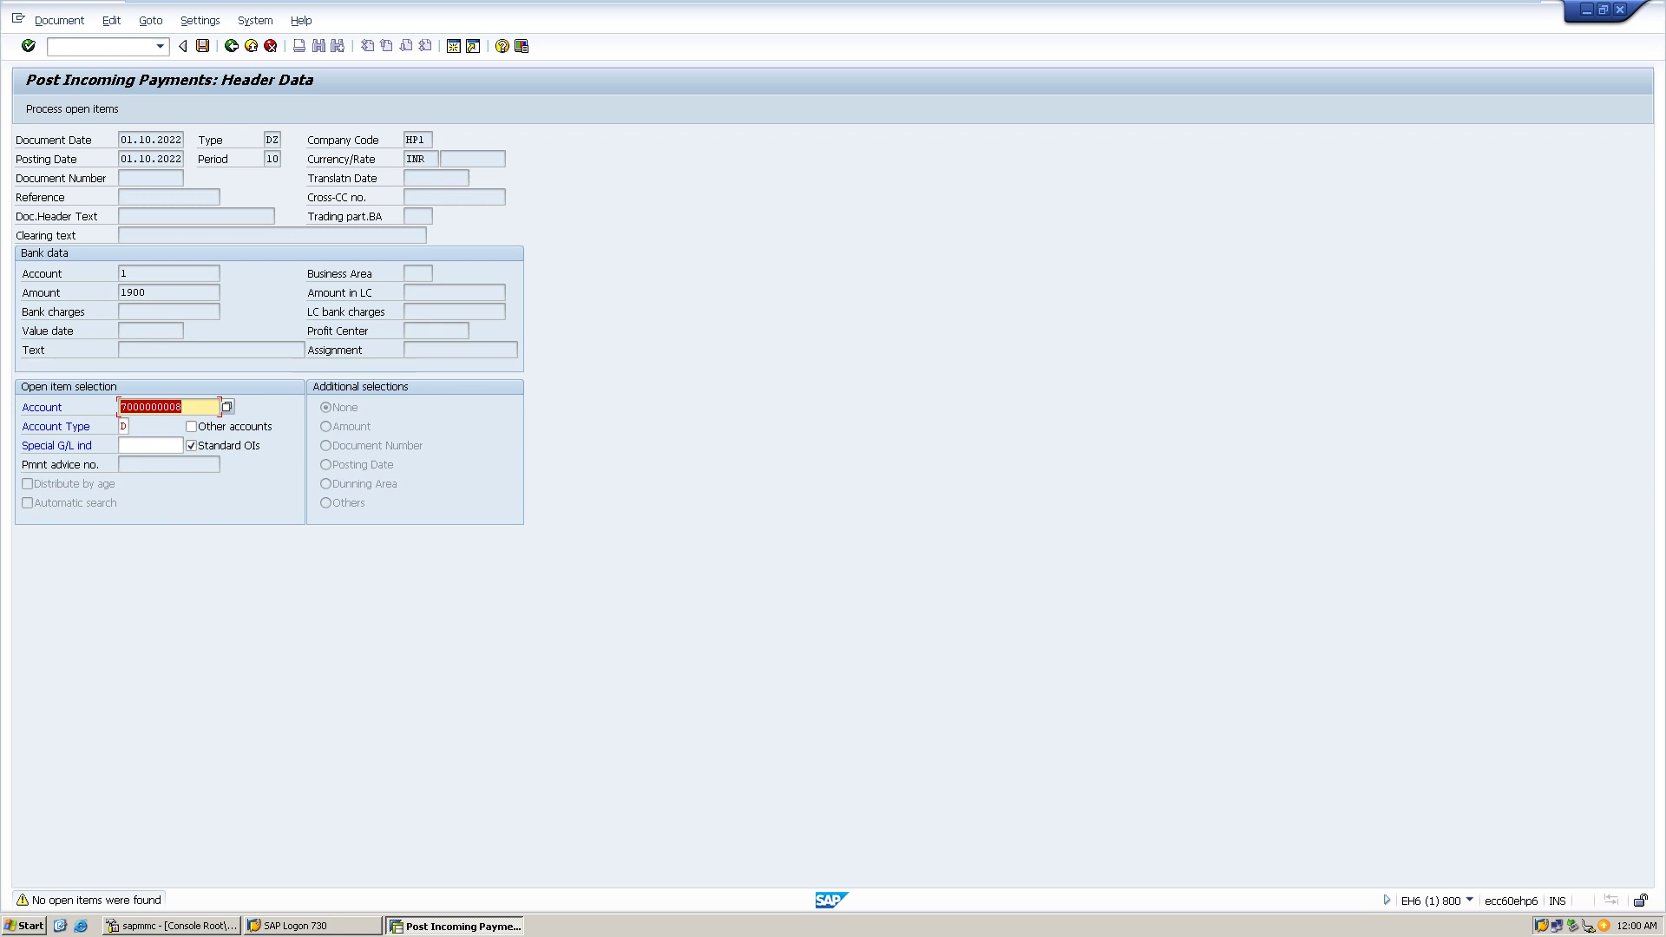
key(Return)
key(F4)
key(Return)
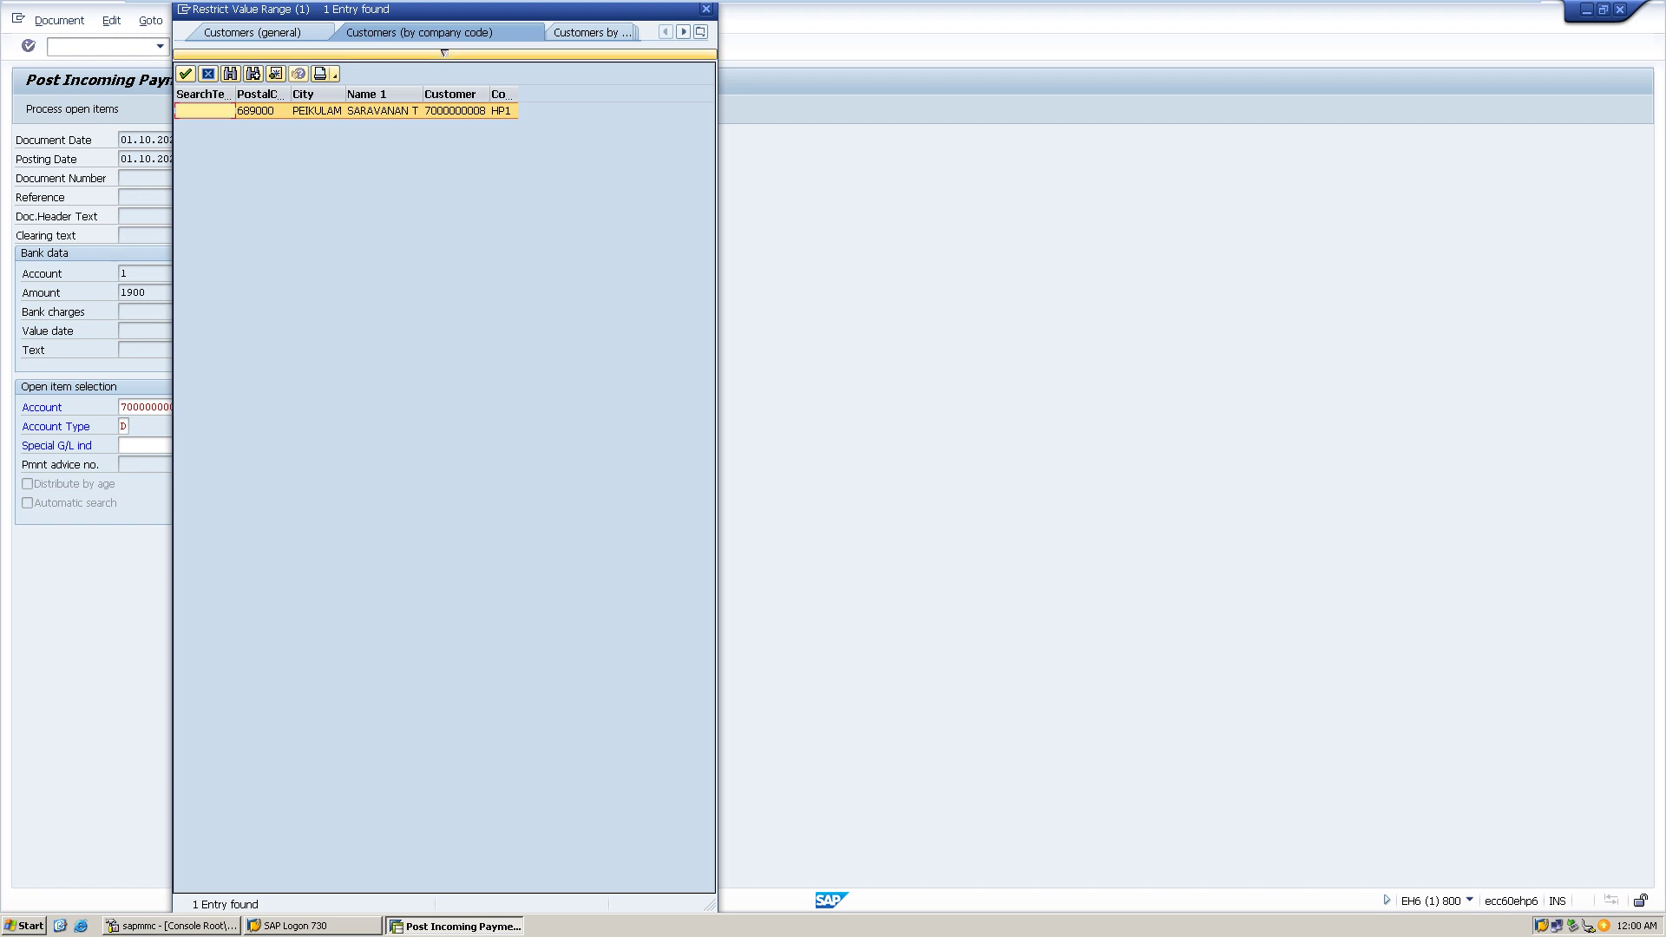
key(Return)
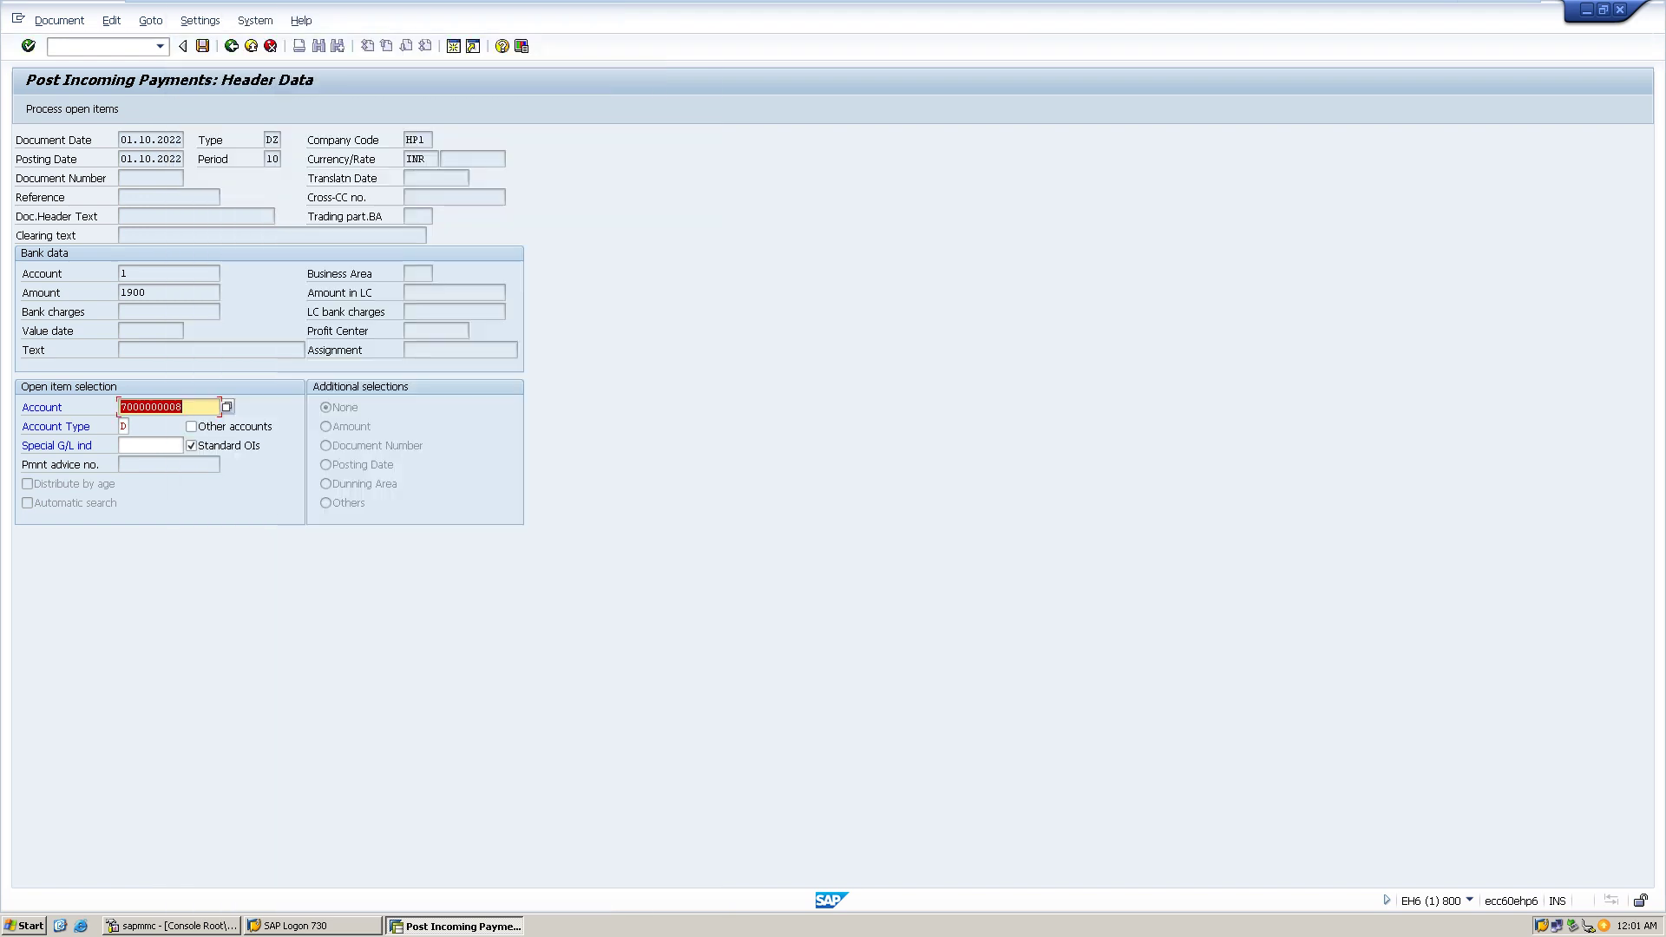
- Correct the final digit of the customer account number and process its open items
key(End)
key(BackSpace)
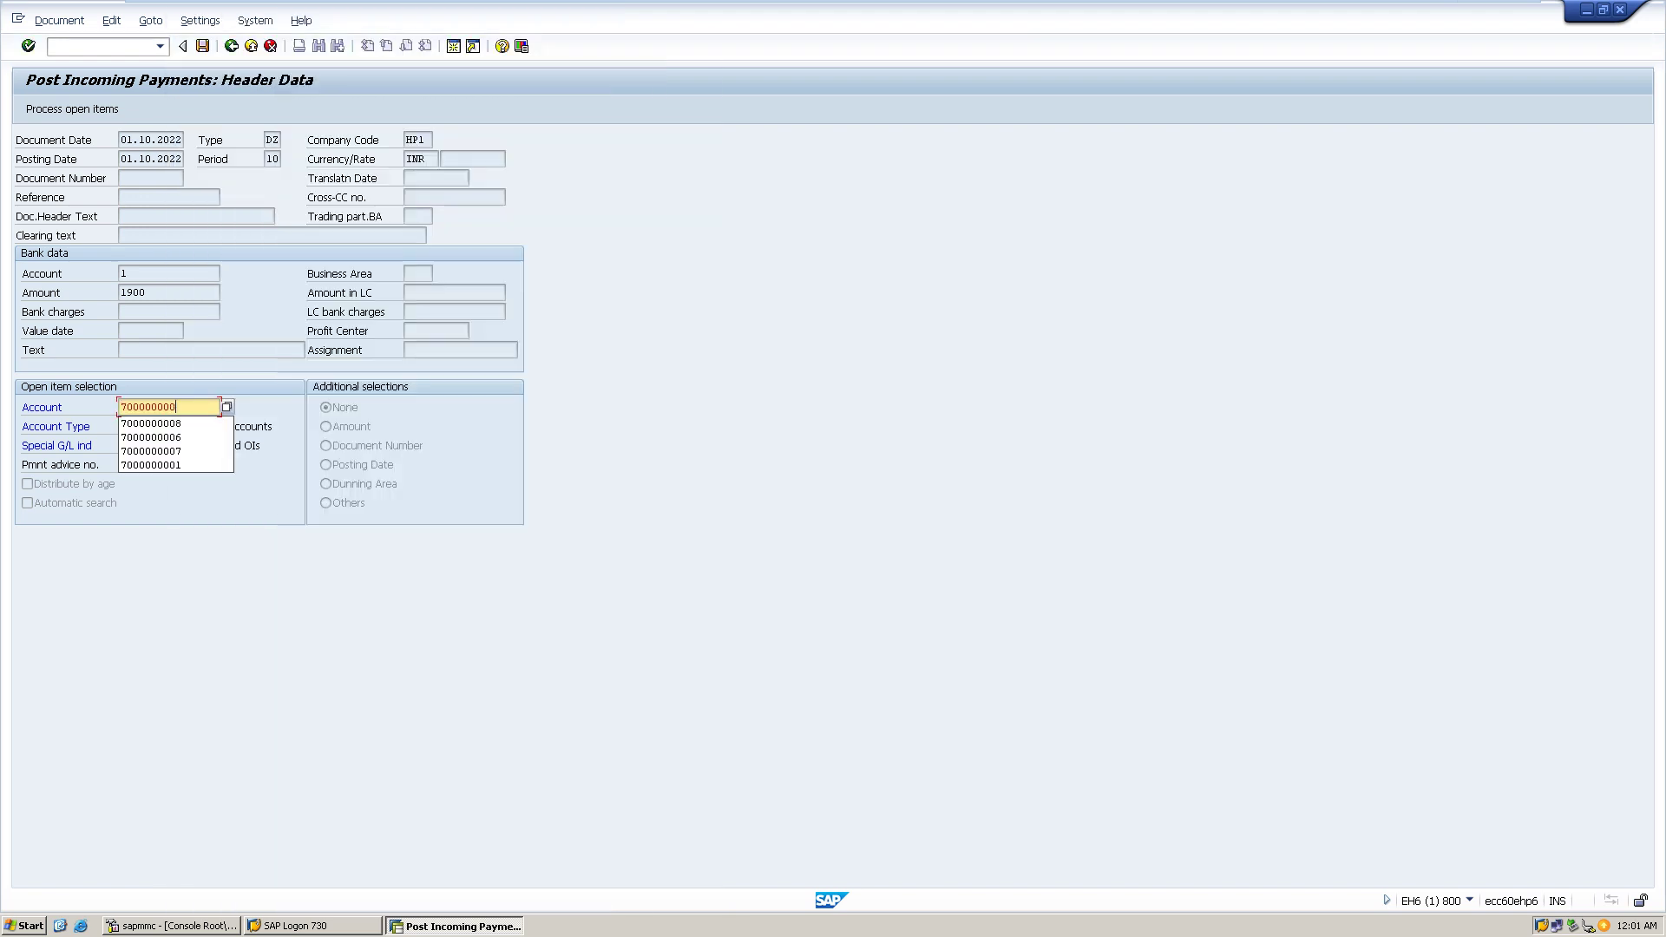
text(2)
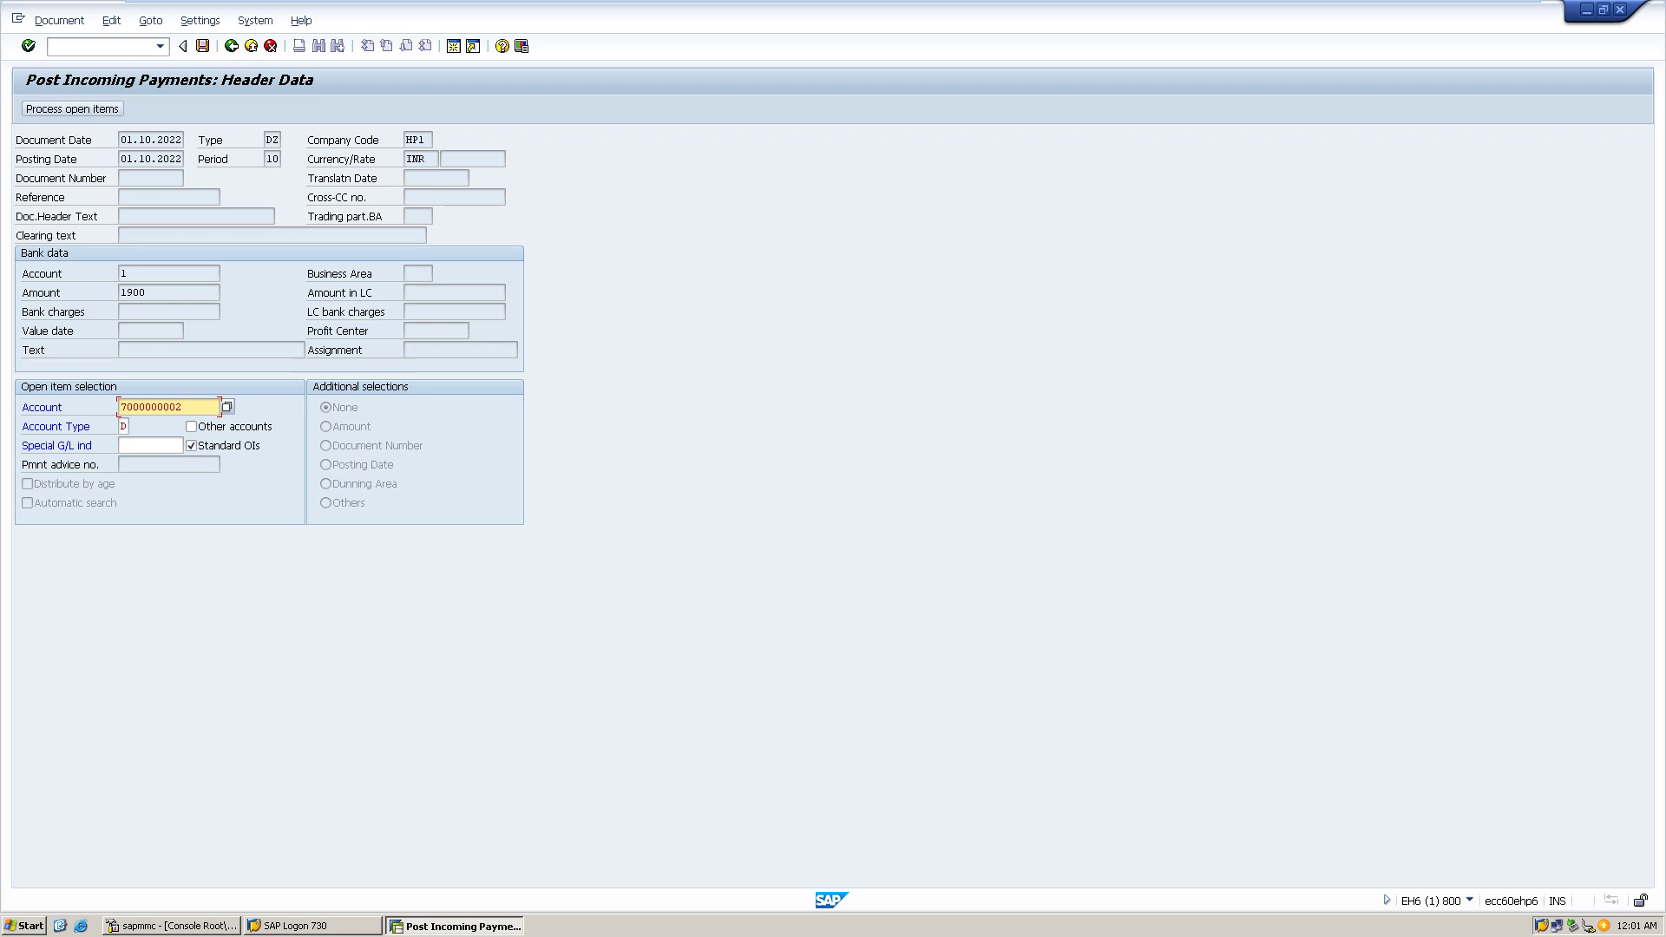
key(Return)
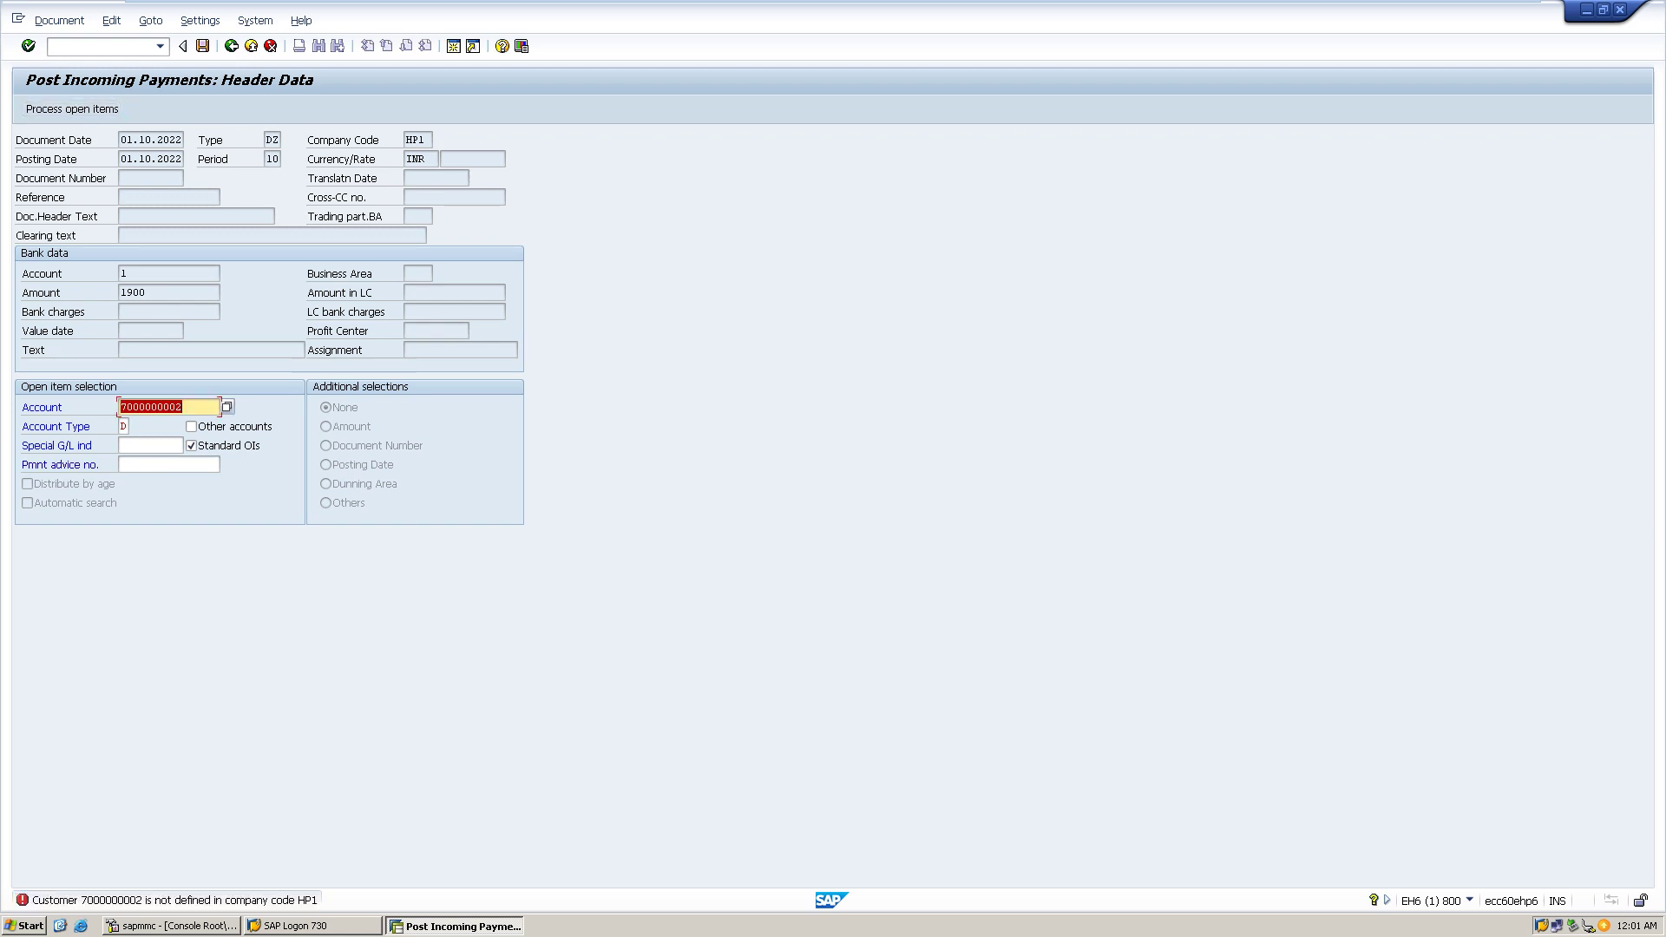
click(182, 407)
key(BackSpace)
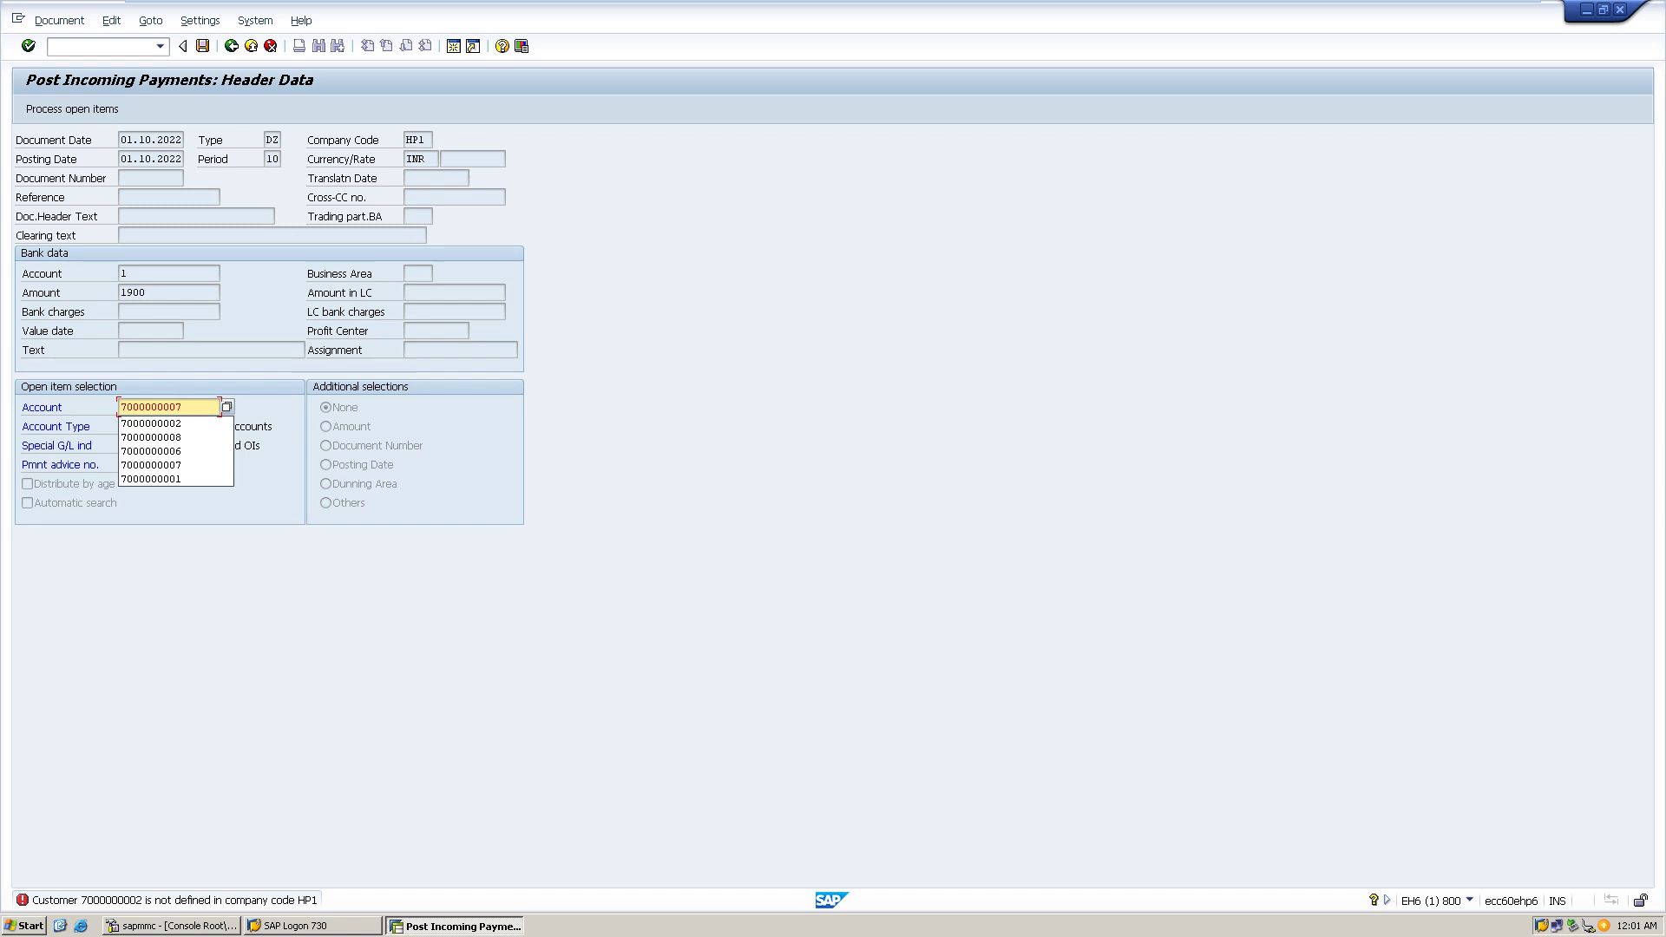
text(7)
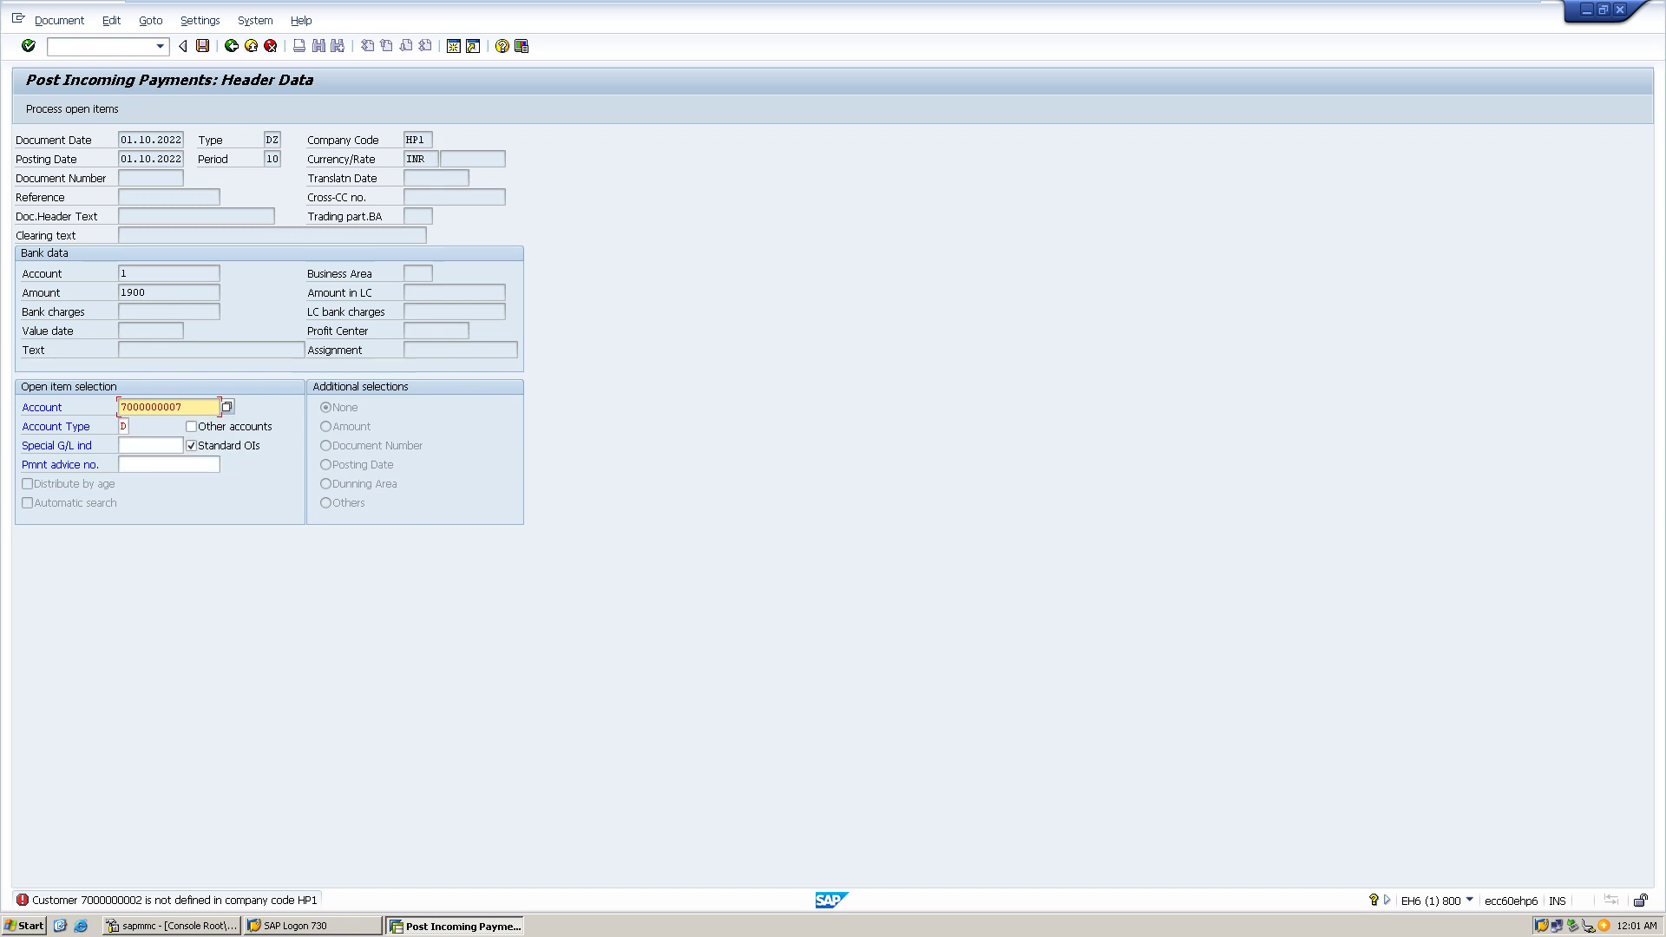
key(shift+F4)
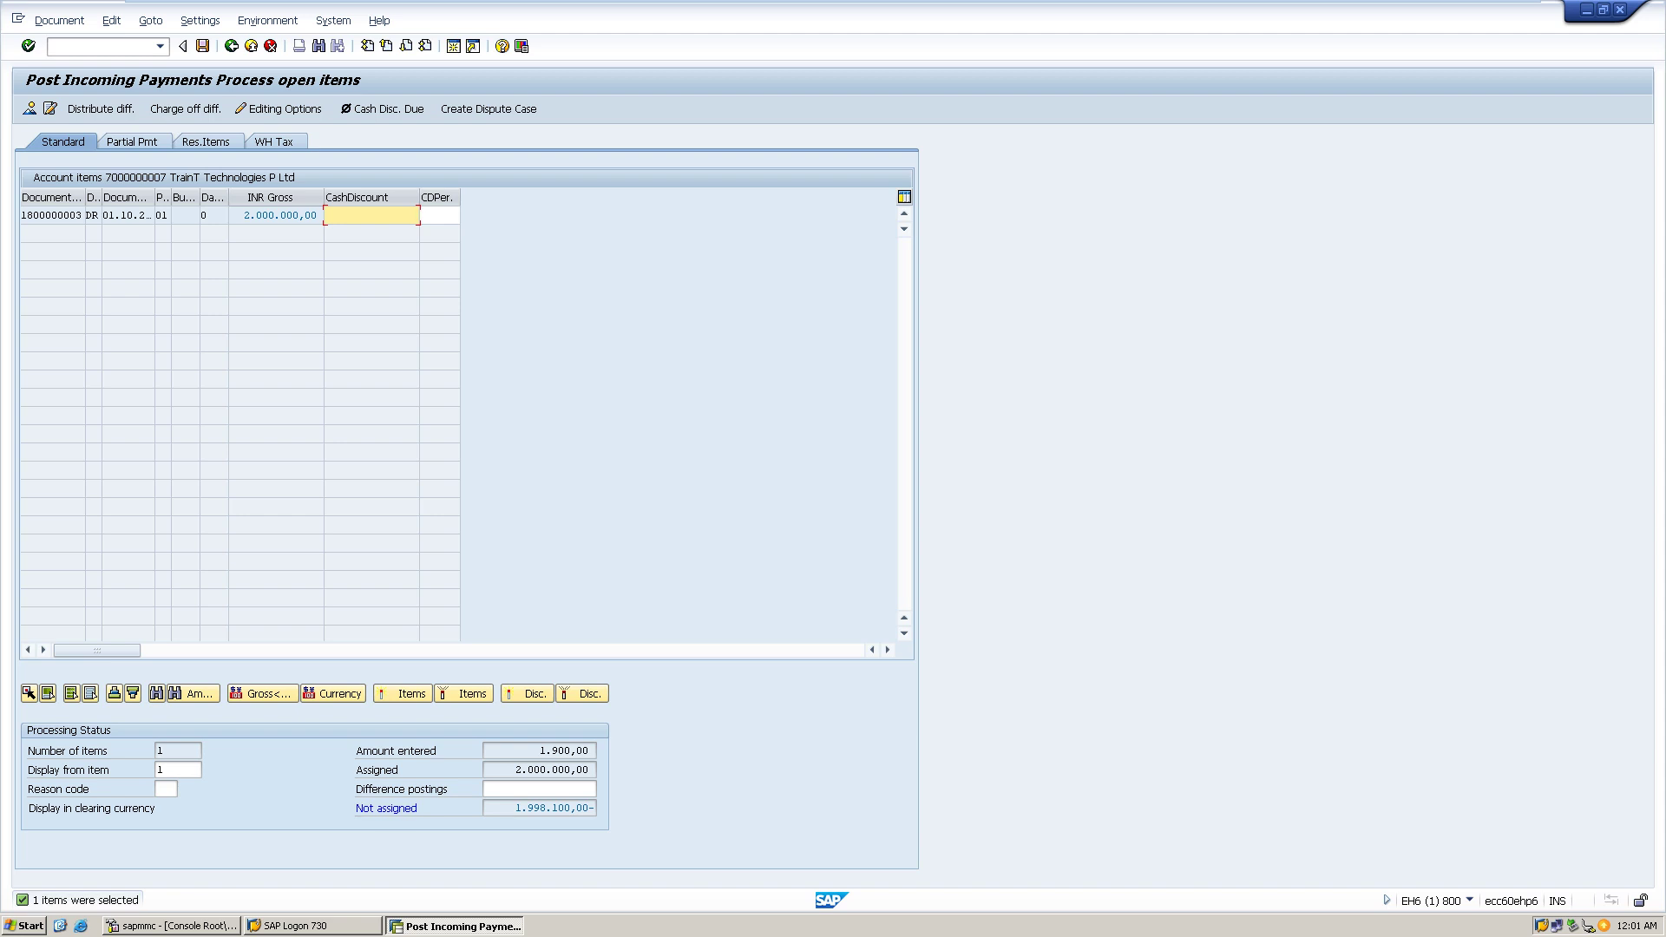
- Attempt to post the 1,900 payment against the 2,000,000 open item, checking the document overview
key(ctrl+s)
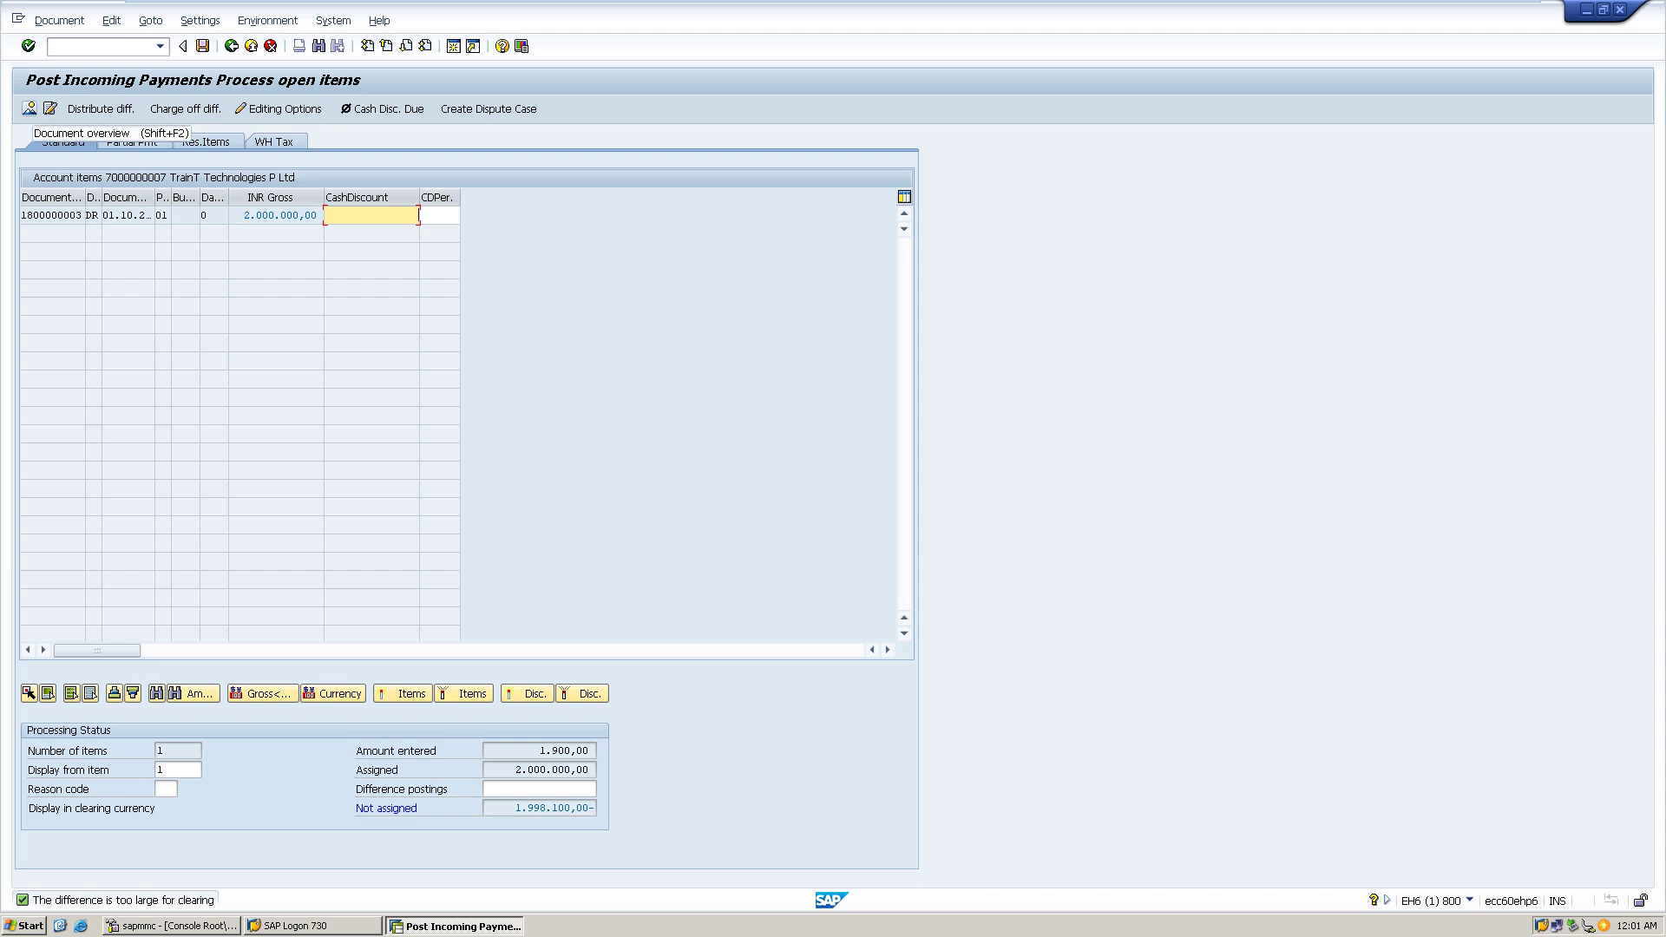
click(29, 108)
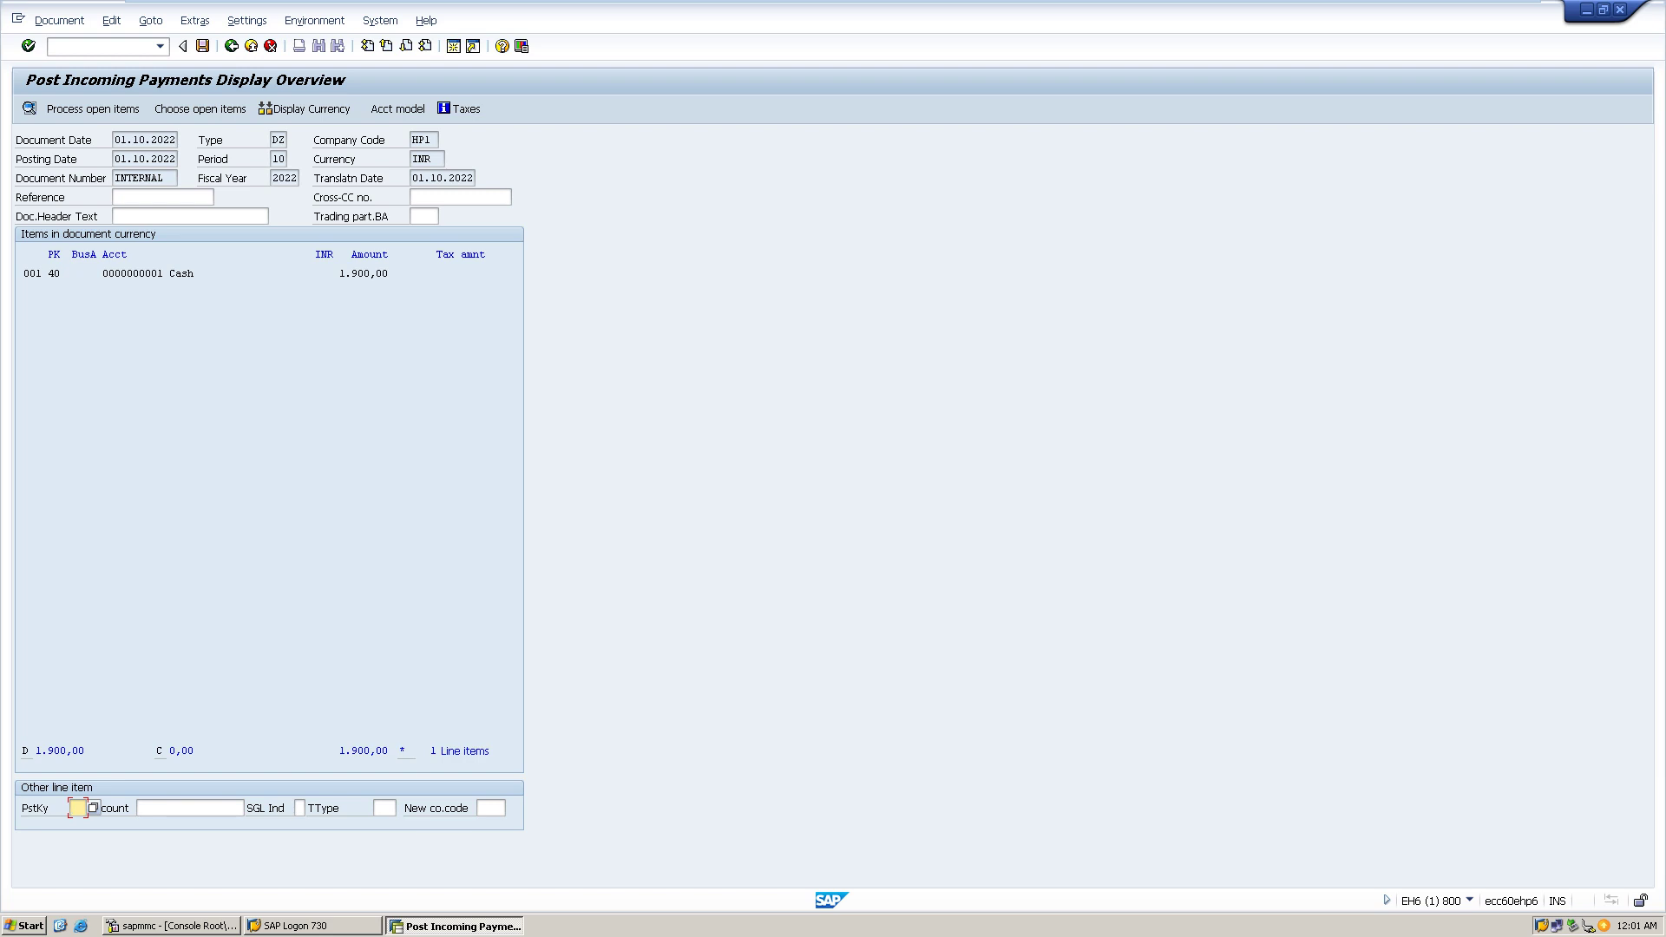
click(30, 108)
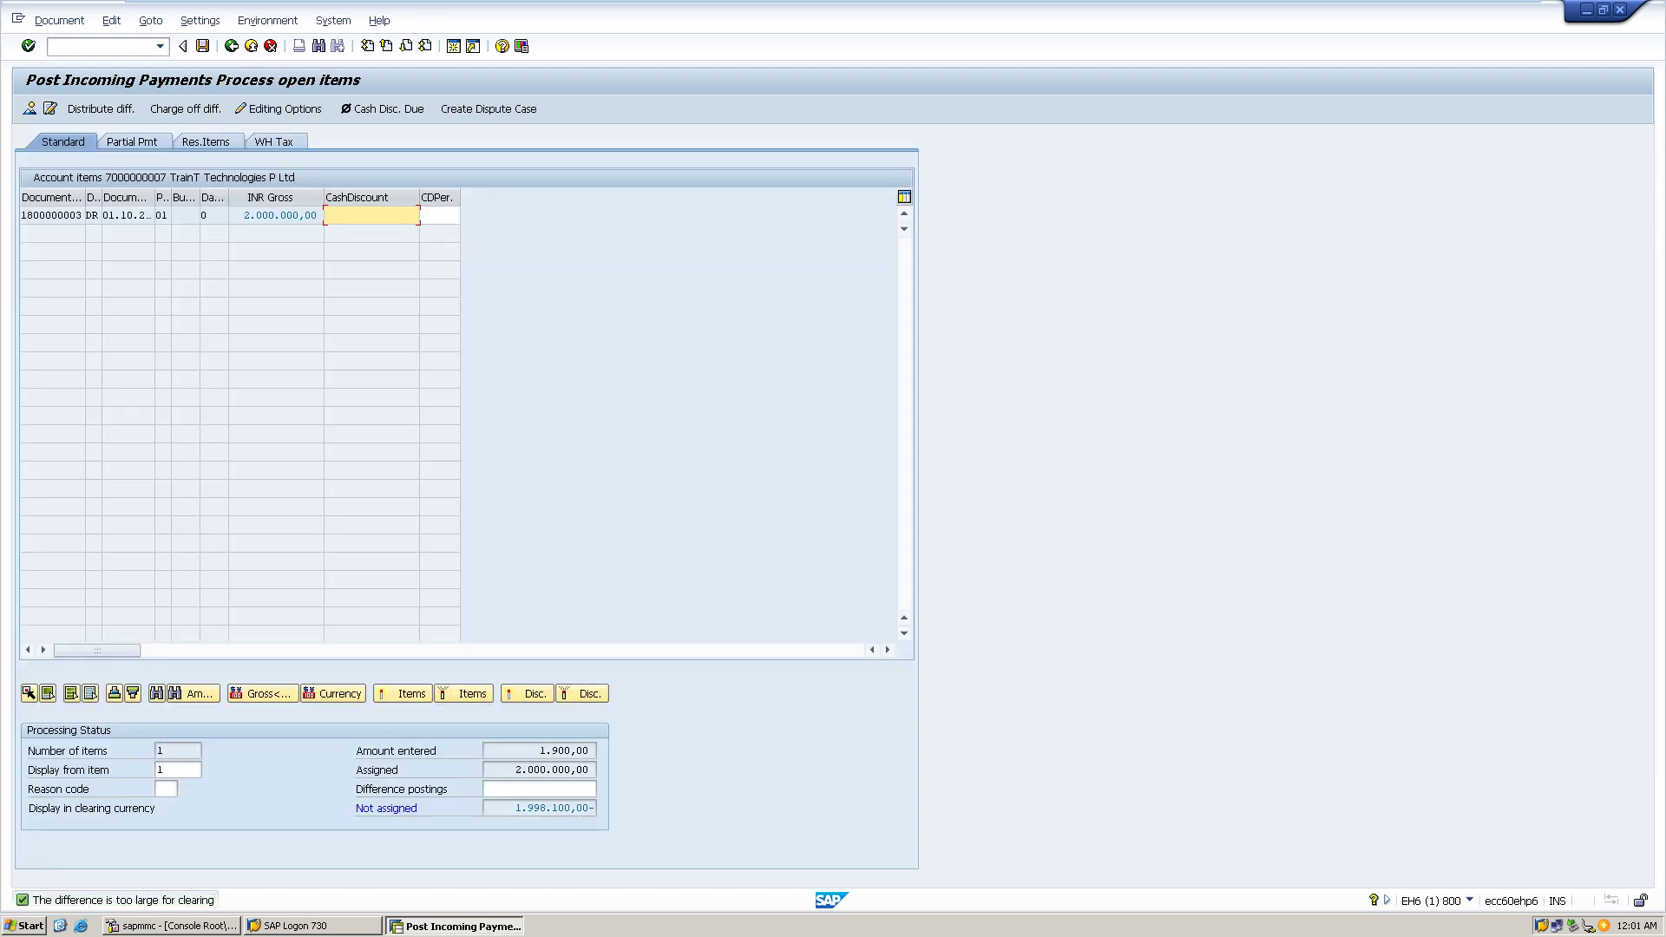
click(160, 46)
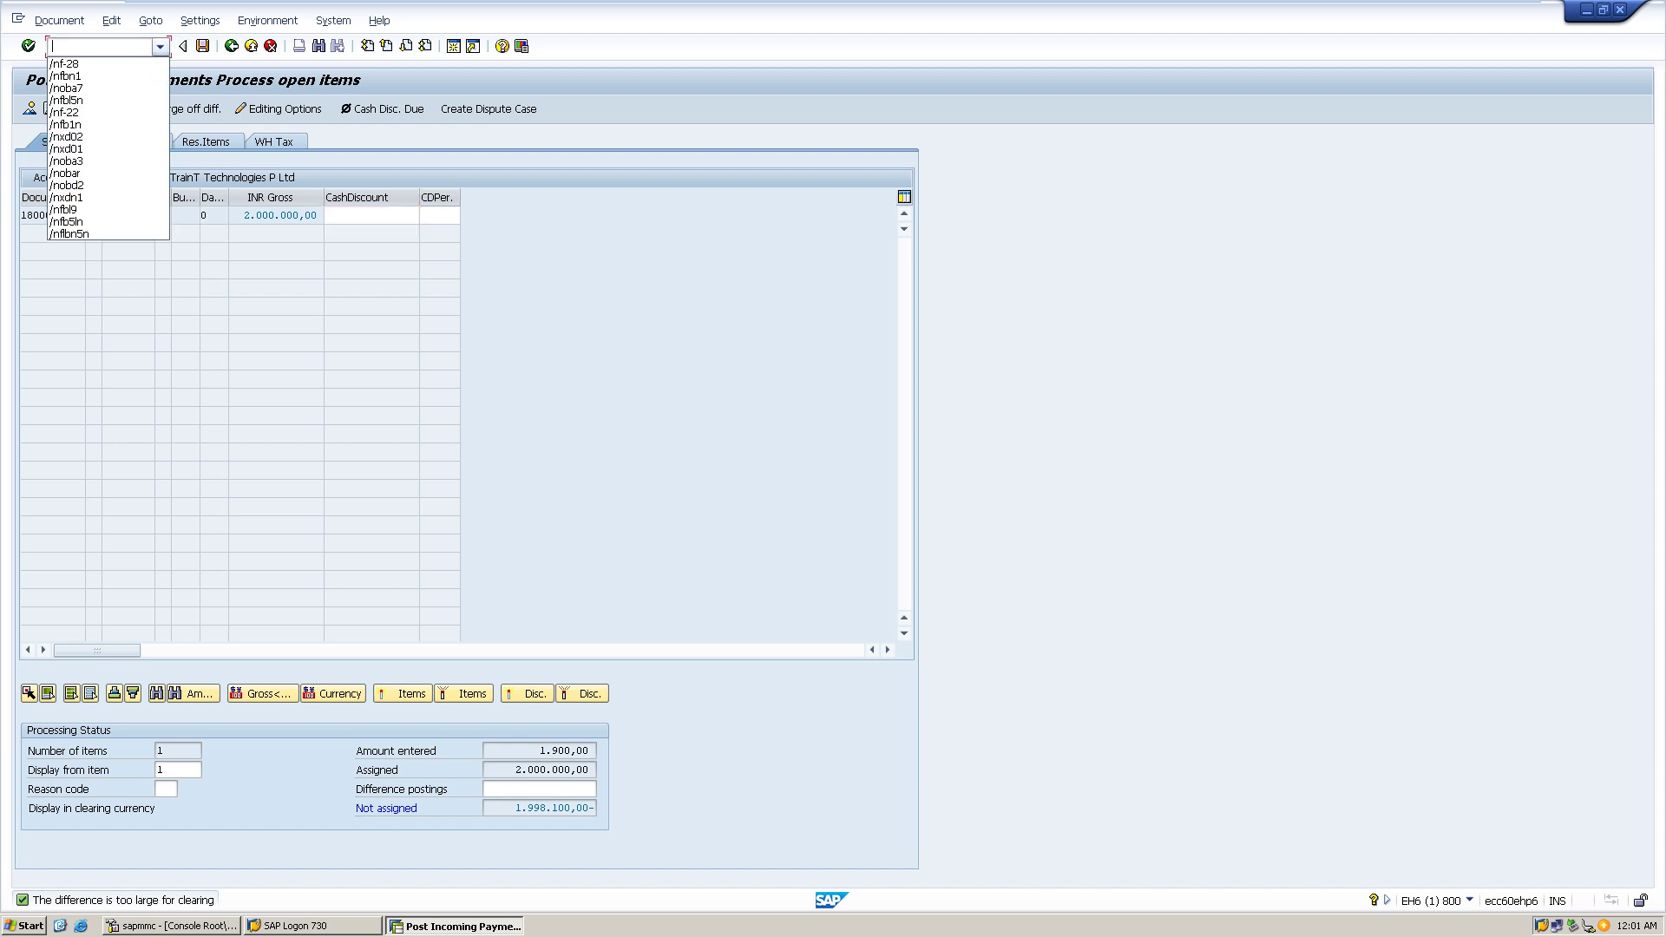
- Display the HP1 accounting document number range intervals in FBN1
key(Down)
key(Down)
key(Return)
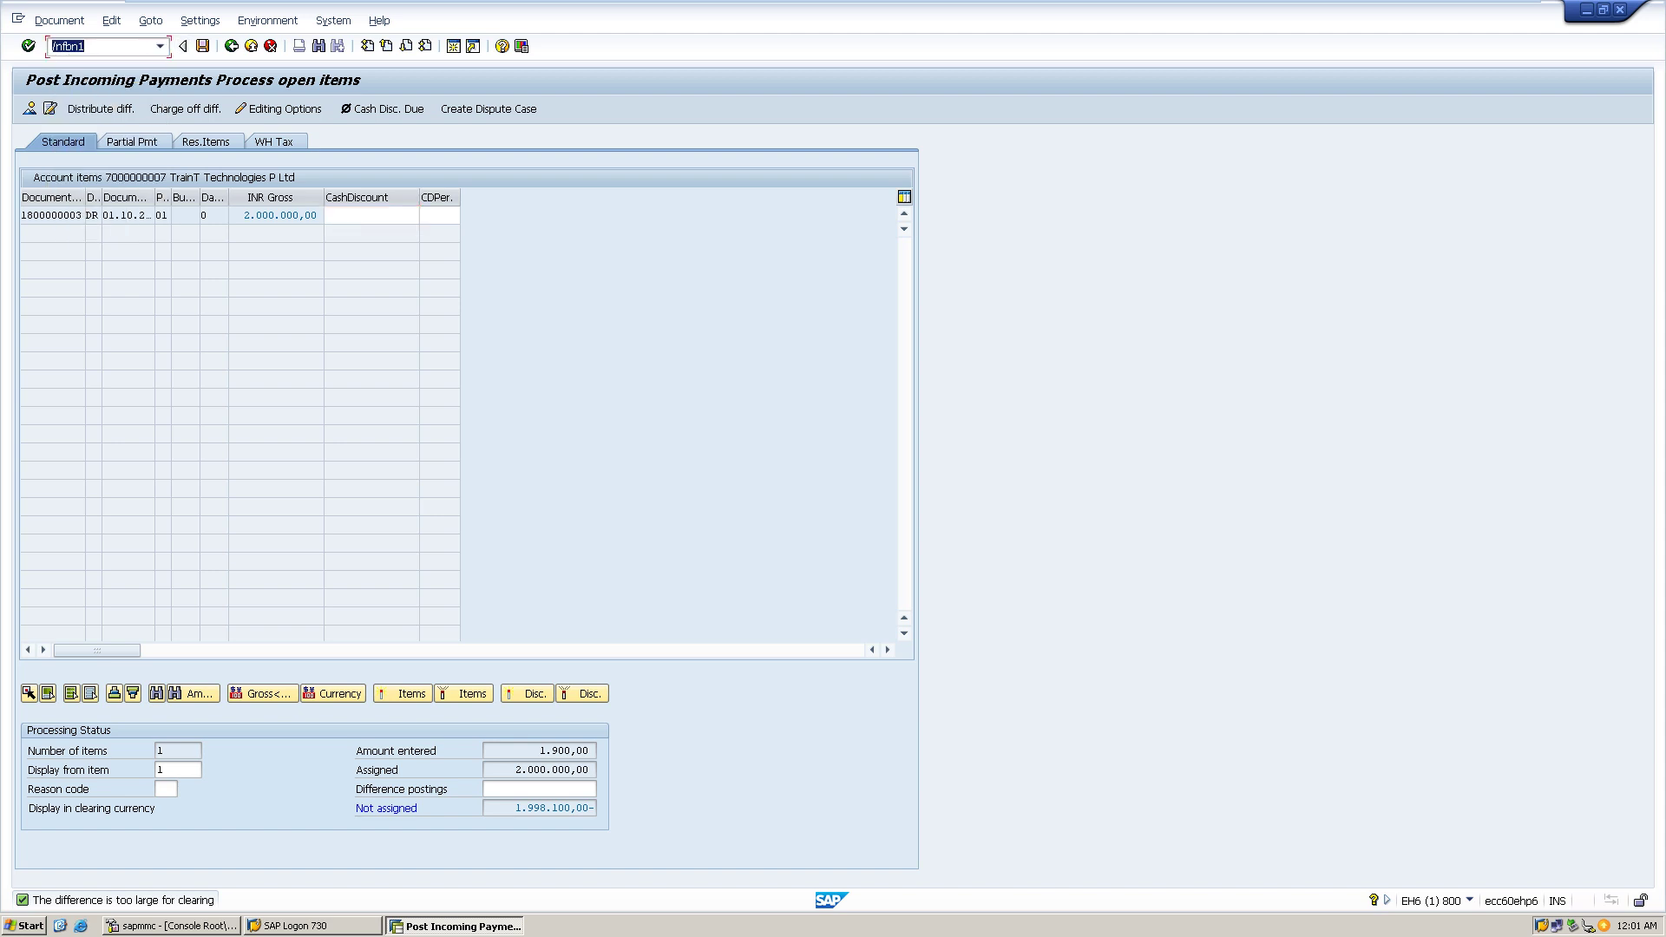
key(Return)
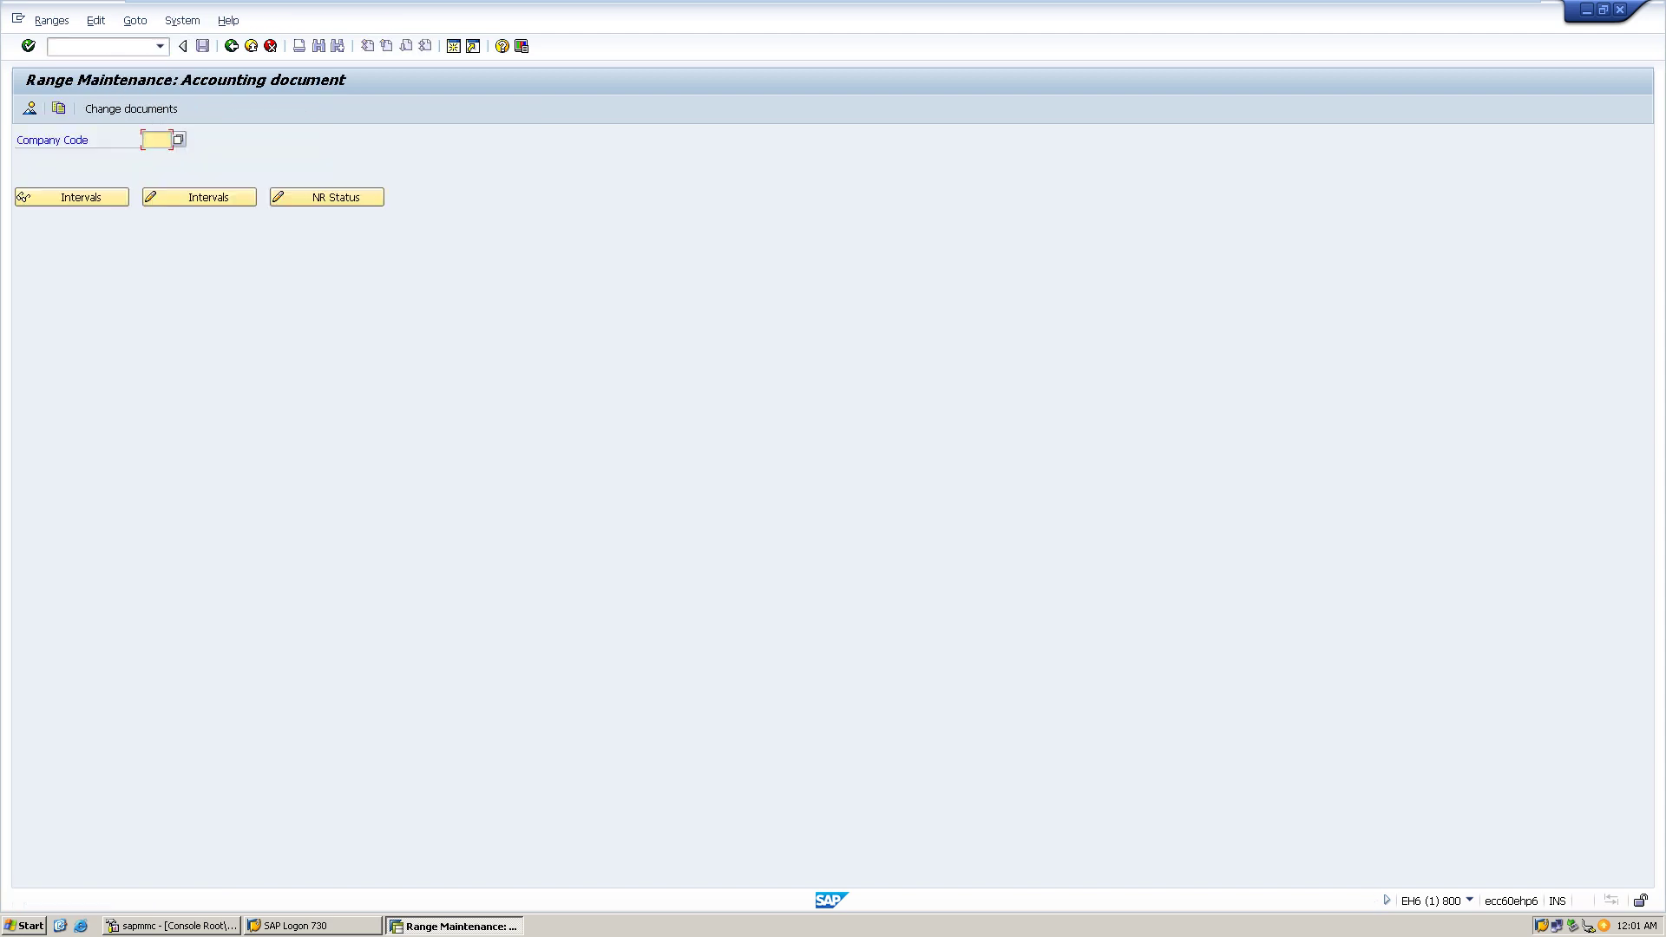
text(h)
key(Down)
key(Return)
click(199, 197)
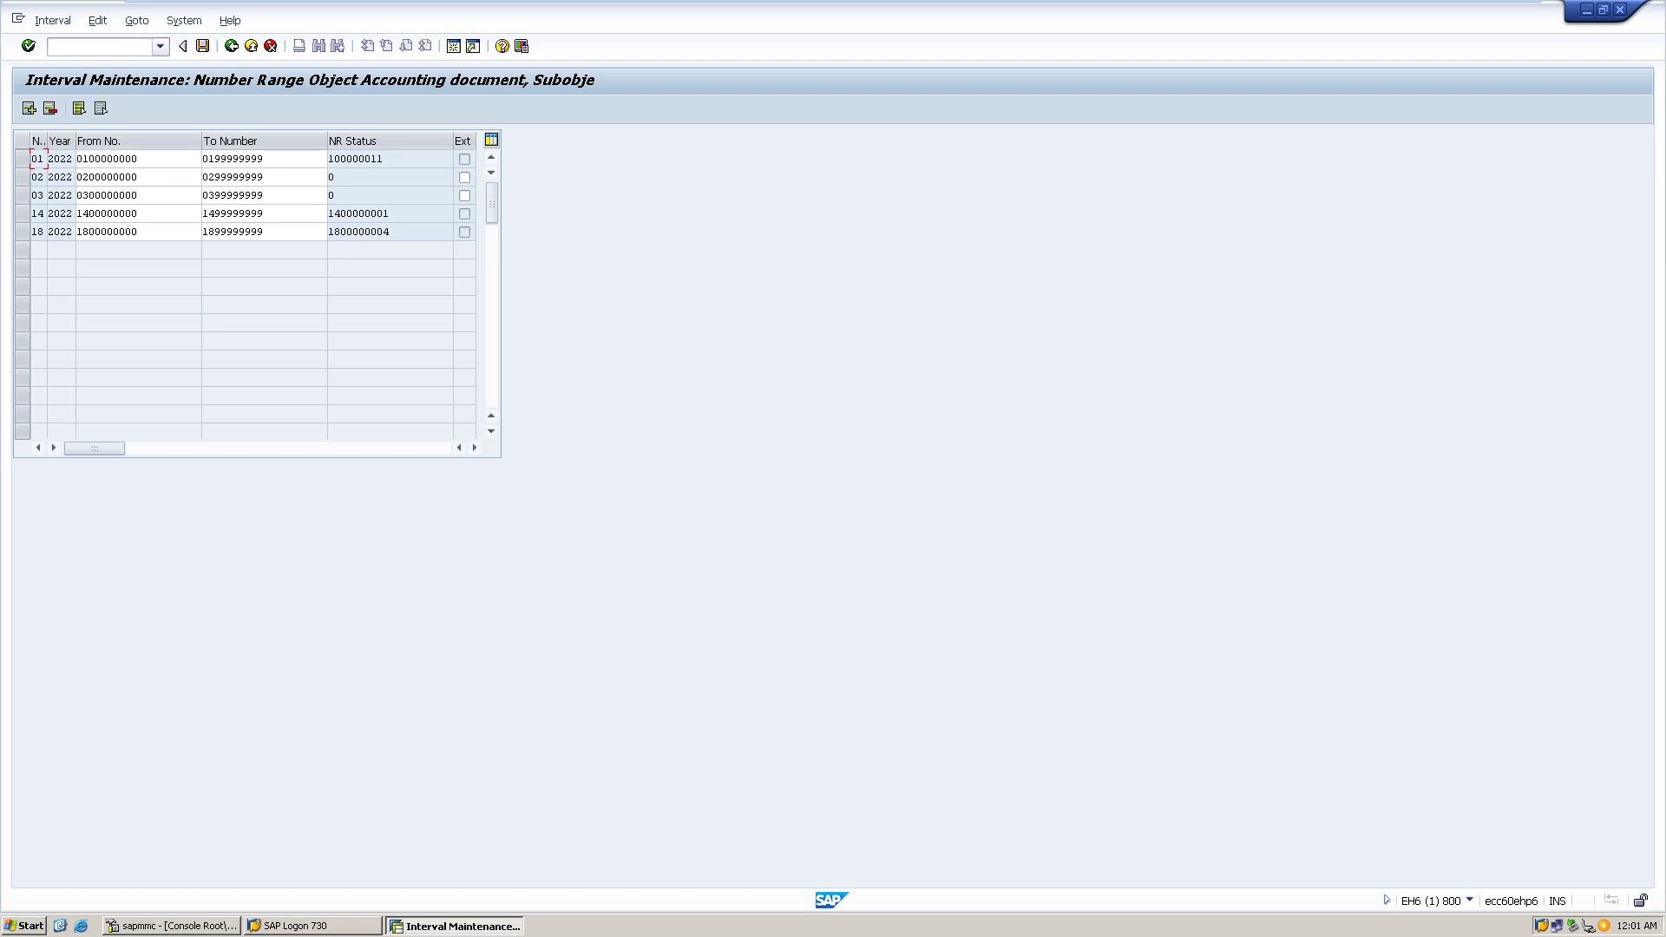
- Review the document types in OBA7, then start the FBL5N customer line item display
click(160, 46)
key(Return)
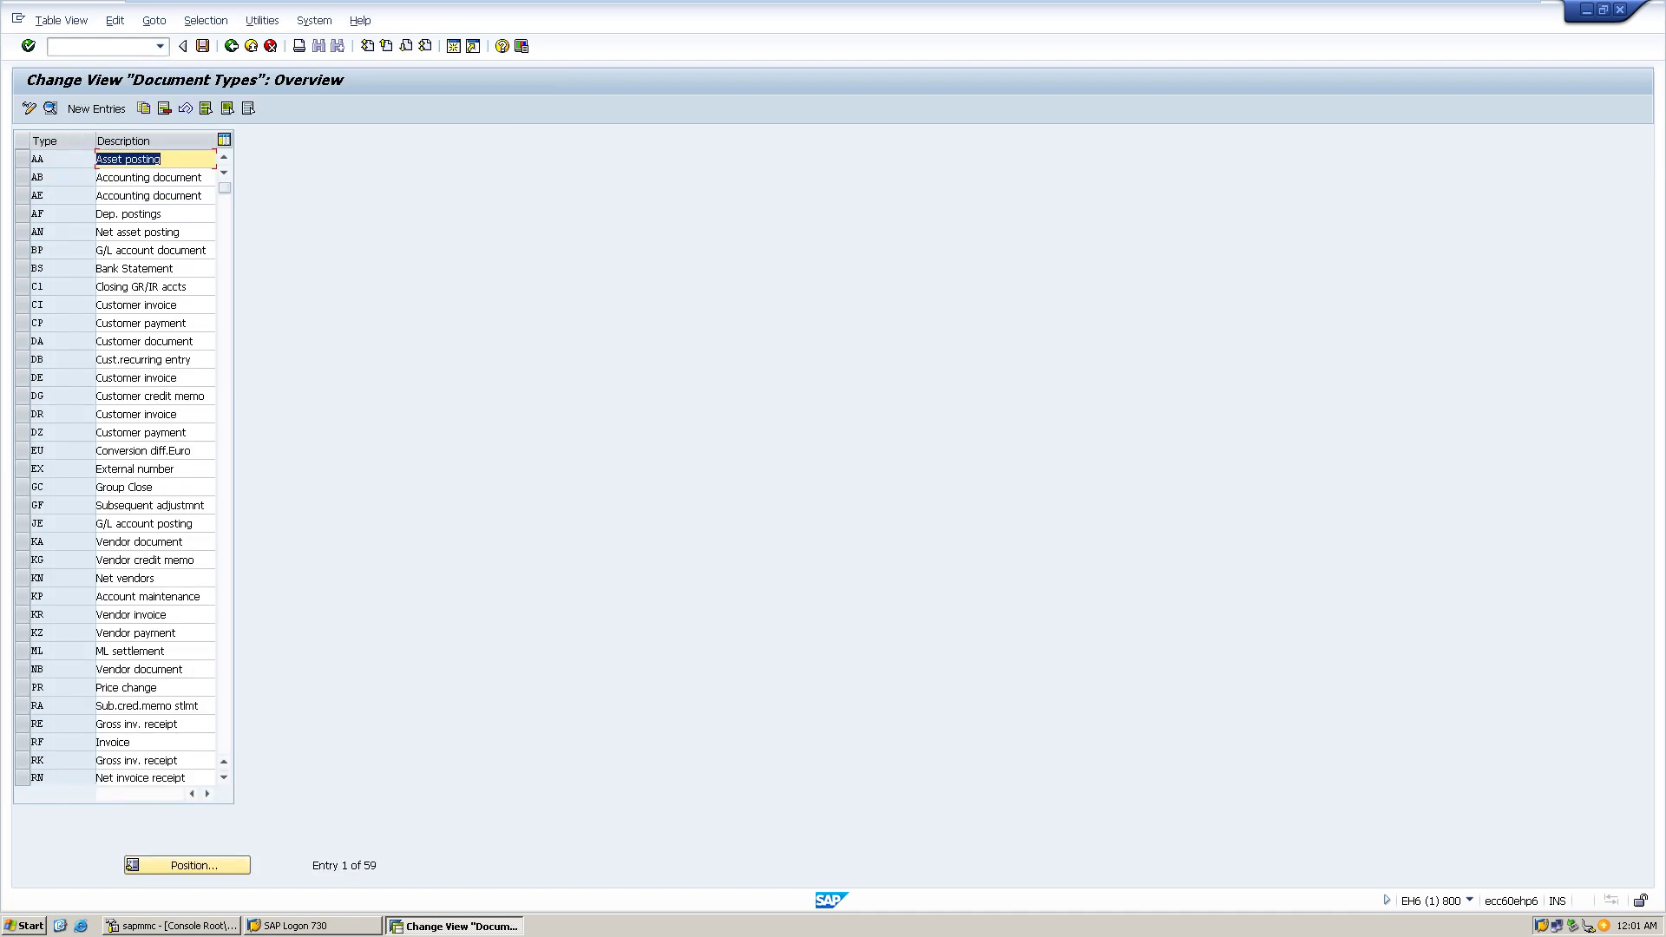
click(160, 46)
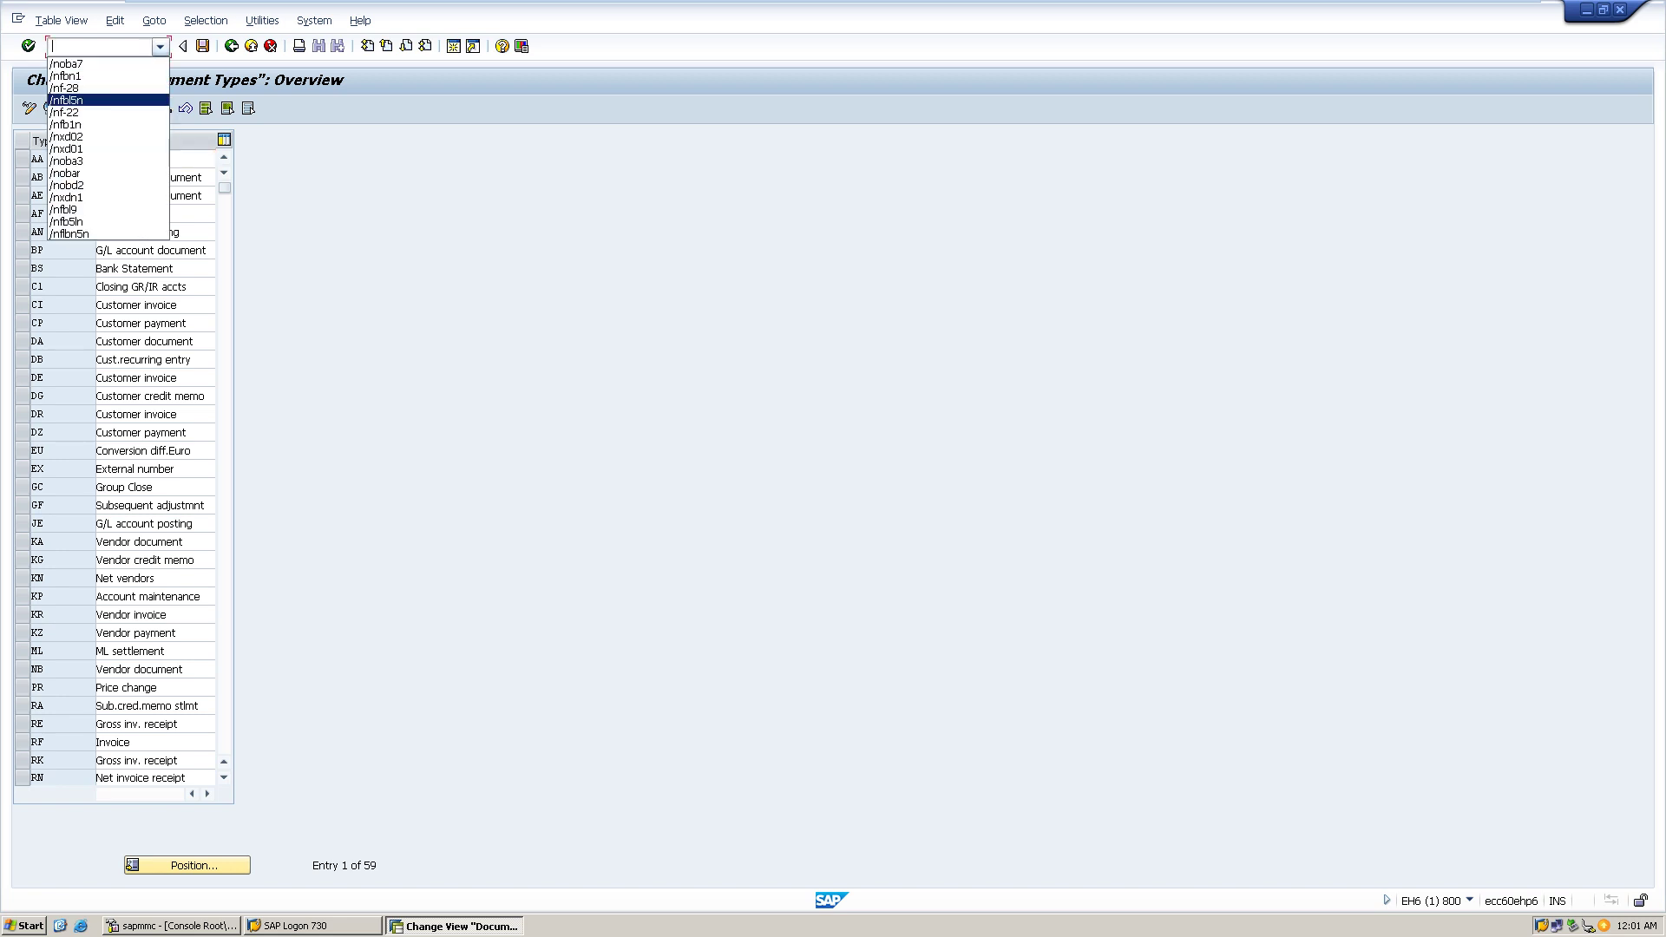
key(Return)
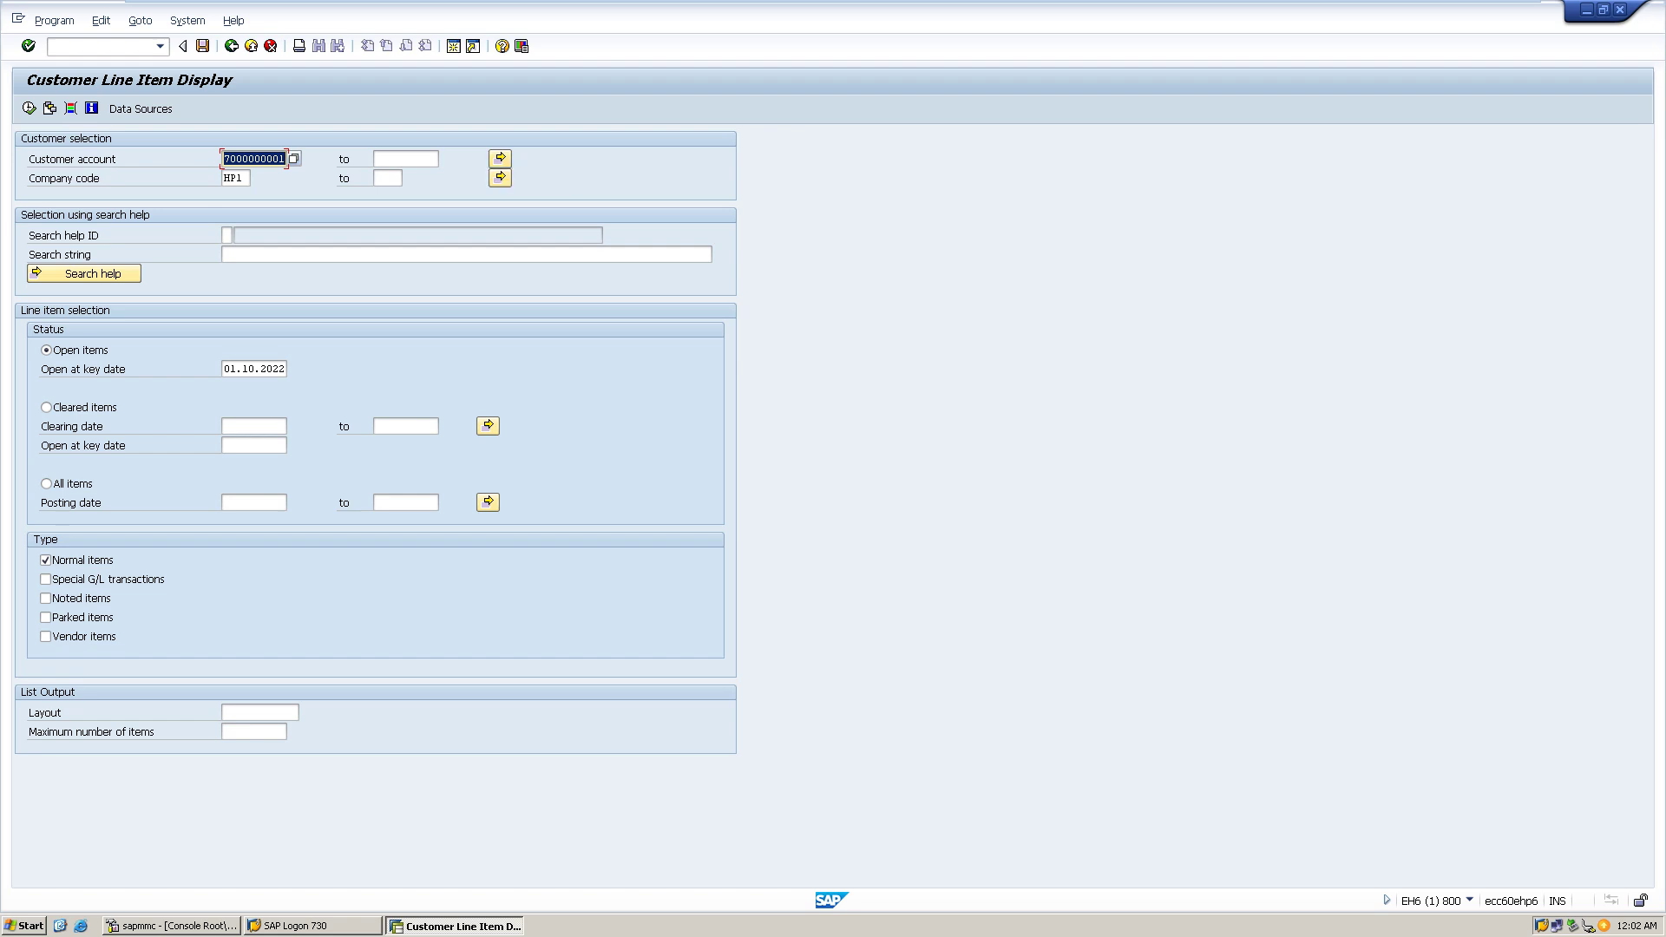
- Set the customer range upper limit to the last HP1 customer and select All items
click(405, 158)
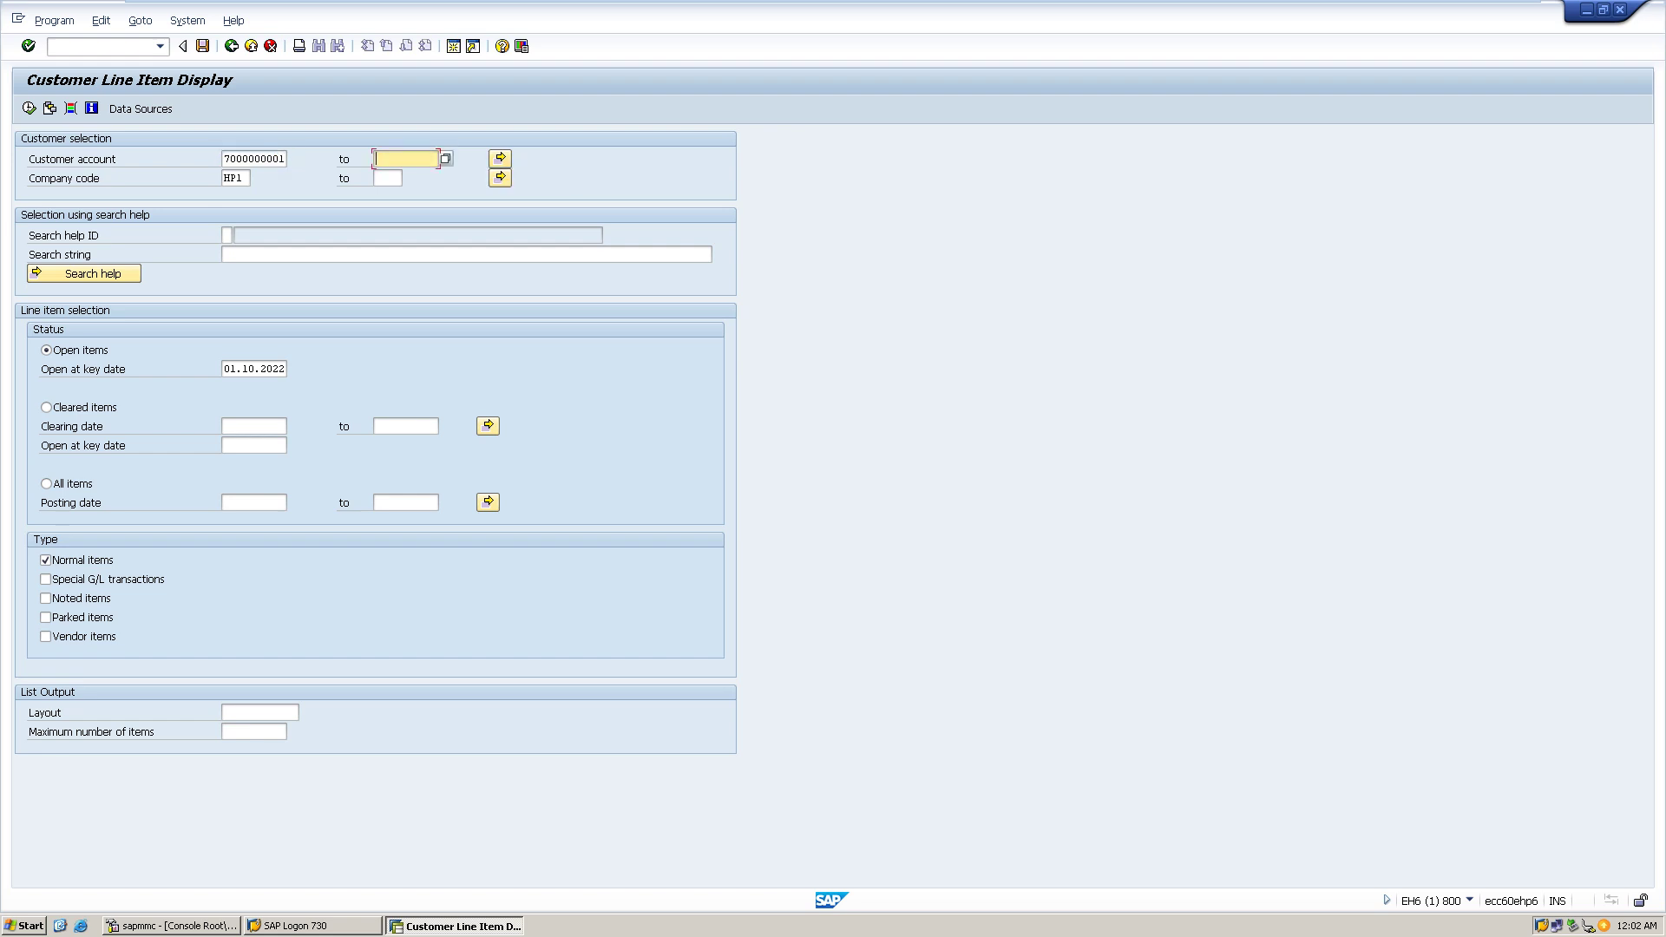
key(F4)
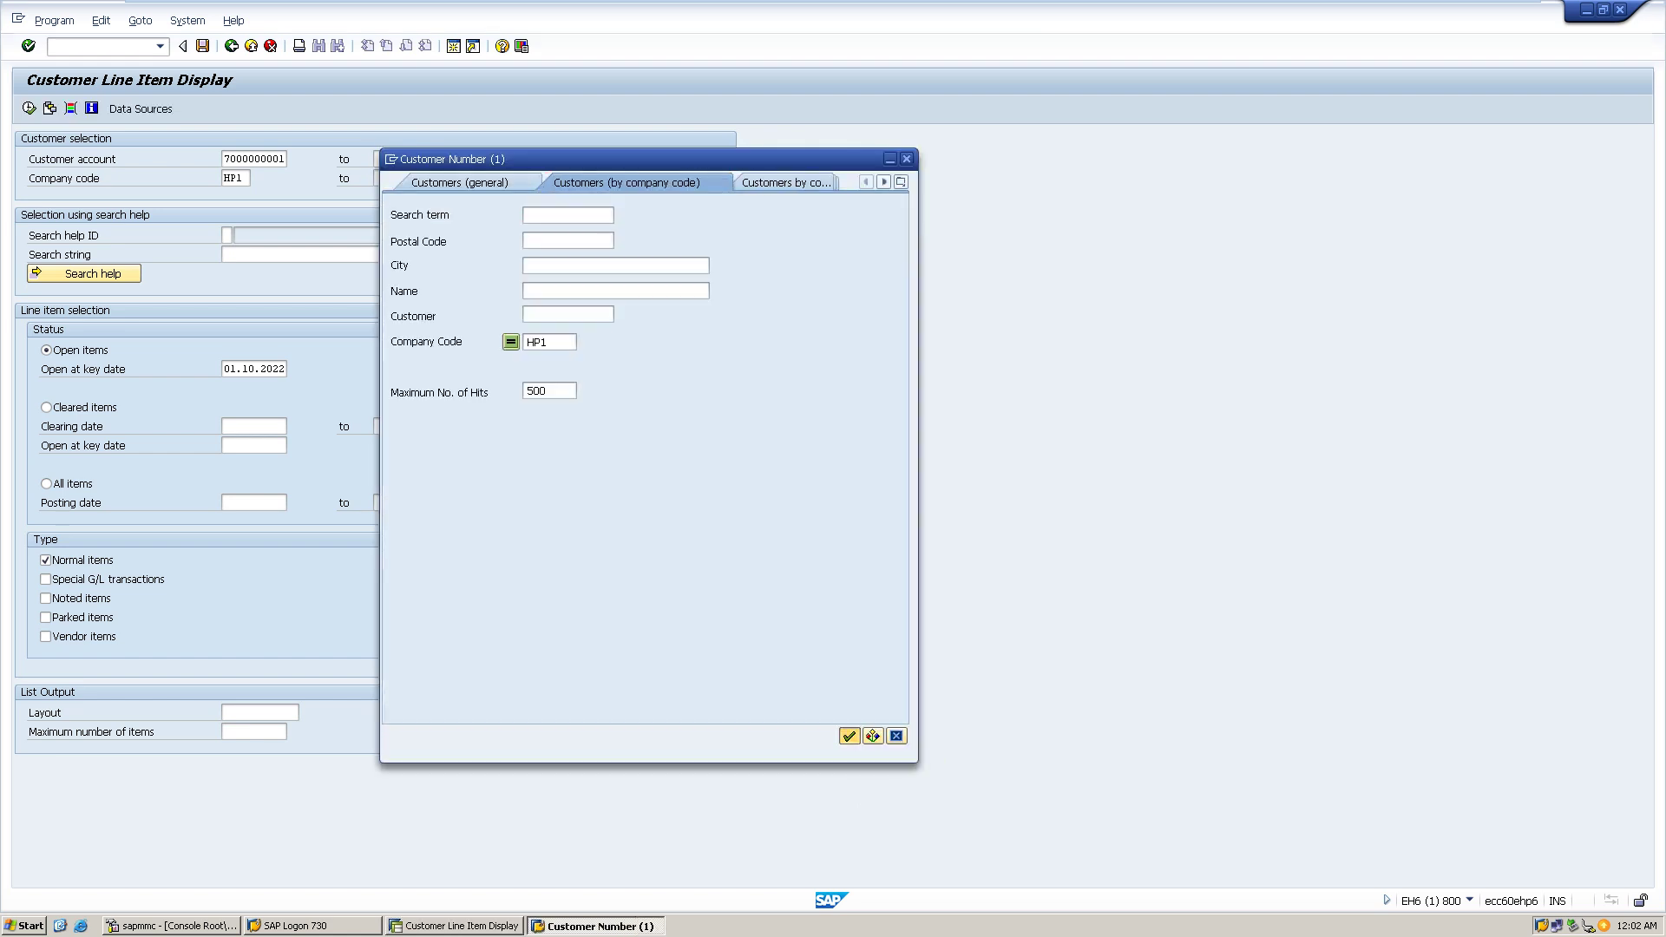
click(848, 736)
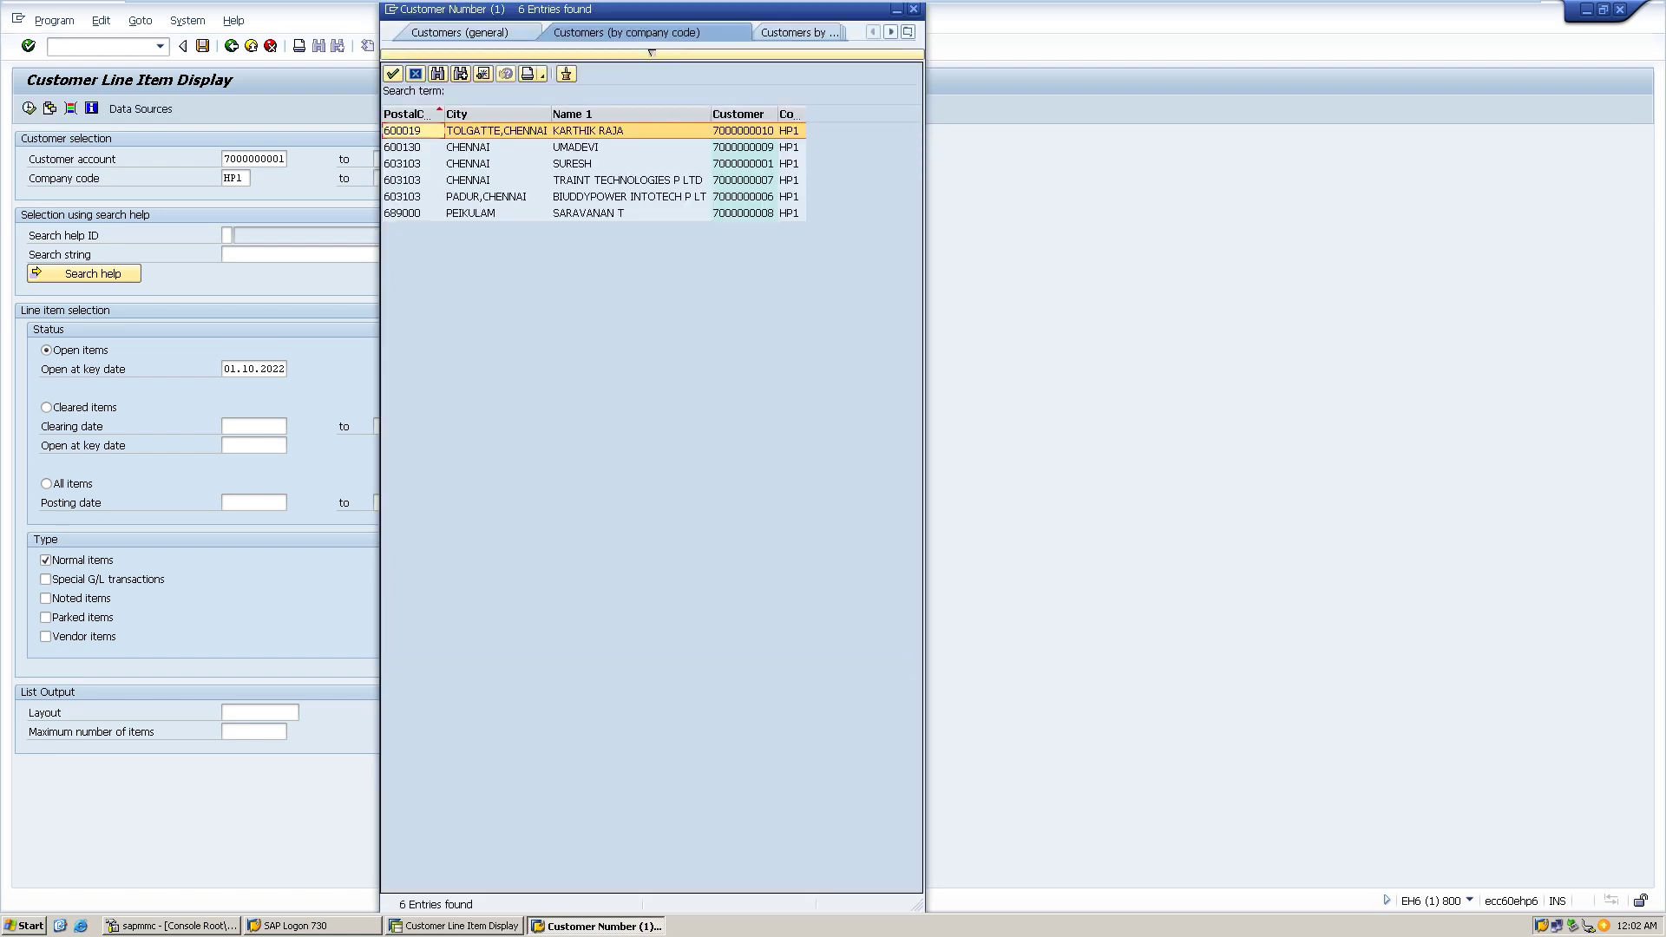
double_click(590, 213)
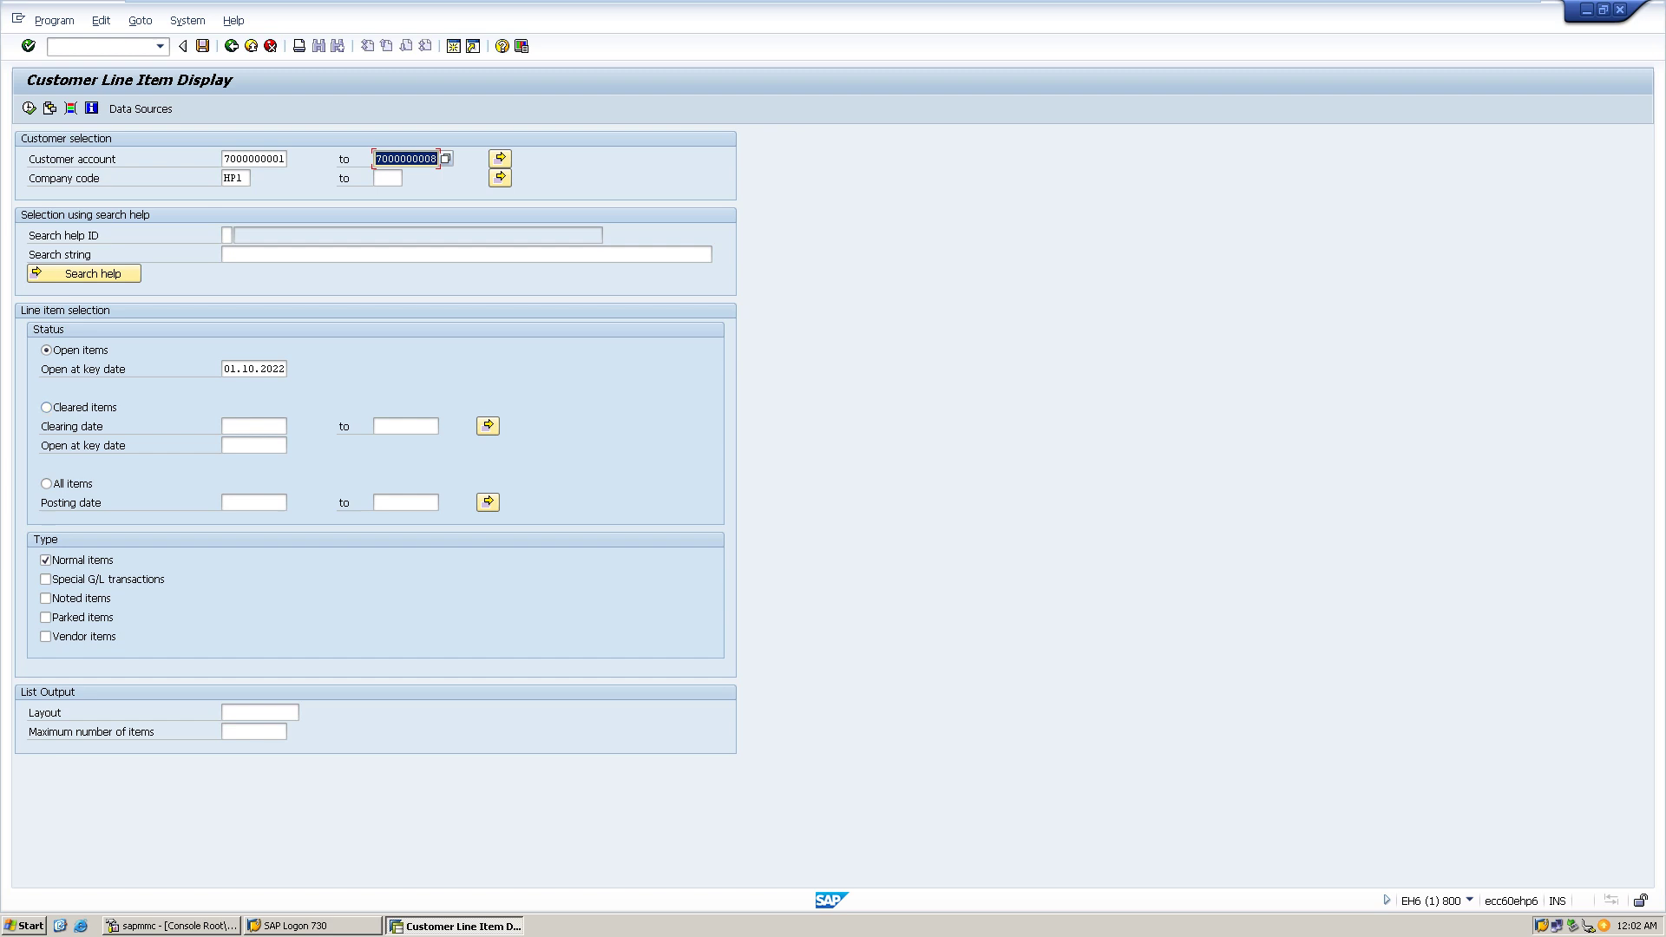
click(46, 483)
- Run the customer line item report and scroll through the listed items
click(28, 108)
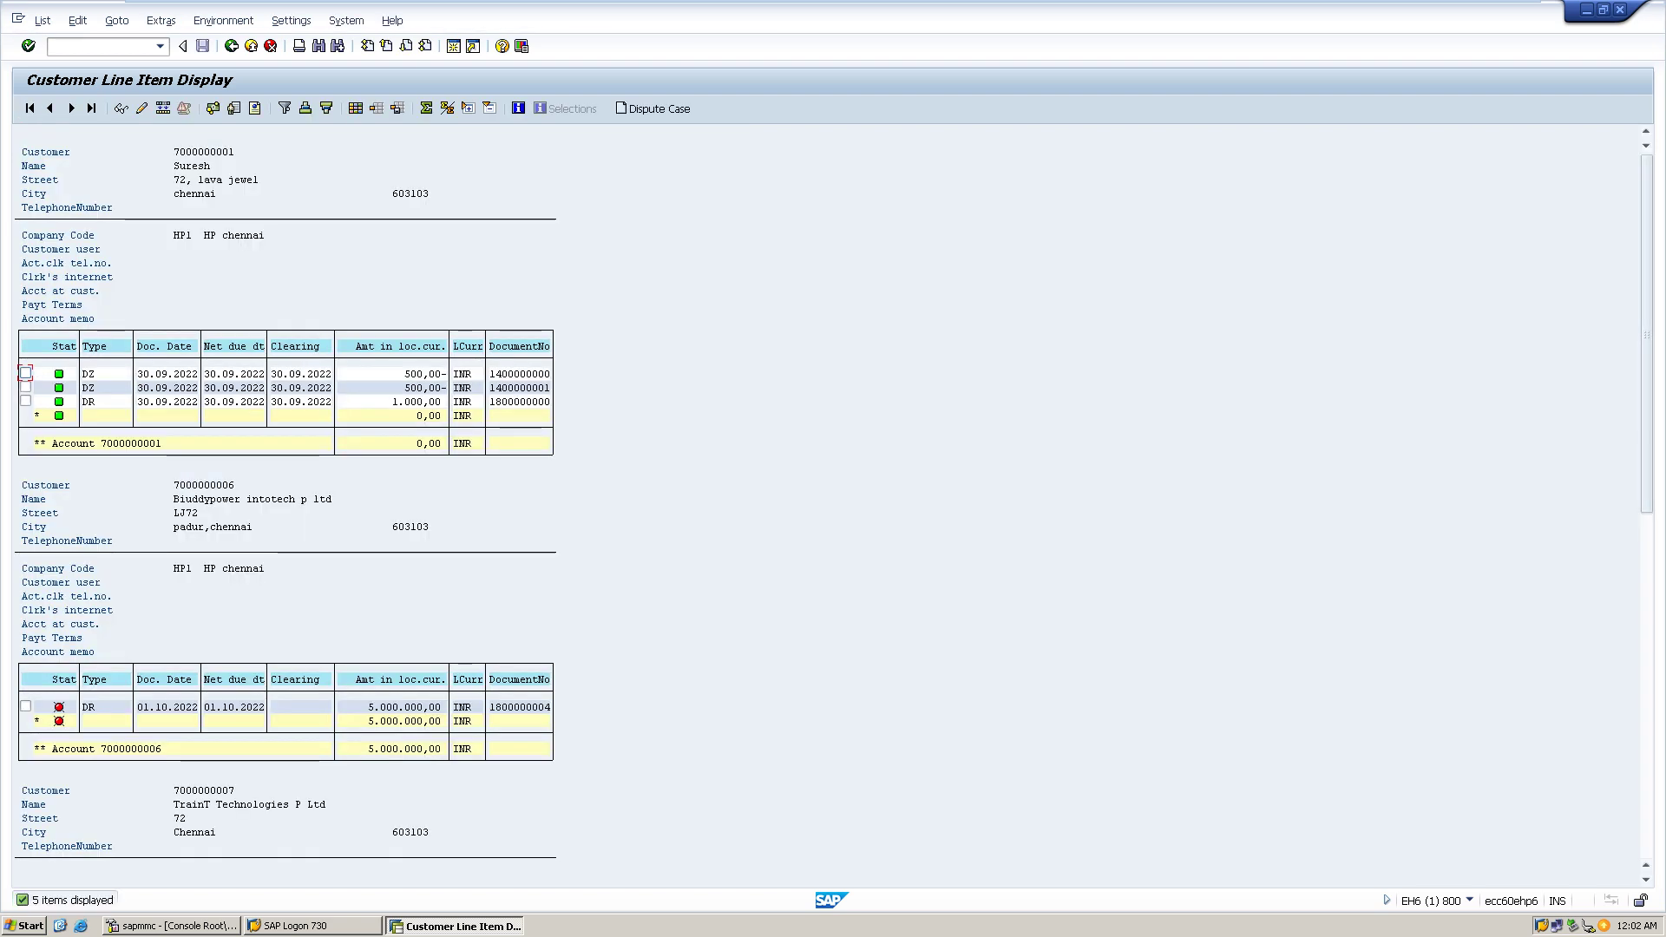
scroll(287, 520, down, 2)
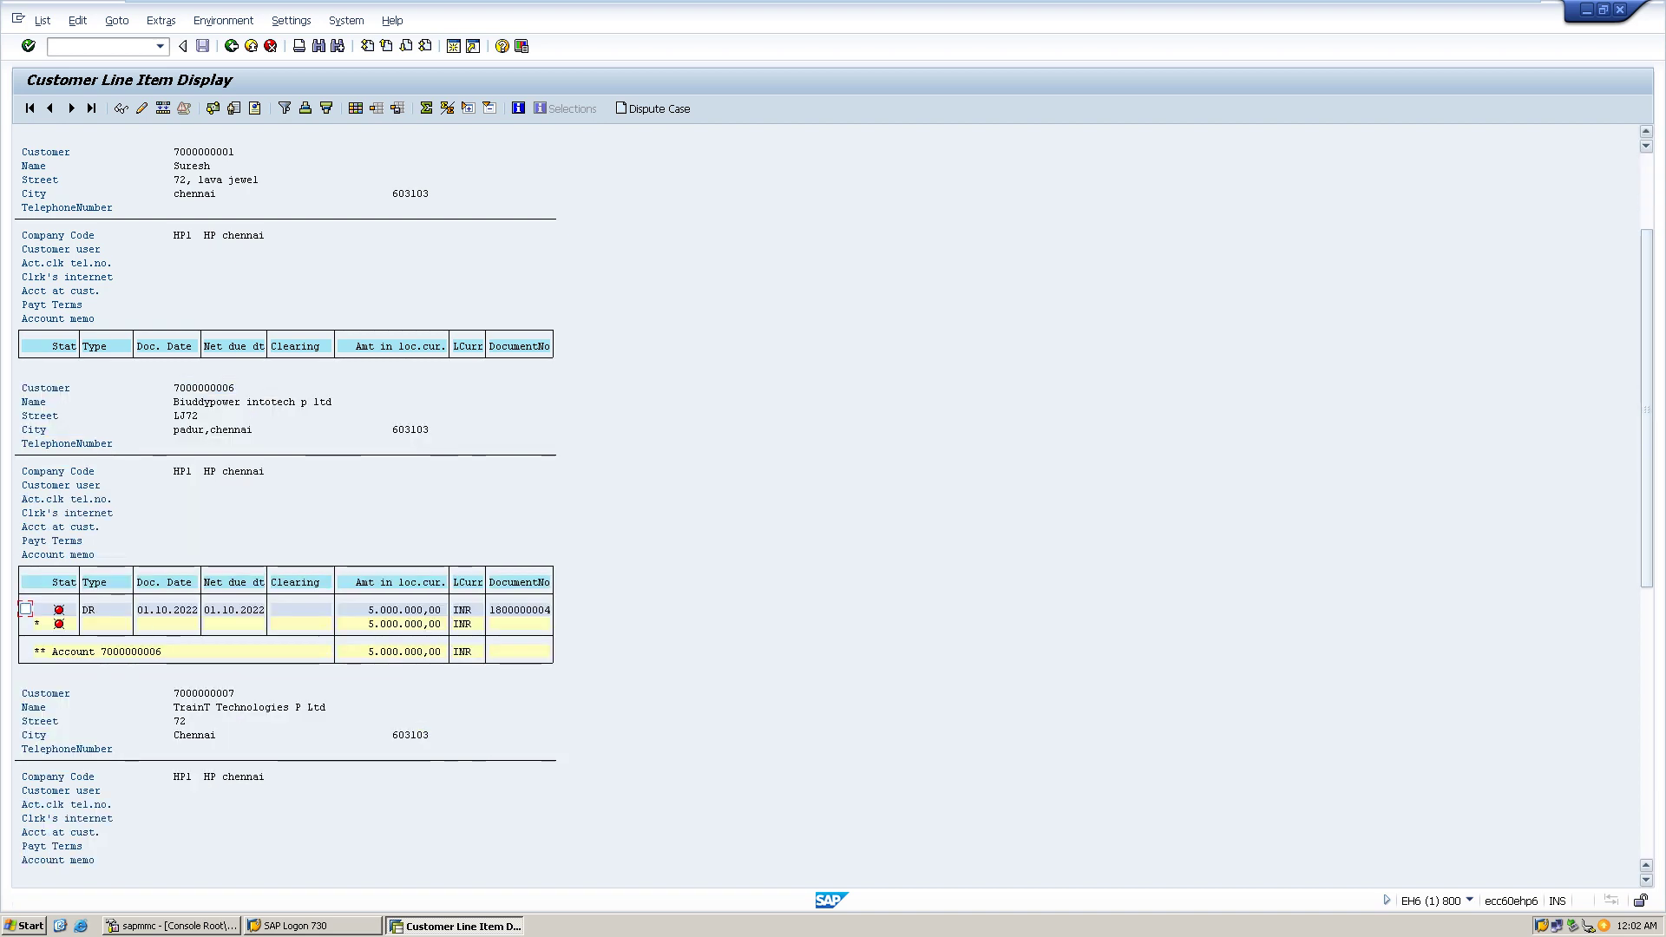
scroll(287, 521, down, 5)
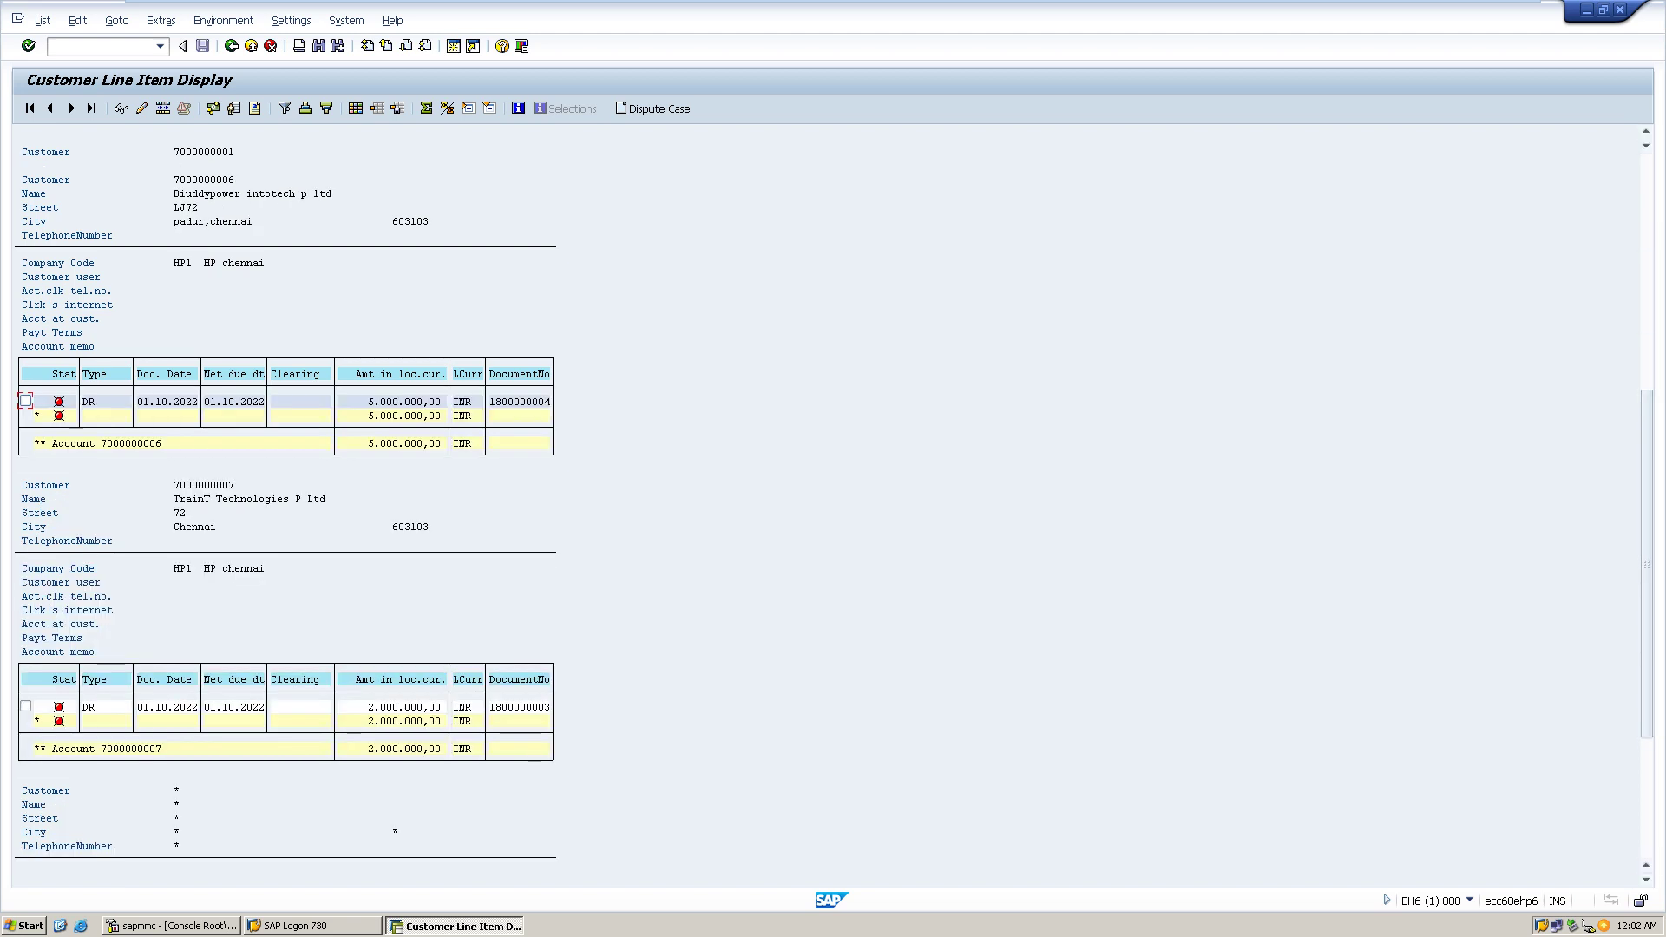
scroll(286, 520, down, 10)
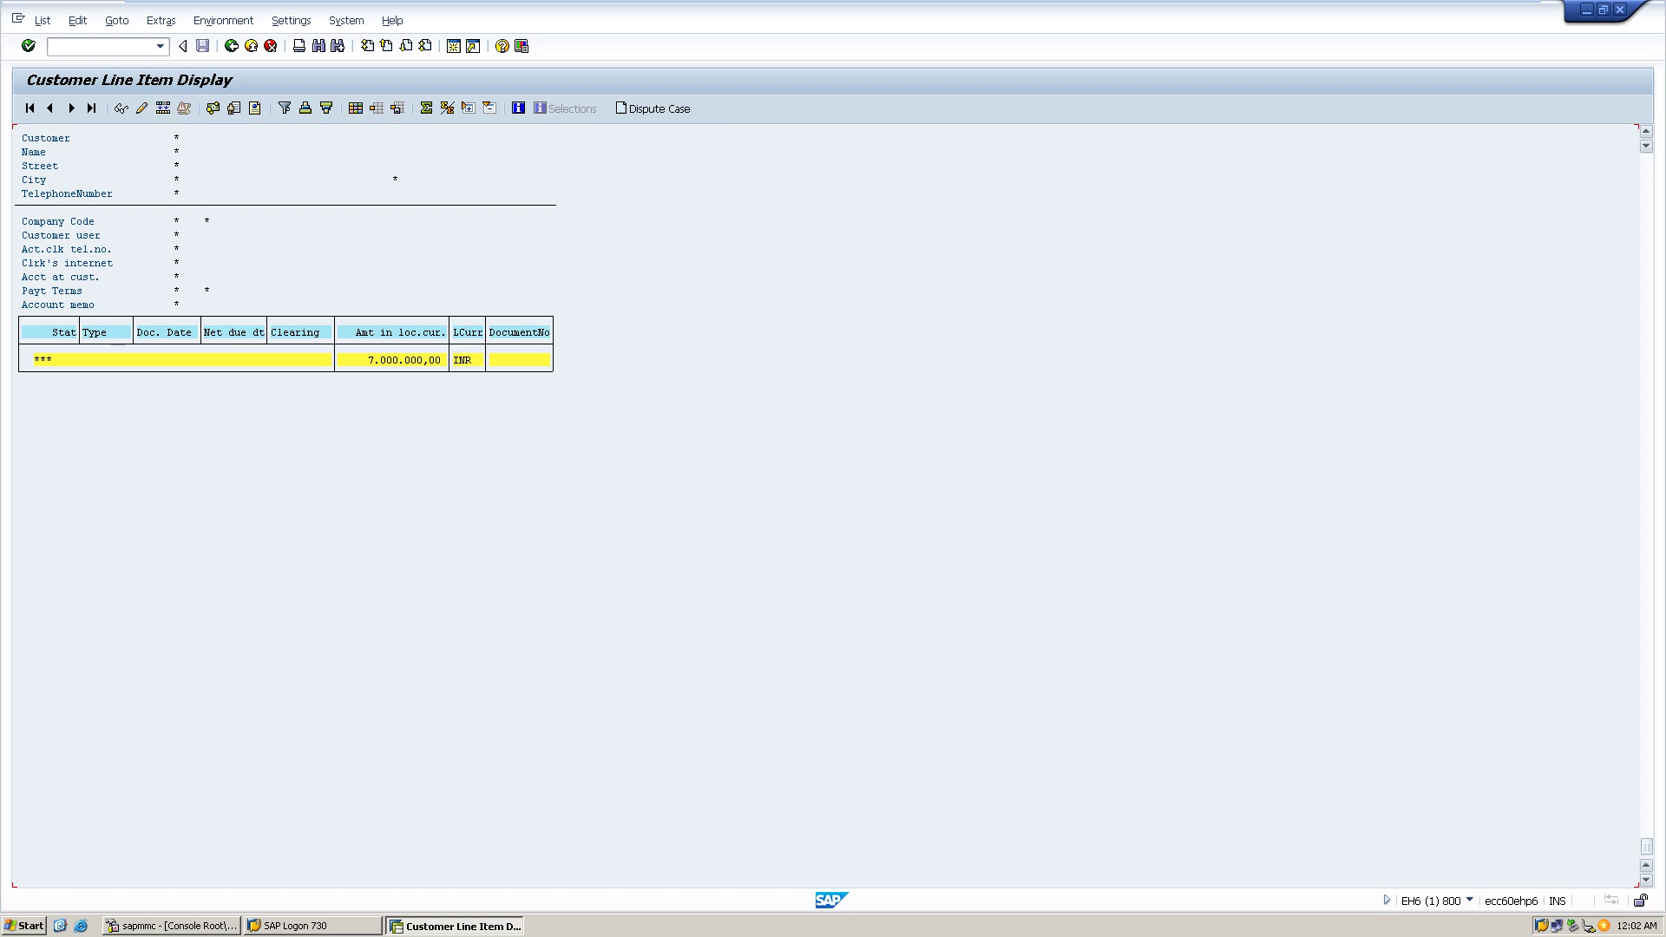
scroll(286, 503, up, 18)
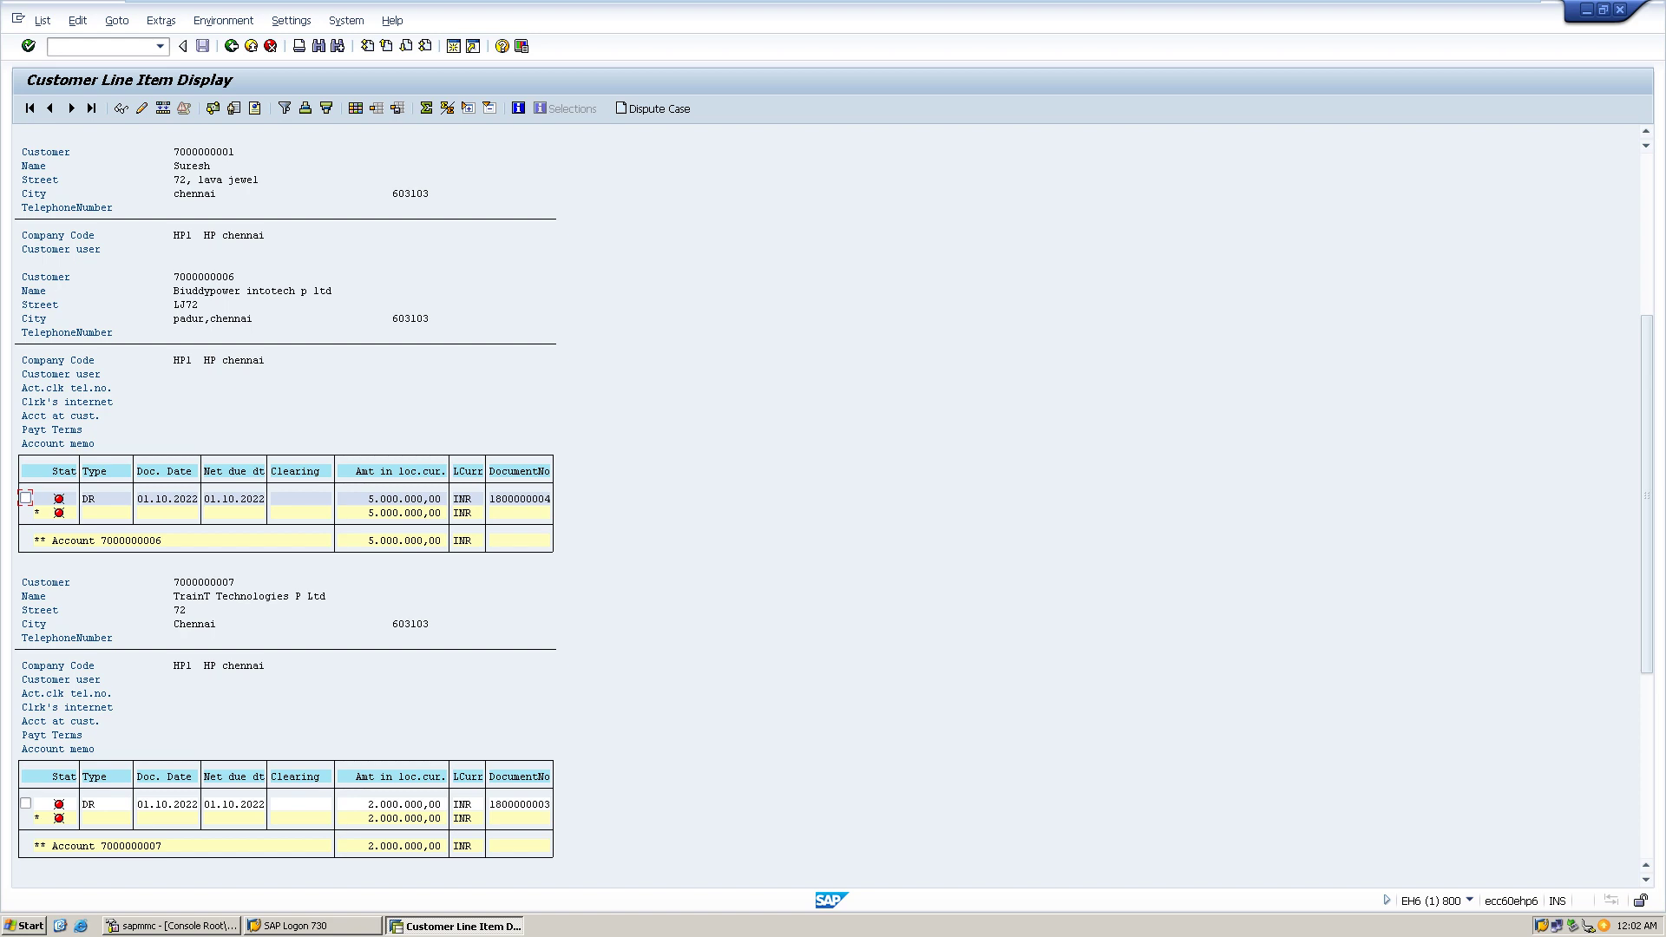
key(F2)
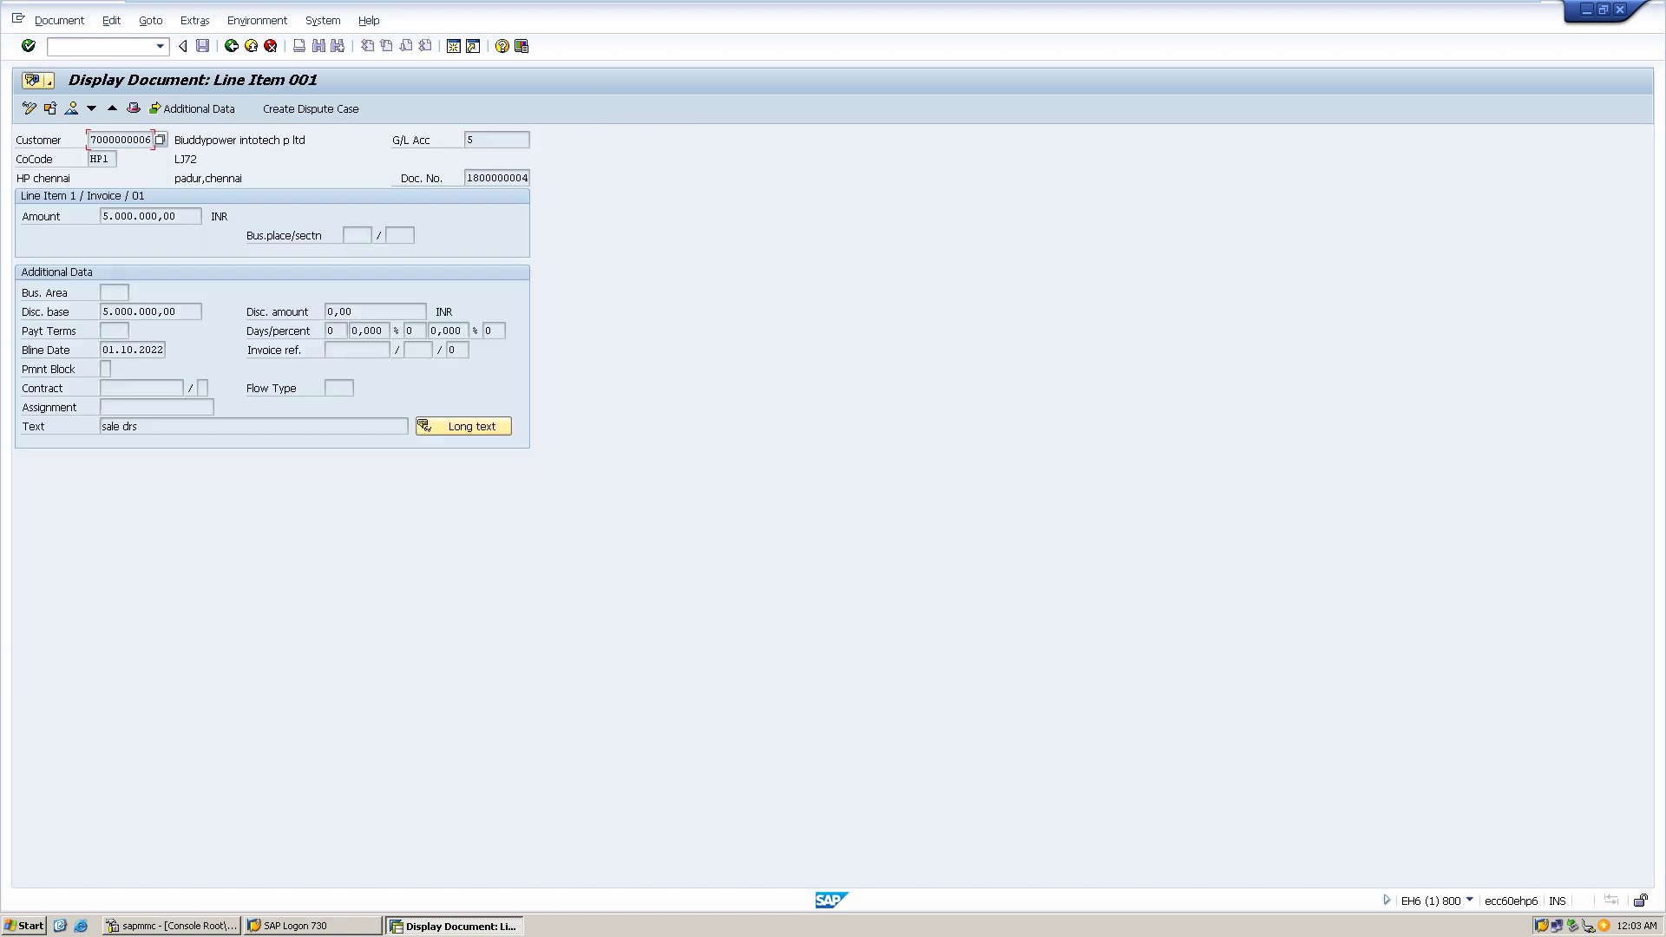
click(139, 216)
click(464, 426)
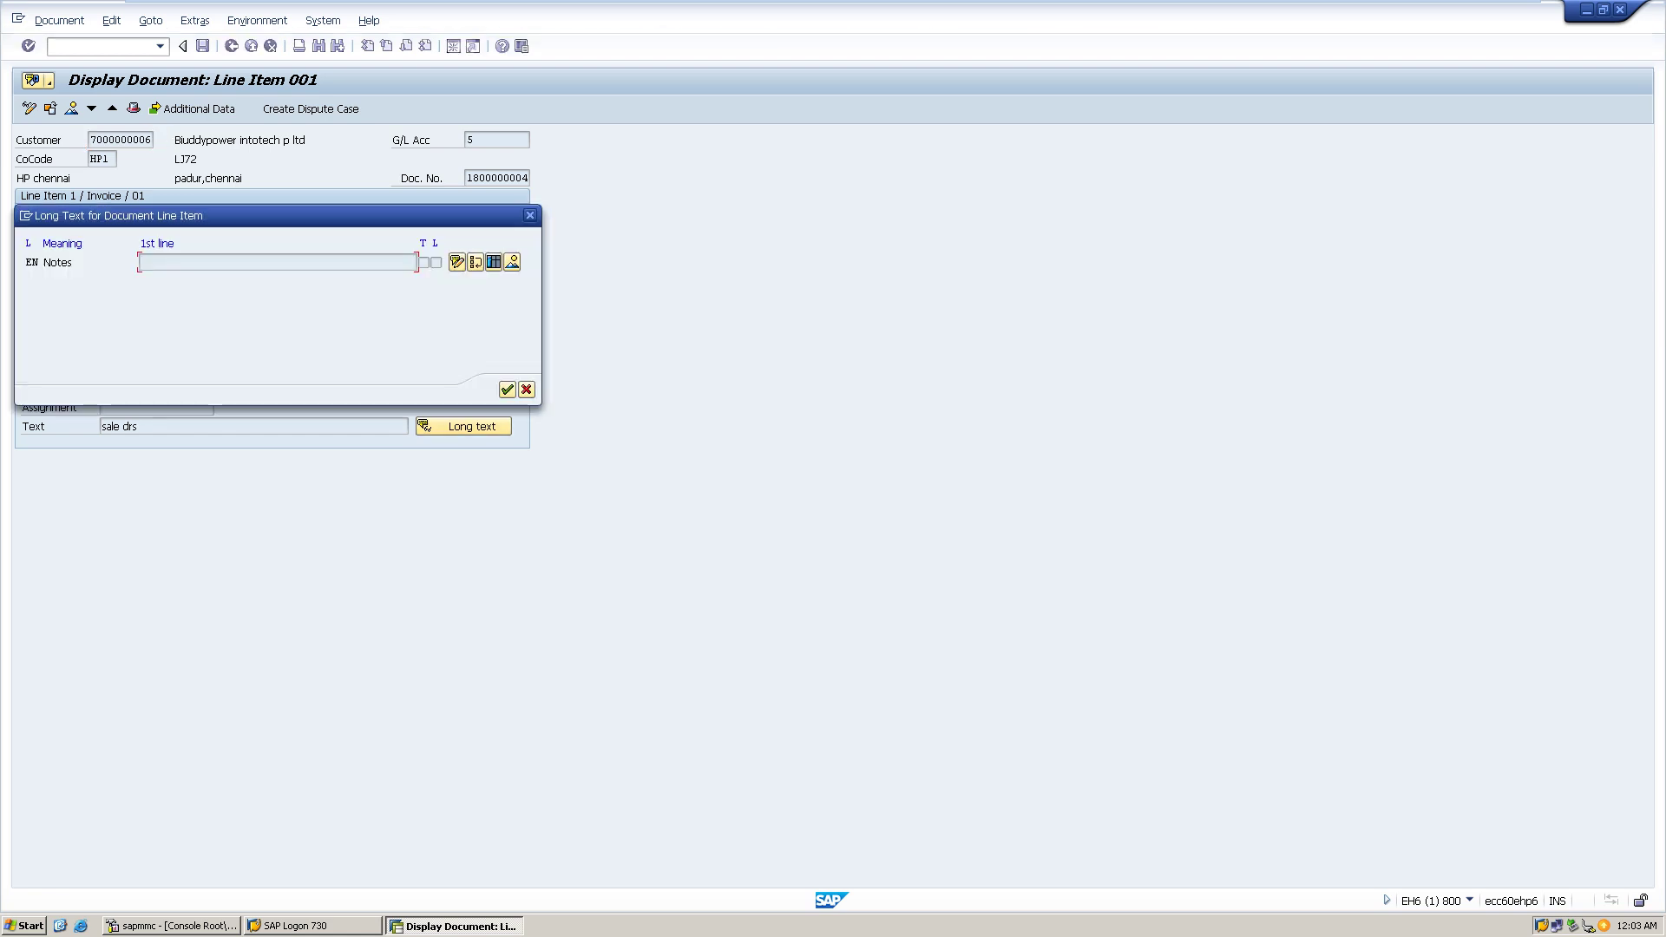
click(529, 216)
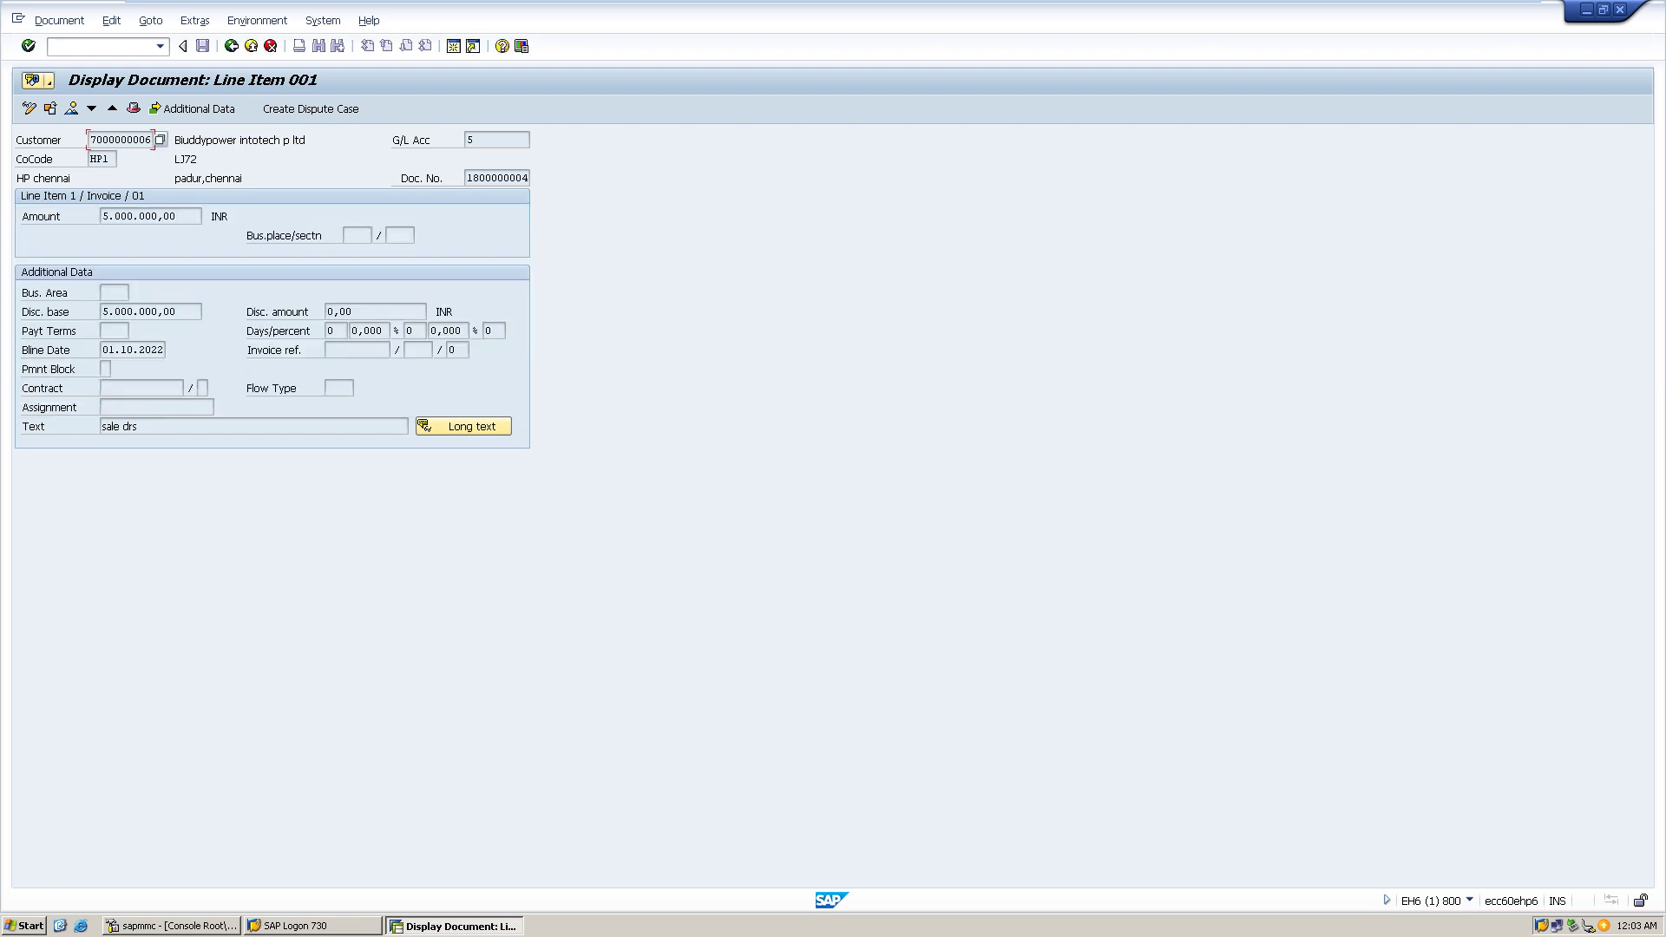